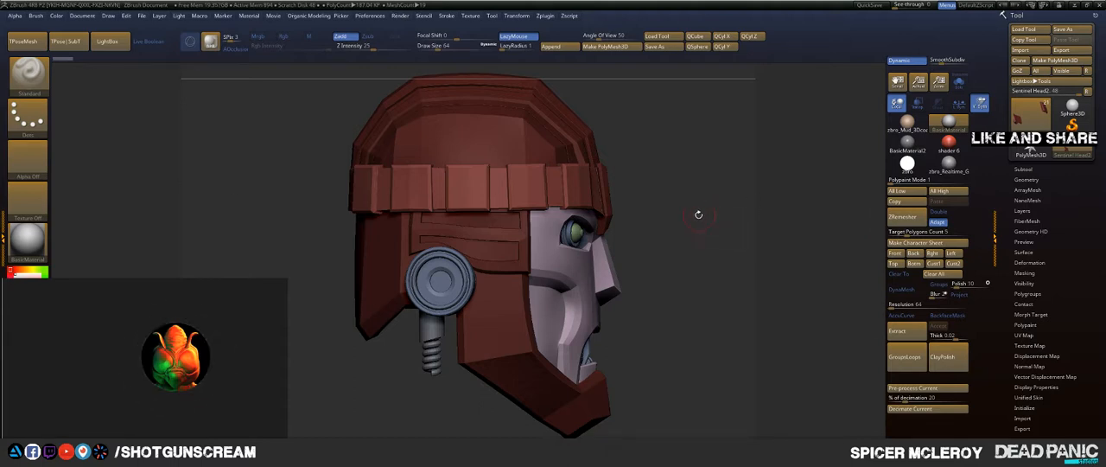
Step: Switch to Chrome and browse the robotic hands image results for reference, previewing the chrome hand with red accents
{"action": "left_click_drag", "start_coordinate": [701, 210], "coordinate": [720, 207]}
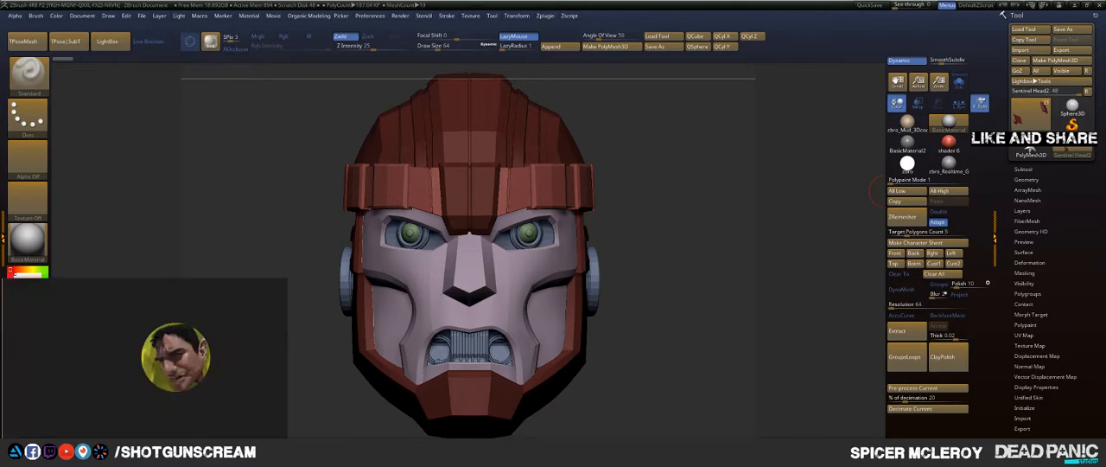
{"action": "left_click_drag", "start_coordinate": [1105, 95], "coordinate": [782, 13]}
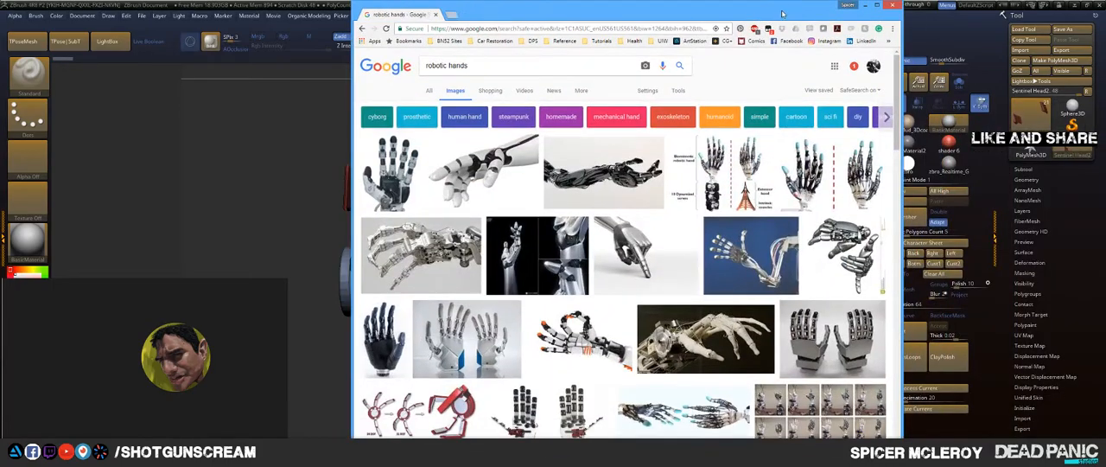
{"action": "scroll", "coordinate": [709, 208], "scroll_direction": "down", "scroll_amount": 5}
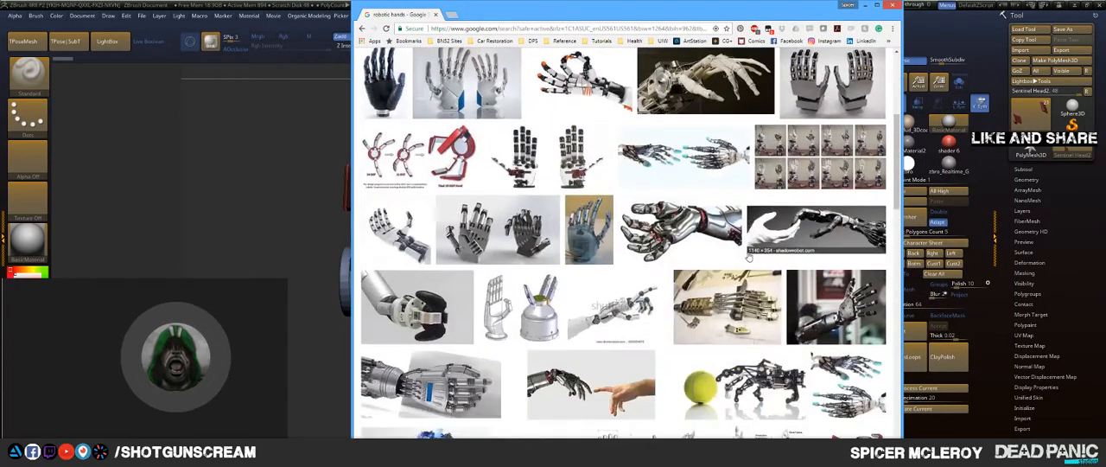
{"action": "left_click", "coordinate": [731, 247]}
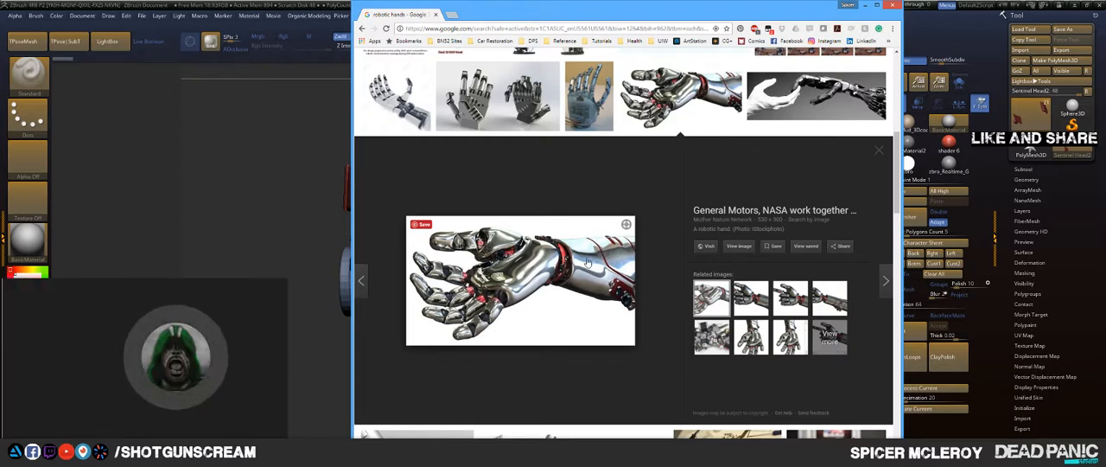
{"action": "scroll", "coordinate": [588, 262], "scroll_direction": "down", "scroll_amount": 1}
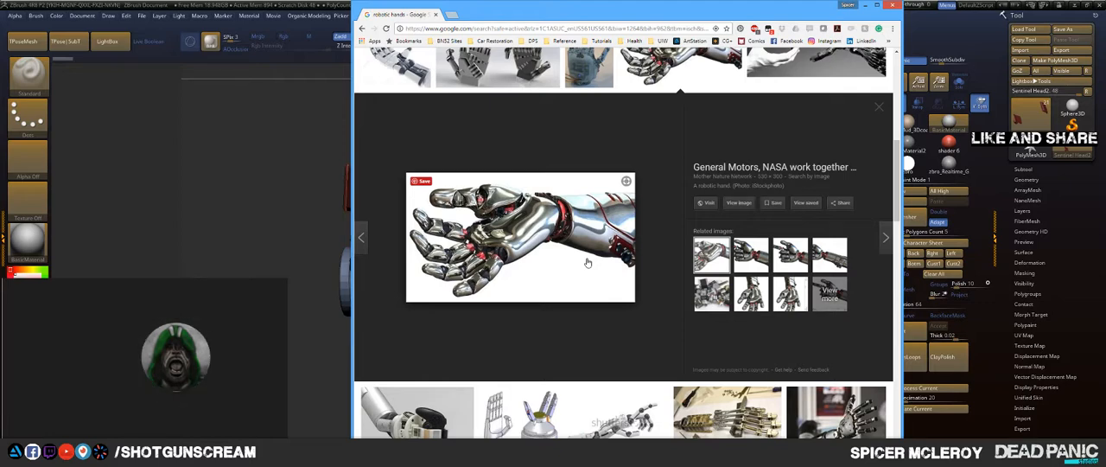
{"action": "scroll", "coordinate": [587, 262], "scroll_direction": "down", "scroll_amount": 3}
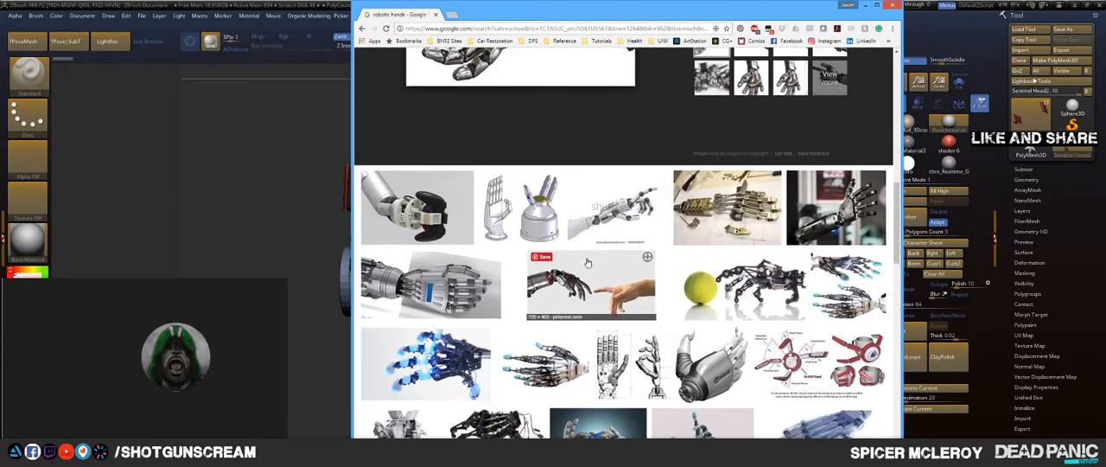
{"action": "scroll", "coordinate": [587, 262], "scroll_direction": "down", "scroll_amount": 2}
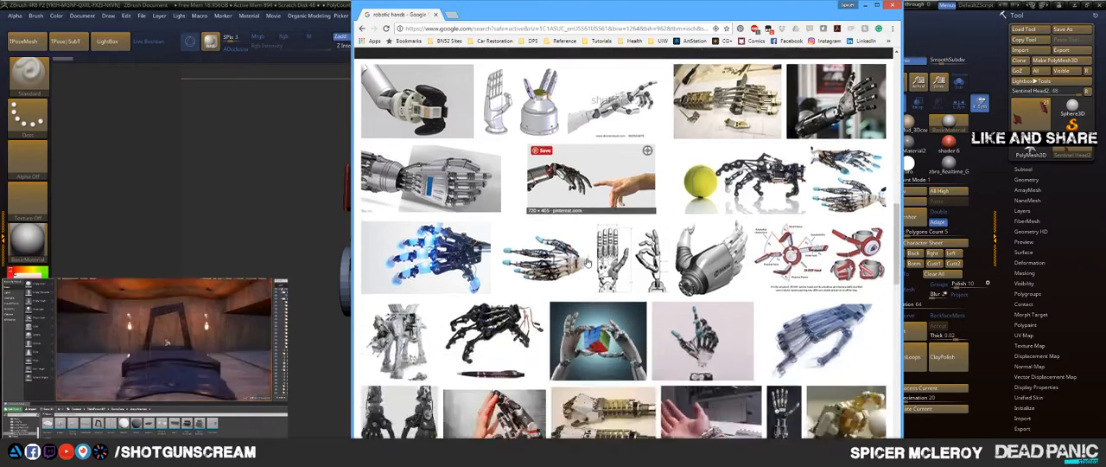
{"action": "scroll", "coordinate": [586, 262], "scroll_direction": "down", "scroll_amount": 1}
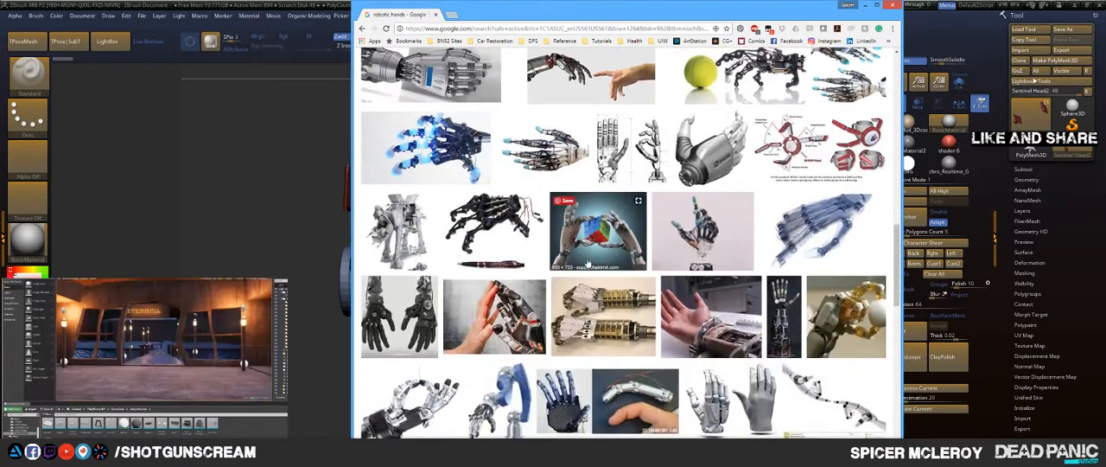
{"action": "scroll", "coordinate": [587, 261], "scroll_direction": "down", "scroll_amount": 2}
{"action": "scroll", "coordinate": [587, 262], "scroll_direction": "down", "scroll_amount": 3}
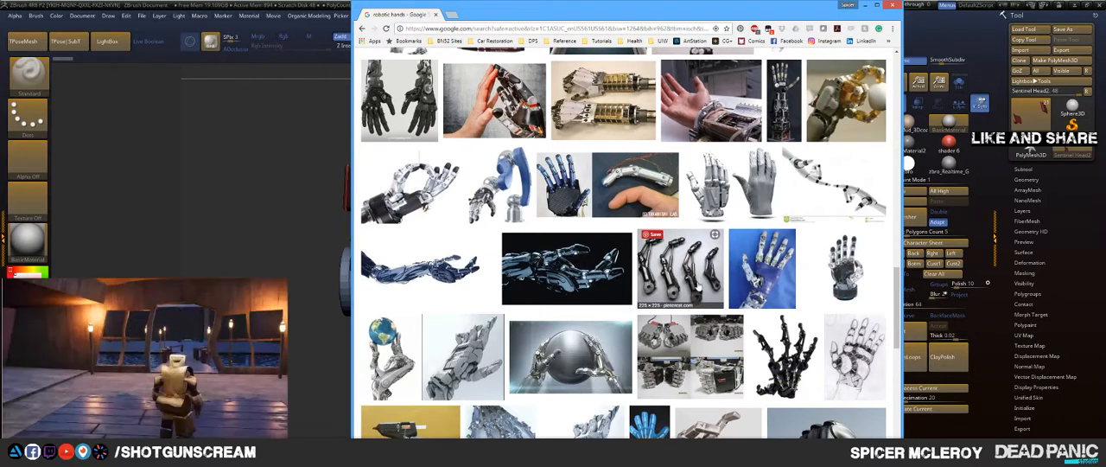
Step: Preview the dark Bulldozer robotic hand image and several of its related images, and open the full set of related images
{"action": "left_click", "coordinate": [551, 292]}
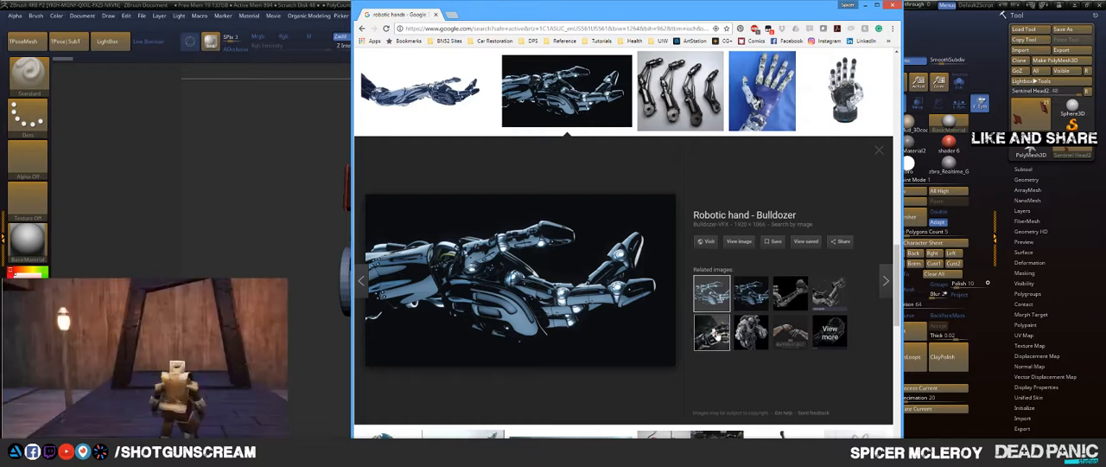
{"action": "left_click", "coordinate": [712, 332]}
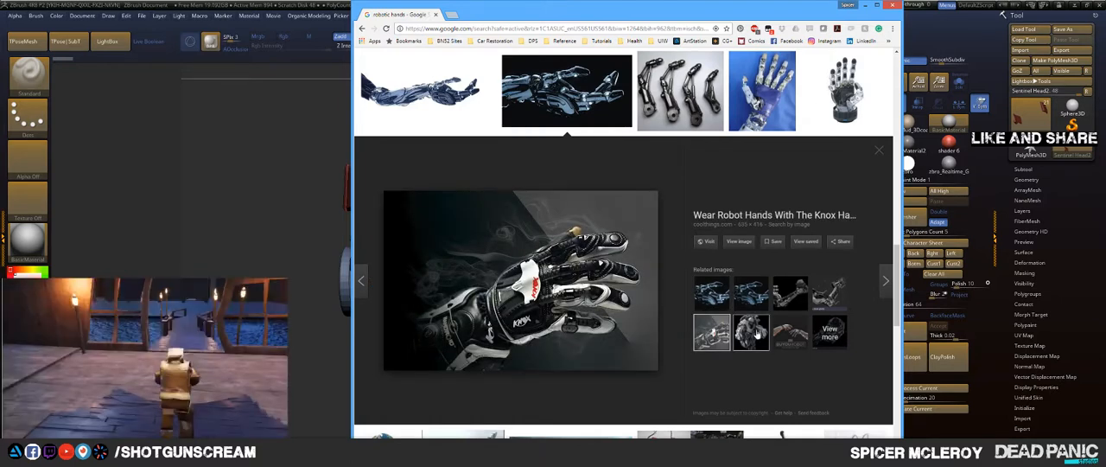
{"action": "left_click", "coordinate": [757, 333]}
{"action": "left_click", "coordinate": [797, 345]}
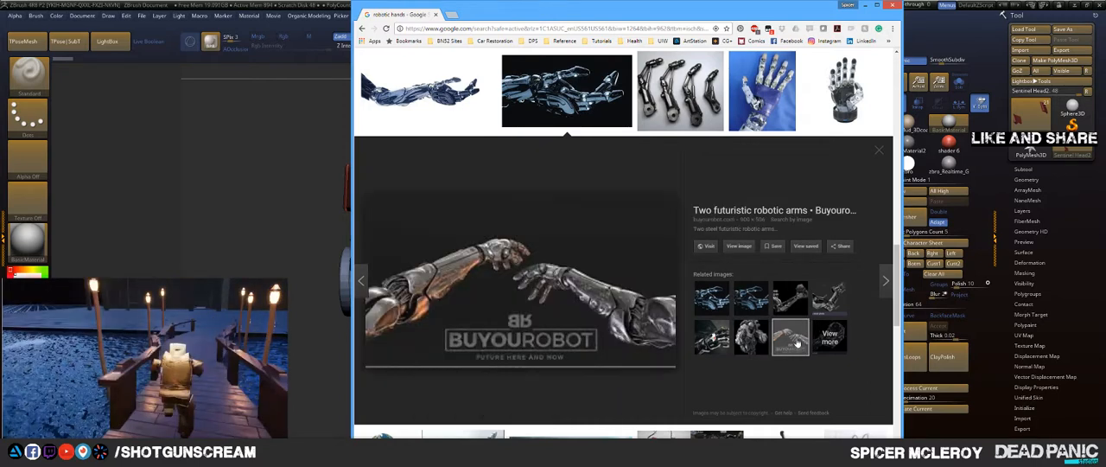
{"action": "left_click", "coordinate": [828, 298]}
{"action": "left_click", "coordinate": [829, 304]}
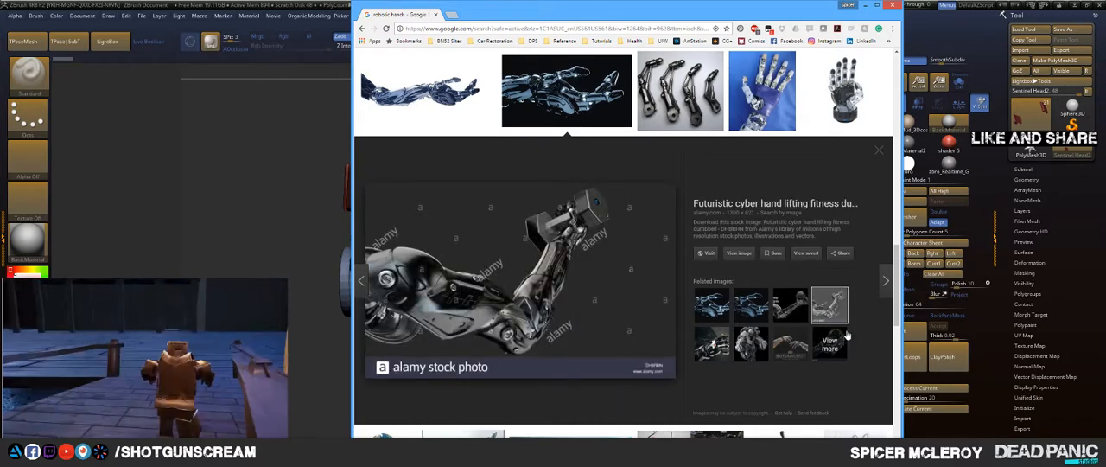
{"action": "left_click", "coordinate": [843, 339]}
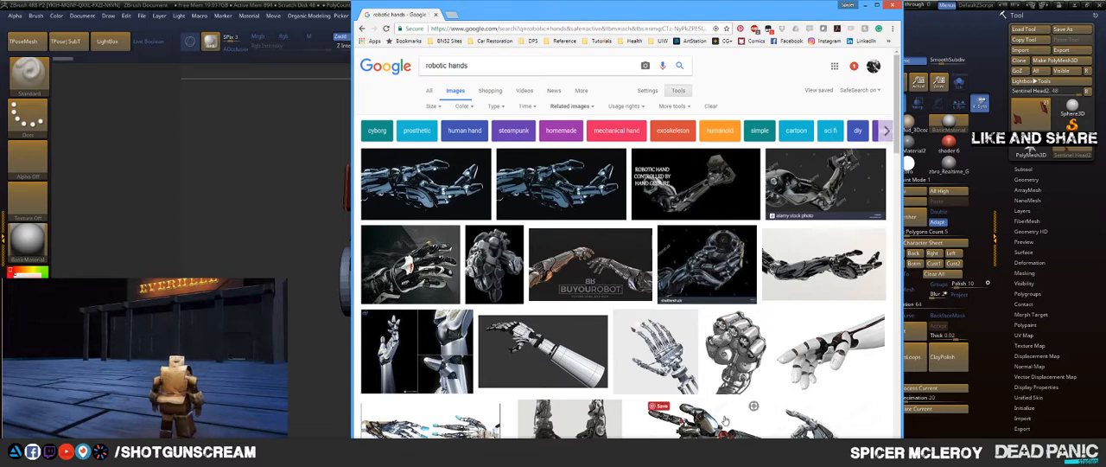
Step: Look through the related hand images, examine the blue-fingered black robotic hand up close, and return to ZBrush
{"action": "scroll", "coordinate": [724, 420], "scroll_direction": "down", "scroll_amount": 1}
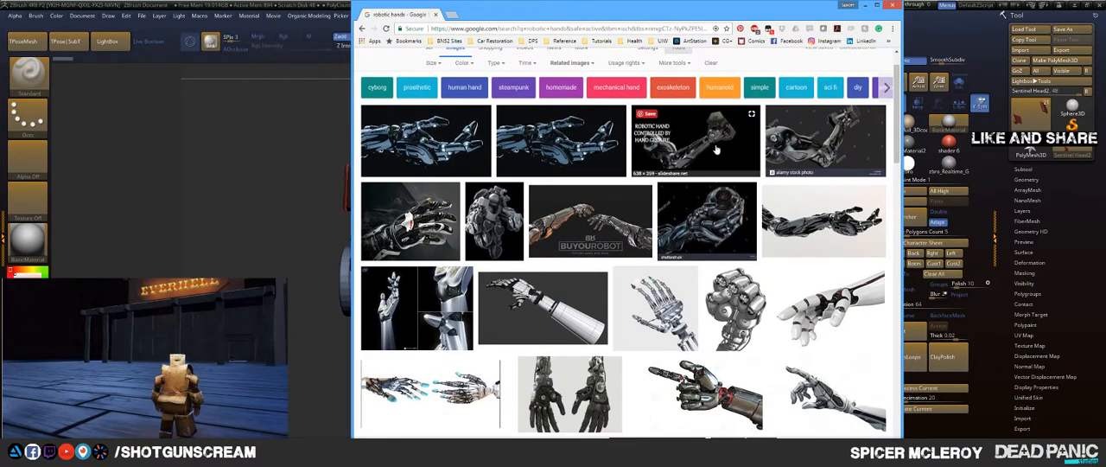
{"action": "scroll", "coordinate": [558, 315], "scroll_direction": "down", "scroll_amount": 2}
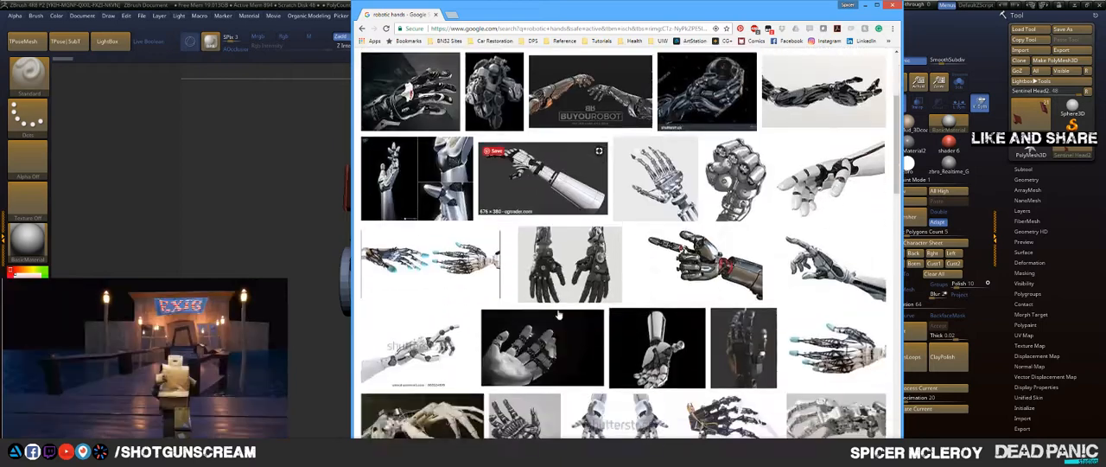
{"action": "scroll", "coordinate": [690, 356], "scroll_direction": "down", "scroll_amount": 2}
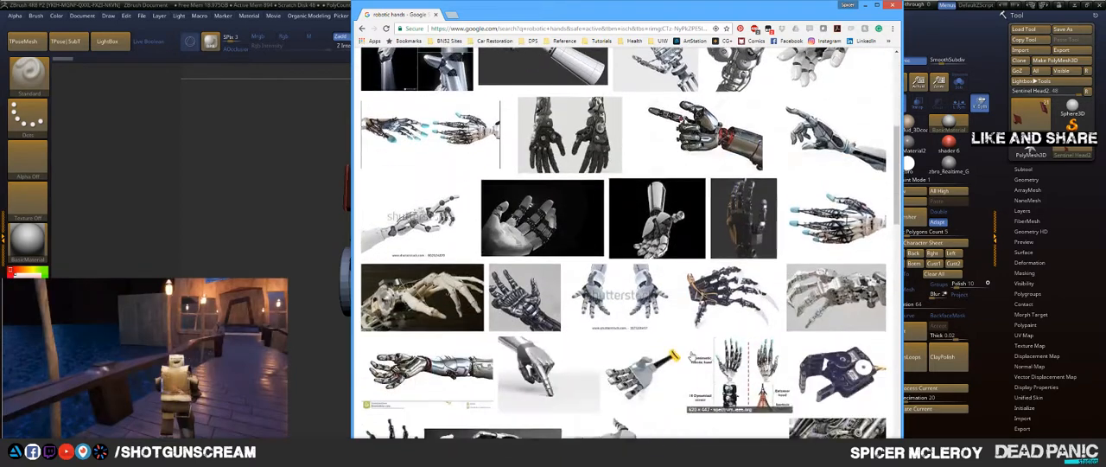
{"action": "scroll", "coordinate": [683, 349], "scroll_direction": "down", "scroll_amount": 3}
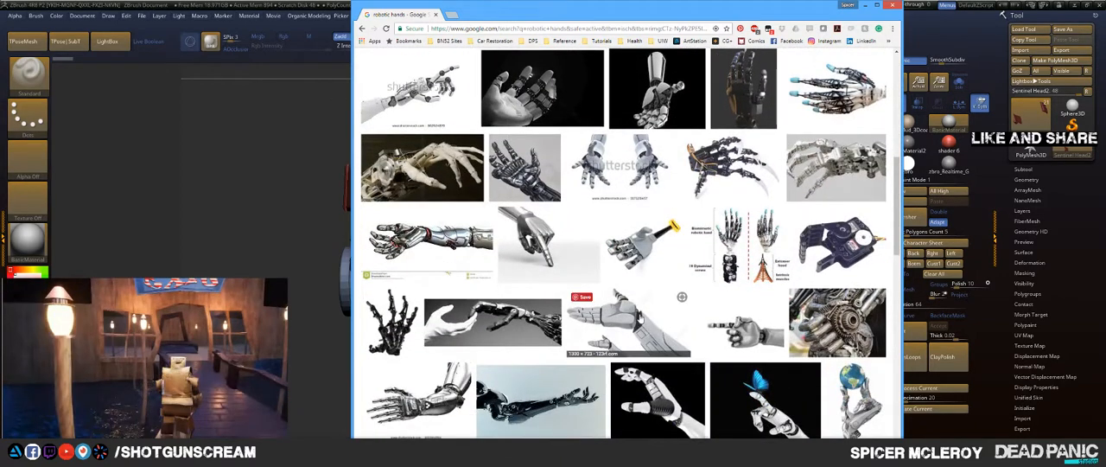
{"action": "scroll", "coordinate": [657, 303], "scroll_direction": "down", "scroll_amount": 2}
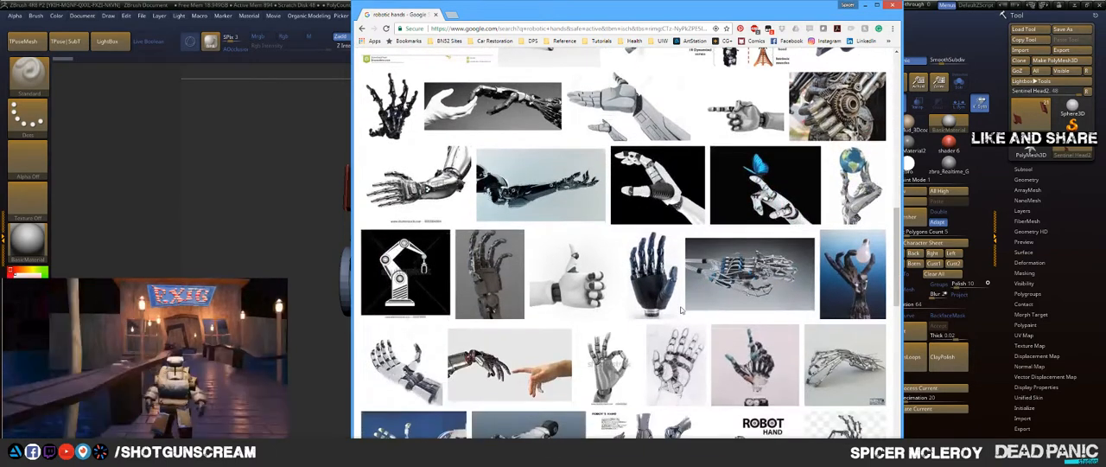
{"action": "left_click", "coordinate": [657, 285]}
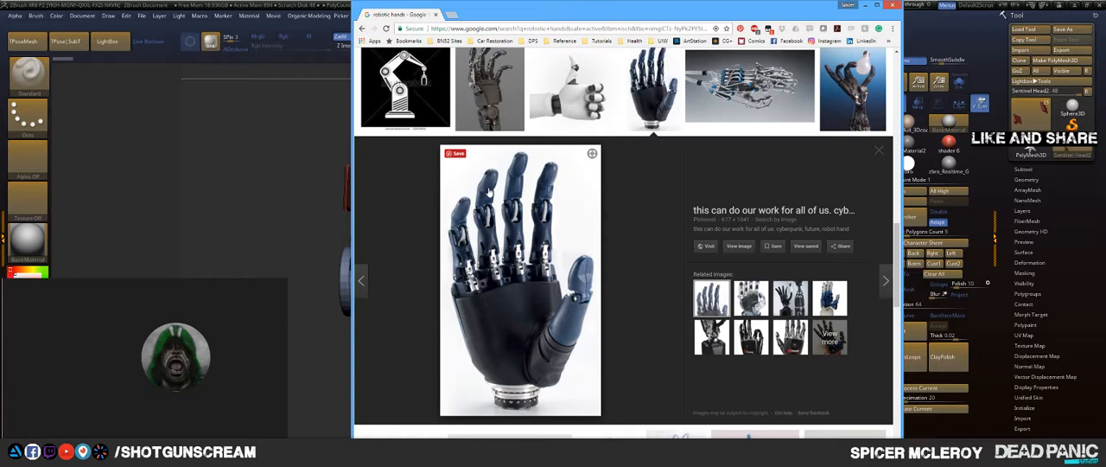
{"action": "scroll", "coordinate": [490, 191], "scroll_direction": "down", "scroll_amount": 1}
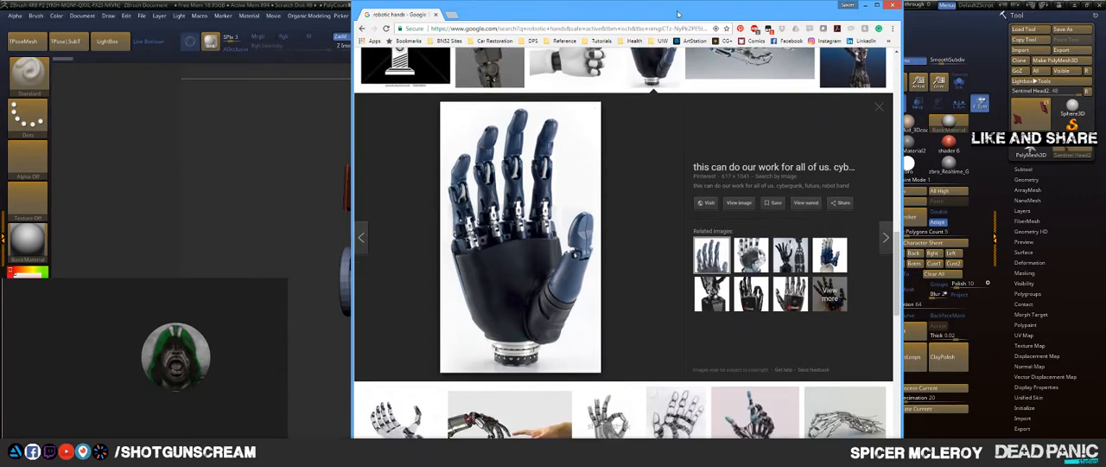
{"action": "left_click", "coordinate": [865, 6]}
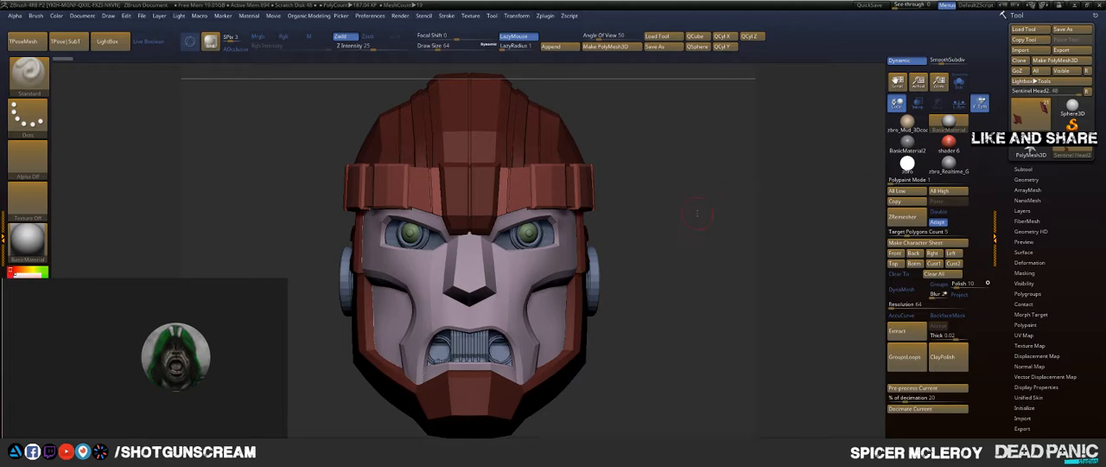
Step: Switch the active tool to a Sphere3D, convert it to a PolyMesh3D, and turn on DynaMesh at resolution 32
{"action": "left_click_drag", "start_coordinate": [696, 212], "coordinate": [812, 199]}
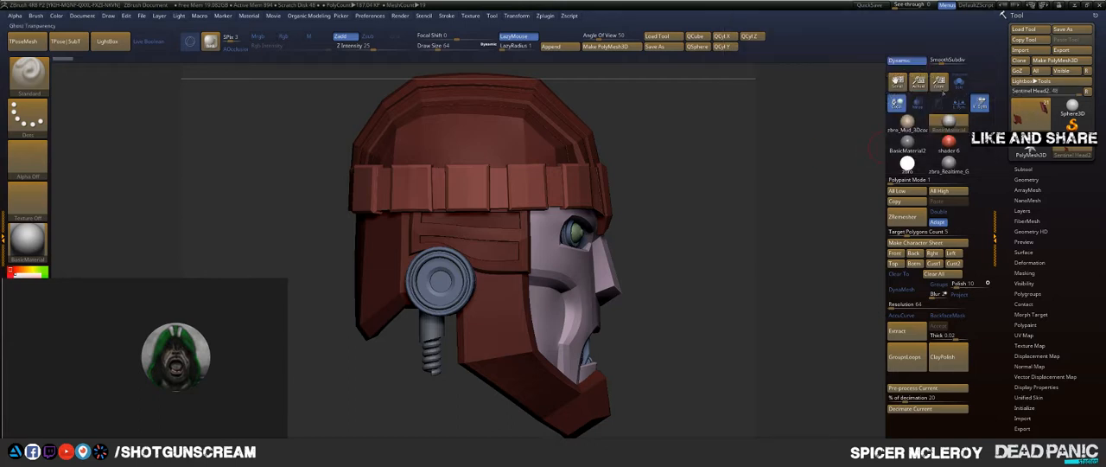
{"action": "left_click", "coordinate": [1073, 107]}
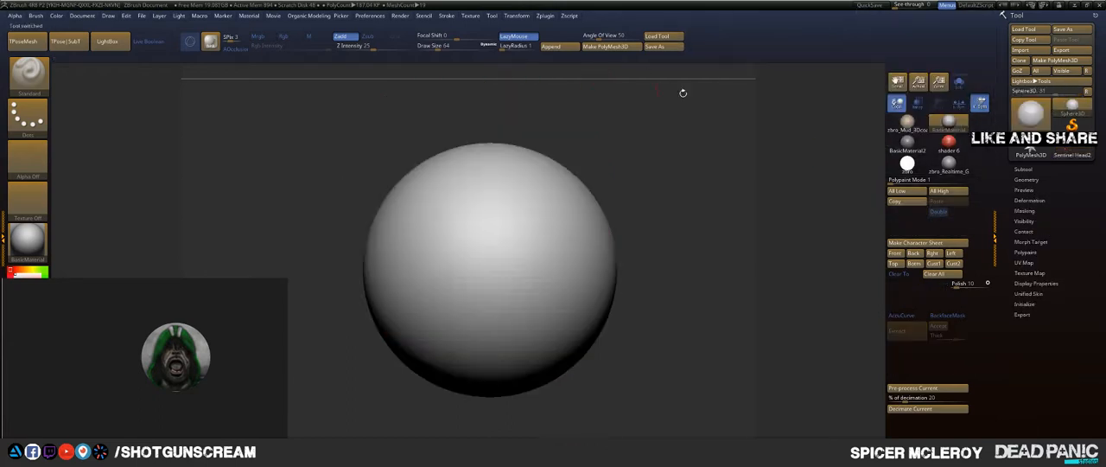
{"action": "left_click", "coordinate": [1063, 61]}
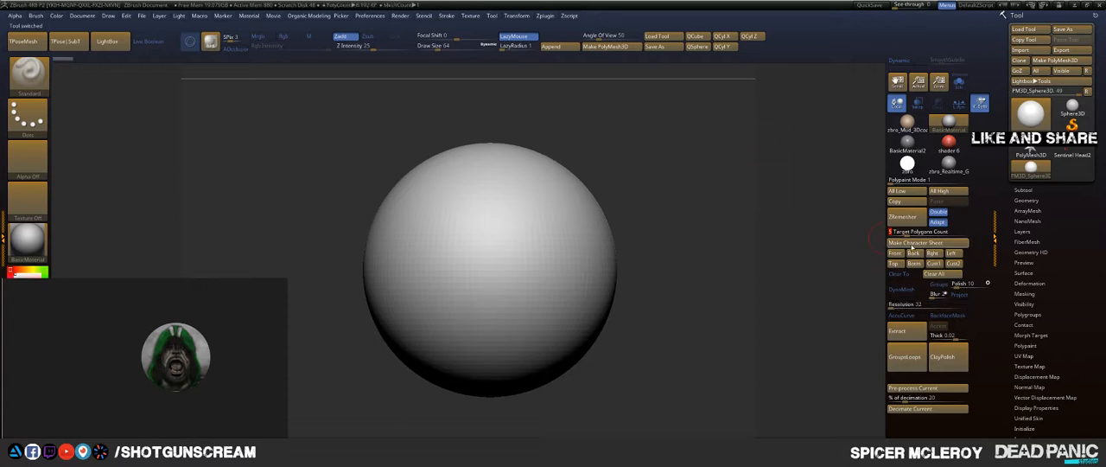
{"action": "left_click", "coordinate": [903, 294]}
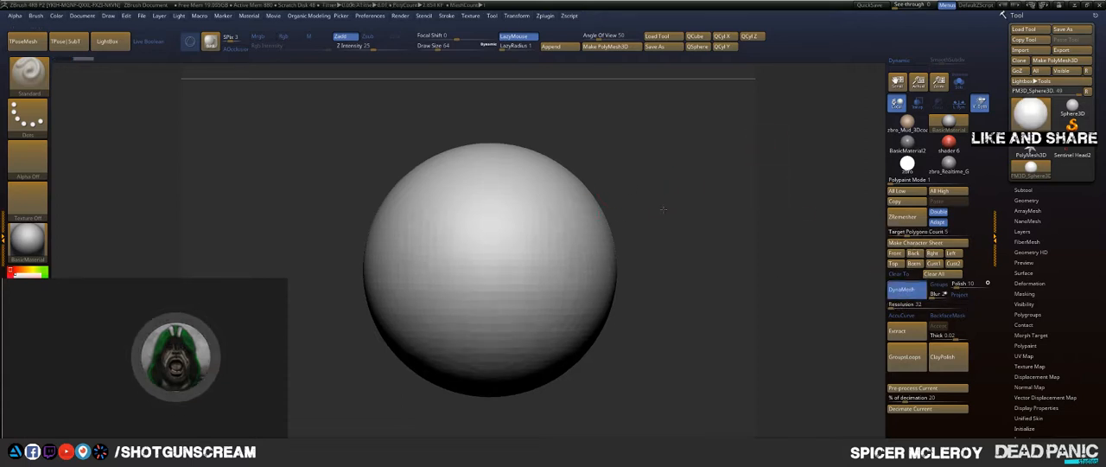
Step: Stretch the sphere along its Y axis into a tall egg shape
{"action": "key", "text": "w"}
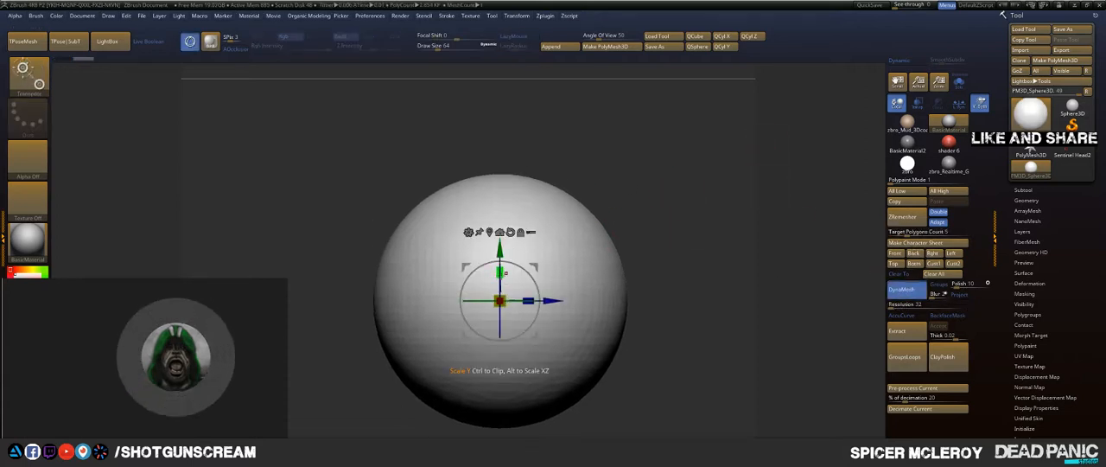
{"action": "left_click_drag", "start_coordinate": [499, 273], "coordinate": [511, 221]}
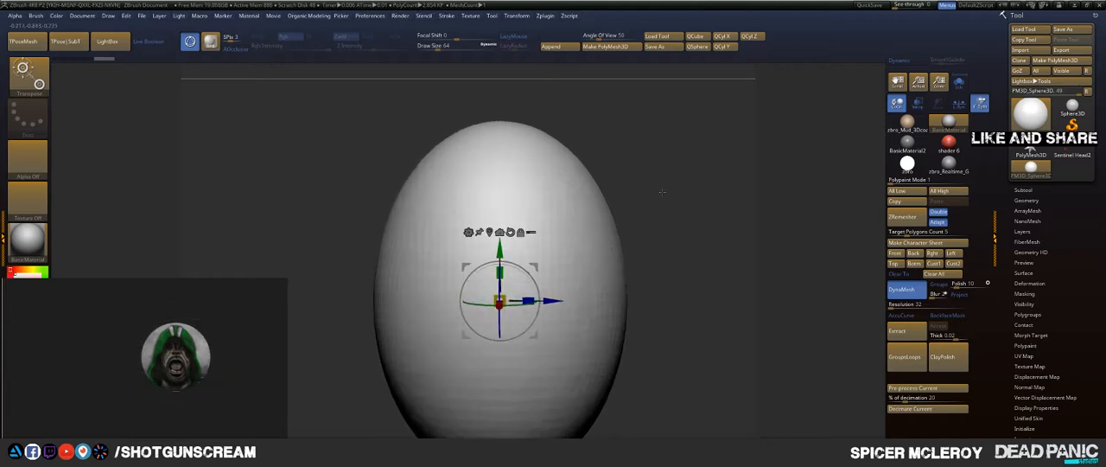
{"action": "left_click_drag", "start_coordinate": [662, 191], "coordinate": [610, 207]}
{"action": "mouse_move", "coordinate": [660, 251]}
{"action": "left_mouse_down", "text": "alt"}
{"action": "mouse_move", "coordinate": [683, 181]}
{"action": "mouse_move", "coordinate": [691, 213]}
{"action": "mouse_move", "coordinate": [724, 203]}
{"action": "mouse_move", "coordinate": [596, 161]}
{"action": "left_mouse_up", "text": "alt"}
Step: Push the lower side of the egg inward with an enlarged Move brush so that the form tapers downward
{"action": "key", "text": "q"}
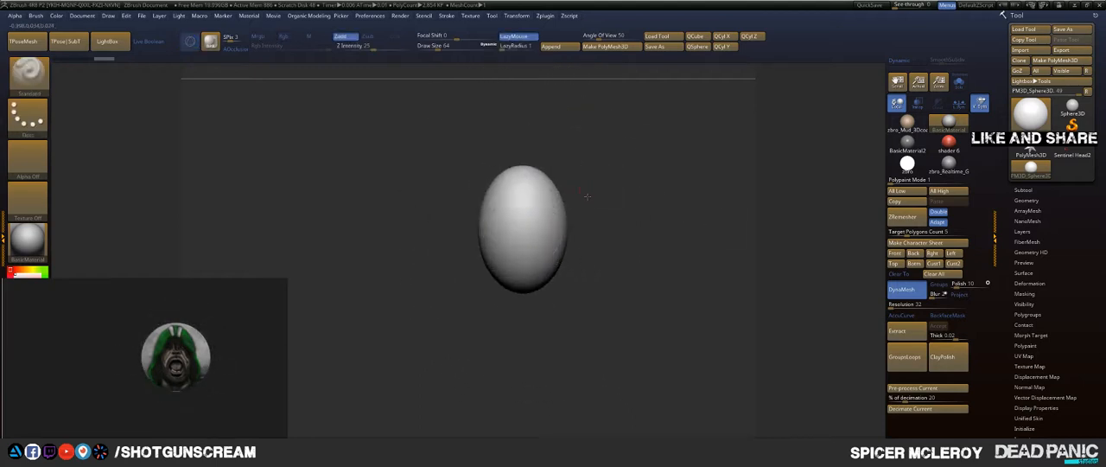
{"action": "key", "text": "s"}
{"action": "left_click_drag", "start_coordinate": [644, 210], "coordinate": [655, 209]}
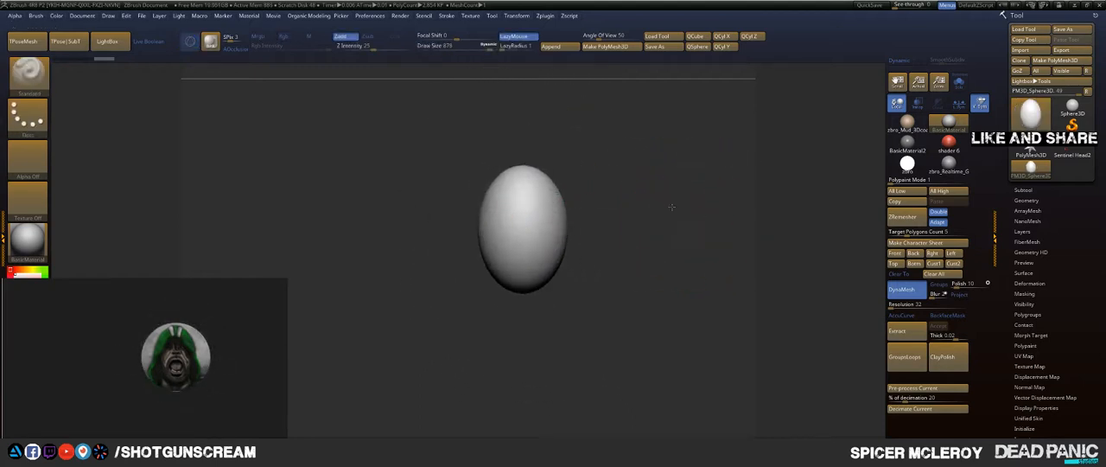
{"action": "key", "text": "b"}
{"action": "key", "text": "m"}
{"action": "key", "text": "v"}
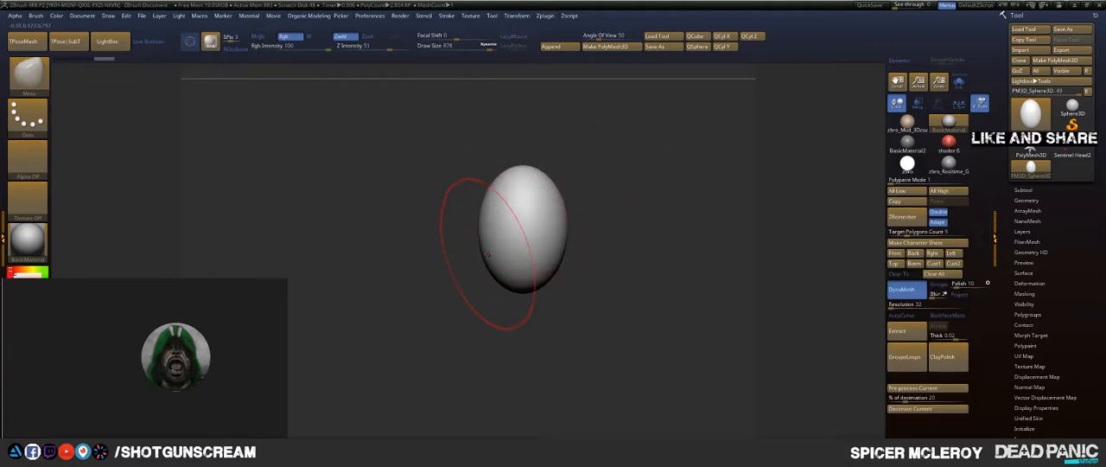
{"action": "mouse_move", "coordinate": [486, 253]}
{"action": "left_mouse_down"}
{"action": "mouse_move", "coordinate": [505, 248]}
{"action": "mouse_move", "coordinate": [506, 269]}
{"action": "left_mouse_up"}
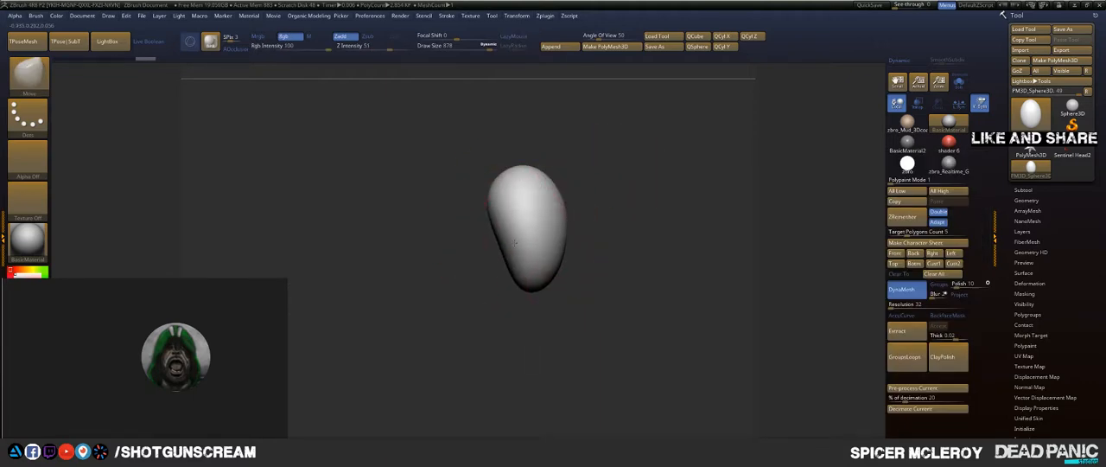
Step: Duplicate the tapered form along the Y axis, placing the copy directly above the original with a small gap
{"action": "left_click_drag", "start_coordinate": [630, 205], "coordinate": [624, 260], "text": "alt"}
{"action": "mouse_move", "coordinate": [642, 240]}
{"action": "left_mouse_down"}
{"action": "mouse_move", "coordinate": [657, 240]}
{"action": "mouse_move", "coordinate": [642, 240]}
{"action": "left_mouse_up"}
{"action": "left_click_drag", "start_coordinate": [615, 211], "coordinate": [626, 243], "text": "alt"}
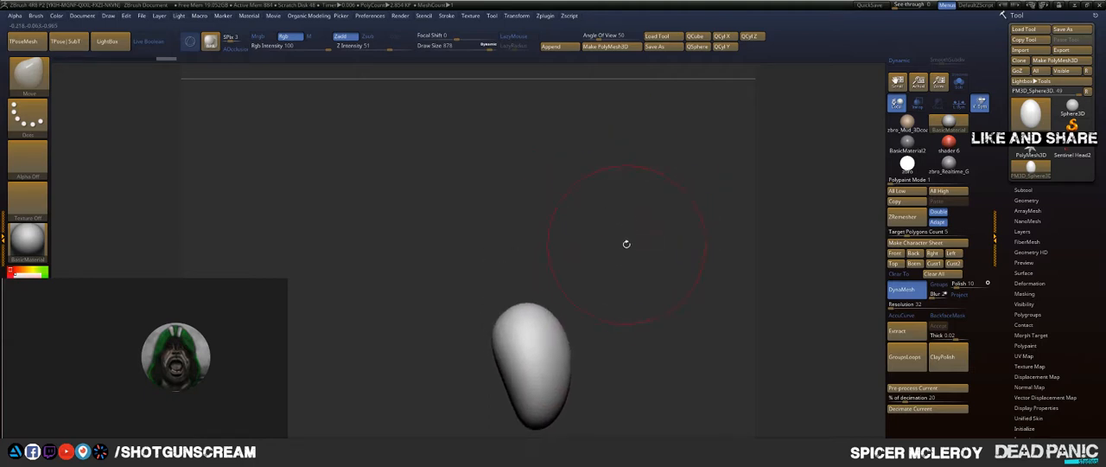
{"action": "key", "text": "w"}
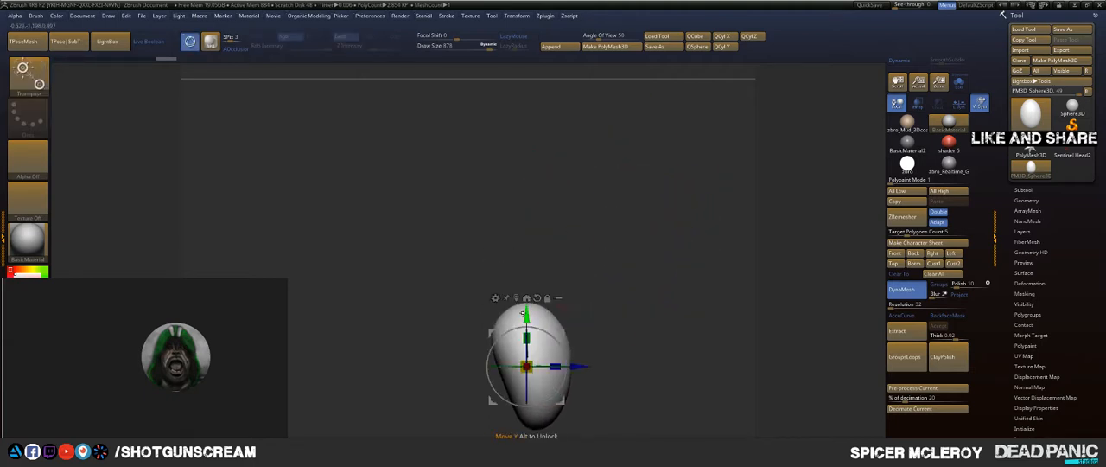
{"action": "left_click_drag", "start_coordinate": [526, 313], "coordinate": [535, 174], "text": "ctrl"}
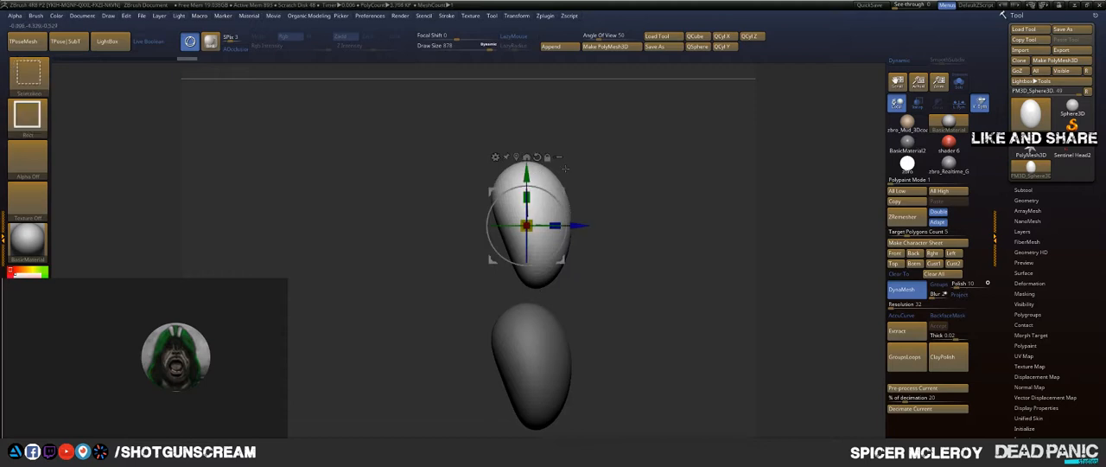
Step: Duplicate the tapered form again along the Y axis, placing a third copy above the other two
{"action": "key", "text": "q"}
{"action": "key", "text": "w"}
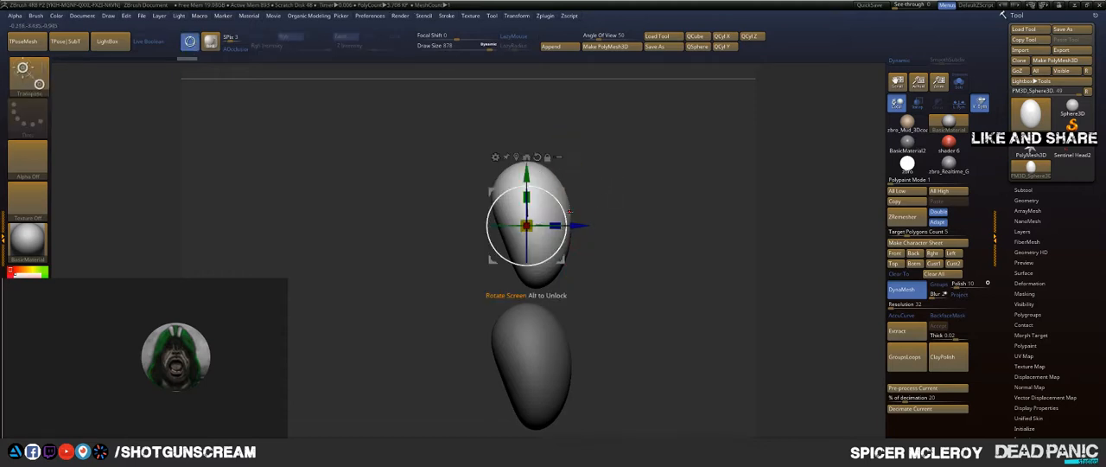
{"action": "left_click_drag", "start_coordinate": [561, 208], "coordinate": [572, 232]}
{"action": "left_click_drag", "start_coordinate": [581, 169], "coordinate": [569, 120], "text": "alt"}
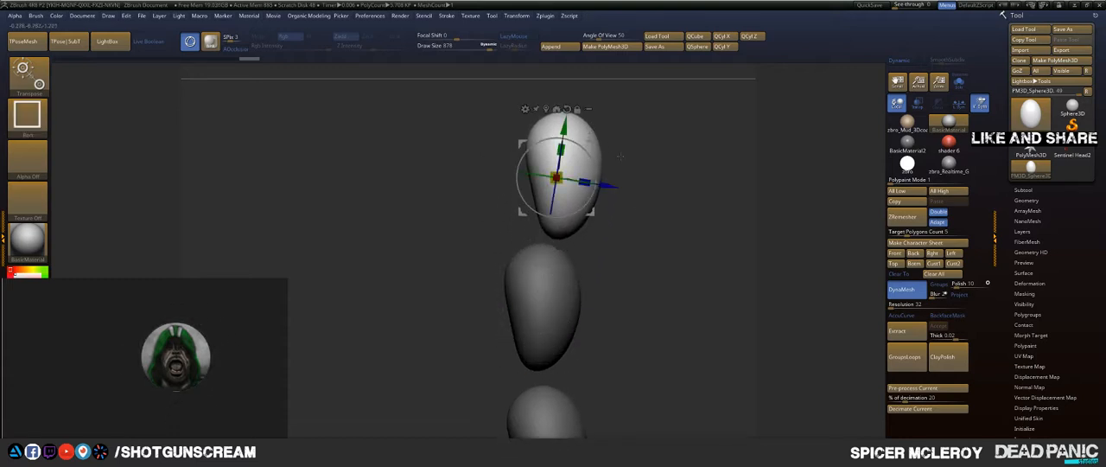
Step: Tilt the top copy by about 10 degrees in side view and realign it above the middle form
{"action": "left_click_drag", "start_coordinate": [608, 189], "coordinate": [588, 186]}
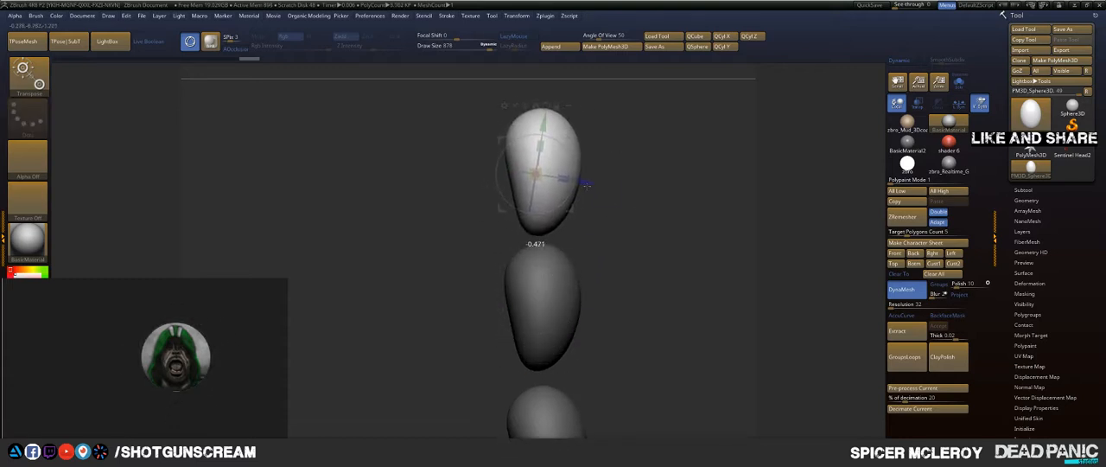
{"action": "left_click_drag", "start_coordinate": [571, 157], "coordinate": [574, 164]}
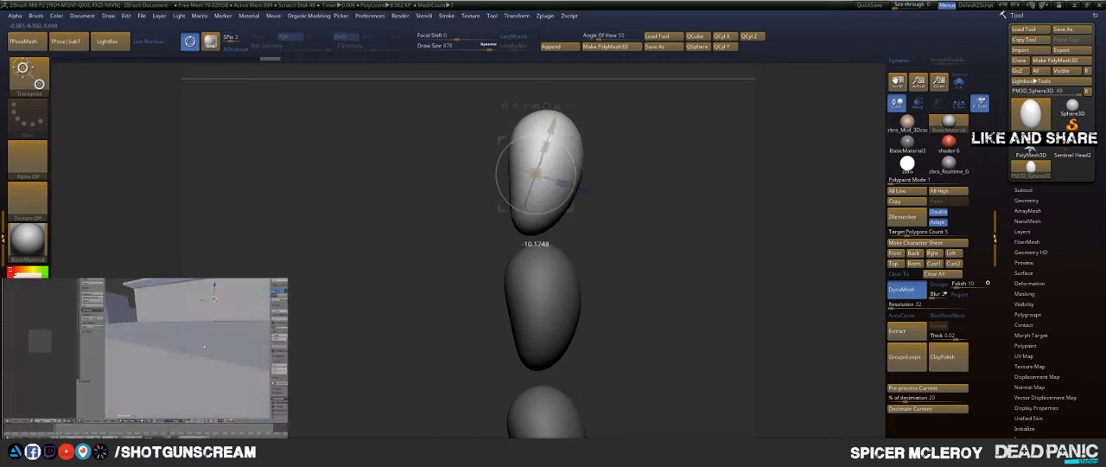
{"action": "left_click_drag", "start_coordinate": [594, 199], "coordinate": [601, 202]}
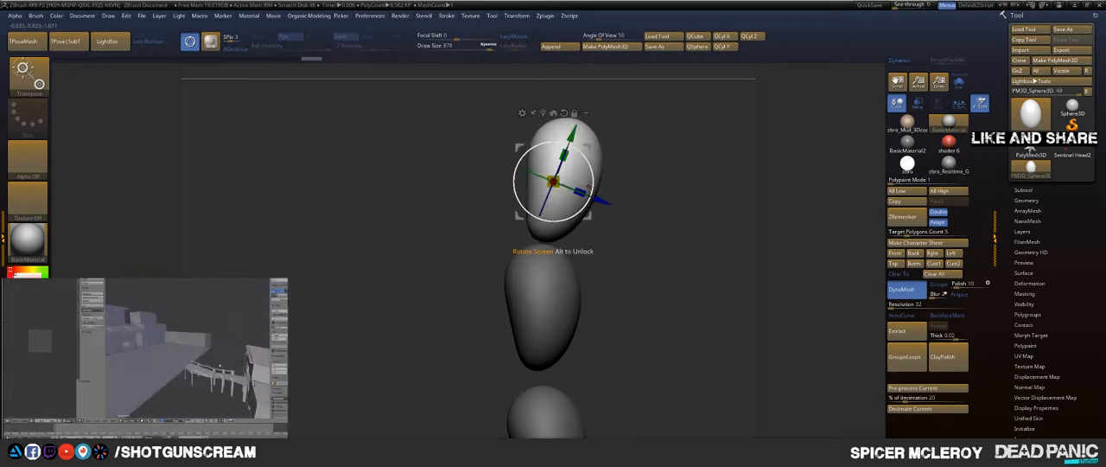
{"action": "left_click_drag", "start_coordinate": [579, 137], "coordinate": [585, 124]}
{"action": "key", "text": "q"}
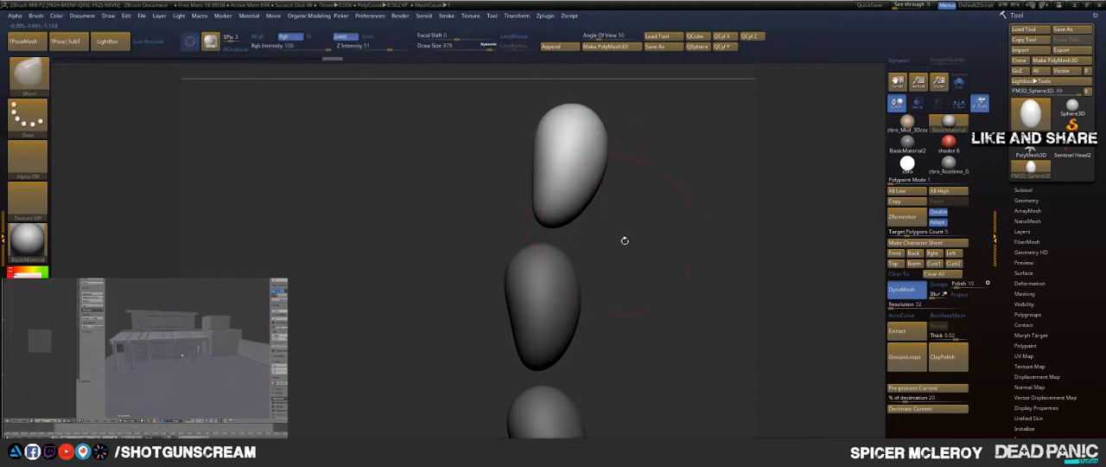
Step: Clear the mask and broaden the top form's upper end into squarer shoulders with the Move brush in front view
{"action": "left_click_drag", "start_coordinate": [667, 291], "coordinate": [630, 234]}
{"action": "mouse_move", "coordinate": [575, 156]}
{"action": "left_mouse_down"}
{"action": "mouse_move", "coordinate": [588, 123]}
{"action": "mouse_move", "coordinate": [579, 123]}
{"action": "left_mouse_up"}
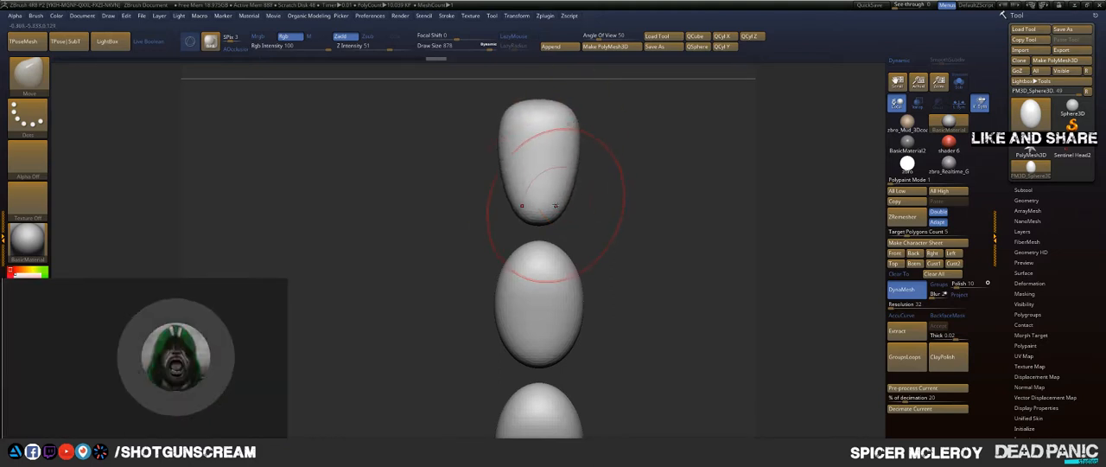
{"action": "left_click_drag", "start_coordinate": [567, 189], "coordinate": [569, 187]}
Step: Reduce the Move brush to draw size 602 and broaden the upper end of the middle form
{"action": "left_click_drag", "start_coordinate": [590, 285], "coordinate": [637, 204]}
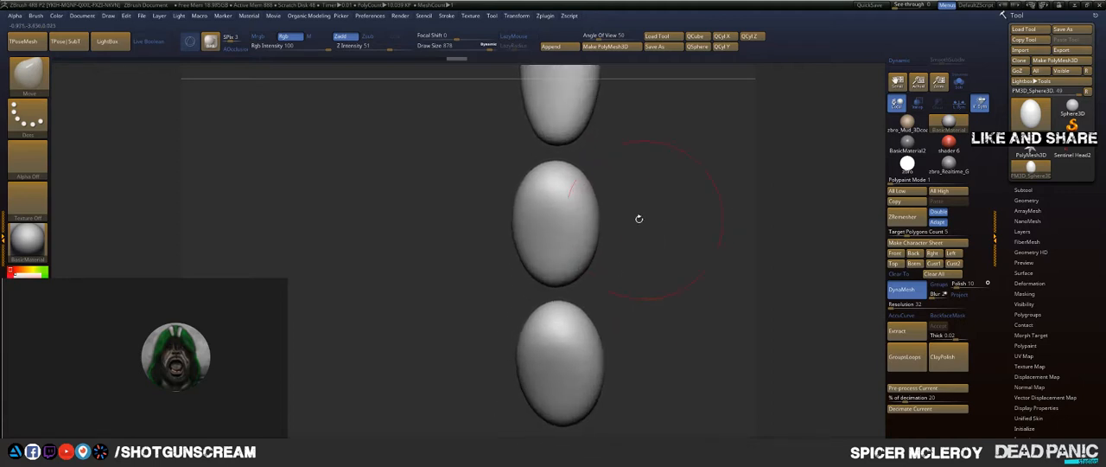
{"action": "key", "text": "s"}
{"action": "left_click_drag", "start_coordinate": [586, 182], "coordinate": [597, 171]}
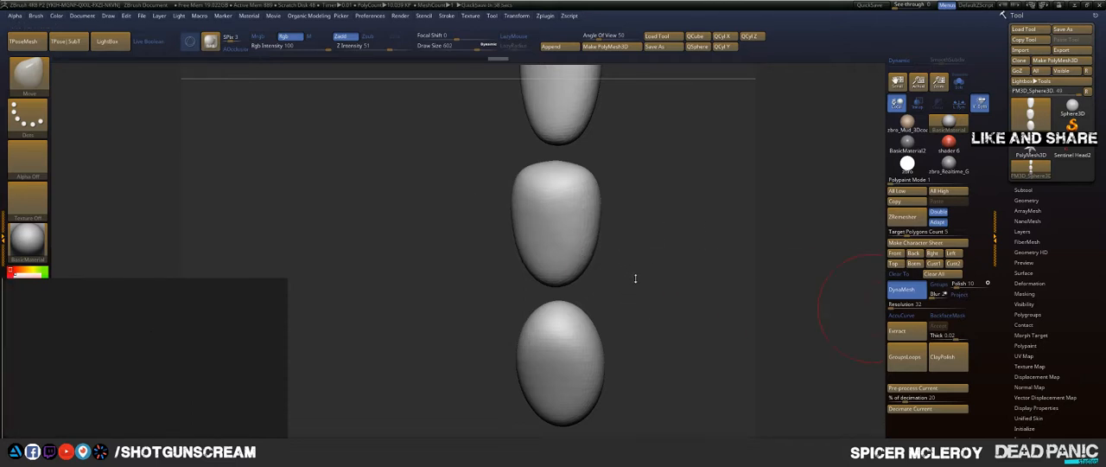
{"action": "left_click_drag", "start_coordinate": [671, 262], "coordinate": [608, 257]}
{"action": "left_click_drag", "start_coordinate": [681, 309], "coordinate": [655, 227], "text": "alt"}
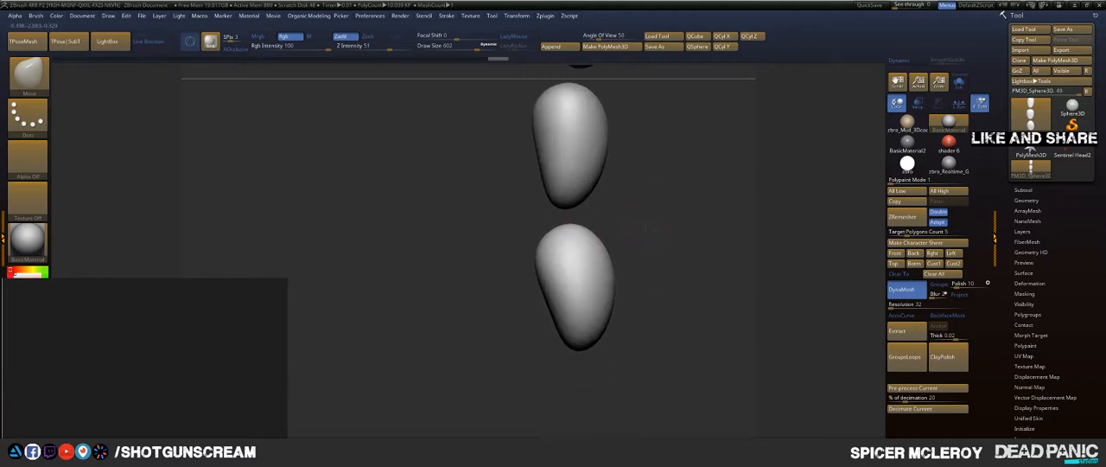
{"action": "left_click_drag", "start_coordinate": [651, 267], "coordinate": [714, 272]}
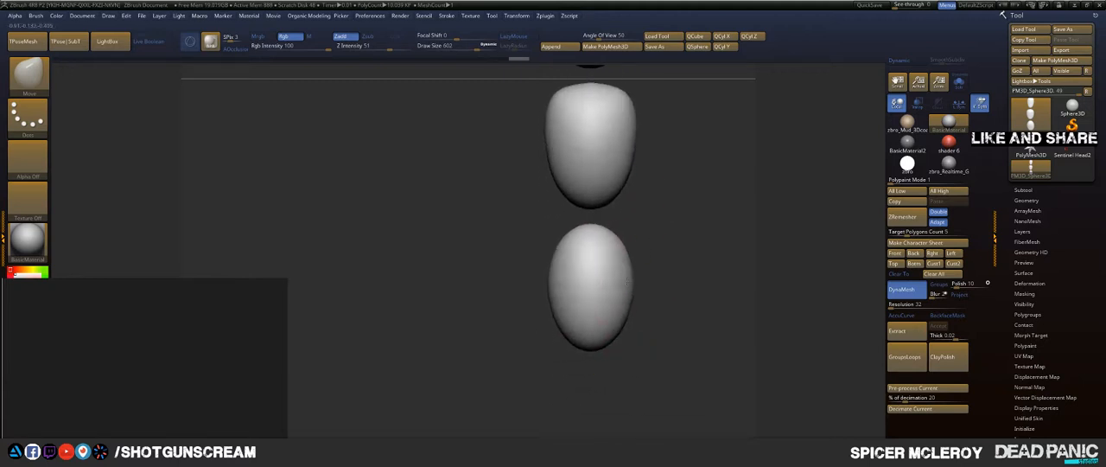
{"action": "left_click_drag", "start_coordinate": [610, 332], "coordinate": [642, 331]}
Step: Fill out the lower ends and side profiles of the middle and top forms with the Move brush
{"action": "mouse_move", "coordinate": [725, 212]}
{"action": "left_mouse_down"}
{"action": "mouse_move", "coordinate": [595, 302]}
{"action": "mouse_move", "coordinate": [556, 298]}
{"action": "left_mouse_up"}
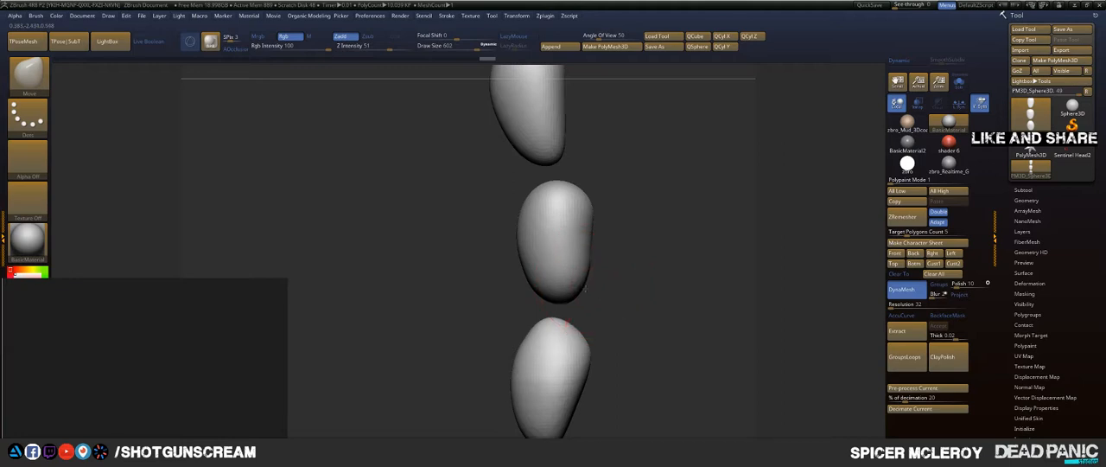
{"action": "left_click_drag", "start_coordinate": [654, 230], "coordinate": [495, 264]}
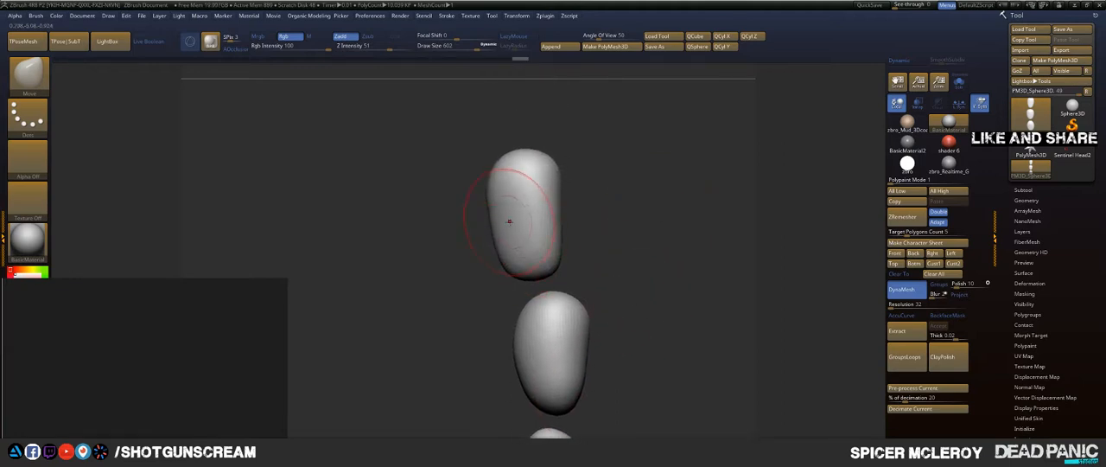
{"action": "left_click_drag", "start_coordinate": [510, 222], "coordinate": [502, 223]}
{"action": "mouse_move", "coordinate": [728, 313]}
{"action": "left_mouse_down", "text": "alt"}
{"action": "mouse_move", "coordinate": [661, 223]}
{"action": "mouse_move", "coordinate": [563, 242]}
{"action": "mouse_move", "coordinate": [557, 257]}
{"action": "mouse_move", "coordinate": [593, 264]}
{"action": "mouse_move", "coordinate": [536, 269]}
{"action": "left_mouse_up", "text": "alt"}
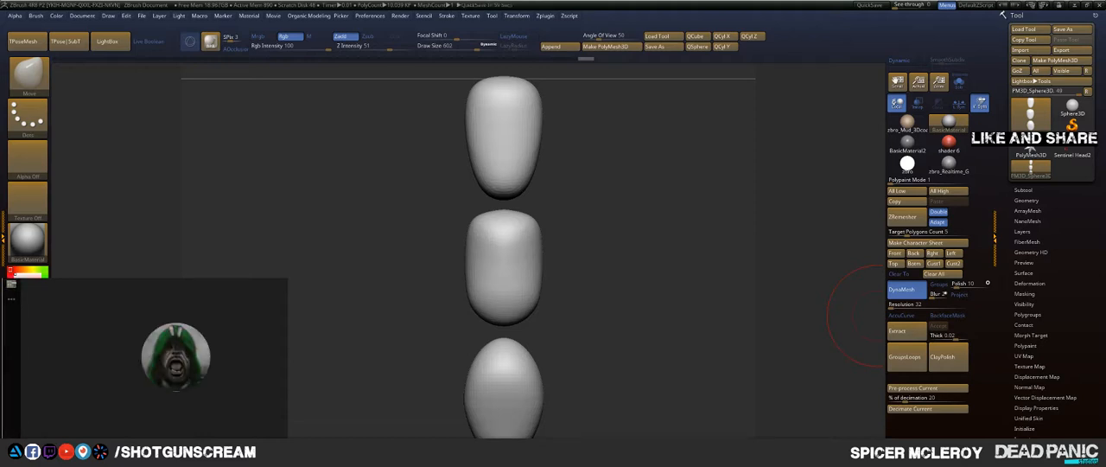
Step: Try to pull the lowest form's upper end into shape with the Move brush and undo the stroke
{"action": "mouse_move", "coordinate": [587, 294]}
{"action": "left_mouse_down"}
{"action": "mouse_move", "coordinate": [578, 261]}
{"action": "mouse_move", "coordinate": [536, 277]}
{"action": "mouse_move", "coordinate": [521, 270]}
{"action": "left_mouse_up"}
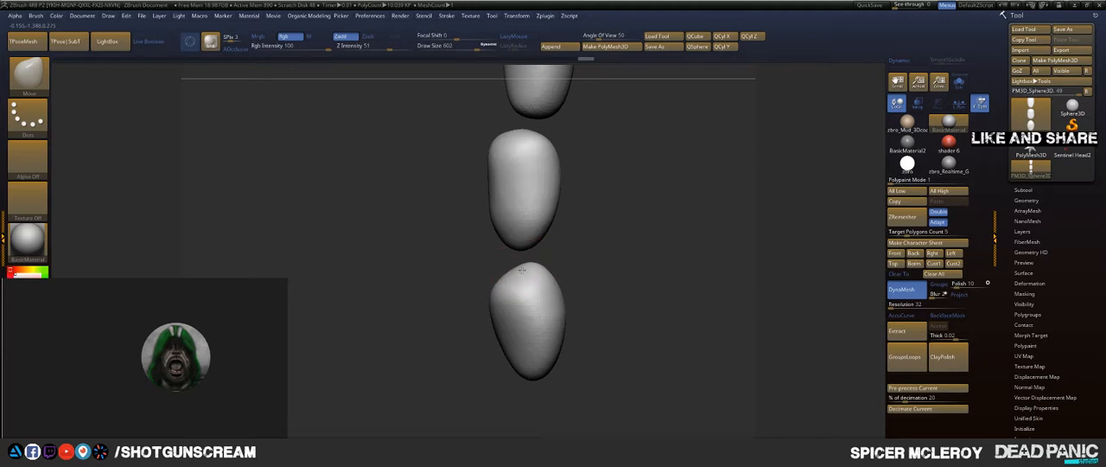
{"action": "key", "text": "ctrl+z"}
{"action": "mouse_move", "coordinate": [633, 253]}
{"action": "left_mouse_down"}
{"action": "mouse_move", "coordinate": [609, 266]}
{"action": "mouse_move", "coordinate": [622, 276]}
{"action": "left_mouse_up"}
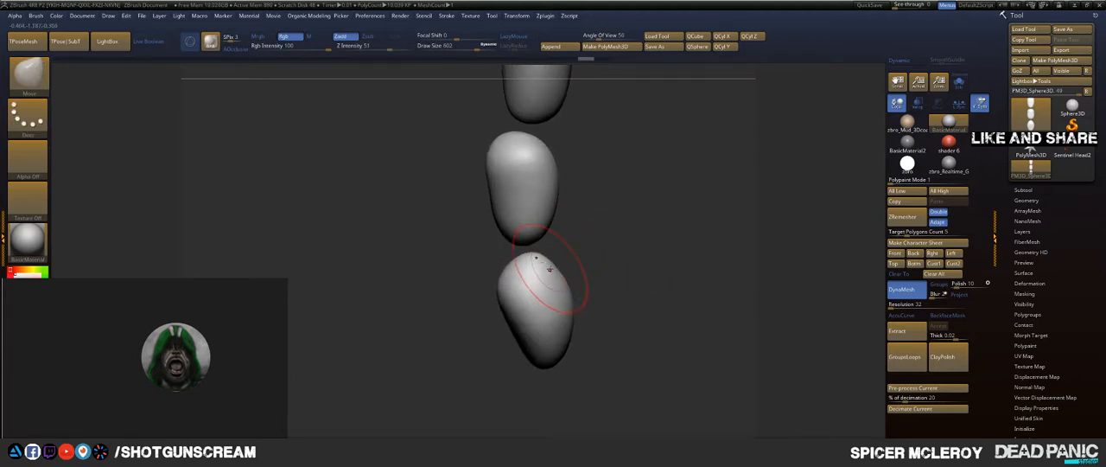
Step: Switch to the Move Topological brush at draw size 484 and square off the upper end of the lowest form
{"action": "key", "text": "space"}
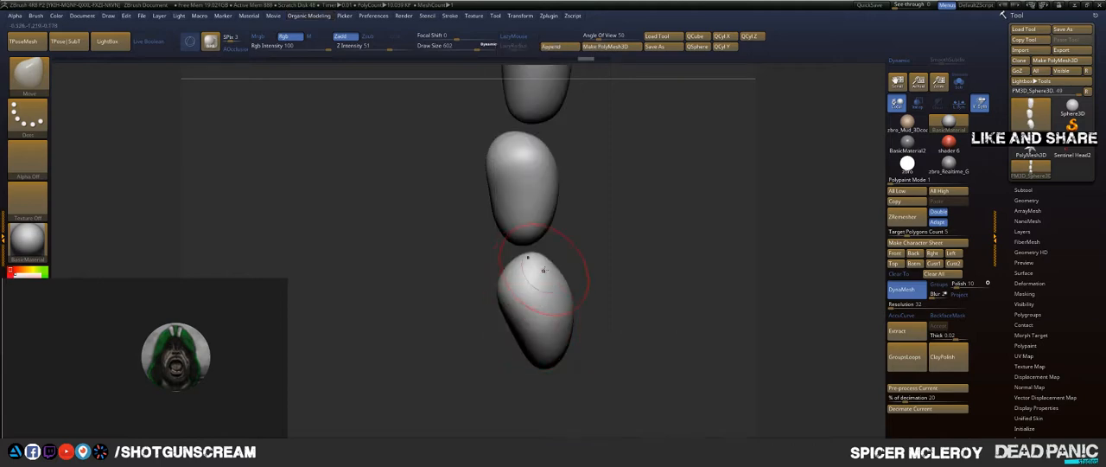
{"action": "key", "text": "s"}
{"action": "key", "text": "b"}
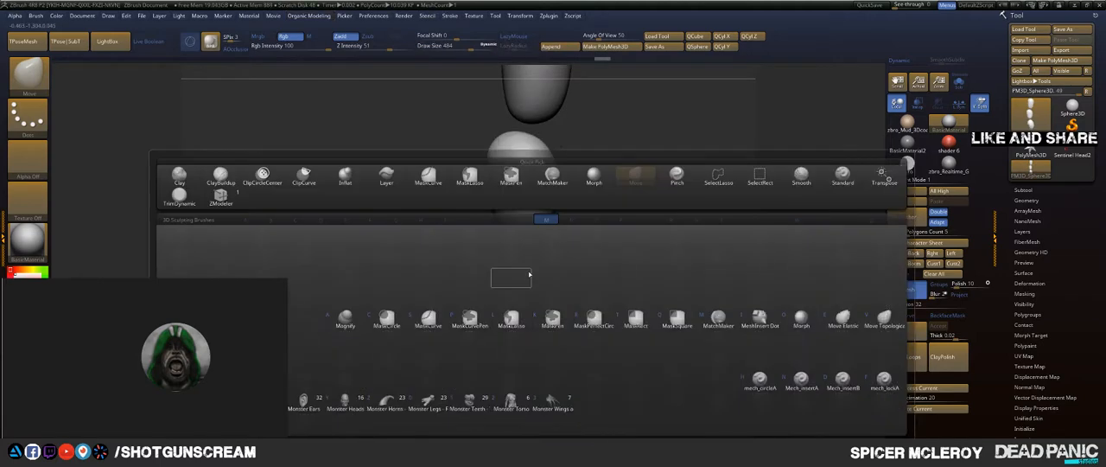
{"action": "key", "text": "m"}
{"action": "key", "text": "t"}
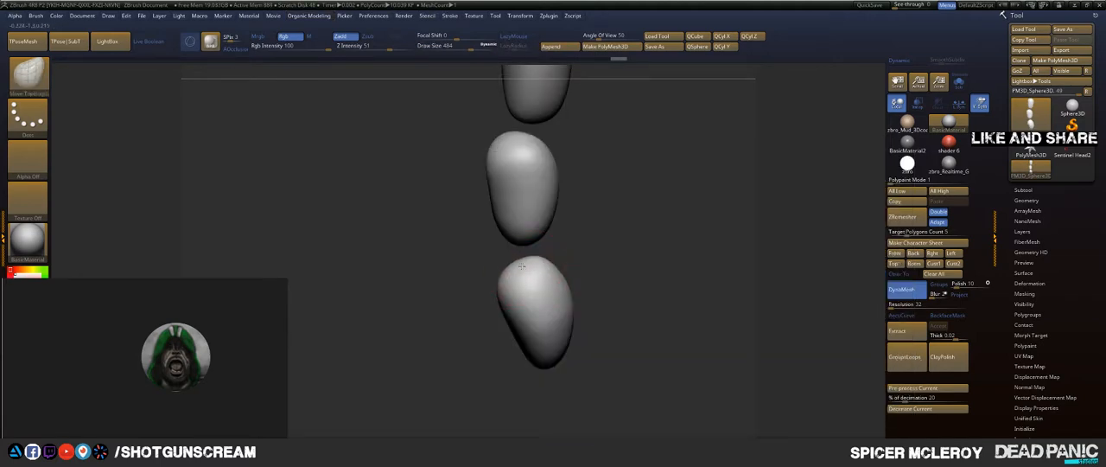
{"action": "left_click_drag", "start_coordinate": [525, 268], "coordinate": [517, 262]}
{"action": "left_click_drag", "start_coordinate": [585, 259], "coordinate": [610, 241], "text": "shift"}
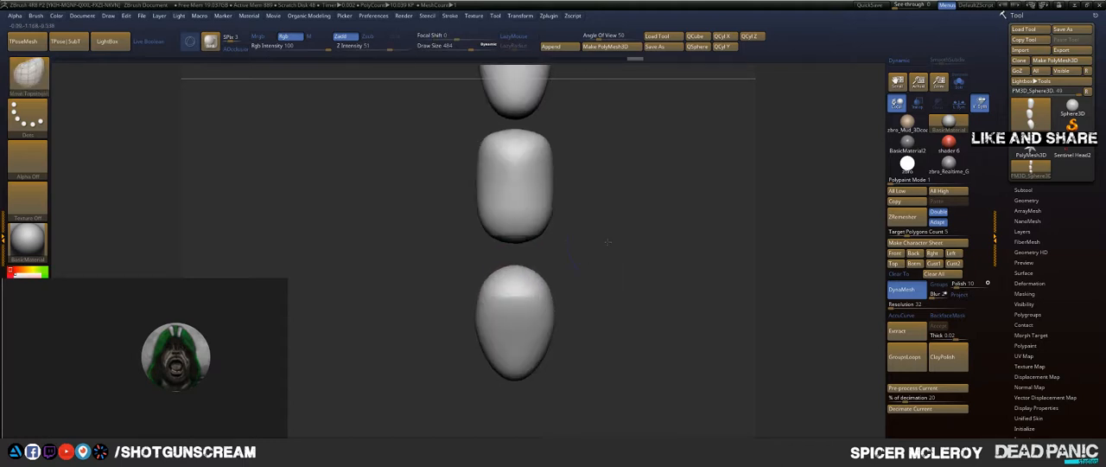
{"action": "left_click_drag", "start_coordinate": [540, 285], "coordinate": [545, 274]}
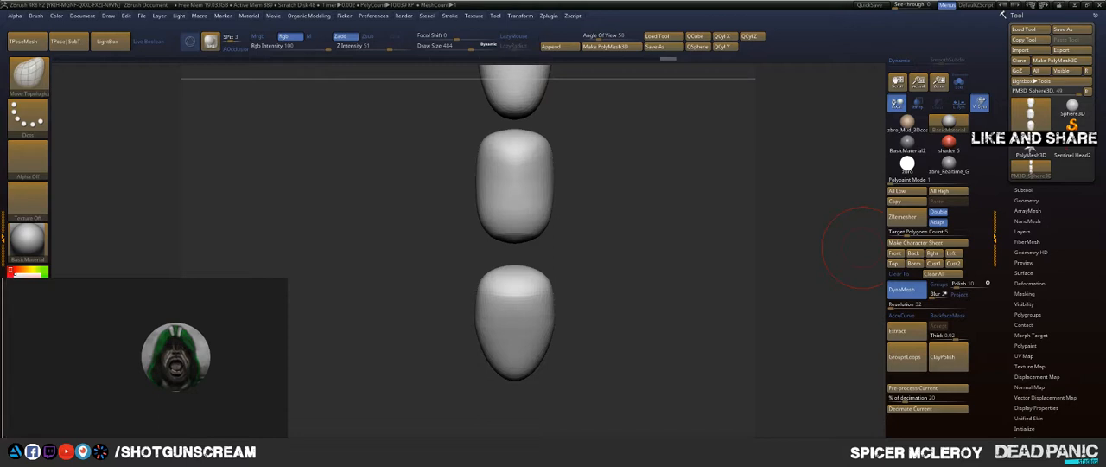
{"action": "left_click_drag", "start_coordinate": [627, 245], "coordinate": [576, 244]}
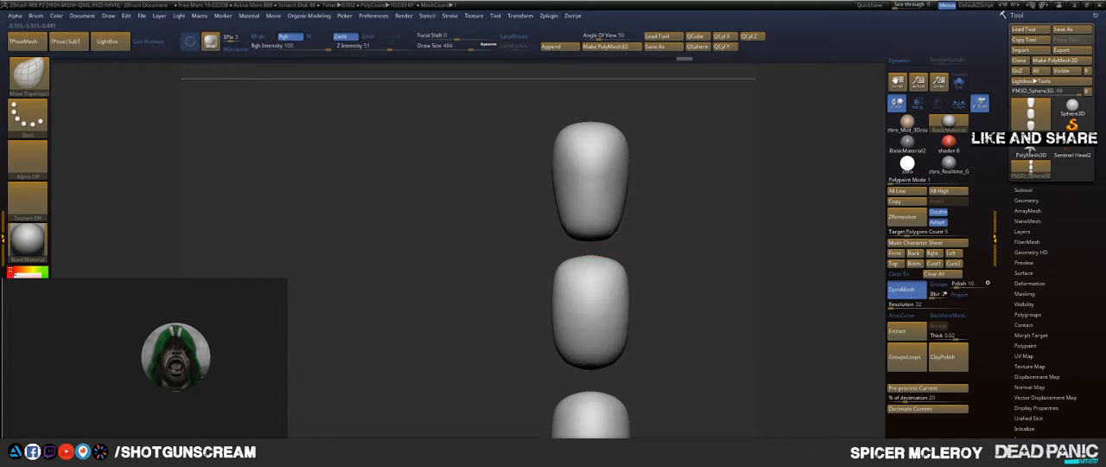
Step: Refine the sides of the top form and flatten the lowest form's upper end with the Move Topological brush
{"action": "left_click_drag", "start_coordinate": [629, 181], "coordinate": [622, 180]}
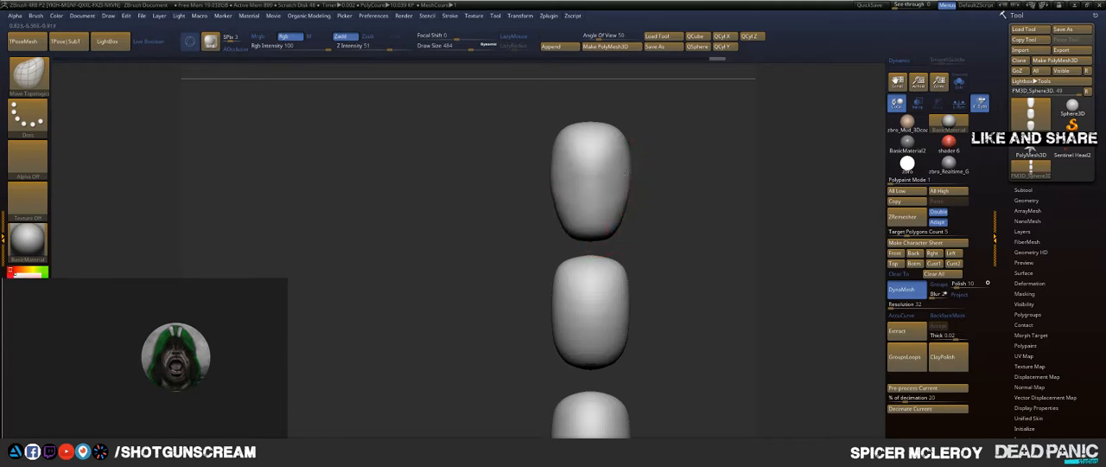
{"action": "left_click_drag", "start_coordinate": [702, 192], "coordinate": [610, 193]}
{"action": "mouse_move", "coordinate": [560, 261]}
{"action": "left_mouse_down", "text": "alt"}
{"action": "mouse_move", "coordinate": [478, 186]}
{"action": "mouse_move", "coordinate": [528, 245]}
{"action": "mouse_move", "coordinate": [581, 227]}
{"action": "left_mouse_up", "text": "alt"}
{"action": "left_click_drag", "start_coordinate": [669, 223], "coordinate": [660, 235]}
{"action": "left_click_drag", "start_coordinate": [596, 317], "coordinate": [569, 302]}
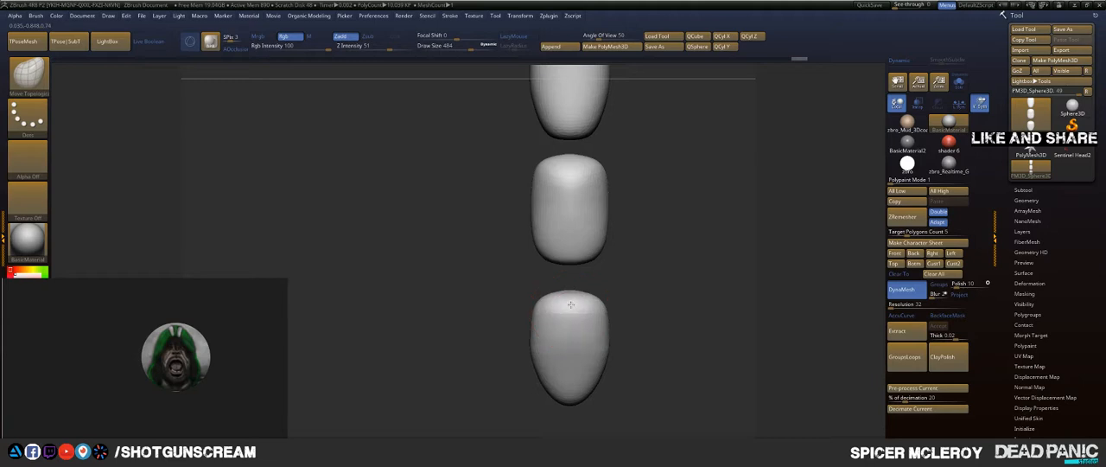
Step: Enlarge the Move Topological brush to draw size 666 and bend the lowest form's side profile into a slight inward curve
{"action": "mouse_move", "coordinate": [653, 318]}
{"action": "left_mouse_down"}
{"action": "mouse_move", "coordinate": [526, 314]}
{"action": "mouse_move", "coordinate": [478, 260]}
{"action": "left_mouse_up"}
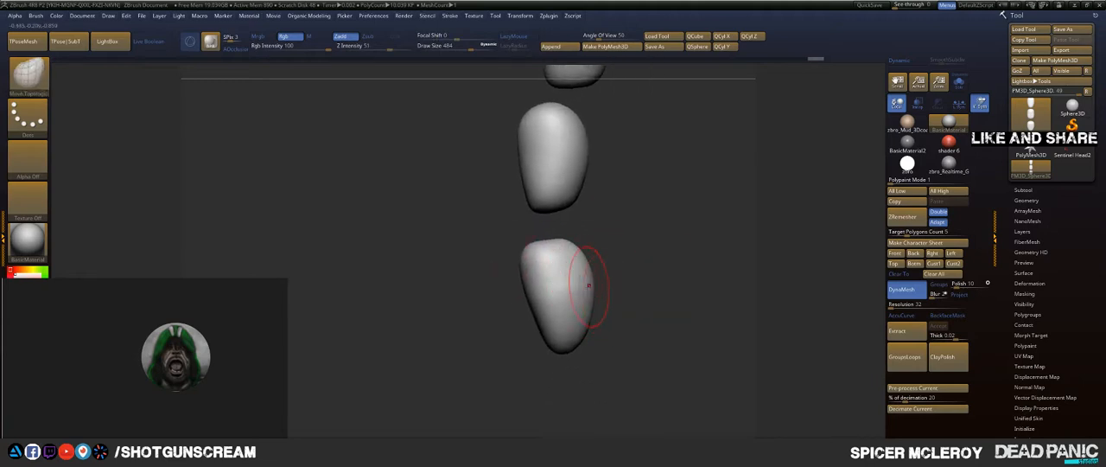
{"action": "key", "text": "s"}
{"action": "left_click_drag", "start_coordinate": [613, 281], "coordinate": [622, 282]}
{"action": "left_click_drag", "start_coordinate": [536, 327], "coordinate": [543, 325]}
{"action": "mouse_move", "coordinate": [647, 204]}
{"action": "left_mouse_down"}
{"action": "mouse_move", "coordinate": [637, 259]}
{"action": "mouse_move", "coordinate": [661, 221]}
{"action": "mouse_move", "coordinate": [687, 228]}
{"action": "mouse_move", "coordinate": [646, 250]}
{"action": "mouse_move", "coordinate": [653, 229]}
{"action": "left_mouse_up"}
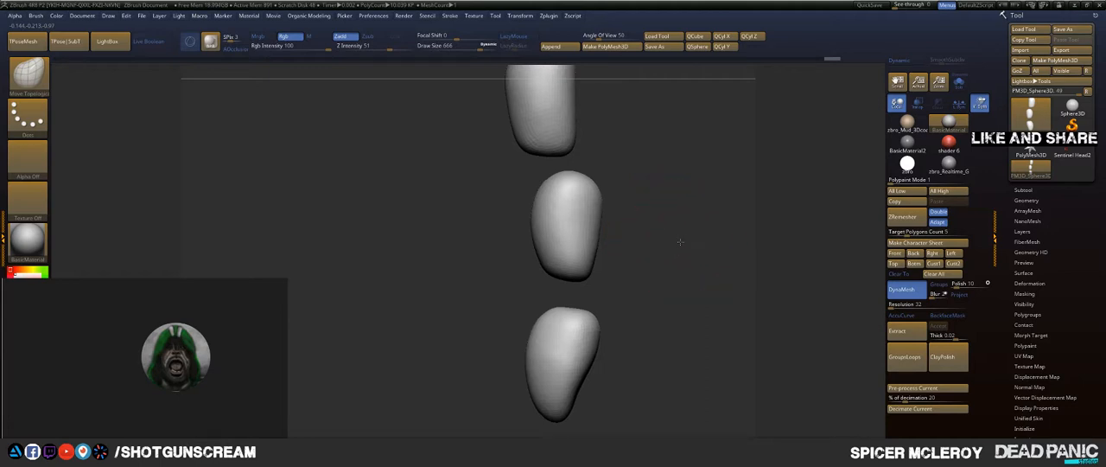
Step: Reduce the Move Topological brush to draw size 408 and flatten the middle form's upper end
{"action": "mouse_move", "coordinate": [644, 185]}
{"action": "left_mouse_down"}
{"action": "mouse_move", "coordinate": [605, 223]}
{"action": "mouse_move", "coordinate": [546, 242]}
{"action": "mouse_move", "coordinate": [579, 257]}
{"action": "left_mouse_up"}
{"action": "left_click_drag", "start_coordinate": [509, 275], "coordinate": [449, 263]}
{"action": "key", "text": "s"}
{"action": "left_click_drag", "start_coordinate": [579, 261], "coordinate": [564, 262]}
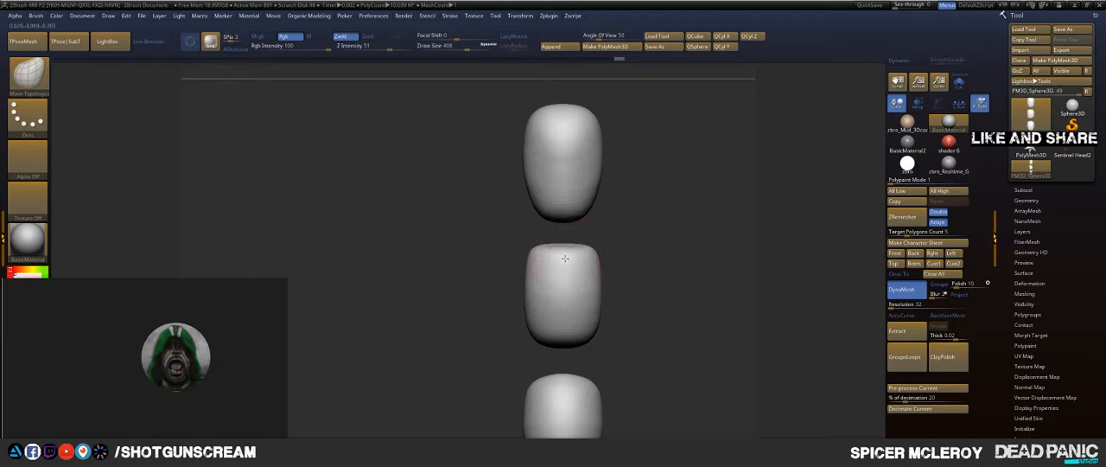
{"action": "left_click_drag", "start_coordinate": [639, 321], "coordinate": [658, 211], "text": "alt"}
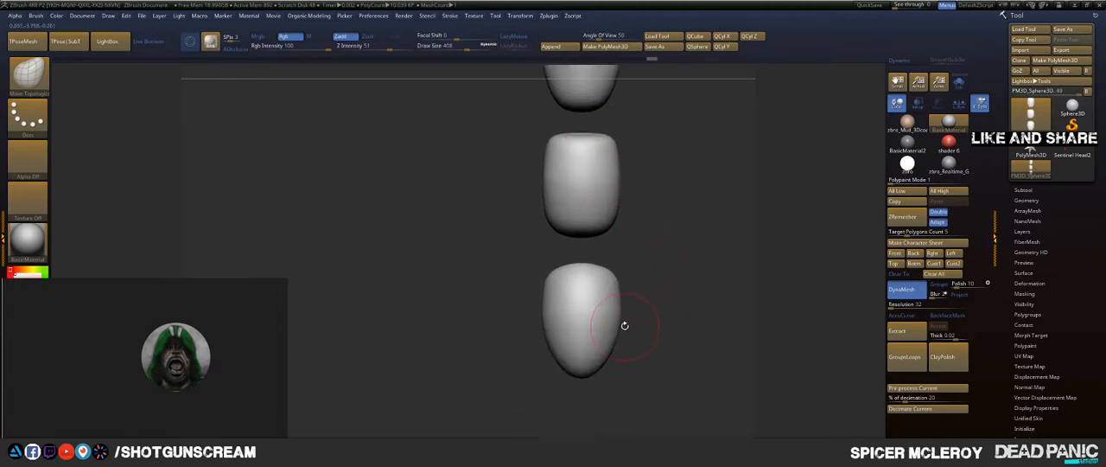
Step: Turn the row of forms horizontal and reshape the end form's long sides with an enlarged Move Topological brush
{"action": "left_click_drag", "start_coordinate": [628, 354], "coordinate": [596, 377], "text": "shift"}
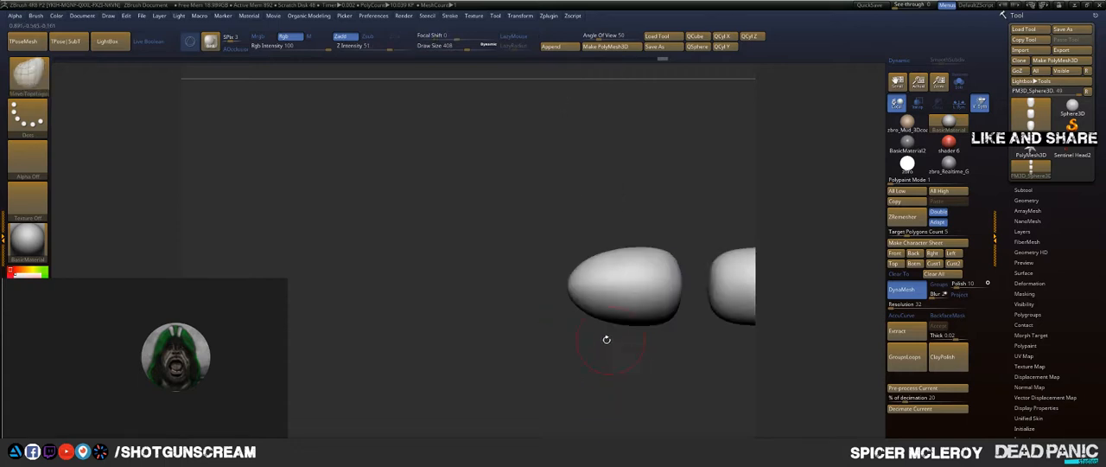
{"action": "left_click_drag", "start_coordinate": [557, 327], "coordinate": [650, 264]}
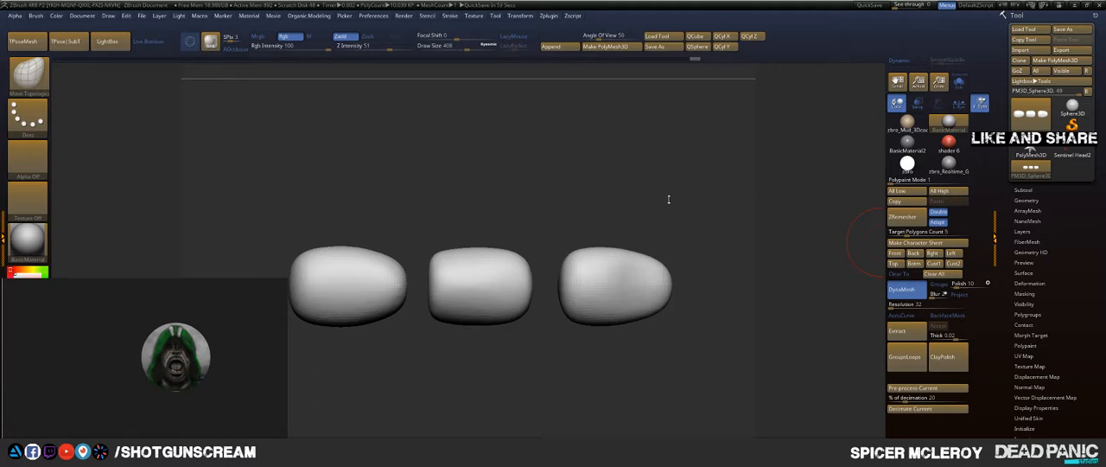
{"action": "left_click_drag", "start_coordinate": [577, 194], "coordinate": [670, 172], "text": "alt"}
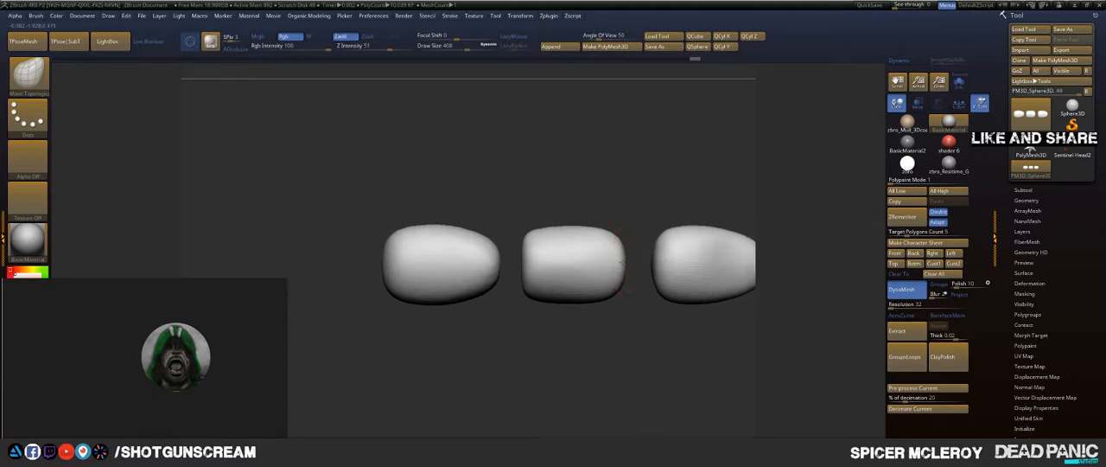
{"action": "mouse_move", "coordinate": [610, 232]}
{"action": "left_mouse_down"}
{"action": "mouse_move", "coordinate": [544, 231]}
{"action": "mouse_move", "coordinate": [536, 214]}
{"action": "left_mouse_up"}
{"action": "left_click_drag", "start_coordinate": [533, 249], "coordinate": [535, 243]}
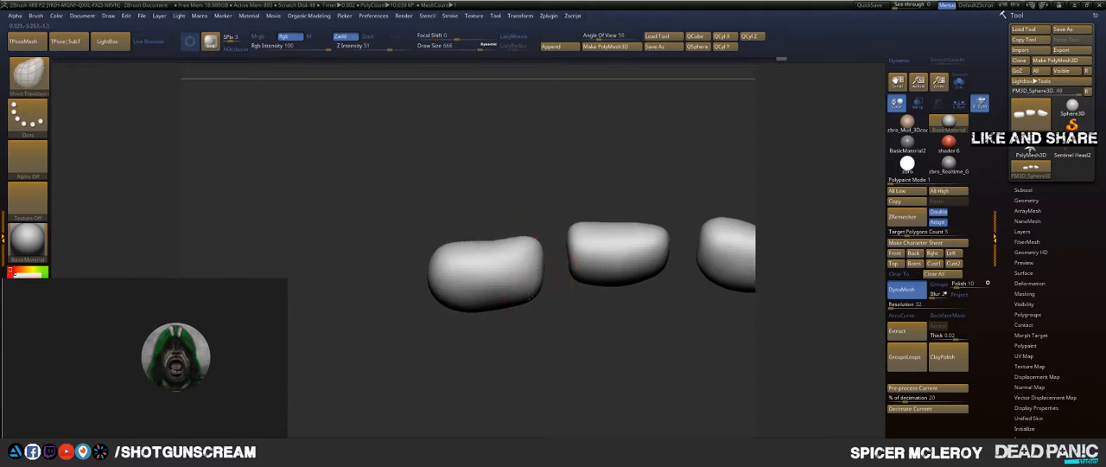
{"action": "left_click_drag", "start_coordinate": [531, 296], "coordinate": [487, 299]}
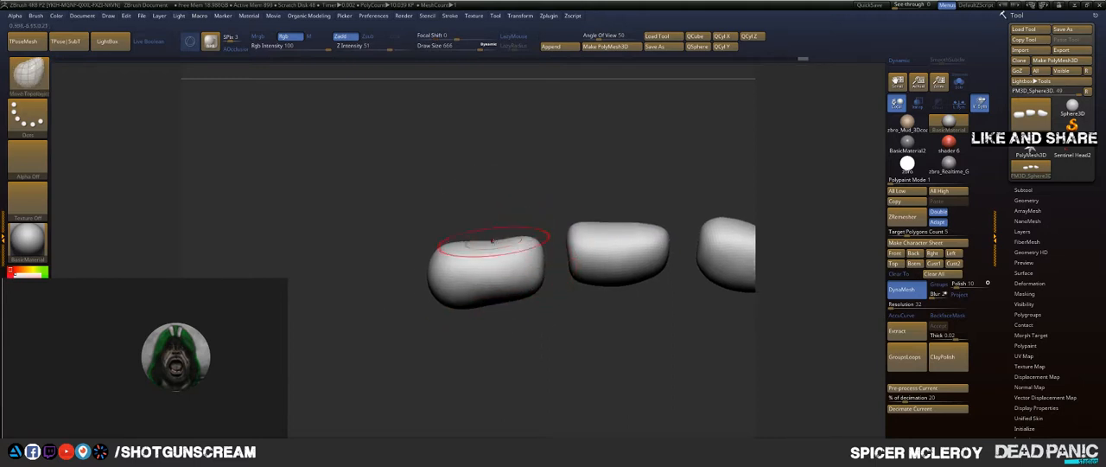
{"action": "left_click_drag", "start_coordinate": [492, 240], "coordinate": [491, 235]}
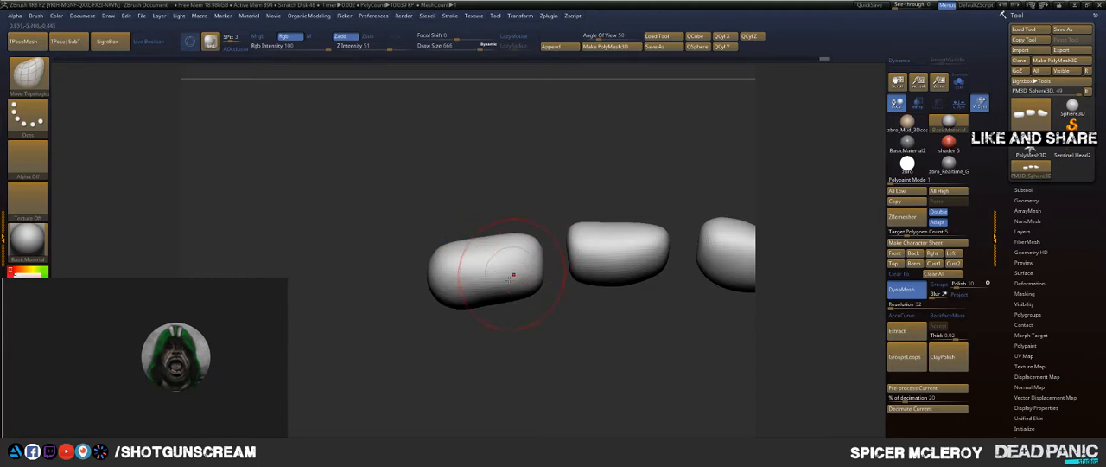
{"action": "left_click_drag", "start_coordinate": [489, 298], "coordinate": [489, 304]}
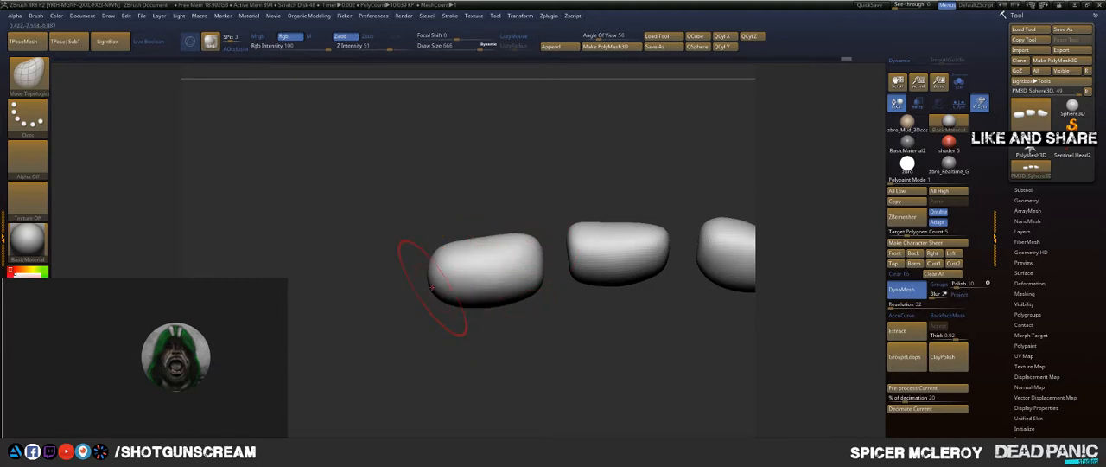
Step: Flatten the outer end of the blocky end form and reshape its sides with the Move Topological brush
{"action": "left_click_drag", "start_coordinate": [431, 287], "coordinate": [441, 284]}
{"action": "key", "text": "ctrl+z"}
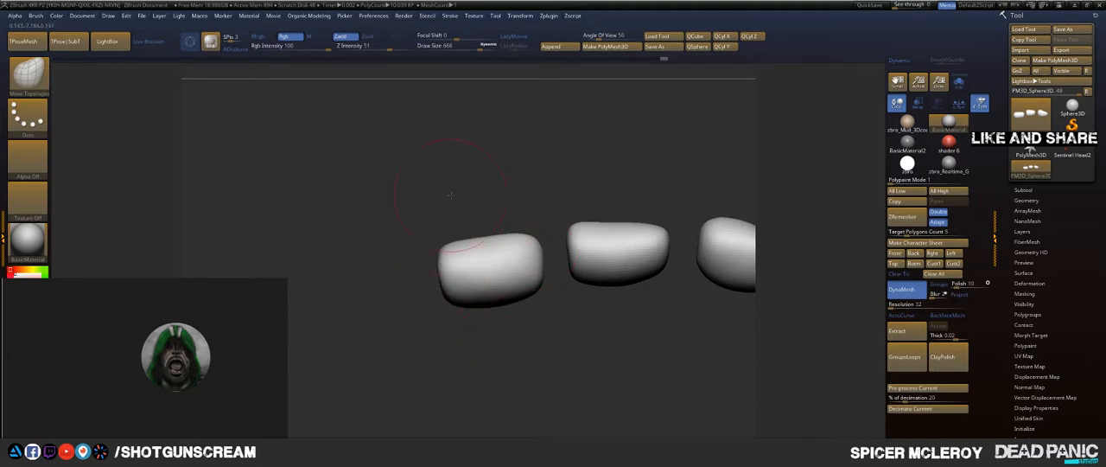
{"action": "left_click_drag", "start_coordinate": [451, 195], "coordinate": [444, 306], "text": "shift"}
{"action": "left_click_drag", "start_coordinate": [455, 258], "coordinate": [496, 264]}
{"action": "mouse_move", "coordinate": [538, 216]}
{"action": "left_mouse_down"}
{"action": "mouse_move", "coordinate": [527, 337]}
{"action": "mouse_move", "coordinate": [570, 303]}
{"action": "left_mouse_up"}
Step: Refine the middle form's ends and profile with the Move Topological brush, checking the row from several angles
{"action": "left_click_drag", "start_coordinate": [649, 160], "coordinate": [475, 176], "text": "alt"}
{"action": "left_click_drag", "start_coordinate": [546, 195], "coordinate": [528, 184], "text": "alt"}
{"action": "mouse_move", "coordinate": [531, 224]}
{"action": "left_mouse_down"}
{"action": "mouse_move", "coordinate": [575, 247]}
{"action": "mouse_move", "coordinate": [561, 258]}
{"action": "mouse_move", "coordinate": [602, 275]}
{"action": "mouse_move", "coordinate": [566, 296]}
{"action": "left_mouse_up"}
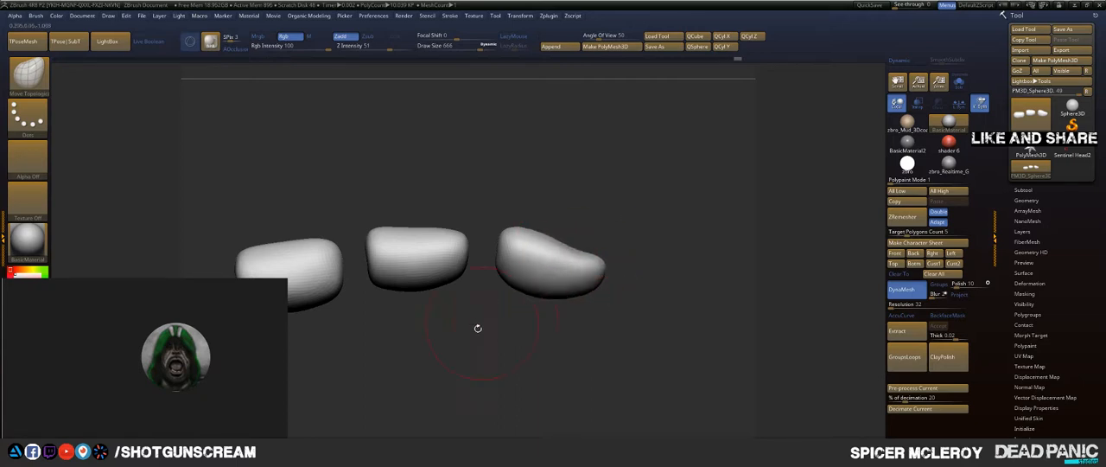
{"action": "left_click_drag", "start_coordinate": [478, 328], "coordinate": [578, 276], "text": "alt"}
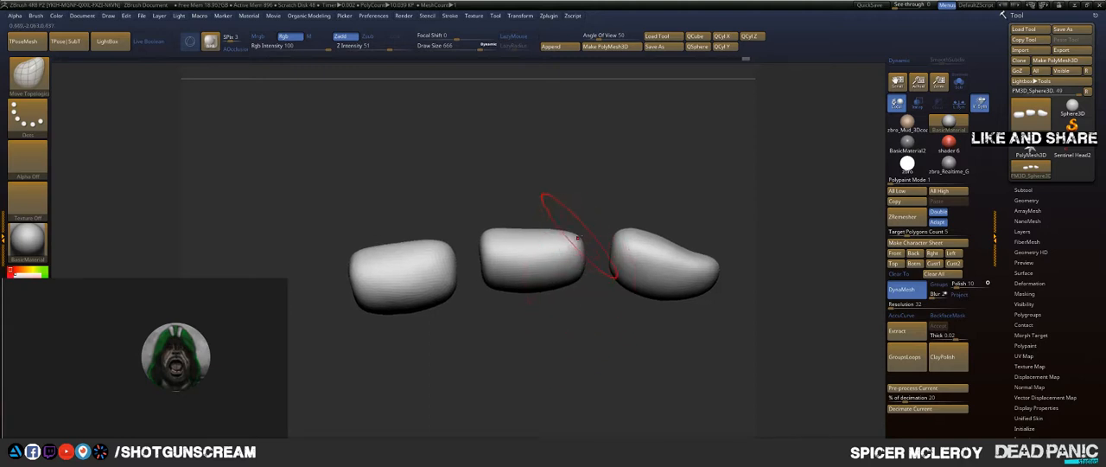
{"action": "left_click_drag", "start_coordinate": [650, 178], "coordinate": [520, 228], "text": "alt"}
{"action": "mouse_move", "coordinate": [700, 209]}
{"action": "left_mouse_down", "text": "alt"}
{"action": "mouse_move", "coordinate": [634, 219]}
{"action": "mouse_move", "coordinate": [654, 195]}
{"action": "left_mouse_up", "text": "alt"}
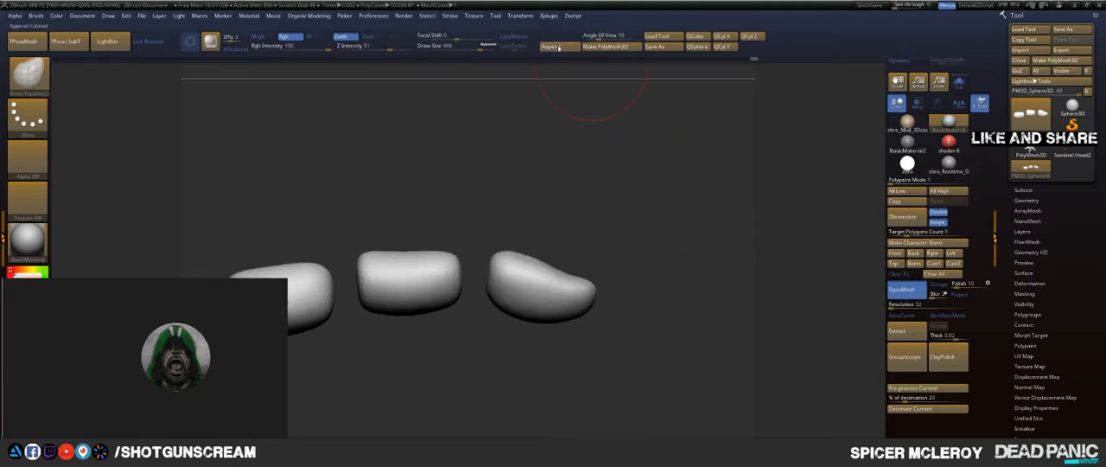
Step: Append a sphere subtool, make it active, and convert it to a low-poly cylinder with QCyl X
{"action": "left_click", "coordinate": [559, 48]}
{"action": "left_click", "coordinate": [402, 112]}
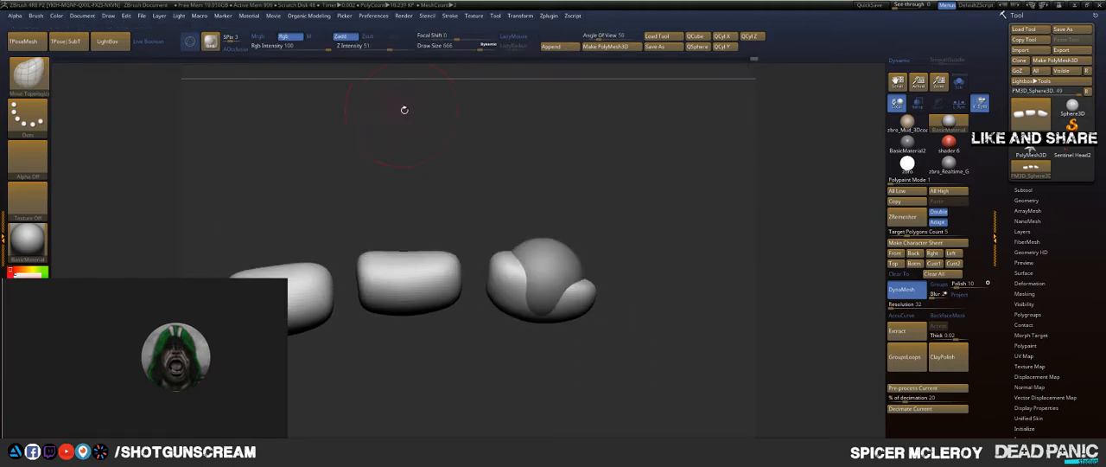
{"action": "left_click", "coordinate": [559, 258], "text": "alt"}
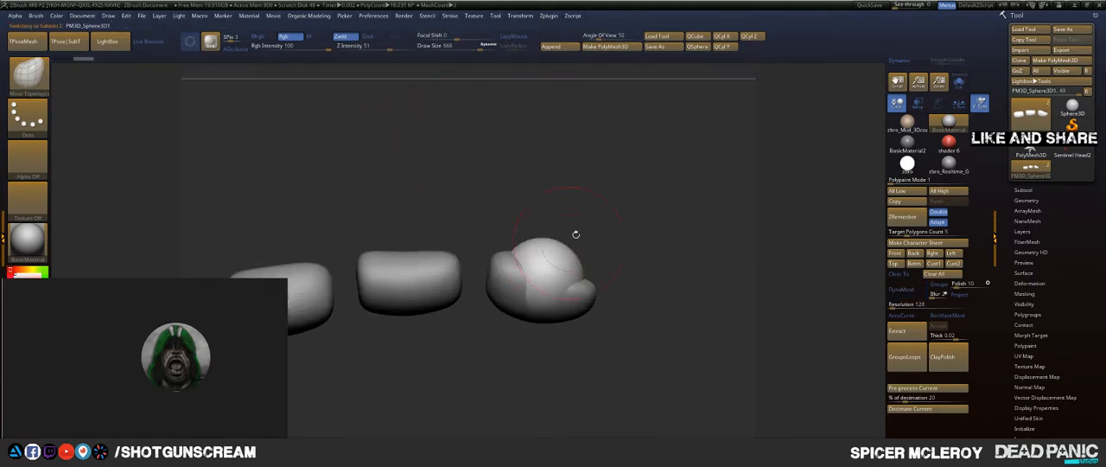
{"action": "left_click", "coordinate": [730, 39]}
Step: Move the cylinder into the joint between the middle form and the tapered fingertip form
{"action": "left_click_drag", "start_coordinate": [605, 165], "coordinate": [603, 228]}
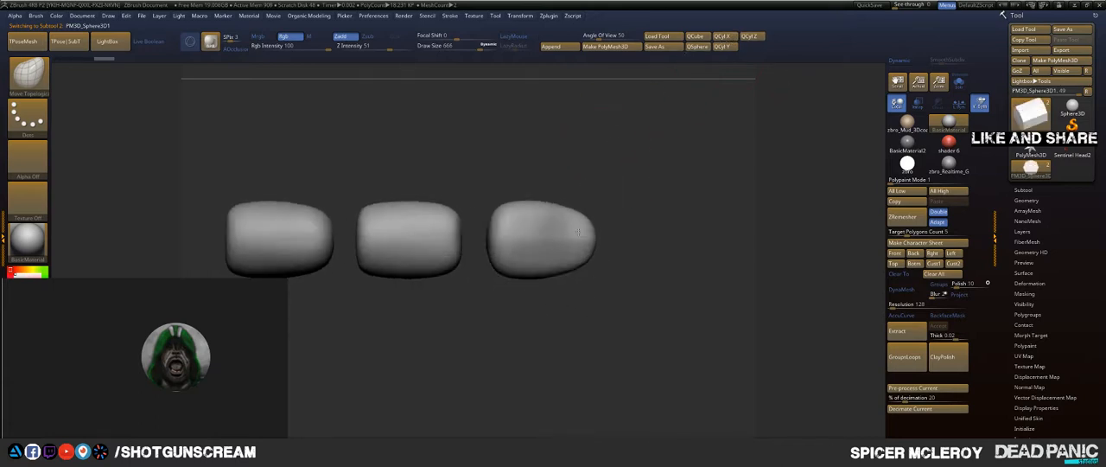
{"action": "key", "text": "w"}
{"action": "left_click_drag", "start_coordinate": [491, 239], "coordinate": [561, 236]}
{"action": "left_click_drag", "start_coordinate": [504, 338], "coordinate": [504, 245], "text": "shift"}
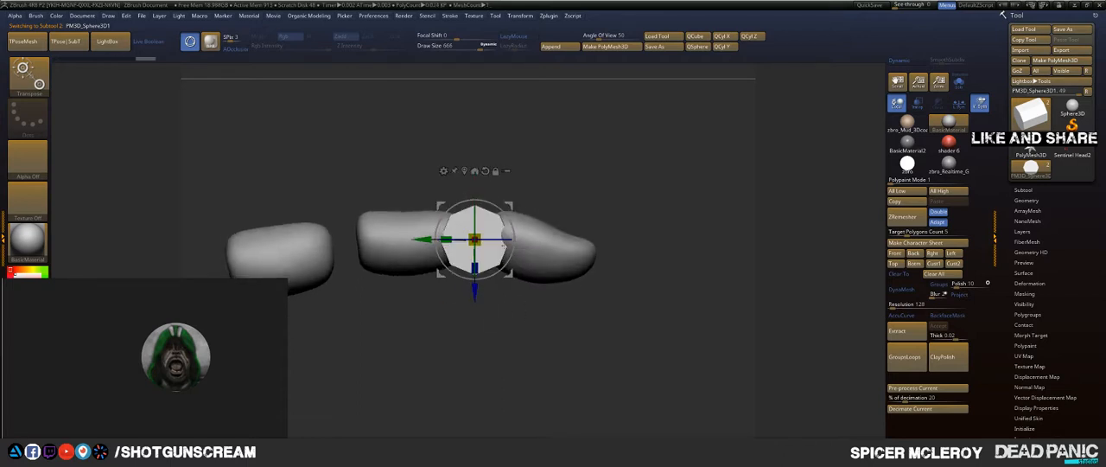
Step: Split the centre point of the cylinder's end cap with the ZModeler brush and push the inner faces inward with QMesh
{"action": "key", "text": "q"}
{"action": "mouse_move", "coordinate": [568, 178]}
{"action": "left_mouse_down", "text": "alt"}
{"action": "mouse_move", "coordinate": [646, 177]}
{"action": "mouse_move", "coordinate": [628, 207]}
{"action": "mouse_move", "coordinate": [654, 176]}
{"action": "left_mouse_up", "text": "alt"}
{"action": "mouse_move", "coordinate": [655, 176]}
{"action": "left_mouse_down", "text": "alt"}
{"action": "mouse_move", "coordinate": [652, 138]}
{"action": "mouse_move", "coordinate": [647, 153]}
{"action": "mouse_move", "coordinate": [490, 255]}
{"action": "left_mouse_up", "text": "alt"}
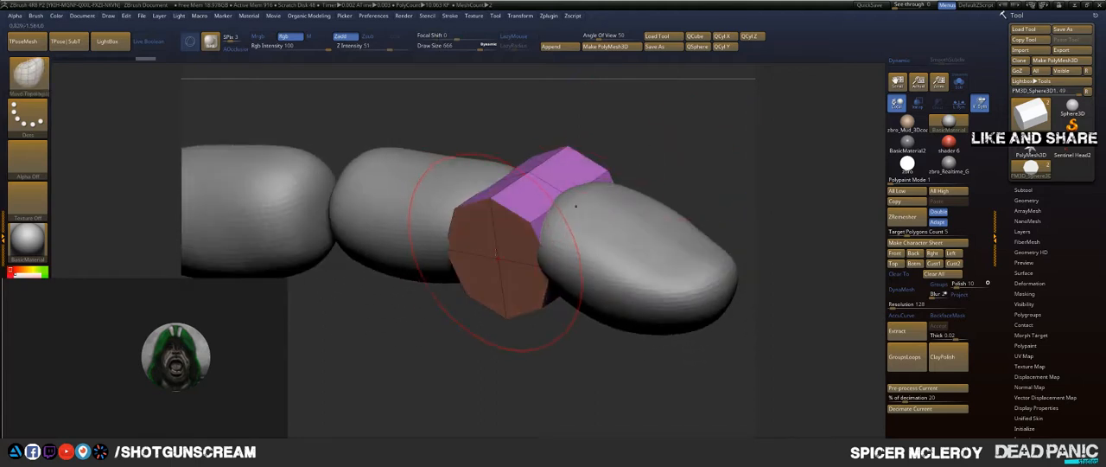
{"action": "key", "text": "space"}
{"action": "key", "text": "b"}
{"action": "key", "text": "q"}
{"action": "key", "text": "m"}
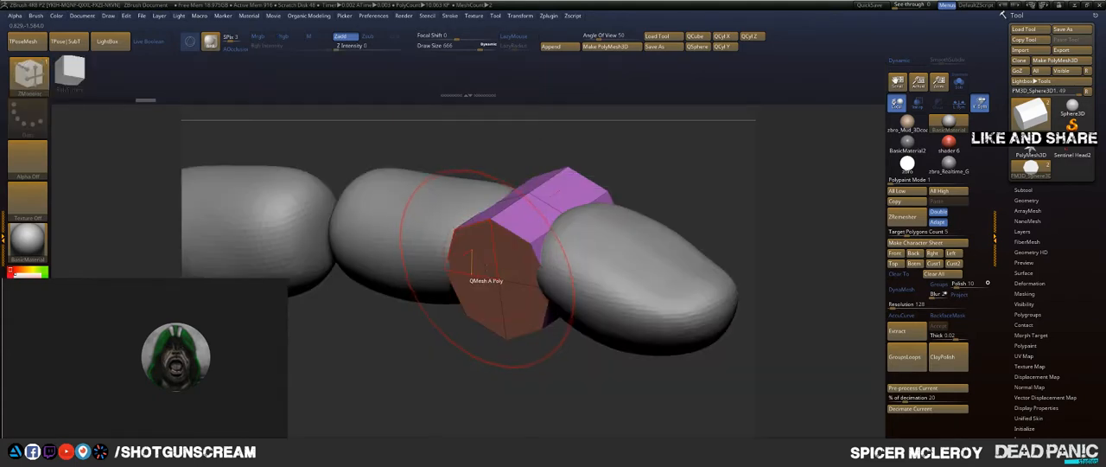
{"action": "key", "text": "space"}
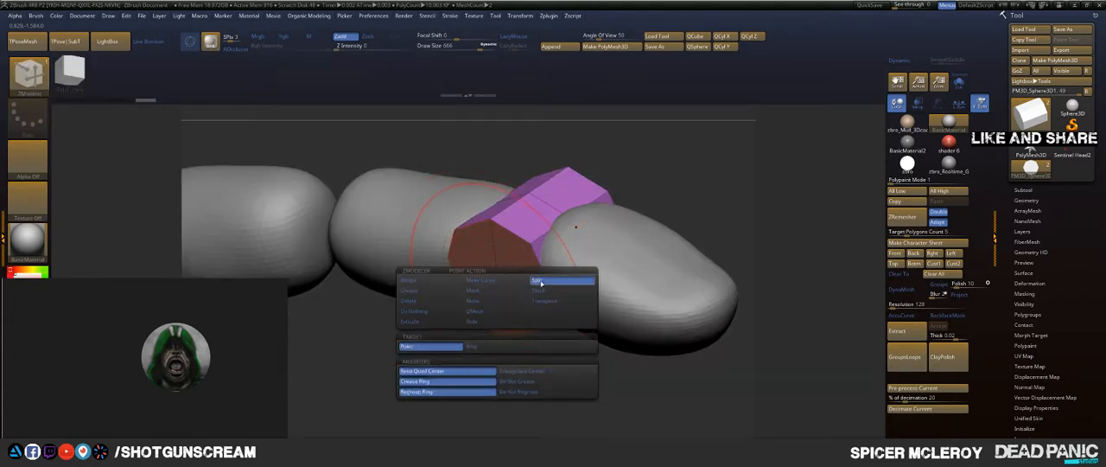
{"action": "left_click", "coordinate": [536, 279]}
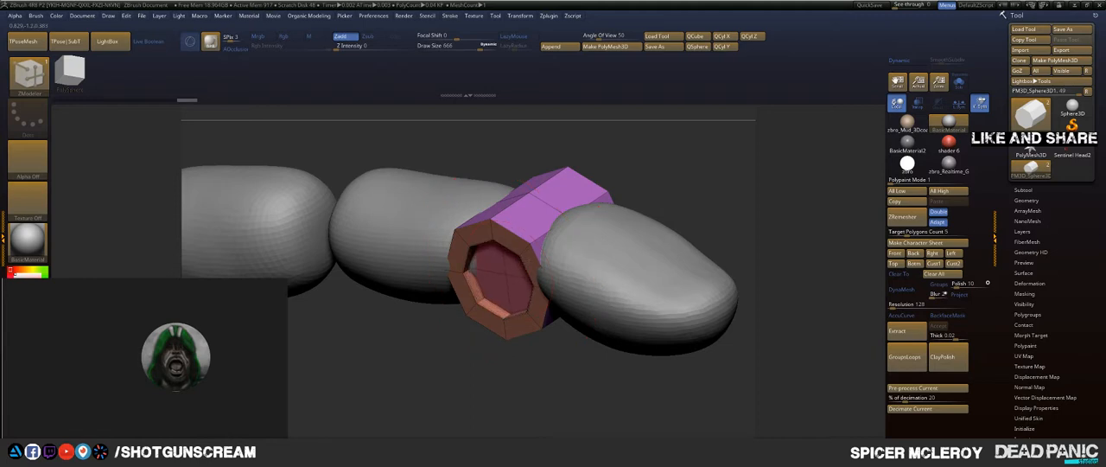
{"action": "left_click", "coordinate": [546, 254], "text": "alt"}
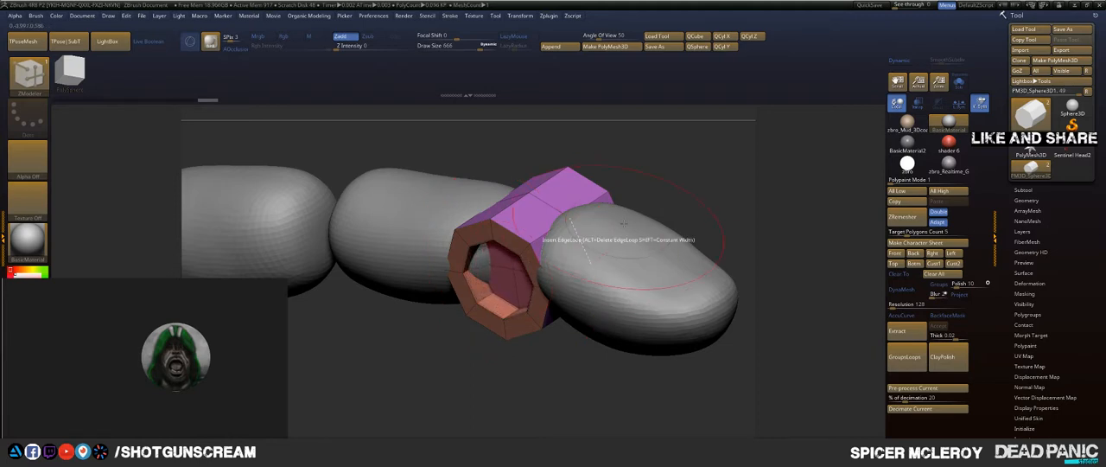
Step: Isolate the cylinder and build a smaller raised core inside its recess, with an edge loop around the end rim
{"action": "mouse_move", "coordinate": [627, 180]}
{"action": "left_mouse_down"}
{"action": "mouse_move", "coordinate": [700, 143]}
{"action": "mouse_move", "coordinate": [691, 151]}
{"action": "left_mouse_up"}
{"action": "mouse_move", "coordinate": [646, 178]}
{"action": "left_mouse_down"}
{"action": "mouse_move", "coordinate": [632, 187]}
{"action": "mouse_move", "coordinate": [671, 163]}
{"action": "mouse_move", "coordinate": [681, 172]}
{"action": "mouse_move", "coordinate": [662, 192]}
{"action": "mouse_move", "coordinate": [635, 165]}
{"action": "left_mouse_up"}
{"action": "left_click", "coordinate": [958, 83]}
{"action": "left_click_drag", "start_coordinate": [539, 257], "coordinate": [570, 288]}
{"action": "left_click_drag", "start_coordinate": [533, 247], "coordinate": [529, 264]}
{"action": "left_click_drag", "start_coordinate": [413, 287], "coordinate": [385, 337]}
{"action": "mouse_move", "coordinate": [461, 136]}
{"action": "left_mouse_down"}
{"action": "mouse_move", "coordinate": [461, 145]}
{"action": "mouse_move", "coordinate": [449, 131]}
{"action": "left_mouse_up"}
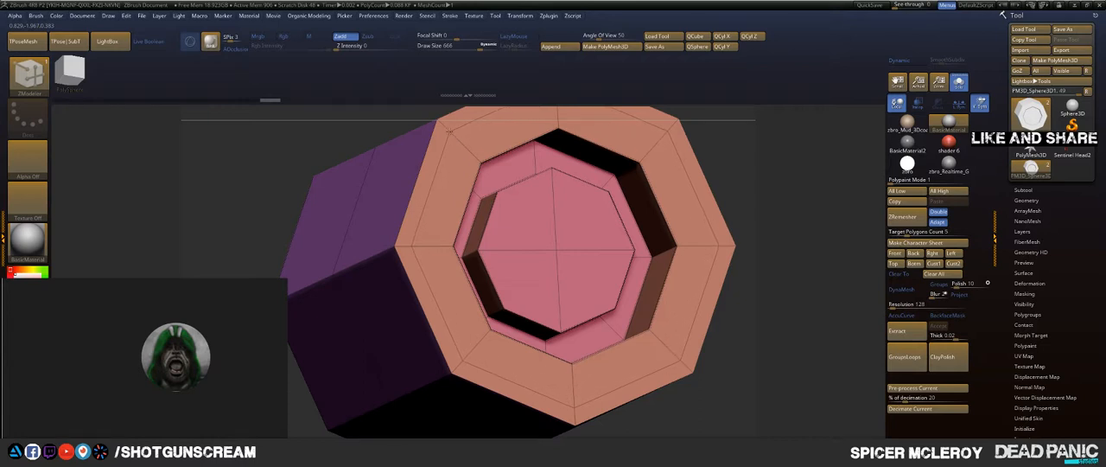
Step: Bevel the rim's edge loop into a narrow band with the ZModeler Bevel edge action
{"action": "left_click_drag", "start_coordinate": [762, 149], "coordinate": [746, 234], "text": "alt"}
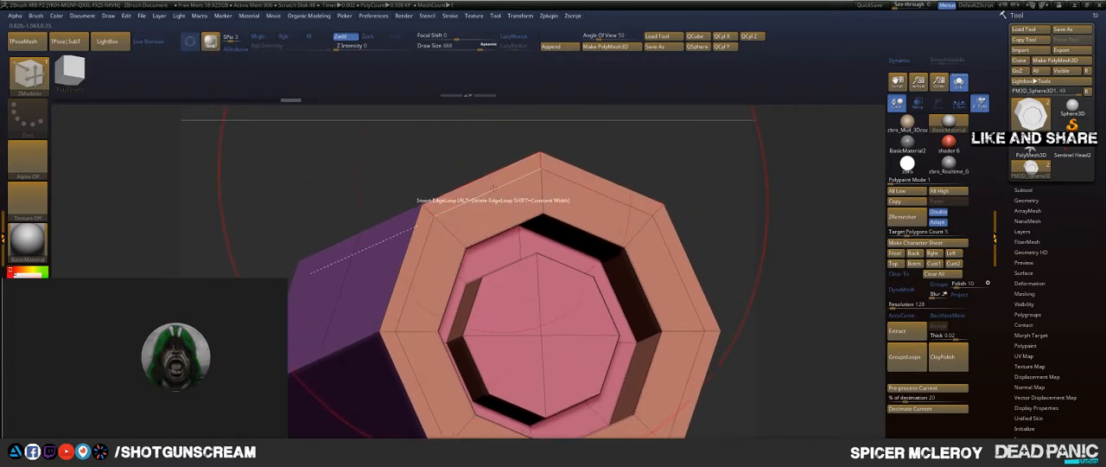
{"action": "key", "text": "space"}
{"action": "left_click", "coordinate": [420, 208]}
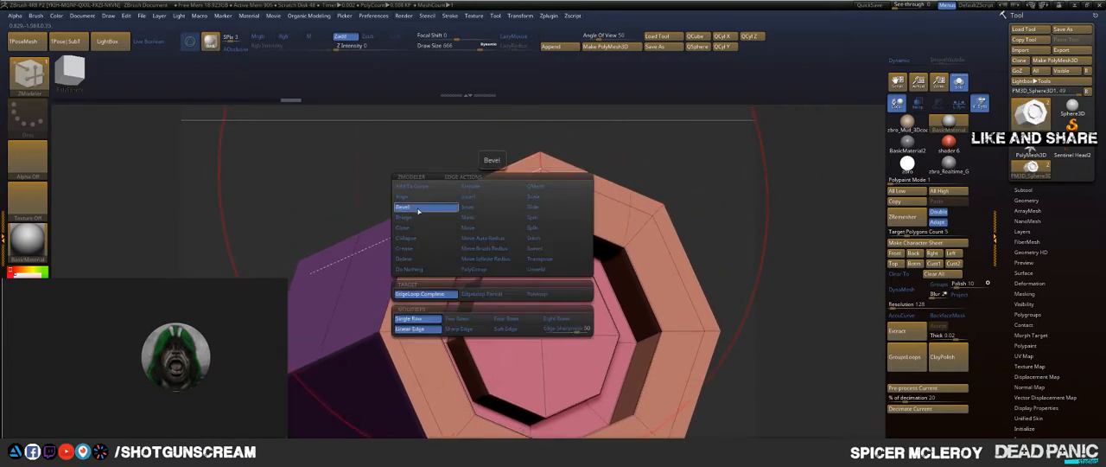
{"action": "left_click_drag", "start_coordinate": [481, 207], "coordinate": [474, 196]}
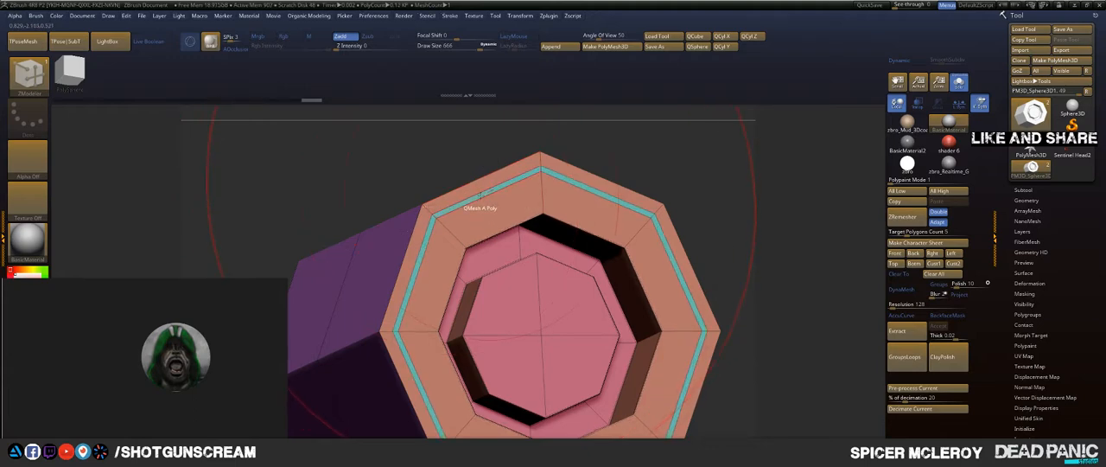
Step: Sink the narrow rim band into a groove using QMesh with the Polygroup All target, and show the finger forms again
{"action": "key", "text": "space"}
{"action": "left_click", "coordinate": [536, 227]}
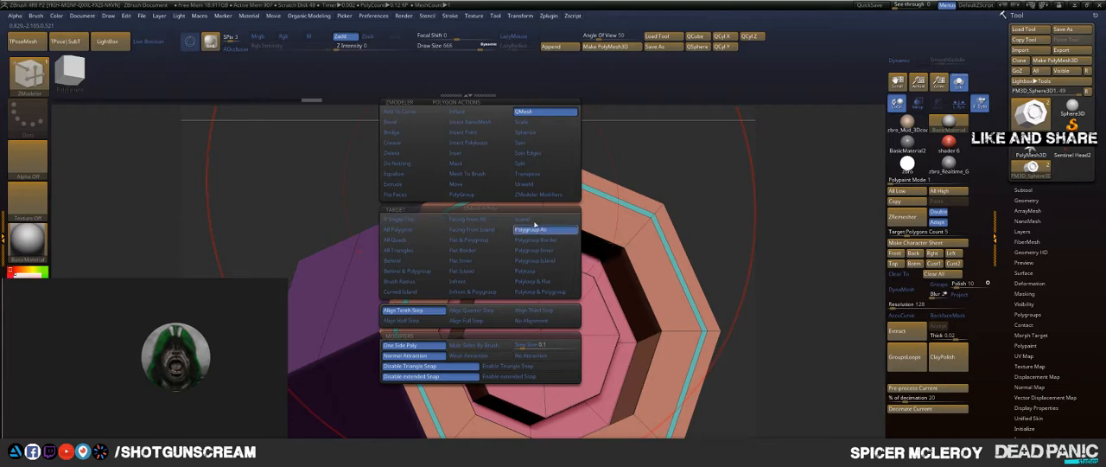
{"action": "left_click_drag", "start_coordinate": [491, 192], "coordinate": [454, 194]}
{"action": "left_click_drag", "start_coordinate": [745, 167], "coordinate": [666, 203]}
{"action": "left_click", "coordinate": [959, 83]}
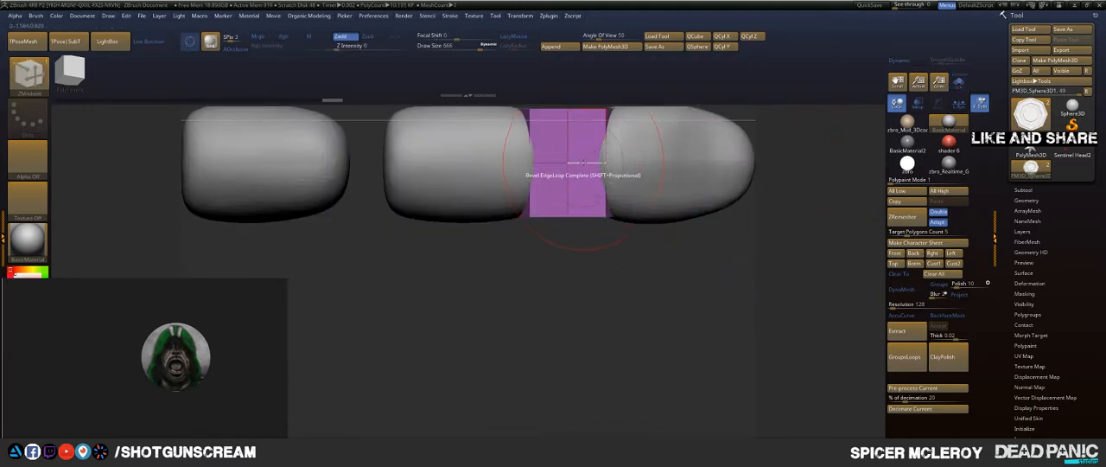
Step: Bevel the cylinder's central edge loop into a wide band and insert an edge loop around the band's middle
{"action": "left_click_drag", "start_coordinate": [581, 163], "coordinate": [592, 185]}
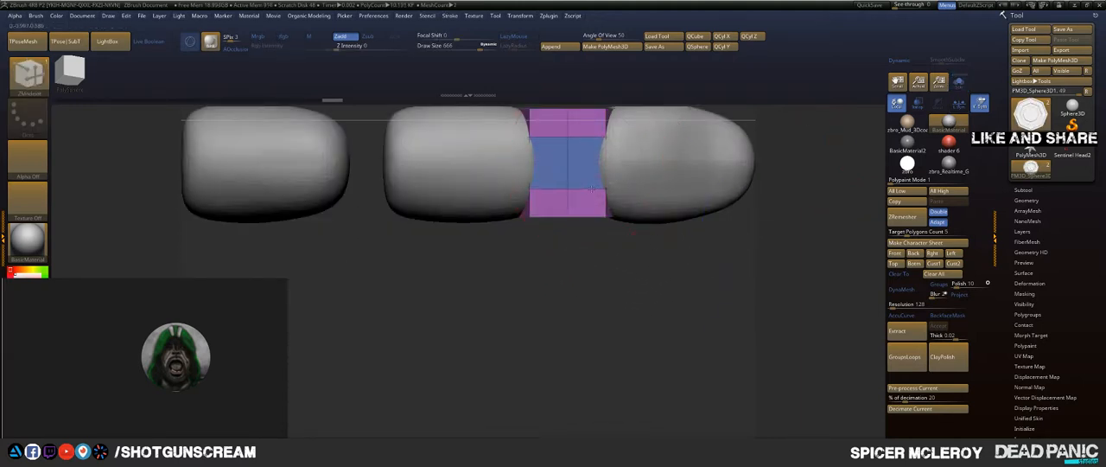
{"action": "left_click_drag", "start_coordinate": [594, 248], "coordinate": [553, 312], "text": "alt"}
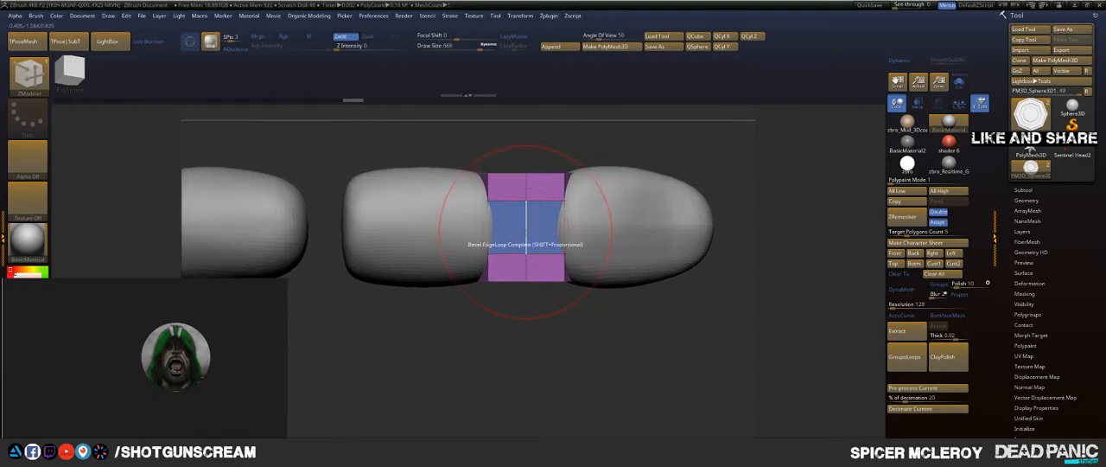
{"action": "key", "text": "space"}
{"action": "left_click", "coordinate": [524, 216]}
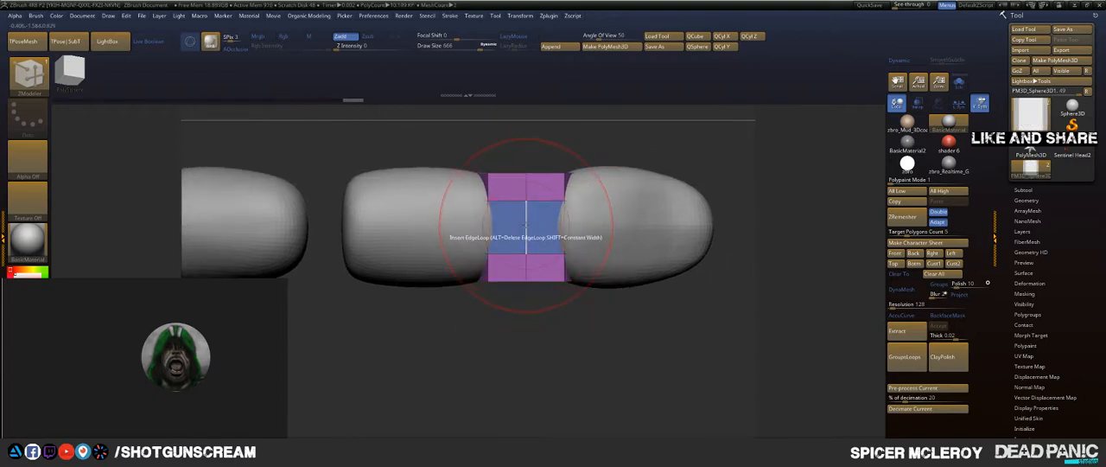
{"action": "key", "text": "space"}
{"action": "left_click", "coordinate": [476, 314]}
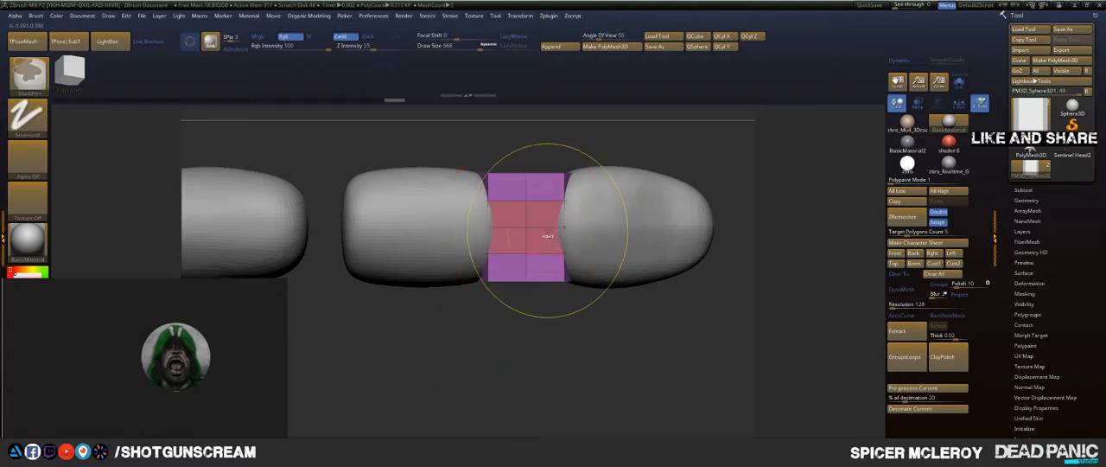
Step: Bevel the middle edge loop of the central band and extrude the resulting loops using QMesh with the Polyloop target
{"action": "key", "text": "space"}
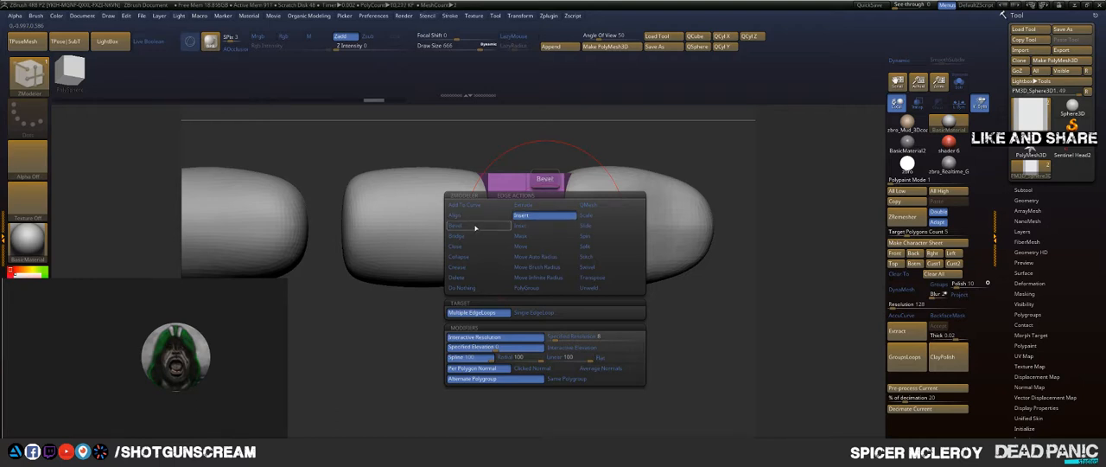
{"action": "left_click", "coordinate": [455, 225]}
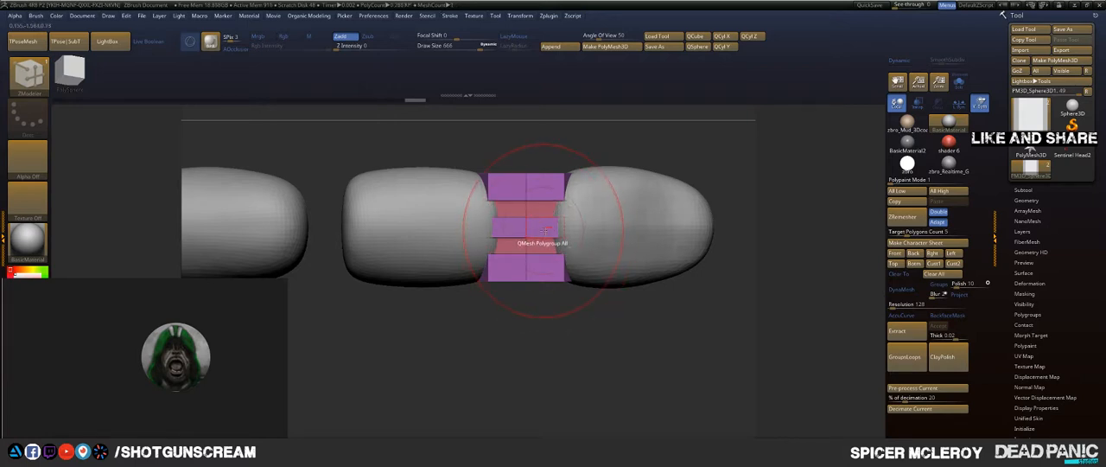
{"action": "key", "text": "space"}
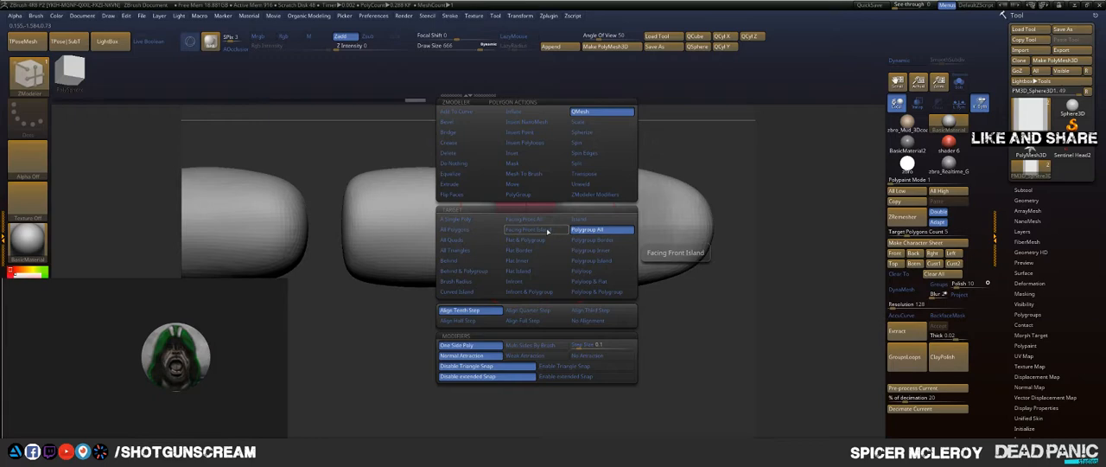
{"action": "left_click", "coordinate": [587, 272]}
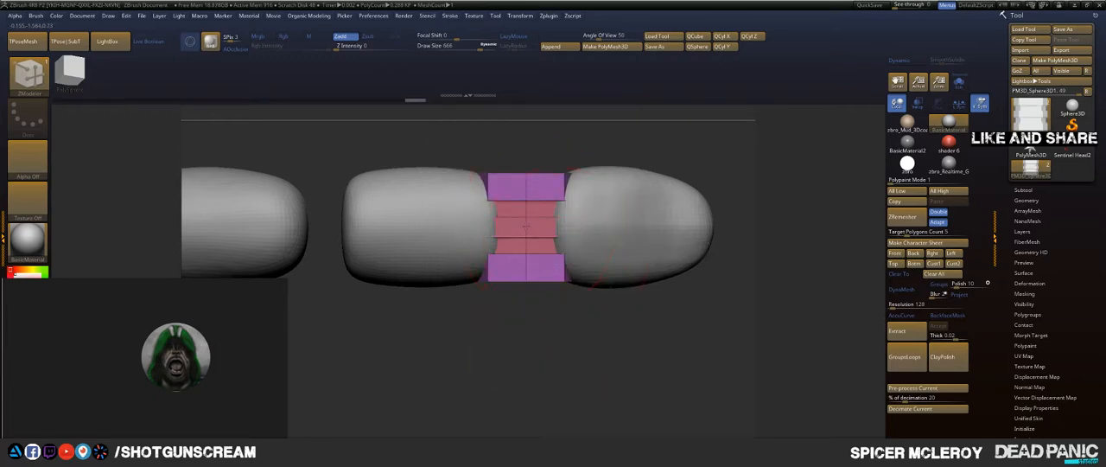
{"action": "left_click_drag", "start_coordinate": [546, 292], "coordinate": [561, 190]}
{"action": "left_click_drag", "start_coordinate": [637, 176], "coordinate": [605, 202]}
Step: Preview the joint cylinder with dynamic subdivision and crease its polygroup borders with Crease PG
{"action": "key", "text": "d"}
{"action": "left_click", "coordinate": [559, 154]}
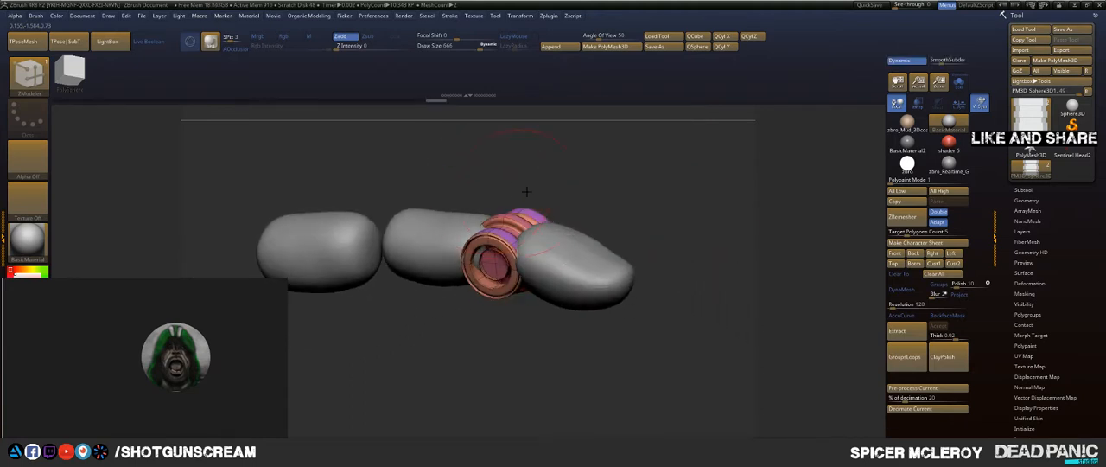
{"action": "left_click_drag", "start_coordinate": [596, 160], "coordinate": [627, 161]}
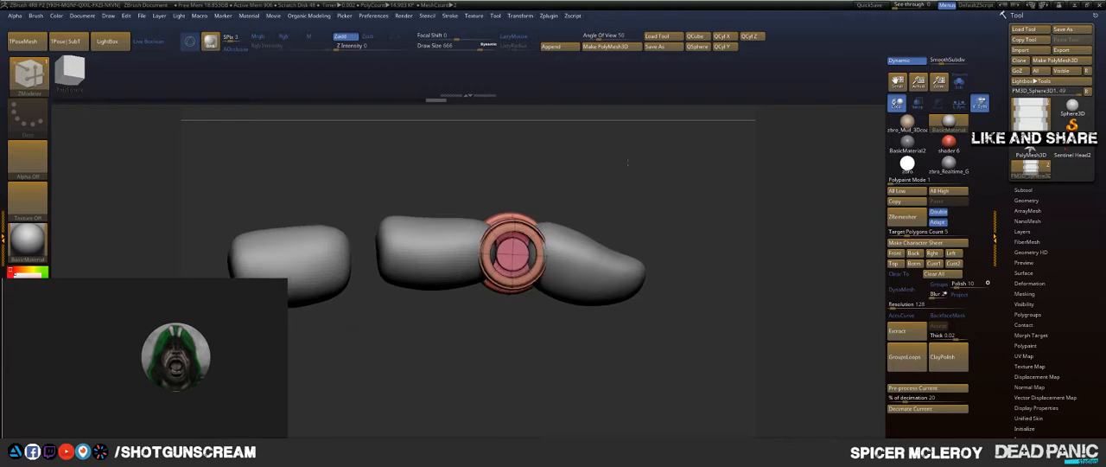
{"action": "key", "text": "space"}
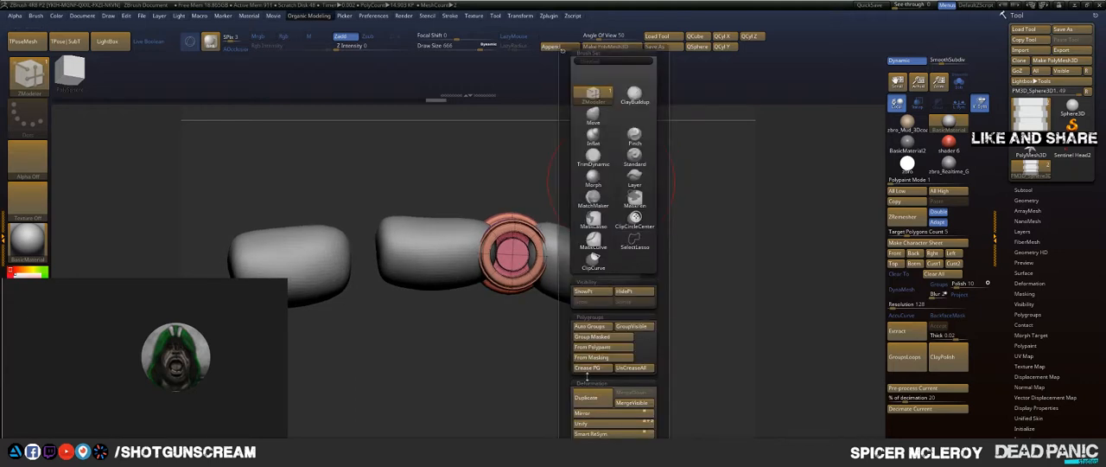
{"action": "left_click", "coordinate": [589, 372]}
{"action": "left_click_drag", "start_coordinate": [573, 165], "coordinate": [657, 319]}
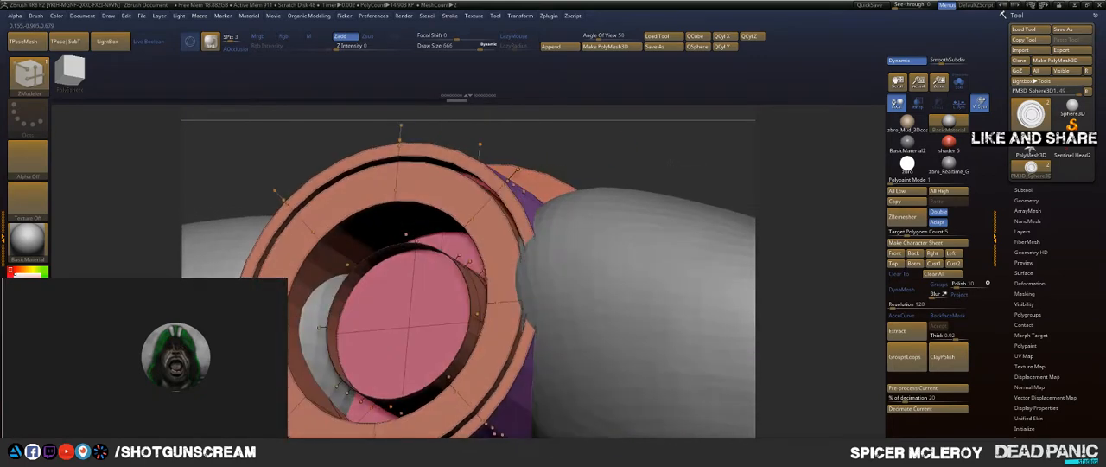
{"action": "mouse_move", "coordinate": [671, 162]}
{"action": "left_mouse_down"}
{"action": "mouse_move", "coordinate": [684, 163]}
{"action": "mouse_move", "coordinate": [663, 153]}
{"action": "left_mouse_up"}
Step: Turn off dynamic subdivision, re-bevel the central edge loop into a wider band, and extrude its flanking loops with QMesh Polyloop
{"action": "key", "text": "shift+d"}
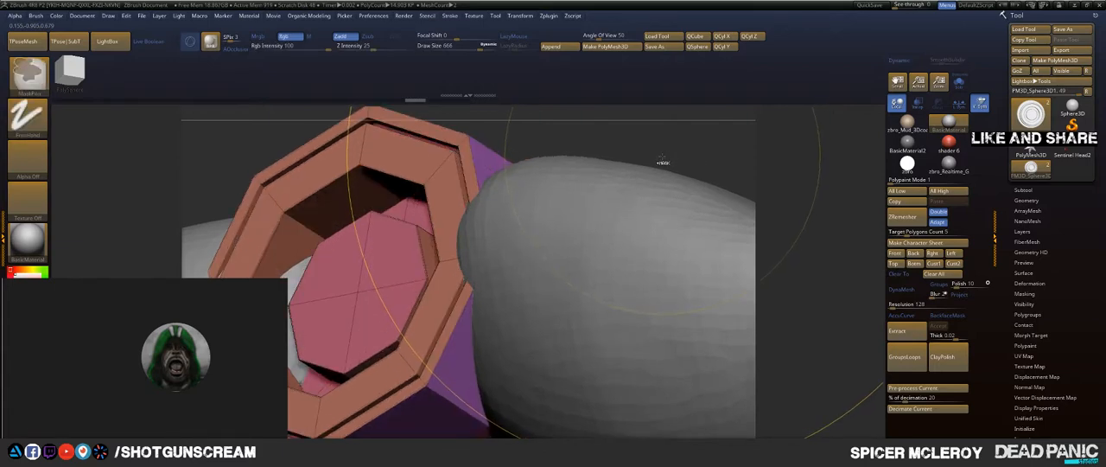
{"action": "mouse_move", "coordinate": [661, 162]}
{"action": "left_mouse_down"}
{"action": "mouse_move", "coordinate": [627, 204]}
{"action": "mouse_move", "coordinate": [588, 217]}
{"action": "left_mouse_up"}
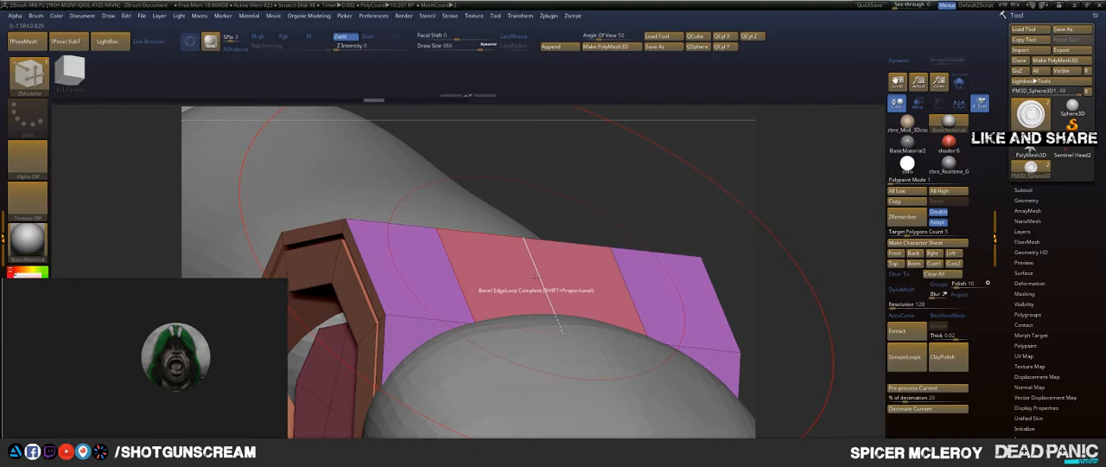
{"action": "left_click_drag", "start_coordinate": [536, 275], "coordinate": [561, 295]}
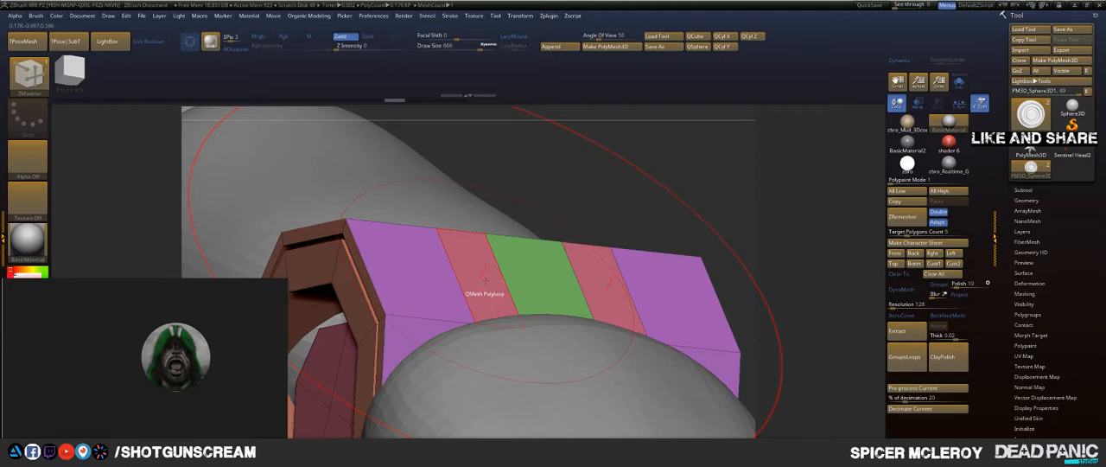
{"action": "left_click_drag", "start_coordinate": [484, 282], "coordinate": [542, 247]}
{"action": "left_click_drag", "start_coordinate": [596, 206], "coordinate": [671, 200]}
Step: Crease the extruded joint cylinder's polygroup borders with Crease PG and smooth it with dynamic subdivision
{"action": "key", "text": "space"}
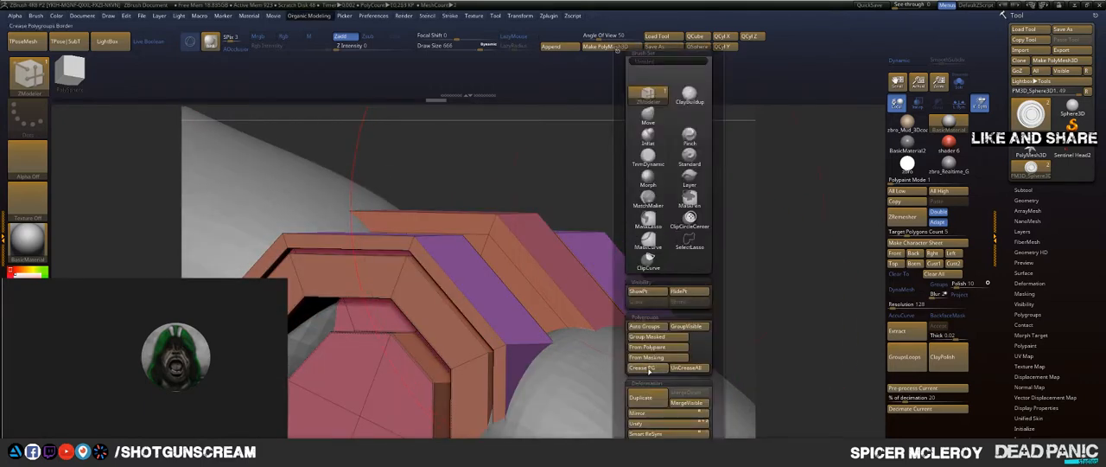
{"action": "left_click", "coordinate": [649, 370]}
{"action": "mouse_move", "coordinate": [634, 197]}
{"action": "left_mouse_down"}
{"action": "mouse_move", "coordinate": [683, 218]}
{"action": "mouse_move", "coordinate": [724, 174]}
{"action": "mouse_move", "coordinate": [657, 154]}
{"action": "mouse_move", "coordinate": [589, 199]}
{"action": "mouse_move", "coordinate": [566, 238]}
{"action": "mouse_move", "coordinate": [588, 248]}
{"action": "mouse_move", "coordinate": [615, 142]}
{"action": "mouse_move", "coordinate": [619, 199]}
{"action": "mouse_move", "coordinate": [594, 224]}
{"action": "mouse_move", "coordinate": [709, 200]}
{"action": "left_mouse_up"}
Step: Duplicate the mechanical joint along the finger into the gap between the middle and base segments
{"action": "key", "text": "w"}
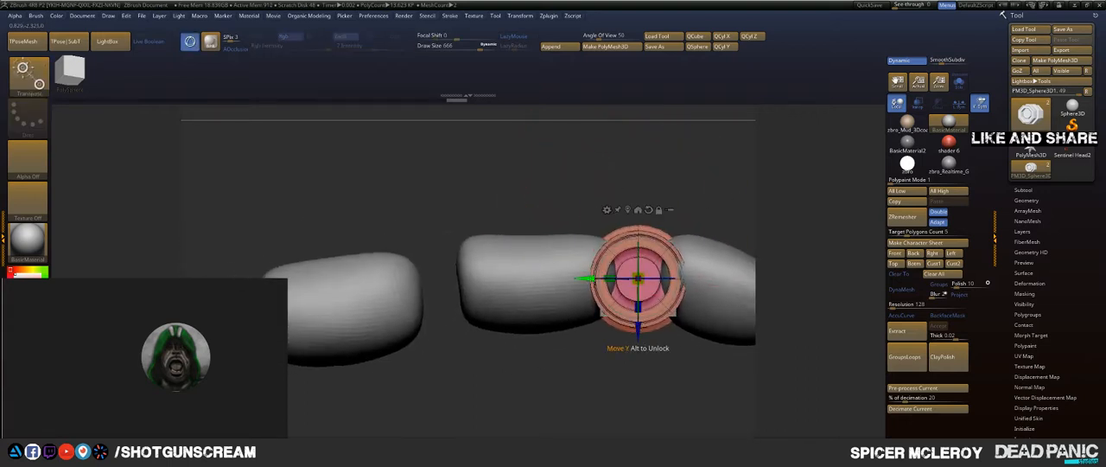
{"action": "left_click_drag", "start_coordinate": [586, 279], "coordinate": [386, 278], "text": "ctrl"}
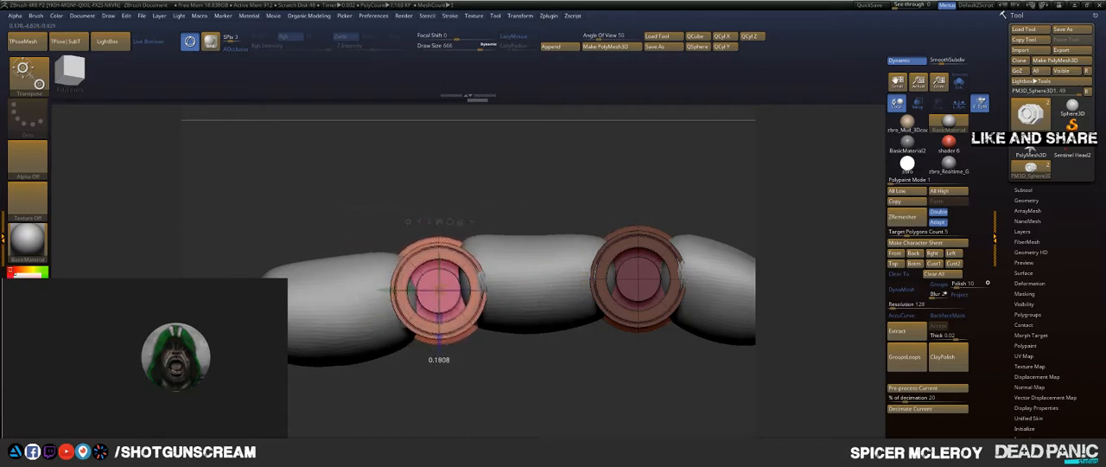
{"action": "key", "text": "q"}
{"action": "mouse_move", "coordinate": [600, 190]}
{"action": "right_mouse_down", "text": "ctrl"}
{"action": "mouse_move", "coordinate": [516, 211]}
{"action": "mouse_move", "coordinate": [531, 248]}
{"action": "mouse_move", "coordinate": [548, 250]}
{"action": "mouse_move", "coordinate": [568, 277]}
{"action": "mouse_move", "coordinate": [505, 222]}
{"action": "mouse_move", "coordinate": [593, 205]}
{"action": "right_mouse_up", "text": "ctrl"}
{"action": "key", "text": "shift+f"}
Step: Duplicate the joint once more to the open end of the base segment and align it vertically
{"action": "left_click_drag", "start_coordinate": [570, 218], "coordinate": [615, 298], "text": "ctrl"}
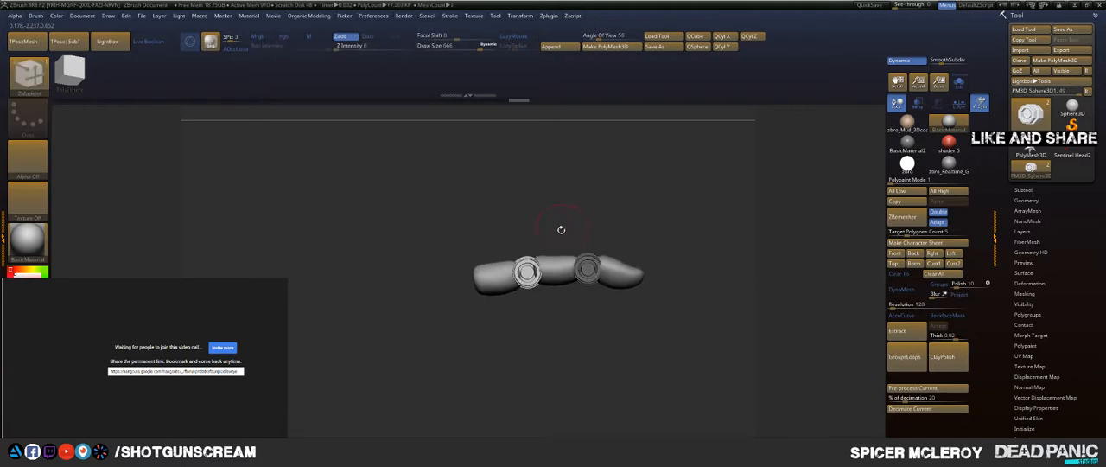
{"action": "key", "text": "w"}
{"action": "left_click_drag", "start_coordinate": [475, 272], "coordinate": [408, 272]}
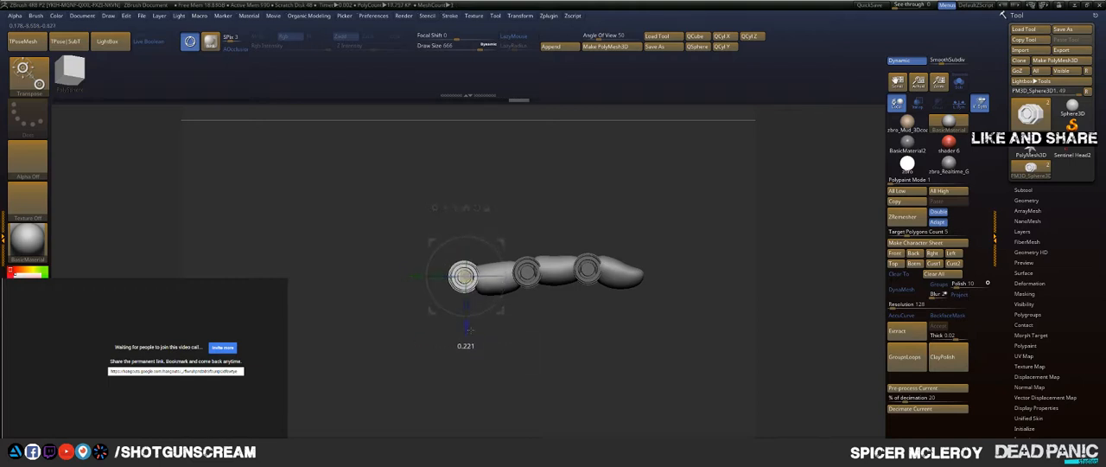
{"action": "left_click_drag", "start_coordinate": [474, 336], "coordinate": [474, 336]}
Step: Widen the base joint slightly along its axis as seen from above the finger
{"action": "key", "text": "q"}
{"action": "mouse_move", "coordinate": [559, 233]}
{"action": "right_mouse_down"}
{"action": "mouse_move", "coordinate": [562, 259]}
{"action": "mouse_move", "coordinate": [568, 225]}
{"action": "mouse_move", "coordinate": [526, 215]}
{"action": "mouse_move", "coordinate": [541, 205]}
{"action": "right_mouse_up"}
{"action": "left_click_drag", "start_coordinate": [541, 205], "coordinate": [543, 210], "text": "ctrl"}
{"action": "key", "text": "w"}
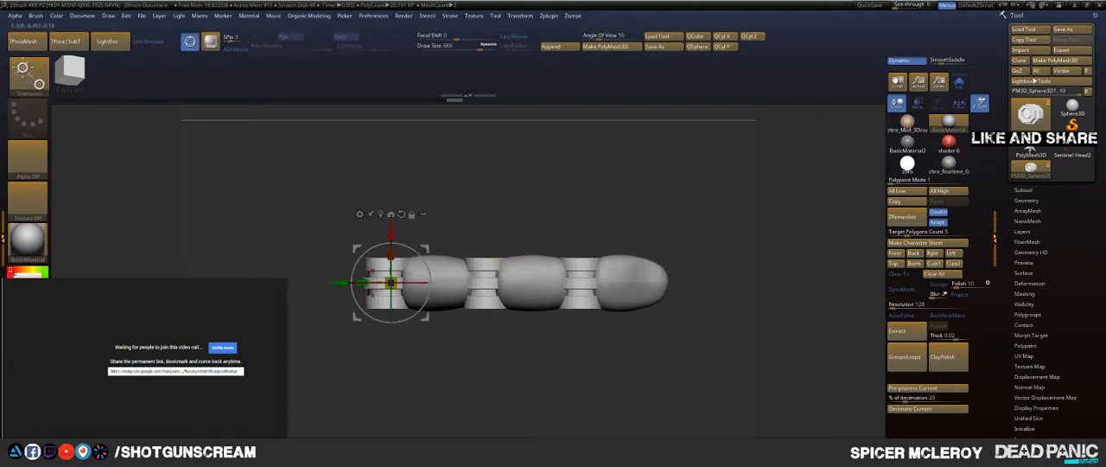
{"action": "left_click_drag", "start_coordinate": [391, 253], "coordinate": [393, 245]}
Step: Regroup the joints' faces and extrude their centre caps using QMesh with the Polygroup All target
{"action": "key", "text": "q"}
{"action": "mouse_move", "coordinate": [588, 222]}
{"action": "right_mouse_down", "text": "alt"}
{"action": "mouse_move", "coordinate": [523, 242]}
{"action": "mouse_move", "coordinate": [557, 177]}
{"action": "mouse_move", "coordinate": [548, 173]}
{"action": "right_mouse_up", "text": "alt"}
{"action": "right_click_drag", "start_coordinate": [542, 226], "coordinate": [495, 252]}
{"action": "key", "text": "shift+f"}
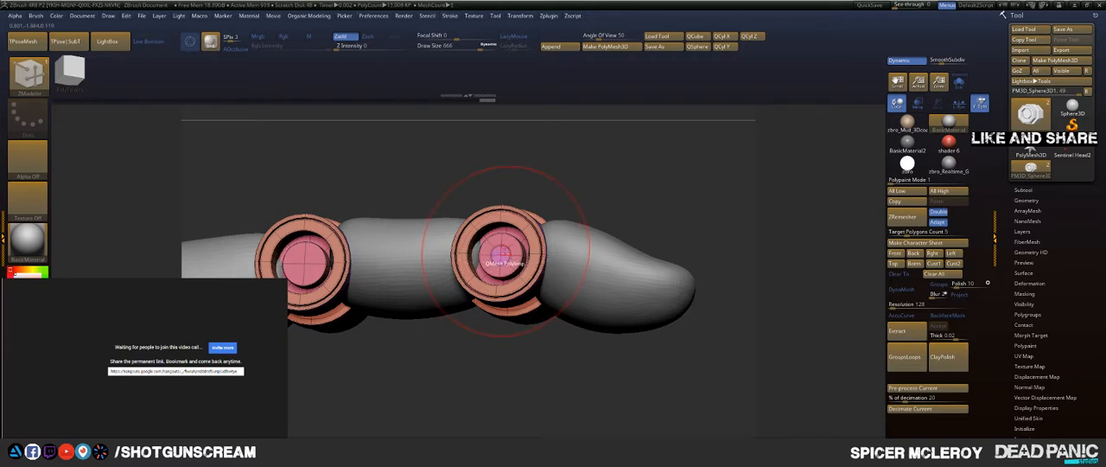
{"action": "key", "text": "ctrl"}
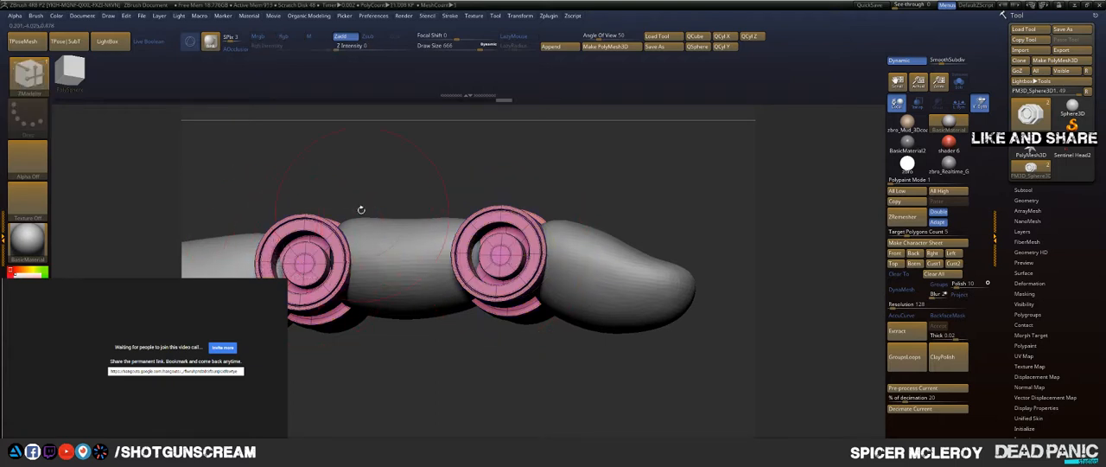
{"action": "left_click_drag", "start_coordinate": [361, 209], "coordinate": [484, 259]}
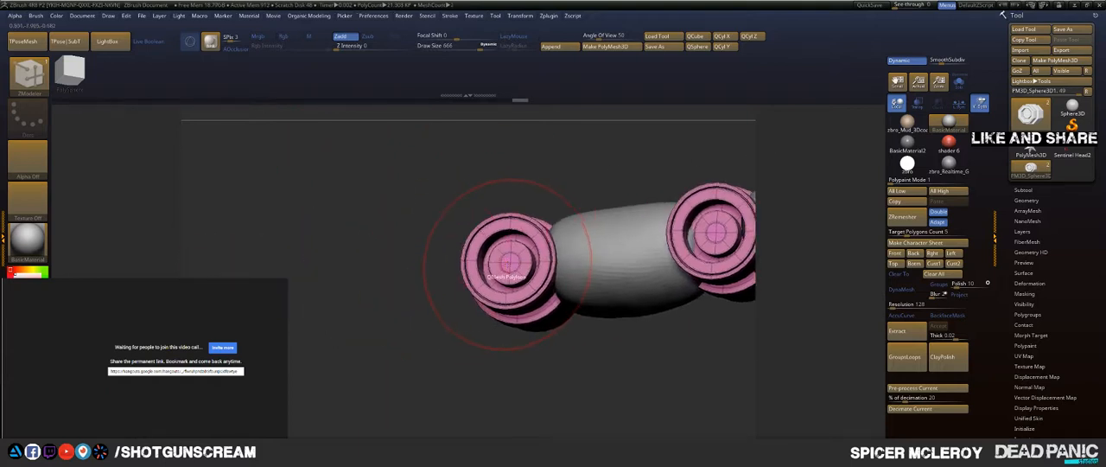
{"action": "key", "text": "space"}
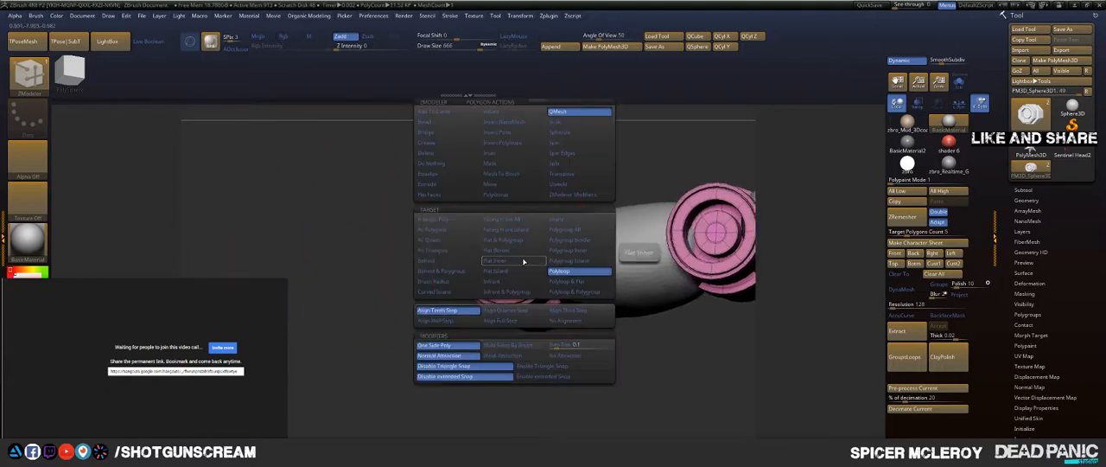
{"action": "left_click", "coordinate": [567, 231]}
{"action": "left_click_drag", "start_coordinate": [389, 319], "coordinate": [512, 257]}
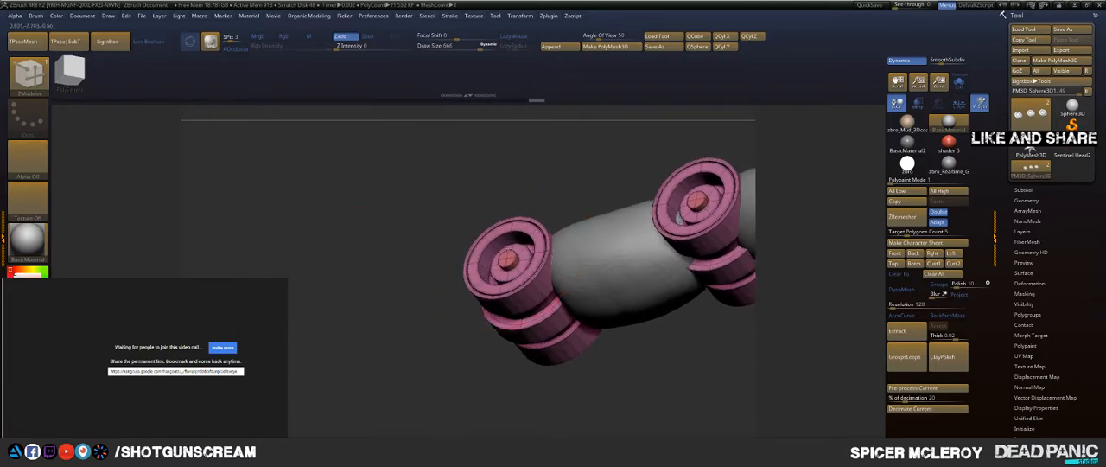
Step: Isolate the base finger segment, rotate it to fit between its two joints, and show all segments again
{"action": "left_click_drag", "start_coordinate": [590, 190], "coordinate": [405, 197], "text": "alt"}
{"action": "left_click_drag", "start_coordinate": [447, 163], "coordinate": [452, 251]}
{"action": "key", "text": "shift+f"}
{"action": "left_click_drag", "start_coordinate": [660, 161], "coordinate": [544, 179], "text": "alt"}
{"action": "left_click", "coordinate": [489, 257], "text": "alt"}
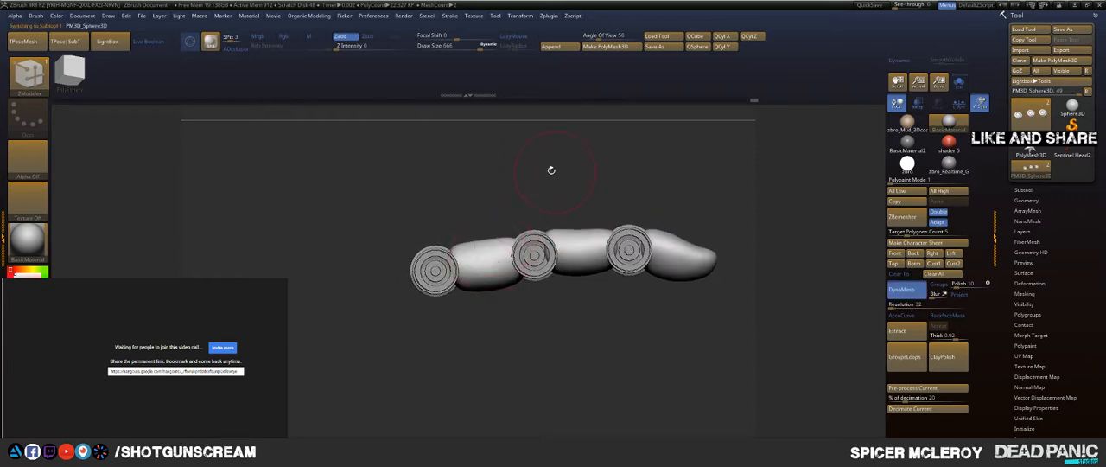
{"action": "left_click", "coordinate": [492, 238], "text": "ctrl+shift"}
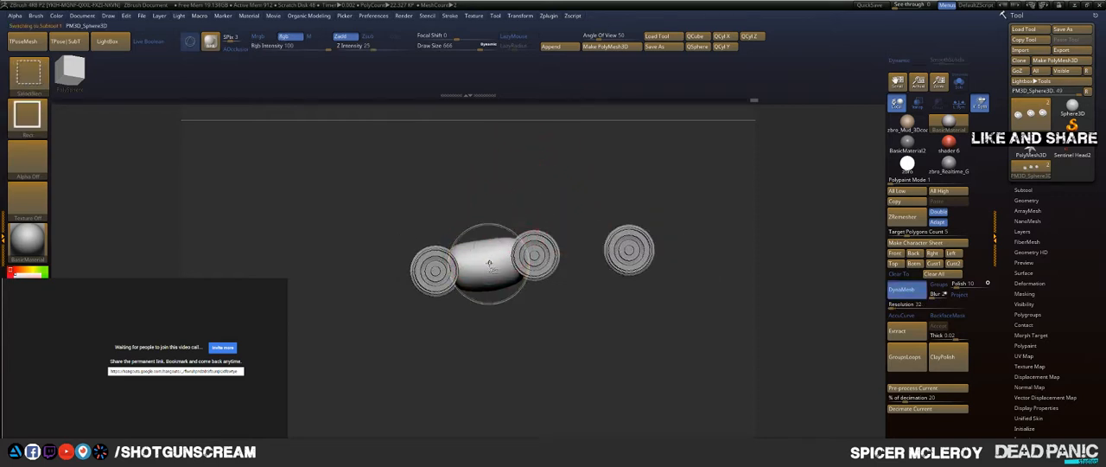
{"action": "key", "text": "w"}
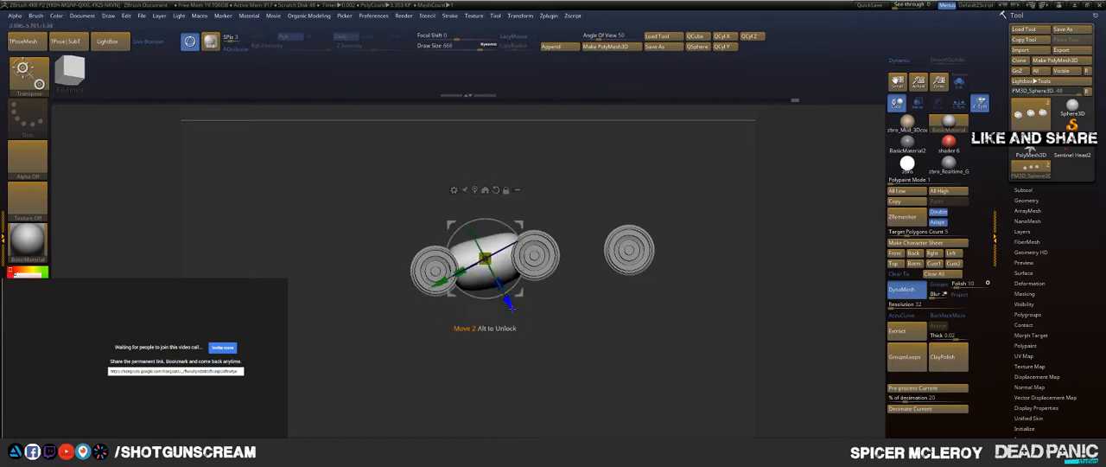
{"action": "key", "text": "q"}
{"action": "left_click", "coordinate": [578, 192], "text": "ctrl+shift"}
Step: Show only the finger segment subtool in Solo mode, hiding the mechanical joints
{"action": "mouse_move", "coordinate": [580, 179]}
{"action": "left_mouse_down", "text": "alt"}
{"action": "mouse_move", "coordinate": [504, 174]}
{"action": "mouse_move", "coordinate": [468, 319]}
{"action": "mouse_move", "coordinate": [511, 338]}
{"action": "mouse_move", "coordinate": [469, 355]}
{"action": "mouse_move", "coordinate": [497, 203]}
{"action": "left_mouse_up", "text": "alt"}
{"action": "mouse_move", "coordinate": [605, 195]}
{"action": "left_mouse_down", "text": "alt"}
{"action": "mouse_move", "coordinate": [471, 170]}
{"action": "mouse_move", "coordinate": [522, 211]}
{"action": "mouse_move", "coordinate": [498, 248]}
{"action": "left_mouse_up", "text": "alt"}
{"action": "left_click_drag", "start_coordinate": [499, 248], "coordinate": [613, 175], "text": "alt"}
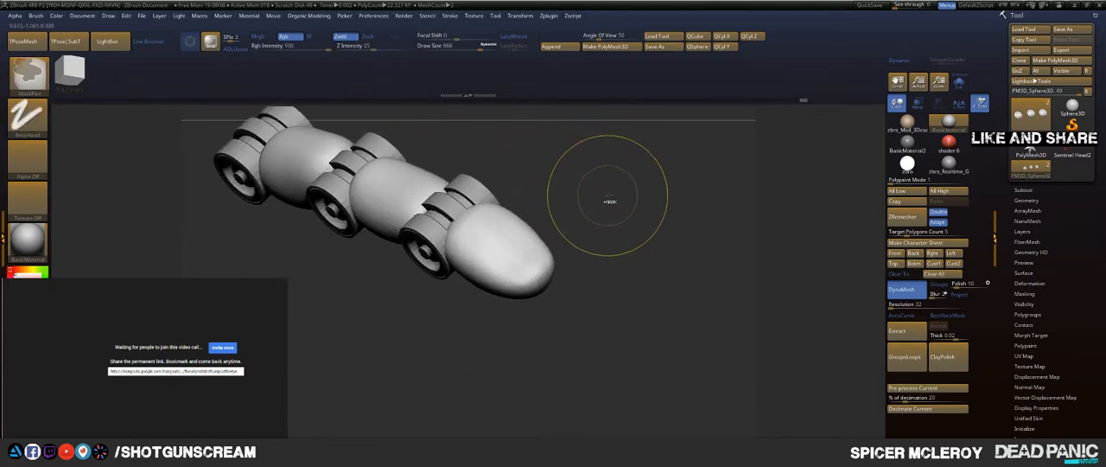
{"action": "left_click", "coordinate": [959, 82]}
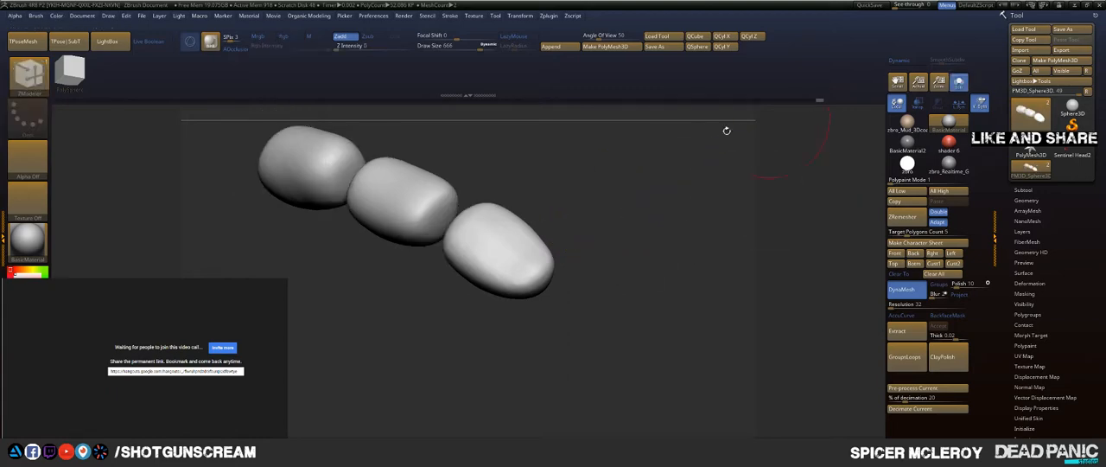
{"action": "left_click_drag", "start_coordinate": [726, 128], "coordinate": [636, 146]}
{"action": "mouse_move", "coordinate": [748, 116]}
{"action": "left_mouse_down", "text": "alt"}
{"action": "mouse_move", "coordinate": [575, 213]}
{"action": "mouse_move", "coordinate": [662, 194]}
{"action": "mouse_move", "coordinate": [643, 227]}
{"action": "mouse_move", "coordinate": [676, 174]}
{"action": "left_mouse_up", "text": "alt"}
{"action": "key", "text": "b"}
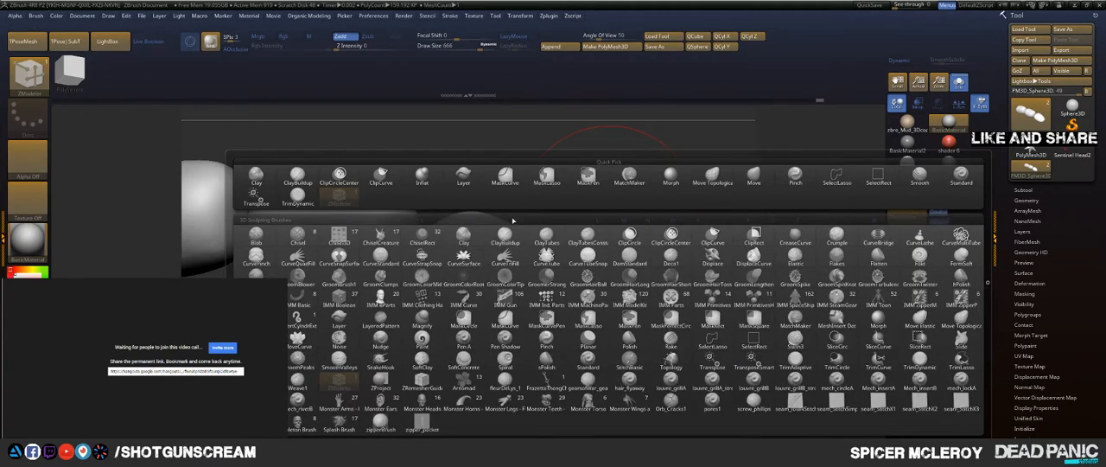
{"action": "left_click", "coordinate": [508, 227]}
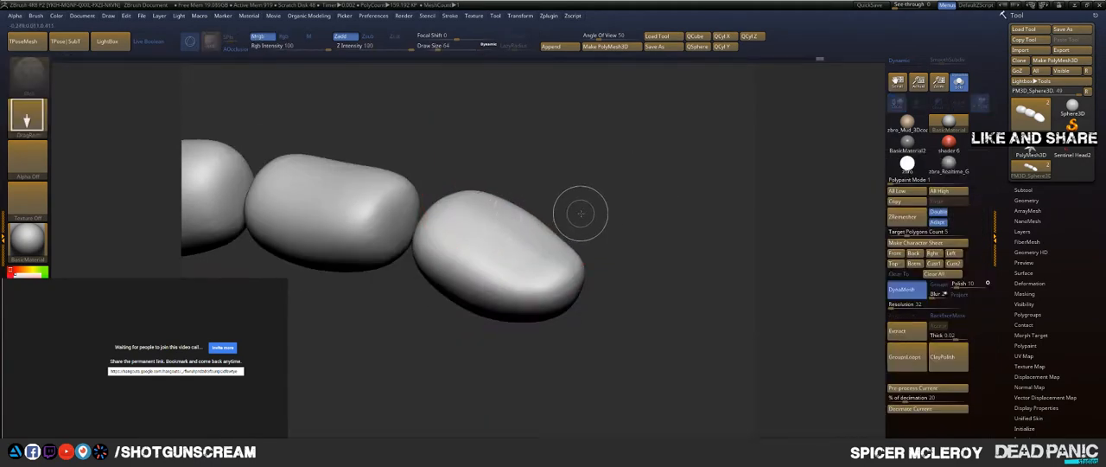
{"action": "key", "text": "t"}
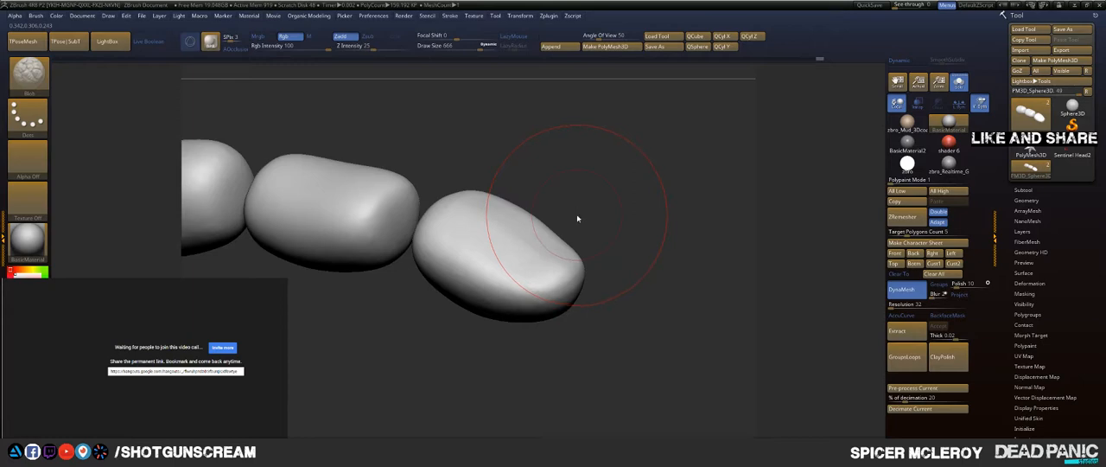
Step: Choose the TrimDynamic brush with draw size 293 and try planing facets across the fingertip segment
{"action": "key", "text": "b"}
{"action": "key", "text": "t"}
{"action": "key", "text": "d"}
{"action": "key", "text": "s"}
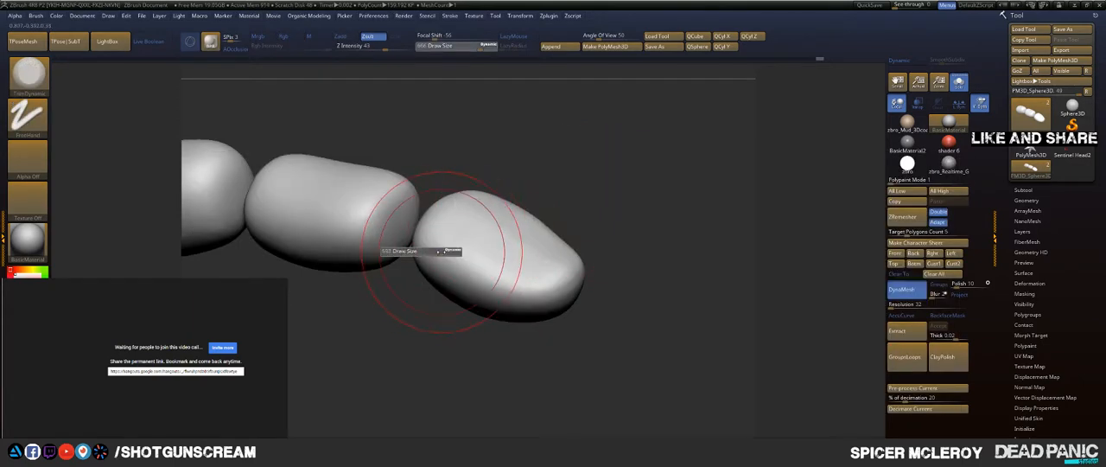
{"action": "mouse_move", "coordinate": [449, 250]}
{"action": "left_mouse_down"}
{"action": "mouse_move", "coordinate": [424, 251]}
{"action": "mouse_move", "coordinate": [532, 305]}
{"action": "mouse_move", "coordinate": [584, 295]}
{"action": "left_mouse_up"}
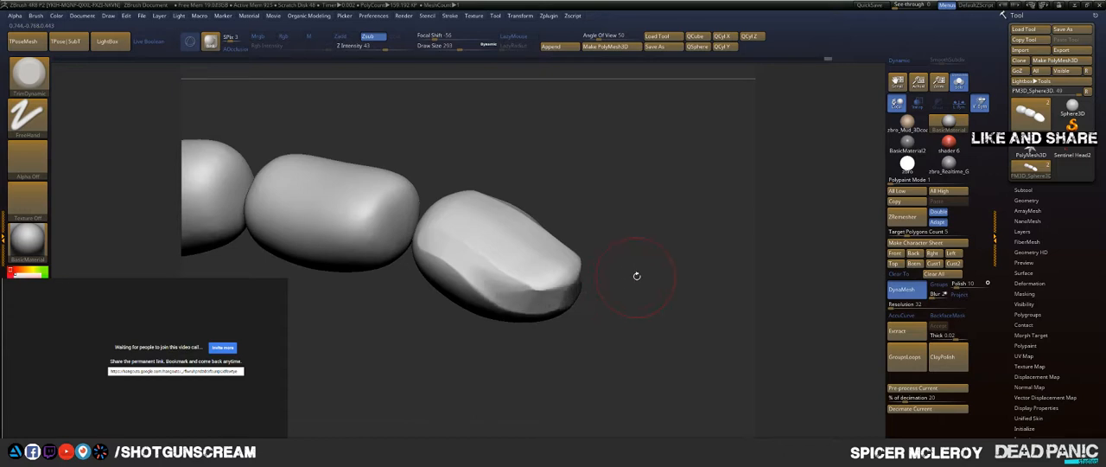
{"action": "mouse_move", "coordinate": [637, 275]}
{"action": "left_mouse_down"}
{"action": "mouse_move", "coordinate": [650, 269]}
{"action": "mouse_move", "coordinate": [614, 237]}
{"action": "mouse_move", "coordinate": [449, 214]}
{"action": "left_mouse_up"}
{"action": "key", "text": "ctrl+z"}
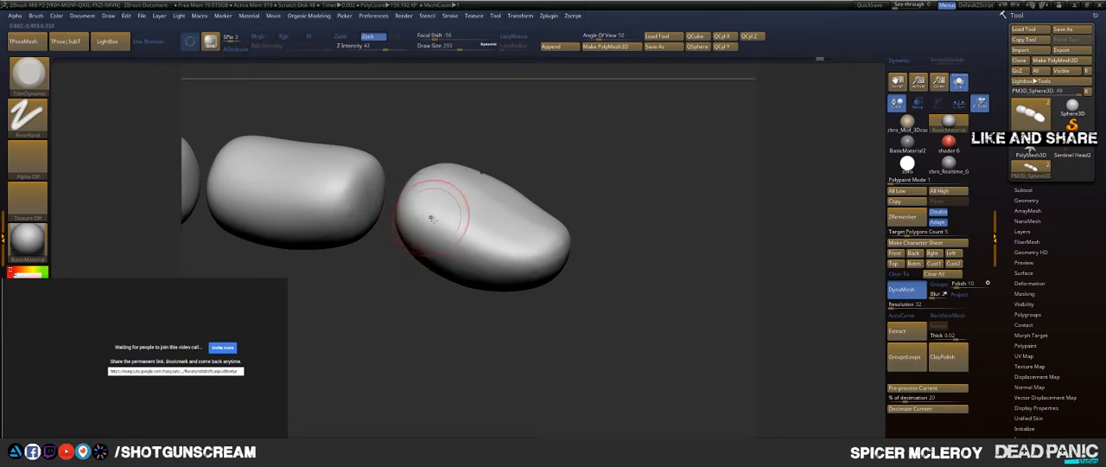
Step: Plane flat facets along the fingertip segment's upper surface and side with TrimDynamic
{"action": "left_click_drag", "start_coordinate": [432, 217], "coordinate": [532, 266]}
{"action": "left_click_drag", "start_coordinate": [635, 247], "coordinate": [588, 237]}
{"action": "left_click_drag", "start_coordinate": [475, 237], "coordinate": [619, 216]}
{"action": "left_click_drag", "start_coordinate": [606, 216], "coordinate": [644, 213], "text": "alt"}
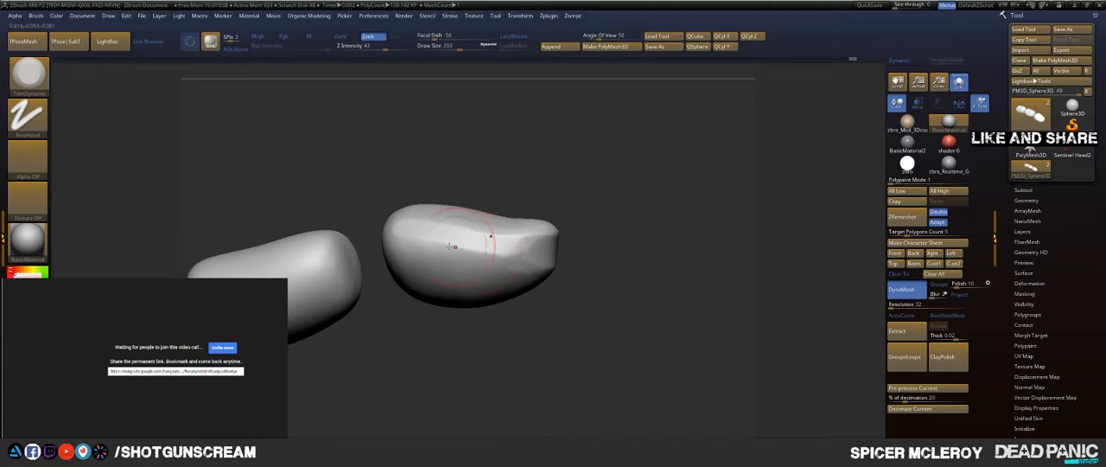
{"action": "mouse_move", "coordinate": [392, 237]}
{"action": "left_mouse_down"}
{"action": "mouse_move", "coordinate": [552, 246]}
{"action": "mouse_move", "coordinate": [597, 193]}
{"action": "mouse_move", "coordinate": [642, 224]}
{"action": "mouse_move", "coordinate": [639, 249]}
{"action": "left_mouse_up"}
Step: Isolate the fingertip segment and flatten its joint-facing end using TrimDynamic at draw size 476
{"action": "left_click", "coordinate": [482, 200], "text": "ctrl+shift"}
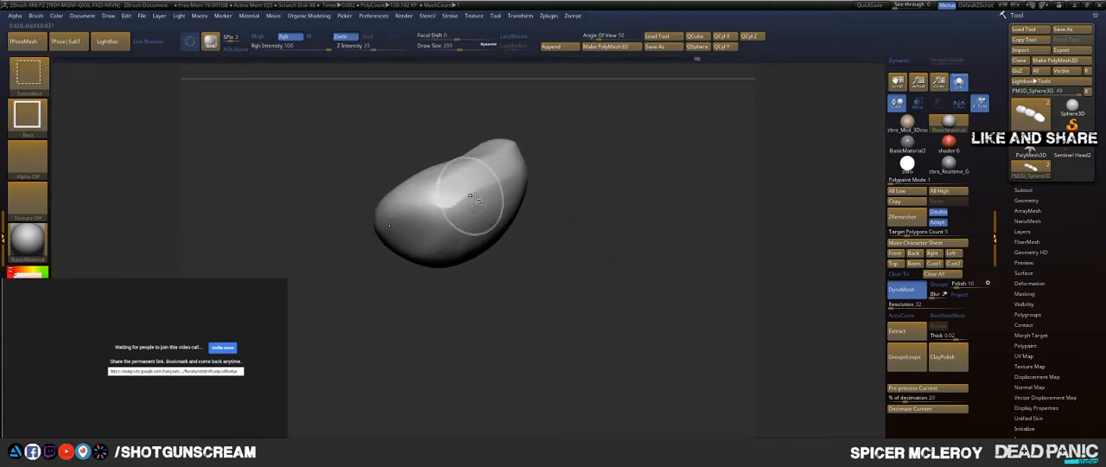
{"action": "mouse_move", "coordinate": [618, 207]}
{"action": "left_mouse_down"}
{"action": "mouse_move", "coordinate": [639, 194]}
{"action": "mouse_move", "coordinate": [644, 215]}
{"action": "mouse_move", "coordinate": [619, 231]}
{"action": "mouse_move", "coordinate": [617, 218]}
{"action": "left_mouse_up"}
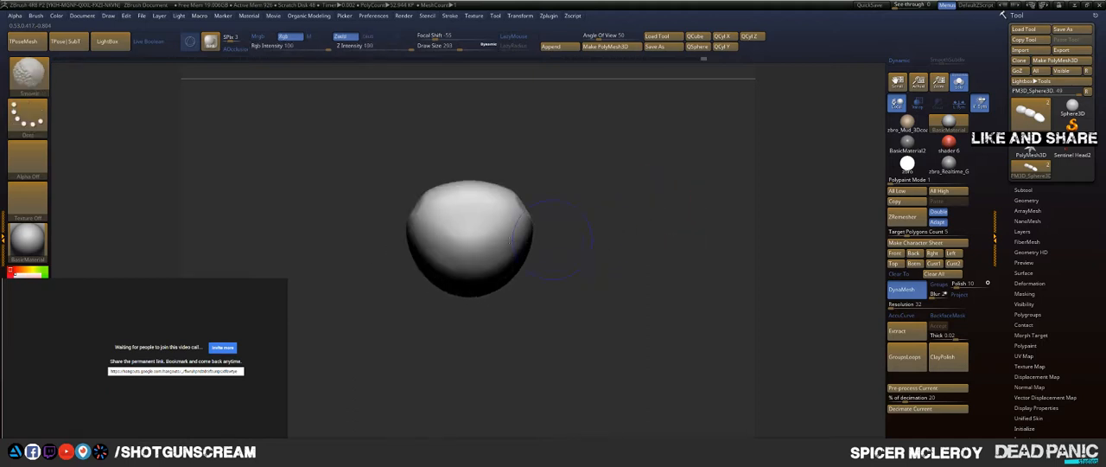
{"action": "key", "text": "s"}
{"action": "mouse_move", "coordinate": [456, 217]}
{"action": "left_mouse_down"}
{"action": "mouse_move", "coordinate": [469, 217]}
{"action": "mouse_move", "coordinate": [440, 211]}
{"action": "mouse_move", "coordinate": [467, 235]}
{"action": "left_mouse_up"}
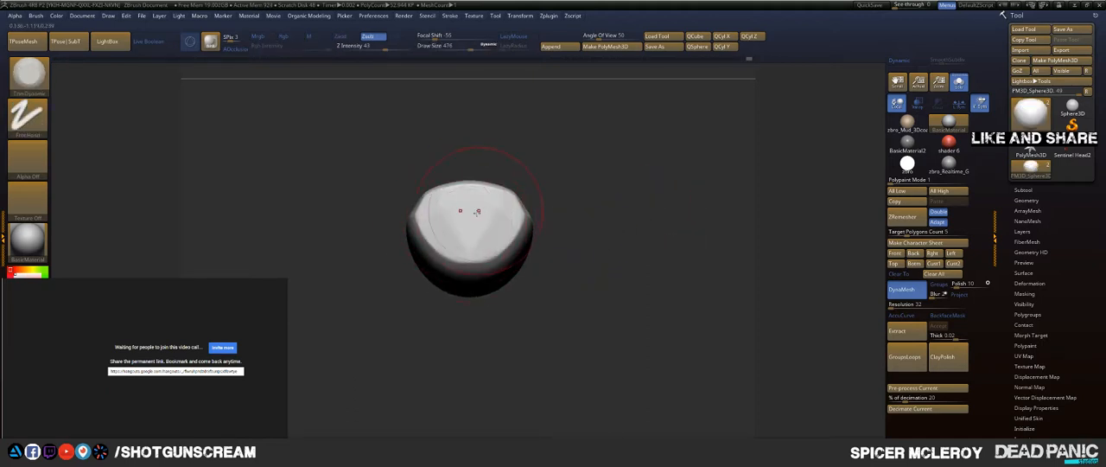
Step: Flatten the fingertip's nail area and the upper surface behind it with TrimDynamic strokes
{"action": "mouse_move", "coordinate": [587, 200]}
{"action": "left_mouse_down"}
{"action": "mouse_move", "coordinate": [540, 172]}
{"action": "mouse_move", "coordinate": [524, 250]}
{"action": "left_mouse_up"}
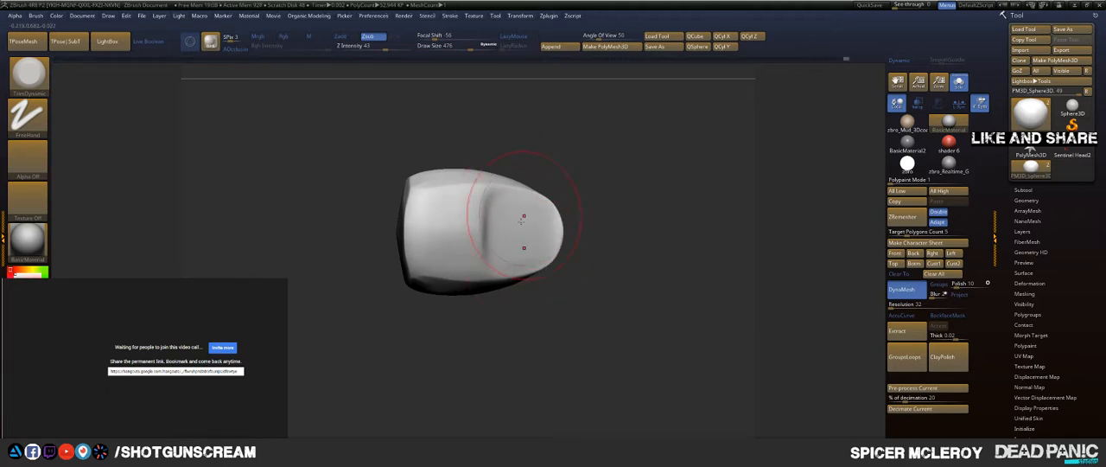
{"action": "left_click_drag", "start_coordinate": [523, 216], "coordinate": [517, 247]}
{"action": "mouse_move", "coordinate": [354, 266]}
{"action": "left_mouse_down"}
{"action": "mouse_move", "coordinate": [406, 247]}
{"action": "mouse_move", "coordinate": [452, 207]}
{"action": "left_mouse_up"}
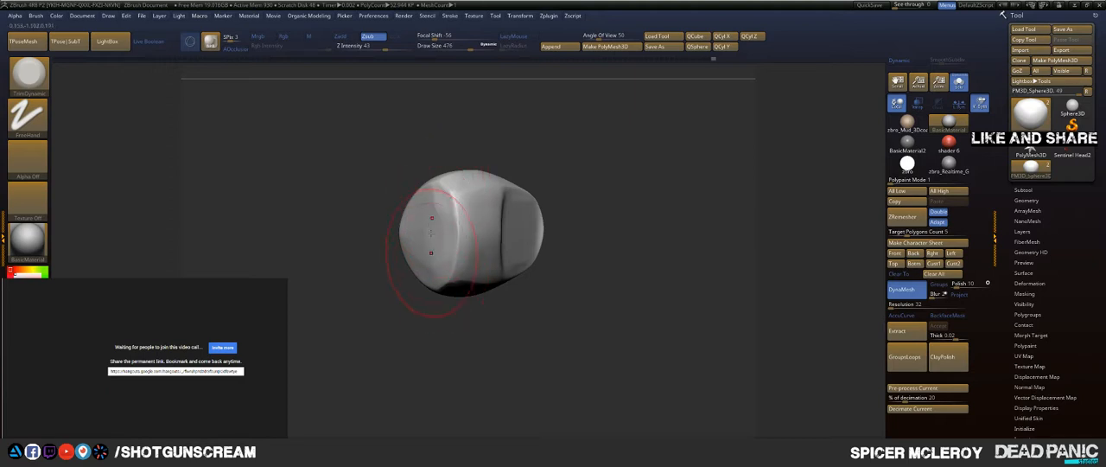
{"action": "left_click_drag", "start_coordinate": [439, 301], "coordinate": [397, 299]}
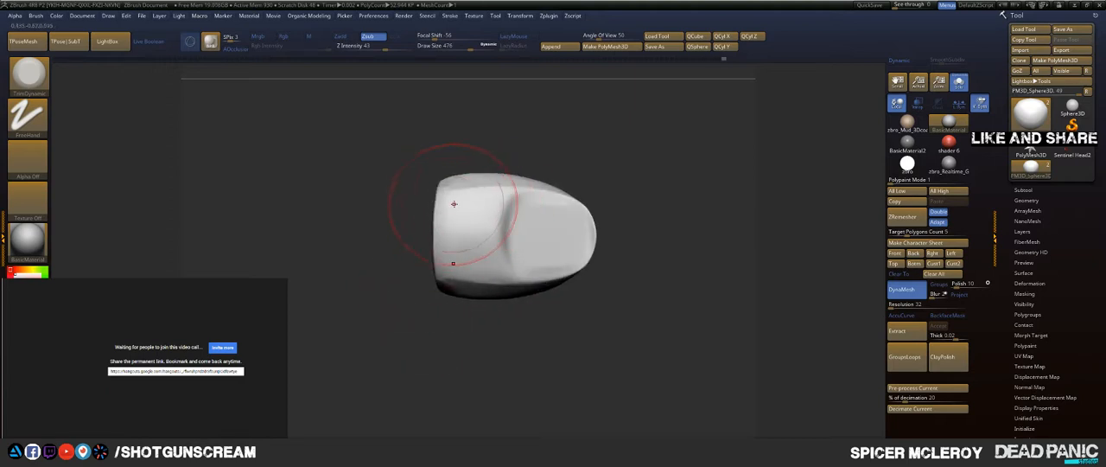
{"action": "mouse_move", "coordinate": [453, 203]}
{"action": "left_mouse_down"}
{"action": "mouse_move", "coordinate": [475, 220]}
{"action": "mouse_move", "coordinate": [480, 251]}
{"action": "left_mouse_up"}
Step: Plane broad flat facets along the fingertip segment's sides and underside toward its joint end
{"action": "mouse_move", "coordinate": [441, 323]}
{"action": "left_mouse_down"}
{"action": "mouse_move", "coordinate": [395, 198]}
{"action": "mouse_move", "coordinate": [403, 186]}
{"action": "mouse_move", "coordinate": [357, 291]}
{"action": "mouse_move", "coordinate": [402, 254]}
{"action": "mouse_move", "coordinate": [652, 163]}
{"action": "mouse_move", "coordinate": [611, 167]}
{"action": "left_mouse_up"}
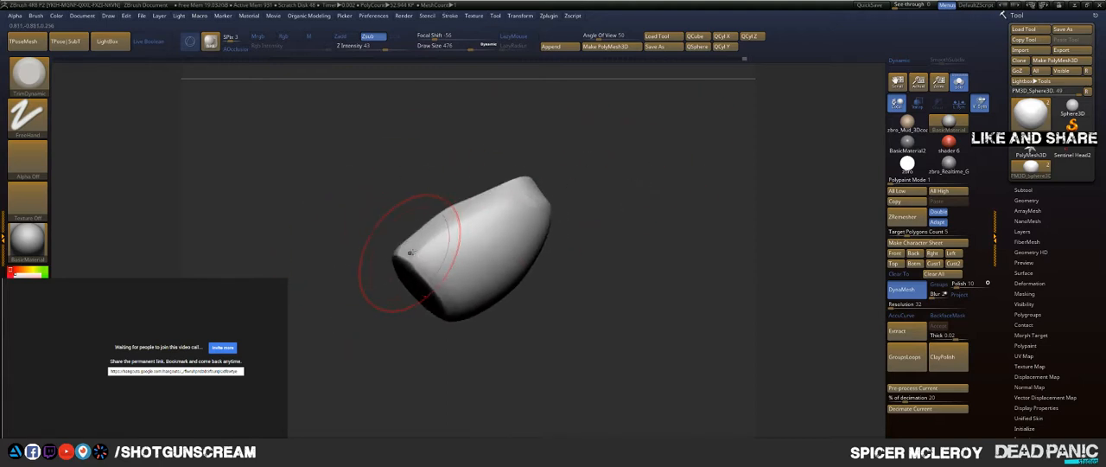
{"action": "left_click_drag", "start_coordinate": [483, 224], "coordinate": [434, 249], "text": "shift"}
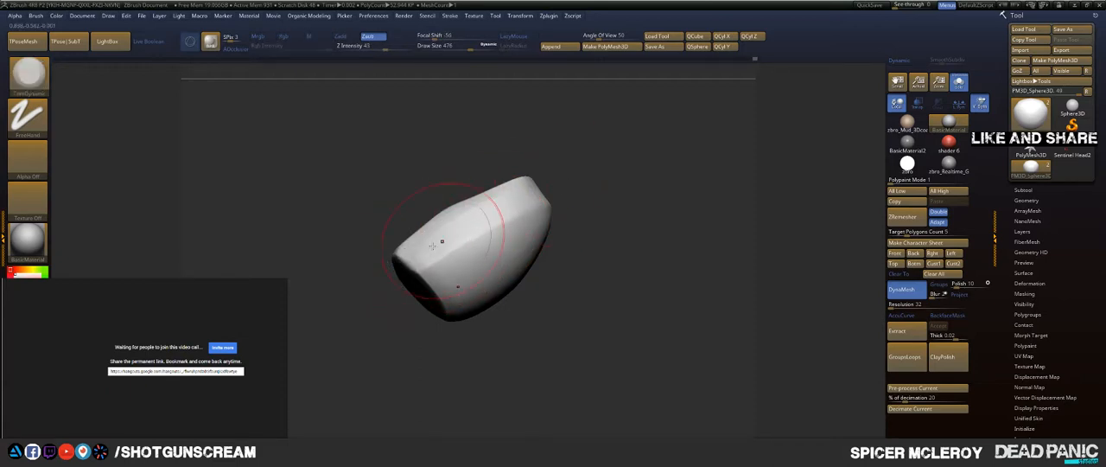
{"action": "left_click_drag", "start_coordinate": [604, 177], "coordinate": [587, 198]}
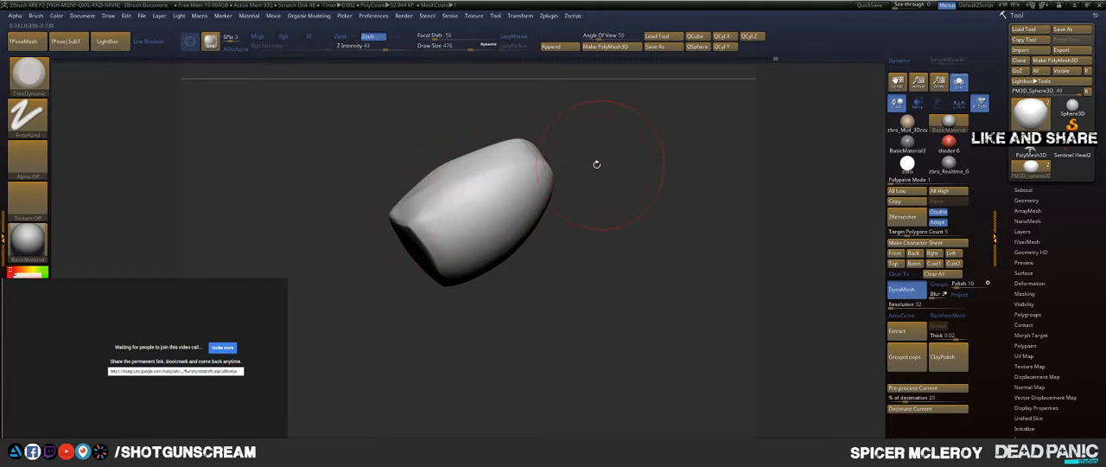
{"action": "left_click_drag", "start_coordinate": [596, 164], "coordinate": [427, 231]}
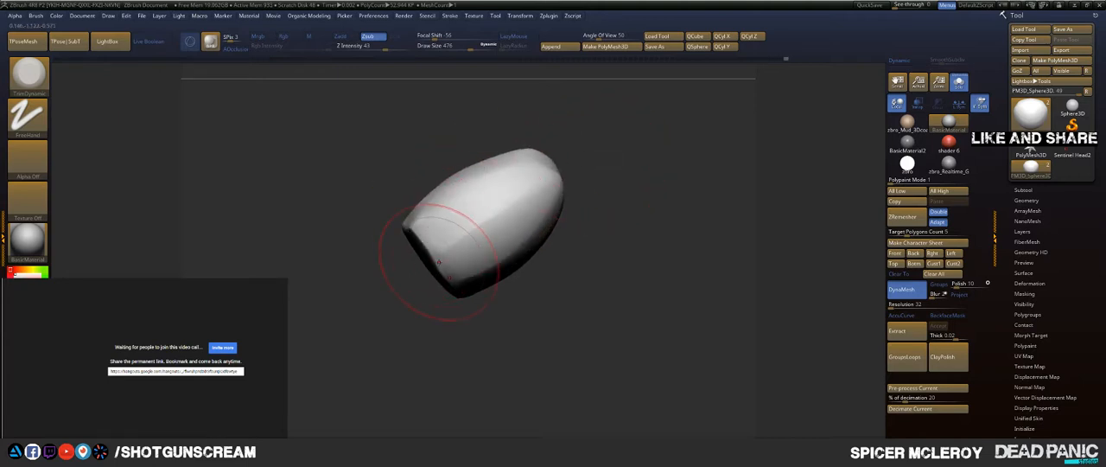
{"action": "left_click_drag", "start_coordinate": [576, 169], "coordinate": [451, 265]}
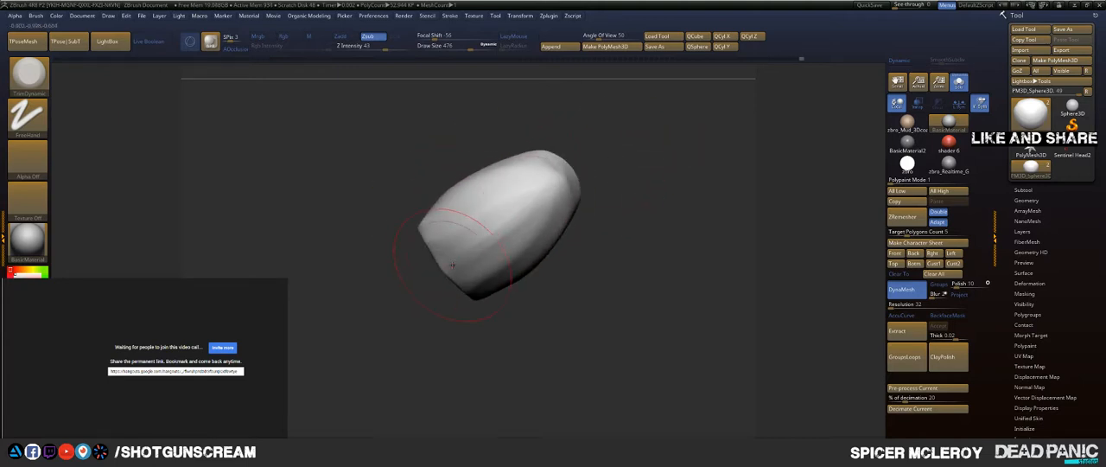
{"action": "key", "text": "shift"}
{"action": "mouse_move", "coordinate": [641, 146]}
{"action": "left_mouse_down"}
{"action": "mouse_move", "coordinate": [608, 197]}
{"action": "mouse_move", "coordinate": [602, 251]}
{"action": "left_mouse_up"}
{"action": "mouse_move", "coordinate": [524, 177]}
{"action": "left_mouse_down", "text": "shift"}
{"action": "mouse_move", "coordinate": [558, 223]}
{"action": "mouse_move", "coordinate": [540, 183]}
{"action": "mouse_move", "coordinate": [557, 204]}
{"action": "left_mouse_up", "text": "shift"}
{"action": "mouse_move", "coordinate": [625, 222]}
{"action": "left_mouse_down"}
{"action": "mouse_move", "coordinate": [611, 251]}
{"action": "mouse_move", "coordinate": [634, 236]}
{"action": "left_mouse_up"}
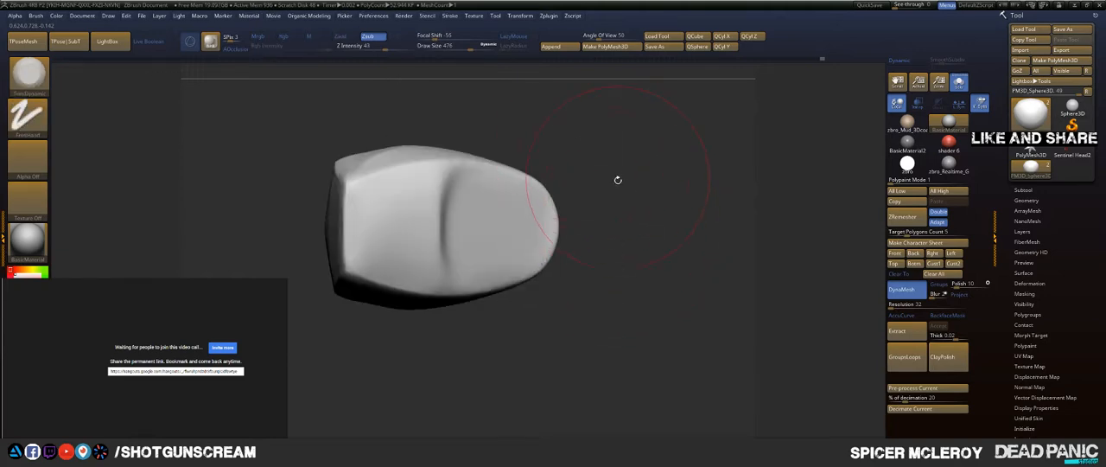
Step: Adjust the fingertip segment's outline near its joint-facing end with the Move brush
{"action": "key", "text": "b"}
{"action": "key", "text": "m"}
{"action": "key", "text": "v"}
{"action": "left_click_drag", "start_coordinate": [618, 201], "coordinate": [642, 210]}
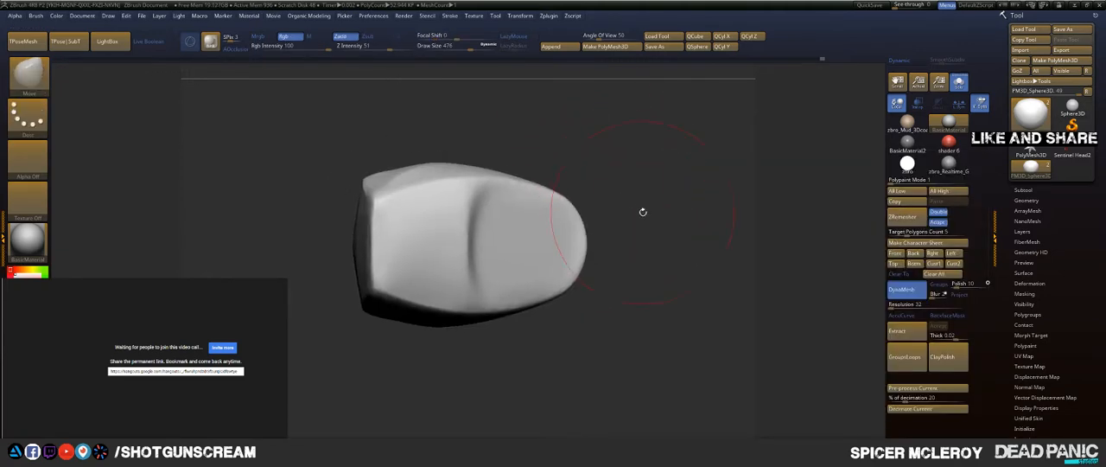
{"action": "left_click_drag", "start_coordinate": [385, 279], "coordinate": [376, 298]}
{"action": "mouse_move", "coordinate": [457, 304]}
{"action": "left_mouse_down"}
{"action": "mouse_move", "coordinate": [452, 322]}
{"action": "mouse_move", "coordinate": [454, 241]}
{"action": "mouse_move", "coordinate": [516, 202]}
{"action": "left_mouse_up"}
Step: Flatten the fingertip segment's side with TrimDynamic and smooth the resulting surface and upper edges
{"action": "key", "text": "b"}
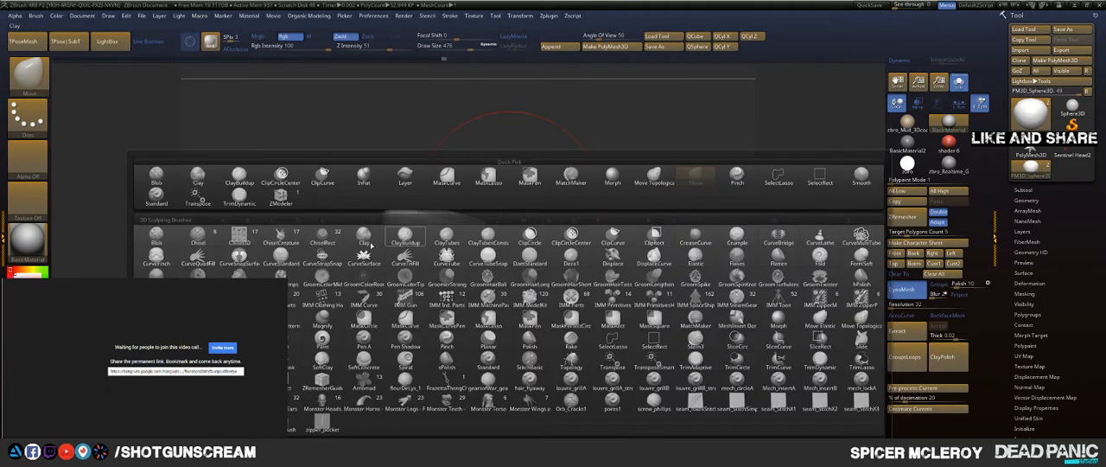
{"action": "left_click", "coordinate": [405, 236]}
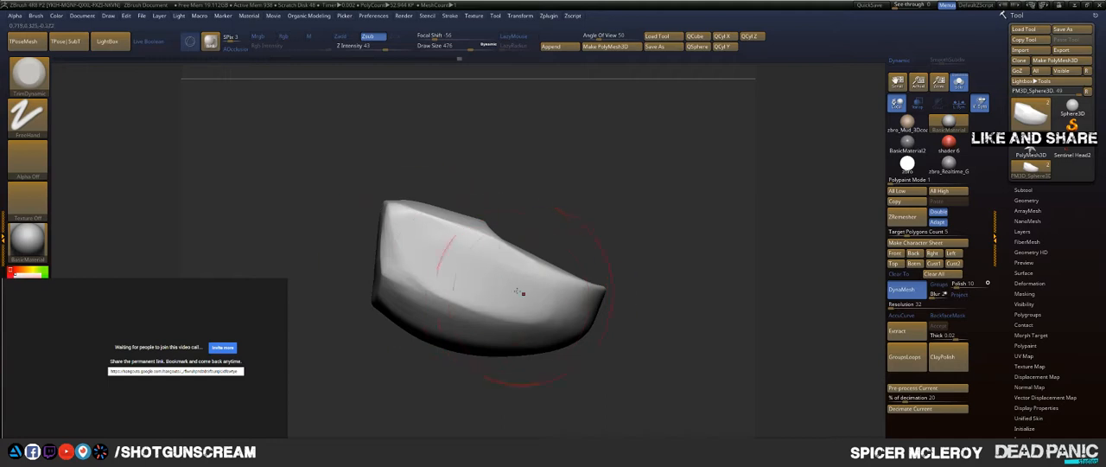
{"action": "mouse_move", "coordinate": [619, 233]}
{"action": "left_mouse_down"}
{"action": "mouse_move", "coordinate": [563, 260]}
{"action": "mouse_move", "coordinate": [578, 233]}
{"action": "left_mouse_up"}
{"action": "left_click_drag", "start_coordinate": [417, 249], "coordinate": [466, 269]}
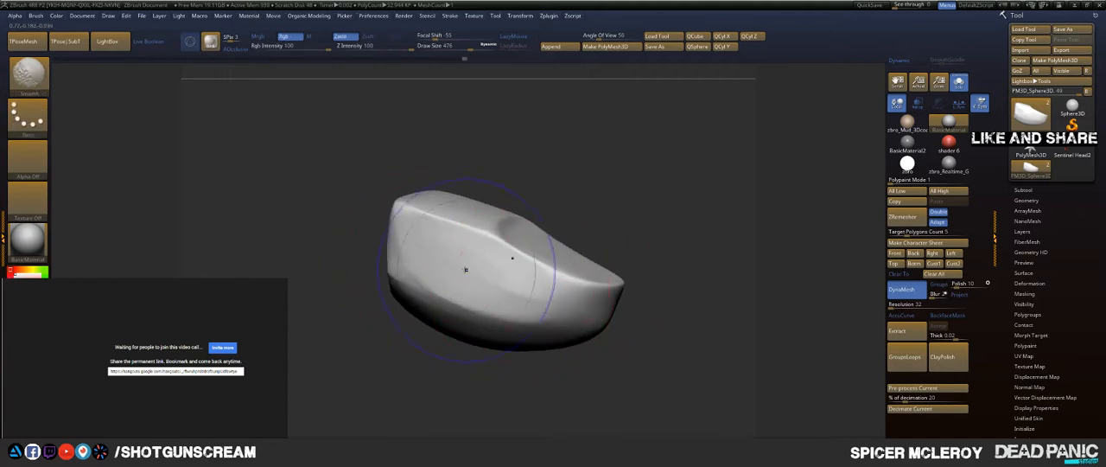
{"action": "mouse_move", "coordinate": [701, 286]}
{"action": "left_mouse_down"}
{"action": "mouse_move", "coordinate": [629, 218]}
{"action": "mouse_move", "coordinate": [644, 224]}
{"action": "mouse_move", "coordinate": [588, 216]}
{"action": "left_mouse_up"}
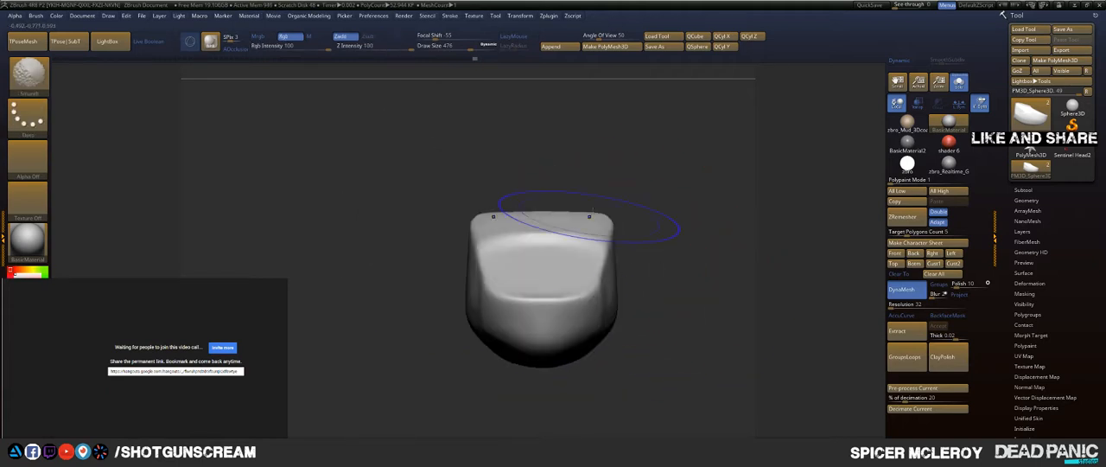
{"action": "mouse_move", "coordinate": [670, 229]}
{"action": "left_mouse_down", "text": "alt"}
{"action": "mouse_move", "coordinate": [633, 183]}
{"action": "mouse_move", "coordinate": [658, 193]}
{"action": "mouse_move", "coordinate": [643, 191]}
{"action": "left_mouse_up", "text": "alt"}
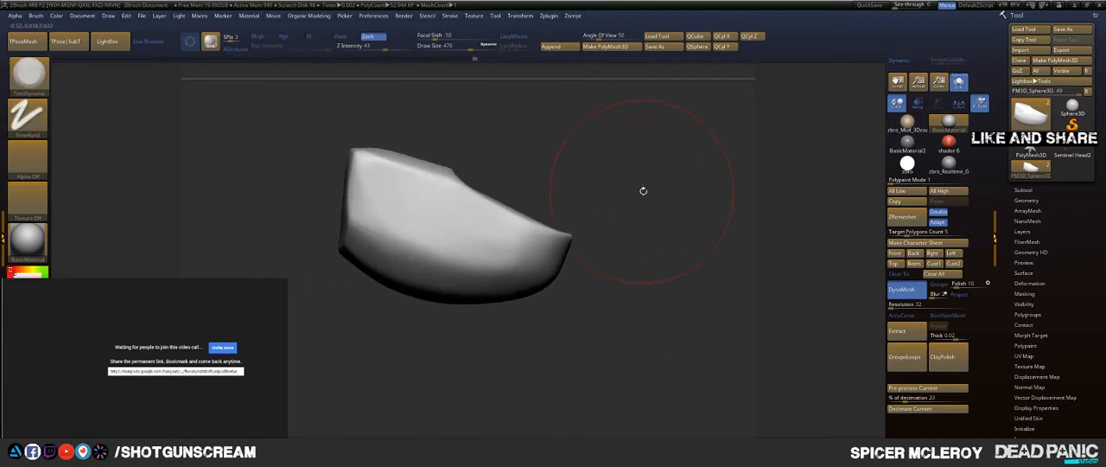
Step: Bring all three finger segments back into view and plane lengthwise TrimDynamic facets along the middle segment's side and upper surface
{"action": "left_click", "coordinate": [646, 193], "text": "ctrl+shift"}
{"action": "key", "text": "f"}
{"action": "left_click_drag", "start_coordinate": [547, 174], "coordinate": [575, 148], "text": "alt"}
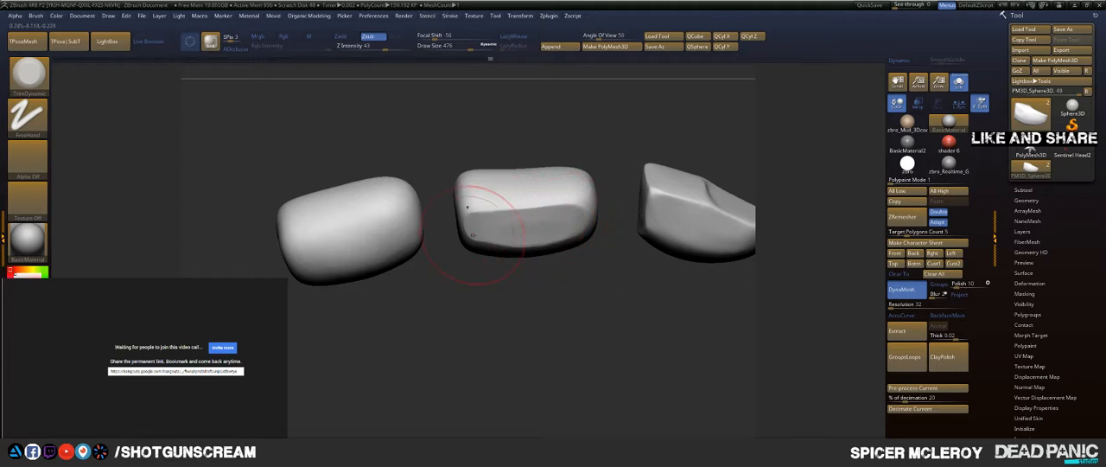
{"action": "mouse_move", "coordinate": [500, 228]}
{"action": "left_mouse_down"}
{"action": "mouse_move", "coordinate": [480, 228]}
{"action": "mouse_move", "coordinate": [566, 232]}
{"action": "left_mouse_up"}
{"action": "mouse_move", "coordinate": [575, 286]}
{"action": "left_mouse_down"}
{"action": "mouse_move", "coordinate": [607, 286]}
{"action": "mouse_move", "coordinate": [589, 335]}
{"action": "left_mouse_up"}
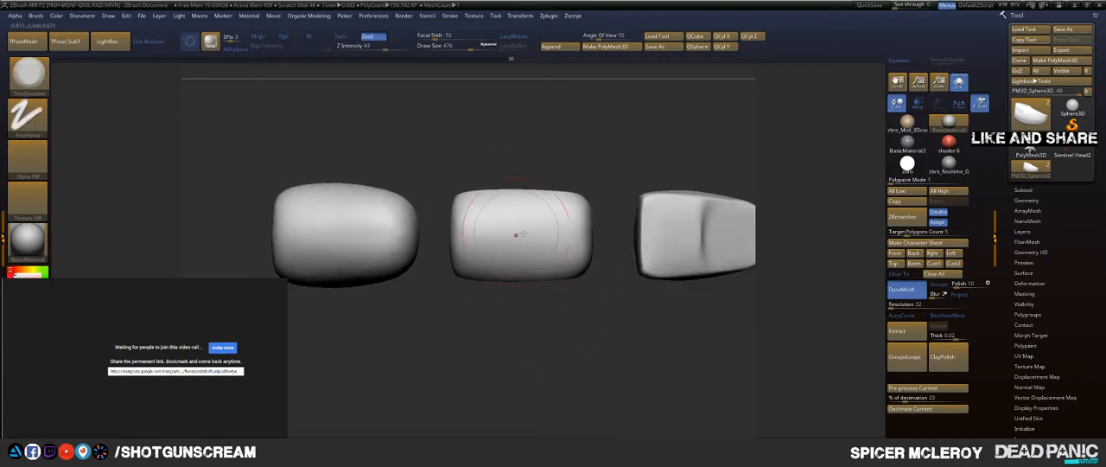
{"action": "left_click_drag", "start_coordinate": [495, 298], "coordinate": [529, 277]}
{"action": "left_click_drag", "start_coordinate": [488, 255], "coordinate": [580, 257]}
{"action": "left_click_drag", "start_coordinate": [593, 179], "coordinate": [628, 187]}
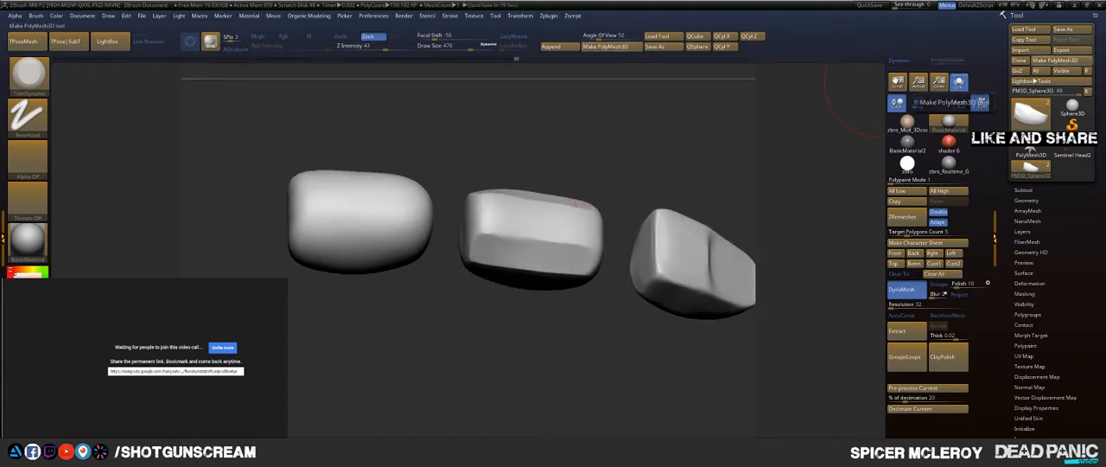
Step: Move the floating chat window off the sculpting canvas
{"action": "left_click", "coordinate": [981, 103]}
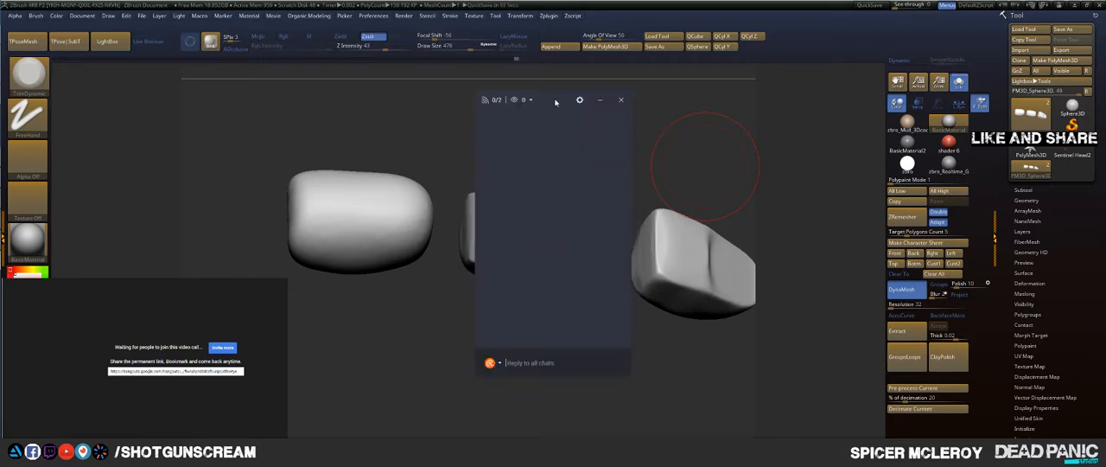
{"action": "left_click_drag", "start_coordinate": [555, 103], "coordinate": [1105, 202]}
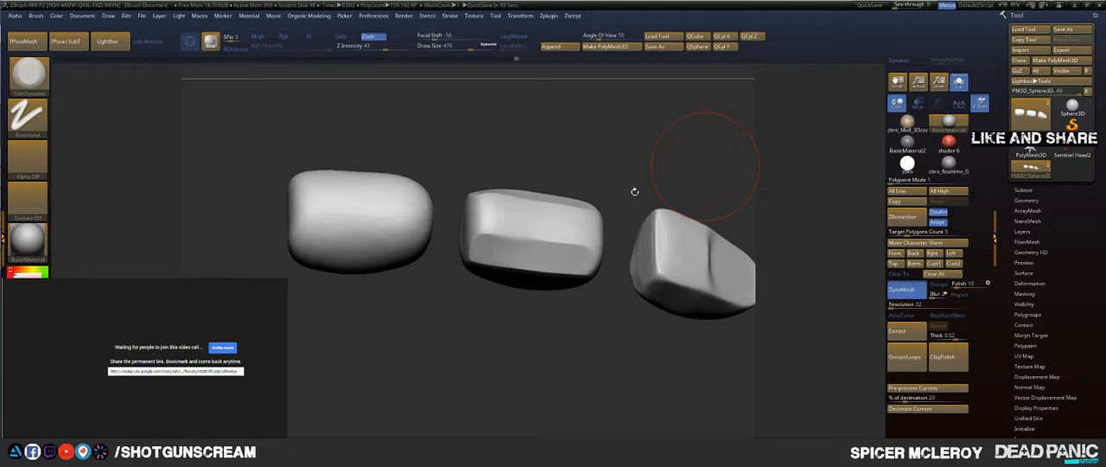
Step: Plane the middle segment's upper surface, fingertip-facing end and underside with TrimDynamic strokes
{"action": "mouse_move", "coordinate": [580, 161]}
{"action": "left_mouse_down"}
{"action": "mouse_move", "coordinate": [652, 164]}
{"action": "mouse_move", "coordinate": [571, 161]}
{"action": "mouse_move", "coordinate": [584, 166]}
{"action": "left_mouse_up"}
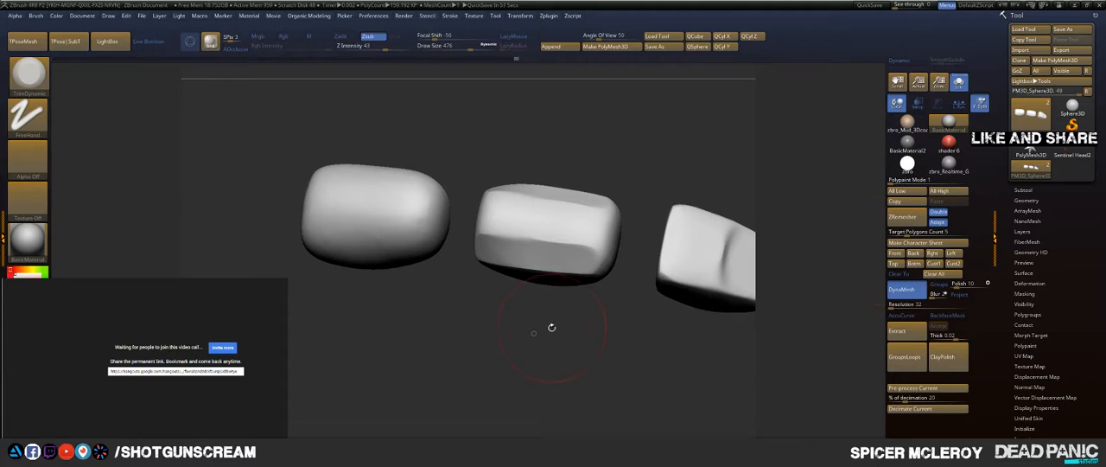
{"action": "mouse_move", "coordinate": [551, 327]}
{"action": "left_mouse_down"}
{"action": "mouse_move", "coordinate": [596, 331]}
{"action": "mouse_move", "coordinate": [588, 324]}
{"action": "left_mouse_up"}
{"action": "mouse_move", "coordinate": [489, 198]}
{"action": "left_mouse_down"}
{"action": "mouse_move", "coordinate": [489, 234]}
{"action": "mouse_move", "coordinate": [515, 233]}
{"action": "mouse_move", "coordinate": [553, 197]}
{"action": "mouse_move", "coordinate": [587, 240]}
{"action": "left_mouse_up"}
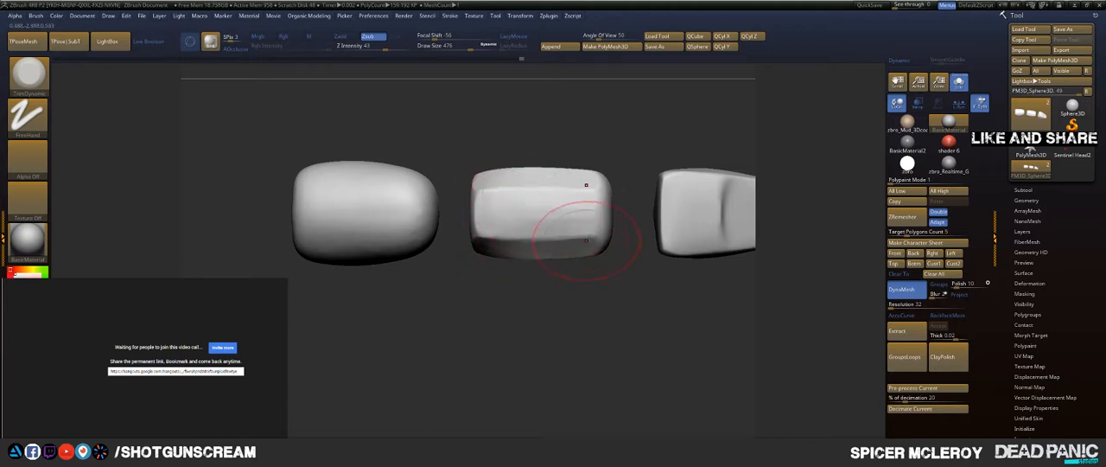
{"action": "left_click_drag", "start_coordinate": [603, 316], "coordinate": [553, 317]}
{"action": "mouse_move", "coordinate": [610, 194]}
{"action": "left_mouse_down"}
{"action": "mouse_move", "coordinate": [613, 245]}
{"action": "mouse_move", "coordinate": [628, 237]}
{"action": "mouse_move", "coordinate": [622, 197]}
{"action": "left_mouse_up"}
{"action": "mouse_move", "coordinate": [635, 255]}
{"action": "left_mouse_down"}
{"action": "mouse_move", "coordinate": [682, 268]}
{"action": "mouse_move", "coordinate": [631, 242]}
{"action": "left_mouse_up"}
{"action": "mouse_move", "coordinate": [596, 298]}
{"action": "left_mouse_down"}
{"action": "mouse_move", "coordinate": [556, 306]}
{"action": "mouse_move", "coordinate": [529, 266]}
{"action": "mouse_move", "coordinate": [537, 318]}
{"action": "left_mouse_up"}
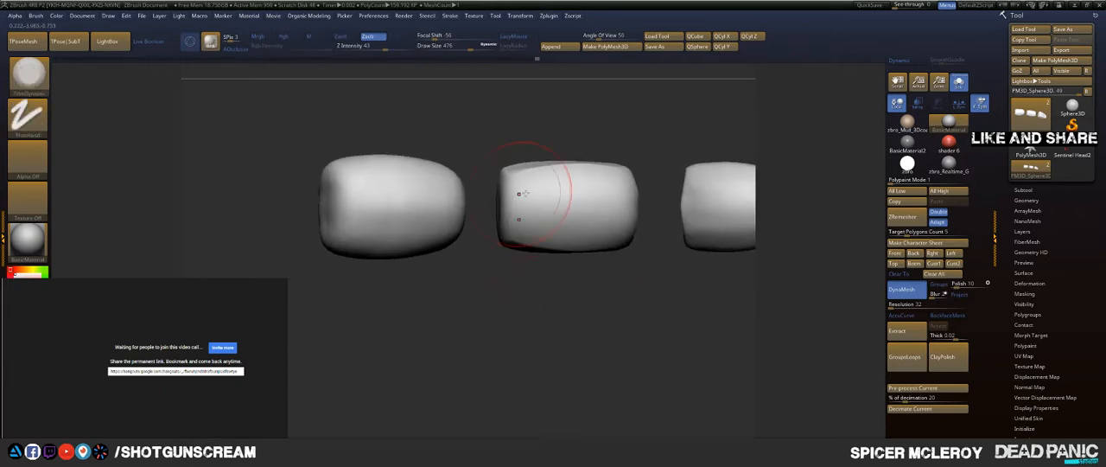
{"action": "mouse_move", "coordinate": [525, 193]}
{"action": "left_mouse_down"}
{"action": "mouse_move", "coordinate": [645, 179]}
{"action": "mouse_move", "coordinate": [526, 205]}
{"action": "mouse_move", "coordinate": [638, 197]}
{"action": "left_mouse_up"}
Step: Plane lengthwise facets along the base segment's side and upper surface, and flatten the middle segment's top with TrimDynamic
{"action": "mouse_move", "coordinate": [654, 146]}
{"action": "left_mouse_down"}
{"action": "mouse_move", "coordinate": [535, 262]}
{"action": "mouse_move", "coordinate": [407, 210]}
{"action": "left_mouse_up"}
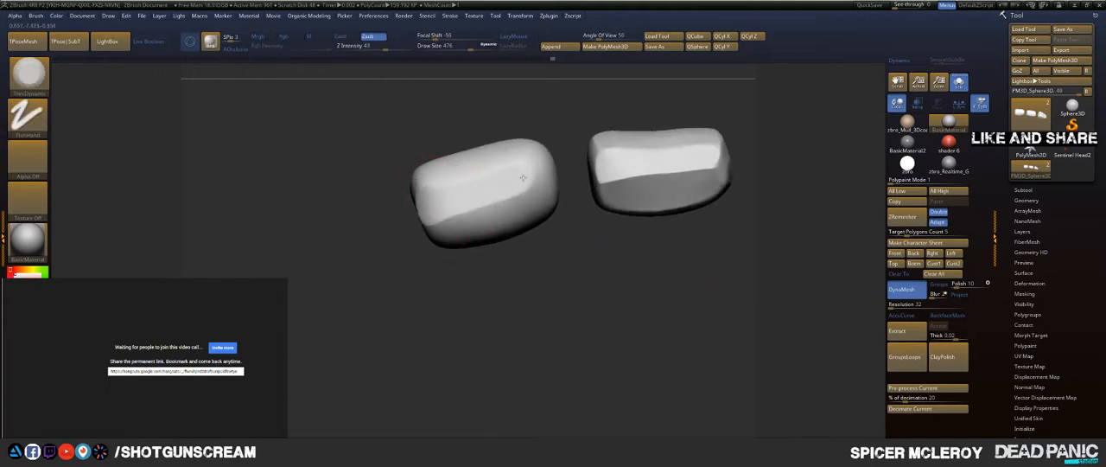
{"action": "key", "text": "ctrl+z"}
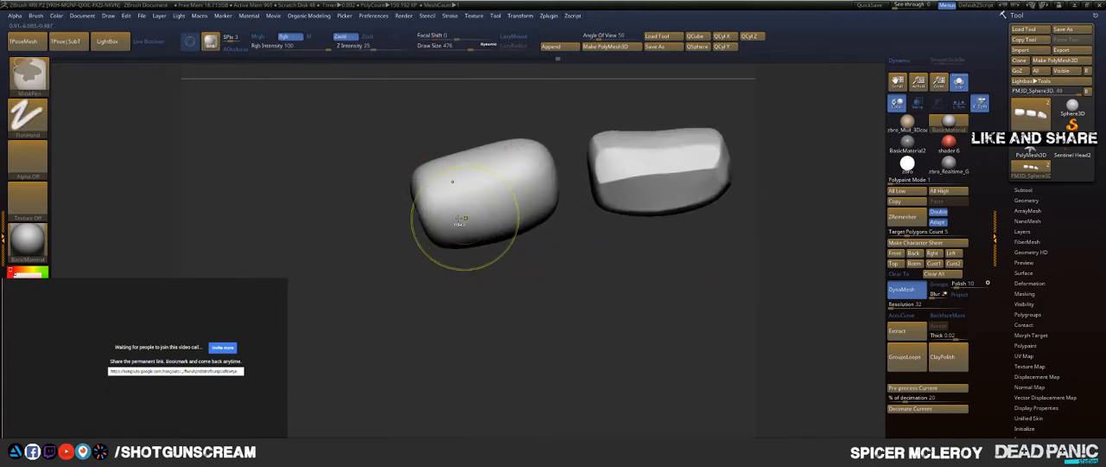
{"action": "left_click_drag", "start_coordinate": [446, 215], "coordinate": [510, 196]}
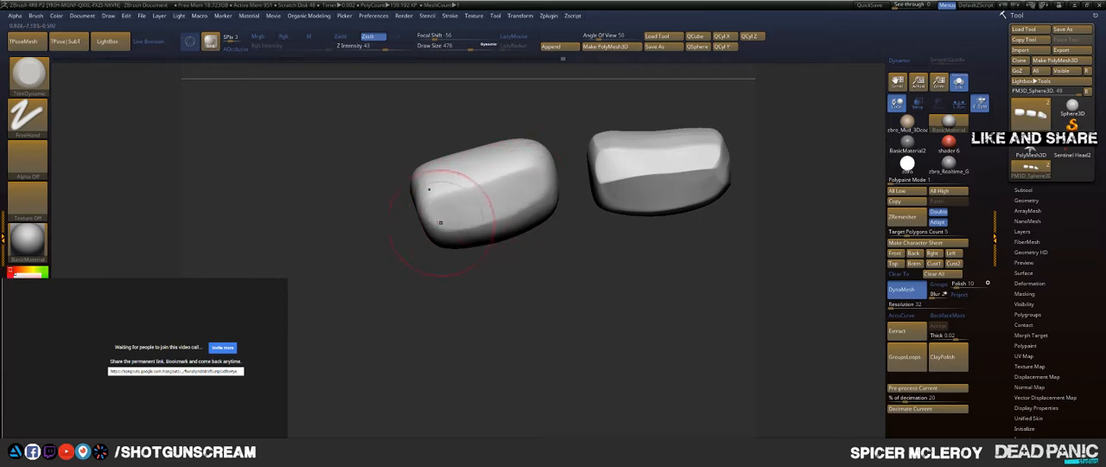
{"action": "mouse_move", "coordinate": [443, 221]}
{"action": "left_mouse_down"}
{"action": "mouse_move", "coordinate": [497, 210]}
{"action": "mouse_move", "coordinate": [519, 192]}
{"action": "left_mouse_up"}
{"action": "left_click_drag", "start_coordinate": [434, 185], "coordinate": [534, 167]}
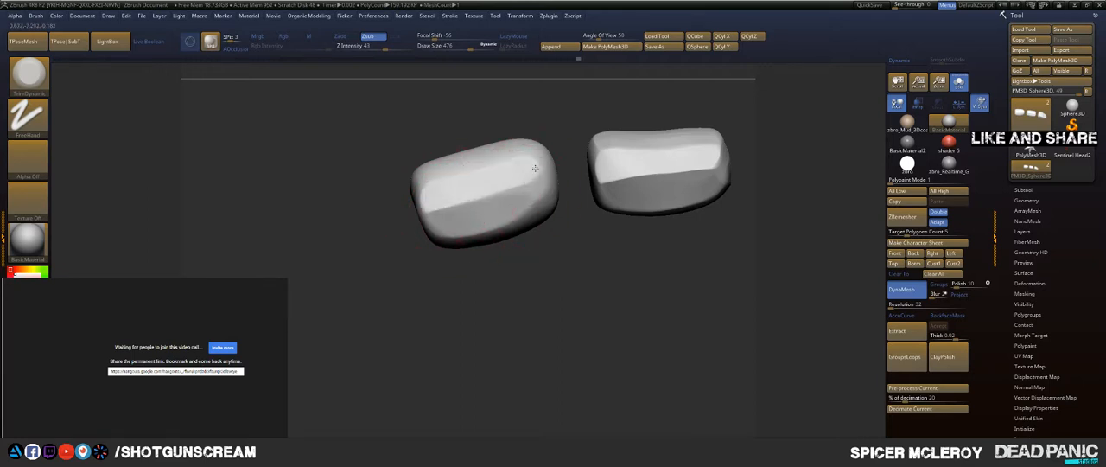
{"action": "mouse_move", "coordinate": [553, 278]}
{"action": "left_mouse_down"}
{"action": "mouse_move", "coordinate": [573, 299]}
{"action": "mouse_move", "coordinate": [570, 276]}
{"action": "left_mouse_up"}
{"action": "left_click_drag", "start_coordinate": [452, 158], "coordinate": [523, 150]}
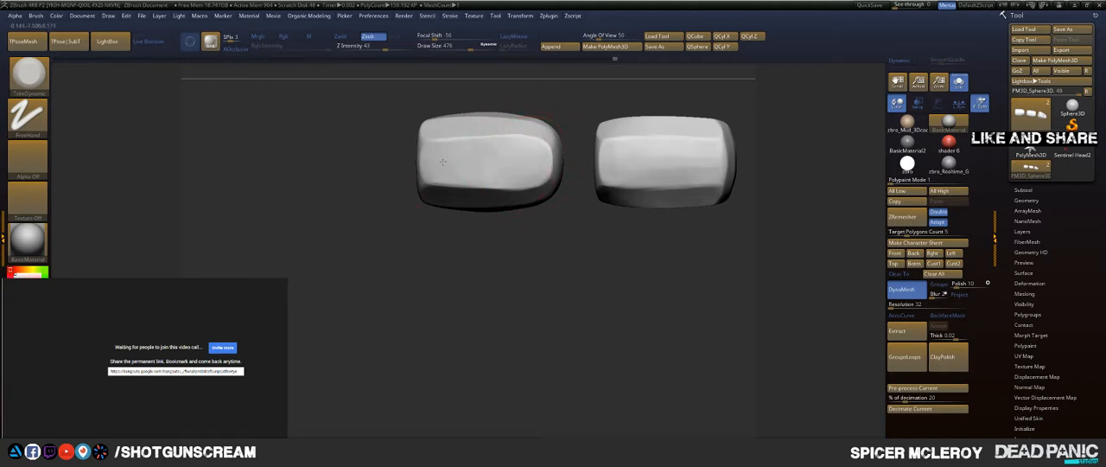
{"action": "left_click_drag", "start_coordinate": [646, 207], "coordinate": [550, 241], "text": "alt"}
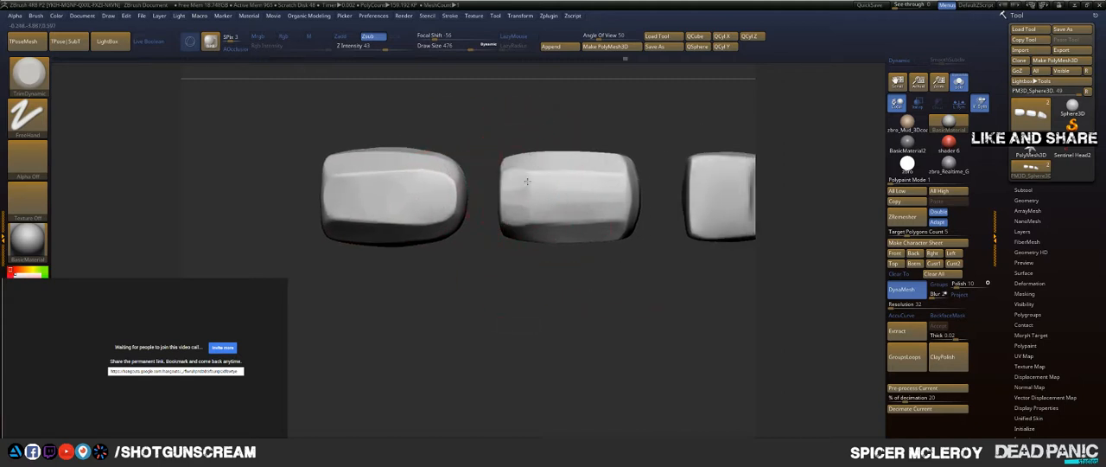
{"action": "mouse_move", "coordinate": [527, 182]}
{"action": "left_mouse_down"}
{"action": "mouse_move", "coordinate": [550, 180]}
{"action": "mouse_move", "coordinate": [606, 213]}
{"action": "left_mouse_up"}
Step: Cut broad TrimDynamic facets along the fingertip segment's sides from the joint end toward the tip
{"action": "left_click_drag", "start_coordinate": [716, 248], "coordinate": [512, 262], "text": "alt"}
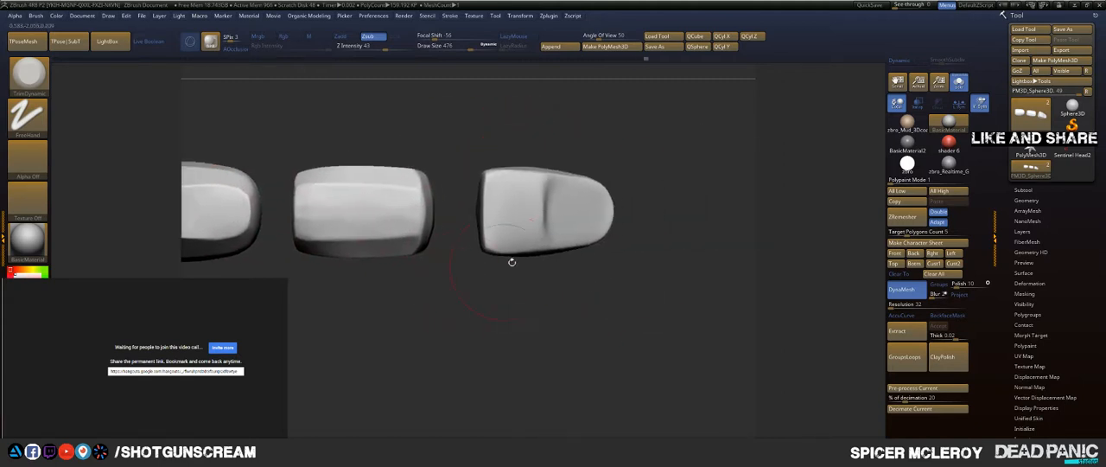
{"action": "left_click_drag", "start_coordinate": [568, 124], "coordinate": [552, 176]}
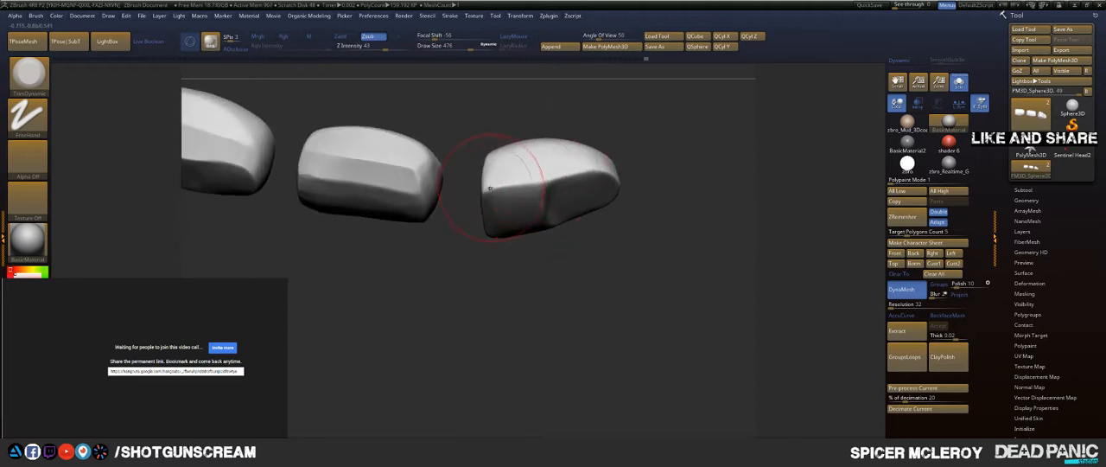
{"action": "left_click_drag", "start_coordinate": [489, 188], "coordinate": [557, 169]}
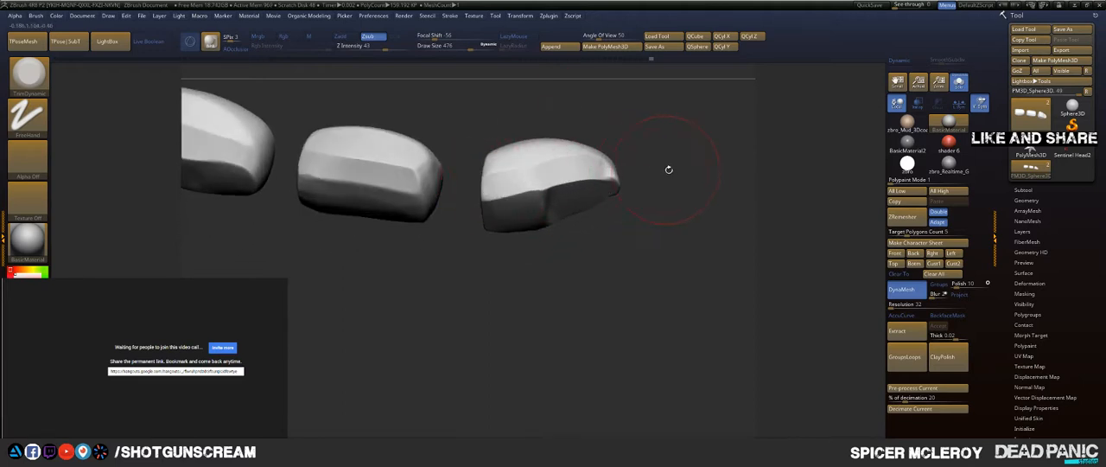
{"action": "mouse_move", "coordinate": [666, 171]}
{"action": "left_mouse_down"}
{"action": "mouse_move", "coordinate": [631, 136]}
{"action": "mouse_move", "coordinate": [654, 170]}
{"action": "mouse_move", "coordinate": [650, 192]}
{"action": "left_mouse_up"}
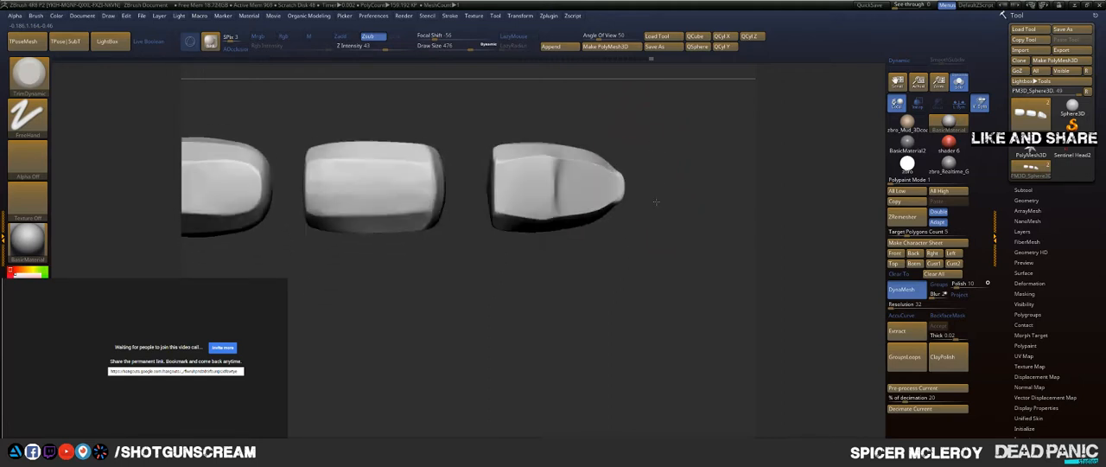
{"action": "mouse_move", "coordinate": [562, 264]}
{"action": "left_mouse_down"}
{"action": "mouse_move", "coordinate": [562, 239]}
{"action": "mouse_move", "coordinate": [546, 227]}
{"action": "left_mouse_up"}
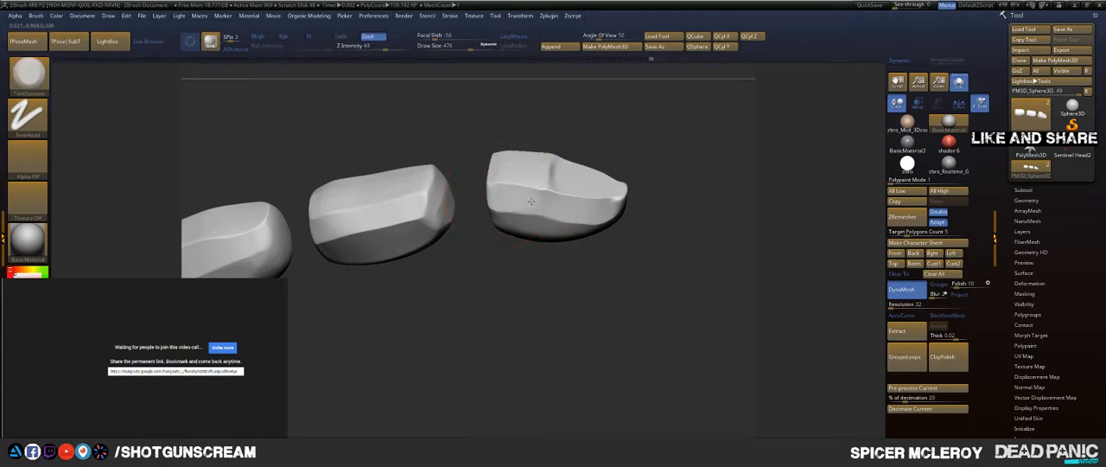
{"action": "left_click_drag", "start_coordinate": [508, 194], "coordinate": [573, 212]}
{"action": "left_click_drag", "start_coordinate": [572, 269], "coordinate": [558, 236]}
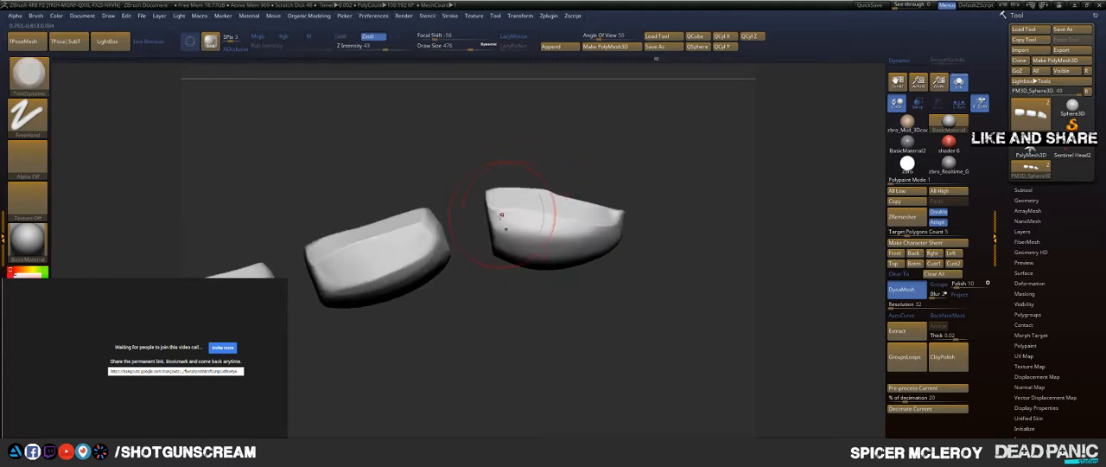
Step: Set the draw size to 140 and flatten a small facet across the very end of the fingertip
{"action": "mouse_move", "coordinate": [679, 247]}
{"action": "left_mouse_down"}
{"action": "mouse_move", "coordinate": [561, 197]}
{"action": "mouse_move", "coordinate": [569, 188]}
{"action": "left_mouse_up"}
{"action": "mouse_move", "coordinate": [644, 191]}
{"action": "left_mouse_down"}
{"action": "mouse_move", "coordinate": [668, 221]}
{"action": "mouse_move", "coordinate": [610, 240]}
{"action": "mouse_move", "coordinate": [641, 306]}
{"action": "left_mouse_up"}
{"action": "key", "text": "s"}
{"action": "left_click_drag", "start_coordinate": [562, 242], "coordinate": [536, 245]}
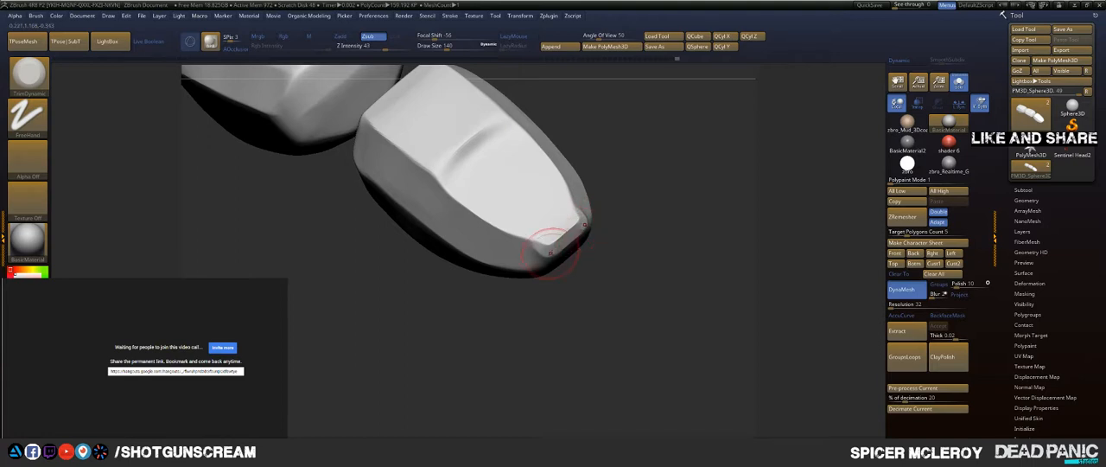
{"action": "key", "text": "shift"}
{"action": "left_click_drag", "start_coordinate": [564, 239], "coordinate": [535, 248], "text": "shift"}
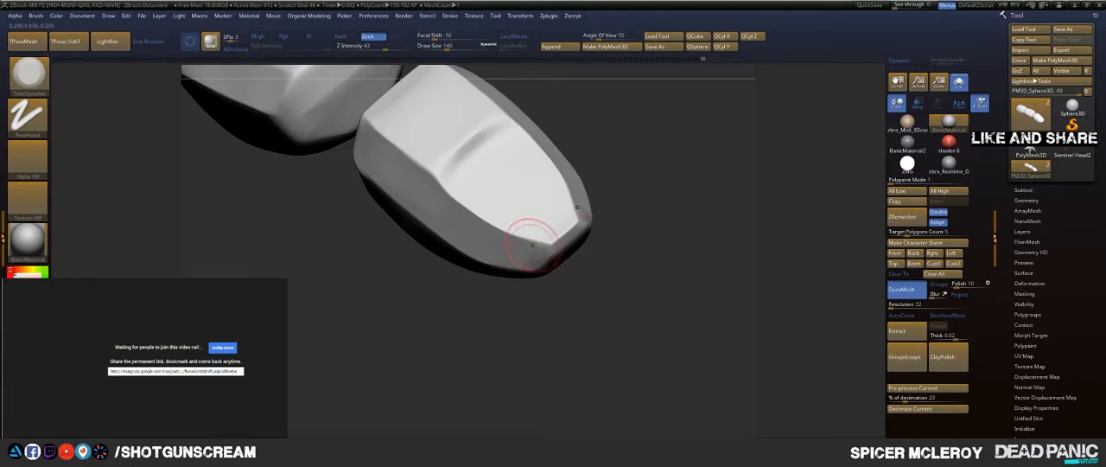
Step: Plane the sloping ledge behind the fingertip's nail area and smooth its corners
{"action": "left_click_drag", "start_coordinate": [616, 168], "coordinate": [549, 235]}
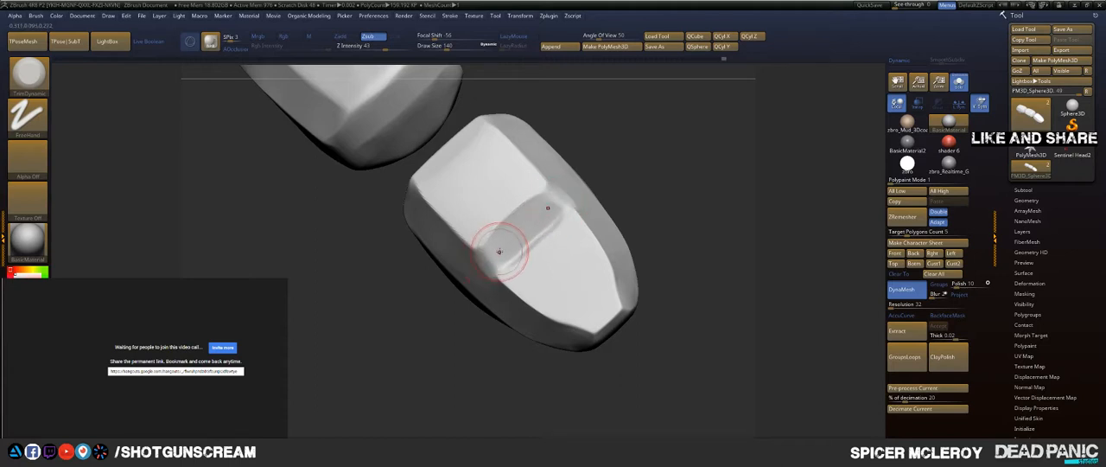
{"action": "left_click_drag", "start_coordinate": [525, 229], "coordinate": [486, 266], "text": "shift"}
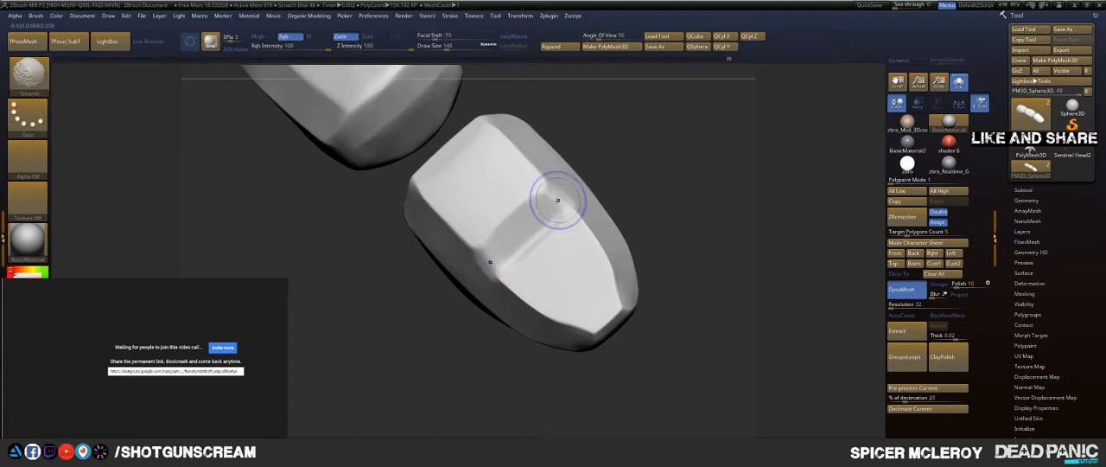
{"action": "left_click_drag", "start_coordinate": [557, 201], "coordinate": [542, 208]}
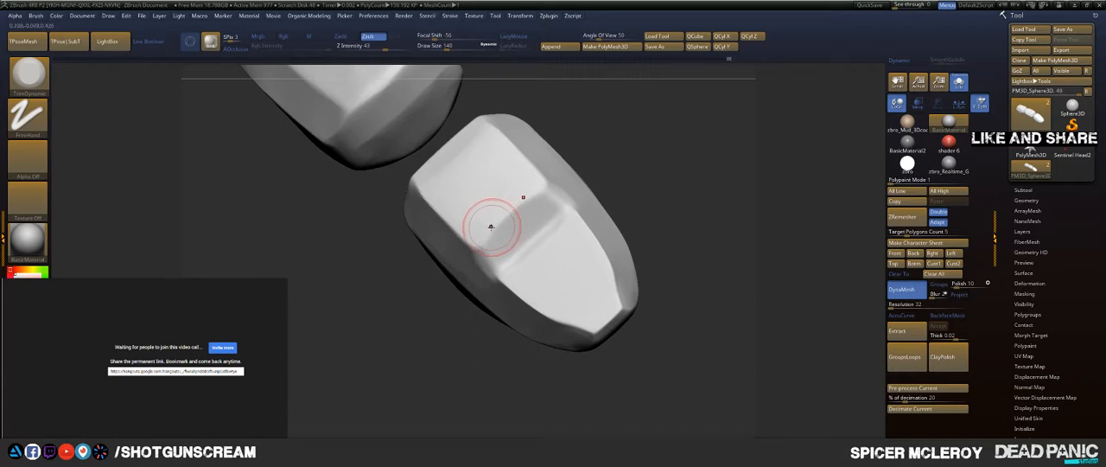
Step: Switch to the DamStandard brush at draw size 60 and isolate the finger segments from the joints
{"action": "mouse_move", "coordinate": [673, 165]}
{"action": "left_mouse_down"}
{"action": "mouse_move", "coordinate": [585, 153]}
{"action": "mouse_move", "coordinate": [654, 177]}
{"action": "mouse_move", "coordinate": [498, 155]}
{"action": "mouse_move", "coordinate": [560, 175]}
{"action": "mouse_move", "coordinate": [576, 163]}
{"action": "mouse_move", "coordinate": [576, 199]}
{"action": "mouse_move", "coordinate": [608, 205]}
{"action": "mouse_move", "coordinate": [656, 109]}
{"action": "mouse_move", "coordinate": [619, 218]}
{"action": "mouse_move", "coordinate": [570, 135]}
{"action": "mouse_move", "coordinate": [584, 115]}
{"action": "left_mouse_up"}
{"action": "left_click", "coordinate": [573, 168], "text": "ctrl+shift"}
{"action": "key", "text": "b"}
{"action": "key", "text": "d"}
{"action": "key", "text": "s"}
{"action": "mouse_move", "coordinate": [649, 223]}
{"action": "left_mouse_down", "text": "shift"}
{"action": "mouse_move", "coordinate": [605, 164]}
{"action": "mouse_move", "coordinate": [553, 195]}
{"action": "mouse_move", "coordinate": [634, 182]}
{"action": "left_mouse_up", "text": "shift"}
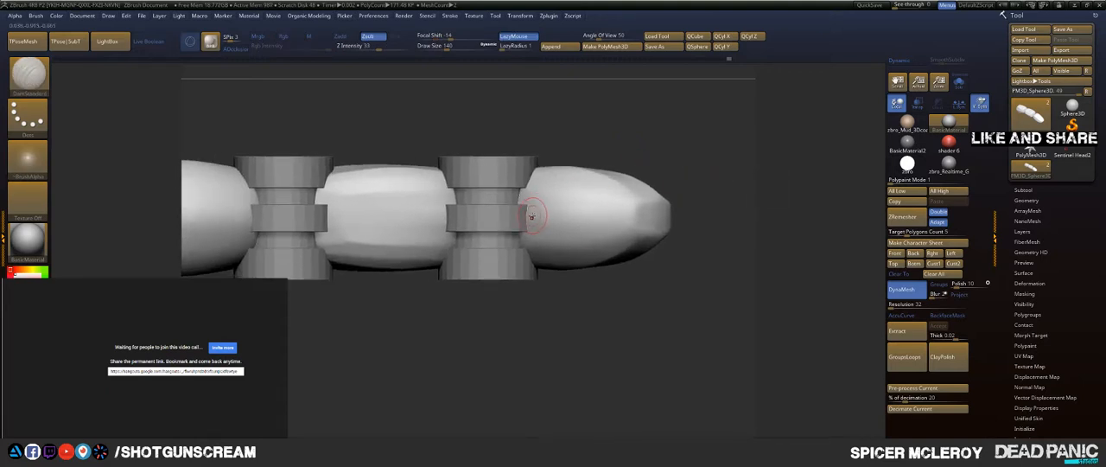
{"action": "key", "text": "s"}
{"action": "left_click_drag", "start_coordinate": [533, 214], "coordinate": [526, 214]}
{"action": "left_click", "coordinate": [959, 84]}
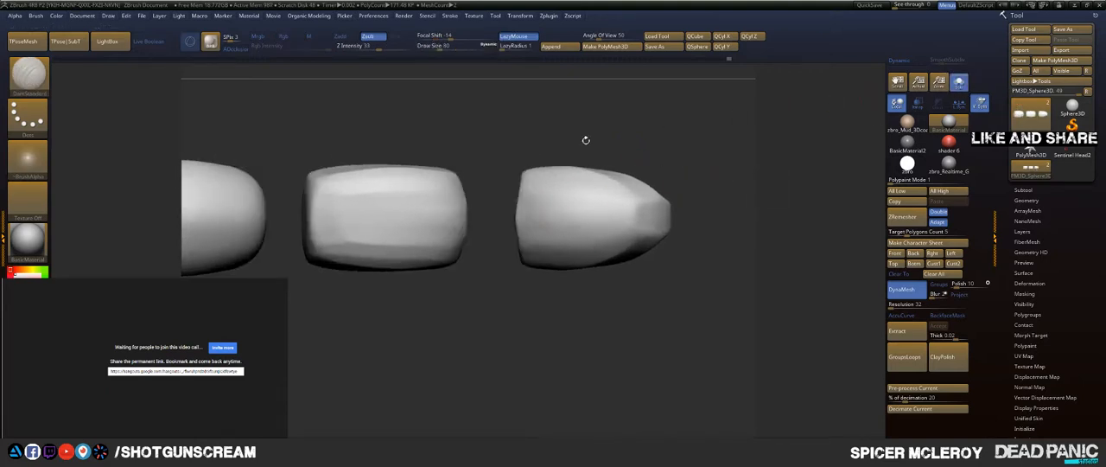
Step: Try a lengthwise DamStandard line along the fingertip's underside, and set LazyRadius to 200
{"action": "left_click_drag", "start_coordinate": [516, 217], "coordinate": [637, 212]}
{"action": "key", "text": "ctrl+z"}
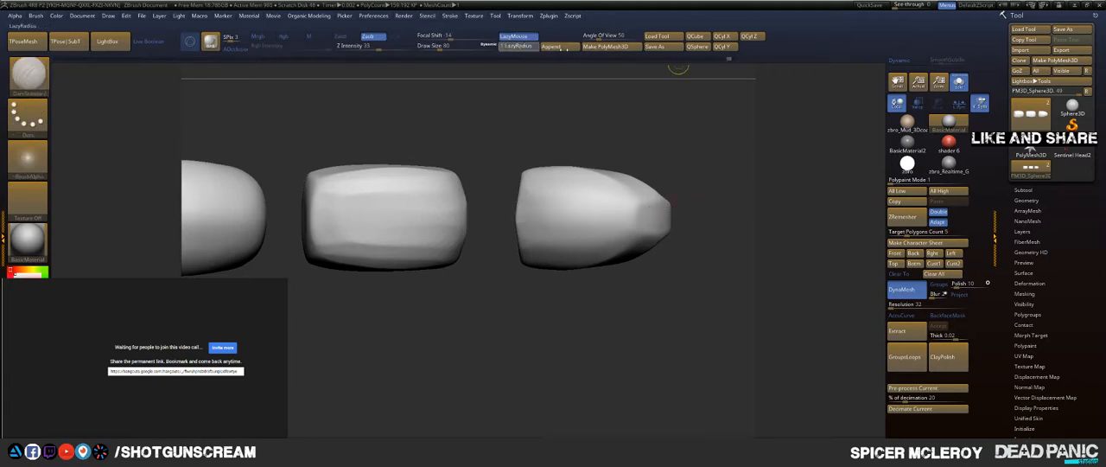
{"action": "left_click_drag", "start_coordinate": [552, 49], "coordinate": [560, 52]}
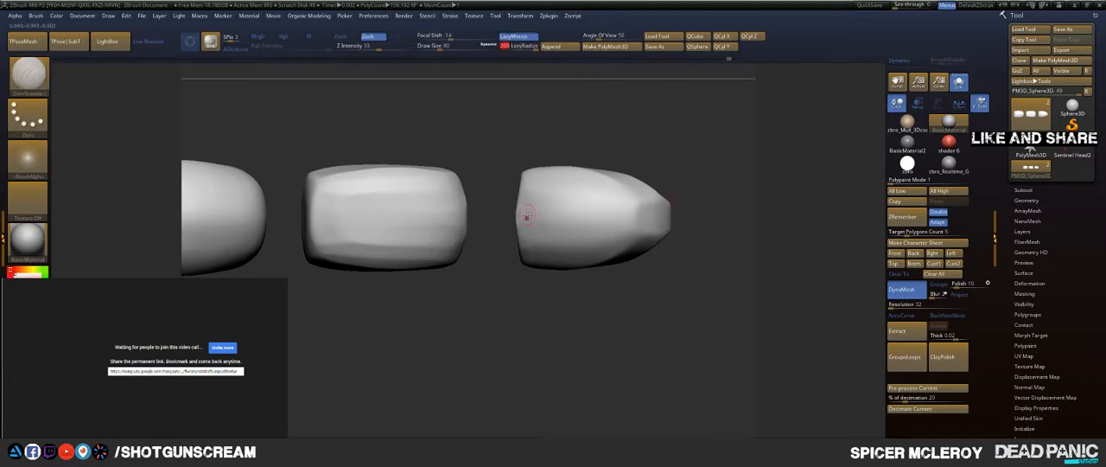
Step: Carve a DamStandard centre line along the fingertip's underside that forks around the pad, continue it over the tip, and smooth the grooves
{"action": "left_click_drag", "start_coordinate": [597, 219], "coordinate": [644, 218]}
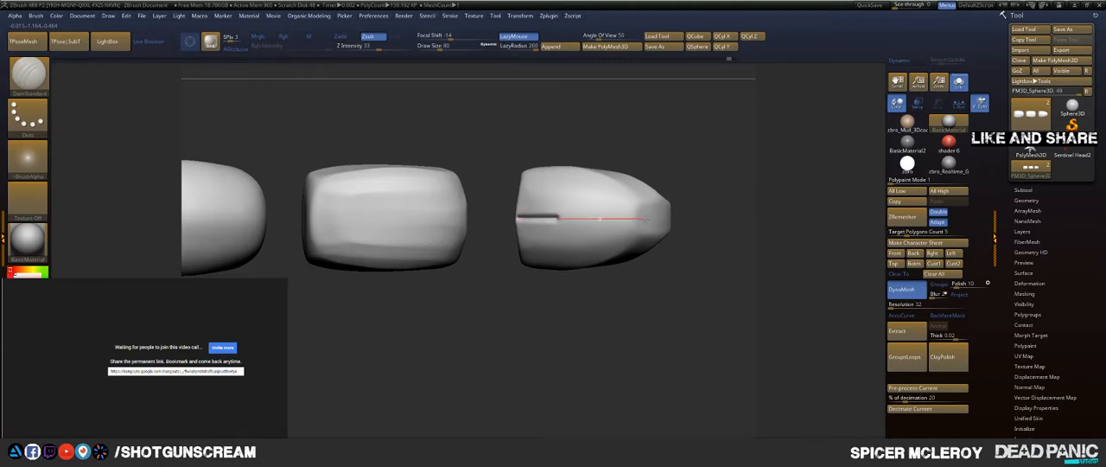
{"action": "left_click_drag", "start_coordinate": [629, 170], "coordinate": [660, 149]}
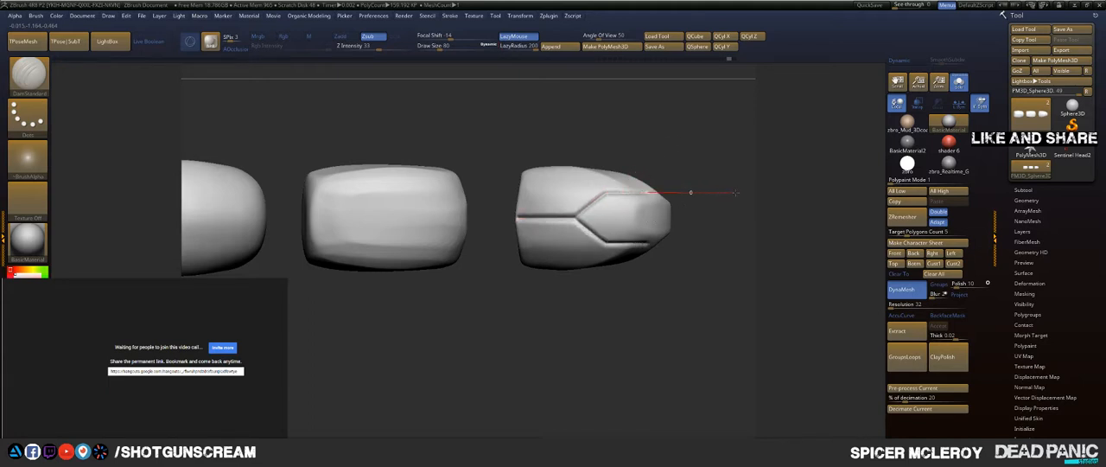
{"action": "left_click_drag", "start_coordinate": [736, 193], "coordinate": [702, 197]}
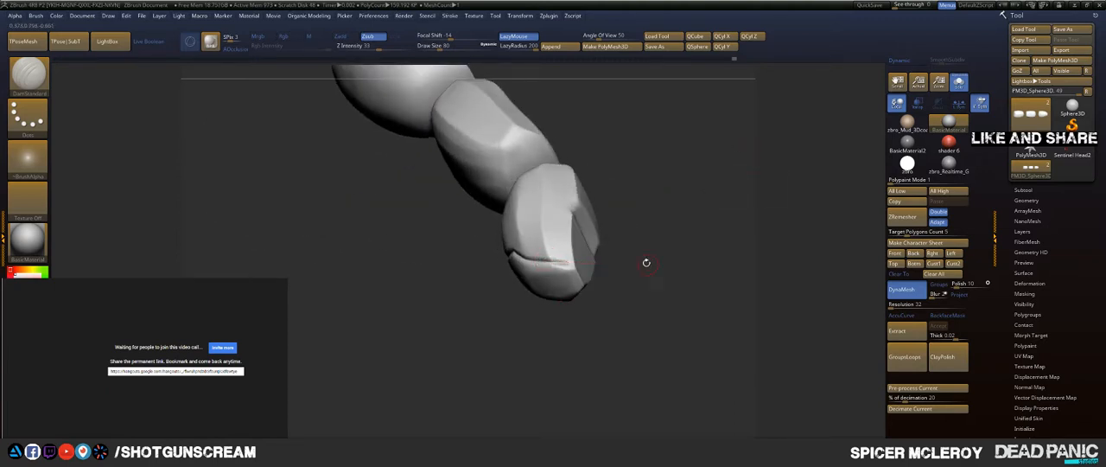
{"action": "mouse_move", "coordinate": [646, 263]}
{"action": "left_mouse_down"}
{"action": "mouse_move", "coordinate": [644, 289]}
{"action": "mouse_move", "coordinate": [656, 250]}
{"action": "mouse_move", "coordinate": [694, 269]}
{"action": "mouse_move", "coordinate": [695, 258]}
{"action": "mouse_move", "coordinate": [692, 267]}
{"action": "left_mouse_up"}
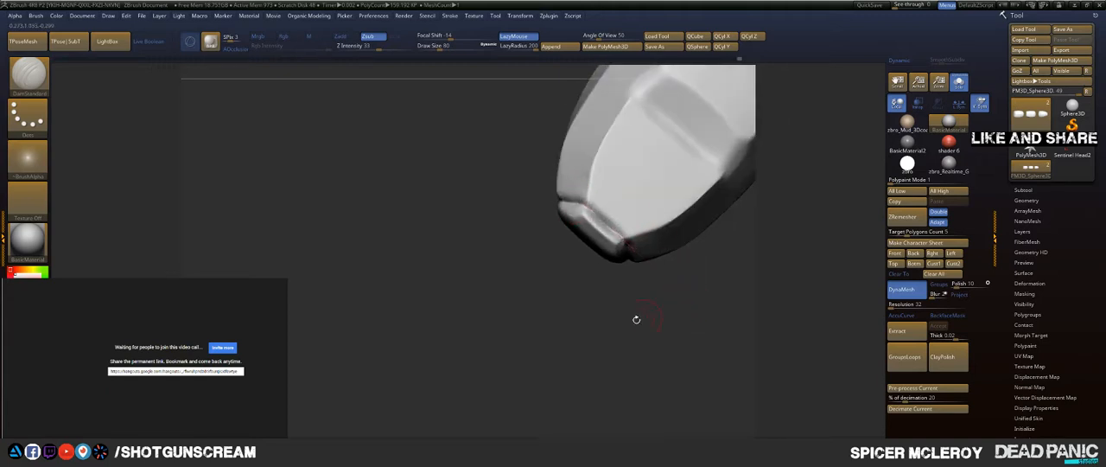
{"action": "mouse_move", "coordinate": [636, 318]}
{"action": "left_mouse_down"}
{"action": "mouse_move", "coordinate": [719, 176]}
{"action": "mouse_move", "coordinate": [734, 214]}
{"action": "left_mouse_up"}
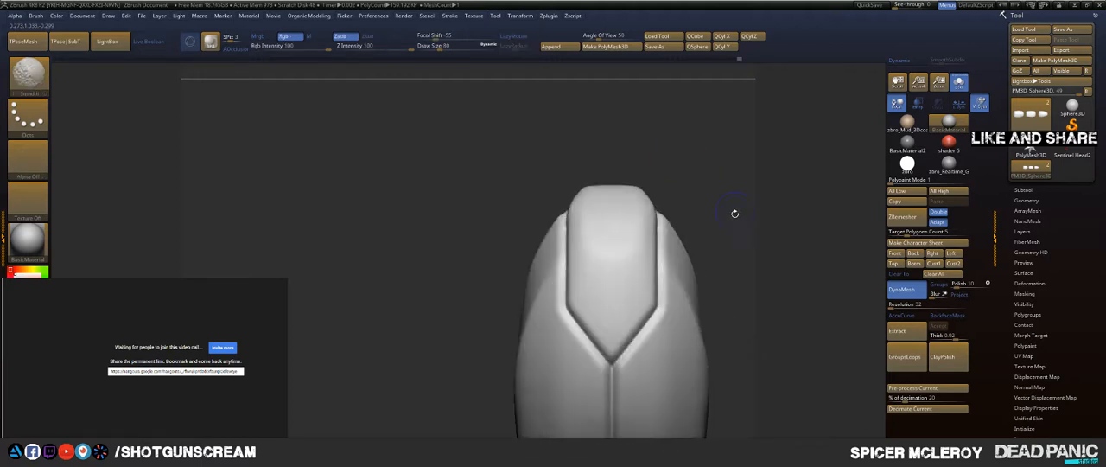
{"action": "mouse_move", "coordinate": [702, 256]}
{"action": "left_mouse_down", "text": "alt"}
{"action": "mouse_move", "coordinate": [686, 143]}
{"action": "mouse_move", "coordinate": [714, 163]}
{"action": "mouse_move", "coordinate": [699, 166]}
{"action": "mouse_move", "coordinate": [710, 140]}
{"action": "mouse_move", "coordinate": [664, 190]}
{"action": "mouse_move", "coordinate": [674, 219]}
{"action": "mouse_move", "coordinate": [676, 132]}
{"action": "mouse_move", "coordinate": [730, 112]}
{"action": "mouse_move", "coordinate": [778, 208]}
{"action": "mouse_move", "coordinate": [765, 255]}
{"action": "left_mouse_up", "text": "alt"}
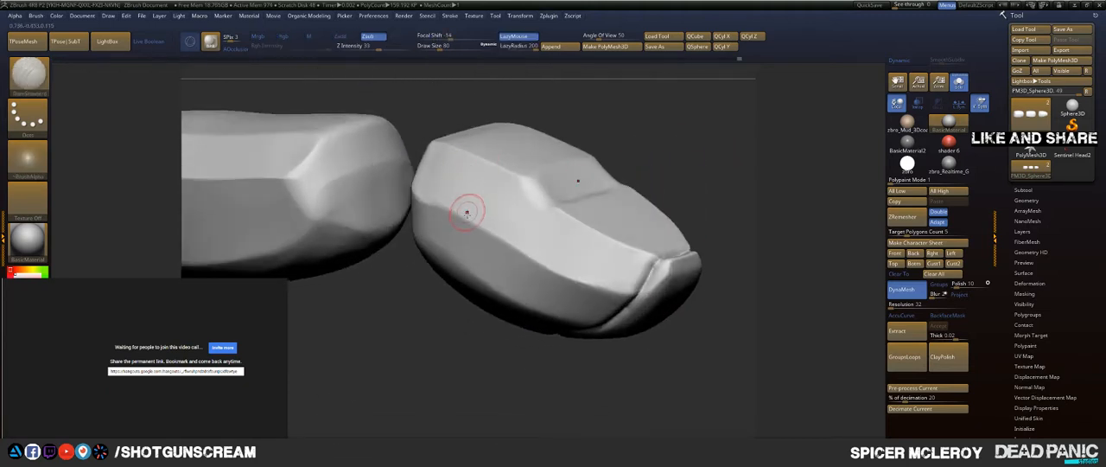
Step: Carve a lengthwise seam along the fingertip's side and outline the nail area with a groove along its ledge and edges
{"action": "mouse_move", "coordinate": [420, 180]}
{"action": "left_mouse_down"}
{"action": "mouse_move", "coordinate": [635, 304]}
{"action": "mouse_move", "coordinate": [702, 298]}
{"action": "left_mouse_up"}
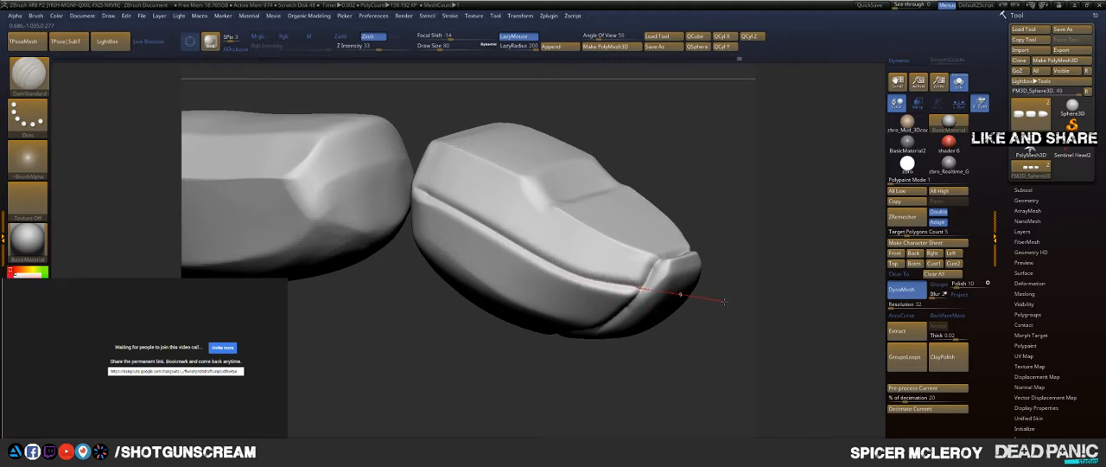
{"action": "left_click_drag", "start_coordinate": [709, 153], "coordinate": [653, 188]}
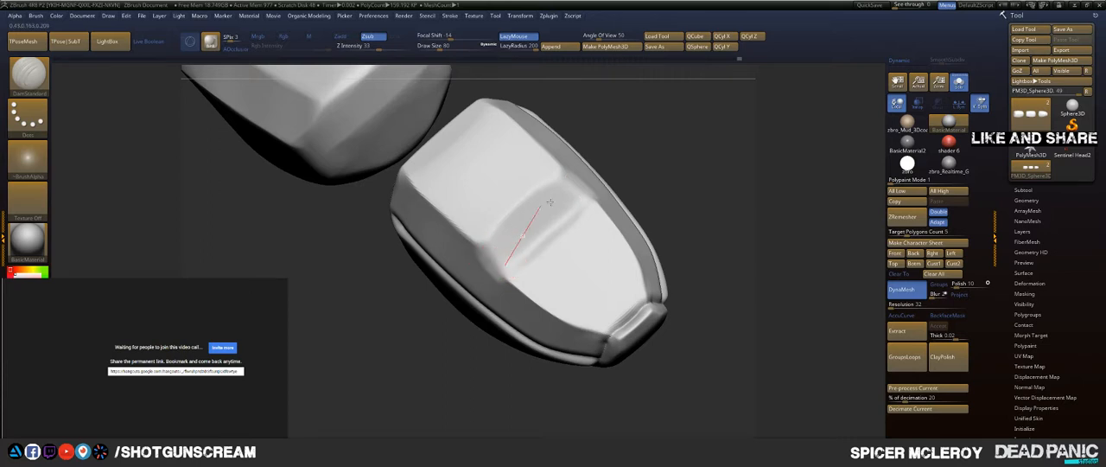
{"action": "mouse_move", "coordinate": [548, 202]}
{"action": "left_mouse_down"}
{"action": "mouse_move", "coordinate": [642, 169]}
{"action": "mouse_move", "coordinate": [714, 165]}
{"action": "mouse_move", "coordinate": [560, 222]}
{"action": "left_mouse_up"}
{"action": "mouse_move", "coordinate": [519, 245]}
{"action": "left_mouse_down"}
{"action": "mouse_move", "coordinate": [557, 221]}
{"action": "mouse_move", "coordinate": [460, 328]}
{"action": "left_mouse_up"}
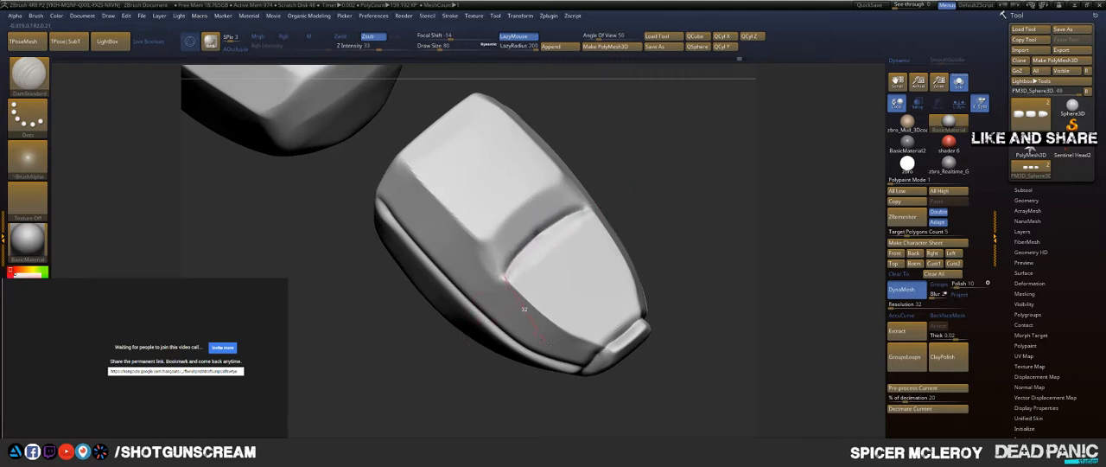
{"action": "left_click_drag", "start_coordinate": [554, 330], "coordinate": [641, 357]}
{"action": "left_click_drag", "start_coordinate": [642, 285], "coordinate": [589, 207]}
{"action": "mouse_move", "coordinate": [660, 178]}
{"action": "left_mouse_down"}
{"action": "mouse_move", "coordinate": [652, 125]}
{"action": "mouse_move", "coordinate": [653, 205]}
{"action": "left_mouse_up"}
{"action": "mouse_move", "coordinate": [534, 276]}
{"action": "left_mouse_down", "text": "shift"}
{"action": "mouse_move", "coordinate": [593, 247]}
{"action": "mouse_move", "coordinate": [531, 270]}
{"action": "mouse_move", "coordinate": [600, 316]}
{"action": "mouse_move", "coordinate": [565, 329]}
{"action": "mouse_move", "coordinate": [545, 319]}
{"action": "mouse_move", "coordinate": [556, 254]}
{"action": "left_mouse_up", "text": "shift"}
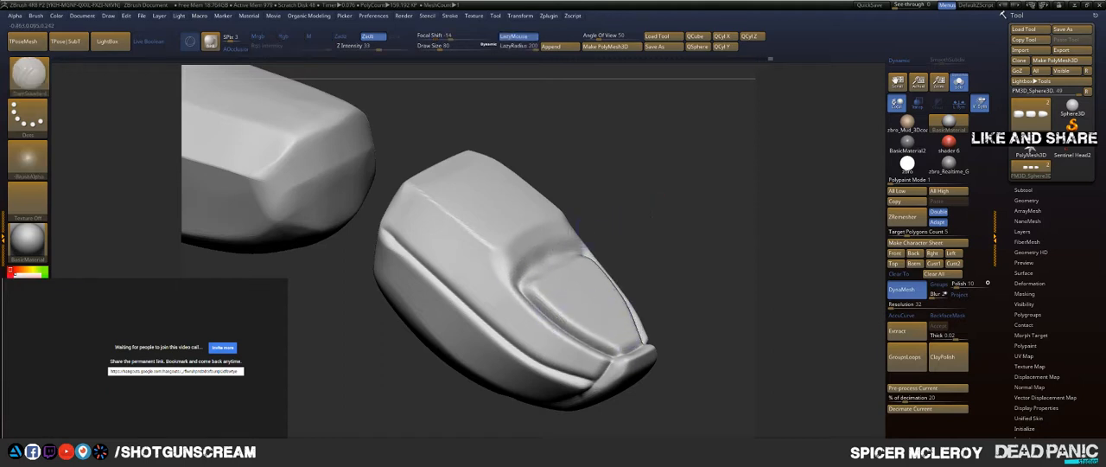
Step: Carve a stepped panel line along the middle segment's side and a straight centre line along its underside
{"action": "mouse_move", "coordinate": [646, 204]}
{"action": "left_mouse_down", "text": "alt"}
{"action": "mouse_move", "coordinate": [662, 234]}
{"action": "mouse_move", "coordinate": [680, 225]}
{"action": "mouse_move", "coordinate": [635, 180]}
{"action": "mouse_move", "coordinate": [664, 183]}
{"action": "mouse_move", "coordinate": [683, 222]}
{"action": "mouse_move", "coordinate": [612, 204]}
{"action": "mouse_move", "coordinate": [761, 166]}
{"action": "mouse_move", "coordinate": [721, 175]}
{"action": "left_mouse_up", "text": "alt"}
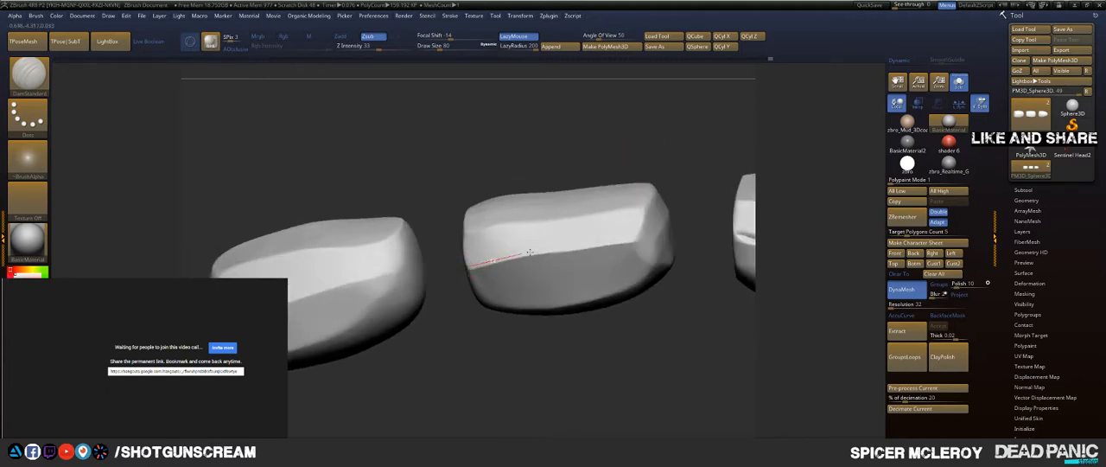
{"action": "left_click_drag", "start_coordinate": [530, 253], "coordinate": [641, 234]}
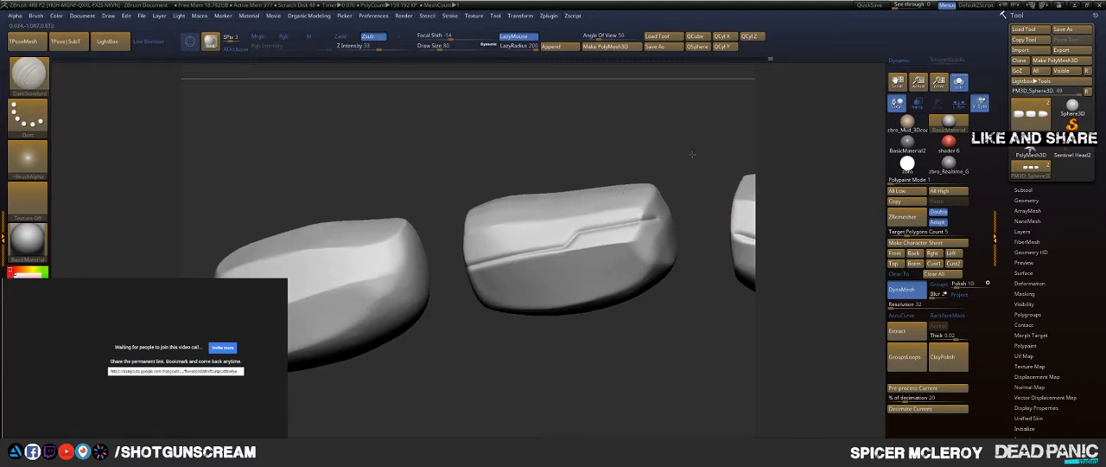
{"action": "left_click_drag", "start_coordinate": [694, 157], "coordinate": [706, 97]}
{"action": "left_click_drag", "start_coordinate": [543, 333], "coordinate": [563, 243]}
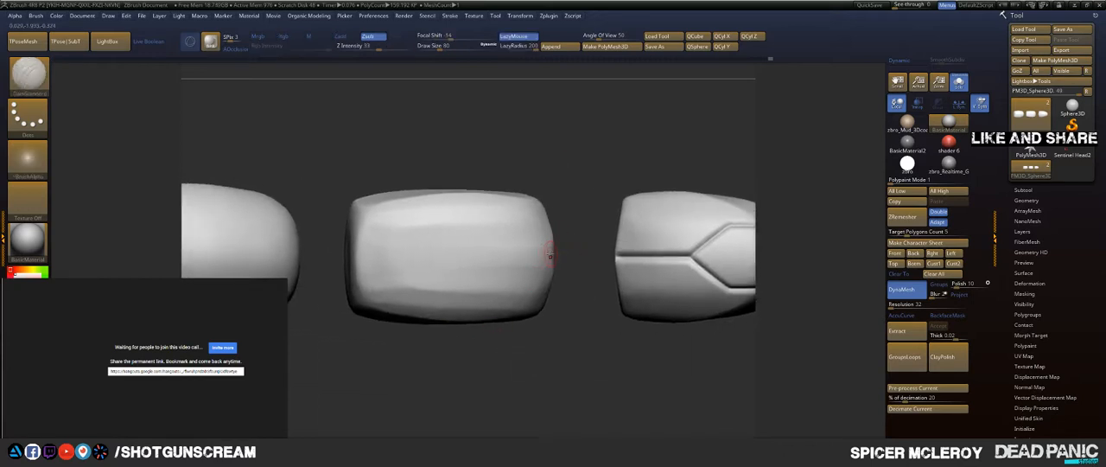
{"action": "left_click_drag", "start_coordinate": [484, 252], "coordinate": [305, 257]}
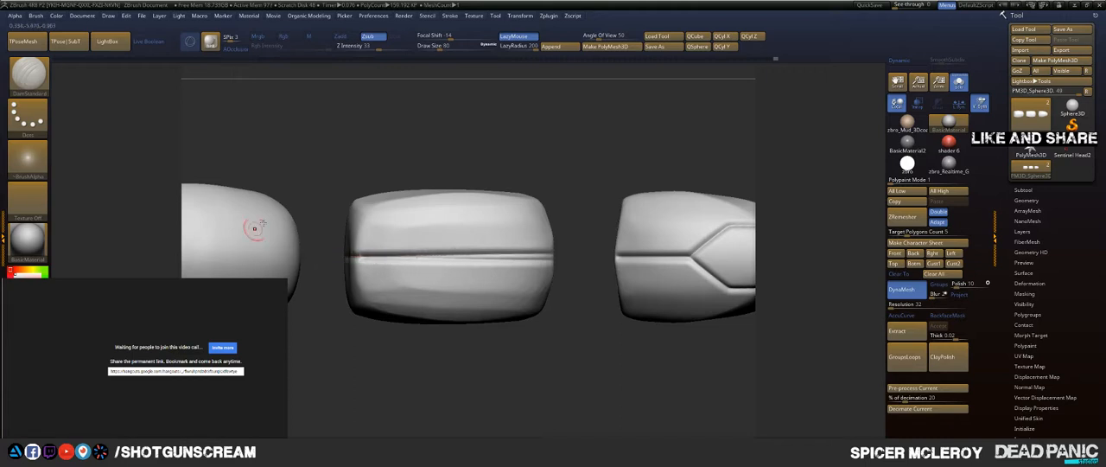
Step: Carve a centre line that forks in two on the base segment's underside, and a stepped panel line along its side
{"action": "left_click_drag", "start_coordinate": [349, 165], "coordinate": [494, 157], "text": "alt"}
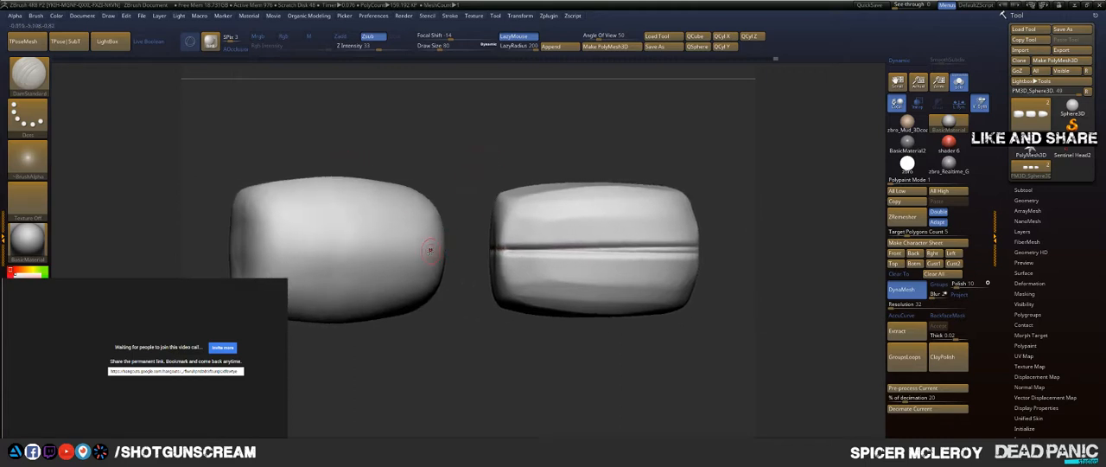
{"action": "left_click_drag", "start_coordinate": [345, 247], "coordinate": [280, 251]}
{"action": "left_click_drag", "start_coordinate": [319, 223], "coordinate": [246, 200]}
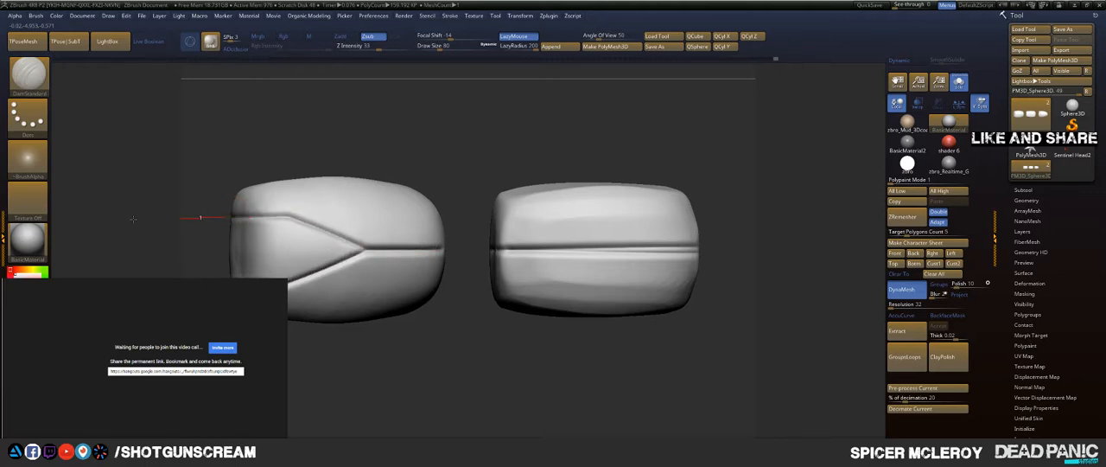
{"action": "left_click_drag", "start_coordinate": [305, 149], "coordinate": [359, 300]}
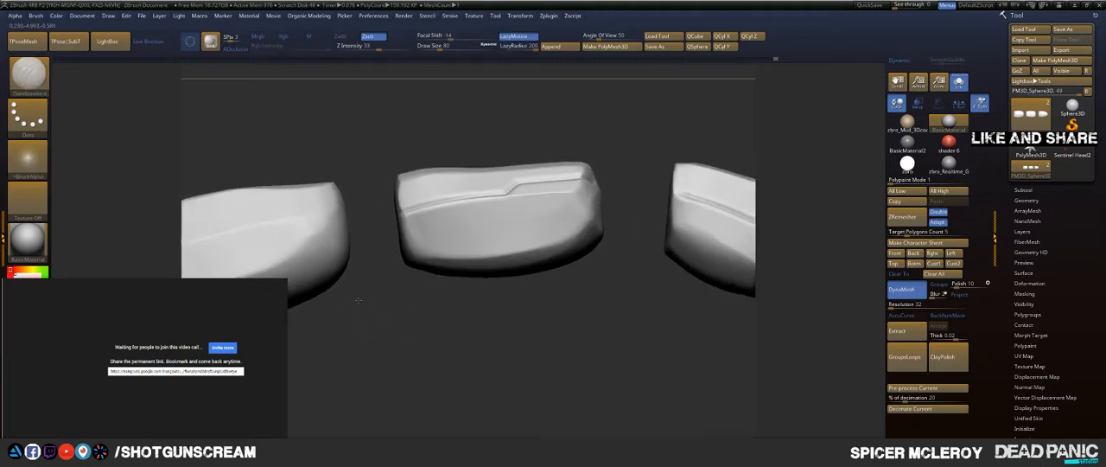
{"action": "left_click_drag", "start_coordinate": [478, 315], "coordinate": [536, 303], "text": "alt"}
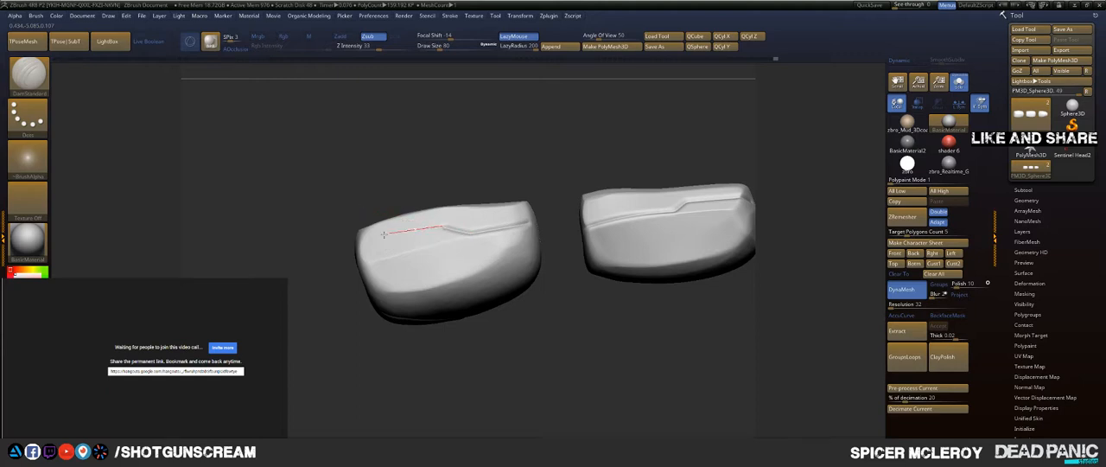
{"action": "mouse_move", "coordinate": [326, 255]}
{"action": "left_mouse_down"}
{"action": "mouse_move", "coordinate": [259, 272]}
{"action": "mouse_move", "coordinate": [312, 327]}
{"action": "left_mouse_up"}
{"action": "left_click_drag", "start_coordinate": [312, 326], "coordinate": [200, 337], "text": "alt"}
Step: Carve a mirrored pair of lines on top of the fingertip, running from its rear edge and narrowing toward the nail
{"action": "left_click_drag", "start_coordinate": [605, 285], "coordinate": [589, 295], "text": "shift"}
{"action": "left_click_drag", "start_coordinate": [667, 308], "coordinate": [565, 274]}
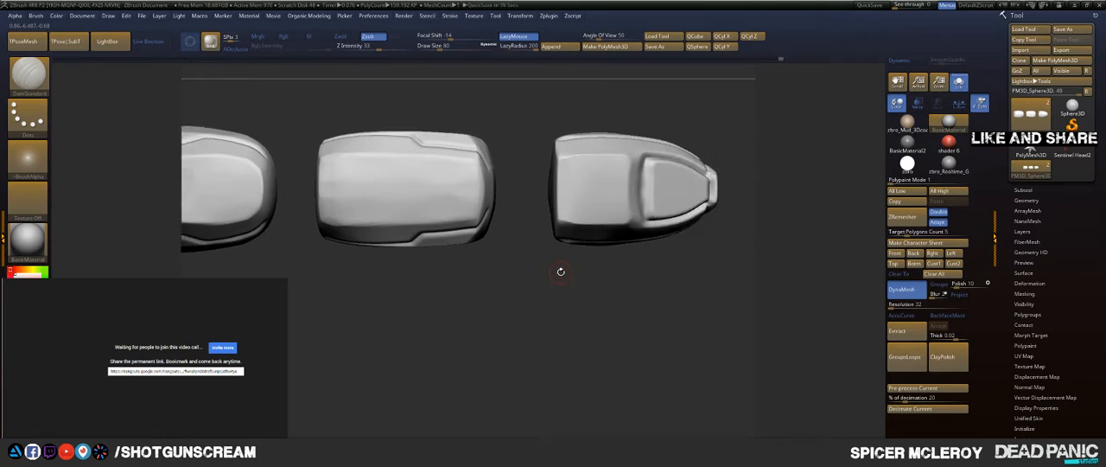
{"action": "left_click_drag", "start_coordinate": [642, 260], "coordinate": [587, 323]}
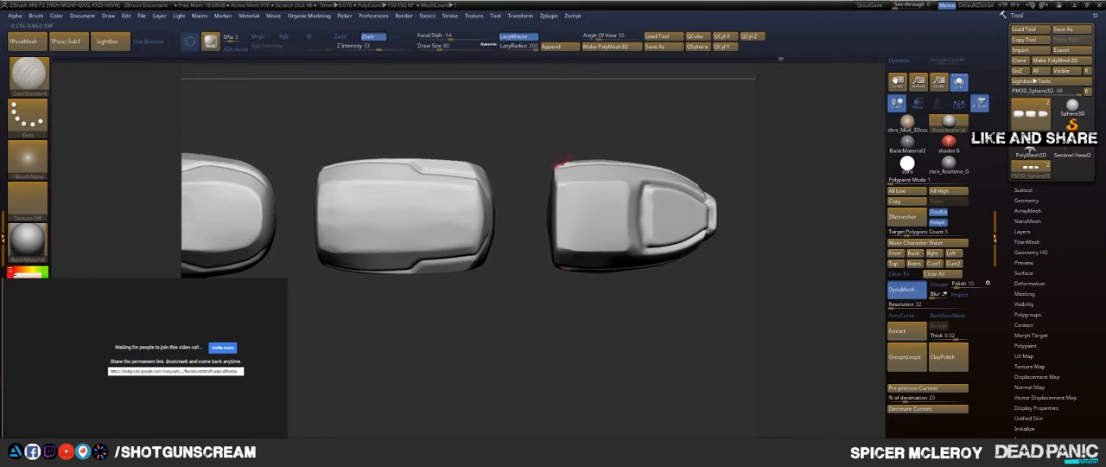
{"action": "left_click_drag", "start_coordinate": [745, 180], "coordinate": [700, 199]}
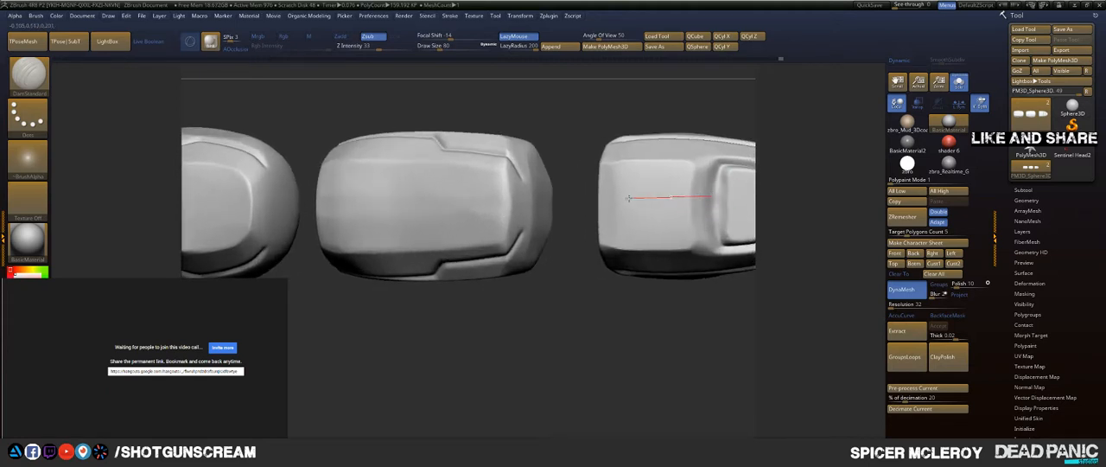
{"action": "left_click_drag", "start_coordinate": [628, 198], "coordinate": [599, 199]}
{"action": "left_click_drag", "start_coordinate": [611, 145], "coordinate": [596, 138]}
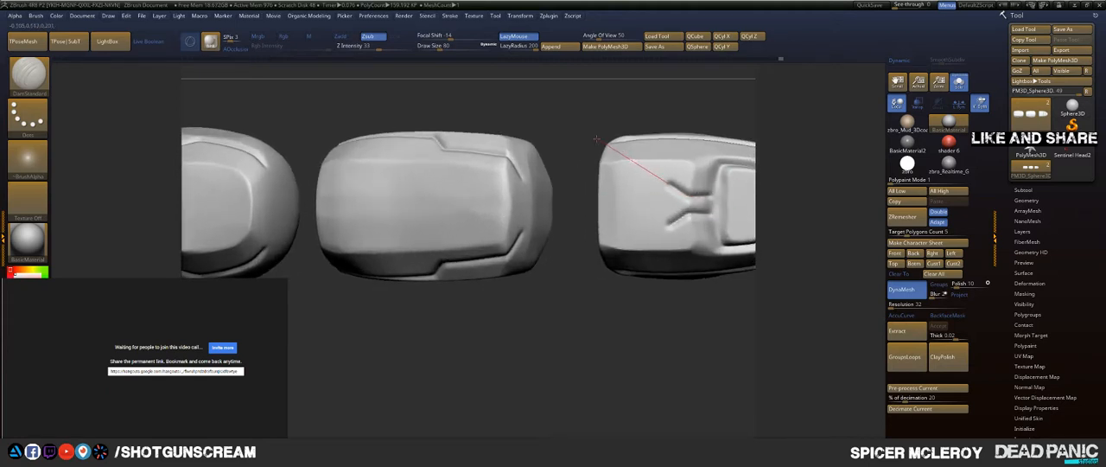
{"action": "left_click_drag", "start_coordinate": [572, 180], "coordinate": [503, 183]}
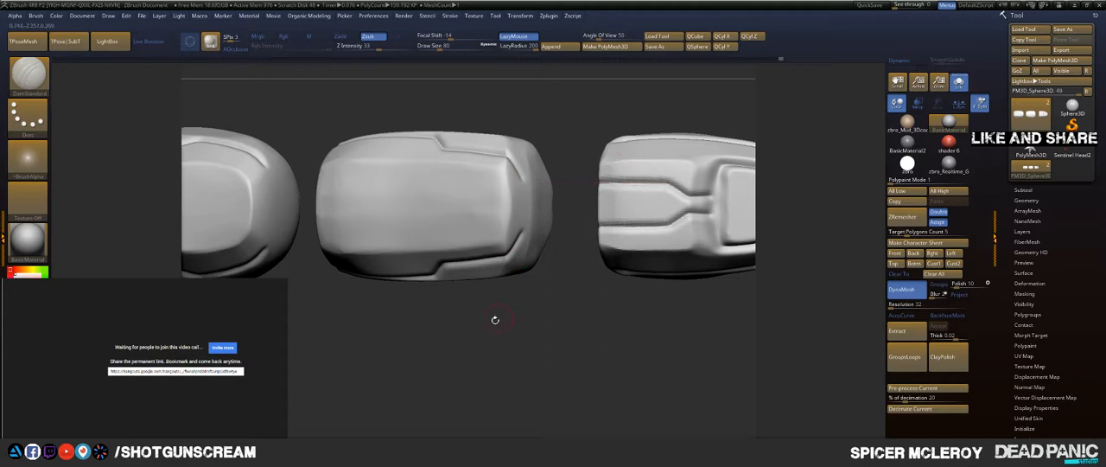
Step: Carve a mirrored pair of lines along the middle segment's top, parallel at the rear and converging toward the front
{"action": "mouse_move", "coordinate": [495, 320]}
{"action": "left_mouse_down", "text": "alt"}
{"action": "mouse_move", "coordinate": [516, 366]}
{"action": "mouse_move", "coordinate": [602, 351]}
{"action": "left_mouse_up", "text": "alt"}
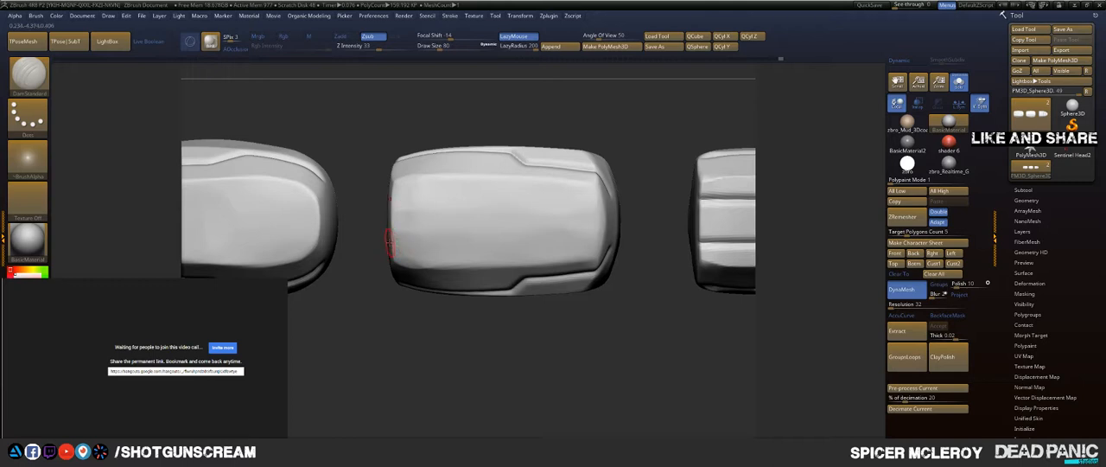
{"action": "left_click_drag", "start_coordinate": [473, 240], "coordinate": [547, 239]}
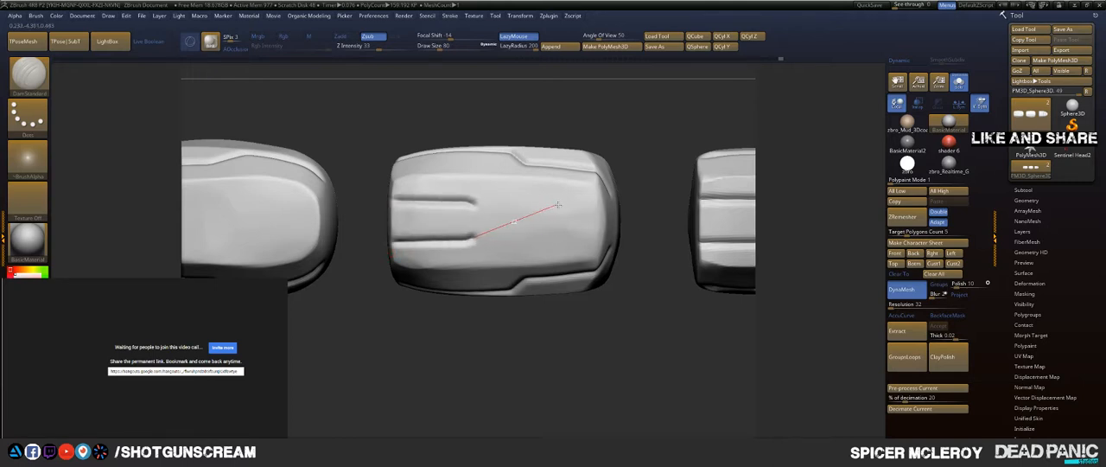
{"action": "mouse_move", "coordinate": [558, 205]}
{"action": "left_mouse_down"}
{"action": "mouse_move", "coordinate": [597, 226]}
{"action": "mouse_move", "coordinate": [691, 227]}
{"action": "left_mouse_up"}
Step: Carve a mirrored pair of lines along the base segment's top that pinch together midway and widen at both ends
{"action": "left_click_drag", "start_coordinate": [526, 335], "coordinate": [442, 245]}
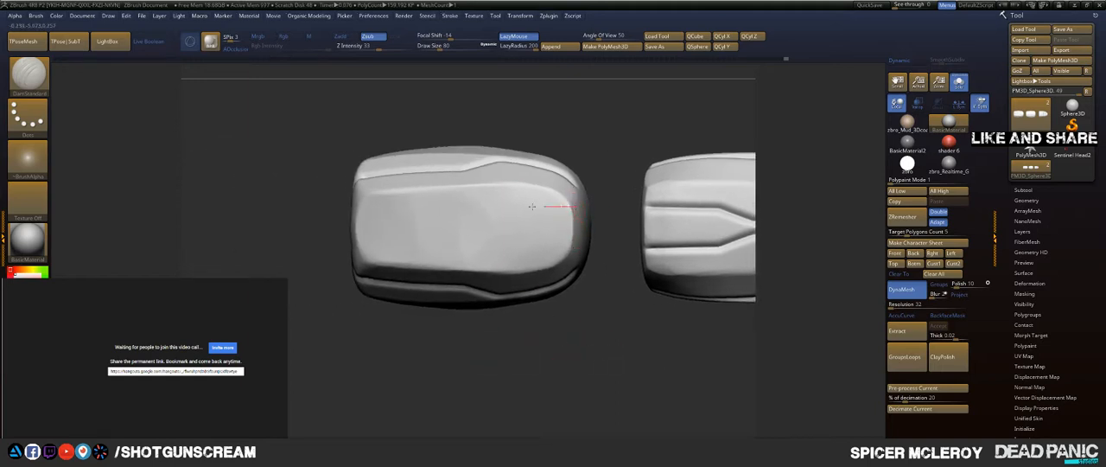
{"action": "mouse_move", "coordinate": [531, 206]}
{"action": "left_mouse_down"}
{"action": "mouse_move", "coordinate": [431, 212]}
{"action": "mouse_move", "coordinate": [436, 229]}
{"action": "mouse_move", "coordinate": [418, 247]}
{"action": "mouse_move", "coordinate": [458, 222]}
{"action": "mouse_move", "coordinate": [376, 214]}
{"action": "mouse_move", "coordinate": [297, 184]}
{"action": "left_mouse_up"}
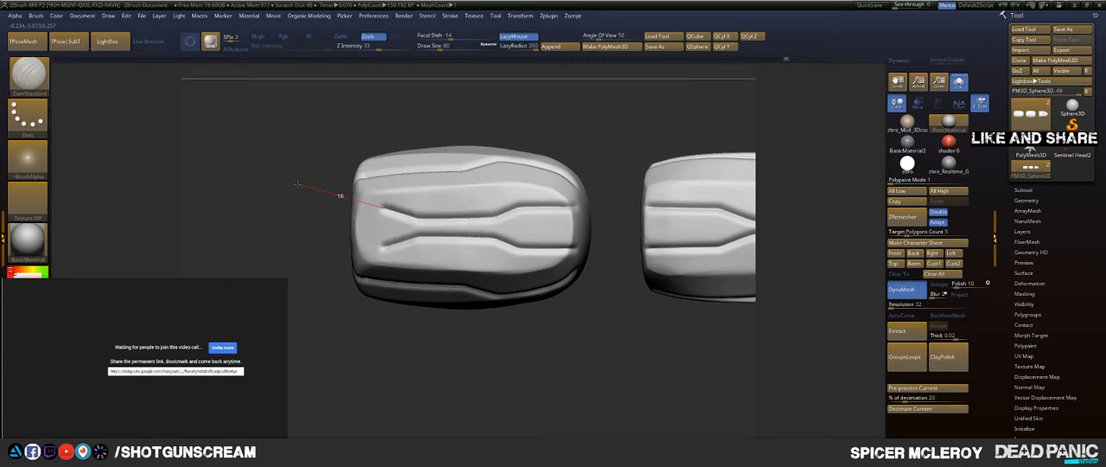
{"action": "left_click_drag", "start_coordinate": [337, 209], "coordinate": [200, 205]}
{"action": "left_click_drag", "start_coordinate": [279, 254], "coordinate": [358, 290]}
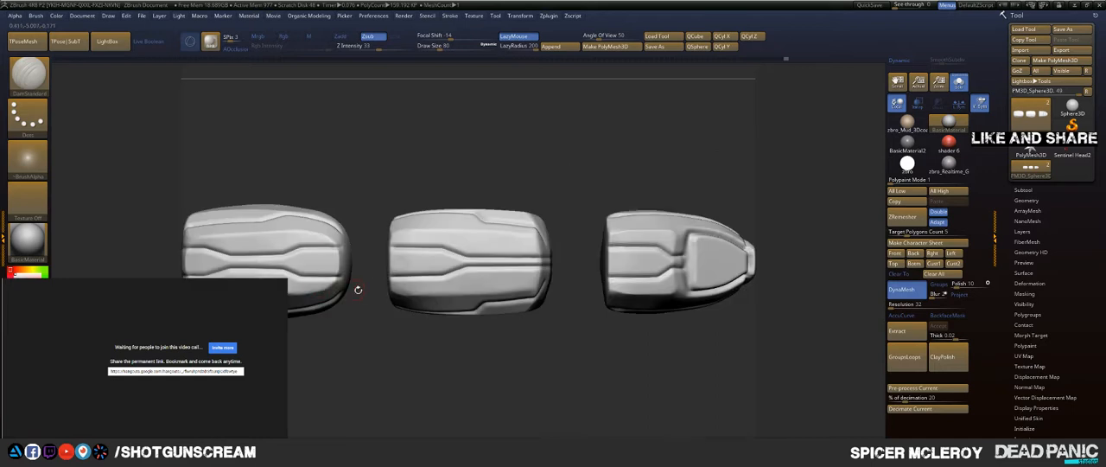
Step: Examine the carved panel lines on all three finger segments from the top, front and side
{"action": "left_click_drag", "start_coordinate": [424, 348], "coordinate": [420, 243]}
{"action": "right_click_drag", "start_coordinate": [432, 380], "coordinate": [495, 273], "text": "ctrl"}
{"action": "left_click_drag", "start_coordinate": [495, 273], "coordinate": [542, 304], "text": "alt"}
{"action": "left_click_drag", "start_coordinate": [542, 304], "coordinate": [378, 319], "text": "alt"}
{"action": "left_click_drag", "start_coordinate": [527, 304], "coordinate": [432, 344]}
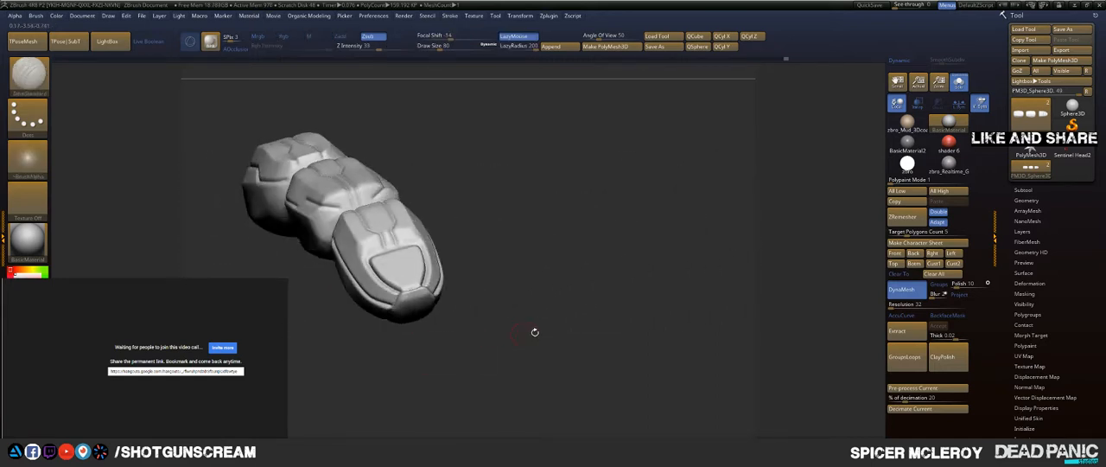
{"action": "mouse_move", "coordinate": [567, 271]}
{"action": "left_mouse_down"}
{"action": "mouse_move", "coordinate": [572, 291]}
{"action": "mouse_move", "coordinate": [537, 238]}
{"action": "mouse_move", "coordinate": [610, 257]}
{"action": "mouse_move", "coordinate": [597, 200]}
{"action": "mouse_move", "coordinate": [589, 223]}
{"action": "left_mouse_up"}
{"action": "mouse_move", "coordinate": [635, 176]}
{"action": "left_mouse_down", "text": "alt"}
{"action": "mouse_move", "coordinate": [657, 239]}
{"action": "mouse_move", "coordinate": [647, 202]}
{"action": "mouse_move", "coordinate": [629, 197]}
{"action": "left_mouse_up", "text": "alt"}
{"action": "key", "text": "f"}
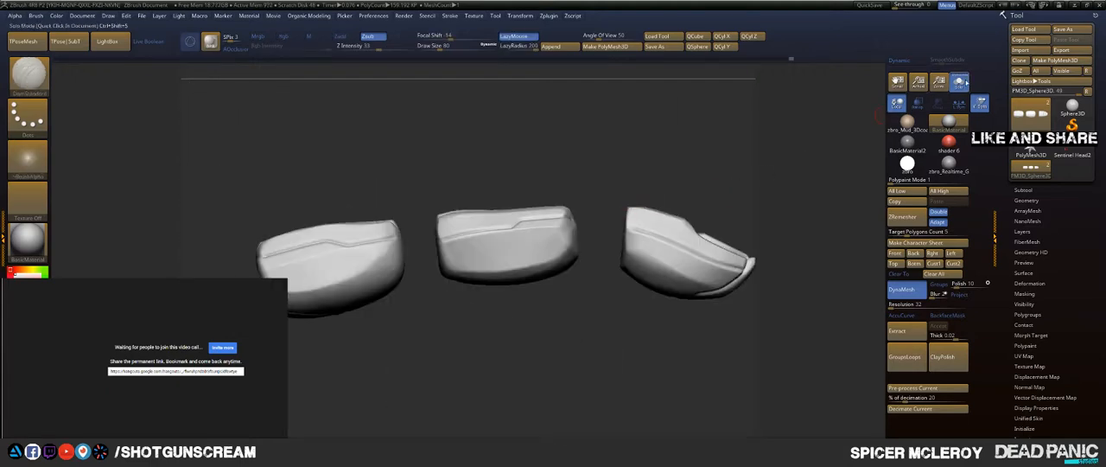
Step: Turn off Solo mode to bring back the joints and frame the whole finger
{"action": "left_click", "coordinate": [960, 83]}
{"action": "key", "text": "f"}
{"action": "mouse_move", "coordinate": [668, 151]}
{"action": "left_mouse_down", "text": "alt"}
{"action": "mouse_move", "coordinate": [624, 138]}
{"action": "mouse_move", "coordinate": [608, 169]}
{"action": "mouse_move", "coordinate": [661, 192]}
{"action": "mouse_move", "coordinate": [645, 169]}
{"action": "mouse_move", "coordinate": [653, 177]}
{"action": "mouse_move", "coordinate": [635, 183]}
{"action": "mouse_move", "coordinate": [645, 189]}
{"action": "mouse_move", "coordinate": [698, 188]}
{"action": "mouse_move", "coordinate": [657, 143]}
{"action": "left_mouse_up", "text": "alt"}
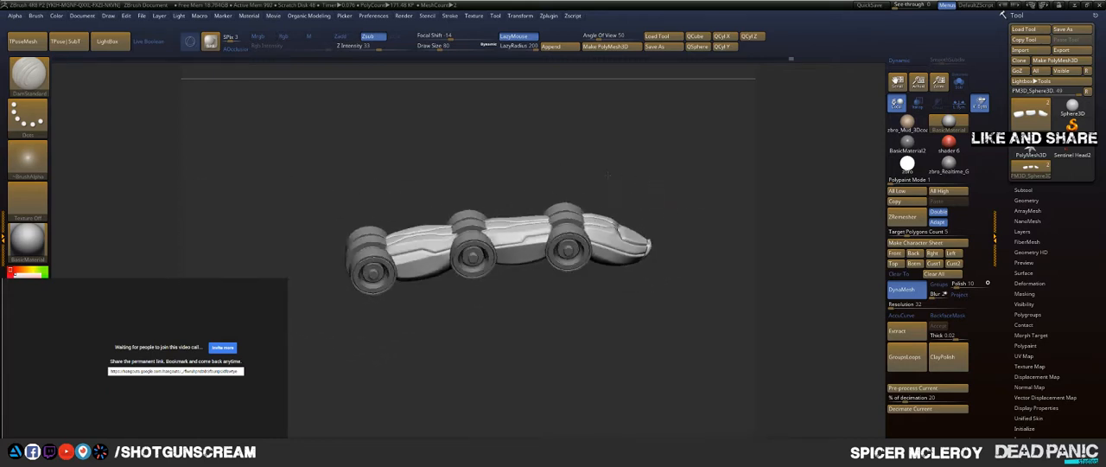
Step: Switch to the Clay brush for detailing the pad on the fingertip's underside
{"action": "left_click_drag", "start_coordinate": [604, 320], "coordinate": [577, 198]}
{"action": "mouse_move", "coordinate": [570, 309]}
{"action": "left_mouse_down"}
{"action": "mouse_move", "coordinate": [657, 355]}
{"action": "mouse_move", "coordinate": [612, 349]}
{"action": "mouse_move", "coordinate": [596, 368]}
{"action": "mouse_move", "coordinate": [606, 341]}
{"action": "mouse_move", "coordinate": [559, 334]}
{"action": "mouse_move", "coordinate": [596, 342]}
{"action": "left_mouse_up"}
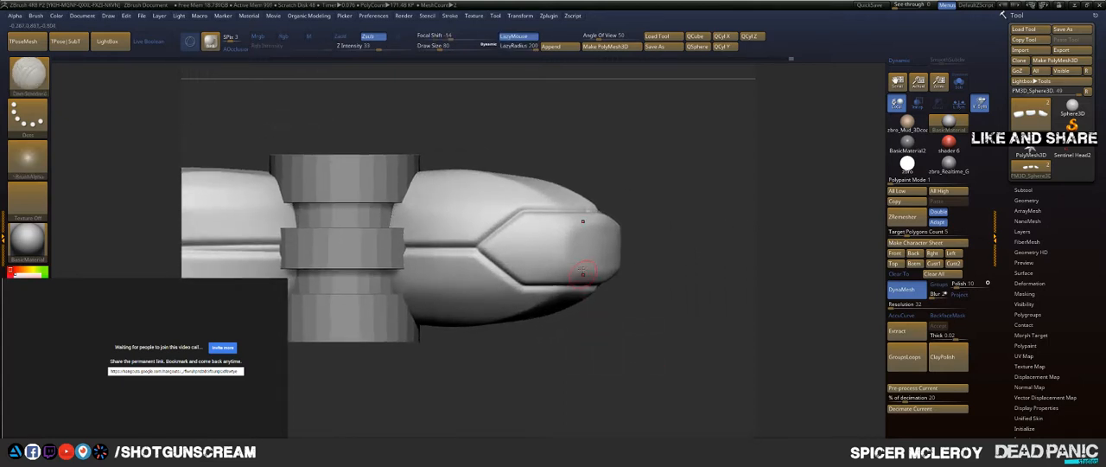
{"action": "key", "text": "b"}
{"action": "key", "text": "c"}
{"action": "key", "text": "b"}
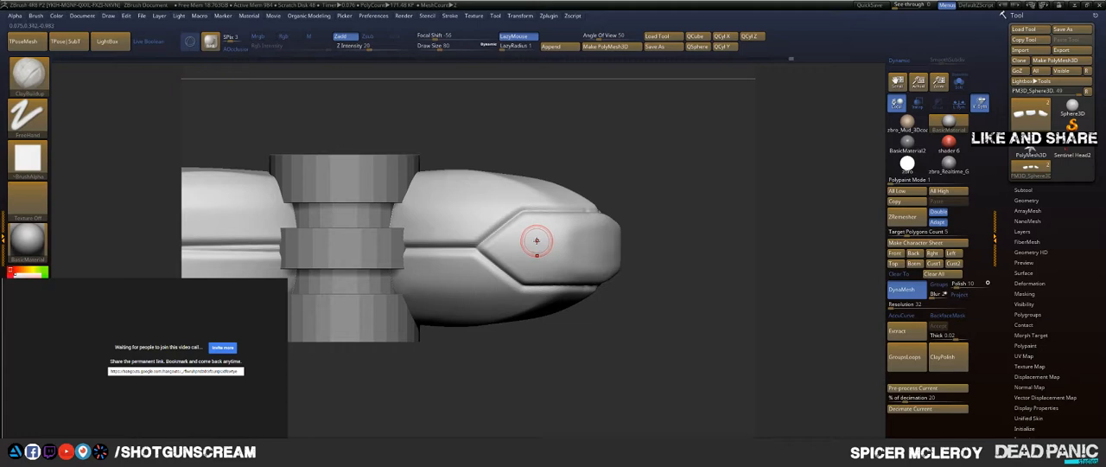
{"action": "key", "text": "b"}
{"action": "key", "text": "c"}
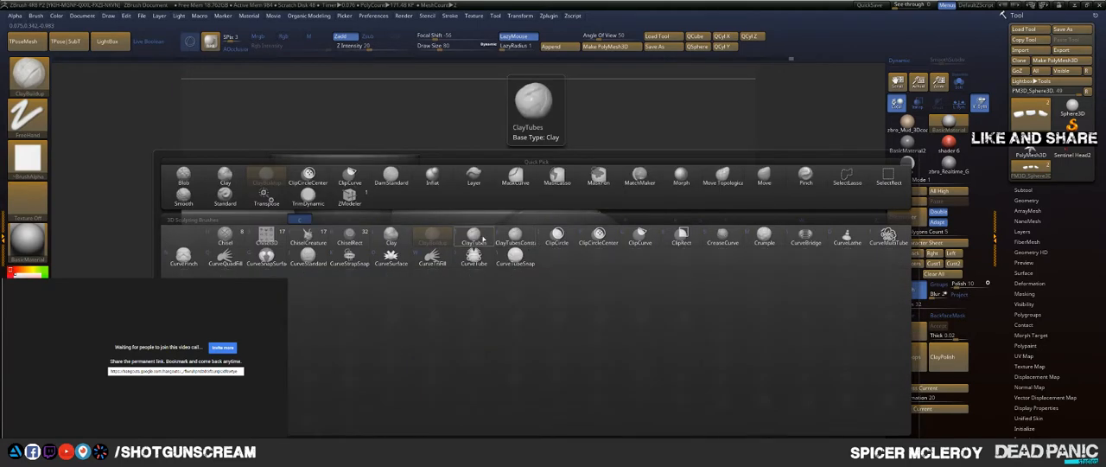
{"action": "left_click", "coordinate": [392, 235]}
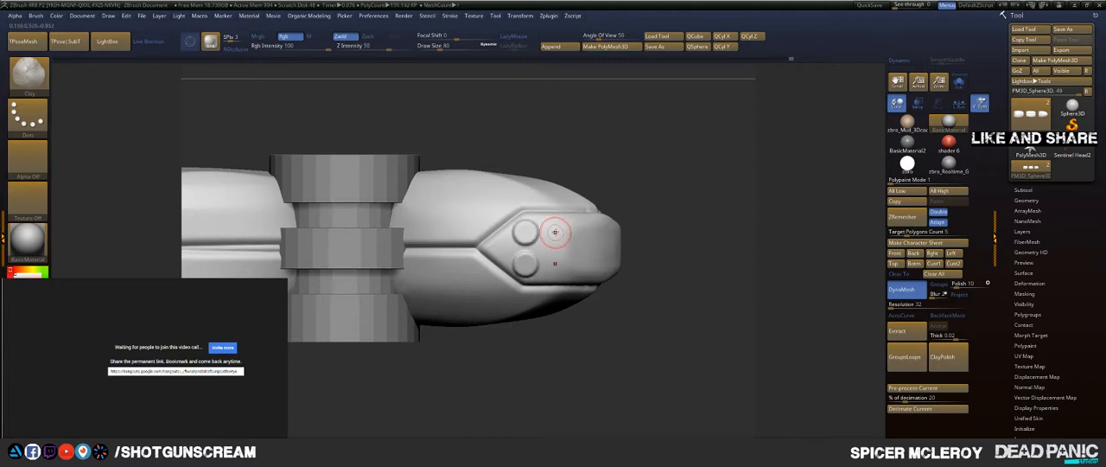
Step: Add mirrored round Clay bumps across the fingertip's underside pad in two rows of four, undoing the misplaced dabs
{"action": "left_click_drag", "start_coordinate": [556, 230], "coordinate": [561, 232]}
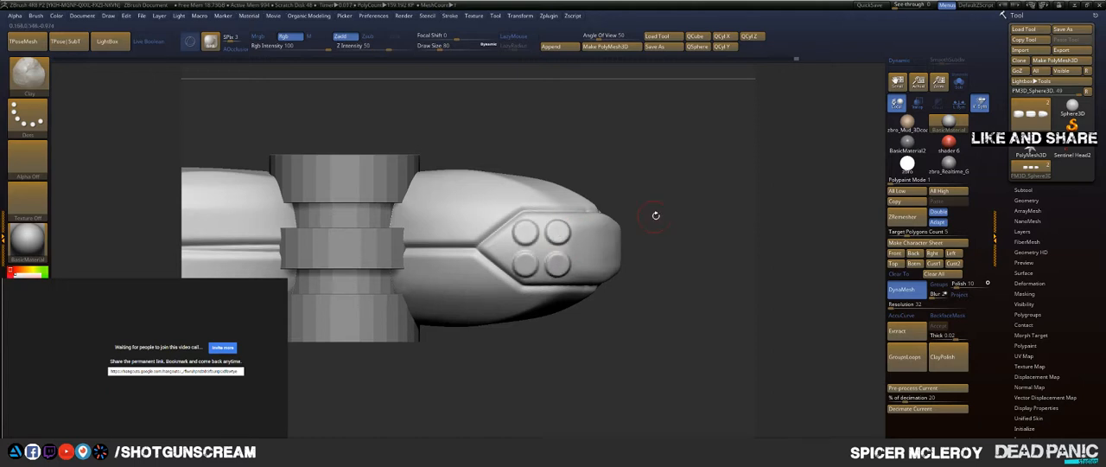
{"action": "left_click_drag", "start_coordinate": [682, 215], "coordinate": [591, 232]}
{"action": "key", "text": "ctrl+z"}
{"action": "key", "text": "ctrl+z"}
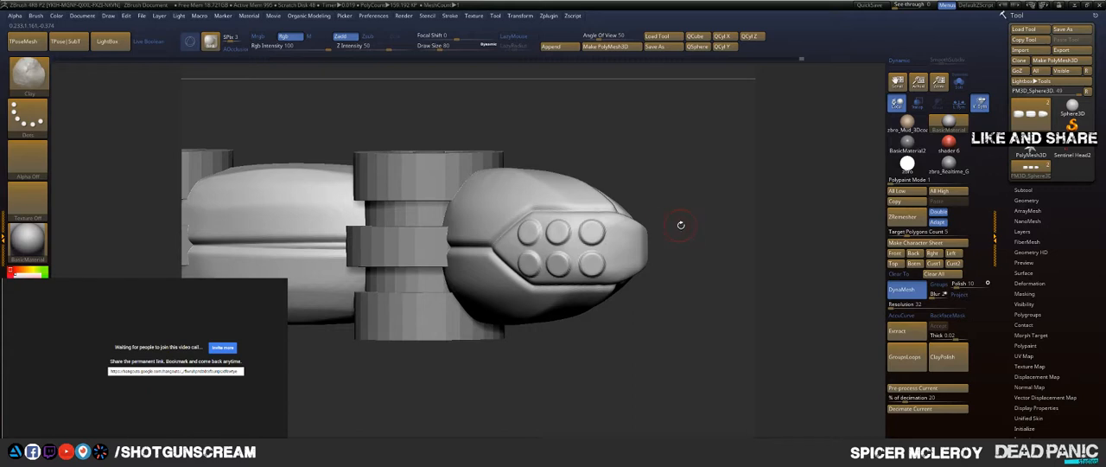
{"action": "left_click_drag", "start_coordinate": [681, 224], "coordinate": [670, 224]}
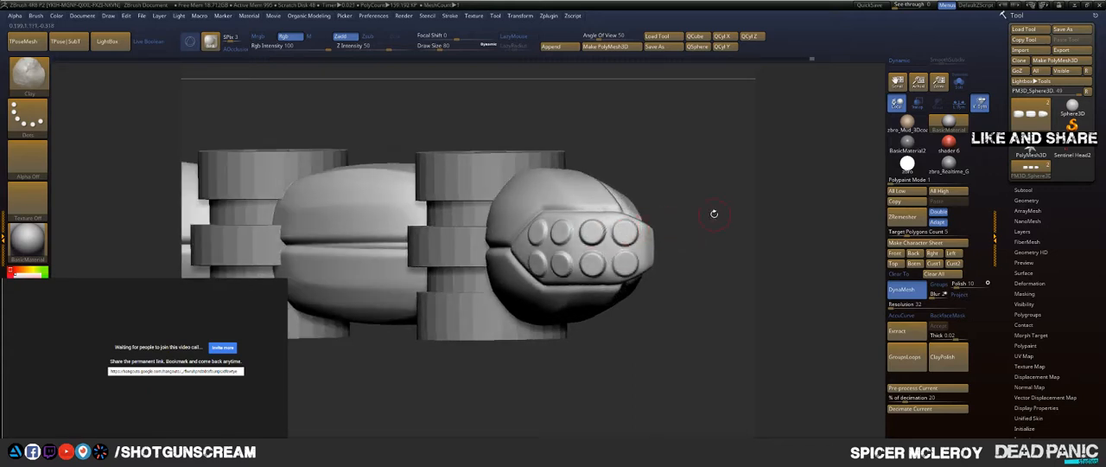
Step: Switch to DamStandard and carve mirrored lengthwise panel lines along the undersides of the middle and base segments
{"action": "left_click_drag", "start_coordinate": [714, 214], "coordinate": [692, 136]}
{"action": "key", "text": "b"}
{"action": "left_click", "coordinate": [625, 220]}
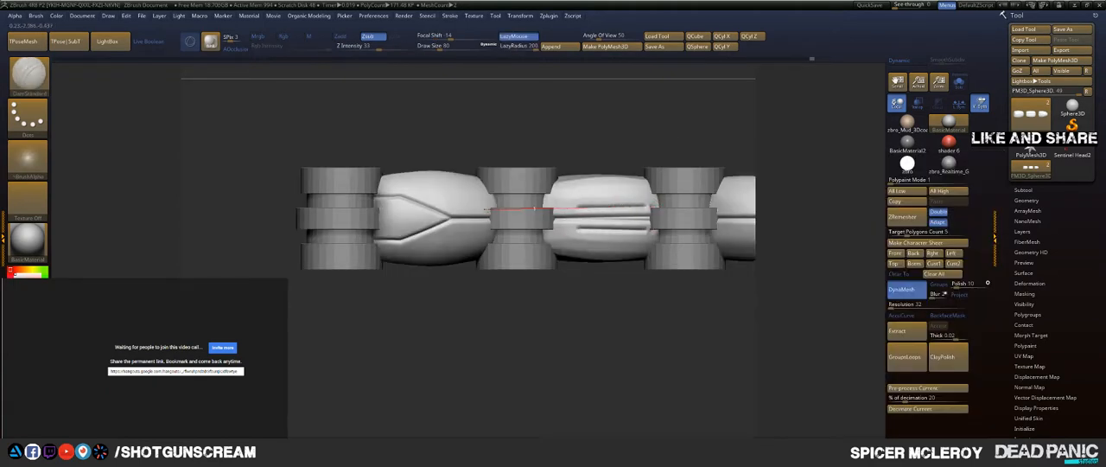
{"action": "left_click_drag", "start_coordinate": [486, 210], "coordinate": [425, 213]}
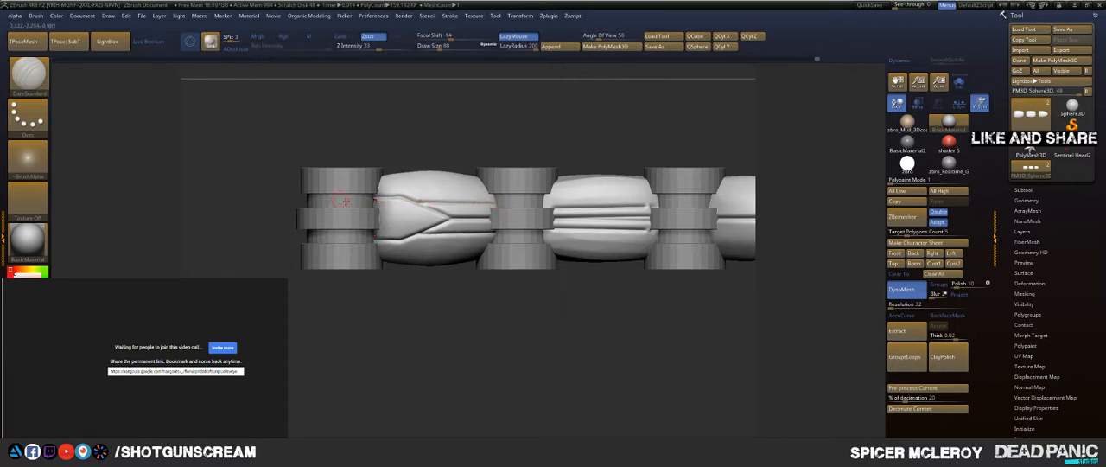
{"action": "left_click_drag", "start_coordinate": [436, 323], "coordinate": [303, 317], "text": "alt"}
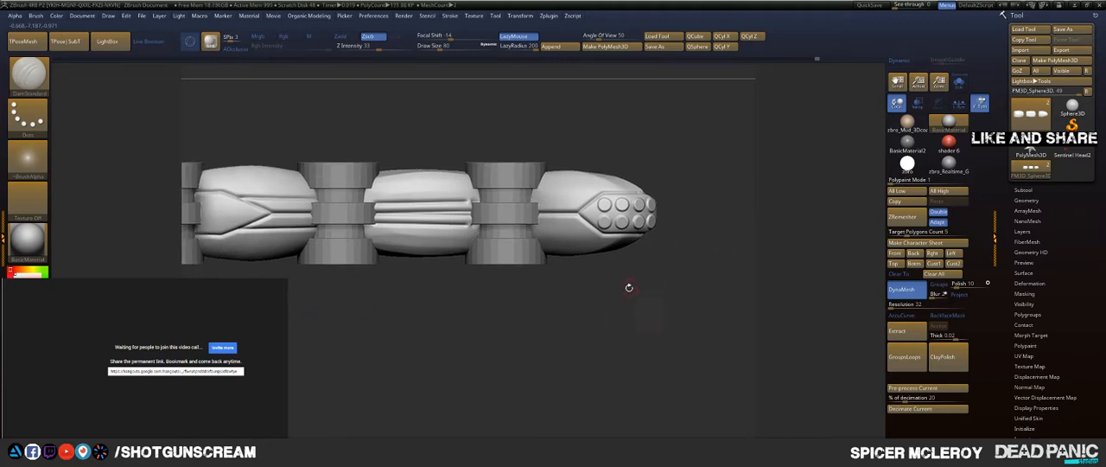
{"action": "left_click_drag", "start_coordinate": [629, 287], "coordinate": [607, 313], "text": "alt"}
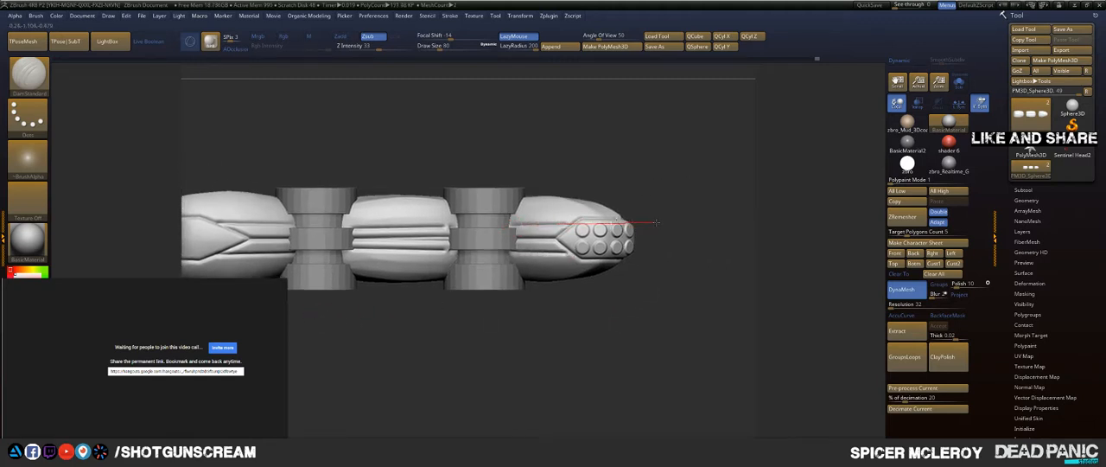
{"action": "left_click_drag", "start_coordinate": [683, 171], "coordinate": [666, 279]}
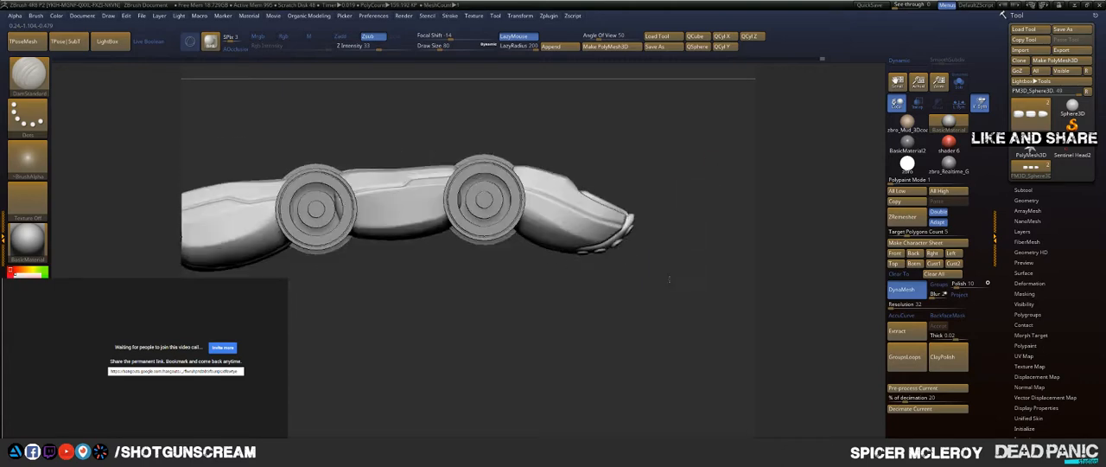
Step: Isolate the fingertip segment in Solo mode and pick the ClipCurve brush
{"action": "left_click_drag", "start_coordinate": [603, 288], "coordinate": [476, 333], "text": "alt"}
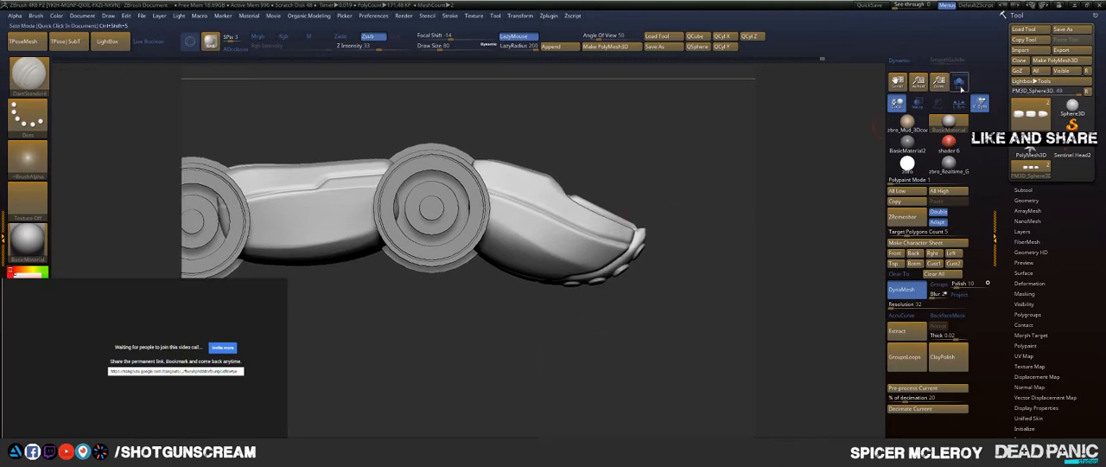
{"action": "left_click", "coordinate": [959, 83]}
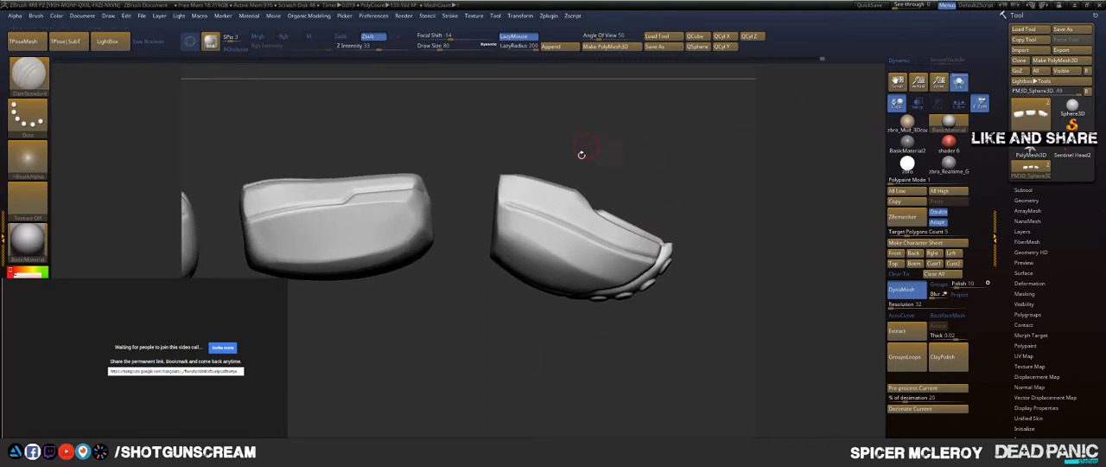
{"action": "left_click", "coordinate": [571, 209], "text": "ctrl+shift"}
{"action": "key", "text": "b"}
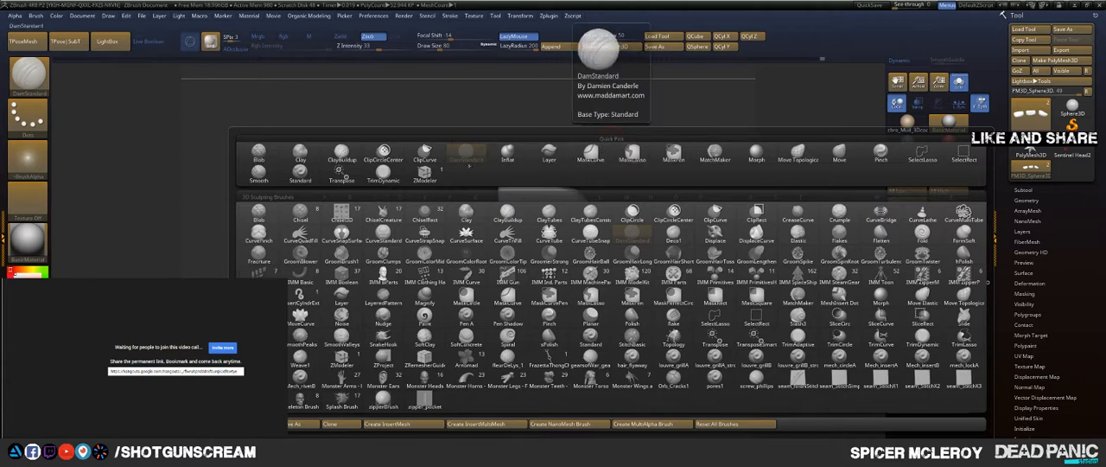
{"action": "left_click", "coordinate": [633, 233]}
{"action": "key", "text": "space"}
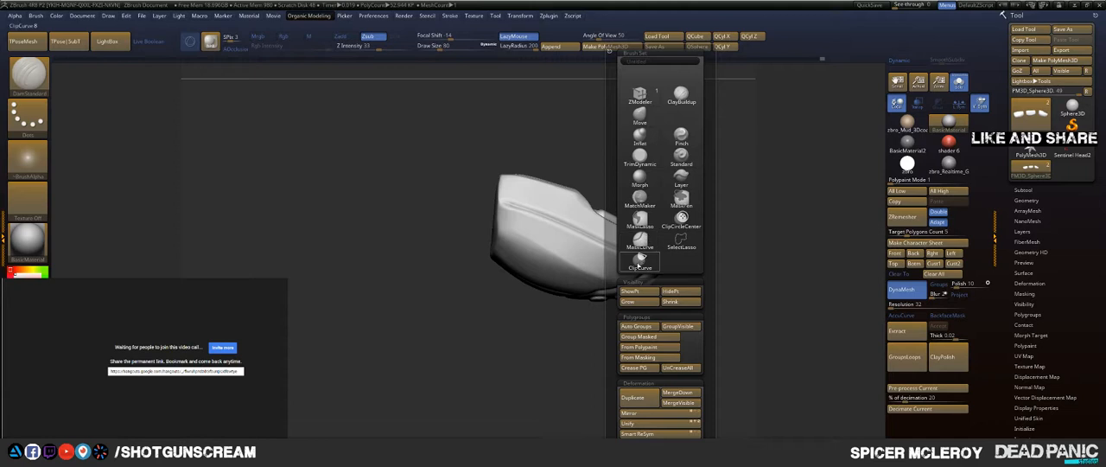
{"action": "left_click", "coordinate": [639, 262]}
{"action": "left_click", "coordinate": [610, 282]}
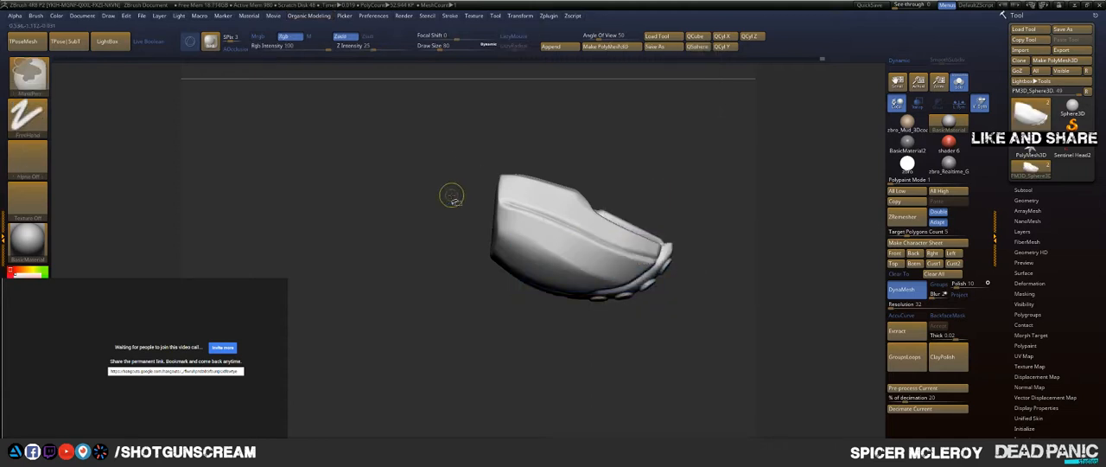
Step: Clip the fingertip segment's rear end flat from the side and bevel its two rear side corners from above
{"action": "left_click_drag", "start_coordinate": [458, 216], "coordinate": [584, 115], "text": "ctrl+shift"}
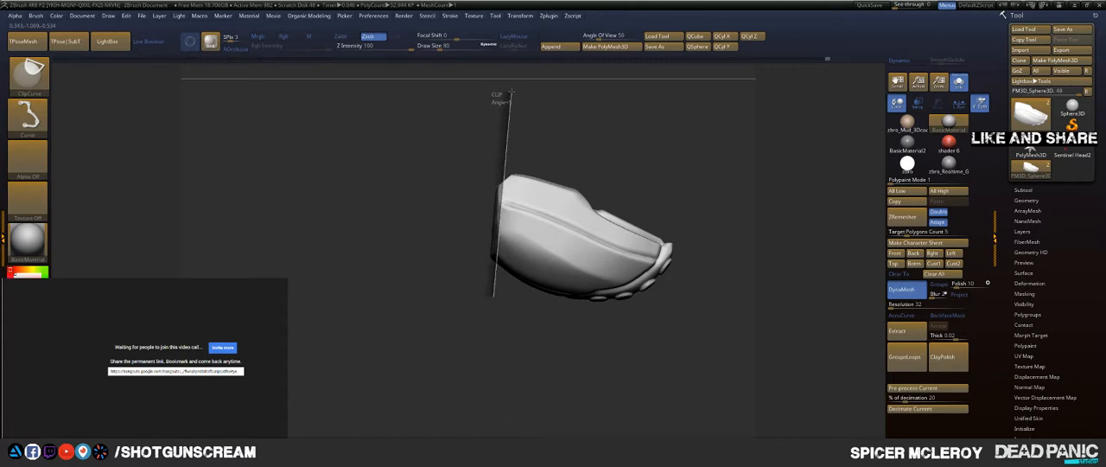
{"action": "left_click_drag", "start_coordinate": [510, 92], "coordinate": [500, 93], "text": "ctrl+shift"}
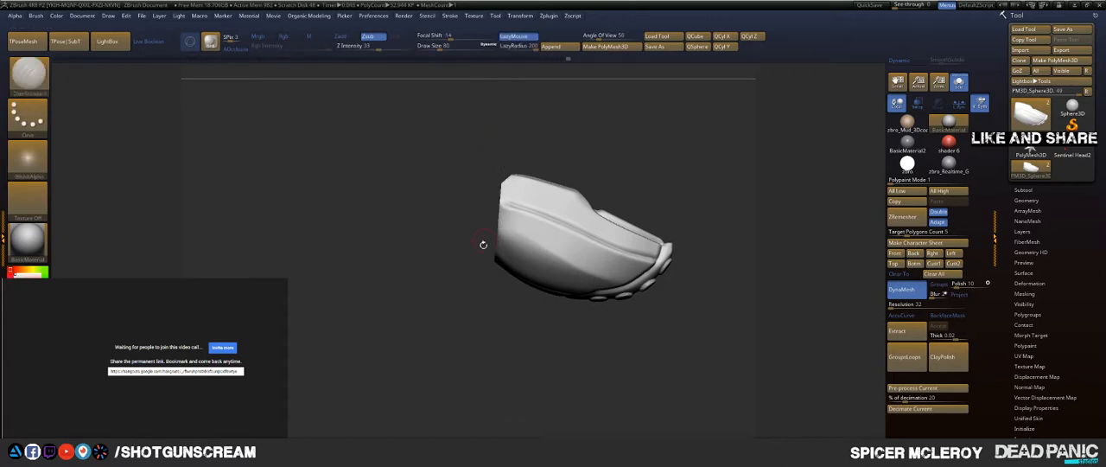
{"action": "left_click_drag", "start_coordinate": [518, 302], "coordinate": [461, 173], "text": "ctrl+shift"}
{"action": "left_click_drag", "start_coordinate": [427, 210], "coordinate": [489, 196]}
{"action": "left_click_drag", "start_coordinate": [609, 163], "coordinate": [616, 277]}
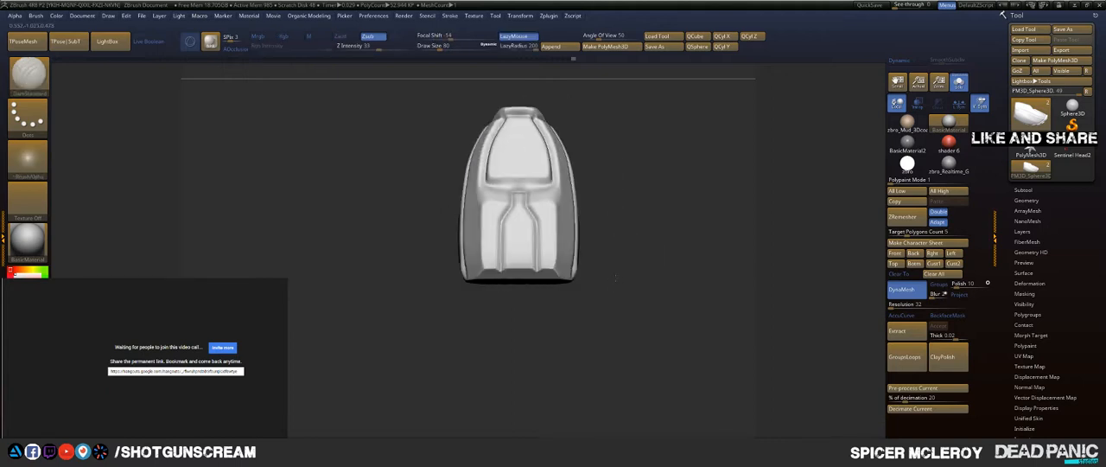
{"action": "key", "text": "ctrl+shift"}
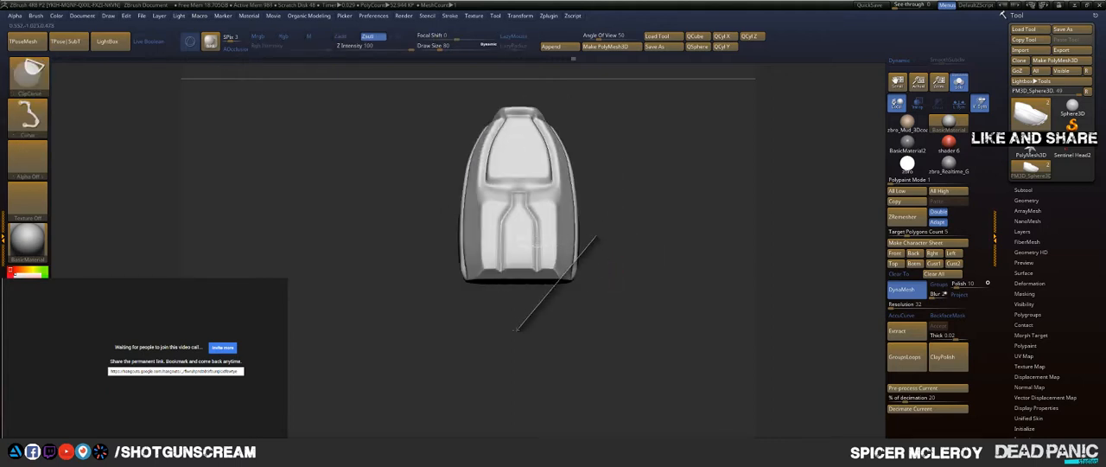
{"action": "left_click_drag", "start_coordinate": [517, 328], "coordinate": [526, 322], "text": "ctrl+shift"}
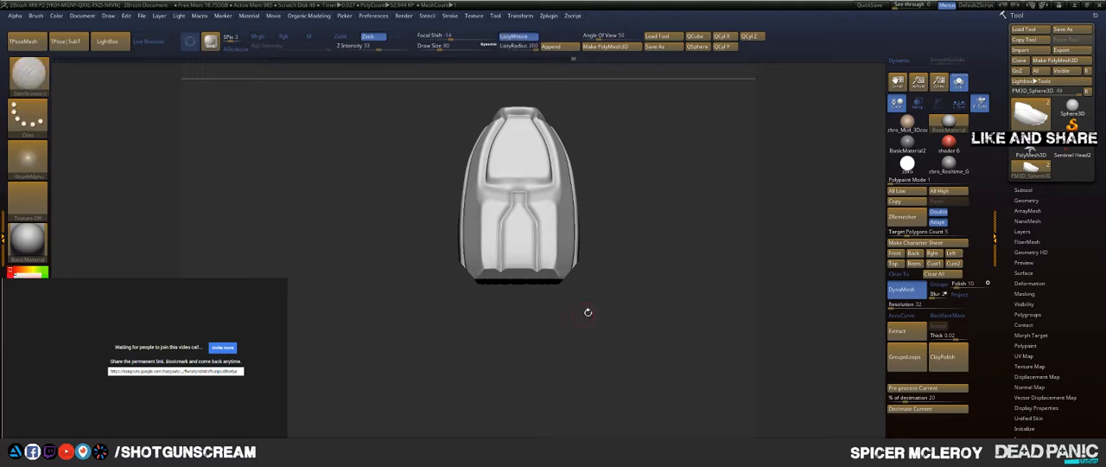
{"action": "mouse_move", "coordinate": [622, 184]}
{"action": "left_mouse_down"}
{"action": "mouse_move", "coordinate": [634, 217]}
{"action": "mouse_move", "coordinate": [640, 189]}
{"action": "mouse_move", "coordinate": [481, 173]}
{"action": "left_mouse_up"}
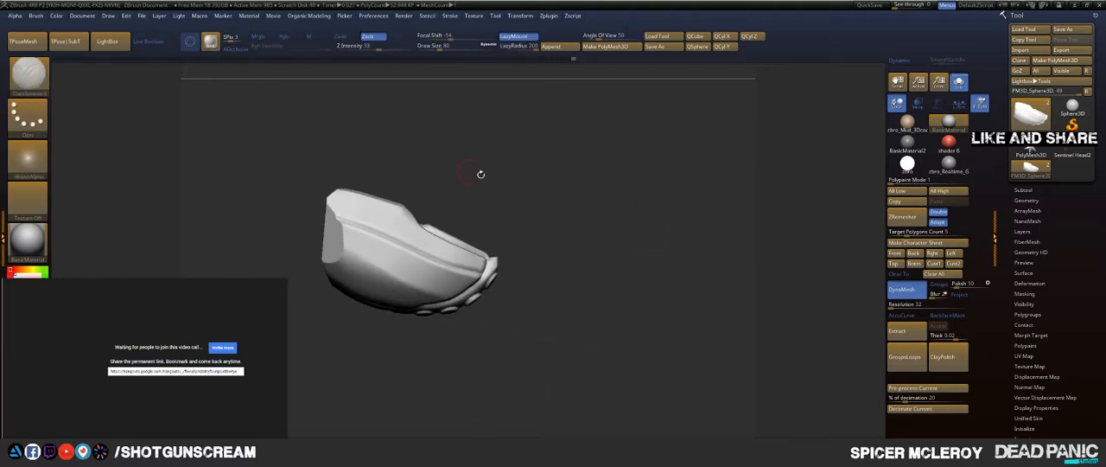
{"action": "mouse_move", "coordinate": [491, 241]}
{"action": "left_mouse_down", "text": "ctrl+shift"}
{"action": "mouse_move", "coordinate": [570, 261]}
{"action": "mouse_move", "coordinate": [585, 274]}
{"action": "mouse_move", "coordinate": [577, 289]}
{"action": "left_mouse_up", "text": "ctrl+shift"}
{"action": "mouse_move", "coordinate": [565, 237]}
{"action": "left_mouse_down"}
{"action": "mouse_move", "coordinate": [555, 228]}
{"action": "mouse_move", "coordinate": [587, 252]}
{"action": "mouse_move", "coordinate": [593, 237]}
{"action": "mouse_move", "coordinate": [594, 213]}
{"action": "mouse_move", "coordinate": [573, 185]}
{"action": "mouse_move", "coordinate": [582, 168]}
{"action": "mouse_move", "coordinate": [550, 190]}
{"action": "mouse_move", "coordinate": [526, 167]}
{"action": "mouse_move", "coordinate": [554, 271]}
{"action": "mouse_move", "coordinate": [570, 220]}
{"action": "mouse_move", "coordinate": [518, 207]}
{"action": "mouse_move", "coordinate": [547, 205]}
{"action": "left_mouse_up"}
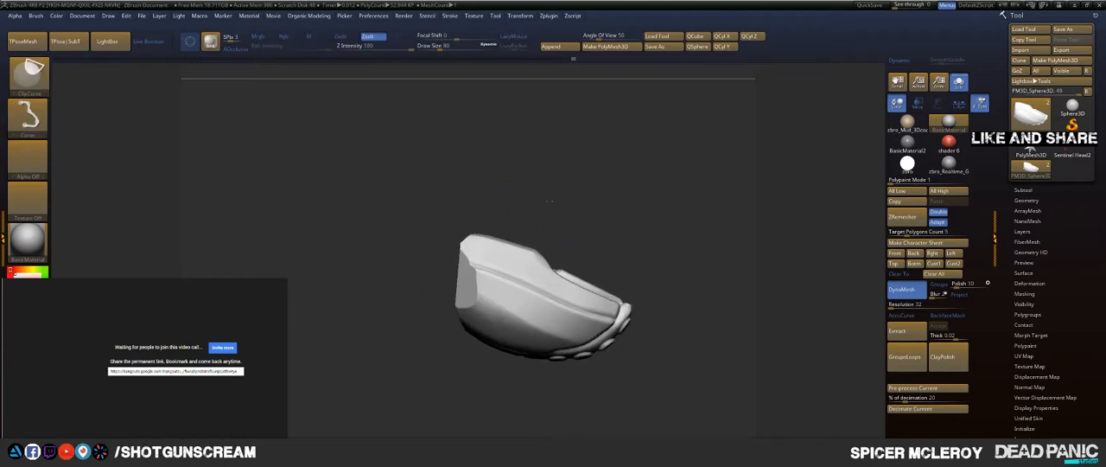
Step: Isolate the middle segment and clip both of its ends flat, with beveled side corners
{"action": "left_click", "coordinate": [547, 199], "text": "ctrl+shift"}
{"action": "left_click_drag", "start_coordinate": [487, 185], "coordinate": [555, 298], "text": "alt"}
{"action": "left_click", "coordinate": [499, 254], "text": "ctrl+shift"}
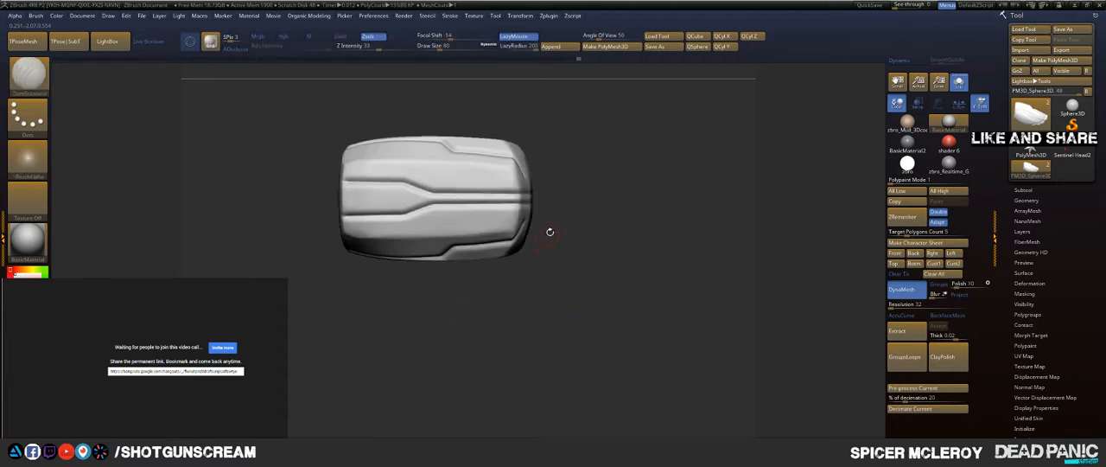
{"action": "key", "text": "ctrl+shift"}
{"action": "left_click_drag", "start_coordinate": [458, 298], "coordinate": [415, 329], "text": "ctrl+shift"}
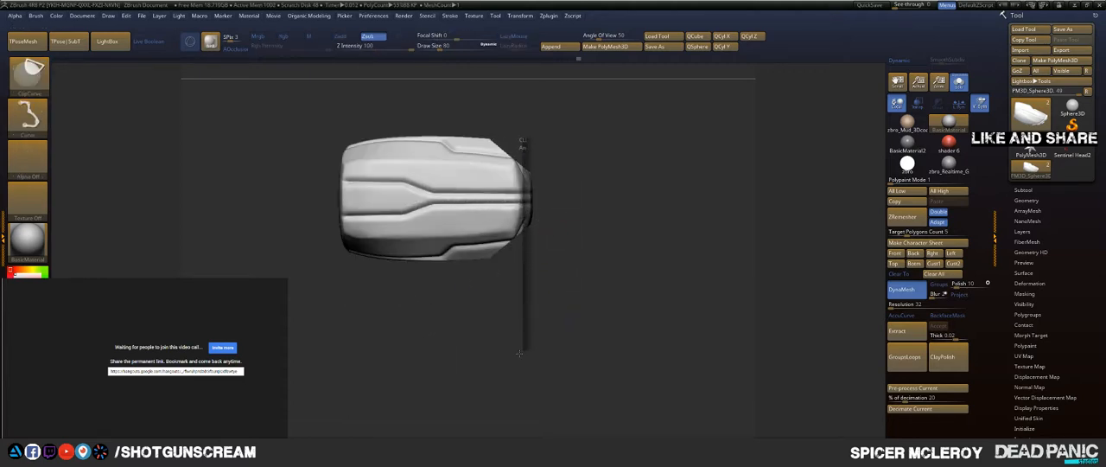
{"action": "left_click_drag", "start_coordinate": [519, 353], "coordinate": [519, 353], "text": "ctrl+shift"}
{"action": "left_click_drag", "start_coordinate": [419, 344], "coordinate": [496, 384], "text": "alt"}
{"action": "mouse_move", "coordinate": [461, 316]}
{"action": "left_mouse_down", "text": "ctrl+shift"}
{"action": "mouse_move", "coordinate": [400, 272]}
{"action": "mouse_move", "coordinate": [373, 231]}
{"action": "left_mouse_up", "text": "ctrl+shift"}
{"action": "left_click_drag", "start_coordinate": [423, 309], "coordinate": [424, 145], "text": "ctrl+shift"}
{"action": "left_click_drag", "start_coordinate": [374, 315], "coordinate": [379, 227], "text": "shift"}
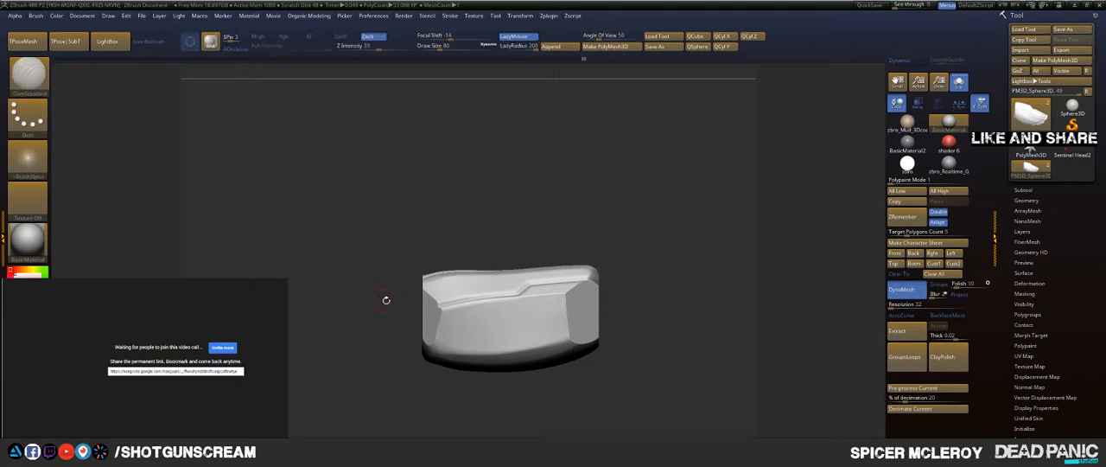
Step: Clip angled facets into the middle segment's lower corners and cut a shallow dip along its top edge
{"action": "mouse_move", "coordinate": [385, 299]}
{"action": "left_mouse_down", "text": "alt"}
{"action": "mouse_move", "coordinate": [388, 228]}
{"action": "mouse_move", "coordinate": [386, 237]}
{"action": "left_mouse_up", "text": "alt"}
{"action": "key", "text": "ctrl+shift"}
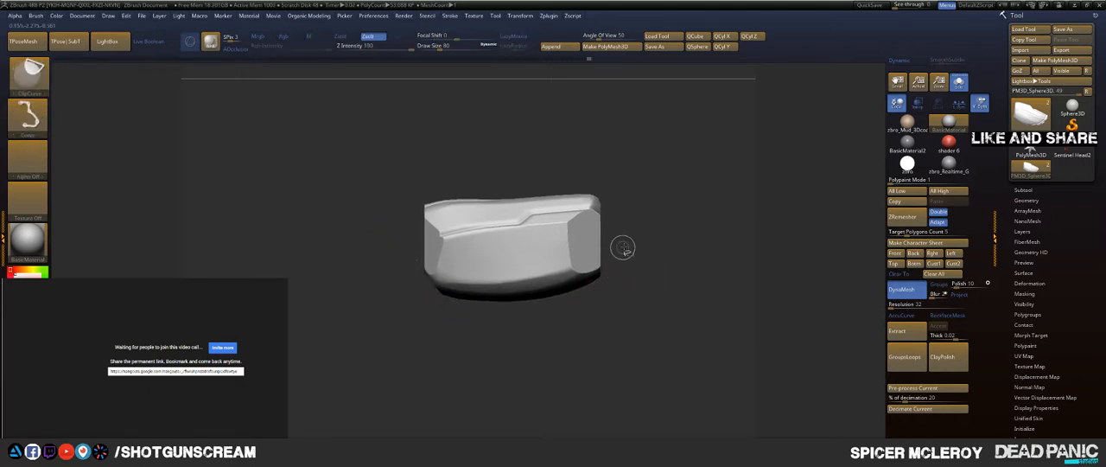
{"action": "mouse_move", "coordinate": [550, 306]}
{"action": "left_mouse_down", "text": "ctrl+shift"}
{"action": "mouse_move", "coordinate": [570, 309]}
{"action": "mouse_move", "coordinate": [538, 320]}
{"action": "mouse_move", "coordinate": [351, 286]}
{"action": "mouse_move", "coordinate": [363, 283]}
{"action": "mouse_move", "coordinate": [354, 275]}
{"action": "left_mouse_up", "text": "ctrl+shift"}
{"action": "key", "text": "ctrl+shift"}
{"action": "left_click_drag", "start_coordinate": [372, 246], "coordinate": [514, 202], "text": "ctrl+shift"}
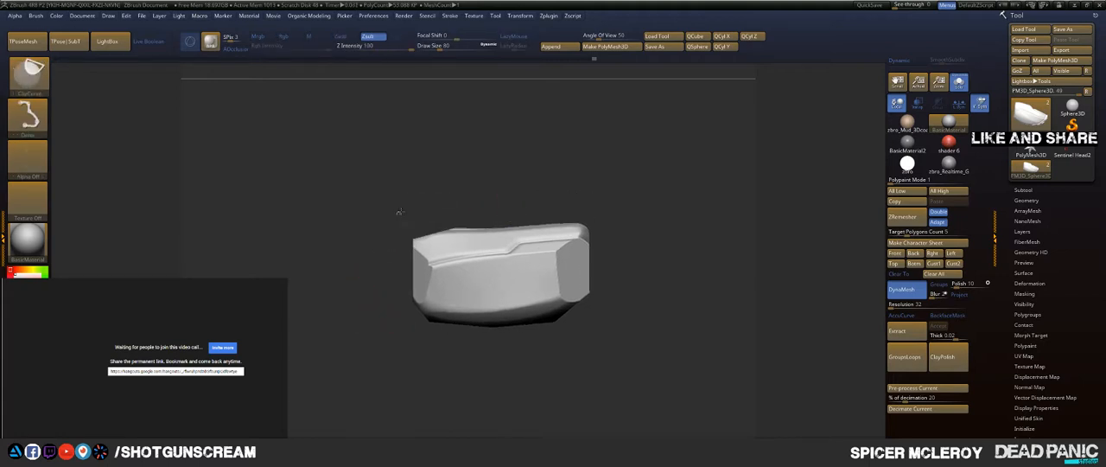
{"action": "left_click_drag", "start_coordinate": [495, 230], "coordinate": [495, 235], "text": "ctrl+shift"}
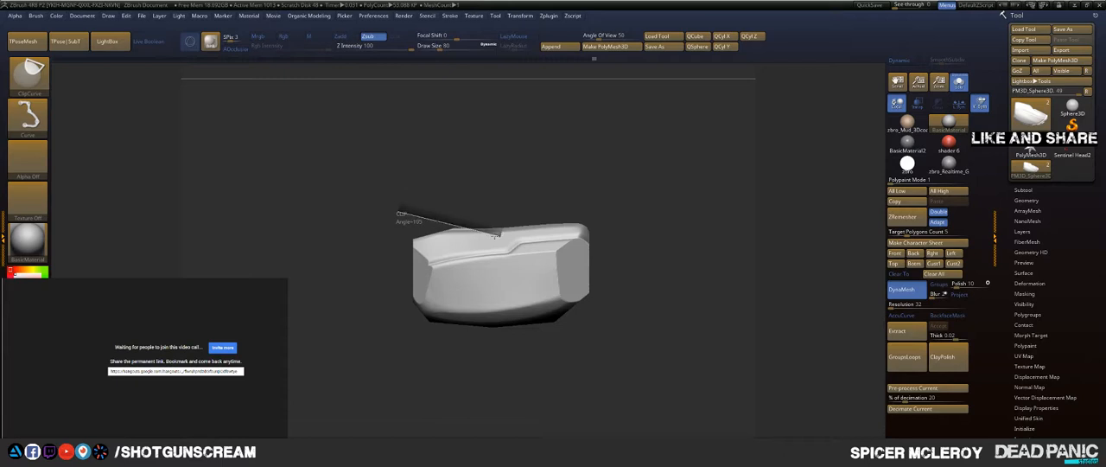
{"action": "left_click_drag", "start_coordinate": [614, 227], "coordinate": [616, 226], "text": "ctrl+shift"}
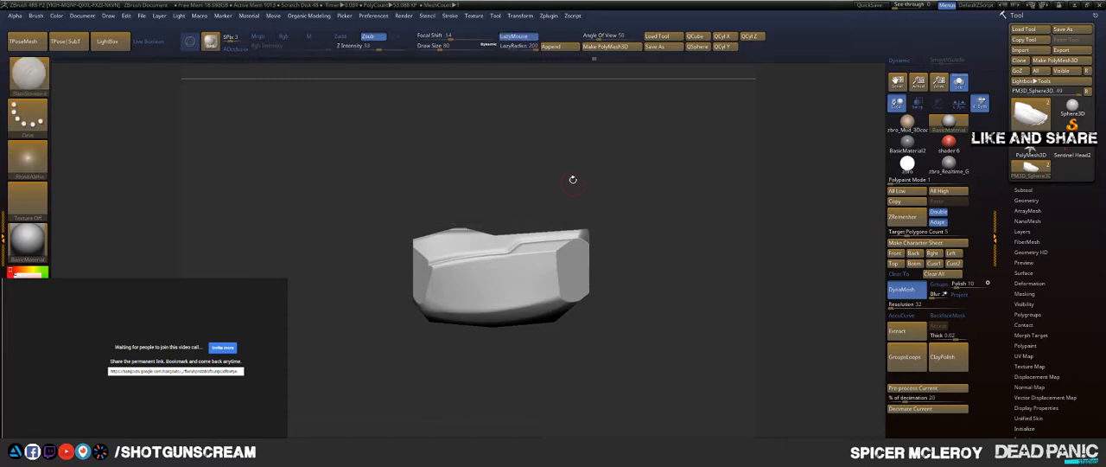
{"action": "mouse_move", "coordinate": [573, 179]}
{"action": "left_mouse_down"}
{"action": "mouse_move", "coordinate": [585, 228]}
{"action": "mouse_move", "coordinate": [591, 195]}
{"action": "left_mouse_up"}
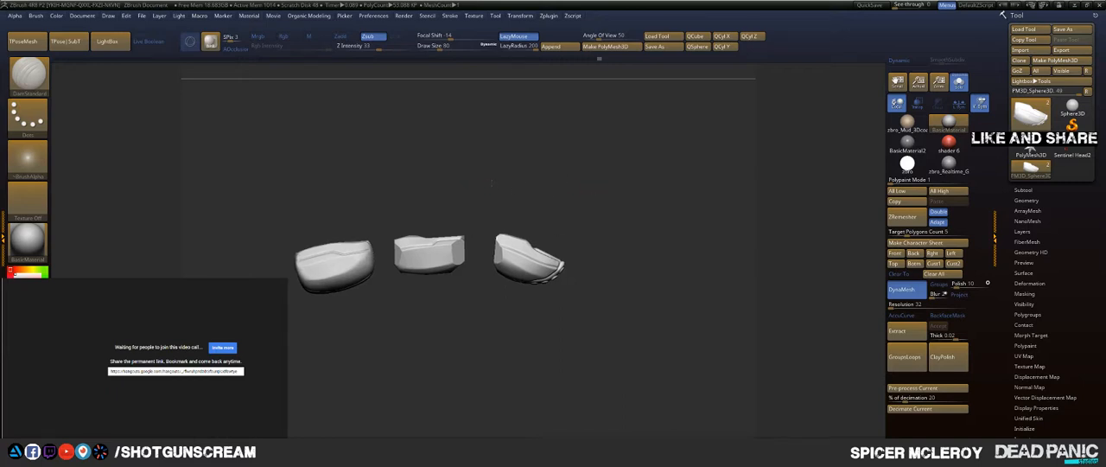
{"action": "left_click_drag", "start_coordinate": [492, 184], "coordinate": [580, 223], "text": "alt"}
Step: Undo all the clipping cuts on the middle and fingertip segments and bring back all three segments
{"action": "left_click_drag", "start_coordinate": [220, 168], "coordinate": [559, 125], "text": "alt"}
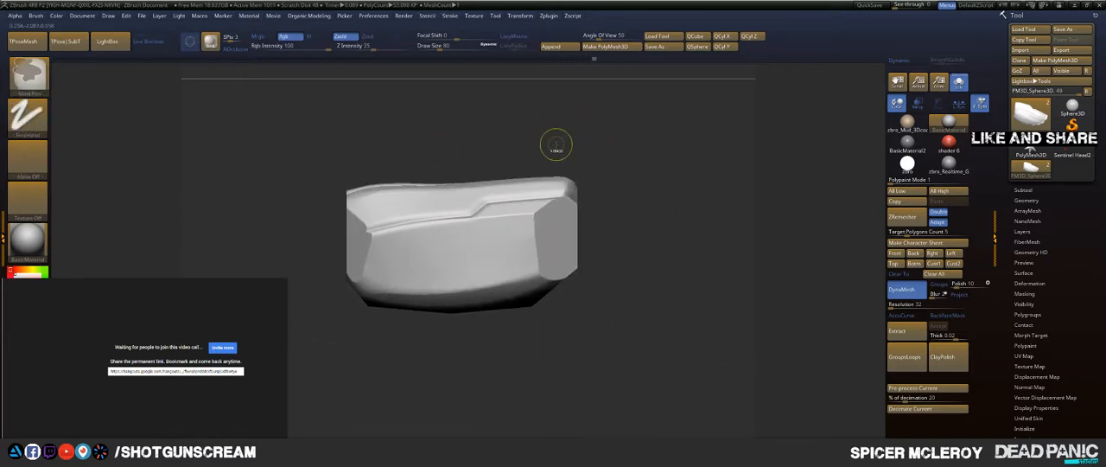
{"action": "key", "text": "ctrl+z"}
{"action": "key", "text": "ctrl+z"}
{"action": "key", "text": "ctrl+z"}
{"action": "key", "text": "ctrl+z"}
{"action": "key", "text": "ctrl+z"}
{"action": "key", "text": "ctrl+z"}
{"action": "key", "text": "ctrl+z"}
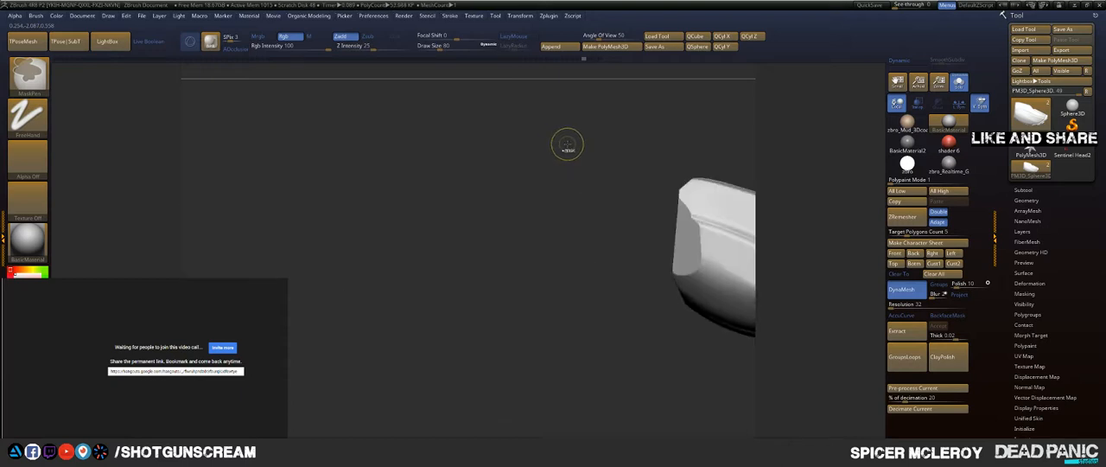
{"action": "key", "text": "ctrl+z"}
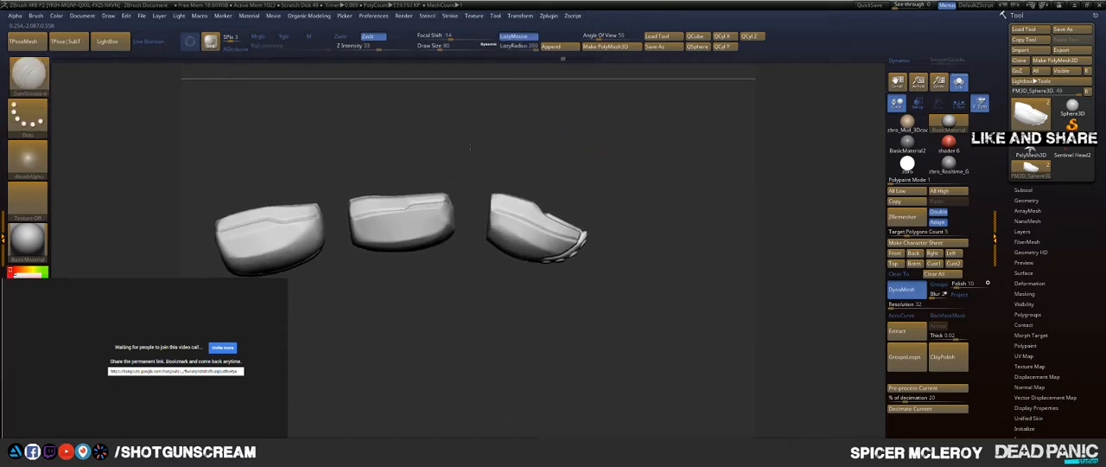
Step: Mask the base and middle segments so only the fingertip segment stays editable
{"action": "mouse_move", "coordinate": [470, 147]}
{"action": "left_mouse_down", "text": "alt"}
{"action": "mouse_move", "coordinate": [517, 151]}
{"action": "mouse_move", "coordinate": [484, 148]}
{"action": "left_mouse_up", "text": "alt"}
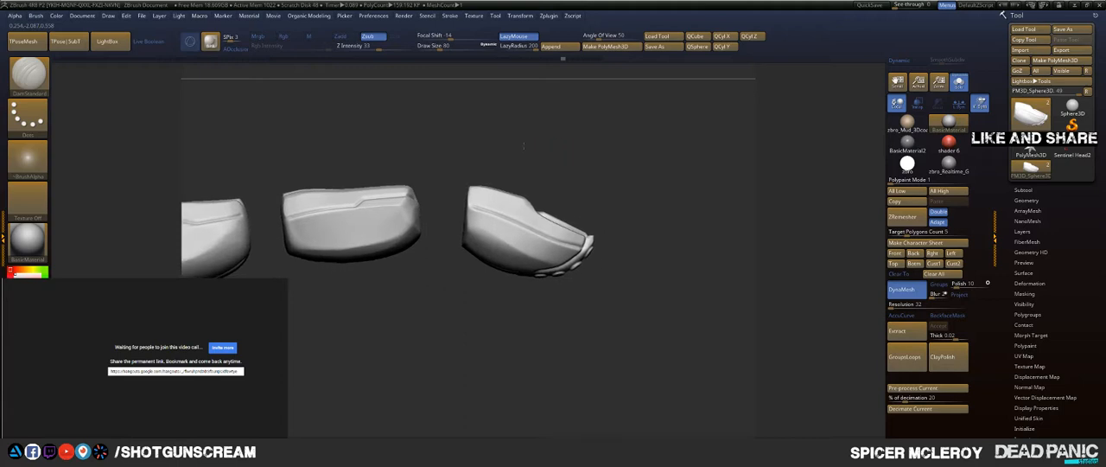
{"action": "left_click", "coordinate": [505, 208], "text": "ctrl+shift"}
{"action": "mouse_move", "coordinate": [580, 145]}
{"action": "left_mouse_down"}
{"action": "mouse_move", "coordinate": [572, 197]}
{"action": "mouse_move", "coordinate": [580, 168]}
{"action": "left_mouse_up"}
{"action": "left_click", "coordinate": [595, 164], "text": "ctrl+shift"}
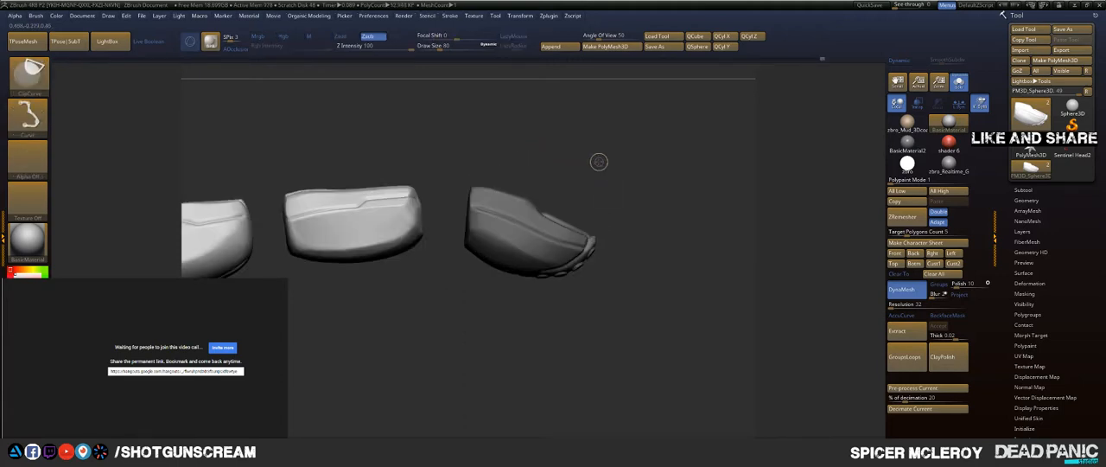
Step: Clip the fingertip segment's upper rear corner diagonally with ClipCurve
{"action": "key", "text": "ctrl+shift"}
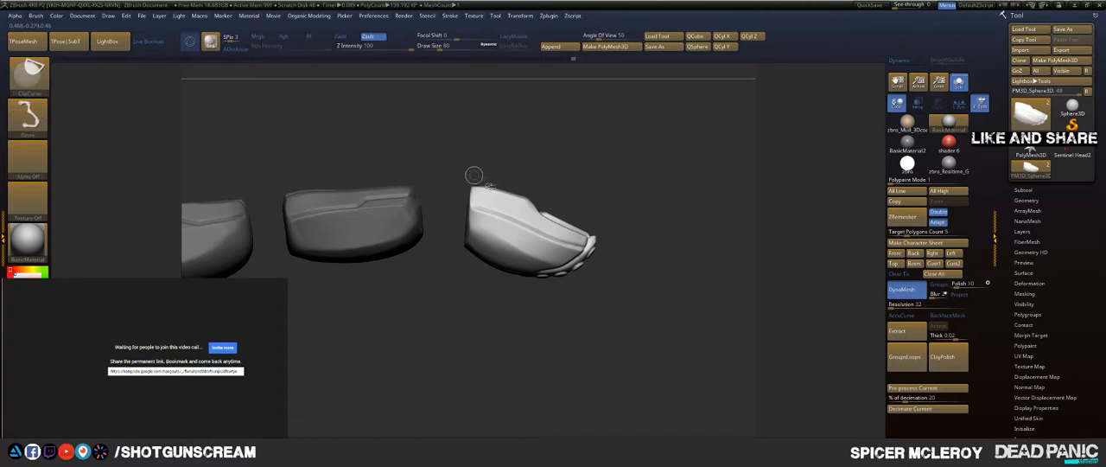
{"action": "left_click_drag", "start_coordinate": [452, 175], "coordinate": [566, 203], "text": "ctrl+shift"}
{"action": "left_click_drag", "start_coordinate": [454, 212], "coordinate": [514, 153], "text": "ctrl+shift"}
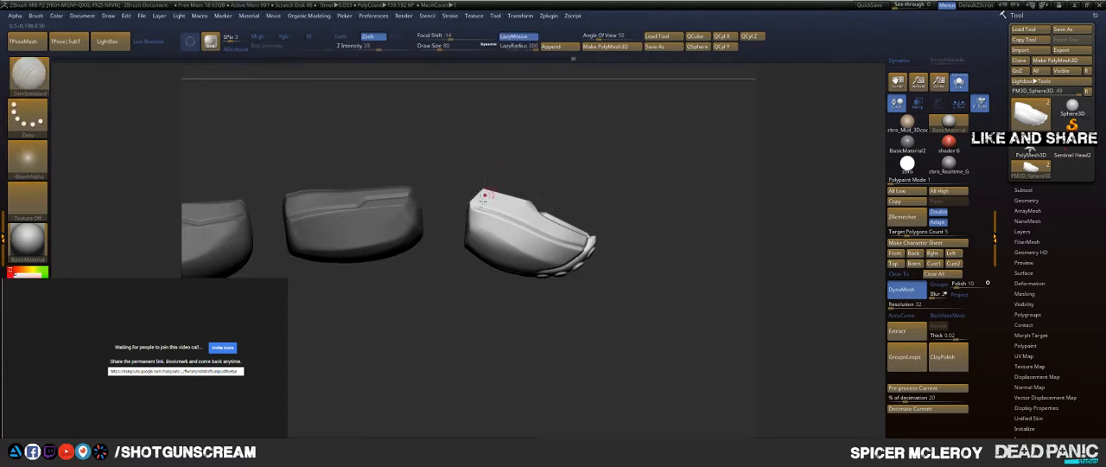
Step: Clip the fingertip segment's rear end straight and its lower rear underside diagonally with ClipCurve
{"action": "left_click_drag", "start_coordinate": [467, 273], "coordinate": [467, 232], "text": "ctrl+shift"}
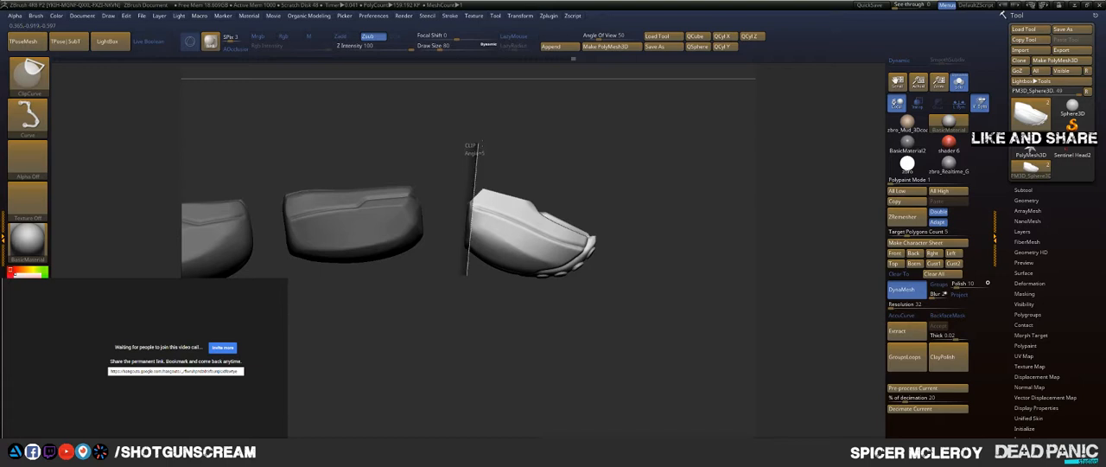
{"action": "left_click_drag", "start_coordinate": [475, 143], "coordinate": [480, 146], "text": "ctrl+shift"}
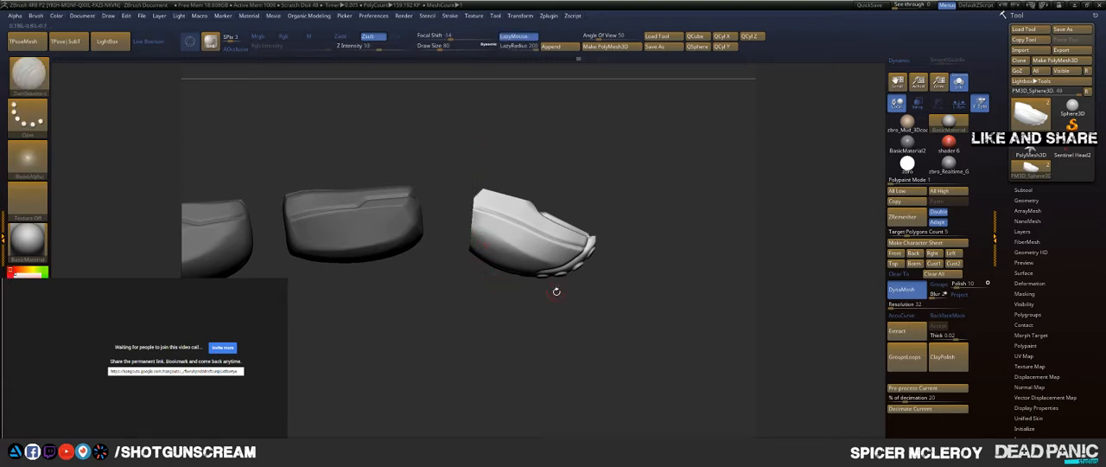
{"action": "key", "text": "ctrl+shift"}
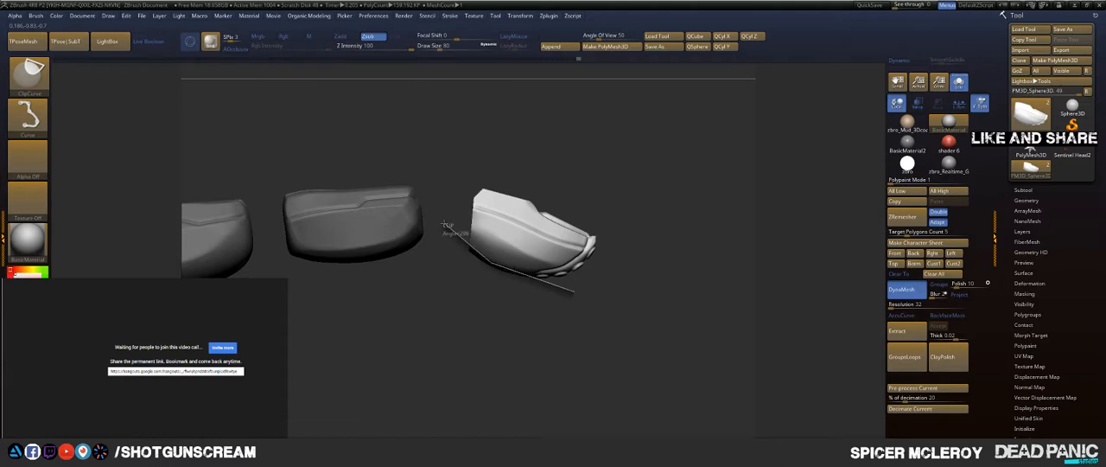
{"action": "left_click_drag", "start_coordinate": [444, 224], "coordinate": [445, 226], "text": "ctrl+shift"}
{"action": "mouse_move", "coordinate": [456, 272]}
{"action": "left_mouse_down", "text": "alt"}
{"action": "mouse_move", "coordinate": [510, 298]}
{"action": "mouse_move", "coordinate": [619, 316]}
{"action": "left_mouse_up", "text": "alt"}
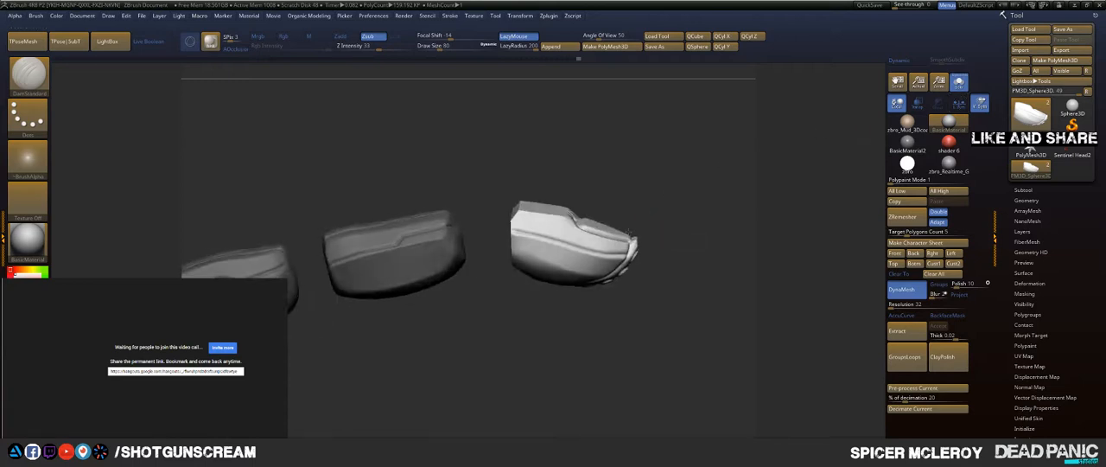
Step: Isolate the middle segment and mask the base and fingertip segments so only the middle one stays editable
{"action": "mouse_move", "coordinate": [389, 298]}
{"action": "left_mouse_down"}
{"action": "mouse_move", "coordinate": [504, 308]}
{"action": "mouse_move", "coordinate": [539, 355]}
{"action": "left_mouse_up"}
{"action": "left_click", "coordinate": [508, 235], "text": "ctrl+shift"}
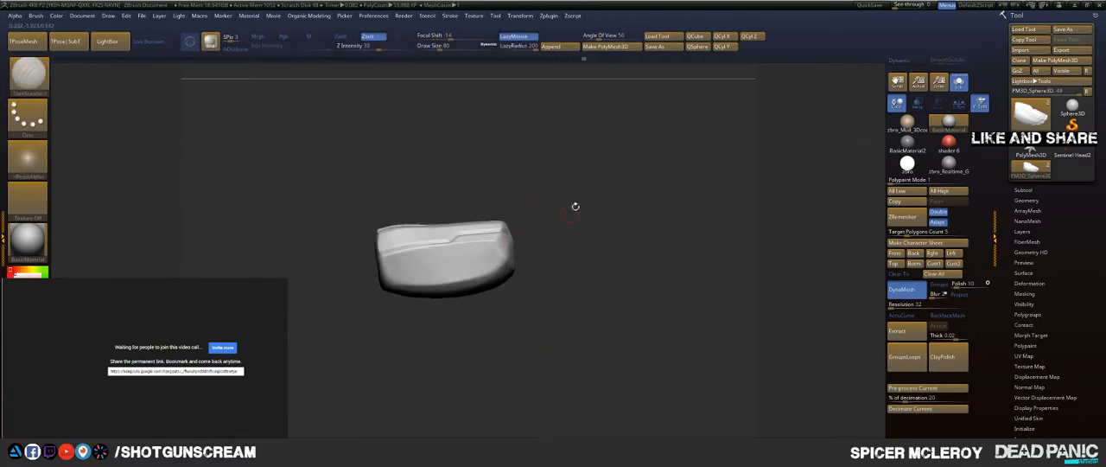
{"action": "left_click", "coordinate": [560, 206], "text": "ctrl+shift"}
{"action": "mouse_move", "coordinate": [570, 190]}
{"action": "left_mouse_down"}
{"action": "mouse_move", "coordinate": [563, 175]}
{"action": "mouse_move", "coordinate": [540, 179]}
{"action": "mouse_move", "coordinate": [552, 178]}
{"action": "left_mouse_up"}
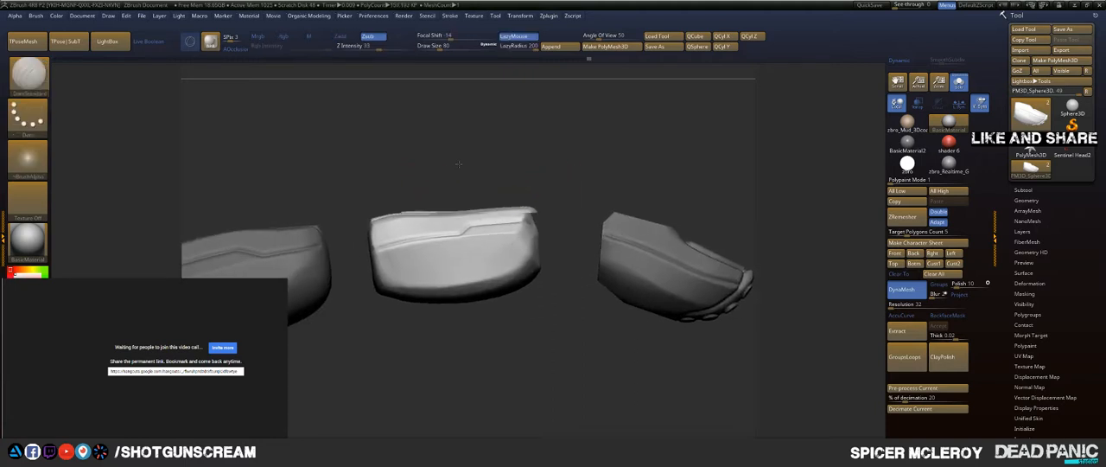
Step: Clip the middle segment's top edge into shallow sloping facets
{"action": "left_click_drag", "start_coordinate": [350, 221], "coordinate": [472, 198], "text": "alt"}
{"action": "key", "text": "ctrl+shift"}
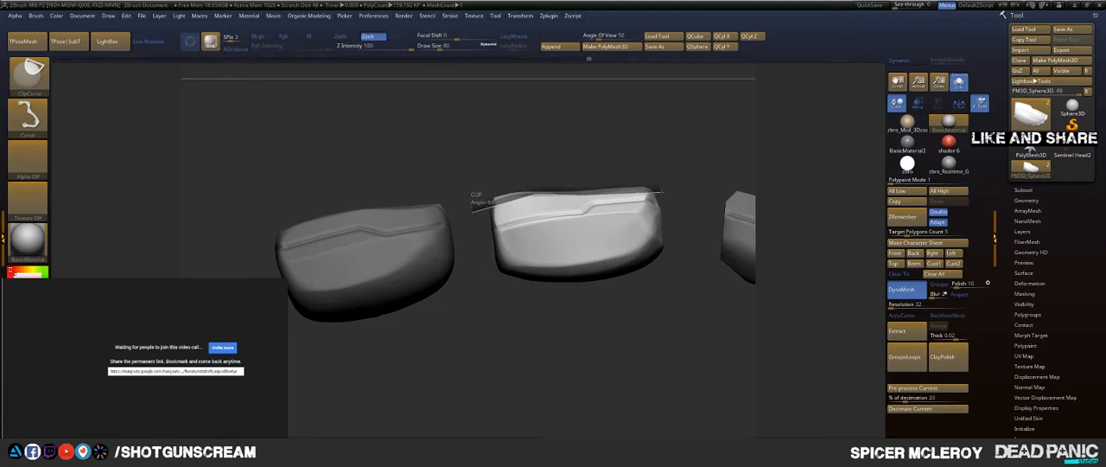
{"action": "left_click_drag", "start_coordinate": [664, 191], "coordinate": [565, 178], "text": "ctrl+shift"}
{"action": "left_click_drag", "start_coordinate": [622, 240], "coordinate": [620, 238], "text": "ctrl+shift"}
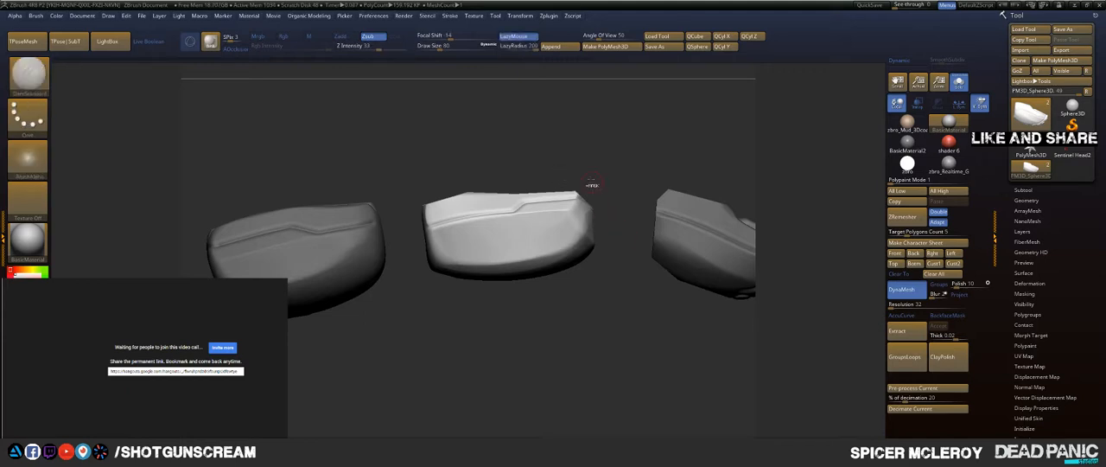
Step: Clip the middle segment's front end and underside into flat, angled facets
{"action": "left_click_drag", "start_coordinate": [580, 173], "coordinate": [597, 251], "text": "ctrl+shift"}
{"action": "left_click_drag", "start_coordinate": [593, 292], "coordinate": [597, 295], "text": "ctrl+shift"}
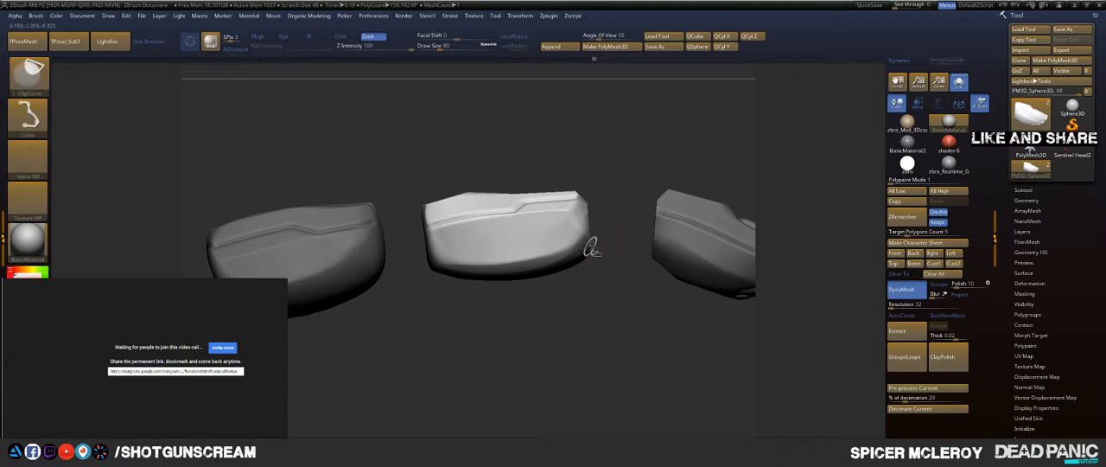
{"action": "left_click_drag", "start_coordinate": [514, 297], "coordinate": [513, 296], "text": "ctrl+shift"}
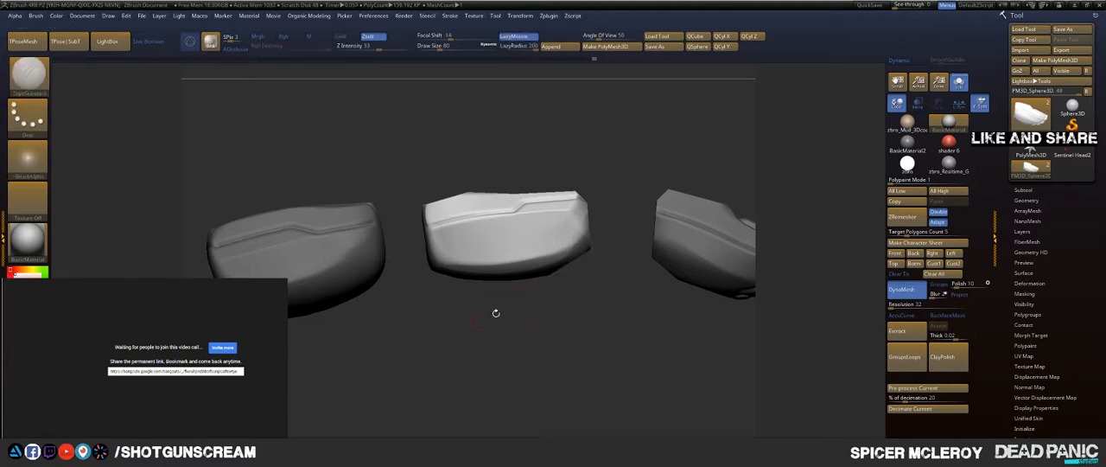
{"action": "left_click_drag", "start_coordinate": [577, 271], "coordinate": [412, 286], "text": "ctrl+shift"}
{"action": "left_click_drag", "start_coordinate": [520, 284], "coordinate": [381, 260], "text": "ctrl+shift"}
{"action": "left_click_drag", "start_coordinate": [452, 314], "coordinate": [477, 333], "text": "alt"}
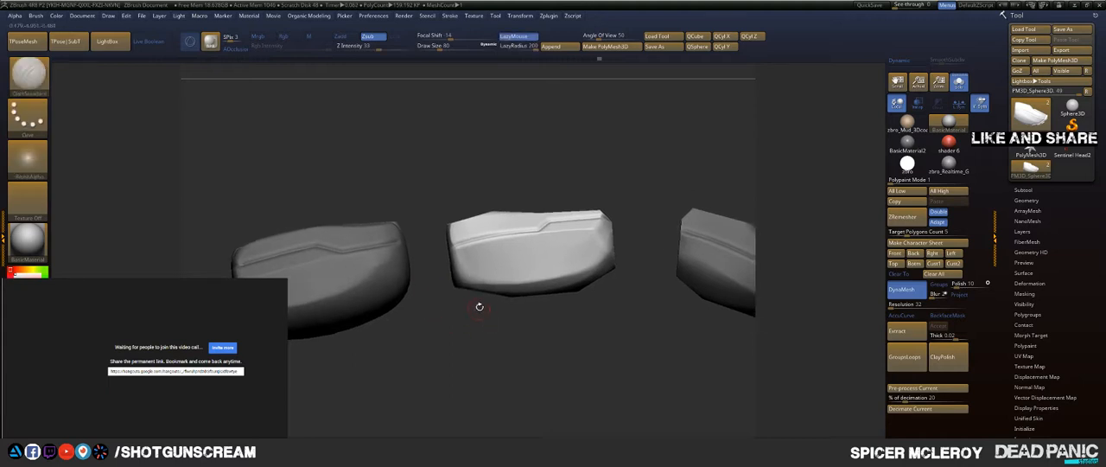
Step: Clip the middle segment's corners diagonally and its sides straight, working from above
{"action": "left_click_drag", "start_coordinate": [488, 299], "coordinate": [467, 286], "text": "ctrl+shift"}
{"action": "left_click_drag", "start_coordinate": [418, 244], "coordinate": [432, 239], "text": "ctrl+shift"}
{"action": "left_click_drag", "start_coordinate": [460, 294], "coordinate": [461, 257], "text": "ctrl+shift"}
{"action": "mouse_move", "coordinate": [447, 187]}
{"action": "left_mouse_down", "text": "ctrl+shift"}
{"action": "mouse_move", "coordinate": [449, 169]}
{"action": "mouse_move", "coordinate": [492, 155]}
{"action": "mouse_move", "coordinate": [478, 267]}
{"action": "mouse_move", "coordinate": [548, 254]}
{"action": "mouse_move", "coordinate": [512, 311]}
{"action": "left_mouse_up", "text": "ctrl+shift"}
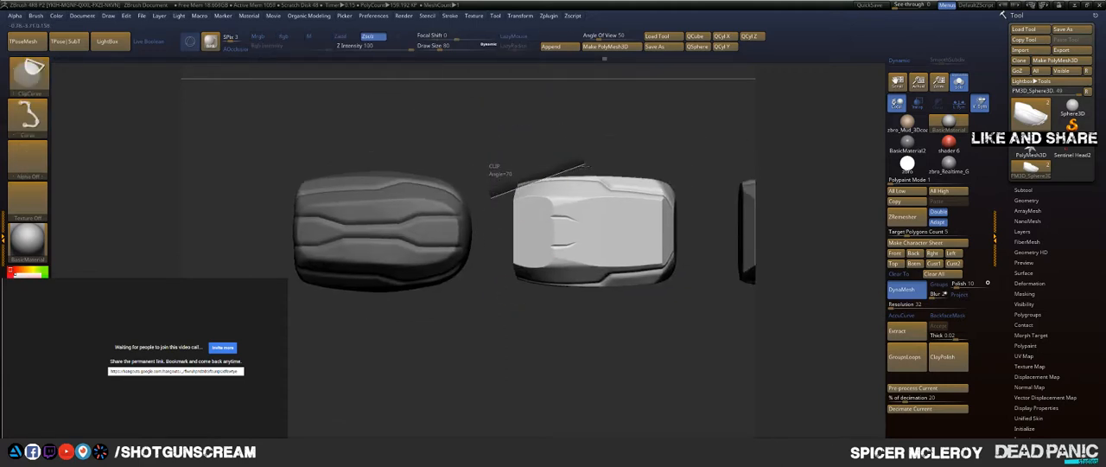
{"action": "left_click_drag", "start_coordinate": [588, 164], "coordinate": [600, 159], "text": "ctrl+shift"}
{"action": "left_click_drag", "start_coordinate": [488, 177], "coordinate": [714, 177], "text": "ctrl+shift"}
{"action": "mouse_move", "coordinate": [622, 161]}
{"action": "left_mouse_down", "text": "ctrl+shift"}
{"action": "mouse_move", "coordinate": [707, 229]}
{"action": "mouse_move", "coordinate": [723, 220]}
{"action": "mouse_move", "coordinate": [701, 173]}
{"action": "mouse_move", "coordinate": [706, 134]}
{"action": "mouse_move", "coordinate": [524, 168]}
{"action": "mouse_move", "coordinate": [536, 279]}
{"action": "mouse_move", "coordinate": [455, 287]}
{"action": "left_mouse_up", "text": "ctrl+shift"}
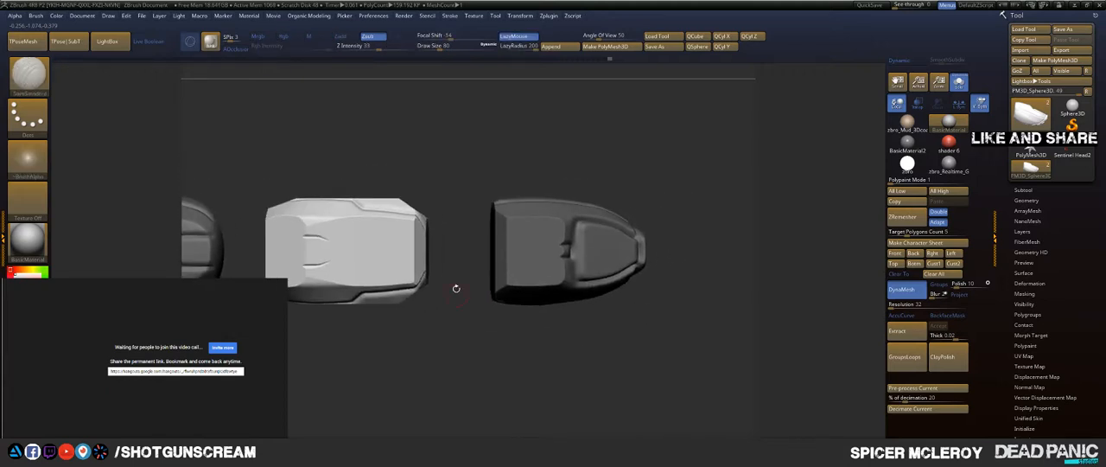
Step: Invert the mask to free the outer segments, and clip the fingertip segment's rear corners and sides from above
{"action": "key", "text": "ctrl+shift"}
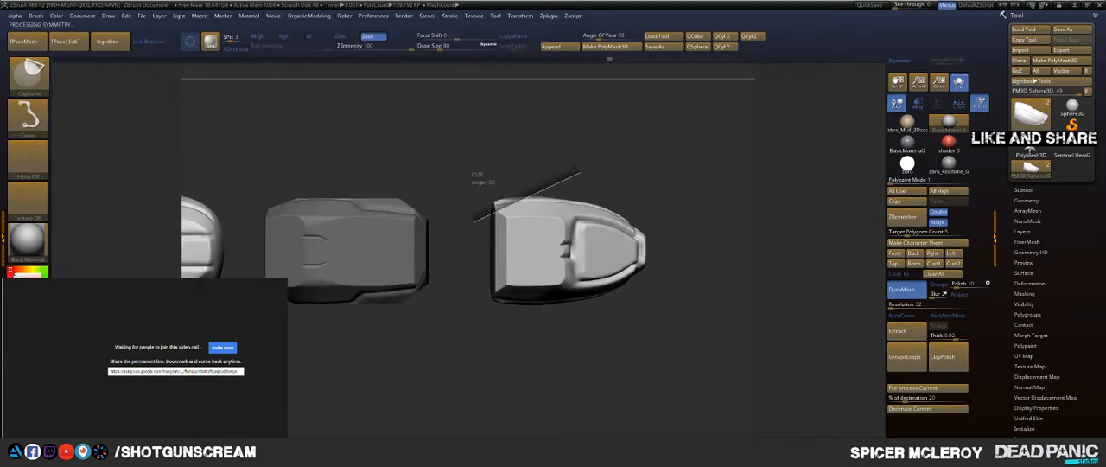
{"action": "left_click_drag", "start_coordinate": [575, 171], "coordinate": [576, 171], "text": "ctrl+shift"}
{"action": "key", "text": "ctrl+shift"}
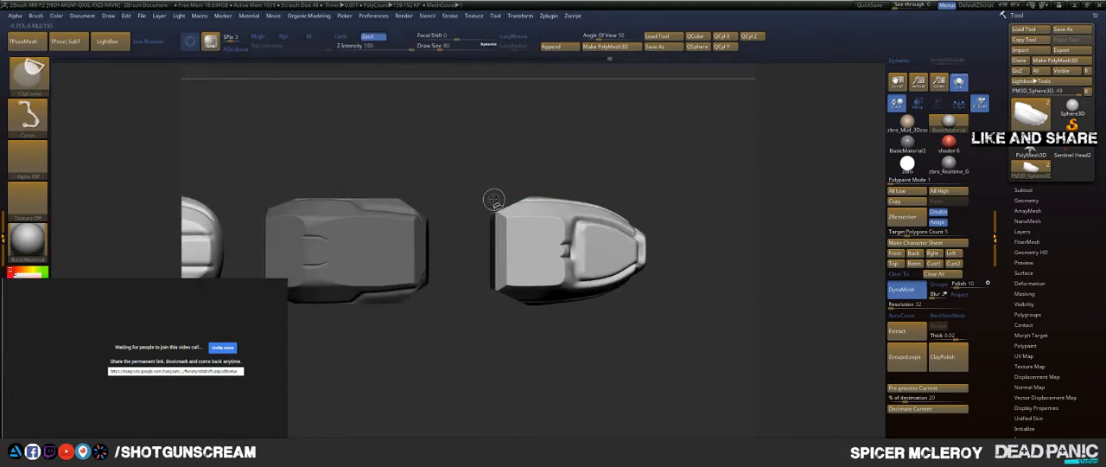
{"action": "left_click_drag", "start_coordinate": [668, 201], "coordinate": [598, 188], "text": "ctrl+shift"}
Step: Clip the base segment's rounded sides straight and its front corners diagonally from above
{"action": "left_click_drag", "start_coordinate": [485, 154], "coordinate": [732, 157], "text": "alt"}
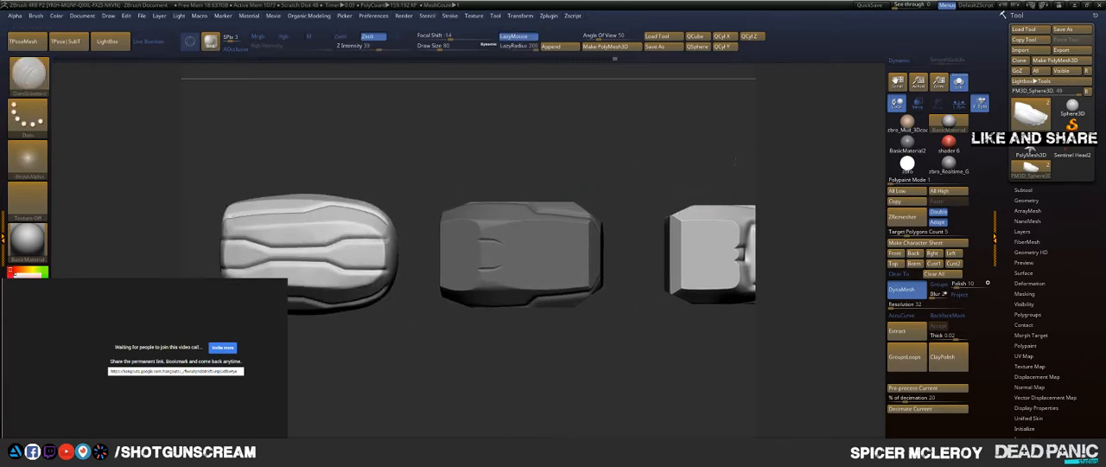
{"action": "mouse_move", "coordinate": [393, 159]}
{"action": "left_mouse_down", "text": "alt"}
{"action": "mouse_move", "coordinate": [608, 162]}
{"action": "mouse_move", "coordinate": [598, 164]}
{"action": "left_mouse_up", "text": "alt"}
{"action": "key", "text": "ctrl"}
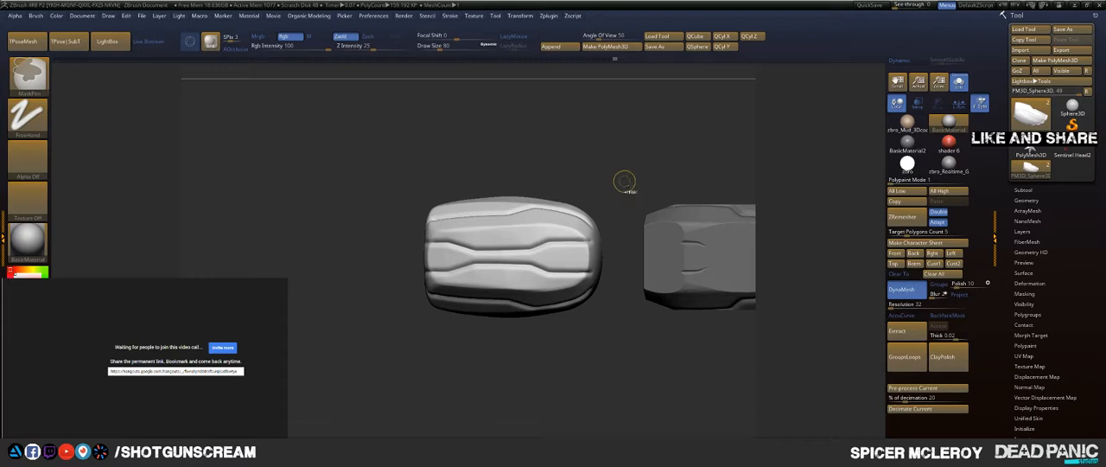
{"action": "key", "text": "ctrl+shift"}
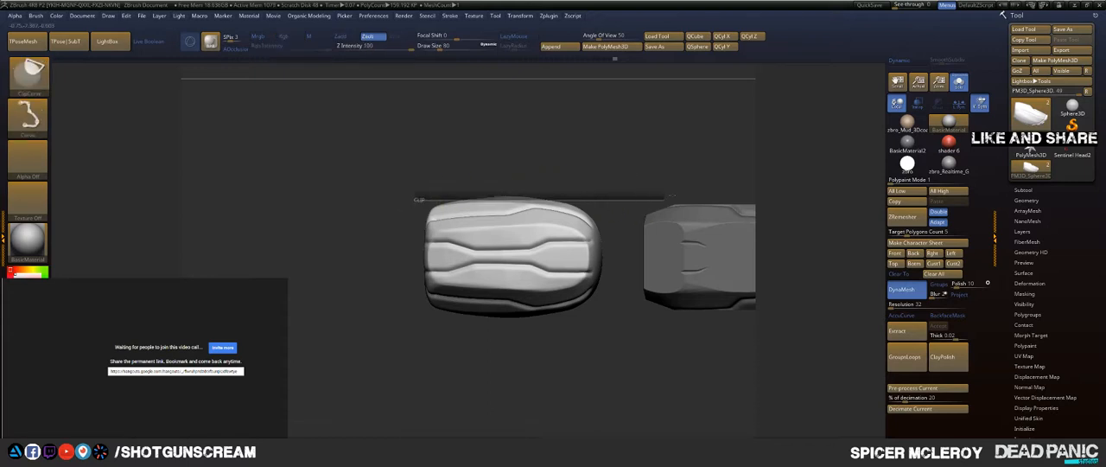
{"action": "left_click_drag", "start_coordinate": [668, 196], "coordinate": [644, 201], "text": "ctrl+shift"}
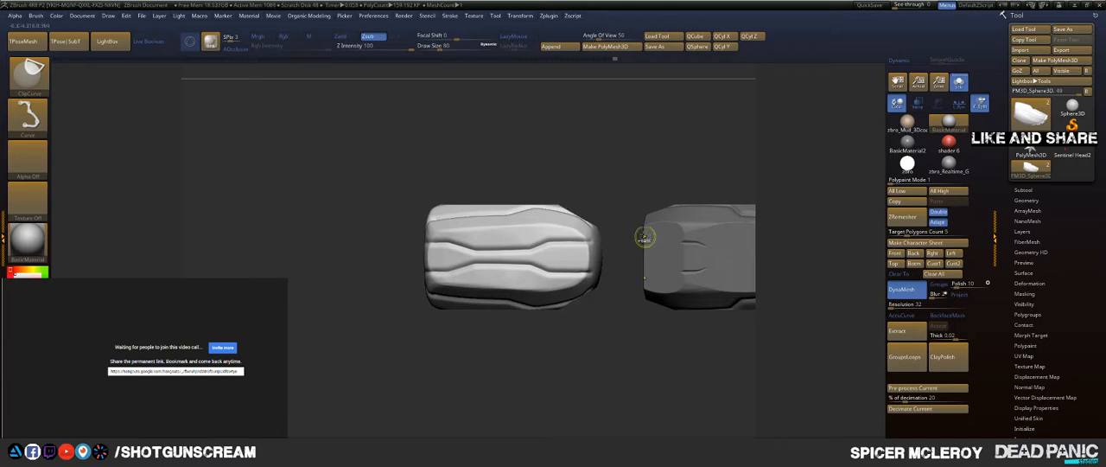
Step: Clip the base segment's rounded front end off with a straight vertical cut
{"action": "mouse_move", "coordinate": [645, 236]}
{"action": "left_mouse_down", "text": "alt"}
{"action": "mouse_move", "coordinate": [660, 195]}
{"action": "mouse_move", "coordinate": [357, 173]}
{"action": "mouse_move", "coordinate": [489, 218]}
{"action": "mouse_move", "coordinate": [328, 225]}
{"action": "mouse_move", "coordinate": [482, 227]}
{"action": "left_mouse_up", "text": "alt"}
{"action": "left_click_drag", "start_coordinate": [476, 184], "coordinate": [488, 252], "text": "ctrl+shift"}
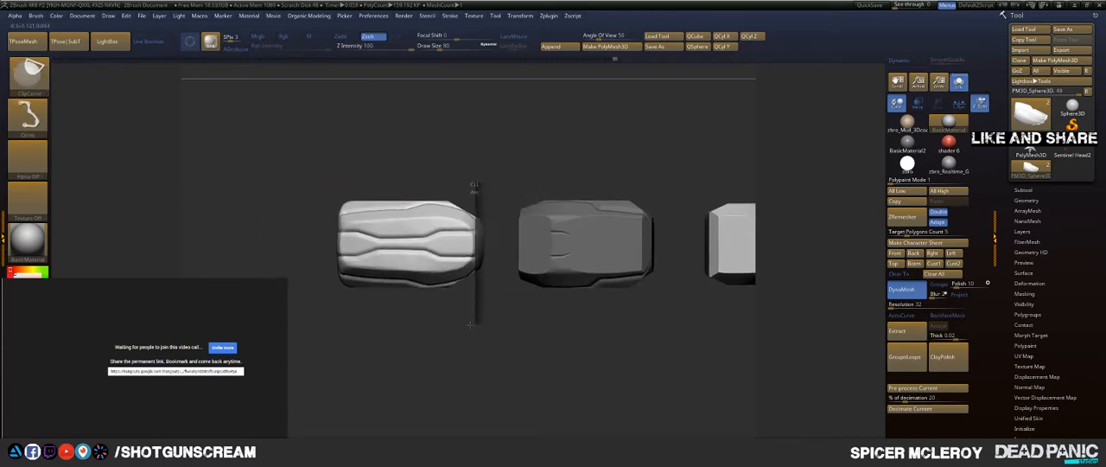
{"action": "left_click_drag", "start_coordinate": [471, 325], "coordinate": [458, 321], "text": "ctrl+shift"}
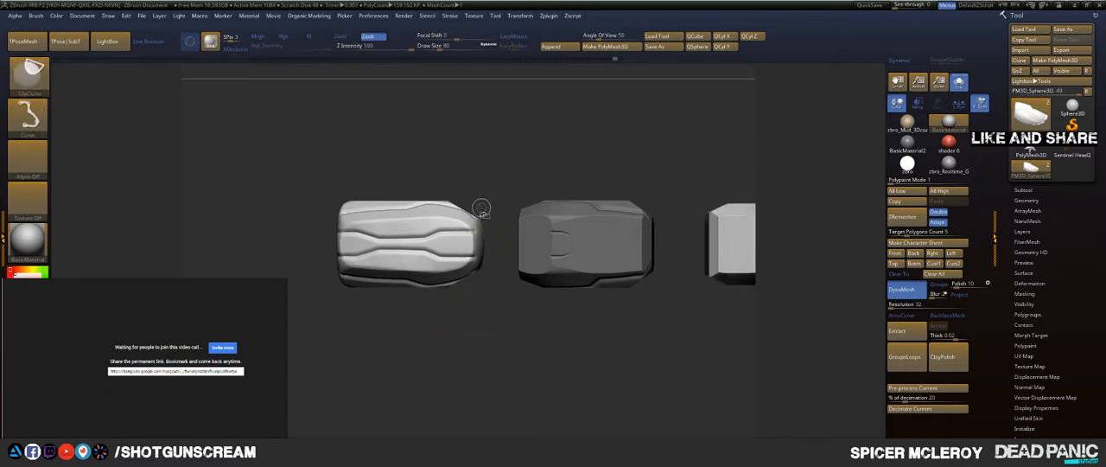
{"action": "mouse_move", "coordinate": [291, 159]}
{"action": "left_mouse_down", "text": "ctrl"}
{"action": "mouse_move", "coordinate": [507, 295]}
{"action": "mouse_move", "coordinate": [493, 316]}
{"action": "left_mouse_up", "text": "ctrl"}
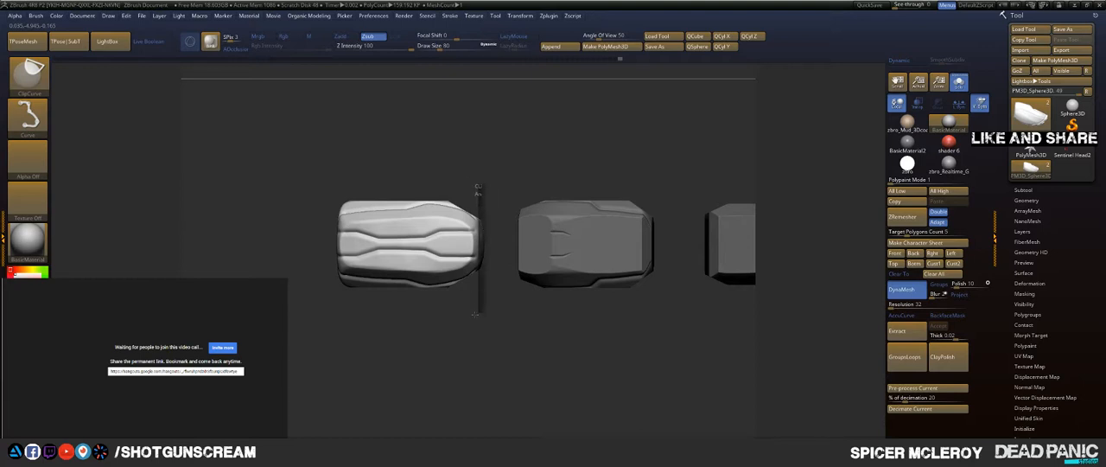
{"action": "left_click_drag", "start_coordinate": [412, 330], "coordinate": [459, 341], "text": "alt"}
Step: Clip the base segment's rear end, lower rear corner and top edge into angled facets
{"action": "left_click_drag", "start_coordinate": [390, 317], "coordinate": [383, 262]}
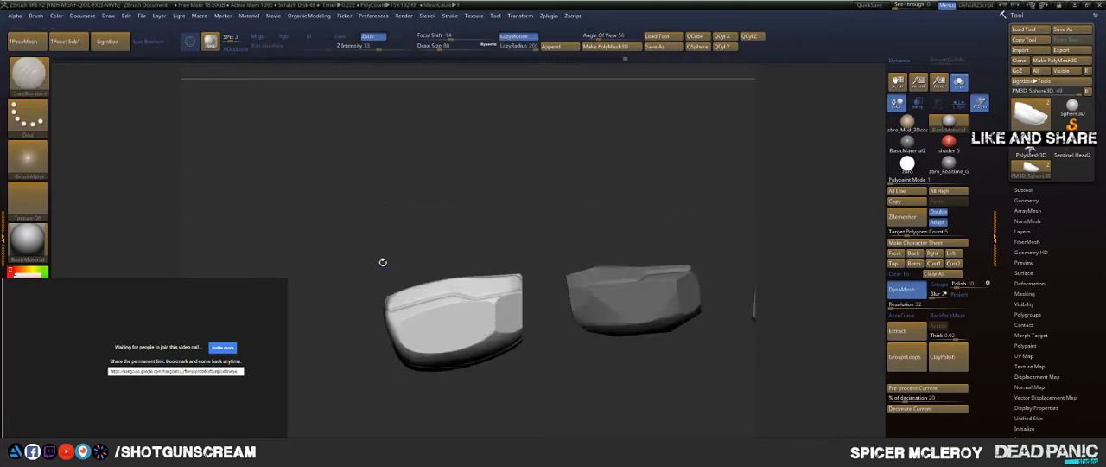
{"action": "key", "text": "ctrl+shift"}
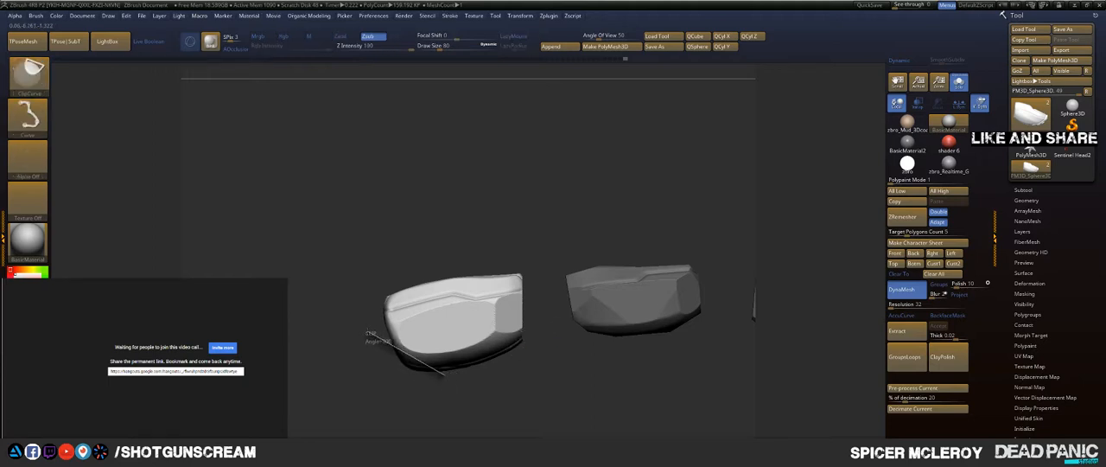
{"action": "left_click_drag", "start_coordinate": [370, 335], "coordinate": [369, 335], "text": "ctrl+shift"}
{"action": "mouse_move", "coordinate": [378, 258]}
{"action": "left_mouse_down", "text": "ctrl+shift"}
{"action": "mouse_move", "coordinate": [366, 248]}
{"action": "mouse_move", "coordinate": [401, 269]}
{"action": "left_mouse_up", "text": "ctrl+shift"}
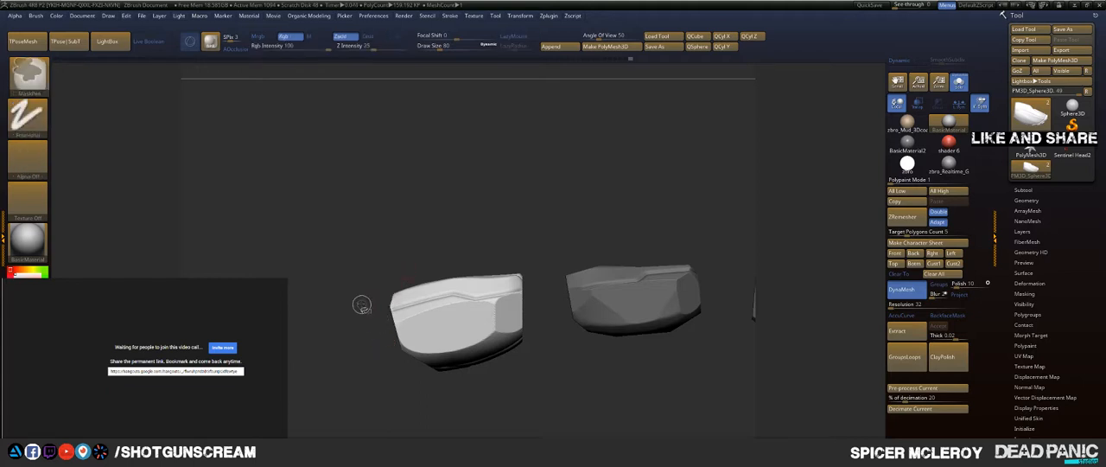
{"action": "left_click_drag", "start_coordinate": [362, 303], "coordinate": [498, 267], "text": "ctrl+shift"}
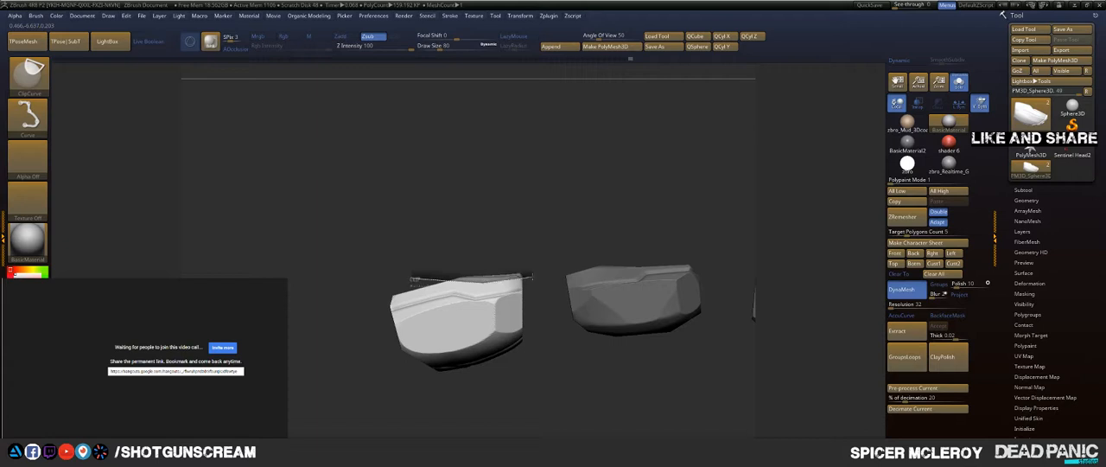
{"action": "mouse_move", "coordinate": [524, 228]}
{"action": "left_mouse_down"}
{"action": "mouse_move", "coordinate": [484, 260]}
{"action": "mouse_move", "coordinate": [499, 210]}
{"action": "mouse_move", "coordinate": [445, 311]}
{"action": "mouse_move", "coordinate": [396, 214]}
{"action": "mouse_move", "coordinate": [379, 147]}
{"action": "left_mouse_up"}
{"action": "key", "text": "ctrl+z"}
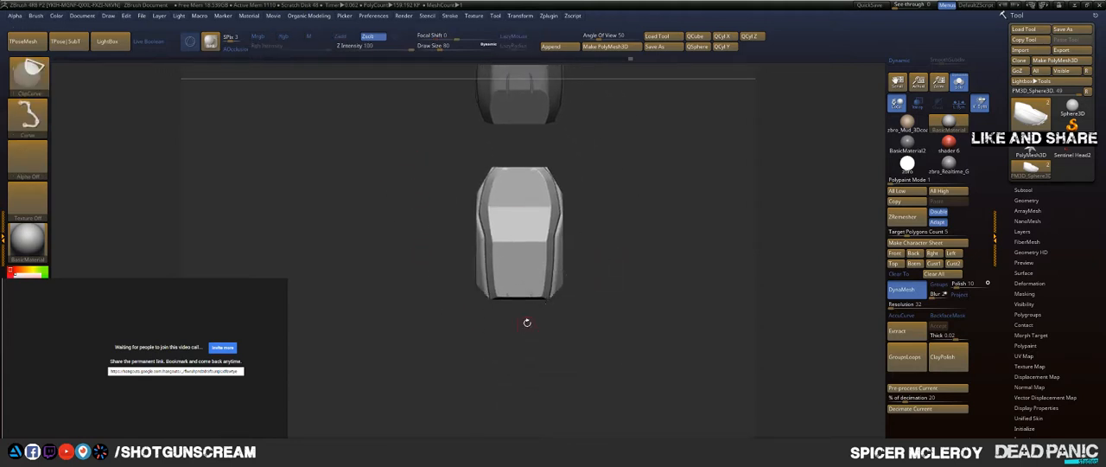
{"action": "mouse_move", "coordinate": [617, 179]}
{"action": "left_mouse_down", "text": "alt"}
{"action": "mouse_move", "coordinate": [616, 217]}
{"action": "mouse_move", "coordinate": [619, 191]}
{"action": "mouse_move", "coordinate": [596, 190]}
{"action": "mouse_move", "coordinate": [609, 159]}
{"action": "mouse_move", "coordinate": [614, 286]}
{"action": "left_mouse_up", "text": "alt"}
{"action": "mouse_move", "coordinate": [611, 247]}
{"action": "left_mouse_down", "text": "alt"}
{"action": "mouse_move", "coordinate": [613, 287]}
{"action": "mouse_move", "coordinate": [617, 251]}
{"action": "left_mouse_up", "text": "alt"}
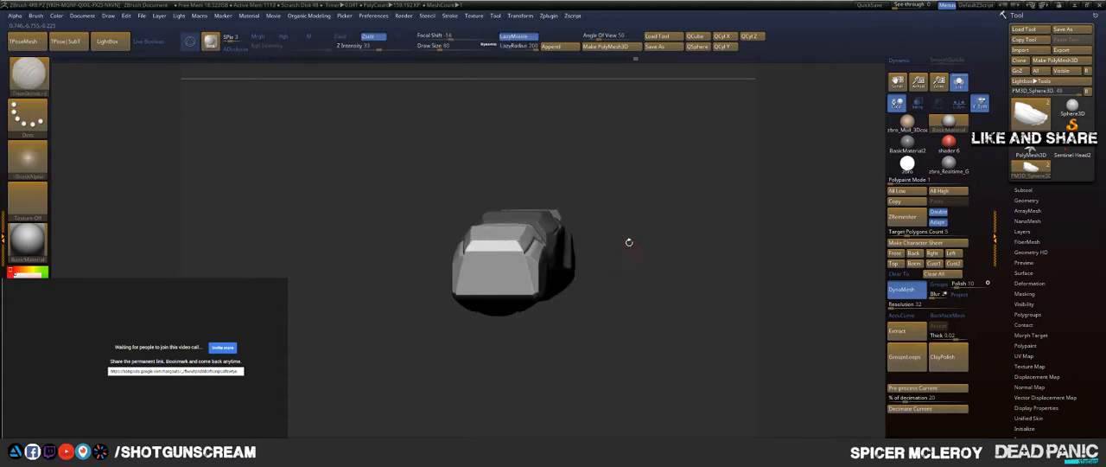
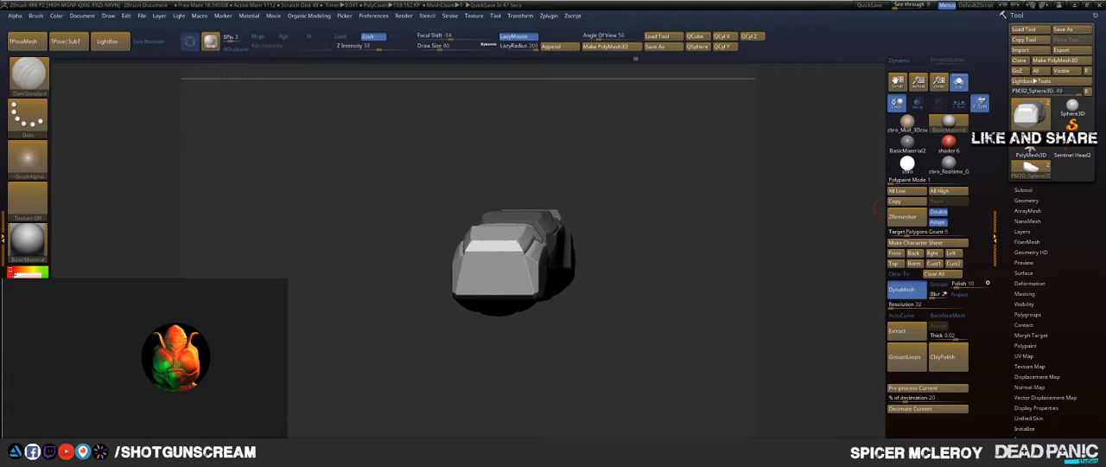
Step: Inspect the clipped finger segments from the ends and above, isolating the middle segment to check its facets
{"action": "left_click_drag", "start_coordinate": [636, 200], "coordinate": [645, 253]}
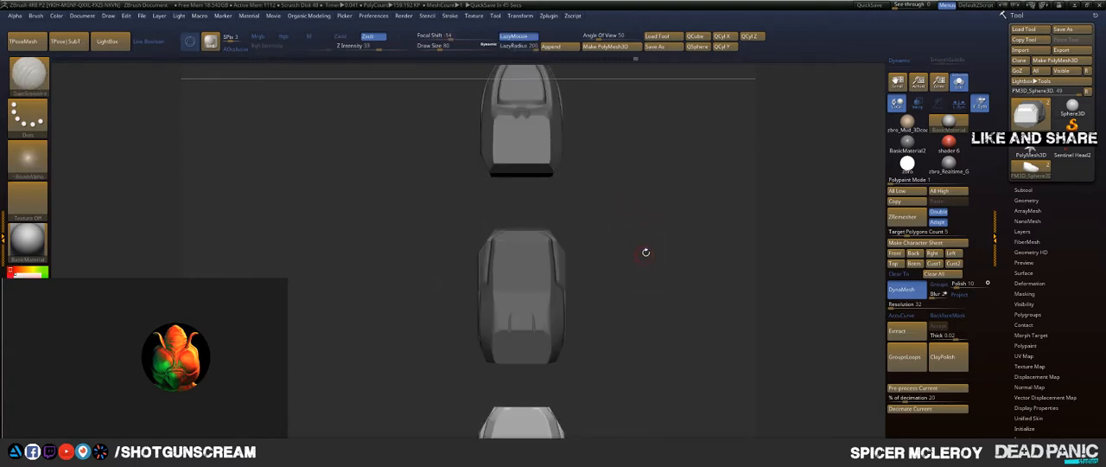
{"action": "left_click", "coordinate": [672, 257], "text": "ctrl"}
{"action": "left_click_drag", "start_coordinate": [666, 189], "coordinate": [649, 283], "text": "alt"}
{"action": "left_click_drag", "start_coordinate": [617, 210], "coordinate": [610, 175], "text": "alt"}
{"action": "left_click_drag", "start_coordinate": [641, 249], "coordinate": [517, 264]}
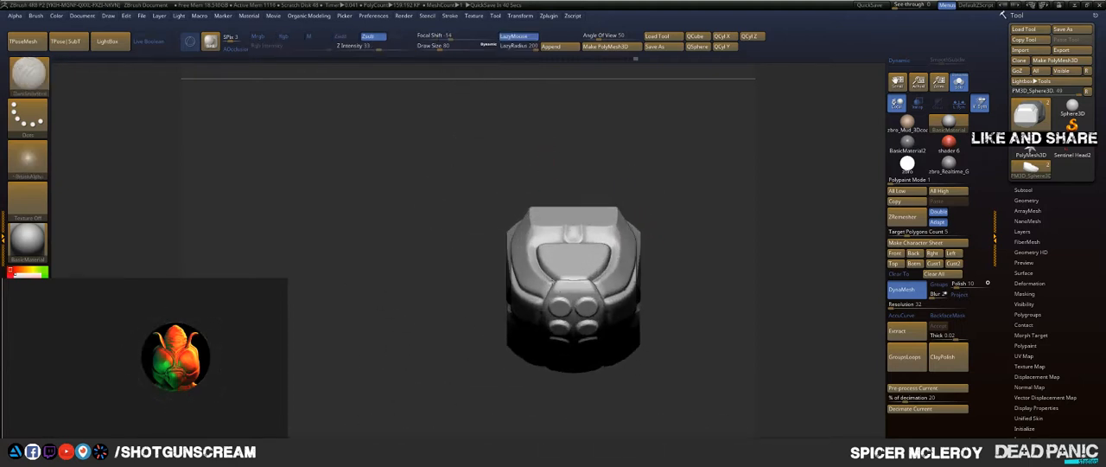
{"action": "mouse_move", "coordinate": [655, 231]}
{"action": "left_mouse_down"}
{"action": "mouse_move", "coordinate": [660, 221]}
{"action": "mouse_move", "coordinate": [643, 226]}
{"action": "mouse_move", "coordinate": [675, 239]}
{"action": "mouse_move", "coordinate": [655, 230]}
{"action": "left_mouse_up"}
{"action": "left_click", "coordinate": [602, 231], "text": "ctrl+shift"}
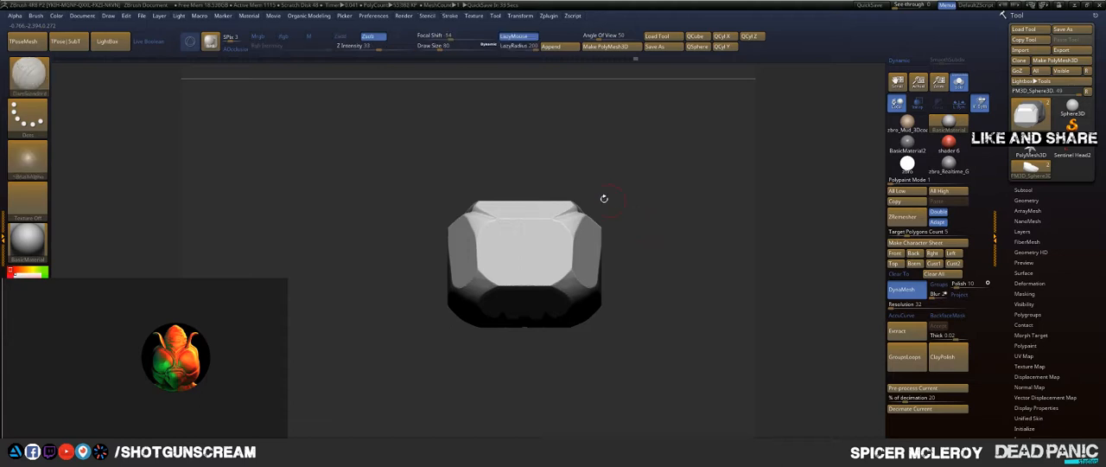
{"action": "key", "text": "ctrl+shift"}
{"action": "left_click_drag", "start_coordinate": [649, 261], "coordinate": [639, 268], "text": "ctrl+shift"}
{"action": "mouse_move", "coordinate": [668, 181]}
{"action": "left_mouse_down"}
{"action": "mouse_move", "coordinate": [648, 204]}
{"action": "mouse_move", "coordinate": [674, 231]}
{"action": "left_mouse_up"}
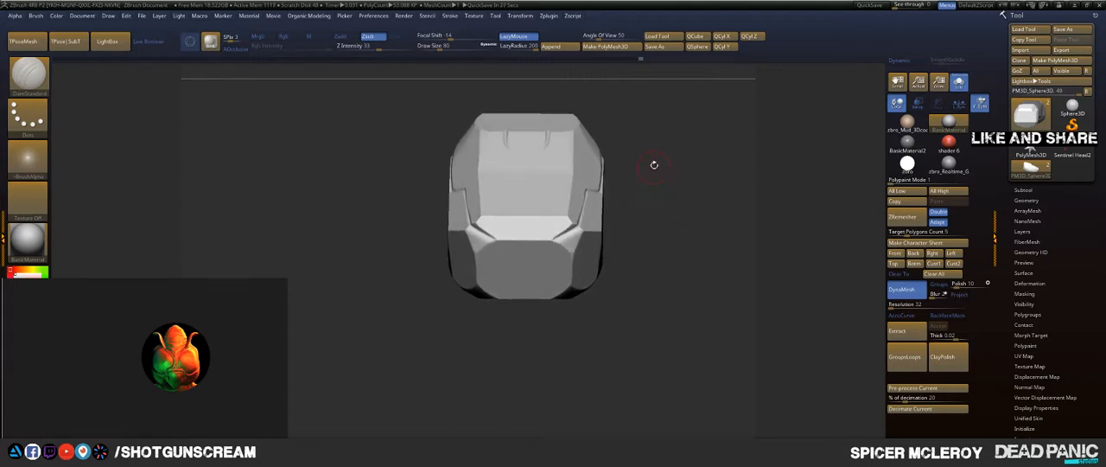
Step: Clip the upper rear corner of the middle segment with a steep diagonal cut from the side
{"action": "left_click_drag", "start_coordinate": [654, 164], "coordinate": [338, 185]}
{"action": "key", "text": "shift+s"}
{"action": "left_click_drag", "start_coordinate": [576, 213], "coordinate": [576, 199]}
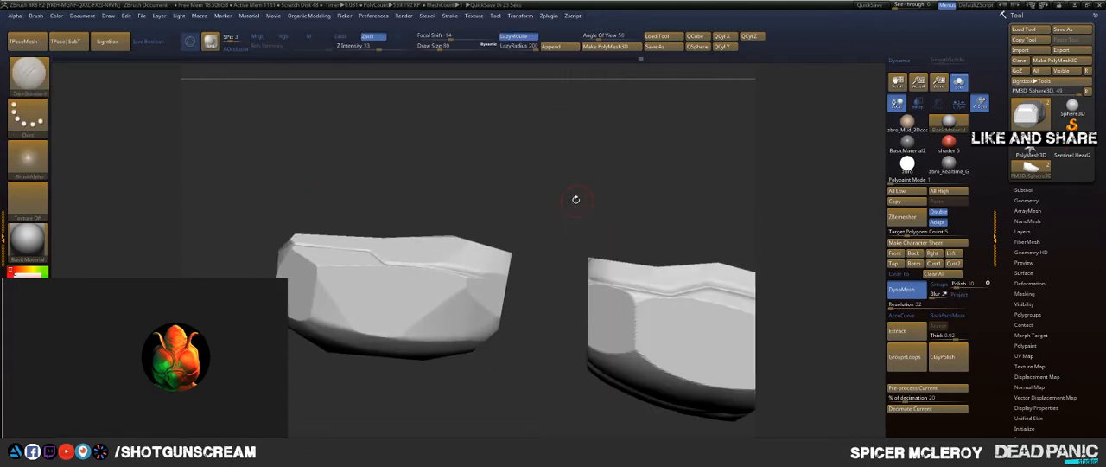
{"action": "key", "text": "ctrl+shift"}
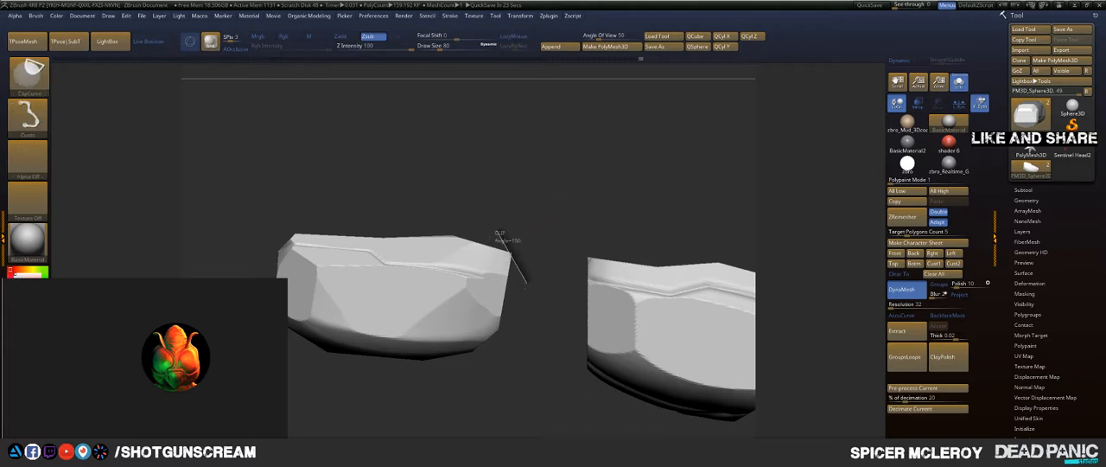
{"action": "left_click_drag", "start_coordinate": [534, 226], "coordinate": [538, 159], "text": "ctrl+shift"}
{"action": "key", "text": "ctrl"}
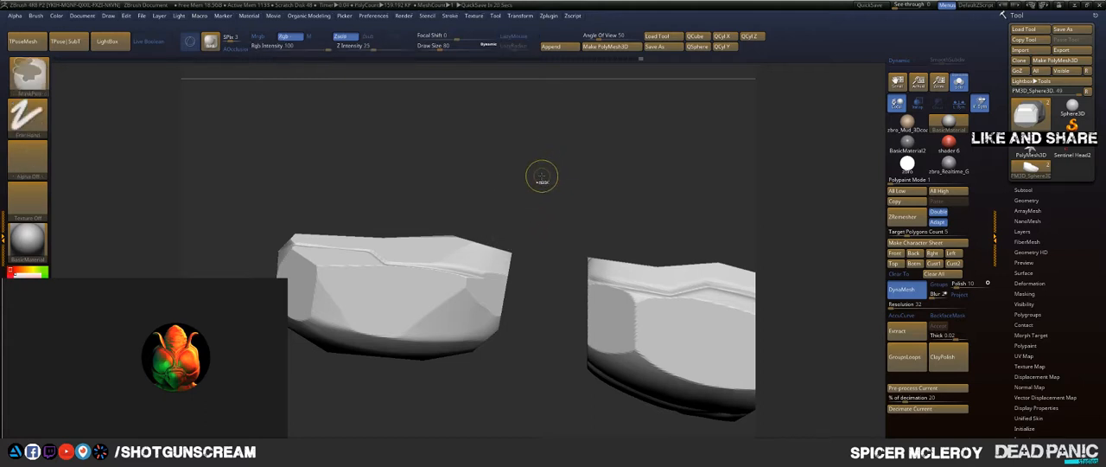
{"action": "key", "text": "ctrl+n"}
{"action": "left_click_drag", "start_coordinate": [497, 230], "coordinate": [530, 282], "text": "ctrl+shift"}
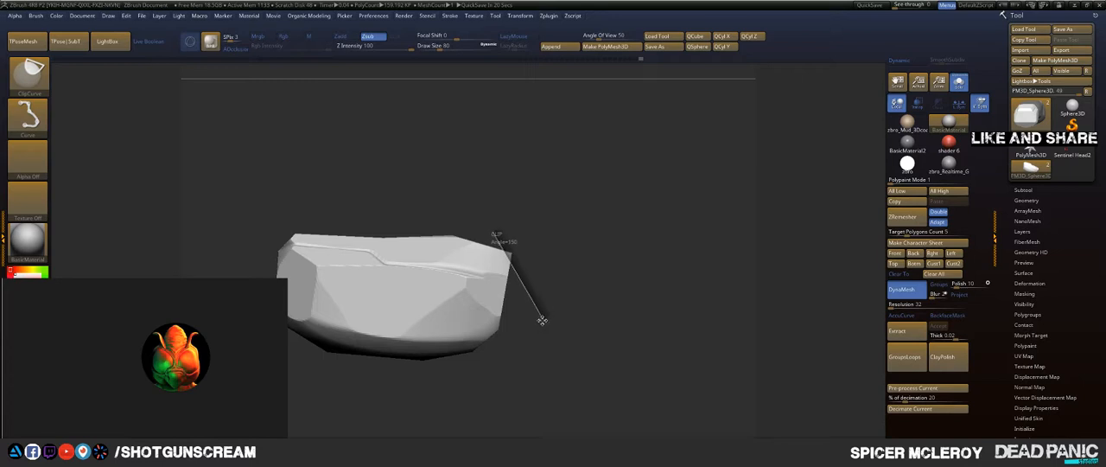
{"action": "mouse_move", "coordinate": [542, 321]}
{"action": "left_mouse_down", "text": "ctrl+shift"}
{"action": "mouse_move", "coordinate": [533, 336]}
{"action": "mouse_move", "coordinate": [578, 282]}
{"action": "mouse_move", "coordinate": [541, 304]}
{"action": "mouse_move", "coordinate": [541, 290]}
{"action": "left_mouse_up", "text": "ctrl+shift"}
Step: Turn off Solo to bring back the round joints and make the joints the active subtool
{"action": "mouse_move", "coordinate": [573, 185]}
{"action": "left_mouse_down"}
{"action": "mouse_move", "coordinate": [607, 182]}
{"action": "mouse_move", "coordinate": [612, 278]}
{"action": "mouse_move", "coordinate": [570, 208]}
{"action": "mouse_move", "coordinate": [578, 143]}
{"action": "left_mouse_up"}
{"action": "left_click", "coordinate": [602, 279], "text": "ctrl+shift"}
{"action": "key", "text": "f"}
{"action": "left_click", "coordinate": [966, 88]}
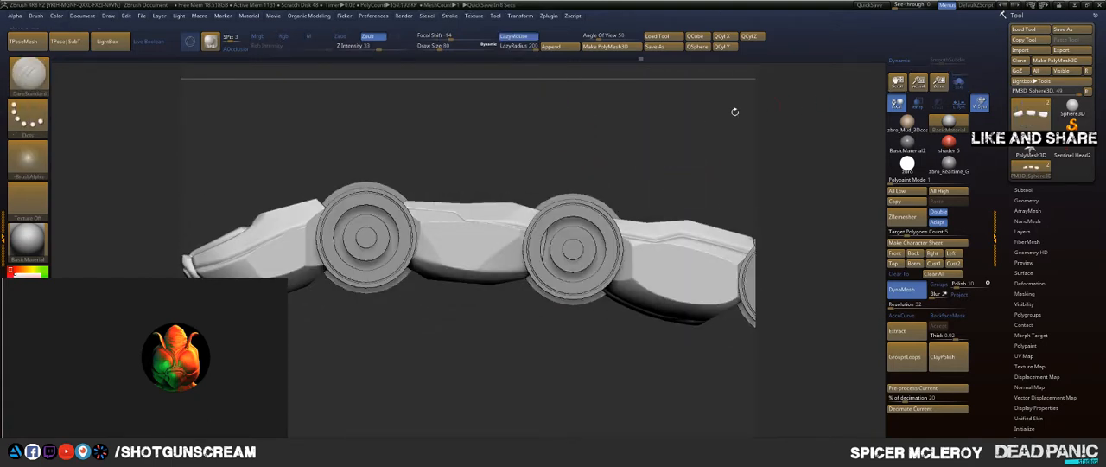
{"action": "left_click_drag", "start_coordinate": [664, 134], "coordinate": [545, 148], "text": "alt"}
{"action": "left_click_drag", "start_coordinate": [545, 148], "coordinate": [549, 292]}
{"action": "left_click", "coordinate": [515, 242], "text": "alt"}
{"action": "key", "text": "ctrl"}
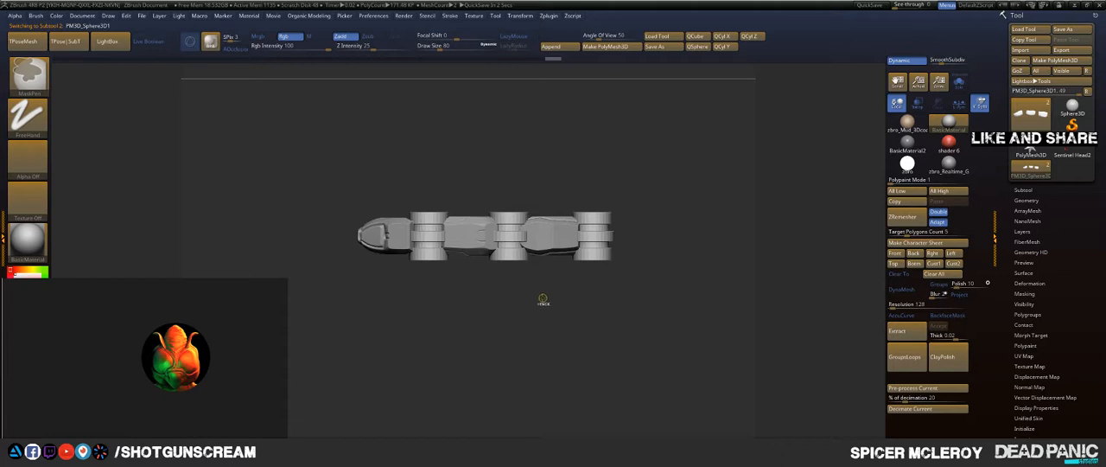
{"action": "left_click_drag", "start_coordinate": [541, 316], "coordinate": [545, 347]}
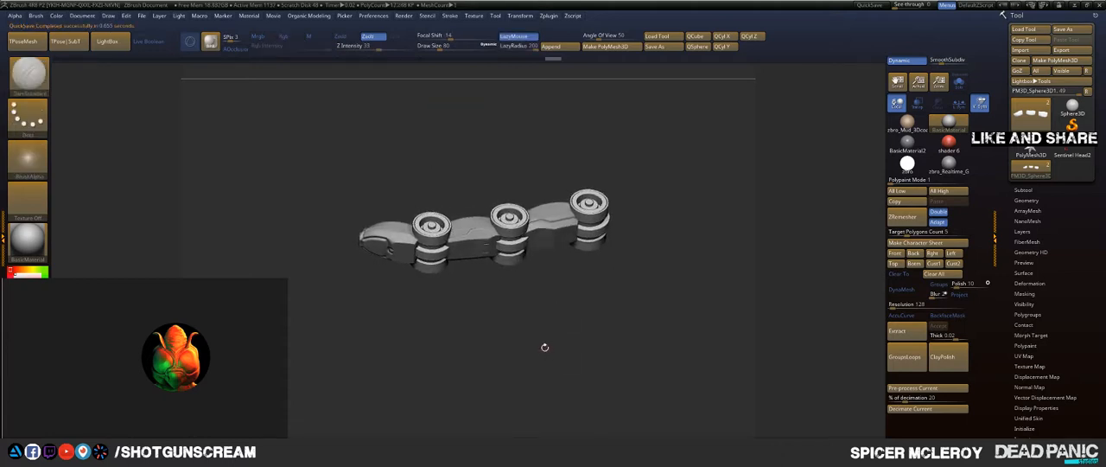
Step: Undo the joint duplications until only the joint between the fingertip and middle segments remains
{"action": "key", "text": "ctrl"}
{"action": "key", "text": "ctrl+z"}
{"action": "key", "text": "ctrl+z"}
{"action": "key", "text": "ctrl+z"}
{"action": "key", "text": "ctrl+z"}
{"action": "key", "text": "ctrl+z"}
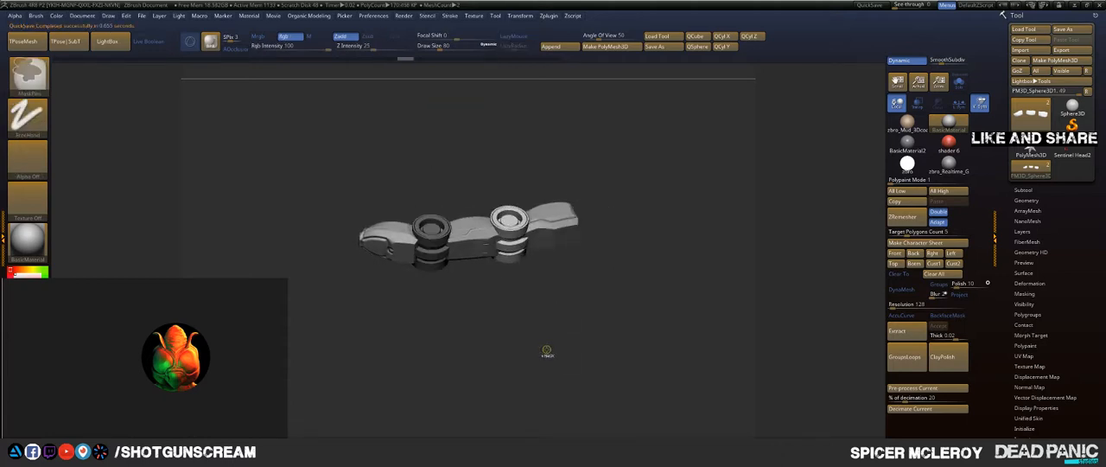
{"action": "mouse_move", "coordinate": [547, 351]}
{"action": "left_mouse_down"}
{"action": "mouse_move", "coordinate": [499, 294]}
{"action": "mouse_move", "coordinate": [471, 309]}
{"action": "mouse_move", "coordinate": [545, 195]}
{"action": "mouse_move", "coordinate": [482, 189]}
{"action": "mouse_move", "coordinate": [706, 322]}
{"action": "mouse_move", "coordinate": [476, 307]}
{"action": "left_mouse_up"}
{"action": "key", "text": "ctrl+z"}
{"action": "key", "text": "ctrl+z"}
Step: Scale the remaining round joint down uniformly so it fits the gap between the fingertip and middle segments
{"action": "key", "text": "r"}
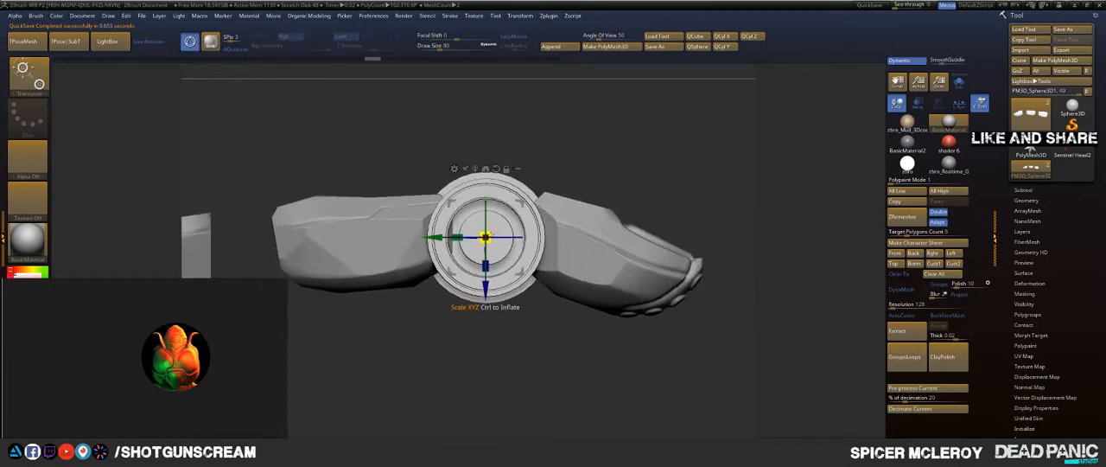
{"action": "left_click_drag", "start_coordinate": [485, 236], "coordinate": [458, 229]}
{"action": "key", "text": "q"}
{"action": "mouse_move", "coordinate": [642, 170]}
{"action": "left_mouse_down"}
{"action": "mouse_move", "coordinate": [647, 142]}
{"action": "mouse_move", "coordinate": [624, 138]}
{"action": "mouse_move", "coordinate": [632, 142]}
{"action": "mouse_move", "coordinate": [594, 159]}
{"action": "mouse_move", "coordinate": [590, 216]}
{"action": "left_mouse_up"}
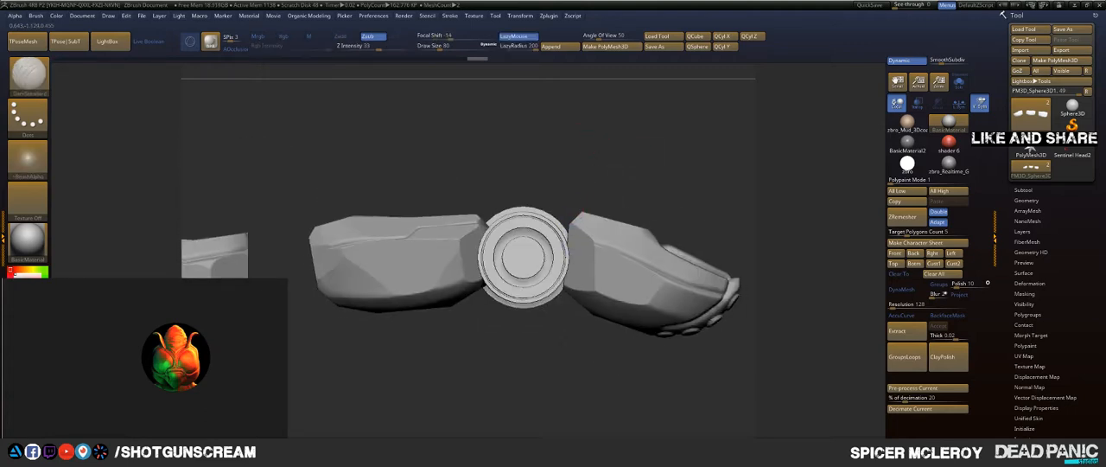
{"action": "left_click_drag", "start_coordinate": [570, 170], "coordinate": [556, 215]}
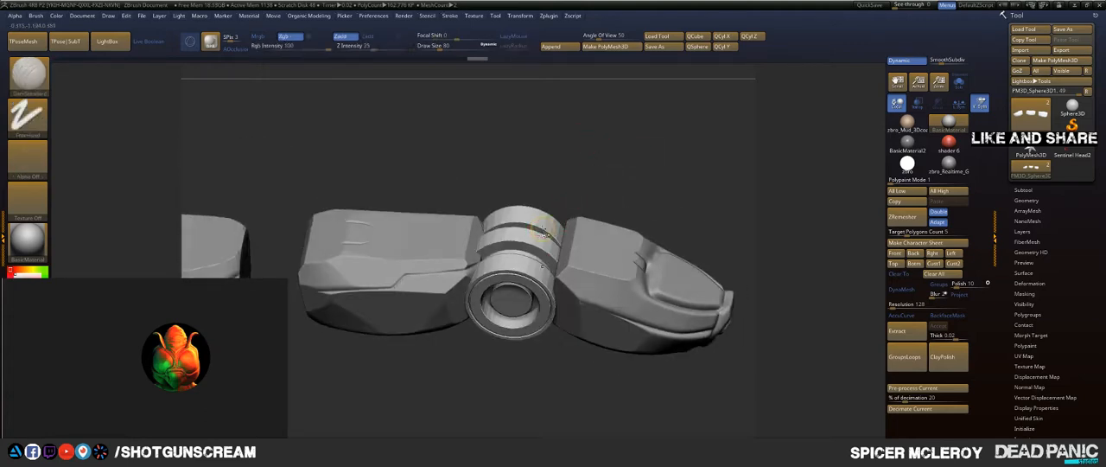
Step: Duplicate the joint subtool and move the copy up to sit directly below the finger segments in the subtool order
{"action": "key", "text": "ctrl+shift"}
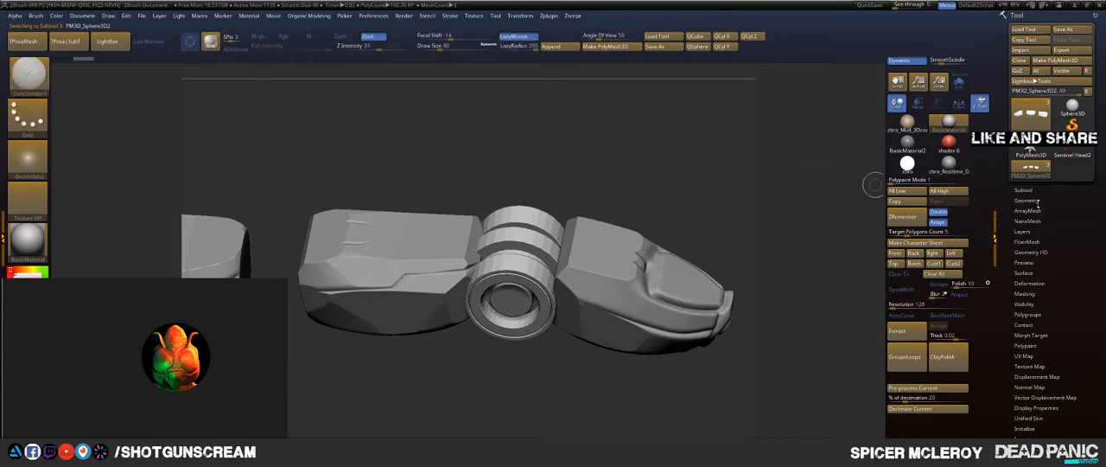
{"action": "left_click", "coordinate": [1025, 190]}
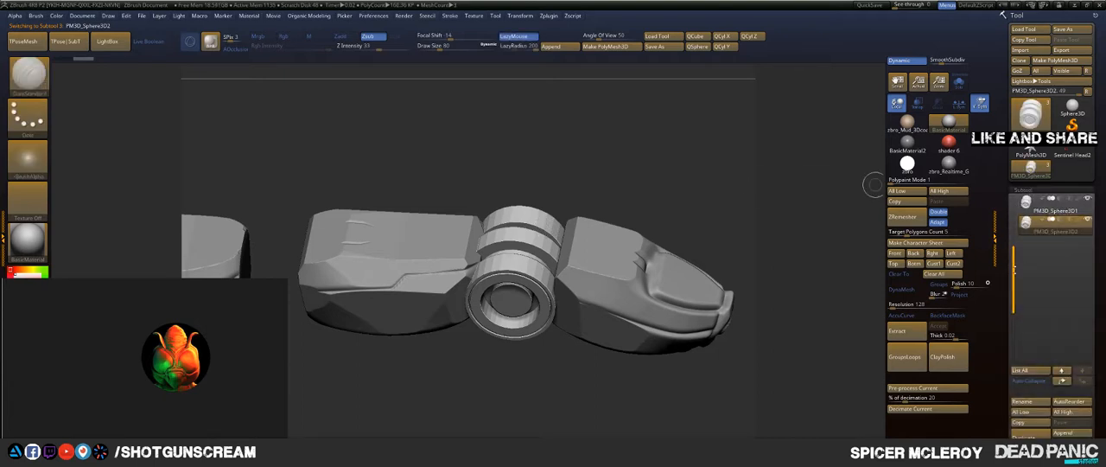
{"action": "left_click_drag", "start_coordinate": [1015, 239], "coordinate": [1021, 197]}
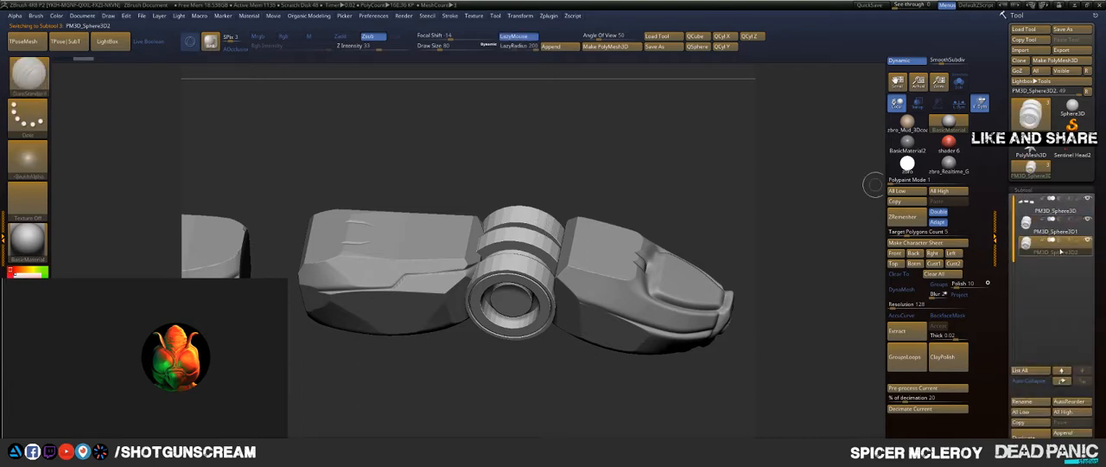
{"action": "mouse_move", "coordinate": [1060, 251]}
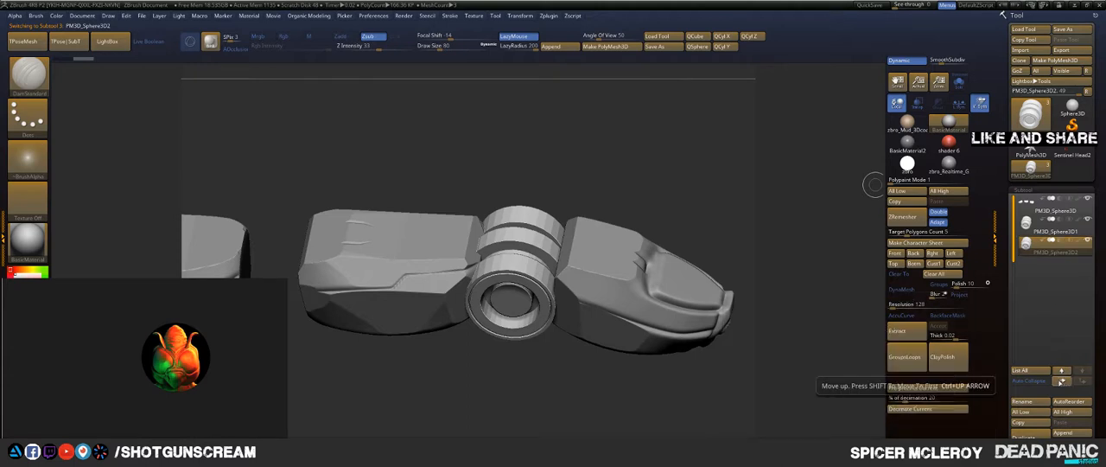
{"action": "left_click", "coordinate": [1062, 380]}
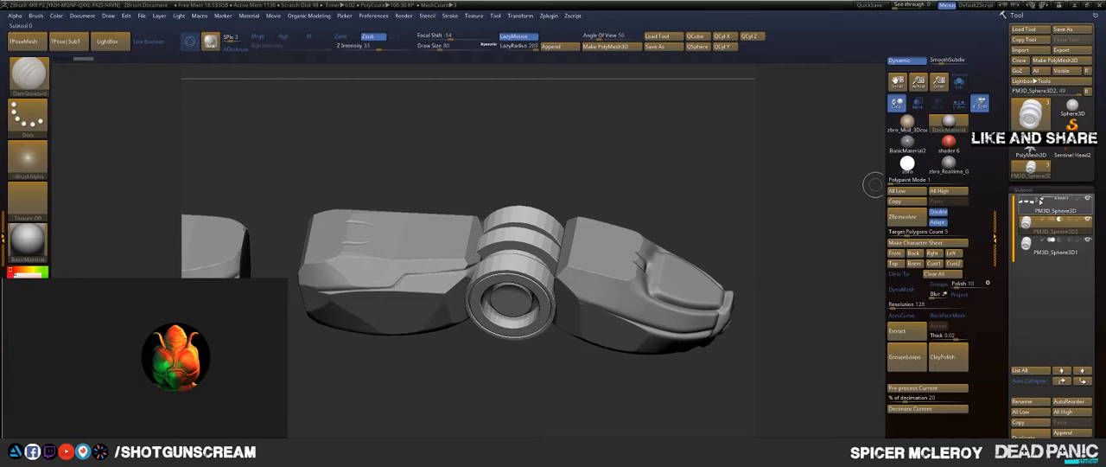
Step: Set the duplicated joint to subtract and turn on Live Boolean
{"action": "left_click", "coordinate": [149, 42]}
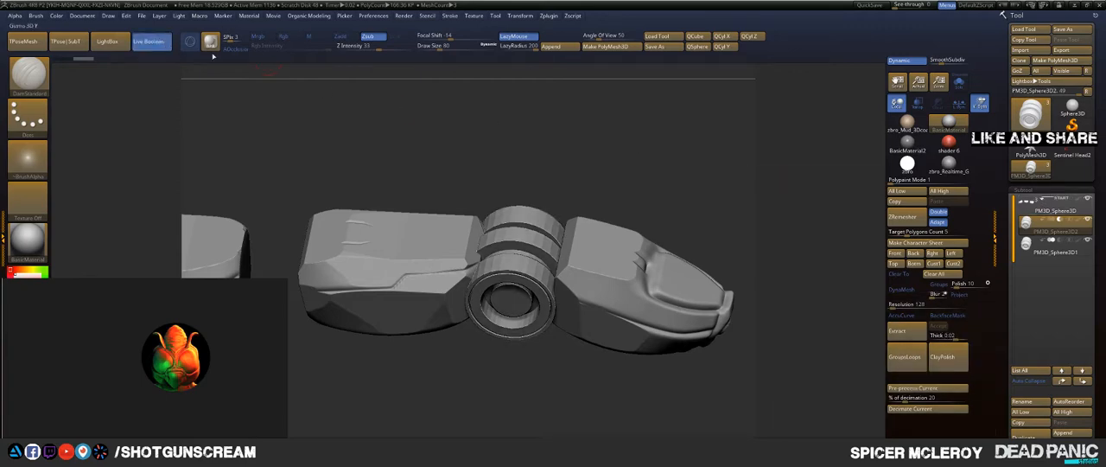
{"action": "mouse_move", "coordinate": [645, 151]}
{"action": "left_mouse_down"}
{"action": "mouse_move", "coordinate": [654, 226]}
{"action": "mouse_move", "coordinate": [620, 138]}
{"action": "mouse_move", "coordinate": [627, 115]}
{"action": "left_mouse_up"}
{"action": "key", "text": "b"}
{"action": "key", "text": "d"}
{"action": "key", "text": "s"}
{"action": "left_click", "coordinate": [1053, 252]}
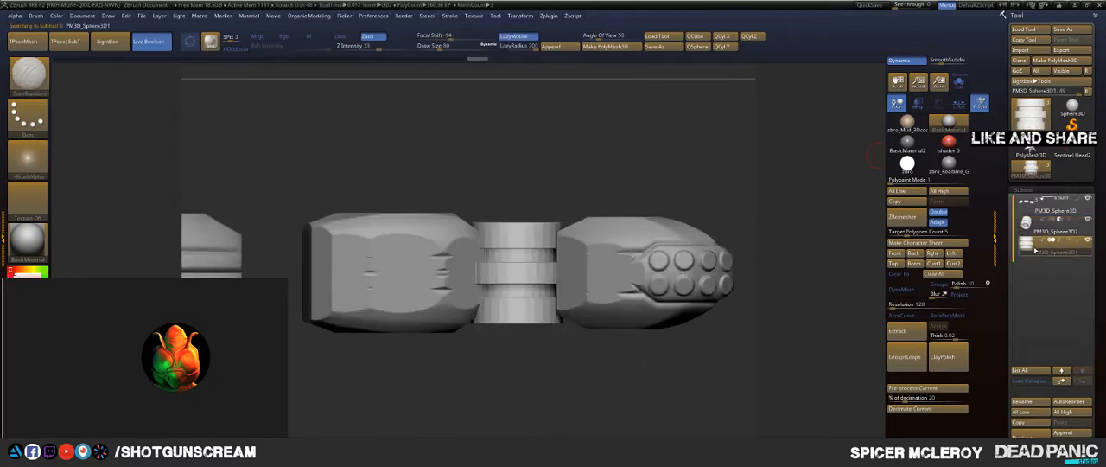
{"action": "key", "text": "w"}
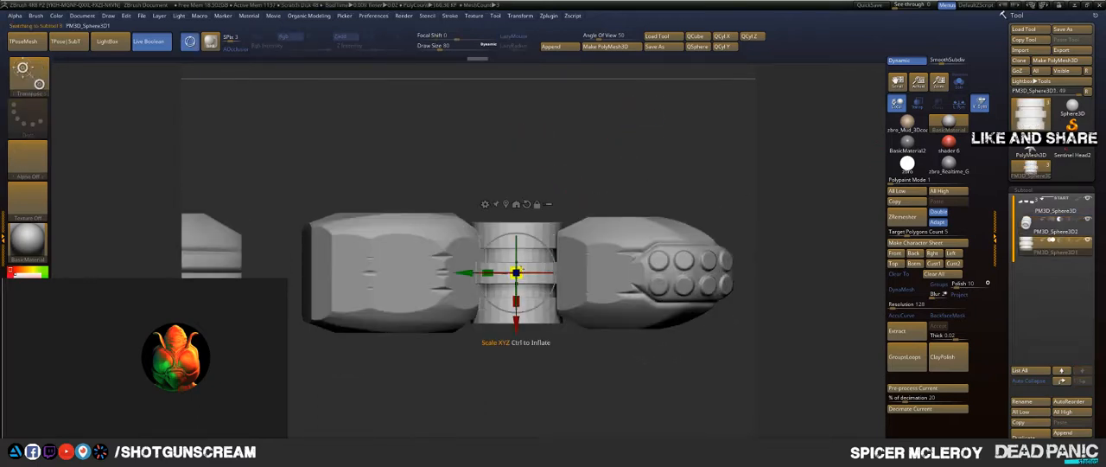
{"action": "left_click_drag", "start_coordinate": [516, 272], "coordinate": [528, 269]}
{"action": "key", "text": "ctrl+z"}
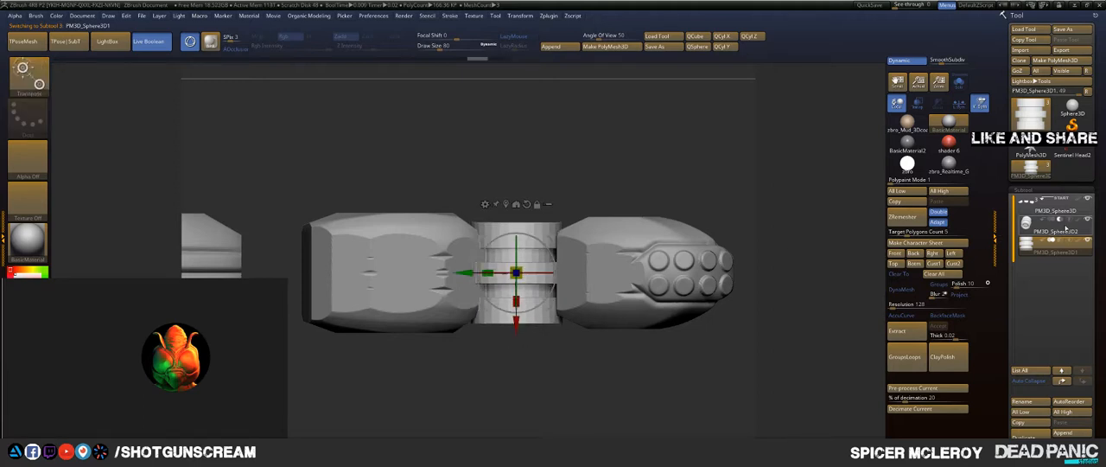
Step: Scale the subtracting joint copy up slightly so it cuts a clearance gap into the neighbouring segments
{"action": "left_click", "coordinate": [1058, 231]}
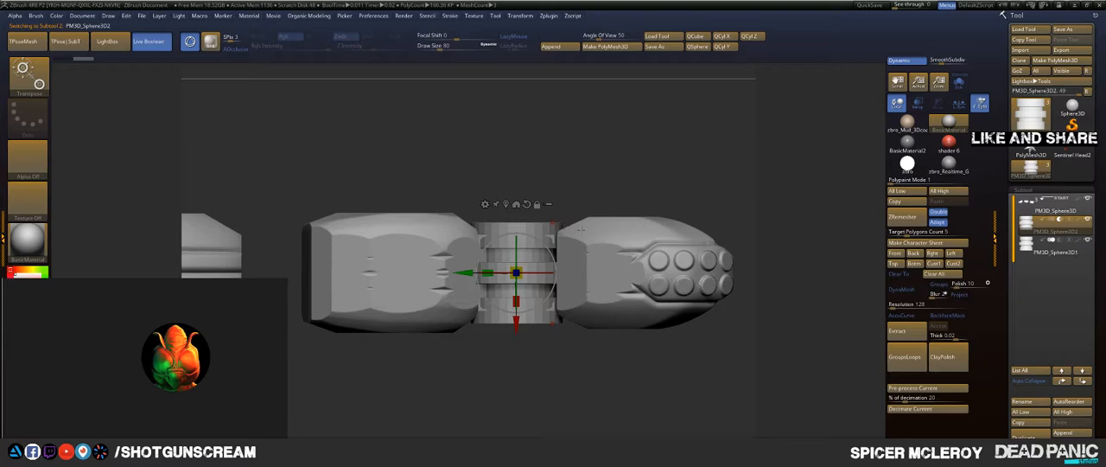
{"action": "left_click_drag", "start_coordinate": [516, 272], "coordinate": [516, 272]}
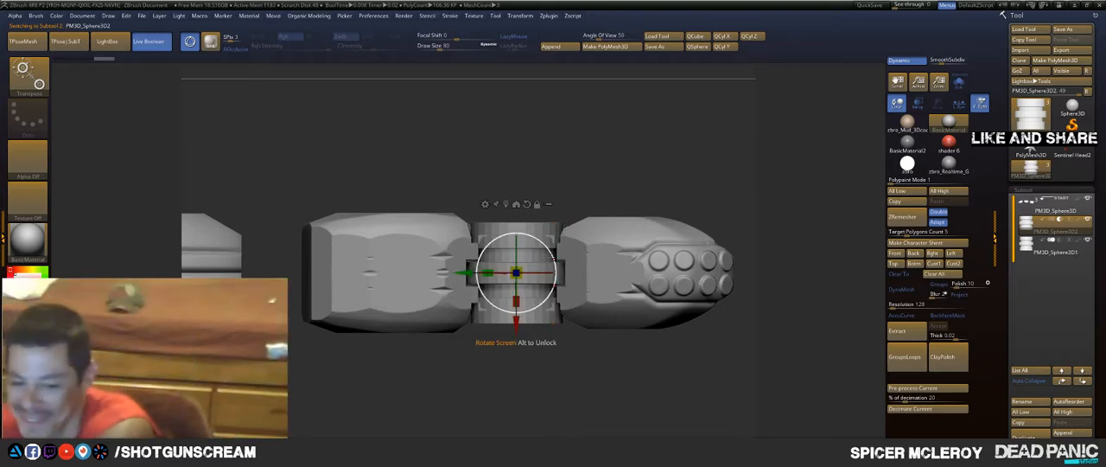
{"action": "left_click_drag", "start_coordinate": [610, 129], "coordinate": [625, 205]}
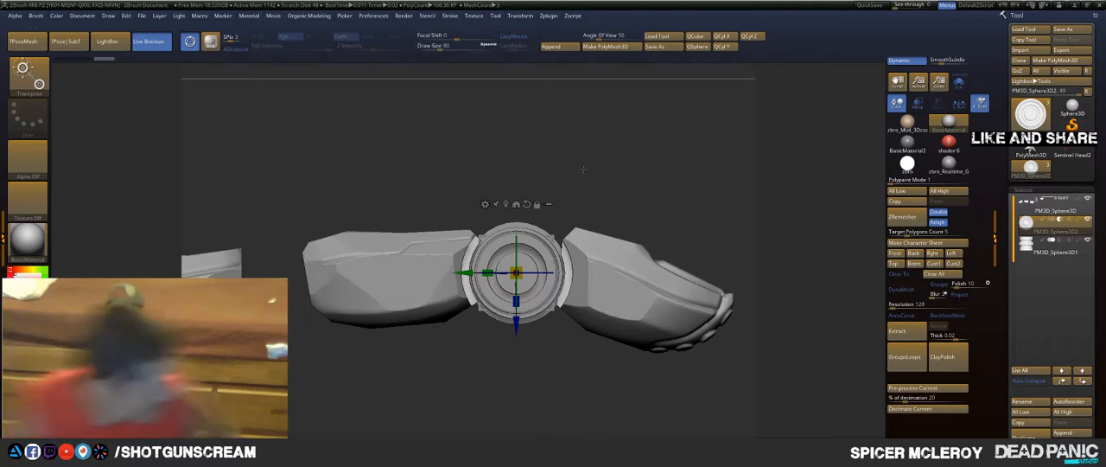
{"action": "mouse_move", "coordinate": [584, 169]}
{"action": "left_mouse_down"}
{"action": "mouse_move", "coordinate": [648, 239]}
{"action": "mouse_move", "coordinate": [605, 289]}
{"action": "left_mouse_up"}
{"action": "key", "text": "q"}
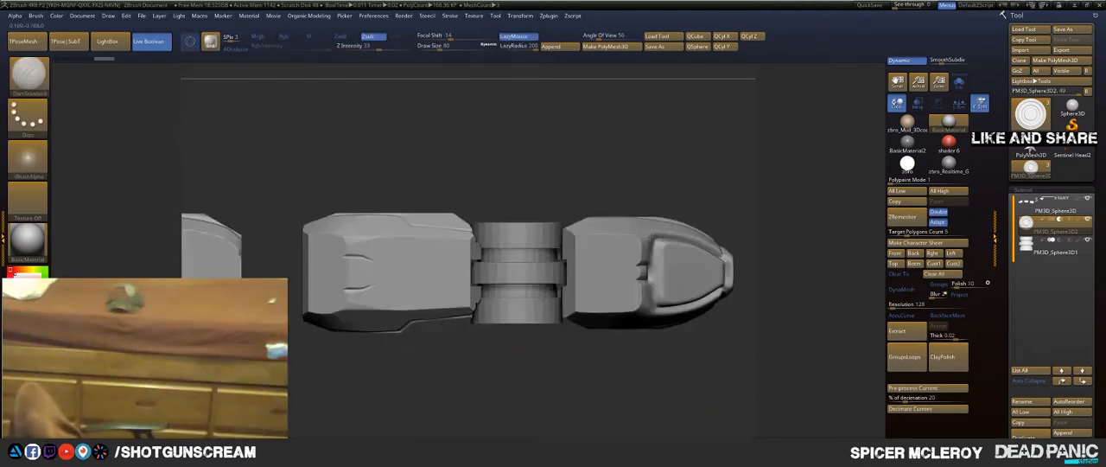
Step: Examine the clearance gap around the joint from above and from the side
{"action": "mouse_move", "coordinate": [593, 170]}
{"action": "left_mouse_down", "text": "shift"}
{"action": "mouse_move", "coordinate": [647, 182]}
{"action": "mouse_move", "coordinate": [673, 206]}
{"action": "mouse_move", "coordinate": [632, 142]}
{"action": "mouse_move", "coordinate": [602, 121]}
{"action": "left_mouse_up", "text": "shift"}
{"action": "left_click_drag", "start_coordinate": [662, 166], "coordinate": [619, 167], "text": "alt"}
{"action": "left_click_drag", "start_coordinate": [528, 152], "coordinate": [596, 257], "text": "alt"}
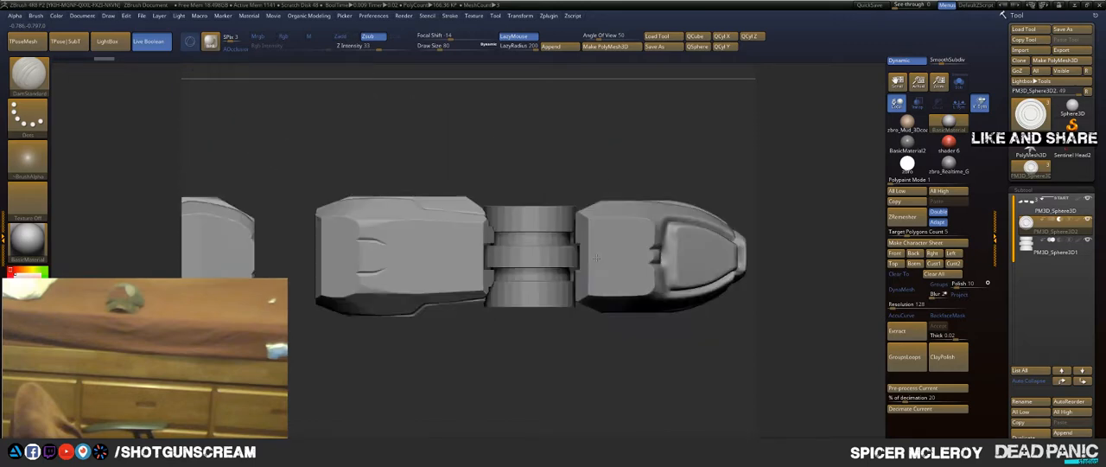
{"action": "left_click_drag", "start_coordinate": [562, 358], "coordinate": [577, 234]}
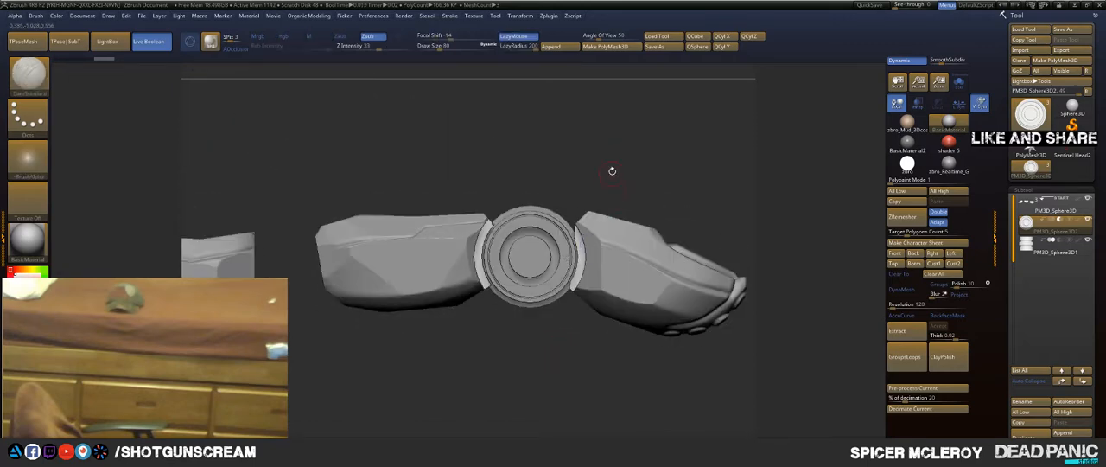
{"action": "left_click_drag", "start_coordinate": [611, 170], "coordinate": [693, 121], "text": "alt"}
{"action": "left_click_drag", "start_coordinate": [804, 173], "coordinate": [767, 177], "text": "alt"}
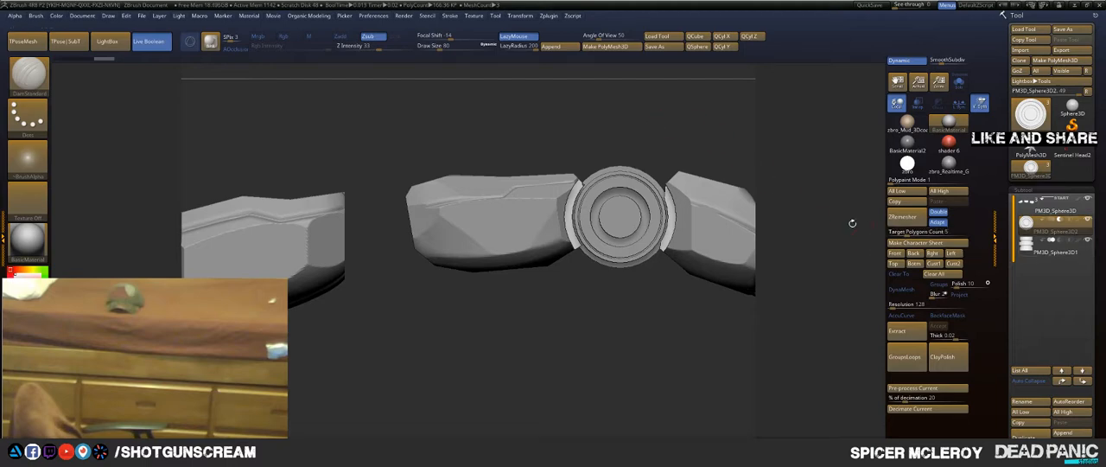
{"action": "key", "text": "ctrl+shift"}
{"action": "key", "text": "ctrl+shift+d"}
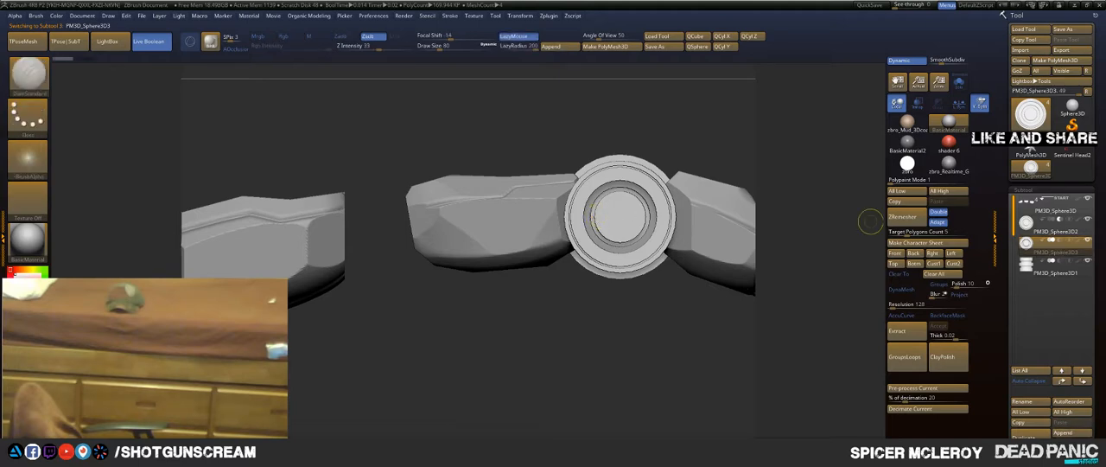
{"action": "left_click", "coordinate": [1030, 456]}
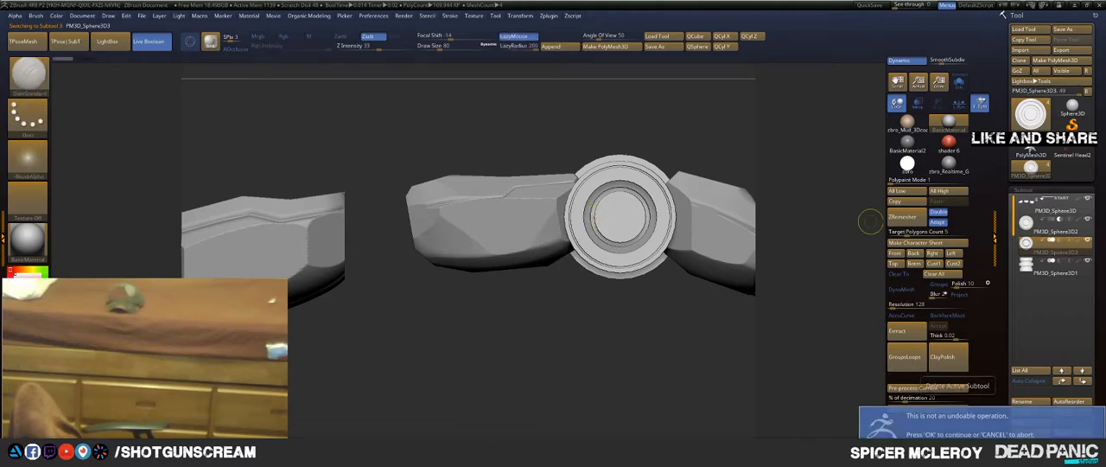
{"action": "key", "text": "Return"}
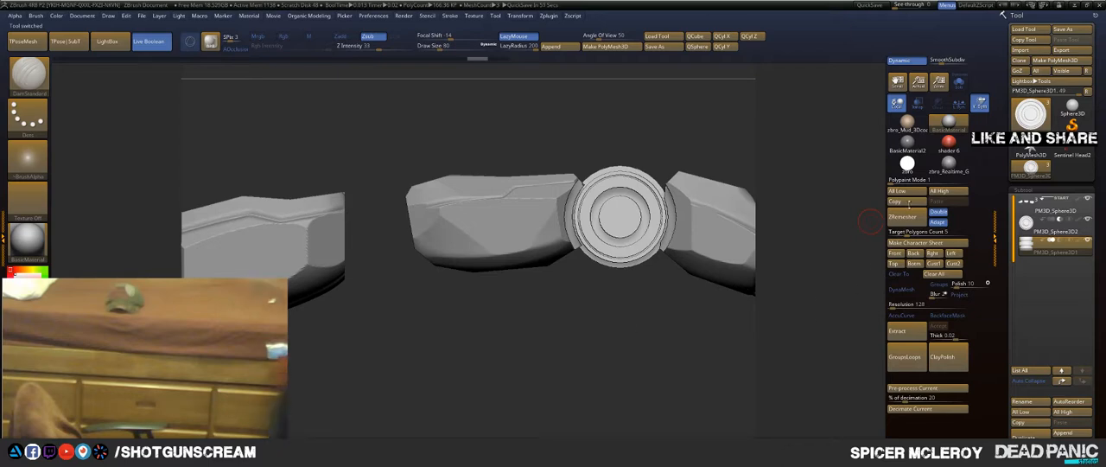
{"action": "left_click", "coordinate": [1074, 235]}
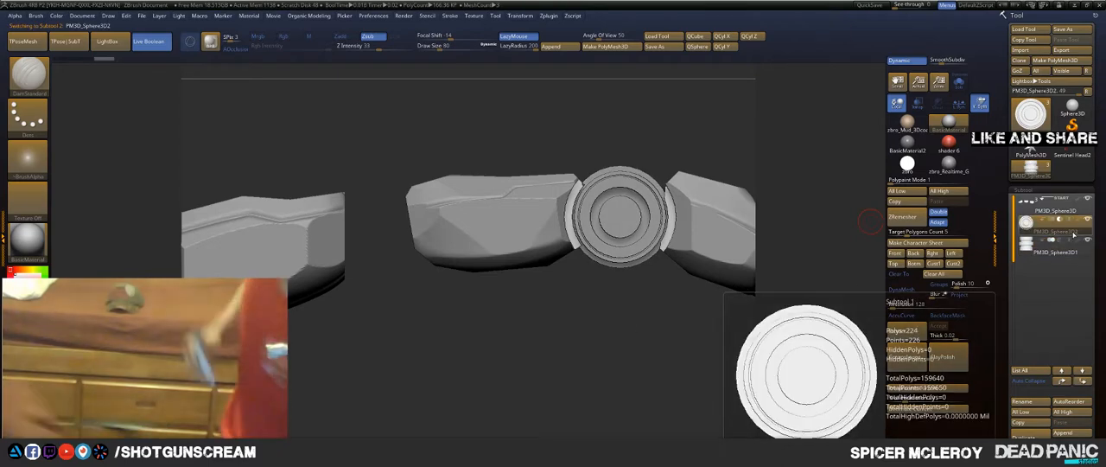
Step: Copy the subtracting joint along the finger into the gap between the base and middle segments, and lower it slightly to fit
{"action": "key", "text": "w"}
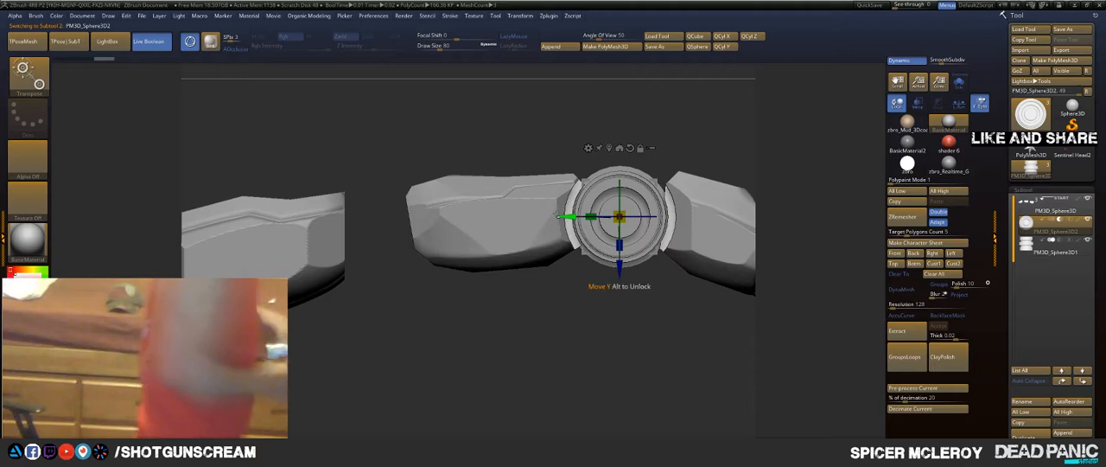
{"action": "left_click_drag", "start_coordinate": [568, 217], "coordinate": [322, 237], "text": "ctrl"}
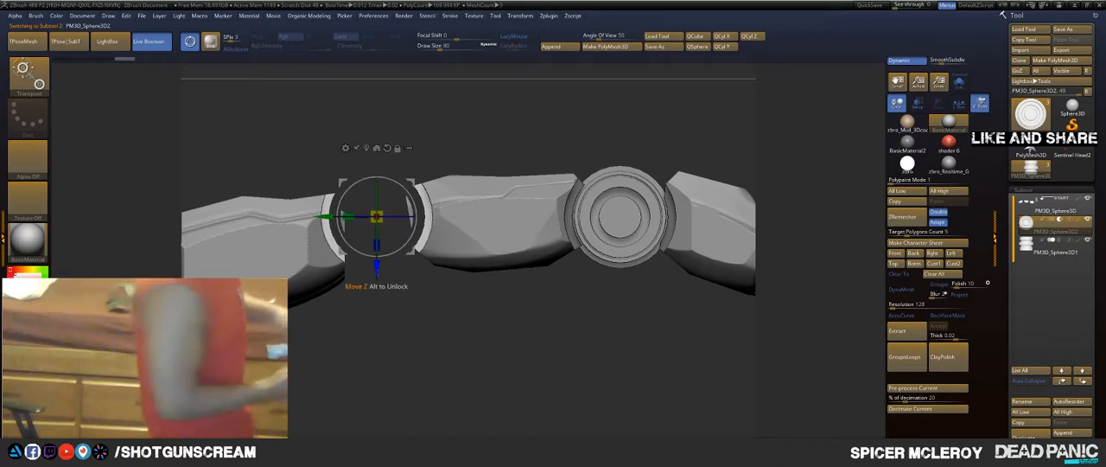
{"action": "left_click_drag", "start_coordinate": [376, 216], "coordinate": [376, 279]}
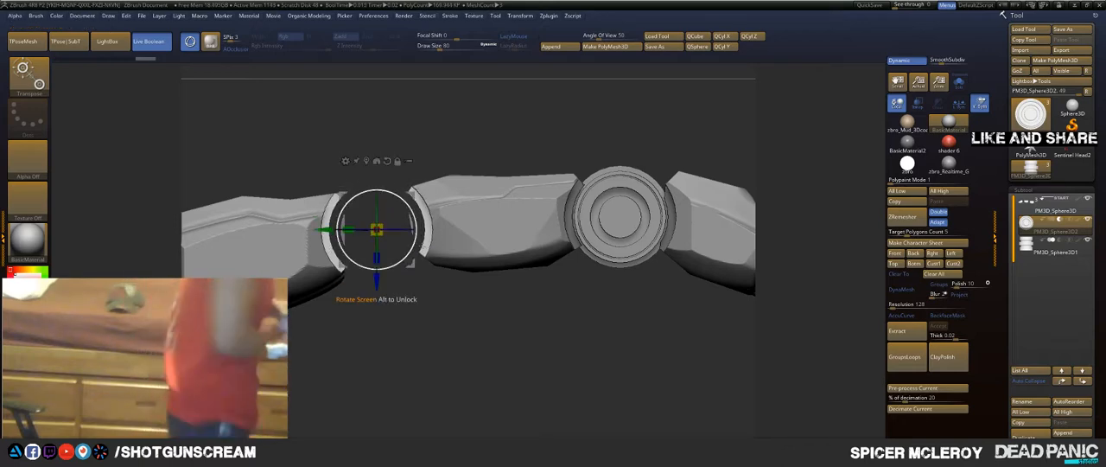
{"action": "key", "text": "q"}
{"action": "mouse_move", "coordinate": [379, 307]}
{"action": "left_mouse_down"}
{"action": "mouse_move", "coordinate": [389, 402]}
{"action": "mouse_move", "coordinate": [415, 371]}
{"action": "left_mouse_up"}
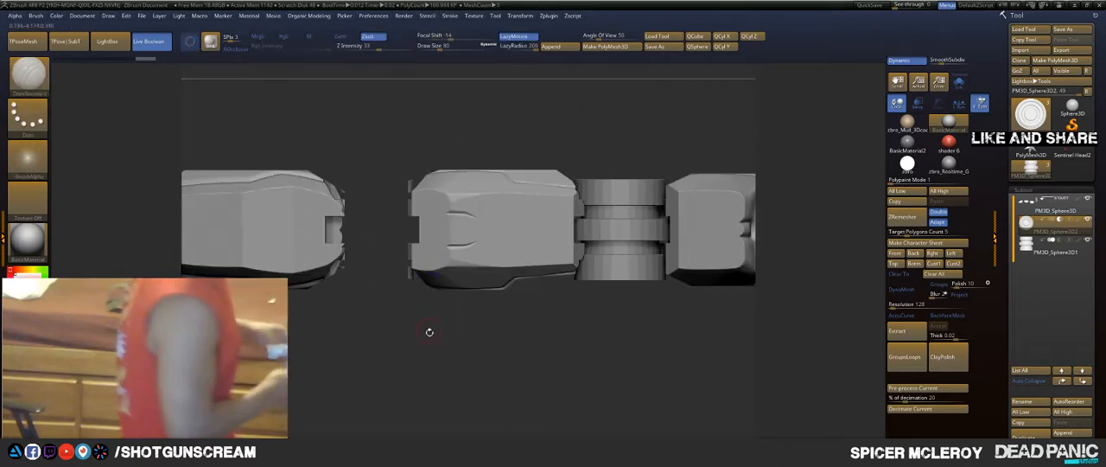
{"action": "left_click_drag", "start_coordinate": [430, 331], "coordinate": [423, 246]}
{"action": "left_click_drag", "start_coordinate": [424, 302], "coordinate": [479, 310], "text": "alt"}
{"action": "mouse_move", "coordinate": [503, 338]}
{"action": "left_mouse_down"}
{"action": "mouse_move", "coordinate": [519, 359]}
{"action": "mouse_move", "coordinate": [495, 342]}
{"action": "left_mouse_up"}
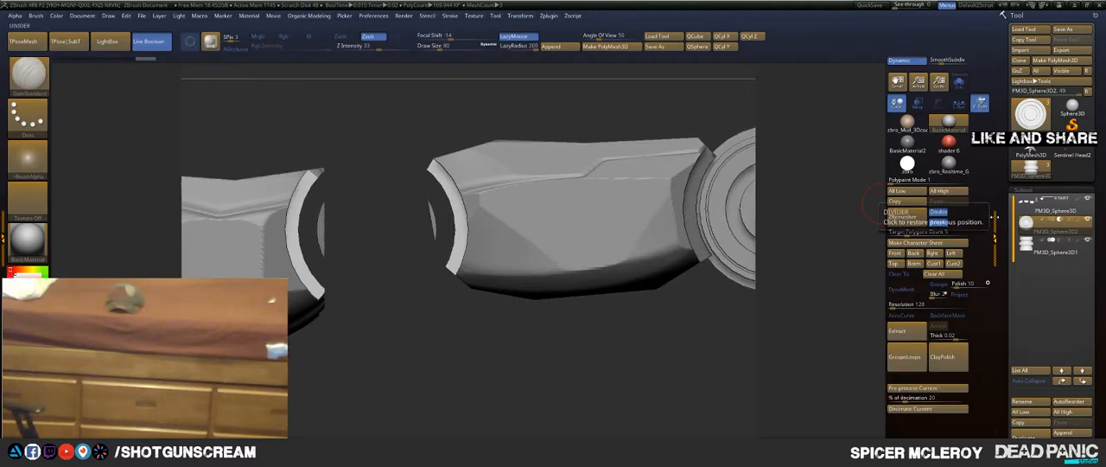
Step: Select the visible joint subtool, copy it into the gap between the base and middle segments, and lower it into the cutout
{"action": "left_click", "coordinate": [1032, 248]}
{"action": "key", "text": "w"}
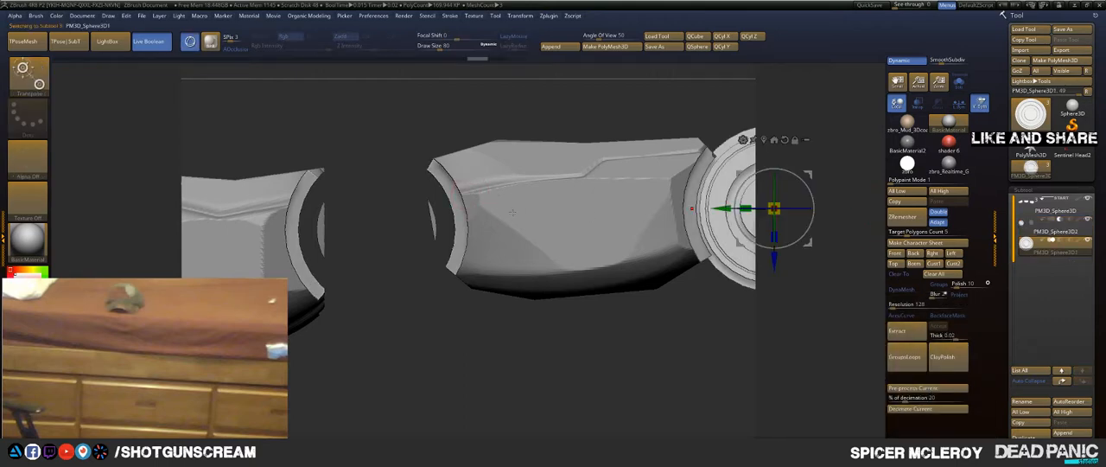
{"action": "left_click_drag", "start_coordinate": [722, 209], "coordinate": [320, 233]}
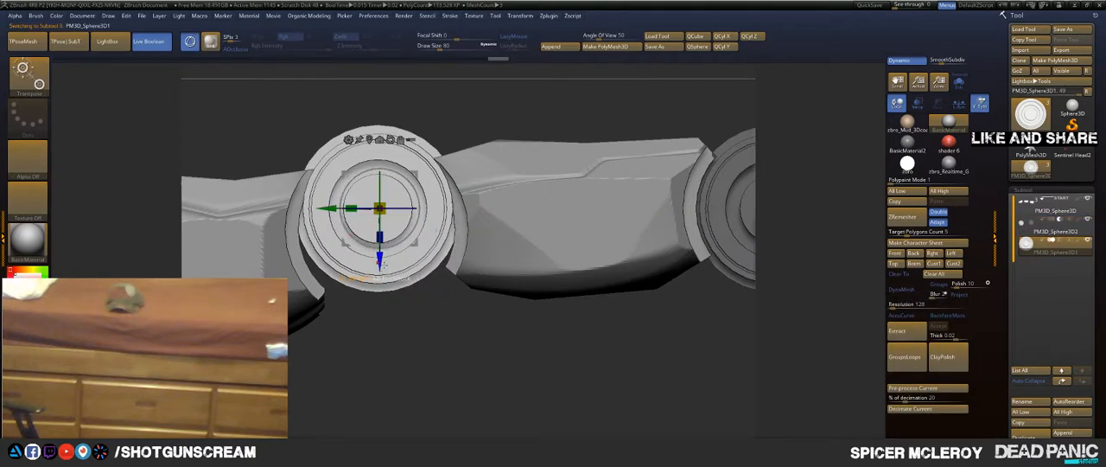
{"action": "left_click_drag", "start_coordinate": [381, 262], "coordinate": [382, 285]}
{"action": "key", "text": "q"}
{"action": "left_click_drag", "start_coordinate": [464, 335], "coordinate": [439, 352]}
{"action": "key", "text": "f"}
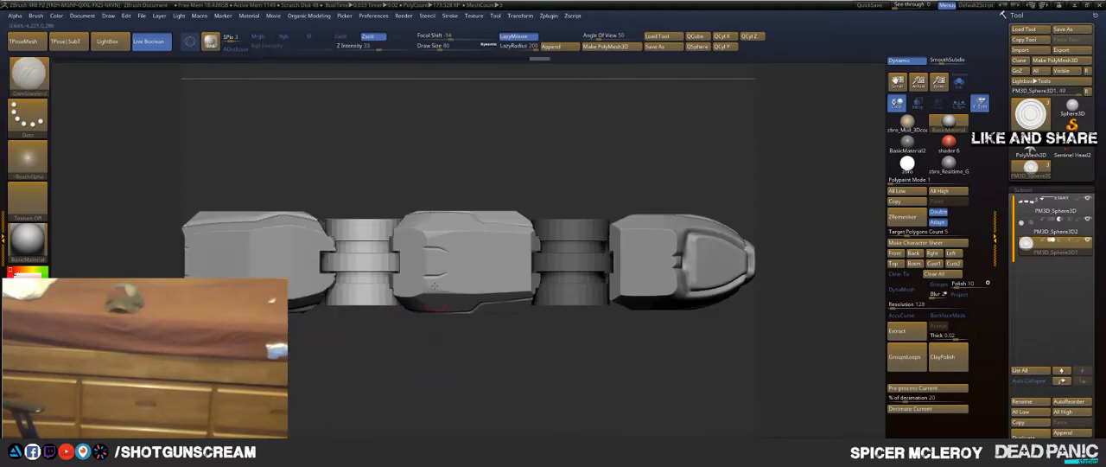
Step: Examine the whole finger with both joints from the side, from above and at an angle, checking the joint fit and fingertip
{"action": "left_click_drag", "start_coordinate": [519, 156], "coordinate": [582, 157]}
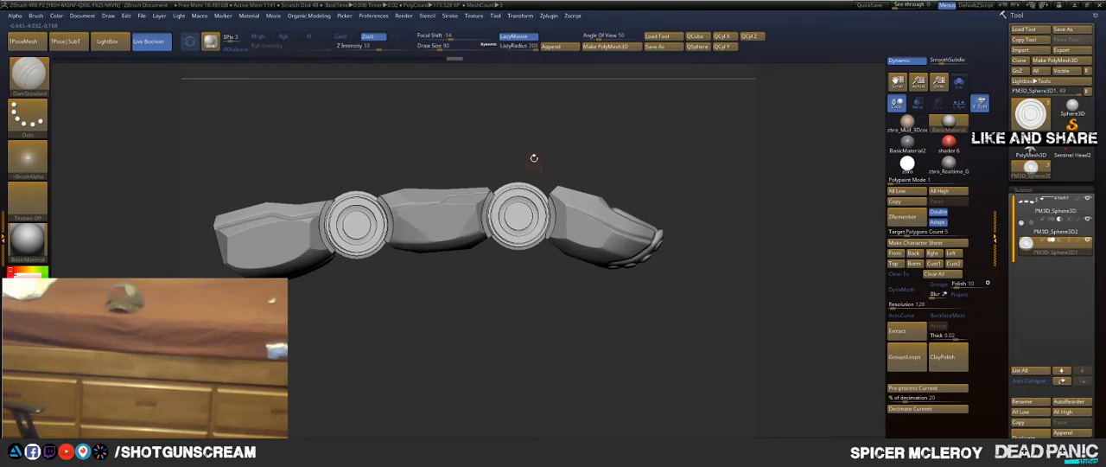
{"action": "left_click_drag", "start_coordinate": [593, 142], "coordinate": [605, 251]}
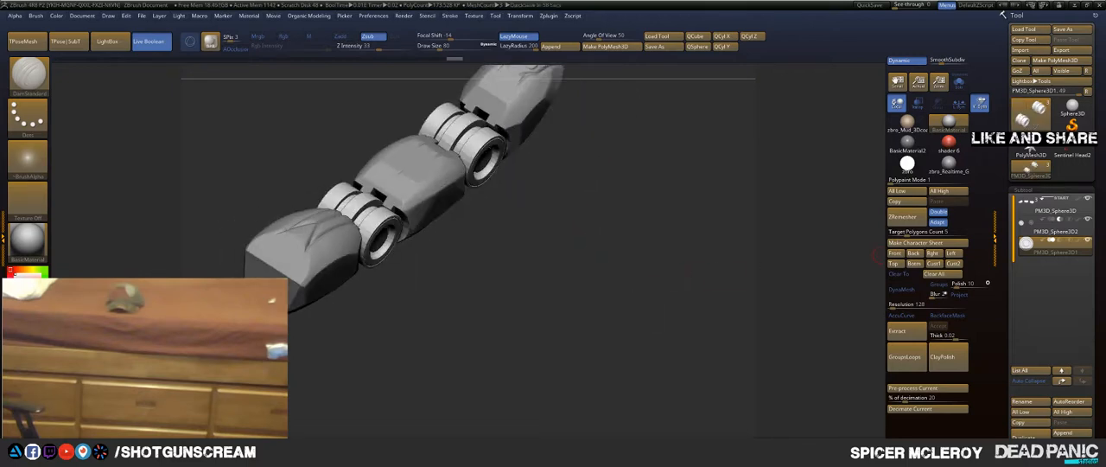
{"action": "left_click_drag", "start_coordinate": [548, 254], "coordinate": [575, 143]}
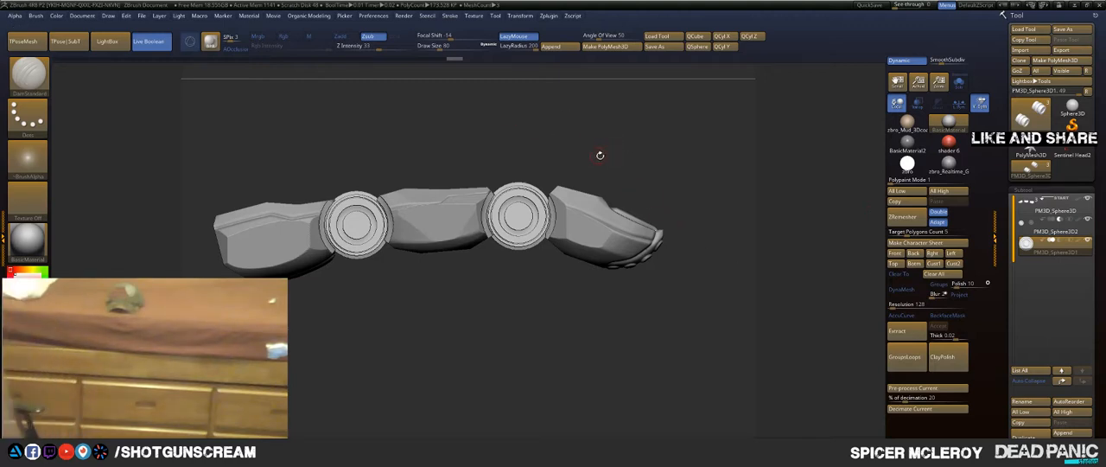
{"action": "left_click_drag", "start_coordinate": [598, 156], "coordinate": [570, 182]}
{"action": "left_click_drag", "start_coordinate": [486, 141], "coordinate": [528, 131]}
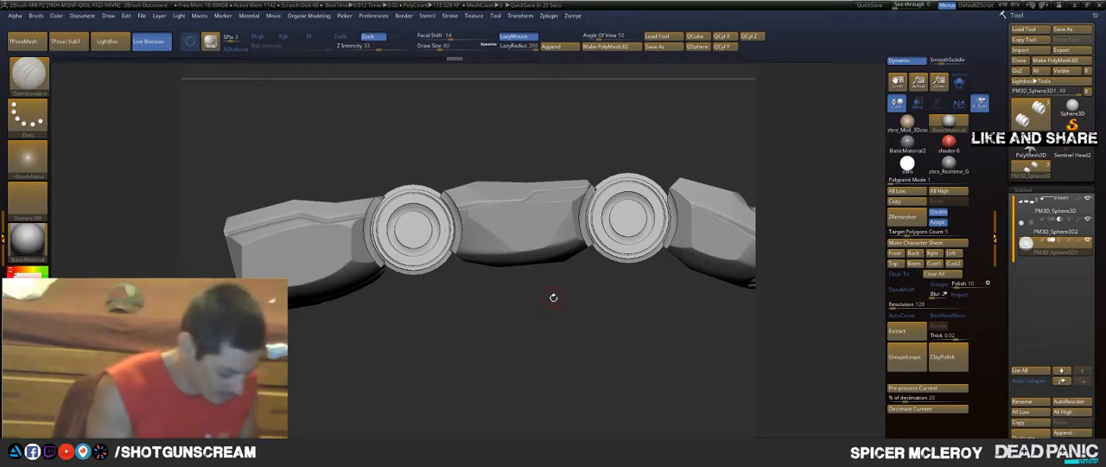
{"action": "left_click_drag", "start_coordinate": [569, 309], "coordinate": [545, 271]}
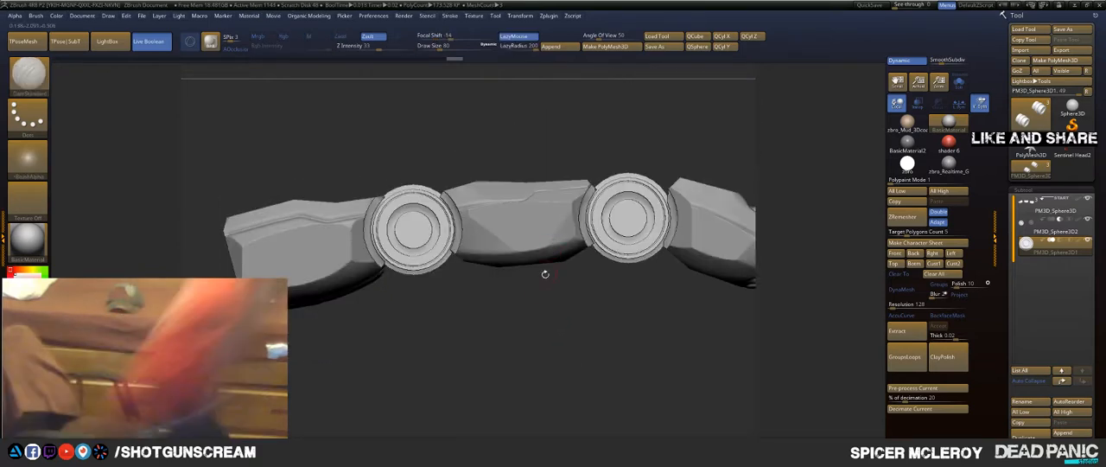
{"action": "left_click_drag", "start_coordinate": [518, 301], "coordinate": [565, 314]}
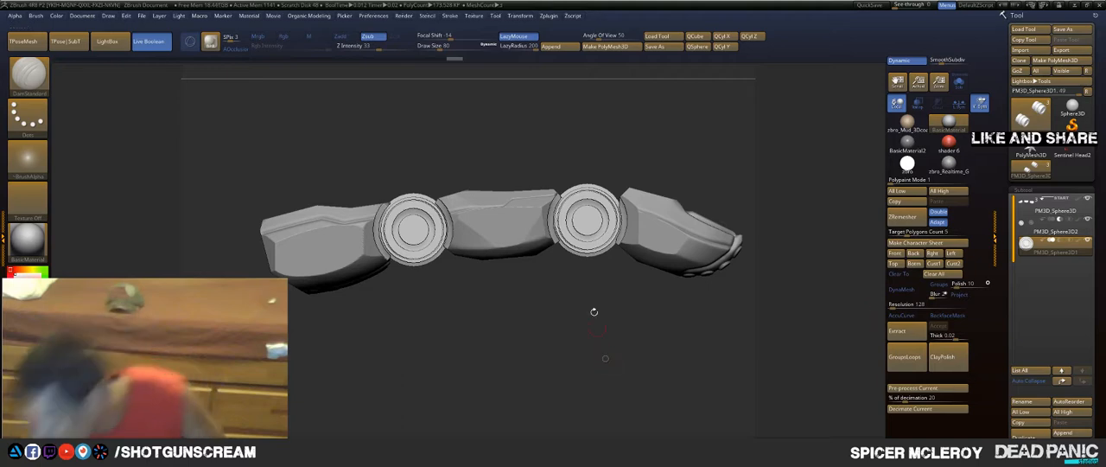
{"action": "left_click_drag", "start_coordinate": [630, 317], "coordinate": [511, 299]}
{"action": "left_click_drag", "start_coordinate": [630, 157], "coordinate": [570, 177], "text": "alt"}
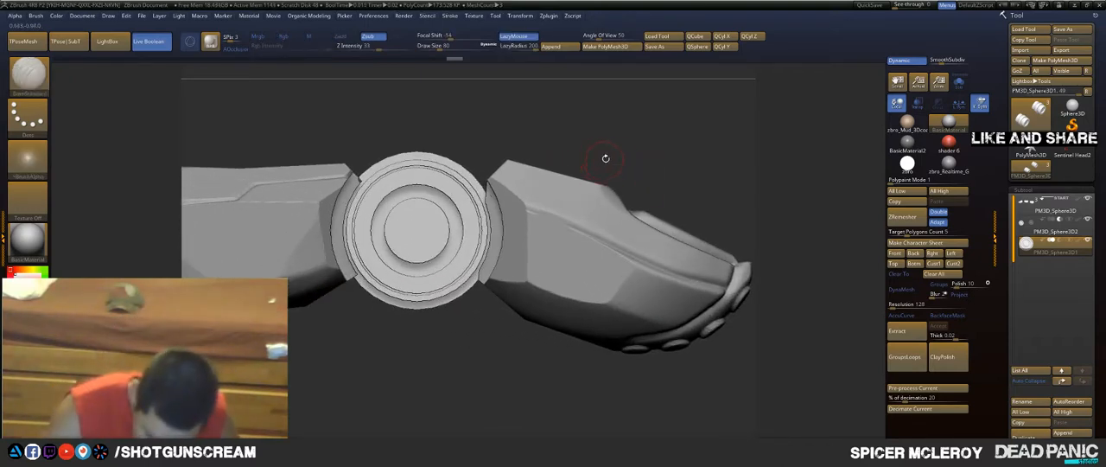
{"action": "left_click_drag", "start_coordinate": [665, 153], "coordinate": [585, 143]}
{"action": "left_click_drag", "start_coordinate": [488, 194], "coordinate": [664, 230], "text": "alt"}
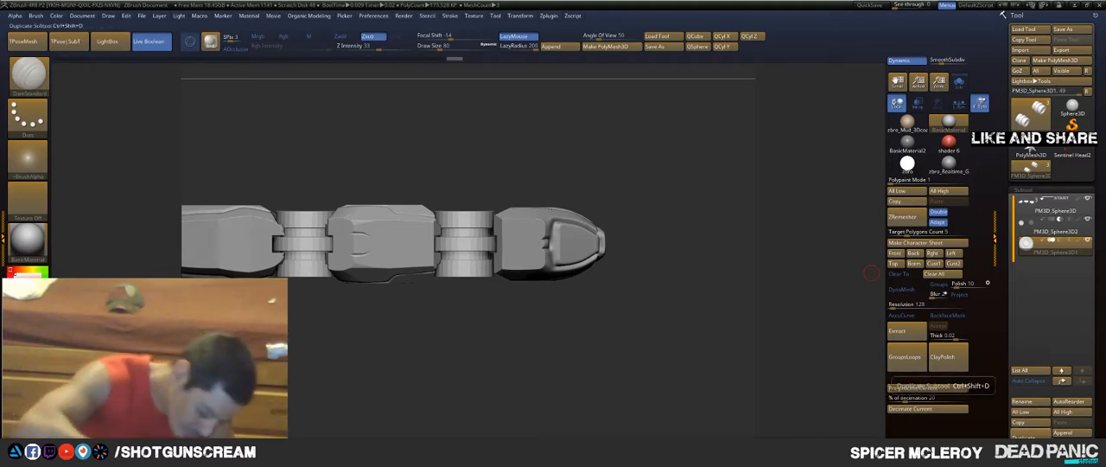
Step: Append a Cube3D subtool and isolate it in Solo mode with its wireframe and polygroups displayed
{"action": "left_click", "coordinate": [1063, 432]}
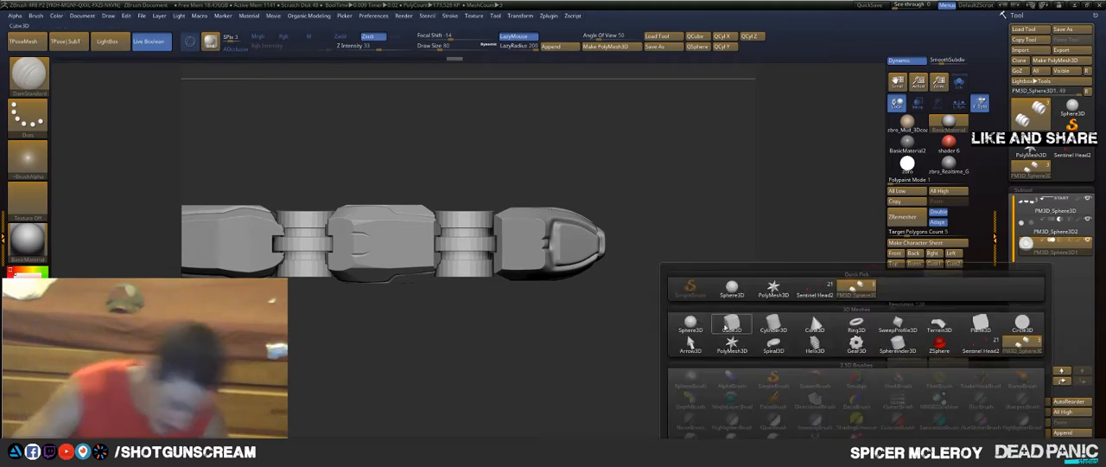
{"action": "left_click", "coordinate": [730, 325]}
{"action": "left_click", "coordinate": [541, 218], "text": "alt"}
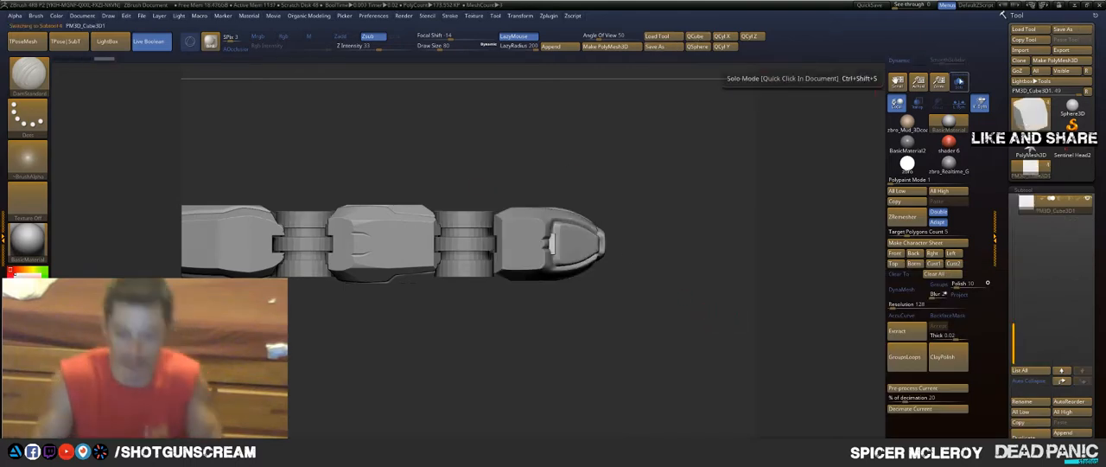
{"action": "left_click", "coordinate": [959, 82]}
{"action": "left_click_drag", "start_coordinate": [611, 179], "coordinate": [637, 222], "text": "alt"}
{"action": "key", "text": "shift+f"}
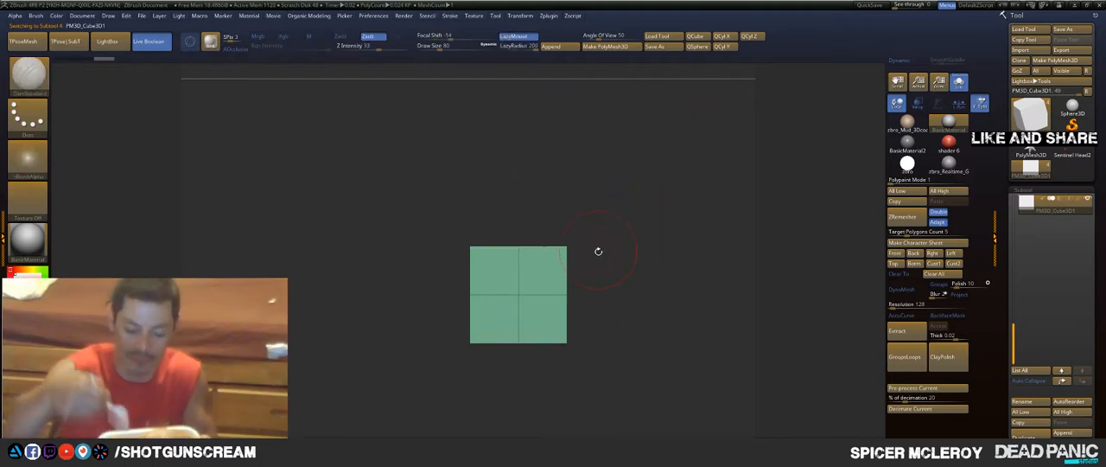
Step: With ZModeler, bevel the cube's horizontal middle edge loop into a band and QMesh that band outward on all sides
{"action": "key", "text": "b"}
{"action": "key", "text": "z"}
{"action": "key", "text": "m"}
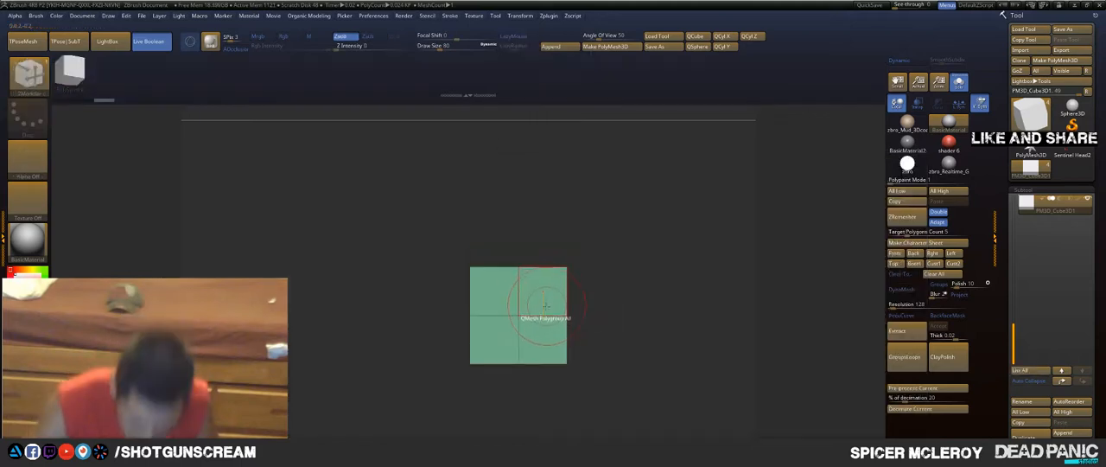
{"action": "left_click_drag", "start_coordinate": [543, 315], "coordinate": [559, 327]}
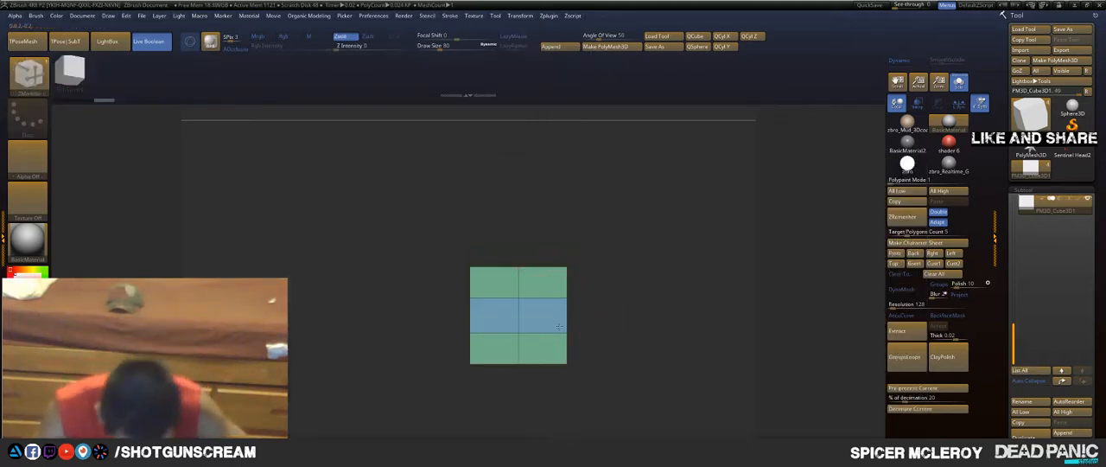
{"action": "left_click_drag", "start_coordinate": [455, 308], "coordinate": [433, 316]}
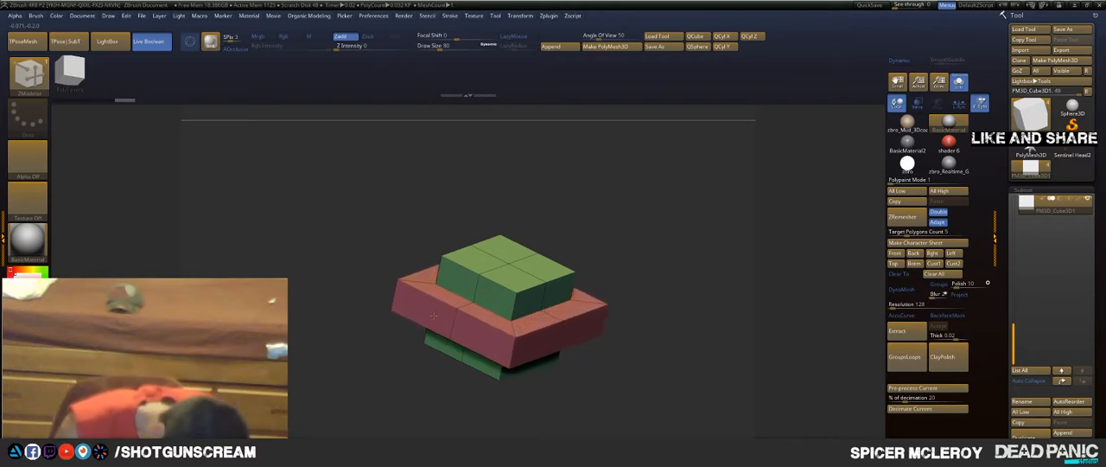
Step: Mark the two front faces of the protruding band and inset them together using Inset Region
{"action": "left_click_drag", "start_coordinate": [596, 255], "coordinate": [619, 165], "text": "shift"}
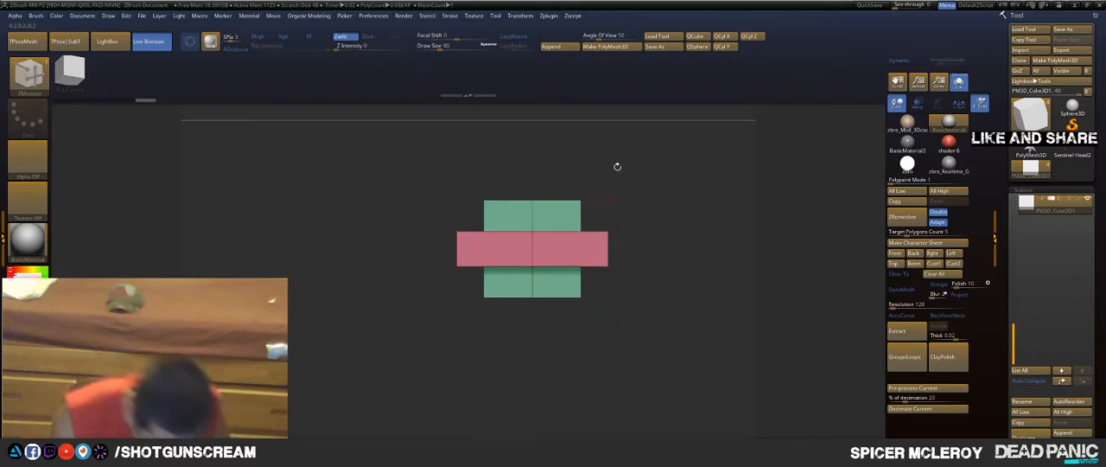
{"action": "left_click", "coordinate": [502, 248], "text": "alt"}
{"action": "left_click", "coordinate": [558, 249], "text": "alt"}
{"action": "key", "text": "space"}
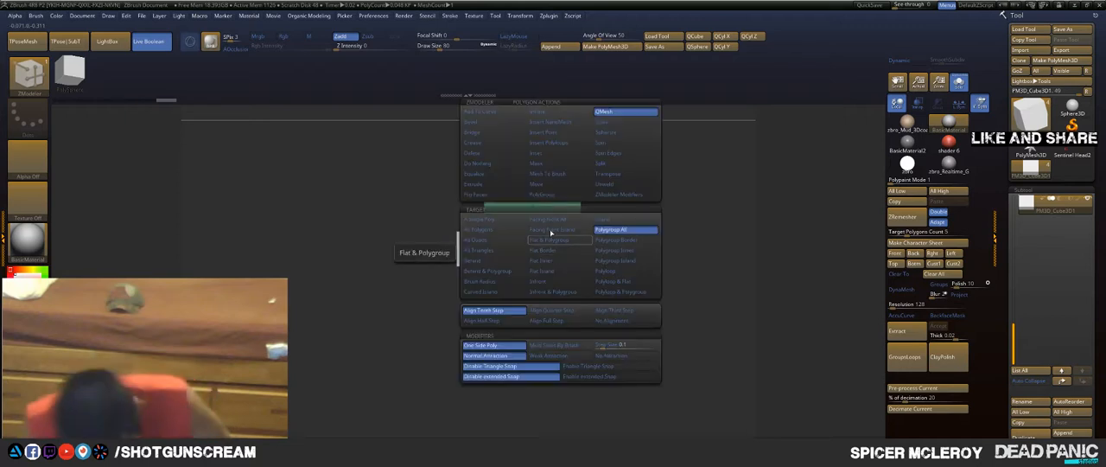
{"action": "left_click", "coordinate": [546, 154]}
{"action": "left_click", "coordinate": [589, 329]}
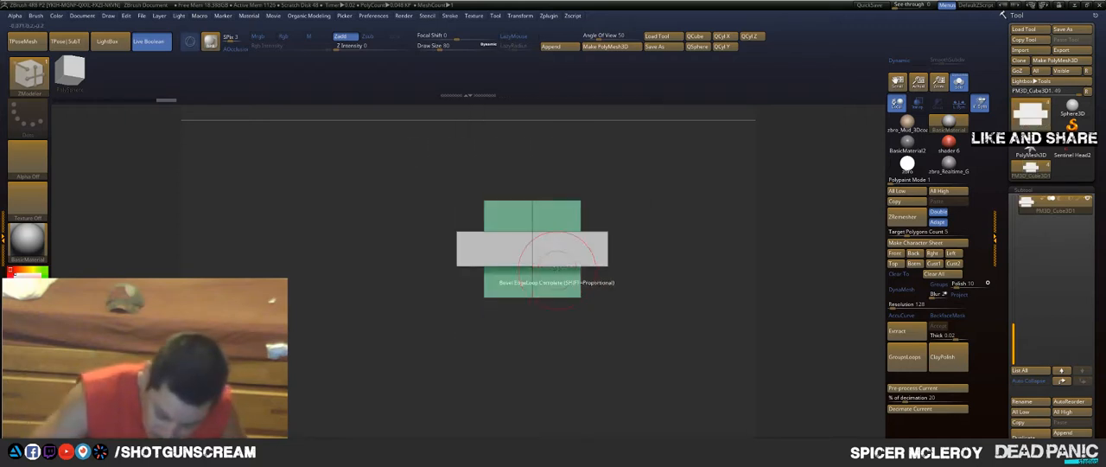
{"action": "left_click_drag", "start_coordinate": [553, 250], "coordinate": [549, 243]}
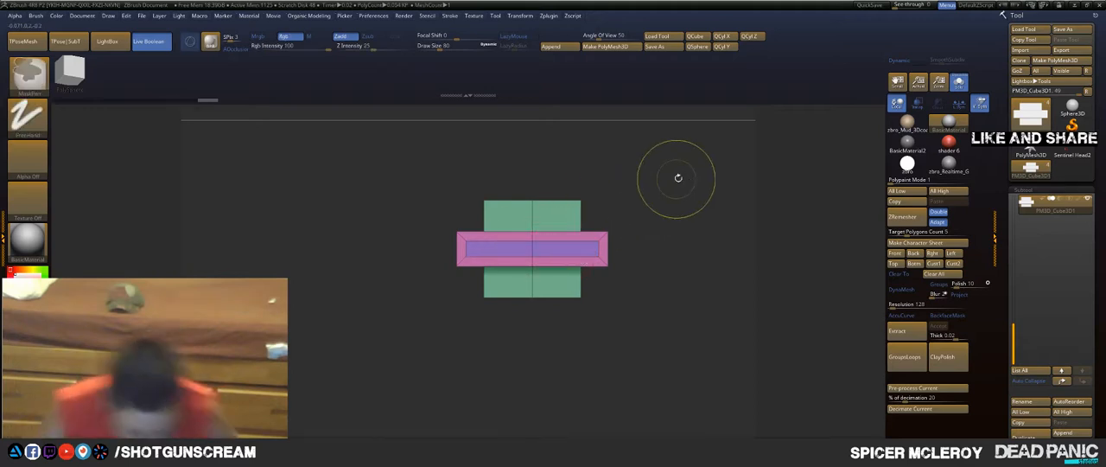
Step: QMesh the inset front region of the band outward into a protruding rectangular block
{"action": "left_click_drag", "start_coordinate": [676, 176], "coordinate": [557, 252]}
{"action": "key", "text": "space"}
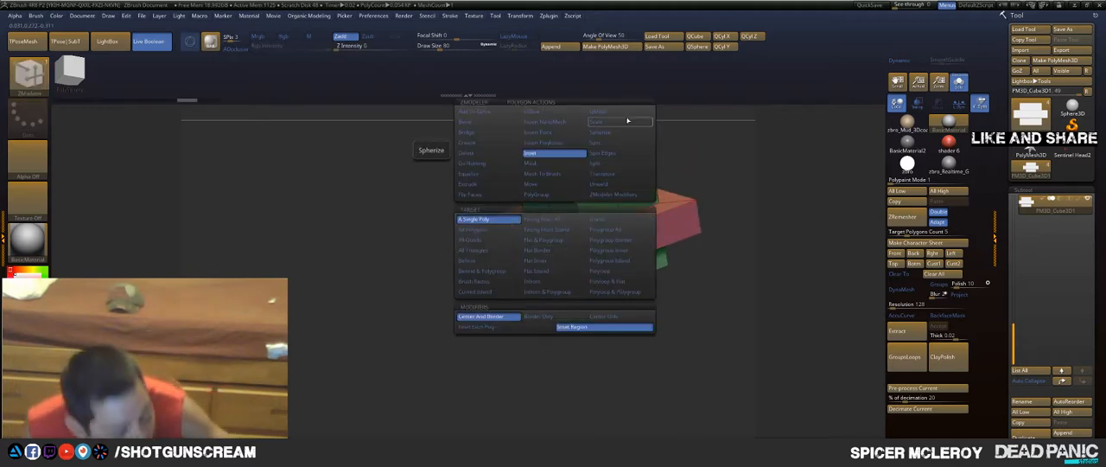
{"action": "left_click", "coordinate": [612, 114]}
{"action": "left_click_drag", "start_coordinate": [545, 257], "coordinate": [525, 268]}
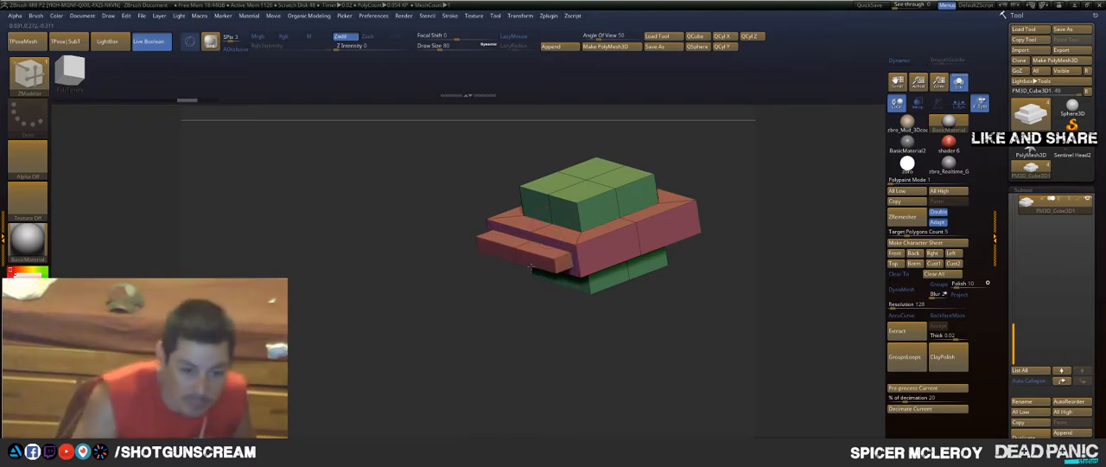
{"action": "left_click_drag", "start_coordinate": [511, 271], "coordinate": [399, 285]}
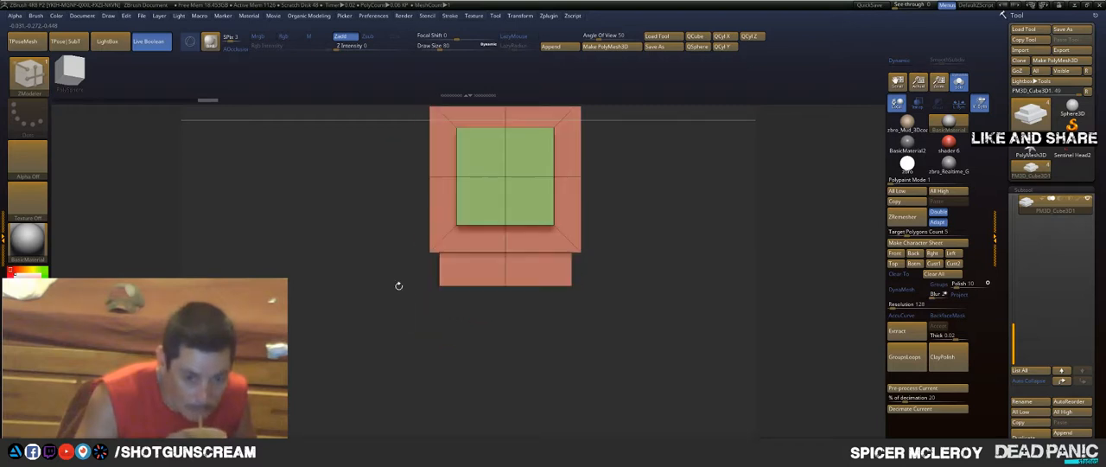
Step: Bevel the outer edge loop of the band and the top edge loop of the raised central block
{"action": "left_click_drag", "start_coordinate": [703, 259], "coordinate": [679, 218]}
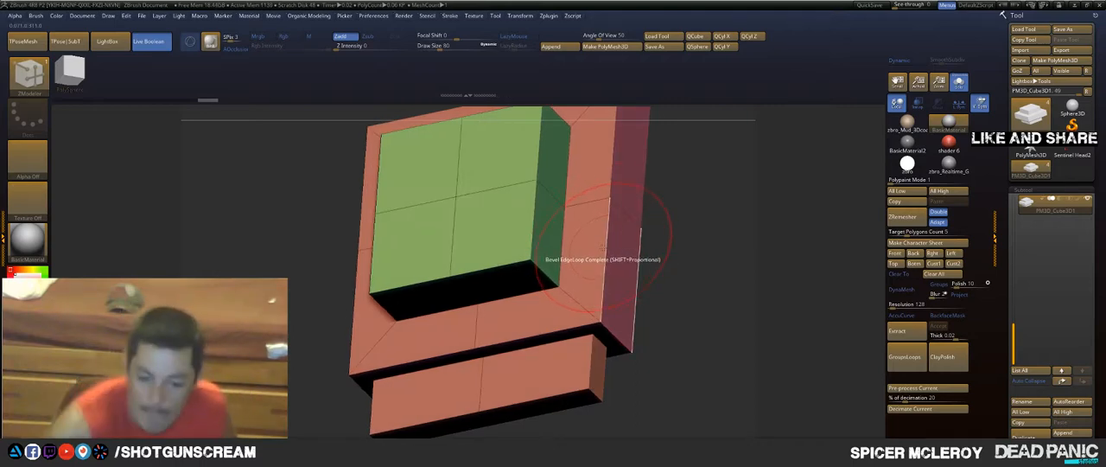
{"action": "left_click_drag", "start_coordinate": [603, 248], "coordinate": [609, 250]}
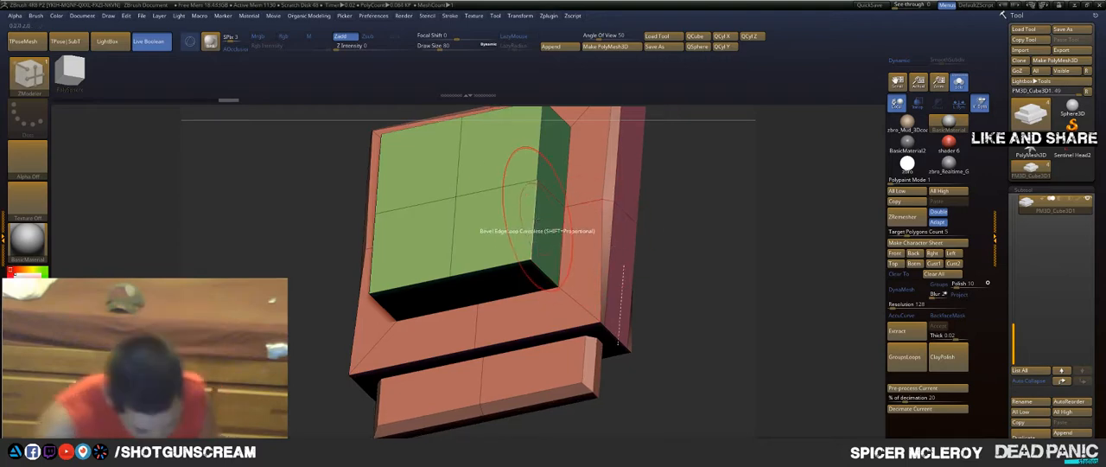
{"action": "left_click_drag", "start_coordinate": [533, 221], "coordinate": [541, 221]}
Step: Switch to the Move brush with a draw size of 1, facing the cube shape squarely from above
{"action": "left_click_drag", "start_coordinate": [650, 254], "coordinate": [664, 271]}
{"action": "key", "text": "b"}
{"action": "type", "text": "mv"}
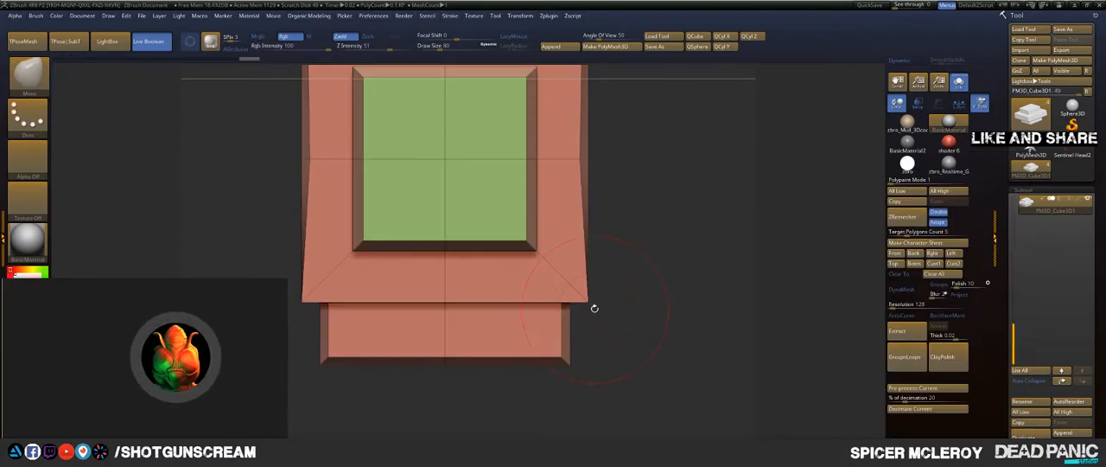
{"action": "type", "text": "s1"}
{"action": "key", "text": "Return"}
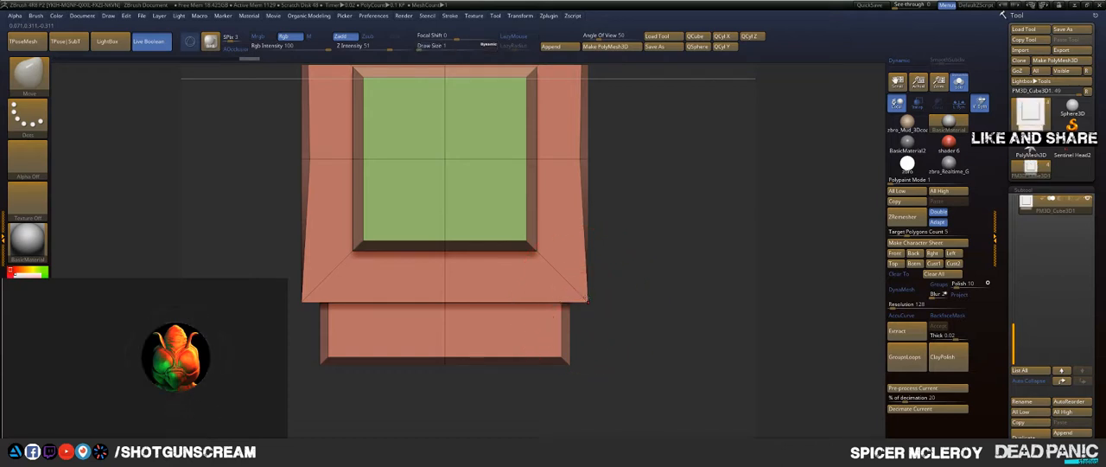
Step: Try to pull one front corner of the band inward with the Move brush
{"action": "left_click_drag", "start_coordinate": [585, 300], "coordinate": [576, 293]}
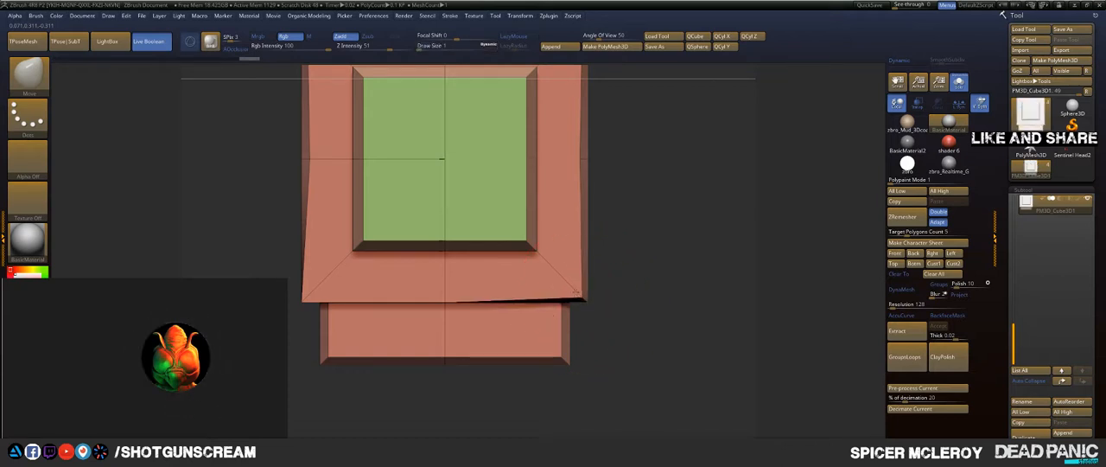
{"action": "key", "text": "ctrl+z"}
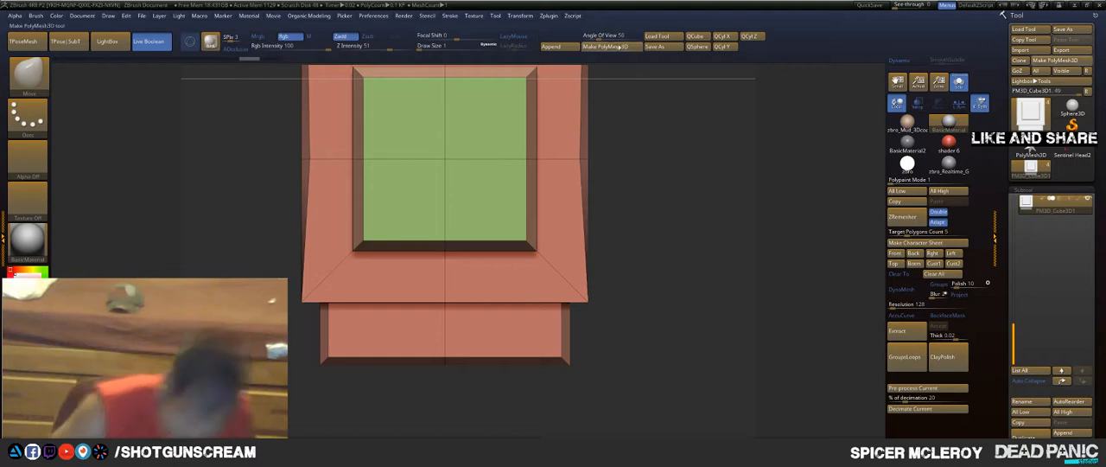
Step: Face the shape squarely and nudge the middle of the band's lower edge slightly upward with the Move brush
{"action": "left_click", "coordinate": [519, 15]}
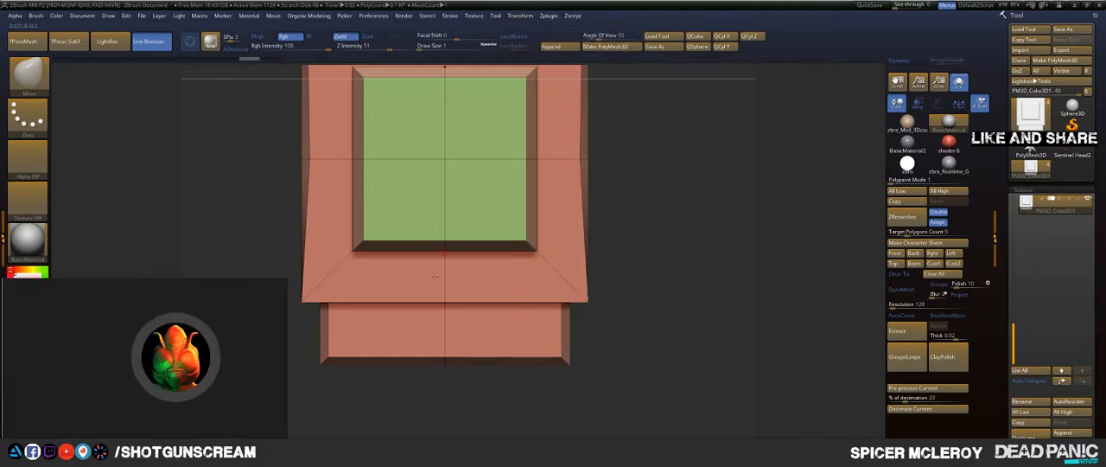
{"action": "left_click_drag", "start_coordinate": [644, 321], "coordinate": [484, 302]}
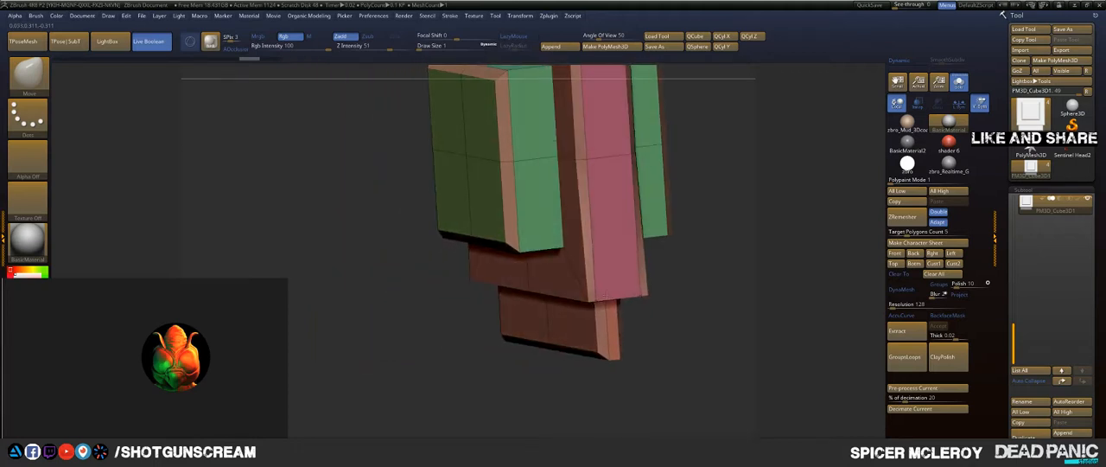
{"action": "left_click_drag", "start_coordinate": [740, 254], "coordinate": [640, 285], "text": "alt"}
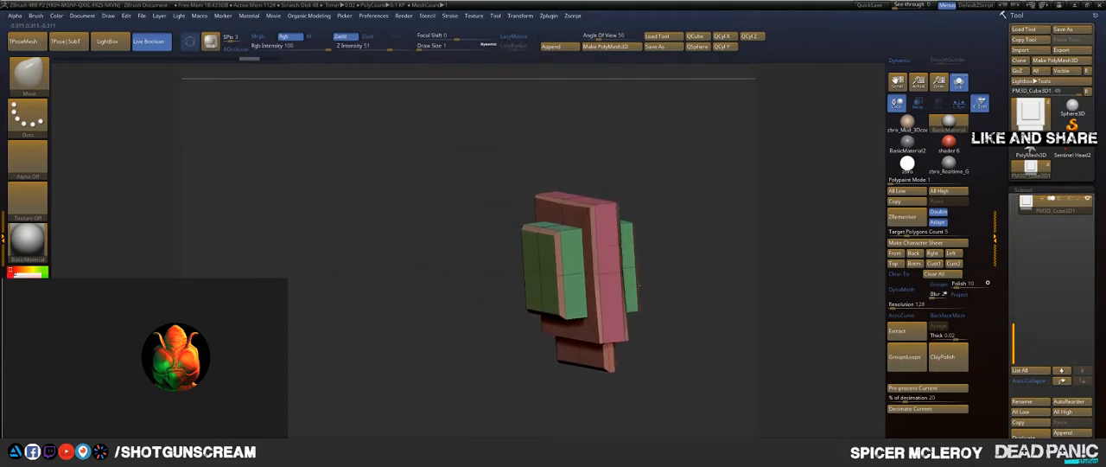
{"action": "left_click_drag", "start_coordinate": [654, 315], "coordinate": [619, 329], "text": "shift"}
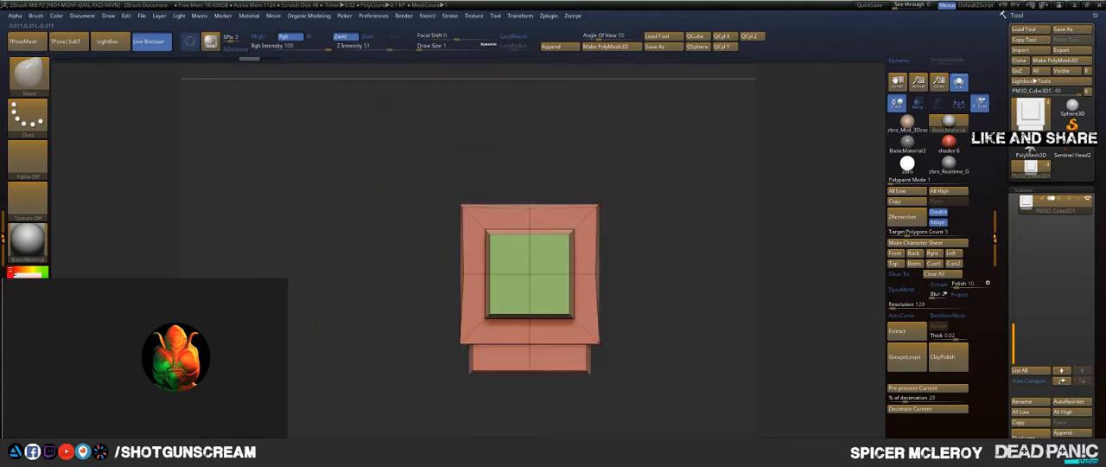
{"action": "left_click", "coordinate": [553, 17]}
{"action": "mouse_move", "coordinate": [521, 15]}
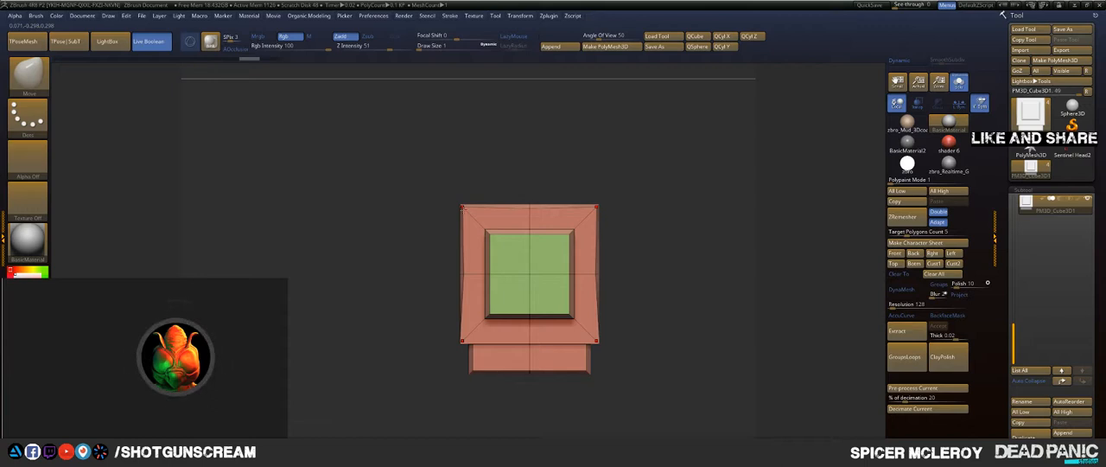
{"action": "left_click", "coordinate": [518, 16]}
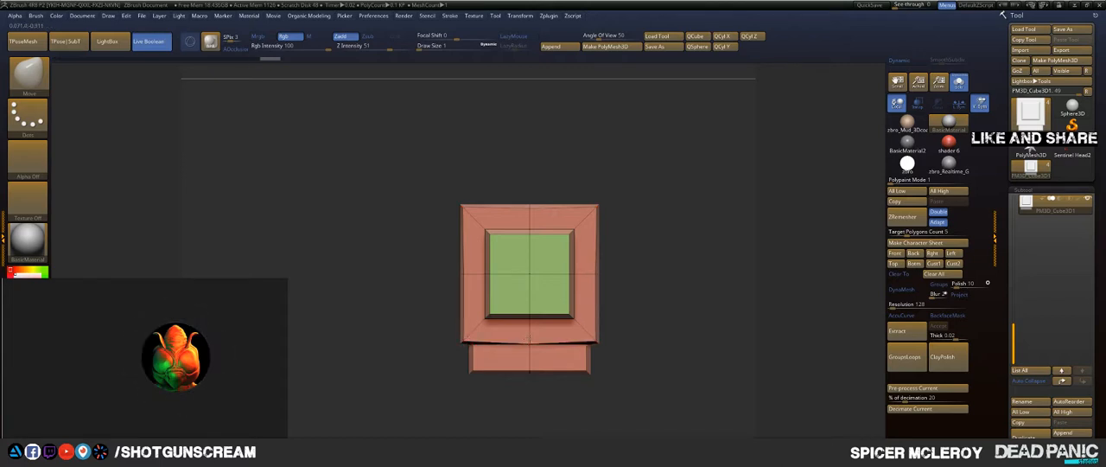
{"action": "left_click_drag", "start_coordinate": [530, 344], "coordinate": [529, 340]}
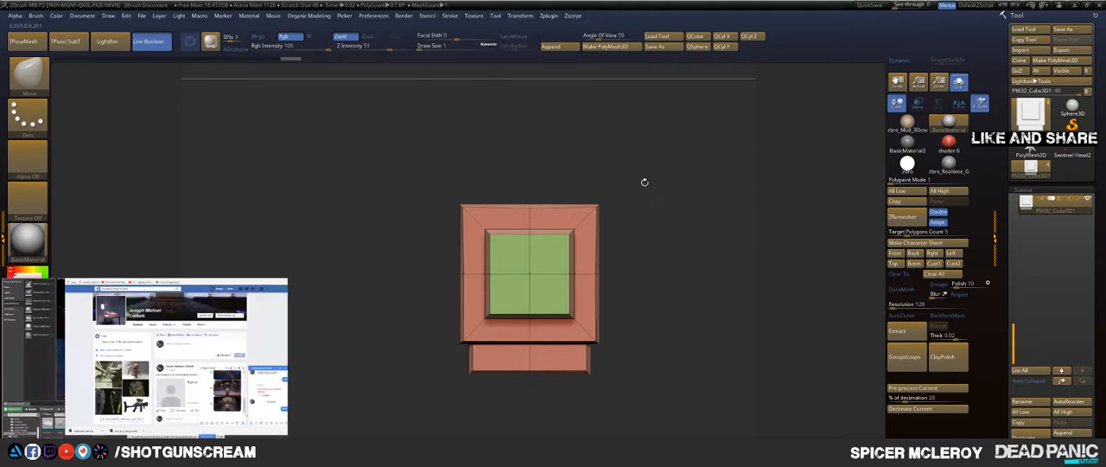
Step: Switch to the ZModeler brush and set the edge action to Insert with Multiple EdgeLoops as the target
{"action": "left_click_drag", "start_coordinate": [644, 182], "coordinate": [674, 179]}
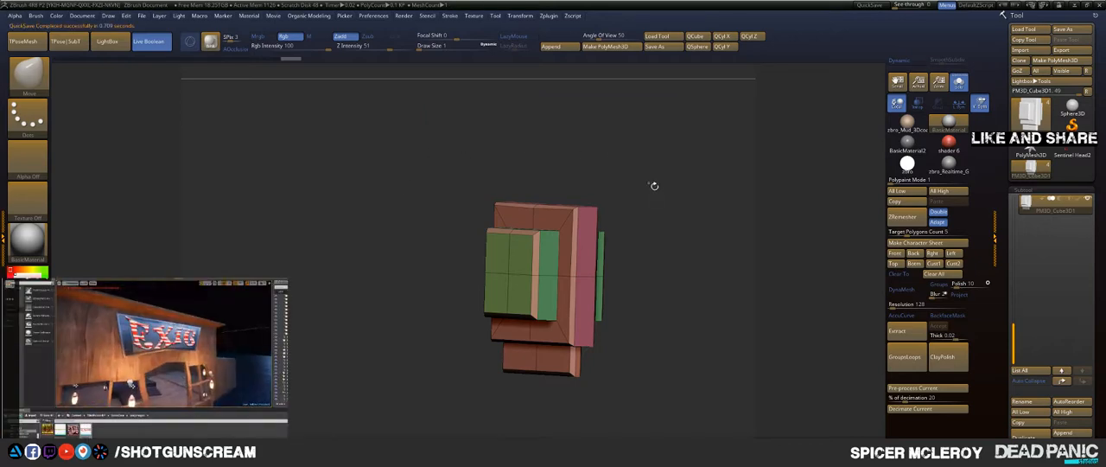
{"action": "left_click_drag", "start_coordinate": [654, 186], "coordinate": [622, 241]}
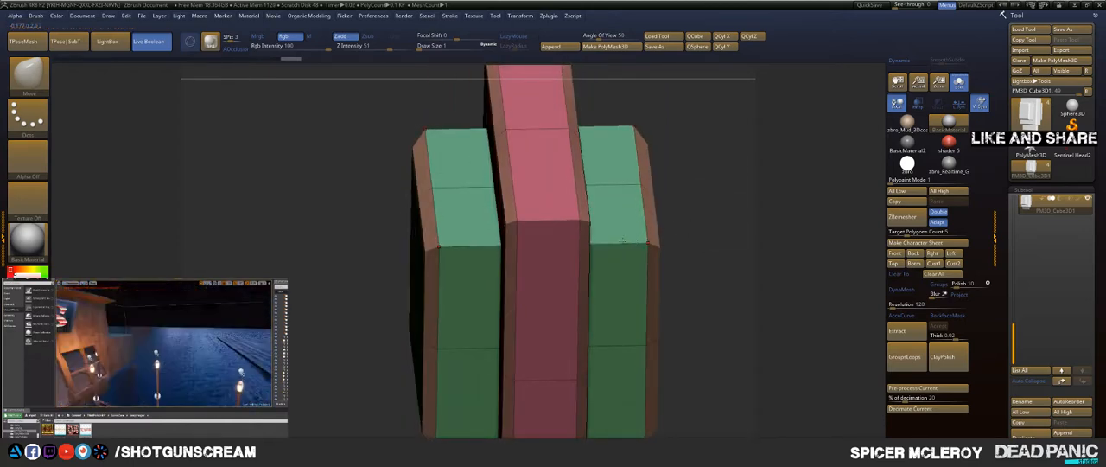
{"action": "key", "text": "b"}
{"action": "key", "text": "z"}
{"action": "key", "text": "m"}
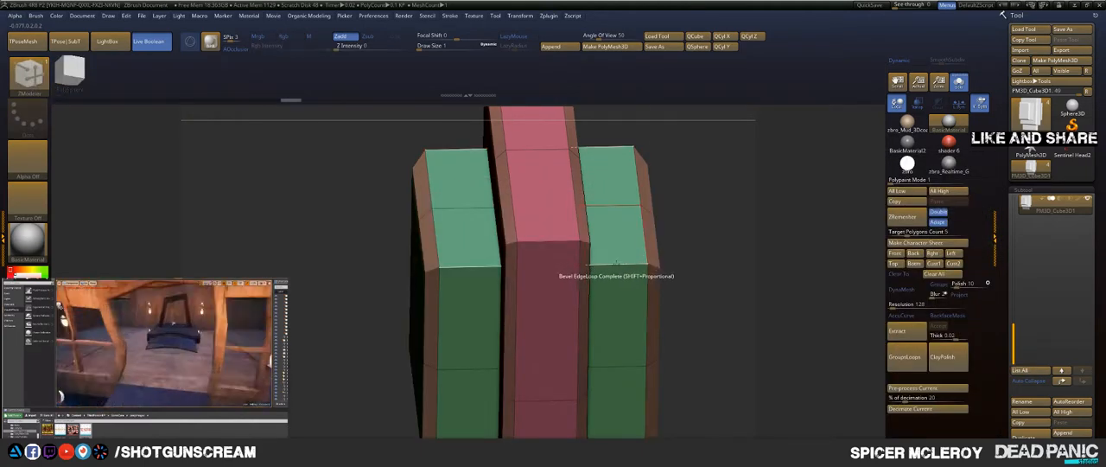
{"action": "key", "text": "space"}
{"action": "left_click", "coordinate": [598, 215]}
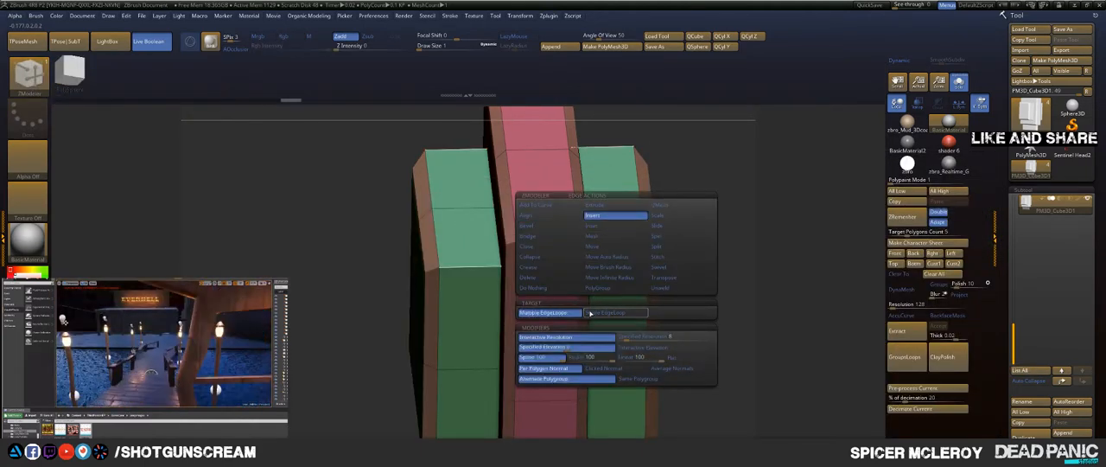
{"action": "left_click", "coordinate": [590, 312]}
Step: Try to groove the raised green side blocks by inserting multiple edge loops and QMeshing alternate strips inward
{"action": "left_click", "coordinate": [614, 260]}
{"action": "left_click_drag", "start_coordinate": [622, 276], "coordinate": [636, 278]}
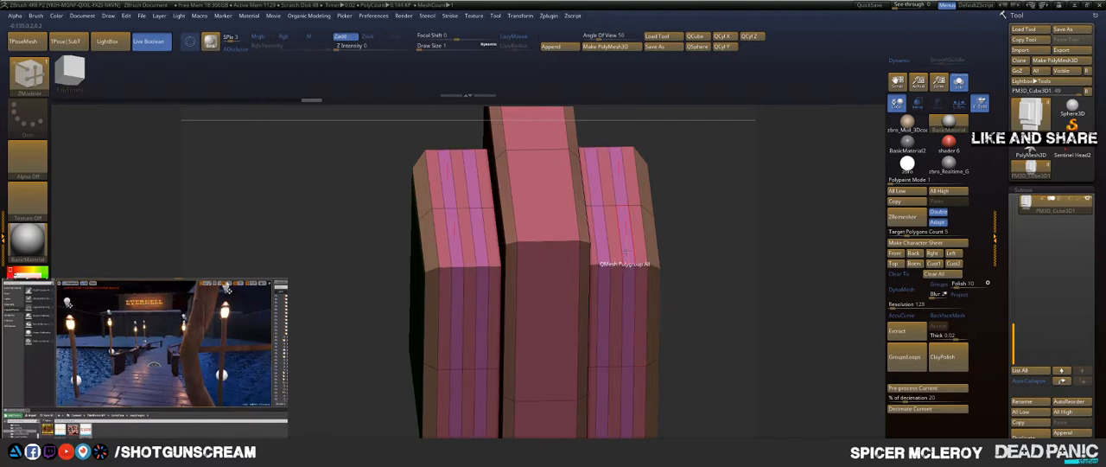
{"action": "left_click", "coordinate": [625, 252]}
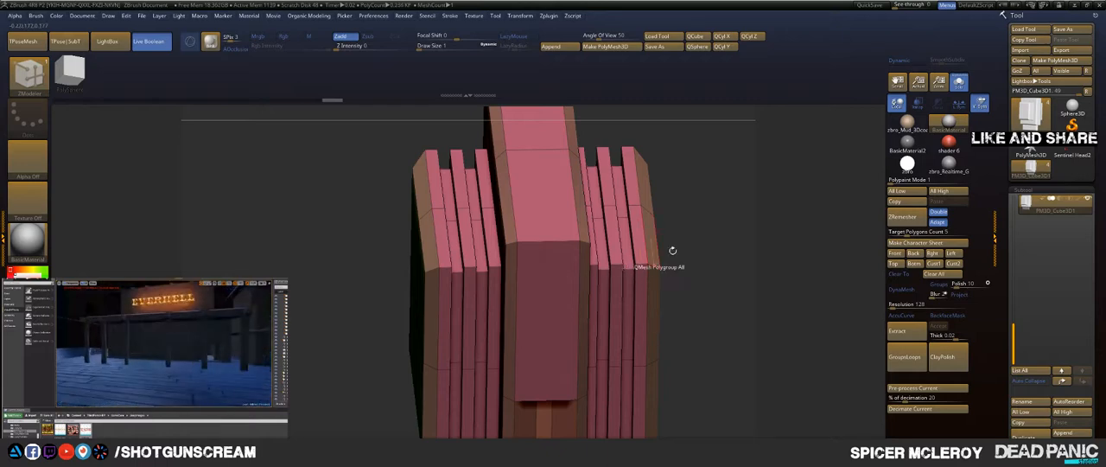
{"action": "mouse_move", "coordinate": [672, 249]}
{"action": "left_mouse_down"}
{"action": "mouse_move", "coordinate": [731, 190]}
{"action": "mouse_move", "coordinate": [723, 239]}
{"action": "mouse_move", "coordinate": [691, 124]}
{"action": "mouse_move", "coordinate": [720, 209]}
{"action": "mouse_move", "coordinate": [700, 215]}
{"action": "mouse_move", "coordinate": [720, 207]}
{"action": "mouse_move", "coordinate": [722, 225]}
{"action": "mouse_move", "coordinate": [683, 217]}
{"action": "mouse_move", "coordinate": [724, 235]}
{"action": "mouse_move", "coordinate": [657, 232]}
{"action": "left_mouse_up"}
{"action": "key", "text": "ctrl+z"}
Step: Insert multiple edge loops around both raised side blocks and QMesh alternate strips inward to form parallel grooves
{"action": "key", "text": "ctrl+z"}
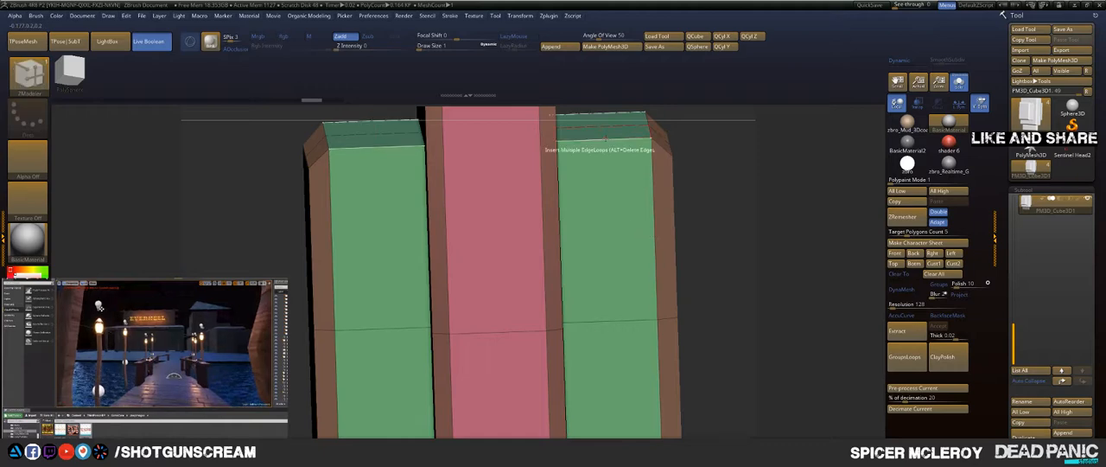
{"action": "left_click_drag", "start_coordinate": [605, 139], "coordinate": [605, 161]}
{"action": "key", "text": "ctrl+z"}
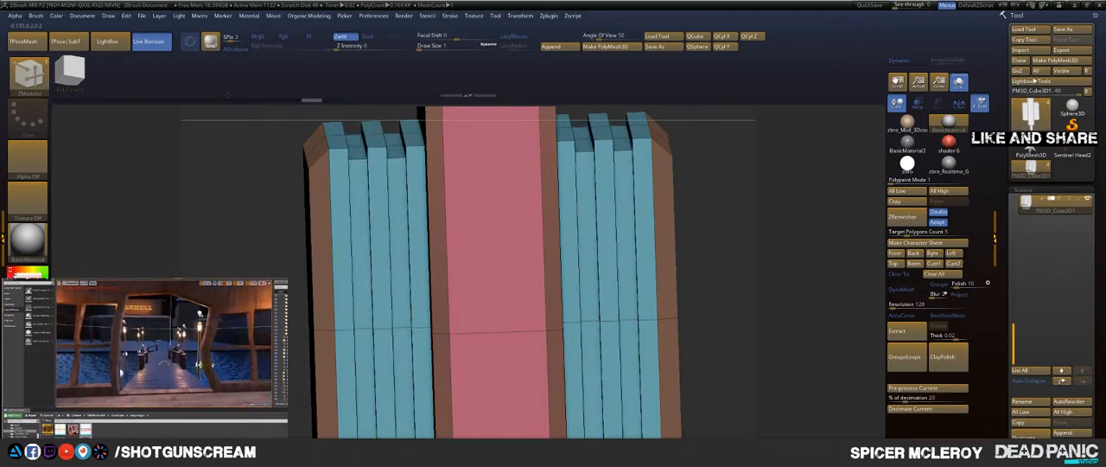
{"action": "mouse_move", "coordinate": [751, 175]}
{"action": "left_mouse_down"}
{"action": "mouse_move", "coordinate": [813, 180]}
{"action": "mouse_move", "coordinate": [738, 185]}
{"action": "mouse_move", "coordinate": [658, 217]}
{"action": "mouse_move", "coordinate": [670, 238]}
{"action": "mouse_move", "coordinate": [703, 234]}
{"action": "mouse_move", "coordinate": [727, 265]}
{"action": "mouse_move", "coordinate": [705, 234]}
{"action": "left_mouse_up"}
{"action": "left_click_drag", "start_coordinate": [692, 236], "coordinate": [636, 246]}
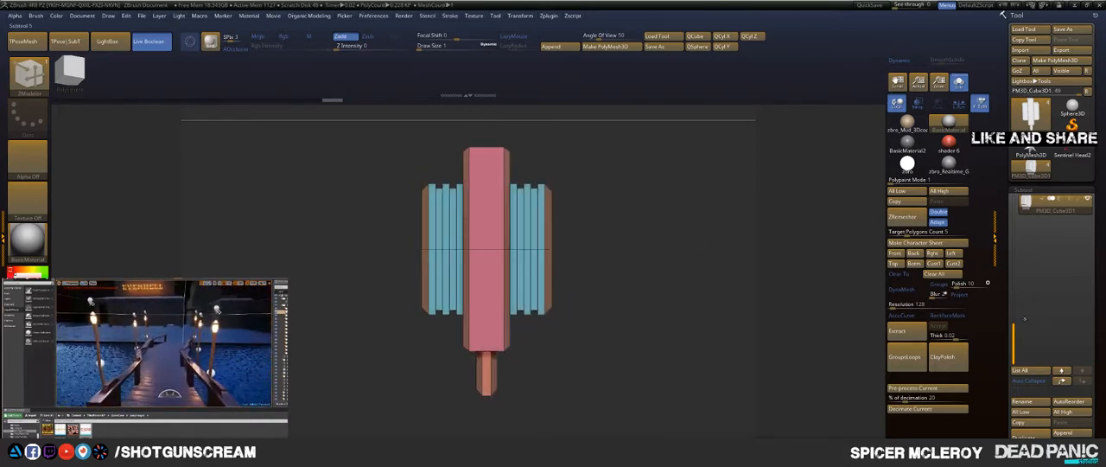
Step: Turn off Solo mode to show the whole finger and frame it from the side
{"action": "left_click_drag", "start_coordinate": [1013, 331], "coordinate": [1017, 207]}
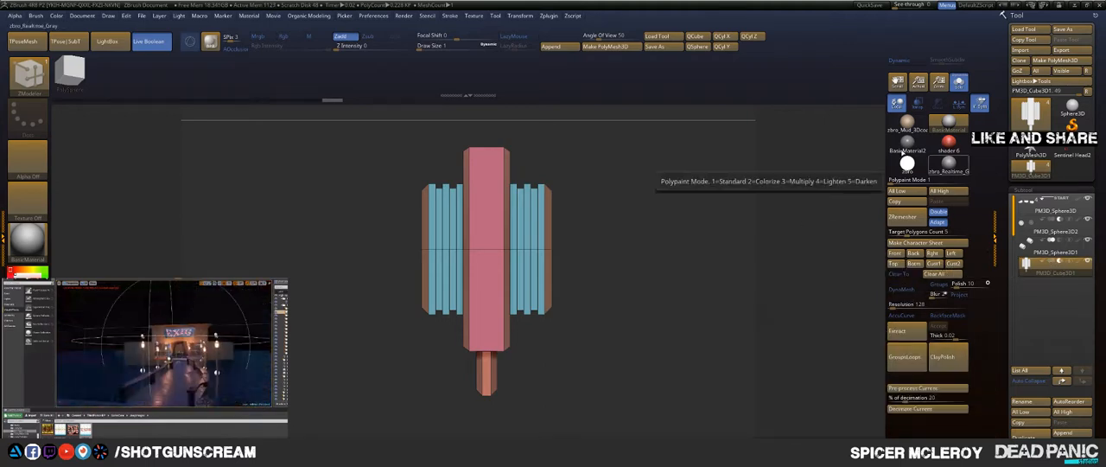
{"action": "left_click", "coordinate": [959, 82]}
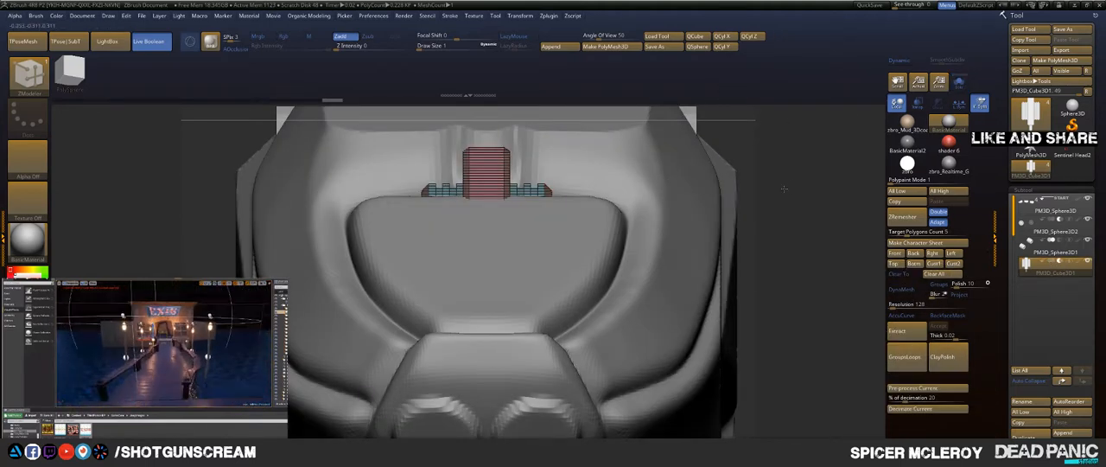
{"action": "key", "text": "f"}
{"action": "left_click_drag", "start_coordinate": [618, 186], "coordinate": [690, 185]}
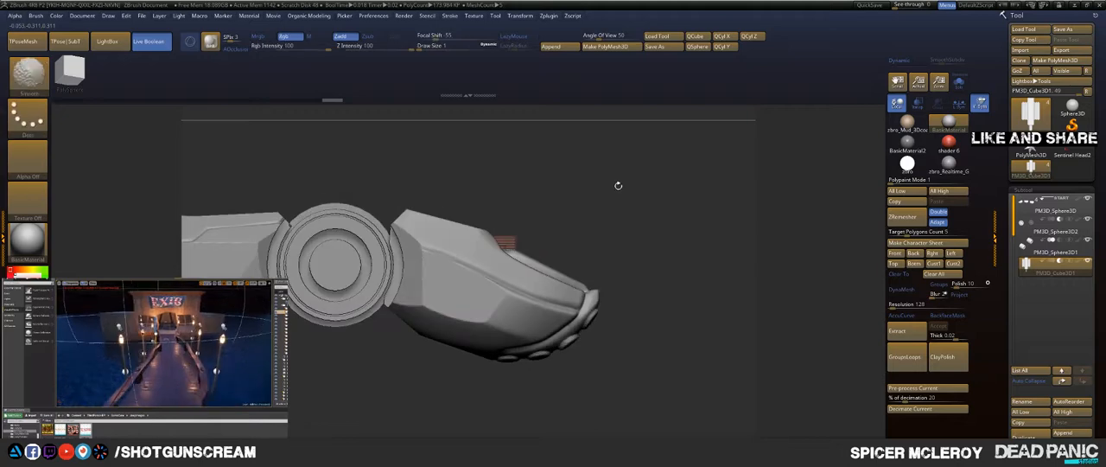
Step: Move the grooved block up out of the fingertip segment, toward the segment's joint end
{"action": "key", "text": "w"}
{"action": "left_click_drag", "start_coordinate": [485, 315], "coordinate": [479, 243]}
{"action": "left_click_drag", "start_coordinate": [436, 187], "coordinate": [388, 189]}
{"action": "key", "text": "ctrl+z"}
{"action": "left_click_drag", "start_coordinate": [553, 184], "coordinate": [512, 213]}
Step: Activate symmetry for the grooved block and toggle its X and Y axes
{"action": "left_click", "coordinate": [522, 16]}
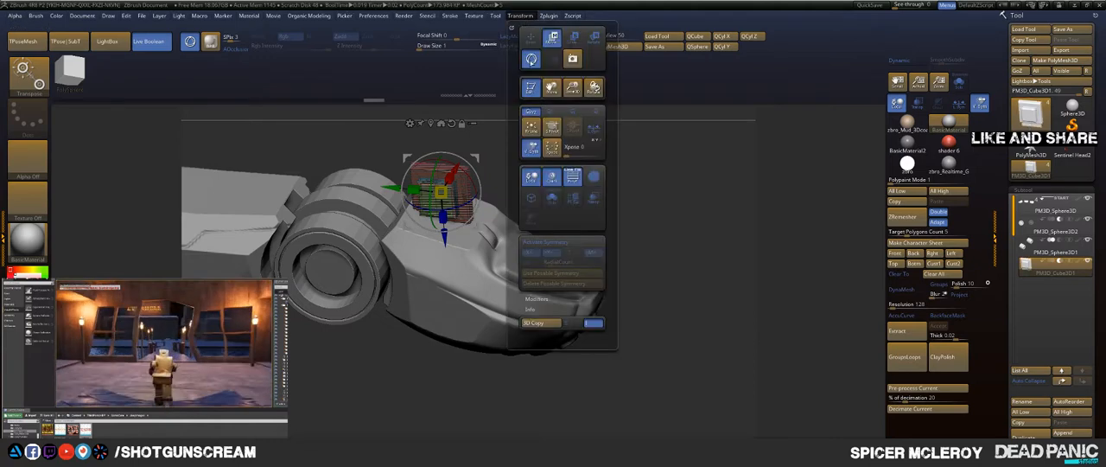
{"action": "left_click", "coordinate": [553, 246]}
{"action": "left_click", "coordinate": [551, 253]}
{"action": "left_click", "coordinate": [532, 253]}
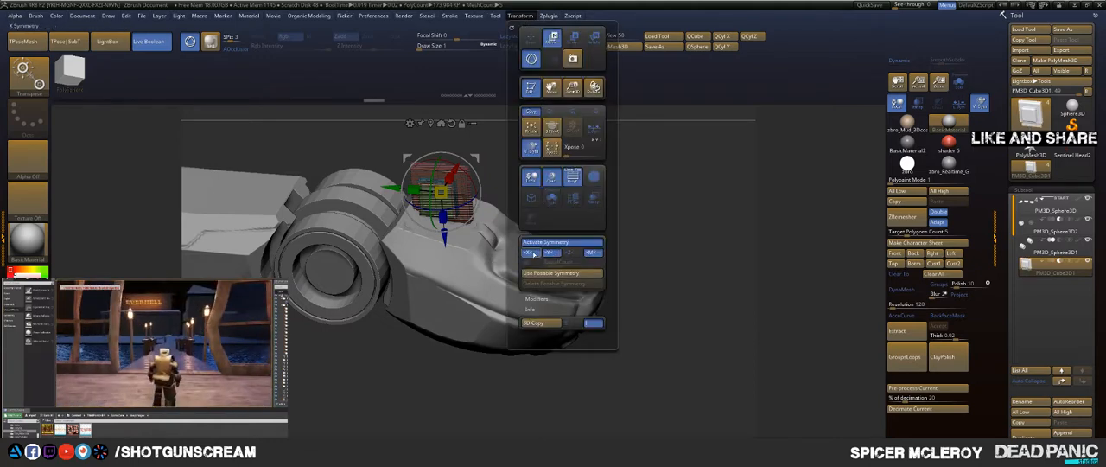
Step: Lower the tilted block onto the fingertip segment's upper face and scale it uniformly with the gizmo
{"action": "mouse_move", "coordinate": [537, 164]}
{"action": "left_mouse_down"}
{"action": "mouse_move", "coordinate": [540, 201]}
{"action": "mouse_move", "coordinate": [565, 182]}
{"action": "mouse_move", "coordinate": [536, 169]}
{"action": "left_mouse_up"}
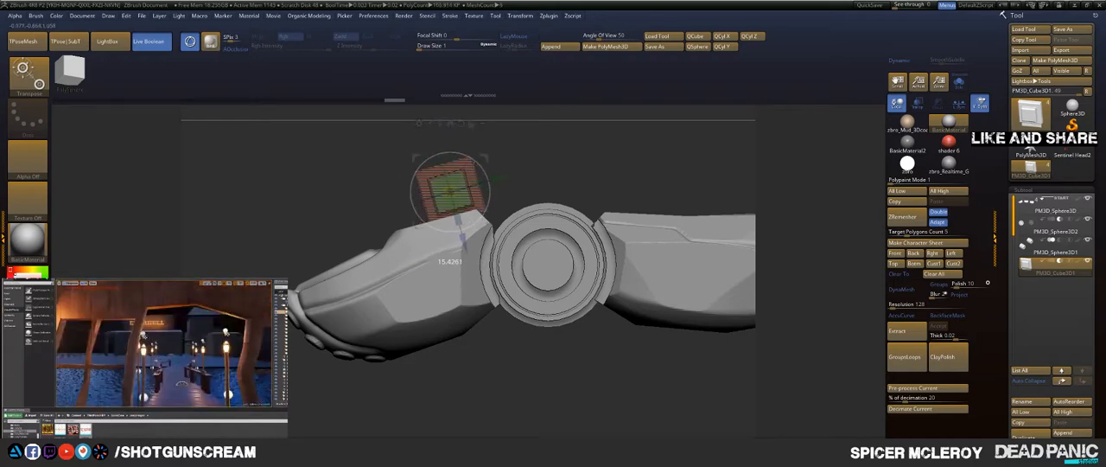
{"action": "left_click_drag", "start_coordinate": [462, 240], "coordinate": [466, 251]}
{"action": "key", "text": "q"}
{"action": "mouse_move", "coordinate": [517, 165]}
{"action": "left_mouse_down"}
{"action": "mouse_move", "coordinate": [604, 193]}
{"action": "mouse_move", "coordinate": [659, 173]}
{"action": "mouse_move", "coordinate": [594, 222]}
{"action": "mouse_move", "coordinate": [568, 223]}
{"action": "left_mouse_up"}
{"action": "key", "text": "w"}
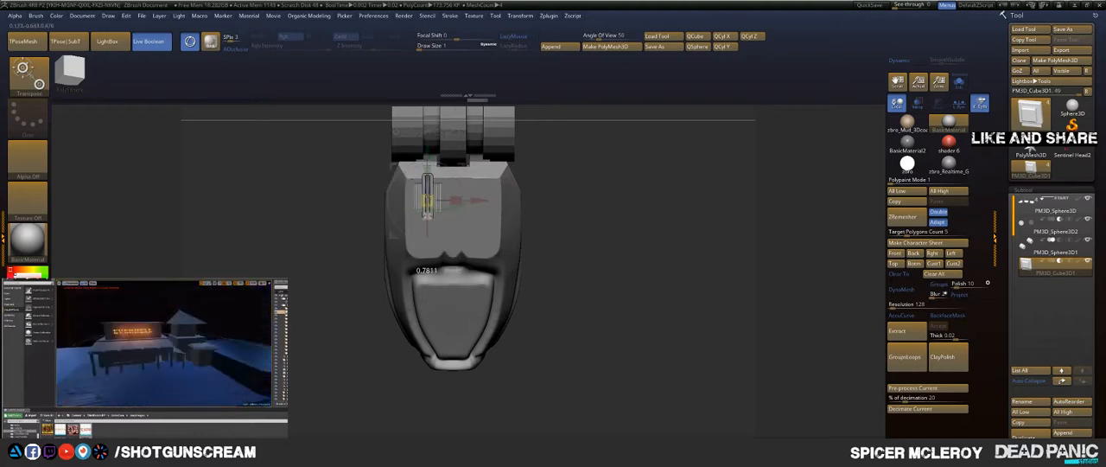
{"action": "left_click_drag", "start_coordinate": [426, 204], "coordinate": [429, 199]}
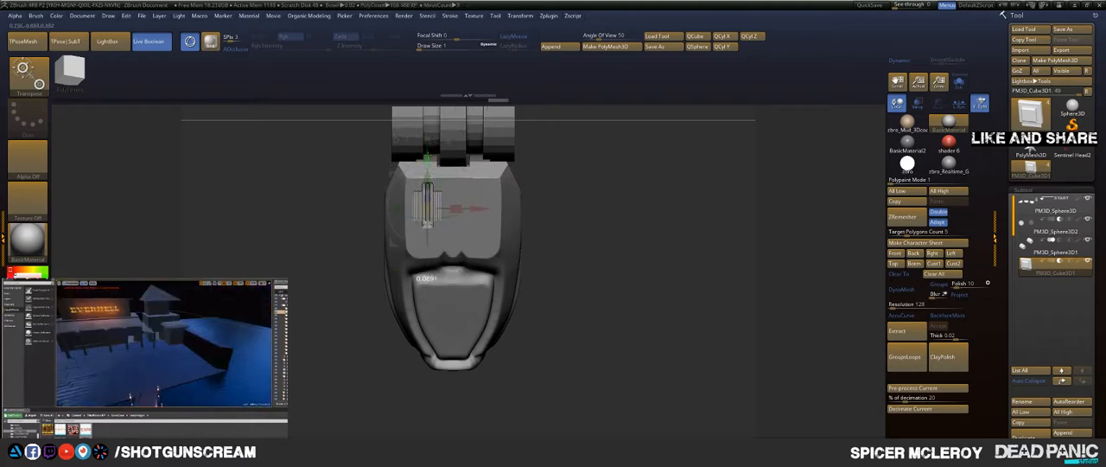
Step: Rotate the grooved block slightly to match the slope of the fingertip's upper face and sink it into the surface
{"action": "left_click_drag", "start_coordinate": [553, 246], "coordinate": [535, 223]}
{"action": "left_click_drag", "start_coordinate": [630, 209], "coordinate": [688, 243]}
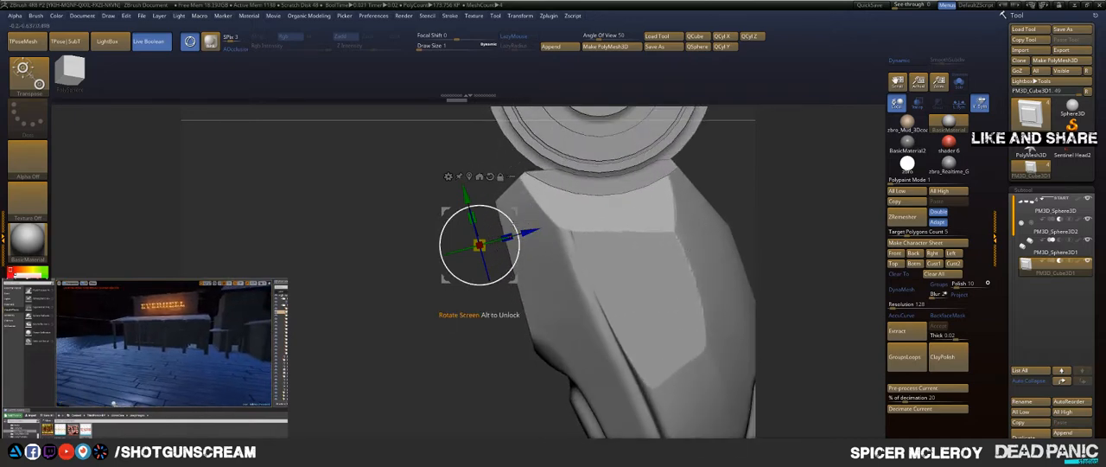
{"action": "left_click_drag", "start_coordinate": [518, 248], "coordinate": [519, 250]}
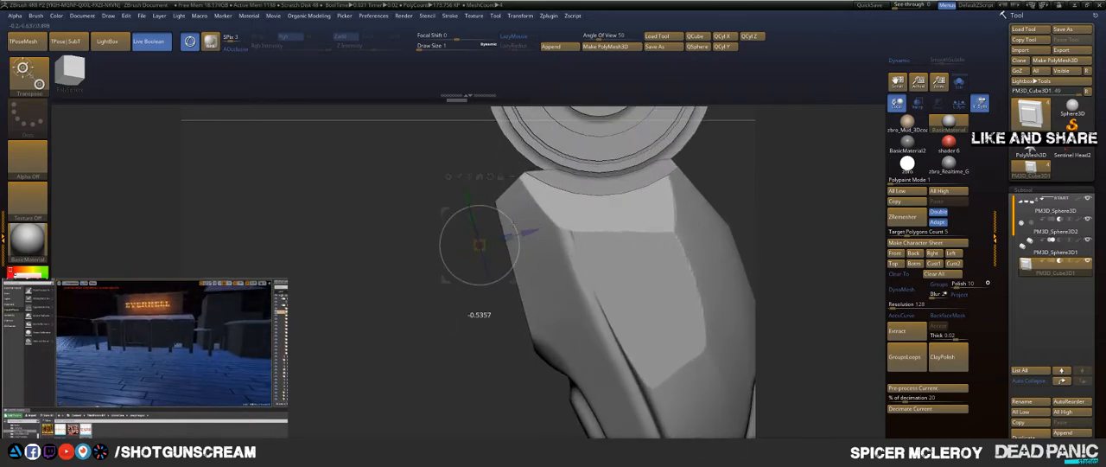
{"action": "left_click_drag", "start_coordinate": [514, 226], "coordinate": [514, 226]}
{"action": "left_click_drag", "start_coordinate": [339, 322], "coordinate": [433, 337]}
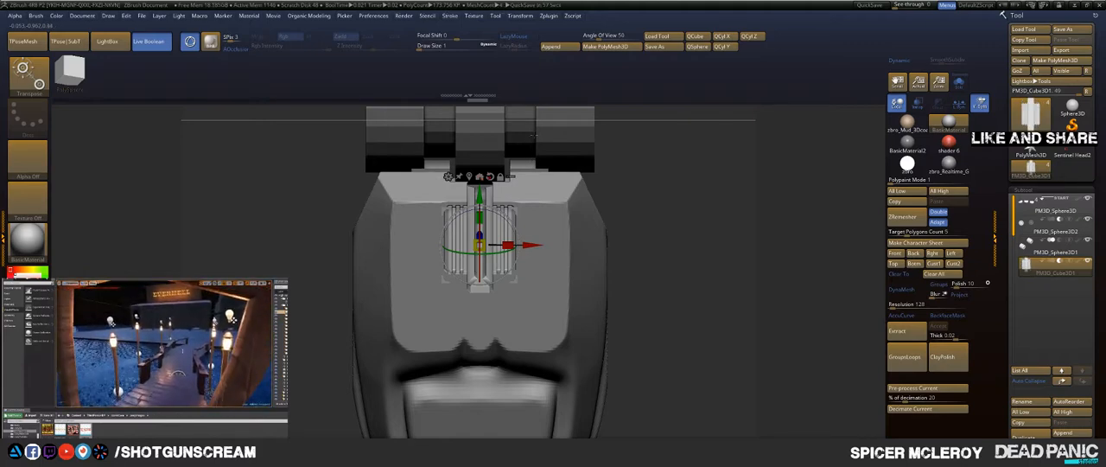
Step: Scale the embedded grooved block up slightly and view the fingertip squarely from above
{"action": "left_click_drag", "start_coordinate": [687, 192], "coordinate": [681, 229]}
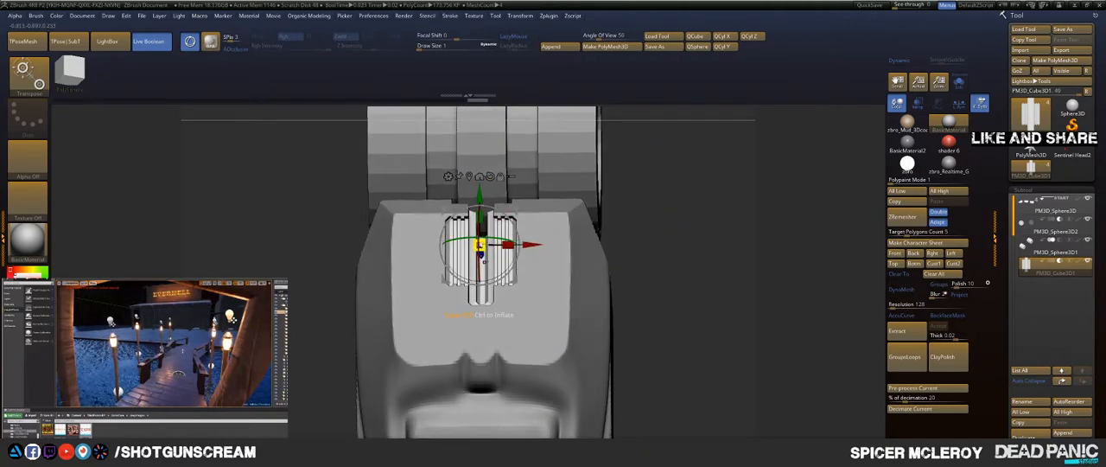
{"action": "left_click_drag", "start_coordinate": [480, 245], "coordinate": [487, 247]}
{"action": "mouse_move", "coordinate": [683, 229]}
{"action": "left_mouse_down"}
{"action": "mouse_move", "coordinate": [612, 239]}
{"action": "mouse_move", "coordinate": [690, 249]}
{"action": "mouse_move", "coordinate": [609, 237]}
{"action": "mouse_move", "coordinate": [686, 244]}
{"action": "left_mouse_up"}
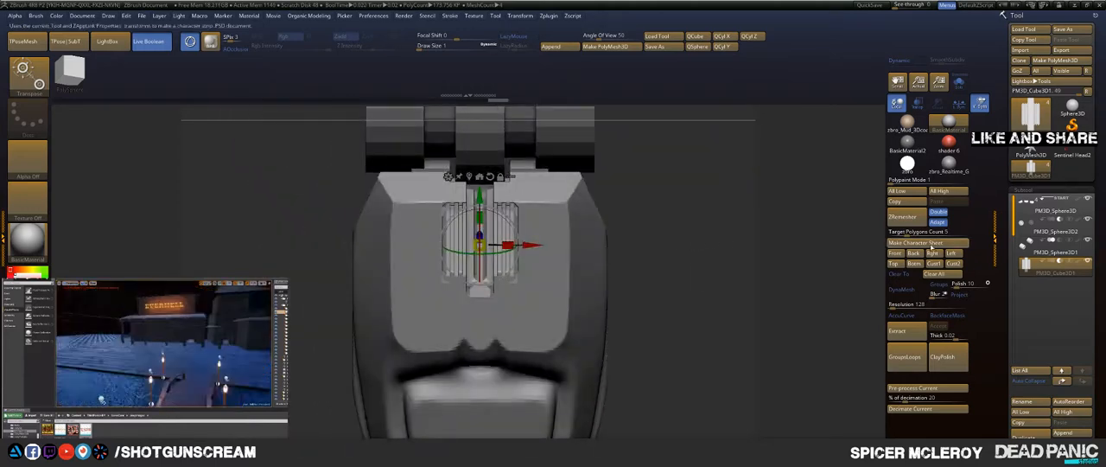
Step: Move the PM3D_Sphere3D1 subtool above PM3D_Sphere3D2 in the subtool order and select PM3D_Cube3D1
{"action": "left_click", "coordinate": [1076, 274]}
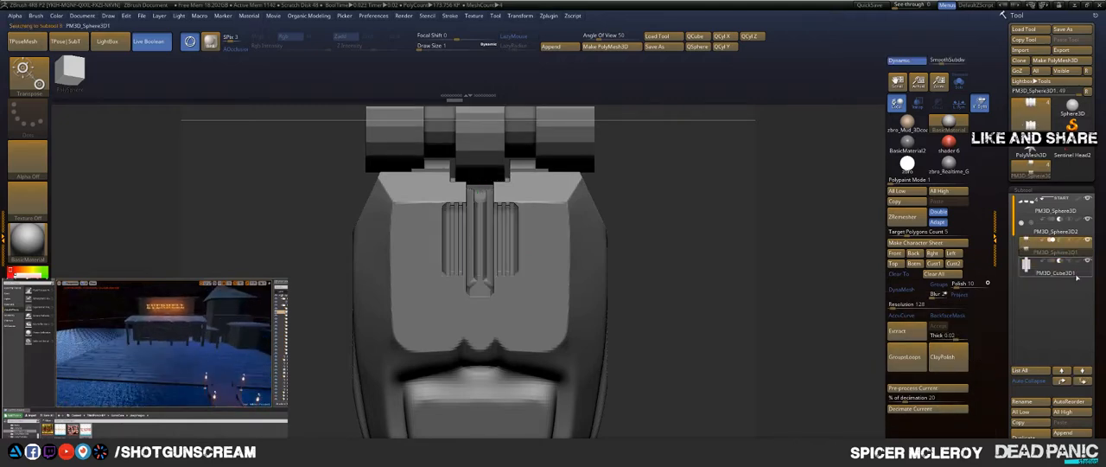
{"action": "left_click", "coordinate": [1072, 385]}
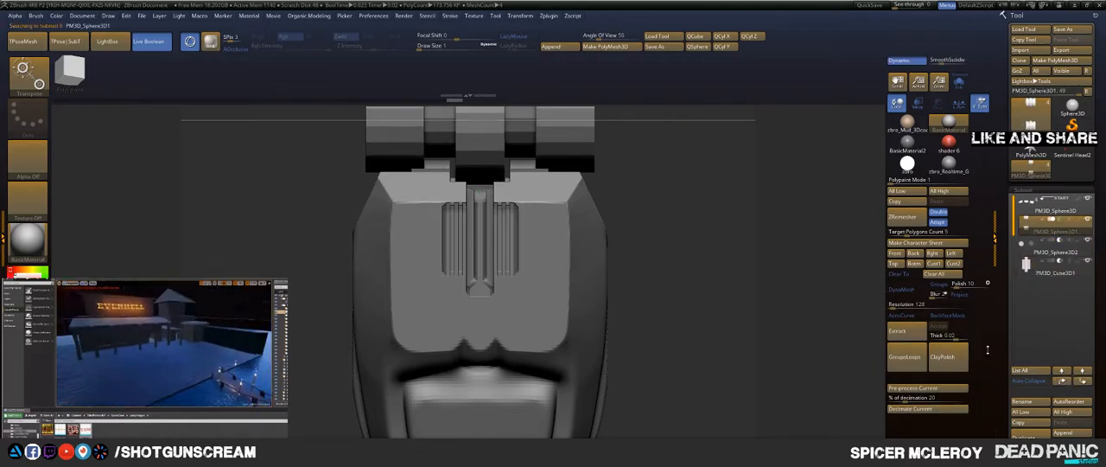
{"action": "left_click", "coordinate": [1052, 274]}
{"action": "left_click_drag", "start_coordinate": [759, 213], "coordinate": [776, 248]}
Step: Select the PM3D_Sphere3D1 joint subtool and set its Live Boolean operation to intersection
{"action": "left_click", "coordinate": [1066, 233]}
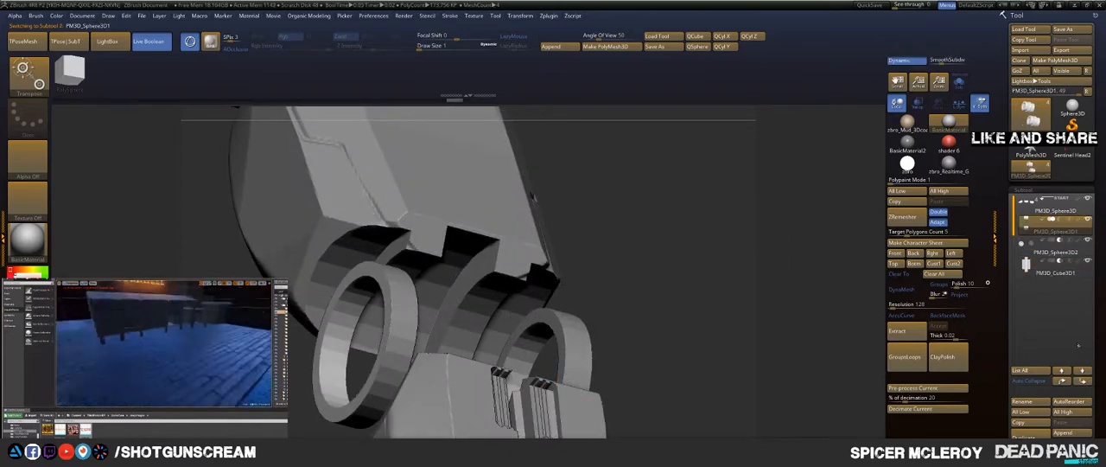
{"action": "mouse_move", "coordinate": [1066, 231]}
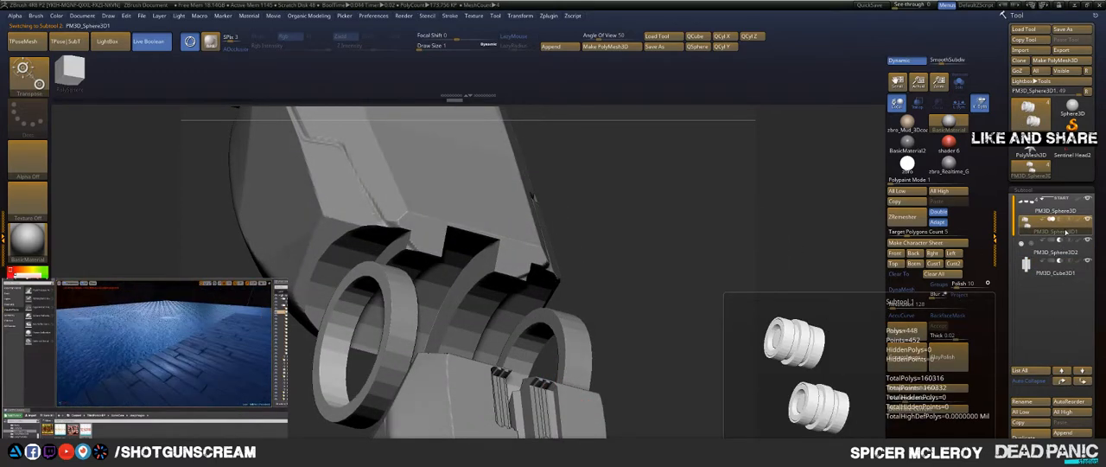
{"action": "mouse_move", "coordinate": [691, 233]}
{"action": "left_mouse_down"}
{"action": "mouse_move", "coordinate": [757, 252]}
{"action": "mouse_move", "coordinate": [692, 240]}
{"action": "mouse_move", "coordinate": [724, 186]}
{"action": "mouse_move", "coordinate": [705, 177]}
{"action": "mouse_move", "coordinate": [725, 187]}
{"action": "left_mouse_up"}
{"action": "key", "text": "q"}
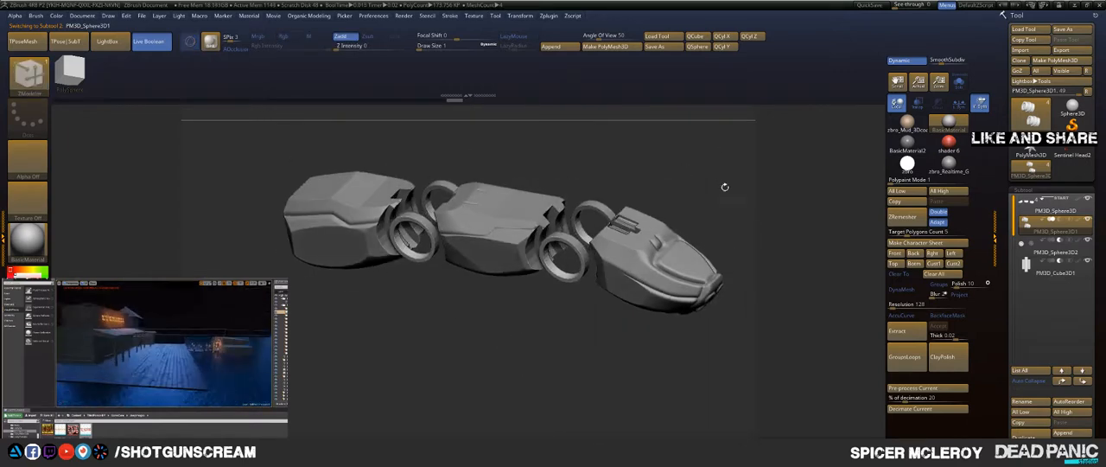
{"action": "left_click", "coordinate": [1069, 221]}
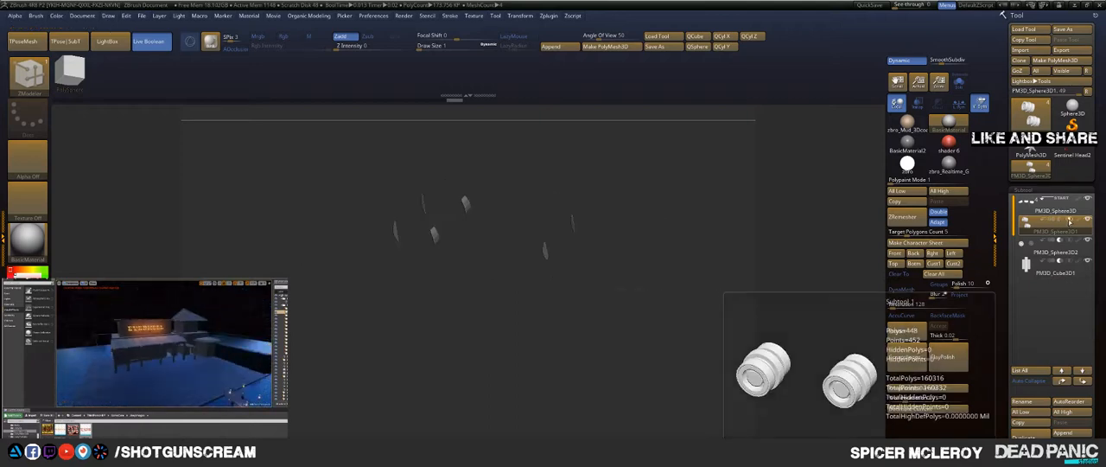
Step: Set the PM3D_Sphere3D1 joints back to addition without a start group and move them above PM3D_Sphere3D in the subtool order
{"action": "left_click", "coordinate": [1049, 221]}
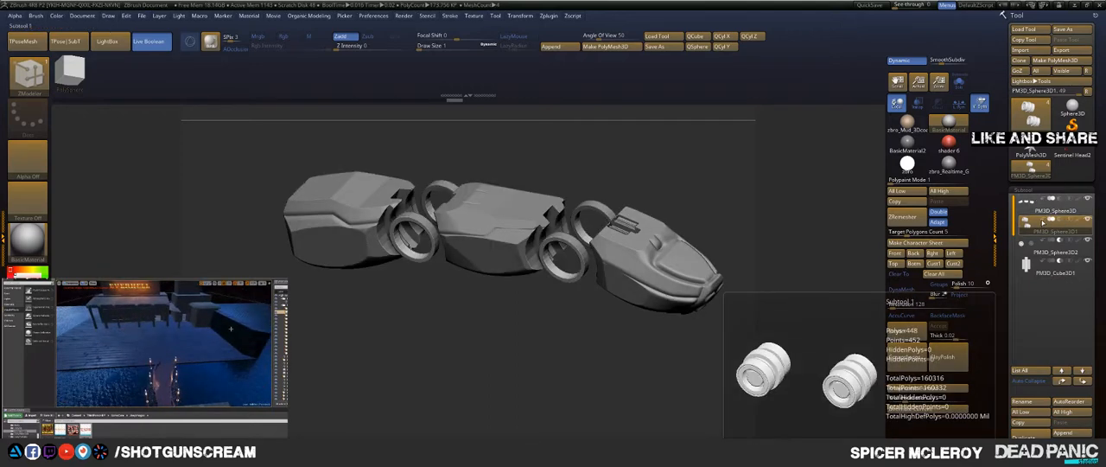
{"action": "mouse_move", "coordinate": [1034, 231]}
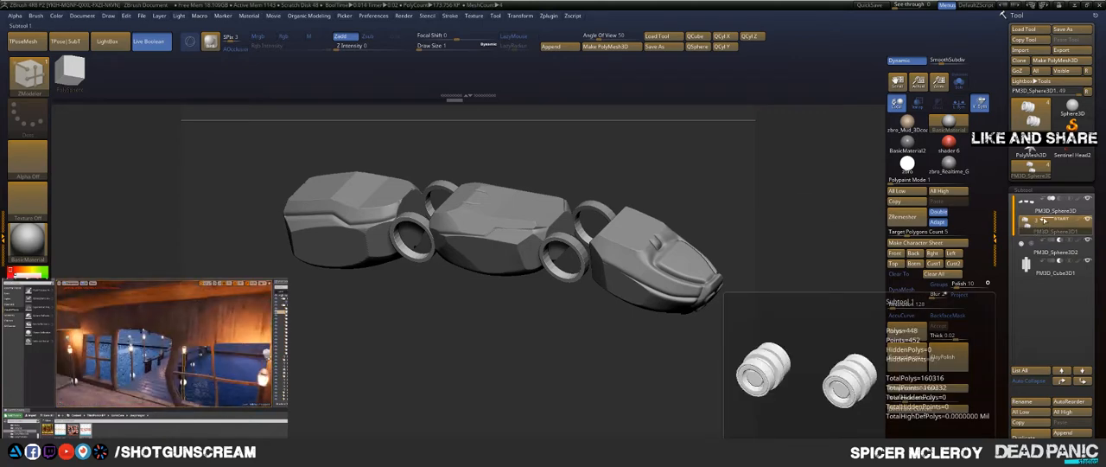
{"action": "left_click", "coordinate": [1043, 220]}
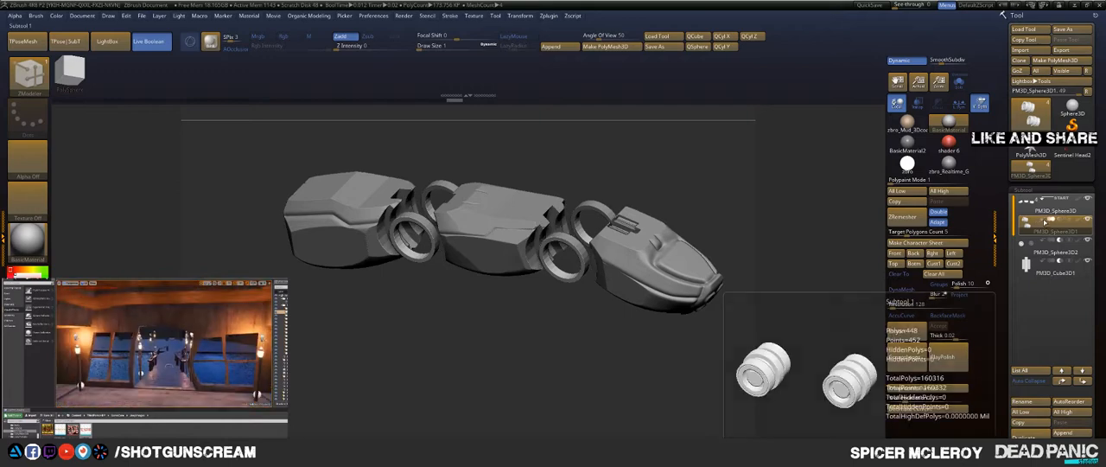
{"action": "left_click", "coordinate": [1070, 385]}
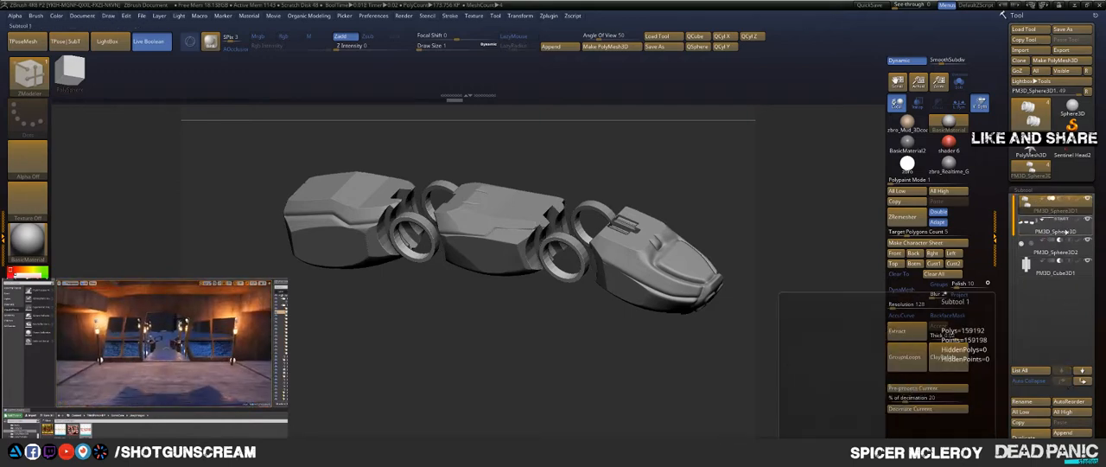
Step: Select the PM3D_Sphere3D finger segments, try intersection on PM3D_Sphere3D2, and return its Live Boolean operation to subtraction
{"action": "left_click", "coordinate": [1068, 229]}
{"action": "left_click", "coordinate": [1069, 241]}
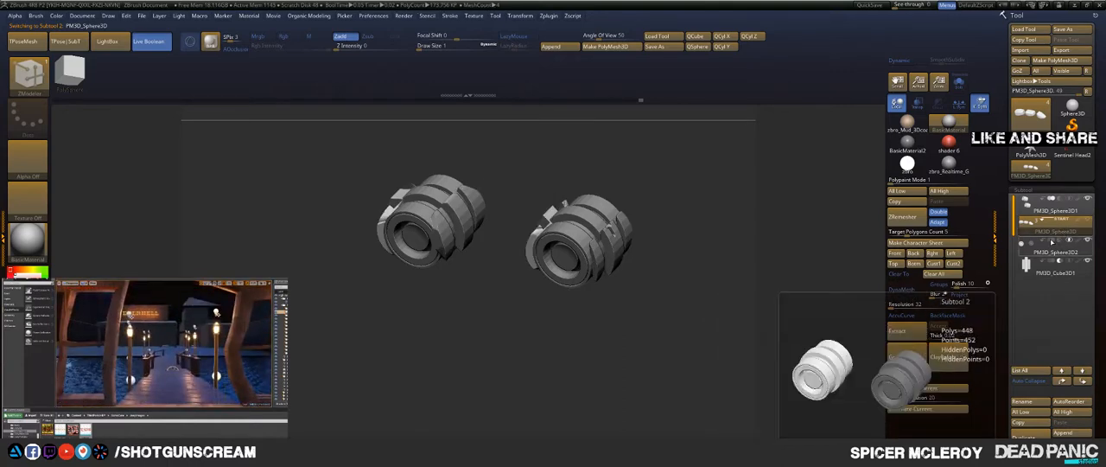
{"action": "left_click", "coordinate": [1068, 241]}
{"action": "left_click", "coordinate": [1060, 241]}
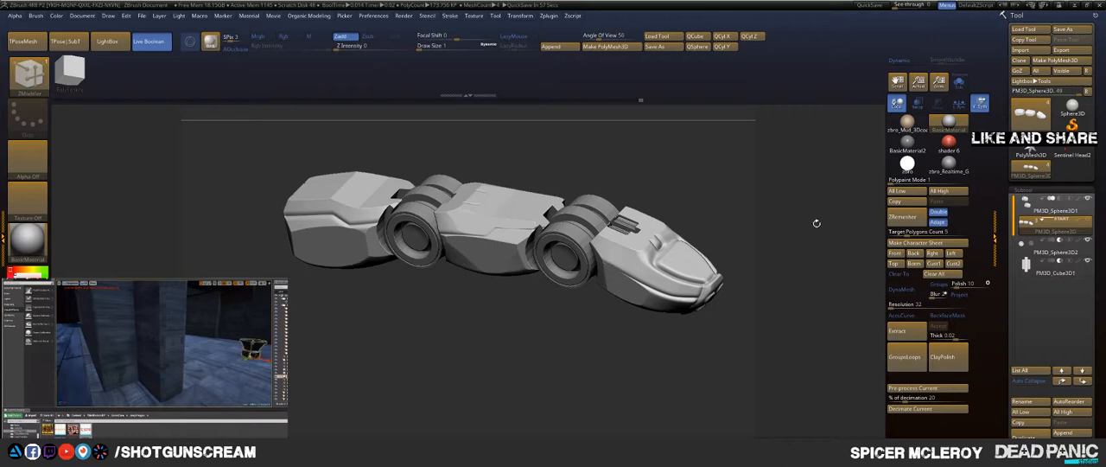
Step: Isolate the joints with the finger segments hidden, select PM3D_Sphere3D2 and set its Live Boolean operation to subtraction
{"action": "mouse_move", "coordinate": [681, 167]}
{"action": "left_mouse_down"}
{"action": "mouse_move", "coordinate": [738, 147]}
{"action": "mouse_move", "coordinate": [639, 168]}
{"action": "mouse_move", "coordinate": [593, 314]}
{"action": "mouse_move", "coordinate": [608, 269]}
{"action": "mouse_move", "coordinate": [642, 316]}
{"action": "mouse_move", "coordinate": [441, 348]}
{"action": "left_mouse_up"}
{"action": "key", "text": "w"}
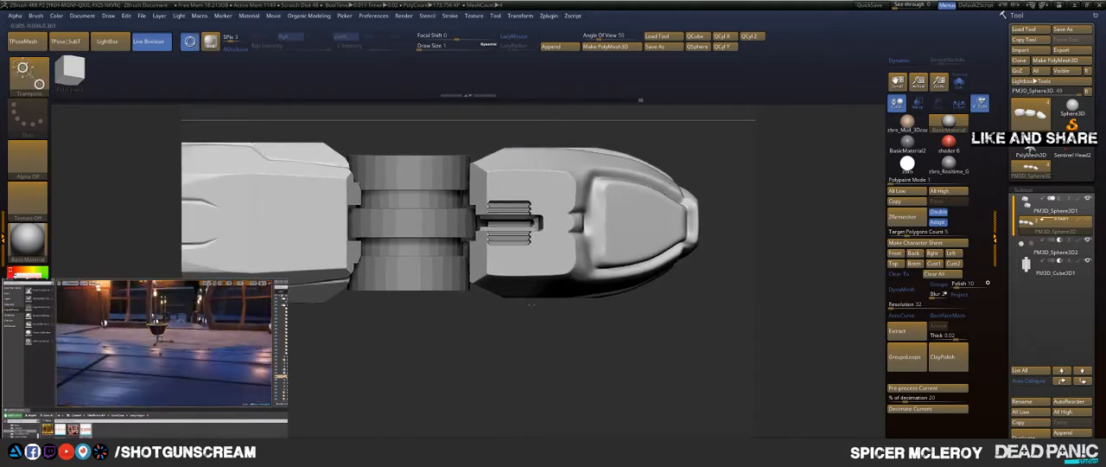
{"action": "left_click", "coordinate": [1044, 268]}
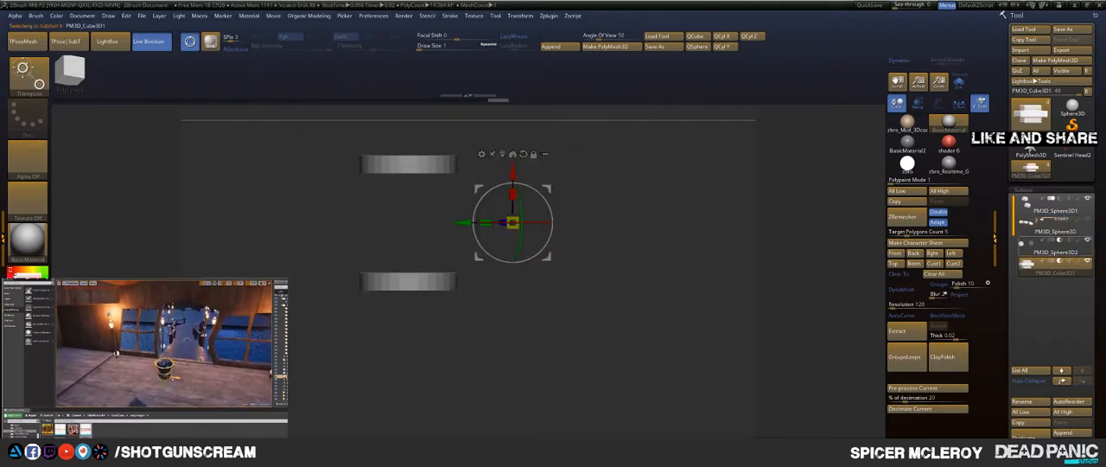
{"action": "left_click_drag", "start_coordinate": [683, 263], "coordinate": [713, 228]}
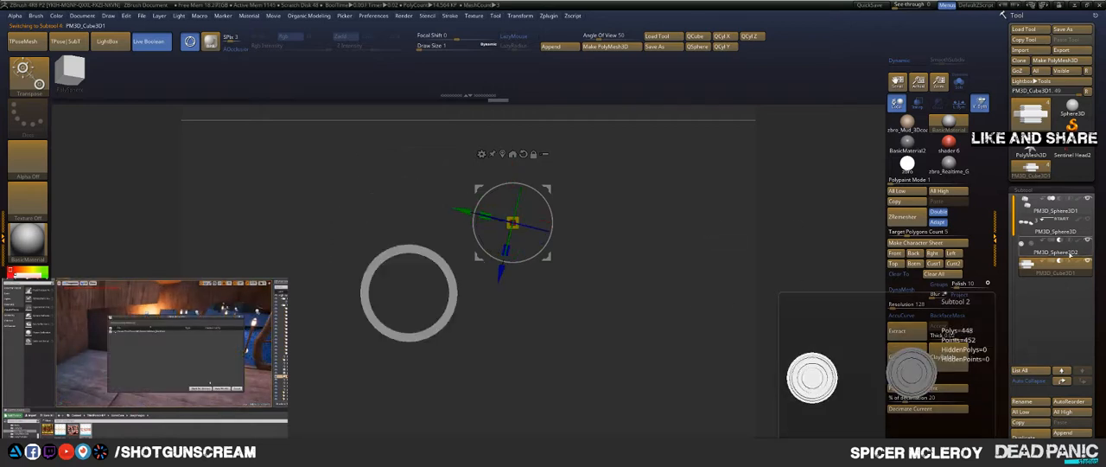
{"action": "left_click", "coordinate": [1072, 251]}
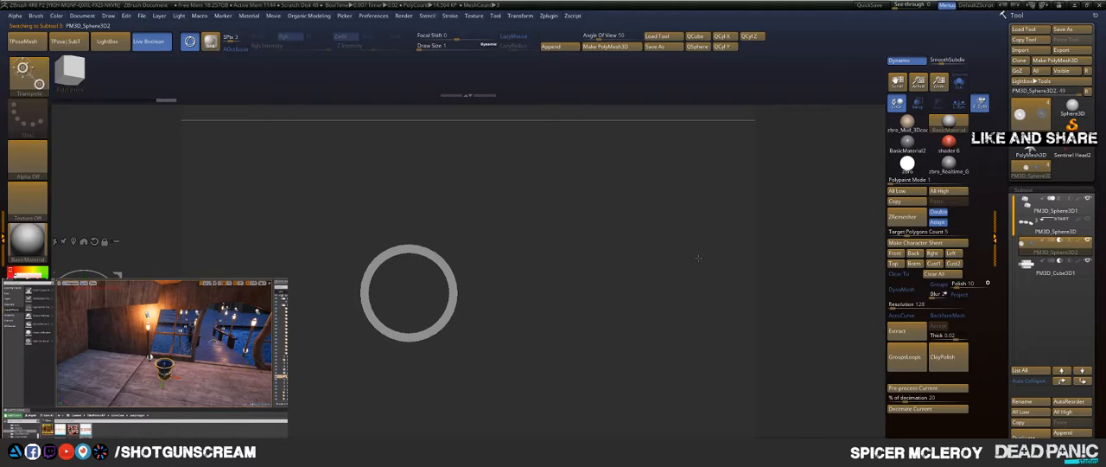
{"action": "key", "text": "f"}
{"action": "left_click_drag", "start_coordinate": [773, 206], "coordinate": [780, 233]}
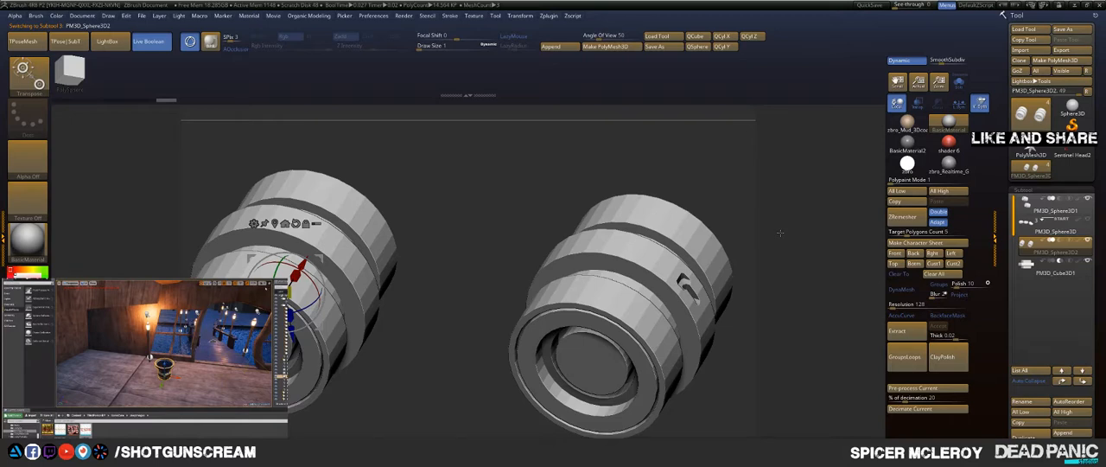
{"action": "mouse_move", "coordinate": [1052, 238]}
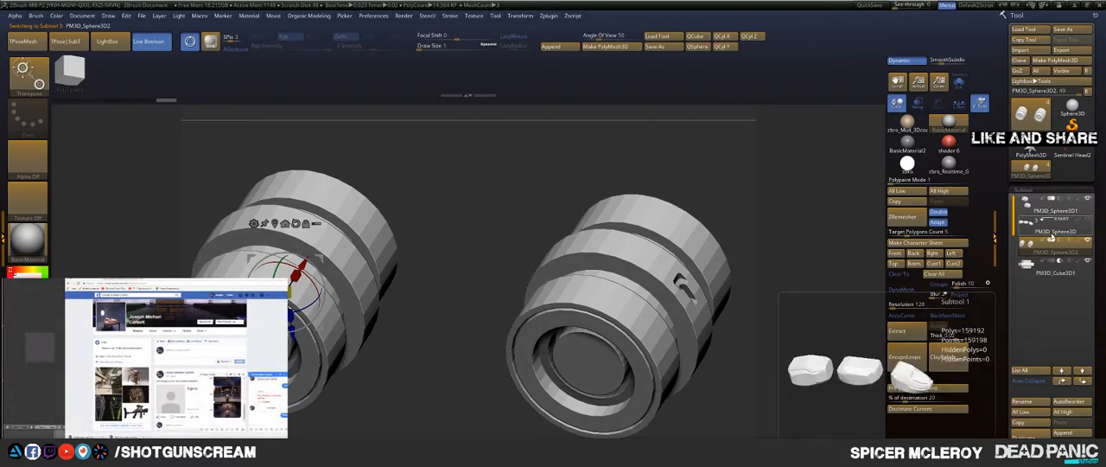
{"action": "left_click", "coordinate": [1061, 242]}
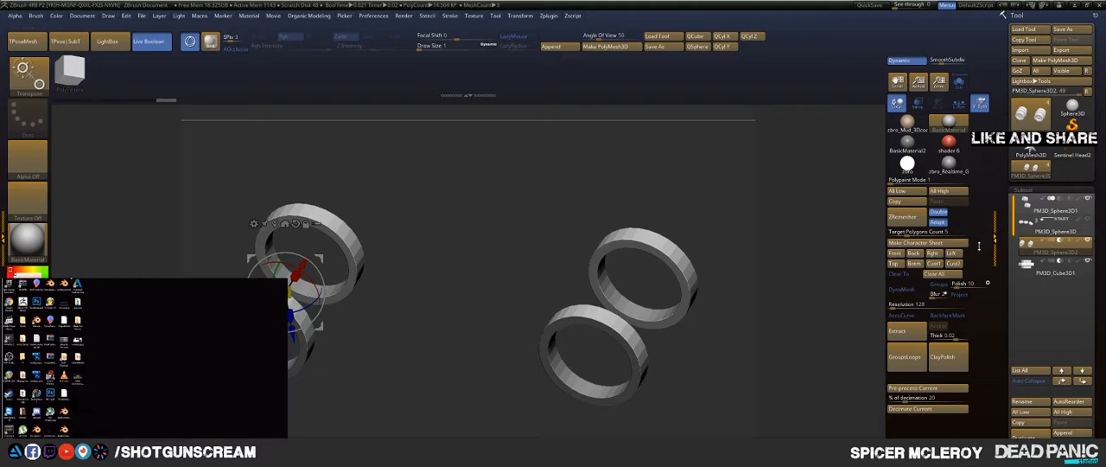
Step: Move the PM3D_Sphere3D1 joints below PM3D_Sphere3D in the subtool order and show the finger segments again
{"action": "left_click", "coordinate": [1059, 211]}
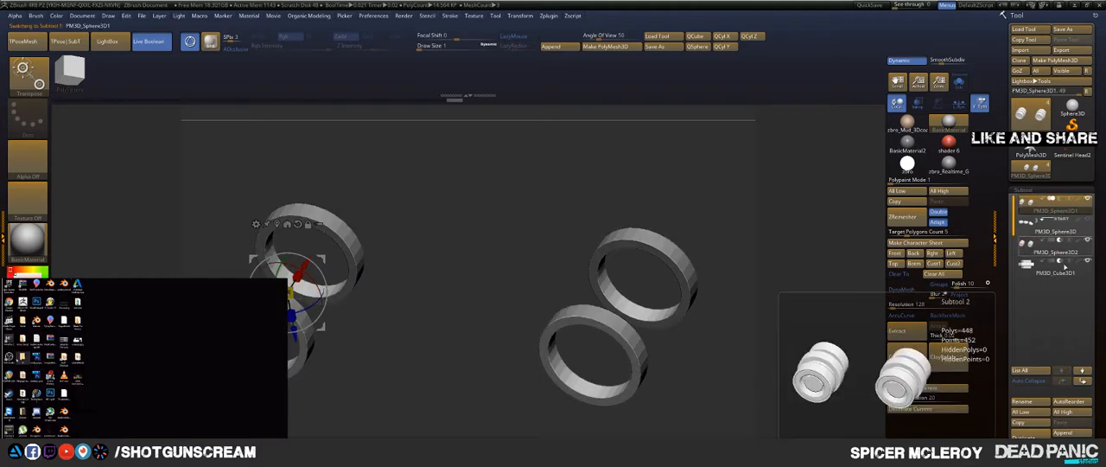
{"action": "left_click", "coordinate": [1082, 382]}
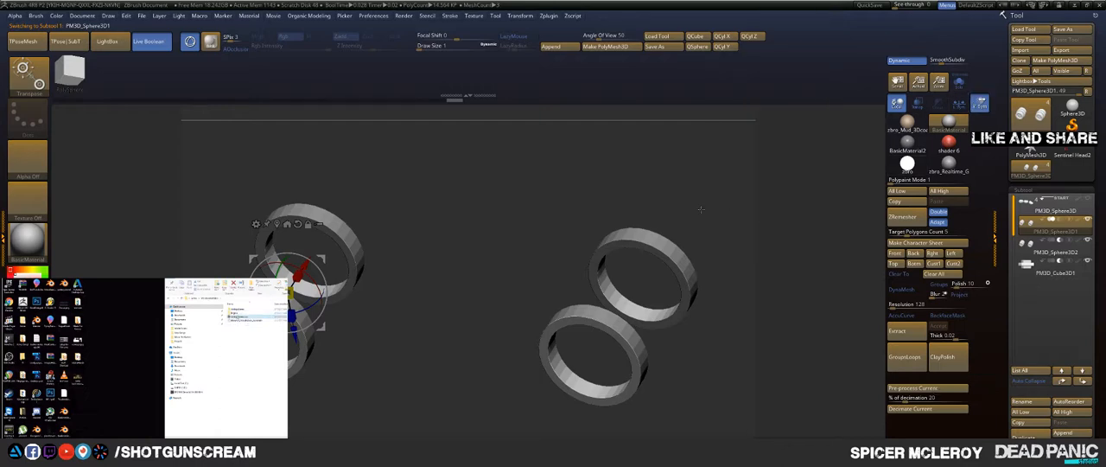
{"action": "left_click", "coordinate": [1088, 198]}
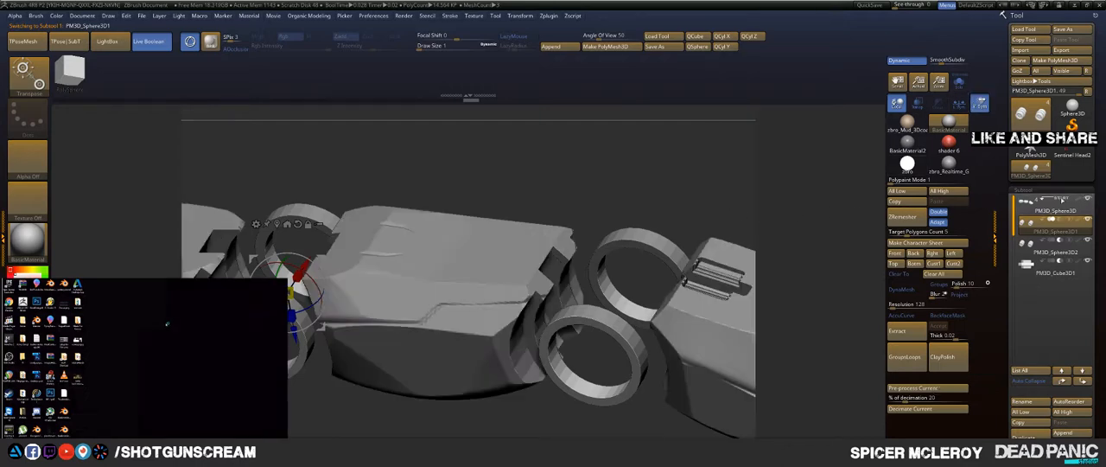
{"action": "left_click_drag", "start_coordinate": [799, 204], "coordinate": [774, 172], "text": "shift"}
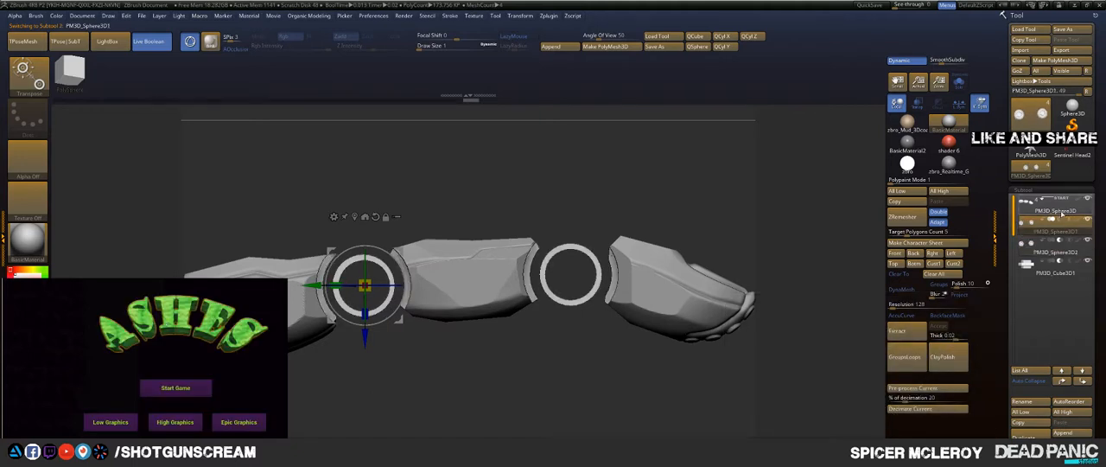
Step: Select the PM3D_Sphere3D finger segments and switch Live Boolean off and on to compare the raw and cut geometry
{"action": "left_click", "coordinate": [1056, 210]}
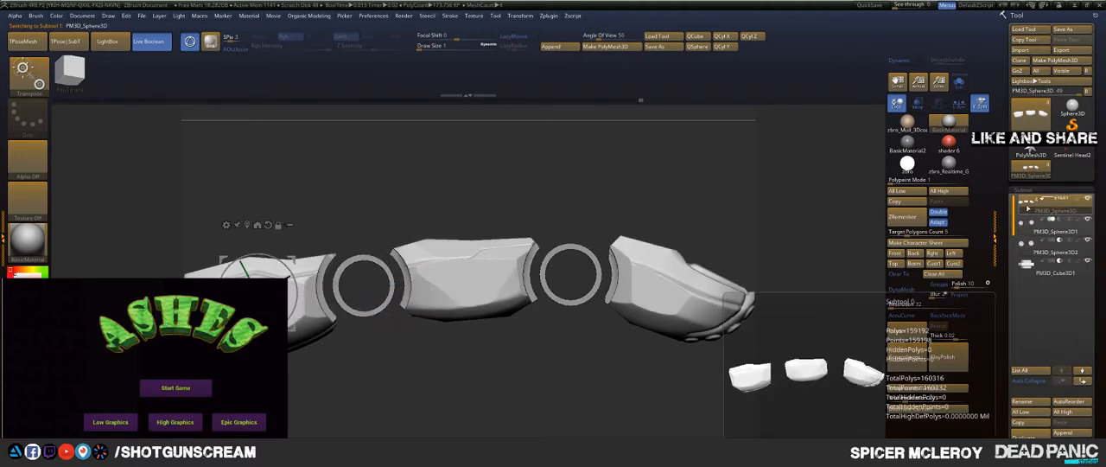
{"action": "left_click", "coordinate": [154, 46]}
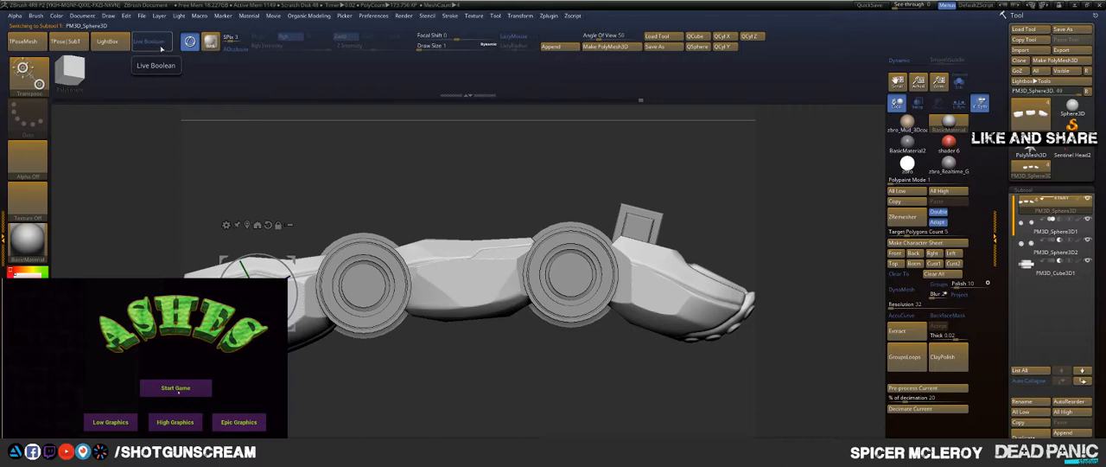
{"action": "left_click", "coordinate": [160, 45]}
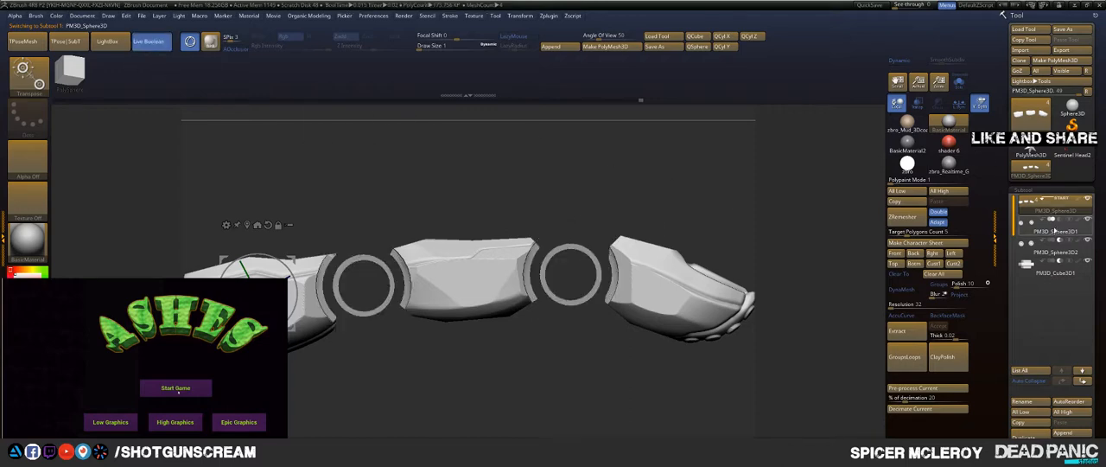
Step: Move the PM3D_Sphere3D1 joints to the end of the subtool order and back up to the first place
{"action": "left_click", "coordinate": [1053, 231]}
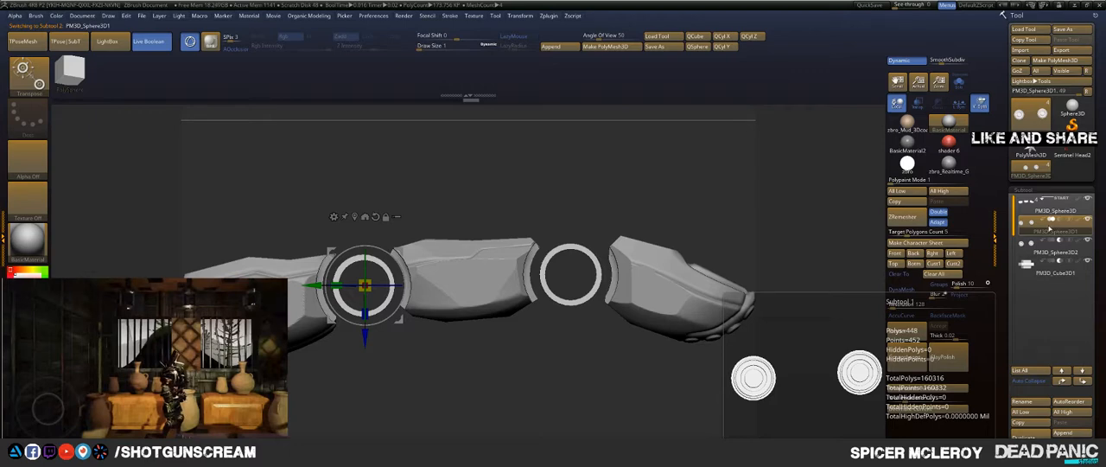
{"action": "left_click", "coordinate": [1085, 381]}
{"action": "left_click", "coordinate": [1085, 381]}
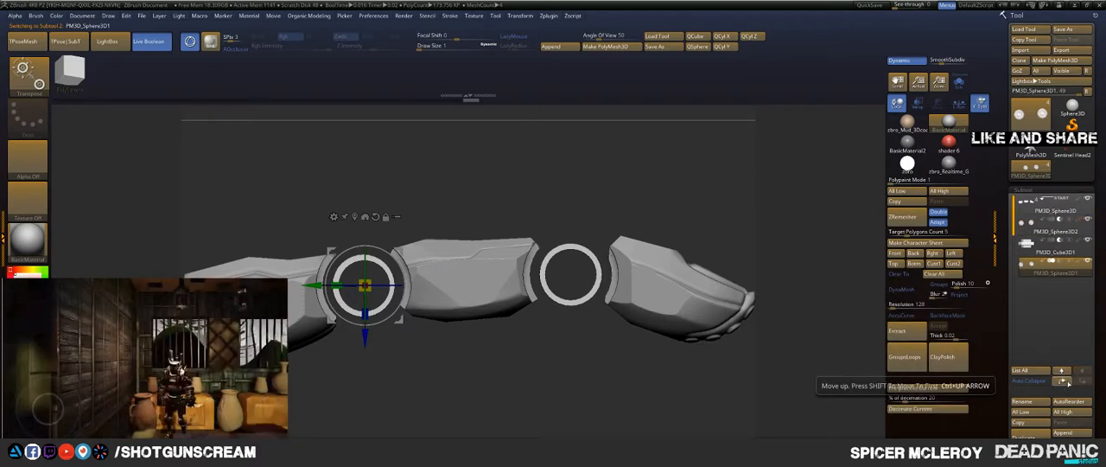
{"action": "left_click", "coordinate": [1064, 381]}
{"action": "left_click", "coordinate": [1064, 381]}
{"action": "left_click", "coordinate": [1064, 381]}
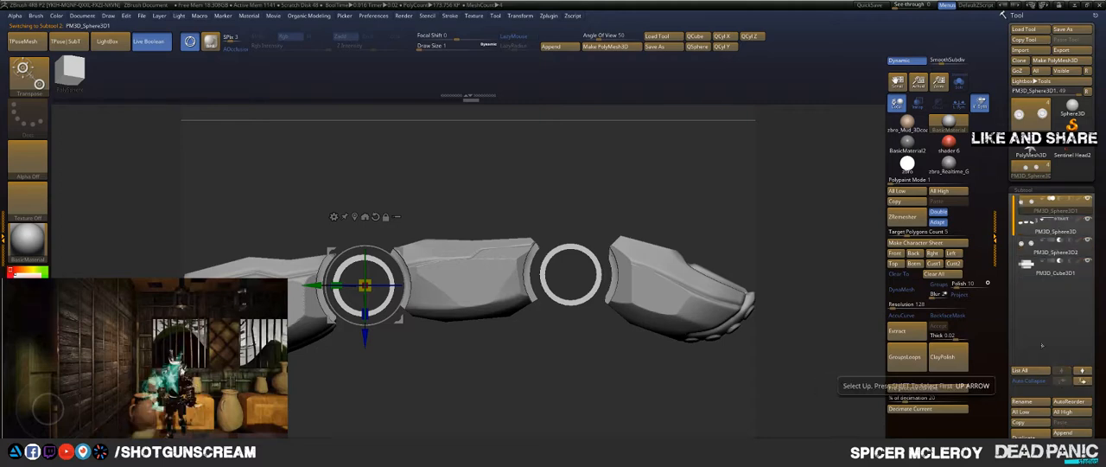
Step: Select the grooved block PM3D_Cube3D1 and scale it up by a factor of about 1.25 in the fingertip
{"action": "mouse_move", "coordinate": [782, 203]}
{"action": "left_mouse_down"}
{"action": "mouse_move", "coordinate": [706, 219]}
{"action": "mouse_move", "coordinate": [717, 228]}
{"action": "mouse_move", "coordinate": [700, 218]}
{"action": "mouse_move", "coordinate": [711, 212]}
{"action": "left_mouse_up"}
{"action": "key", "text": "q"}
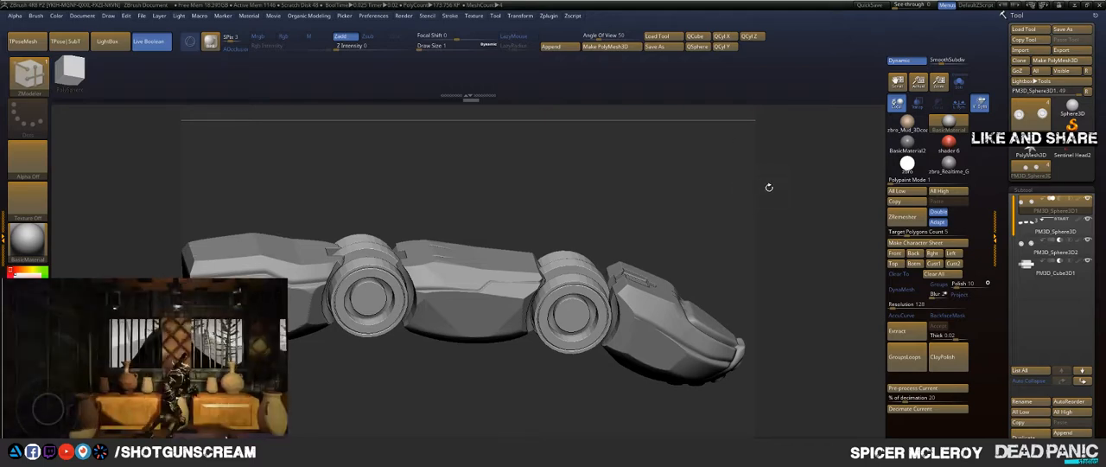
{"action": "left_click_drag", "start_coordinate": [713, 210], "coordinate": [702, 288]}
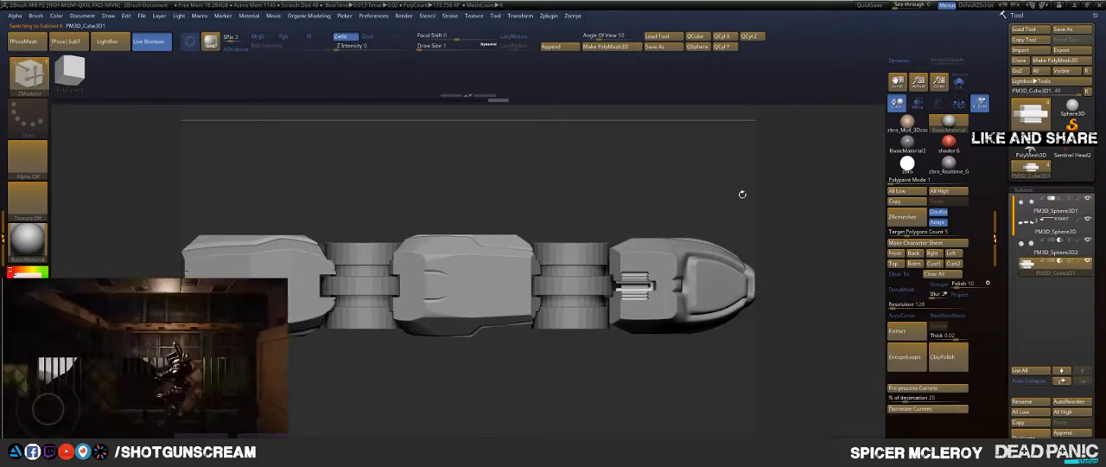
{"action": "mouse_move", "coordinate": [741, 188]}
{"action": "left_mouse_down"}
{"action": "mouse_move", "coordinate": [747, 199]}
{"action": "mouse_move", "coordinate": [751, 158]}
{"action": "mouse_move", "coordinate": [727, 180]}
{"action": "mouse_move", "coordinate": [729, 246]}
{"action": "mouse_move", "coordinate": [731, 190]}
{"action": "left_mouse_up"}
{"action": "key", "text": "w"}
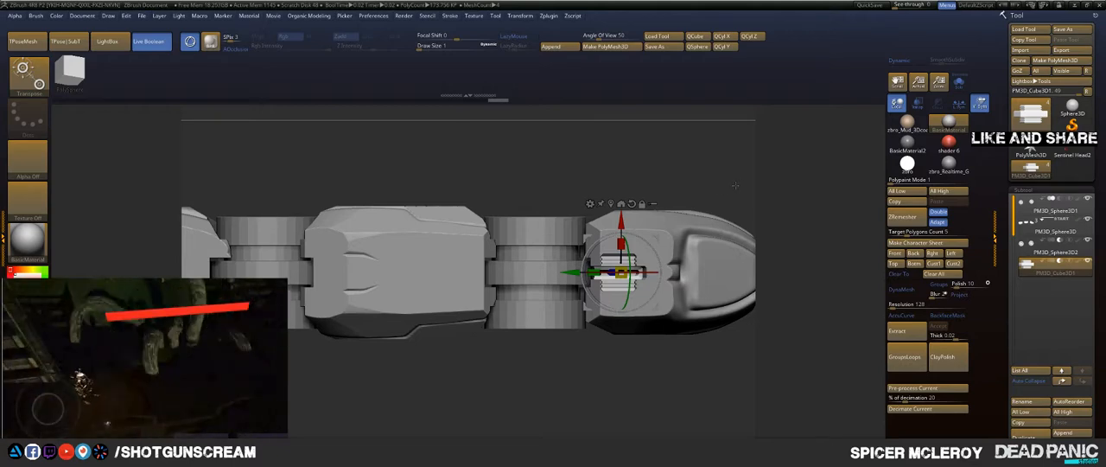
{"action": "left_click_drag", "start_coordinate": [620, 272], "coordinate": [624, 271]}
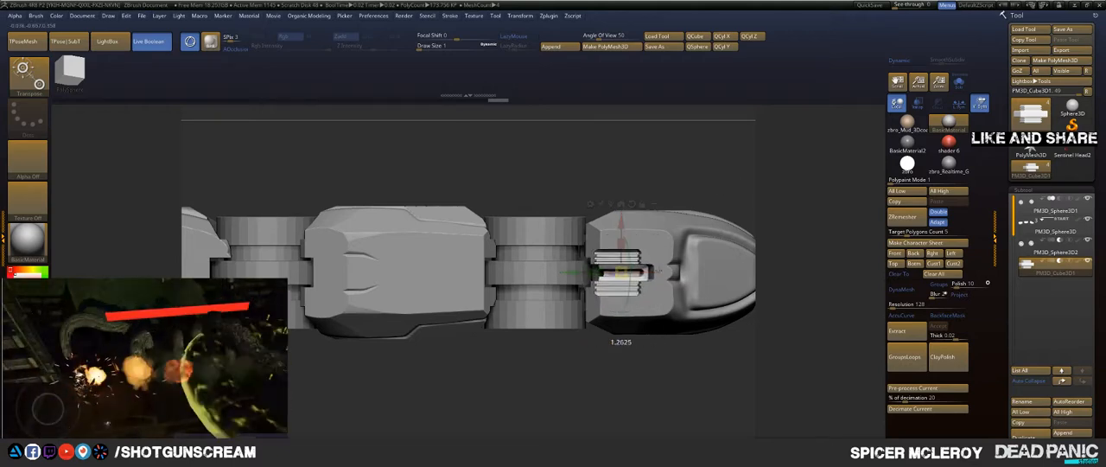
{"action": "left_click_drag", "start_coordinate": [760, 279], "coordinate": [746, 278]}
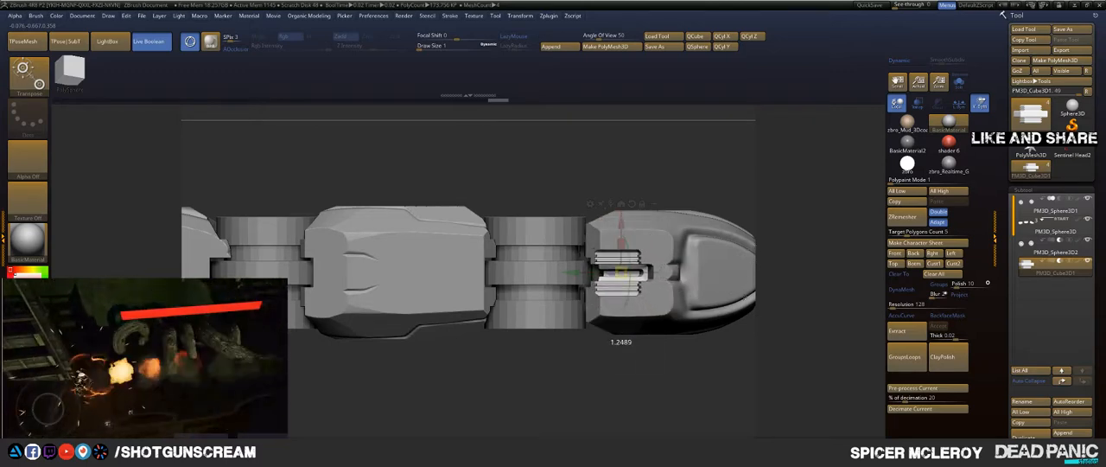
Step: Adjust the placement of the enlarged grooved block so that it sits centred in the fingertip's upper face
{"action": "left_click_drag", "start_coordinate": [721, 173], "coordinate": [707, 118]}
{"action": "left_click_drag", "start_coordinate": [711, 155], "coordinate": [740, 275], "text": "alt"}
{"action": "left_click_drag", "start_coordinate": [612, 296], "coordinate": [643, 268]}
{"action": "left_click_drag", "start_coordinate": [618, 241], "coordinate": [617, 241]}
{"action": "key", "text": "q"}
{"action": "mouse_move", "coordinate": [700, 223]}
{"action": "left_mouse_down"}
{"action": "mouse_move", "coordinate": [713, 281]}
{"action": "mouse_move", "coordinate": [705, 275]}
{"action": "left_mouse_up"}
{"action": "key", "text": "f"}
{"action": "key", "text": "f"}
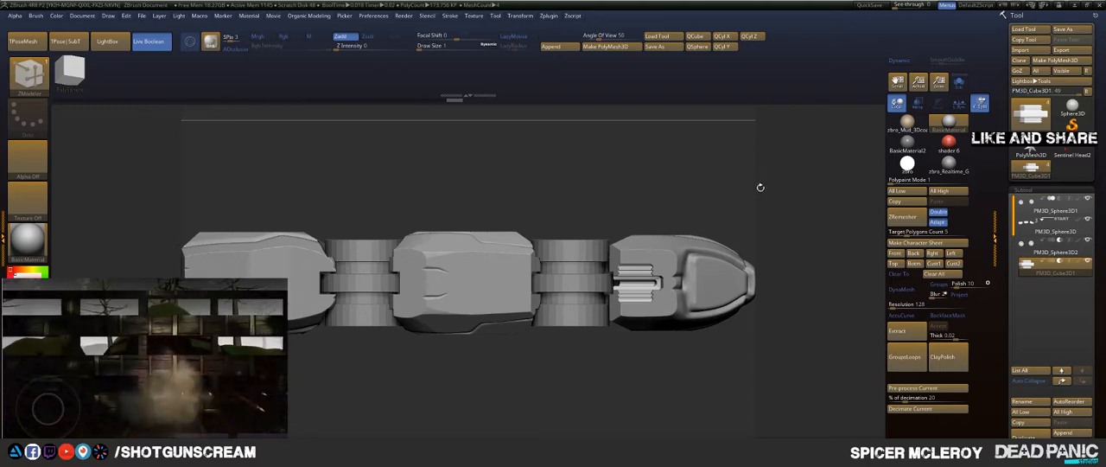
Step: Shift the grooved block slightly along the fingertip, away from the joint, and check it squarely from above
{"action": "mouse_move", "coordinate": [653, 191]}
{"action": "left_mouse_down"}
{"action": "mouse_move", "coordinate": [654, 152]}
{"action": "mouse_move", "coordinate": [674, 227]}
{"action": "mouse_move", "coordinate": [664, 285]}
{"action": "left_mouse_up"}
{"action": "key", "text": "w"}
{"action": "left_click_drag", "start_coordinate": [637, 254], "coordinate": [632, 269]}
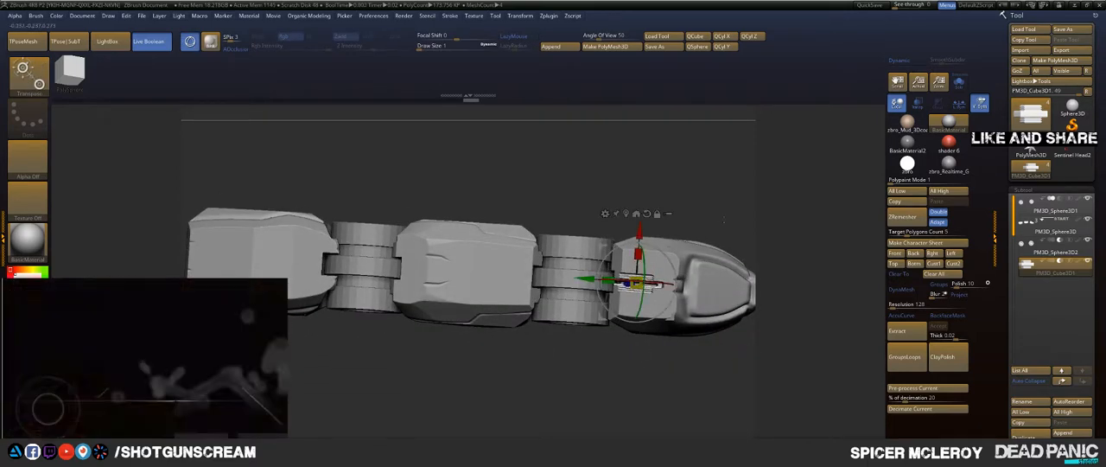
{"action": "left_click_drag", "start_coordinate": [659, 185], "coordinate": [661, 204]}
{"action": "left_click_drag", "start_coordinate": [587, 283], "coordinate": [601, 282]}
{"action": "key", "text": "q"}
{"action": "mouse_move", "coordinate": [726, 191]}
{"action": "left_mouse_down"}
{"action": "mouse_move", "coordinate": [718, 229]}
{"action": "mouse_move", "coordinate": [649, 206]}
{"action": "mouse_move", "coordinate": [698, 235]}
{"action": "mouse_move", "coordinate": [694, 215]}
{"action": "mouse_move", "coordinate": [648, 242]}
{"action": "mouse_move", "coordinate": [718, 259]}
{"action": "mouse_move", "coordinate": [629, 252]}
{"action": "left_mouse_up"}
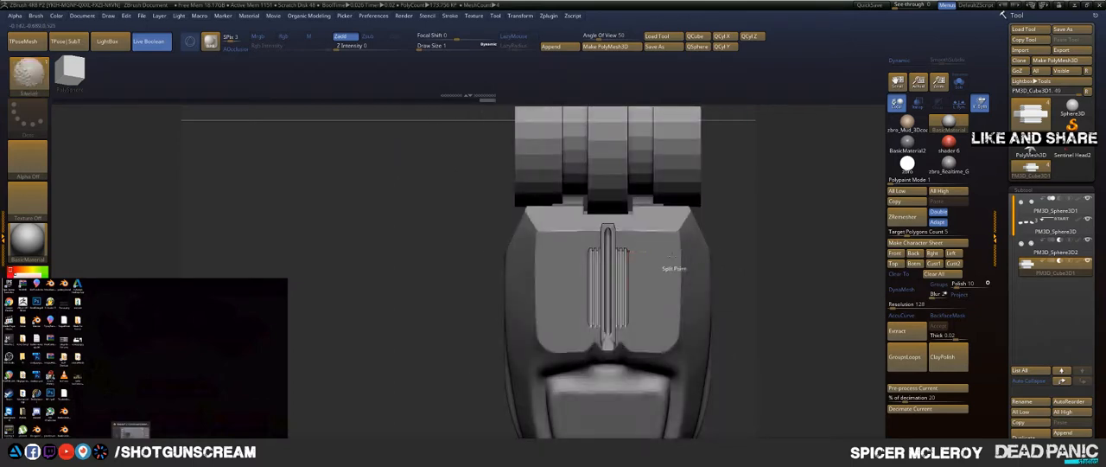
Step: Scale the grooved block in the fingertip down by a factor of about 0.87
{"action": "key", "text": "w"}
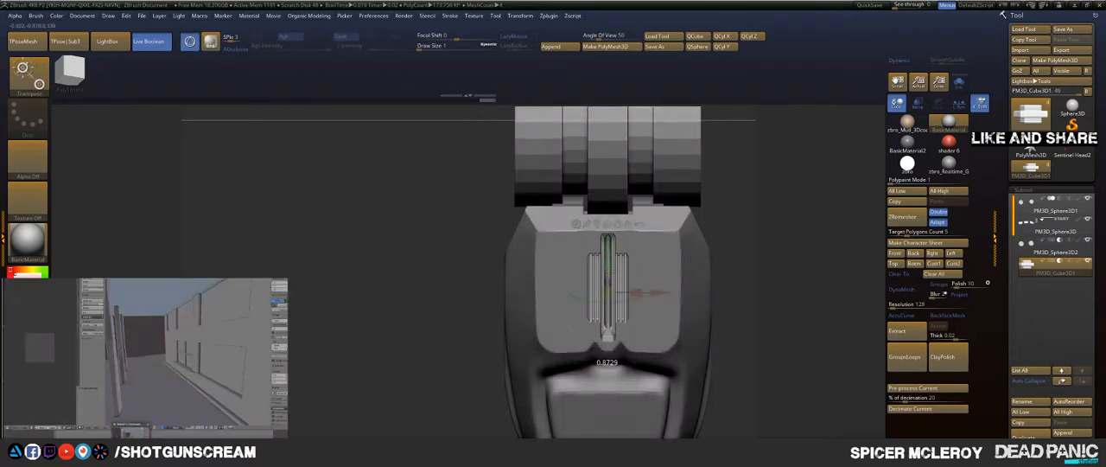
{"action": "left_click_drag", "start_coordinate": [608, 275], "coordinate": [607, 279]}
{"action": "left_click_drag", "start_coordinate": [759, 143], "coordinate": [672, 251]}
{"action": "key", "text": "q"}
Step: Copy the grooved block from the fingertip to above the middle segment and tilt it to match that segment's upper face
{"action": "key", "text": "w"}
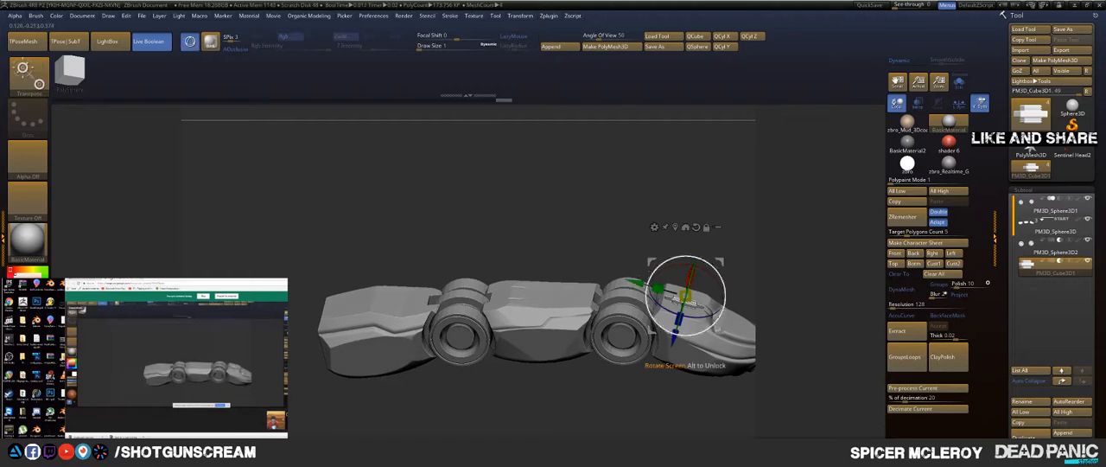
{"action": "left_click_drag", "start_coordinate": [678, 298], "coordinate": [590, 333]}
{"action": "left_click_drag", "start_coordinate": [522, 261], "coordinate": [524, 261]}
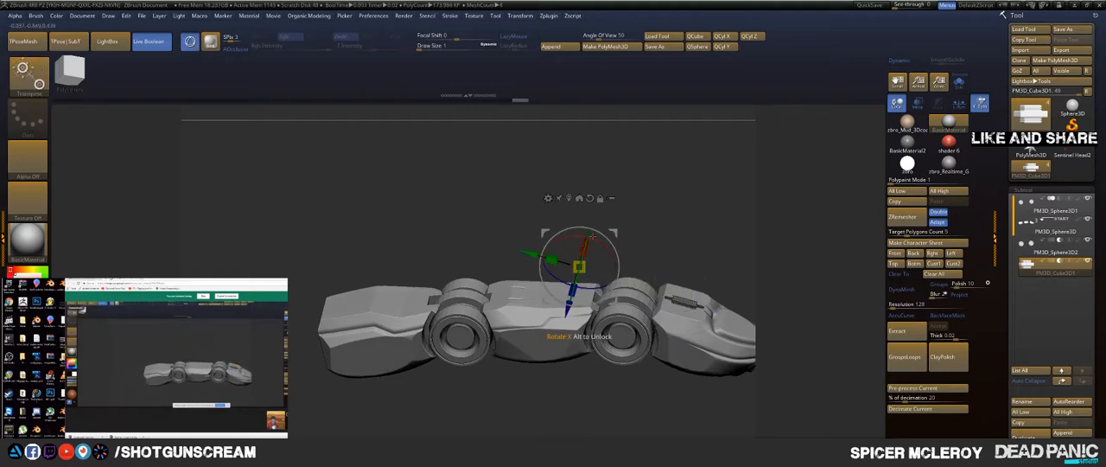
{"action": "left_click_drag", "start_coordinate": [583, 241], "coordinate": [584, 240]}
{"action": "left_click_drag", "start_coordinate": [634, 257], "coordinate": [638, 220]}
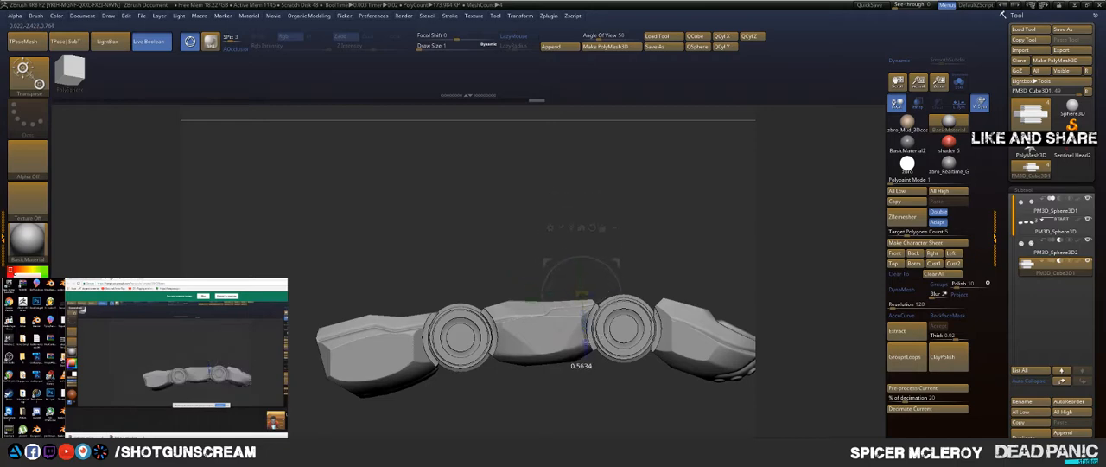
Step: Lower the copied grooved block into the middle segment's upper face and adjust its position near the joint towards the fingertip
{"action": "left_click_drag", "start_coordinate": [586, 346], "coordinate": [586, 347]}
{"action": "left_click_drag", "start_coordinate": [589, 377], "coordinate": [589, 415]}
{"action": "left_click_drag", "start_coordinate": [532, 297], "coordinate": [526, 297]}
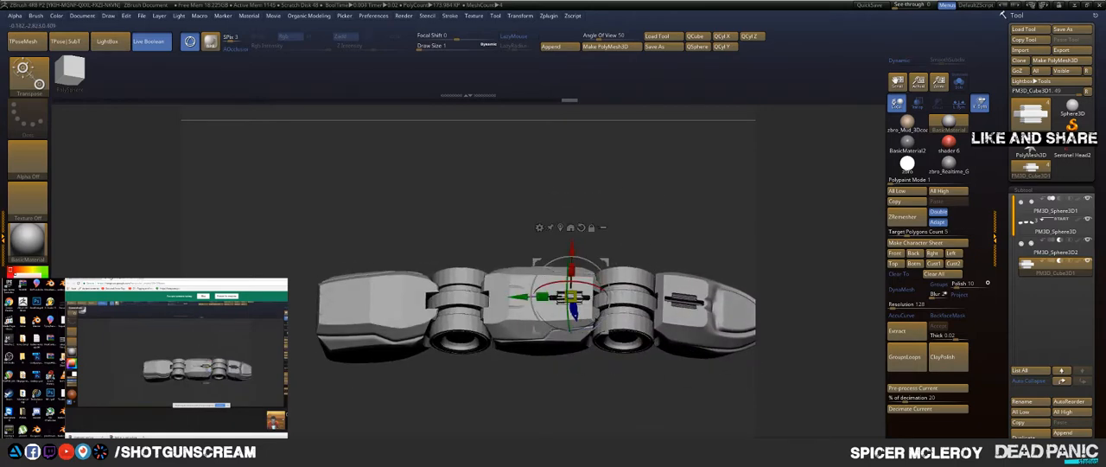
{"action": "mouse_move", "coordinate": [635, 195]}
{"action": "left_mouse_down"}
{"action": "mouse_move", "coordinate": [643, 231]}
{"action": "mouse_move", "coordinate": [636, 189]}
{"action": "left_mouse_up"}
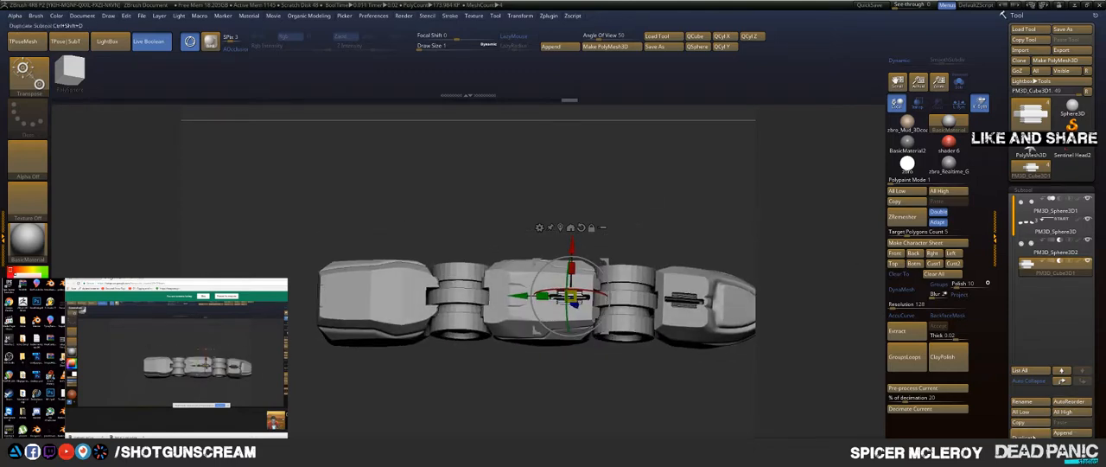
{"action": "key", "text": "q"}
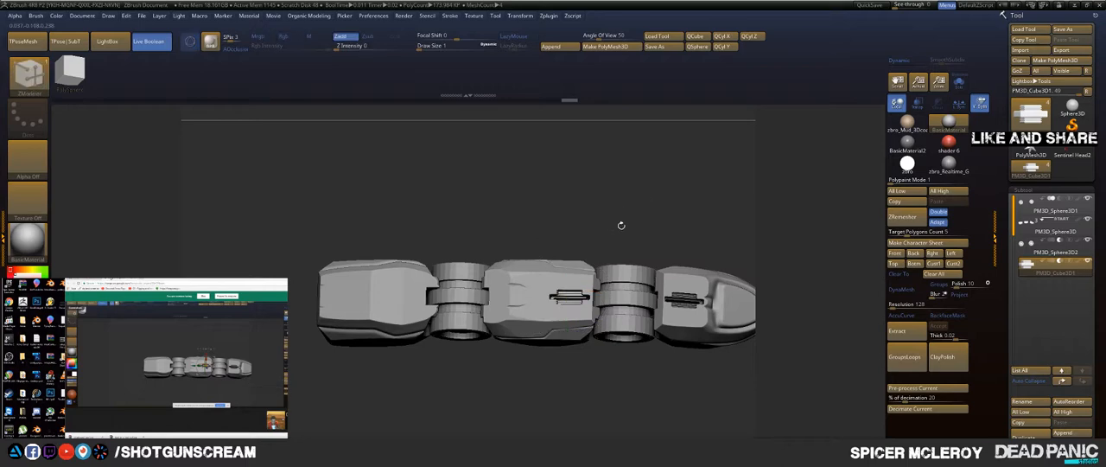
{"action": "mouse_move", "coordinate": [619, 225]}
{"action": "left_mouse_down", "text": "alt"}
{"action": "mouse_move", "coordinate": [638, 204]}
{"action": "mouse_move", "coordinate": [639, 175]}
{"action": "mouse_move", "coordinate": [610, 221]}
{"action": "mouse_move", "coordinate": [641, 205]}
{"action": "mouse_move", "coordinate": [641, 233]}
{"action": "mouse_move", "coordinate": [640, 215]}
{"action": "left_mouse_up", "text": "alt"}
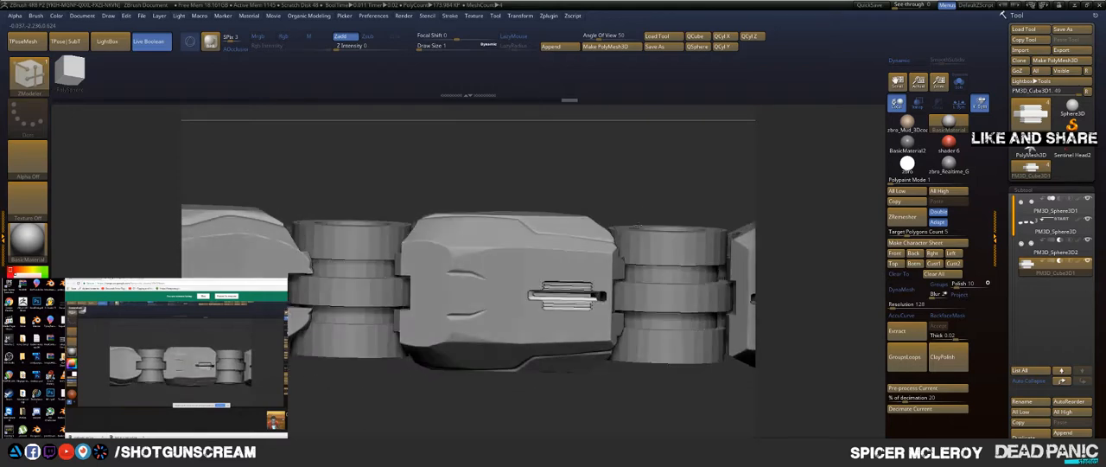
Step: Scale the copied grooved block in the middle segment down by a factor of about 0.58
{"action": "key", "text": "w"}
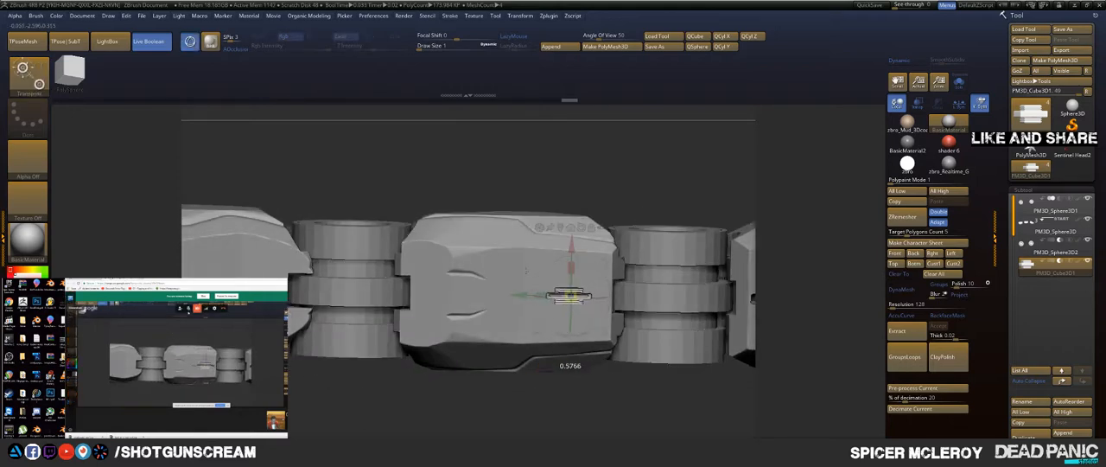
{"action": "left_click_drag", "start_coordinate": [512, 267], "coordinate": [510, 267]}
{"action": "left_click_drag", "start_coordinate": [671, 185], "coordinate": [651, 299]}
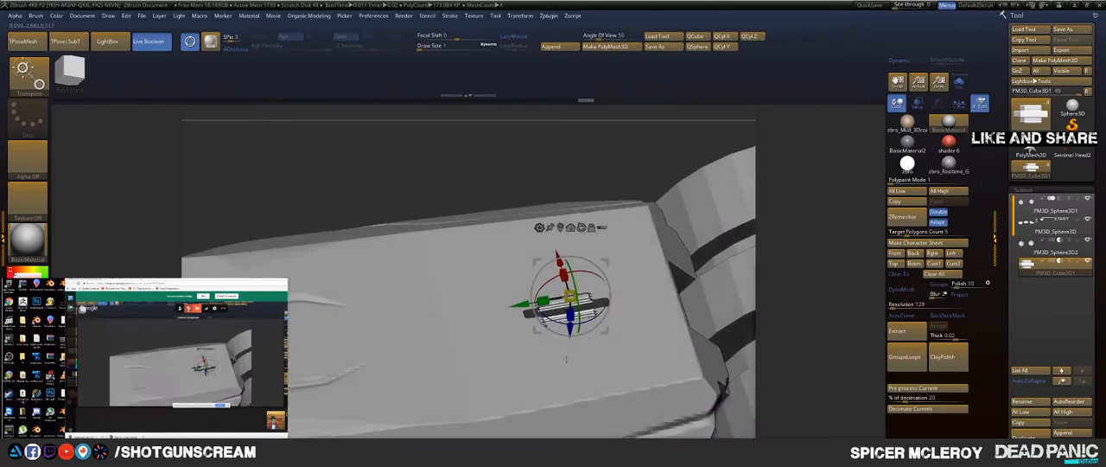
Step: Nudge the small grooved block's depth in the middle segment's upper face and rotate it by about 2.27 degrees to sit flush
{"action": "key", "text": "q"}
{"action": "key", "text": "w"}
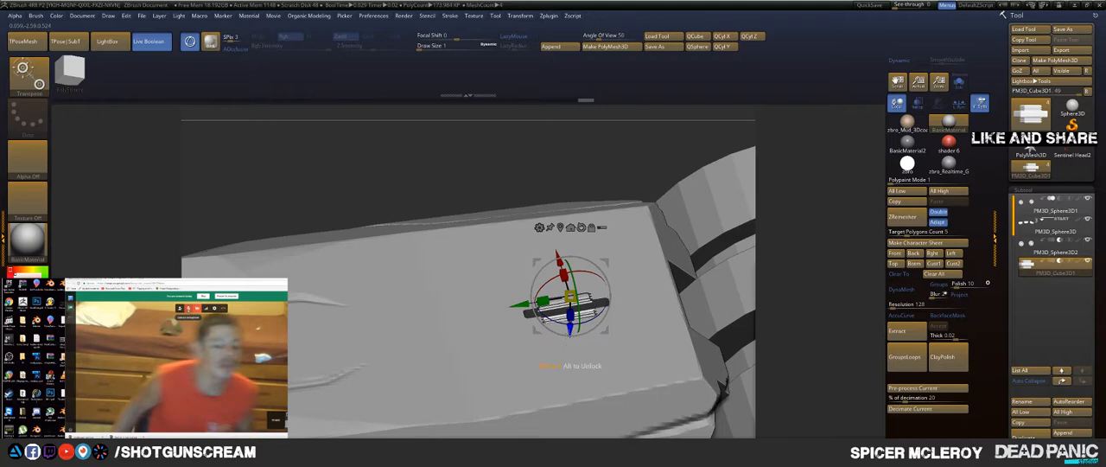
{"action": "left_click_drag", "start_coordinate": [568, 331], "coordinate": [561, 346]}
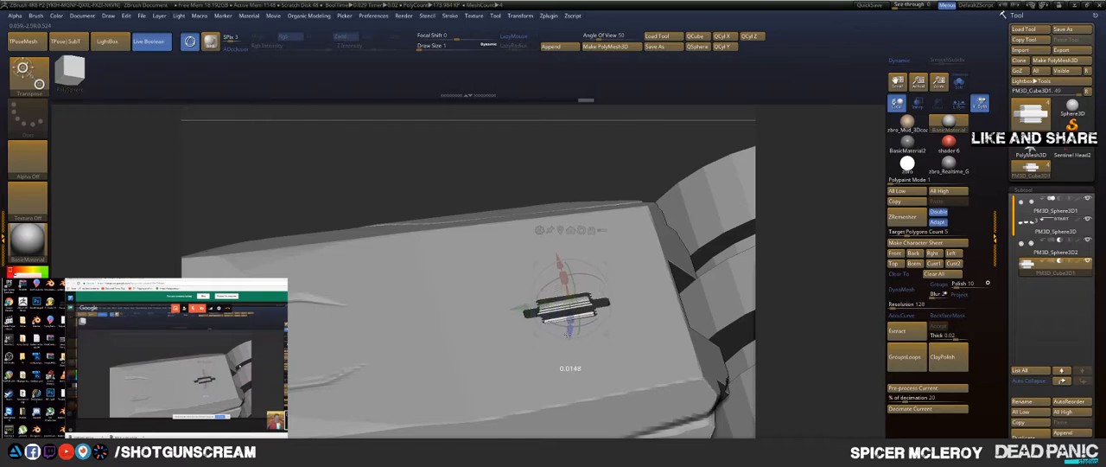
{"action": "left_click_drag", "start_coordinate": [569, 332], "coordinate": [570, 330]}
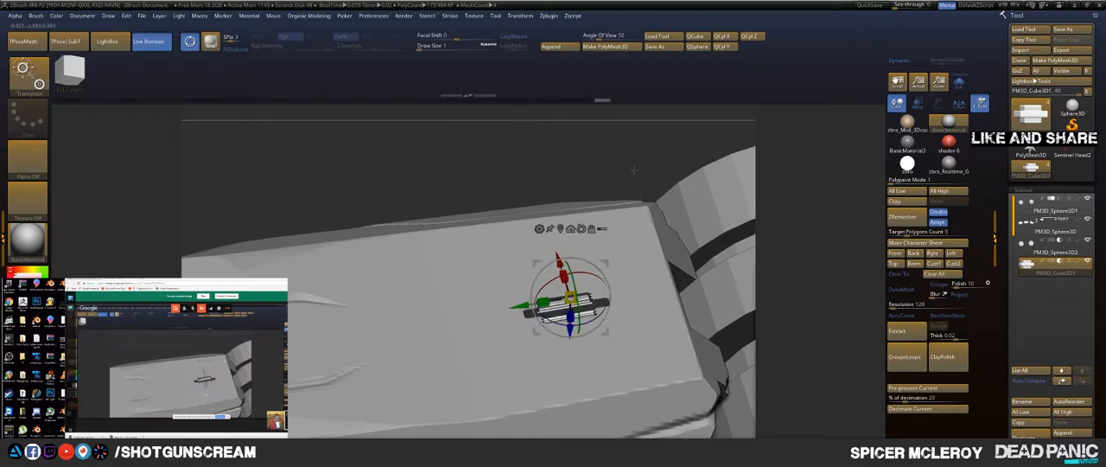
{"action": "left_click_drag", "start_coordinate": [676, 151], "coordinate": [693, 230], "text": "alt"}
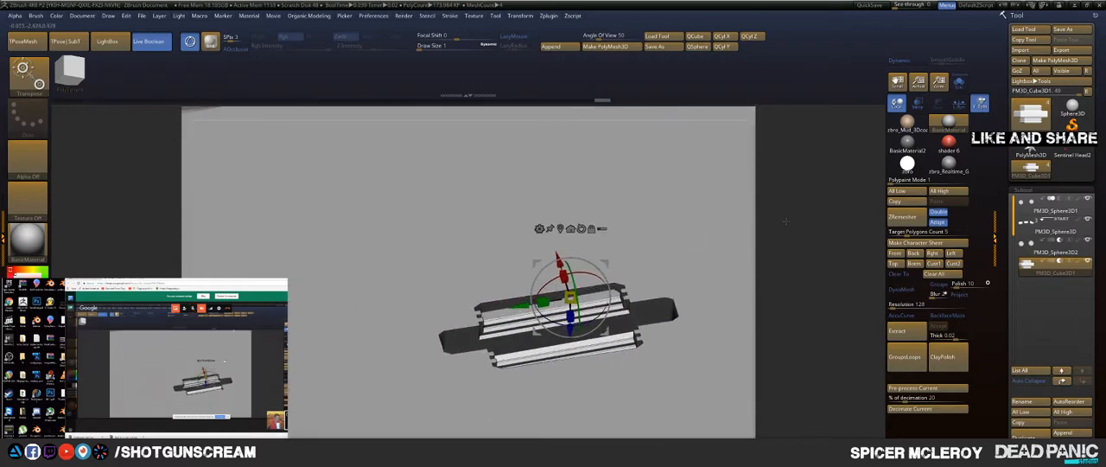
{"action": "left_click_drag", "start_coordinate": [684, 107], "coordinate": [715, 213]}
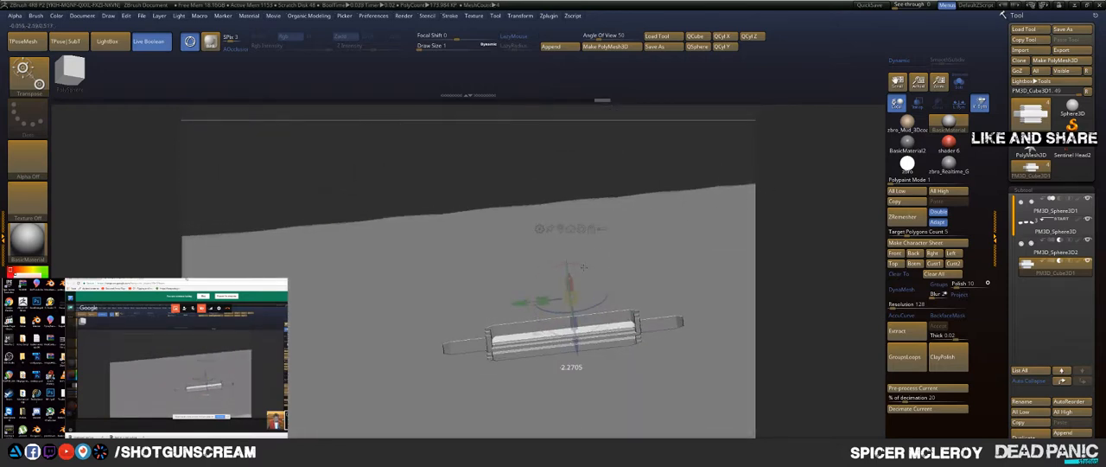
{"action": "left_click_drag", "start_coordinate": [584, 267], "coordinate": [615, 268]}
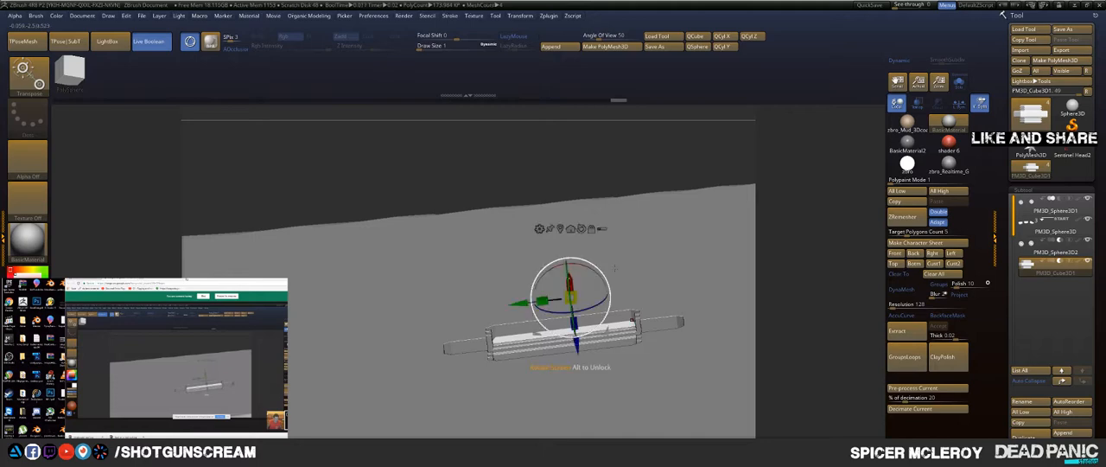
Step: Move the small grooved block off the middle segment's centre line and closer to the joint next to the fingertip
{"action": "key", "text": "q"}
{"action": "mouse_move", "coordinate": [794, 221]}
{"action": "left_mouse_down"}
{"action": "mouse_move", "coordinate": [795, 261]}
{"action": "mouse_move", "coordinate": [548, 215]}
{"action": "mouse_move", "coordinate": [585, 182]}
{"action": "mouse_move", "coordinate": [536, 163]}
{"action": "mouse_move", "coordinate": [672, 178]}
{"action": "left_mouse_up"}
{"action": "key", "text": "w"}
{"action": "left_click_drag", "start_coordinate": [538, 247], "coordinate": [538, 201]}
{"action": "left_click_drag", "start_coordinate": [538, 251], "coordinate": [566, 251]}
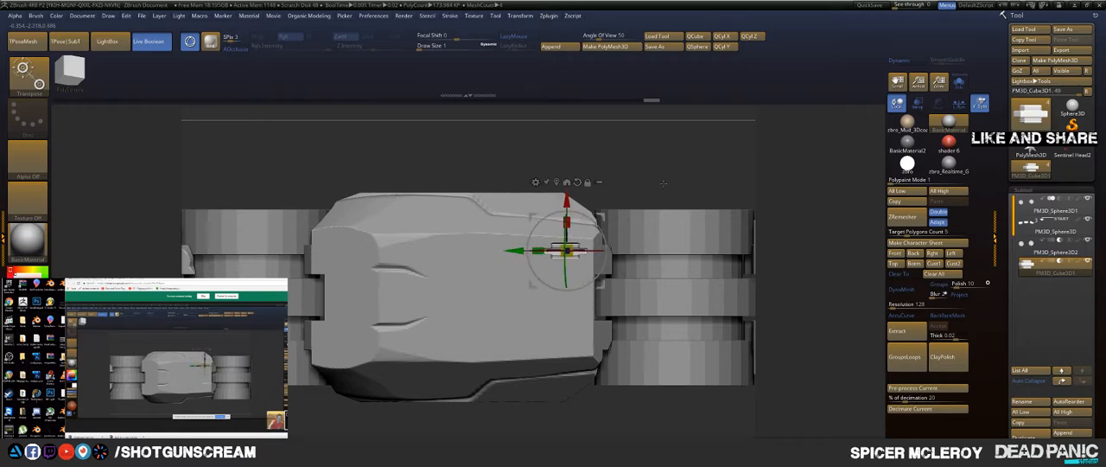
Step: Mirror the small grooved block across the middle segment's centre line so that one block sits on each side
{"action": "key", "text": "b"}
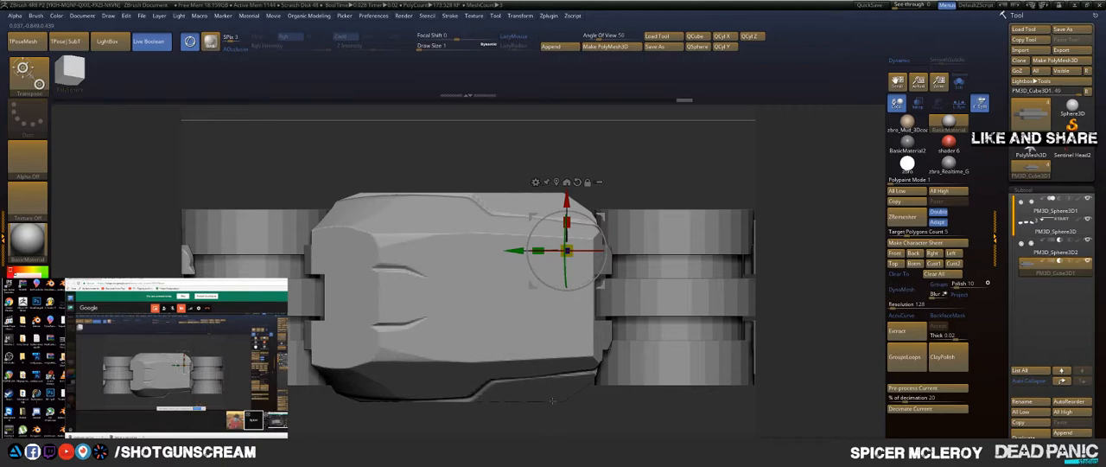
{"action": "mouse_move", "coordinate": [607, 295]}
{"action": "right_mouse_down"}
{"action": "mouse_move", "coordinate": [607, 261]}
{"action": "mouse_move", "coordinate": [580, 235]}
{"action": "mouse_move", "coordinate": [578, 341]}
{"action": "mouse_move", "coordinate": [607, 350]}
{"action": "mouse_move", "coordinate": [584, 250]}
{"action": "mouse_move", "coordinate": [607, 345]}
{"action": "mouse_move", "coordinate": [615, 321]}
{"action": "mouse_move", "coordinate": [619, 342]}
{"action": "right_mouse_up"}
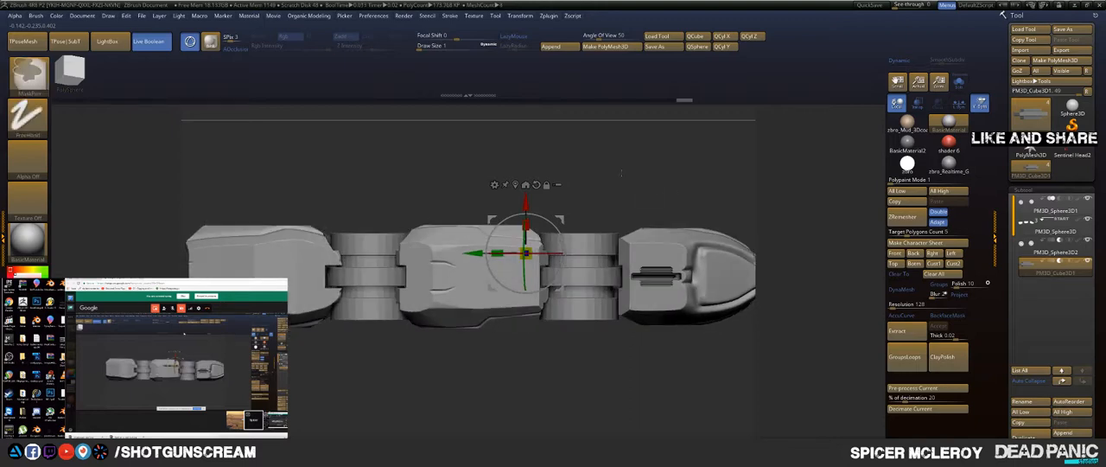
{"action": "key", "text": "q"}
{"action": "mouse_move", "coordinate": [657, 182]}
{"action": "right_mouse_down"}
{"action": "mouse_move", "coordinate": [639, 185]}
{"action": "mouse_move", "coordinate": [637, 173]}
{"action": "mouse_move", "coordinate": [624, 198]}
{"action": "mouse_move", "coordinate": [616, 182]}
{"action": "mouse_move", "coordinate": [648, 199]}
{"action": "right_mouse_up"}
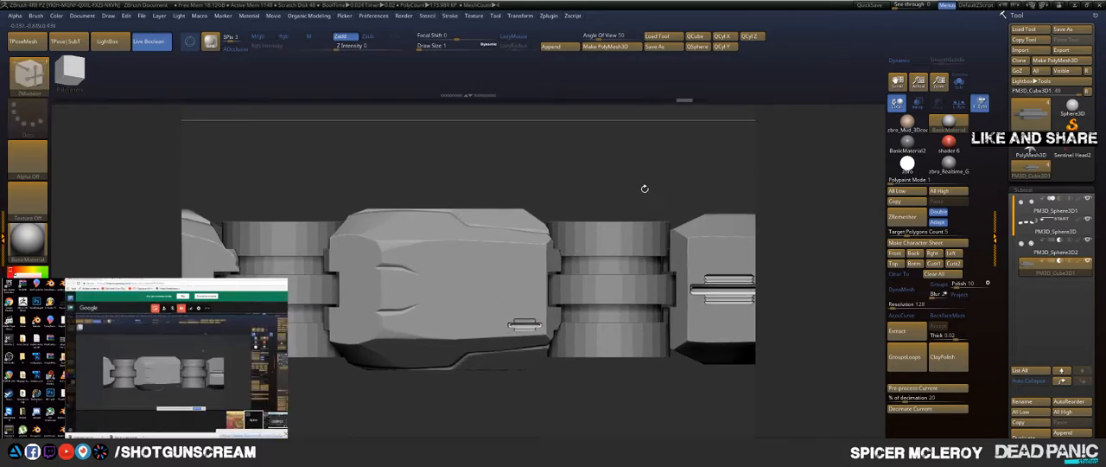
{"action": "key", "text": "b"}
{"action": "left_click", "coordinate": [634, 433]}
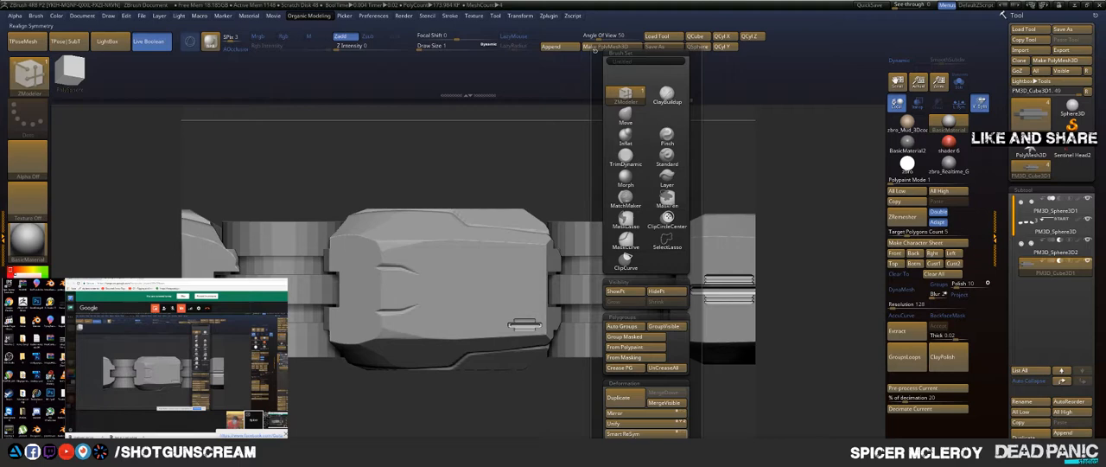
{"action": "key", "text": "ctrl"}
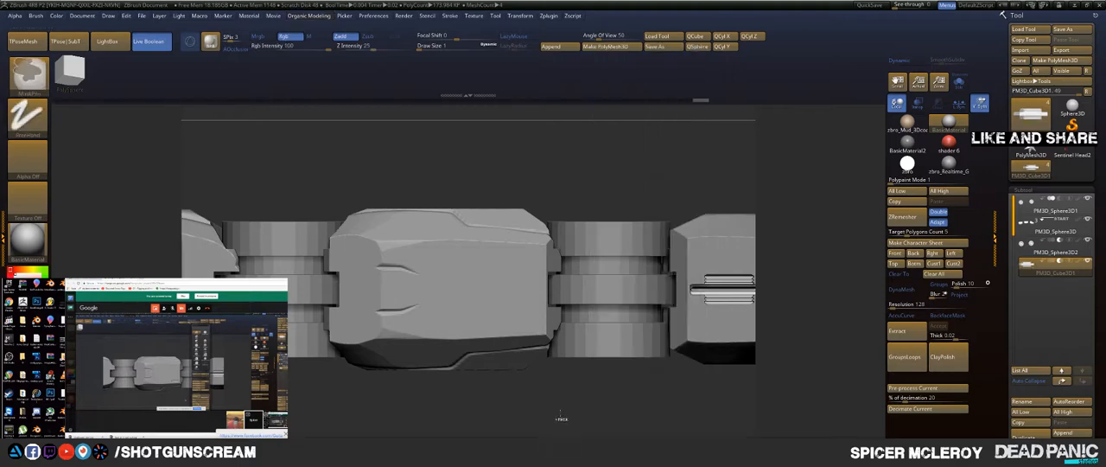
{"action": "key", "text": "space"}
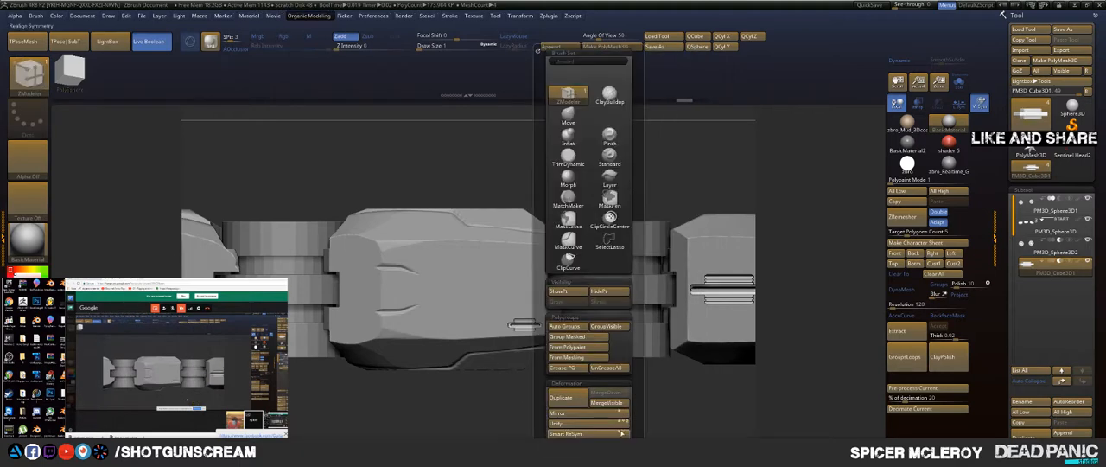
{"action": "left_click", "coordinate": [600, 414]}
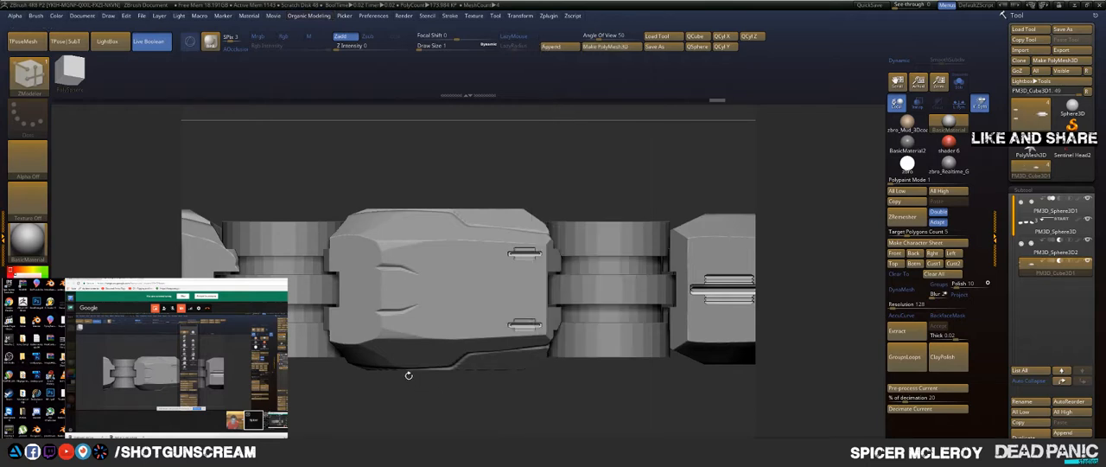
{"action": "mouse_move", "coordinate": [536, 409]}
{"action": "left_mouse_down"}
{"action": "mouse_move", "coordinate": [499, 383]}
{"action": "mouse_move", "coordinate": [553, 388]}
{"action": "left_mouse_up"}
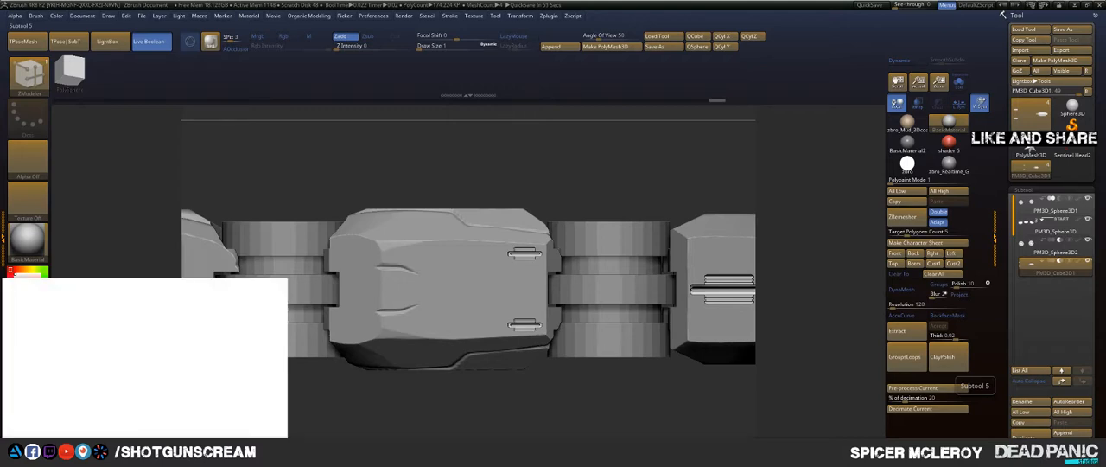
Step: Switch to the web browser, look through the artist's featured photos on Facebook, and close the page
{"action": "left_click_drag", "start_coordinate": [1105, 7], "coordinate": [752, 1]}
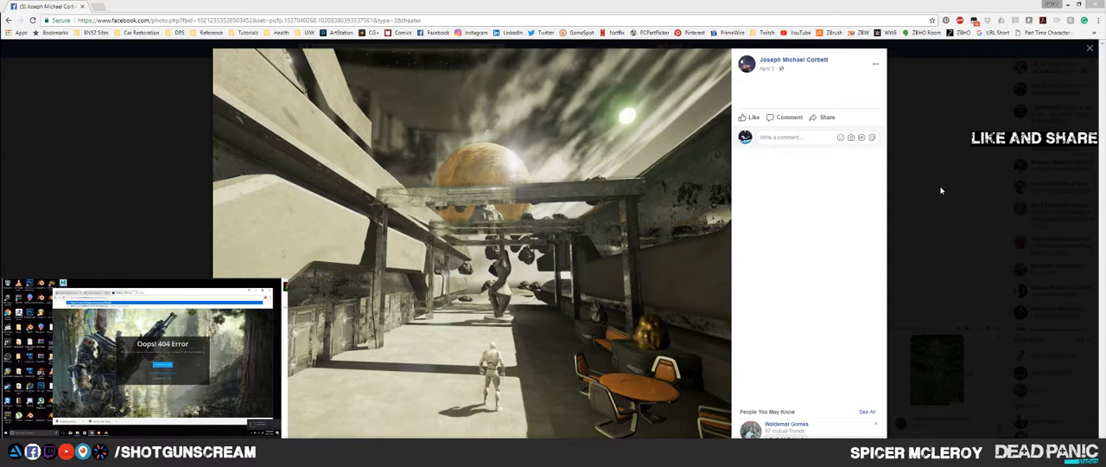
{"action": "left_click", "coordinate": [713, 254]}
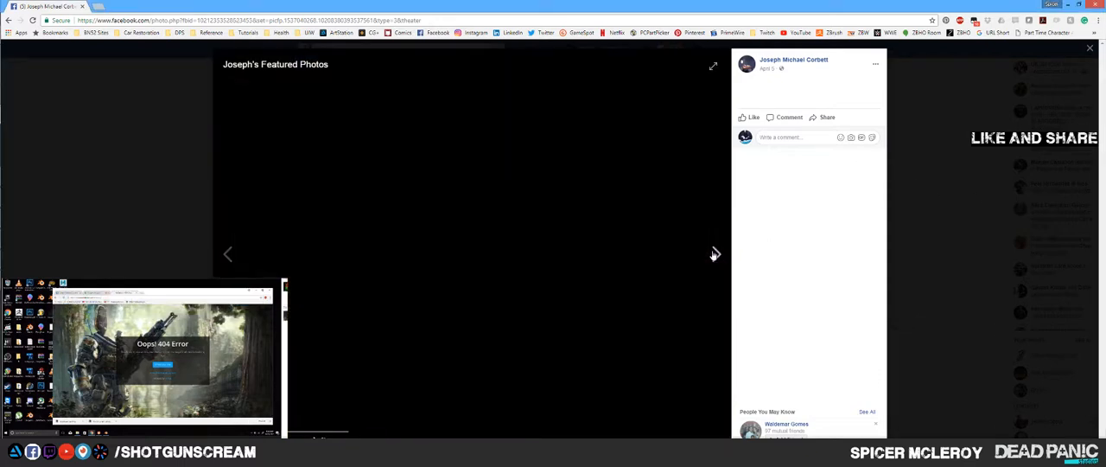
{"action": "left_click", "coordinate": [715, 253]}
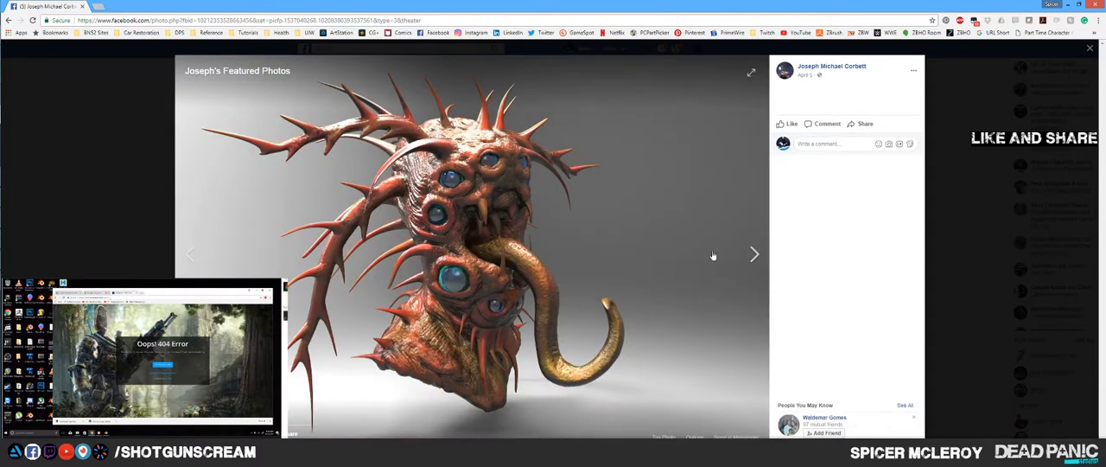
{"action": "left_click", "coordinate": [713, 255]}
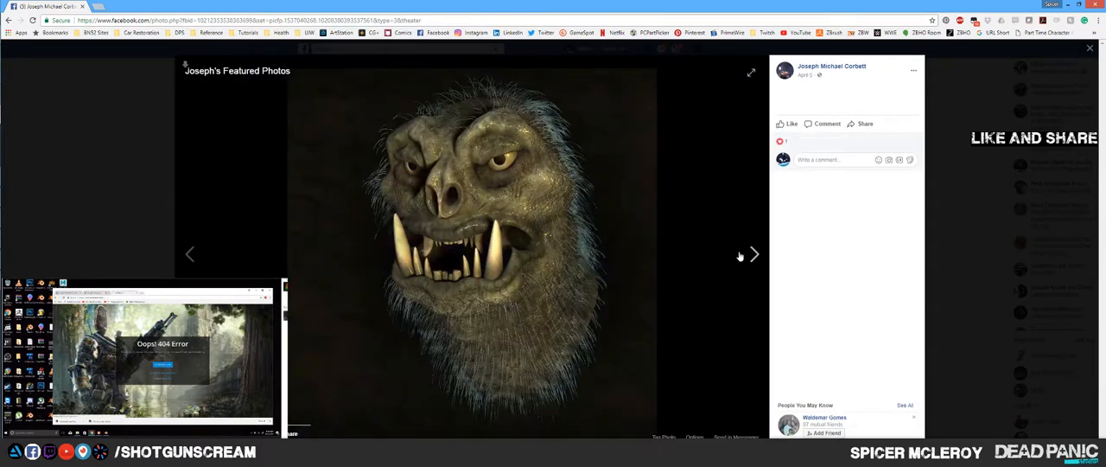
{"action": "left_click", "coordinate": [740, 257]}
{"action": "left_click", "coordinate": [756, 255]}
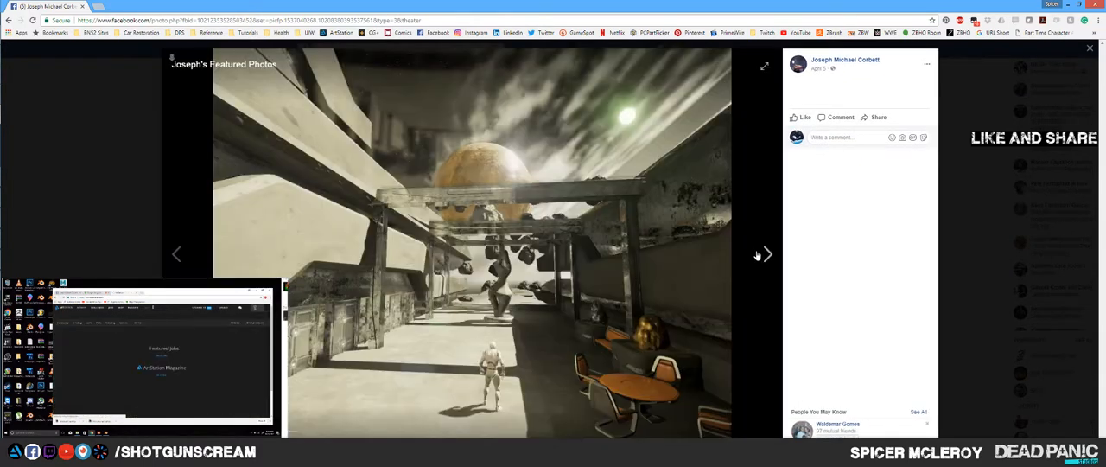
{"action": "left_click", "coordinate": [756, 256]}
{"action": "left_click", "coordinate": [756, 255]}
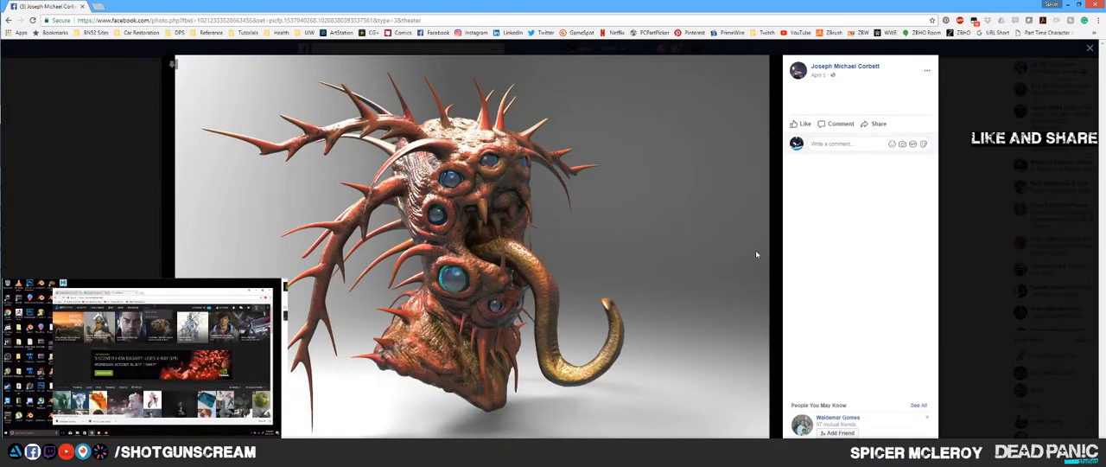
{"action": "left_click", "coordinate": [756, 255]}
{"action": "left_click", "coordinate": [756, 255]}
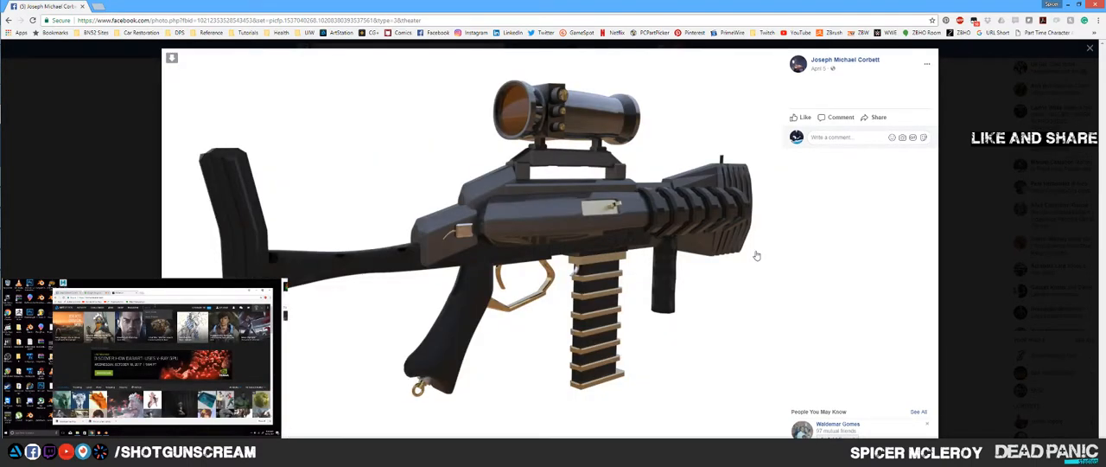
{"action": "left_click", "coordinate": [83, 6]}
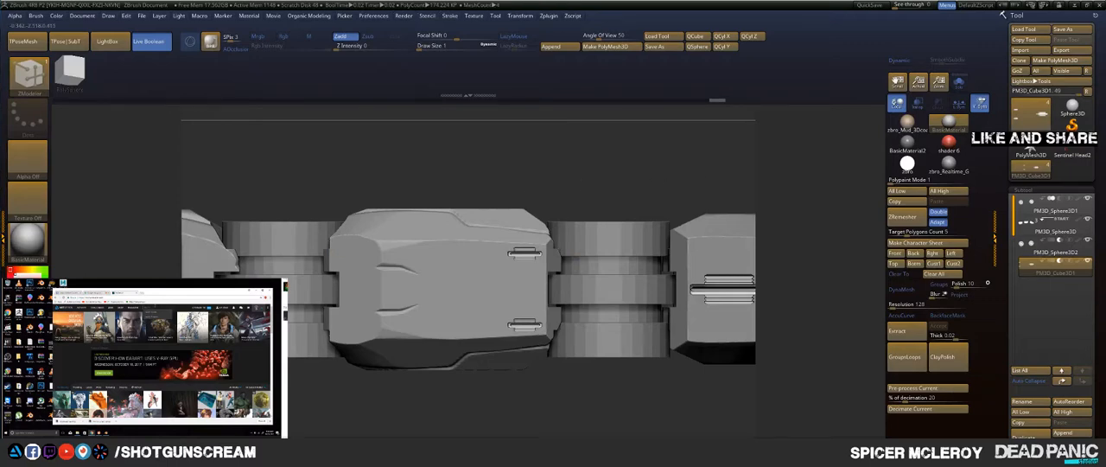
Step: Copy the pair of small grooved blocks along the middle segment to its opposite end, away from the fingertip
{"action": "mouse_move", "coordinate": [605, 400]}
{"action": "left_mouse_down"}
{"action": "mouse_move", "coordinate": [646, 166]}
{"action": "mouse_move", "coordinate": [612, 191]}
{"action": "mouse_move", "coordinate": [578, 183]}
{"action": "left_mouse_up"}
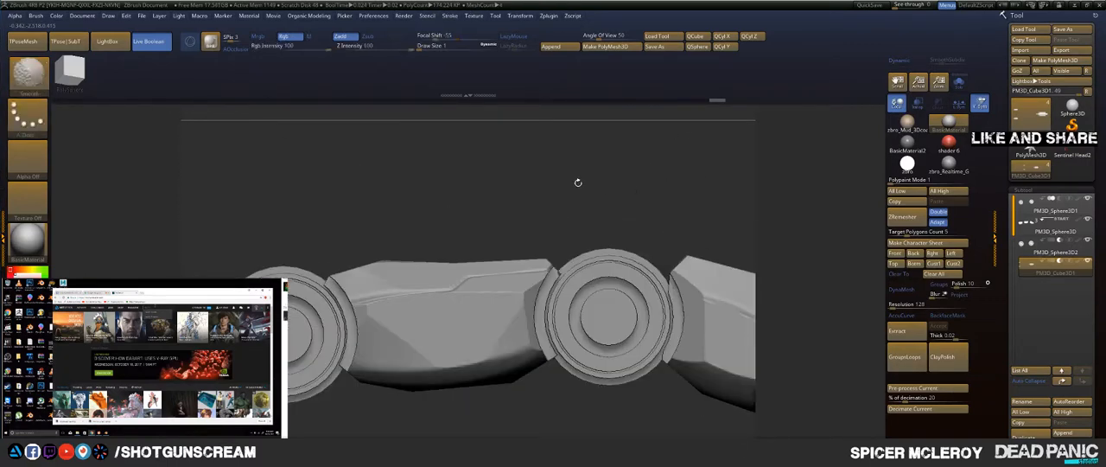
{"action": "left_click_drag", "start_coordinate": [465, 180], "coordinate": [605, 376], "text": "ctrl"}
{"action": "mouse_move", "coordinate": [597, 172]}
{"action": "left_mouse_down"}
{"action": "mouse_move", "coordinate": [594, 227]}
{"action": "mouse_move", "coordinate": [598, 200]}
{"action": "mouse_move", "coordinate": [572, 217]}
{"action": "left_mouse_up"}
{"action": "left_click", "coordinate": [560, 217], "text": "ctrl"}
{"action": "key", "text": "w"}
{"action": "left_click_drag", "start_coordinate": [472, 255], "coordinate": [351, 263]}
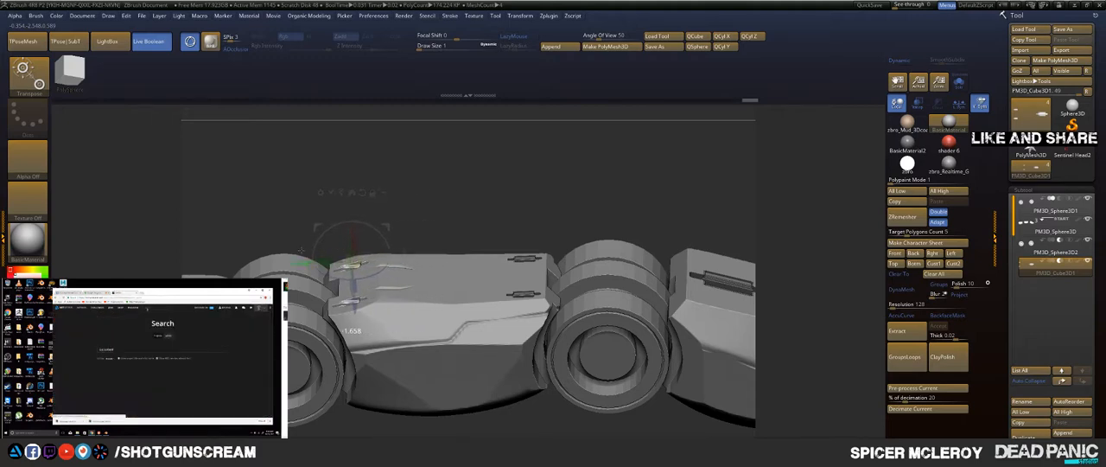
{"action": "key", "text": "q"}
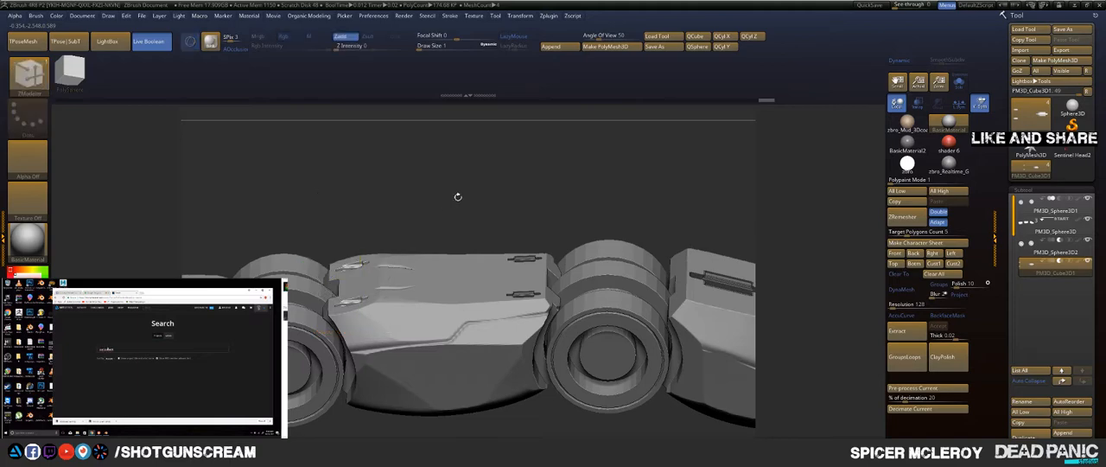
Step: Copy the pair of small grooved blocks from the middle segment across the joint onto the base segment
{"action": "mouse_move", "coordinate": [457, 193]}
{"action": "left_mouse_down"}
{"action": "mouse_move", "coordinate": [452, 256]}
{"action": "mouse_move", "coordinate": [456, 184]}
{"action": "mouse_move", "coordinate": [397, 177]}
{"action": "mouse_move", "coordinate": [350, 203]}
{"action": "mouse_move", "coordinate": [402, 186]}
{"action": "mouse_move", "coordinate": [455, 203]}
{"action": "mouse_move", "coordinate": [462, 192]}
{"action": "mouse_move", "coordinate": [462, 228]}
{"action": "left_mouse_up"}
{"action": "mouse_move", "coordinate": [407, 170]}
{"action": "left_mouse_down"}
{"action": "mouse_move", "coordinate": [514, 173]}
{"action": "mouse_move", "coordinate": [505, 106]}
{"action": "left_mouse_up"}
{"action": "key", "text": "ctrl+shift"}
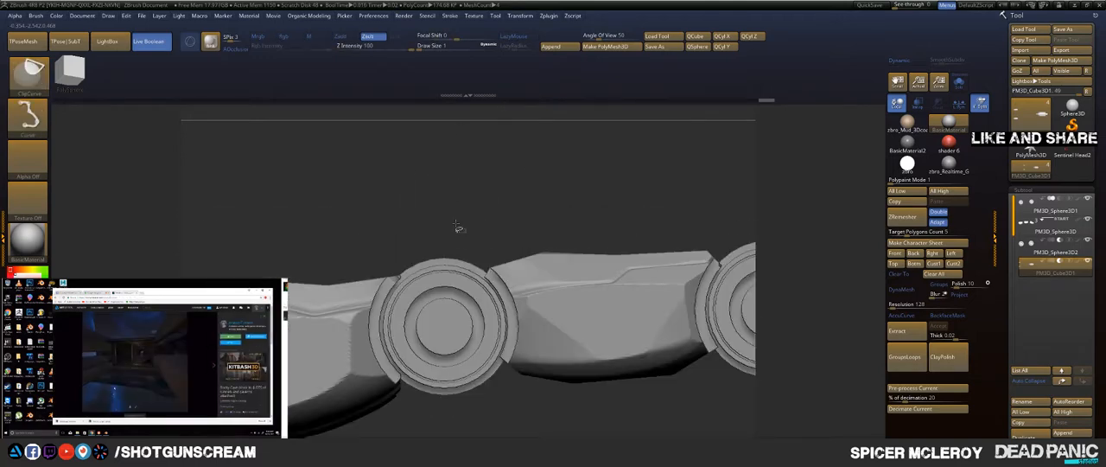
{"action": "key", "text": "w"}
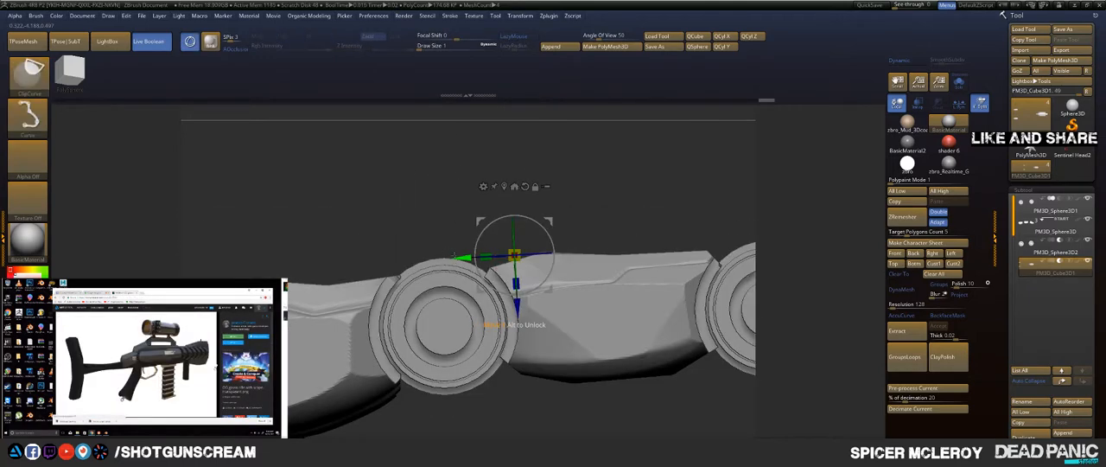
{"action": "left_click_drag", "start_coordinate": [354, 240], "coordinate": [459, 222]}
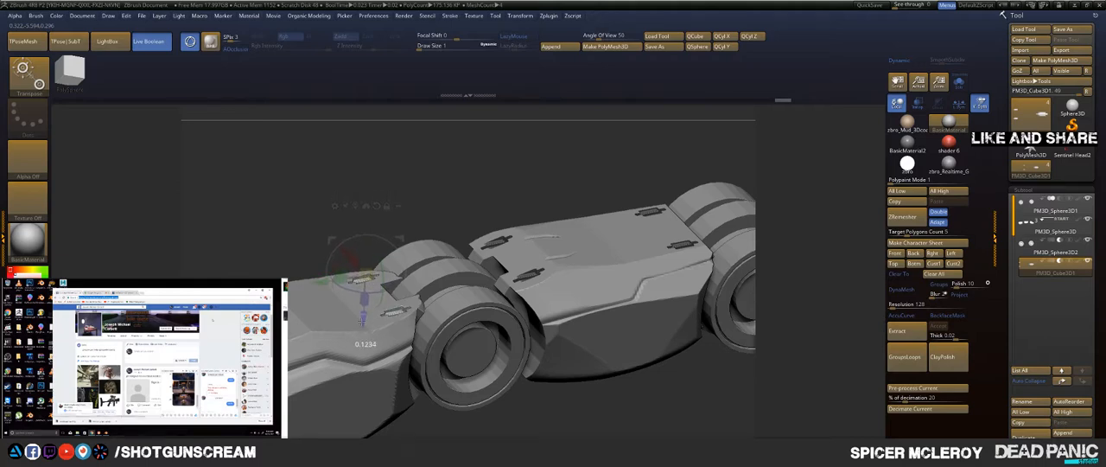
{"action": "left_click_drag", "start_coordinate": [362, 318], "coordinate": [572, 138]}
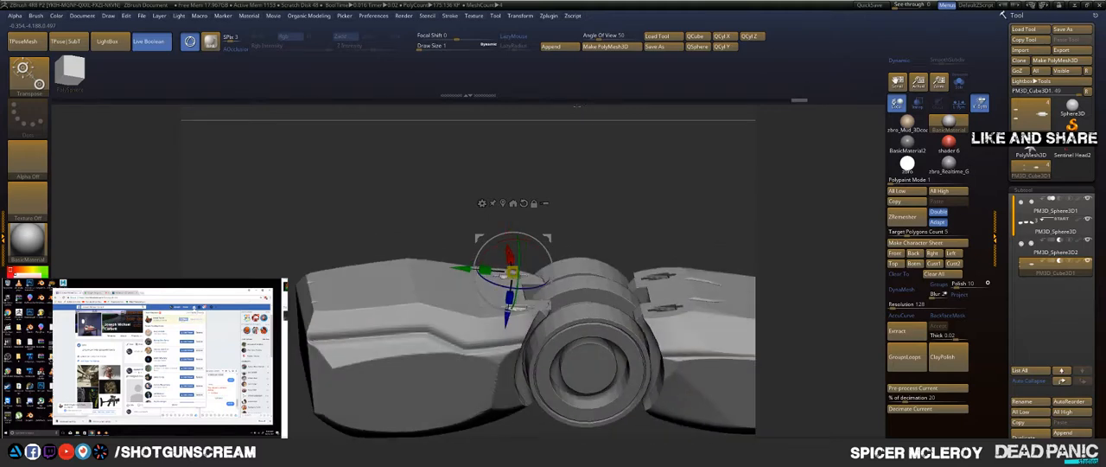
Step: Copy the base segment's pair of grooved blocks to its far end and lower the copy into the surface
{"action": "left_click_drag", "start_coordinate": [452, 268], "coordinate": [281, 257]}
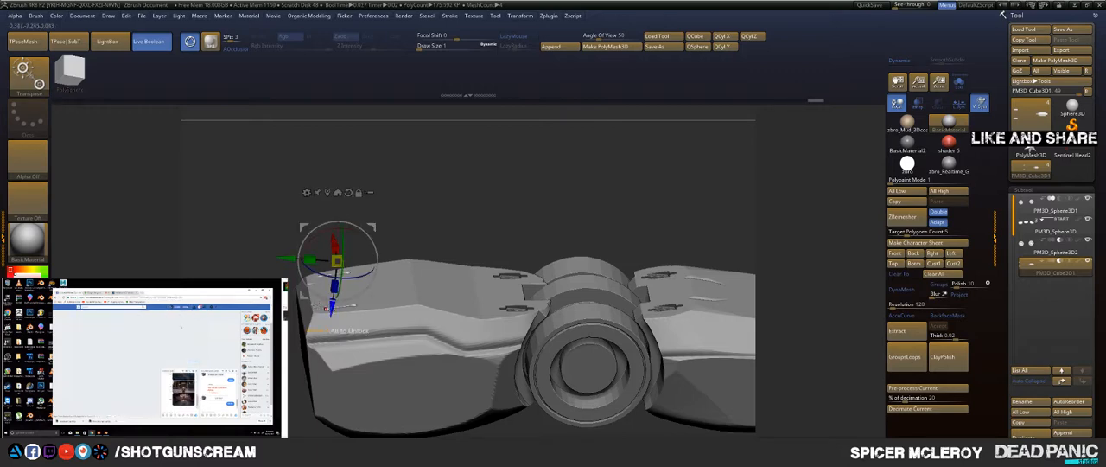
{"action": "left_click_drag", "start_coordinate": [331, 310], "coordinate": [331, 321]}
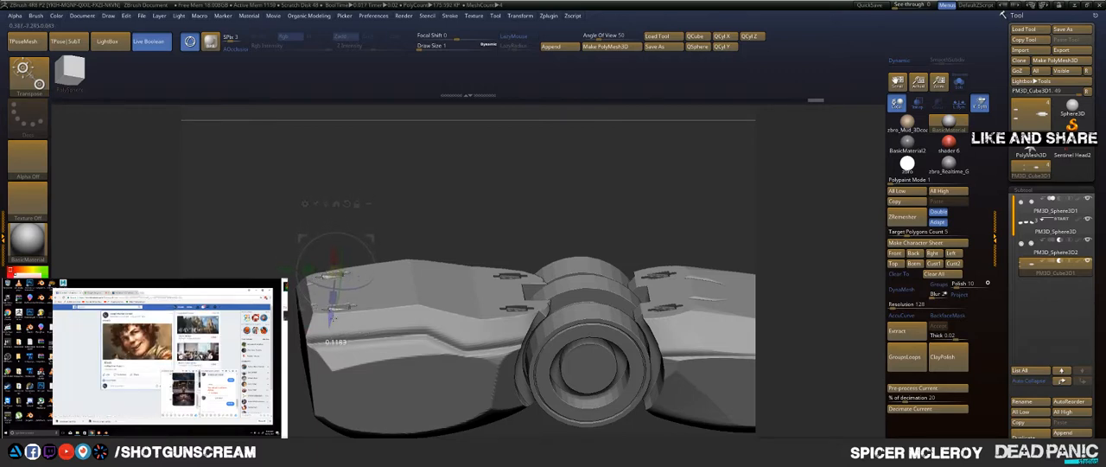
{"action": "key", "text": "q"}
{"action": "mouse_move", "coordinate": [504, 193]}
{"action": "left_mouse_down"}
{"action": "mouse_move", "coordinate": [505, 210]}
{"action": "mouse_move", "coordinate": [553, 246]}
{"action": "mouse_move", "coordinate": [489, 182]}
{"action": "left_mouse_up"}
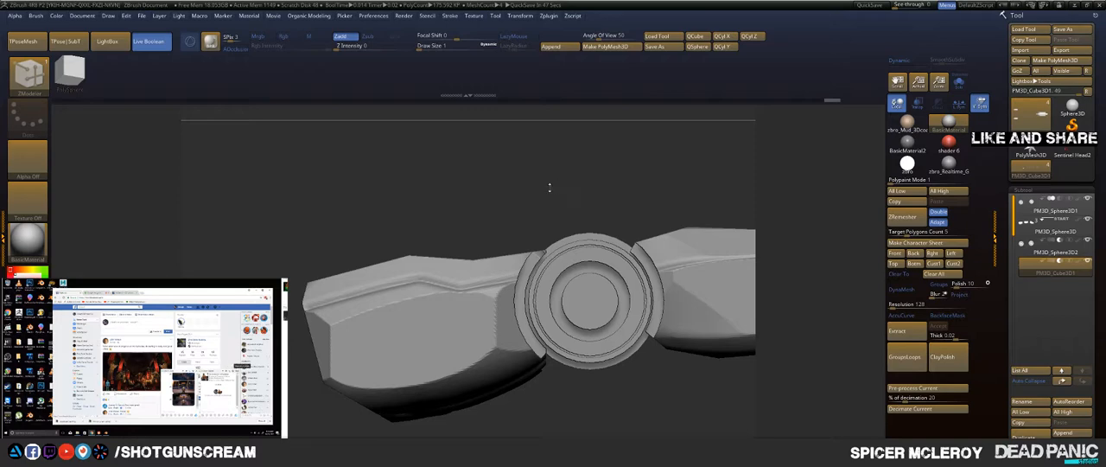
{"action": "mouse_move", "coordinate": [527, 177]}
{"action": "left_mouse_down"}
{"action": "mouse_move", "coordinate": [544, 186]}
{"action": "mouse_move", "coordinate": [536, 190]}
{"action": "mouse_move", "coordinate": [506, 143]}
{"action": "mouse_move", "coordinate": [553, 117]}
{"action": "mouse_move", "coordinate": [549, 174]}
{"action": "mouse_move", "coordinate": [515, 127]}
{"action": "mouse_move", "coordinate": [530, 146]}
{"action": "mouse_move", "coordinate": [523, 183]}
{"action": "mouse_move", "coordinate": [499, 182]}
{"action": "mouse_move", "coordinate": [572, 191]}
{"action": "mouse_move", "coordinate": [535, 185]}
{"action": "left_mouse_up"}
{"action": "key", "text": "f"}
{"action": "left_click_drag", "start_coordinate": [509, 340], "coordinate": [553, 250]}
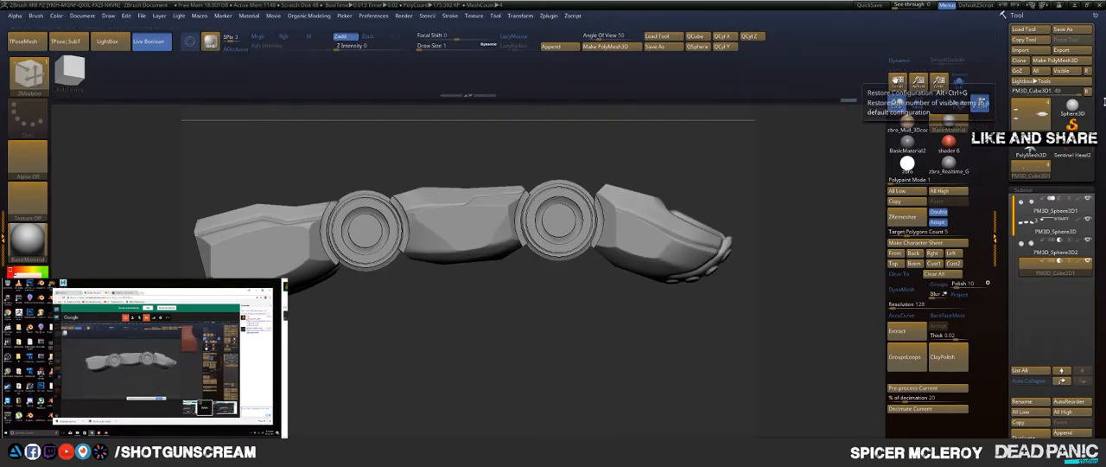
Step: Display the Sentinel Head2 model and frame it for viewing
{"action": "left_click", "coordinate": [1072, 154]}
{"action": "left_click_drag", "start_coordinate": [805, 245], "coordinate": [749, 229]}
{"action": "key", "text": "f"}
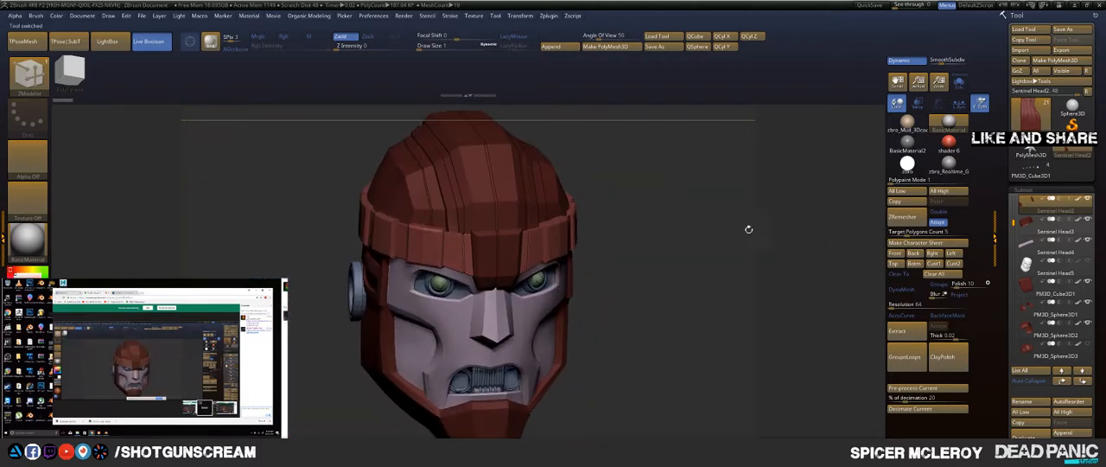
Step: Load the 2ndpose1 character model alongside the robot models
{"action": "left_click", "coordinate": [1023, 30]}
{"action": "double_click", "coordinate": [256, 159]}
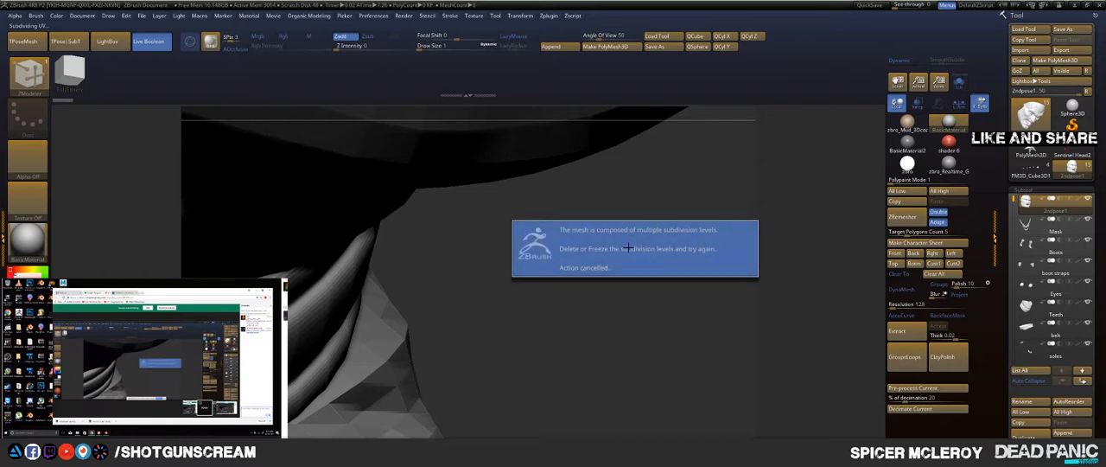
{"action": "left_click", "coordinate": [628, 247]}
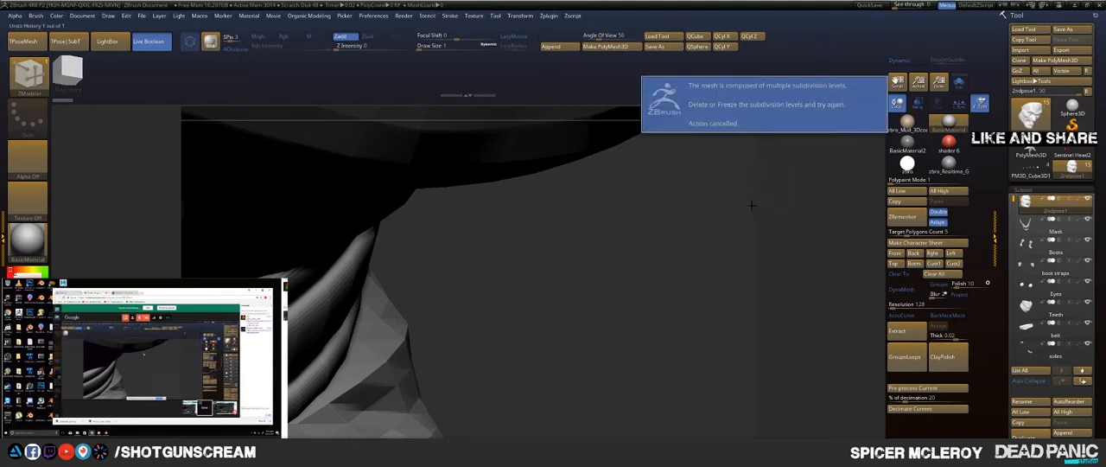
{"action": "left_click", "coordinate": [793, 192]}
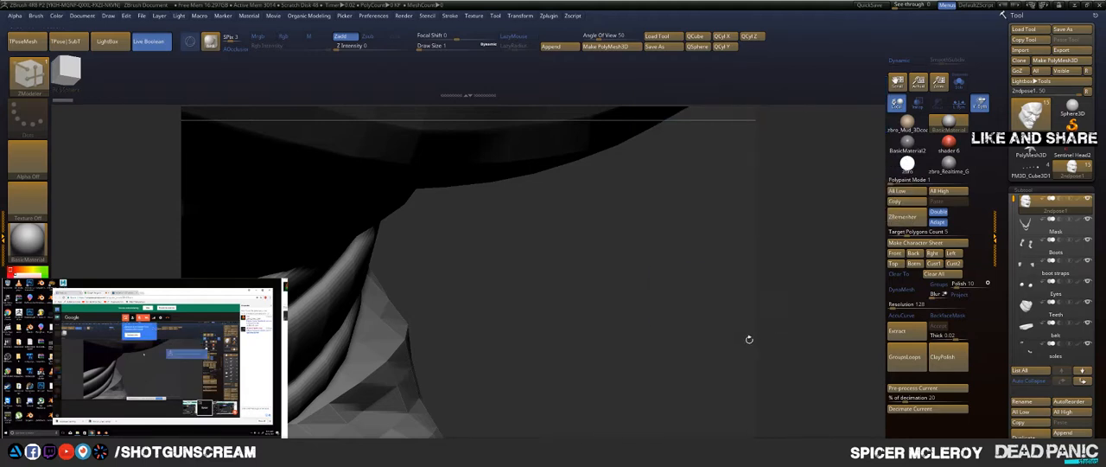
{"action": "left_click", "coordinate": [749, 223]}
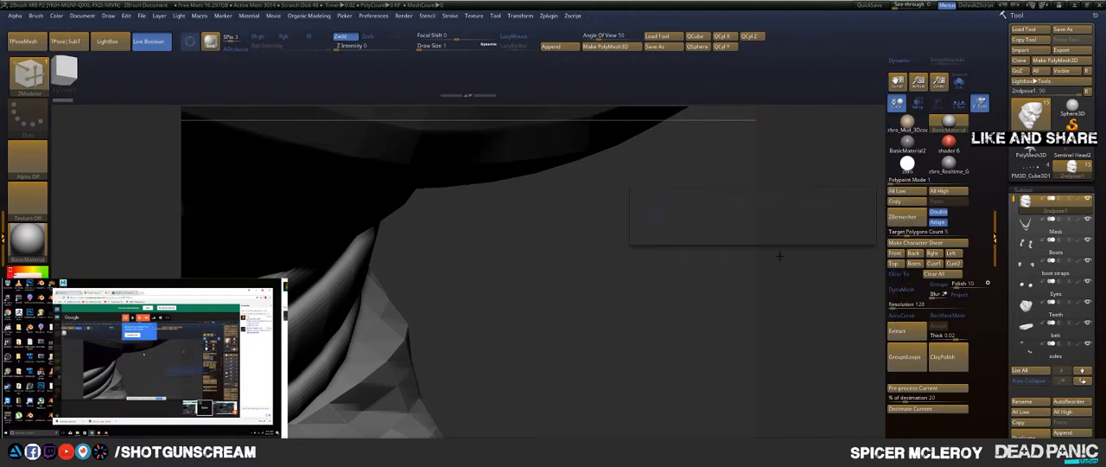
{"action": "left_click", "coordinate": [770, 305]}
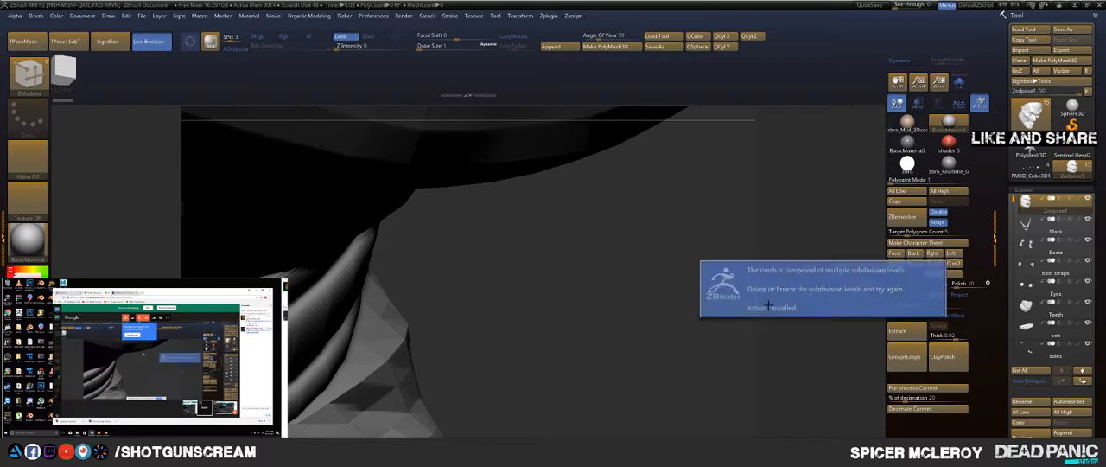
{"action": "left_click", "coordinate": [749, 234]}
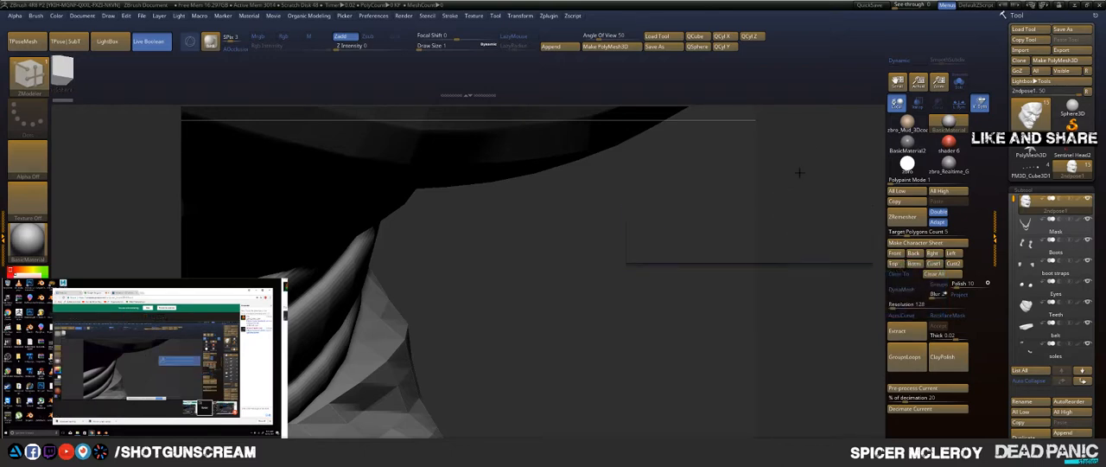
Step: Select the ClayBuildup brush and frame the whole 2ndpose1 character
{"action": "key", "text": "b"}
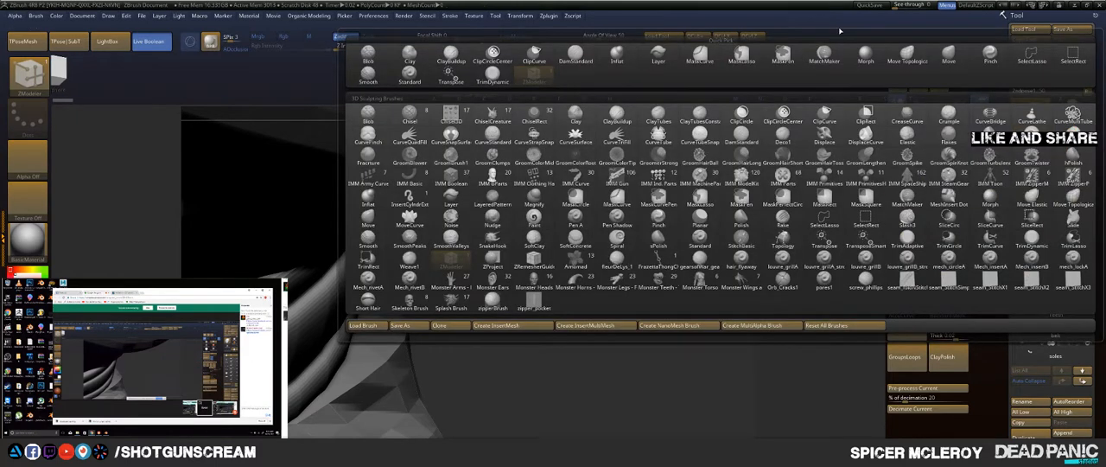
{"action": "key", "text": "c"}
{"action": "key", "text": "b"}
{"action": "left_click_drag", "start_coordinate": [743, 248], "coordinate": [739, 225]}
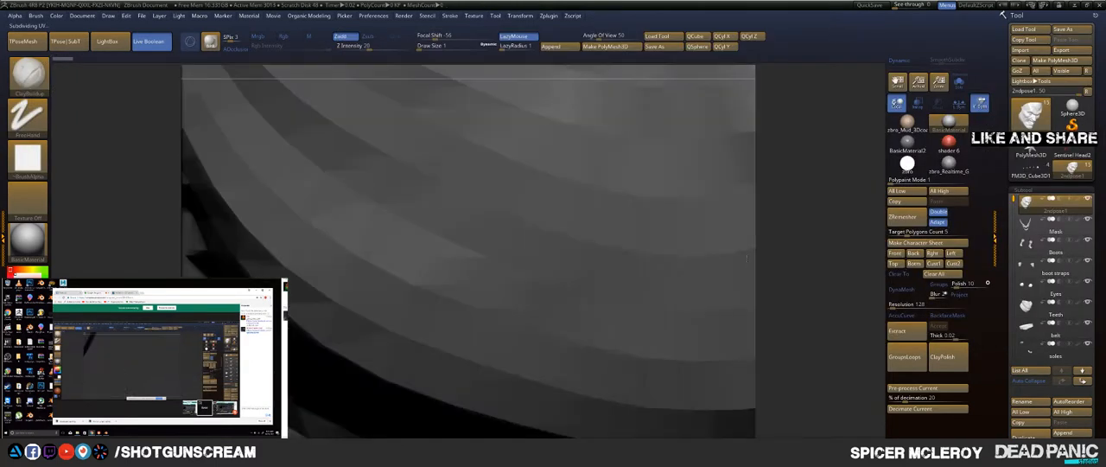
{"action": "key", "text": "f"}
{"action": "key", "text": "f"}
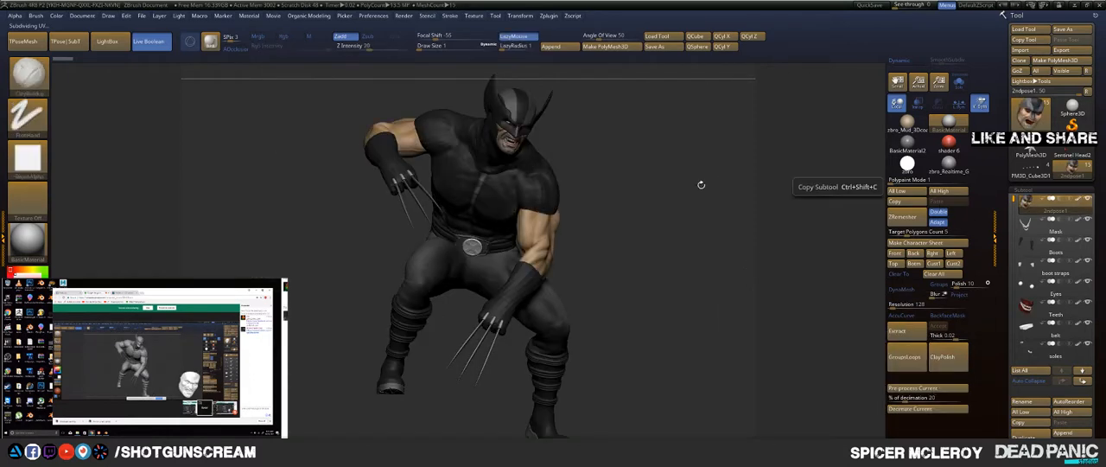
Step: Look at the Sentinel Head2 model once more and return to the robot finger model
{"action": "left_click", "coordinate": [1072, 155]}
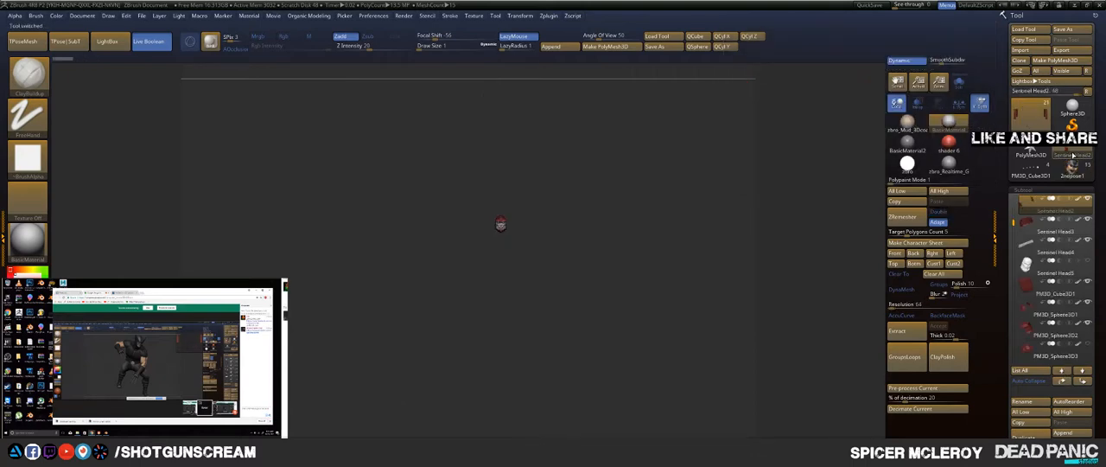
{"action": "key", "text": "f"}
{"action": "mouse_move", "coordinate": [827, 250]}
{"action": "left_mouse_down"}
{"action": "mouse_move", "coordinate": [851, 257]}
{"action": "mouse_move", "coordinate": [804, 259]}
{"action": "mouse_move", "coordinate": [832, 241]}
{"action": "left_mouse_up"}
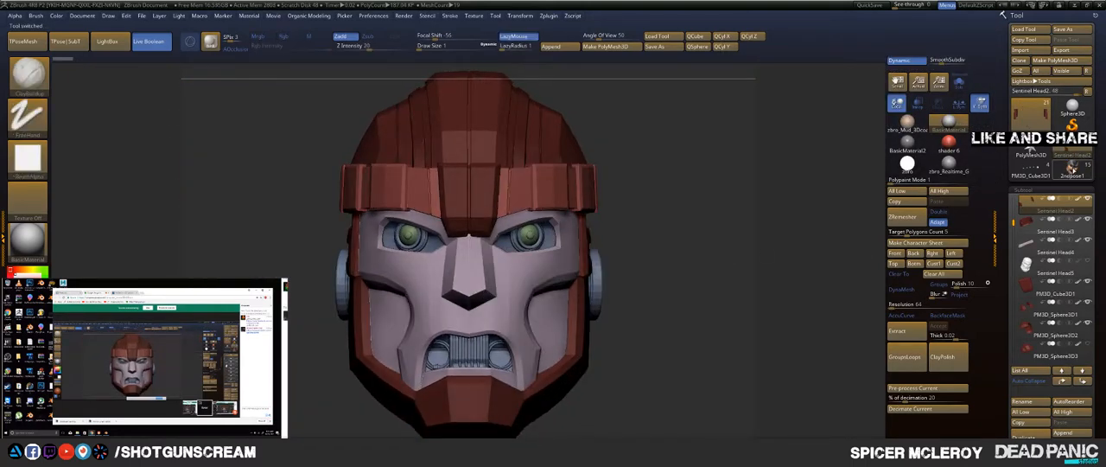
{"action": "left_click", "coordinate": [1039, 176]}
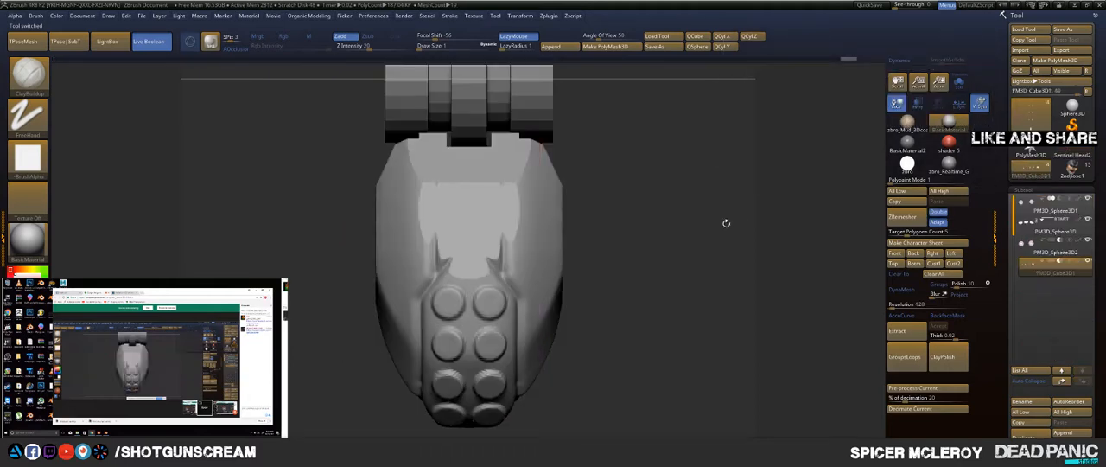
{"action": "left_click_drag", "start_coordinate": [640, 227], "coordinate": [620, 181]}
{"action": "key", "text": "f"}
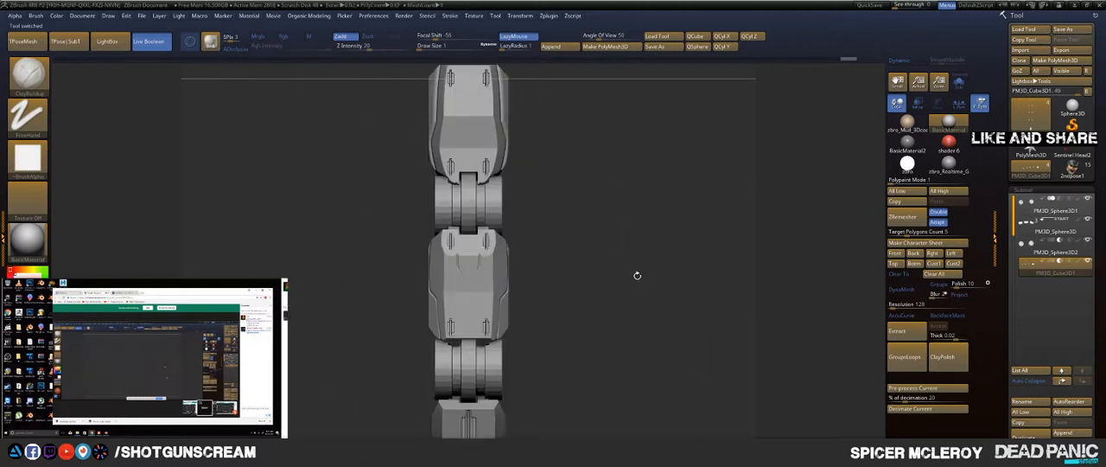
Step: Isolate the fingertip's large grooved block with a mask and centre the transform gizmo on it
{"action": "left_click_drag", "start_coordinate": [637, 275], "coordinate": [635, 348]}
{"action": "left_click_drag", "start_coordinate": [755, 399], "coordinate": [245, 165], "text": "ctrl"}
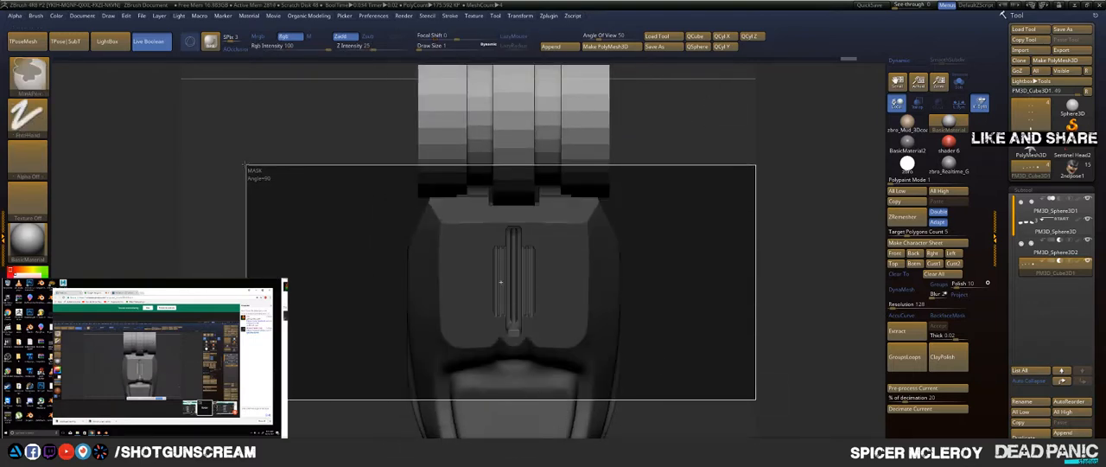
{"action": "key", "text": "w"}
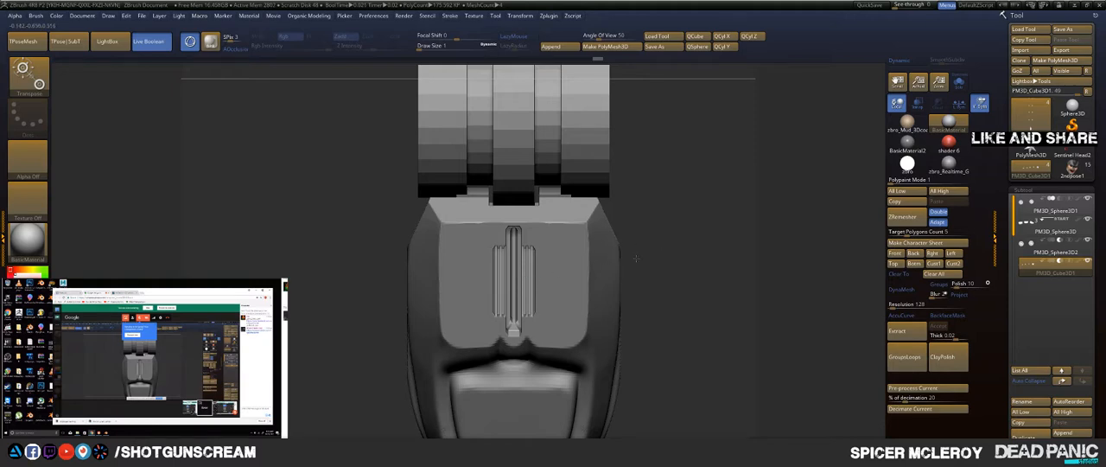
{"action": "key", "text": "f"}
{"action": "left_click_drag", "start_coordinate": [613, 166], "coordinate": [640, 244], "text": "alt"}
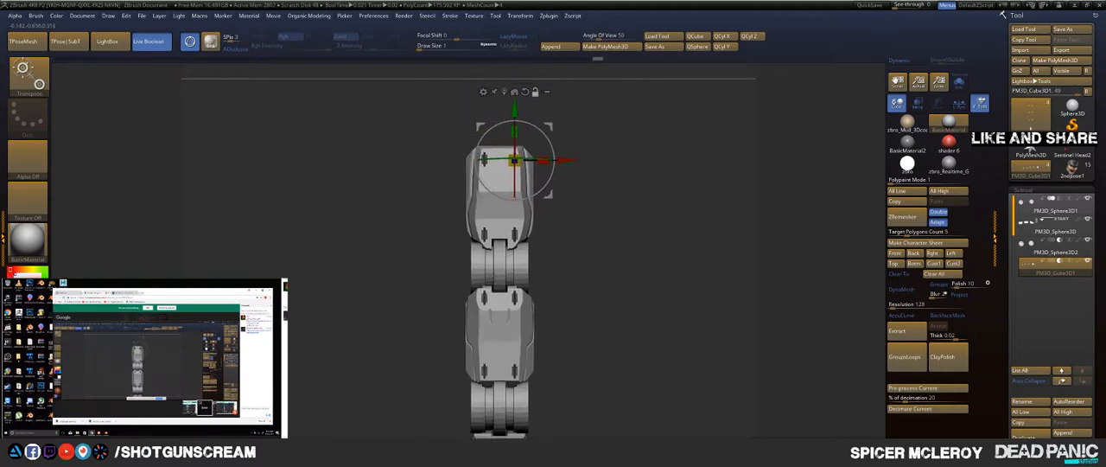
{"action": "left_click", "coordinate": [505, 90]}
{"action": "left_click_drag", "start_coordinate": [629, 318], "coordinate": [671, 109], "text": "alt"}
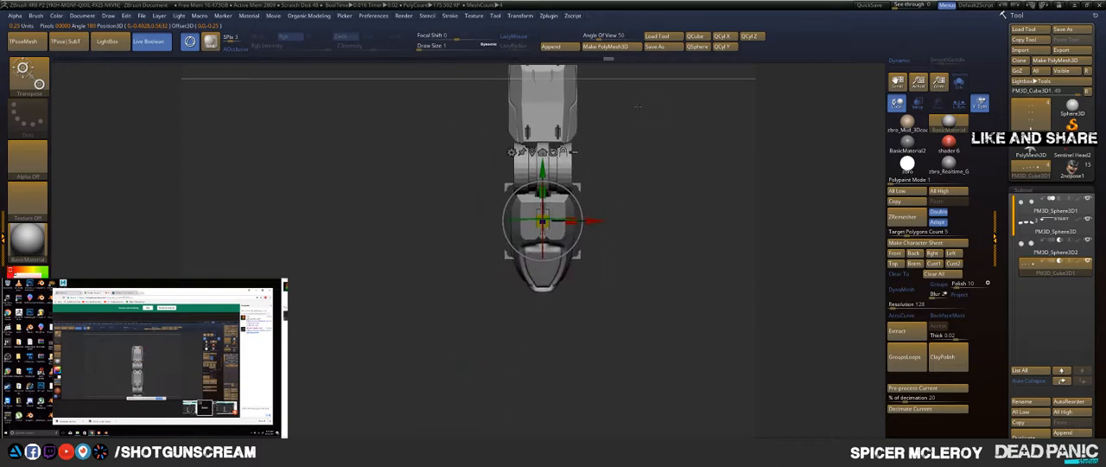
{"action": "left_click_drag", "start_coordinate": [658, 186], "coordinate": [661, 302], "text": "alt"}
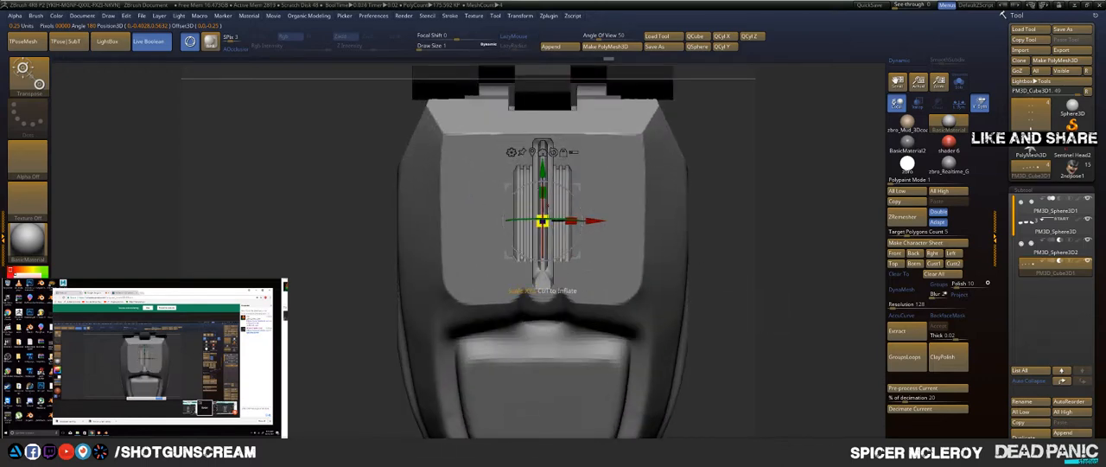
Step: Scale down the fingertip's grooved block and move it off the centre line to the plate's corner near the joint
{"action": "left_click_drag", "start_coordinate": [542, 221], "coordinate": [511, 272]}
{"action": "left_click_drag", "start_coordinate": [696, 278], "coordinate": [473, 230]}
{"action": "left_click_drag", "start_coordinate": [458, 179], "coordinate": [458, 131]}
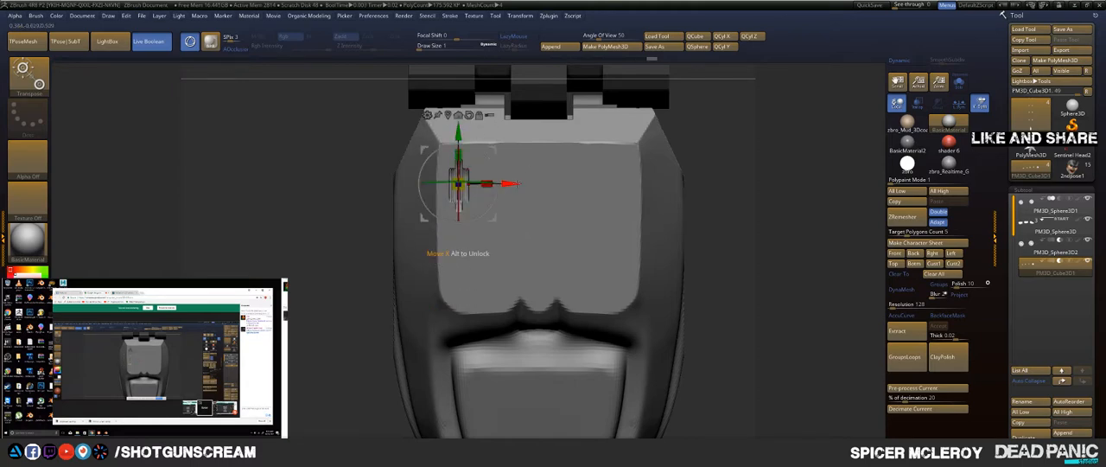
Step: Mirror the small grooved block across the fingertip's centre line so that each side has one
{"action": "key", "text": "space"}
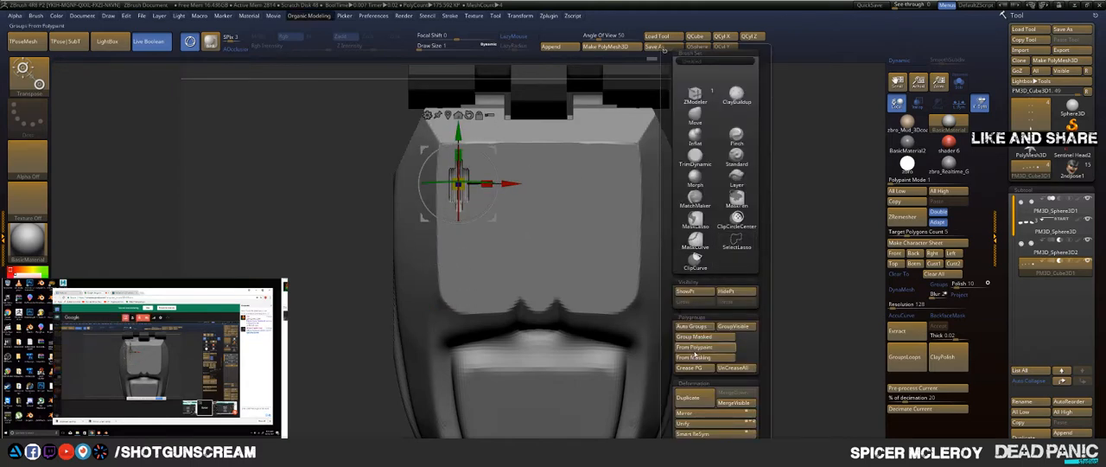
{"action": "left_click", "coordinate": [691, 413]}
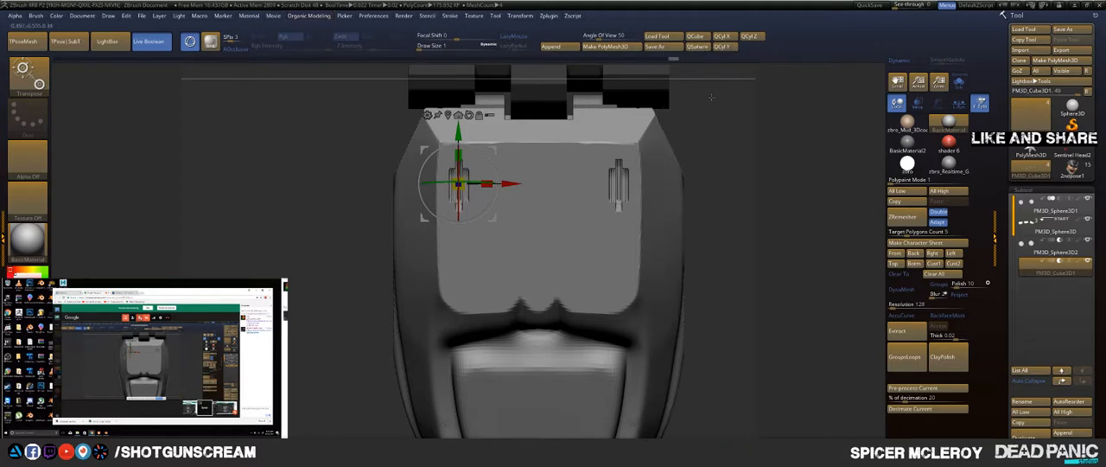
{"action": "key", "text": "q"}
Step: Make the segments' subtool active and clip the sloped step behind the fingertip's raised plate with an angled ClipCurve
{"action": "mouse_move", "coordinate": [724, 223]}
{"action": "left_mouse_down"}
{"action": "mouse_move", "coordinate": [723, 149]}
{"action": "mouse_move", "coordinate": [628, 133]}
{"action": "mouse_move", "coordinate": [497, 138]}
{"action": "left_mouse_up"}
{"action": "left_click_drag", "start_coordinate": [551, 161], "coordinate": [517, 186]}
{"action": "left_click", "coordinate": [490, 208], "text": "alt"}
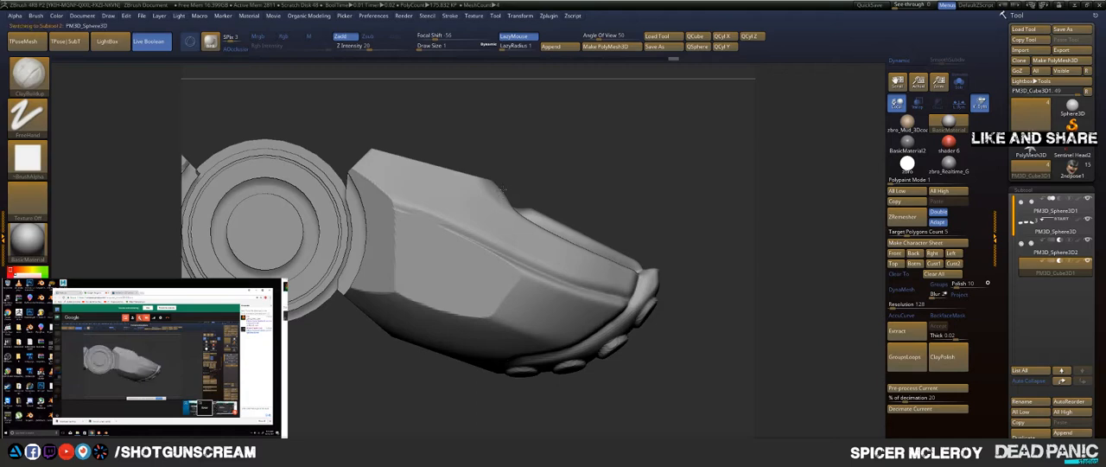
{"action": "key", "text": "ctrl+shift"}
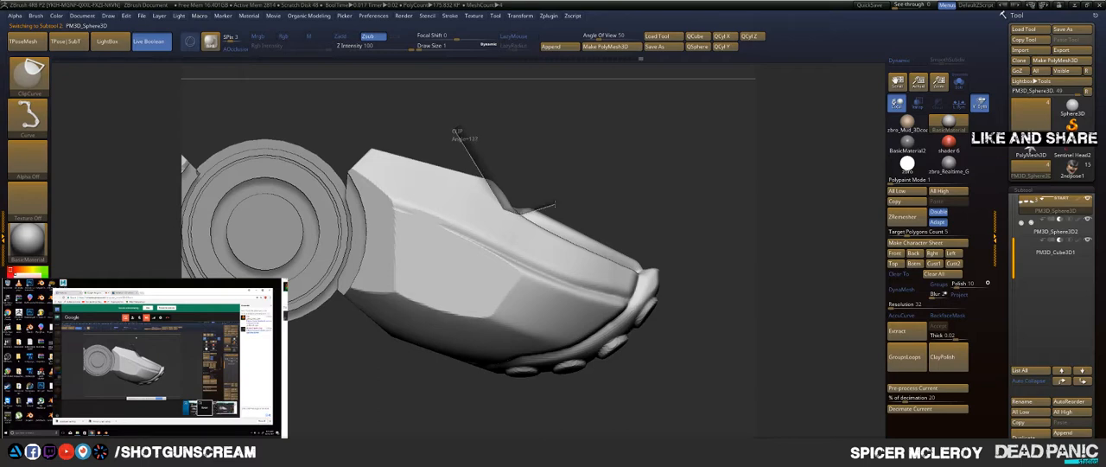
{"action": "mouse_move", "coordinate": [585, 192]}
{"action": "left_mouse_down", "text": "ctrl+shift"}
{"action": "mouse_move", "coordinate": [581, 138]}
{"action": "mouse_move", "coordinate": [616, 120]}
{"action": "left_mouse_up", "text": "ctrl+shift"}
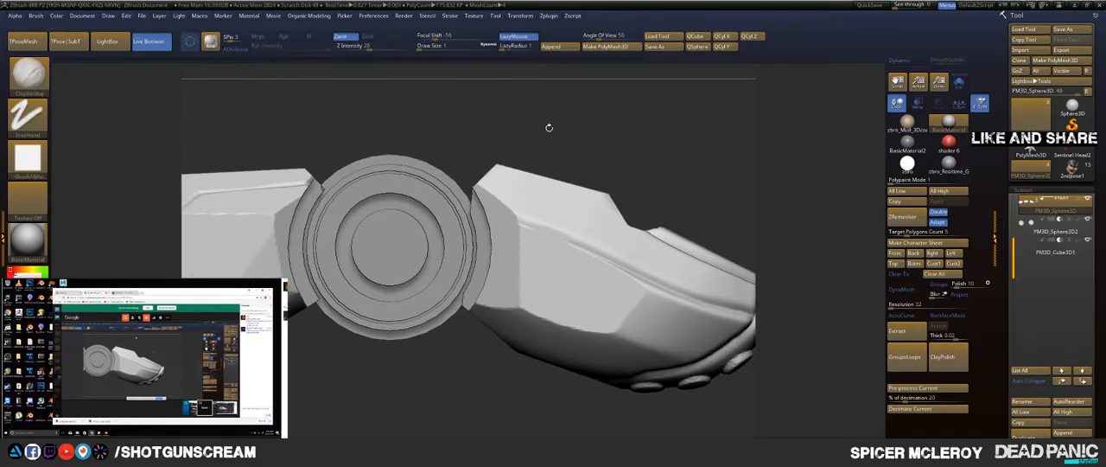
{"action": "left_click_drag", "start_coordinate": [458, 171], "coordinate": [601, 169], "text": "ctrl+shift"}
{"action": "left_click_drag", "start_coordinate": [634, 135], "coordinate": [644, 156]}
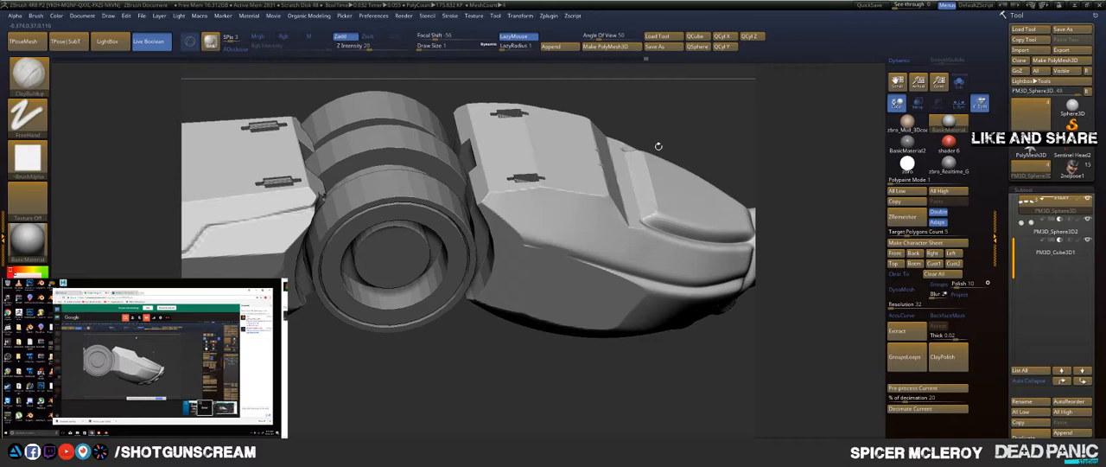
{"action": "key", "text": "f"}
{"action": "left_click_drag", "start_coordinate": [648, 147], "coordinate": [642, 150]}
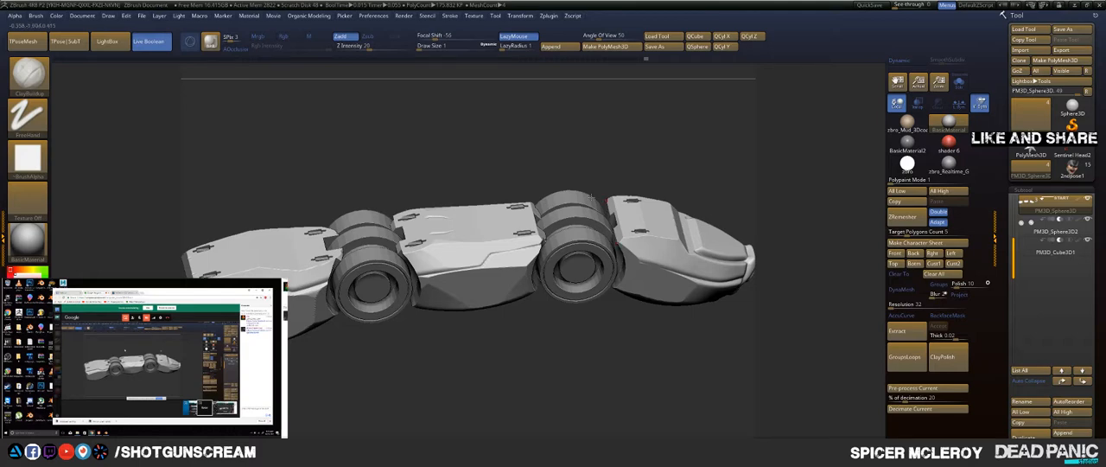
Step: Examine the clipped fingertip, the joints and the small grooved blocks on all segments from the side and from above
{"action": "left_click_drag", "start_coordinate": [621, 164], "coordinate": [610, 135]}
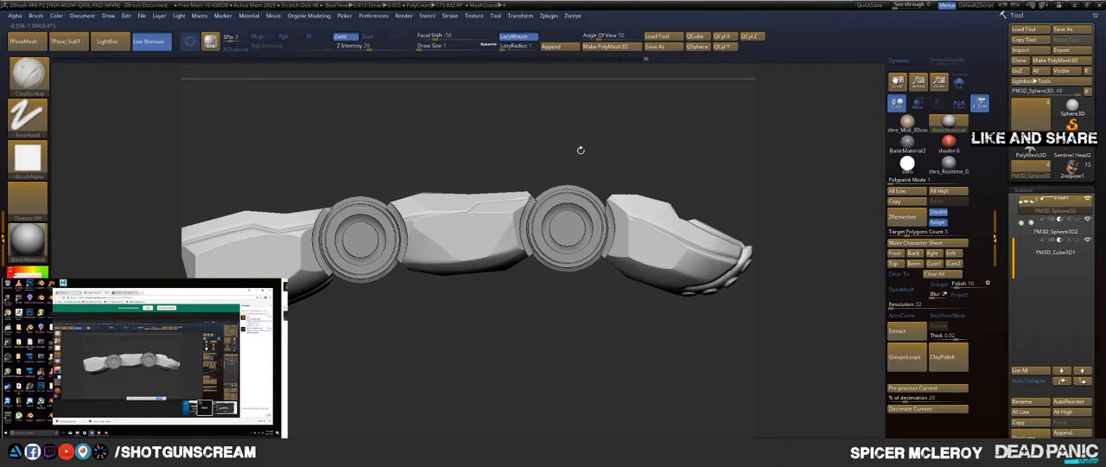
{"action": "mouse_move", "coordinate": [583, 127]}
{"action": "left_mouse_down"}
{"action": "mouse_move", "coordinate": [582, 77]}
{"action": "mouse_move", "coordinate": [566, 89]}
{"action": "mouse_move", "coordinate": [595, 138]}
{"action": "mouse_move", "coordinate": [596, 186]}
{"action": "mouse_move", "coordinate": [620, 164]}
{"action": "mouse_move", "coordinate": [685, 202]}
{"action": "mouse_move", "coordinate": [679, 193]}
{"action": "left_mouse_up"}
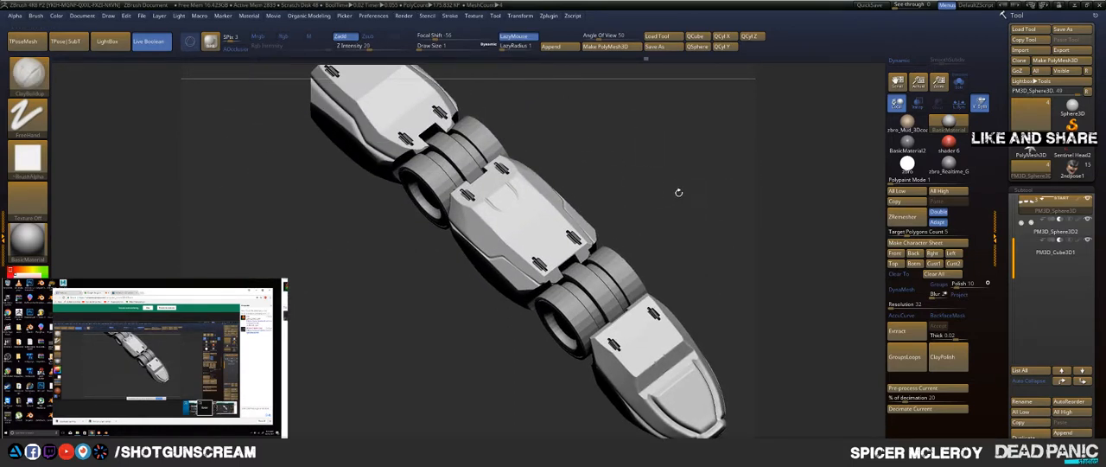
{"action": "left_click", "coordinate": [1059, 250]}
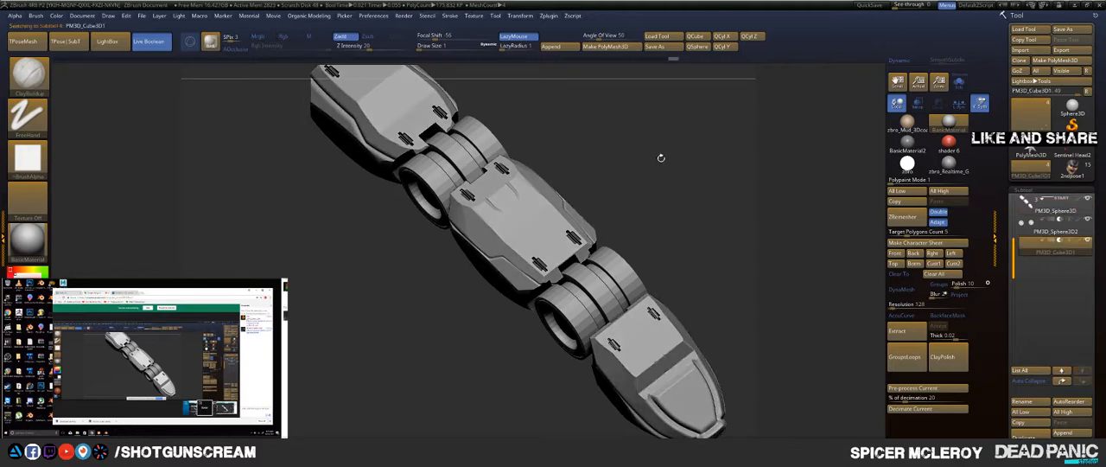
{"action": "left_click_drag", "start_coordinate": [698, 212], "coordinate": [605, 159]}
{"action": "left_click", "coordinate": [1044, 207]}
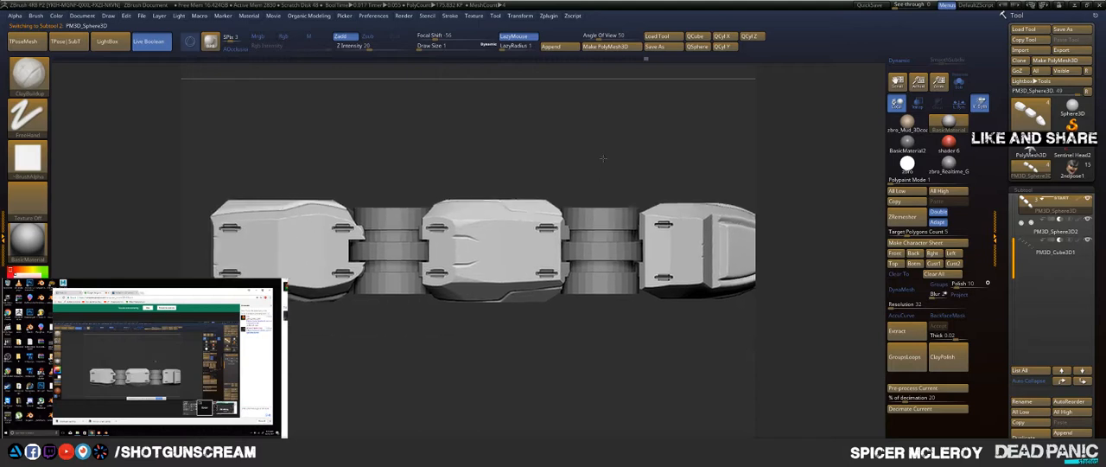
{"action": "left_click_drag", "start_coordinate": [679, 160], "coordinate": [644, 139], "text": "alt"}
{"action": "left_click_drag", "start_coordinate": [603, 169], "coordinate": [568, 100]}
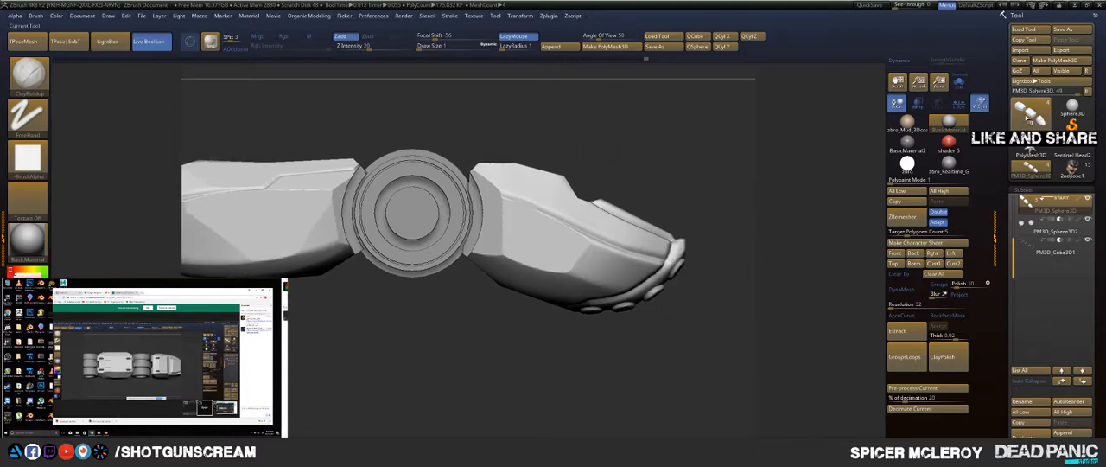
{"action": "mouse_move", "coordinate": [1035, 258]}
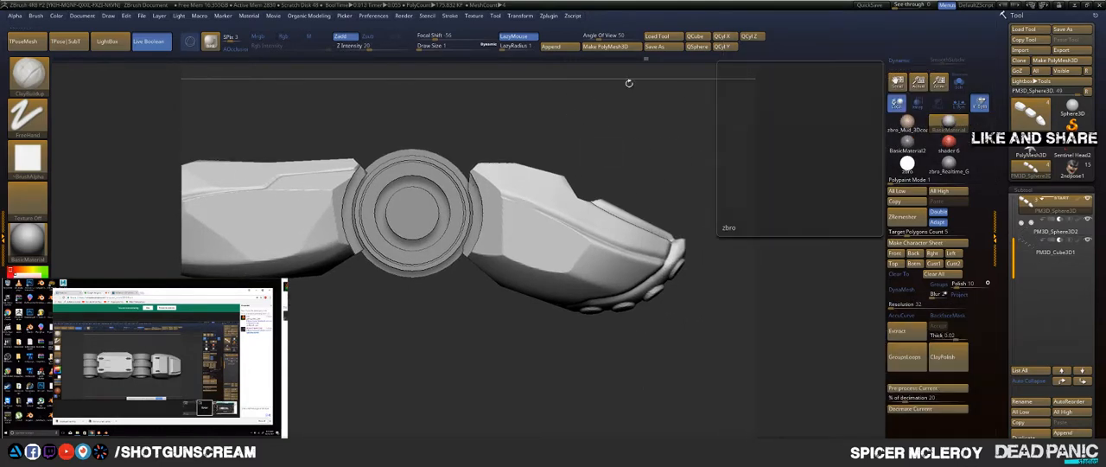
{"action": "left_click_drag", "start_coordinate": [710, 208], "coordinate": [574, 208]}
{"action": "left_click_drag", "start_coordinate": [492, 208], "coordinate": [629, 182]}
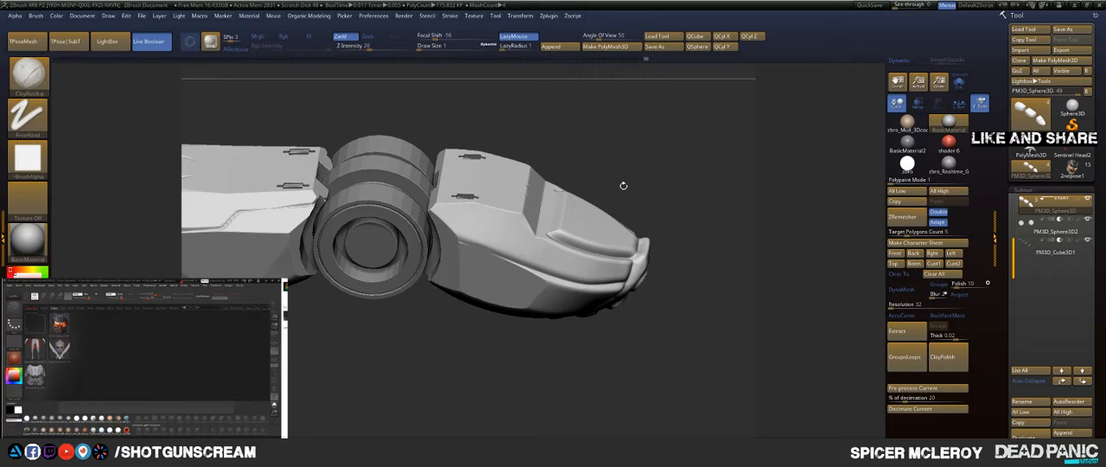
Step: Choose the Orb_Cracks brush for the segments' subtool and set its draw size to 68
{"action": "left_click_drag", "start_coordinate": [642, 188], "coordinate": [674, 245]}
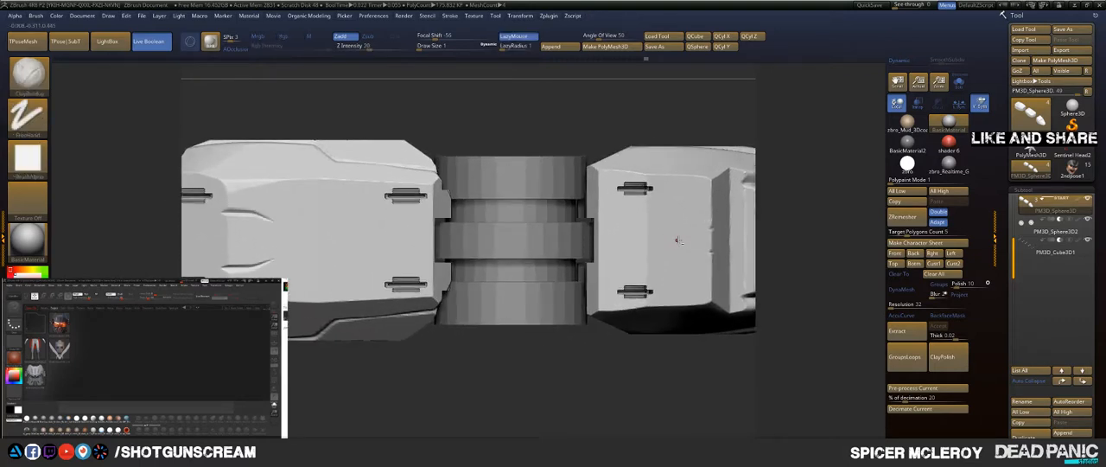
{"action": "key", "text": "b"}
{"action": "left_click", "coordinate": [646, 240]}
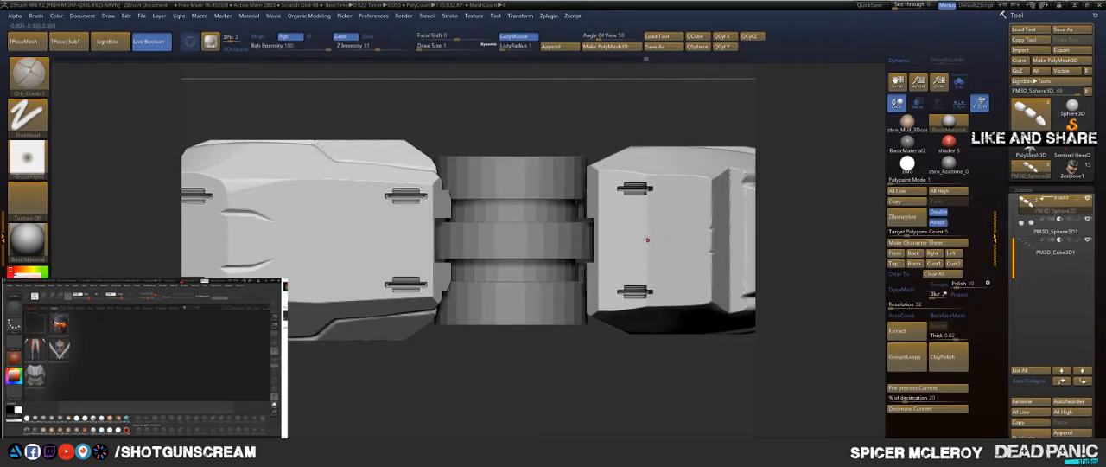
{"action": "mouse_move", "coordinate": [691, 113]}
{"action": "left_mouse_down", "text": "alt"}
{"action": "mouse_move", "coordinate": [509, 102]}
{"action": "mouse_move", "coordinate": [527, 102]}
{"action": "left_mouse_up", "text": "alt"}
{"action": "key", "text": "s"}
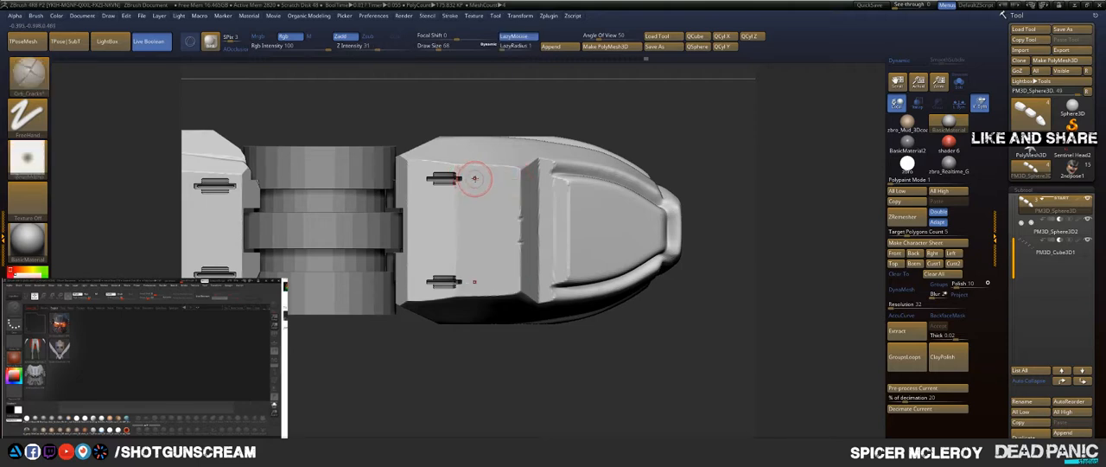
Step: Subdivide the segments' mesh and carve mirrored angled panel lines across the fingertip from its grooved blocks to the sloped step and the joint
{"action": "key", "text": "ctrl"}
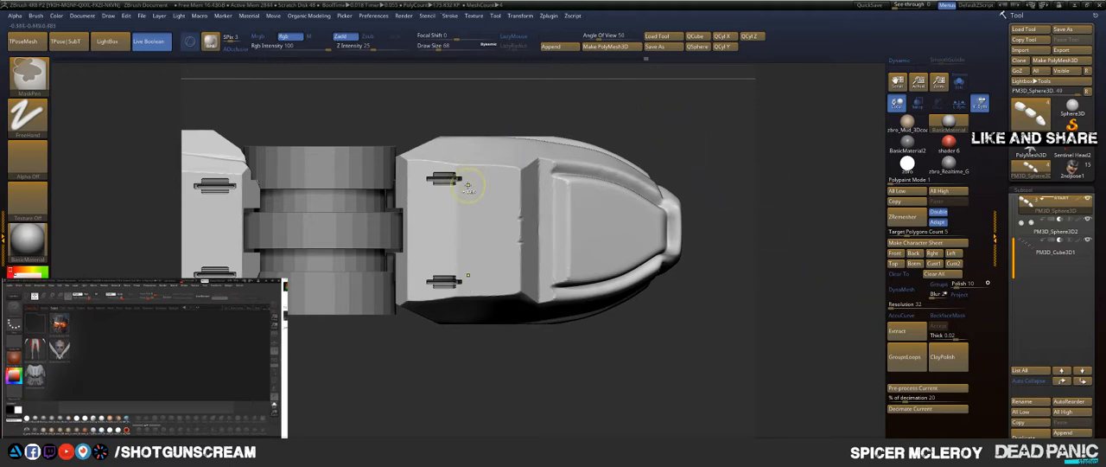
{"action": "key", "text": "ctrl+d"}
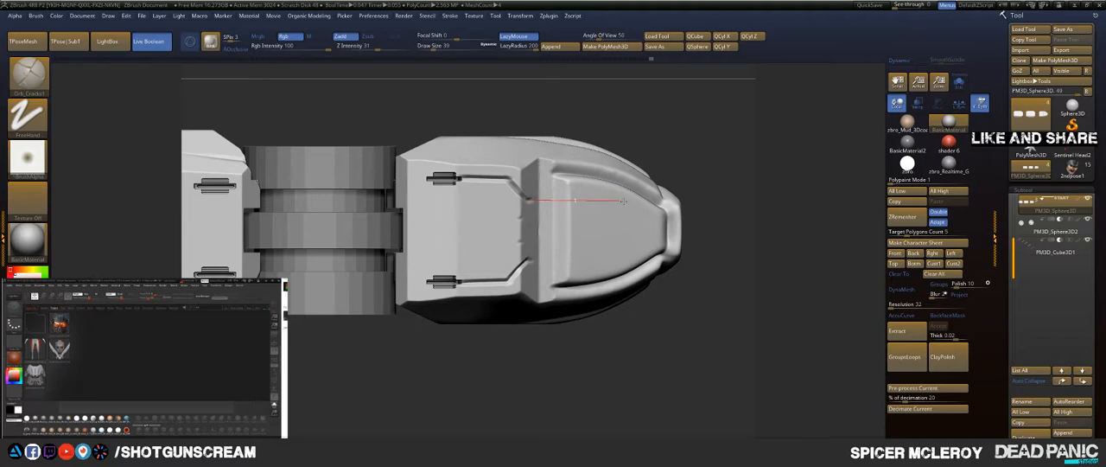
{"action": "mouse_move", "coordinate": [678, 114]}
{"action": "left_mouse_down", "text": "alt"}
{"action": "mouse_move", "coordinate": [751, 121]}
{"action": "mouse_move", "coordinate": [696, 126]}
{"action": "left_mouse_up", "text": "alt"}
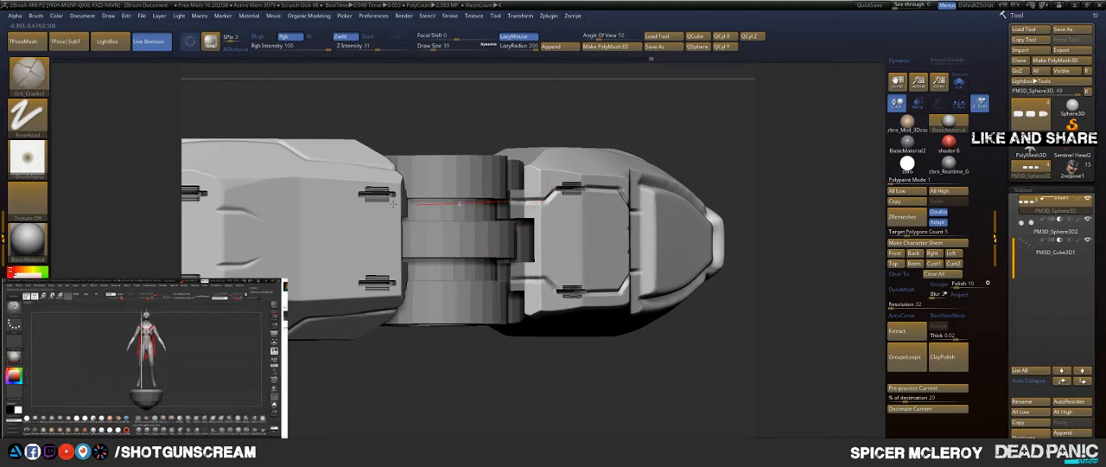
Step: Try carving long mirrored panel lines along the middle segment and undo them
{"action": "left_click_drag", "start_coordinate": [194, 116], "coordinate": [577, 133], "text": "alt"}
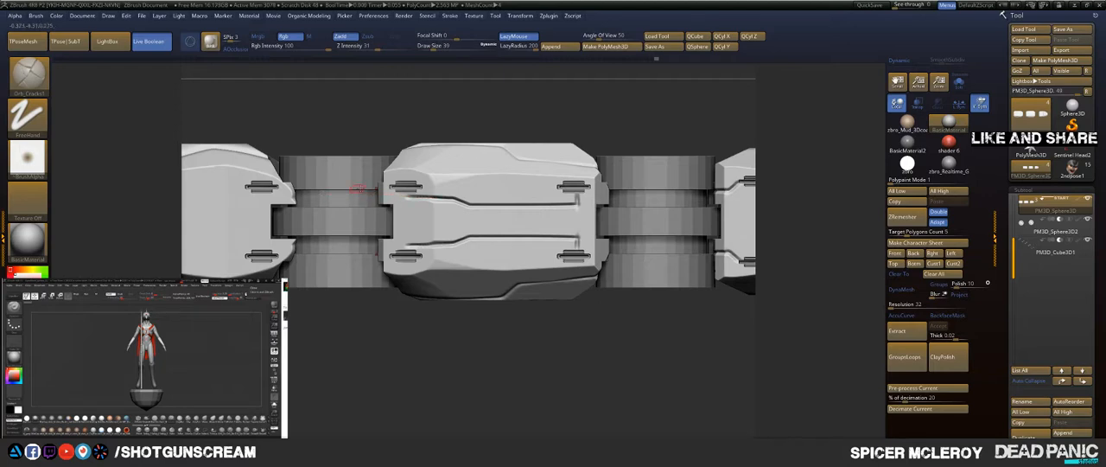
{"action": "key", "text": "ctrl+z"}
{"action": "left_click_drag", "start_coordinate": [546, 109], "coordinate": [703, 111], "text": "alt"}
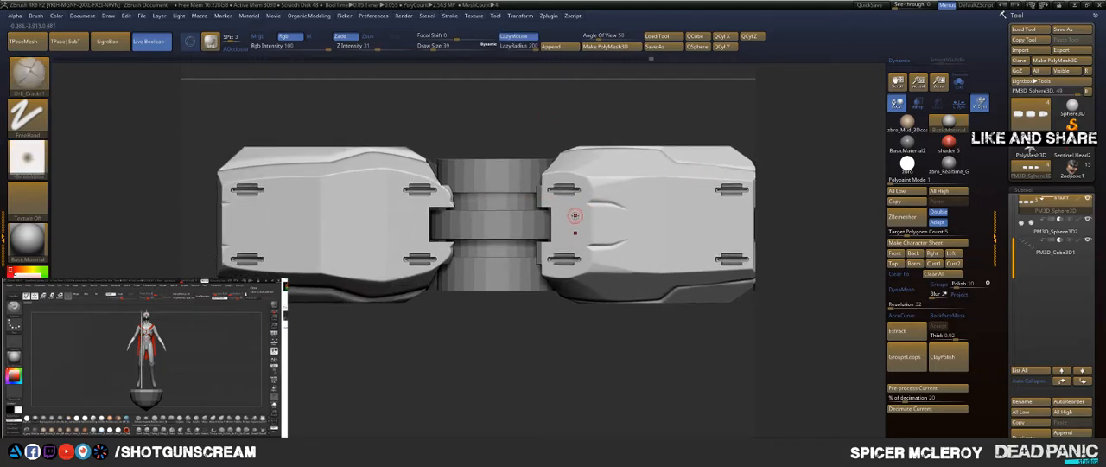
{"action": "left_click_drag", "start_coordinate": [532, 259], "coordinate": [516, 270]}
Step: Carve mirrored stepped panel lines along the middle segment, connecting the grooved blocks at its two ends
{"action": "left_click_drag", "start_coordinate": [489, 214], "coordinate": [461, 214]}
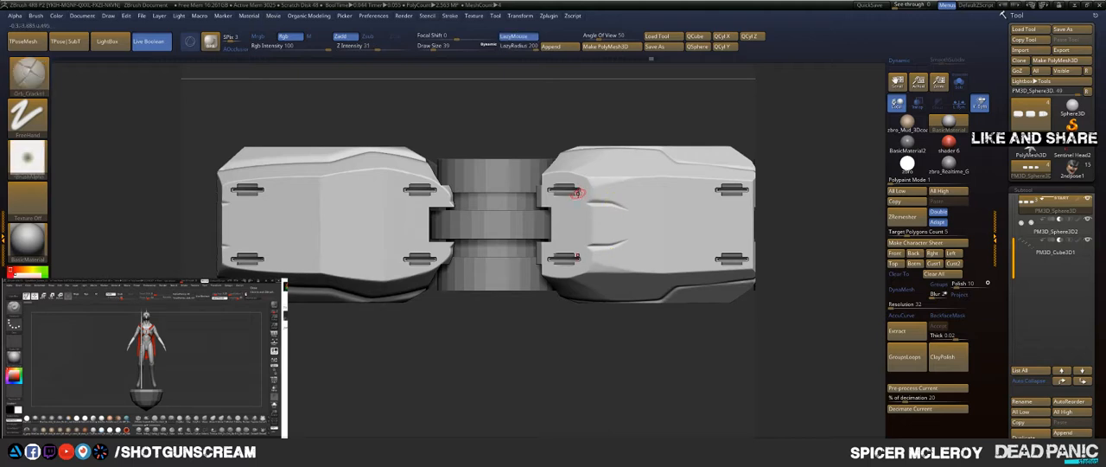
{"action": "mouse_move", "coordinate": [634, 190]}
{"action": "left_mouse_down"}
{"action": "mouse_move", "coordinate": [698, 189]}
{"action": "mouse_move", "coordinate": [644, 222]}
{"action": "mouse_move", "coordinate": [674, 253]}
{"action": "mouse_move", "coordinate": [665, 216]}
{"action": "mouse_move", "coordinate": [769, 206]}
{"action": "left_mouse_up"}
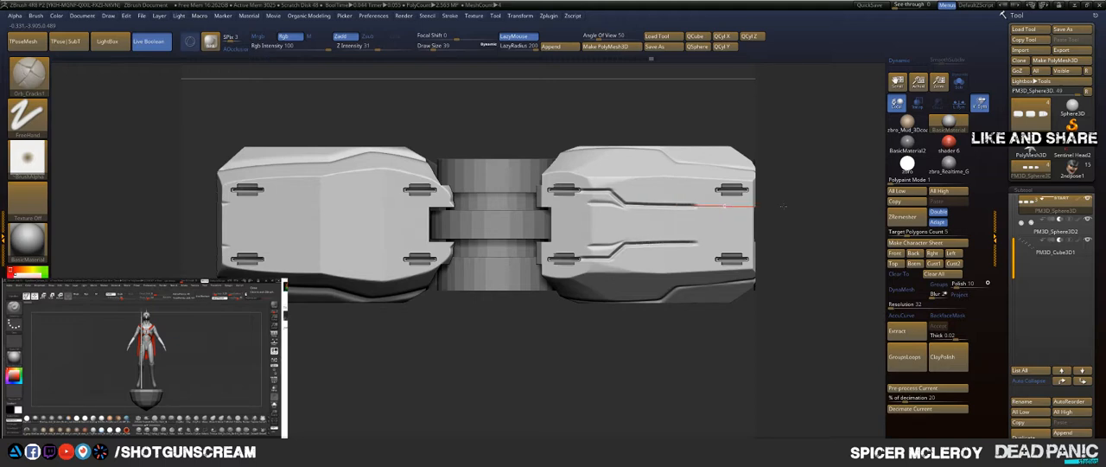
{"action": "left_click_drag", "start_coordinate": [757, 160], "coordinate": [782, 147]}
Step: Carve mirrored panel lines on the base segment between its front and rear grooved blocks, stepping inward at mid-length
{"action": "left_click_drag", "start_coordinate": [659, 108], "coordinate": [726, 111], "text": "alt"}
{"action": "left_click_drag", "start_coordinate": [623, 117], "coordinate": [673, 118], "text": "alt"}
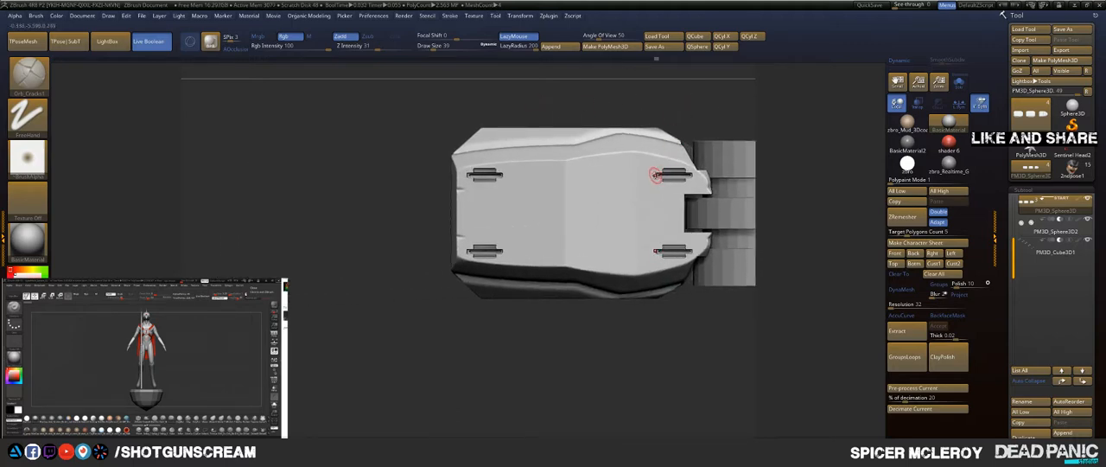
{"action": "left_click_drag", "start_coordinate": [567, 177], "coordinate": [606, 198]}
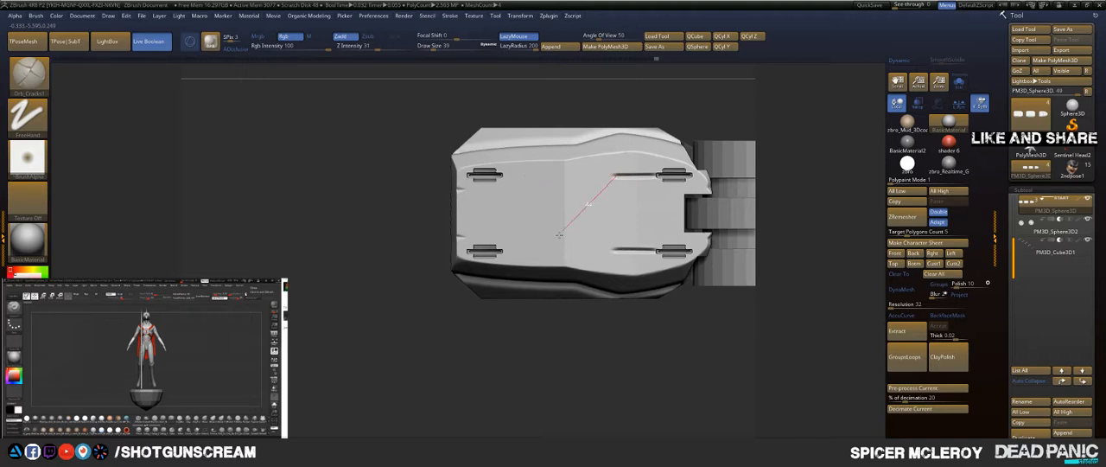
{"action": "mouse_move", "coordinate": [559, 233]}
{"action": "left_mouse_down"}
{"action": "mouse_move", "coordinate": [570, 197]}
{"action": "mouse_move", "coordinate": [433, 139]}
{"action": "left_mouse_up"}
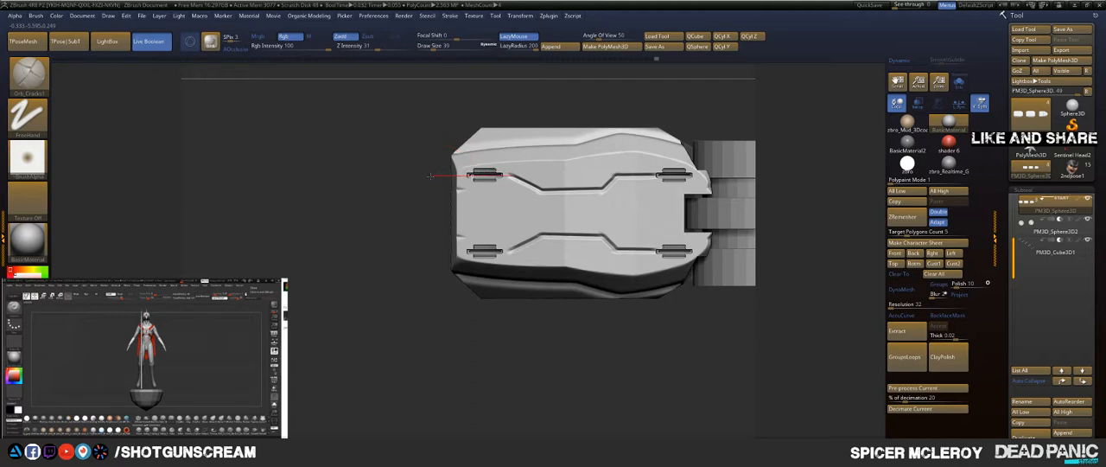
{"action": "left_click_drag", "start_coordinate": [430, 176], "coordinate": [414, 177]}
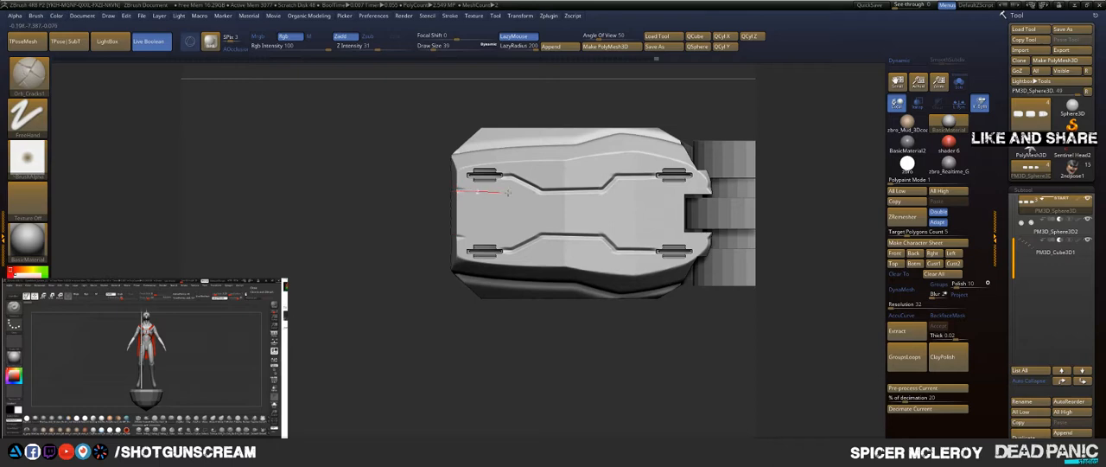
Step: Carve a symmetric closed panel outline with angled corners at the base segment's rear edge, between the grooved blocks
{"action": "mouse_move", "coordinate": [508, 193]}
{"action": "left_mouse_down"}
{"action": "mouse_move", "coordinate": [580, 194]}
{"action": "mouse_move", "coordinate": [540, 230]}
{"action": "mouse_move", "coordinate": [575, 252]}
{"action": "mouse_move", "coordinate": [509, 226]}
{"action": "left_mouse_up"}
{"action": "left_click_drag", "start_coordinate": [506, 288], "coordinate": [506, 306]}
Step: Rework the middle segment's mirrored panel lines where they meet the short creases near its rear joint
{"action": "left_click_drag", "start_coordinate": [500, 347], "coordinate": [229, 327], "text": "alt"}
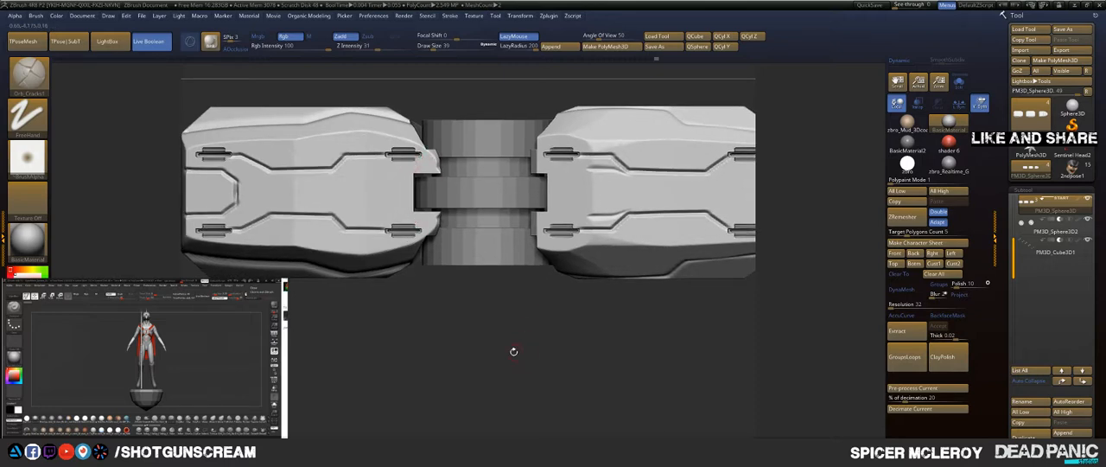
{"action": "left_click_drag", "start_coordinate": [513, 350], "coordinate": [431, 351], "text": "alt"}
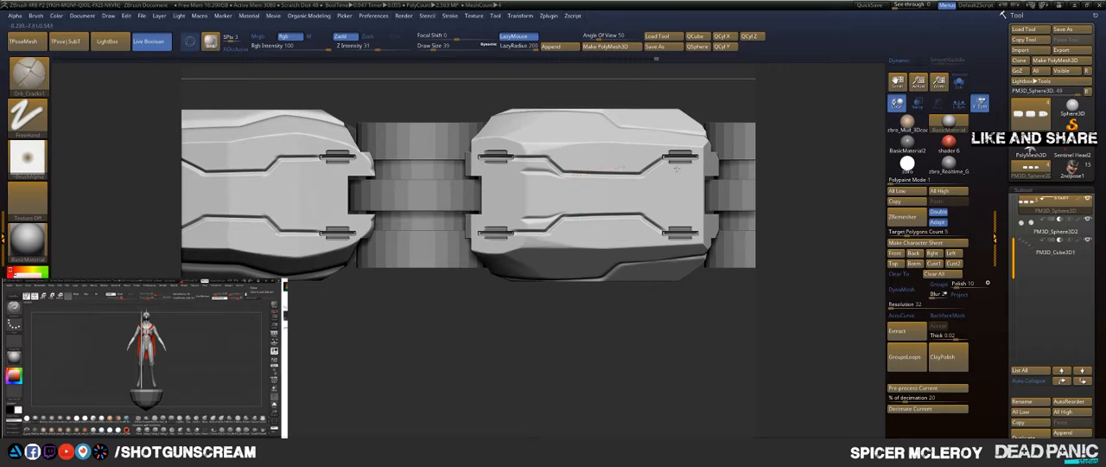
{"action": "left_click_drag", "start_coordinate": [618, 311], "coordinate": [605, 323], "text": "alt"}
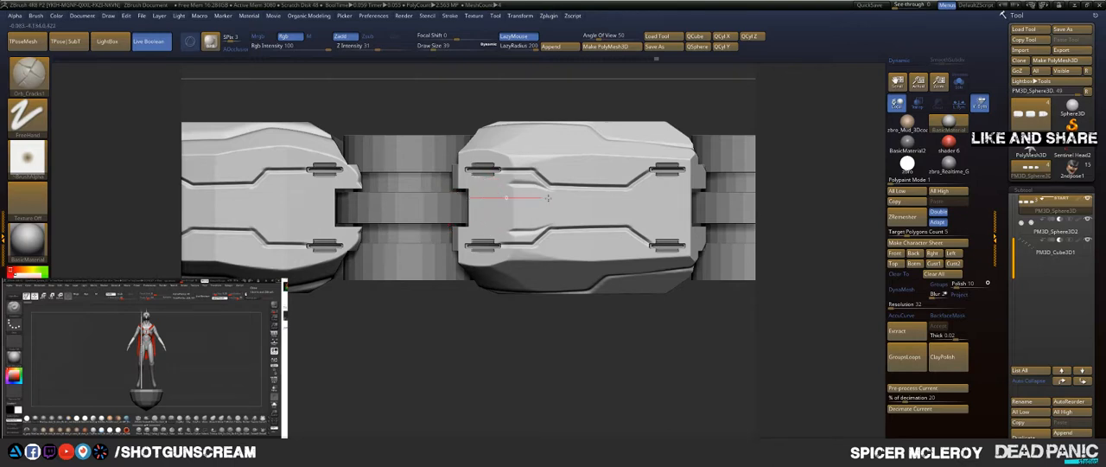
Step: Carve a symmetric closed panel outline with angled corners at the middle segment's front end, between the grooved blocks
{"action": "mouse_move", "coordinate": [548, 197]}
{"action": "left_mouse_down"}
{"action": "mouse_move", "coordinate": [571, 198]}
{"action": "mouse_move", "coordinate": [535, 185]}
{"action": "mouse_move", "coordinate": [546, 149]}
{"action": "mouse_move", "coordinate": [570, 128]}
{"action": "mouse_move", "coordinate": [543, 154]}
{"action": "left_mouse_up"}
{"action": "left_click_drag", "start_coordinate": [603, 186], "coordinate": [641, 183]}
{"action": "left_click_drag", "start_coordinate": [714, 361], "coordinate": [436, 357], "text": "alt"}
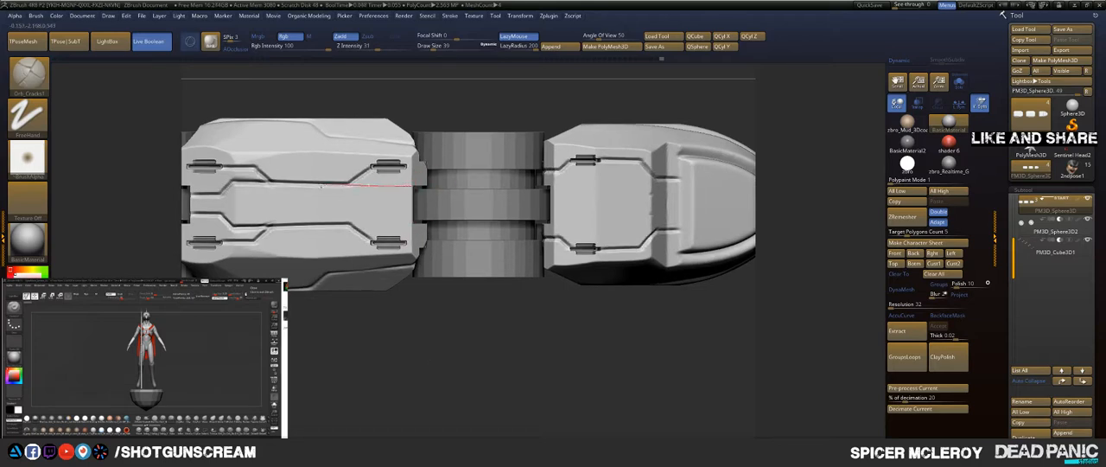
{"action": "mouse_move", "coordinate": [321, 185]}
{"action": "left_mouse_down"}
{"action": "mouse_move", "coordinate": [358, 208]}
{"action": "mouse_move", "coordinate": [288, 239]}
{"action": "mouse_move", "coordinate": [348, 280]}
{"action": "left_mouse_up"}
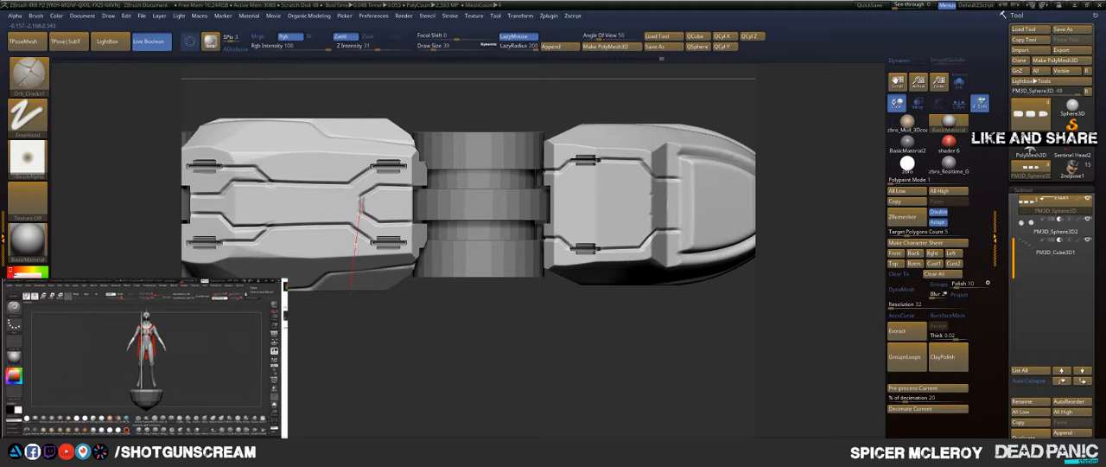
Step: Carve mirrored panel lines on the fingertip segment, continuing from the grooved blocks across the raised ridge, and check them from the front and side
{"action": "left_click_drag", "start_coordinate": [442, 340], "coordinate": [317, 341], "text": "alt"}
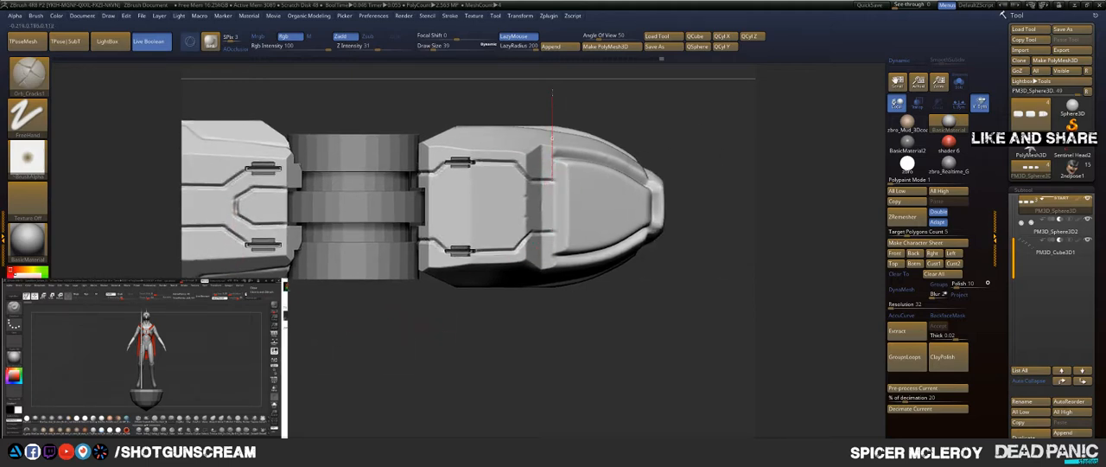
{"action": "mouse_move", "coordinate": [552, 90]}
{"action": "left_mouse_down"}
{"action": "mouse_move", "coordinate": [556, 77]}
{"action": "mouse_move", "coordinate": [648, 141]}
{"action": "mouse_move", "coordinate": [629, 153]}
{"action": "mouse_move", "coordinate": [637, 121]}
{"action": "mouse_move", "coordinate": [586, 150]}
{"action": "mouse_move", "coordinate": [566, 146]}
{"action": "left_mouse_up"}
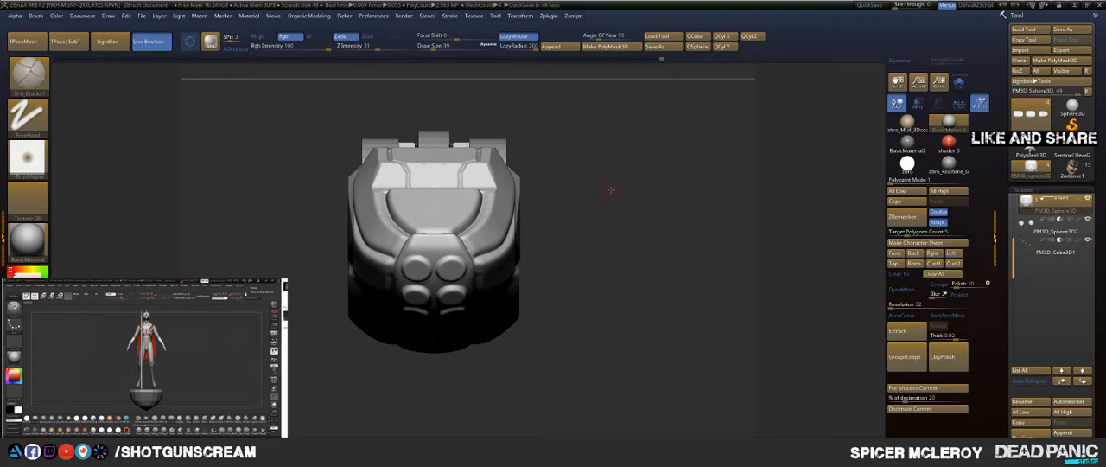
{"action": "left_click_drag", "start_coordinate": [604, 173], "coordinate": [613, 255]}
{"action": "left_click_drag", "start_coordinate": [579, 178], "coordinate": [854, 189]}
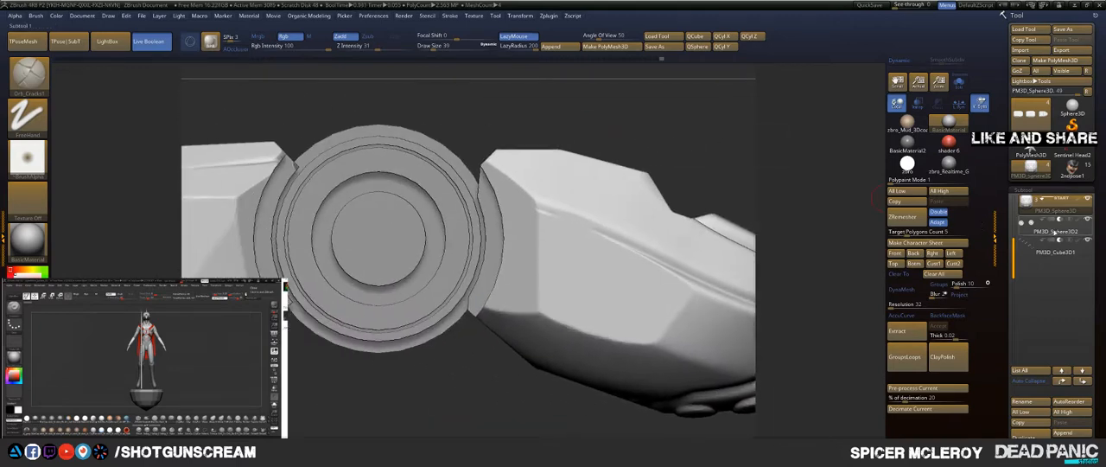
Step: Select the joint cylinder subtool PM3D_Sphere3D2 and isolate it with its polygroup wireframe displayed
{"action": "left_click", "coordinate": [1054, 232]}
{"action": "key", "text": "shift+f"}
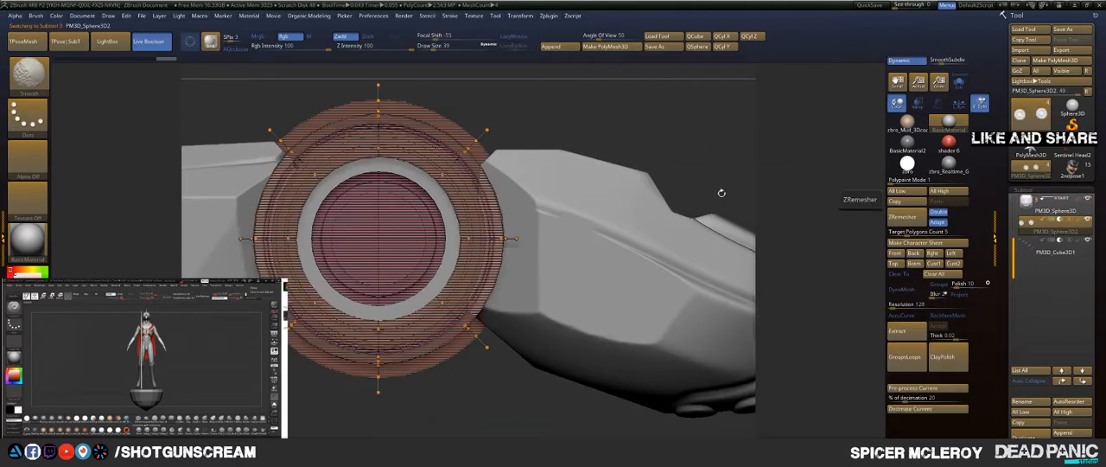
{"action": "mouse_move", "coordinate": [721, 192]}
{"action": "left_mouse_down"}
{"action": "mouse_move", "coordinate": [572, 153]}
{"action": "mouse_move", "coordinate": [556, 184]}
{"action": "mouse_move", "coordinate": [518, 196]}
{"action": "left_mouse_up"}
{"action": "key", "text": "shift+f"}
{"action": "key", "text": "shift+f"}
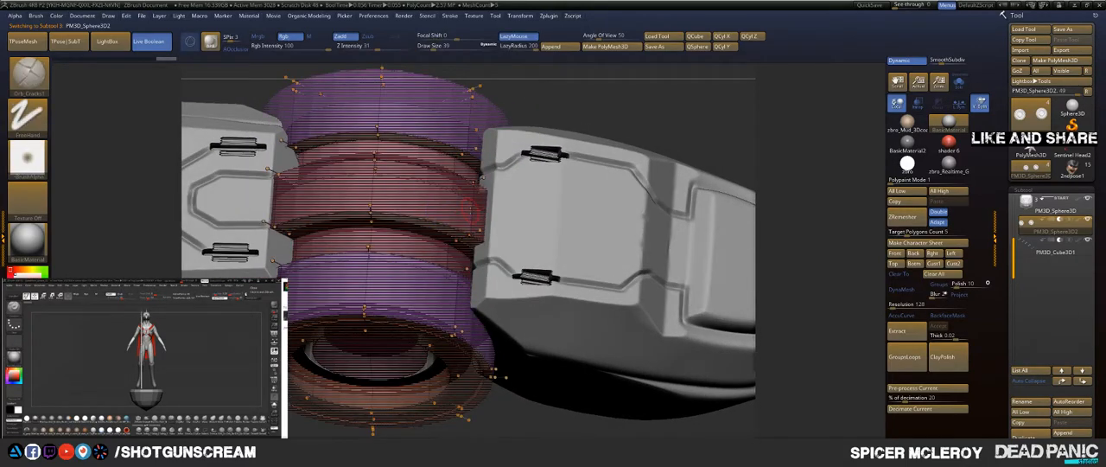
{"action": "key", "text": "shift+s"}
{"action": "left_click_drag", "start_coordinate": [562, 219], "coordinate": [474, 186]}
Step: Bevel both outer edge loops of the joint's central ring using ZModeler's Bevel action with the EdgeLoop Complete target
{"action": "key", "text": "b"}
{"action": "key", "text": "z"}
{"action": "key", "text": "m"}
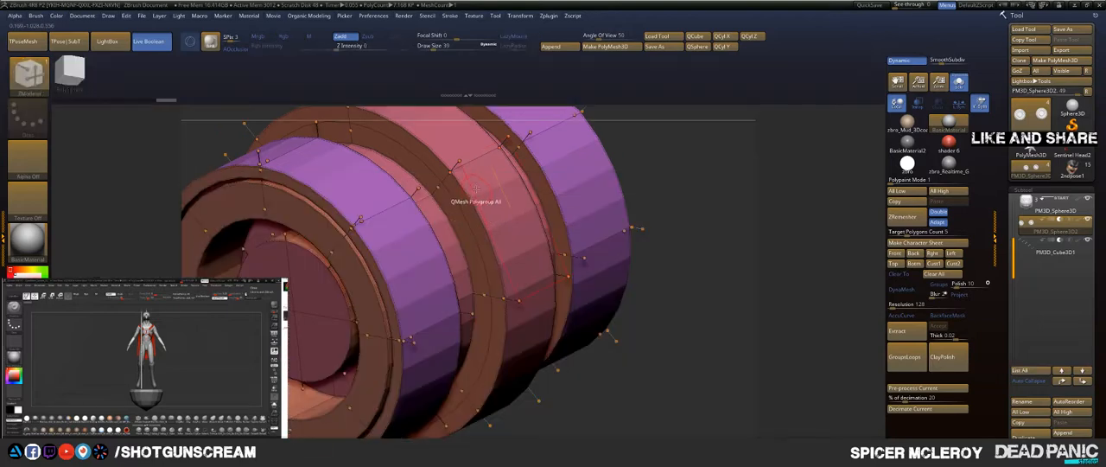
{"action": "key", "text": "space"}
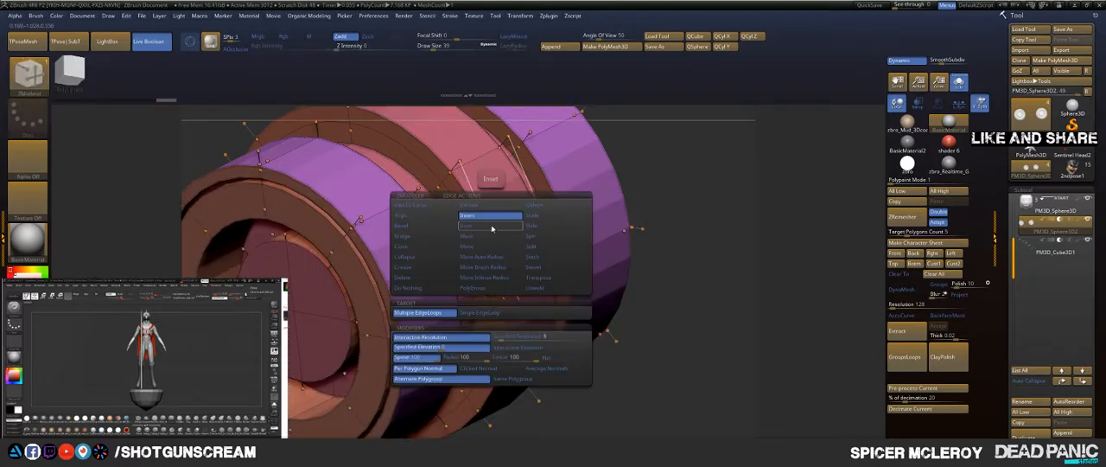
{"action": "left_click", "coordinate": [439, 227]}
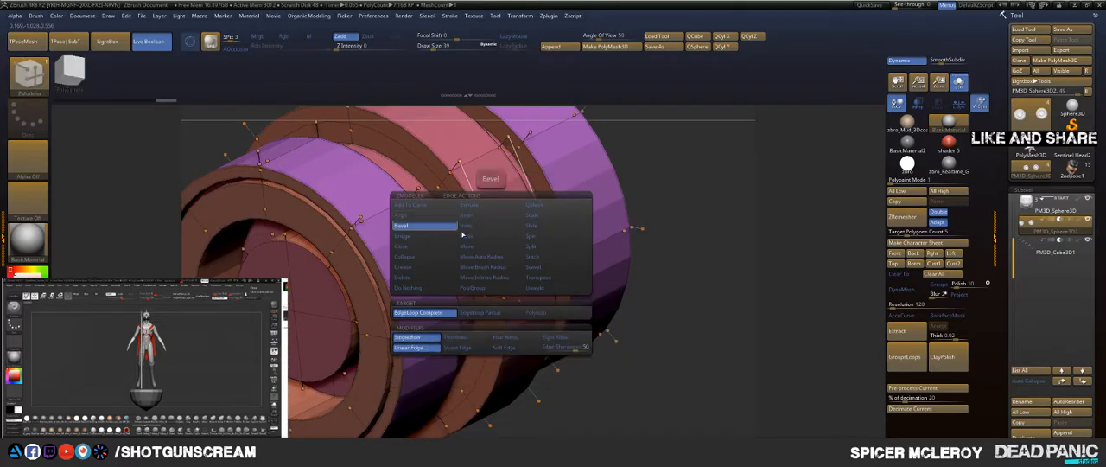
{"action": "left_click_drag", "start_coordinate": [486, 234], "coordinate": [510, 235]}
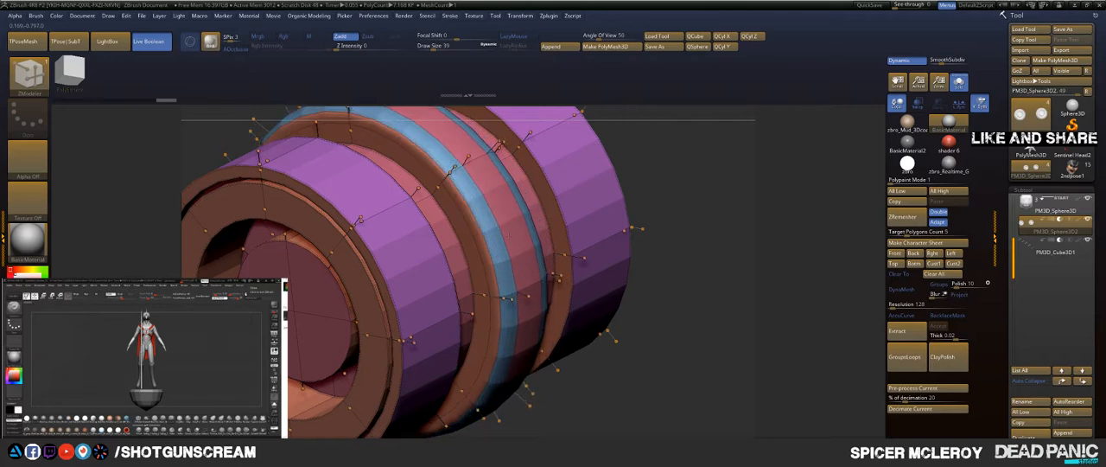
{"action": "key", "text": "1"}
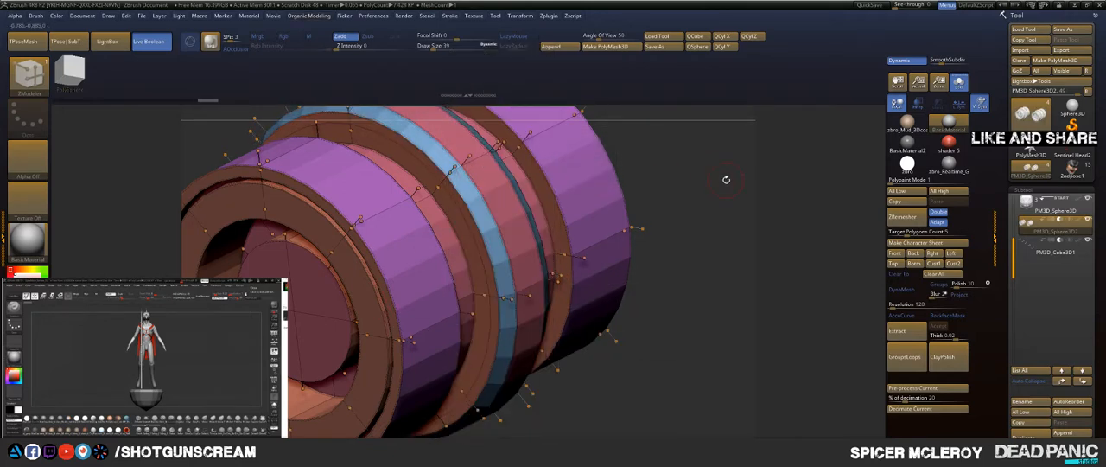
Step: Bevel the inner edge loops of the joint's two outer rings and crease the polygroup borders
{"action": "left_click_drag", "start_coordinate": [726, 180], "coordinate": [646, 183], "text": "alt"}
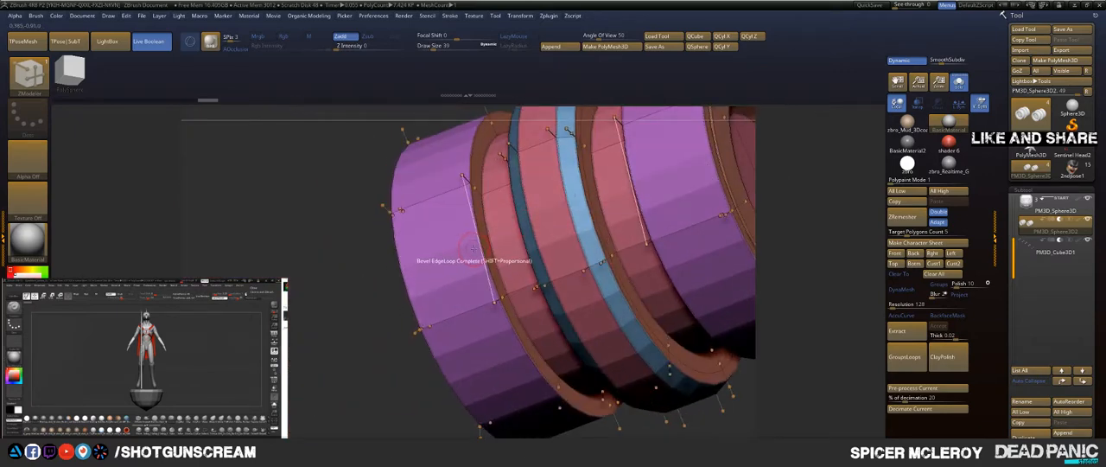
{"action": "left_click", "coordinate": [474, 248]}
{"action": "key", "text": "1"}
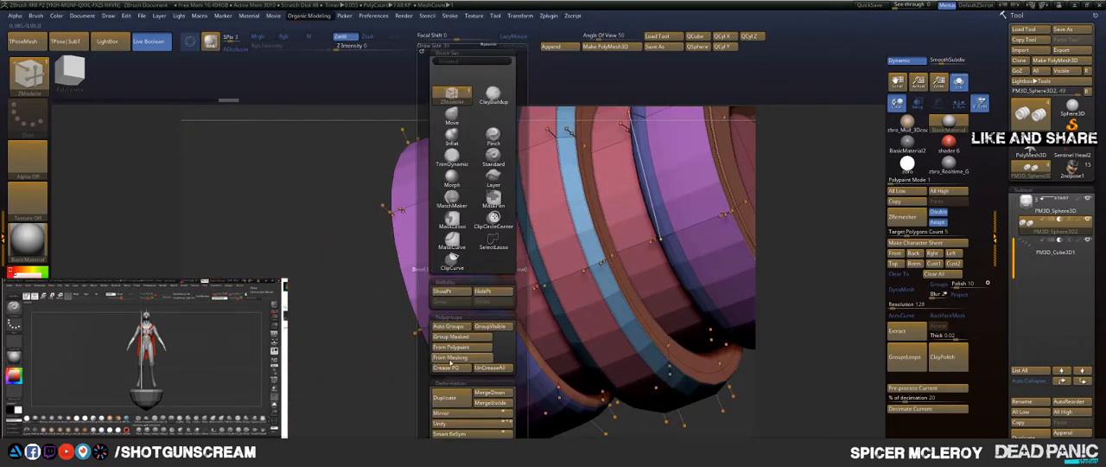
{"action": "left_click", "coordinate": [450, 369]}
{"action": "left_click_drag", "start_coordinate": [306, 327], "coordinate": [342, 298]}
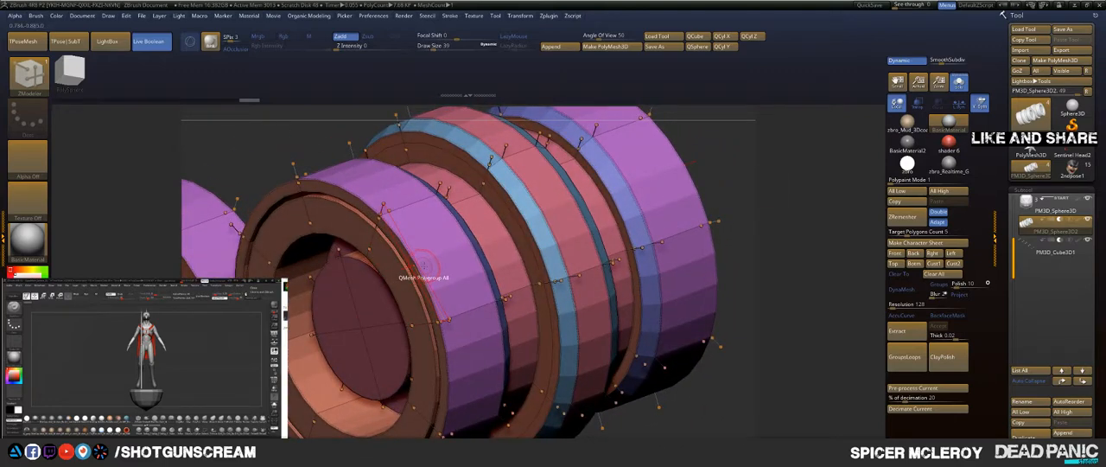
Step: Inspect the joint's low-resolution mesh, crease its polygroup borders again and turn dynamic subdivision back on
{"action": "key", "text": "shift+f"}
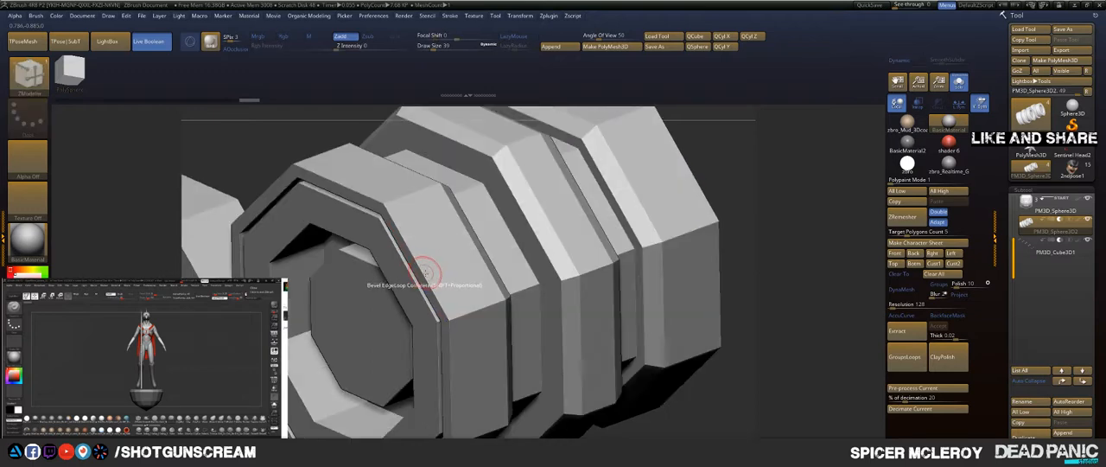
{"action": "mouse_move", "coordinate": [775, 181]}
{"action": "left_mouse_down"}
{"action": "mouse_move", "coordinate": [784, 157]}
{"action": "mouse_move", "coordinate": [770, 162]}
{"action": "left_mouse_up"}
{"action": "key", "text": "b"}
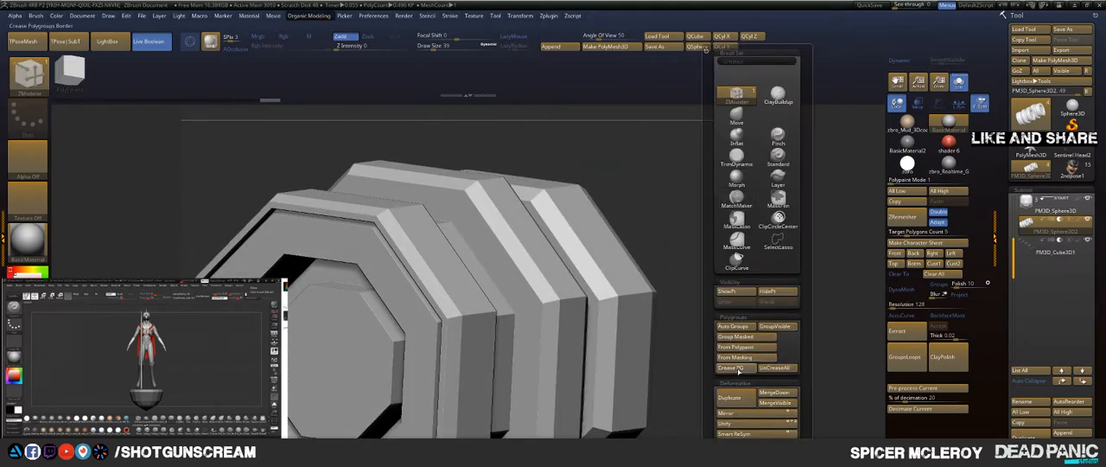
{"action": "key", "text": "shift+f"}
{"action": "key", "text": "d"}
{"action": "left_click_drag", "start_coordinate": [734, 185], "coordinate": [599, 241], "text": "alt"}
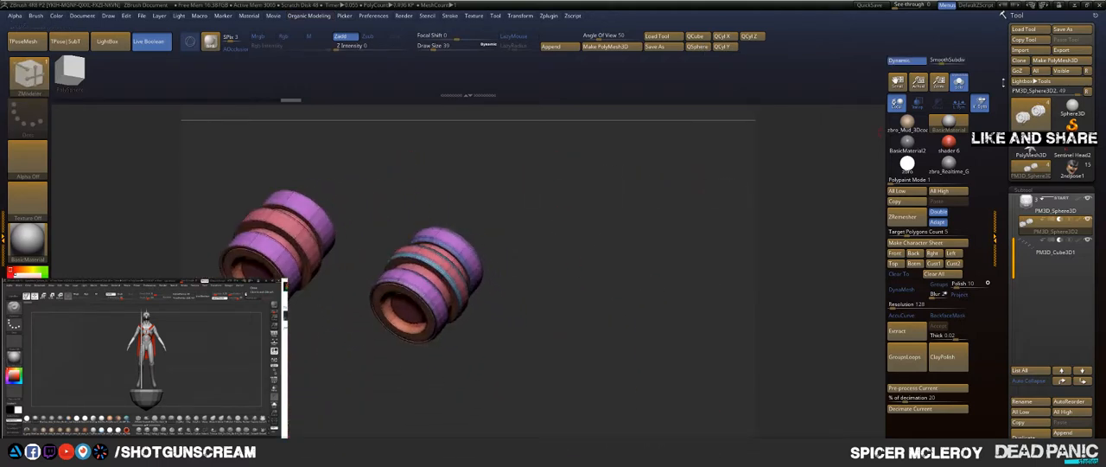
Step: Show the whole finger again without the wireframe and check the beveled joint rings between the segments
{"action": "left_click", "coordinate": [959, 82]}
{"action": "key", "text": "shift+f"}
{"action": "left_click_drag", "start_coordinate": [616, 201], "coordinate": [624, 265]}
{"action": "left_click_drag", "start_coordinate": [572, 193], "coordinate": [484, 267], "text": "alt"}
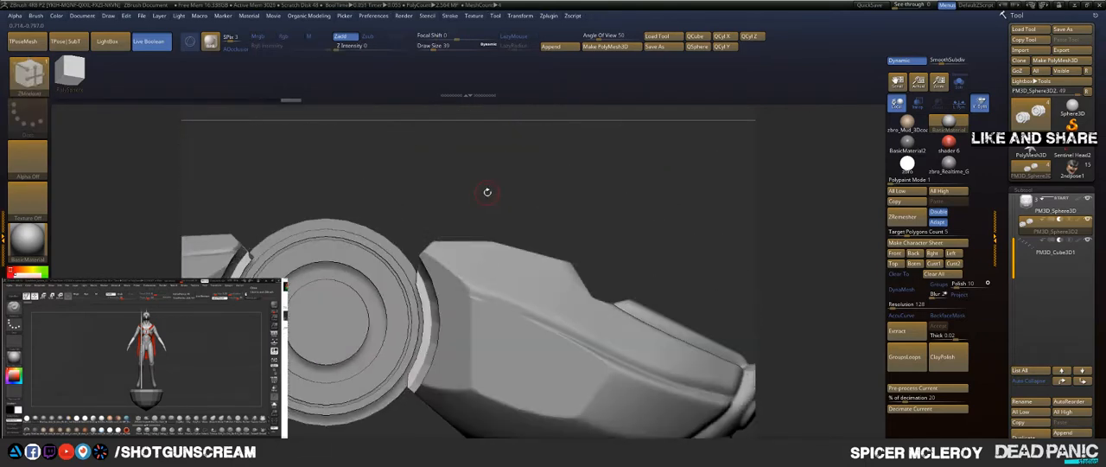
{"action": "left_click_drag", "start_coordinate": [487, 190], "coordinate": [664, 185], "text": "alt"}
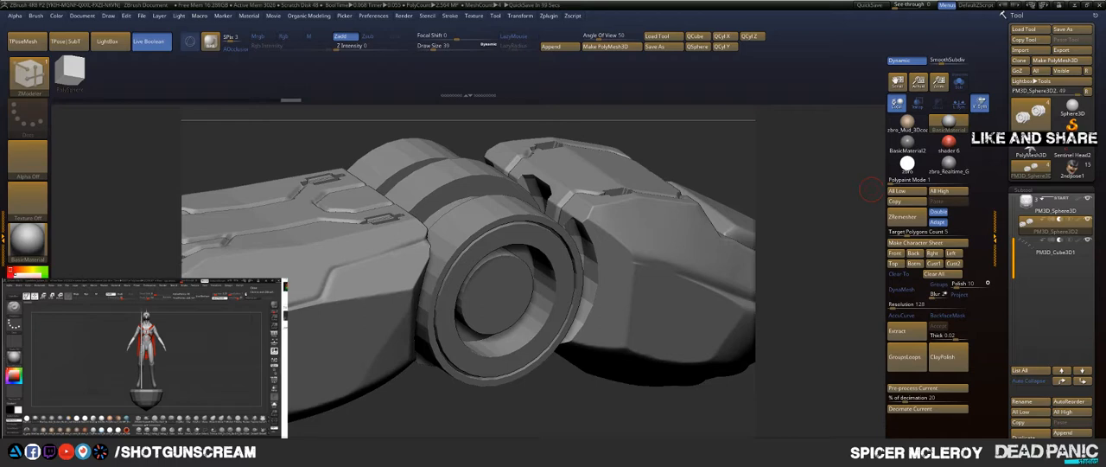
{"action": "left_click_drag", "start_coordinate": [710, 151], "coordinate": [664, 188]}
{"action": "left_click_drag", "start_coordinate": [515, 220], "coordinate": [531, 202]}
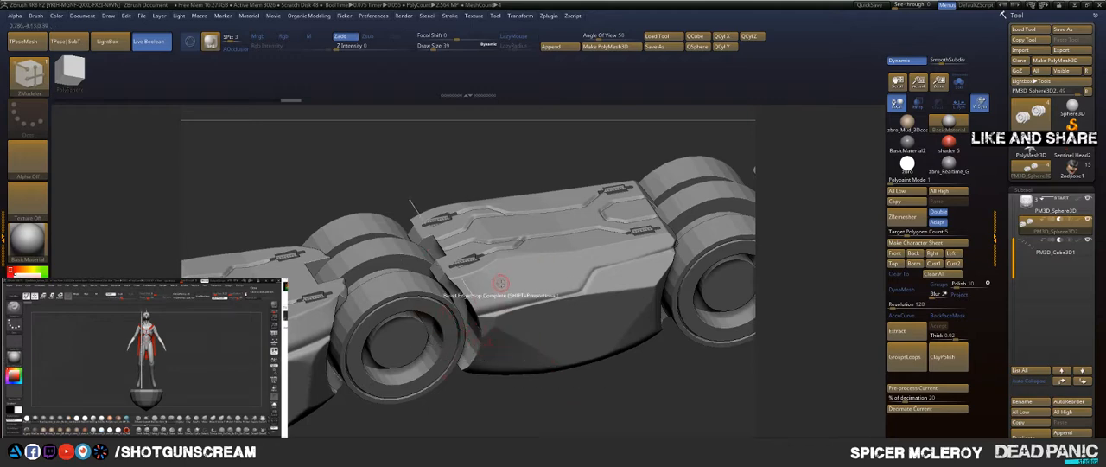
Step: Choose the slotted screw insert from the IMM Boolean brush and place one on the middle segment's upper side near the rear joint
{"action": "key", "text": "b"}
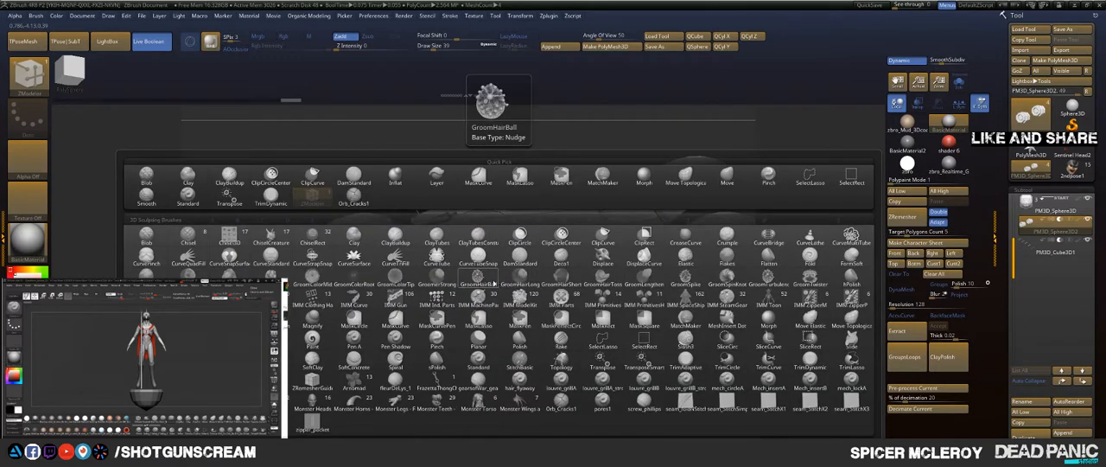
{"action": "key", "text": "i"}
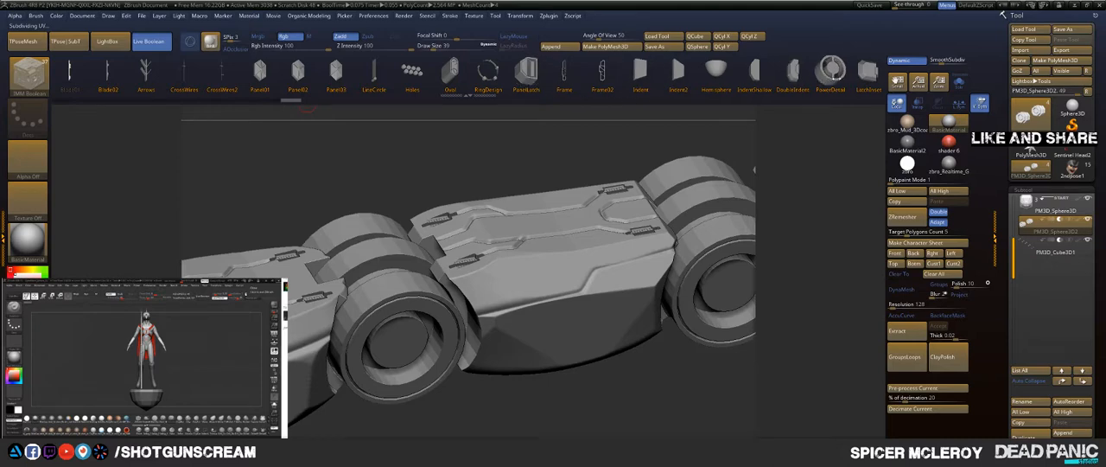
{"action": "left_click_drag", "start_coordinate": [755, 72], "coordinate": [384, 69]}
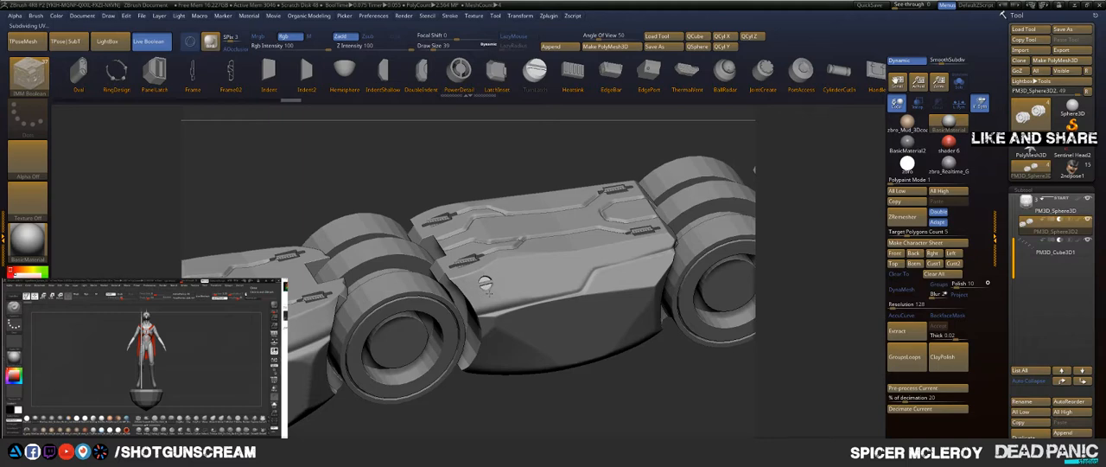
{"action": "left_click_drag", "start_coordinate": [489, 292], "coordinate": [489, 293]}
{"action": "mouse_move", "coordinate": [599, 398]}
{"action": "left_mouse_down"}
{"action": "mouse_move", "coordinate": [595, 386]}
{"action": "mouse_move", "coordinate": [594, 395]}
{"action": "left_mouse_up"}
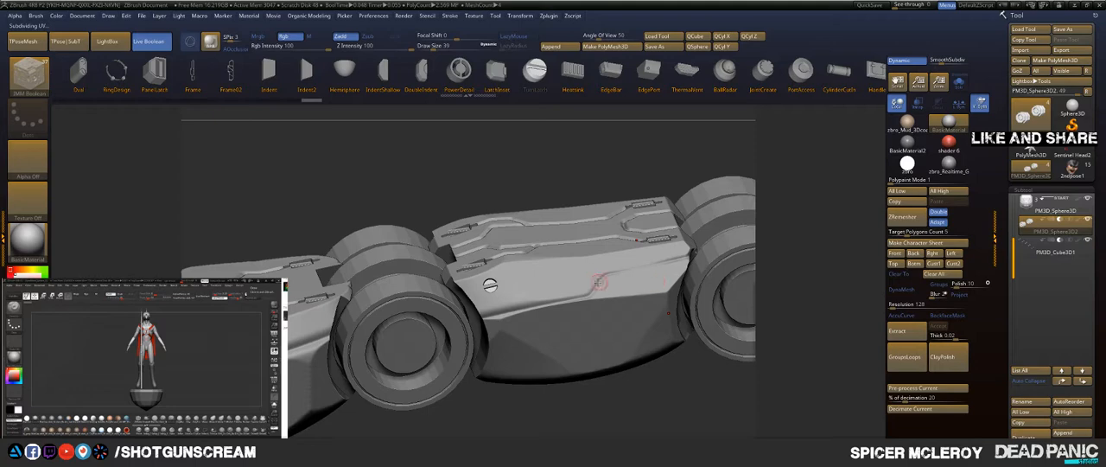
Step: Turn on local symmetry and shift the slotted screw along its Z axis to seat it in the middle segment's side
{"action": "key", "text": "w"}
{"action": "left_click_drag", "start_coordinate": [490, 284], "coordinate": [472, 279]}
{"action": "left_click", "coordinate": [964, 107]}
{"action": "left_click_drag", "start_coordinate": [535, 149], "coordinate": [621, 207]}
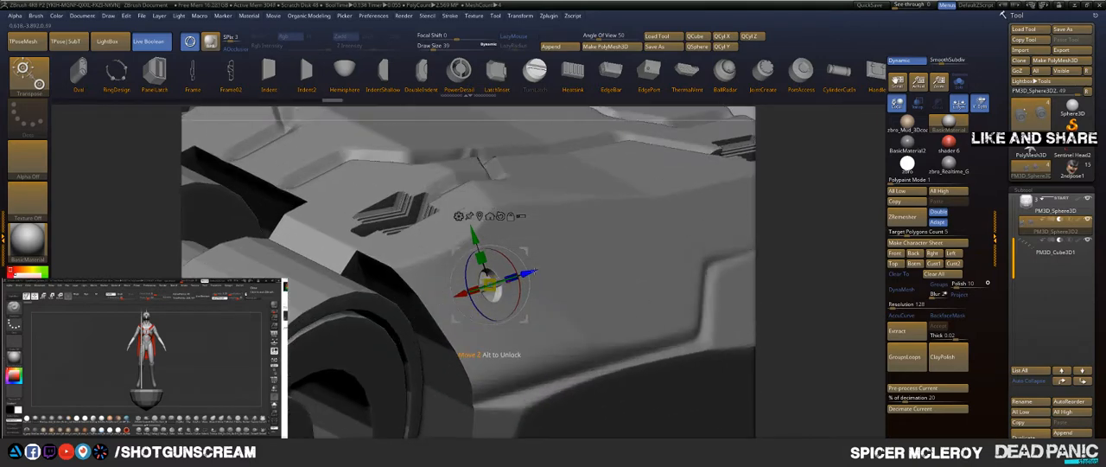
{"action": "left_click_drag", "start_coordinate": [532, 273], "coordinate": [534, 271]}
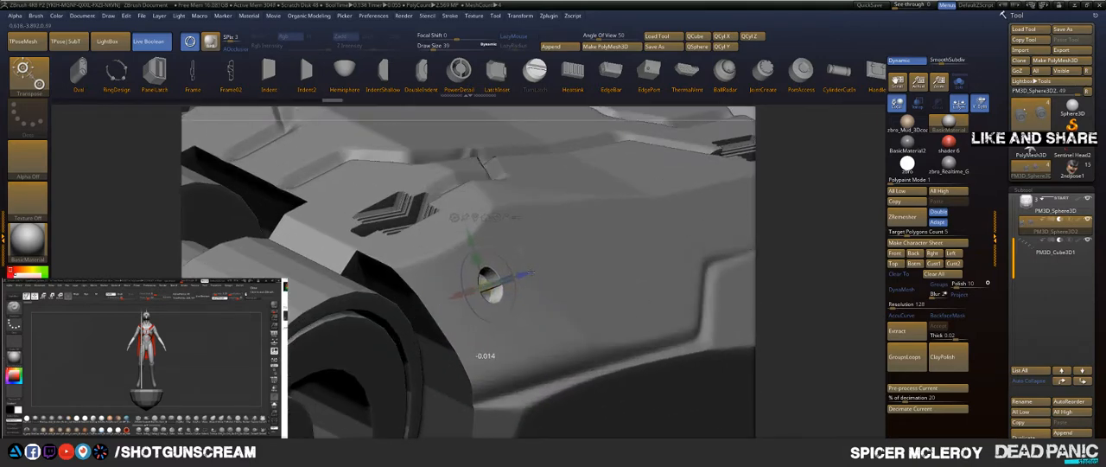
{"action": "left_click_drag", "start_coordinate": [547, 273], "coordinate": [547, 272]}
{"action": "key", "text": "q"}
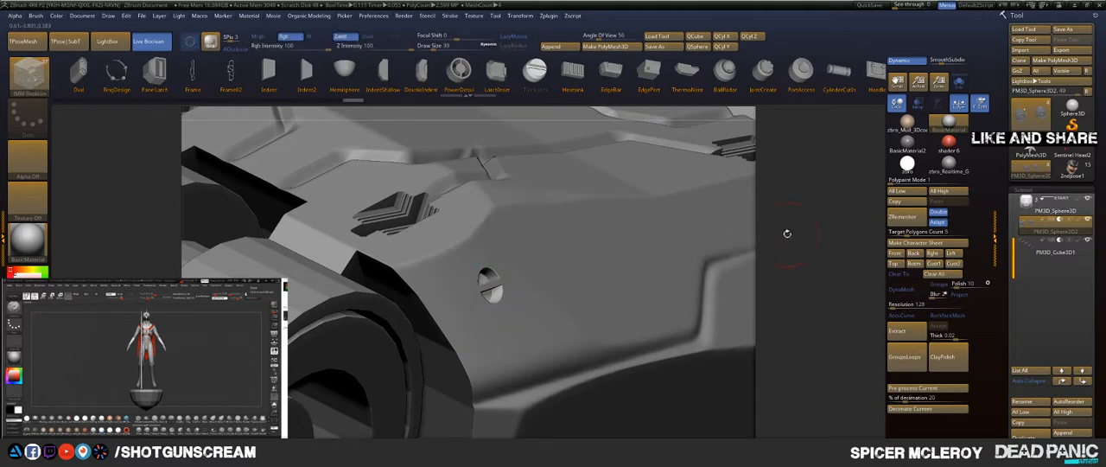
Step: Add a second slotted screw on the middle segment's upper side near the front joint and adjust its depth along Z
{"action": "mouse_move", "coordinate": [787, 234]}
{"action": "left_mouse_down", "text": "alt"}
{"action": "mouse_move", "coordinate": [698, 204]}
{"action": "mouse_move", "coordinate": [721, 186]}
{"action": "left_mouse_up", "text": "alt"}
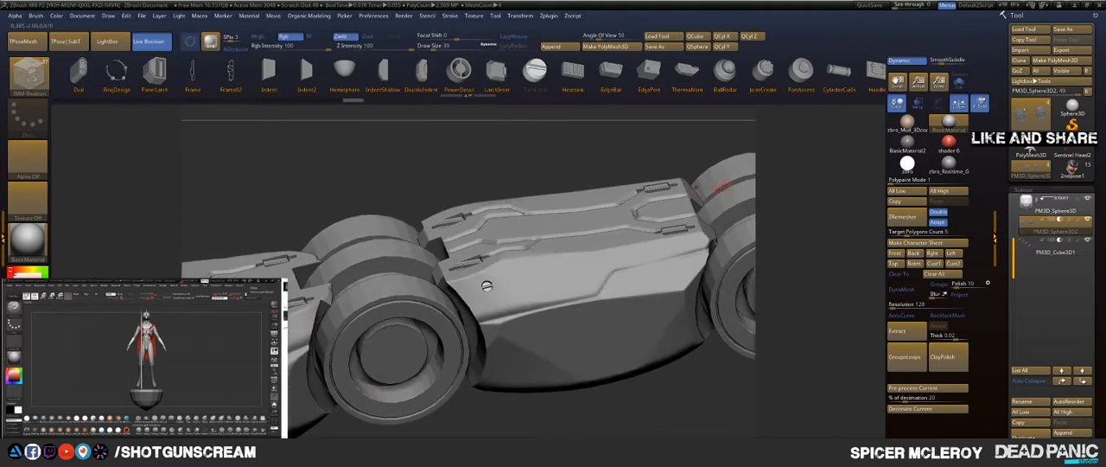
{"action": "key", "text": "w"}
{"action": "left_click", "coordinate": [677, 277]}
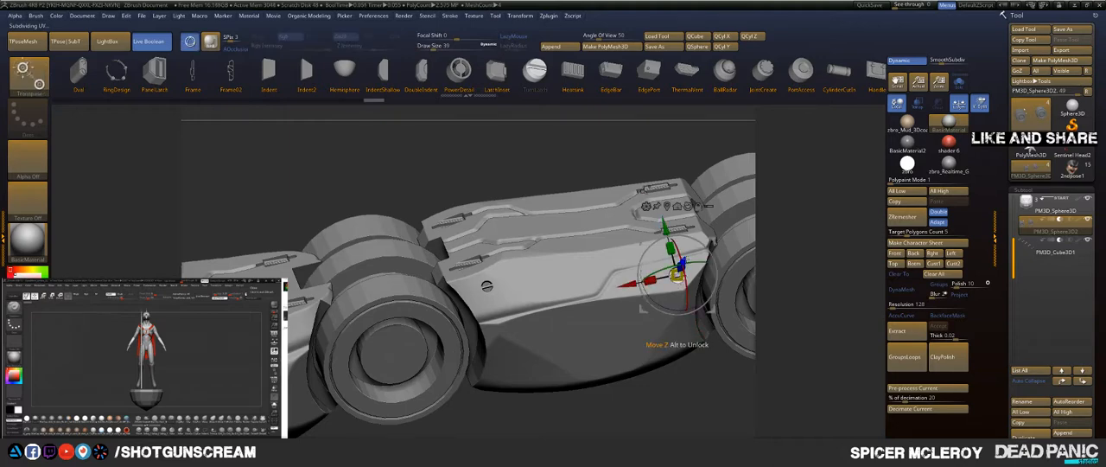
{"action": "left_click_drag", "start_coordinate": [681, 264], "coordinate": [682, 261]}
{"action": "key", "text": "q"}
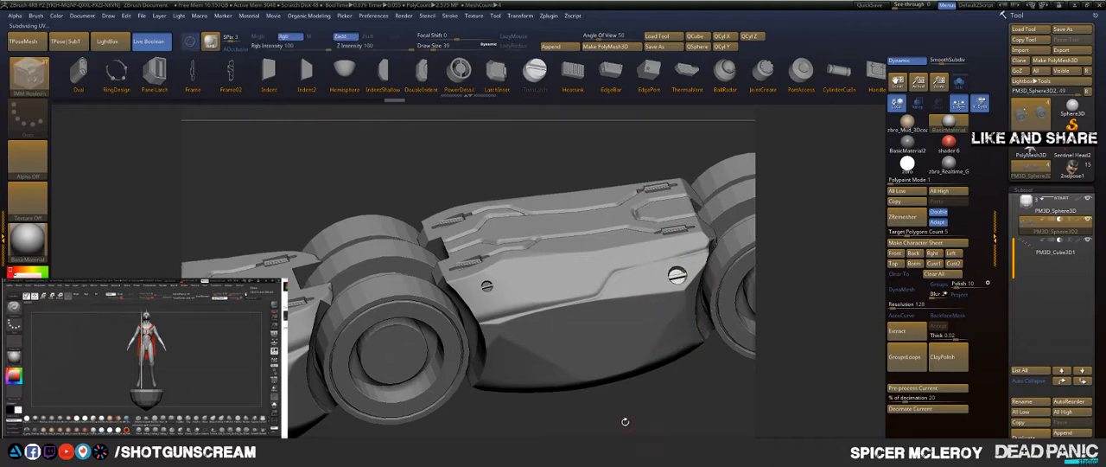
Step: Add a third slotted screw on the middle segment's lower side near the rear joint and adjust its depth along Z
{"action": "mouse_move", "coordinate": [625, 420]}
{"action": "left_mouse_down"}
{"action": "mouse_move", "coordinate": [606, 371]}
{"action": "mouse_move", "coordinate": [502, 356]}
{"action": "left_mouse_up"}
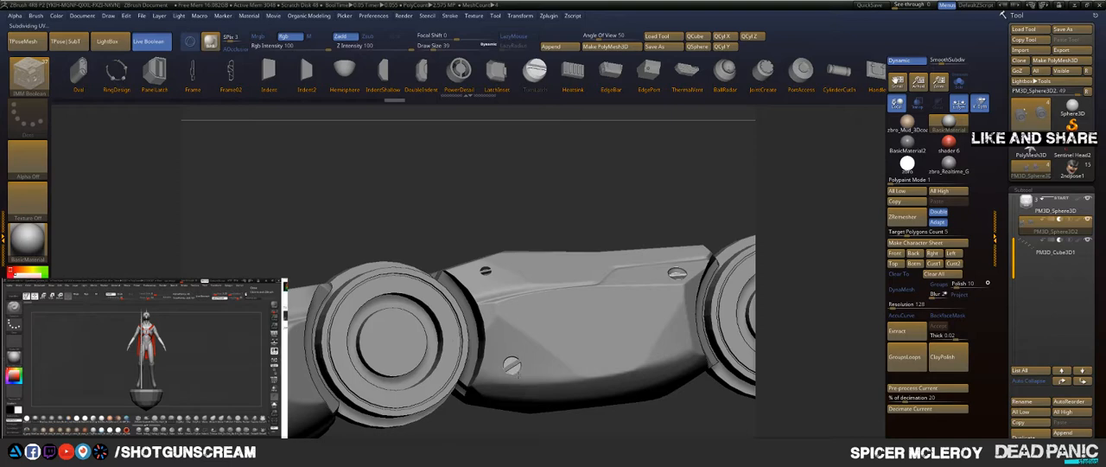
{"action": "key", "text": "w"}
{"action": "left_click_drag", "start_coordinate": [473, 426], "coordinate": [406, 428]}
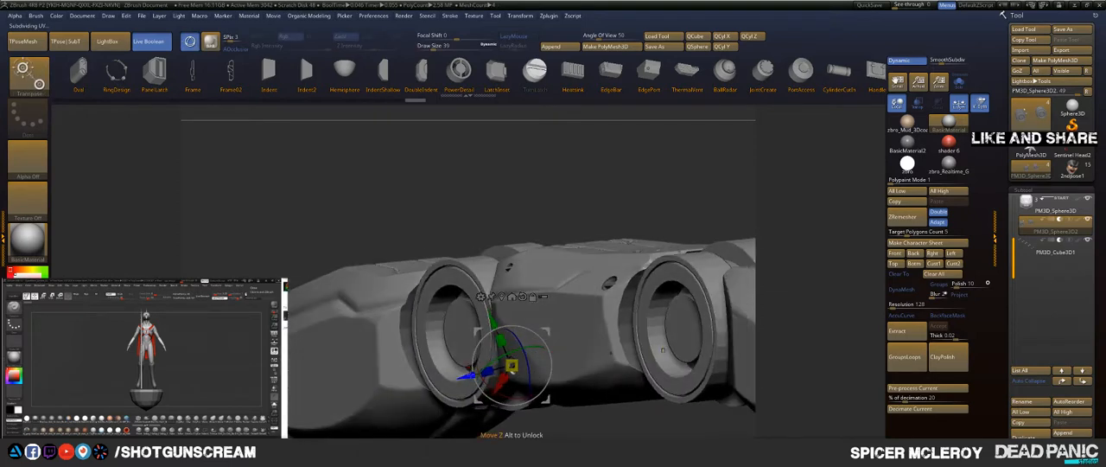
{"action": "left_click_drag", "start_coordinate": [467, 376], "coordinate": [468, 376]}
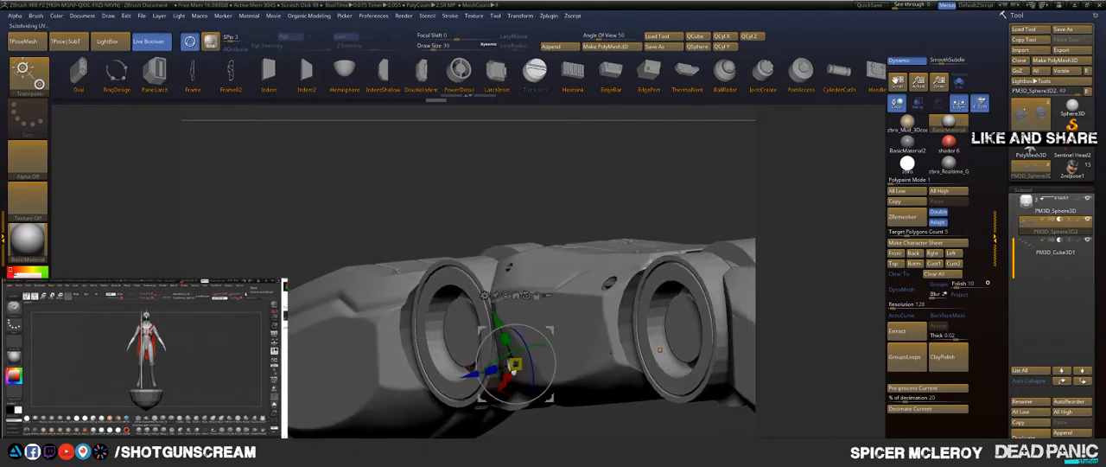
{"action": "key", "text": "q"}
{"action": "key", "text": "alt+Tab"}
{"action": "key", "text": "alt+Tab"}
{"action": "key", "text": "alt+Tab"}
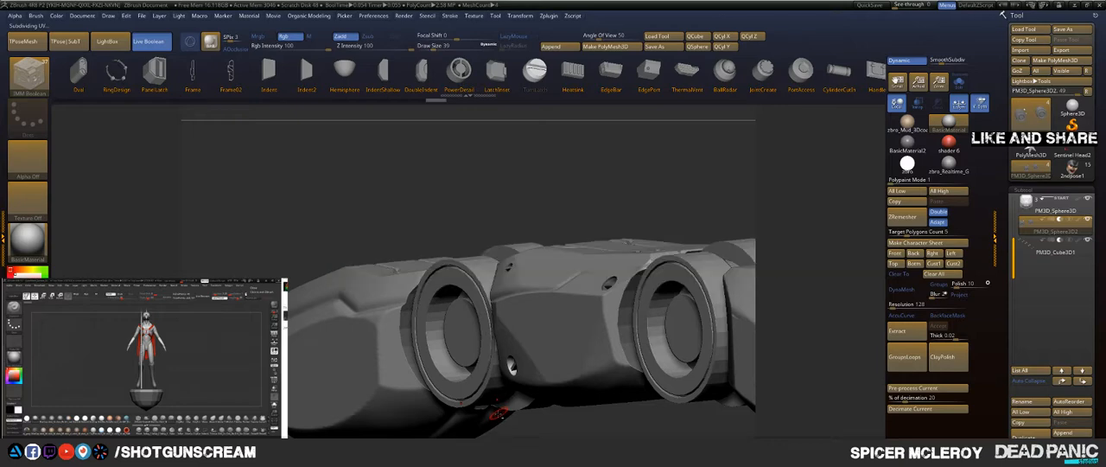
Step: Add a fourth slotted screw on the middle segment's lower side near the front joint and adjust its depth along Z
{"action": "left_click_drag", "start_coordinate": [435, 192], "coordinate": [531, 351]}
{"action": "left_click_drag", "start_coordinate": [570, 427], "coordinate": [463, 378]}
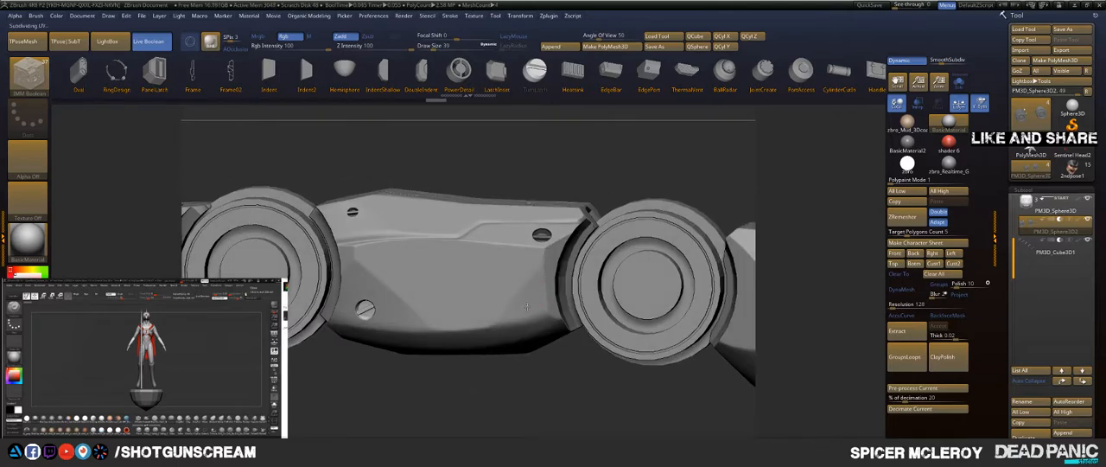
{"action": "key", "text": "w"}
{"action": "left_click_drag", "start_coordinate": [545, 380], "coordinate": [466, 393]}
{"action": "left_click_drag", "start_coordinate": [523, 304], "coordinate": [494, 313]}
{"action": "key", "text": "q"}
Step: Try placing a slotted screw on the upper side of the fingertip segment near its joint
{"action": "mouse_move", "coordinate": [466, 377]}
{"action": "left_mouse_down"}
{"action": "mouse_move", "coordinate": [516, 380]}
{"action": "mouse_move", "coordinate": [427, 363]}
{"action": "left_mouse_up"}
{"action": "left_click_drag", "start_coordinate": [501, 366], "coordinate": [442, 341], "text": "alt"}
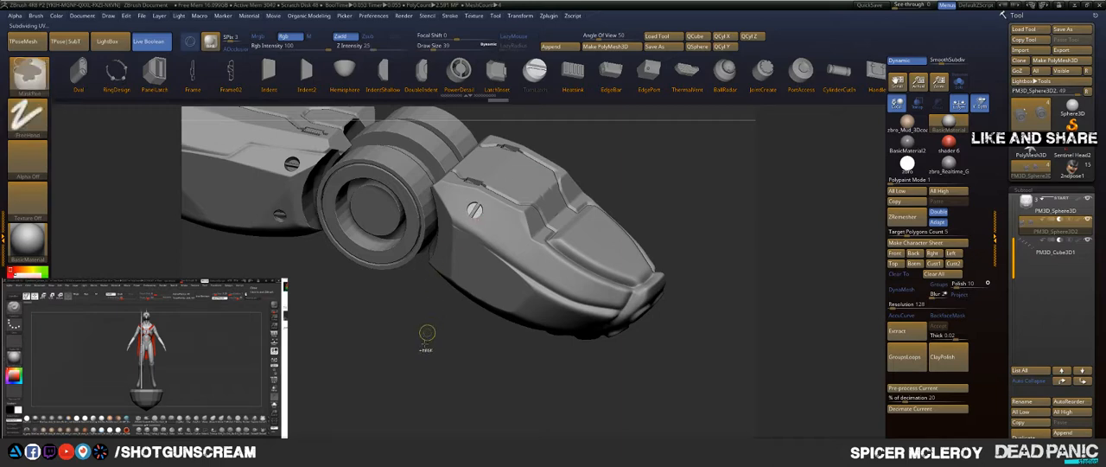
{"action": "left_click_drag", "start_coordinate": [427, 331], "coordinate": [436, 291], "text": "ctrl"}
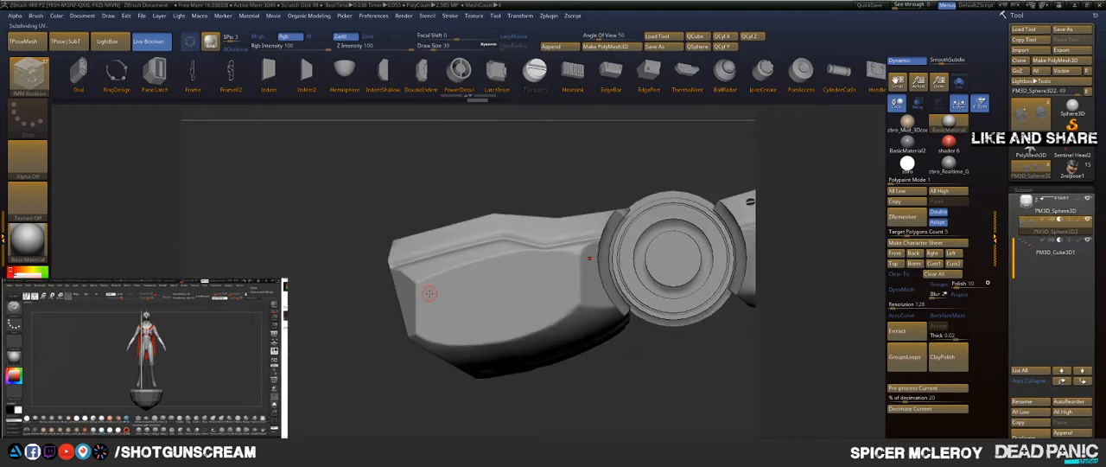
Step: Add two slotted screws on the base segment's side, one toward its rear end and one near the joint, adjusting each one's depth
{"action": "mouse_move", "coordinate": [435, 183]}
{"action": "left_mouse_down"}
{"action": "mouse_move", "coordinate": [480, 233]}
{"action": "mouse_move", "coordinate": [440, 199]}
{"action": "left_mouse_up"}
{"action": "left_click_drag", "start_coordinate": [360, 371], "coordinate": [402, 351]}
{"action": "key", "text": "w"}
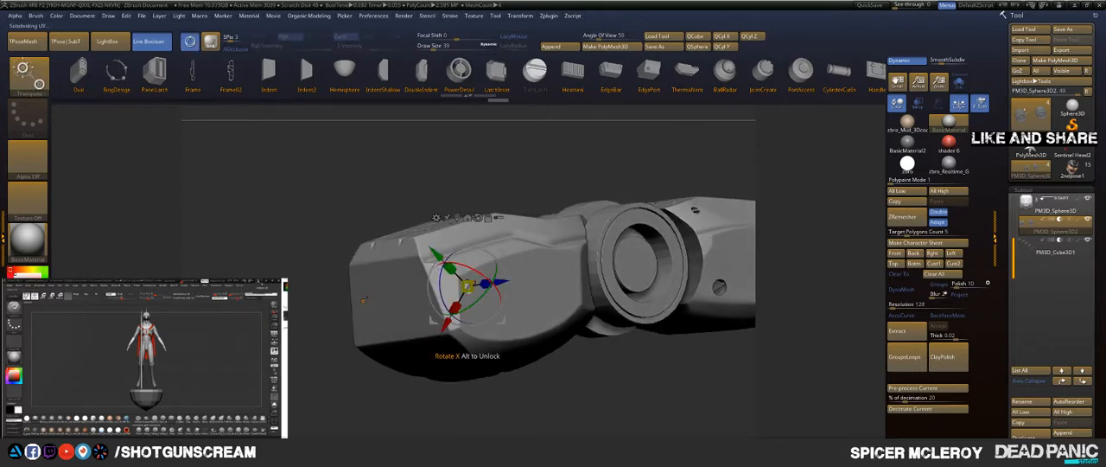
{"action": "left_click_drag", "start_coordinate": [501, 282], "coordinate": [504, 281]}
{"action": "key", "text": "q"}
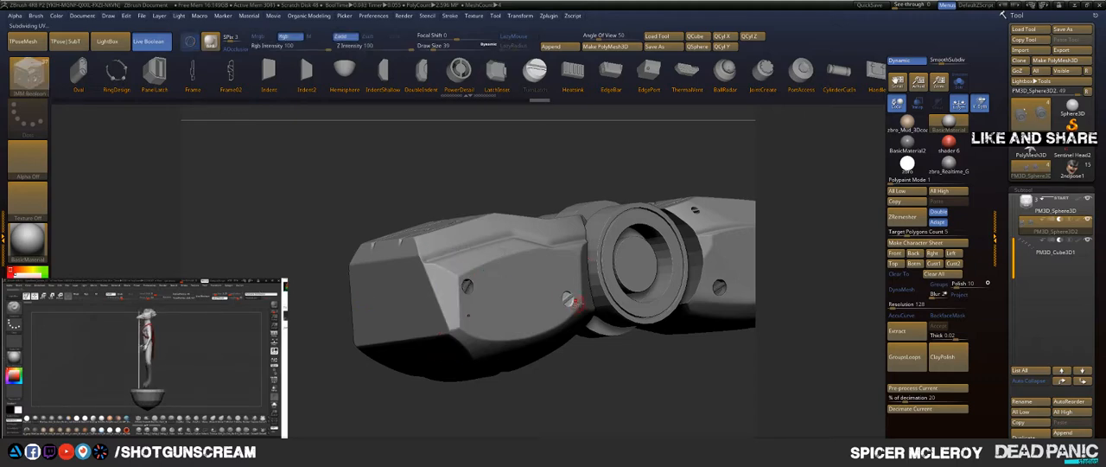
{"action": "key", "text": "w"}
{"action": "left_click_drag", "start_coordinate": [603, 295], "coordinate": [597, 296]}
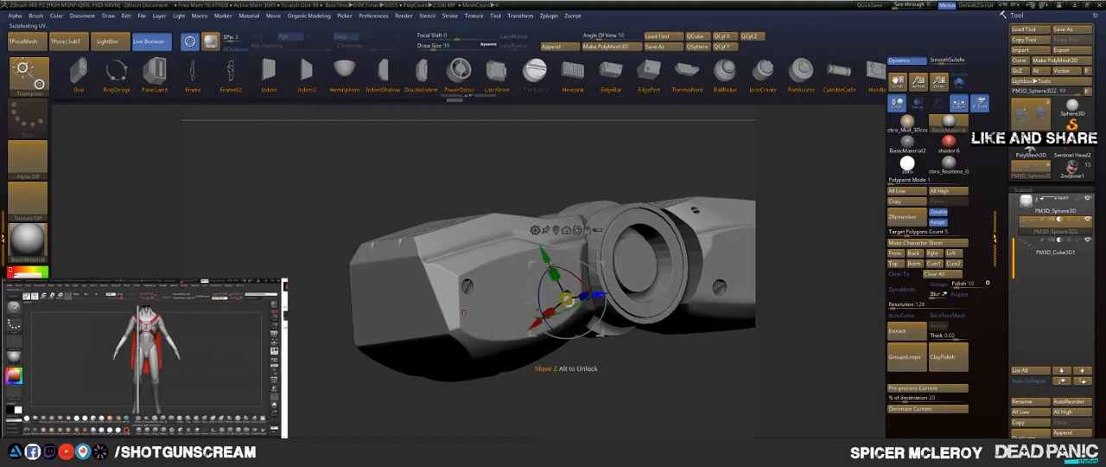
{"action": "key", "text": "q"}
Step: Undo the poorly placed fingertip screw, add one higher on the fingertip's side near the joint, and seat it in the surface
{"action": "mouse_move", "coordinate": [577, 379]}
{"action": "left_mouse_down"}
{"action": "mouse_move", "coordinate": [540, 410]}
{"action": "mouse_move", "coordinate": [575, 390]}
{"action": "mouse_move", "coordinate": [562, 391]}
{"action": "mouse_move", "coordinate": [541, 365]}
{"action": "mouse_move", "coordinate": [554, 356]}
{"action": "mouse_move", "coordinate": [369, 331]}
{"action": "left_mouse_up"}
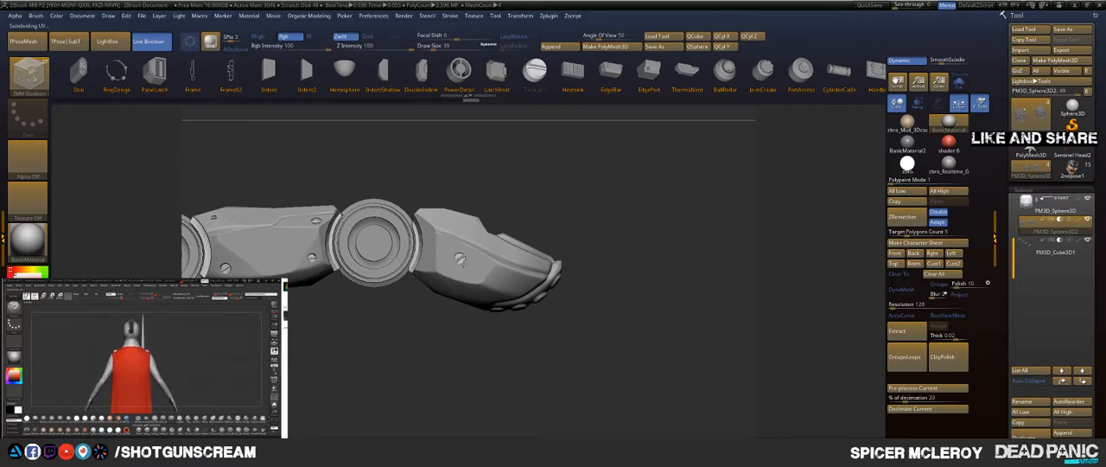
{"action": "key", "text": "ctrl+z"}
{"action": "left_click_drag", "start_coordinate": [443, 321], "coordinate": [418, 375]}
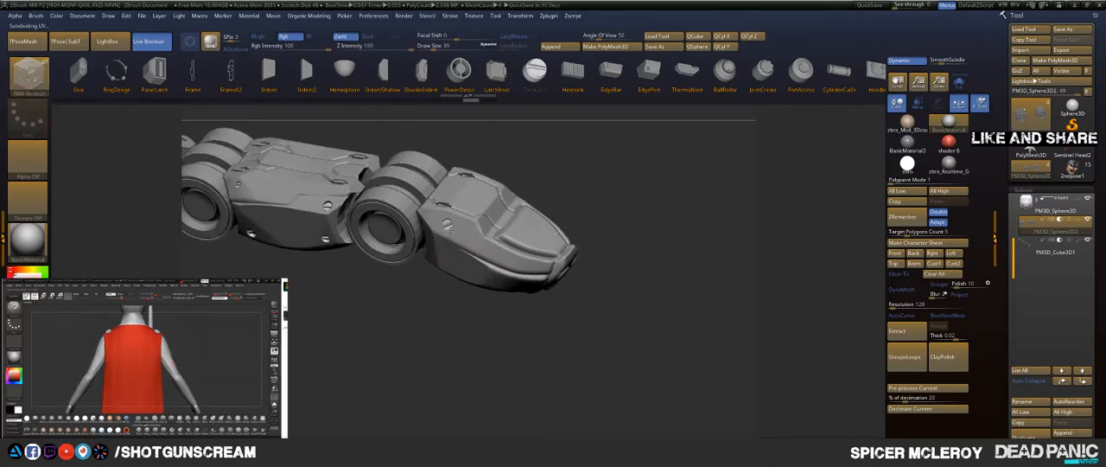
{"action": "left_click_drag", "start_coordinate": [420, 333], "coordinate": [407, 344]}
{"action": "key", "text": "w"}
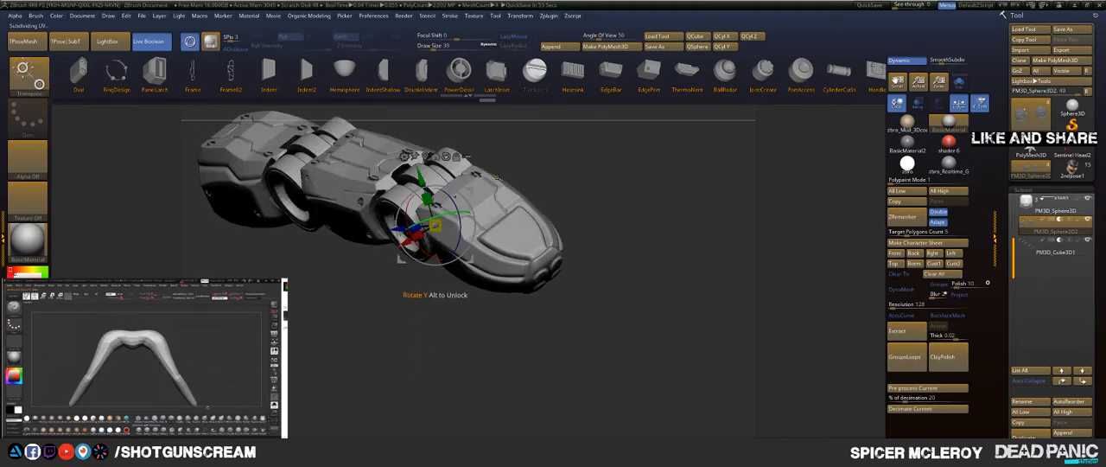
{"action": "left_click_drag", "start_coordinate": [458, 213], "coordinate": [428, 202]}
{"action": "left_click_drag", "start_coordinate": [436, 345], "coordinate": [444, 313]}
{"action": "key", "text": "q"}
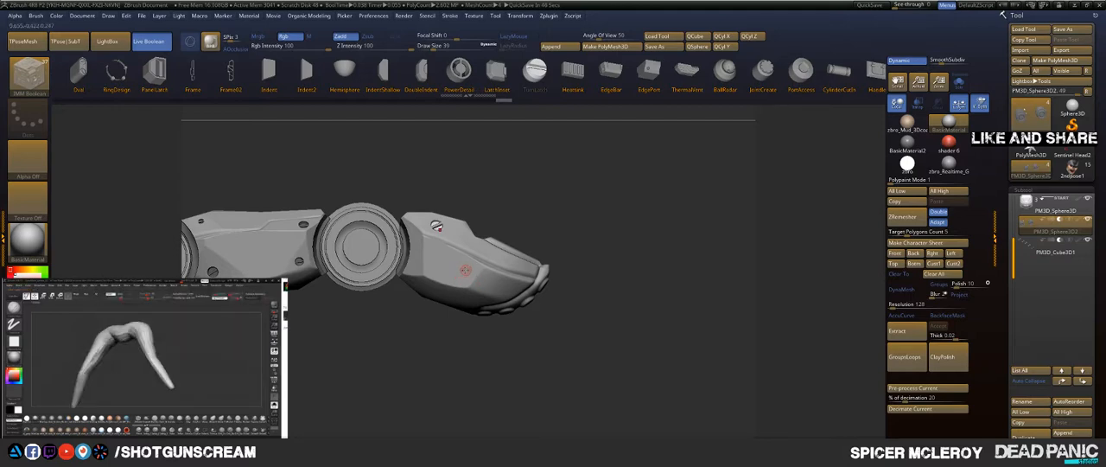
Step: Add a second slotted screw low on the fingertip's side and shift it along Z to seat it in the surface
{"action": "left_click_drag", "start_coordinate": [617, 288], "coordinate": [519, 260]}
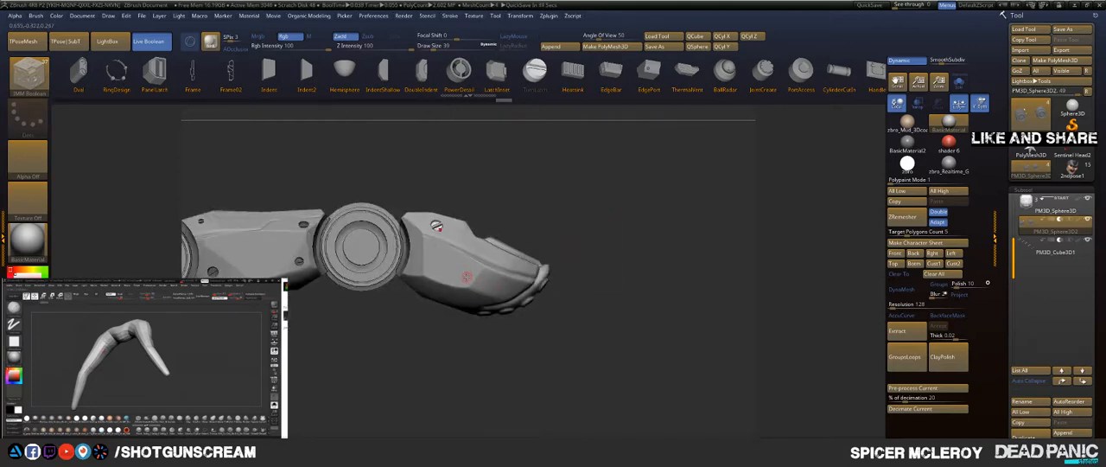
{"action": "left_click_drag", "start_coordinate": [463, 277], "coordinate": [570, 220]}
{"action": "left_click_drag", "start_coordinate": [619, 248], "coordinate": [617, 290], "text": "alt"}
{"action": "key", "text": "w"}
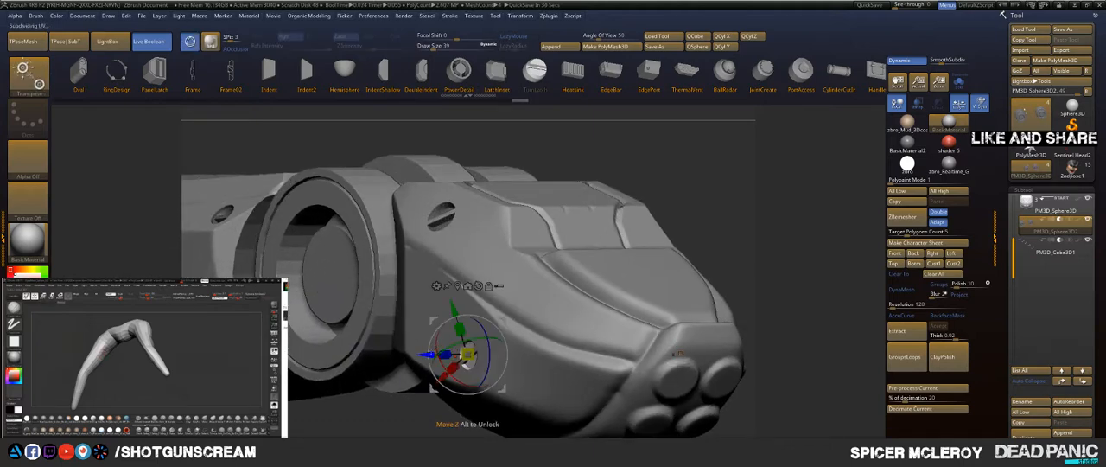
{"action": "left_click_drag", "start_coordinate": [423, 355], "coordinate": [438, 354]}
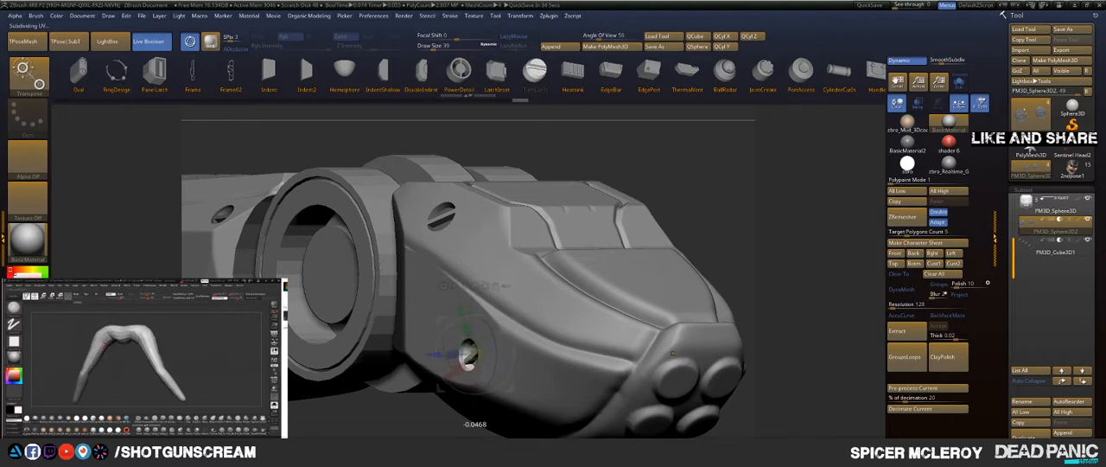
{"action": "left_click_drag", "start_coordinate": [434, 354], "coordinate": [435, 354]}
{"action": "key", "text": "q"}
Step: Fine-tune the position and Z depth of the fingertip's lower slotted screw
{"action": "left_click_drag", "start_coordinate": [645, 178], "coordinate": [696, 209]}
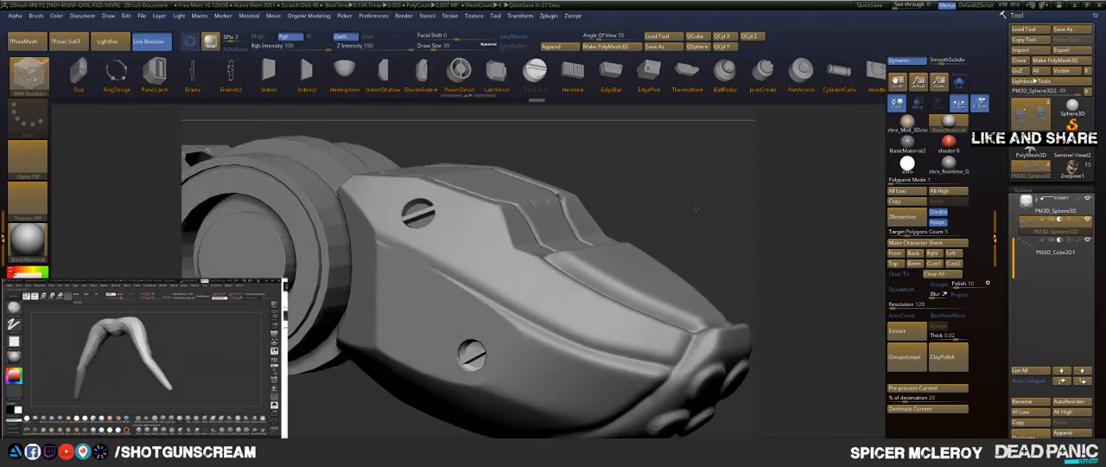
{"action": "key", "text": "w"}
{"action": "left_click_drag", "start_coordinate": [474, 353], "coordinate": [430, 343]}
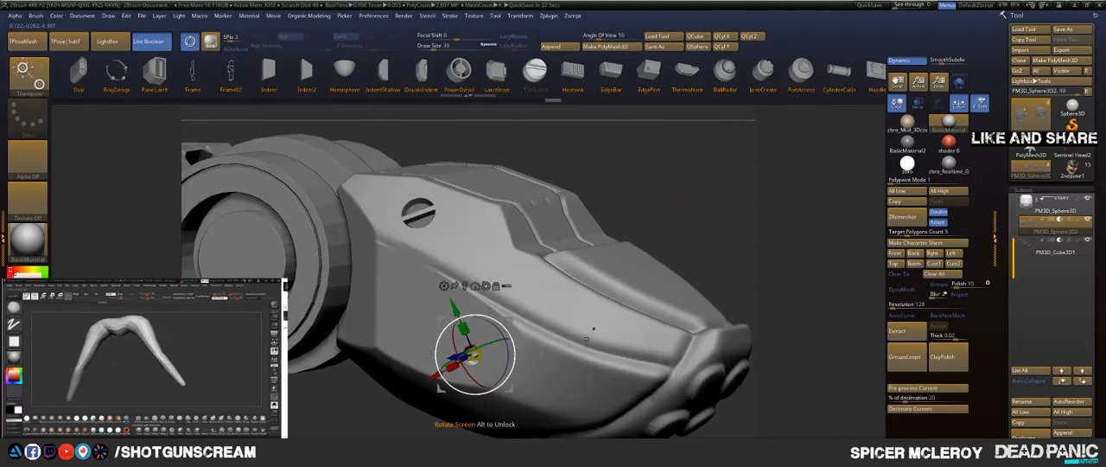
{"action": "key", "text": "q"}
{"action": "mouse_move", "coordinate": [683, 186]}
{"action": "left_mouse_down"}
{"action": "mouse_move", "coordinate": [694, 244]}
{"action": "mouse_move", "coordinate": [581, 386]}
{"action": "left_mouse_up"}
{"action": "key", "text": "w"}
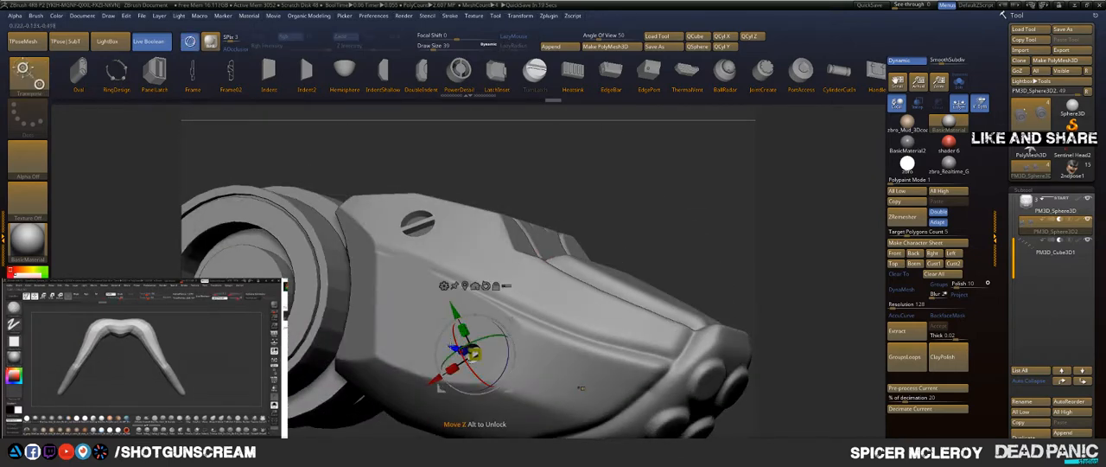
{"action": "left_click_drag", "start_coordinate": [453, 349], "coordinate": [447, 347]}
{"action": "key", "text": "q"}
Step: Examine the whole finger from the side, top, end and tip to judge the overall detailing
{"action": "left_click_drag", "start_coordinate": [640, 227], "coordinate": [653, 301]}
{"action": "left_click_drag", "start_coordinate": [721, 212], "coordinate": [559, 184]}
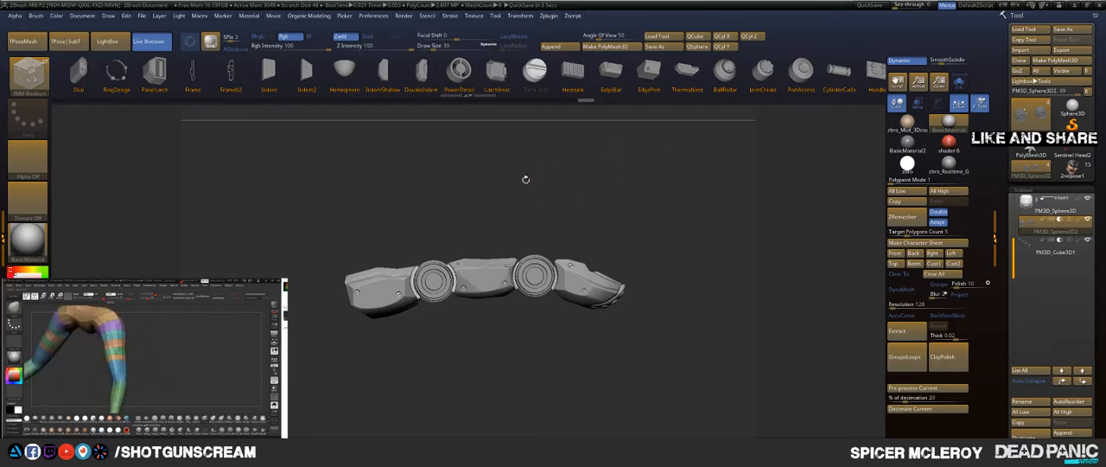
{"action": "left_click_drag", "start_coordinate": [521, 178], "coordinate": [495, 332]}
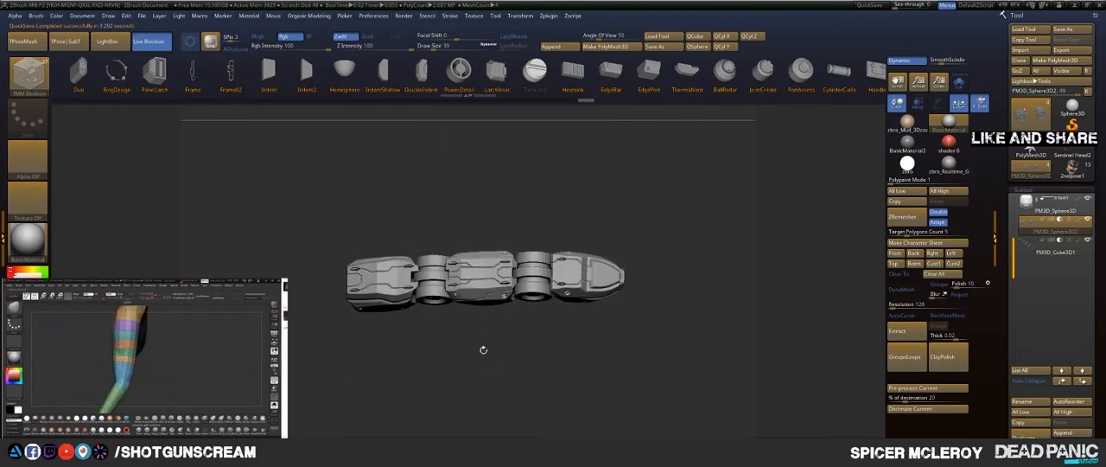
{"action": "left_click_drag", "start_coordinate": [481, 349], "coordinate": [507, 379]}
{"action": "left_click_drag", "start_coordinate": [439, 369], "coordinate": [309, 339]}
{"action": "left_click_drag", "start_coordinate": [573, 213], "coordinate": [585, 267], "text": "alt"}
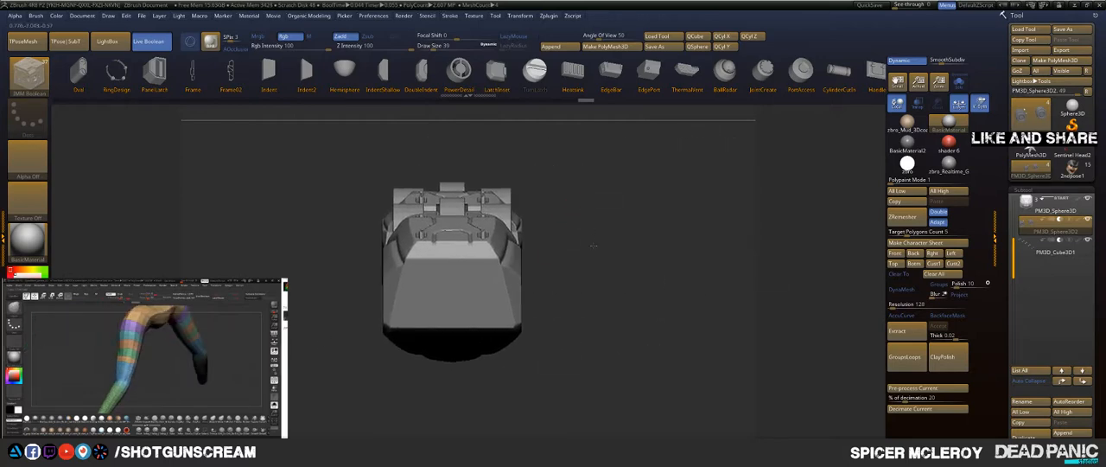
{"action": "mouse_move", "coordinate": [584, 234]}
{"action": "left_mouse_down"}
{"action": "mouse_move", "coordinate": [582, 273]}
{"action": "mouse_move", "coordinate": [560, 215]}
{"action": "mouse_move", "coordinate": [582, 175]}
{"action": "mouse_move", "coordinate": [559, 185]}
{"action": "mouse_move", "coordinate": [592, 200]}
{"action": "mouse_move", "coordinate": [568, 224]}
{"action": "left_mouse_up"}
{"action": "left_click_drag", "start_coordinate": [555, 212], "coordinate": [555, 212]}
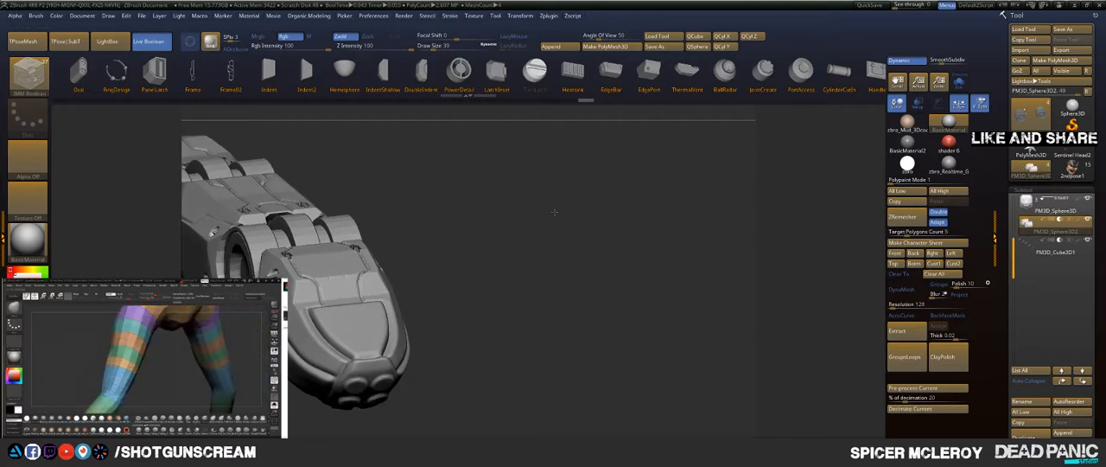
{"action": "left_click_drag", "start_coordinate": [555, 212], "coordinate": [585, 155]}
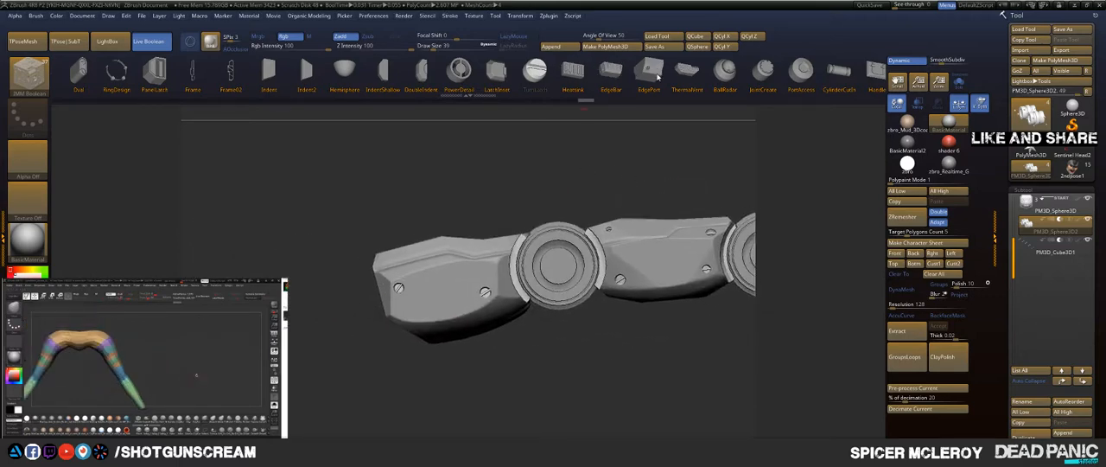
Step: Try the PanelLatch1 insert in mirrored positions on the underside of the middle segment
{"action": "scroll", "coordinate": [657, 76], "scroll_direction": "down", "scroll_amount": 5}
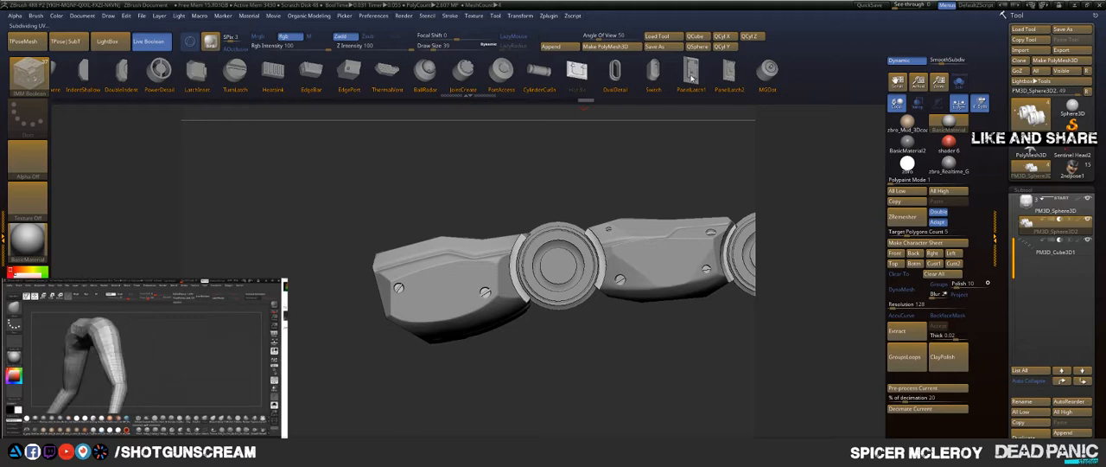
{"action": "left_click_drag", "start_coordinate": [514, 167], "coordinate": [483, 269]}
{"action": "left_click_drag", "start_coordinate": [452, 383], "coordinate": [659, 232]}
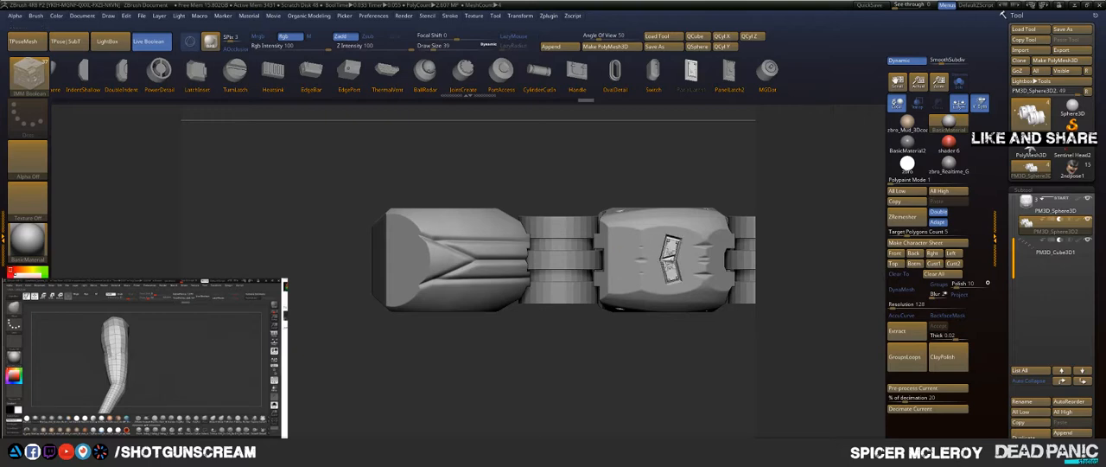
{"action": "left_click_drag", "start_coordinate": [672, 160], "coordinate": [536, 173], "text": "alt"}
{"action": "key", "text": "ctrl+z"}
{"action": "key", "text": "ctrl+z"}
{"action": "mouse_move", "coordinate": [460, 202]}
{"action": "left_mouse_down"}
{"action": "mouse_move", "coordinate": [499, 200]}
{"action": "mouse_move", "coordinate": [467, 198]}
{"action": "left_mouse_up"}
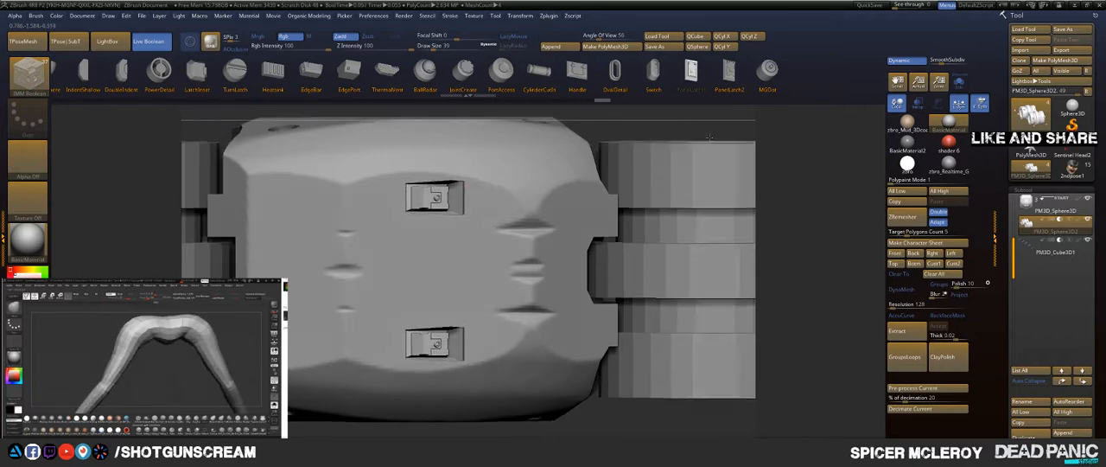
{"action": "left_click_drag", "start_coordinate": [705, 125], "coordinate": [698, 178]}
{"action": "mouse_move", "coordinate": [827, 146]}
{"action": "left_mouse_down"}
{"action": "mouse_move", "coordinate": [795, 251]}
{"action": "mouse_move", "coordinate": [777, 160]}
{"action": "left_mouse_up"}
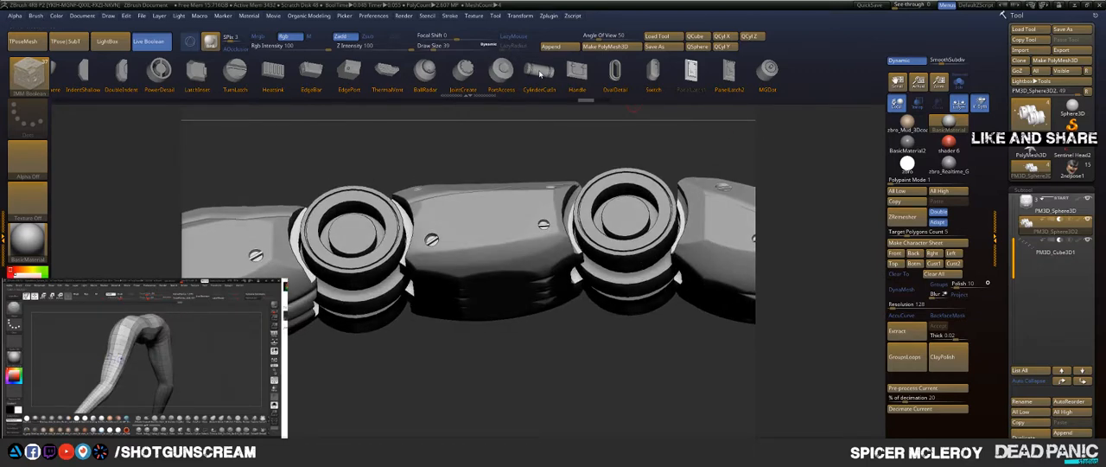
Step: Try the cylinder cell insert on the middle segment's side at two different placements
{"action": "left_click_drag", "start_coordinate": [531, 275], "coordinate": [531, 278]}
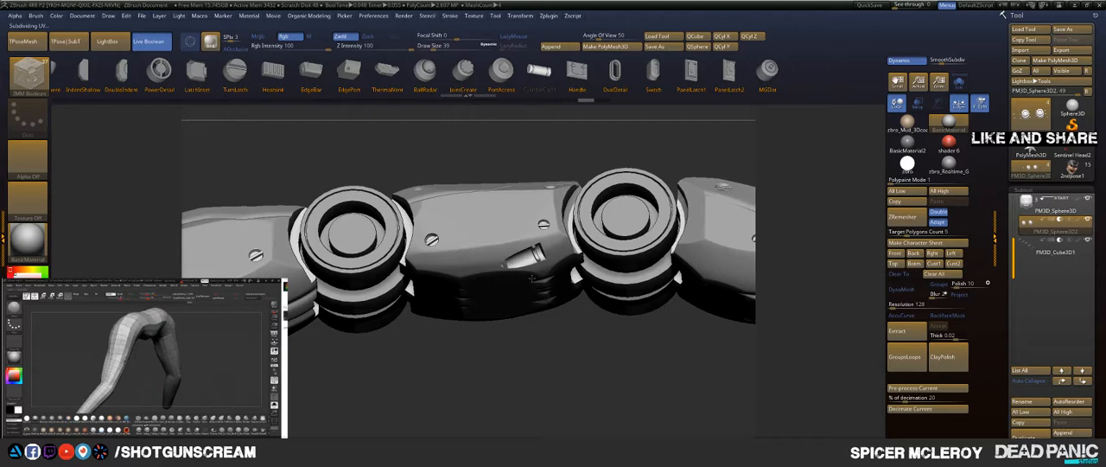
{"action": "key", "text": "ctrl+z"}
{"action": "left_click_drag", "start_coordinate": [503, 364], "coordinate": [505, 405], "text": "shift"}
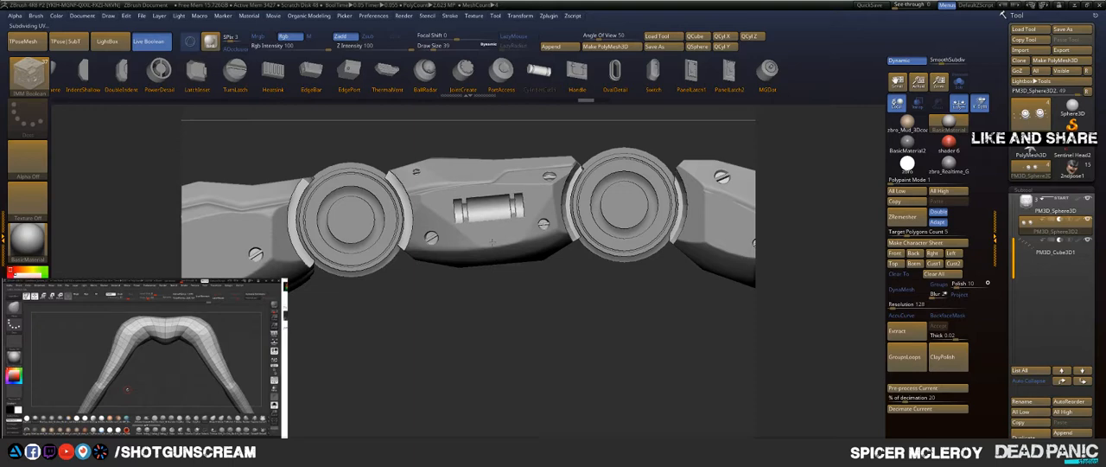
{"action": "key", "text": "ctrl+z"}
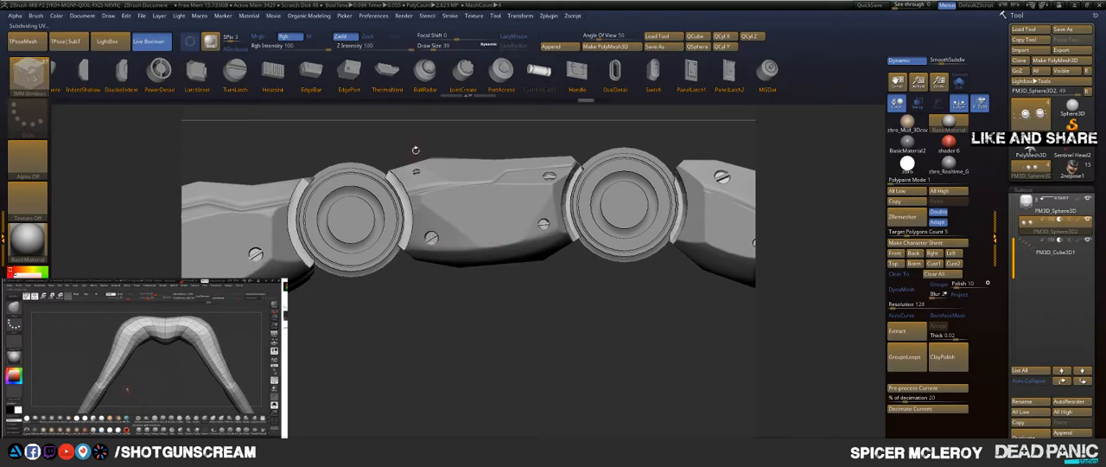
Step: Choose the Heatsink insert and place a mirrored pair of vents on the underside of the middle segment
{"action": "left_click", "coordinate": [273, 73]}
{"action": "mouse_move", "coordinate": [376, 308]}
{"action": "left_mouse_down"}
{"action": "mouse_move", "coordinate": [398, 259]}
{"action": "mouse_move", "coordinate": [484, 230]}
{"action": "left_mouse_up"}
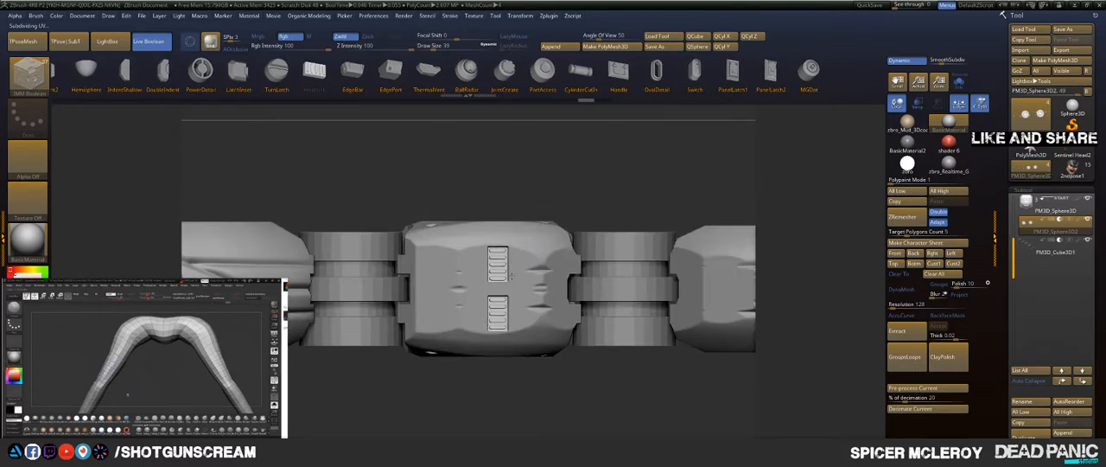
{"action": "mouse_move", "coordinate": [512, 277]}
{"action": "left_mouse_down"}
{"action": "mouse_move", "coordinate": [515, 286]}
{"action": "mouse_move", "coordinate": [512, 260]}
{"action": "left_mouse_up"}
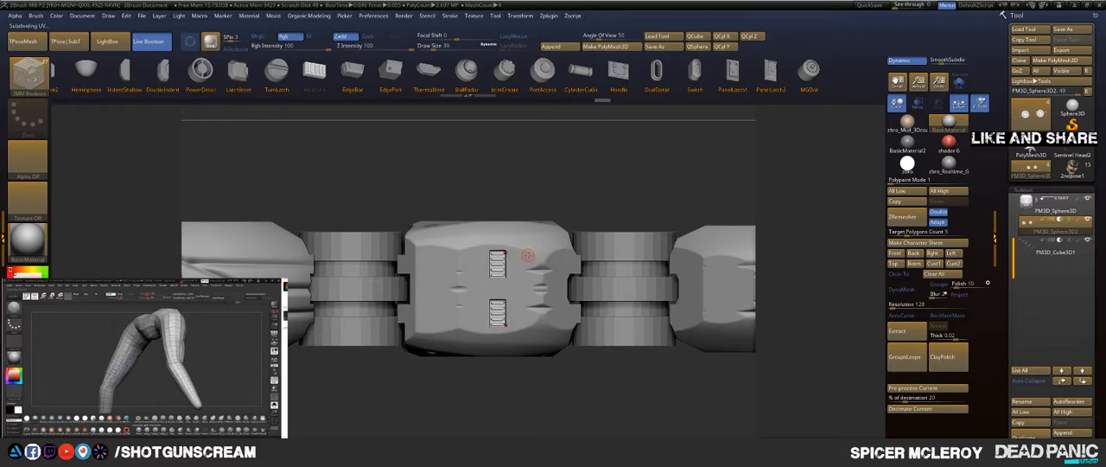
Step: Try turning the mirrored heatsink vents so they run along the finger's length
{"action": "key", "text": "w"}
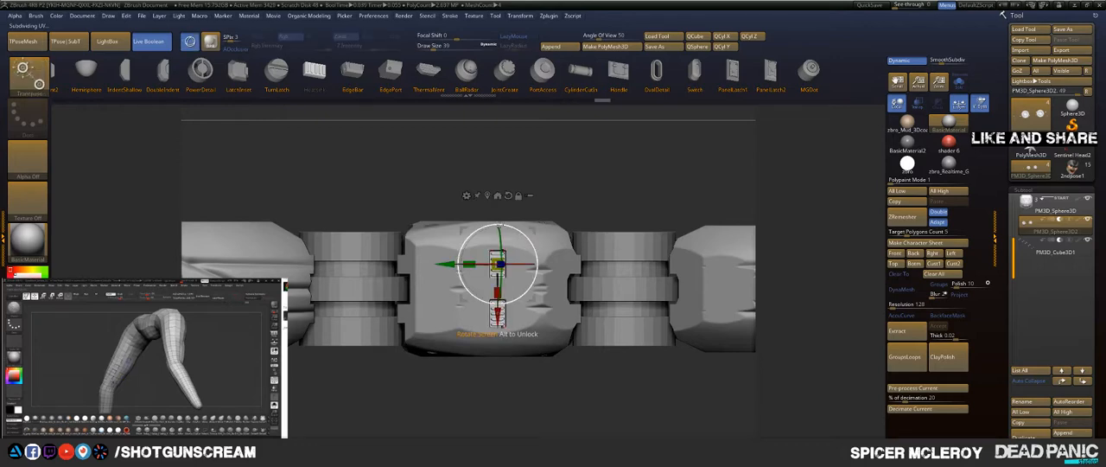
{"action": "left_click_drag", "start_coordinate": [505, 227], "coordinate": [535, 248]}
{"action": "key", "text": "q"}
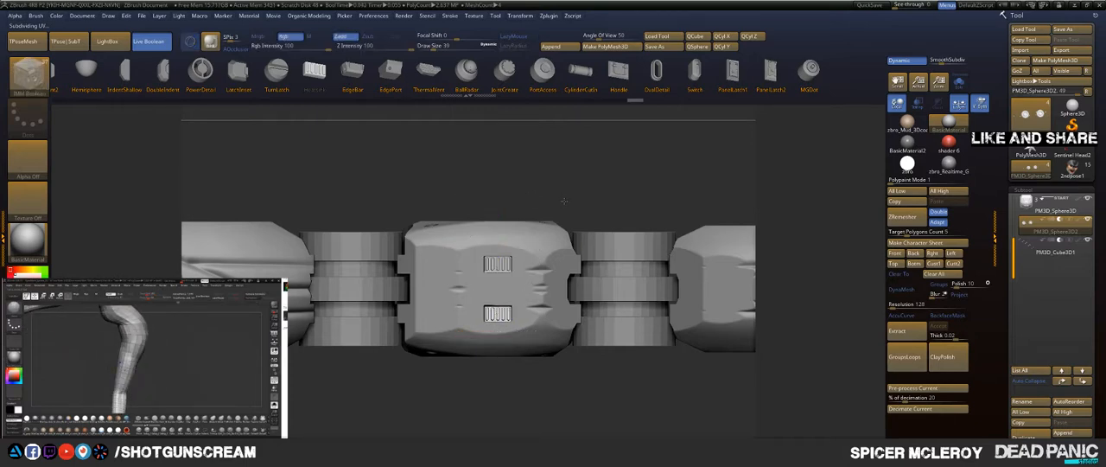
{"action": "mouse_move", "coordinate": [562, 204]}
{"action": "left_mouse_down"}
{"action": "mouse_move", "coordinate": [547, 192]}
{"action": "mouse_move", "coordinate": [566, 221]}
{"action": "mouse_move", "coordinate": [541, 198]}
{"action": "mouse_move", "coordinate": [514, 199]}
{"action": "mouse_move", "coordinate": [595, 188]}
{"action": "left_mouse_up"}
{"action": "key", "text": "ctrl"}
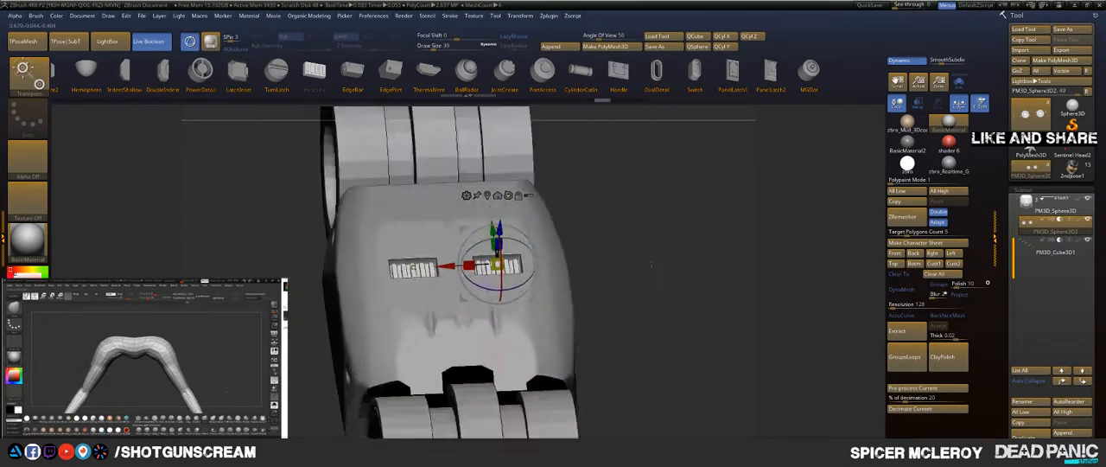
Step: Rotate the mirrored heatsink vents on the middle segment's underside by -90 degrees so they run lengthwise
{"action": "left_click_drag", "start_coordinate": [605, 229], "coordinate": [586, 243]}
{"action": "left_click_drag", "start_coordinate": [390, 263], "coordinate": [405, 282]}
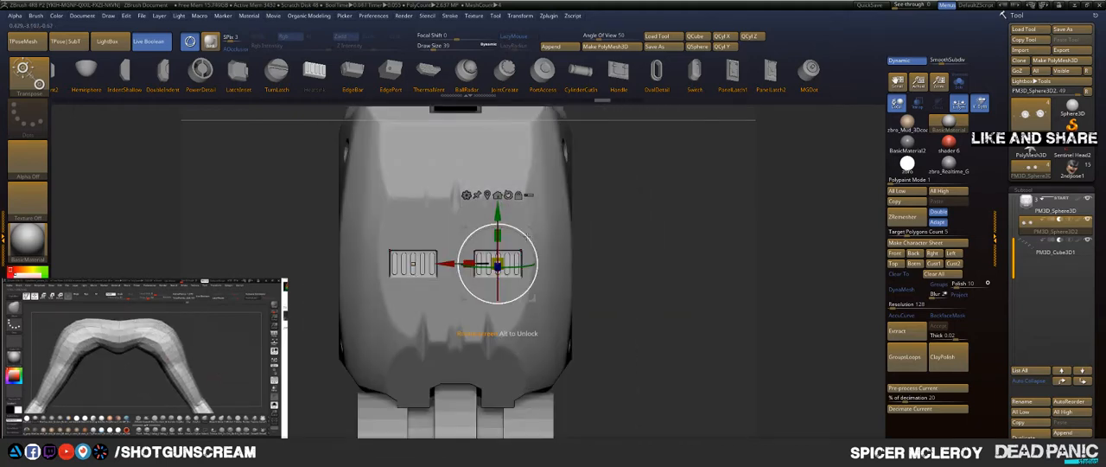
{"action": "left_click_drag", "start_coordinate": [585, 236], "coordinate": [513, 222]}
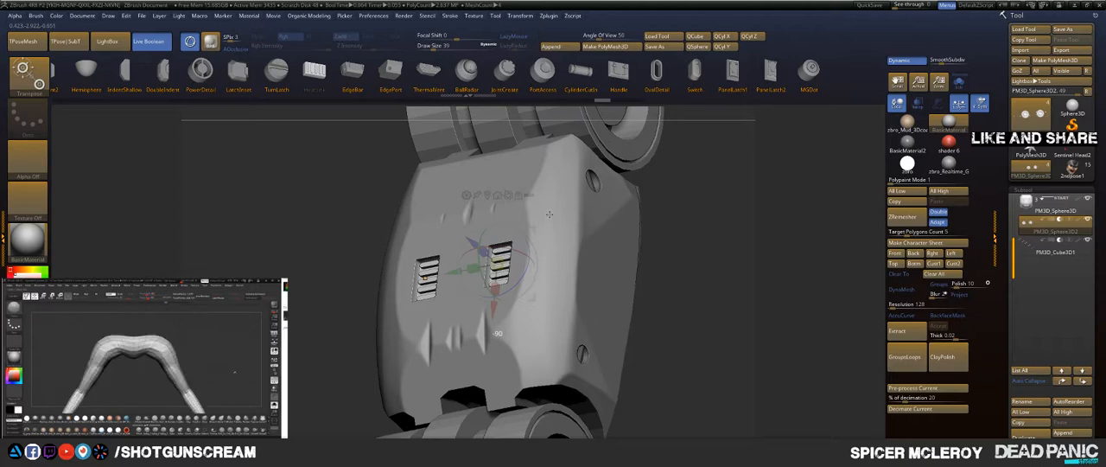
Step: Try straightening the mirrored heatsink vents on the middle segment's underside and stretching them along the finger's length
{"action": "left_click_drag", "start_coordinate": [410, 229], "coordinate": [454, 261]}
{"action": "key", "text": "q"}
{"action": "mouse_move", "coordinate": [584, 213]}
{"action": "left_mouse_down"}
{"action": "mouse_move", "coordinate": [624, 235]}
{"action": "mouse_move", "coordinate": [587, 267]}
{"action": "left_mouse_up"}
{"action": "key", "text": "w"}
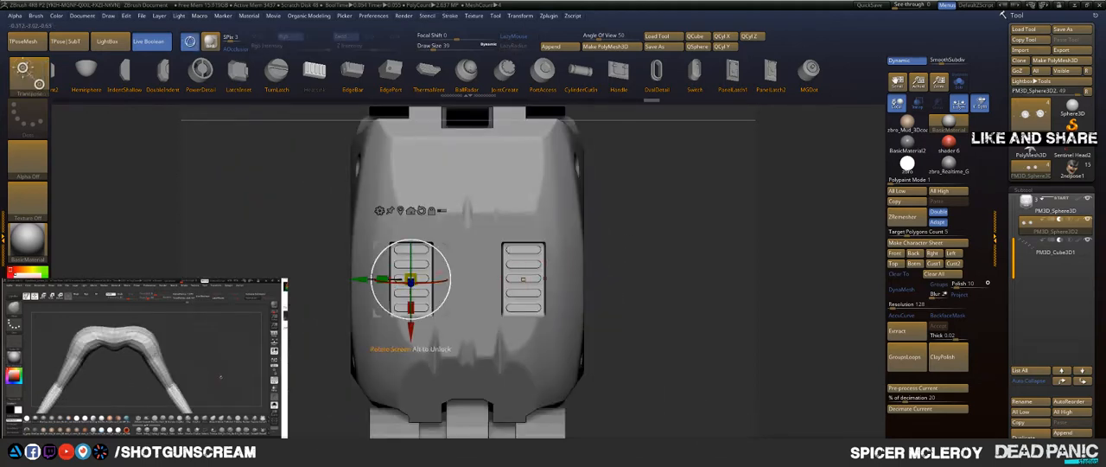
{"action": "left_click_drag", "start_coordinate": [357, 278], "coordinate": [361, 279]}
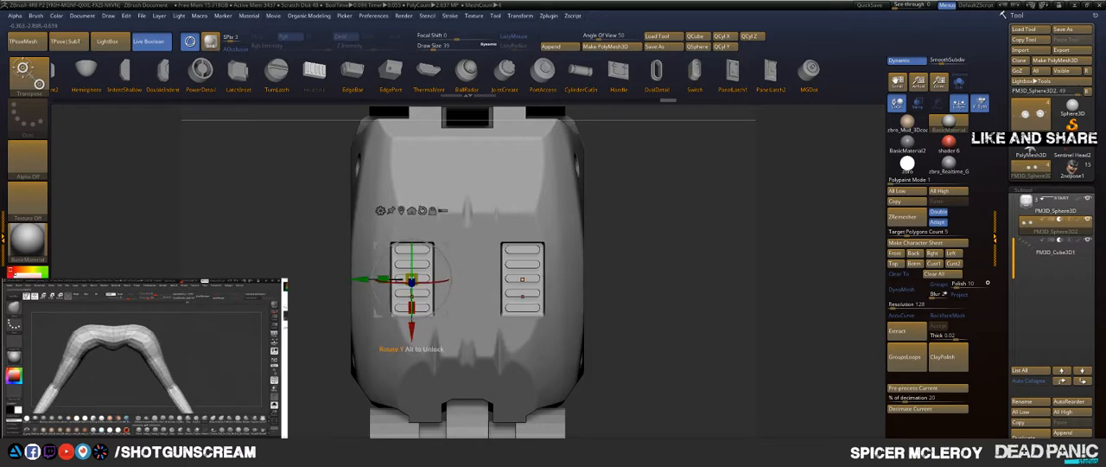
{"action": "left_click_drag", "start_coordinate": [411, 338], "coordinate": [405, 358]}
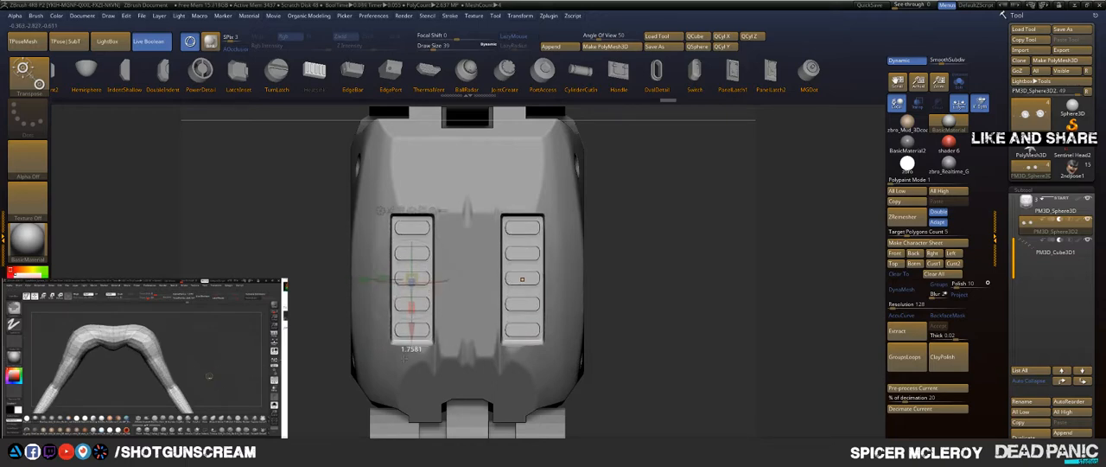
Step: Undo the heatsink vent edits back to a plain underside on the middle segment
{"action": "key", "text": "q"}
{"action": "mouse_move", "coordinate": [665, 233]}
{"action": "left_mouse_down"}
{"action": "mouse_move", "coordinate": [734, 237]}
{"action": "mouse_move", "coordinate": [475, 220]}
{"action": "left_mouse_up"}
{"action": "key", "text": "ctrl+z"}
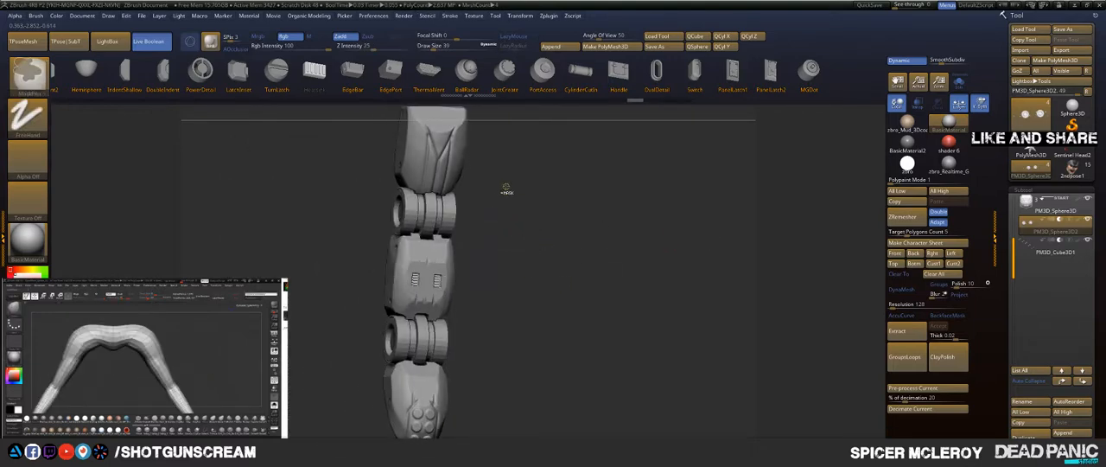
{"action": "left_click_drag", "start_coordinate": [516, 251], "coordinate": [557, 255]}
Step: Try a mirrored pair of LineCircle inserts running lengthwise on the middle segment's underside, shifted in depth against the surface
{"action": "left_click_drag", "start_coordinate": [220, 74], "coordinate": [607, 84]}
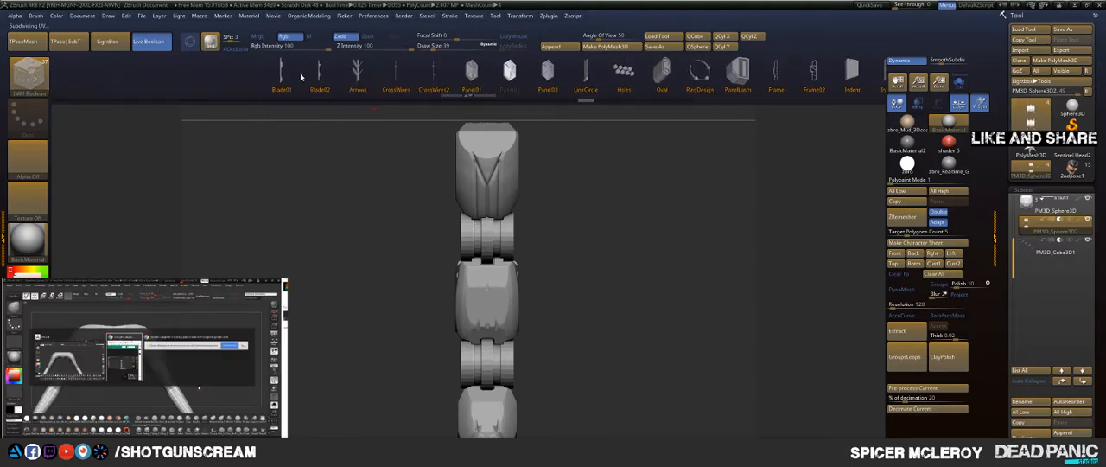
{"action": "left_click", "coordinate": [585, 79]}
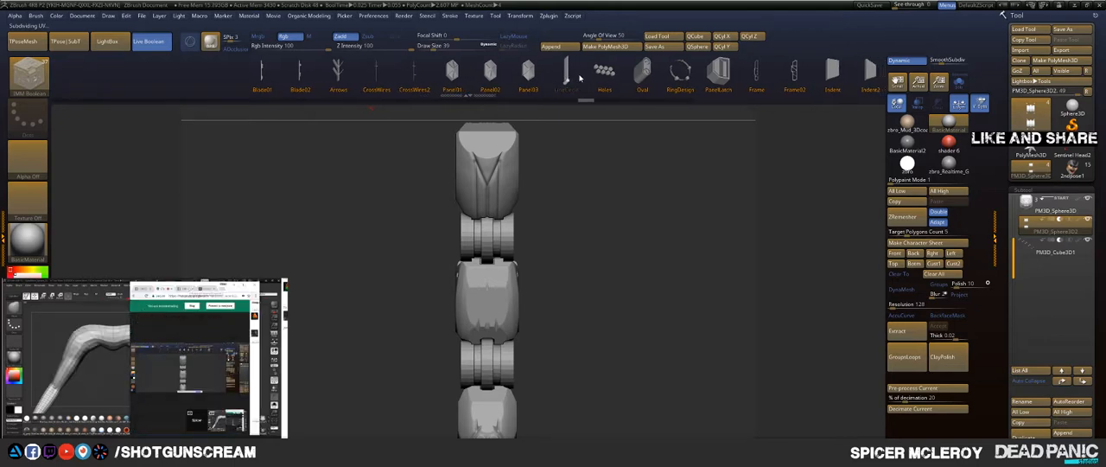
{"action": "left_click_drag", "start_coordinate": [549, 259], "coordinate": [595, 325], "text": "alt"}
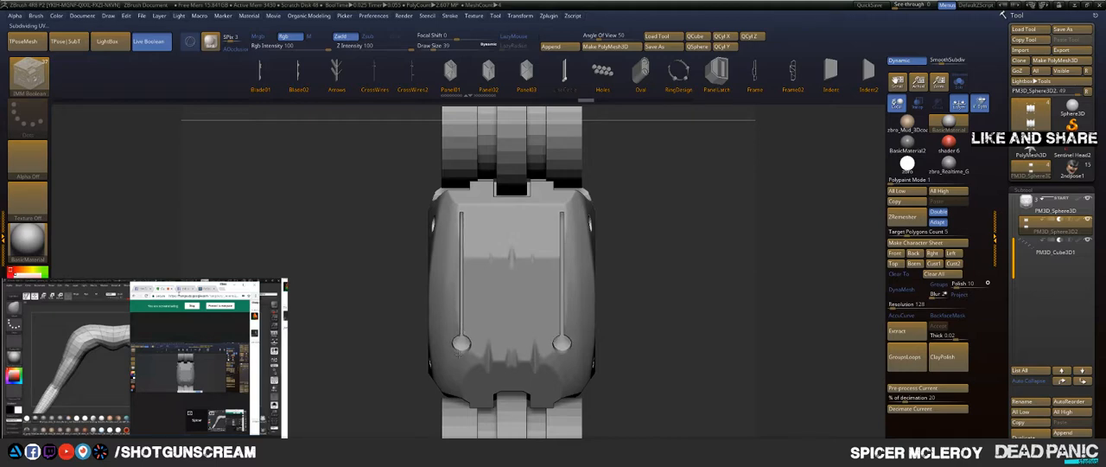
{"action": "left_click_drag", "start_coordinate": [324, 349], "coordinate": [345, 294]}
{"action": "key", "text": "w"}
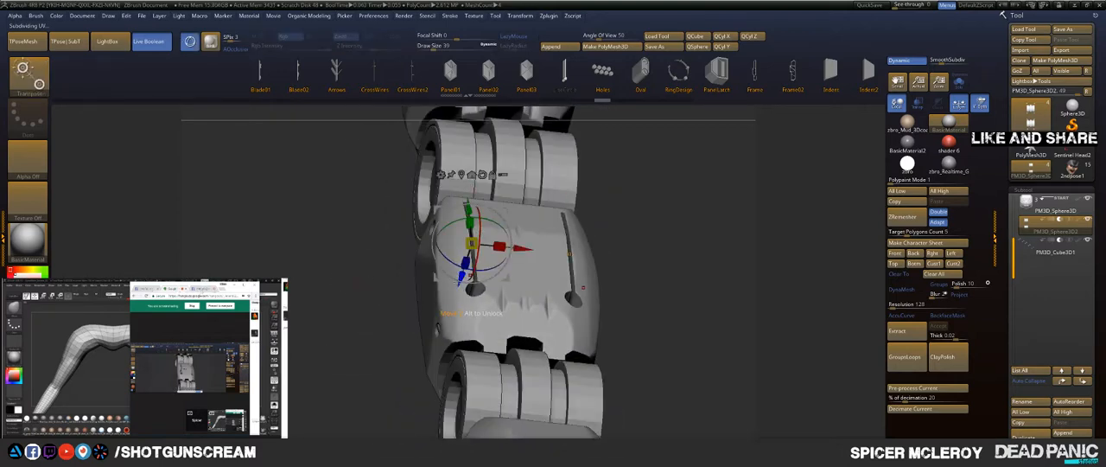
{"action": "mouse_move", "coordinate": [463, 276]}
{"action": "left_mouse_down"}
{"action": "mouse_move", "coordinate": [471, 251]}
{"action": "mouse_move", "coordinate": [464, 264]}
{"action": "left_mouse_up"}
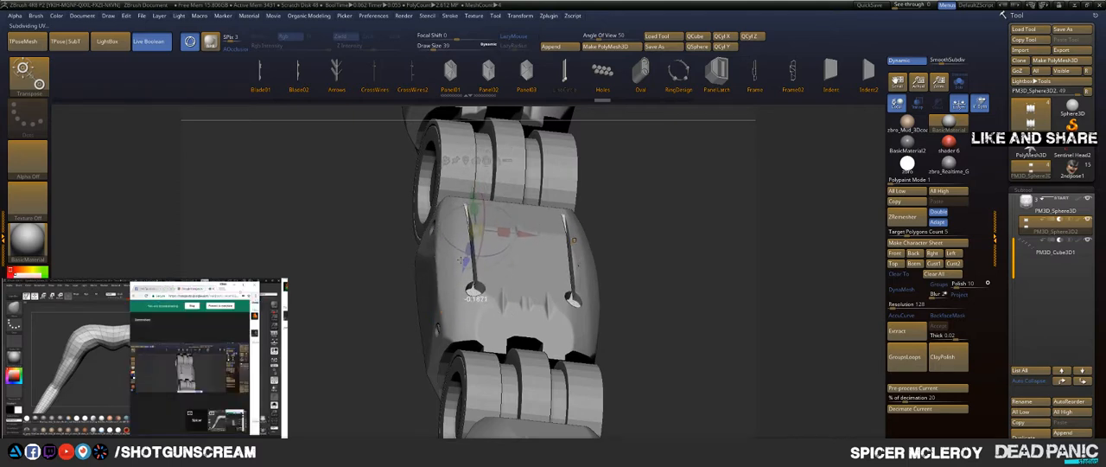
Step: Try rescaling the mirrored LineCircle grooves and adjusting their depth, and undo their placement on the underside
{"action": "left_click_drag", "start_coordinate": [365, 278], "coordinate": [348, 325]}
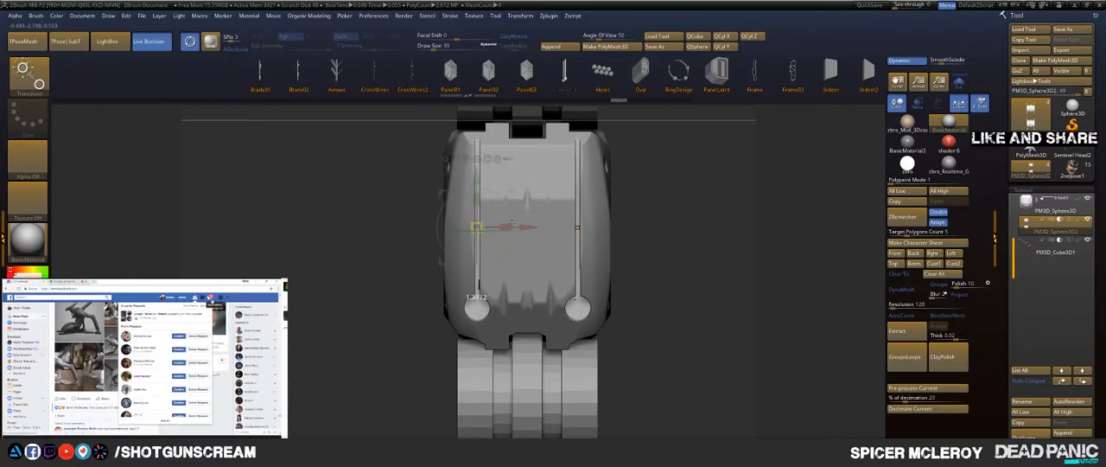
{"action": "left_click_drag", "start_coordinate": [543, 227], "coordinate": [563, 229]}
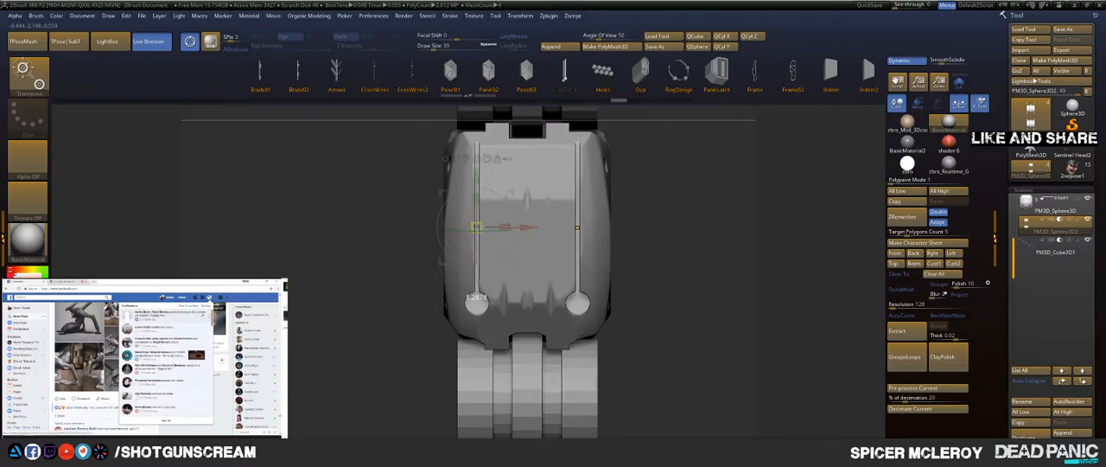
{"action": "key", "text": "q"}
{"action": "mouse_move", "coordinate": [650, 180]}
{"action": "left_mouse_down"}
{"action": "mouse_move", "coordinate": [711, 167]}
{"action": "mouse_move", "coordinate": [682, 162]}
{"action": "mouse_move", "coordinate": [679, 143]}
{"action": "mouse_move", "coordinate": [669, 171]}
{"action": "left_mouse_up"}
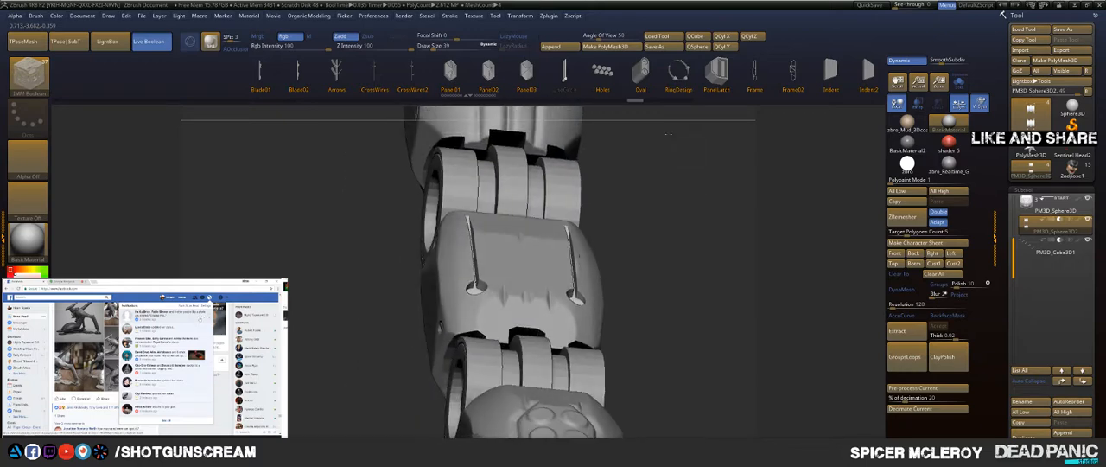
{"action": "key", "text": "w"}
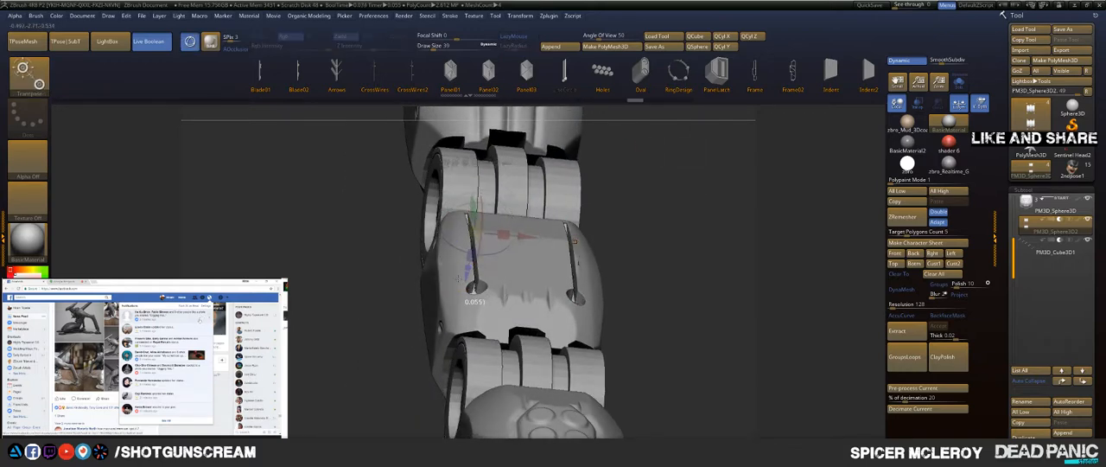
{"action": "key", "text": "ctrl"}
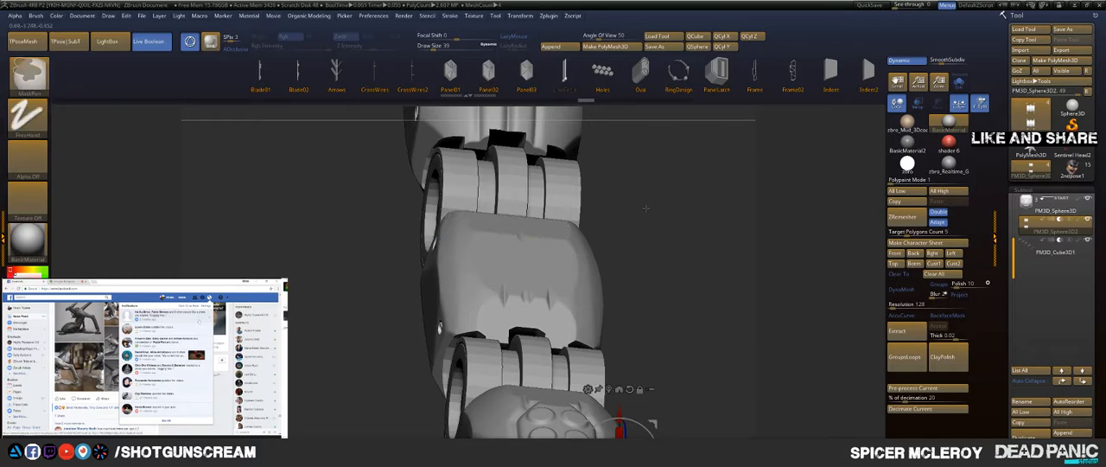
Step: Make the main finger body the active subtool and bring the base segment and its joint into side view
{"action": "key", "text": "q"}
{"action": "mouse_move", "coordinate": [645, 208]}
{"action": "left_mouse_down"}
{"action": "mouse_move", "coordinate": [546, 242]}
{"action": "mouse_move", "coordinate": [654, 236]}
{"action": "mouse_move", "coordinate": [637, 241]}
{"action": "mouse_move", "coordinate": [621, 178]}
{"action": "mouse_move", "coordinate": [638, 227]}
{"action": "mouse_move", "coordinate": [583, 215]}
{"action": "mouse_move", "coordinate": [691, 242]}
{"action": "mouse_move", "coordinate": [639, 231]}
{"action": "mouse_move", "coordinate": [642, 222]}
{"action": "mouse_move", "coordinate": [623, 233]}
{"action": "mouse_move", "coordinate": [641, 280]}
{"action": "mouse_move", "coordinate": [630, 285]}
{"action": "mouse_move", "coordinate": [509, 249]}
{"action": "mouse_move", "coordinate": [432, 277]}
{"action": "mouse_move", "coordinate": [409, 202]}
{"action": "mouse_move", "coordinate": [454, 220]}
{"action": "mouse_move", "coordinate": [679, 201]}
{"action": "left_mouse_up"}
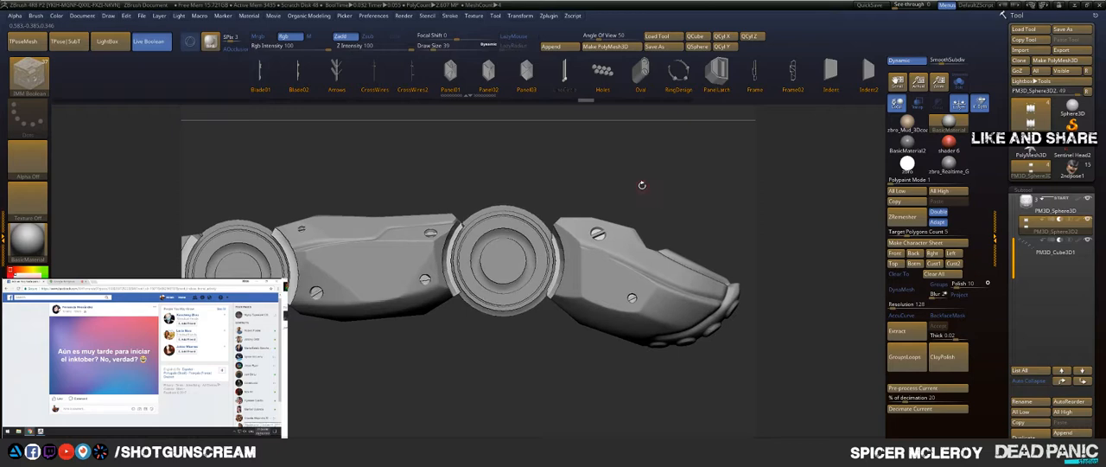
{"action": "left_click_drag", "start_coordinate": [444, 163], "coordinate": [575, 169], "text": "alt"}
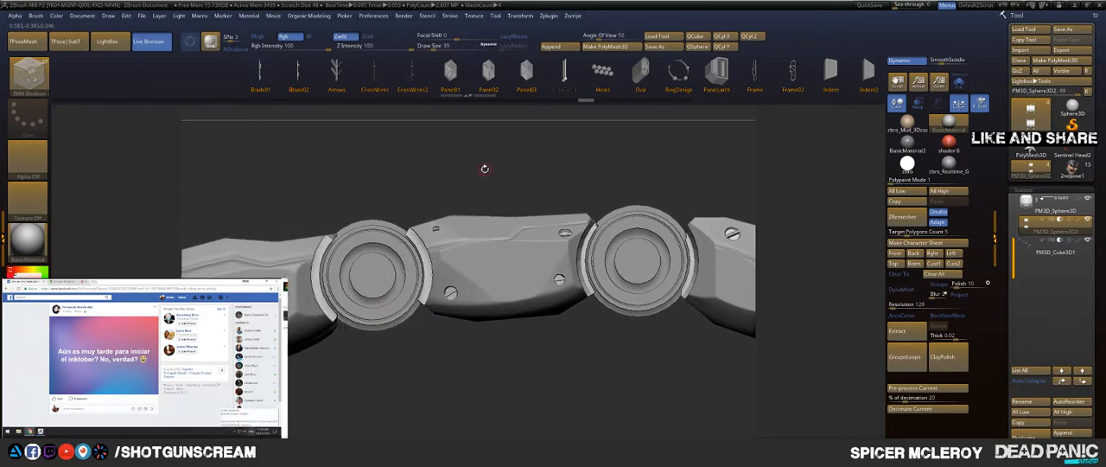
{"action": "left_click_drag", "start_coordinate": [485, 168], "coordinate": [524, 195]}
{"action": "left_click_drag", "start_coordinate": [372, 175], "coordinate": [523, 271], "text": "alt"}
{"action": "left_click_drag", "start_coordinate": [554, 389], "coordinate": [514, 243]}
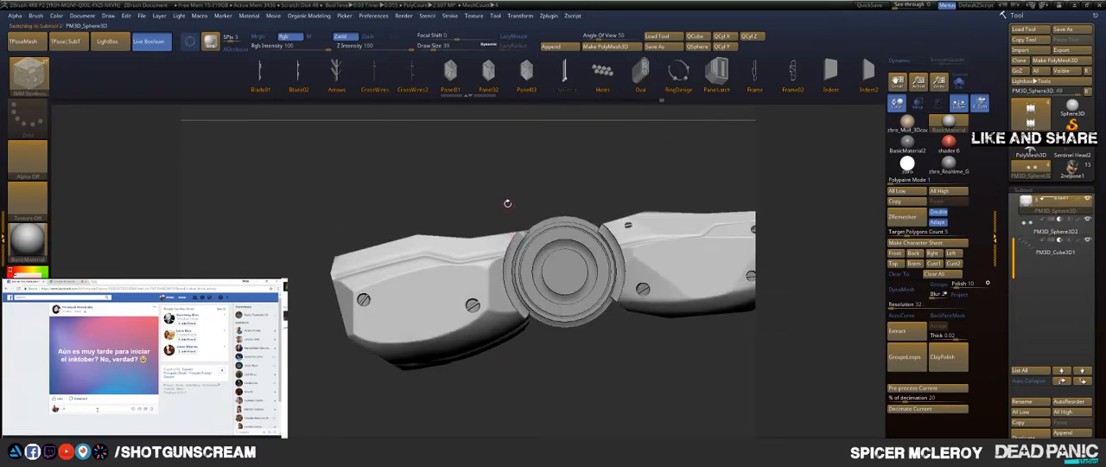
Step: Try clipping diagonally through the joint beside the base segment with the ClipCurve brush
{"action": "left_click_drag", "start_coordinate": [490, 203], "coordinate": [573, 285], "text": "ctrl+shift"}
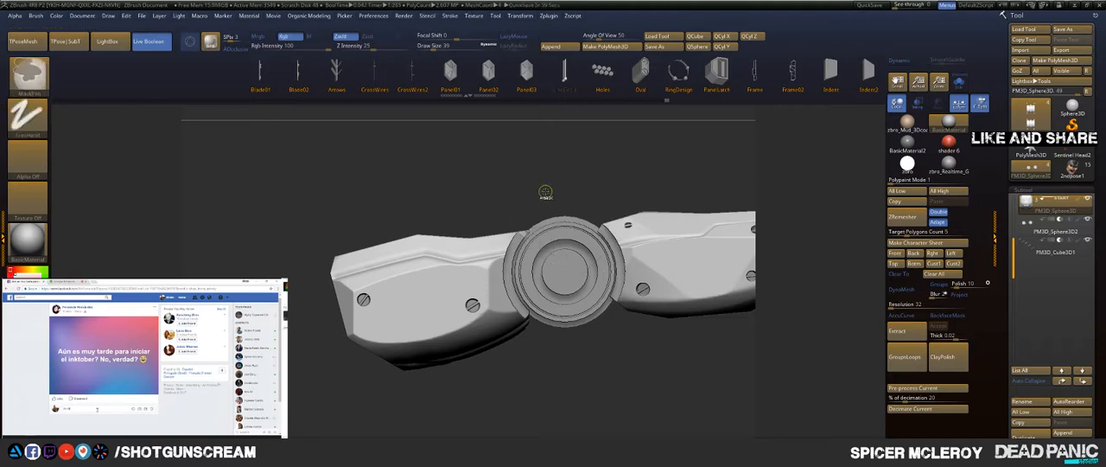
{"action": "key", "text": "ctrl+z"}
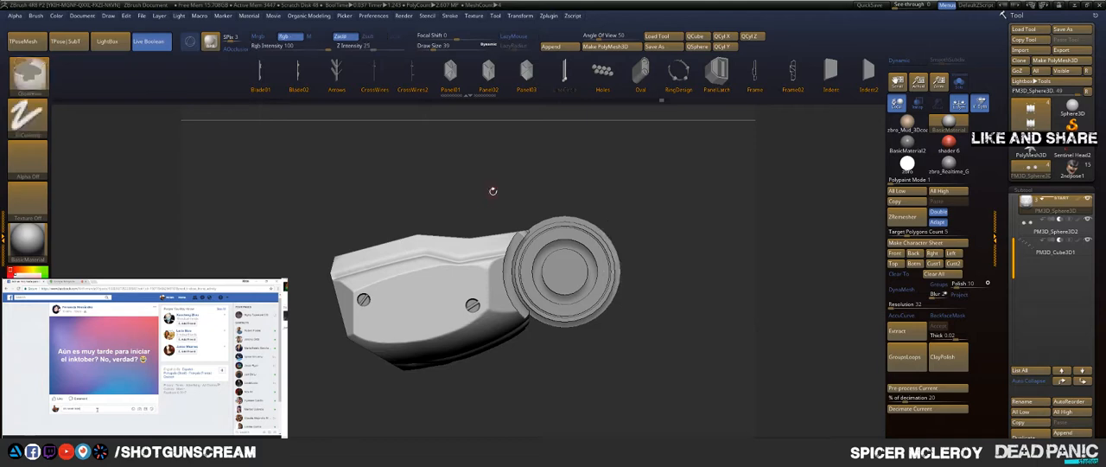
{"action": "left_click_drag", "start_coordinate": [489, 197], "coordinate": [521, 225], "text": "ctrl+shift"}
{"action": "left_click_drag", "start_coordinate": [585, 278], "coordinate": [580, 281], "text": "ctrl+shift"}
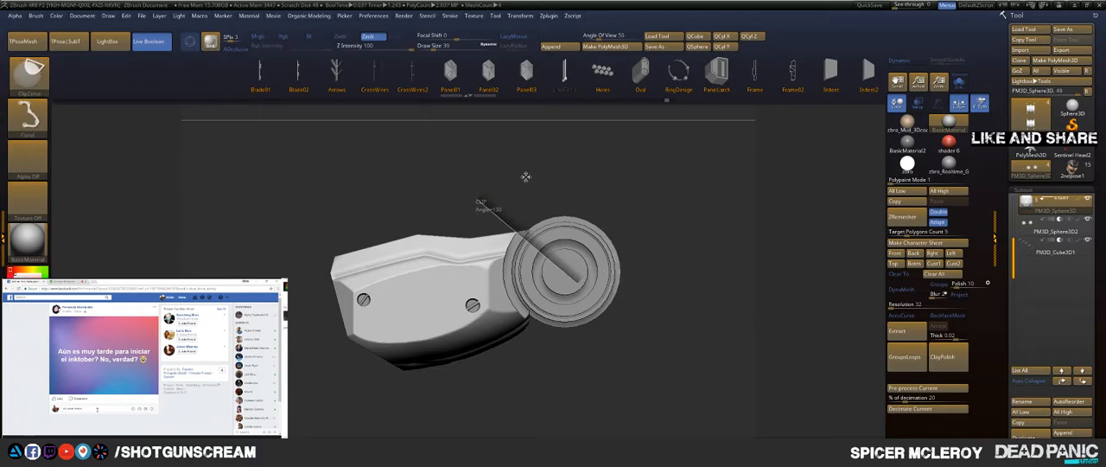
{"action": "mouse_move", "coordinate": [534, 159]}
{"action": "left_mouse_down"}
{"action": "mouse_move", "coordinate": [561, 238]}
{"action": "mouse_move", "coordinate": [546, 310]}
{"action": "mouse_move", "coordinate": [467, 333]}
{"action": "mouse_move", "coordinate": [459, 269]}
{"action": "left_mouse_up"}
{"action": "left_click", "coordinate": [546, 318], "text": "ctrl+shift"}
{"action": "key", "text": "ctrl+z"}
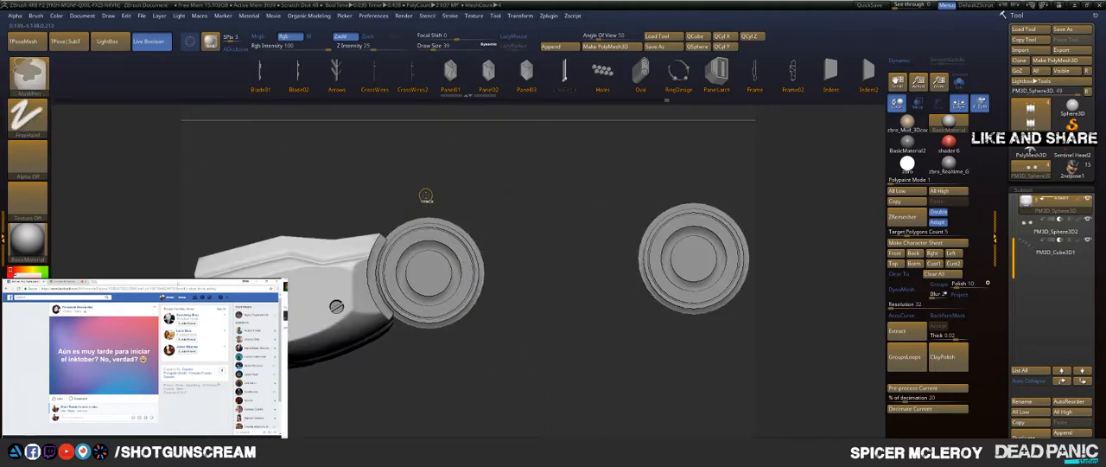
Step: Isolate the middle segment with its neighbouring joints for viewing, and show the whole finger again
{"action": "left_click", "coordinate": [471, 161], "text": "ctrl+shift"}
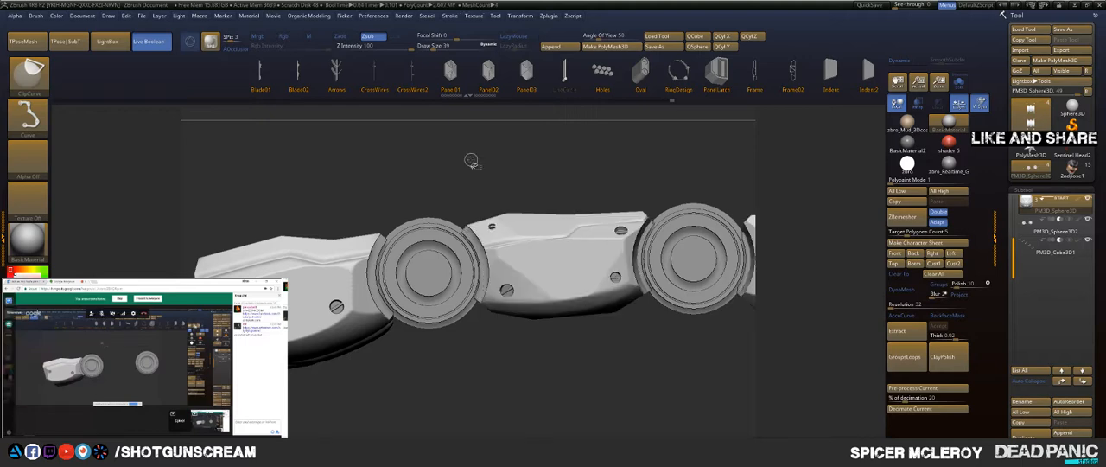
{"action": "left_click", "coordinate": [515, 232], "text": "ctrl+shift"}
{"action": "left_click_drag", "start_coordinate": [424, 190], "coordinate": [528, 164]}
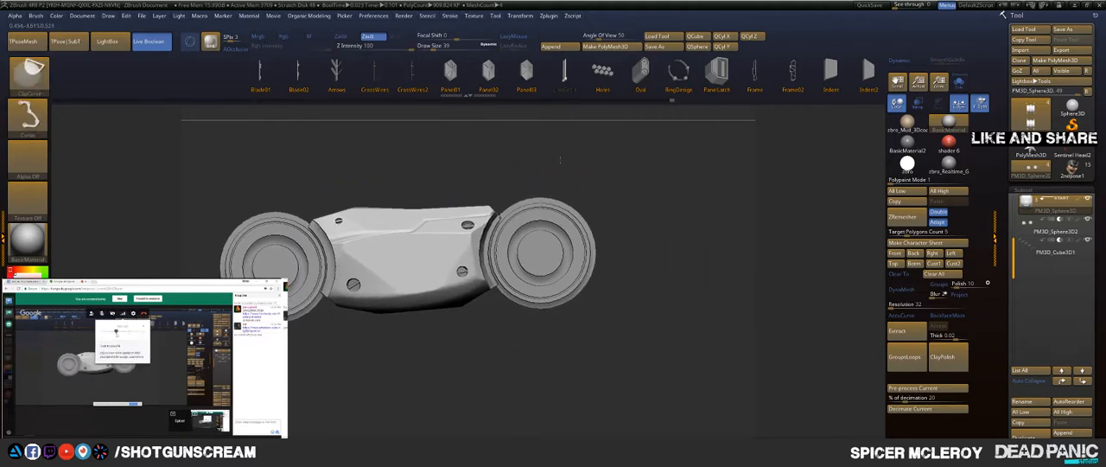
{"action": "left_click", "coordinate": [565, 161], "text": "ctrl+shift"}
Step: Examine the panel lines along the finger's top and the side profile of the base segment
{"action": "left_click_drag", "start_coordinate": [598, 162], "coordinate": [461, 316], "text": "alt"}
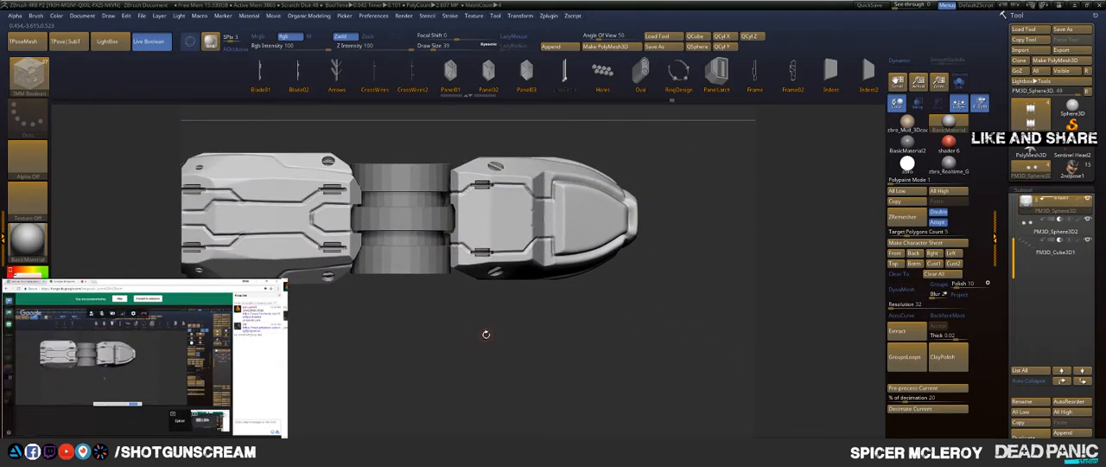
{"action": "left_click_drag", "start_coordinate": [408, 317], "coordinate": [661, 311], "text": "alt"}
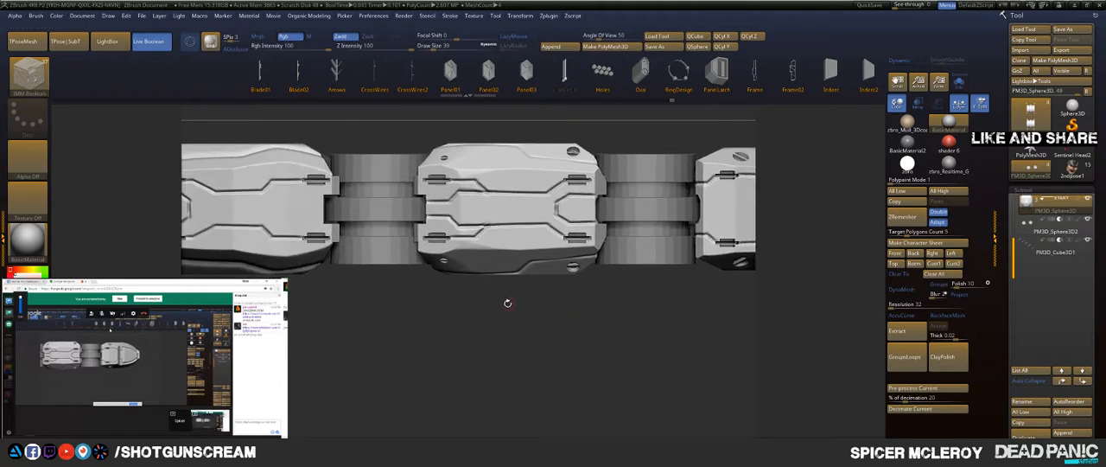
{"action": "left_click_drag", "start_coordinate": [418, 309], "coordinate": [567, 314], "text": "alt"}
{"action": "left_click_drag", "start_coordinate": [372, 316], "coordinate": [514, 317], "text": "alt"}
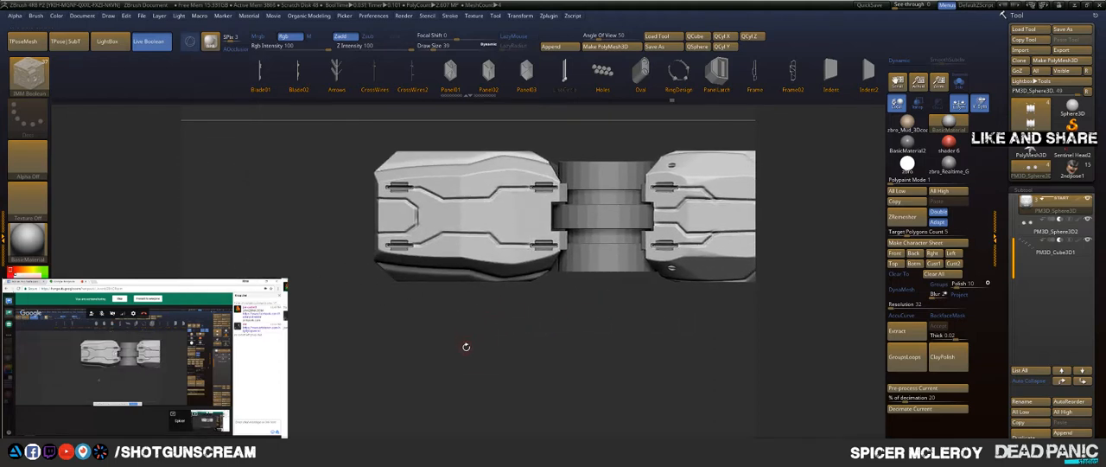
{"action": "mouse_move", "coordinate": [525, 351]}
{"action": "left_mouse_down"}
{"action": "mouse_move", "coordinate": [600, 240]}
{"action": "mouse_move", "coordinate": [565, 309]}
{"action": "mouse_move", "coordinate": [534, 277]}
{"action": "mouse_move", "coordinate": [560, 319]}
{"action": "mouse_move", "coordinate": [614, 279]}
{"action": "mouse_move", "coordinate": [588, 287]}
{"action": "left_mouse_up"}
{"action": "mouse_move", "coordinate": [598, 251]}
{"action": "left_mouse_down", "text": "ctrl+shift"}
{"action": "mouse_move", "coordinate": [432, 316]}
{"action": "mouse_move", "coordinate": [383, 313]}
{"action": "left_mouse_up", "text": "ctrl+shift"}
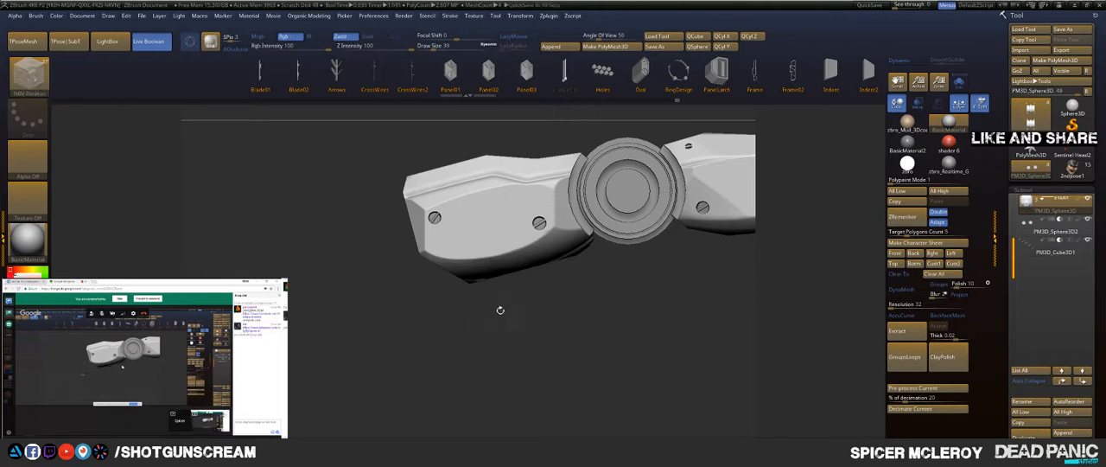
{"action": "left_click_drag", "start_coordinate": [647, 297], "coordinate": [467, 314], "text": "alt"}
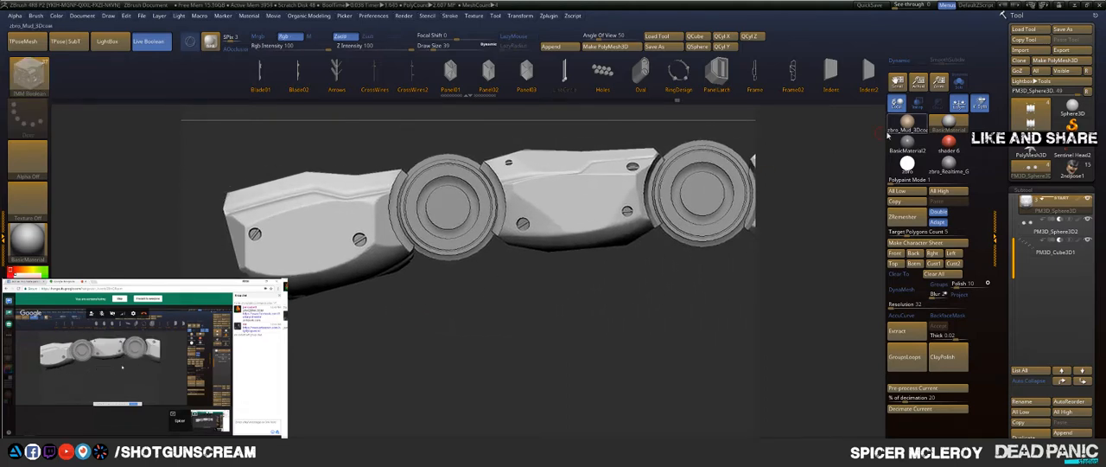
Step: Solo the main finger body, isolate the base segment to inspect its top panels, and restore all three segments
{"action": "left_click", "coordinate": [961, 88]}
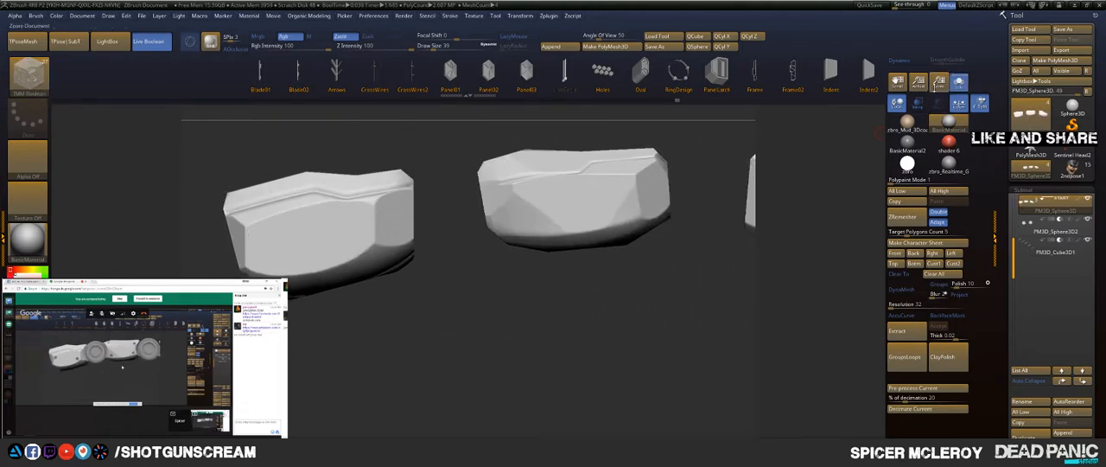
{"action": "left_click", "coordinate": [318, 227], "text": "ctrl+shift"}
{"action": "left_click", "coordinate": [437, 296], "text": "ctrl+shift"}
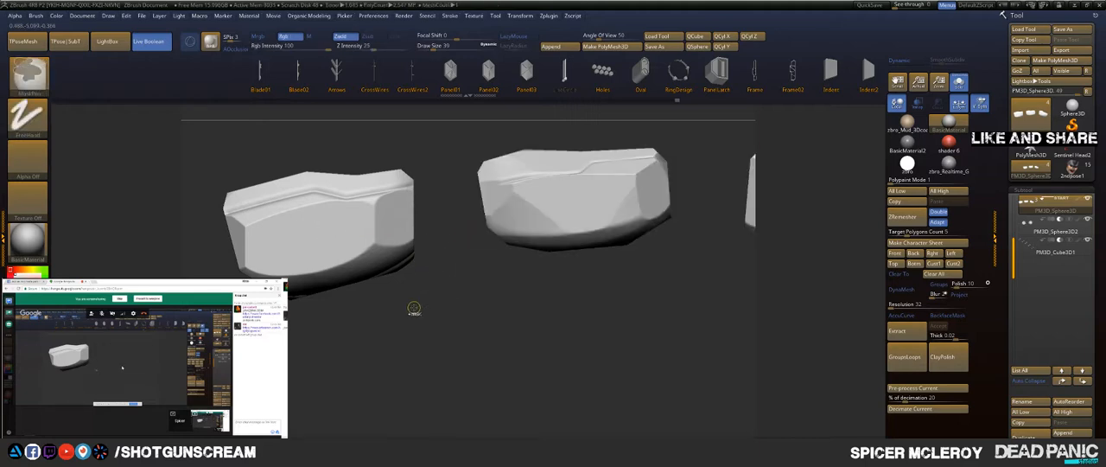
{"action": "left_click", "coordinate": [388, 239], "text": "ctrl+shift"}
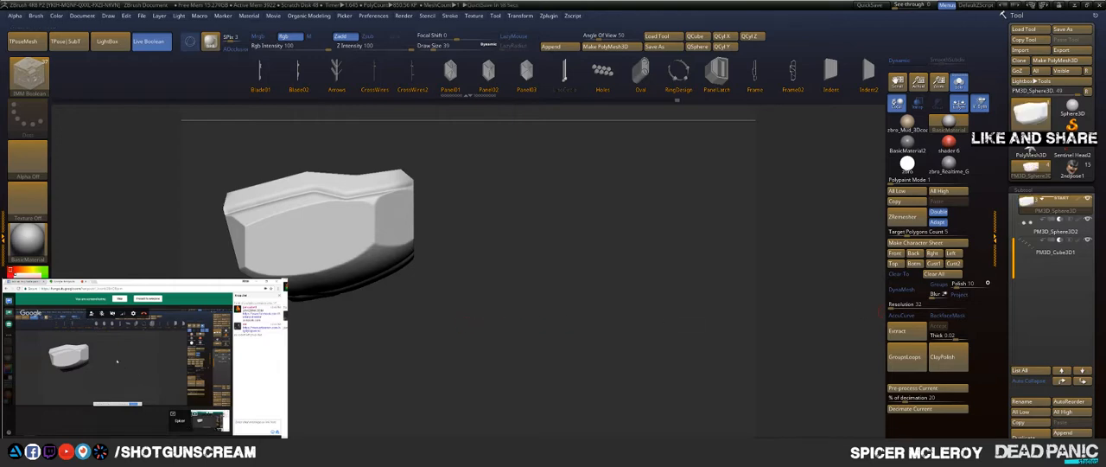
{"action": "left_click_drag", "start_coordinate": [556, 133], "coordinate": [539, 250]}
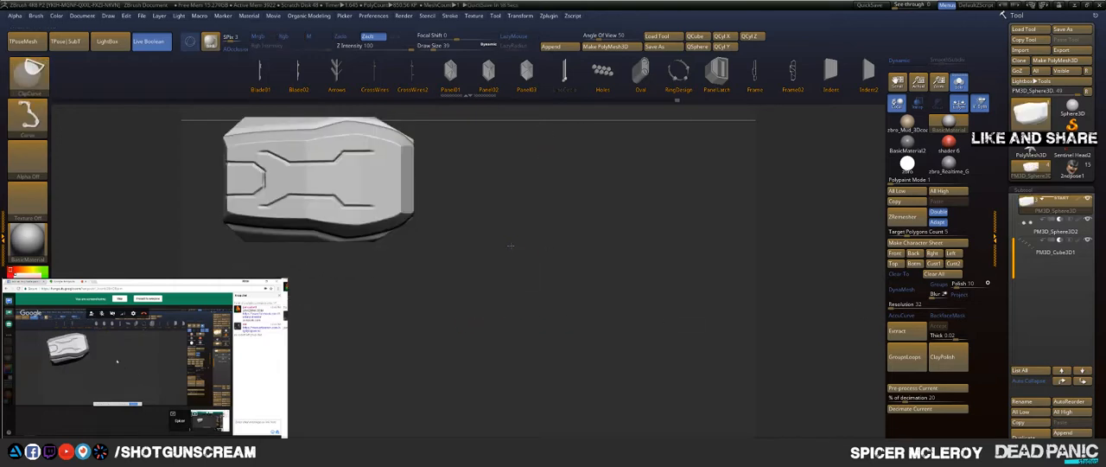
{"action": "left_click", "coordinate": [514, 253], "text": "ctrl+shift"}
{"action": "key", "text": "f"}
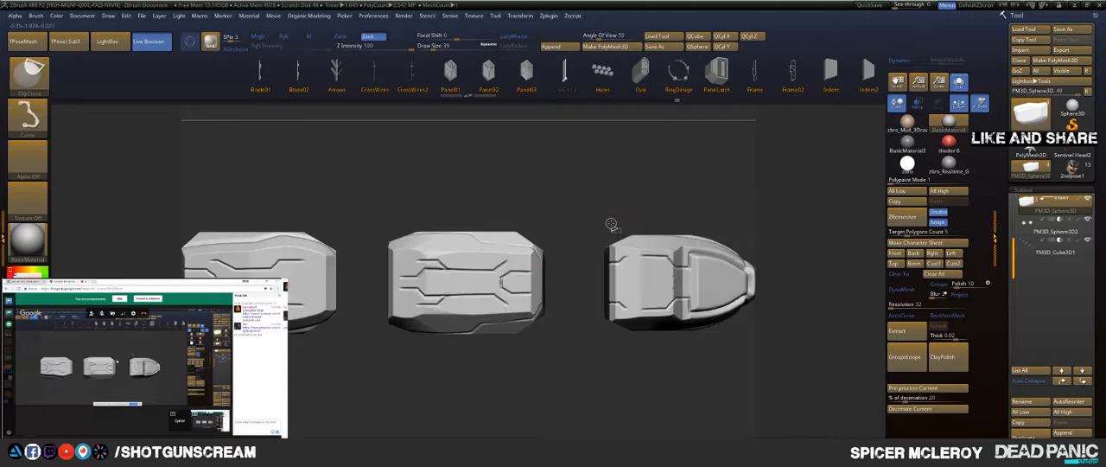
Step: Leave solo mode and isolate the base segment in side view, hiding the middle and tip segments
{"action": "left_click", "coordinate": [600, 225], "text": "ctrl+shift"}
{"action": "mouse_move", "coordinate": [585, 180]}
{"action": "left_mouse_down", "text": "alt"}
{"action": "mouse_move", "coordinate": [508, 202]}
{"action": "mouse_move", "coordinate": [589, 182]}
{"action": "mouse_move", "coordinate": [626, 202]}
{"action": "mouse_move", "coordinate": [620, 150]}
{"action": "mouse_move", "coordinate": [640, 144]}
{"action": "left_mouse_up", "text": "alt"}
{"action": "left_click_drag", "start_coordinate": [597, 168], "coordinate": [559, 286]}
{"action": "left_click", "coordinate": [486, 262], "text": "ctrl+shift"}
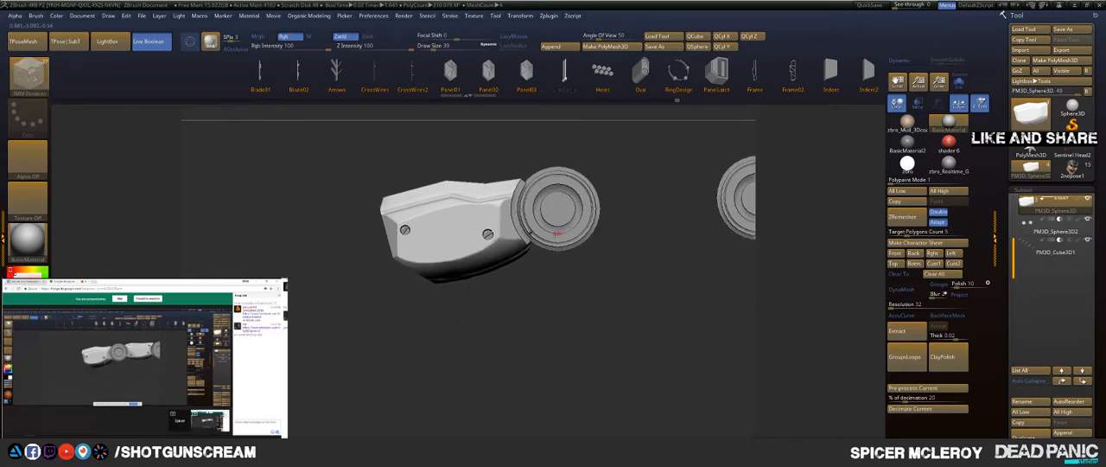
{"action": "left_click_drag", "start_coordinate": [570, 210], "coordinate": [478, 292], "text": "ctrl+shift"}
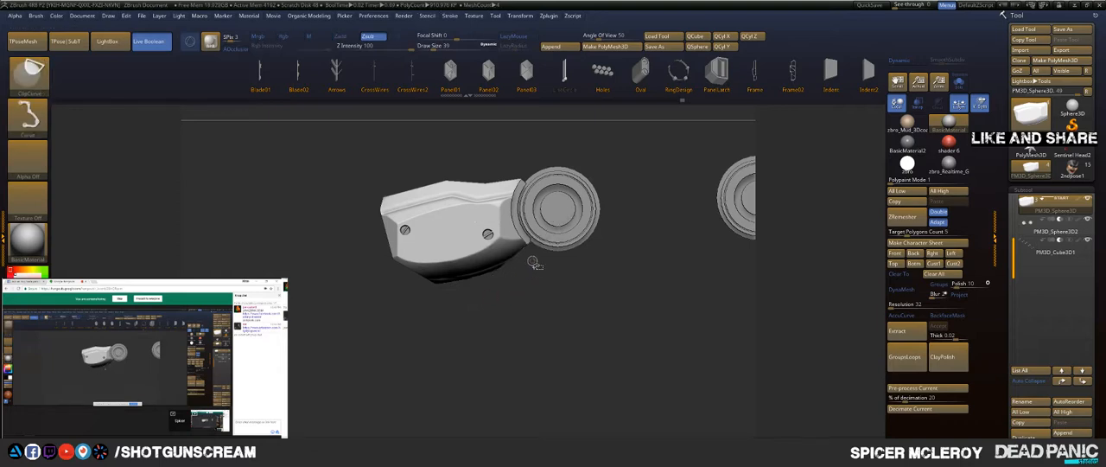
Step: Clip away the lower edge of the base segment in side view, and show all three finger segments again
{"action": "left_click_drag", "start_coordinate": [532, 257], "coordinate": [305, 313], "text": "ctrl+shift"}
{"action": "mouse_move", "coordinate": [372, 337]}
{"action": "left_mouse_down"}
{"action": "mouse_move", "coordinate": [351, 226]}
{"action": "mouse_move", "coordinate": [395, 289]}
{"action": "left_mouse_up"}
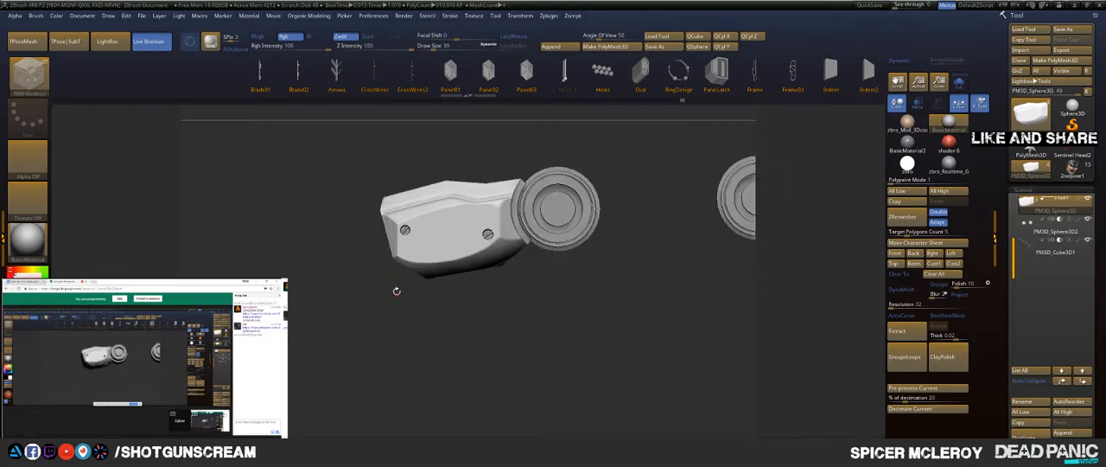
{"action": "left_click", "coordinate": [654, 143], "text": "ctrl+shift"}
{"action": "left_click_drag", "start_coordinate": [688, 130], "coordinate": [485, 187], "text": "alt"}
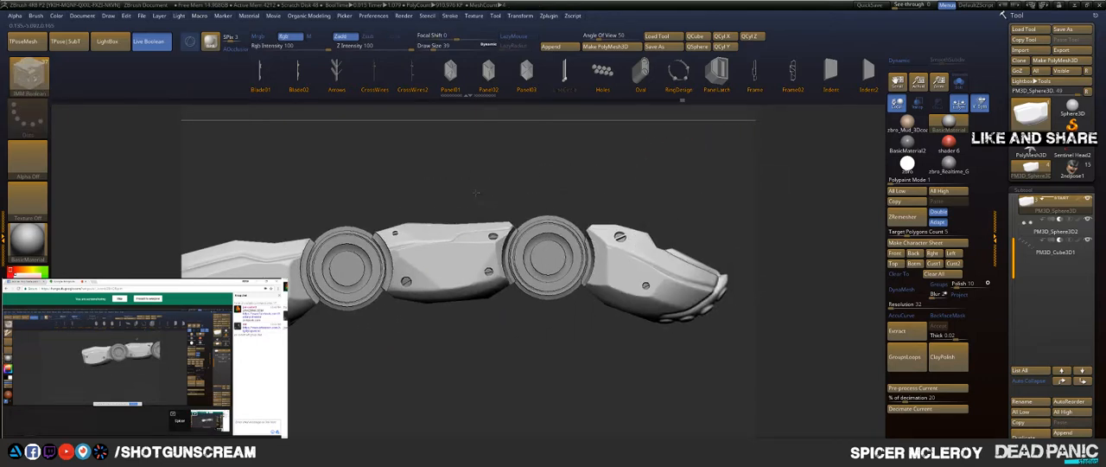
Step: Examine the finger from the top, front and side, and look at the robotic hand reference image in the browser
{"action": "mouse_move", "coordinate": [577, 181]}
{"action": "left_mouse_down"}
{"action": "mouse_move", "coordinate": [521, 190]}
{"action": "mouse_move", "coordinate": [541, 188]}
{"action": "mouse_move", "coordinate": [551, 271]}
{"action": "mouse_move", "coordinate": [539, 262]}
{"action": "left_mouse_up"}
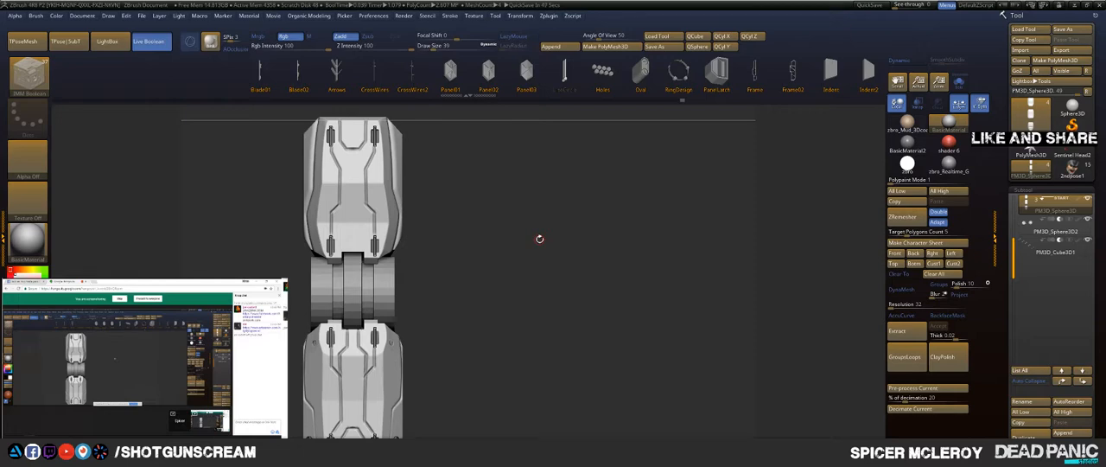
{"action": "left_click_drag", "start_coordinate": [507, 270], "coordinate": [596, 285]}
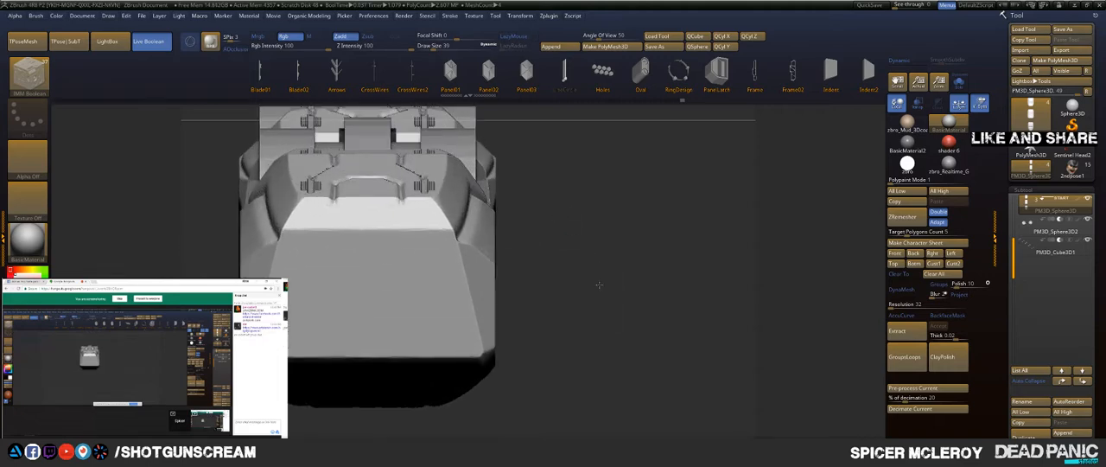
{"action": "left_click_drag", "start_coordinate": [585, 257], "coordinate": [523, 244]}
{"action": "key", "text": "f"}
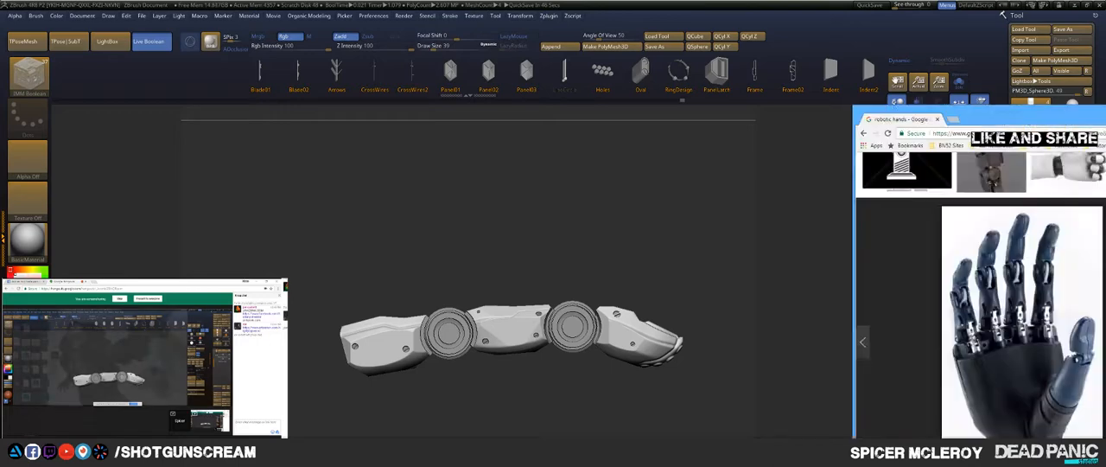
{"action": "left_click_drag", "start_coordinate": [1105, 100], "coordinate": [728, 15]}
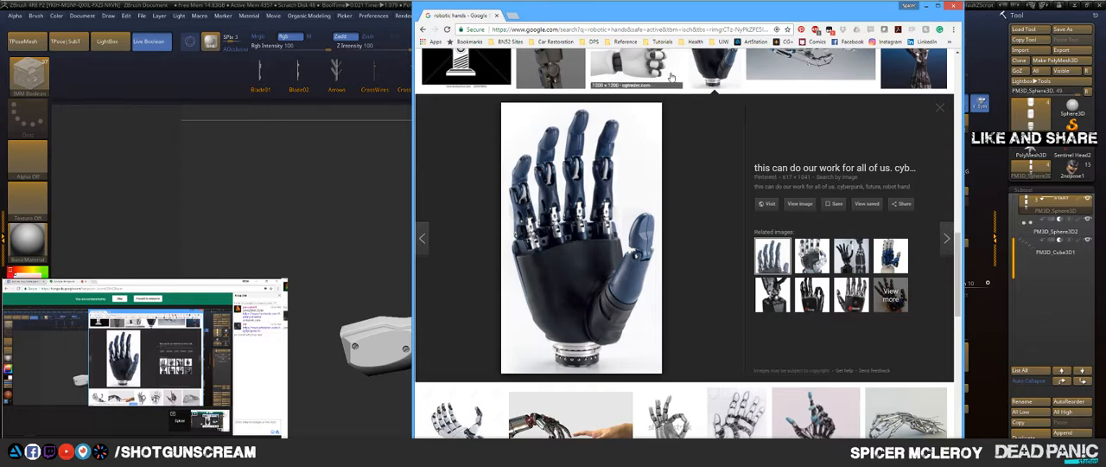
{"action": "left_click", "coordinate": [924, 6]}
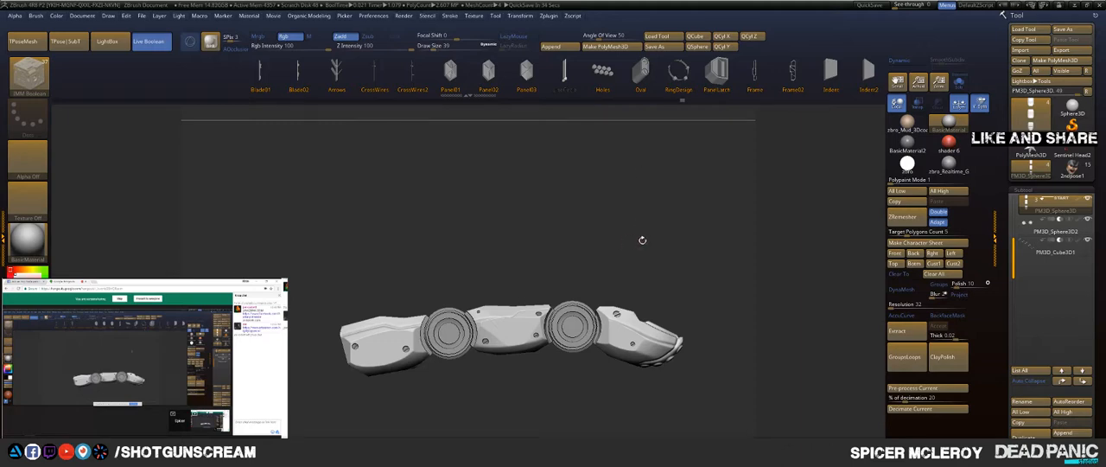
Step: Carve small panel outlines at the joint ends of the tip and base segments' top faces with the Orb_Cracks brush at draw size 41
{"action": "left_click_drag", "start_coordinate": [661, 243], "coordinate": [423, 183]}
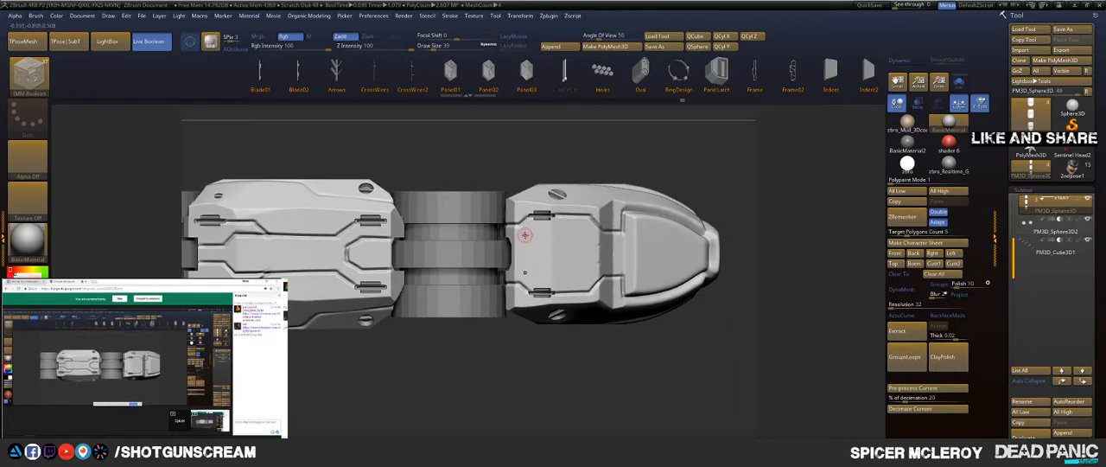
{"action": "key", "text": "b"}
{"action": "key", "text": "o"}
{"action": "key", "text": "c"}
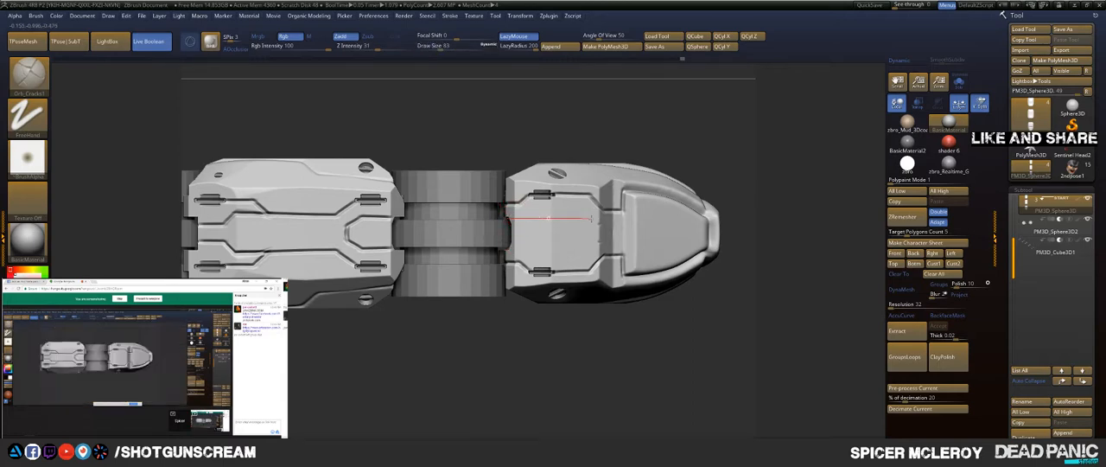
{"action": "key", "text": "ctrl+z"}
{"action": "key", "text": "bracketleft"}
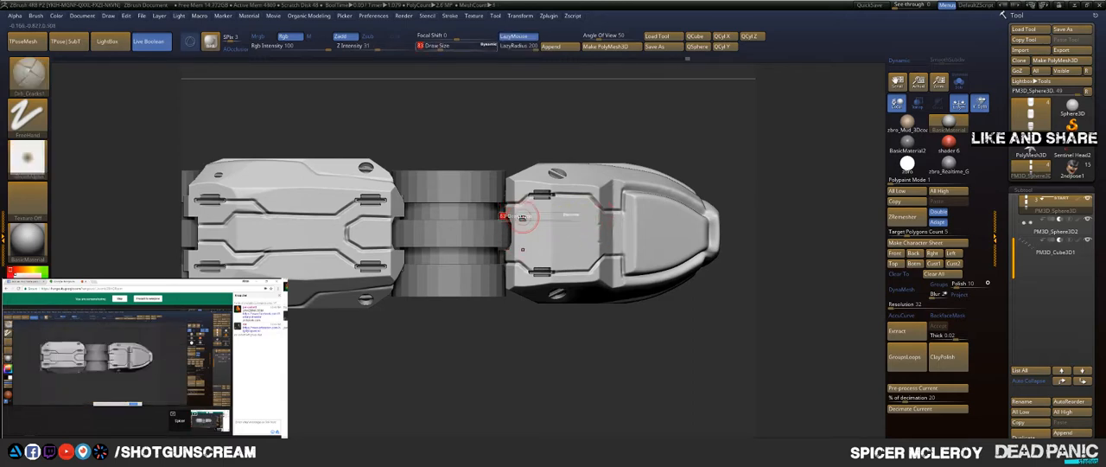
{"action": "left_click_drag", "start_coordinate": [512, 217], "coordinate": [579, 217]}
{"action": "key", "text": "ctrl+z"}
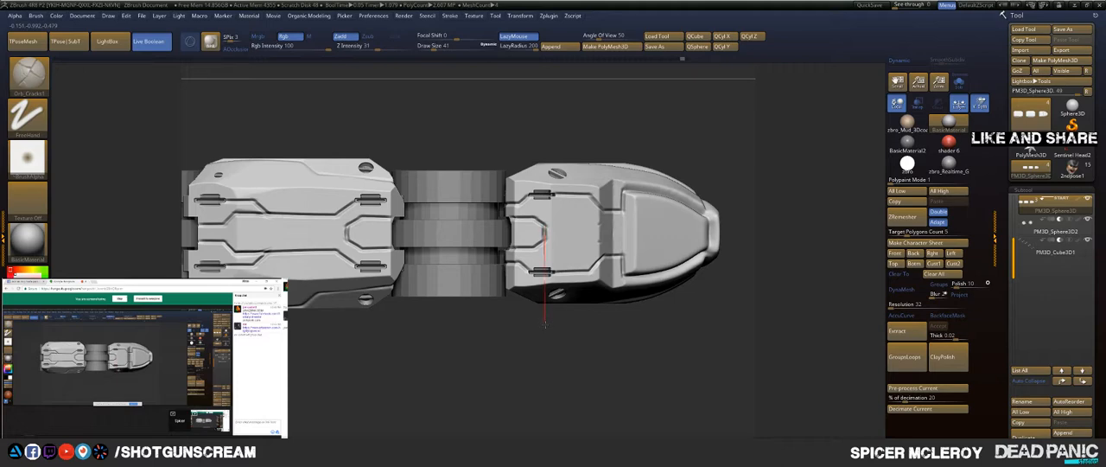
{"action": "left_click_drag", "start_coordinate": [543, 355], "coordinate": [542, 346]}
{"action": "left_click_drag", "start_coordinate": [294, 337], "coordinate": [519, 341], "text": "alt"}
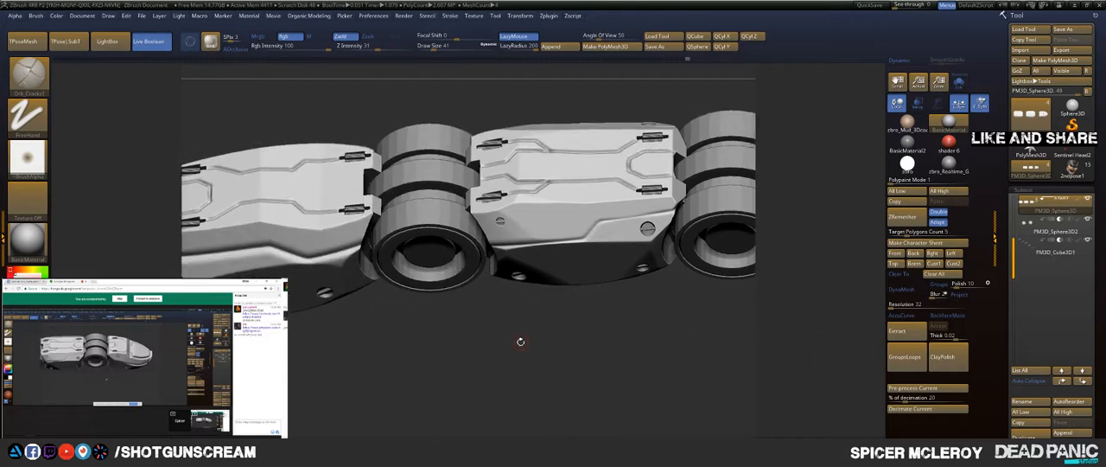
{"action": "left_click_drag", "start_coordinate": [398, 342], "coordinate": [537, 389], "text": "alt"}
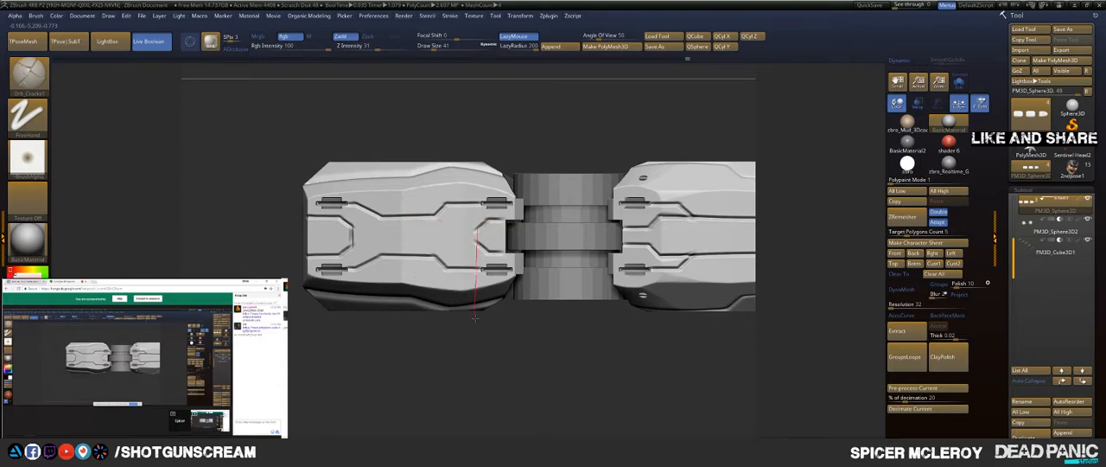
Step: Flatten the bevel beside the base segment's top panels with the TrimDynamic brush, raising the draw size to 128
{"action": "mouse_move", "coordinate": [499, 351]}
{"action": "left_mouse_down"}
{"action": "mouse_move", "coordinate": [518, 363]}
{"action": "mouse_move", "coordinate": [516, 378]}
{"action": "mouse_move", "coordinate": [502, 288]}
{"action": "mouse_move", "coordinate": [507, 314]}
{"action": "mouse_move", "coordinate": [556, 329]}
{"action": "mouse_move", "coordinate": [462, 358]}
{"action": "mouse_move", "coordinate": [608, 185]}
{"action": "mouse_move", "coordinate": [616, 202]}
{"action": "mouse_move", "coordinate": [631, 198]}
{"action": "mouse_move", "coordinate": [574, 241]}
{"action": "mouse_move", "coordinate": [561, 341]}
{"action": "mouse_move", "coordinate": [587, 285]}
{"action": "left_mouse_up"}
{"action": "key", "text": "b"}
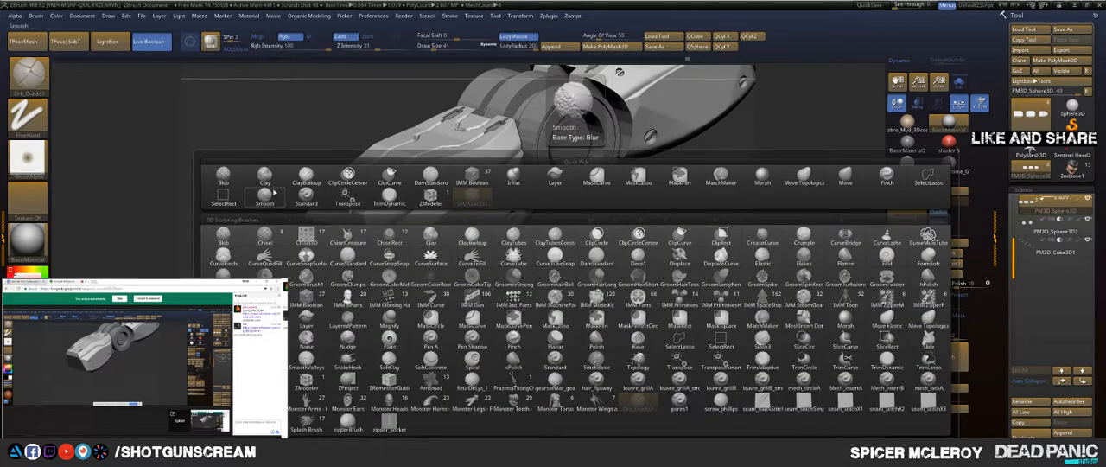
{"action": "left_click", "coordinate": [391, 197]}
{"action": "left_click_drag", "start_coordinate": [566, 270], "coordinate": [528, 288]}
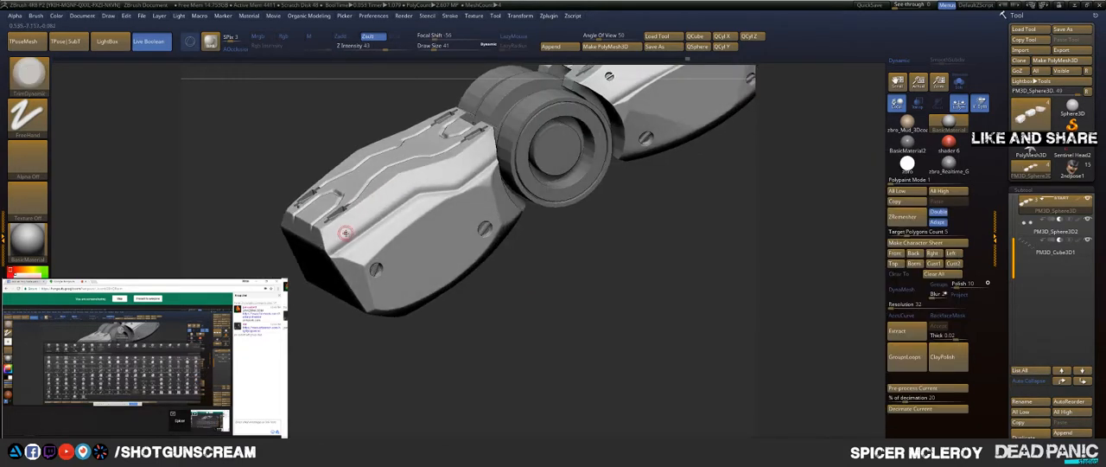
{"action": "key", "text": "s"}
{"action": "left_click", "coordinate": [349, 231]}
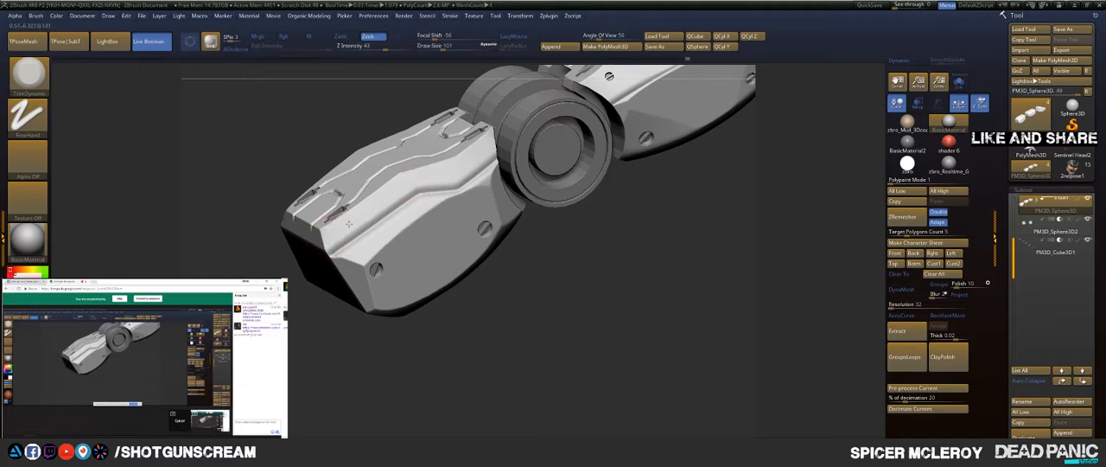
{"action": "key", "text": "s"}
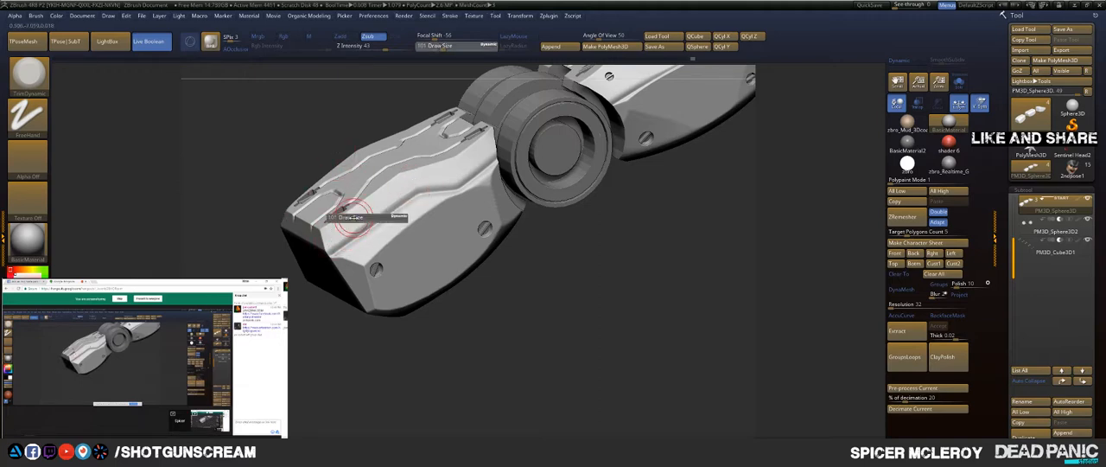
{"action": "left_click_drag", "start_coordinate": [354, 217], "coordinate": [357, 218]}
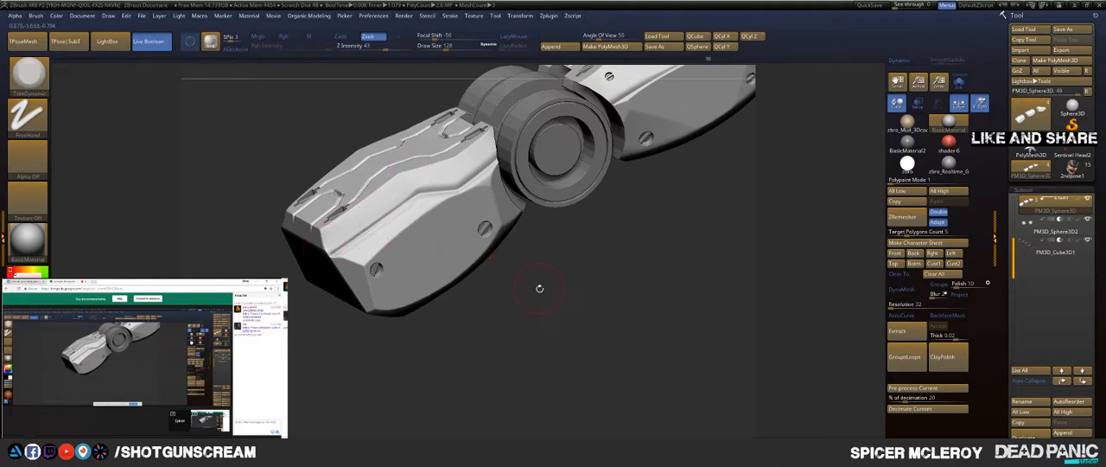
Step: Trim the planes along the base segment's side ridge towards the joint, working from several angles
{"action": "left_click_drag", "start_coordinate": [539, 288], "coordinate": [420, 218]}
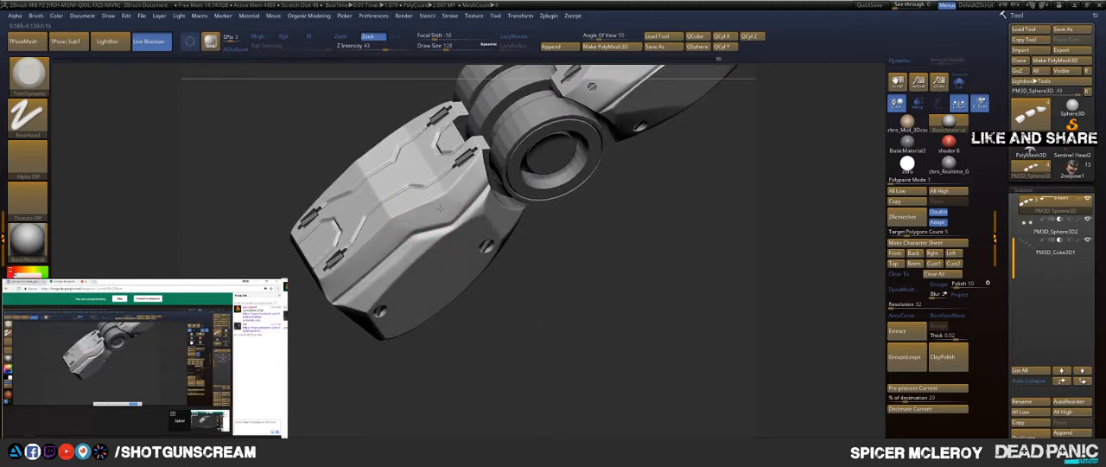
{"action": "left_click_drag", "start_coordinate": [574, 216], "coordinate": [555, 257], "text": "alt"}
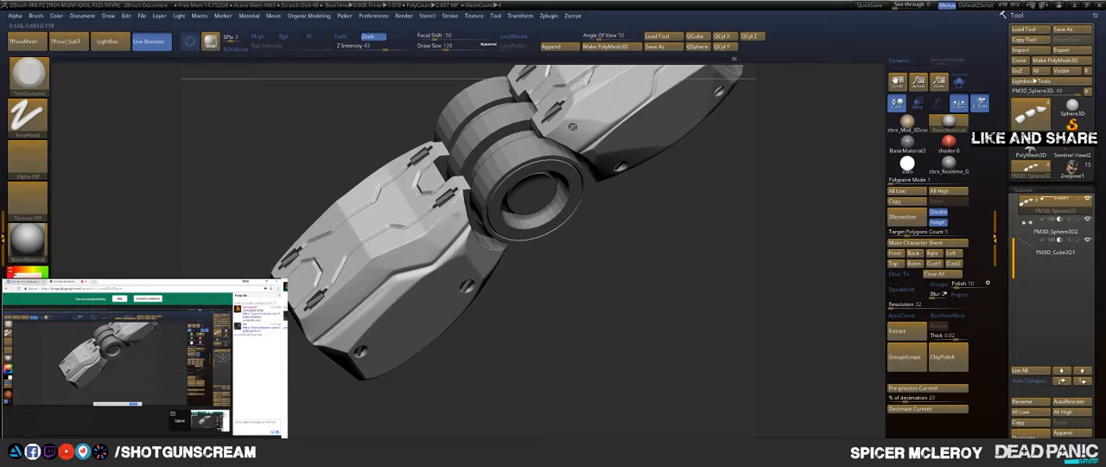
{"action": "left_click_drag", "start_coordinate": [536, 313], "coordinate": [427, 237]}
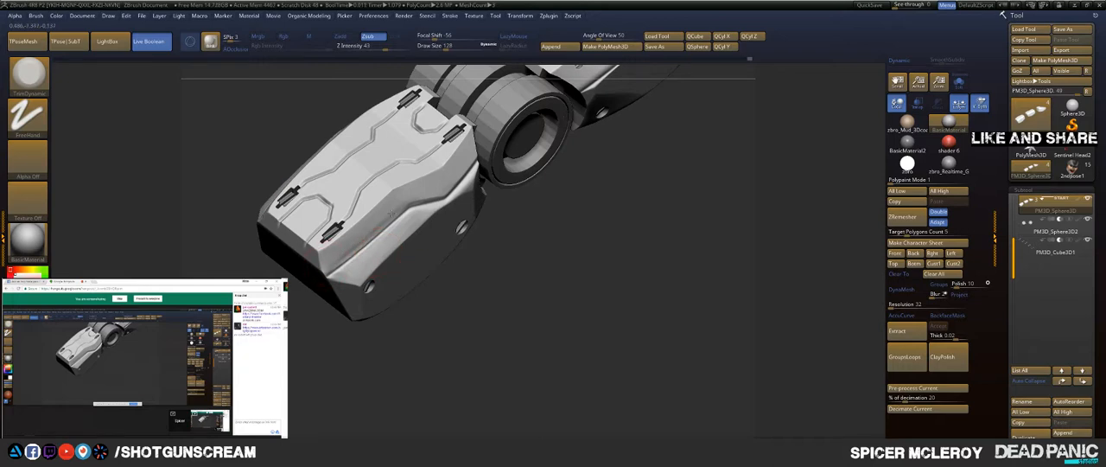
{"action": "left_click_drag", "start_coordinate": [506, 256], "coordinate": [472, 190]}
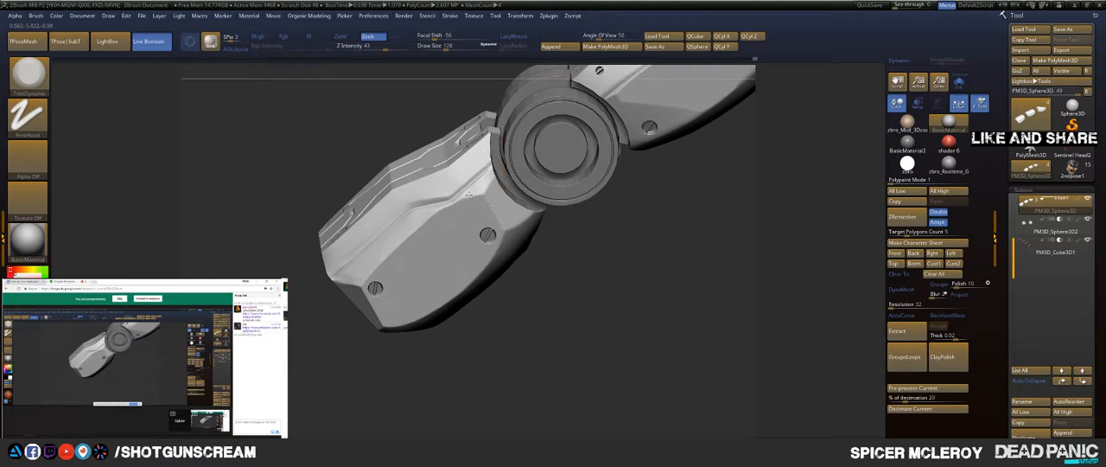
{"action": "left_click_drag", "start_coordinate": [435, 211], "coordinate": [405, 222]}
Step: Flatten the dents and notches on the base segment's underside using TrimDynamic at draw size 217
{"action": "left_click_drag", "start_coordinate": [338, 383], "coordinate": [338, 196]}
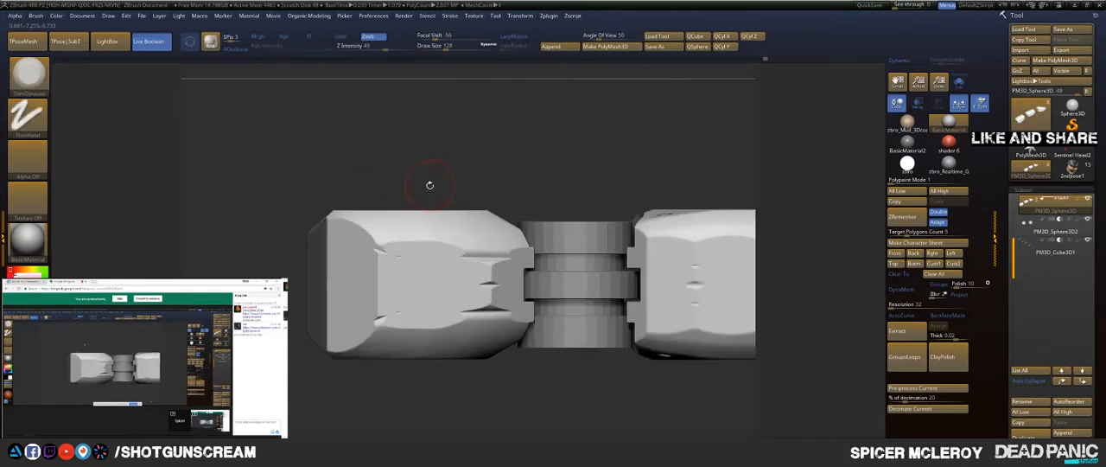
{"action": "key", "text": "s"}
{"action": "left_click_drag", "start_coordinate": [437, 260], "coordinate": [473, 262]}
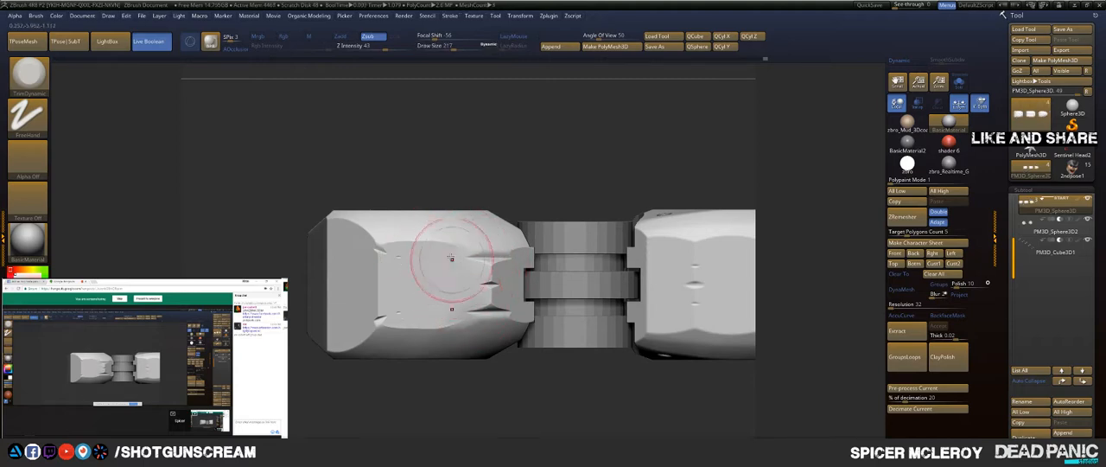
{"action": "mouse_move", "coordinate": [394, 254]}
{"action": "left_mouse_down"}
{"action": "mouse_move", "coordinate": [404, 297]}
{"action": "mouse_move", "coordinate": [379, 288]}
{"action": "mouse_move", "coordinate": [371, 250]}
{"action": "mouse_move", "coordinate": [374, 284]}
{"action": "mouse_move", "coordinate": [358, 248]}
{"action": "mouse_move", "coordinate": [354, 289]}
{"action": "left_mouse_up"}
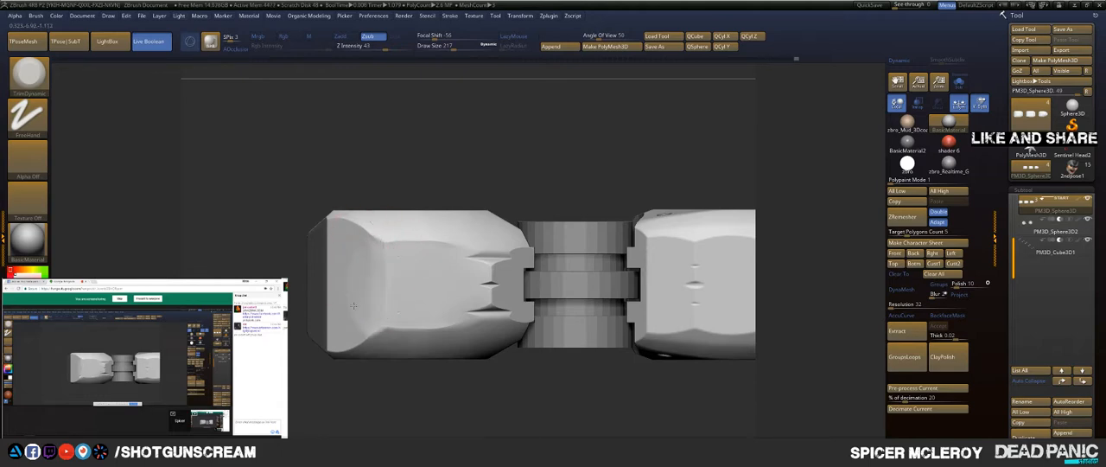
{"action": "left_click_drag", "start_coordinate": [490, 252], "coordinate": [491, 295]}
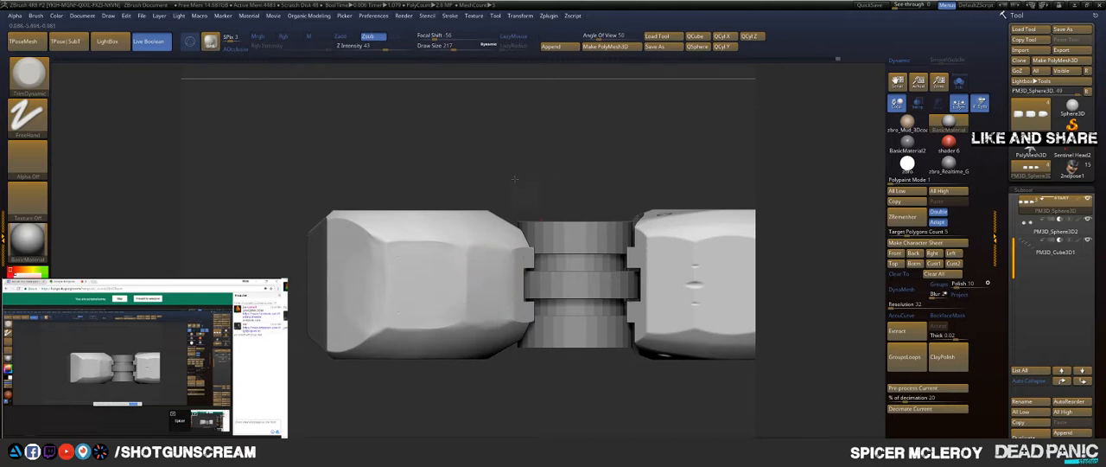
Step: Trim the lower side edges and rear corner of the base segment into cleaner flat facets
{"action": "left_click_drag", "start_coordinate": [515, 178], "coordinate": [486, 299]}
{"action": "left_click_drag", "start_coordinate": [472, 326], "coordinate": [502, 264]}
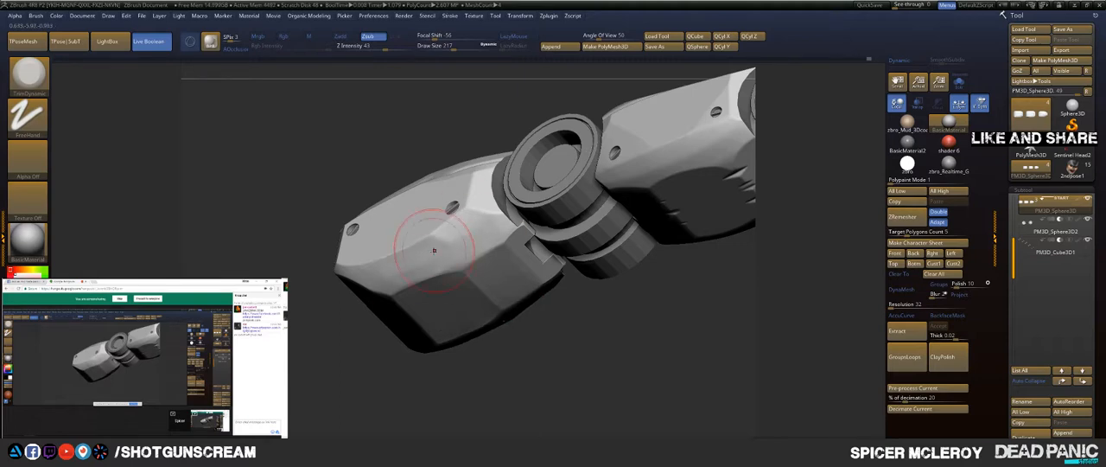
{"action": "mouse_move", "coordinate": [329, 351]}
{"action": "left_mouse_down"}
{"action": "mouse_move", "coordinate": [371, 306]}
{"action": "mouse_move", "coordinate": [331, 277]}
{"action": "mouse_move", "coordinate": [344, 285]}
{"action": "left_mouse_up"}
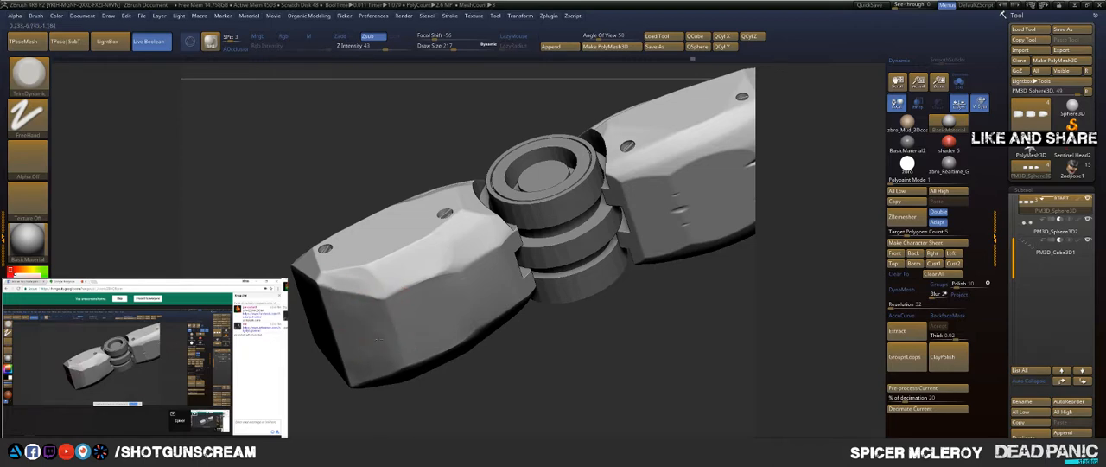
{"action": "left_click_drag", "start_coordinate": [311, 364], "coordinate": [350, 415]}
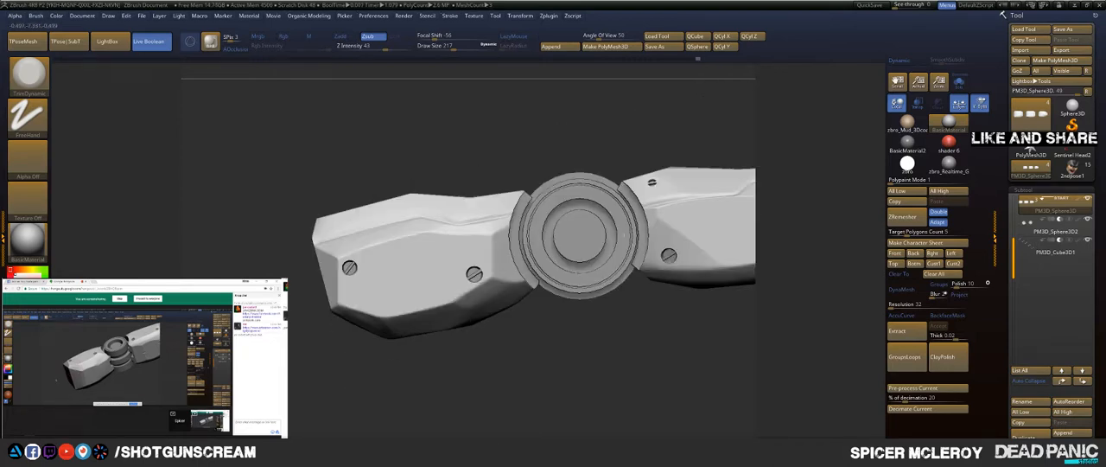
Step: Examine the trimmed segments and joints of the whole finger from the side and from above
{"action": "mouse_move", "coordinate": [421, 170]}
{"action": "left_mouse_down", "text": "alt"}
{"action": "mouse_move", "coordinate": [403, 198]}
{"action": "mouse_move", "coordinate": [456, 185]}
{"action": "mouse_move", "coordinate": [469, 223]}
{"action": "left_mouse_up", "text": "alt"}
{"action": "mouse_move", "coordinate": [486, 264]}
{"action": "left_mouse_down"}
{"action": "mouse_move", "coordinate": [447, 194]}
{"action": "mouse_move", "coordinate": [394, 154]}
{"action": "mouse_move", "coordinate": [523, 147]}
{"action": "mouse_move", "coordinate": [450, 217]}
{"action": "mouse_move", "coordinate": [437, 278]}
{"action": "mouse_move", "coordinate": [441, 142]}
{"action": "mouse_move", "coordinate": [753, 132]}
{"action": "left_mouse_up"}
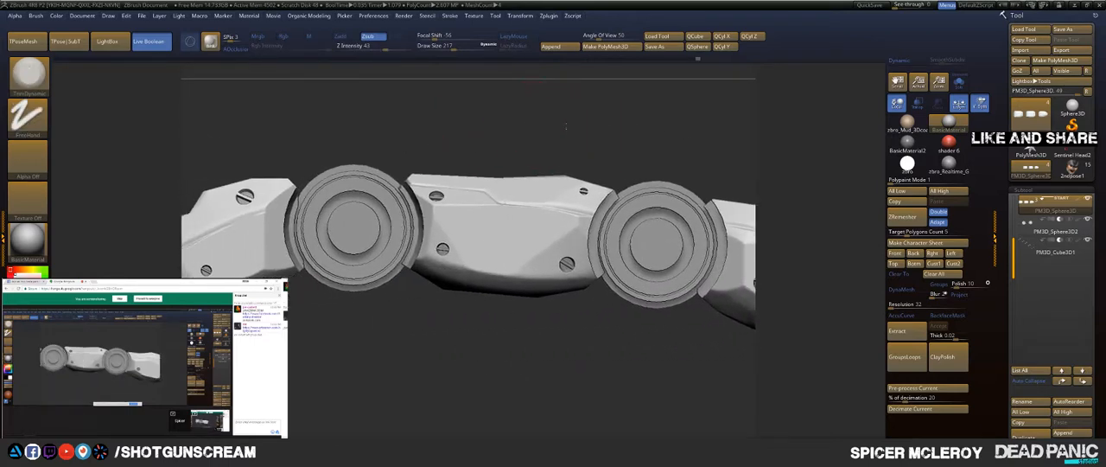
{"action": "mouse_move", "coordinate": [553, 128]}
{"action": "left_mouse_down"}
{"action": "mouse_move", "coordinate": [495, 124]}
{"action": "mouse_move", "coordinate": [511, 127]}
{"action": "mouse_move", "coordinate": [518, 89]}
{"action": "mouse_move", "coordinate": [511, 156]}
{"action": "mouse_move", "coordinate": [531, 129]}
{"action": "mouse_move", "coordinate": [544, 131]}
{"action": "mouse_move", "coordinate": [532, 163]}
{"action": "left_mouse_up"}
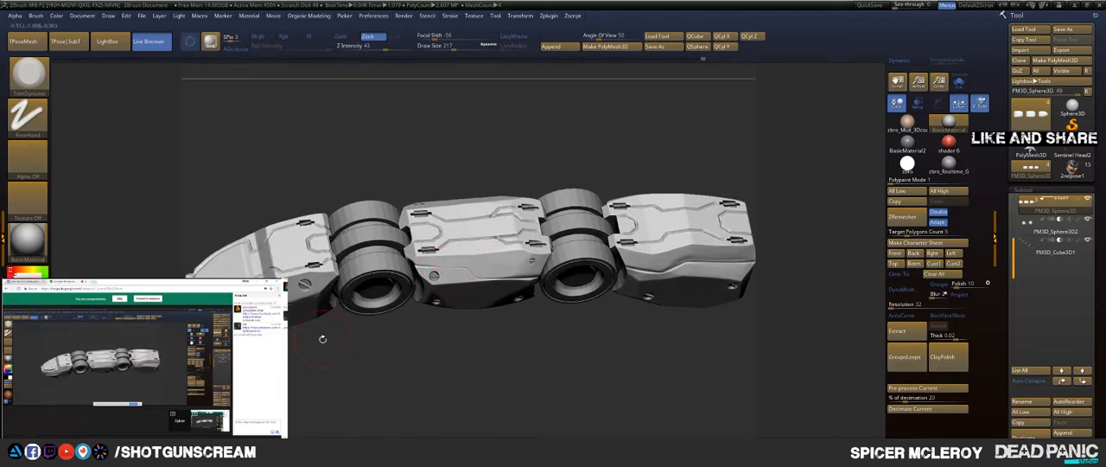
{"action": "left_click_drag", "start_coordinate": [308, 379], "coordinate": [299, 318]}
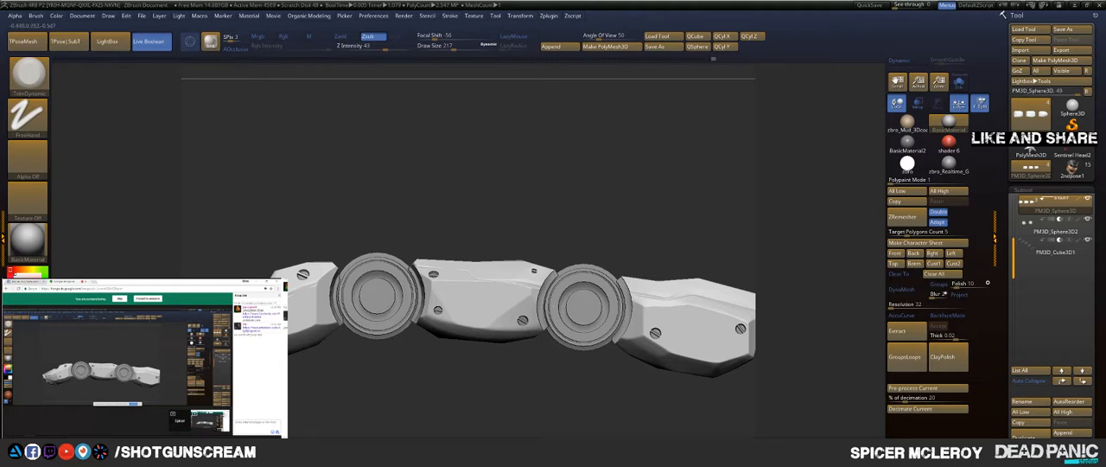
{"action": "left_click_drag", "start_coordinate": [415, 404], "coordinate": [292, 382]}
Step: Set the TrimDynamic draw size to 59 and flatten the narrow front lip of the fingertip
{"action": "mouse_move", "coordinate": [311, 320]}
{"action": "left_mouse_down"}
{"action": "mouse_move", "coordinate": [467, 301]}
{"action": "mouse_move", "coordinate": [363, 348]}
{"action": "mouse_move", "coordinate": [477, 302]}
{"action": "mouse_move", "coordinate": [483, 213]}
{"action": "mouse_move", "coordinate": [558, 273]}
{"action": "mouse_move", "coordinate": [593, 247]}
{"action": "mouse_move", "coordinate": [609, 278]}
{"action": "mouse_move", "coordinate": [579, 271]}
{"action": "left_mouse_up"}
{"action": "key", "text": "s"}
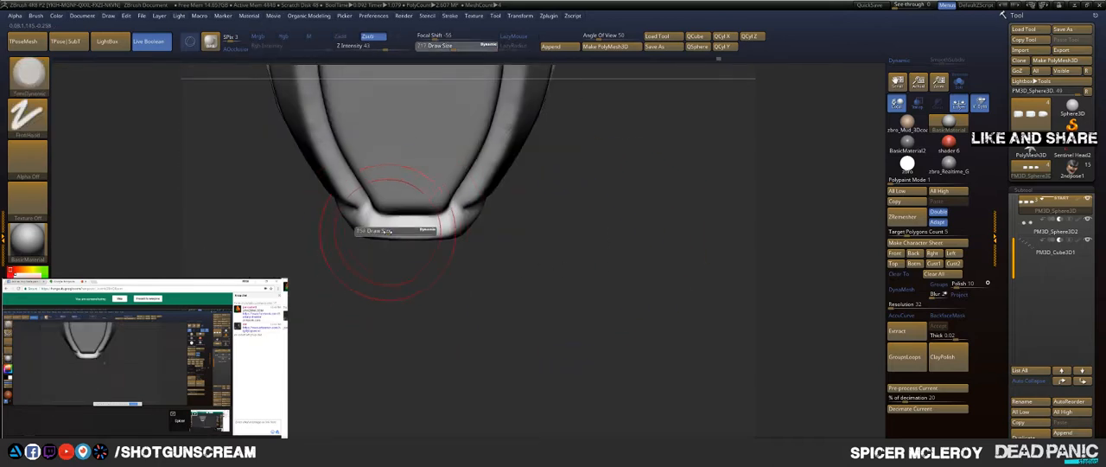
{"action": "left_click", "coordinate": [376, 230]}
{"action": "left_click_drag", "start_coordinate": [377, 233], "coordinate": [440, 234]}
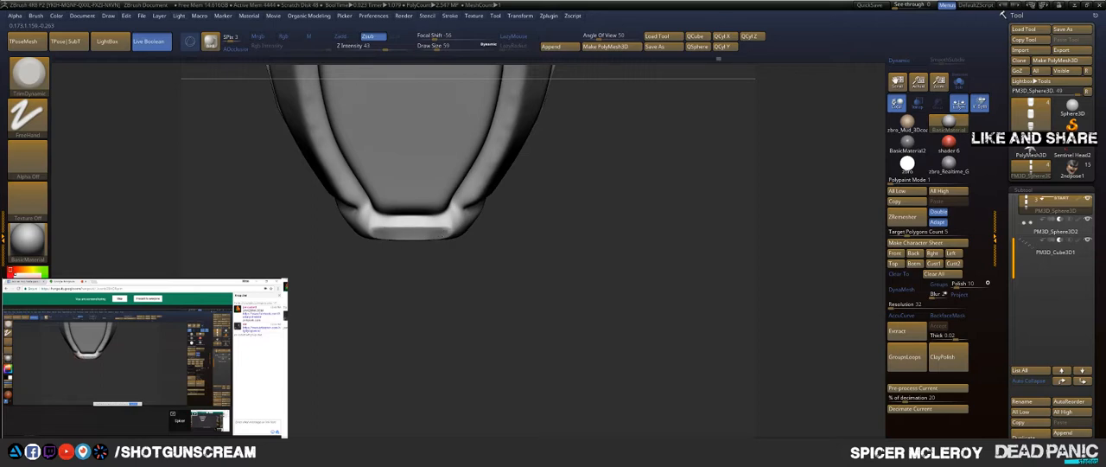
{"action": "left_click_drag", "start_coordinate": [478, 268], "coordinate": [474, 214]}
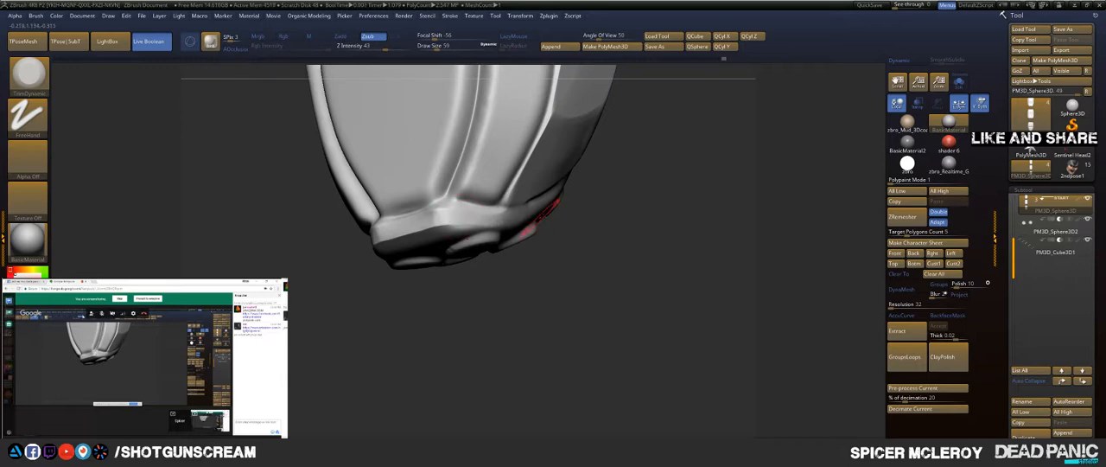
Step: Trim the rim and side crease beside the round grip pads on the fingertip
{"action": "mouse_move", "coordinate": [615, 211]}
{"action": "left_mouse_down"}
{"action": "mouse_move", "coordinate": [529, 210]}
{"action": "mouse_move", "coordinate": [635, 182]}
{"action": "left_mouse_up"}
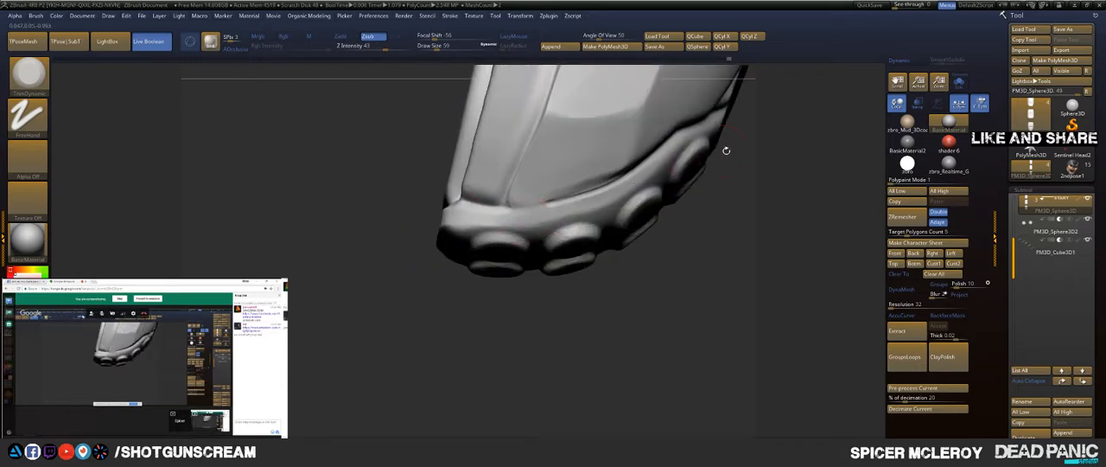
{"action": "mouse_move", "coordinate": [726, 150]}
{"action": "left_mouse_down"}
{"action": "mouse_move", "coordinate": [622, 180]}
{"action": "mouse_move", "coordinate": [570, 164]}
{"action": "mouse_move", "coordinate": [577, 157]}
{"action": "left_mouse_up"}
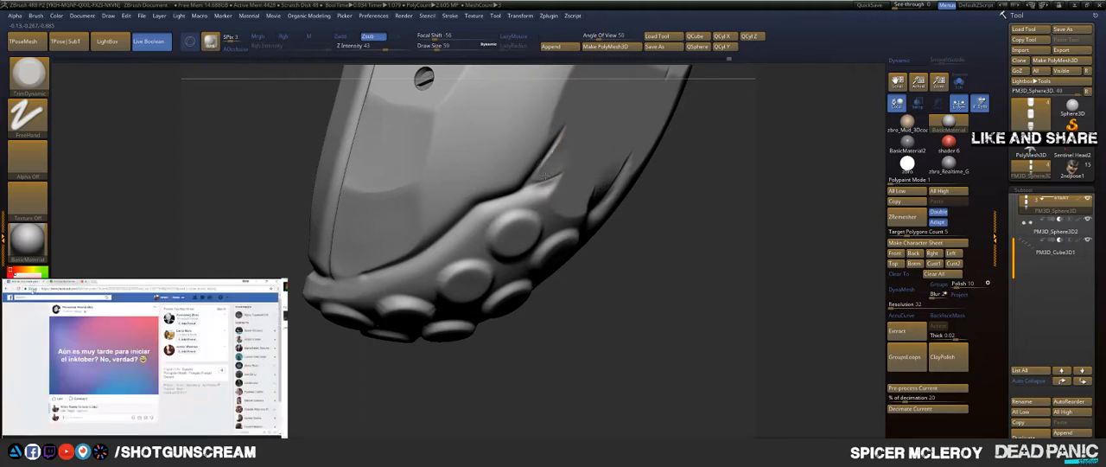
{"action": "mouse_move", "coordinate": [551, 179]}
{"action": "left_mouse_down"}
{"action": "mouse_move", "coordinate": [545, 188]}
{"action": "mouse_move", "coordinate": [562, 201]}
{"action": "left_mouse_up"}
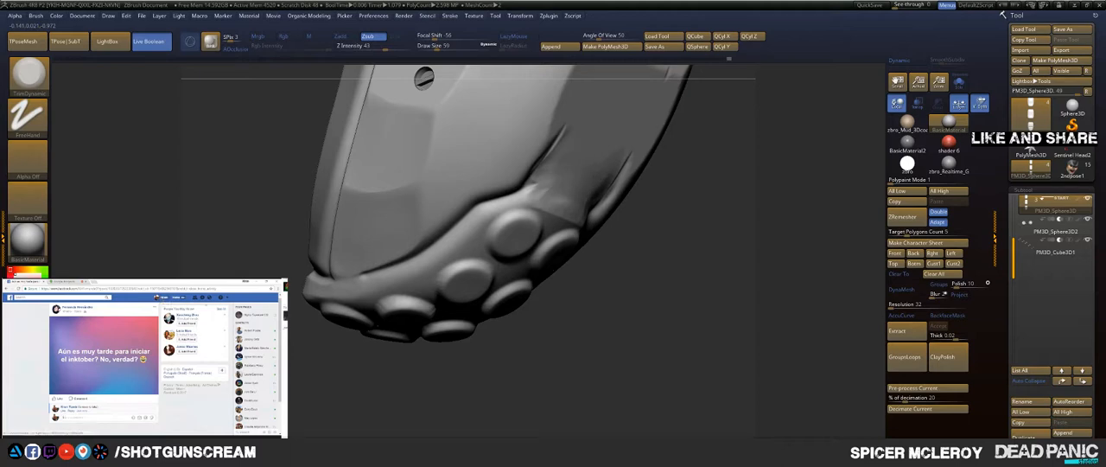
{"action": "key", "text": "alt+Tab"}
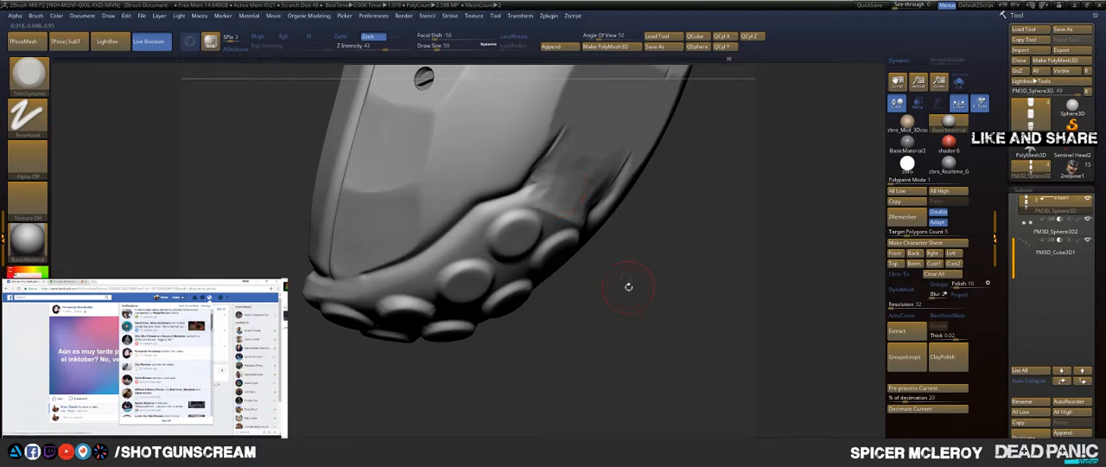
Step: Trim the bevelled edges of the recessed panel on top of the fingertip, working from several angles
{"action": "left_click_drag", "start_coordinate": [628, 286], "coordinate": [543, 290]}
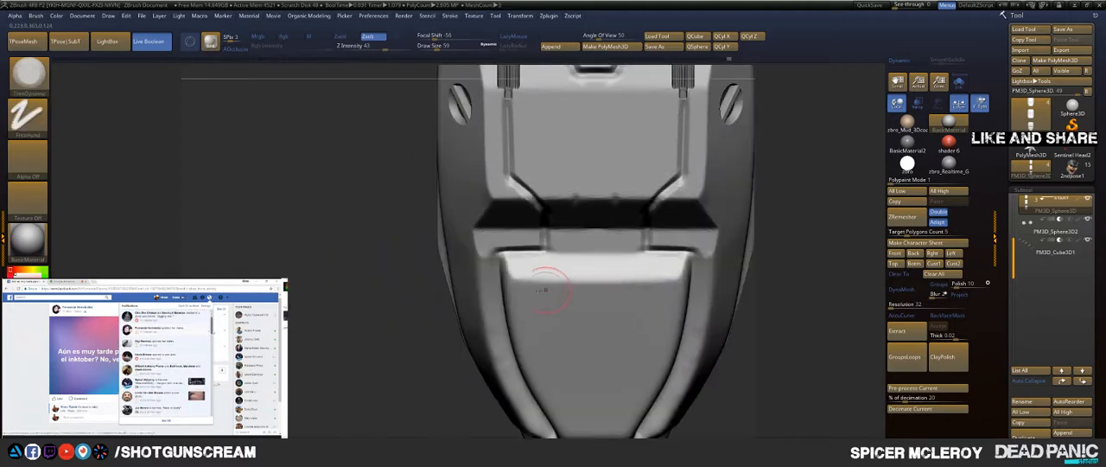
{"action": "left_click_drag", "start_coordinate": [381, 292], "coordinate": [331, 278], "text": "alt"}
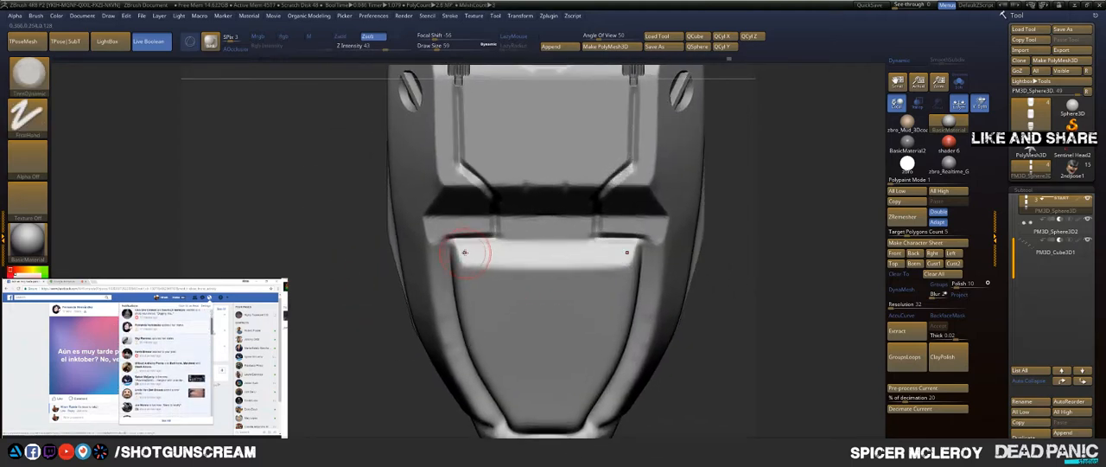
{"action": "mouse_move", "coordinate": [370, 334]}
{"action": "left_mouse_down"}
{"action": "mouse_move", "coordinate": [381, 289]}
{"action": "mouse_move", "coordinate": [402, 281]}
{"action": "mouse_move", "coordinate": [359, 317]}
{"action": "left_mouse_up"}
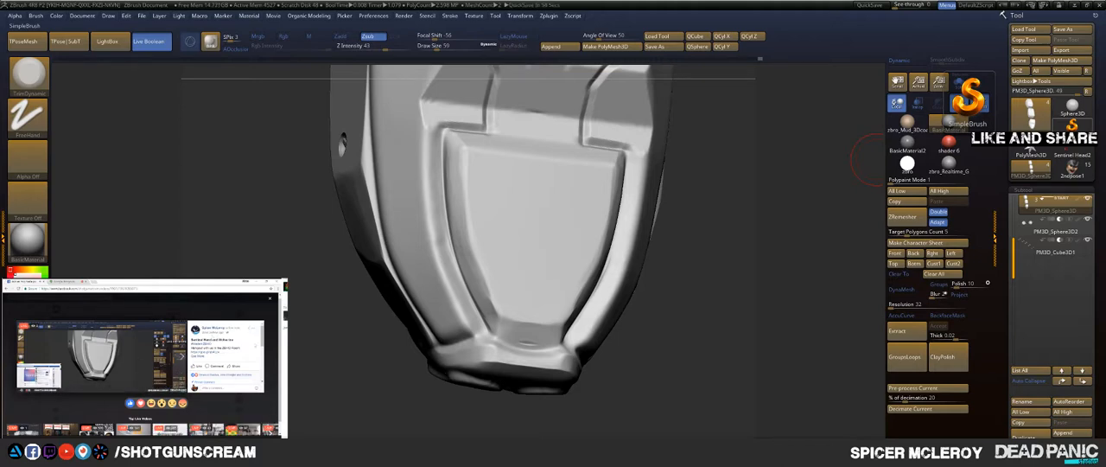
{"action": "right_click_drag", "start_coordinate": [596, 295], "coordinate": [484, 255]}
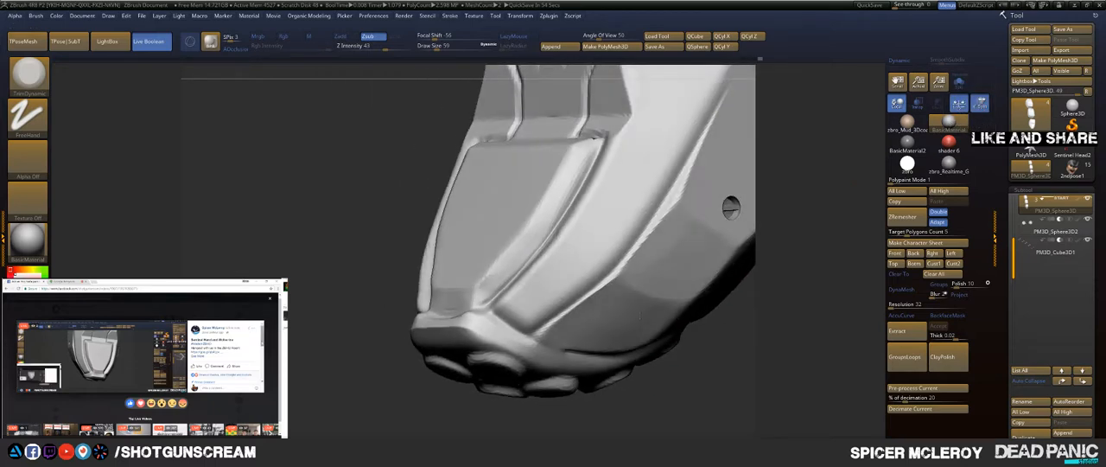
{"action": "right_click_drag", "start_coordinate": [640, 314], "coordinate": [469, 233]}
{"action": "right_click_drag", "start_coordinate": [649, 383], "coordinate": [370, 321], "text": "alt"}
{"action": "right_click_drag", "start_coordinate": [647, 340], "coordinate": [398, 366], "text": "alt"}
{"action": "right_click_drag", "start_coordinate": [483, 355], "coordinate": [518, 372], "text": "alt"}
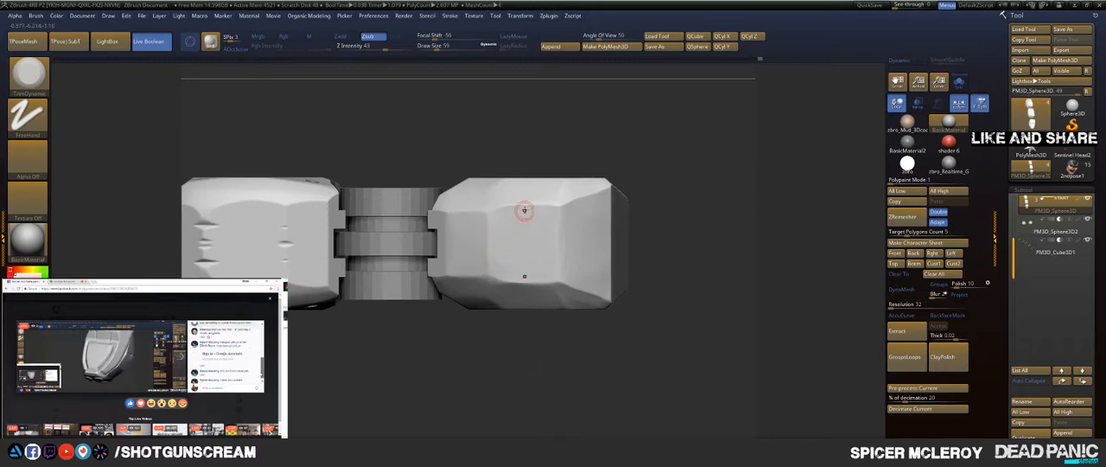
Step: Switch to the Orb_Cracks brush and examine the segments from above and from the side
{"action": "key", "text": "b"}
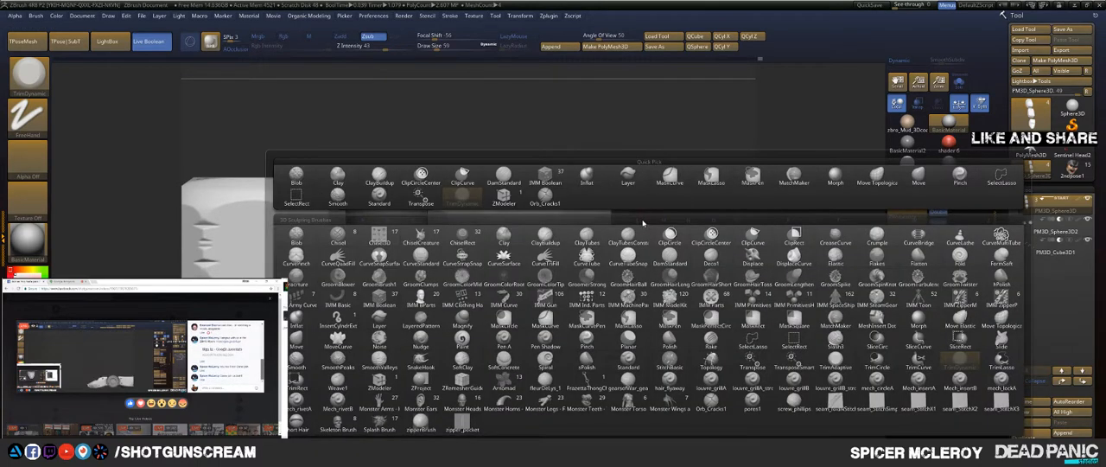
{"action": "key", "text": "o"}
{"action": "mouse_move", "coordinate": [686, 198]}
{"action": "left_mouse_down"}
{"action": "mouse_move", "coordinate": [705, 221]}
{"action": "mouse_move", "coordinate": [718, 292]}
{"action": "mouse_move", "coordinate": [642, 202]}
{"action": "mouse_move", "coordinate": [647, 265]}
{"action": "mouse_move", "coordinate": [660, 260]}
{"action": "mouse_move", "coordinate": [689, 188]}
{"action": "left_mouse_up"}
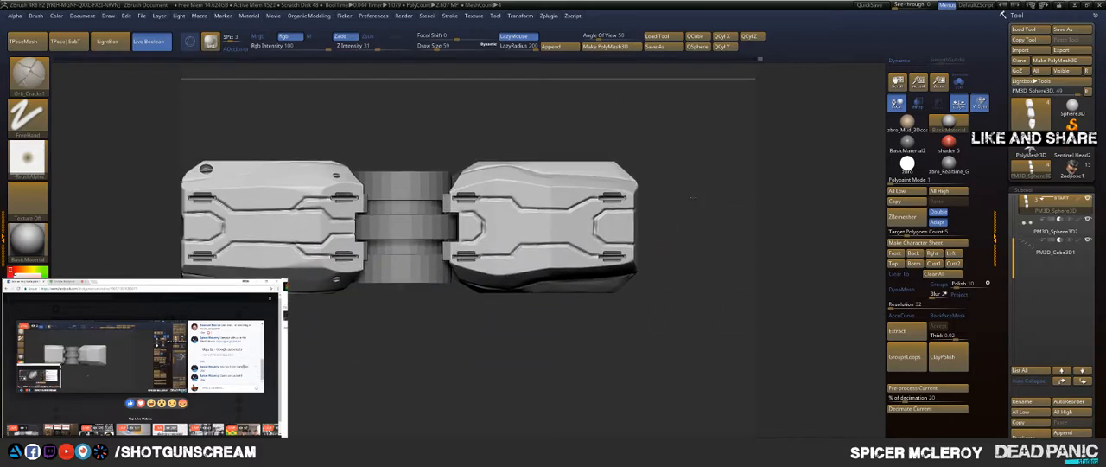
{"action": "mouse_move", "coordinate": [624, 344]}
{"action": "left_mouse_down"}
{"action": "mouse_move", "coordinate": [624, 264]}
{"action": "mouse_move", "coordinate": [642, 239]}
{"action": "left_mouse_up"}
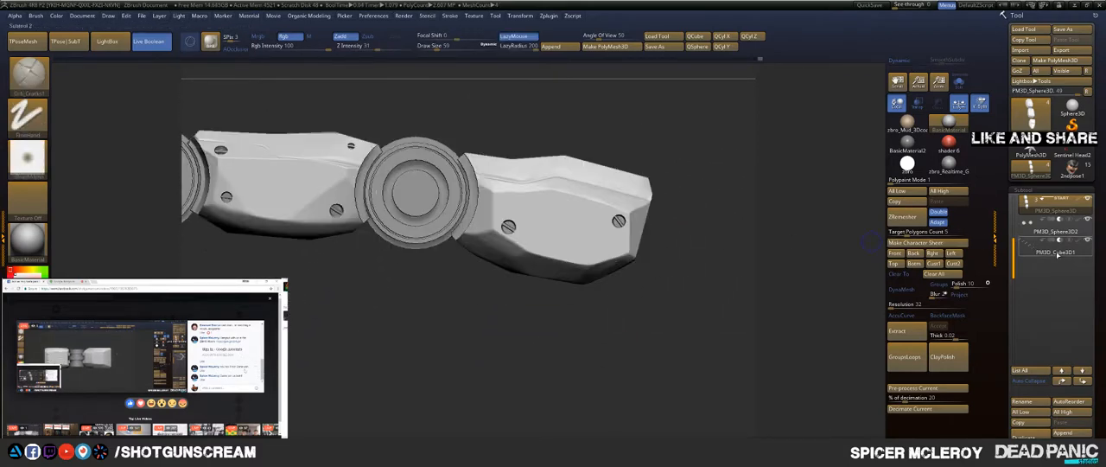
Step: Select the PM3D_Cube3D1 slot cutters and duplicate them straight down onto the underside of the finger
{"action": "mouse_move", "coordinate": [1052, 253]}
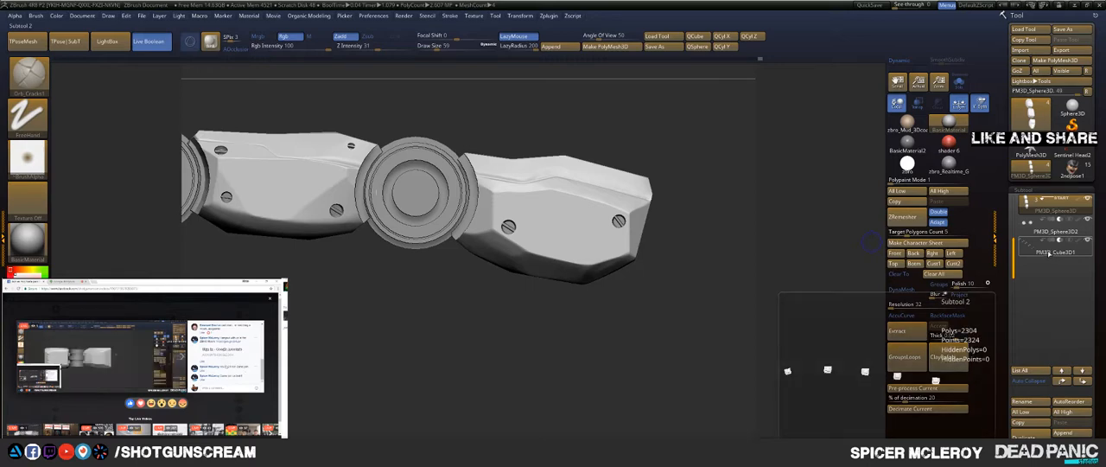
{"action": "left_click", "coordinate": [1050, 253]}
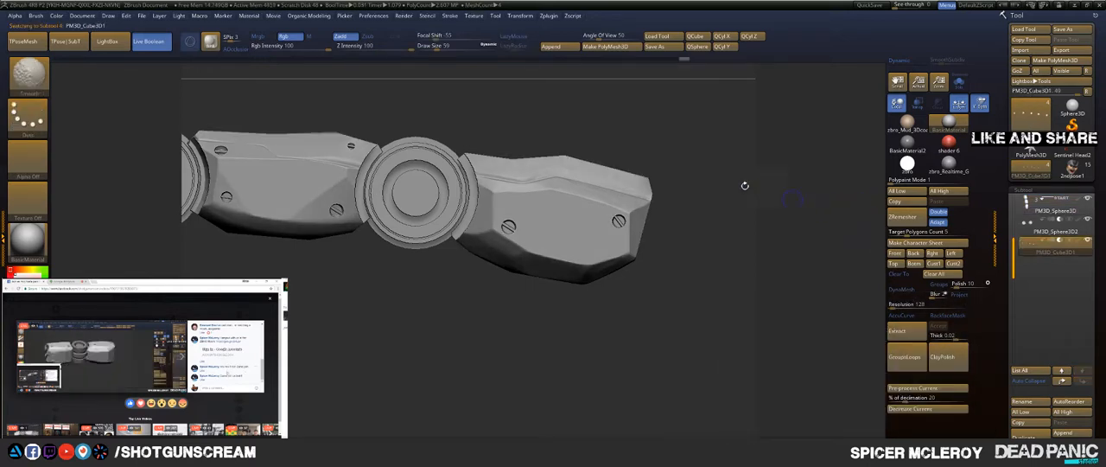
{"action": "left_click_drag", "start_coordinate": [743, 183], "coordinate": [516, 149]}
{"action": "key", "text": "w"}
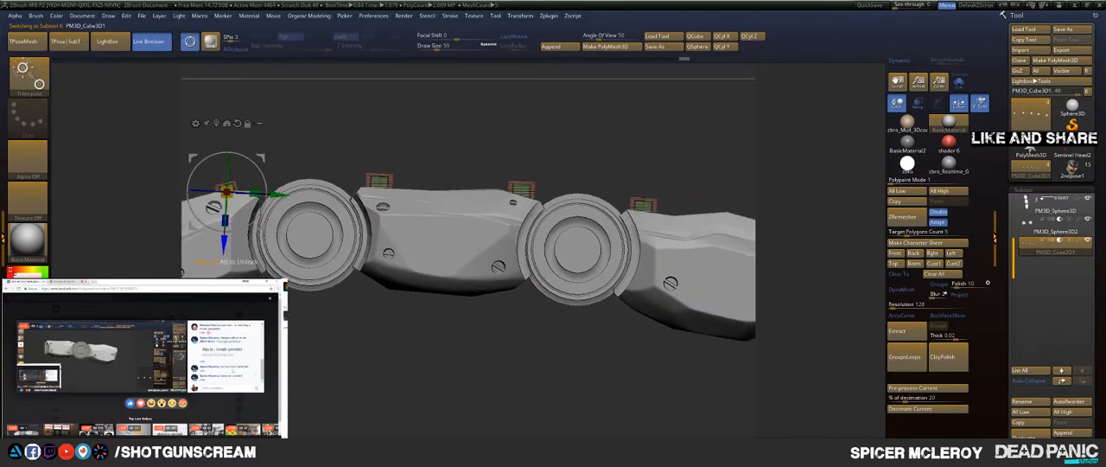
{"action": "left_click", "coordinate": [216, 245], "text": "alt"}
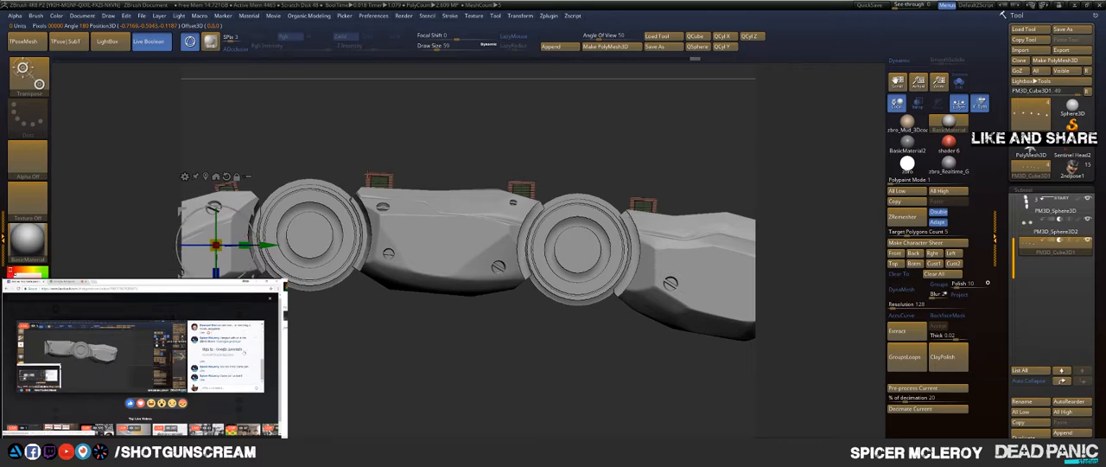
{"action": "key", "text": "q"}
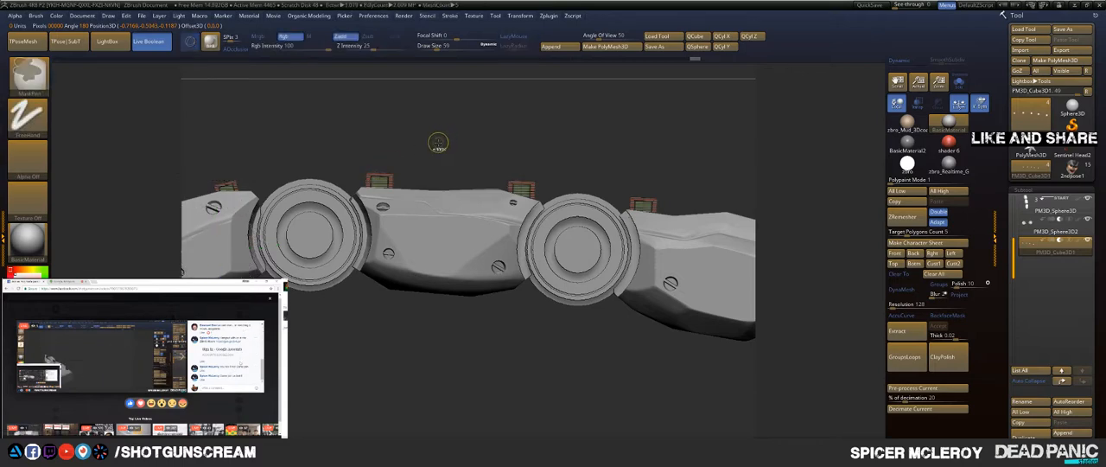
{"action": "key", "text": "w"}
{"action": "left_click_drag", "start_coordinate": [224, 242], "coordinate": [222, 345], "text": "ctrl"}
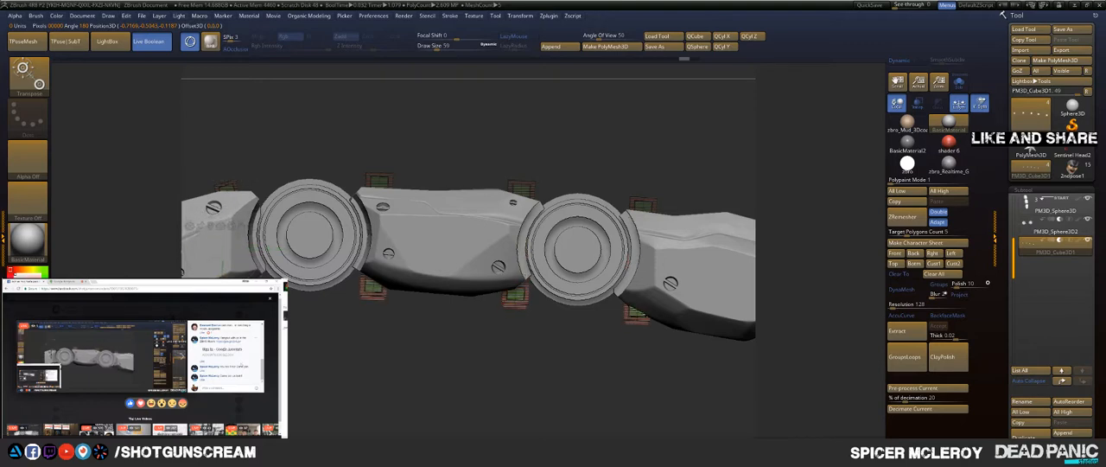
Step: Move the duplicated underside slot cutters symmetrically inward towards the finger's centre line
{"action": "left_click_drag", "start_coordinate": [289, 386], "coordinate": [328, 243]}
{"action": "left_click_drag", "start_coordinate": [381, 144], "coordinate": [497, 187]}
{"action": "left_click_drag", "start_coordinate": [361, 227], "coordinate": [365, 236]}
{"action": "left_click_drag", "start_coordinate": [421, 298], "coordinate": [420, 208]}
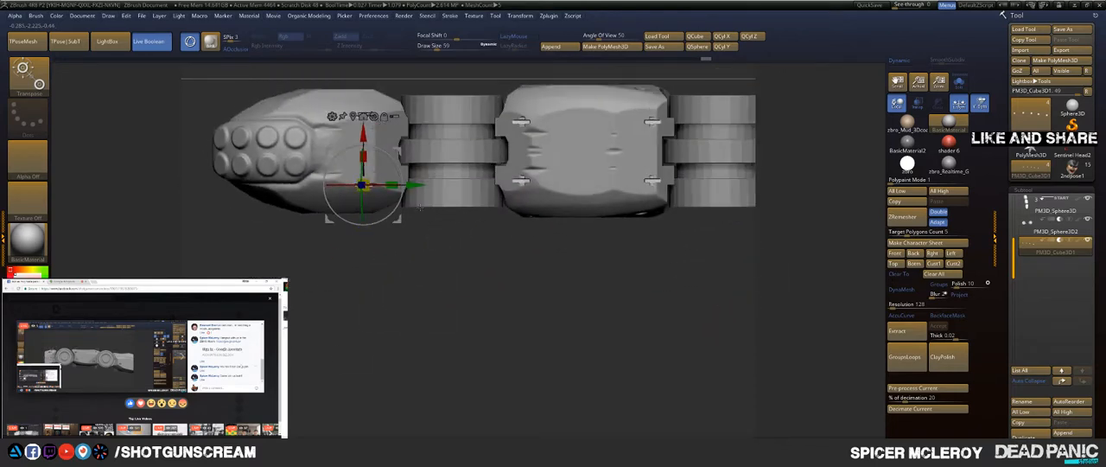
{"action": "key", "text": "q"}
{"action": "mouse_move", "coordinate": [436, 295]}
{"action": "left_mouse_down", "text": "alt"}
{"action": "mouse_move", "coordinate": [465, 337]}
{"action": "mouse_move", "coordinate": [419, 281]}
{"action": "mouse_move", "coordinate": [440, 311]}
{"action": "left_mouse_up", "text": "alt"}
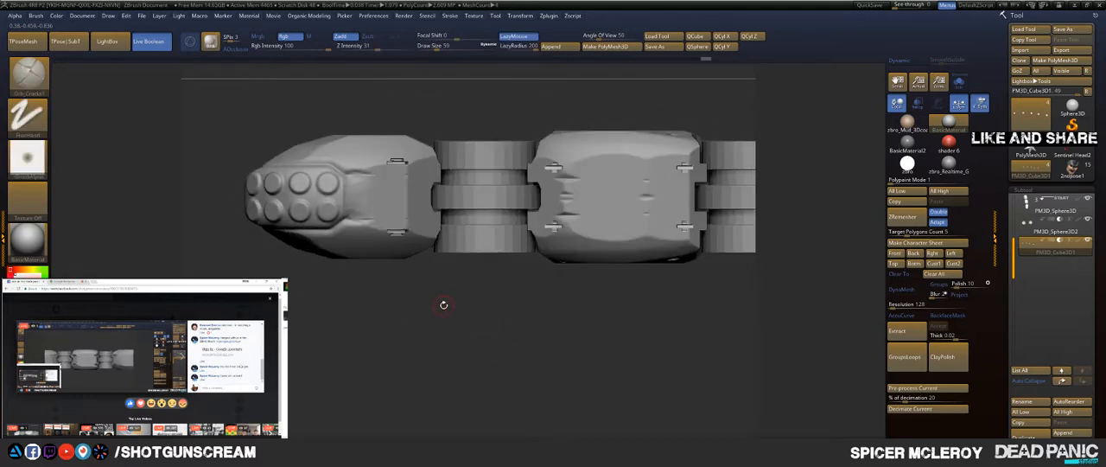
{"action": "left_click_drag", "start_coordinate": [436, 270], "coordinate": [440, 311], "text": "alt"}
{"action": "key", "text": "w"}
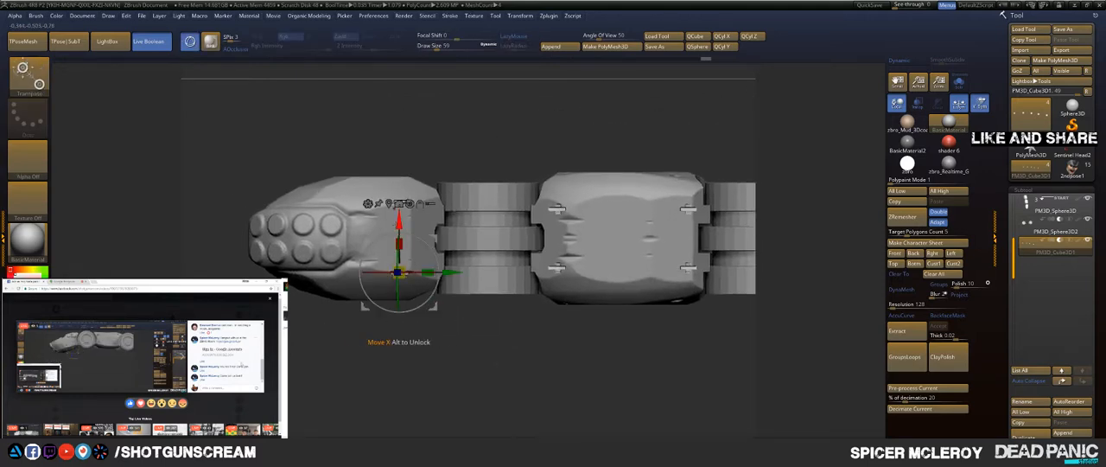
{"action": "key", "text": "ctrl+z"}
{"action": "left_click_drag", "start_coordinate": [398, 216], "coordinate": [399, 211]}
{"action": "key", "text": "x"}
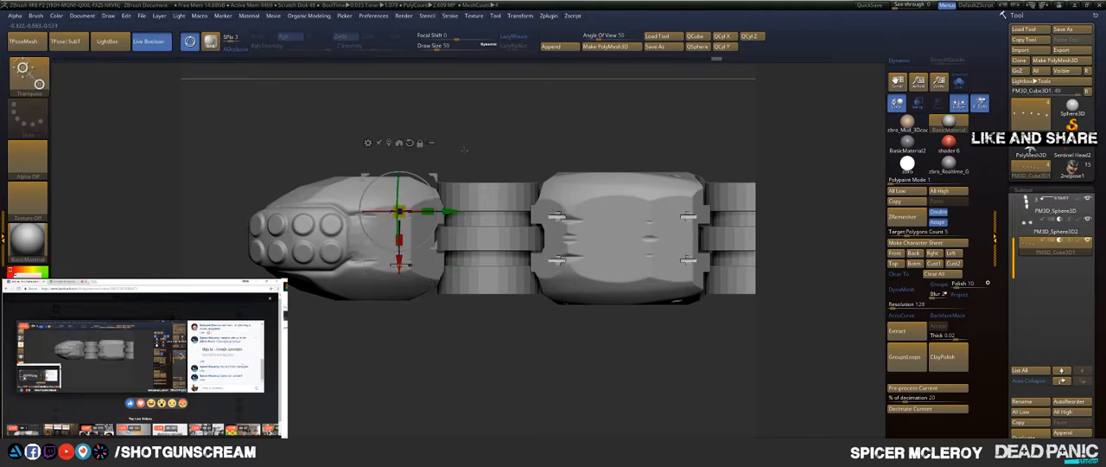
Step: Adjust the height of the fingertip's underside slot cutters and mask them off from the other copies
{"action": "left_click_drag", "start_coordinate": [467, 146], "coordinate": [460, 199]}
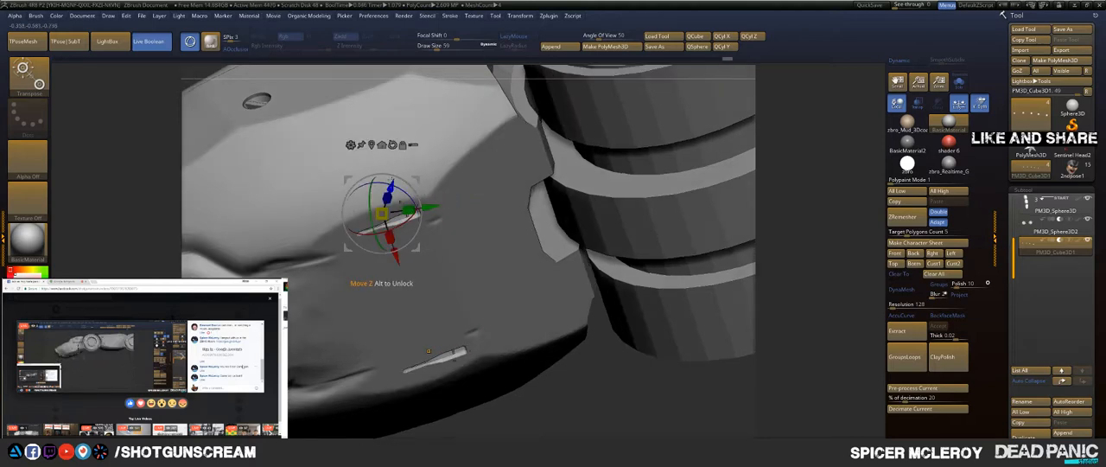
{"action": "left_click_drag", "start_coordinate": [392, 184], "coordinate": [389, 208]}
{"action": "left_click_drag", "start_coordinate": [577, 404], "coordinate": [566, 326]}
{"action": "key", "text": "q"}
{"action": "mouse_move", "coordinate": [454, 164]}
{"action": "left_mouse_down"}
{"action": "mouse_move", "coordinate": [449, 148]}
{"action": "mouse_move", "coordinate": [413, 159]}
{"action": "mouse_move", "coordinate": [380, 311]}
{"action": "mouse_move", "coordinate": [444, 272]}
{"action": "left_mouse_up"}
{"action": "mouse_move", "coordinate": [267, 100]}
{"action": "left_mouse_down", "text": "ctrl"}
{"action": "mouse_move", "coordinate": [499, 334]}
{"action": "mouse_move", "coordinate": [498, 373]}
{"action": "left_mouse_up", "text": "ctrl"}
{"action": "mouse_move", "coordinate": [509, 354]}
{"action": "left_mouse_down", "text": "alt"}
{"action": "mouse_move", "coordinate": [486, 334]}
{"action": "mouse_move", "coordinate": [430, 331]}
{"action": "mouse_move", "coordinate": [441, 321]}
{"action": "mouse_move", "coordinate": [431, 330]}
{"action": "left_mouse_up", "text": "alt"}
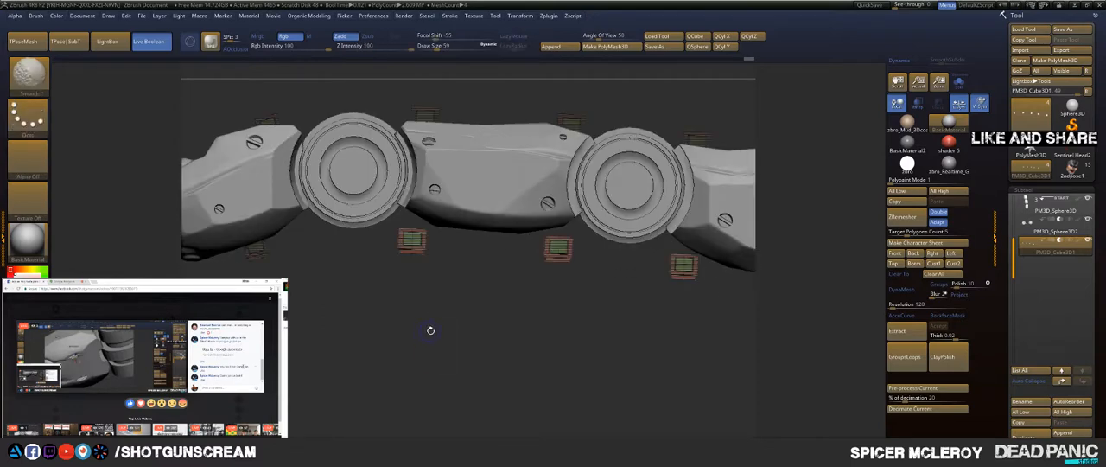
Step: Raise the unmasked underside cutters to fit the middle segment's front end, masking the fitted pair
{"action": "key", "text": "w"}
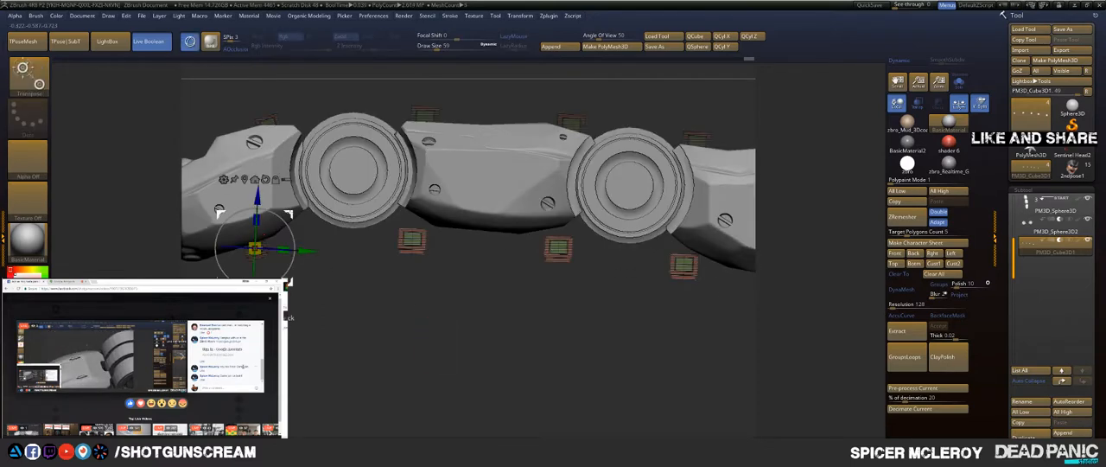
{"action": "mouse_move", "coordinate": [292, 213]}
{"action": "left_mouse_down"}
{"action": "mouse_move", "coordinate": [330, 192]}
{"action": "mouse_move", "coordinate": [306, 191]}
{"action": "left_mouse_up"}
{"action": "key", "text": "q"}
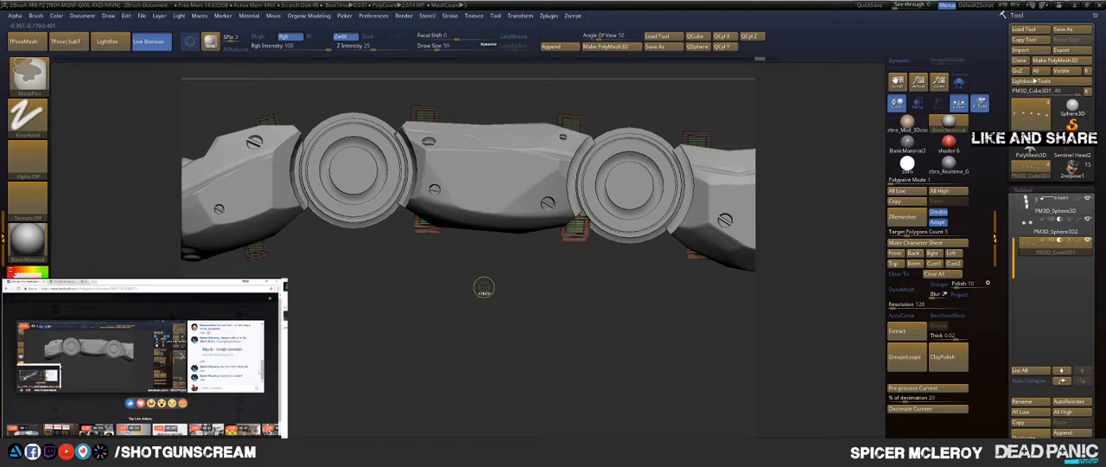
{"action": "left_click_drag", "start_coordinate": [481, 280], "coordinate": [352, 139], "text": "ctrl"}
Step: Shift the still unmasked cutters to fit the underside of the middle segment's rear end, masking the fitted pair
{"action": "key", "text": "w"}
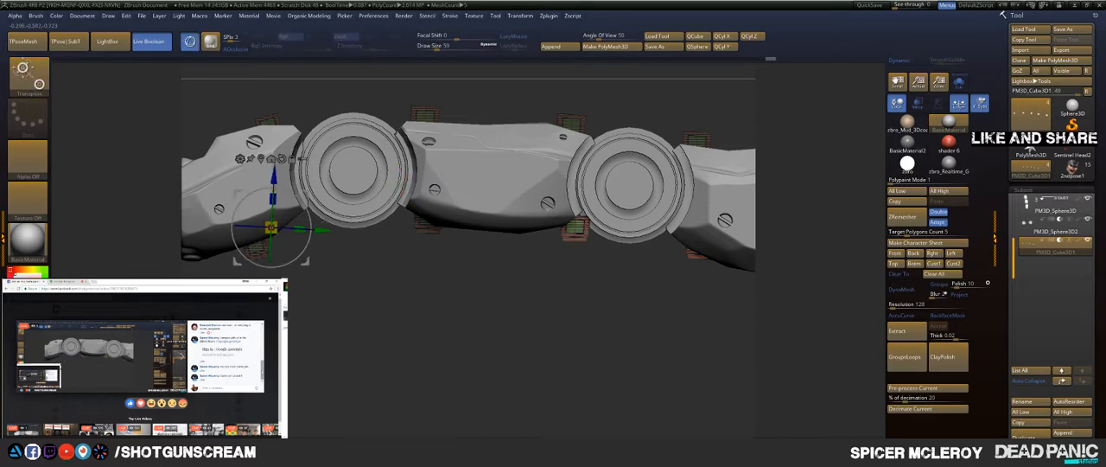
{"action": "left_click_drag", "start_coordinate": [306, 193], "coordinate": [279, 188]}
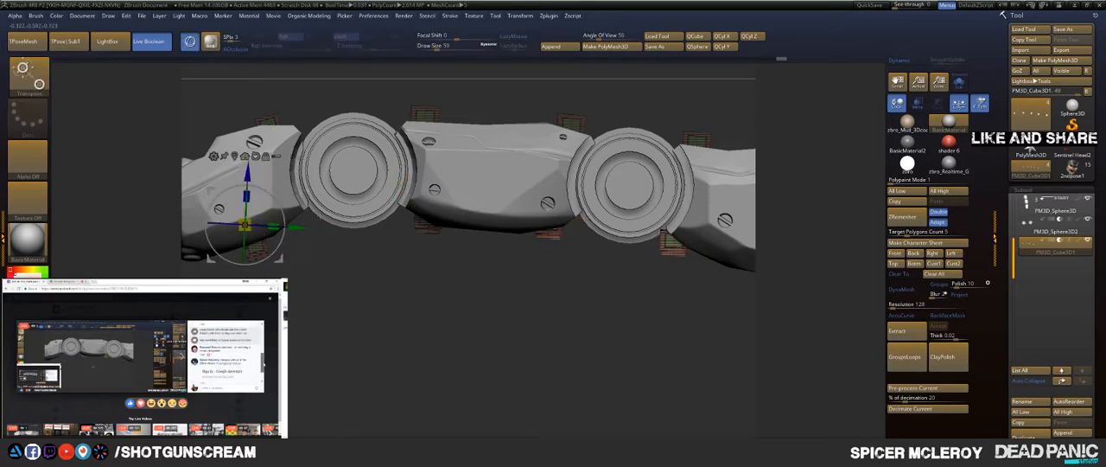
{"action": "key", "text": "q"}
{"action": "left_click_drag", "start_coordinate": [588, 282], "coordinate": [480, 171], "text": "ctrl"}
Step: Move and tilt the still unmasked cutters to fit the front underside of the rearmost segment, masking the fitted pair
{"action": "left_click_drag", "start_coordinate": [591, 298], "coordinate": [357, 275], "text": "alt"}
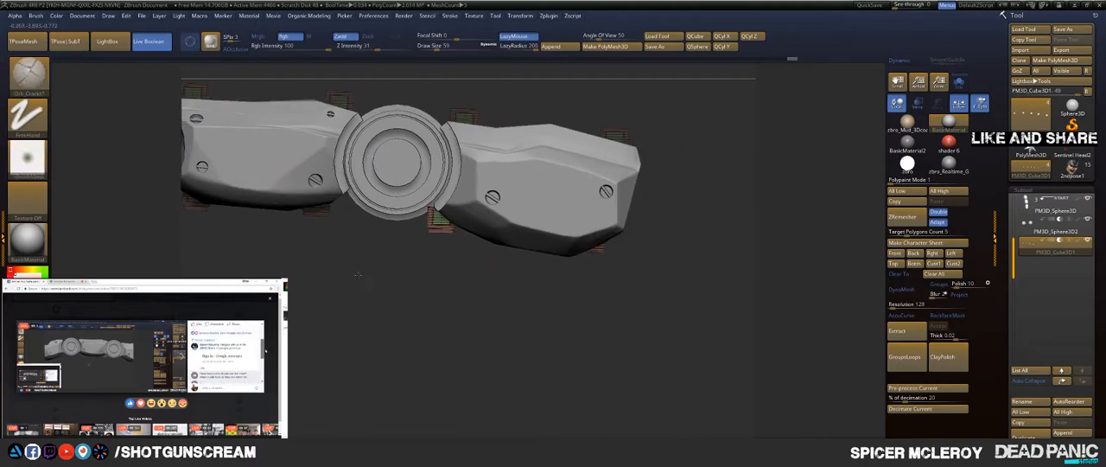
{"action": "key", "text": "w"}
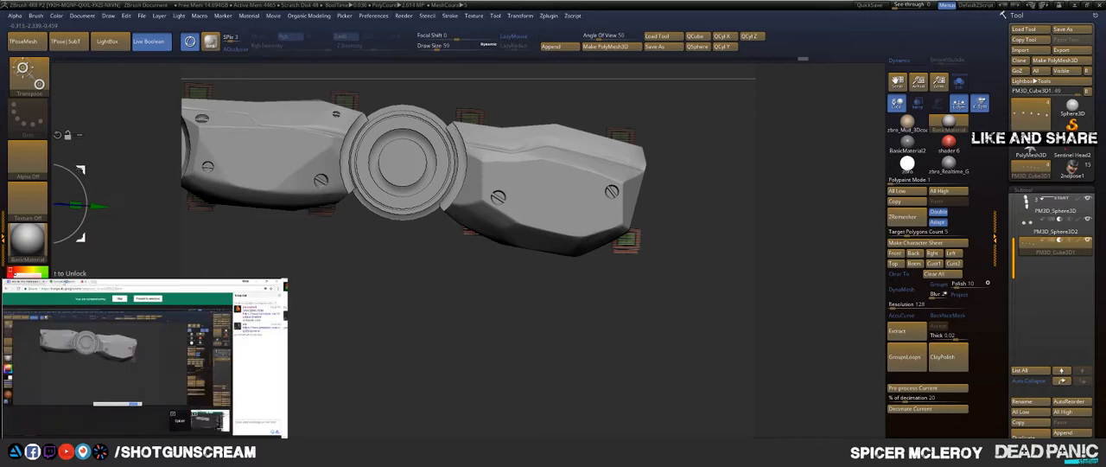
{"action": "left_click_drag", "start_coordinate": [82, 171], "coordinate": [495, 226], "text": "alt"}
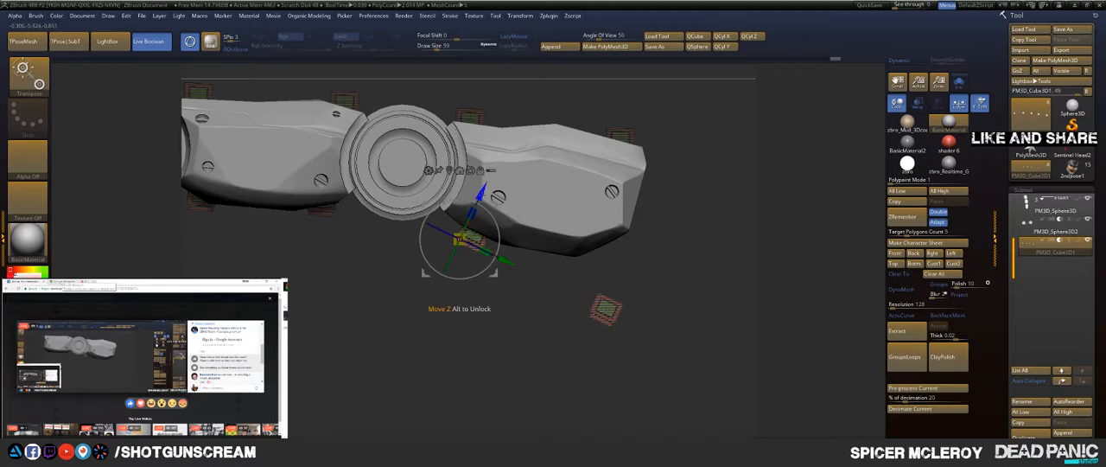
{"action": "left_click_drag", "start_coordinate": [484, 194], "coordinate": [485, 191]}
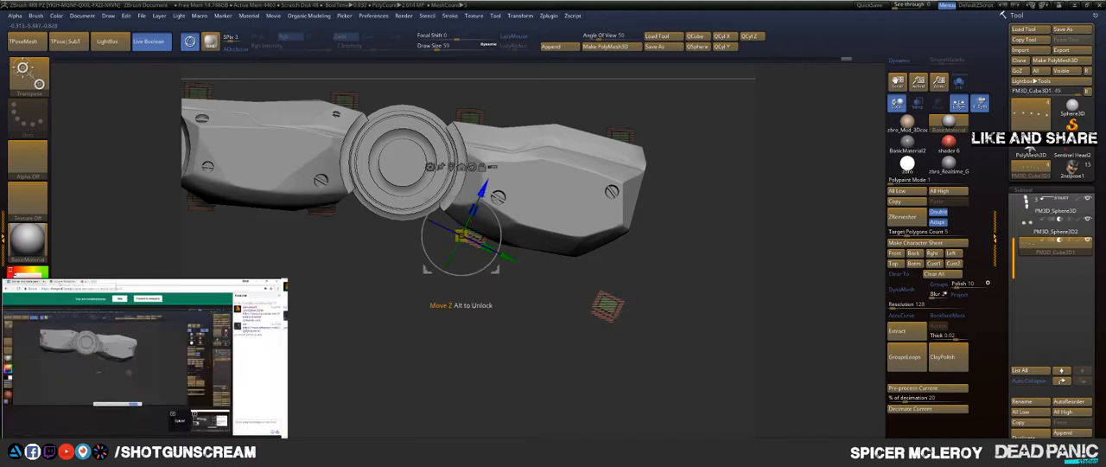
{"action": "key", "text": "q"}
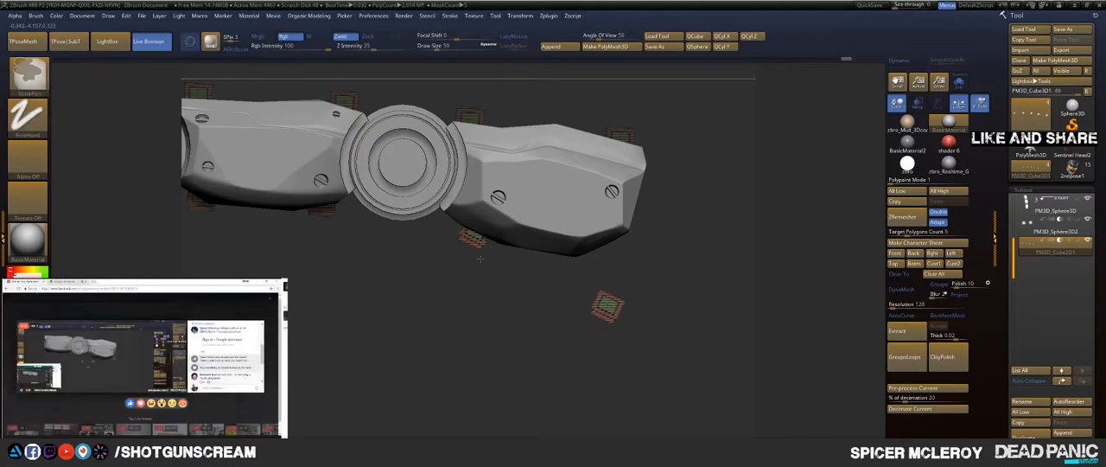
{"action": "left_click_drag", "start_coordinate": [537, 320], "coordinate": [364, 129], "text": "ctrl"}
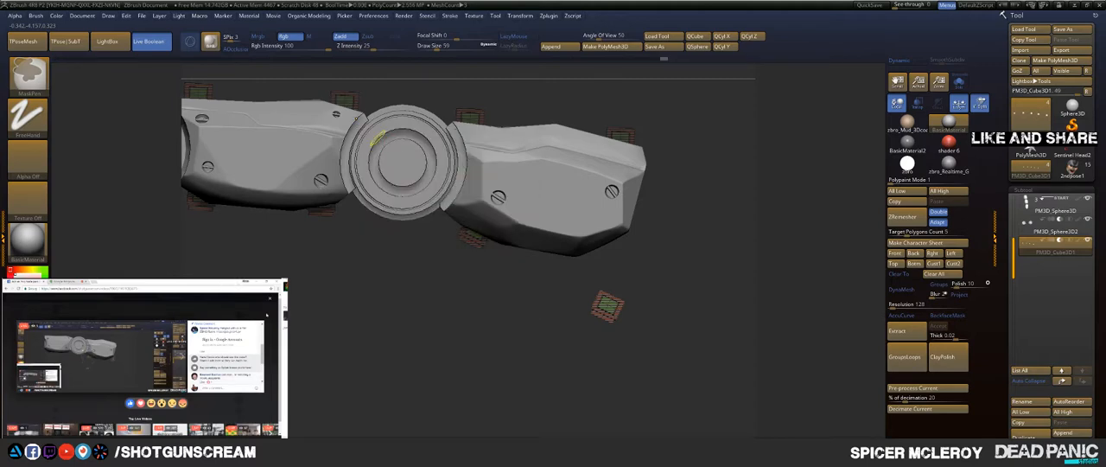
Step: Straighten the last unmasked pair of cutters and fit it to the rear underside of the rearmost segment
{"action": "key", "text": "w"}
{"action": "left_click_drag", "start_coordinate": [493, 210], "coordinate": [473, 191]}
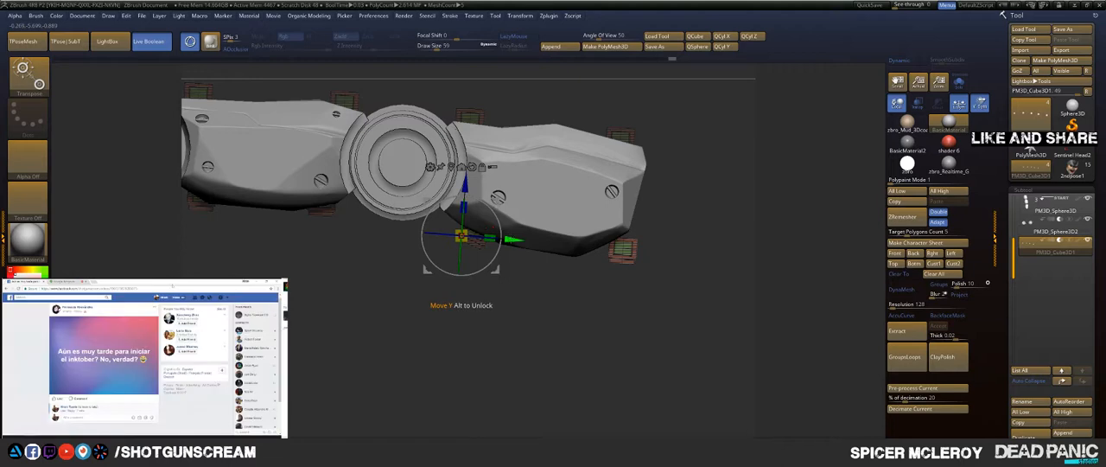
{"action": "left_click_drag", "start_coordinate": [508, 239], "coordinate": [491, 238]}
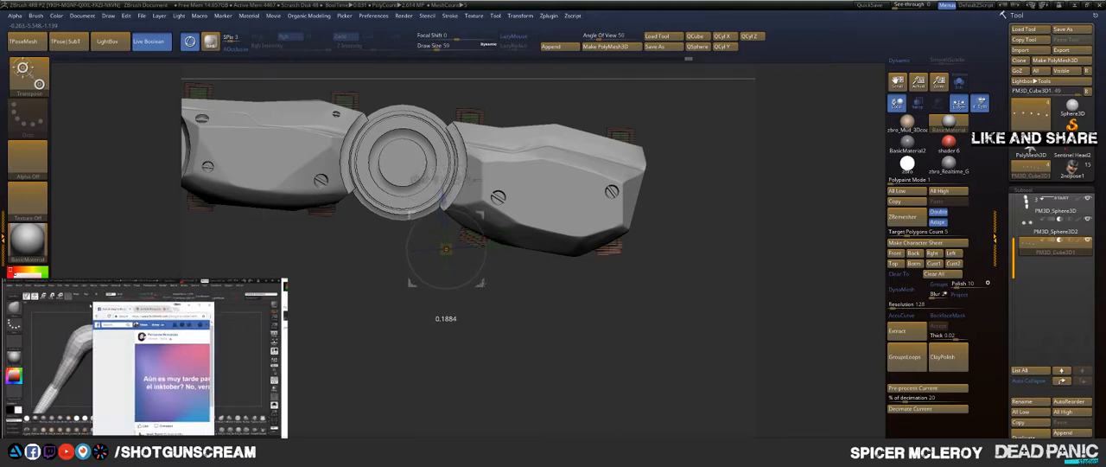
{"action": "key", "text": "q"}
Step: Select the finger segments subtool and engrave Orb_Cracks1 panel lines through the slots on the fingertip's underside
{"action": "mouse_move", "coordinate": [576, 316]}
{"action": "left_mouse_down"}
{"action": "mouse_move", "coordinate": [568, 253]}
{"action": "mouse_move", "coordinate": [662, 161]}
{"action": "left_mouse_up"}
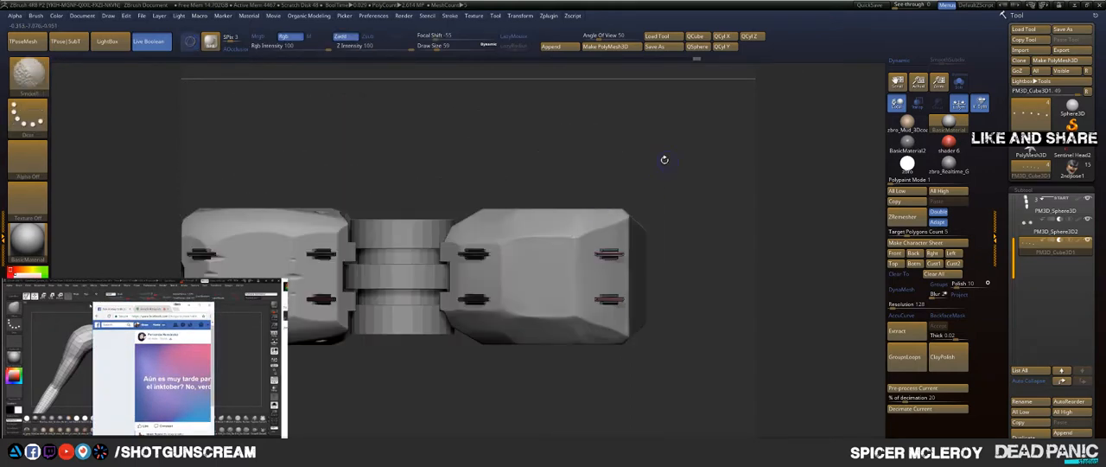
{"action": "mouse_move", "coordinate": [567, 157]}
{"action": "left_mouse_down", "text": "shift"}
{"action": "mouse_move", "coordinate": [555, 145]}
{"action": "mouse_move", "coordinate": [574, 159]}
{"action": "mouse_move", "coordinate": [434, 147]}
{"action": "mouse_move", "coordinate": [497, 140]}
{"action": "mouse_move", "coordinate": [562, 155]}
{"action": "left_mouse_up", "text": "shift"}
{"action": "left_click_drag", "start_coordinate": [235, 140], "coordinate": [598, 175], "text": "alt"}
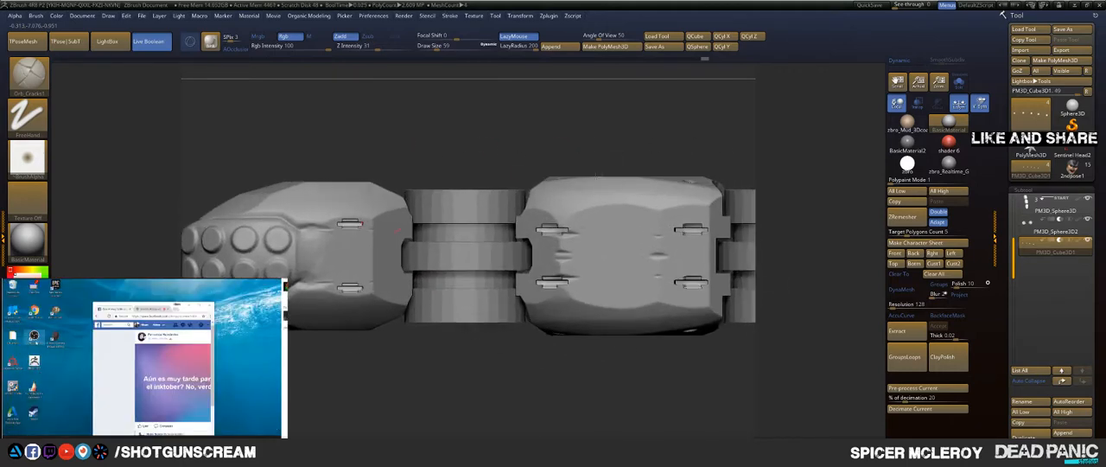
{"action": "left_click", "coordinate": [368, 228], "text": "alt"}
{"action": "left_click_drag", "start_coordinate": [422, 150], "coordinate": [541, 124], "text": "alt"}
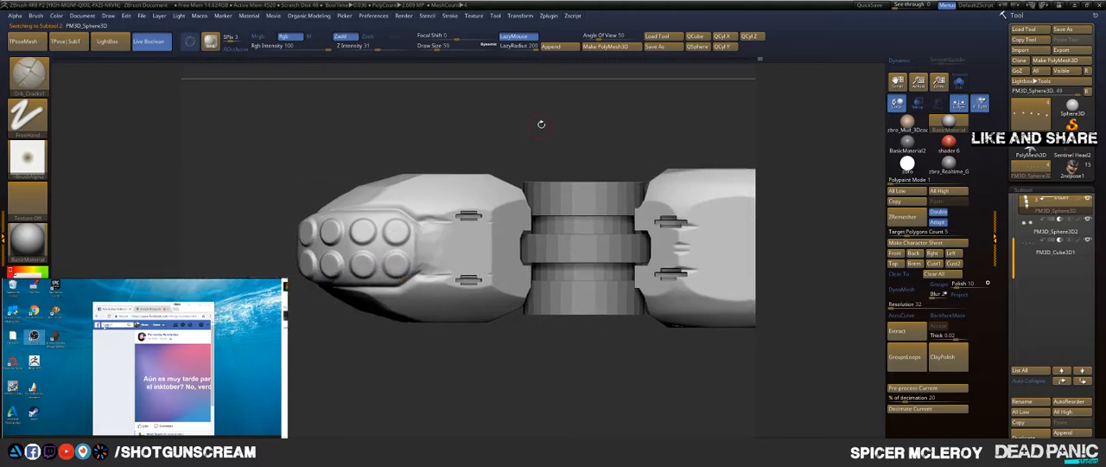
{"action": "key", "text": "b"}
{"action": "left_click", "coordinate": [430, 185]}
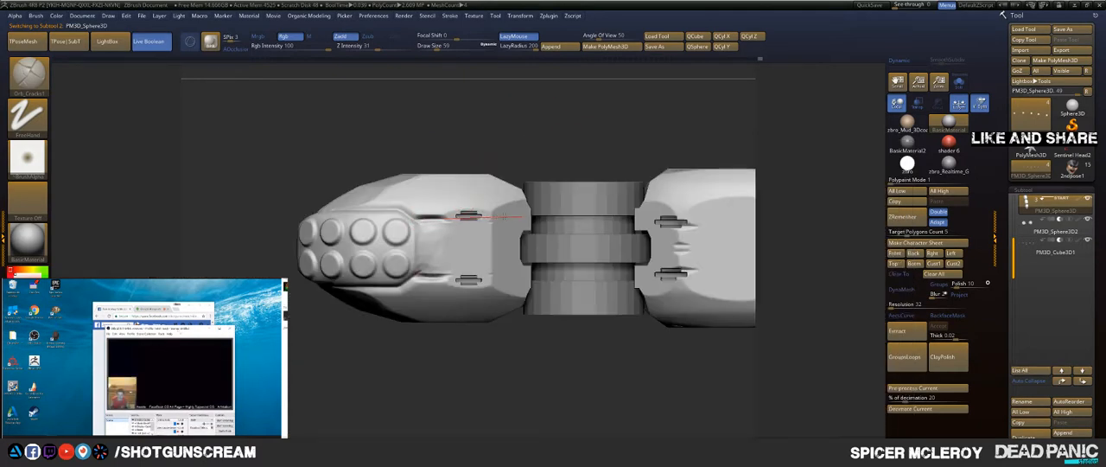
{"action": "left_click_drag", "start_coordinate": [537, 155], "coordinate": [431, 189], "text": "alt"}
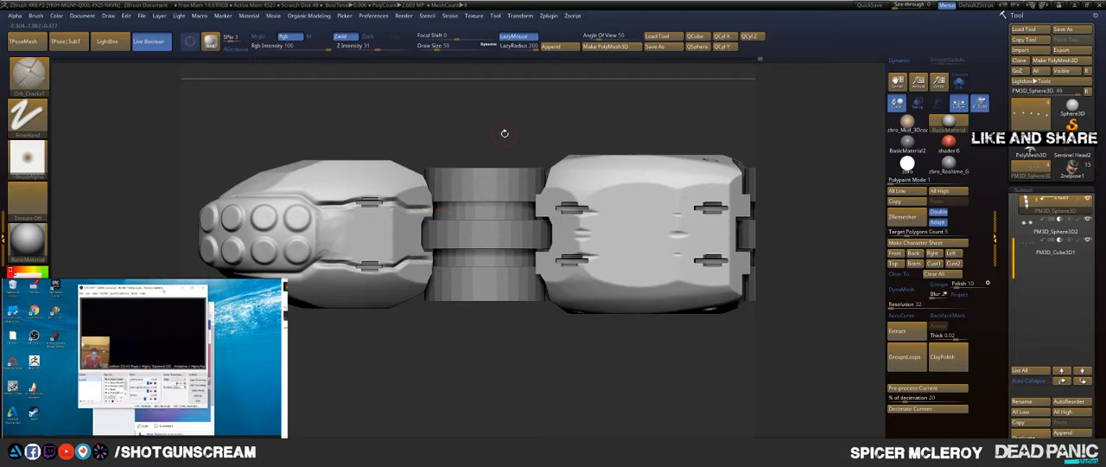
Step: Engrave matching angled panel lines through the slots on the undersides of the middle and rearmost segments, reaching the segment ends
{"action": "left_click_drag", "start_coordinate": [547, 108], "coordinate": [474, 130], "text": "alt"}
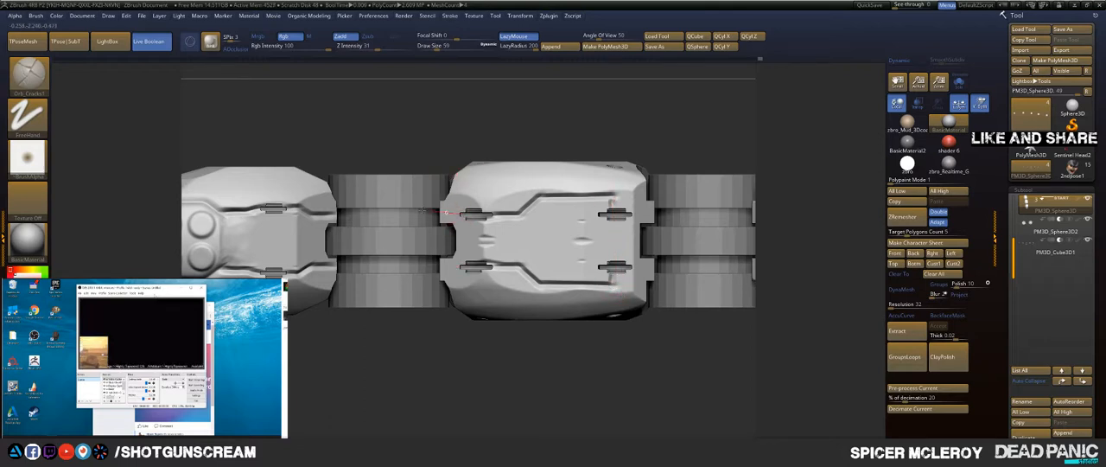
{"action": "left_click_drag", "start_coordinate": [475, 150], "coordinate": [373, 153]}
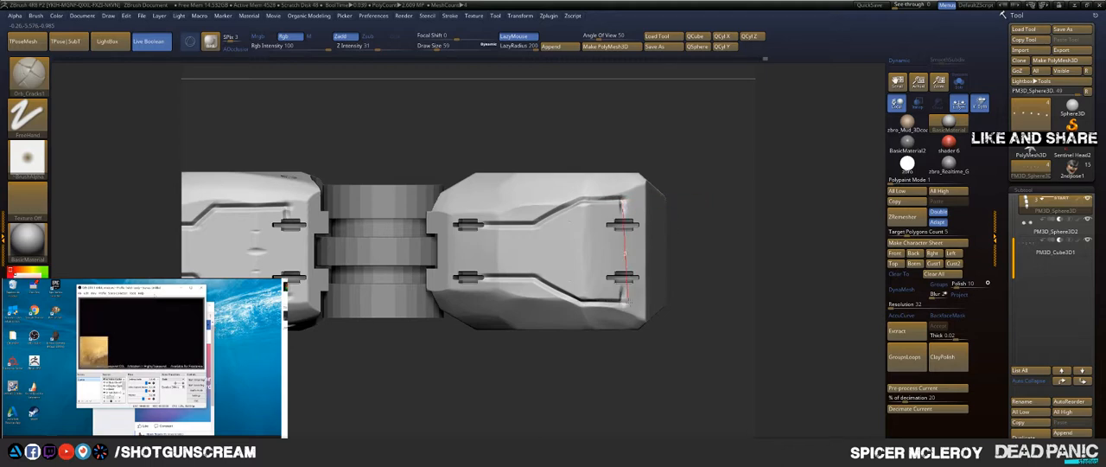
{"action": "left_click_drag", "start_coordinate": [685, 147], "coordinate": [458, 251]}
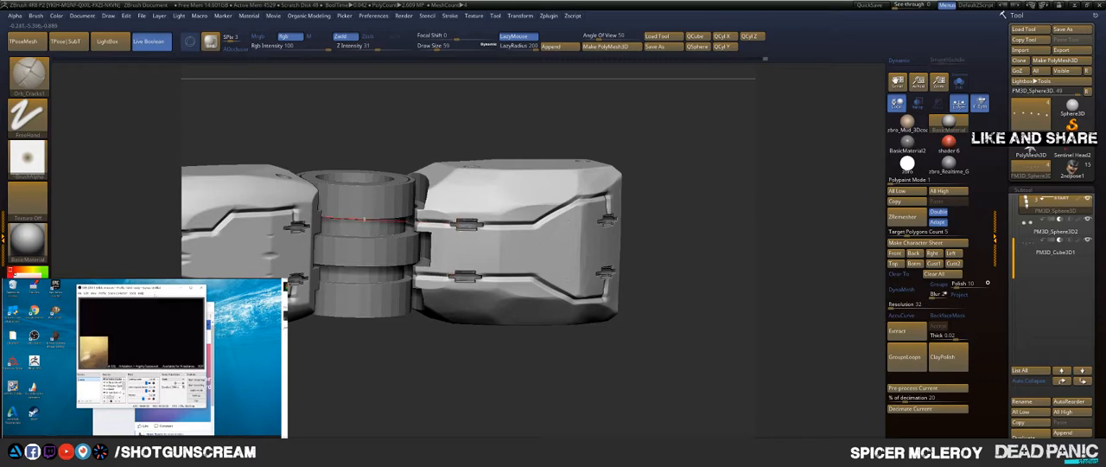
{"action": "left_click_drag", "start_coordinate": [528, 136], "coordinate": [435, 233], "text": "shift"}
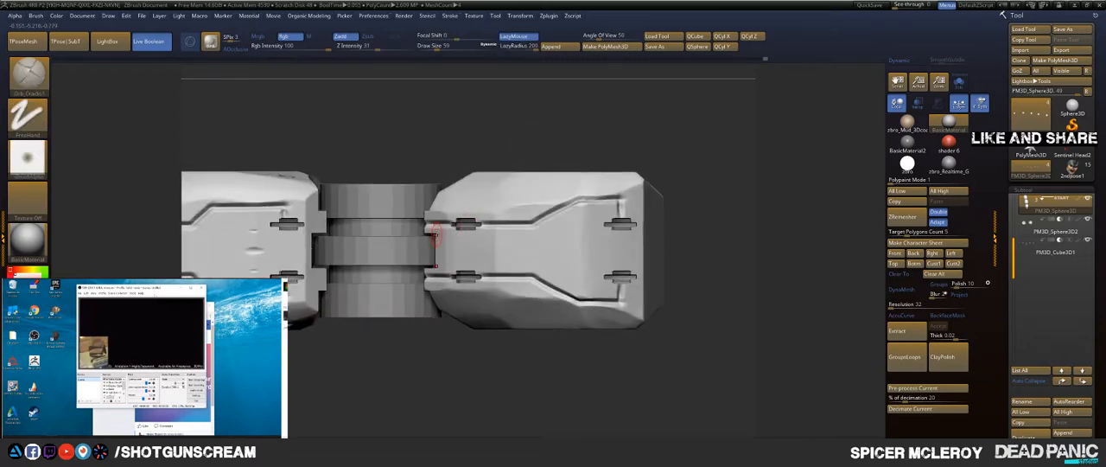
Step: Set the draw size to 44 and engrave angled notch outlines on the undersides of the rearmost segment's front and middle segment's rear
{"action": "key", "text": "s"}
{"action": "left_click", "coordinate": [434, 232]}
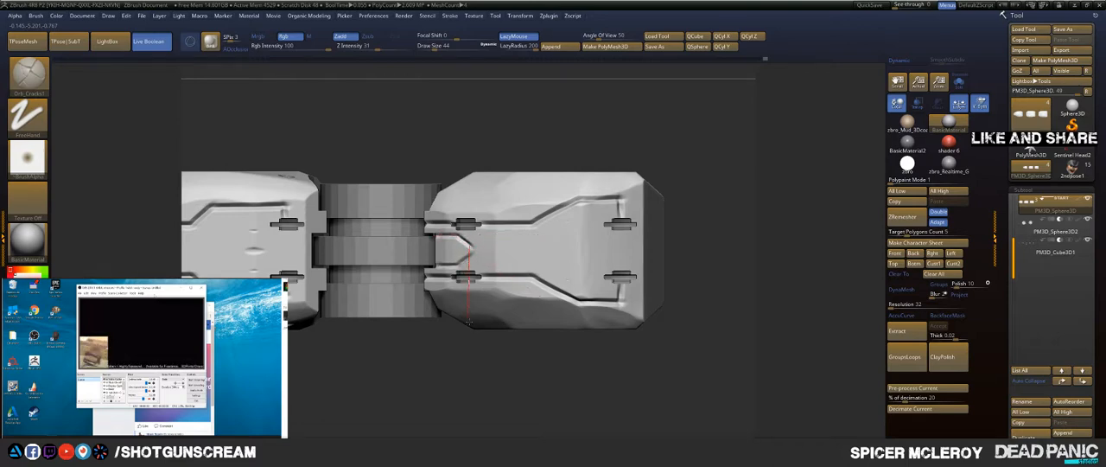
{"action": "left_click_drag", "start_coordinate": [345, 382], "coordinate": [477, 385], "text": "alt"}
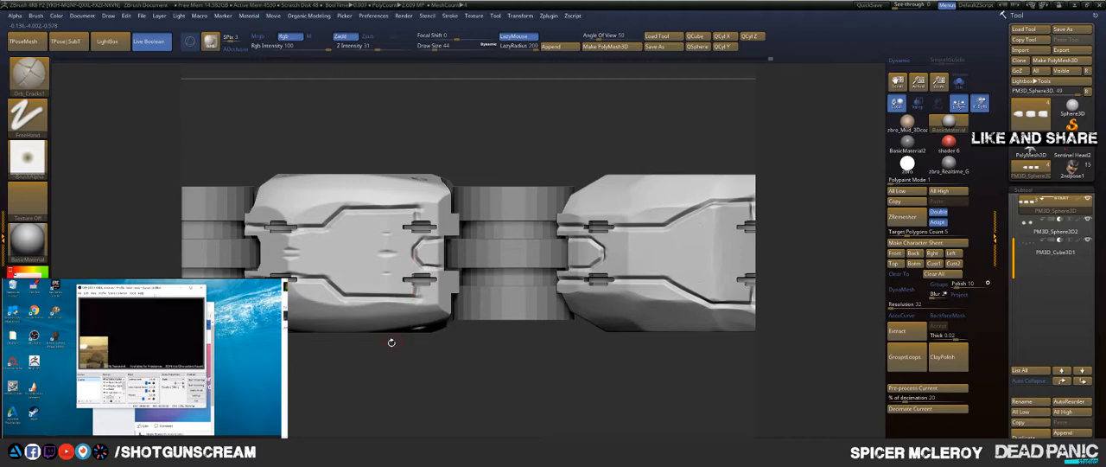
Step: Engrave small notch outlines between the slots at the middle segment's front end and the fingertip's rear end
{"action": "left_click_drag", "start_coordinate": [392, 342], "coordinate": [529, 349], "text": "alt"}
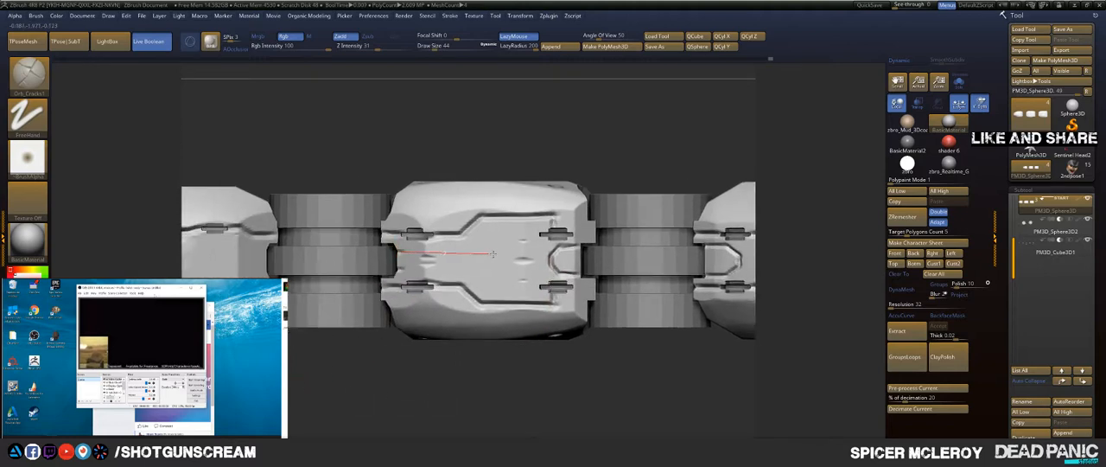
{"action": "left_click_drag", "start_coordinate": [492, 253], "coordinate": [501, 255]}
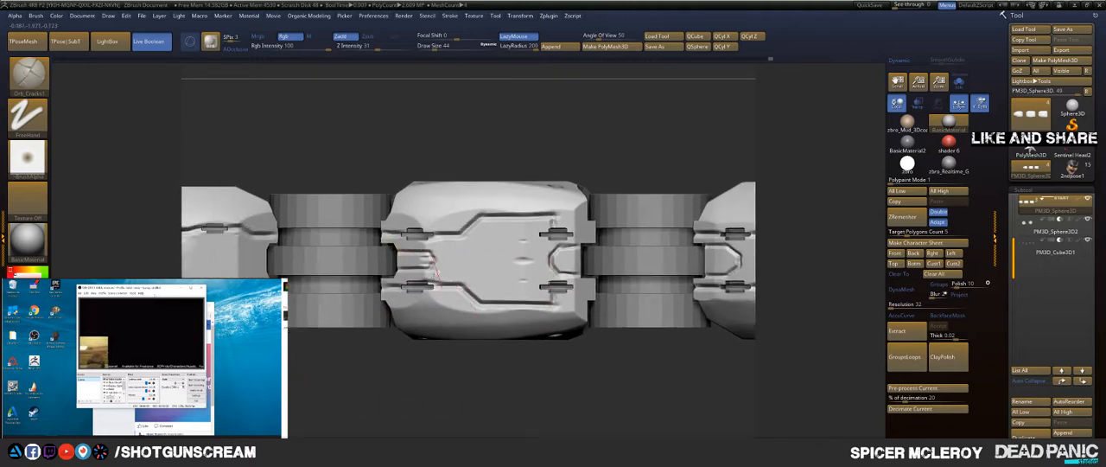
{"action": "left_click_drag", "start_coordinate": [434, 350], "coordinate": [568, 351]}
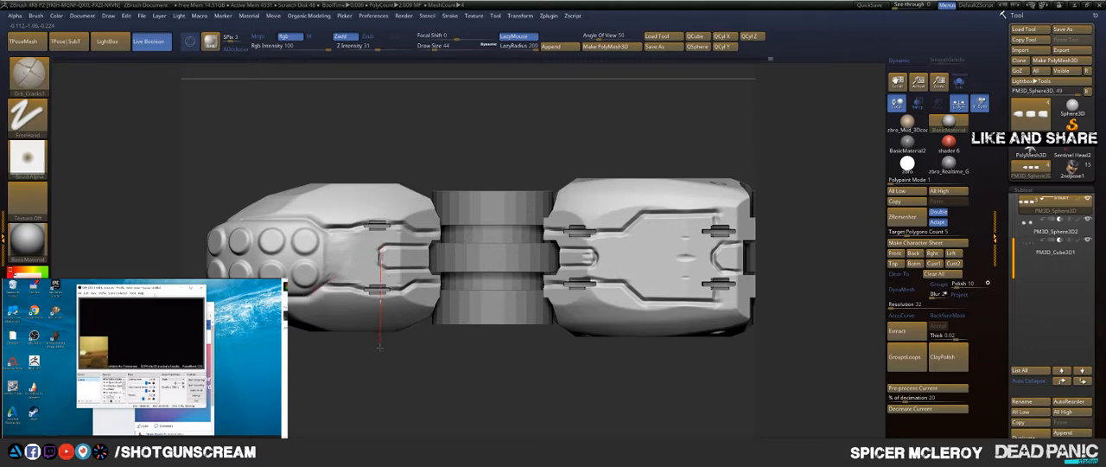
Step: Engrave a straight panel line across the fingertip's underside directly behind the round grip pads
{"action": "mouse_move", "coordinate": [320, 351]}
{"action": "left_mouse_down"}
{"action": "mouse_move", "coordinate": [321, 374]}
{"action": "mouse_move", "coordinate": [323, 359]}
{"action": "left_mouse_up"}
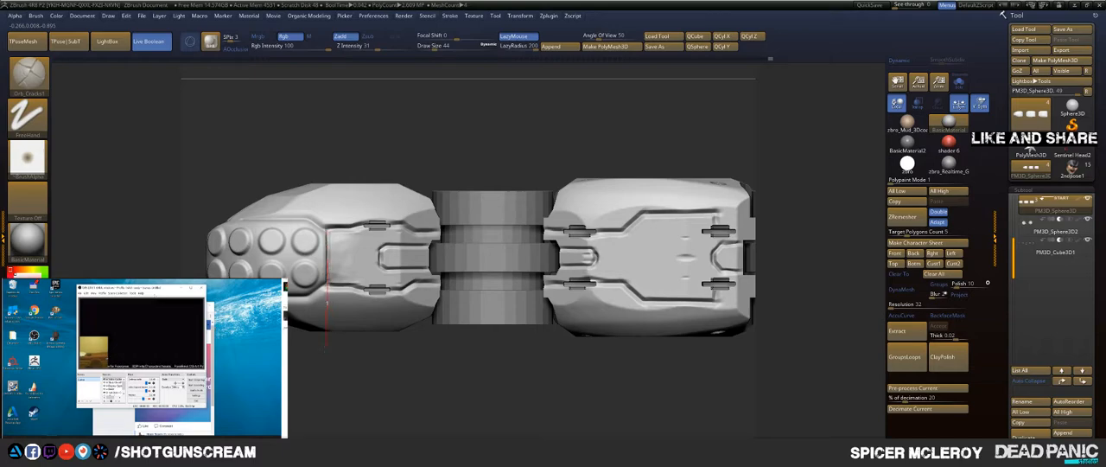
{"action": "left_click_drag", "start_coordinate": [315, 367], "coordinate": [342, 332]}
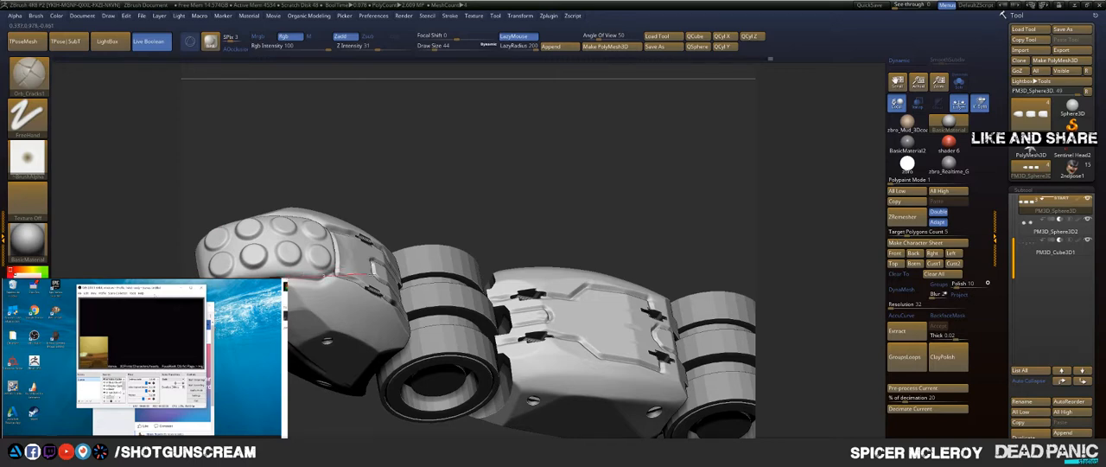
{"action": "left_click_drag", "start_coordinate": [359, 284], "coordinate": [335, 231]}
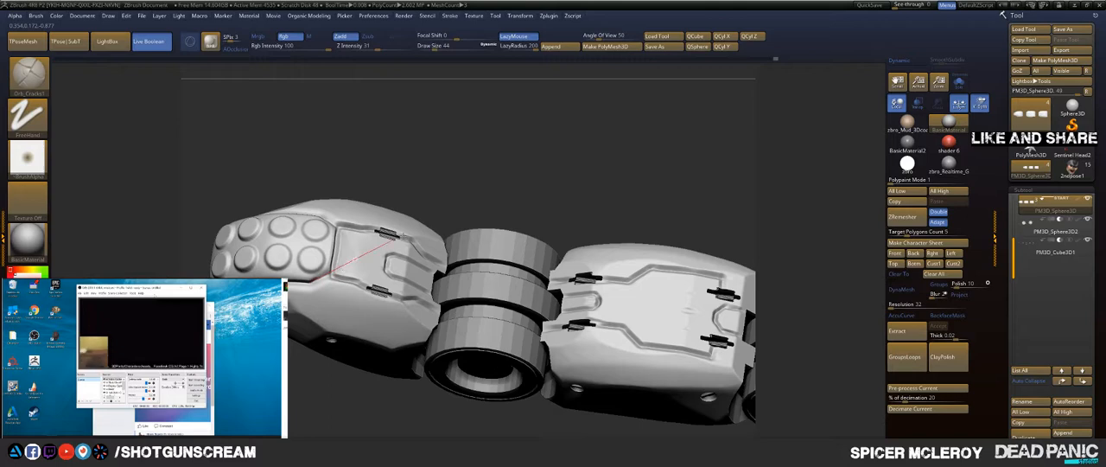
{"action": "left_click_drag", "start_coordinate": [431, 154], "coordinate": [519, 262]}
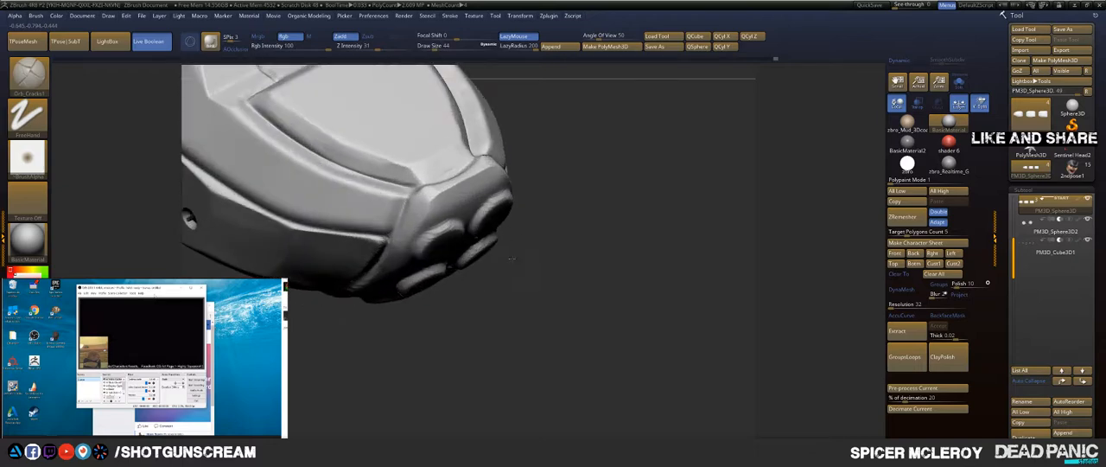
{"action": "left_click_drag", "start_coordinate": [595, 193], "coordinate": [664, 294]}
{"action": "key", "text": "b"}
{"action": "key", "text": "t"}
{"action": "key", "text": "o"}
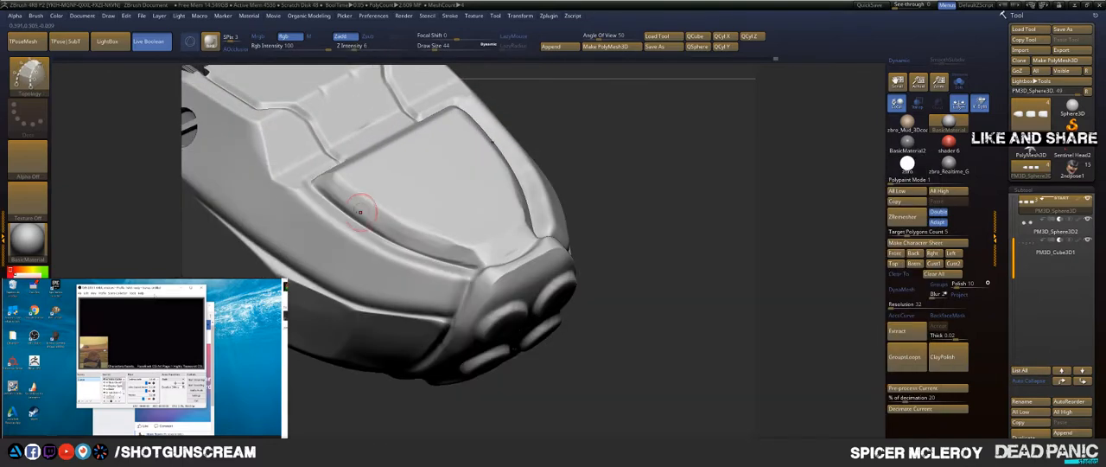
{"action": "key", "text": "s"}
{"action": "left_click_drag", "start_coordinate": [299, 198], "coordinate": [322, 210]}
{"action": "left_click", "coordinate": [322, 231]}
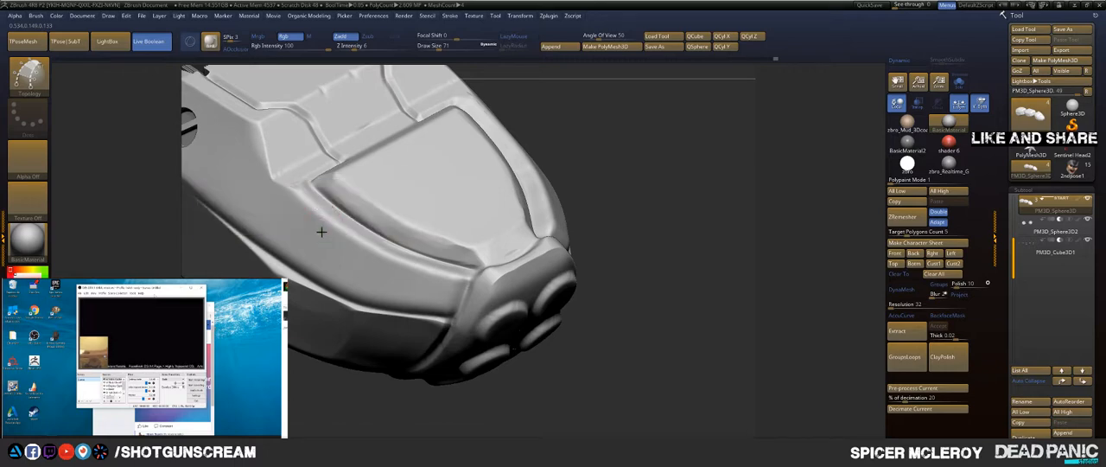
{"action": "key", "text": "ctrl+z"}
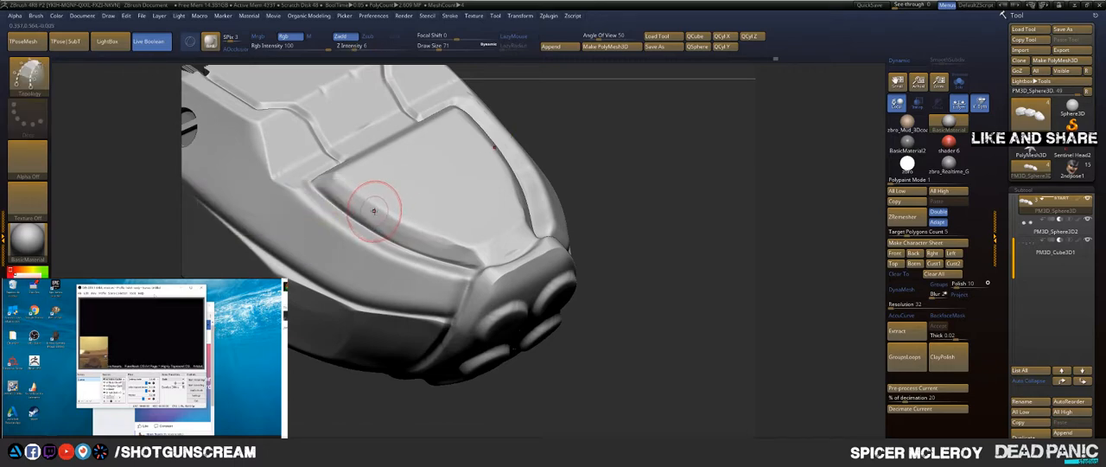
Step: Flatten the ridge beside the curved panel line on the fingertip's top using TrimDynamic at draw size 46
{"action": "key", "text": "b"}
{"action": "key", "text": "c"}
{"action": "key", "text": "b"}
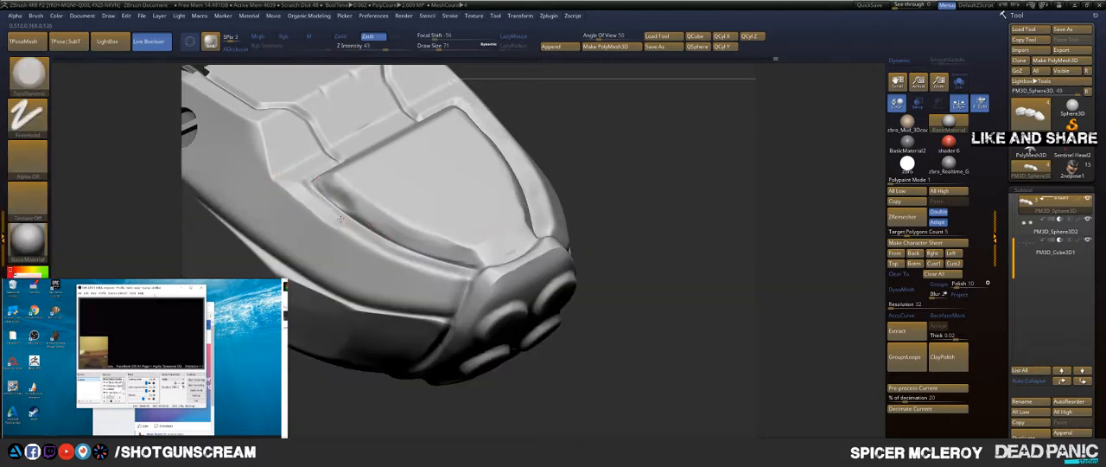
{"action": "left_click_drag", "start_coordinate": [341, 218], "coordinate": [372, 233]}
{"action": "key", "text": "ctrl+z"}
{"action": "key", "text": "s"}
{"action": "left_click_drag", "start_coordinate": [301, 191], "coordinate": [296, 192]}
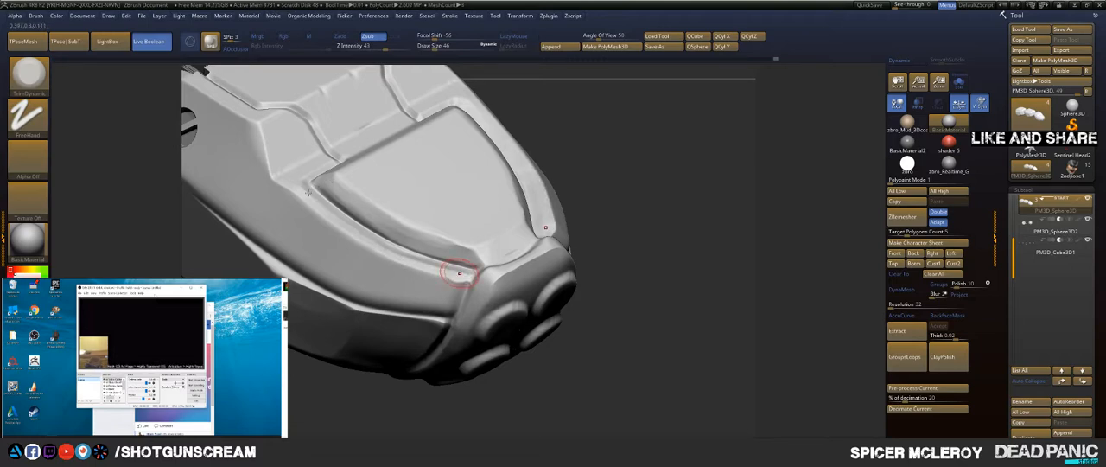
{"action": "left_click_drag", "start_coordinate": [309, 204], "coordinate": [336, 208]}
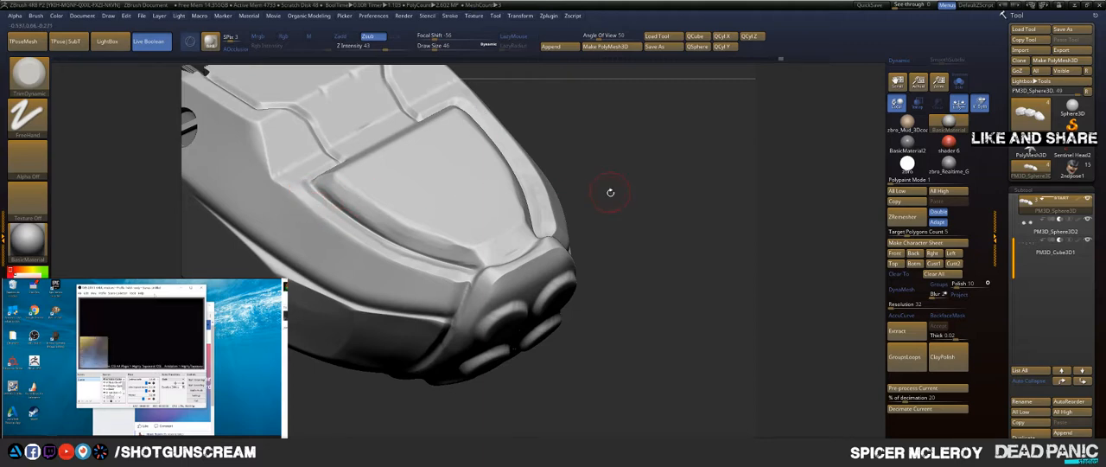
Step: Set the draw size to 80 and flatten the fingertip's underside between the slots and the round grip pads with TrimDynamic
{"action": "left_click_drag", "start_coordinate": [610, 192], "coordinate": [570, 133]}
{"action": "key", "text": "f"}
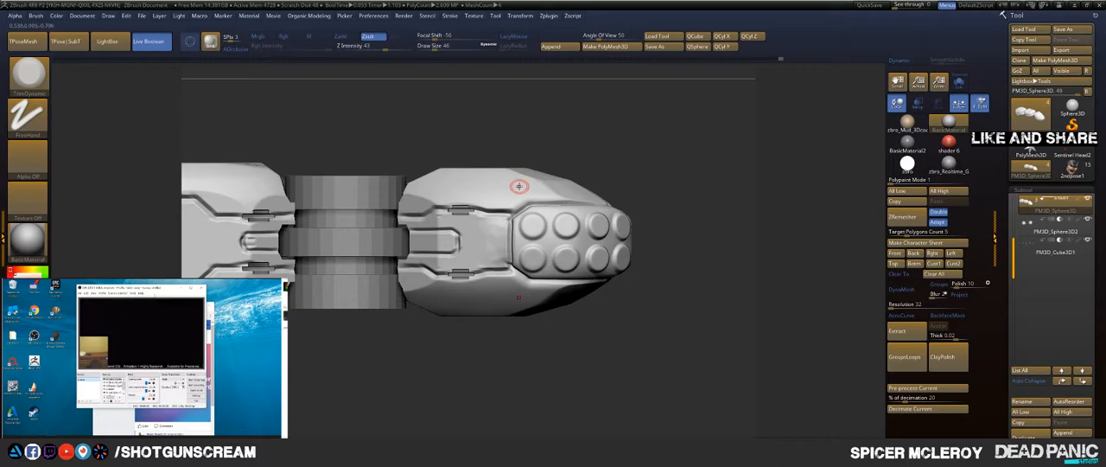
{"action": "key", "text": "b"}
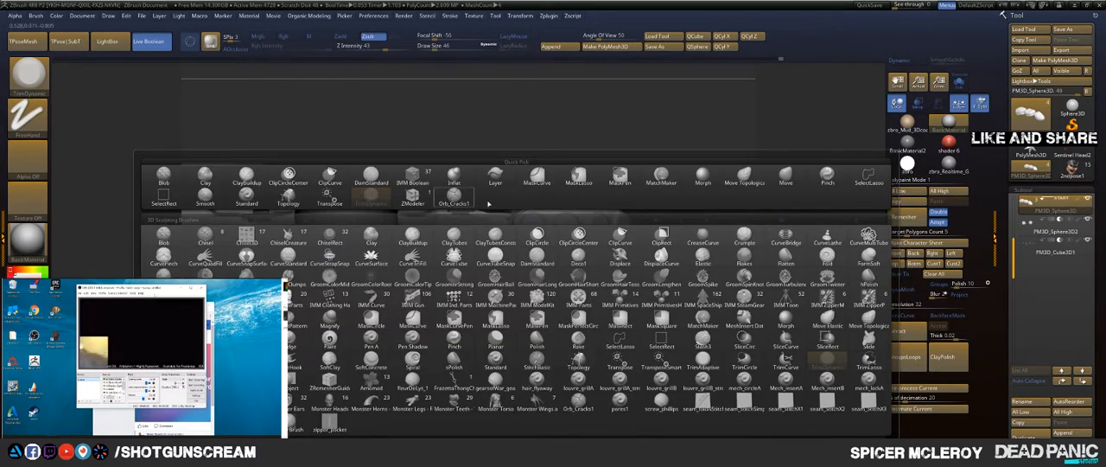
{"action": "key", "text": "s"}
{"action": "left_click", "coordinate": [501, 229]}
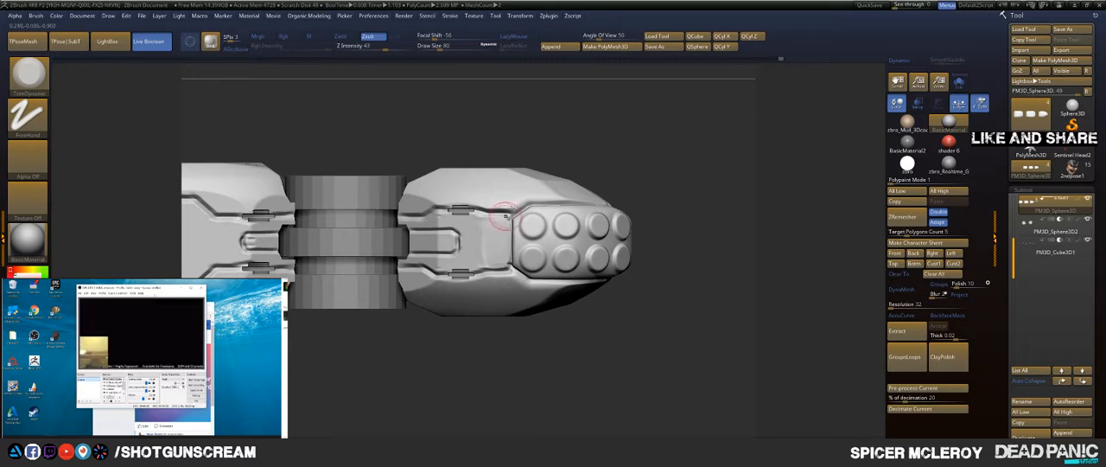
{"action": "left_click_drag", "start_coordinate": [594, 121], "coordinate": [534, 225]}
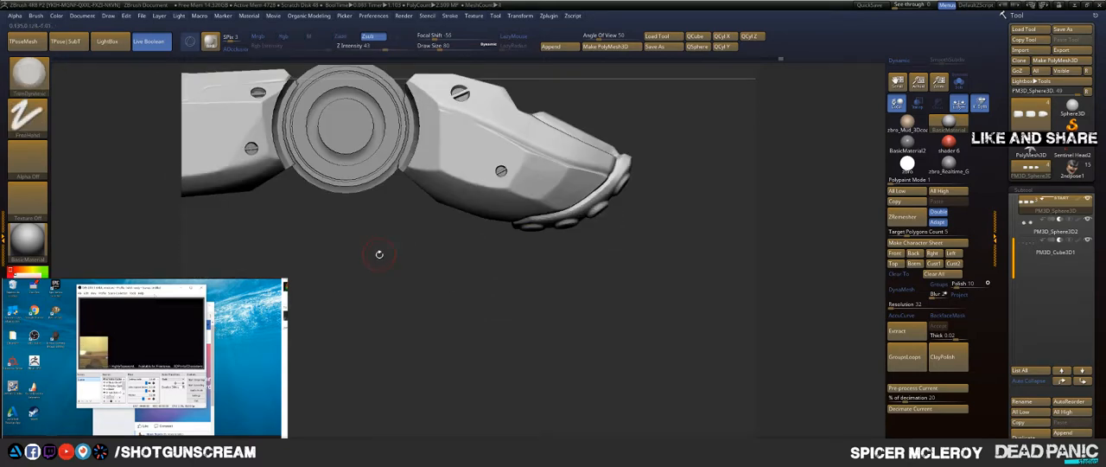
Step: Isolate the rearmost segment, cut its upper front corner beside the joint diagonally with ClipCurve, and show all segments again
{"action": "left_click_drag", "start_coordinate": [378, 254], "coordinate": [434, 286]}
{"action": "mouse_move", "coordinate": [521, 289]}
{"action": "left_mouse_down"}
{"action": "mouse_move", "coordinate": [464, 299]}
{"action": "mouse_move", "coordinate": [389, 242]}
{"action": "left_mouse_up"}
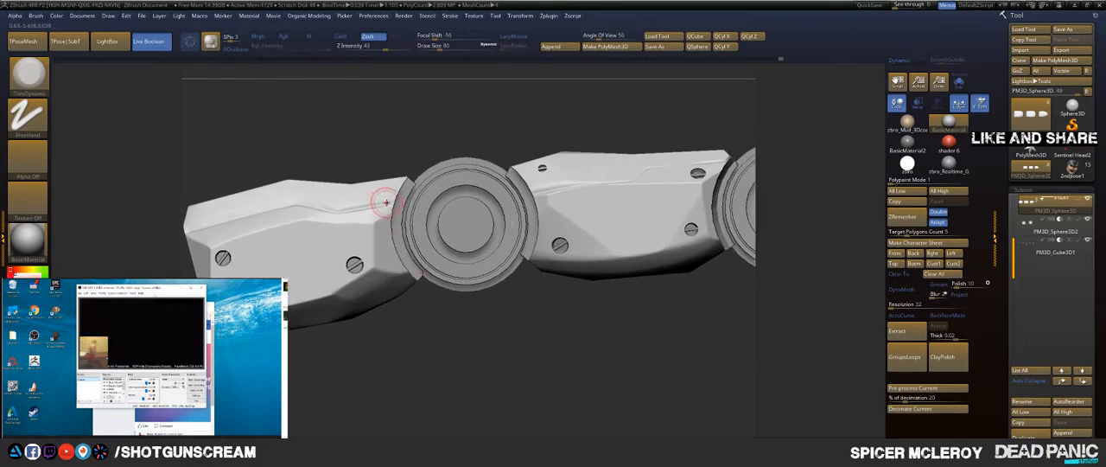
{"action": "key", "text": "ctrl+shift"}
{"action": "mouse_move", "coordinate": [365, 158]}
{"action": "left_mouse_down", "text": "ctrl+shift"}
{"action": "mouse_move", "coordinate": [446, 201]}
{"action": "mouse_move", "coordinate": [441, 211]}
{"action": "mouse_move", "coordinate": [448, 101]}
{"action": "mouse_move", "coordinate": [475, 108]}
{"action": "left_mouse_up", "text": "ctrl+shift"}
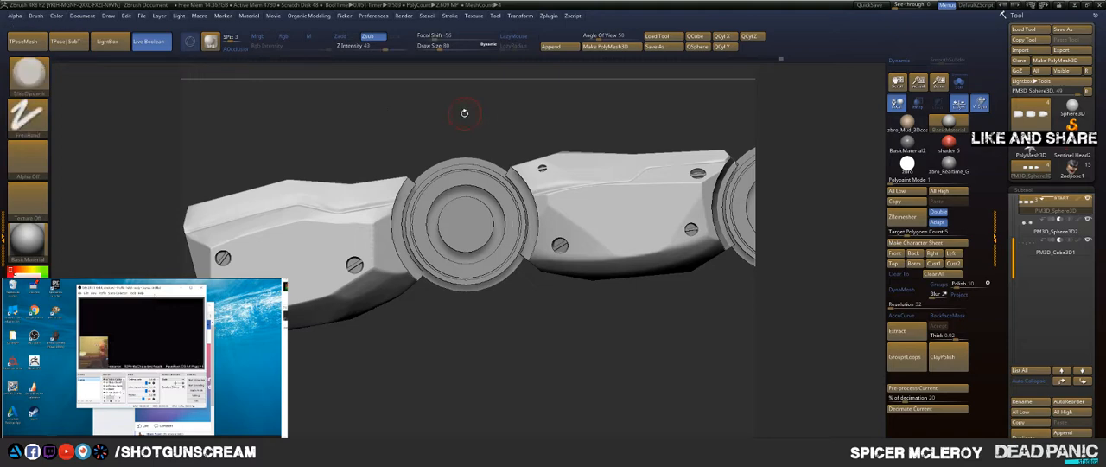
{"action": "left_click", "coordinate": [367, 166], "text": "ctrl+shift"}
{"action": "left_click_drag", "start_coordinate": [365, 165], "coordinate": [451, 226], "text": "ctrl+shift"}
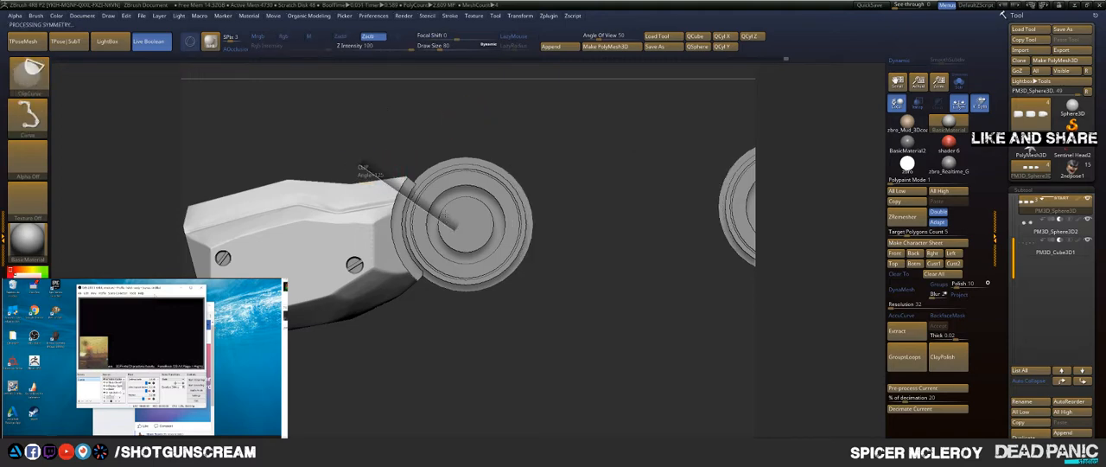
{"action": "mouse_move", "coordinate": [525, 117]}
{"action": "left_mouse_down", "text": "alt"}
{"action": "mouse_move", "coordinate": [485, 153]}
{"action": "mouse_move", "coordinate": [487, 193]}
{"action": "mouse_move", "coordinate": [505, 139]}
{"action": "mouse_move", "coordinate": [446, 138]}
{"action": "mouse_move", "coordinate": [459, 141]}
{"action": "mouse_move", "coordinate": [440, 67]}
{"action": "left_mouse_up", "text": "alt"}
{"action": "left_click", "coordinate": [504, 148], "text": "ctrl+shift"}
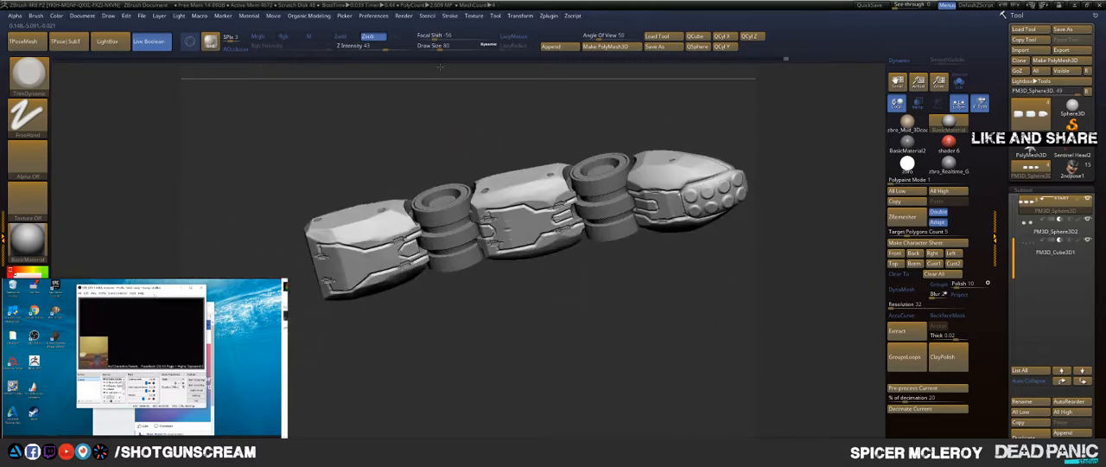
Step: Isolate the middle segment and trim the corners of its front end beside the joint with ClipCurve
{"action": "left_click_drag", "start_coordinate": [434, 120], "coordinate": [432, 103]}
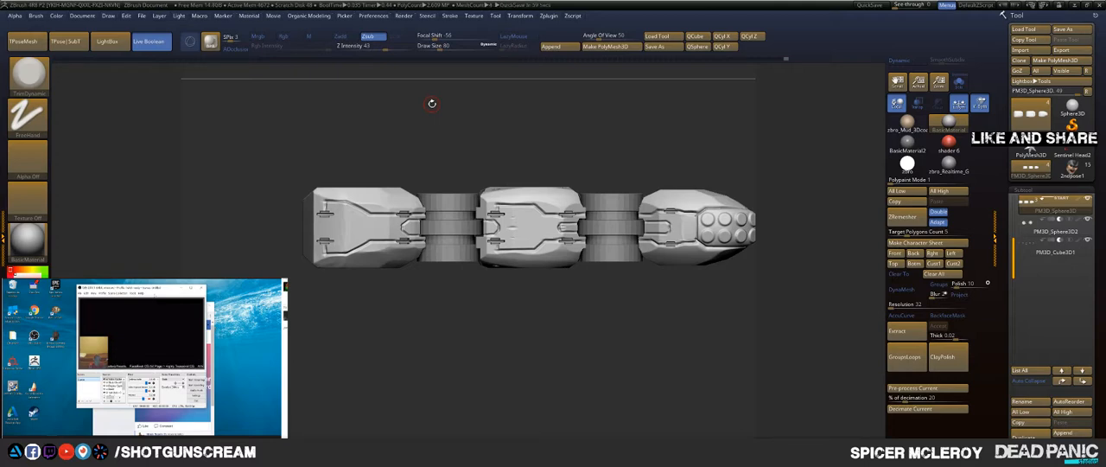
{"action": "mouse_move", "coordinate": [672, 138]}
{"action": "left_mouse_down"}
{"action": "mouse_move", "coordinate": [628, 158]}
{"action": "mouse_move", "coordinate": [694, 100]}
{"action": "mouse_move", "coordinate": [646, 166]}
{"action": "mouse_move", "coordinate": [642, 208]}
{"action": "mouse_move", "coordinate": [648, 156]}
{"action": "mouse_move", "coordinate": [627, 173]}
{"action": "mouse_move", "coordinate": [626, 197]}
{"action": "mouse_move", "coordinate": [635, 185]}
{"action": "mouse_move", "coordinate": [536, 192]}
{"action": "mouse_move", "coordinate": [522, 216]}
{"action": "mouse_move", "coordinate": [546, 326]}
{"action": "left_mouse_up"}
{"action": "left_click", "coordinate": [497, 238], "text": "ctrl+shift"}
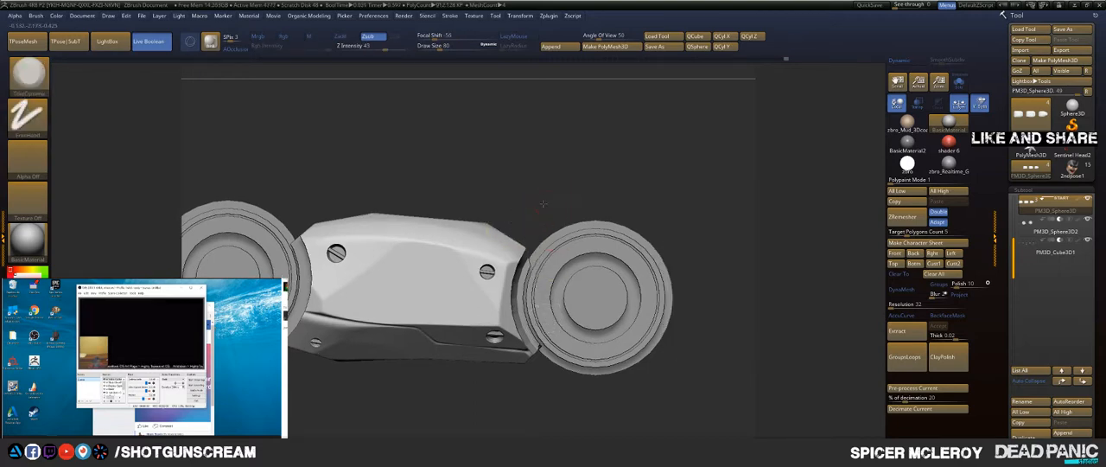
{"action": "left_click_drag", "start_coordinate": [553, 197], "coordinate": [555, 116], "text": "alt"}
{"action": "mouse_move", "coordinate": [538, 297]}
{"action": "left_mouse_down", "text": "ctrl+shift"}
{"action": "mouse_move", "coordinate": [511, 407]}
{"action": "mouse_move", "coordinate": [507, 366]}
{"action": "mouse_move", "coordinate": [519, 375]}
{"action": "left_mouse_up", "text": "ctrl+shift"}
{"action": "mouse_move", "coordinate": [546, 343]}
{"action": "left_mouse_down"}
{"action": "mouse_move", "coordinate": [543, 393]}
{"action": "mouse_move", "coordinate": [546, 346]}
{"action": "mouse_move", "coordinate": [562, 333]}
{"action": "mouse_move", "coordinate": [470, 347]}
{"action": "left_mouse_up"}
Step: Isolate the fingertip, trim its rear corners beside the joint with ClipCurve, and bring the other segments back into view
{"action": "left_click", "coordinate": [596, 135], "text": "ctrl+shift"}
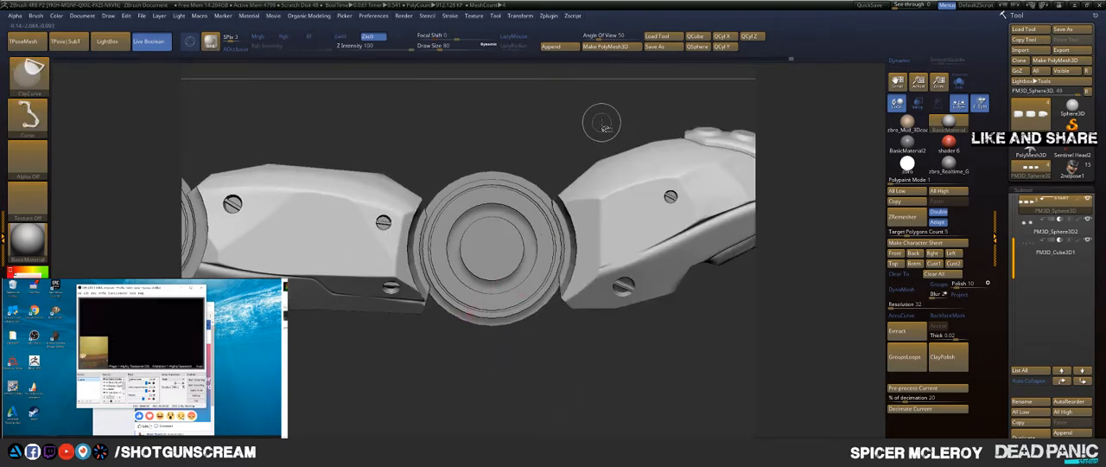
{"action": "left_click_drag", "start_coordinate": [558, 123], "coordinate": [531, 127], "text": "alt"}
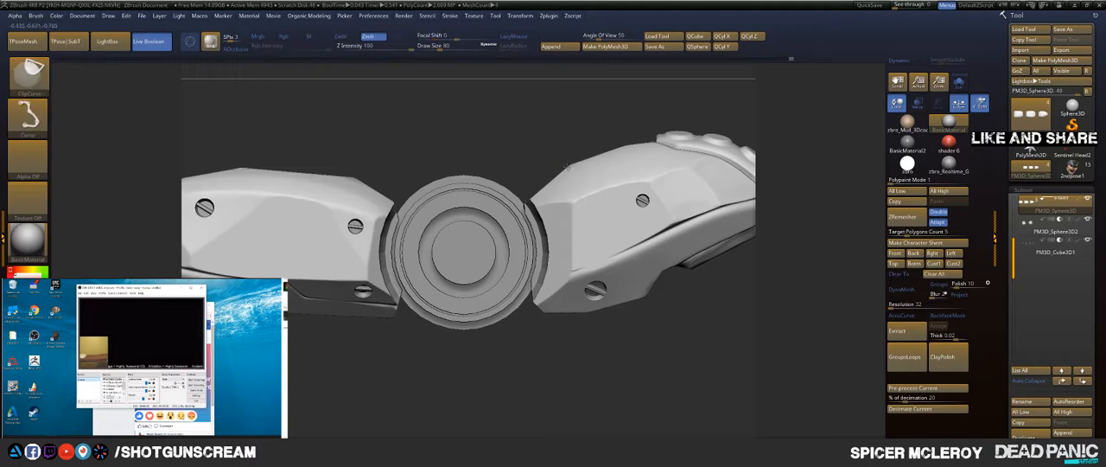
{"action": "left_click", "coordinate": [568, 168], "text": "ctrl+shift"}
{"action": "left_click_drag", "start_coordinate": [503, 271], "coordinate": [525, 128], "text": "ctrl+shift"}
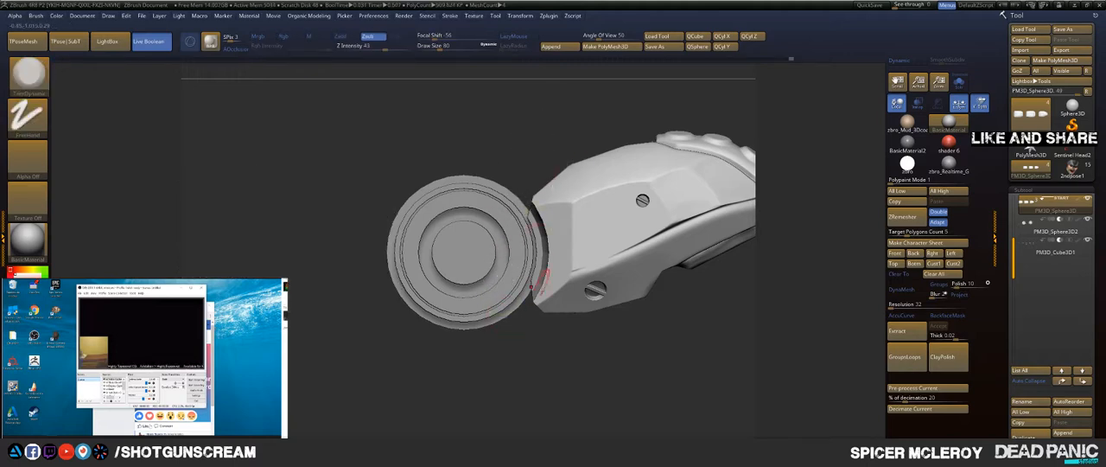
{"action": "left_click_drag", "start_coordinate": [571, 342], "coordinate": [506, 240], "text": "ctrl+shift"}
{"action": "left_click_drag", "start_coordinate": [468, 146], "coordinate": [484, 384]}
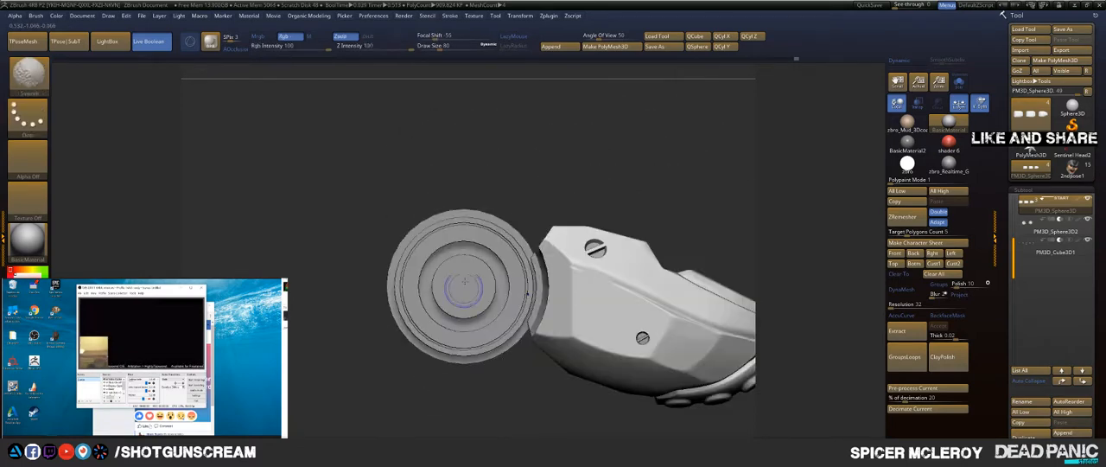
{"action": "mouse_move", "coordinate": [496, 191]}
{"action": "left_mouse_down"}
{"action": "mouse_move", "coordinate": [536, 102]}
{"action": "mouse_move", "coordinate": [544, 134]}
{"action": "left_mouse_up"}
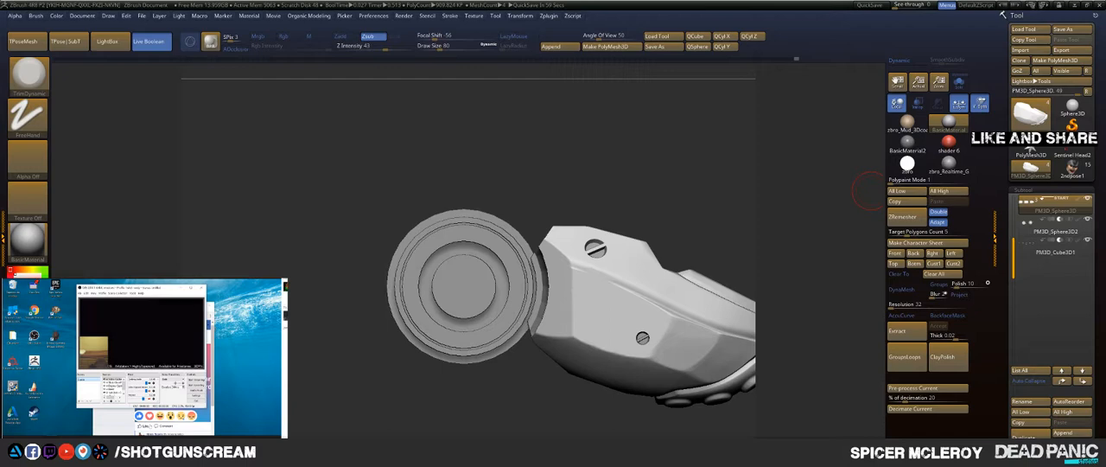
{"action": "left_click_drag", "start_coordinate": [553, 175], "coordinate": [642, 219]}
{"action": "key", "text": "f"}
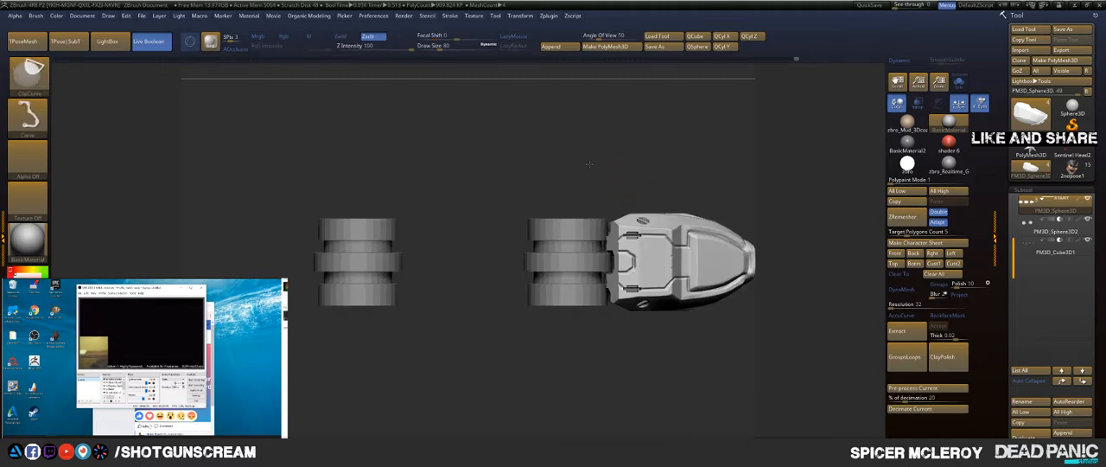
{"action": "left_click", "coordinate": [568, 144], "text": "ctrl+shift"}
Step: Examine the sides of the middle and rearmost segments, including their ends around the joints
{"action": "left_click_drag", "start_coordinate": [529, 152], "coordinate": [536, 65]}
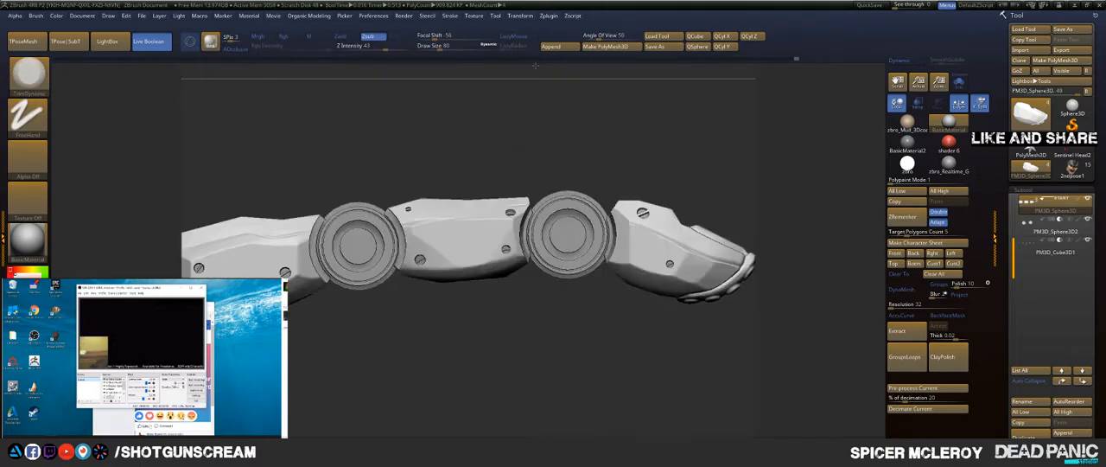
{"action": "left_click_drag", "start_coordinate": [464, 170], "coordinate": [609, 160], "text": "alt"}
{"action": "left_click_drag", "start_coordinate": [535, 164], "coordinate": [424, 117], "text": "alt"}
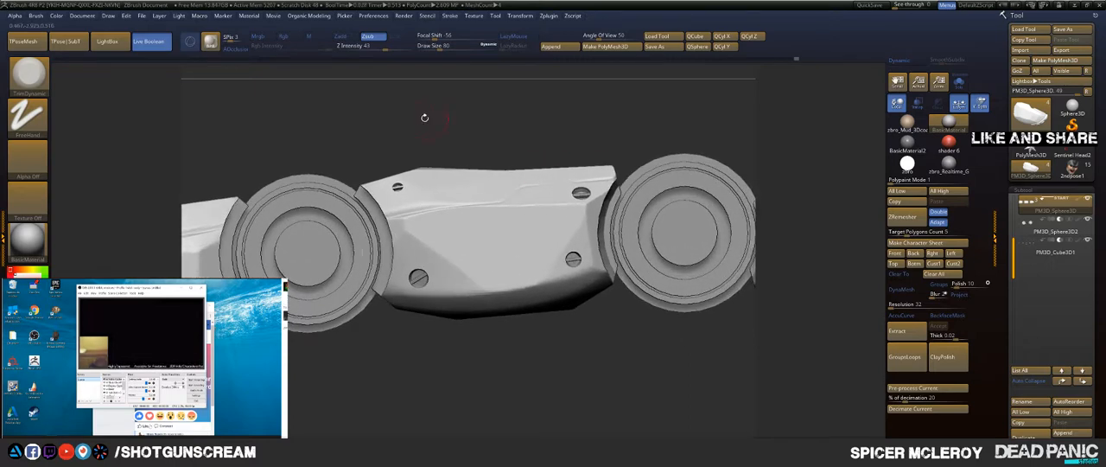
{"action": "left_click_drag", "start_coordinate": [416, 145], "coordinate": [601, 130], "text": "alt"}
{"action": "left_click_drag", "start_coordinate": [407, 124], "coordinate": [570, 118]}
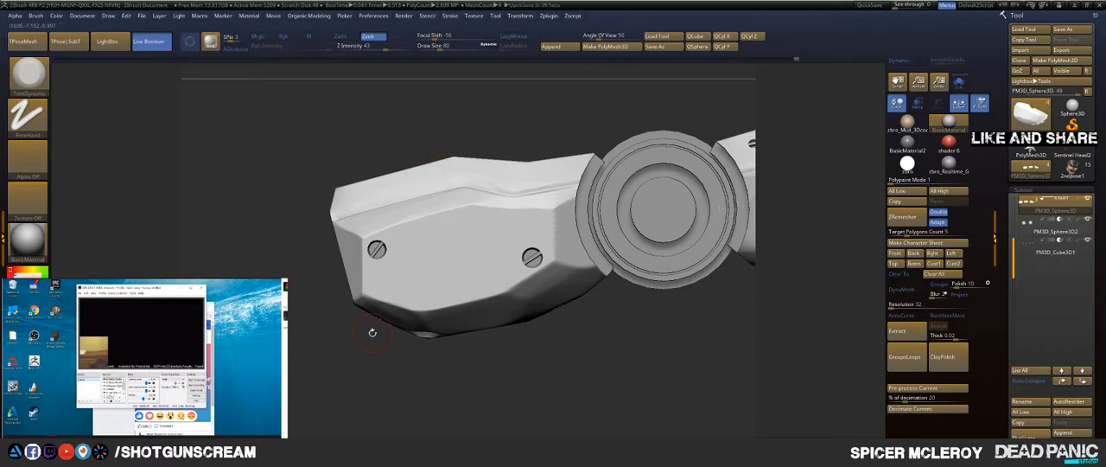
{"action": "left_click_drag", "start_coordinate": [350, 330], "coordinate": [350, 321]}
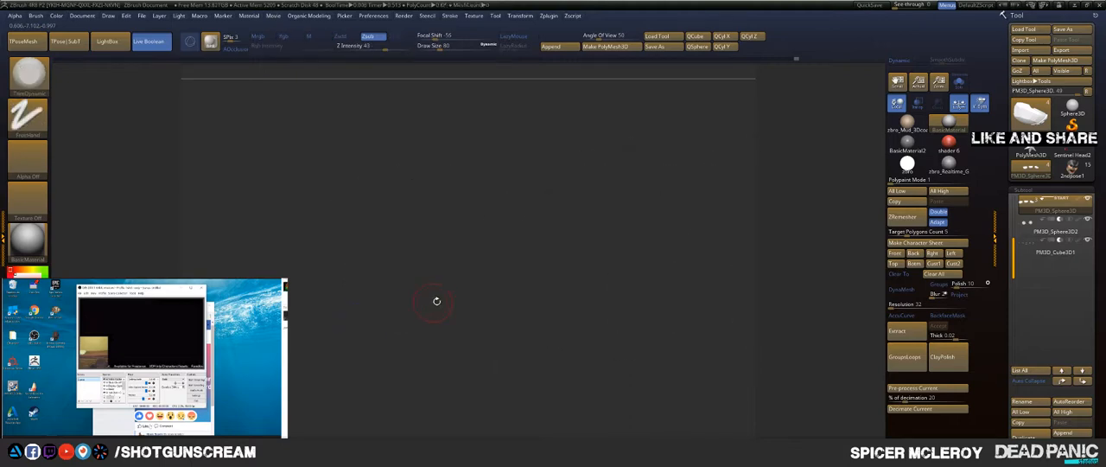
{"action": "key", "text": "f"}
{"action": "key", "text": "f"}
{"action": "left_click_drag", "start_coordinate": [670, 211], "coordinate": [695, 189]}
{"action": "left_click_drag", "start_coordinate": [684, 228], "coordinate": [600, 316]}
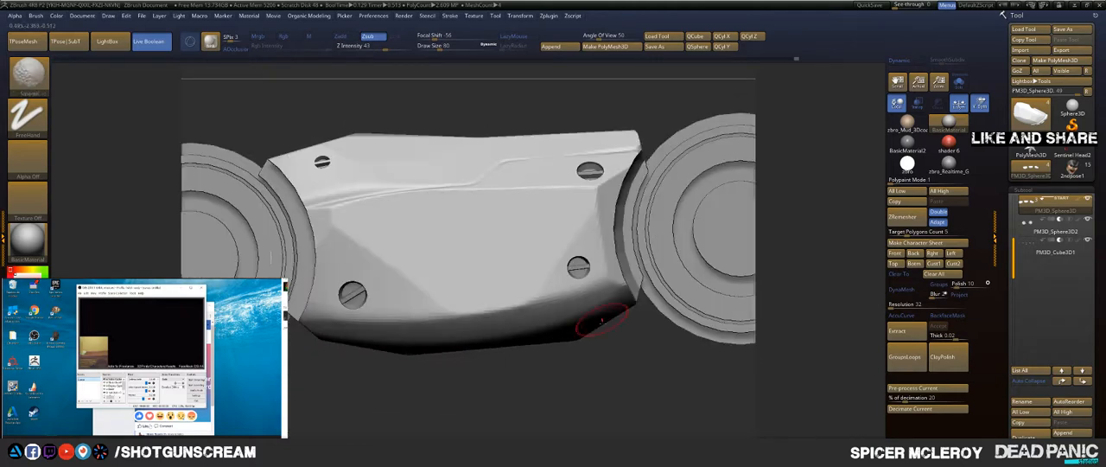
Step: Isolate the rearmost segment and cut the side corners of its rear end diagonally with ClipCurve
{"action": "left_click_drag", "start_coordinate": [458, 395], "coordinate": [507, 217], "text": "alt"}
{"action": "left_click", "coordinate": [358, 200], "text": "ctrl+shift"}
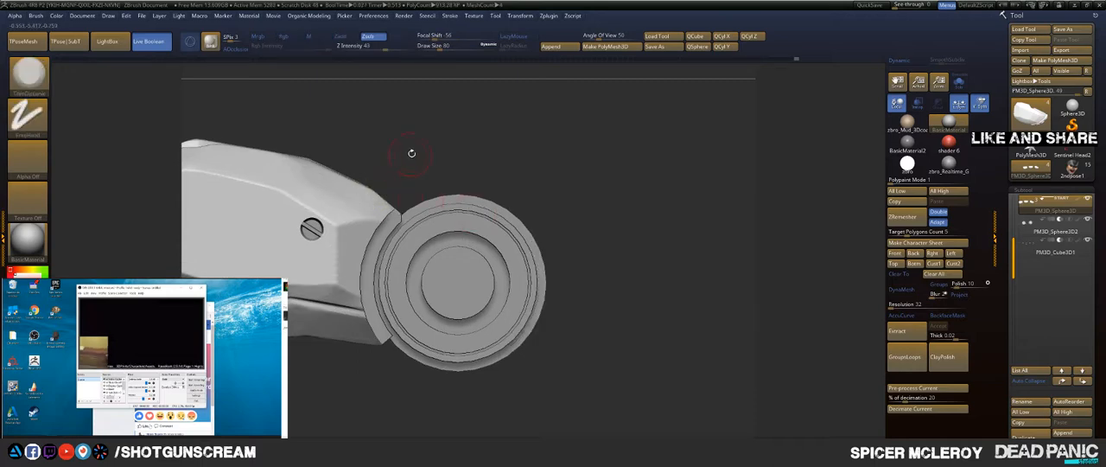
{"action": "left_click_drag", "start_coordinate": [412, 153], "coordinate": [546, 142], "text": "alt"}
{"action": "key", "text": "ctrl+shift"}
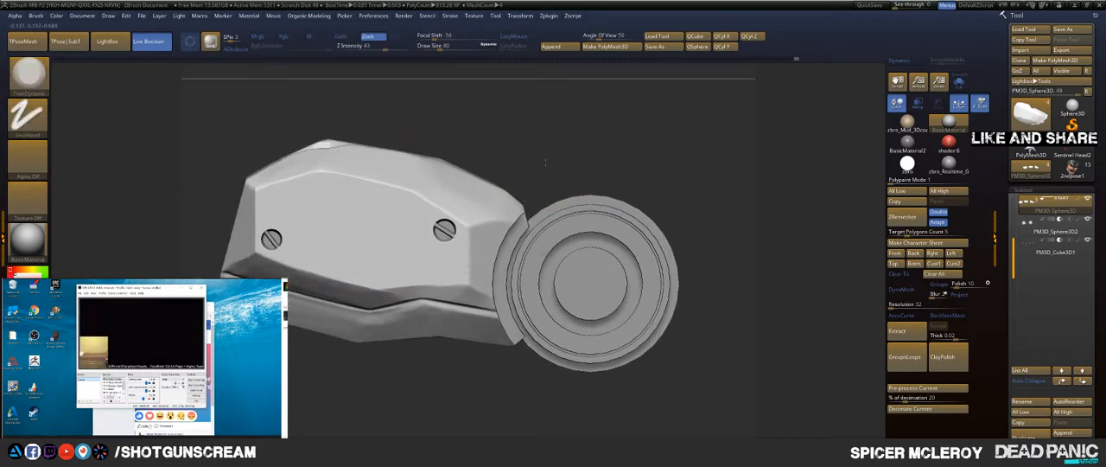
{"action": "mouse_move", "coordinate": [545, 162]}
{"action": "left_mouse_down"}
{"action": "mouse_move", "coordinate": [509, 161]}
{"action": "mouse_move", "coordinate": [725, 95]}
{"action": "mouse_move", "coordinate": [740, 78]}
{"action": "mouse_move", "coordinate": [561, 127]}
{"action": "left_mouse_up"}
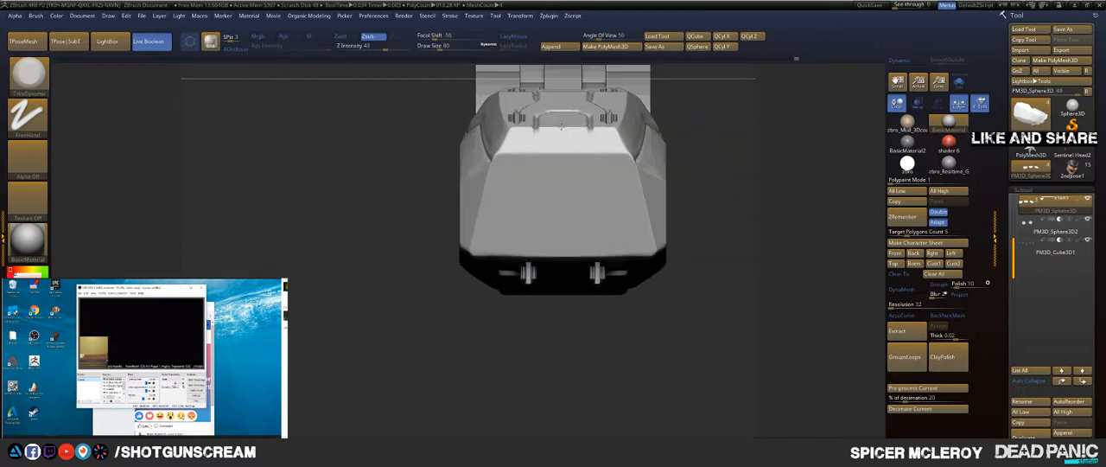
{"action": "left_click_drag", "start_coordinate": [739, 191], "coordinate": [651, 143]}
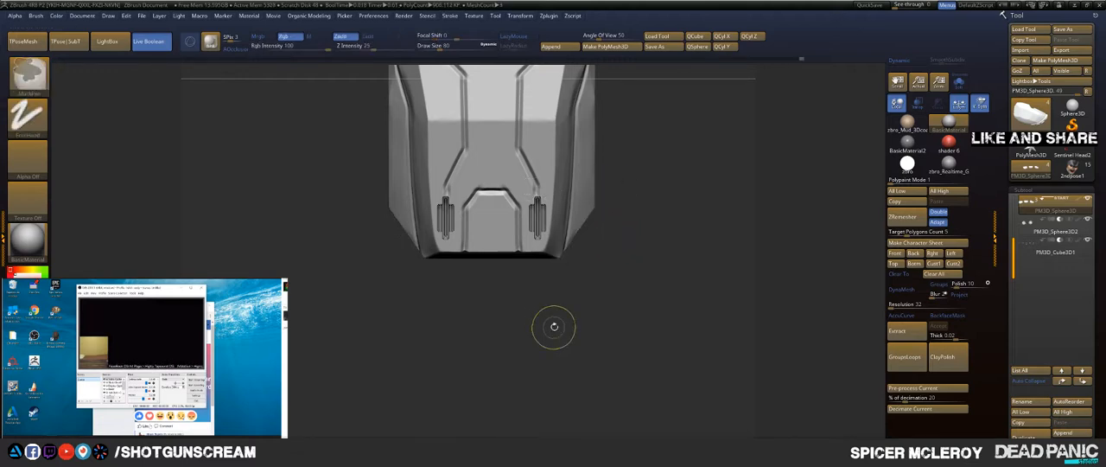
{"action": "mouse_move", "coordinate": [553, 326]}
{"action": "left_mouse_down"}
{"action": "mouse_move", "coordinate": [547, 260]}
{"action": "mouse_move", "coordinate": [537, 301]}
{"action": "left_mouse_up"}
{"action": "left_click_drag", "start_coordinate": [596, 271], "coordinate": [610, 101]}
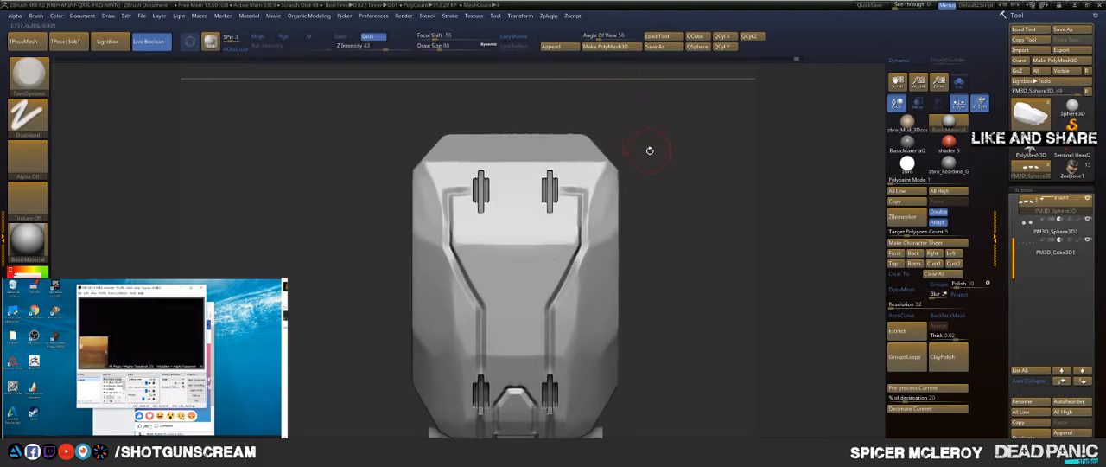
{"action": "left_click_drag", "start_coordinate": [656, 229], "coordinate": [635, 180]}
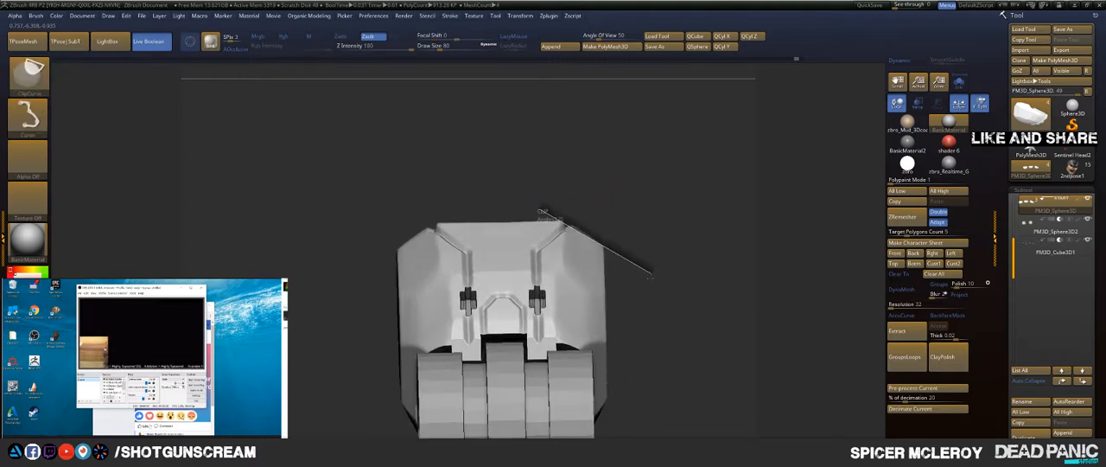
Step: Trim the rearmost segment's bulging underside near its rear end into a straight plane with ClipCurve
{"action": "left_click_drag", "start_coordinate": [647, 190], "coordinate": [642, 225]}
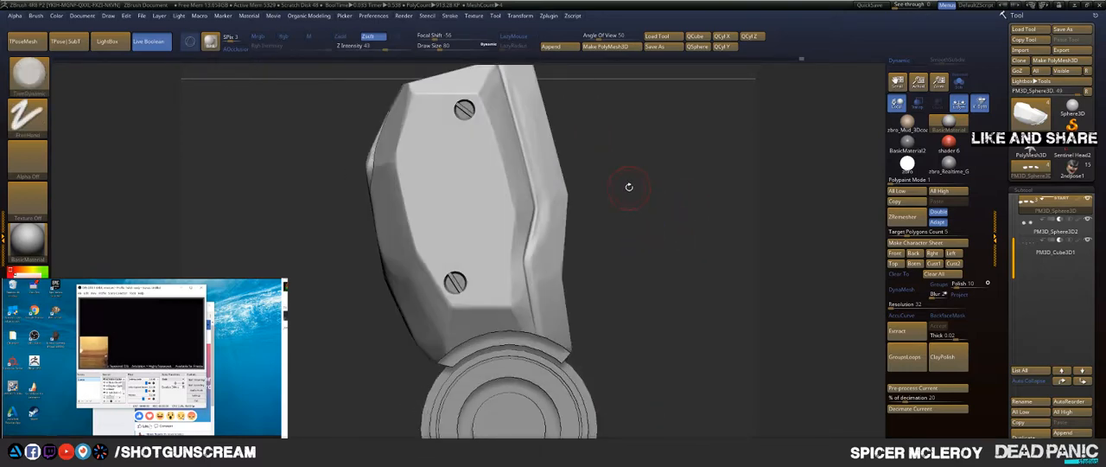
{"action": "left_click_drag", "start_coordinate": [629, 186], "coordinate": [566, 188]}
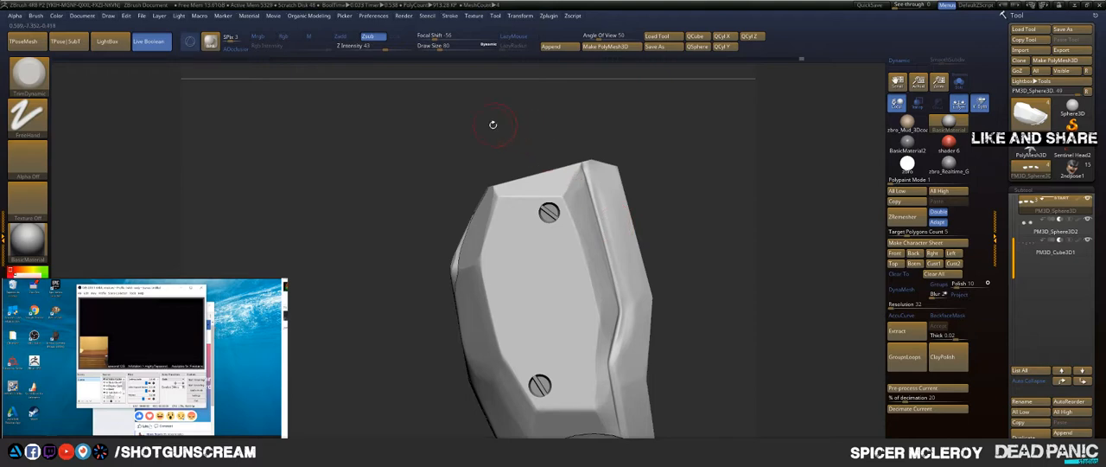
{"action": "mouse_move", "coordinate": [486, 144]}
{"action": "left_mouse_down"}
{"action": "mouse_move", "coordinate": [508, 148]}
{"action": "mouse_move", "coordinate": [496, 148]}
{"action": "left_mouse_up"}
{"action": "left_click_drag", "start_coordinate": [427, 206], "coordinate": [475, 235]}
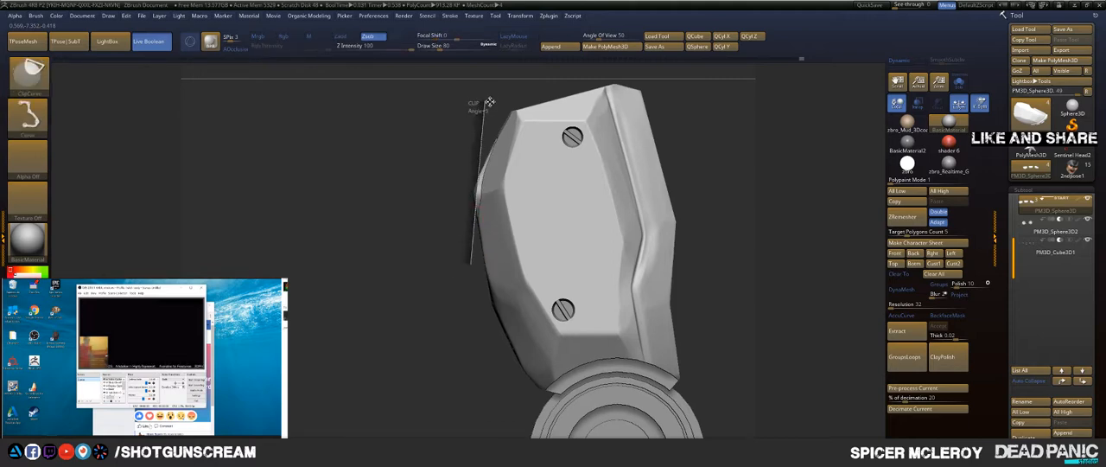
{"action": "mouse_move", "coordinate": [463, 113]}
{"action": "left_mouse_down", "text": "ctrl+shift"}
{"action": "mouse_move", "coordinate": [402, 145]}
{"action": "mouse_move", "coordinate": [462, 178]}
{"action": "mouse_move", "coordinate": [384, 200]}
{"action": "mouse_move", "coordinate": [426, 221]}
{"action": "mouse_move", "coordinate": [422, 194]}
{"action": "mouse_move", "coordinate": [447, 302]}
{"action": "mouse_move", "coordinate": [323, 163]}
{"action": "left_mouse_up", "text": "ctrl+shift"}
Step: Bevel the lower side corners of the rearmost segment's rear face with diagonal ClipCurve cuts and unhide the other segments
{"action": "left_click_drag", "start_coordinate": [646, 136], "coordinate": [680, 230]}
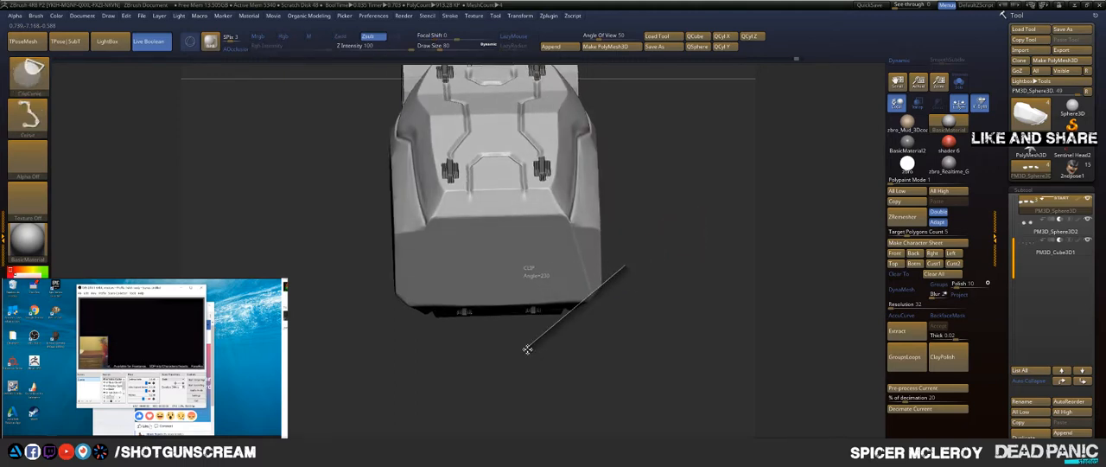
{"action": "mouse_move", "coordinate": [560, 366]}
{"action": "left_mouse_down"}
{"action": "mouse_move", "coordinate": [604, 289]}
{"action": "mouse_move", "coordinate": [661, 129]}
{"action": "mouse_move", "coordinate": [691, 223]}
{"action": "mouse_move", "coordinate": [639, 221]}
{"action": "left_mouse_up"}
{"action": "key", "text": "f"}
{"action": "key", "text": "f"}
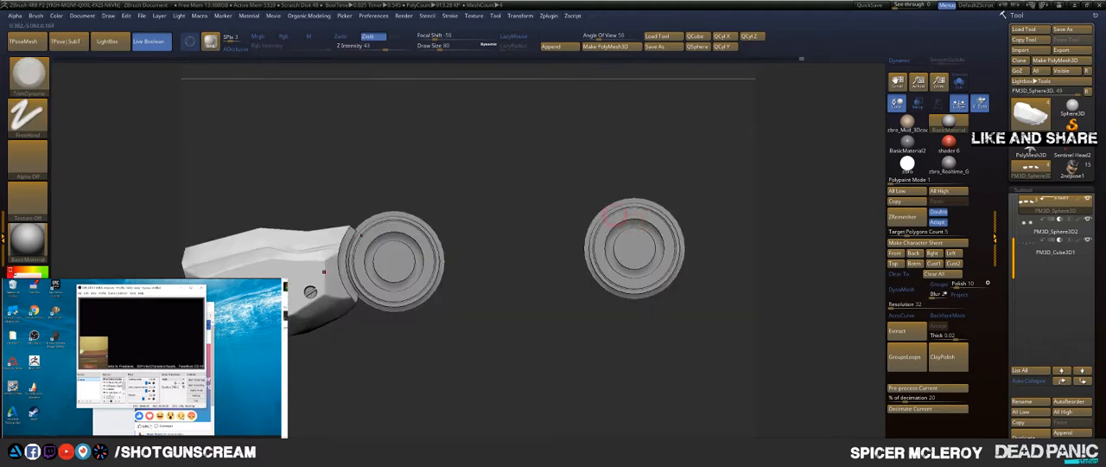
{"action": "left_click", "coordinate": [540, 159], "text": "ctrl+shift"}
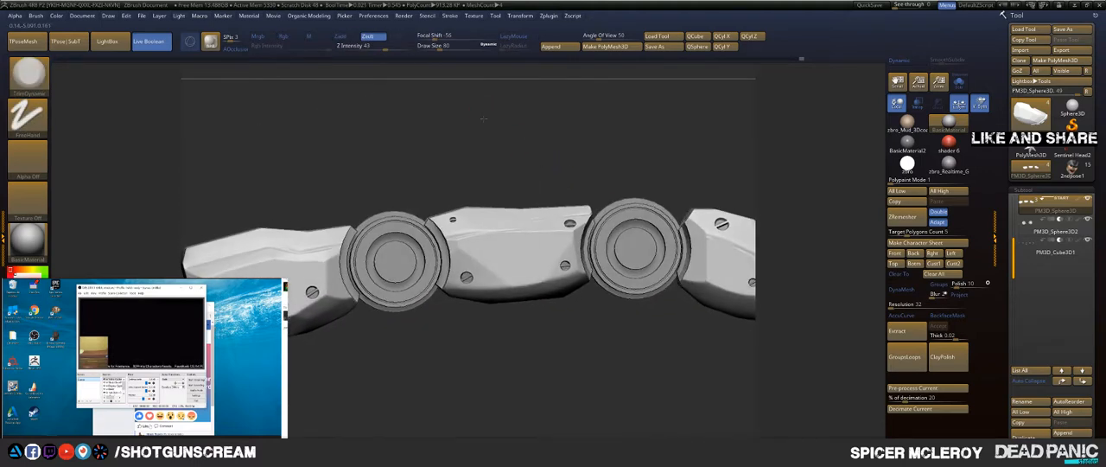
Step: Isolate the fingertip segment and inspect its shape in Solo mode without the joints and screws, then restore the other subtools
{"action": "left_click_drag", "start_coordinate": [487, 116], "coordinate": [497, 225]}
{"action": "left_click_drag", "start_coordinate": [539, 149], "coordinate": [494, 151]}
{"action": "left_click_drag", "start_coordinate": [530, 177], "coordinate": [577, 313]}
{"action": "left_click", "coordinate": [508, 219], "text": "ctrl+shift"}
{"action": "mouse_move", "coordinate": [432, 323]}
{"action": "left_mouse_down"}
{"action": "mouse_move", "coordinate": [458, 229]}
{"action": "mouse_move", "coordinate": [493, 185]}
{"action": "mouse_move", "coordinate": [553, 163]}
{"action": "mouse_move", "coordinate": [604, 162]}
{"action": "mouse_move", "coordinate": [484, 166]}
{"action": "left_mouse_up"}
{"action": "left_click", "coordinate": [960, 83]}
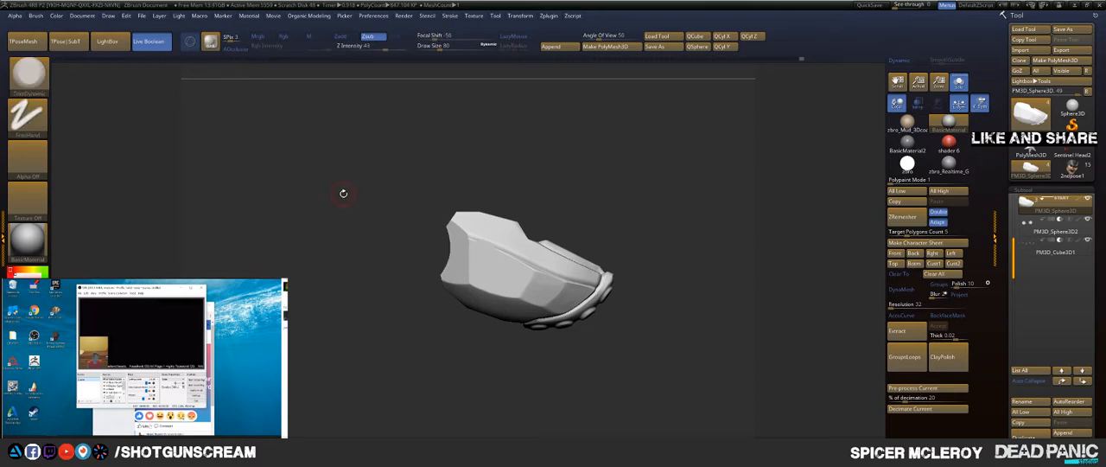
{"action": "left_click", "coordinate": [959, 84]}
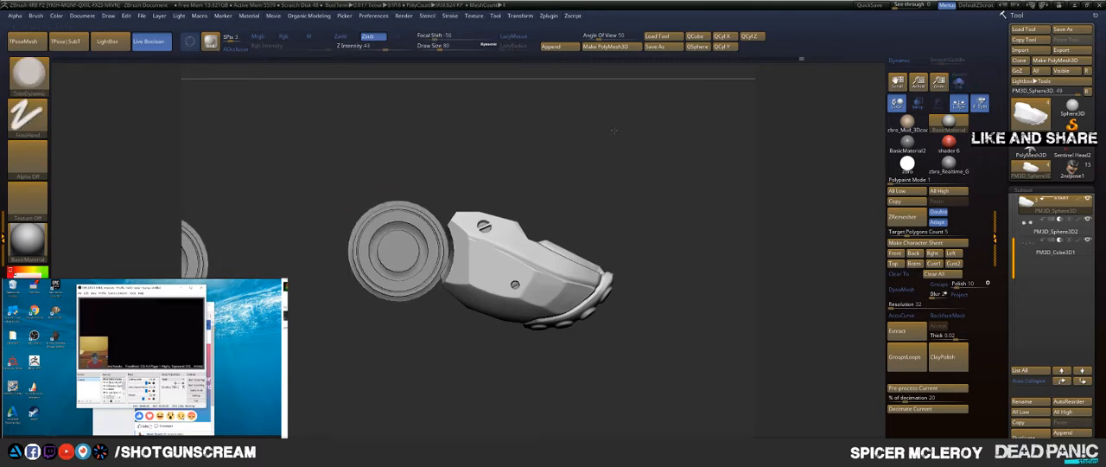
Step: Examine the finger's segment ends and joints from the side and above with all subtools shown
{"action": "mouse_move", "coordinate": [614, 130]}
{"action": "left_mouse_down"}
{"action": "mouse_move", "coordinate": [621, 149]}
{"action": "mouse_move", "coordinate": [611, 142]}
{"action": "mouse_move", "coordinate": [553, 223]}
{"action": "mouse_move", "coordinate": [504, 328]}
{"action": "mouse_move", "coordinate": [558, 199]}
{"action": "left_mouse_up"}
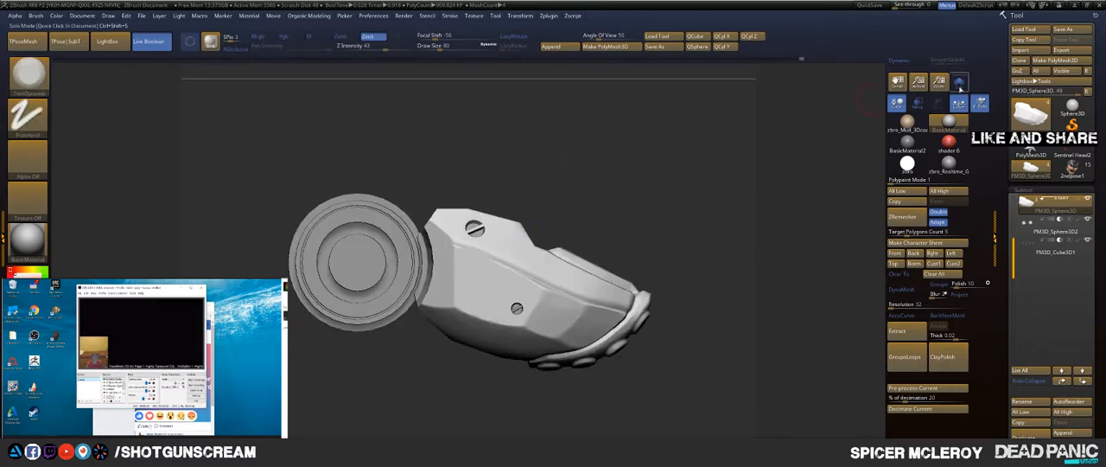
{"action": "left_click", "coordinate": [648, 164]}
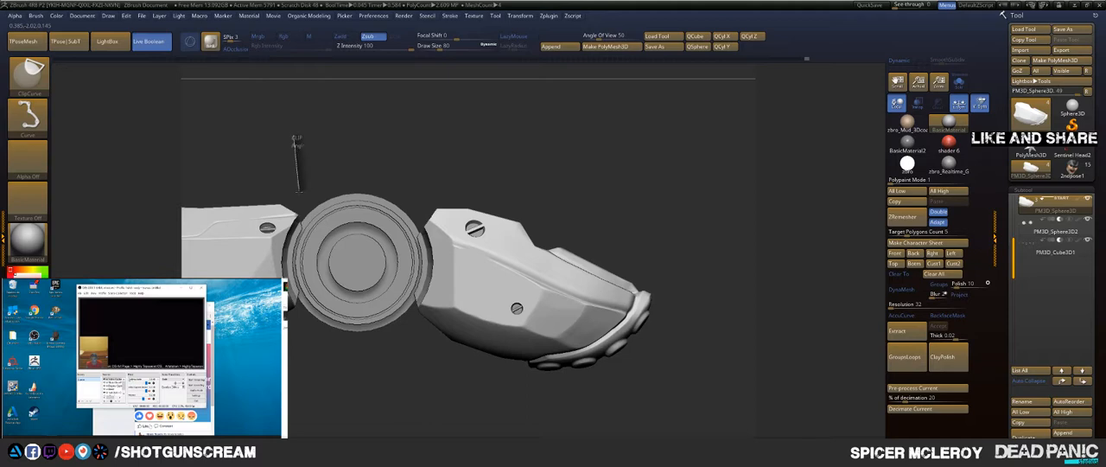
{"action": "left_click_drag", "start_coordinate": [325, 123], "coordinate": [356, 115]}
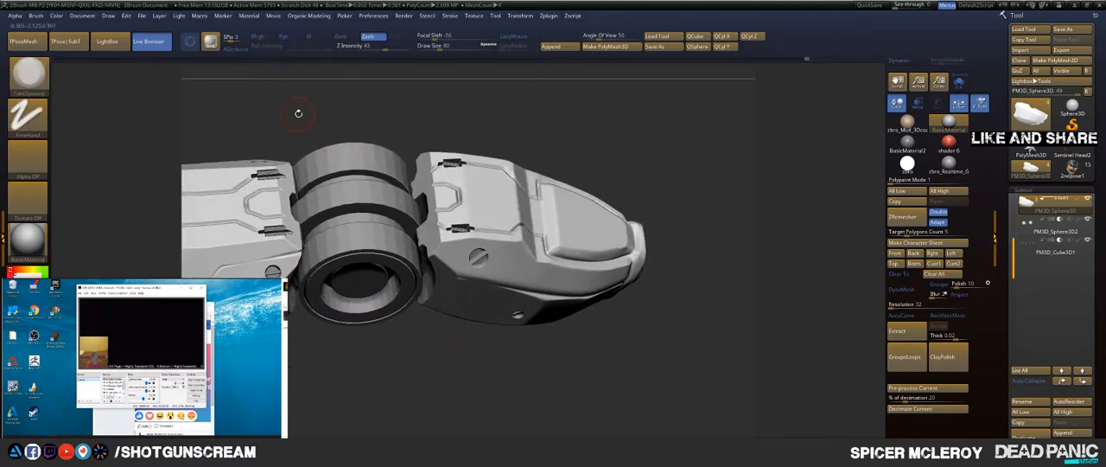
{"action": "mouse_move", "coordinate": [275, 123]}
{"action": "left_mouse_down", "text": "alt"}
{"action": "mouse_move", "coordinate": [420, 129]}
{"action": "mouse_move", "coordinate": [447, 151]}
{"action": "left_mouse_up", "text": "alt"}
{"action": "key", "text": "ctrl"}
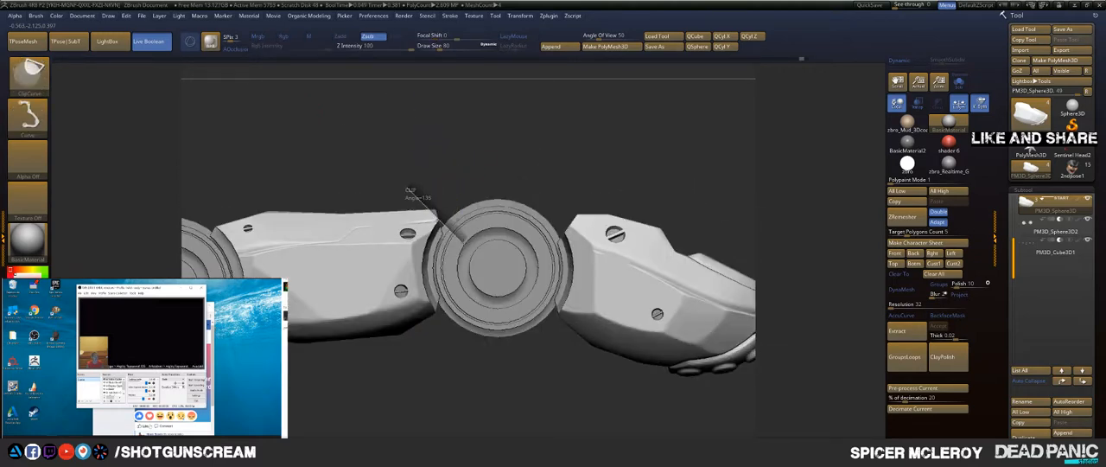
{"action": "mouse_move", "coordinate": [424, 112]}
{"action": "left_mouse_down"}
{"action": "mouse_move", "coordinate": [441, 170]}
{"action": "mouse_move", "coordinate": [443, 153]}
{"action": "mouse_move", "coordinate": [359, 151]}
{"action": "left_mouse_up"}
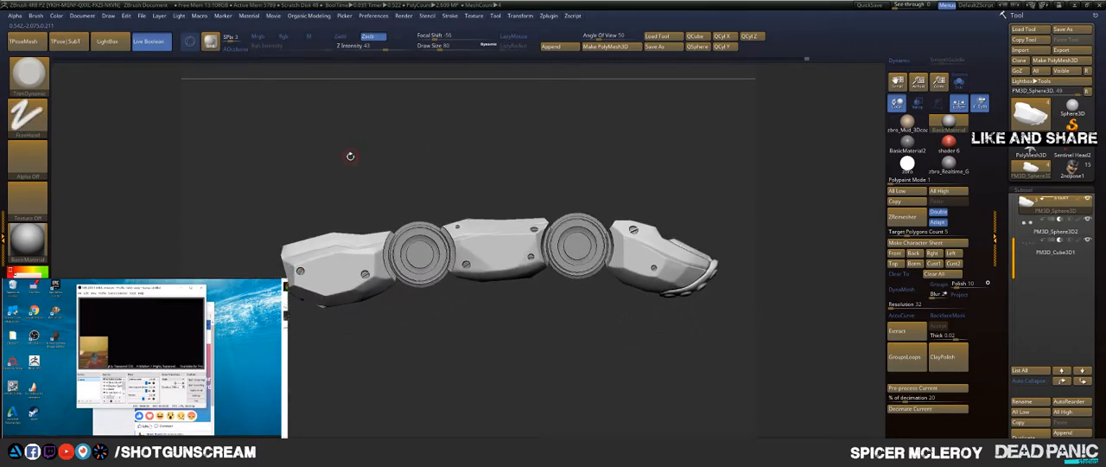
{"action": "left_click_drag", "start_coordinate": [301, 341], "coordinate": [407, 243], "text": "alt"}
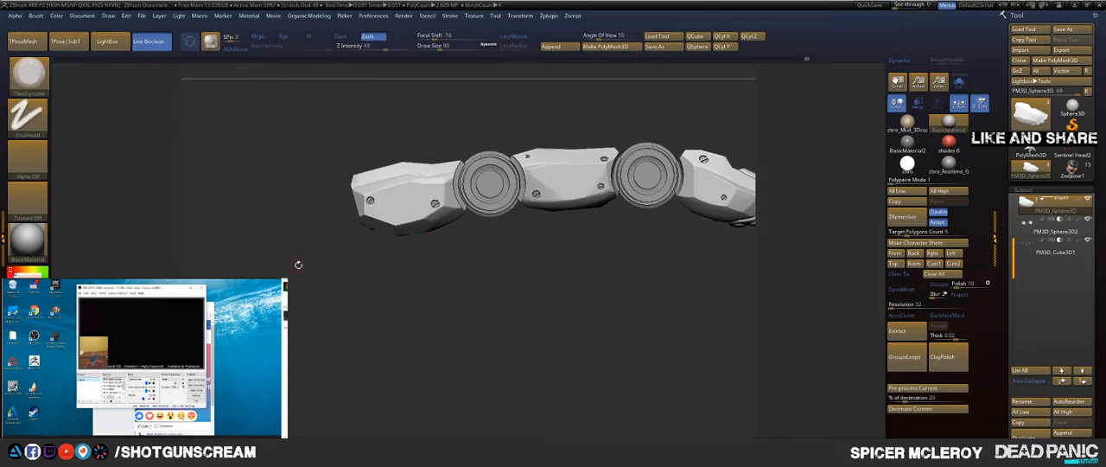
{"action": "mouse_move", "coordinate": [298, 264]}
{"action": "left_mouse_down"}
{"action": "mouse_move", "coordinate": [335, 231]}
{"action": "mouse_move", "coordinate": [311, 213]}
{"action": "mouse_move", "coordinate": [314, 240]}
{"action": "left_mouse_up"}
{"action": "left_click_drag", "start_coordinate": [583, 260], "coordinate": [475, 250], "text": "alt"}
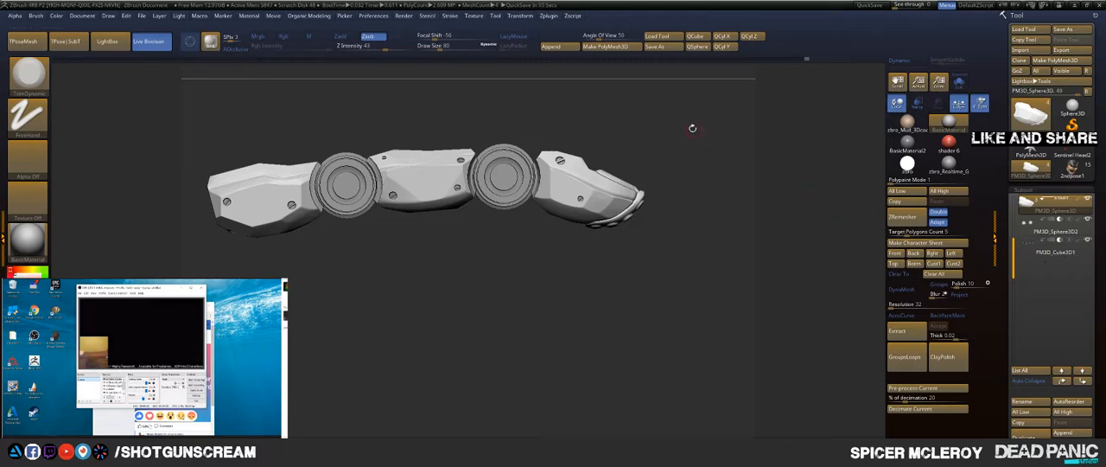
Step: Turn off Local transformation and review the whole finger from the tip, above and side
{"action": "left_click_drag", "start_coordinate": [692, 127], "coordinate": [831, 130]}
{"action": "left_click", "coordinate": [958, 109]}
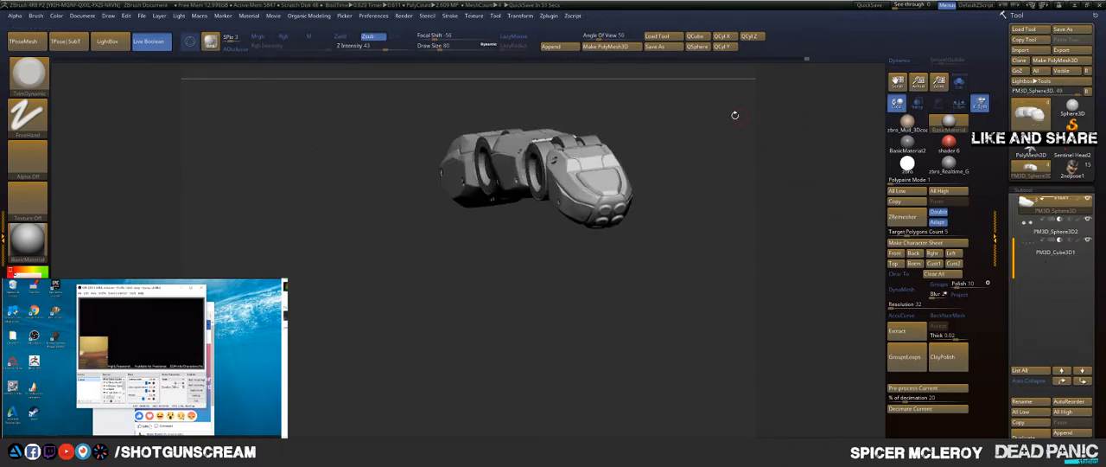
{"action": "left_click_drag", "start_coordinate": [734, 114], "coordinate": [719, 163]}
{"action": "key", "text": "f"}
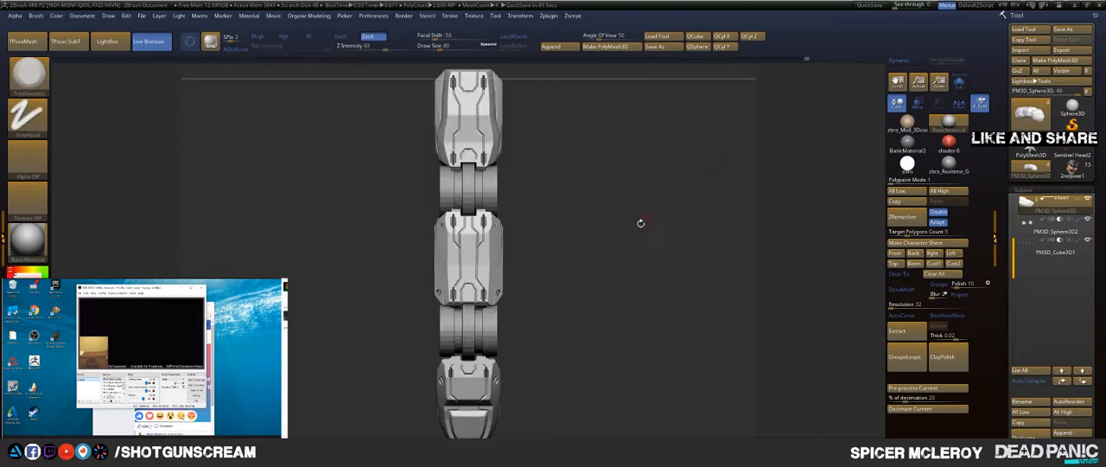
{"action": "left_click_drag", "start_coordinate": [641, 223], "coordinate": [621, 143]}
{"action": "key", "text": "f"}
{"action": "left_click_drag", "start_coordinate": [614, 107], "coordinate": [678, 134], "text": "shift"}
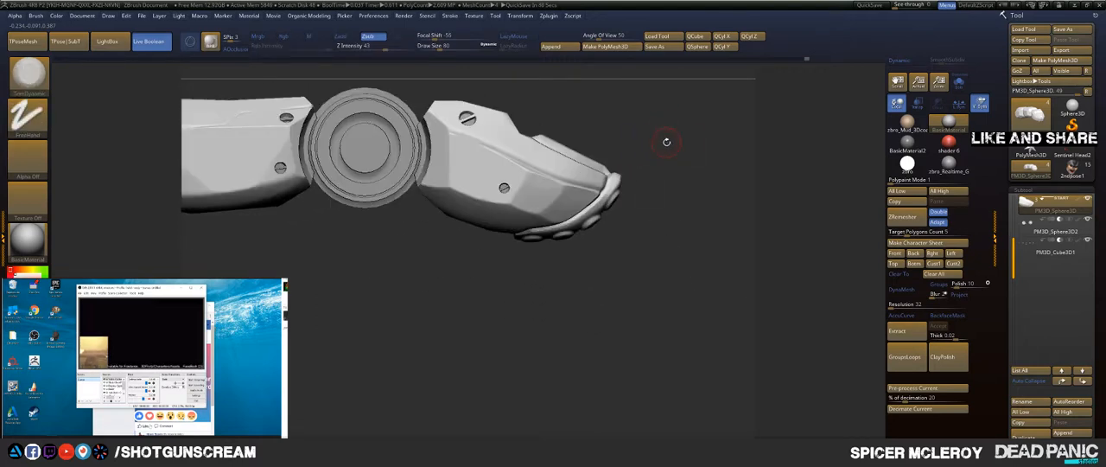
Step: Append a Cylinder3D subtool to the finger with the fingertip's underside in view
{"action": "left_click_drag", "start_coordinate": [697, 166], "coordinate": [602, 204]}
{"action": "left_click_drag", "start_coordinate": [593, 241], "coordinate": [577, 148]}
{"action": "left_click", "coordinate": [551, 47]}
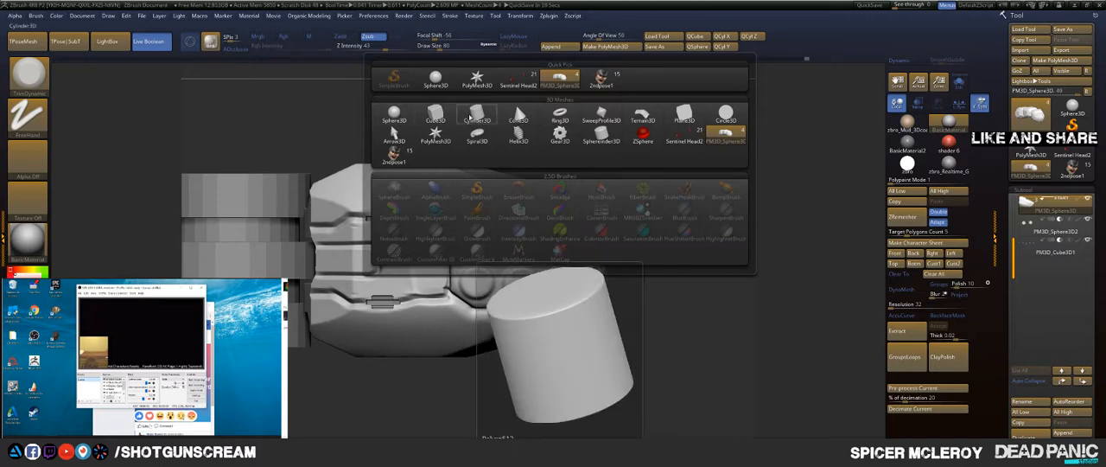
{"action": "left_click", "coordinate": [472, 115]}
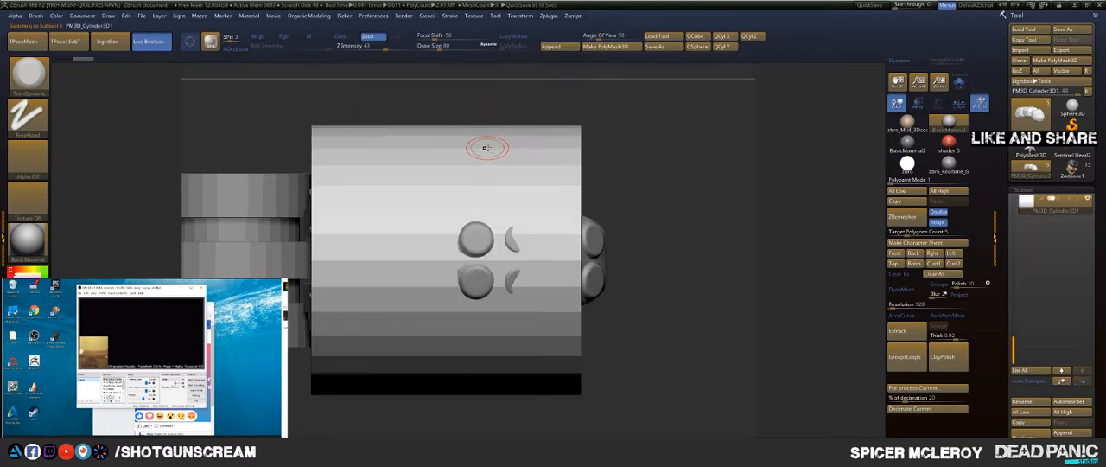
Step: Try reinitialising the cylinder along the Y axis and moving it below the fingertip
{"action": "left_click", "coordinate": [725, 50]}
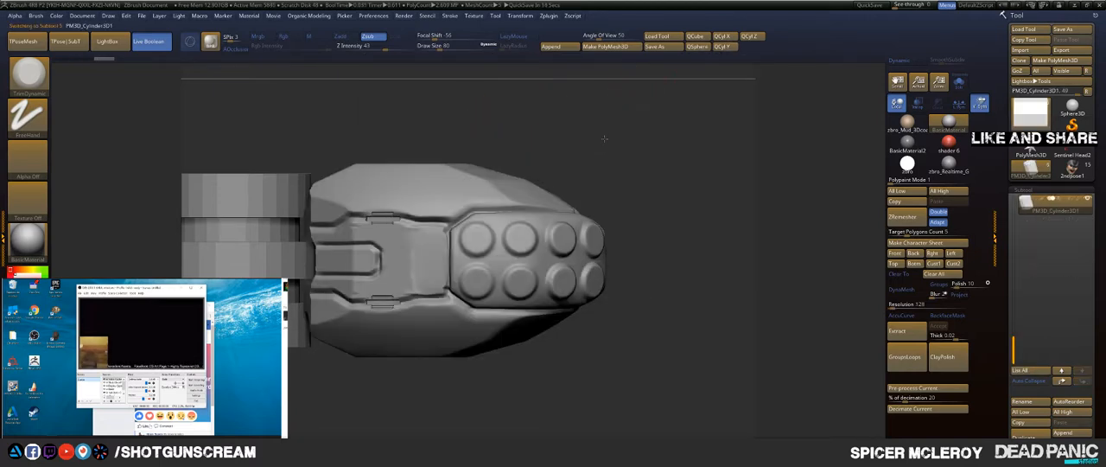
{"action": "left_click_drag", "start_coordinate": [604, 138], "coordinate": [508, 217], "text": "alt"}
{"action": "key", "text": "w"}
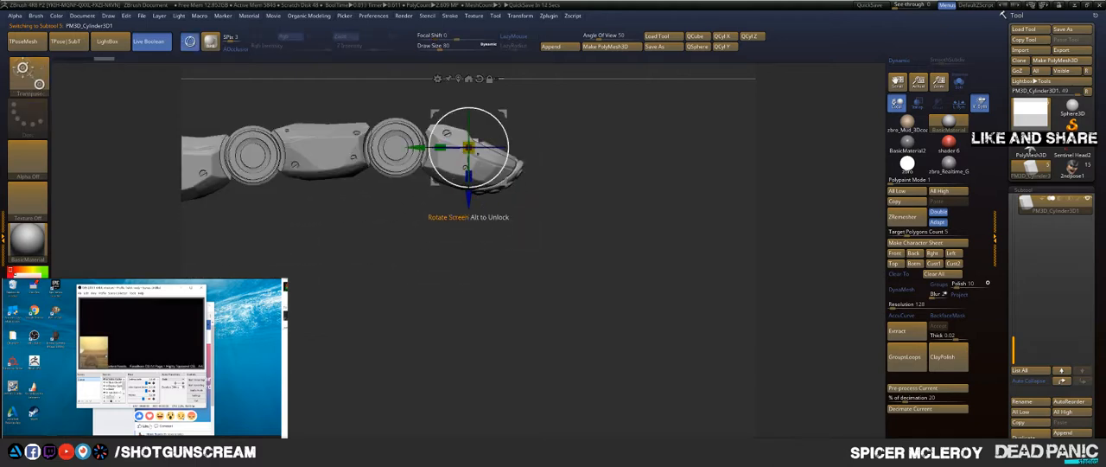
{"action": "left_click_drag", "start_coordinate": [468, 147], "coordinate": [477, 254]}
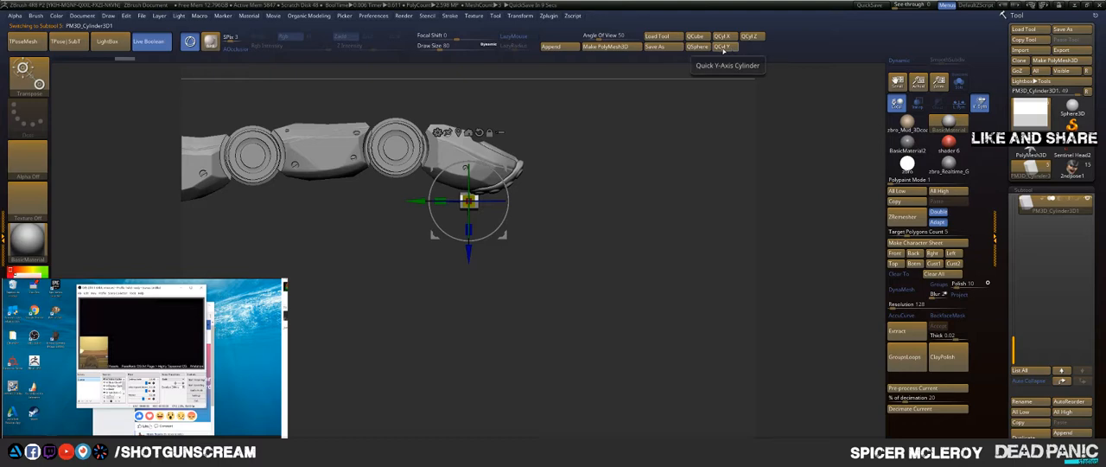
{"action": "left_click_drag", "start_coordinate": [470, 254], "coordinate": [469, 306]}
{"action": "key", "text": "ctrl+z"}
{"action": "key", "text": "ctrl+z"}
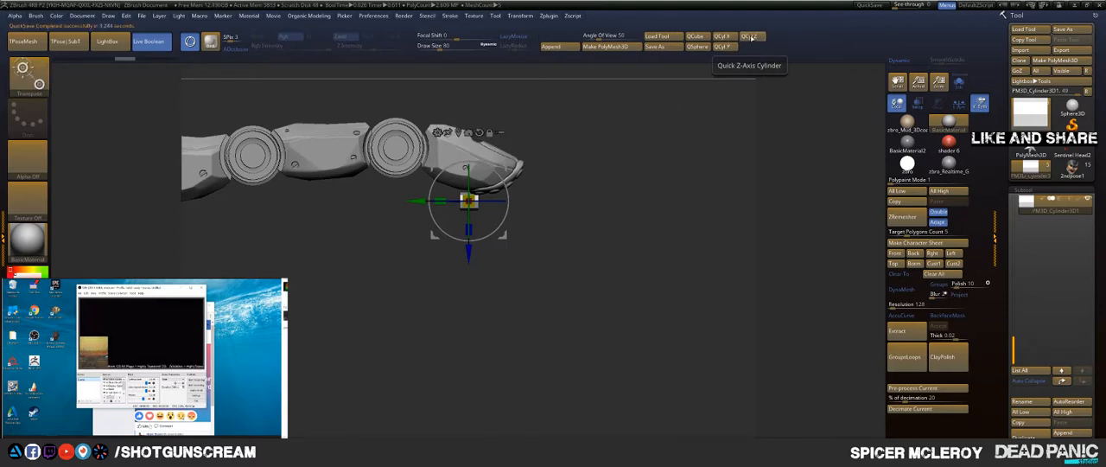
Step: Reinitialise the cylinder along the Z axis, centre the gizmo on it and move it below the fingertip
{"action": "left_click", "coordinate": [750, 37]}
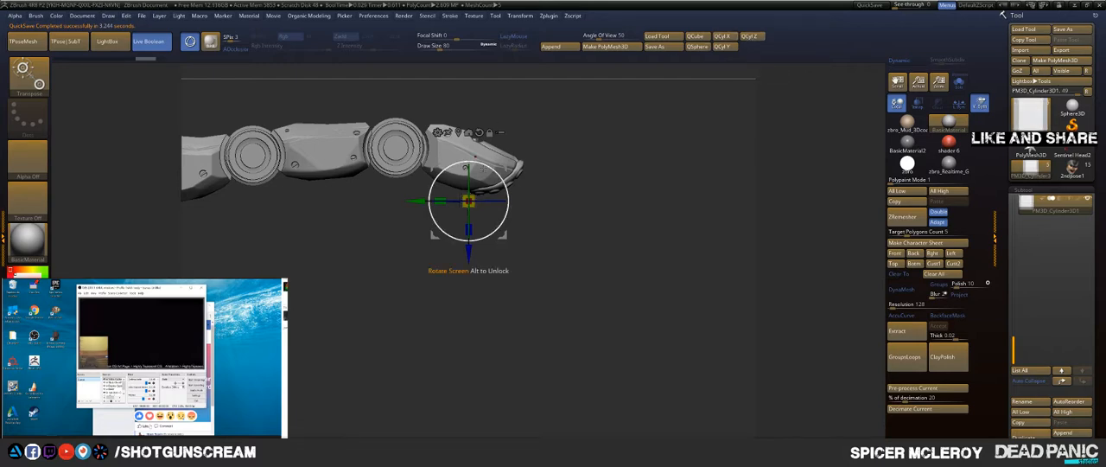
{"action": "left_click", "coordinate": [459, 134]}
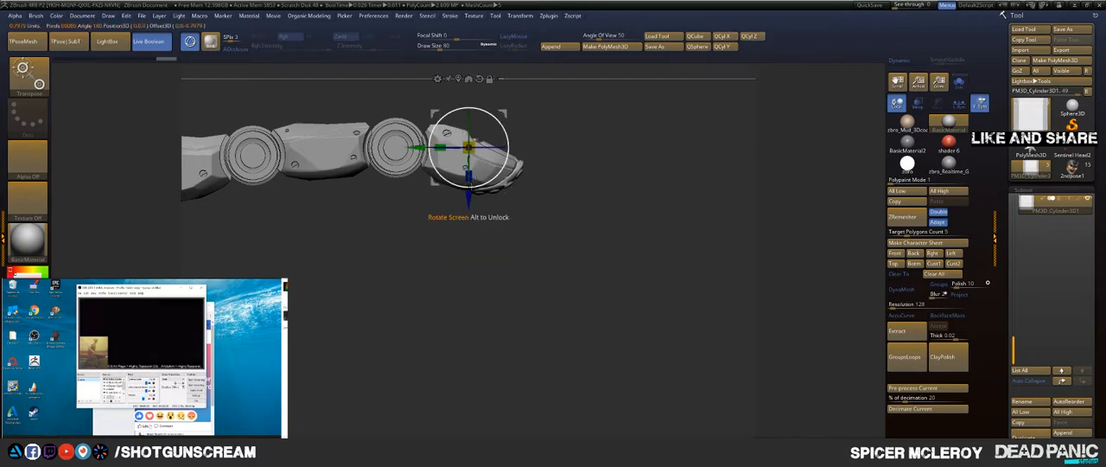
{"action": "left_click_drag", "start_coordinate": [471, 200], "coordinate": [472, 256]}
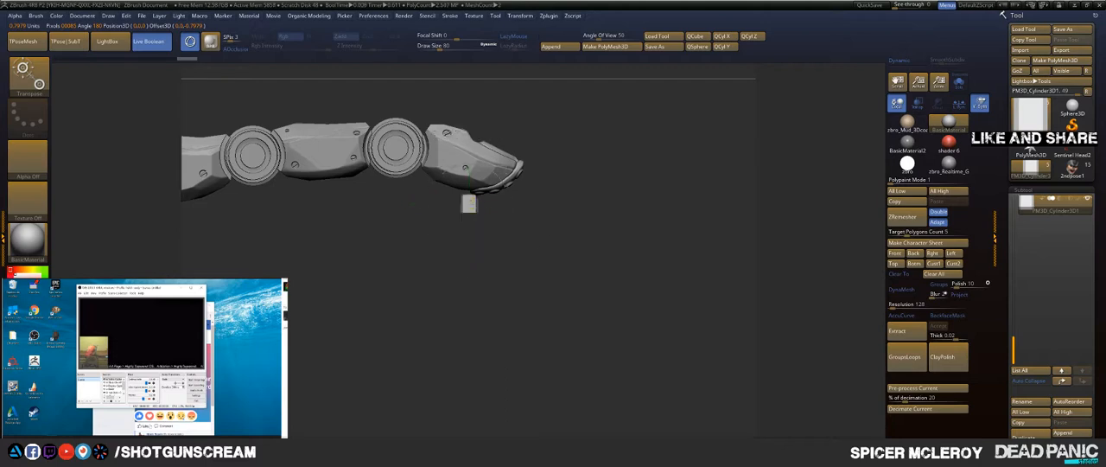
{"action": "mouse_move", "coordinate": [643, 224]}
{"action": "left_mouse_down", "text": "alt"}
{"action": "mouse_move", "coordinate": [662, 329]}
{"action": "mouse_move", "coordinate": [606, 265]}
{"action": "mouse_move", "coordinate": [603, 189]}
{"action": "left_mouse_up", "text": "alt"}
{"action": "key", "text": "q"}
{"action": "scroll", "coordinate": [469, 198], "scroll_direction": "up", "scroll_amount": 5}
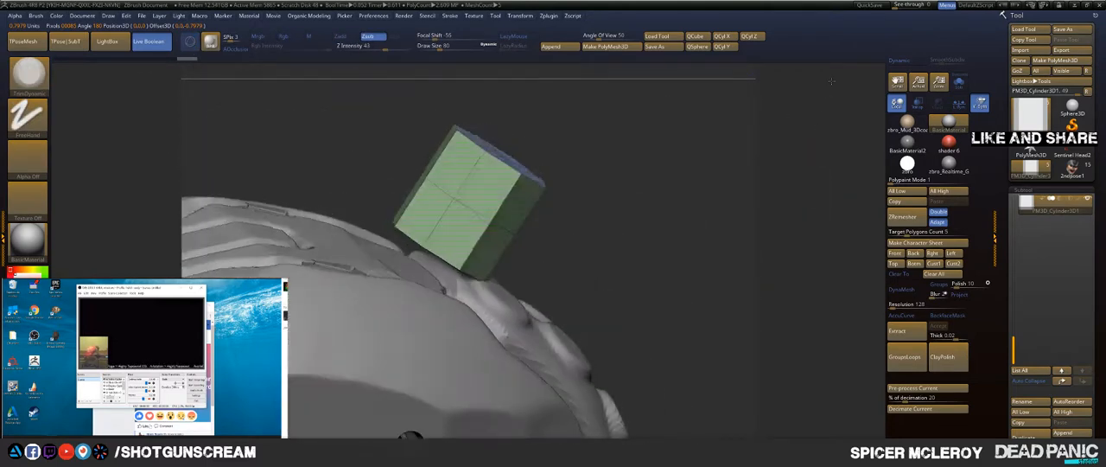
{"action": "left_click_drag", "start_coordinate": [667, 139], "coordinate": [667, 189]}
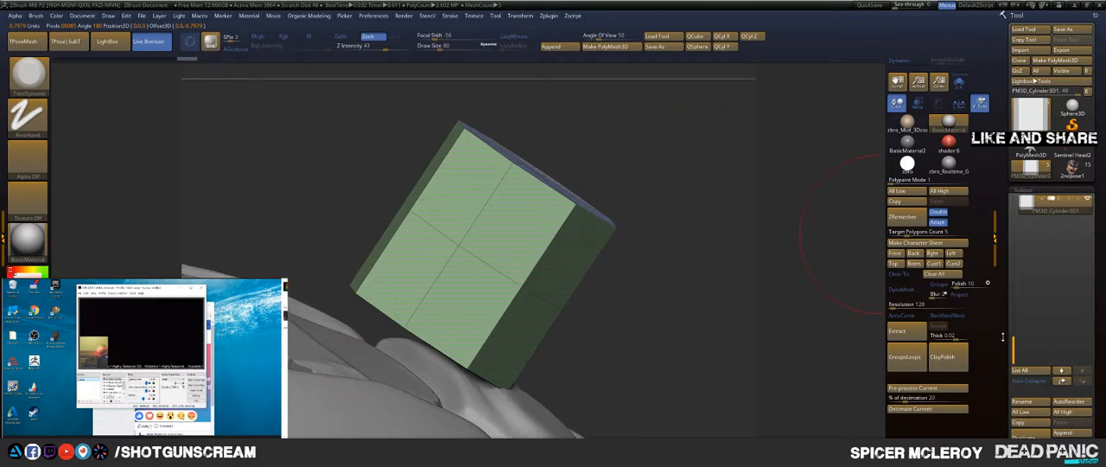
Step: Move the cylinder to the head of the subtool list, keeping its polyframe displayed
{"action": "left_click", "coordinate": [1064, 381], "text": "shift"}
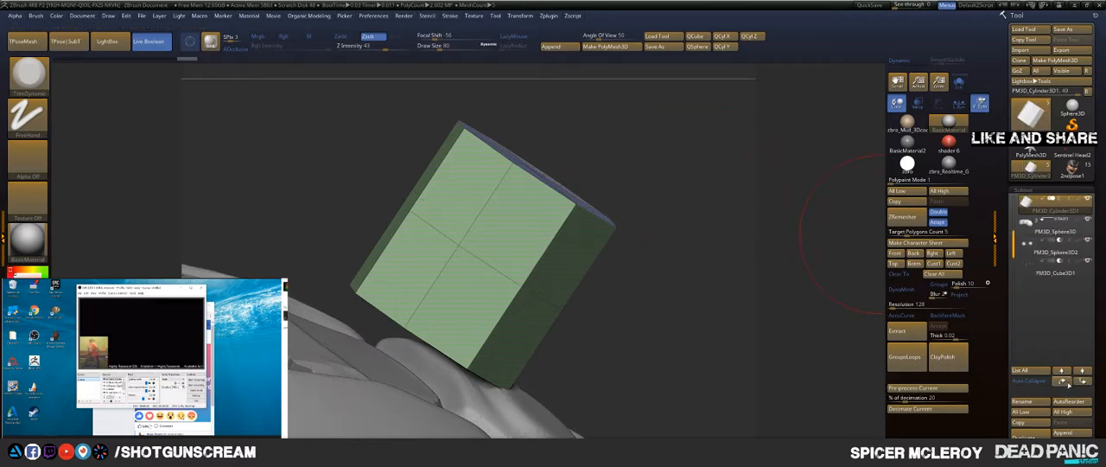
{"action": "mouse_move", "coordinate": [578, 142]}
{"action": "left_mouse_down"}
{"action": "mouse_move", "coordinate": [598, 191]}
{"action": "mouse_move", "coordinate": [640, 135]}
{"action": "left_mouse_up"}
{"action": "key", "text": "shift+f"}
{"action": "key", "text": "shift+f"}
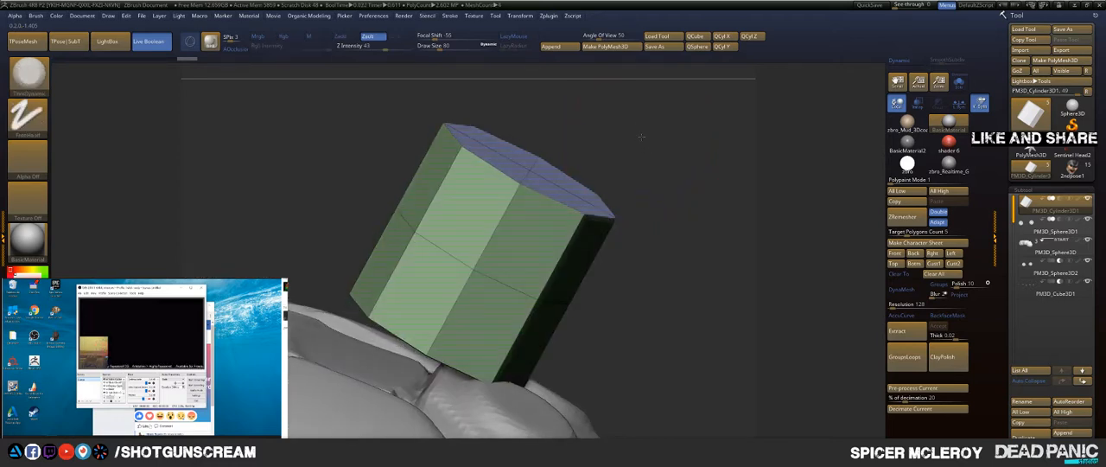
Step: Flatten the cylinder along Z into a thin octagonal disc and move it against the fingertip's underside
{"action": "key", "text": "w"}
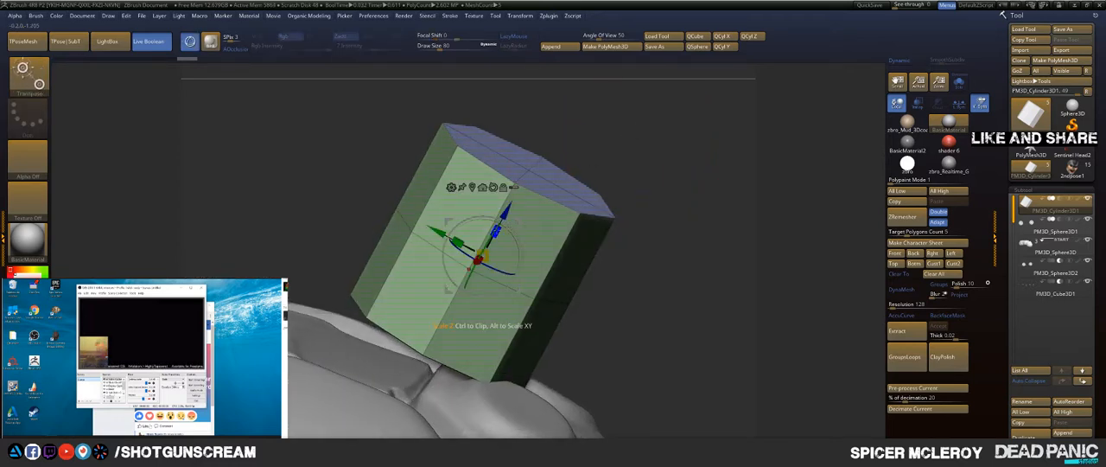
{"action": "left_click_drag", "start_coordinate": [496, 231], "coordinate": [480, 255]}
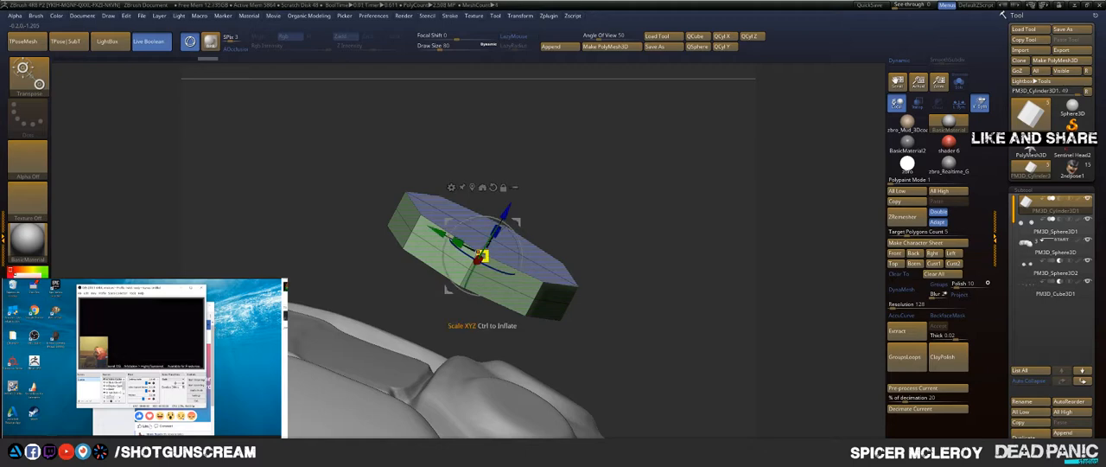
{"action": "left_click_drag", "start_coordinate": [507, 210], "coordinate": [470, 281]}
{"action": "left_click_drag", "start_coordinate": [529, 194], "coordinate": [525, 263]}
{"action": "key", "text": "q"}
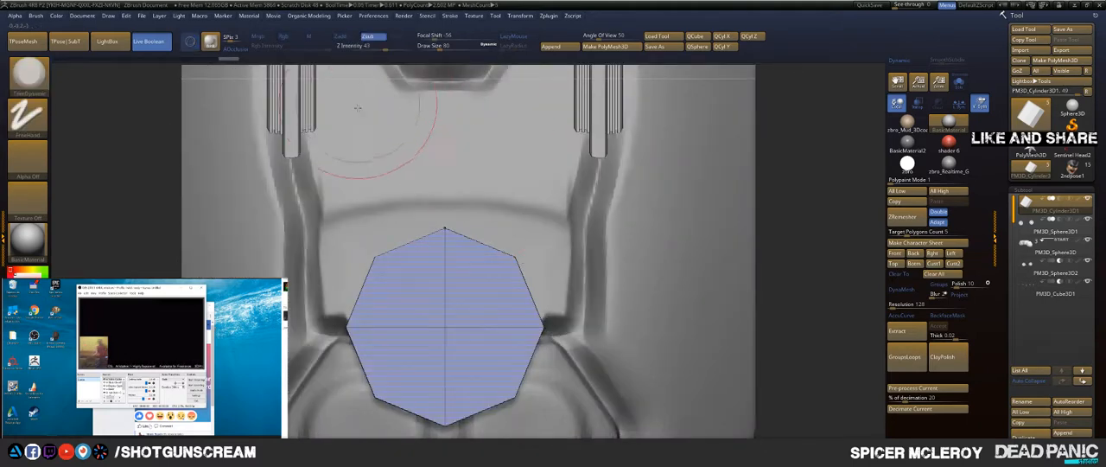
Step: Switch to the ZModeler brush for editing the flat face of the octagonal disc
{"action": "right_click_drag", "start_coordinate": [436, 269], "coordinate": [437, 137]}
{"action": "key", "text": "b"}
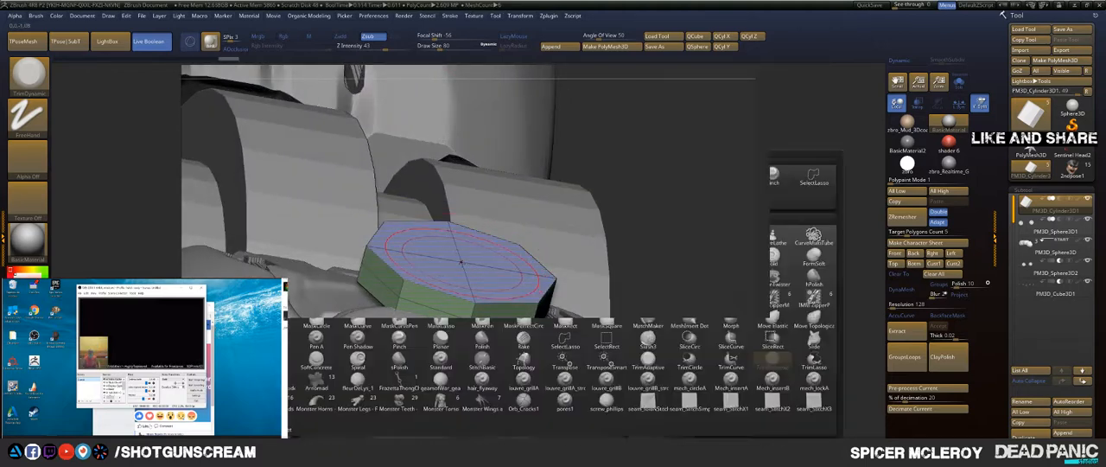
{"action": "key", "text": "z"}
{"action": "key", "text": "m"}
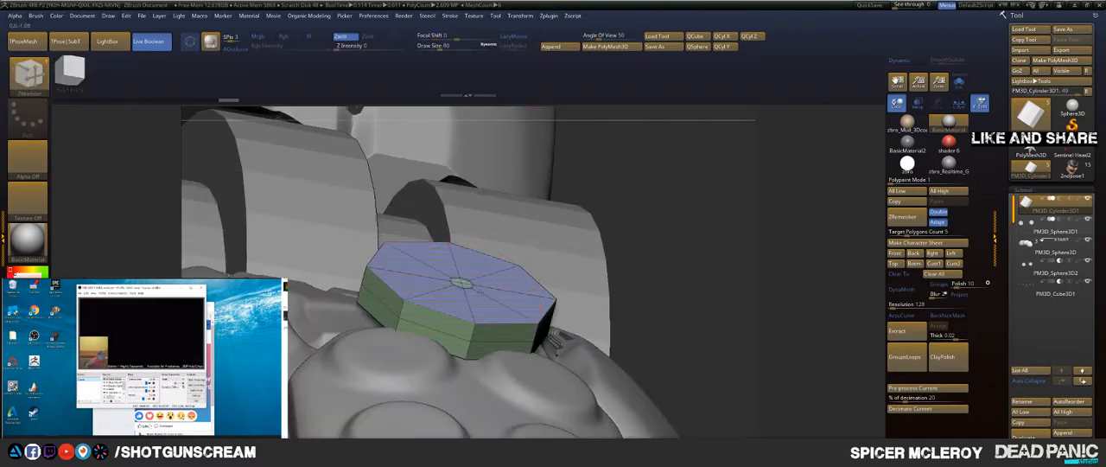
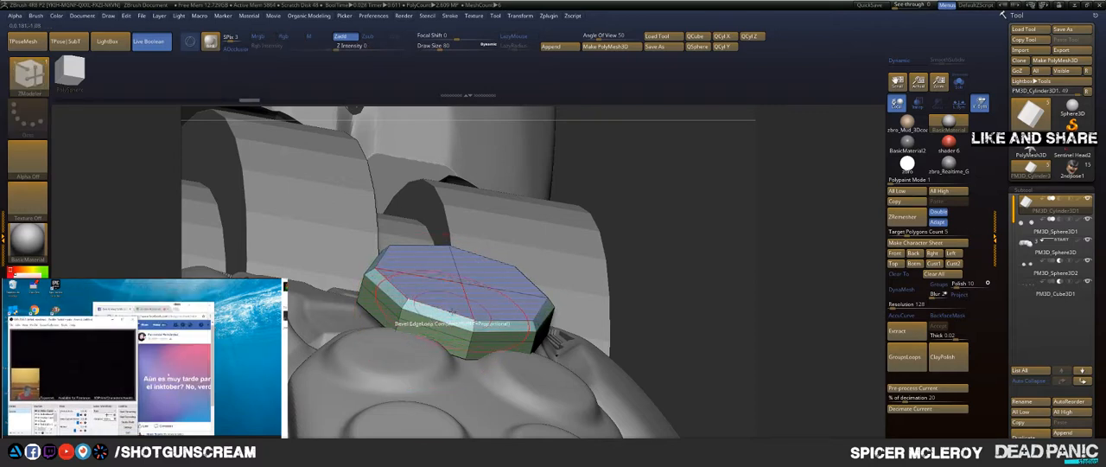
Step: Bevel the complete edge loop around the octagonal disc and preview it smoothed with dynamic subdivision
{"action": "key", "text": "space"}
{"action": "left_click", "coordinate": [434, 370]}
{"action": "key", "text": "d"}
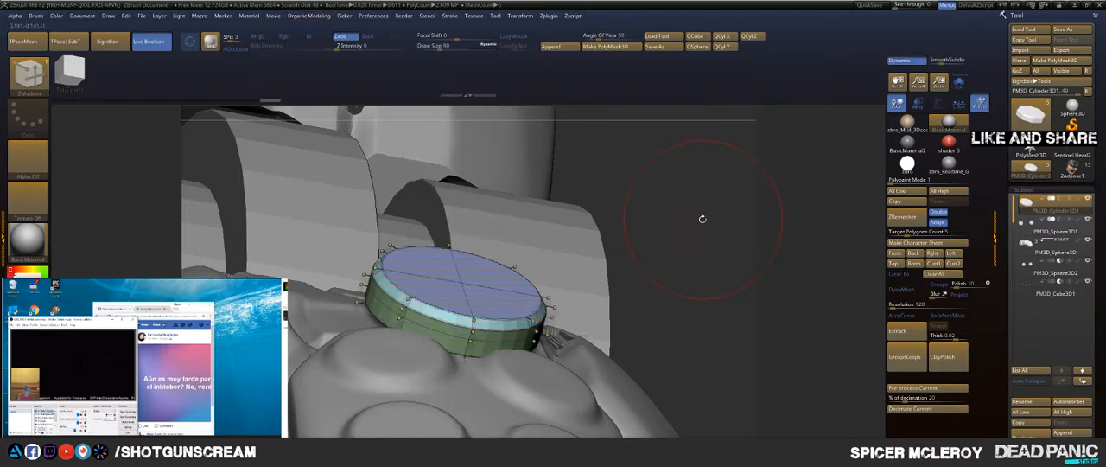
Step: Scale the disc down uniformly and move it onto one of the round bumps on the fingertip pad
{"action": "mouse_move", "coordinate": [705, 219]}
{"action": "left_mouse_down"}
{"action": "mouse_move", "coordinate": [718, 230]}
{"action": "mouse_move", "coordinate": [711, 201]}
{"action": "mouse_move", "coordinate": [700, 250]}
{"action": "mouse_move", "coordinate": [670, 264]}
{"action": "left_mouse_up"}
{"action": "key", "text": "w"}
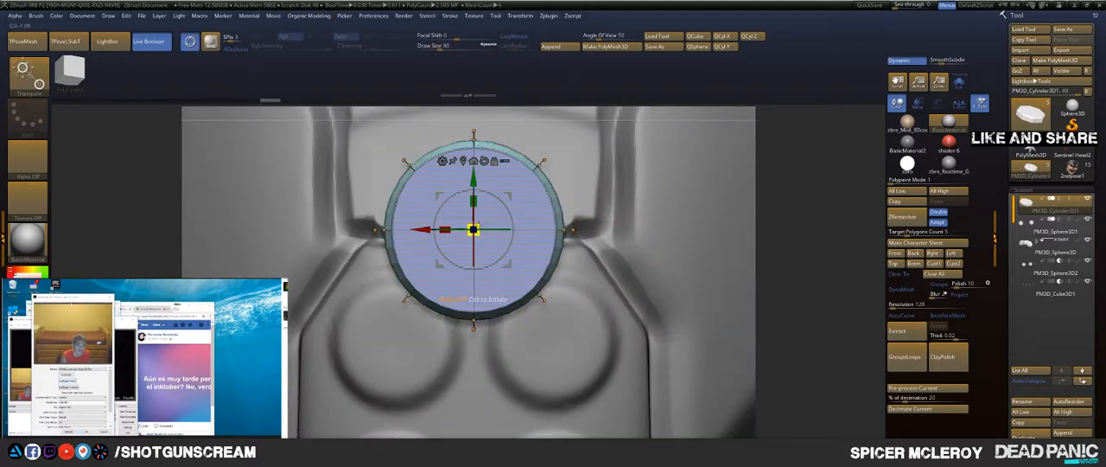
{"action": "left_click_drag", "start_coordinate": [474, 229], "coordinate": [422, 208]}
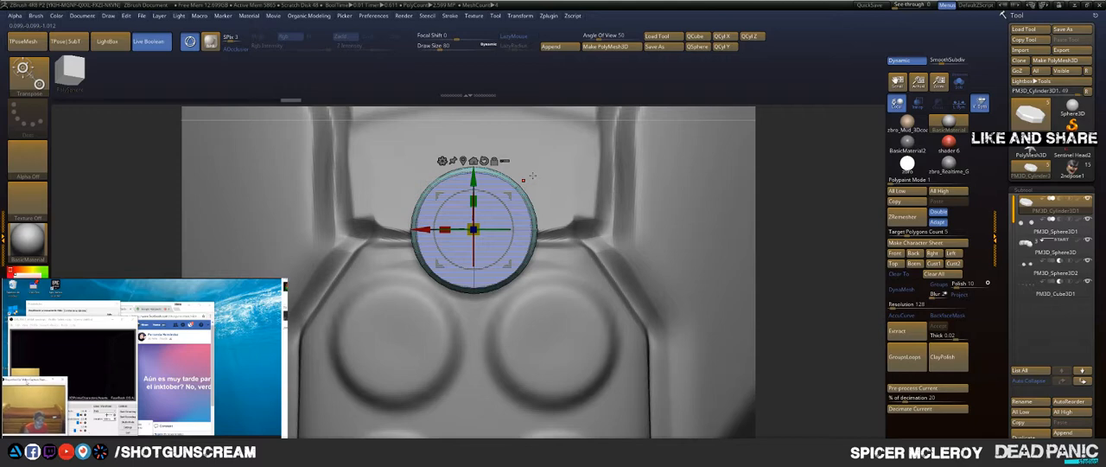
{"action": "left_click_drag", "start_coordinate": [519, 184], "coordinate": [588, 307]}
{"action": "left_click_drag", "start_coordinate": [851, 232], "coordinate": [367, 157]}
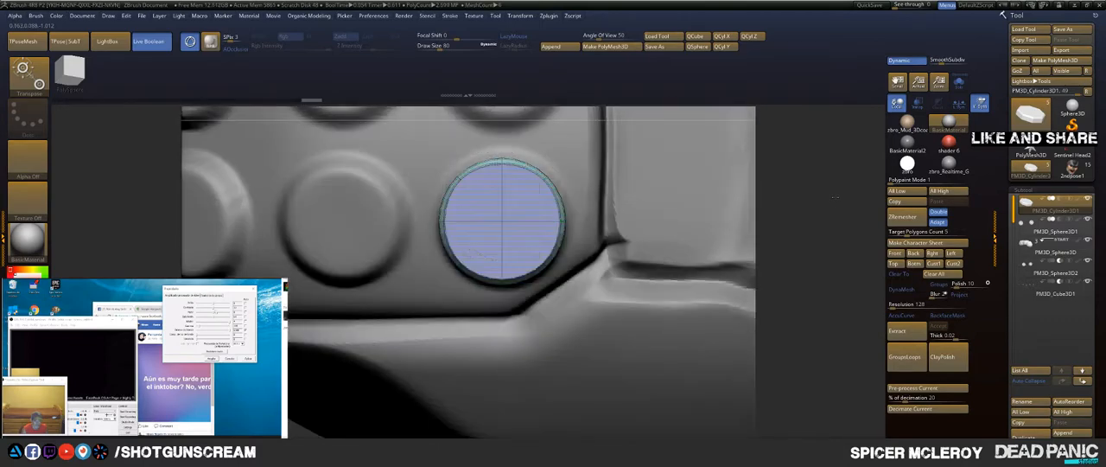
{"action": "mouse_move", "coordinate": [821, 224]}
{"action": "left_mouse_down"}
{"action": "mouse_move", "coordinate": [831, 97]}
{"action": "mouse_move", "coordinate": [687, 163]}
{"action": "mouse_move", "coordinate": [535, 170]}
{"action": "mouse_move", "coordinate": [497, 189]}
{"action": "left_mouse_up"}
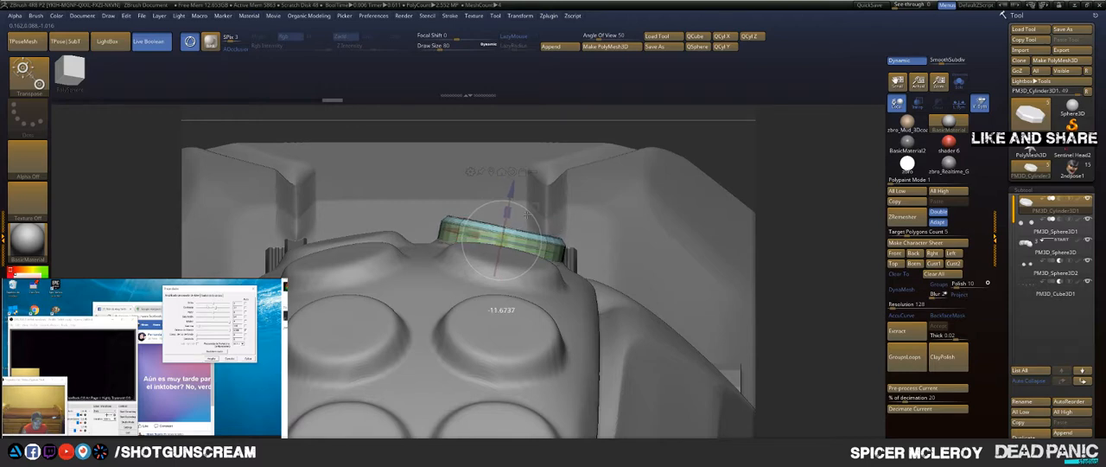
Step: Tilt the disc to follow the surface and adjust its height so it sits on the first round bump
{"action": "left_click_drag", "start_coordinate": [527, 214], "coordinate": [529, 212]}
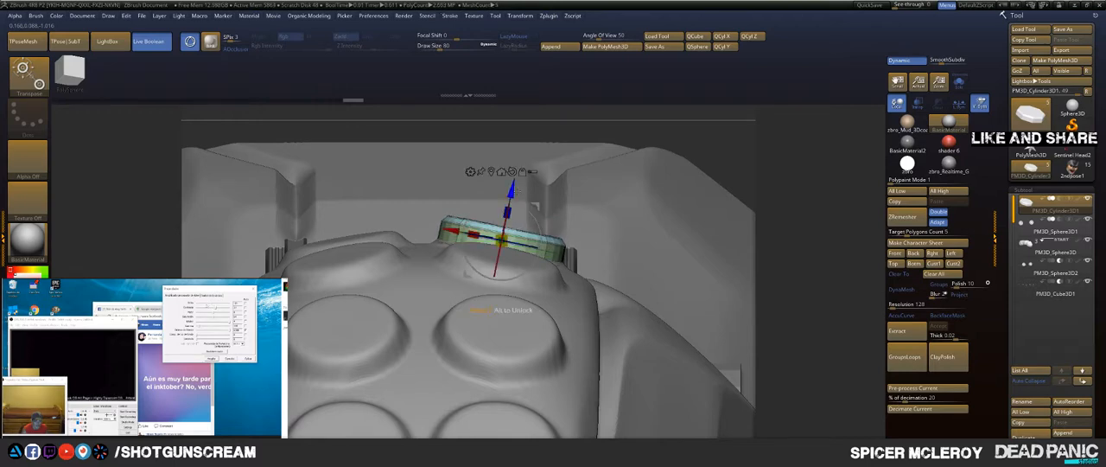
{"action": "left_click_drag", "start_coordinate": [510, 196], "coordinate": [513, 186]}
{"action": "left_click_drag", "start_coordinate": [835, 146], "coordinate": [783, 148]}
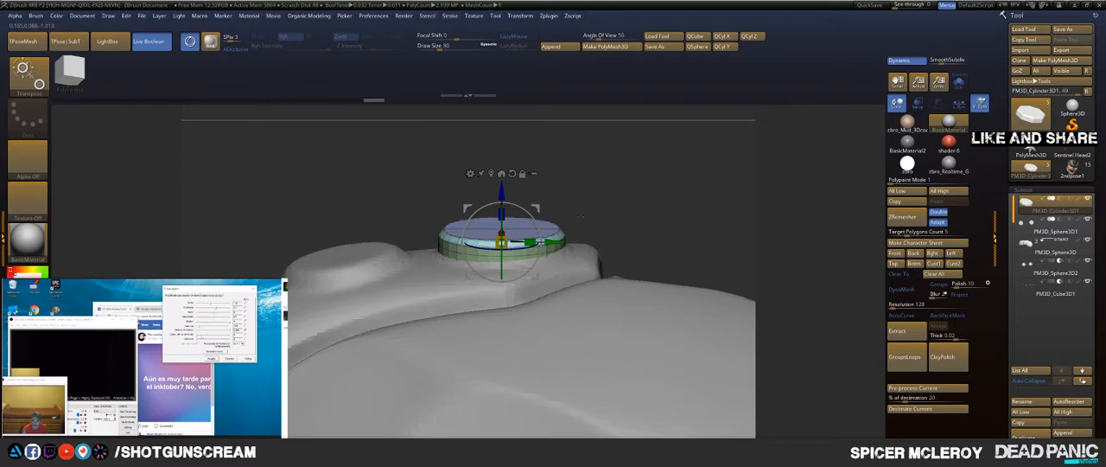
{"action": "left_click_drag", "start_coordinate": [597, 164], "coordinate": [503, 218]}
{"action": "left_click_drag", "start_coordinate": [566, 212], "coordinate": [577, 193]}
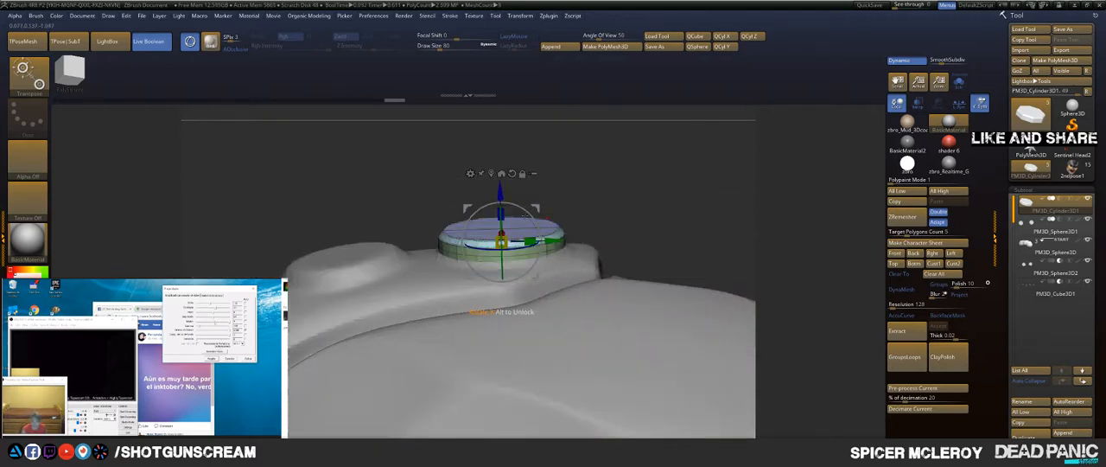
{"action": "mouse_move", "coordinate": [562, 210]}
{"action": "left_mouse_down"}
{"action": "mouse_move", "coordinate": [657, 195]}
{"action": "mouse_move", "coordinate": [663, 204]}
{"action": "mouse_move", "coordinate": [546, 209]}
{"action": "left_mouse_up"}
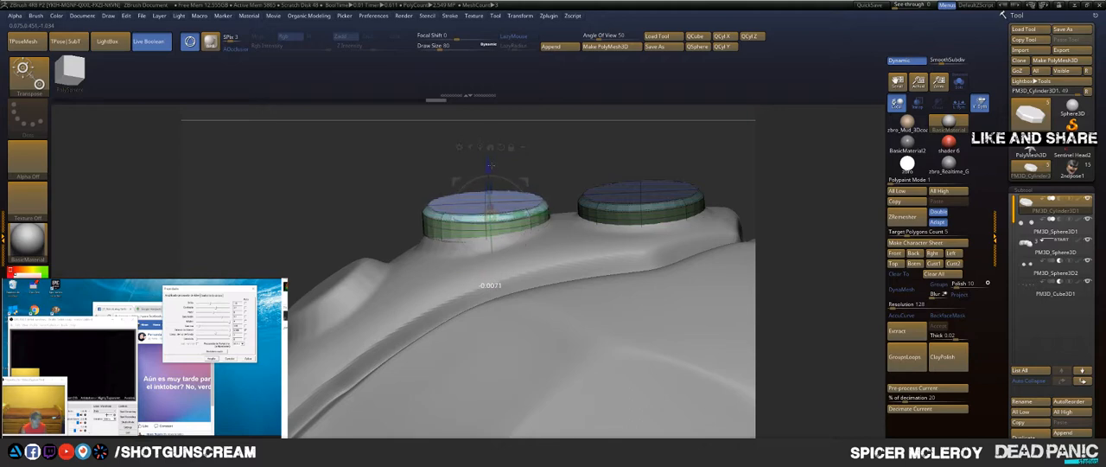
Step: Place a copy of the disc on the second round bump and tilt it to follow the surface
{"action": "left_click_drag", "start_coordinate": [489, 169], "coordinate": [490, 170]}
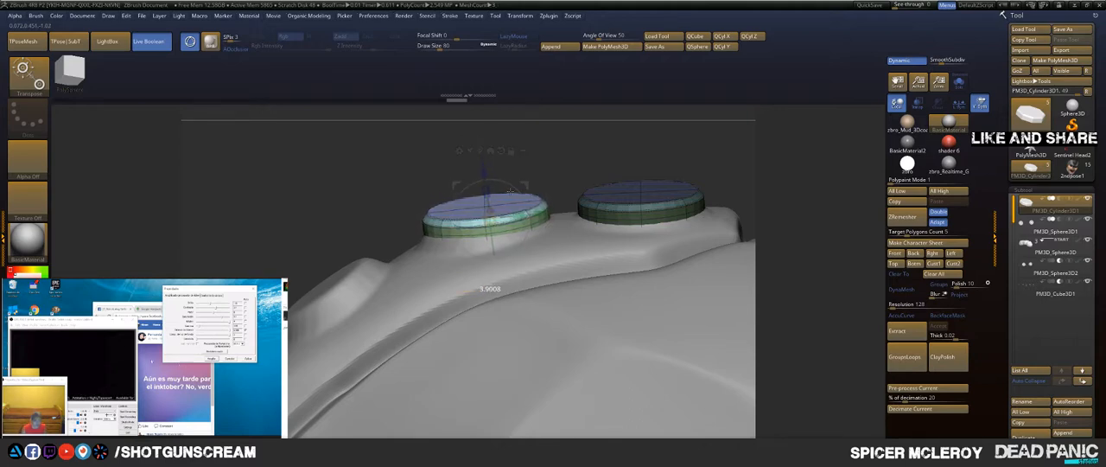
{"action": "left_click_drag", "start_coordinate": [510, 192], "coordinate": [615, 148]}
{"action": "left_click_drag", "start_coordinate": [836, 118], "coordinate": [829, 183]}
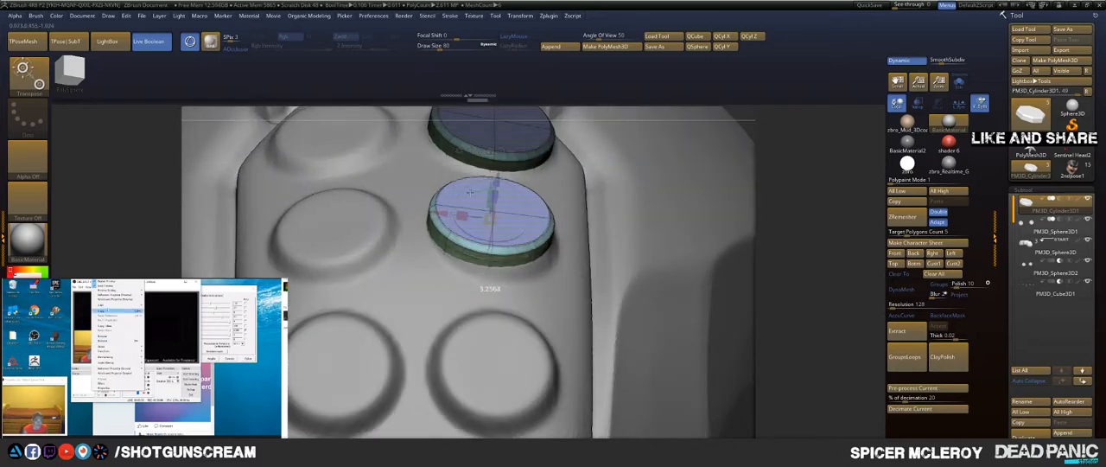
{"action": "left_click_drag", "start_coordinate": [471, 193], "coordinate": [470, 192]}
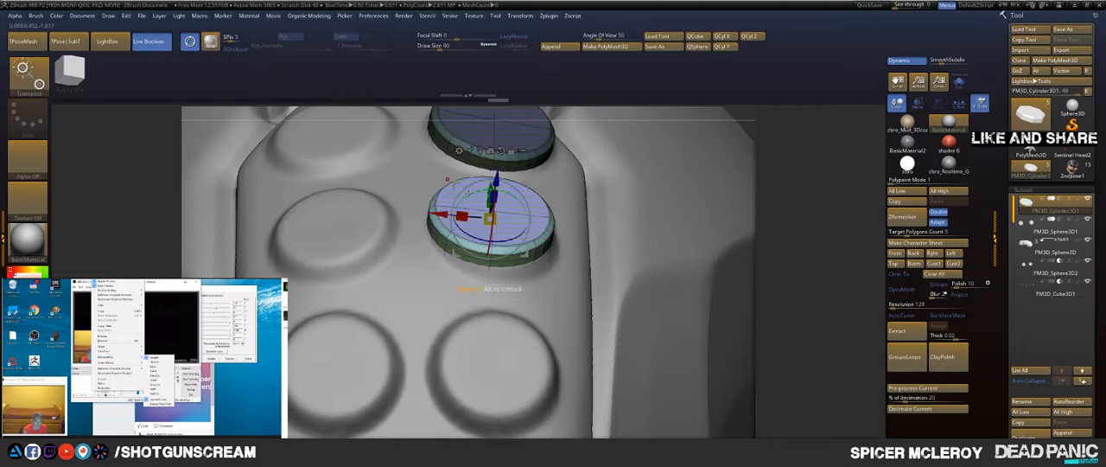
Step: Fine-tune the second disc's height and tilt until it rests flat on its bump
{"action": "key", "text": "q"}
{"action": "mouse_move", "coordinate": [825, 195]}
{"action": "left_mouse_down"}
{"action": "mouse_move", "coordinate": [813, 138]}
{"action": "mouse_move", "coordinate": [748, 146]}
{"action": "mouse_move", "coordinate": [674, 177]}
{"action": "mouse_move", "coordinate": [656, 161]}
{"action": "left_mouse_up"}
{"action": "key", "text": "w"}
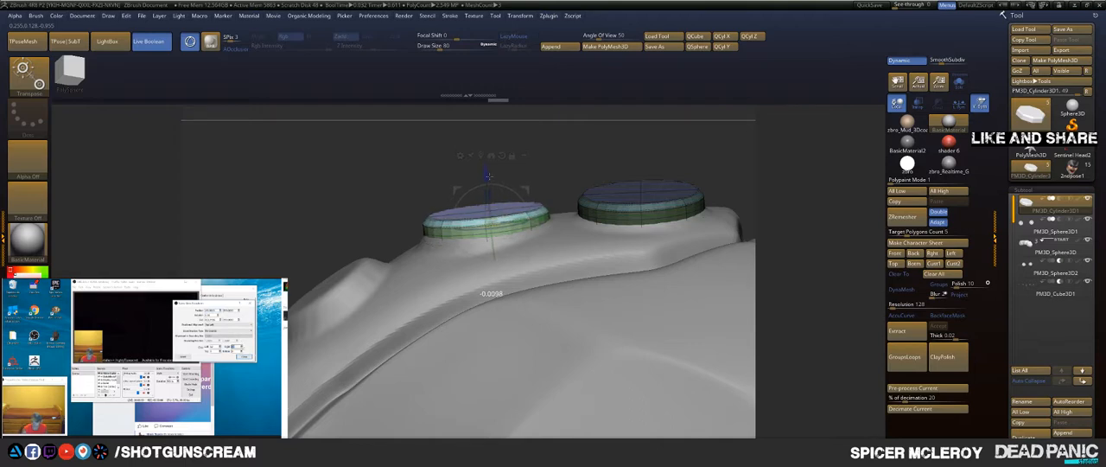
{"action": "left_click_drag", "start_coordinate": [620, 146], "coordinate": [591, 160]}
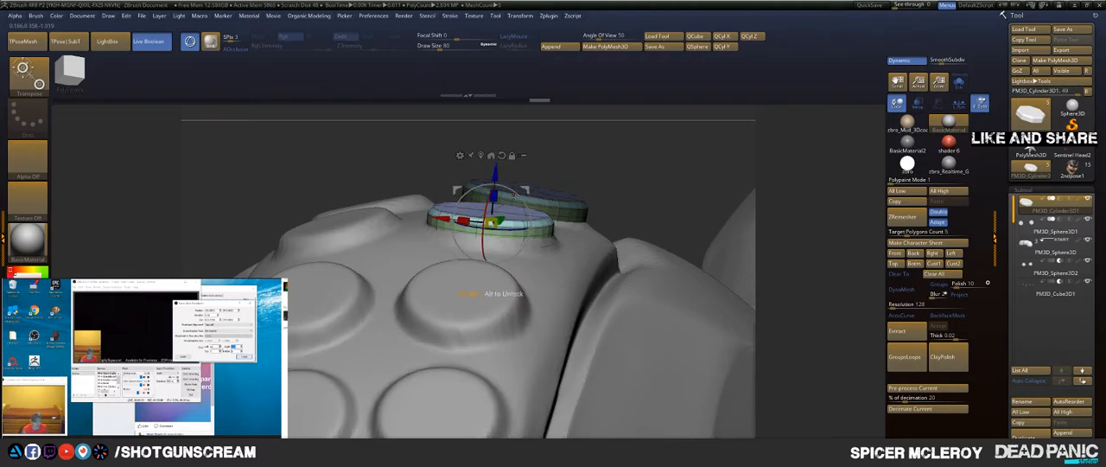
{"action": "left_click_drag", "start_coordinate": [657, 159], "coordinate": [822, 171]}
{"action": "key", "text": "q"}
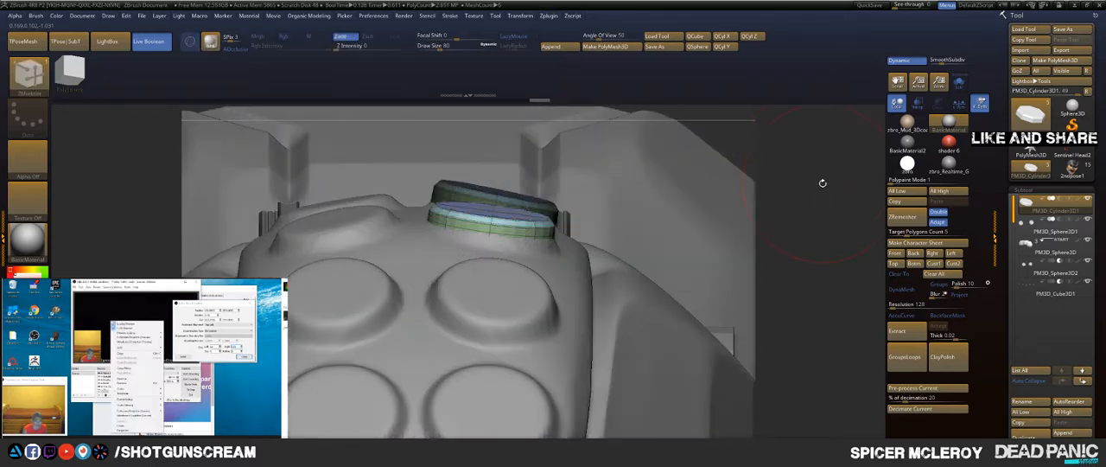
{"action": "key", "text": "f"}
{"action": "left_click_drag", "start_coordinate": [632, 167], "coordinate": [658, 204]}
{"action": "key", "text": "w"}
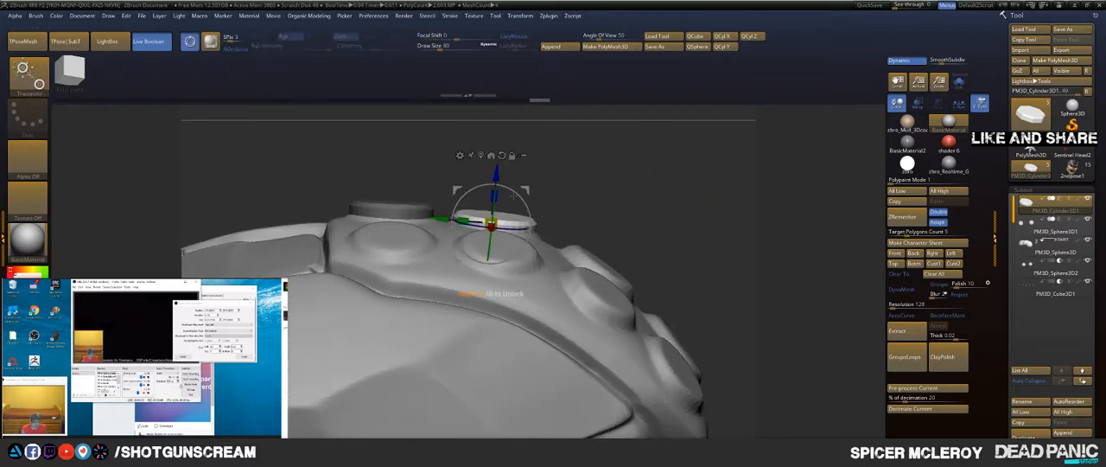
{"action": "left_click_drag", "start_coordinate": [514, 193], "coordinate": [516, 194]}
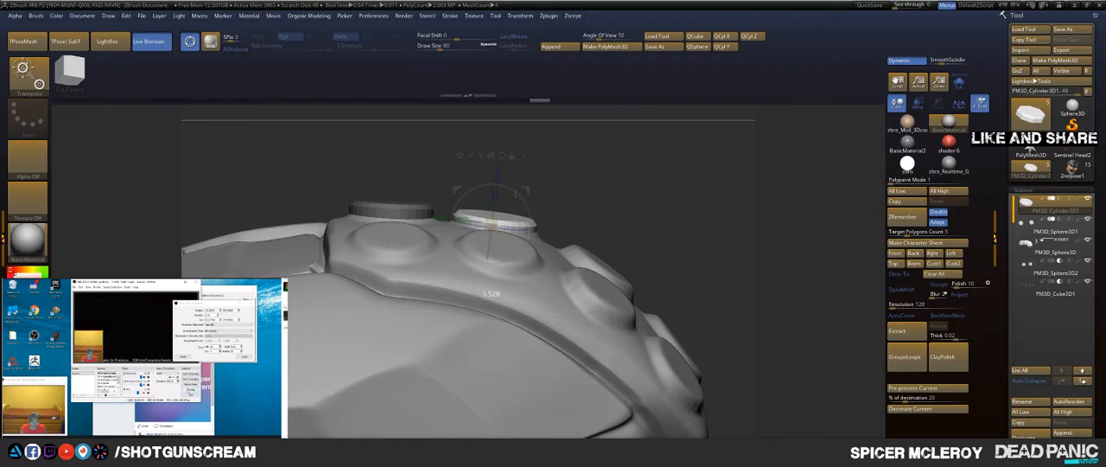
Step: Copy the second disc onto the third round bump in the same row and angle it towards the surface
{"action": "left_click_drag", "start_coordinate": [444, 217], "coordinate": [561, 237], "text": "ctrl+shift"}
{"action": "left_click_drag", "start_coordinate": [620, 189], "coordinate": [612, 206]}
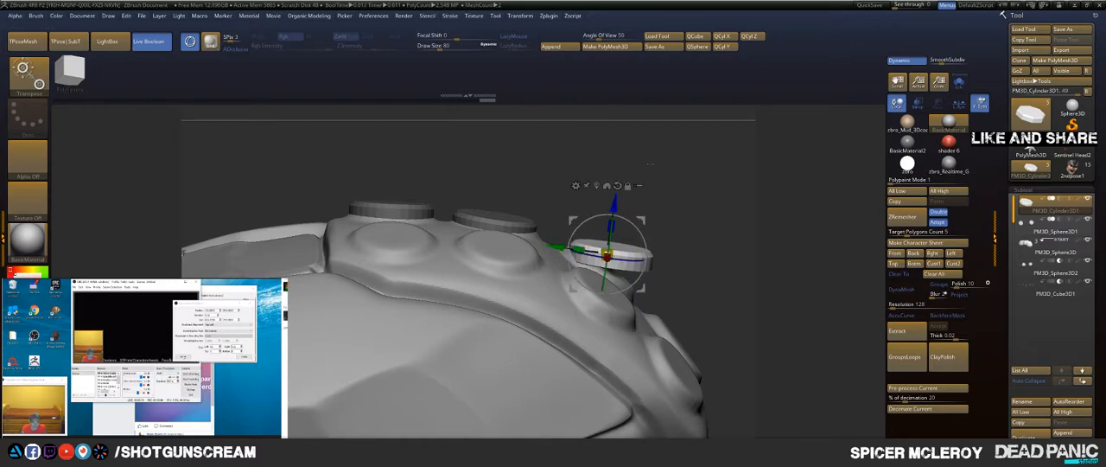
{"action": "left_click_drag", "start_coordinate": [772, 196], "coordinate": [576, 288]}
{"action": "left_click_drag", "start_coordinate": [580, 229], "coordinate": [569, 247]}
{"action": "left_click_drag", "start_coordinate": [415, 252], "coordinate": [663, 162]}
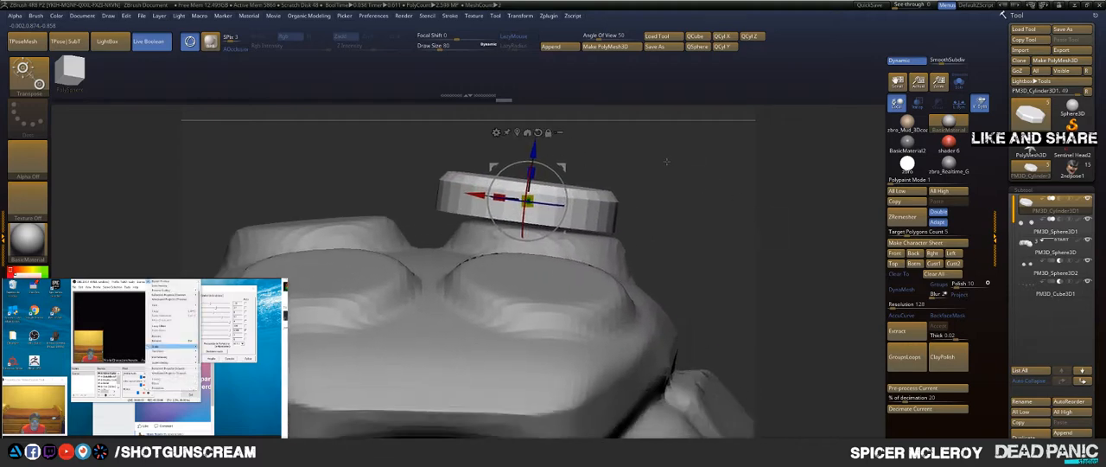
Step: Centre, tilt and seat the third disc on its bump, leaving its rim slightly raised
{"action": "left_click_drag", "start_coordinate": [523, 193], "coordinate": [500, 199]}
{"action": "left_click_drag", "start_coordinate": [553, 154], "coordinate": [670, 167]}
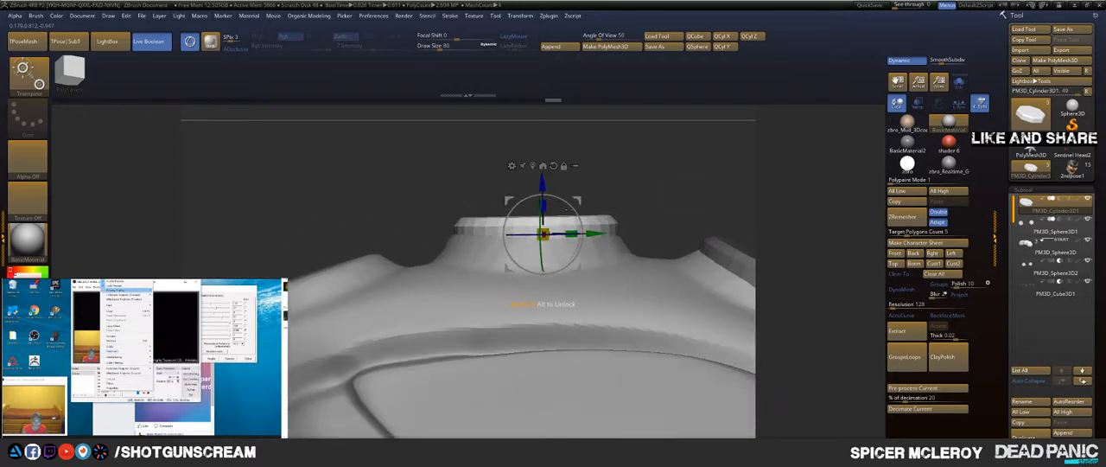
{"action": "left_click_drag", "start_coordinate": [570, 210], "coordinate": [569, 212]}
{"action": "left_click_drag", "start_coordinate": [665, 173], "coordinate": [612, 164]}
{"action": "left_click_drag", "start_coordinate": [551, 185], "coordinate": [543, 194]}
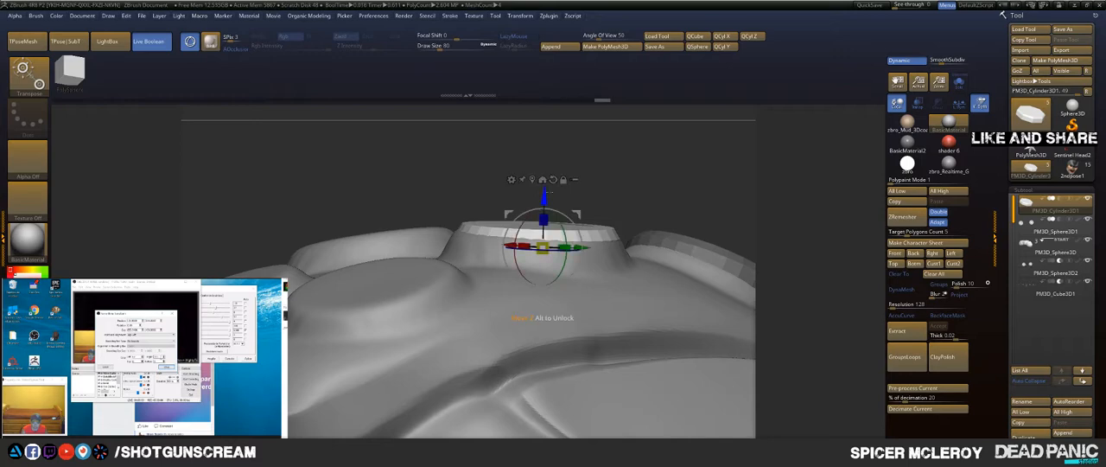
{"action": "key", "text": "q"}
{"action": "left_click_drag", "start_coordinate": [650, 160], "coordinate": [691, 195]}
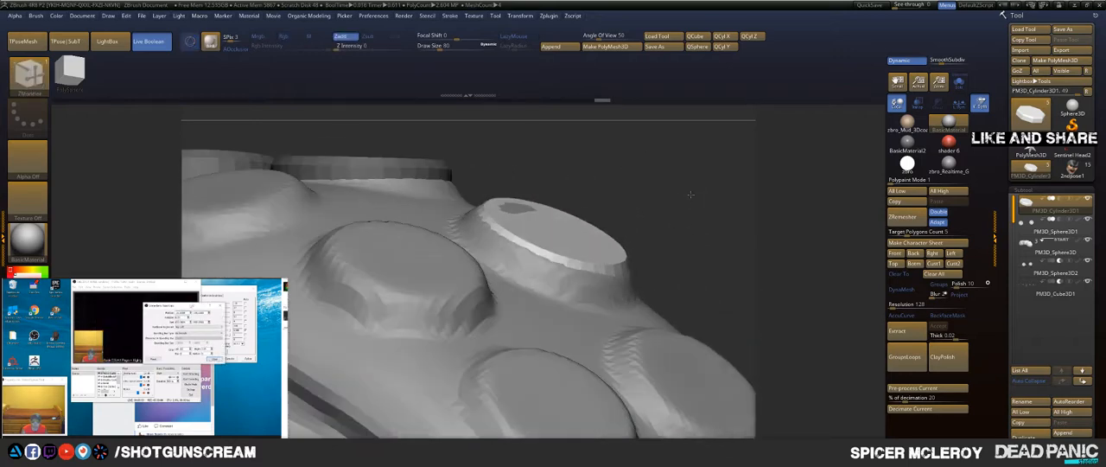
{"action": "key", "text": "w"}
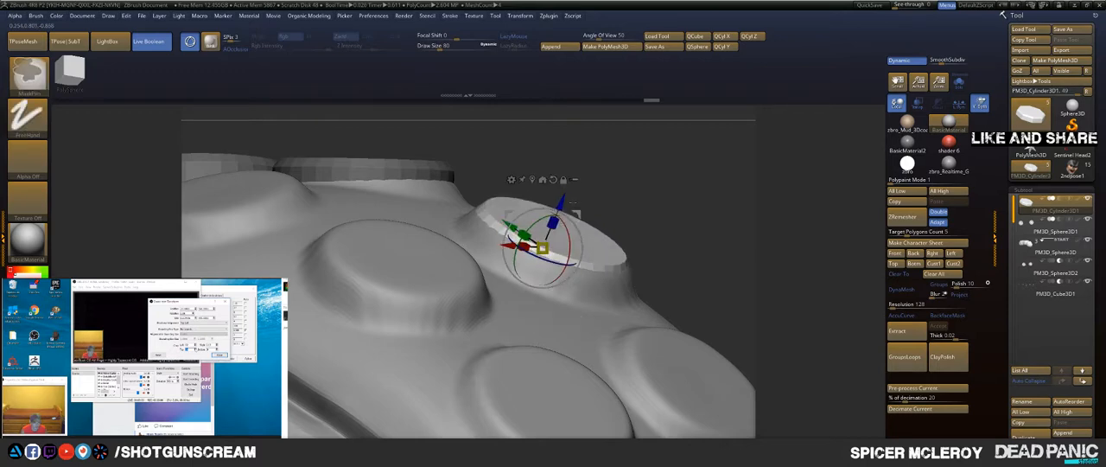
{"action": "left_click_drag", "start_coordinate": [559, 205], "coordinate": [563, 199]}
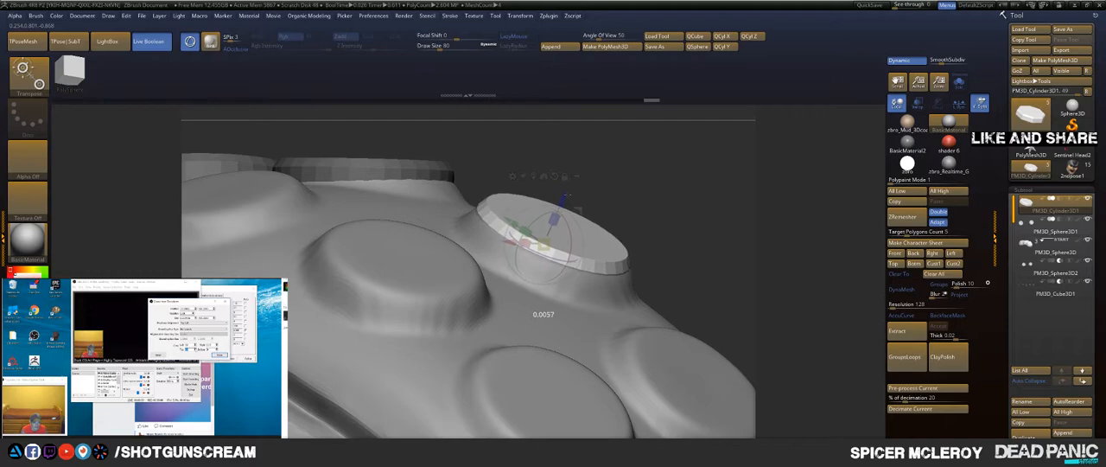
Step: Copy the disc onto the fourth round bump, tilt it to match the slope, and seat it centrally
{"action": "left_click_drag", "start_coordinate": [686, 192], "coordinate": [668, 112]}
{"action": "left_click_drag", "start_coordinate": [655, 140], "coordinate": [471, 266]}
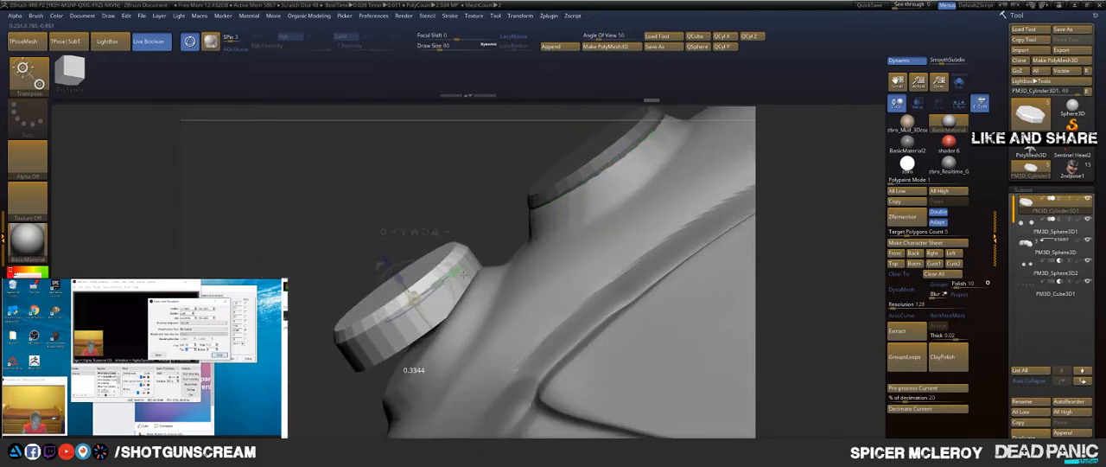
{"action": "left_click_drag", "start_coordinate": [235, 226], "coordinate": [337, 273]}
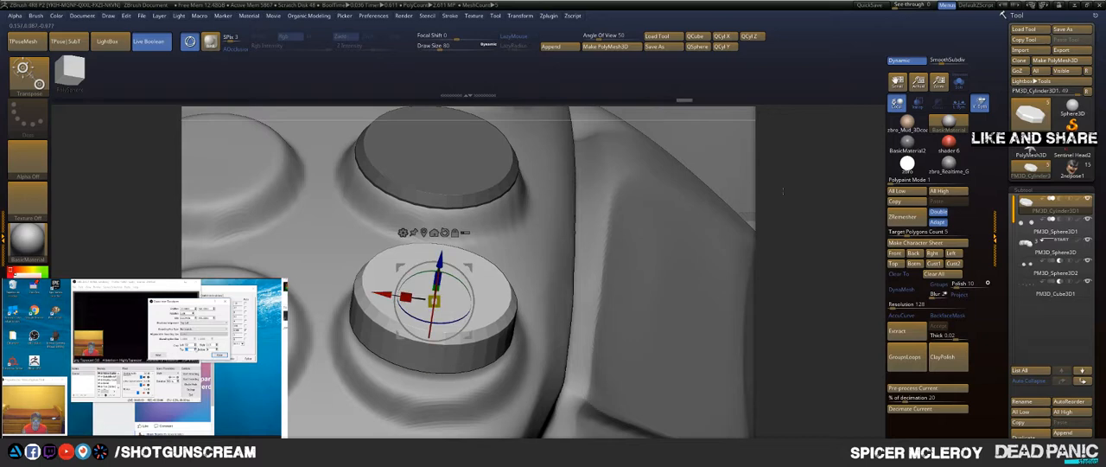
{"action": "left_click_drag", "start_coordinate": [783, 191], "coordinate": [855, 190]}
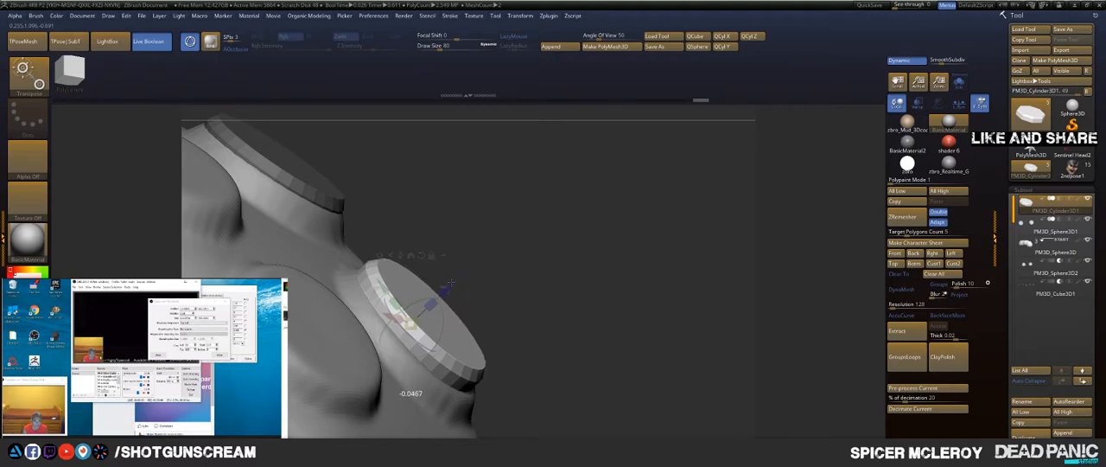
{"action": "left_click_drag", "start_coordinate": [449, 283], "coordinate": [450, 283]}
{"action": "left_click_drag", "start_coordinate": [537, 275], "coordinate": [537, 325]}
{"action": "left_click_drag", "start_coordinate": [397, 275], "coordinate": [400, 279]}
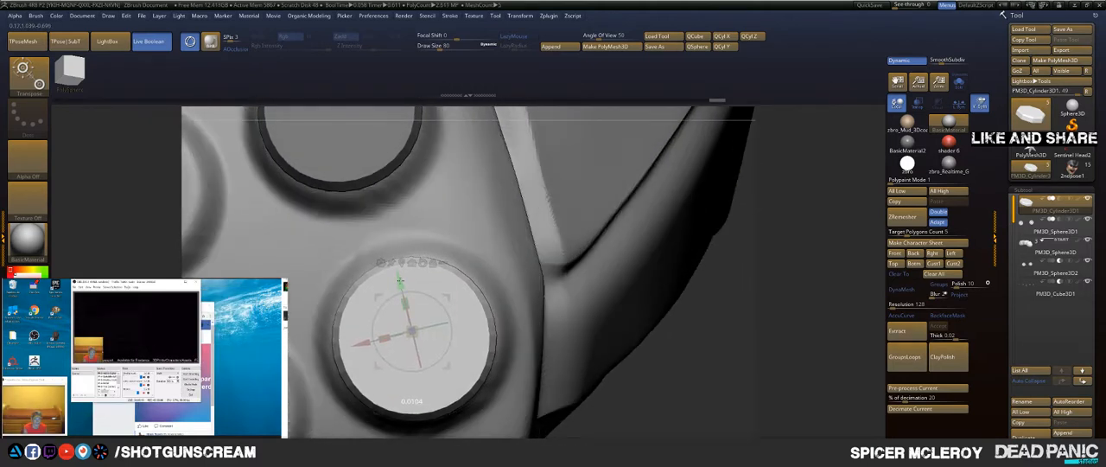
Step: Mirror and weld the four discs onto the matching bumps on the other side of the fingertip
{"action": "key", "text": "q"}
{"action": "key", "text": "f"}
{"action": "mouse_move", "coordinate": [548, 262]}
{"action": "left_mouse_down"}
{"action": "mouse_move", "coordinate": [595, 227]}
{"action": "mouse_move", "coordinate": [566, 248]}
{"action": "left_mouse_up"}
{"action": "left_click_drag", "start_coordinate": [562, 309], "coordinate": [681, 225], "text": "alt"}
{"action": "left_click_drag", "start_coordinate": [527, 146], "coordinate": [571, 168]}
{"action": "key", "text": "space"}
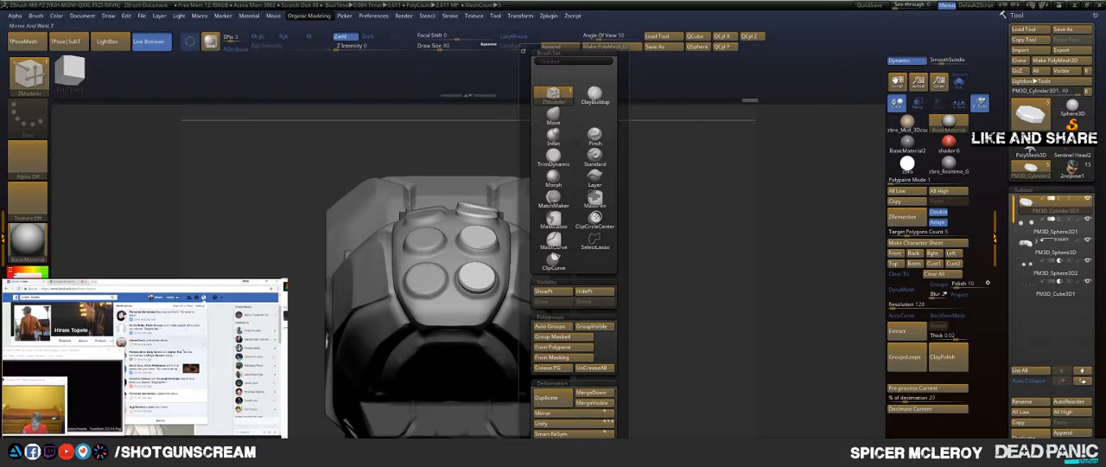
{"action": "key", "text": "space"}
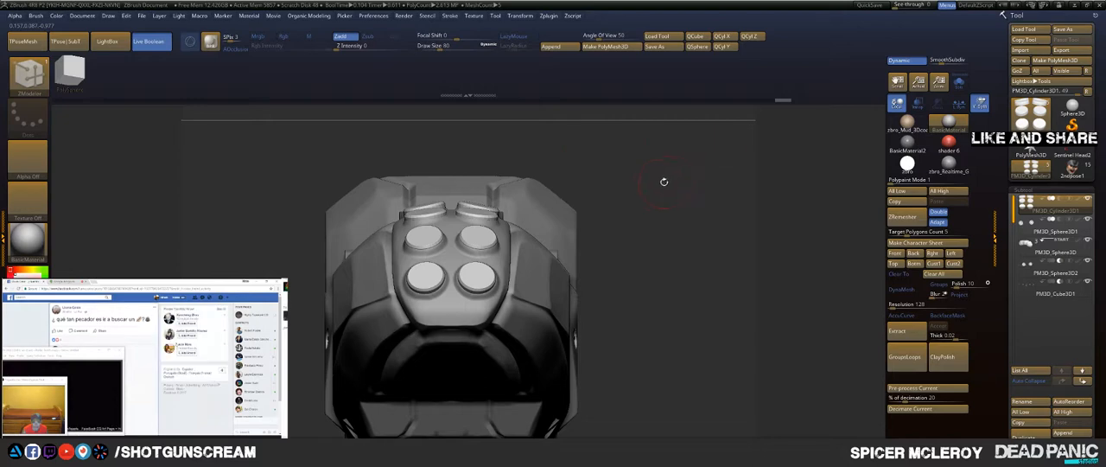
Step: Isolate the pair of discs nearest the finger joint by hiding the other discs of the subtool
{"action": "left_click_drag", "start_coordinate": [664, 182], "coordinate": [680, 198]}
{"action": "key", "text": "space"}
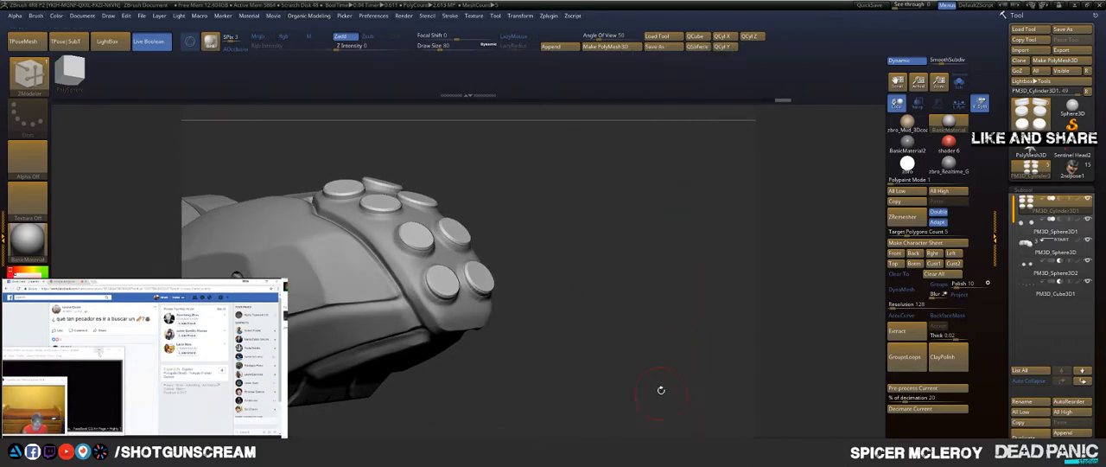
{"action": "key", "text": "space"}
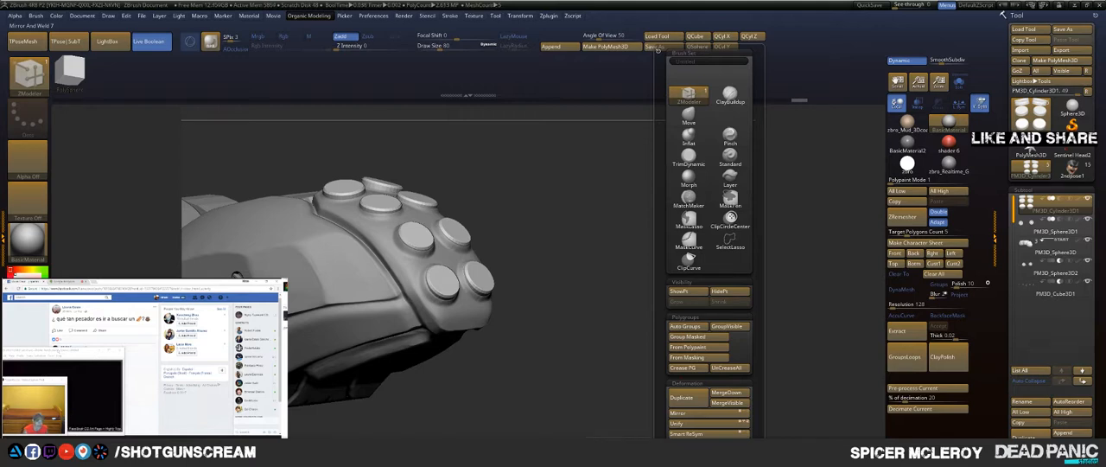
{"action": "mouse_move", "coordinate": [559, 180]}
{"action": "left_mouse_down"}
{"action": "mouse_move", "coordinate": [626, 184]}
{"action": "mouse_move", "coordinate": [637, 217]}
{"action": "mouse_move", "coordinate": [623, 250]}
{"action": "left_mouse_up"}
{"action": "key", "text": "ctrl+shift"}
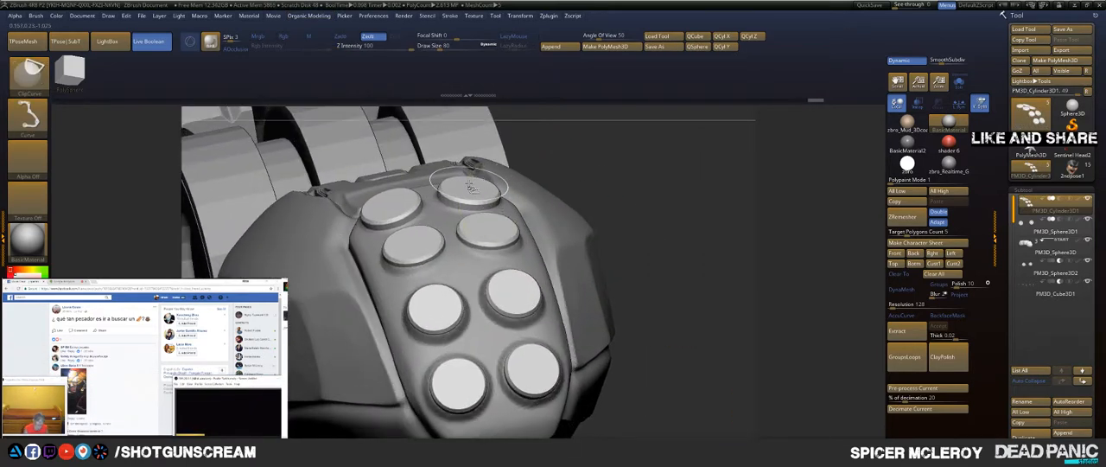
{"action": "mouse_move", "coordinate": [657, 172]}
{"action": "left_mouse_down"}
{"action": "mouse_move", "coordinate": [652, 145]}
{"action": "mouse_move", "coordinate": [605, 157]}
{"action": "mouse_move", "coordinate": [628, 176]}
{"action": "left_mouse_up"}
Step: Centre the gizmo on the isolated disc pair and reset its orientation
{"action": "key", "text": "w"}
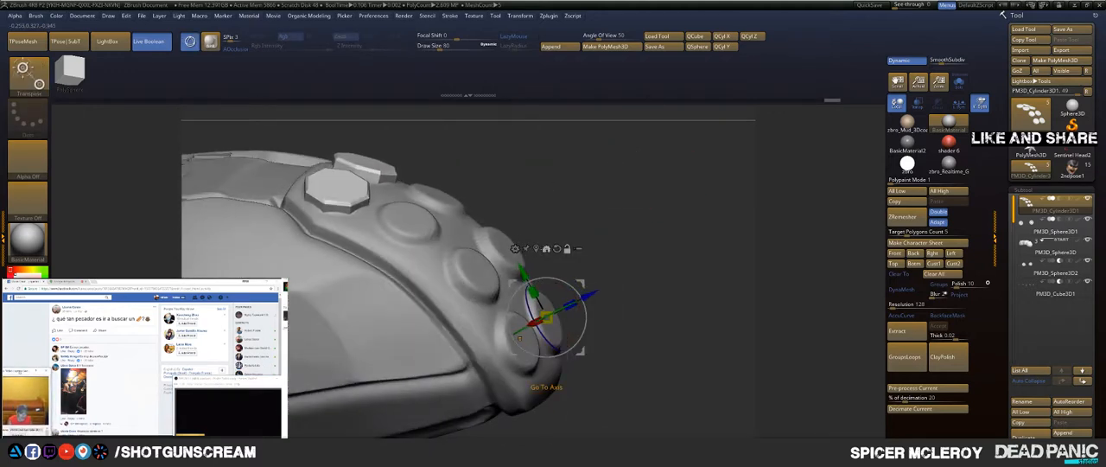
{"action": "left_click", "coordinate": [536, 248]}
{"action": "left_click_drag", "start_coordinate": [518, 164], "coordinate": [631, 285], "text": "alt"}
{"action": "left_click_drag", "start_coordinate": [605, 234], "coordinate": [602, 355]}
{"action": "left_click", "coordinate": [492, 221], "text": "alt"}
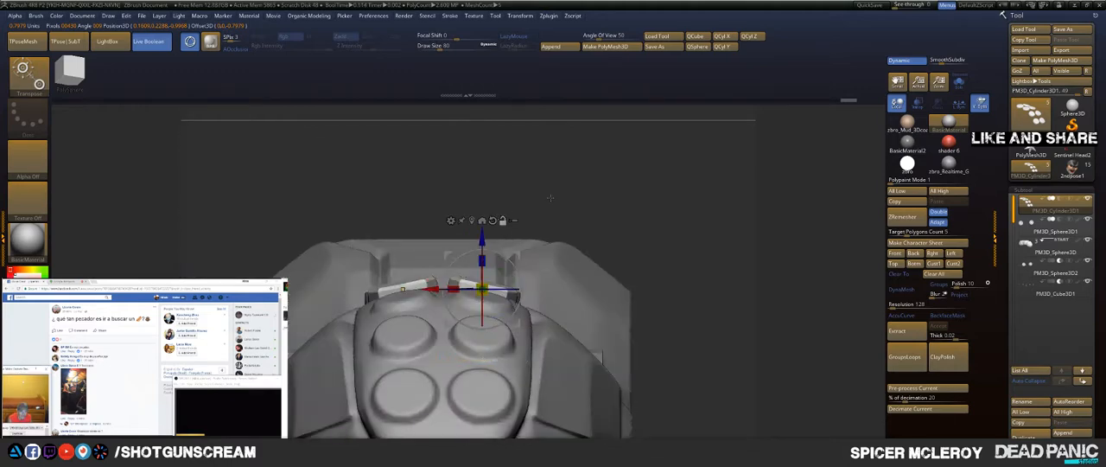
Step: Bring the other discs back into view, keeping them masked, and tilt the disc pair nearest the joint towards the bumps' slope
{"action": "left_click_drag", "start_coordinate": [650, 244], "coordinate": [576, 187]}
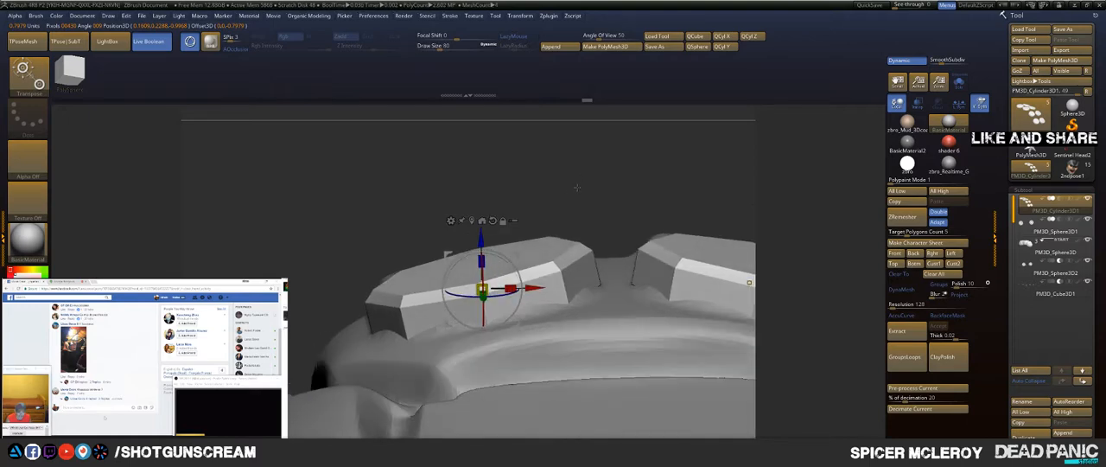
{"action": "key", "text": "ctrl+shift+z"}
{"action": "key", "text": "ctrl+shift+z"}
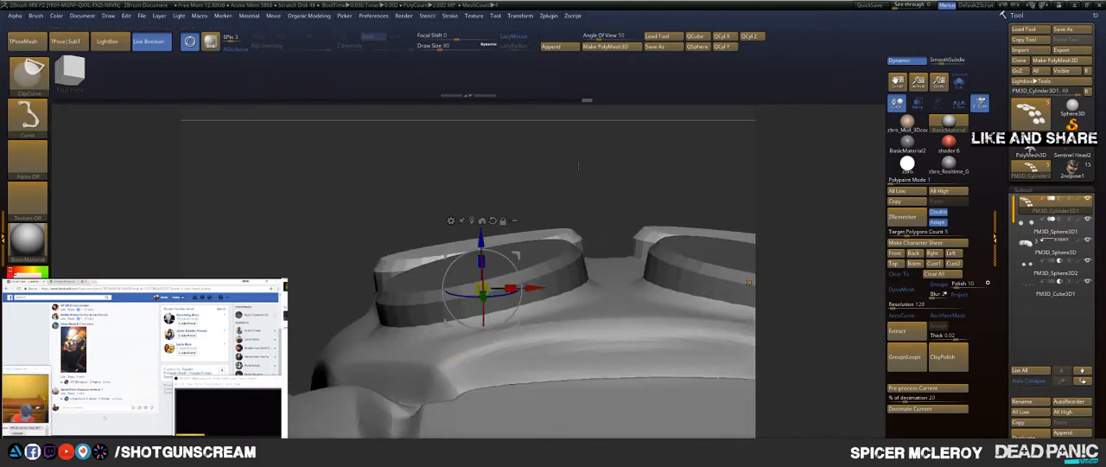
{"action": "key", "text": "ctrl+z"}
{"action": "key", "text": "ctrl+shift+z"}
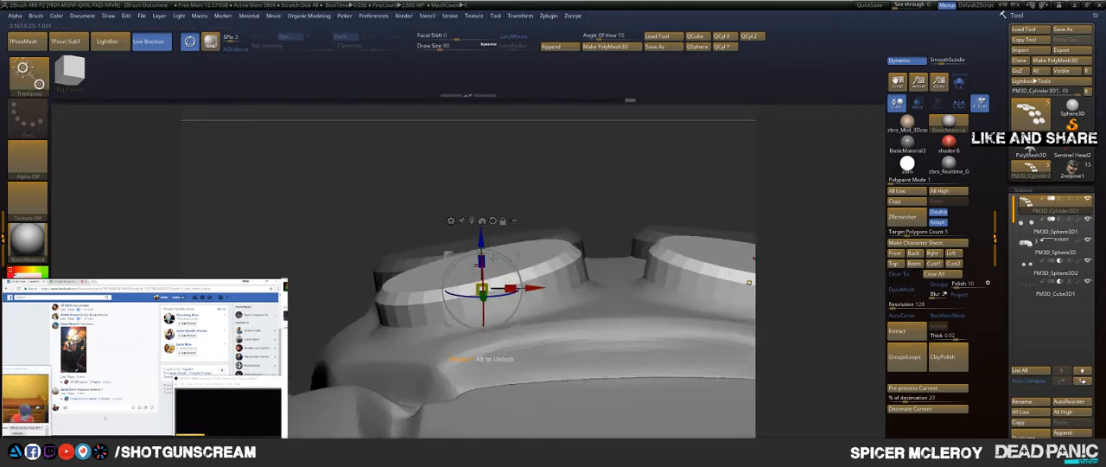
{"action": "left_click_drag", "start_coordinate": [496, 256], "coordinate": [497, 256]}
Step: Refine the disc pair's tilt so both discs sit flush on their bumps, then leave transform mode and check the fingertip
{"action": "left_click_drag", "start_coordinate": [559, 182], "coordinate": [624, 213]}
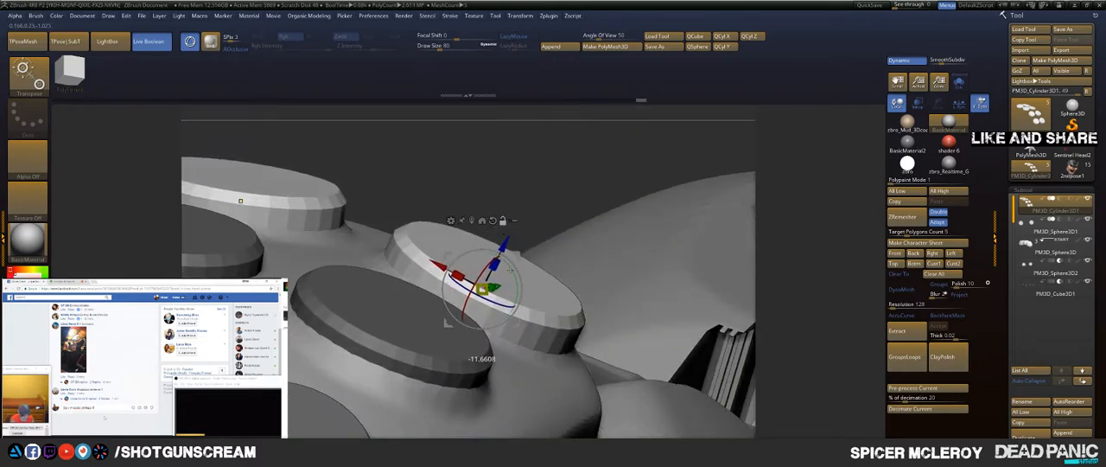
{"action": "left_click_drag", "start_coordinate": [577, 181], "coordinate": [560, 244]}
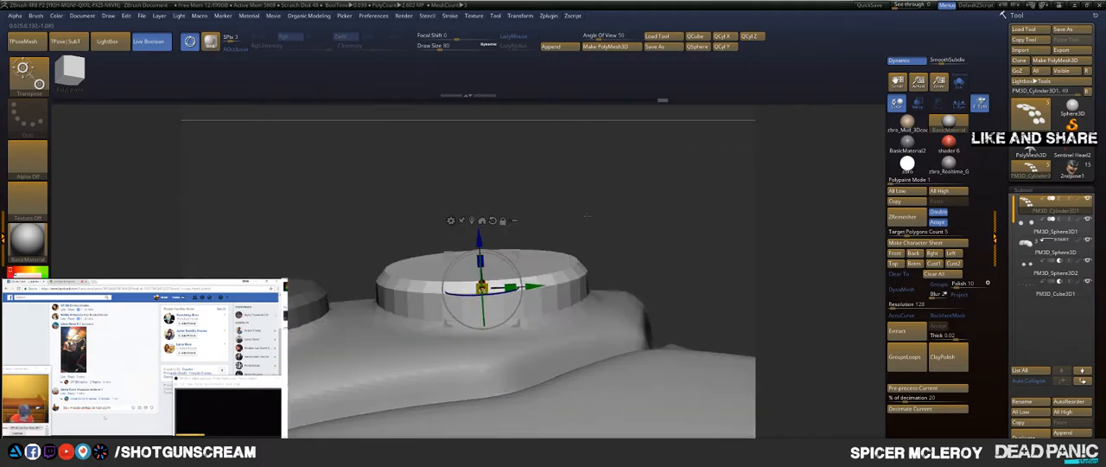
{"action": "left_click_drag", "start_coordinate": [501, 262], "coordinate": [540, 225]}
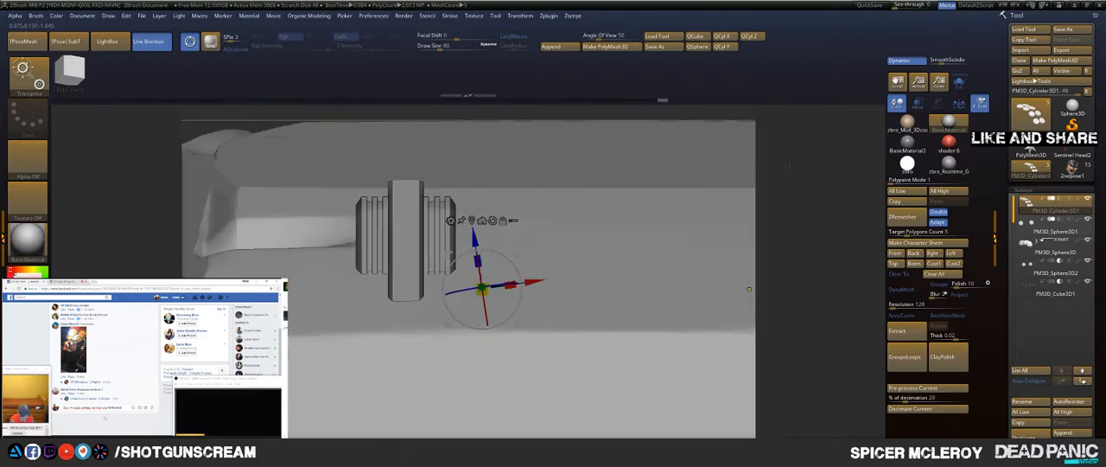
{"action": "left_click_drag", "start_coordinate": [790, 165], "coordinate": [795, 180]}
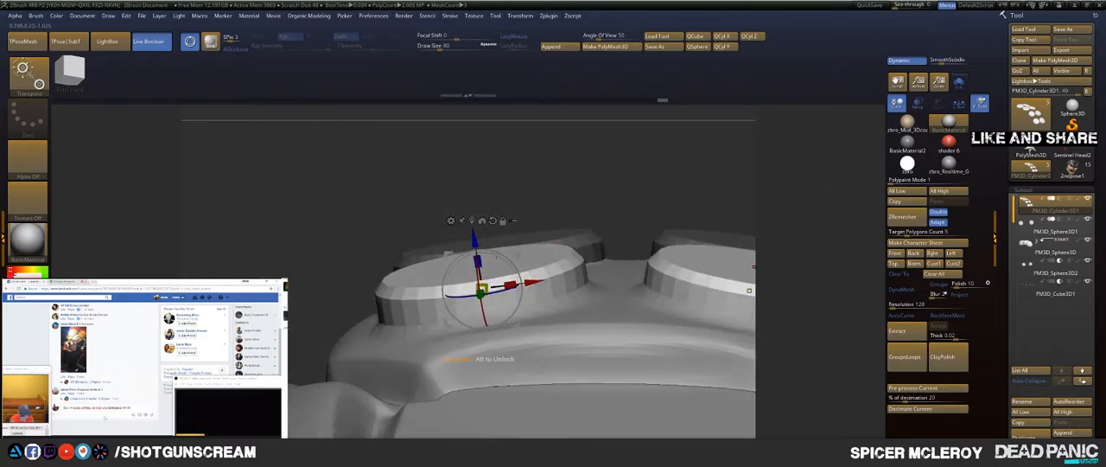
{"action": "left_click_drag", "start_coordinate": [494, 254], "coordinate": [474, 236]}
{"action": "key", "text": "q"}
{"action": "mouse_move", "coordinate": [476, 200]}
{"action": "left_mouse_down"}
{"action": "mouse_move", "coordinate": [519, 221]}
{"action": "mouse_move", "coordinate": [579, 192]}
{"action": "mouse_move", "coordinate": [528, 196]}
{"action": "mouse_move", "coordinate": [630, 213]}
{"action": "left_mouse_up"}
{"action": "key", "text": "f"}
{"action": "key", "text": "f"}
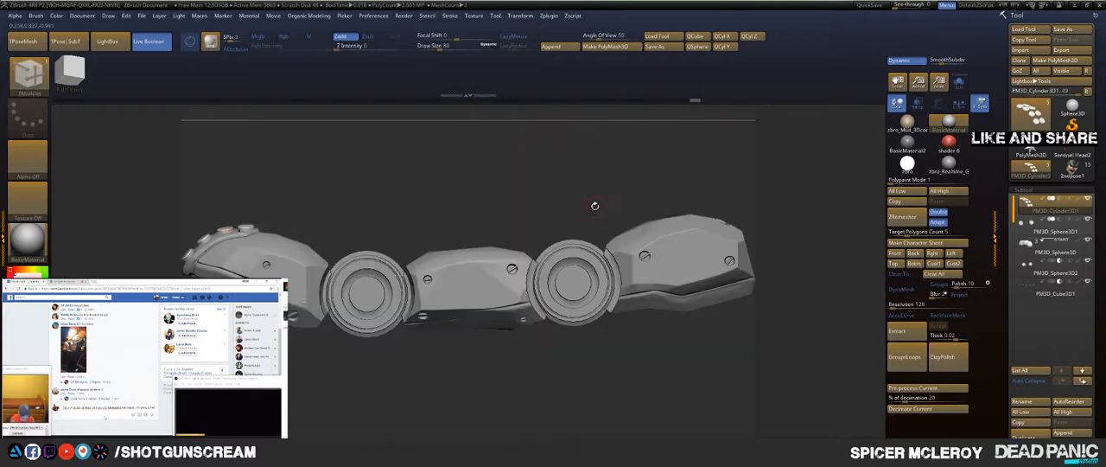
{"action": "left_click_drag", "start_coordinate": [474, 176], "coordinate": [734, 307]}
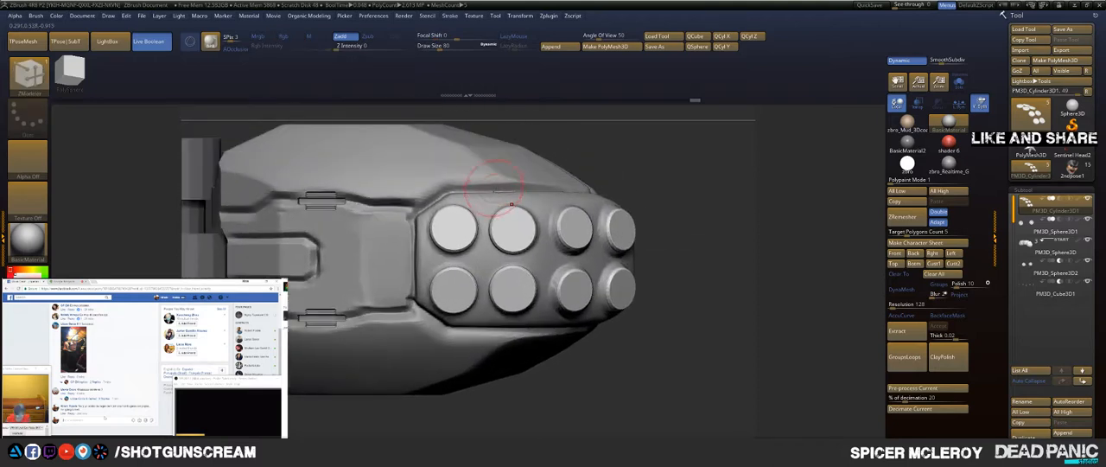
Step: Make the fingertip shell the active subtool, show it alone, and set up the Topology brush with a draw size of 46
{"action": "left_click", "coordinate": [503, 191], "text": "alt"}
{"action": "key", "text": "b"}
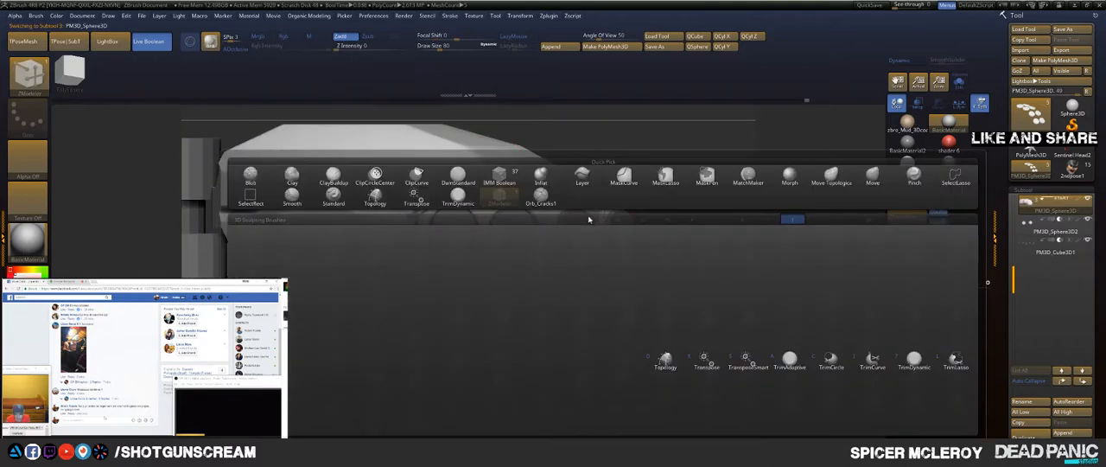
{"action": "key", "text": "t"}
{"action": "key", "text": "d"}
{"action": "left_click", "coordinate": [960, 90]}
{"action": "left_click_drag", "start_coordinate": [703, 136], "coordinate": [738, 127], "text": "alt"}
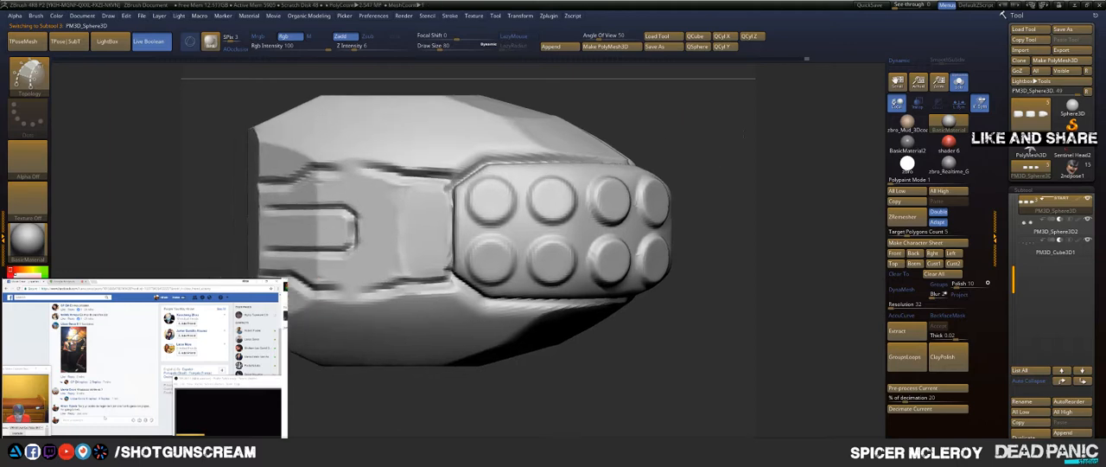
{"action": "key", "text": "s"}
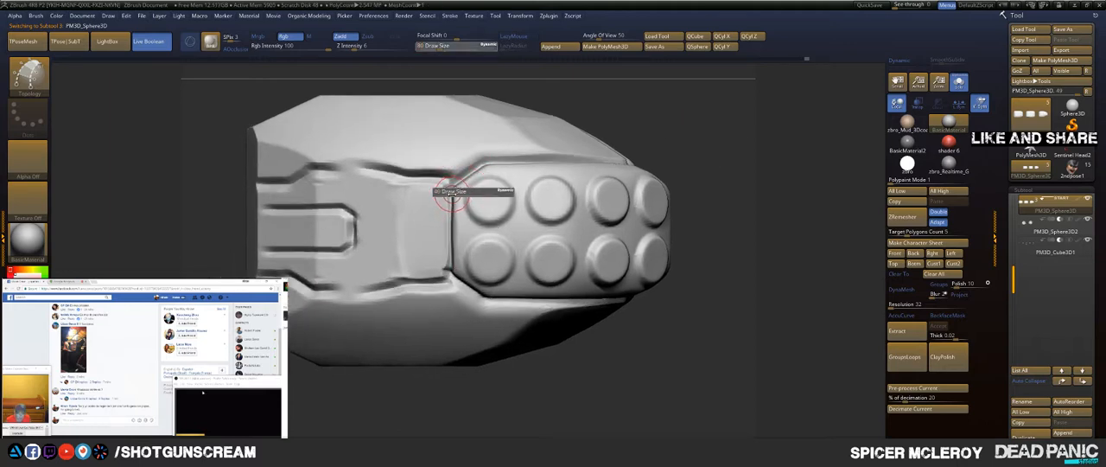
{"action": "left_click", "coordinate": [452, 194]}
{"action": "key", "text": "b"}
{"action": "key", "text": "t"}
{"action": "key", "text": "o"}
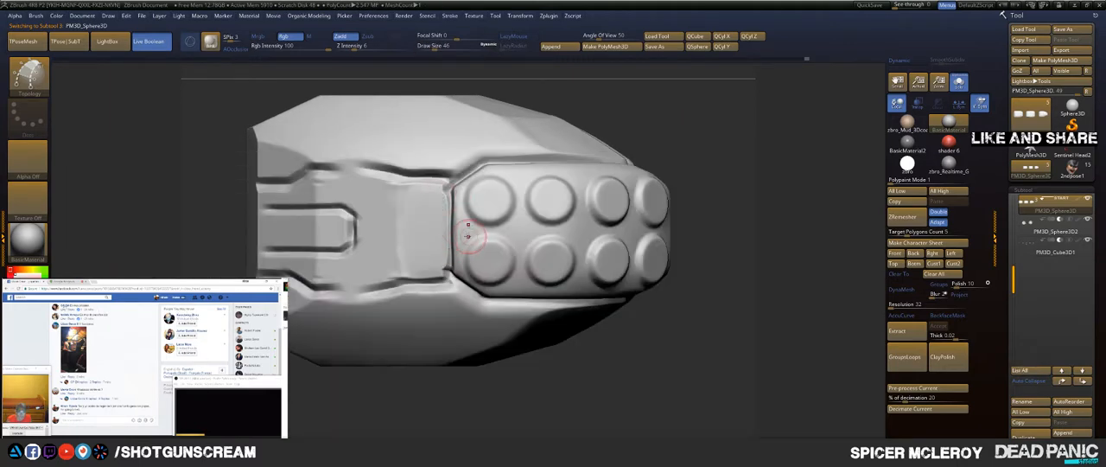
Step: Delete the fingertip shell's lower subdivision levels and turn on LazyMouse for the Topology brush
{"action": "left_click_drag", "start_coordinate": [457, 230], "coordinate": [457, 198]}
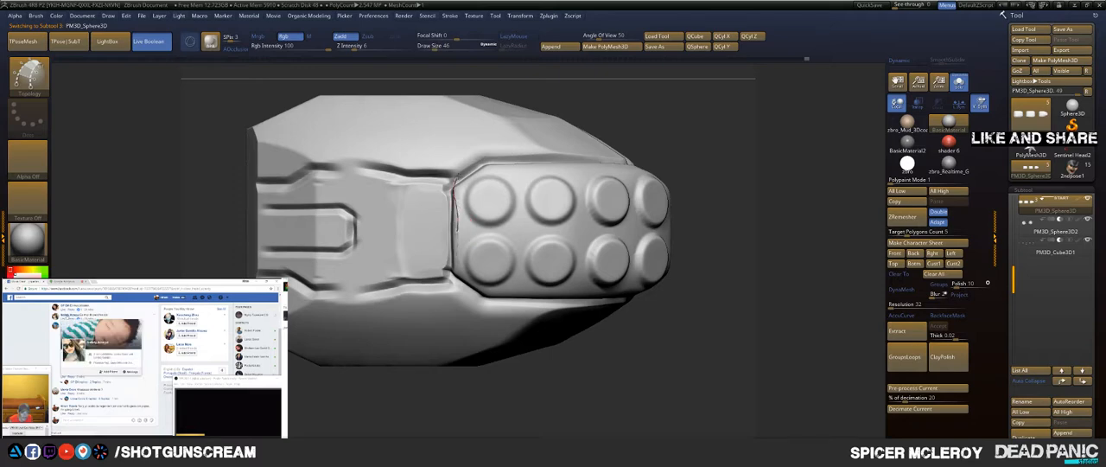
{"action": "left_click", "coordinate": [537, 112]}
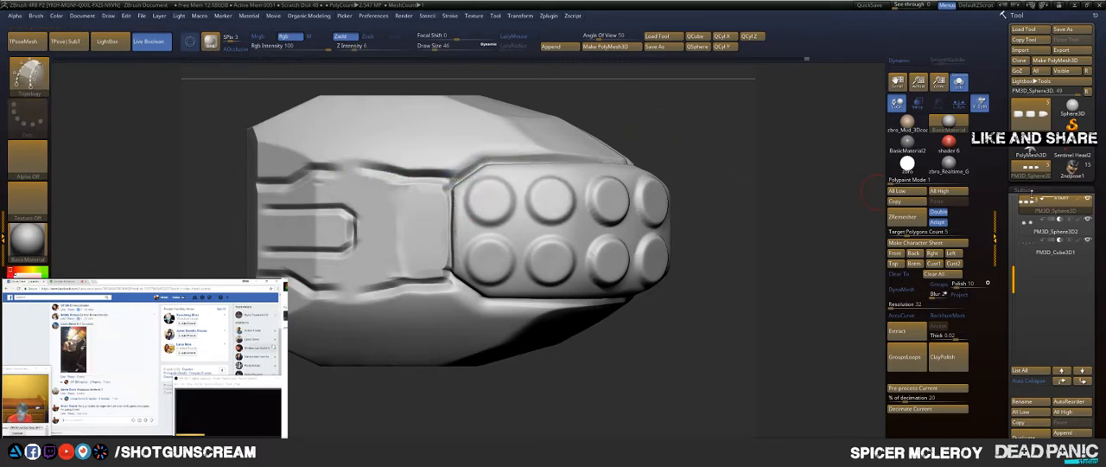
{"action": "left_click", "coordinate": [1022, 190]}
{"action": "left_click", "coordinate": [1029, 200]}
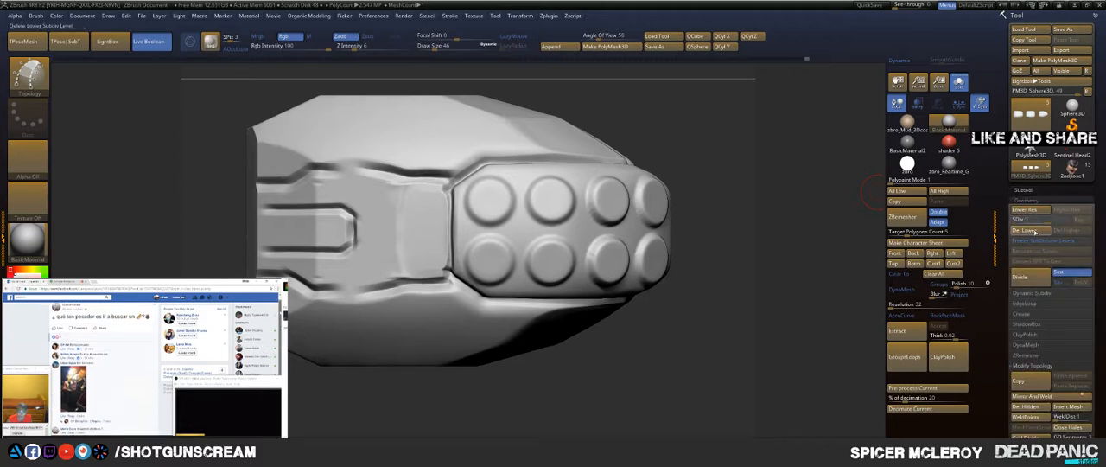
{"action": "left_click", "coordinate": [1033, 231]}
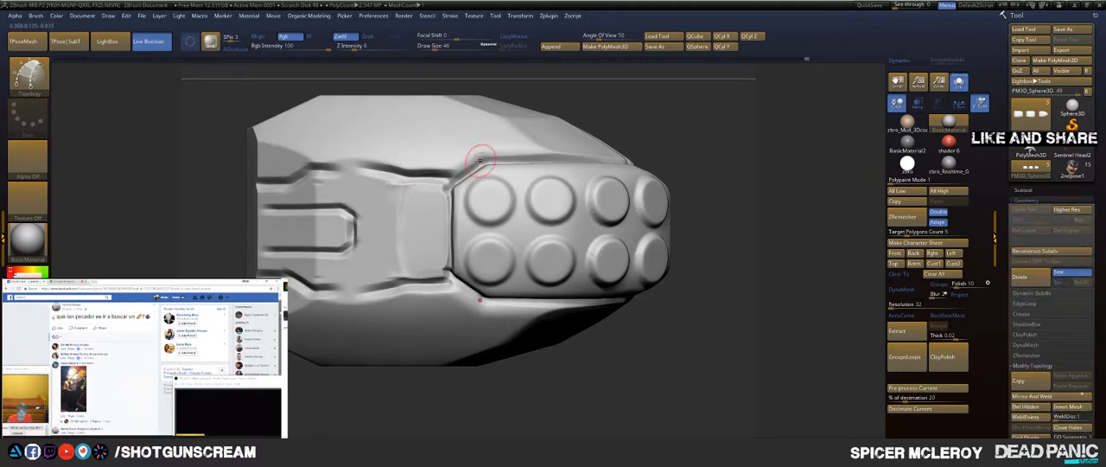
{"action": "left_click", "coordinate": [515, 38]}
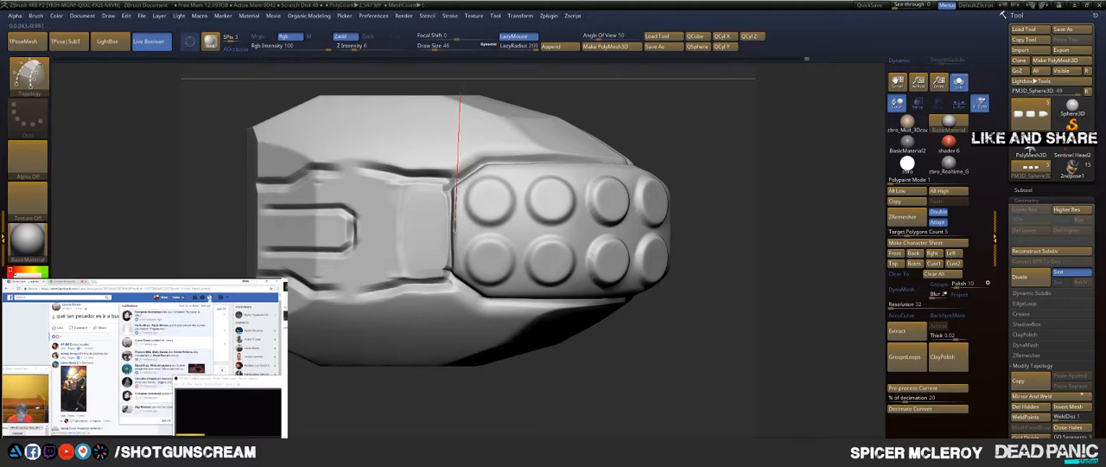
Step: Try to trace topology curves along the bump panel's joint-side edge, angled corner and long side around to the tip
{"action": "left_click_drag", "start_coordinate": [459, 95], "coordinate": [459, 100]}
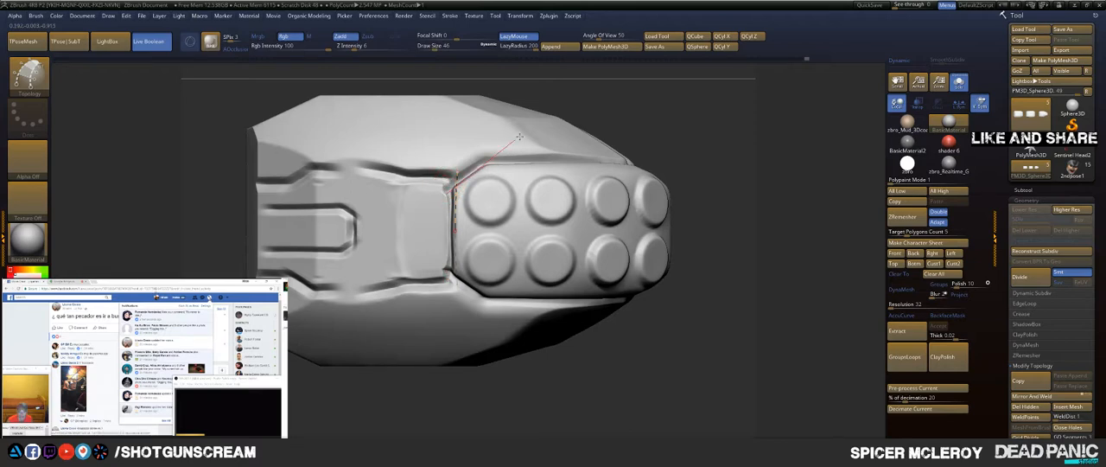
{"action": "mouse_move", "coordinate": [552, 114]}
{"action": "left_mouse_down"}
{"action": "mouse_move", "coordinate": [593, 98]}
{"action": "mouse_move", "coordinate": [572, 121]}
{"action": "left_mouse_up"}
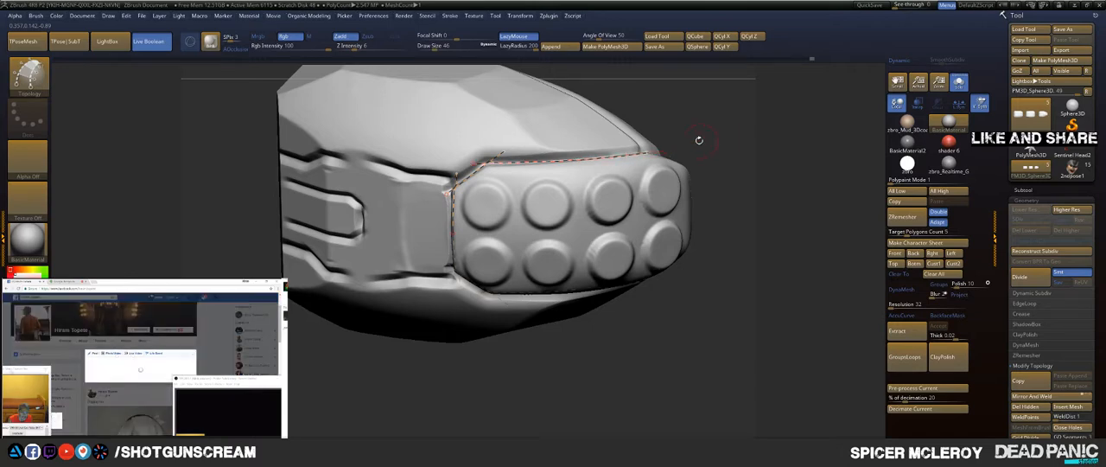
{"action": "mouse_move", "coordinate": [699, 138]}
{"action": "left_mouse_down"}
{"action": "mouse_move", "coordinate": [697, 218]}
{"action": "mouse_move", "coordinate": [612, 251]}
{"action": "mouse_move", "coordinate": [605, 218]}
{"action": "mouse_move", "coordinate": [607, 243]}
{"action": "left_mouse_up"}
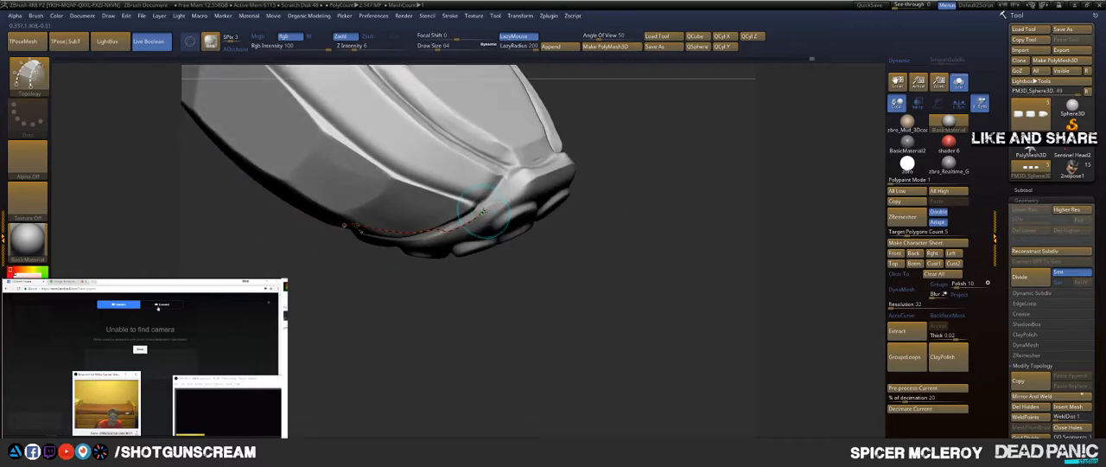
{"action": "left_click_drag", "start_coordinate": [482, 211], "coordinate": [519, 176]}
{"action": "left_click_drag", "start_coordinate": [537, 149], "coordinate": [573, 102]}
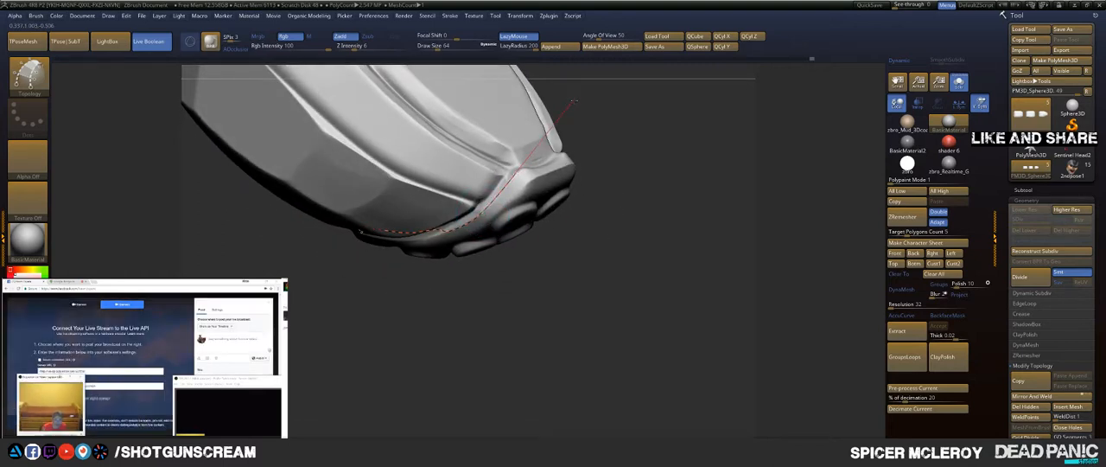
{"action": "left_click_drag", "start_coordinate": [642, 128], "coordinate": [581, 135]}
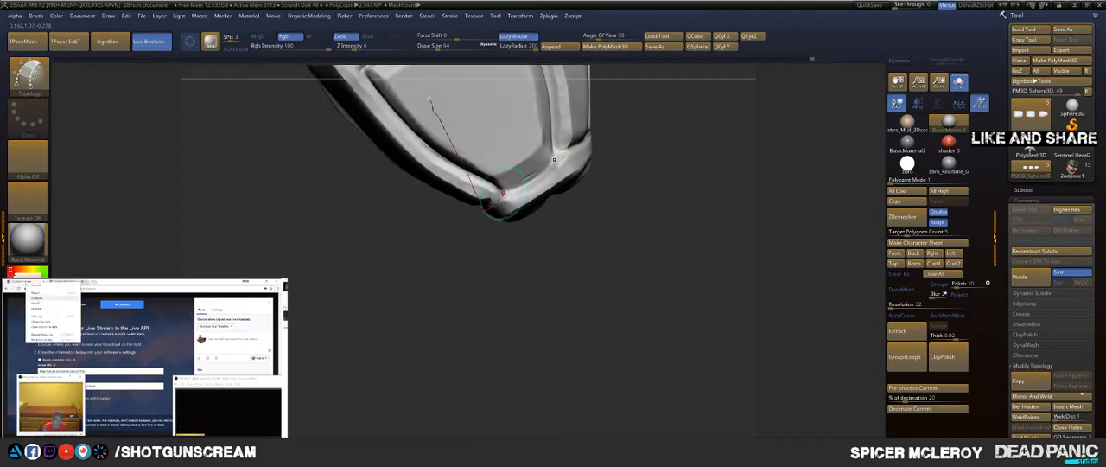
{"action": "left_click_drag", "start_coordinate": [487, 210], "coordinate": [613, 130]}
{"action": "left_click_drag", "start_coordinate": [602, 254], "coordinate": [610, 108]}
{"action": "left_click_drag", "start_coordinate": [619, 205], "coordinate": [616, 97], "text": "alt"}
{"action": "mouse_move", "coordinate": [625, 165]}
{"action": "left_mouse_down"}
{"action": "mouse_move", "coordinate": [654, 175]}
{"action": "mouse_move", "coordinate": [629, 150]}
{"action": "mouse_move", "coordinate": [642, 164]}
{"action": "left_mouse_up"}
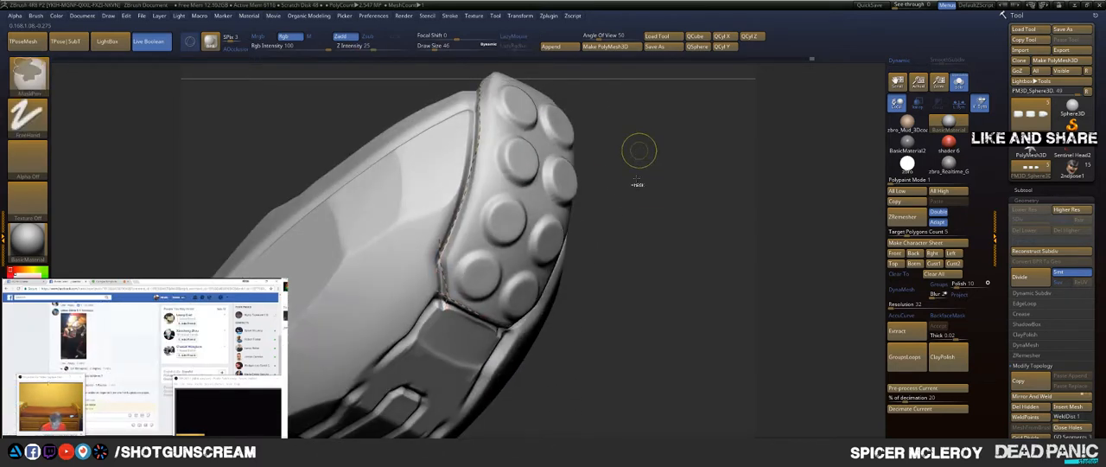
{"action": "mouse_move", "coordinate": [655, 237]}
{"action": "left_mouse_down"}
{"action": "mouse_move", "coordinate": [661, 205]}
{"action": "mouse_move", "coordinate": [654, 213]}
{"action": "left_mouse_up"}
Step: Trace topology curves along the bump panel's joint-side edge and angled corner, then along its long side to the tip
{"action": "left_click_drag", "start_coordinate": [469, 275], "coordinate": [464, 238]}
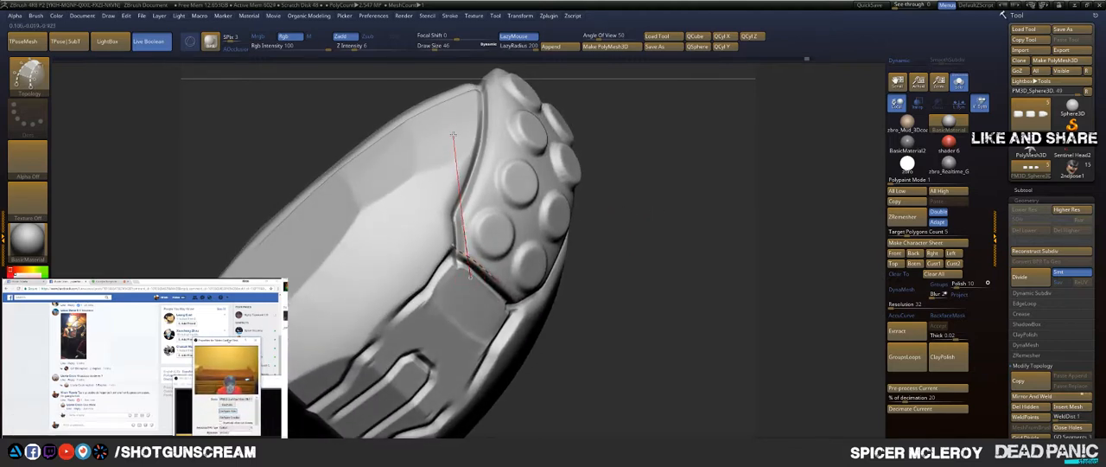
{"action": "left_click_drag", "start_coordinate": [674, 131], "coordinate": [631, 186]}
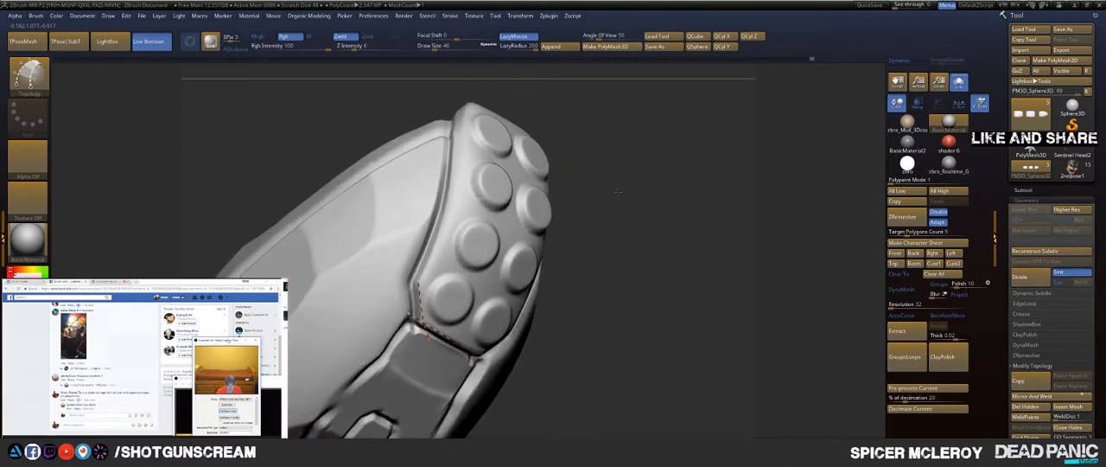
{"action": "left_click_drag", "start_coordinate": [418, 281], "coordinate": [447, 246]}
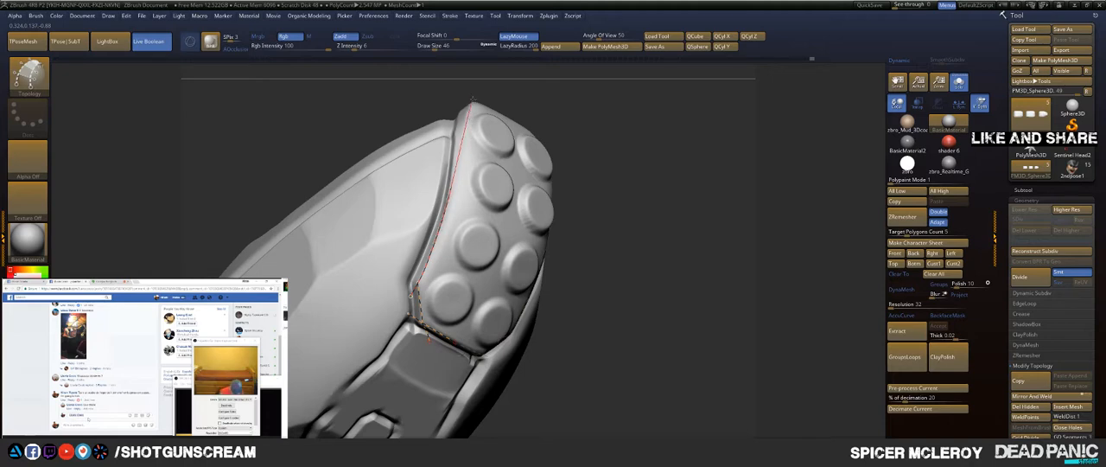
{"action": "key", "text": "ctrl+z"}
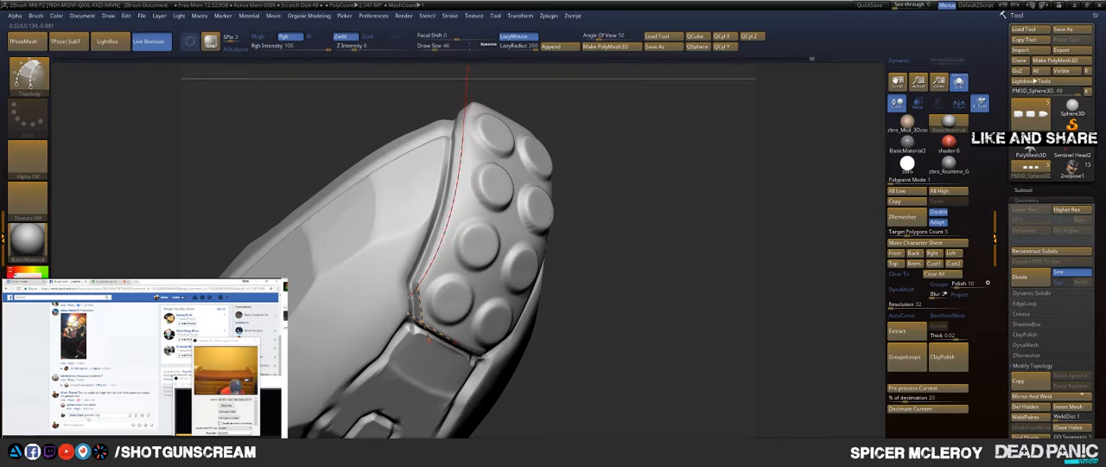
{"action": "left_click_drag", "start_coordinate": [638, 150], "coordinate": [456, 258]}
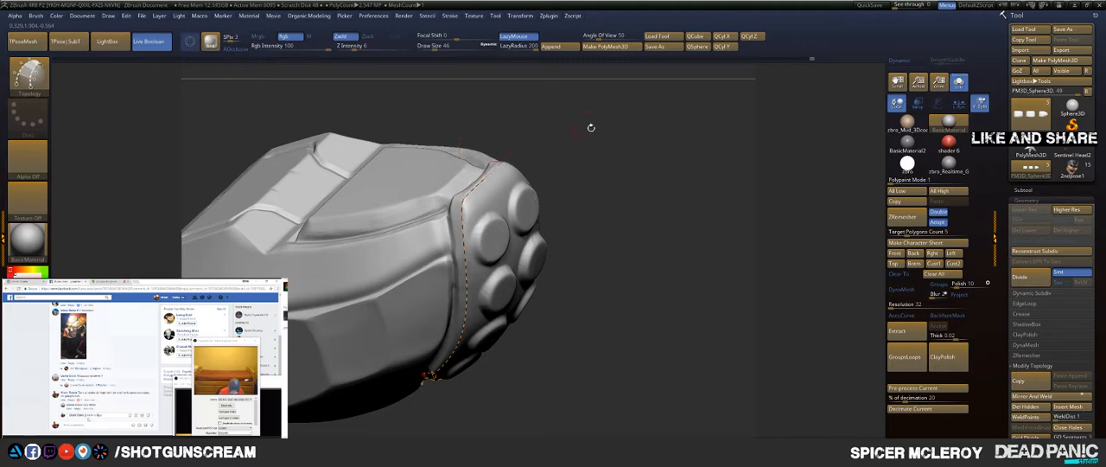
Step: Draw a topology curve down the panel's centreline between the bump columns and join it to the outline at the tip
{"action": "left_click_drag", "start_coordinate": [590, 127], "coordinate": [605, 237]}
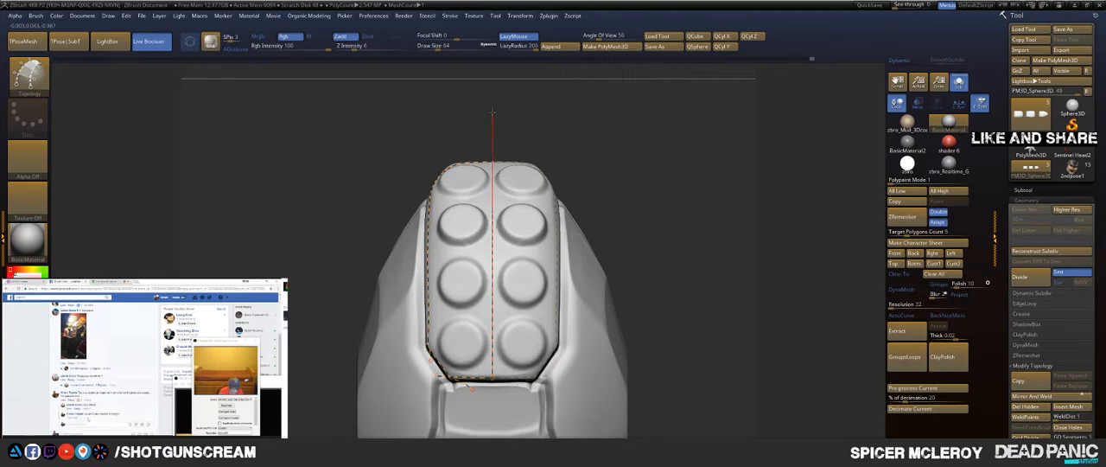
{"action": "left_click_drag", "start_coordinate": [495, 91], "coordinate": [496, 86]}
{"action": "left_click_drag", "start_coordinate": [558, 102], "coordinate": [577, 246]}
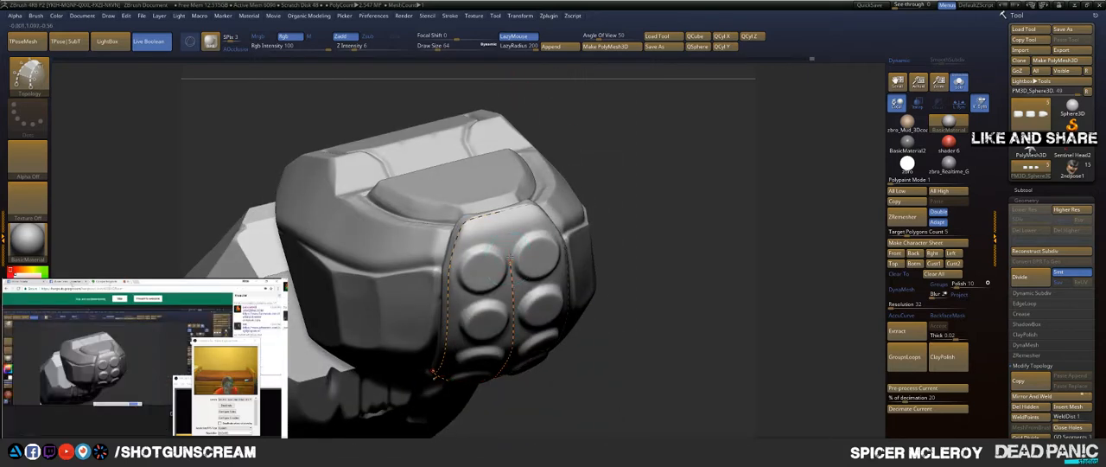
{"action": "left_click_drag", "start_coordinate": [507, 211], "coordinate": [500, 177]}
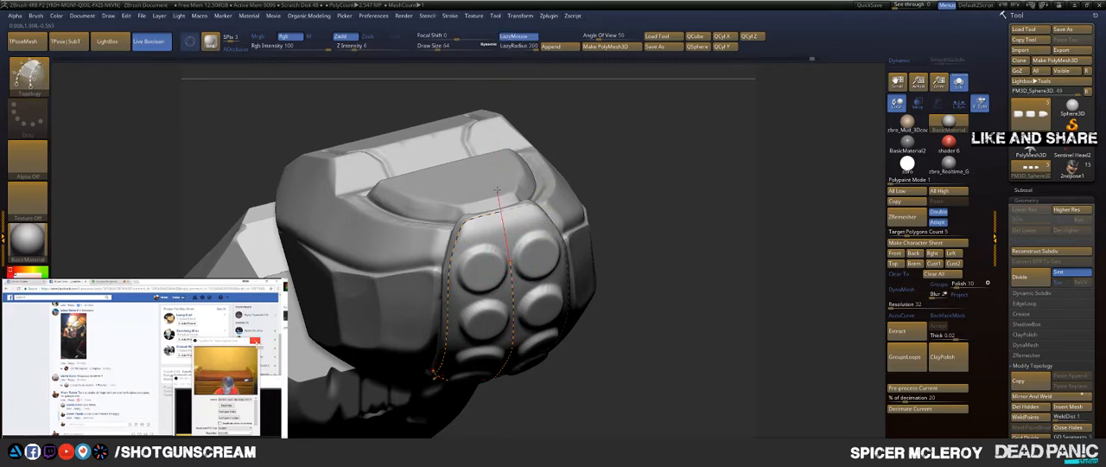
{"action": "left_click_drag", "start_coordinate": [494, 168], "coordinate": [477, 131]}
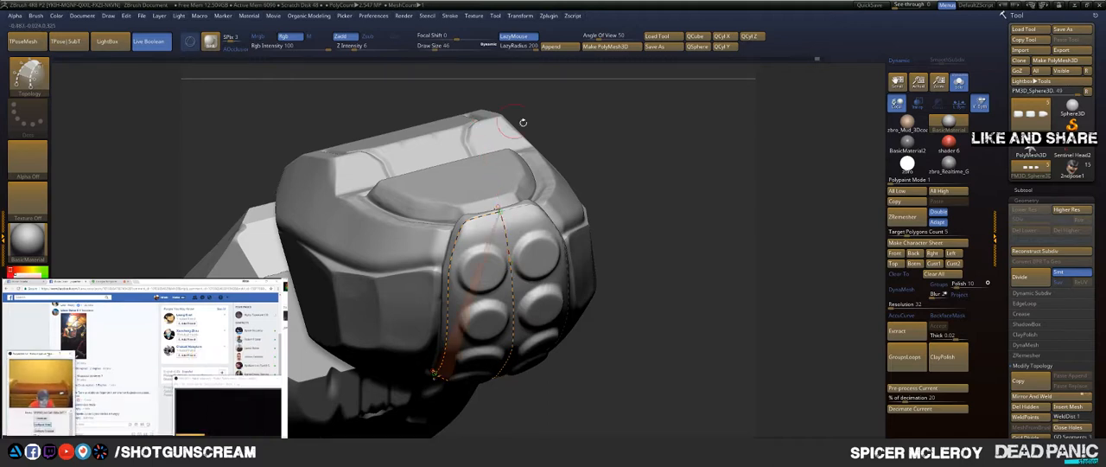
Step: Draw topology curves across the bump panel, from side edge to centreline, through the two bump rows nearest the joint
{"action": "mouse_move", "coordinate": [637, 172]}
{"action": "left_mouse_down"}
{"action": "mouse_move", "coordinate": [637, 183]}
{"action": "mouse_move", "coordinate": [614, 98]}
{"action": "mouse_move", "coordinate": [611, 121]}
{"action": "left_mouse_up"}
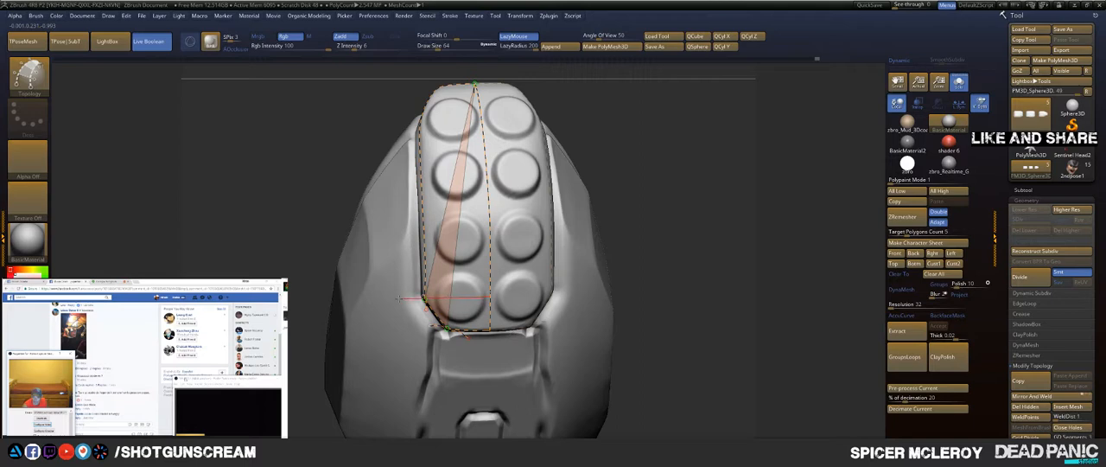
{"action": "left_click_drag", "start_coordinate": [398, 298], "coordinate": [323, 301]}
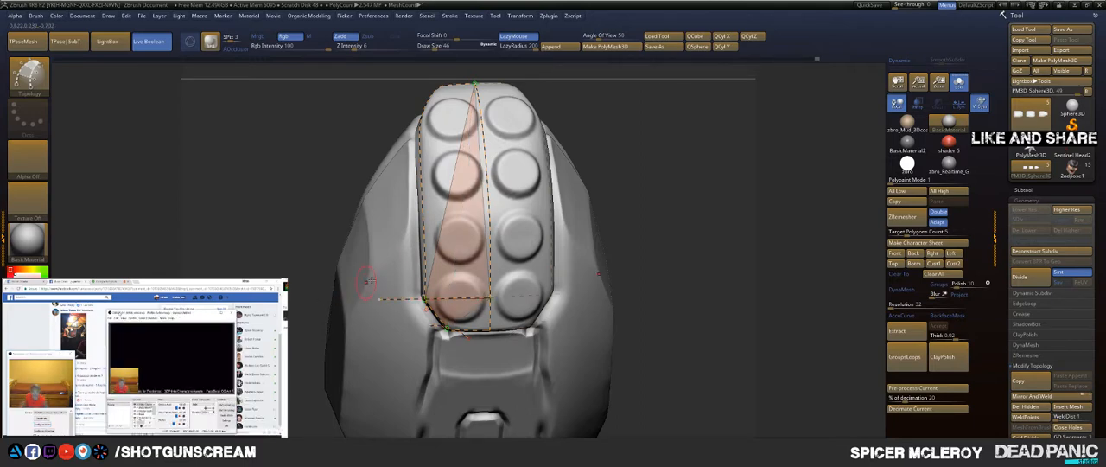
{"action": "left_click_drag", "start_coordinate": [331, 362], "coordinate": [331, 364]}
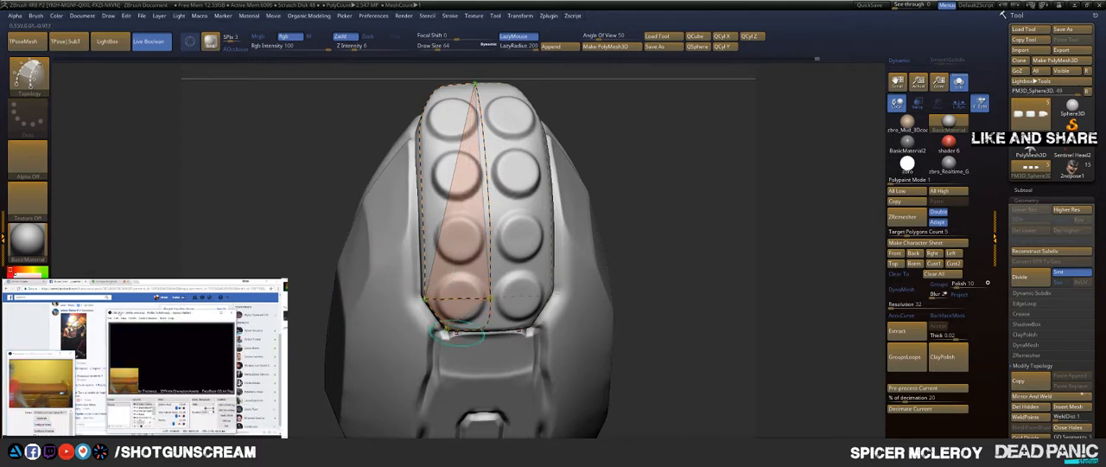
{"action": "key", "text": "ctrl+z"}
{"action": "left_click_drag", "start_coordinate": [490, 332], "coordinate": [468, 335]}
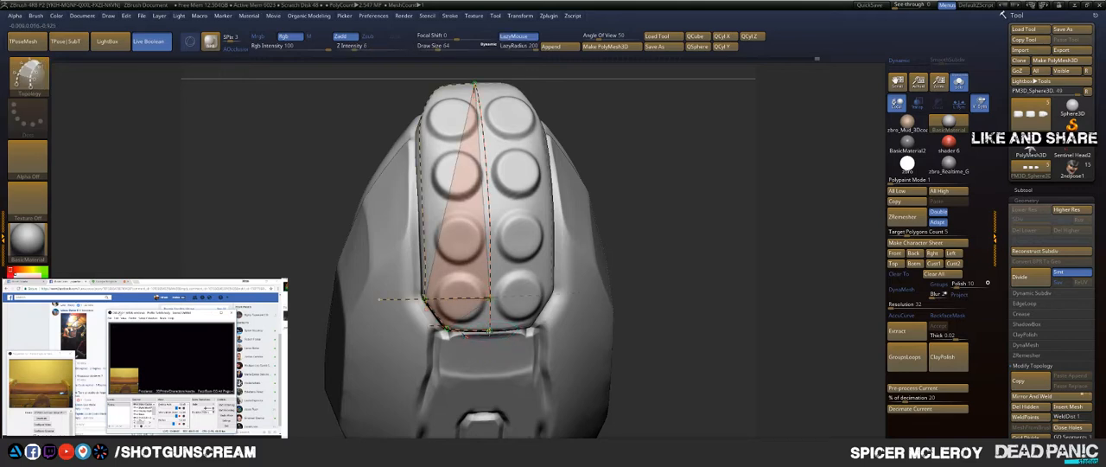
{"action": "left_click_drag", "start_coordinate": [588, 145], "coordinate": [619, 197], "text": "alt"}
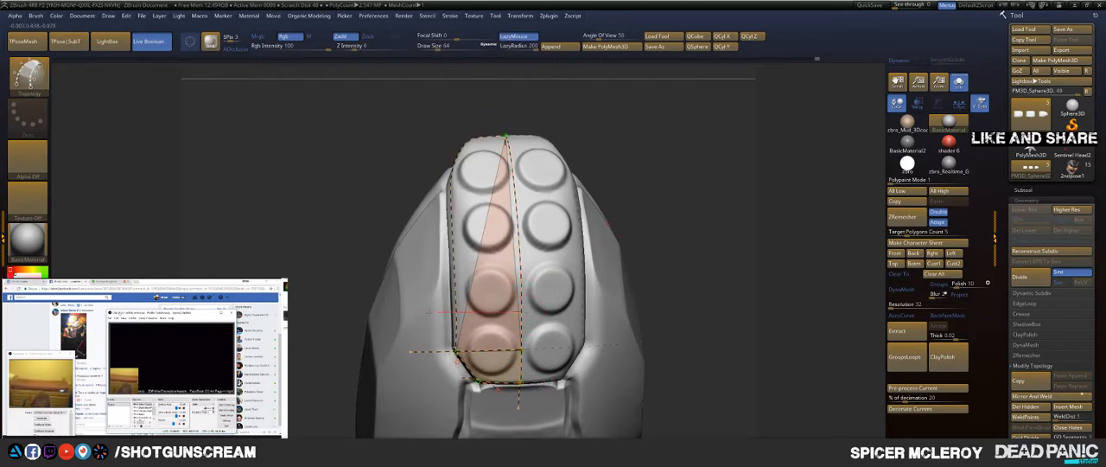
{"action": "left_click_drag", "start_coordinate": [428, 312], "coordinate": [370, 313]}
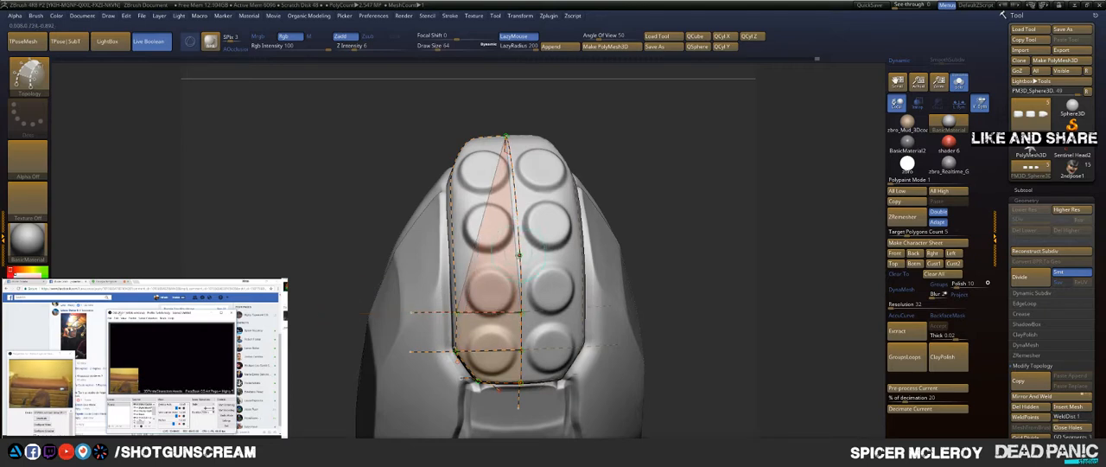
{"action": "left_click", "coordinate": [529, 307], "text": "alt"}
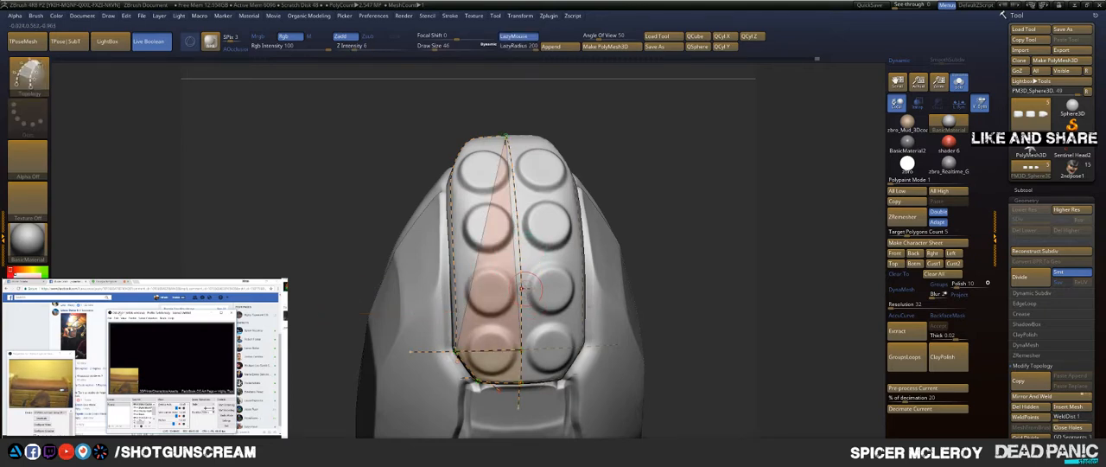
{"action": "left_click_drag", "start_coordinate": [345, 296], "coordinate": [347, 295]}
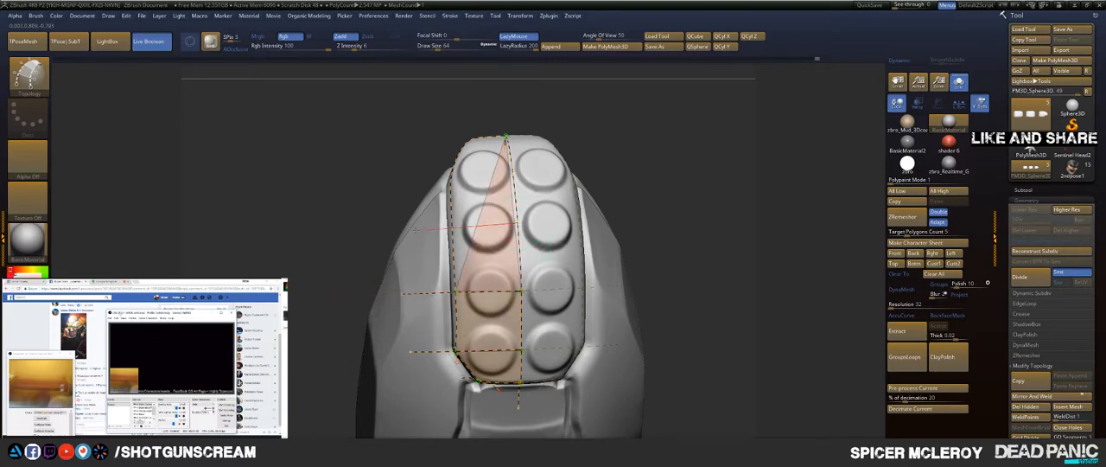
Step: Draw topology curves across the two bump rows nearer the tip and one lengthwise curve through the middle of the bump column
{"action": "mouse_move", "coordinate": [672, 165]}
{"action": "left_mouse_down"}
{"action": "mouse_move", "coordinate": [683, 210]}
{"action": "mouse_move", "coordinate": [666, 182]}
{"action": "mouse_move", "coordinate": [690, 221]}
{"action": "left_mouse_up"}
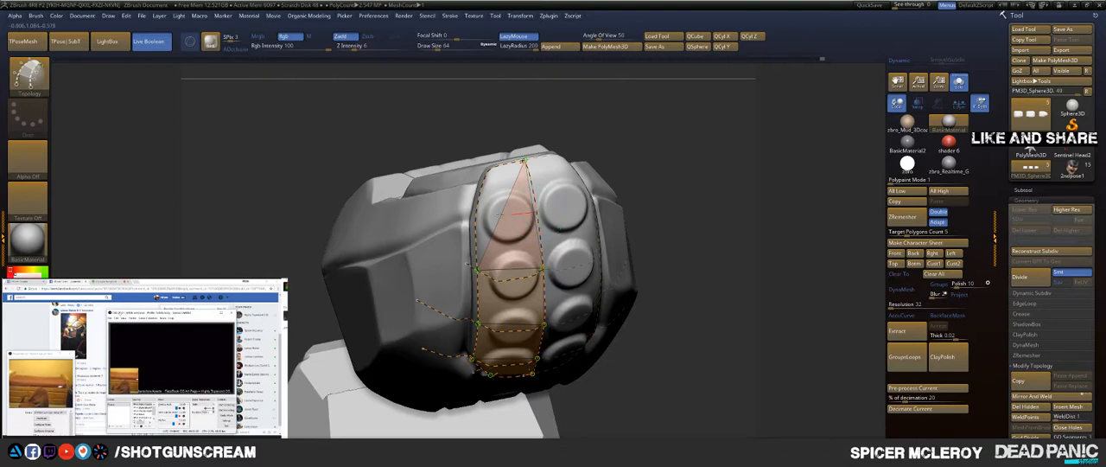
{"action": "left_click_drag", "start_coordinate": [387, 228], "coordinate": [324, 234]}
{"action": "mouse_move", "coordinate": [676, 145]}
{"action": "left_mouse_down"}
{"action": "mouse_move", "coordinate": [690, 155]}
{"action": "mouse_move", "coordinate": [686, 226]}
{"action": "left_mouse_up"}
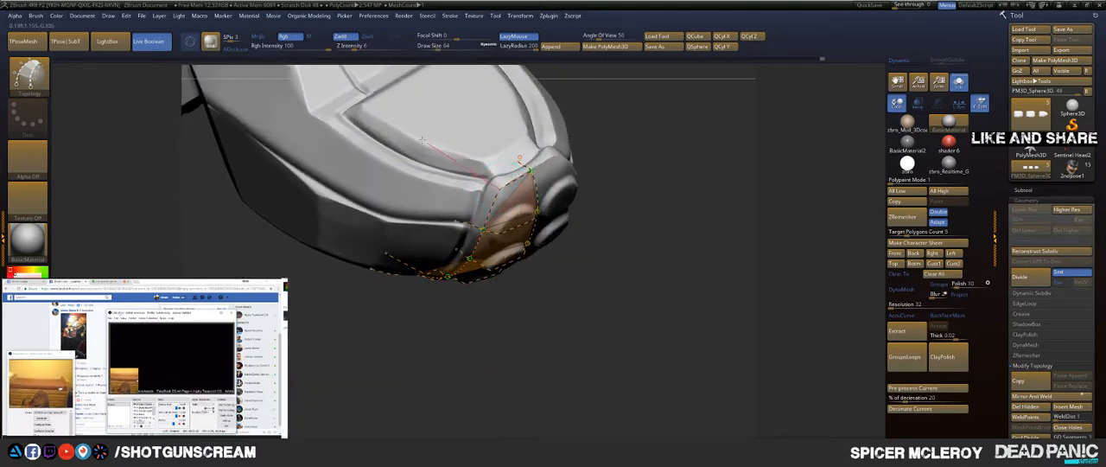
{"action": "mouse_move", "coordinate": [663, 188]}
{"action": "left_mouse_down"}
{"action": "mouse_move", "coordinate": [624, 152]}
{"action": "mouse_move", "coordinate": [672, 189]}
{"action": "mouse_move", "coordinate": [664, 199]}
{"action": "mouse_move", "coordinate": [678, 186]}
{"action": "mouse_move", "coordinate": [667, 169]}
{"action": "left_mouse_up"}
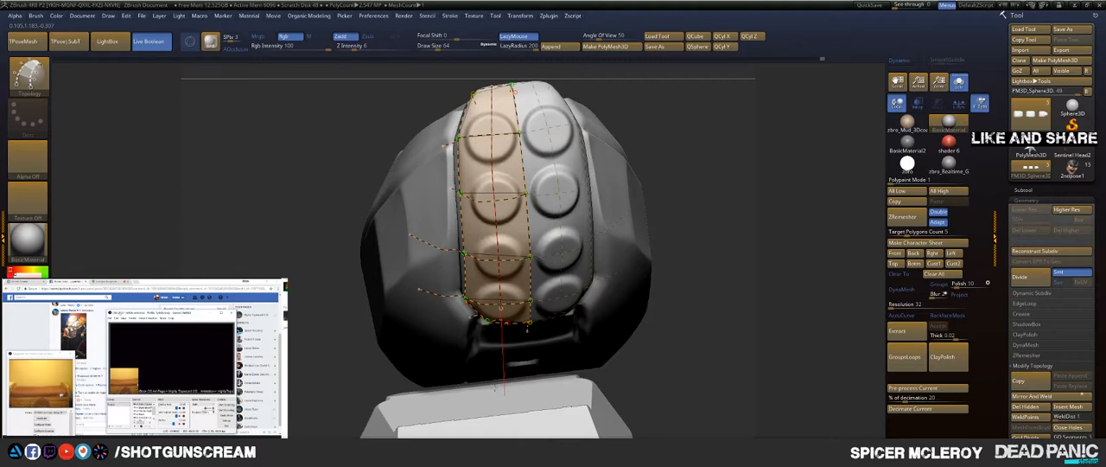
{"action": "mouse_move", "coordinate": [691, 251]}
{"action": "left_mouse_down"}
{"action": "mouse_move", "coordinate": [698, 195]}
{"action": "mouse_move", "coordinate": [663, 221]}
{"action": "left_mouse_up"}
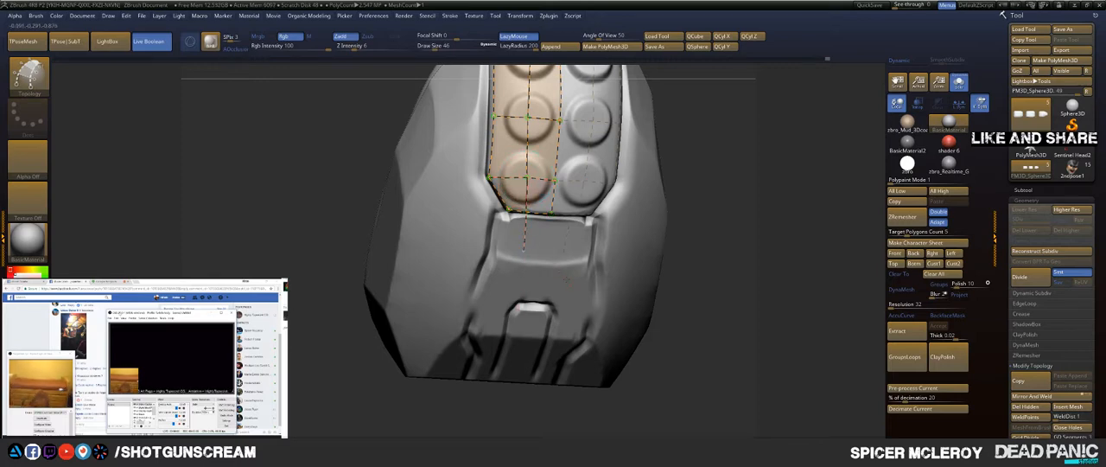
{"action": "left_click_drag", "start_coordinate": [662, 212], "coordinate": [551, 200]}
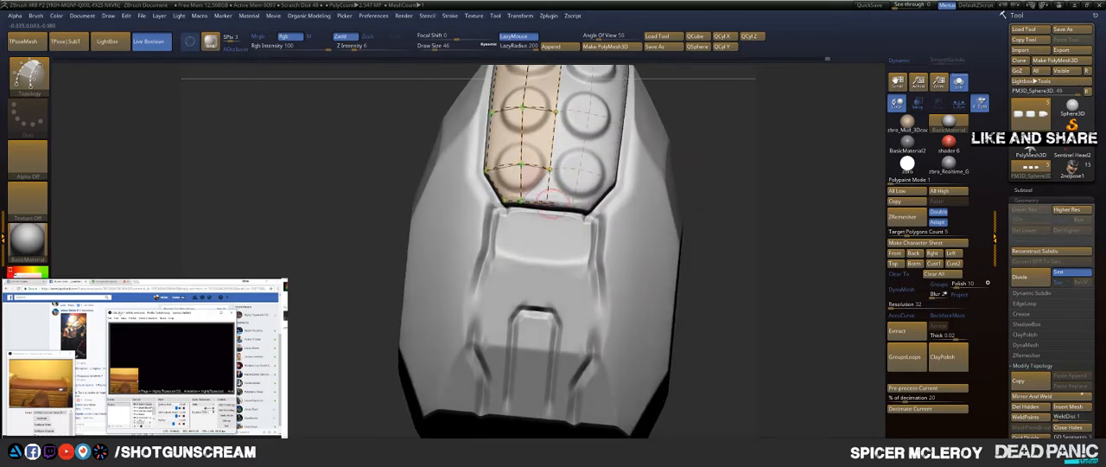
{"action": "left_click_drag", "start_coordinate": [533, 357], "coordinate": [532, 359]}
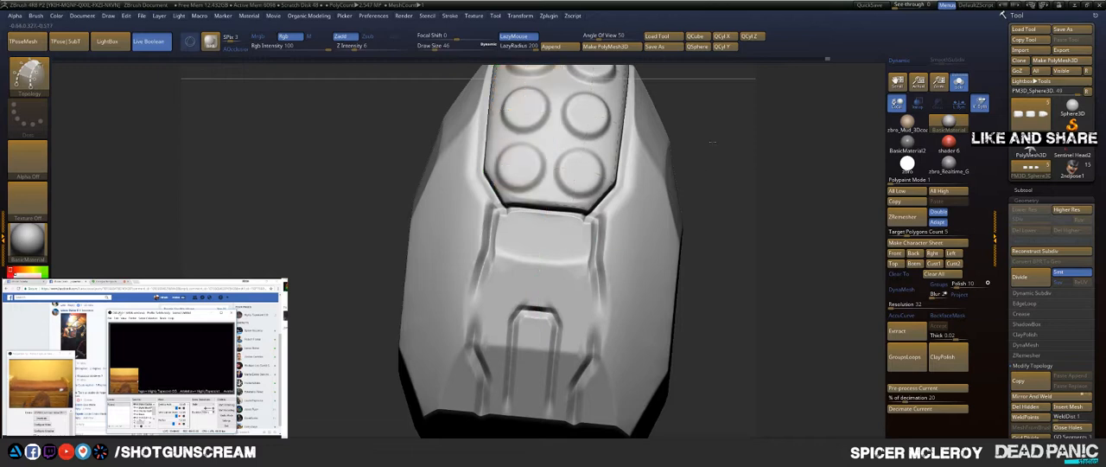
Step: Set the draw size to 94 and generate the thick panel mesh from the topology curves
{"action": "mouse_move", "coordinate": [685, 143]}
{"action": "left_mouse_down", "text": "alt"}
{"action": "mouse_move", "coordinate": [688, 210]}
{"action": "mouse_move", "coordinate": [709, 234]}
{"action": "mouse_move", "coordinate": [712, 269]}
{"action": "left_mouse_up", "text": "alt"}
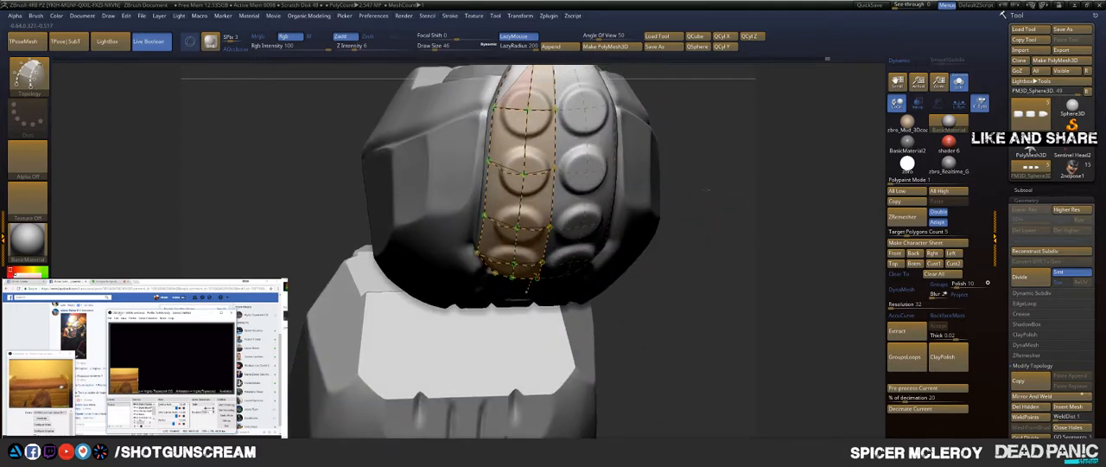
{"action": "mouse_move", "coordinate": [683, 94]}
{"action": "left_mouse_down", "text": "alt"}
{"action": "mouse_move", "coordinate": [680, 170]}
{"action": "mouse_move", "coordinate": [744, 235]}
{"action": "left_mouse_up", "text": "alt"}
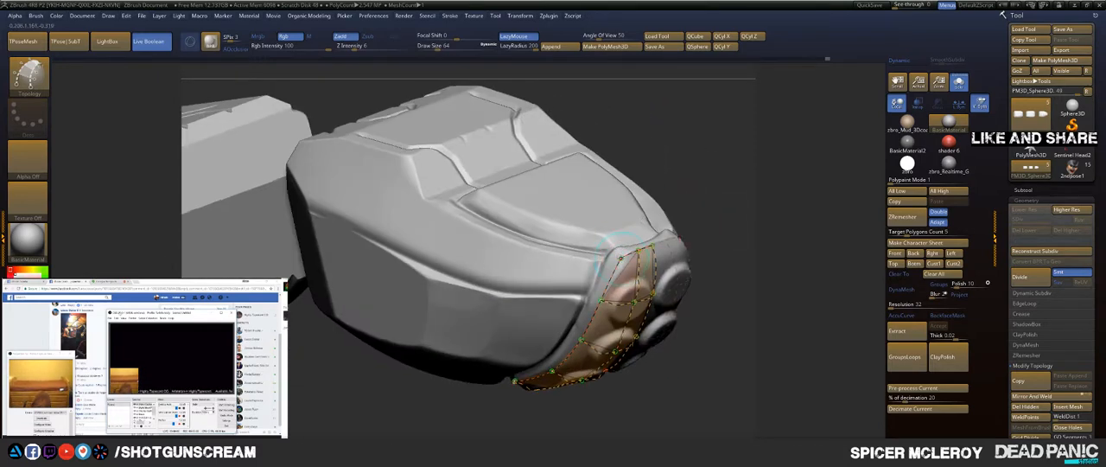
{"action": "left_click_drag", "start_coordinate": [723, 195], "coordinate": [690, 141]}
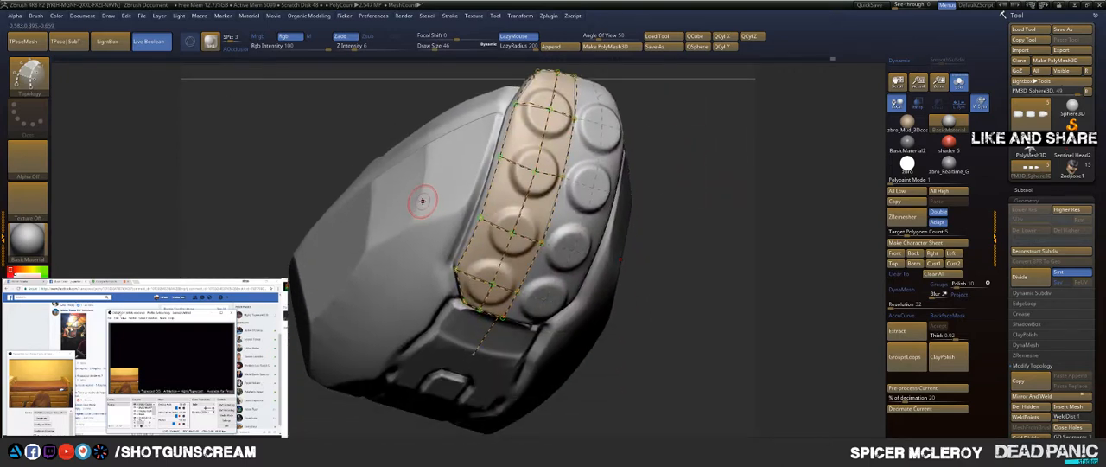
{"action": "key", "text": "s"}
{"action": "left_click_drag", "start_coordinate": [423, 200], "coordinate": [426, 200]}
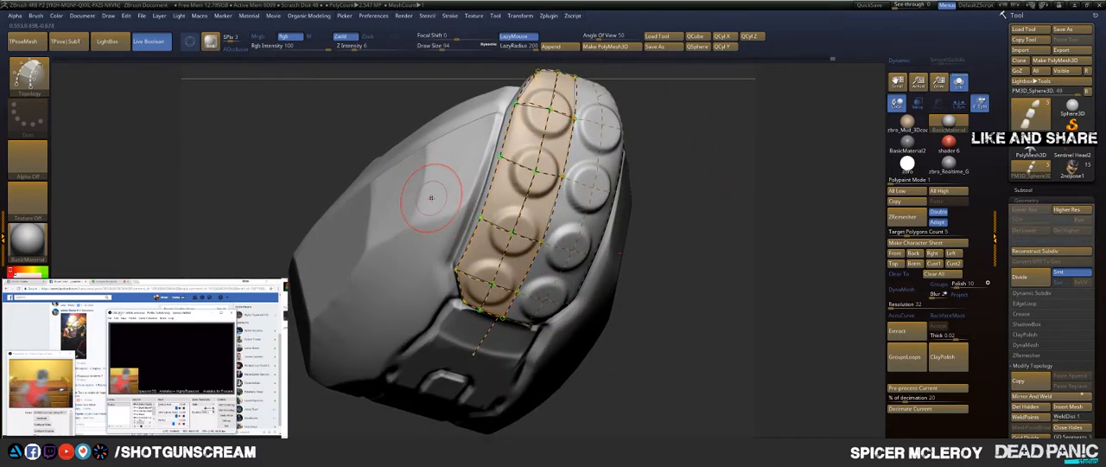
{"action": "left_click", "coordinate": [431, 198]}
{"action": "mouse_move", "coordinate": [713, 162]}
{"action": "left_mouse_down"}
{"action": "mouse_move", "coordinate": [746, 174]}
{"action": "mouse_move", "coordinate": [708, 178]}
{"action": "left_mouse_up"}
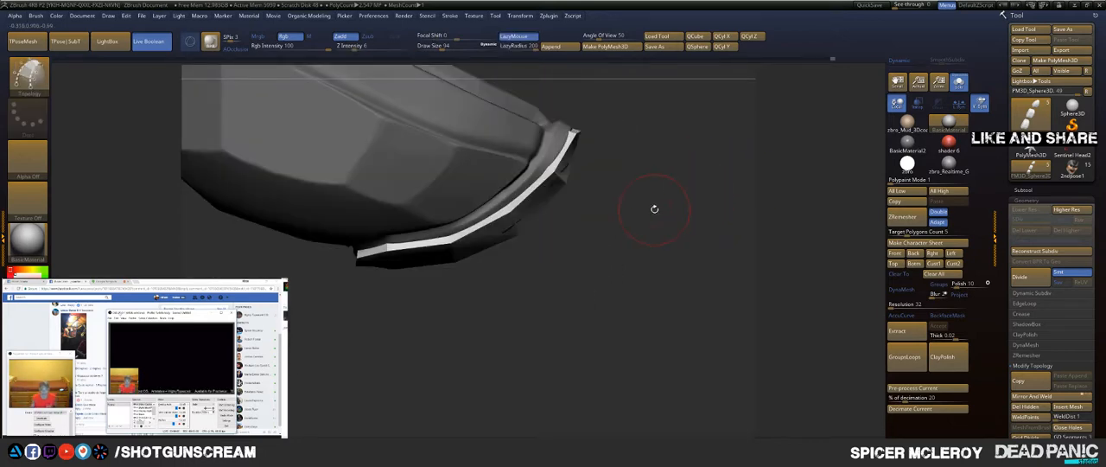
Step: Split the new bump panel mesh off the fingertip shell into its own subtool and bring the other finger parts back into view
{"action": "key", "text": "space"}
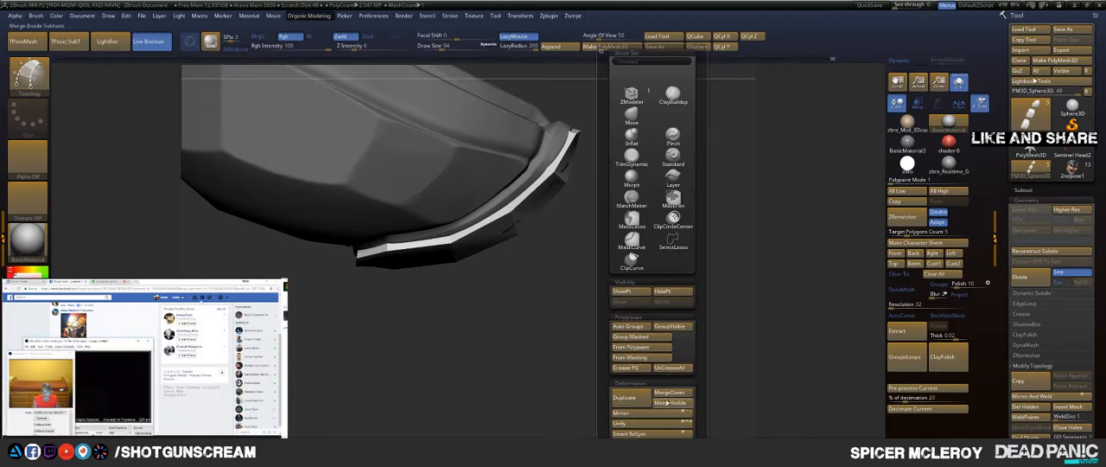
{"action": "scroll", "coordinate": [701, 361], "scroll_direction": "down", "scroll_amount": 5}
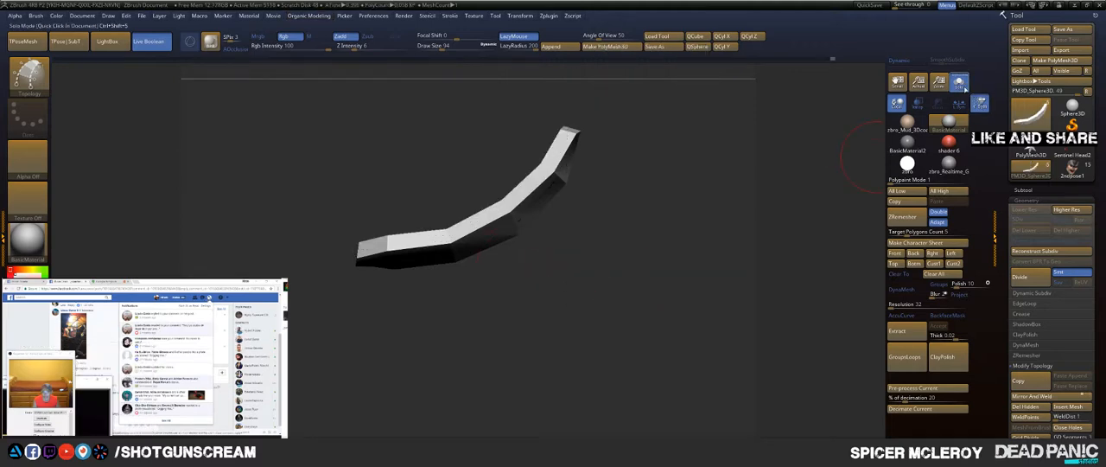
{"action": "left_click", "coordinate": [960, 83]}
{"action": "left_click_drag", "start_coordinate": [742, 145], "coordinate": [610, 90]}
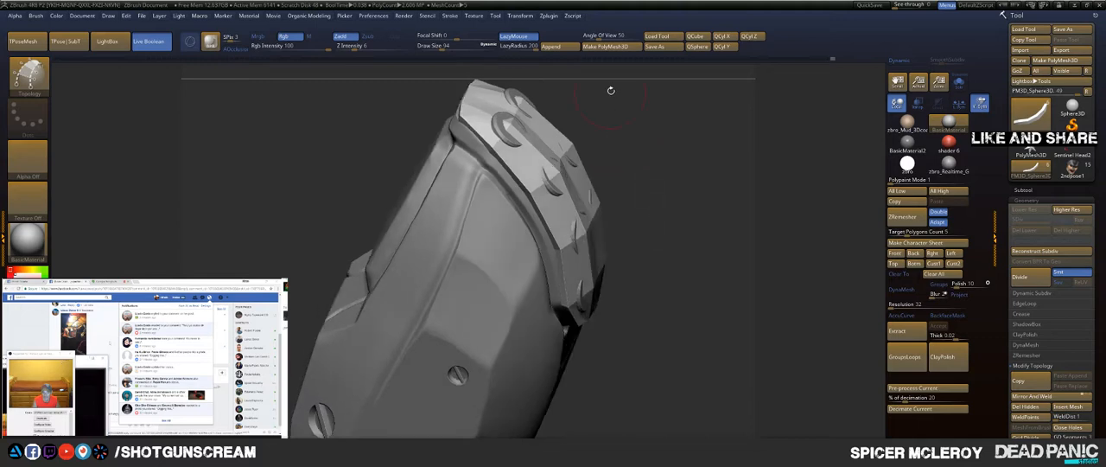
Step: Push the panel surface inward around the covered discs with the Move brush so the discs stand proud
{"action": "key", "text": "b"}
{"action": "key", "text": "m"}
{"action": "key", "text": "v"}
{"action": "left_click_drag", "start_coordinate": [512, 127], "coordinate": [509, 131]}
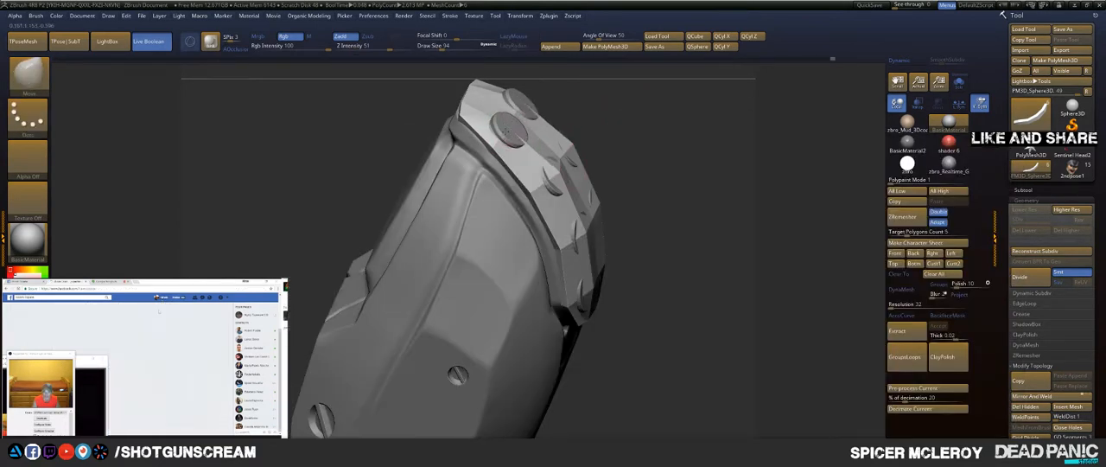
{"action": "left_click_drag", "start_coordinate": [558, 177], "coordinate": [553, 180]}
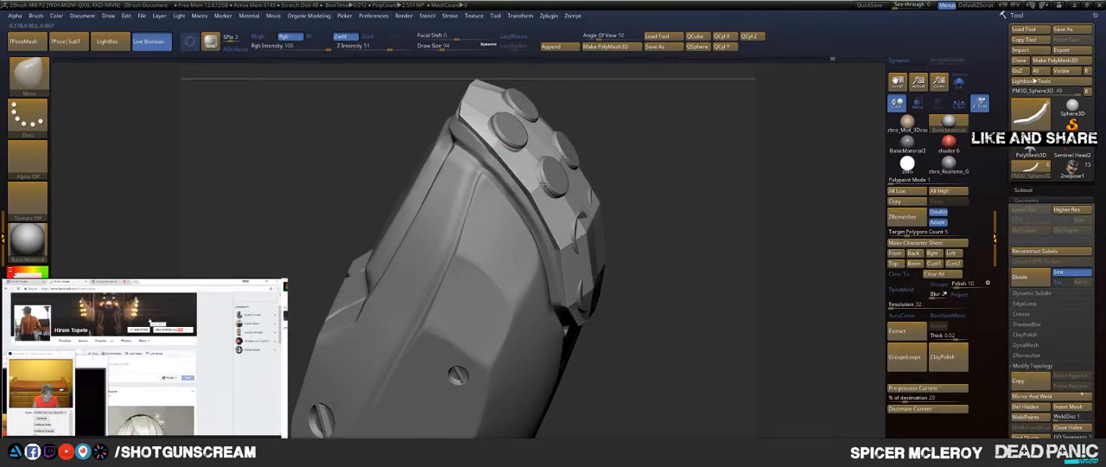
{"action": "left_click_drag", "start_coordinate": [588, 230], "coordinate": [571, 237]}
{"action": "key", "text": "ctrl+z"}
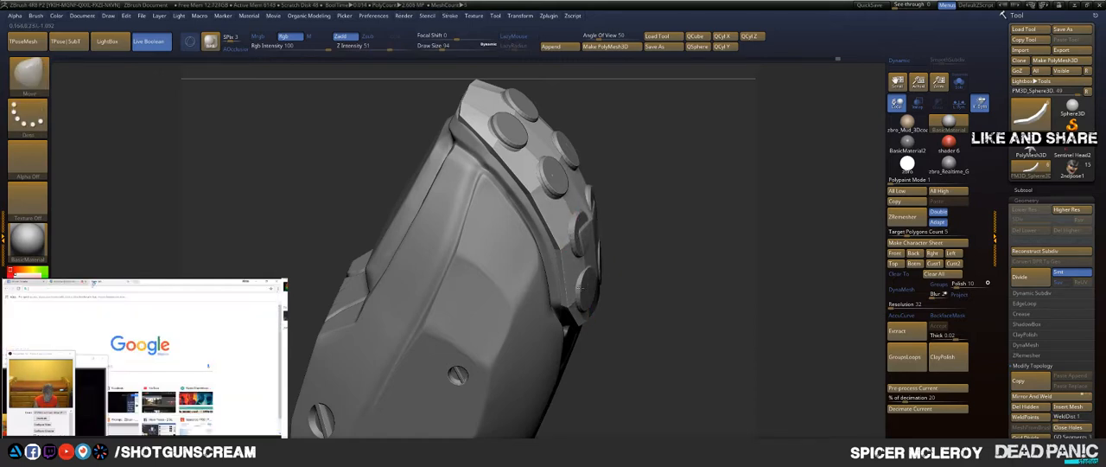
Step: Even out the panel surface around the discs at the fingertip end, reducing the Move brush's draw size to 62
{"action": "mouse_move", "coordinate": [705, 130]}
{"action": "left_mouse_down"}
{"action": "mouse_move", "coordinate": [627, 178]}
{"action": "mouse_move", "coordinate": [632, 232]}
{"action": "left_mouse_up"}
{"action": "left_click_drag", "start_coordinate": [592, 296], "coordinate": [593, 278]}
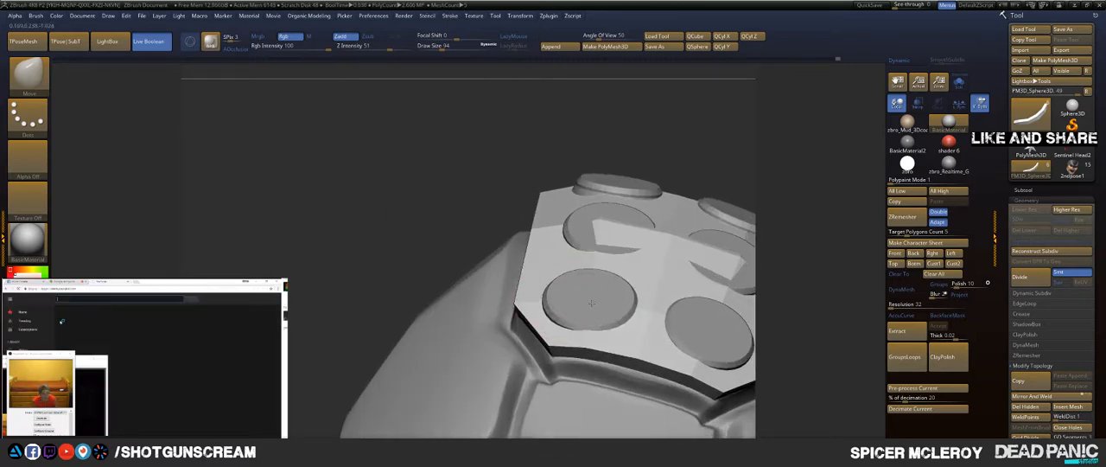
{"action": "mouse_move", "coordinate": [603, 232]}
{"action": "left_mouse_down"}
{"action": "mouse_move", "coordinate": [614, 243]}
{"action": "mouse_move", "coordinate": [665, 242]}
{"action": "left_mouse_up"}
{"action": "key", "text": "s"}
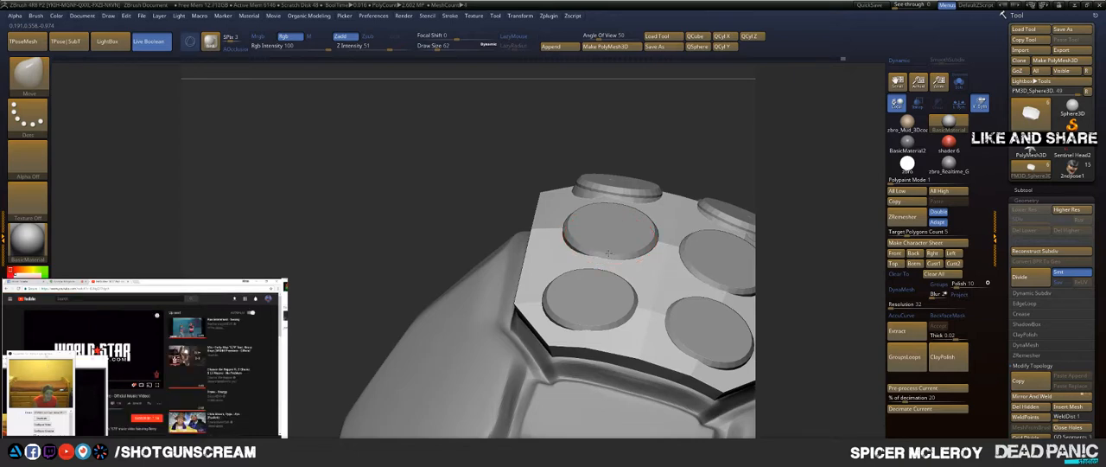
{"action": "left_click_drag", "start_coordinate": [457, 197], "coordinate": [765, 181]}
Step: Hide the fingertip shell in the subtool list, leaving the bump panel and its discs displayed
{"action": "left_click", "coordinate": [1021, 191]}
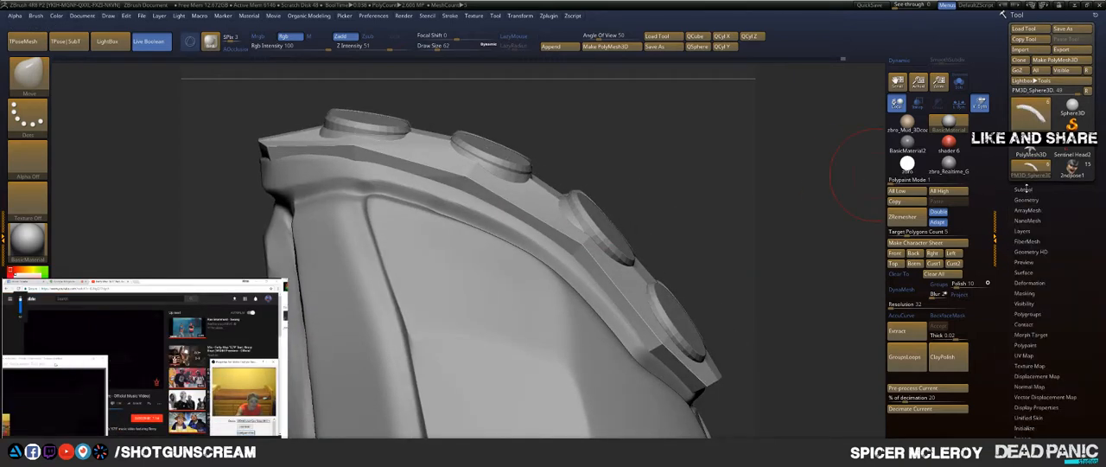
{"action": "left_click_drag", "start_coordinate": [1017, 229], "coordinate": [1020, 187]}
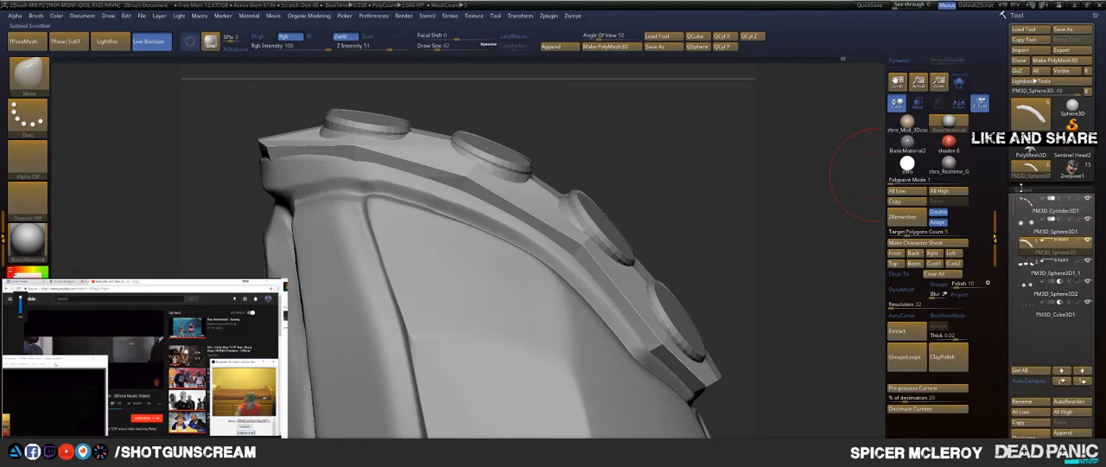
{"action": "mouse_move", "coordinate": [1064, 211]}
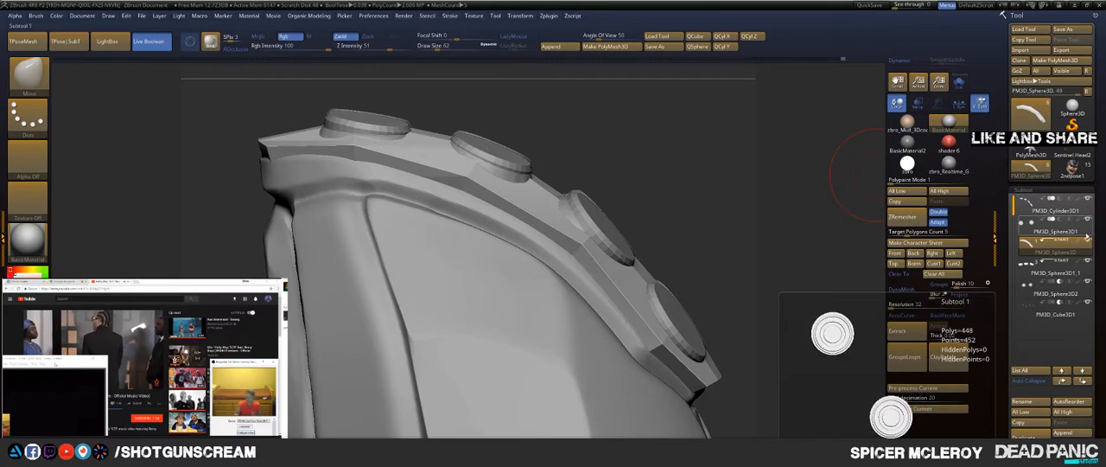
{"action": "mouse_move", "coordinate": [1087, 250]}
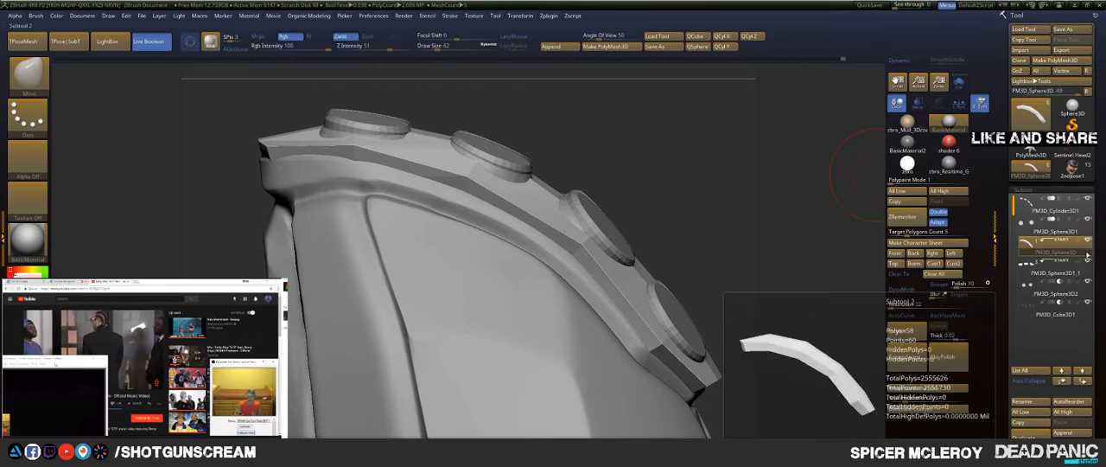
{"action": "left_click", "coordinate": [1089, 262]}
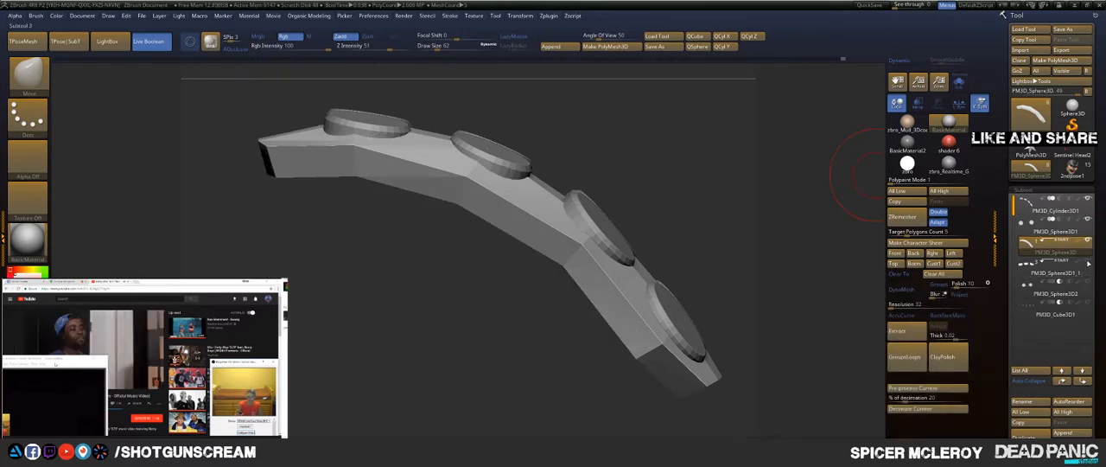
Step: Adjust the isolated panel's surface around the discs with the Move brush, then switch to the ZModeler brush
{"action": "mouse_move", "coordinate": [663, 168]}
{"action": "left_mouse_down"}
{"action": "mouse_move", "coordinate": [467, 177]}
{"action": "mouse_move", "coordinate": [582, 155]}
{"action": "left_mouse_up"}
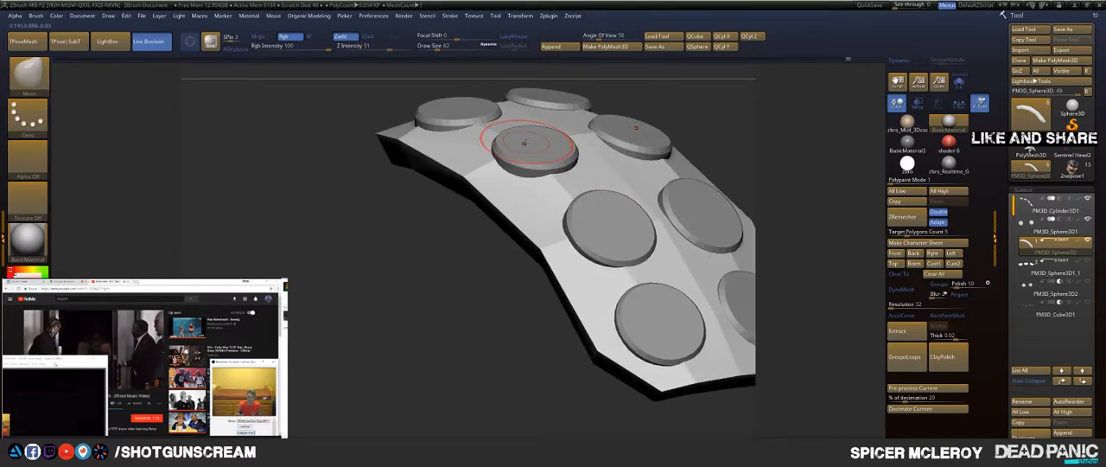
{"action": "left_click_drag", "start_coordinate": [375, 253], "coordinate": [670, 230]}
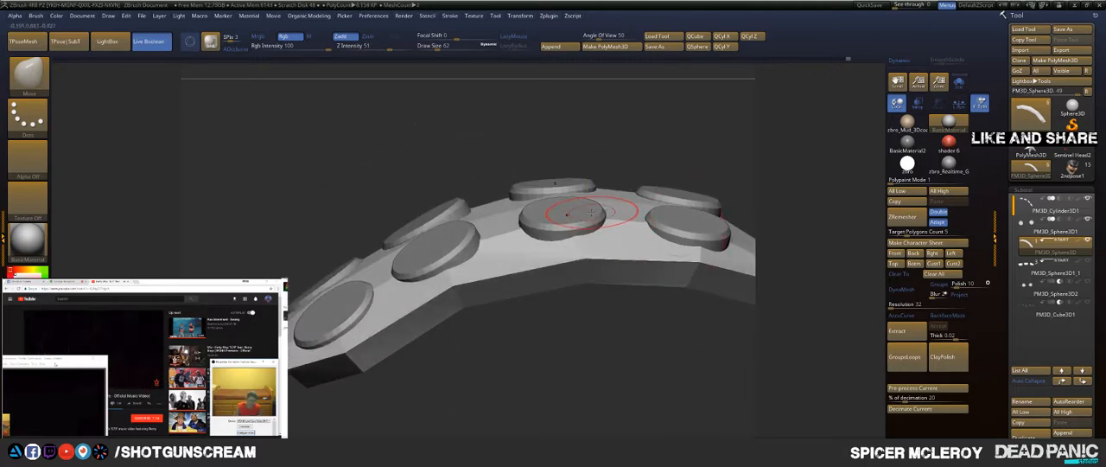
{"action": "left_click_drag", "start_coordinate": [579, 345], "coordinate": [457, 302]}
{"action": "key", "text": "b"}
{"action": "key", "text": "z"}
{"action": "key", "text": "m"}
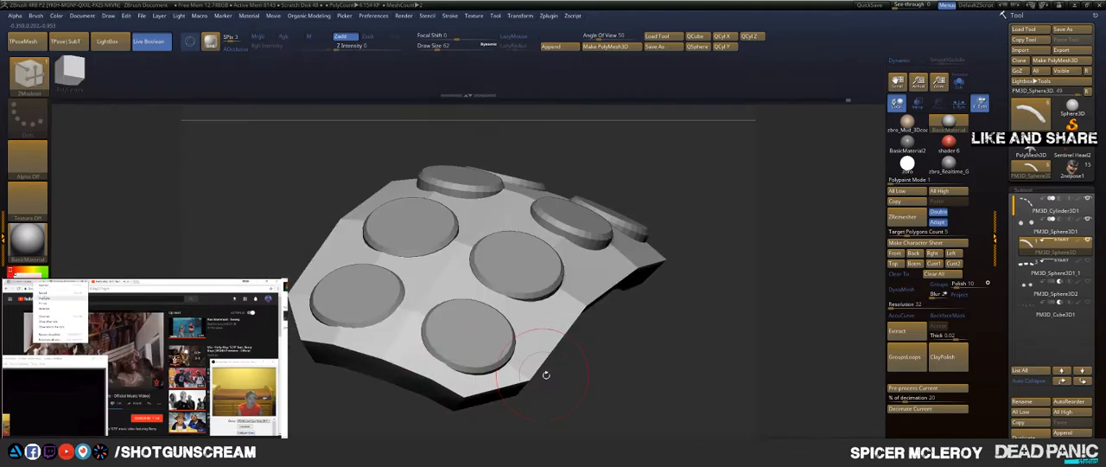
Step: Turn on dynamic subdivision to smooth the bump panel and set the ZModeler edge action to Bevel on EdgeLoop Complete
{"action": "mouse_move", "coordinate": [553, 368]}
{"action": "left_mouse_down", "text": "alt"}
{"action": "mouse_move", "coordinate": [578, 288]}
{"action": "mouse_move", "coordinate": [581, 335]}
{"action": "mouse_move", "coordinate": [553, 291]}
{"action": "left_mouse_up", "text": "alt"}
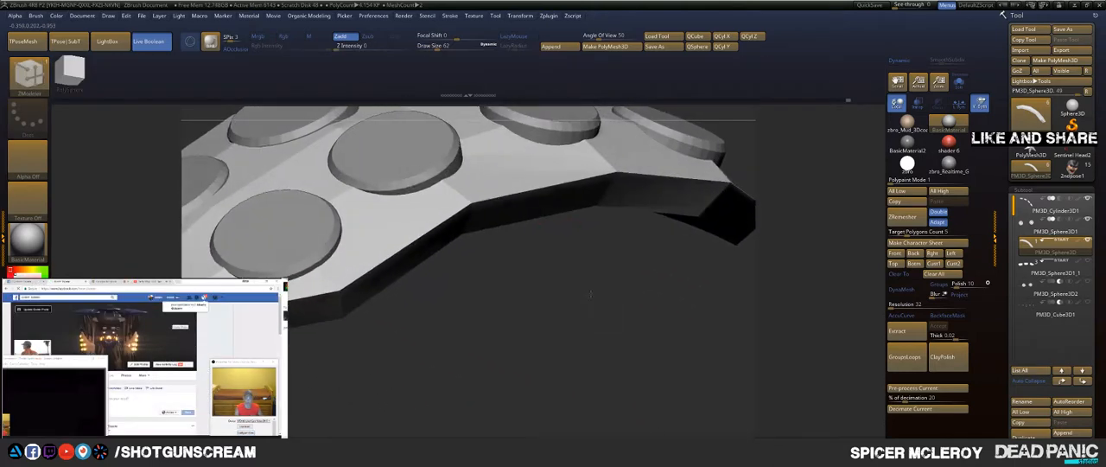
{"action": "mouse_move", "coordinate": [435, 225]}
{"action": "left_mouse_down"}
{"action": "mouse_move", "coordinate": [454, 243]}
{"action": "mouse_move", "coordinate": [446, 235]}
{"action": "left_mouse_up"}
{"action": "left_click_drag", "start_coordinate": [522, 291], "coordinate": [536, 255], "text": "alt"}
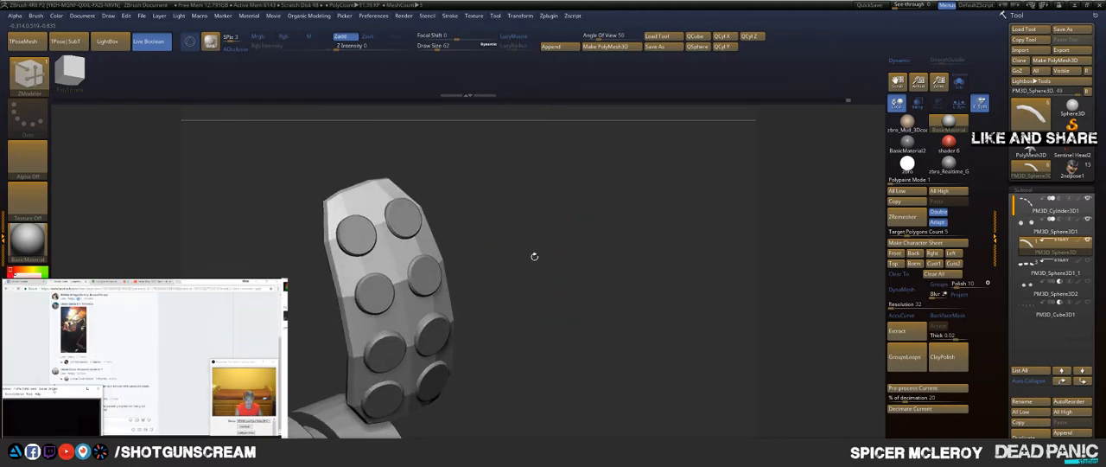
{"action": "key", "text": "space"}
{"action": "left_click", "coordinate": [509, 369]}
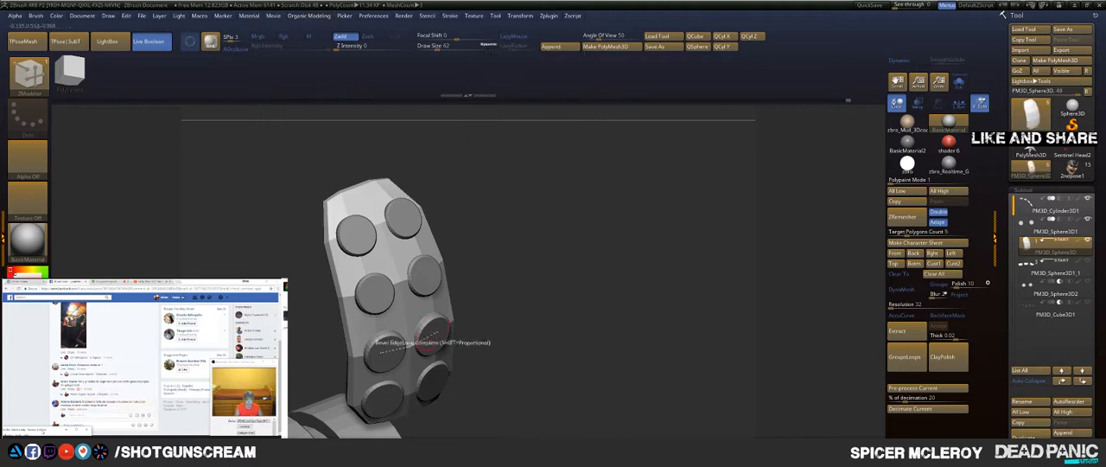
{"action": "key", "text": "d"}
{"action": "left_click_drag", "start_coordinate": [510, 268], "coordinate": [565, 195]}
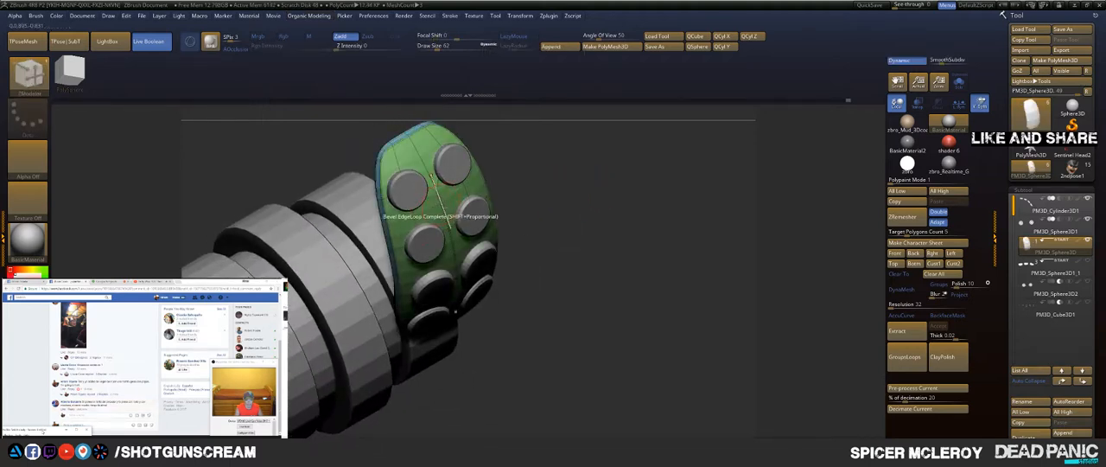
Step: Change the ZModeler edge action to Crease with the EdgeLoop Complete target for the panel
{"action": "key", "text": "space"}
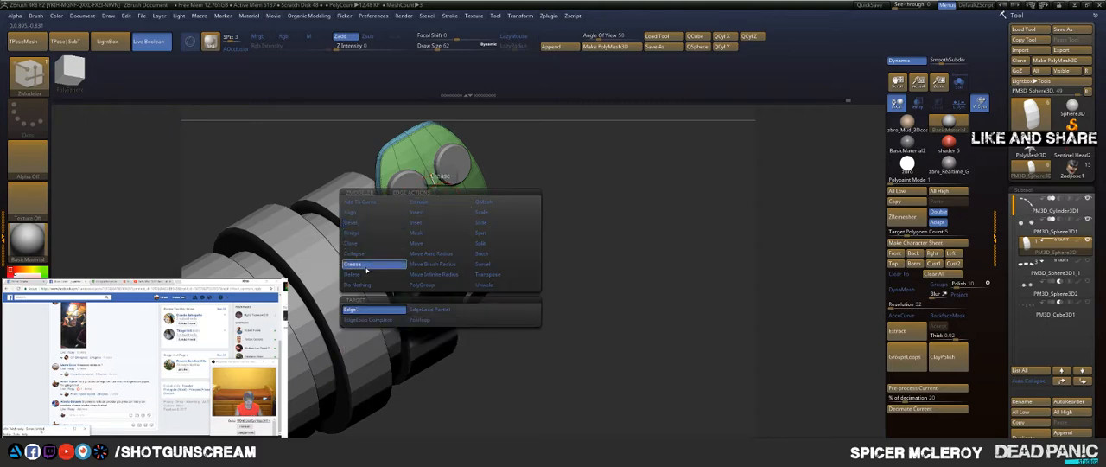
{"action": "left_click", "coordinate": [367, 319]}
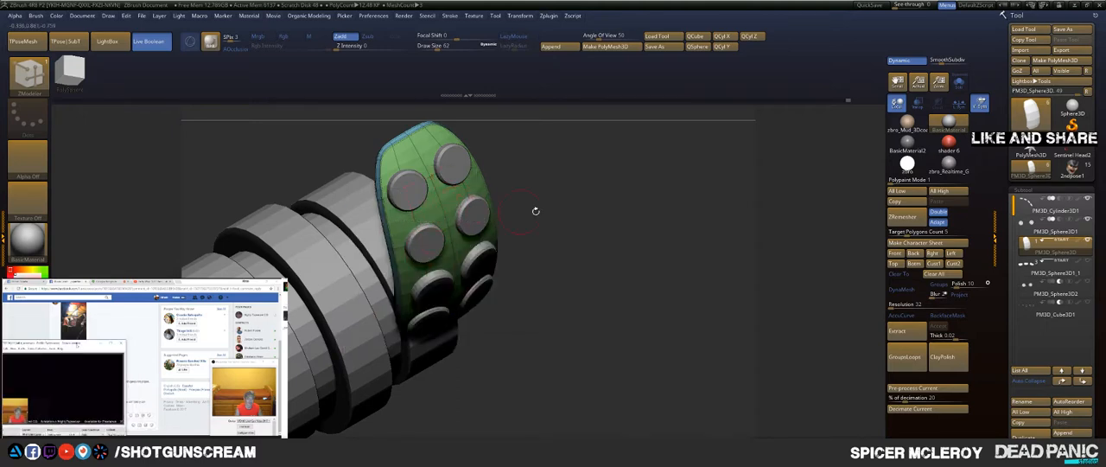
{"action": "left_click_drag", "start_coordinate": [536, 209], "coordinate": [561, 211]}
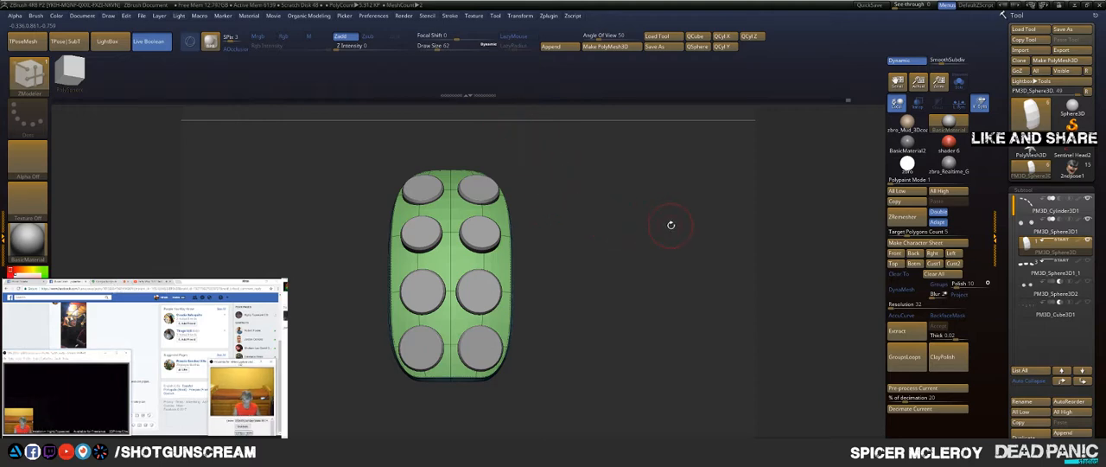
{"action": "left_click_drag", "start_coordinate": [665, 210], "coordinate": [638, 233]}
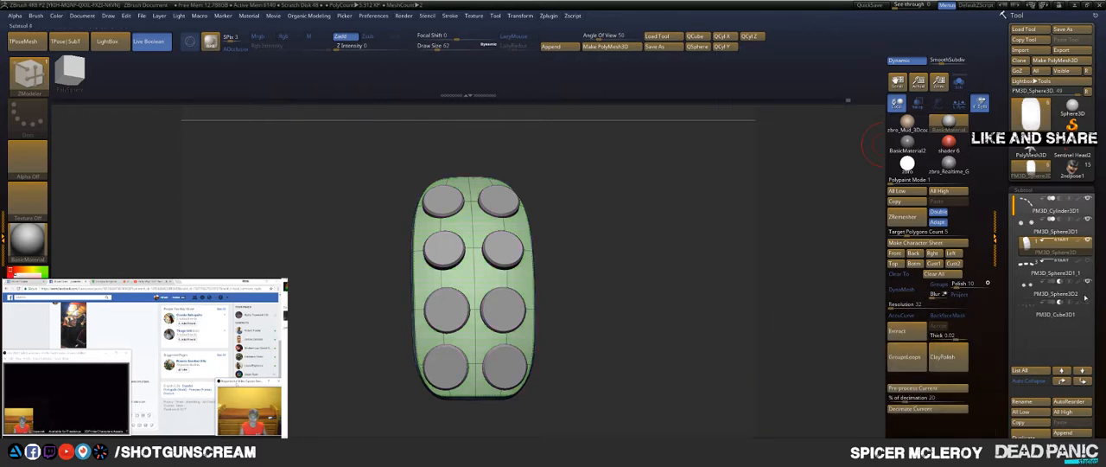
Step: Show the finger shell subtool again so the smoothed bump panel sits on the fingertip
{"action": "left_click_drag", "start_coordinate": [645, 190], "coordinate": [685, 294]}
{"action": "key", "text": "f"}
{"action": "left_click_drag", "start_coordinate": [704, 255], "coordinate": [724, 130]}
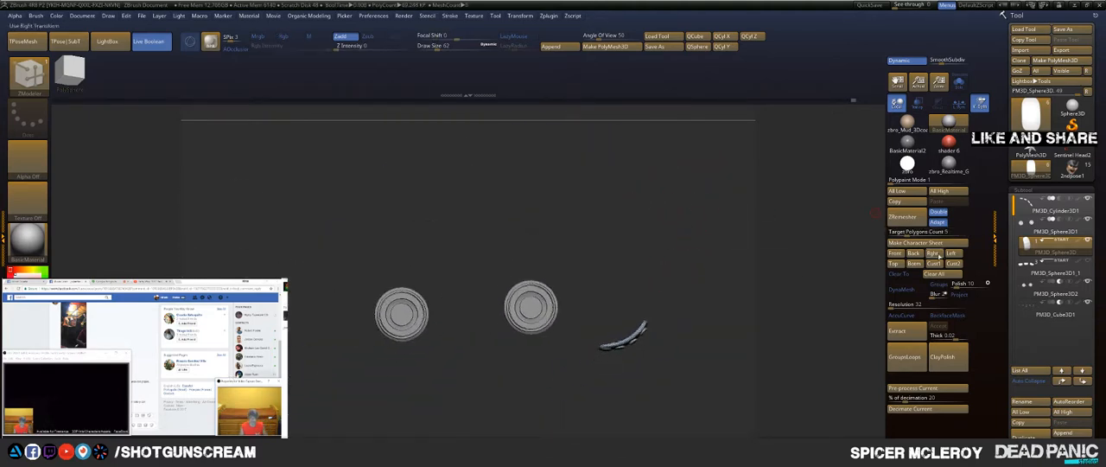
{"action": "left_click", "coordinate": [1088, 262]}
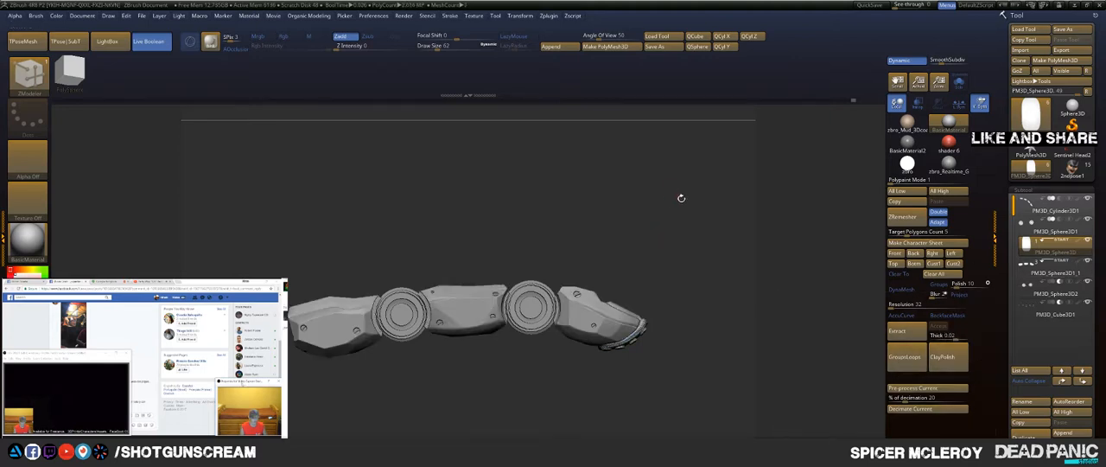
{"action": "left_click_drag", "start_coordinate": [681, 198], "coordinate": [632, 199]}
{"action": "left_click_drag", "start_coordinate": [698, 228], "coordinate": [705, 197], "text": "alt"}
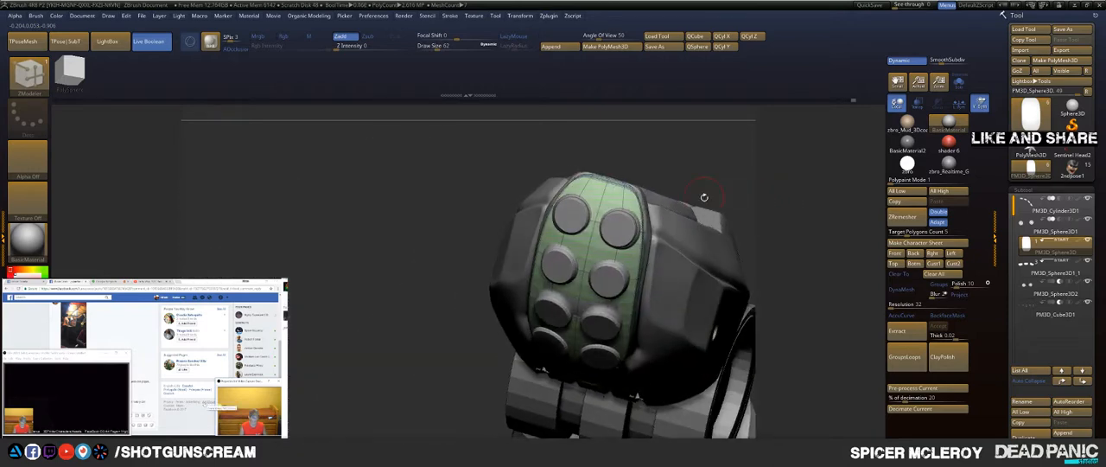
Step: Push the panel's side edge toward the fingertip shell using the Move brush at a draw size of 145
{"action": "key", "text": "b"}
{"action": "key", "text": "m"}
{"action": "key", "text": "v"}
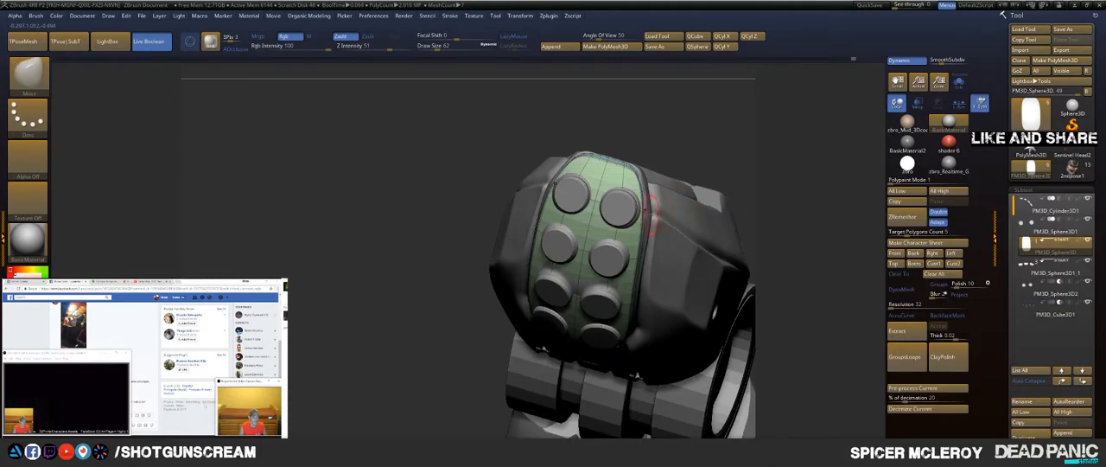
{"action": "key", "text": "s"}
{"action": "left_click", "coordinate": [655, 213]}
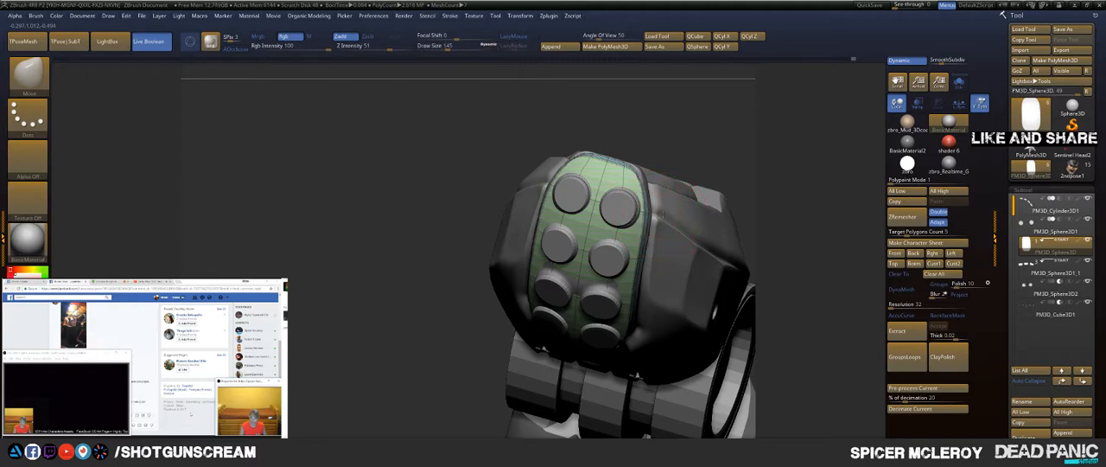
{"action": "mouse_move", "coordinate": [639, 178]}
{"action": "left_mouse_down"}
{"action": "mouse_move", "coordinate": [622, 154]}
{"action": "mouse_move", "coordinate": [653, 164]}
{"action": "mouse_move", "coordinate": [631, 183]}
{"action": "mouse_move", "coordinate": [644, 187]}
{"action": "left_mouse_up"}
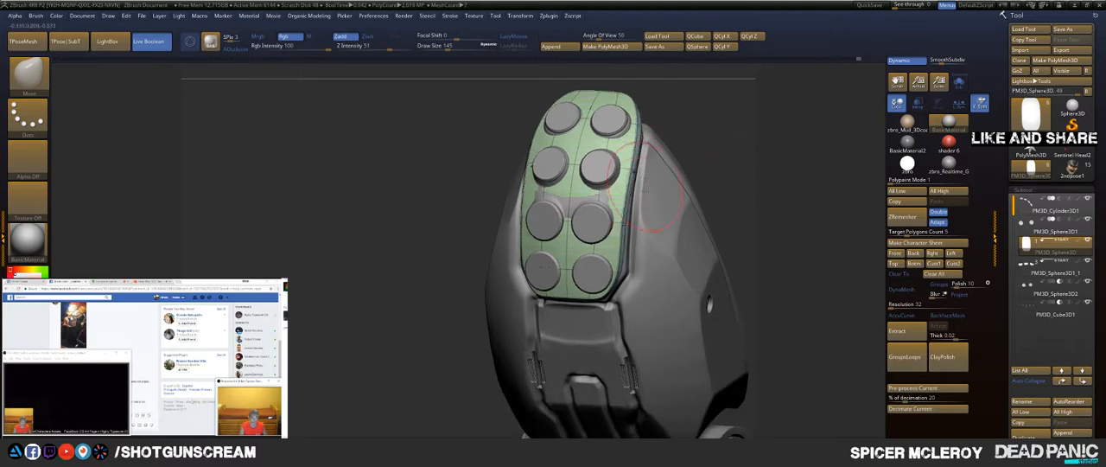
{"action": "left_click_drag", "start_coordinate": [643, 223], "coordinate": [641, 226]}
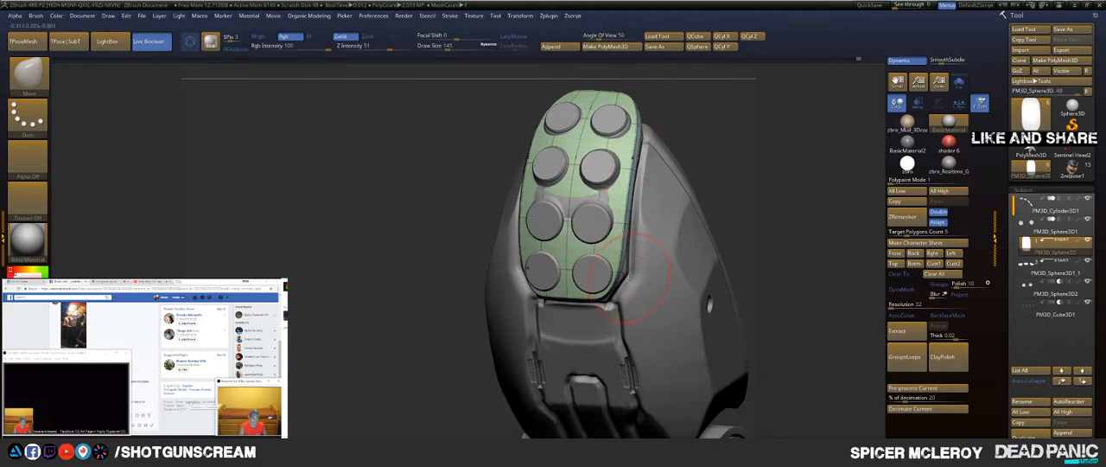
Step: Refine the panel's rim and inner-end corners against the shell with the Move brush at draw size 77
{"action": "key", "text": "s"}
{"action": "left_click_drag", "start_coordinate": [629, 277], "coordinate": [629, 258]}
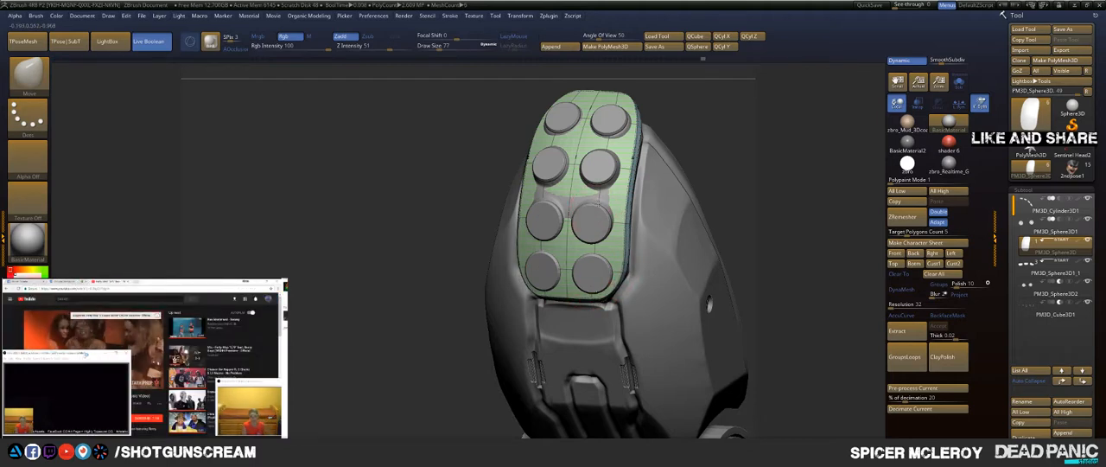
{"action": "left_click_drag", "start_coordinate": [731, 171], "coordinate": [698, 150]}
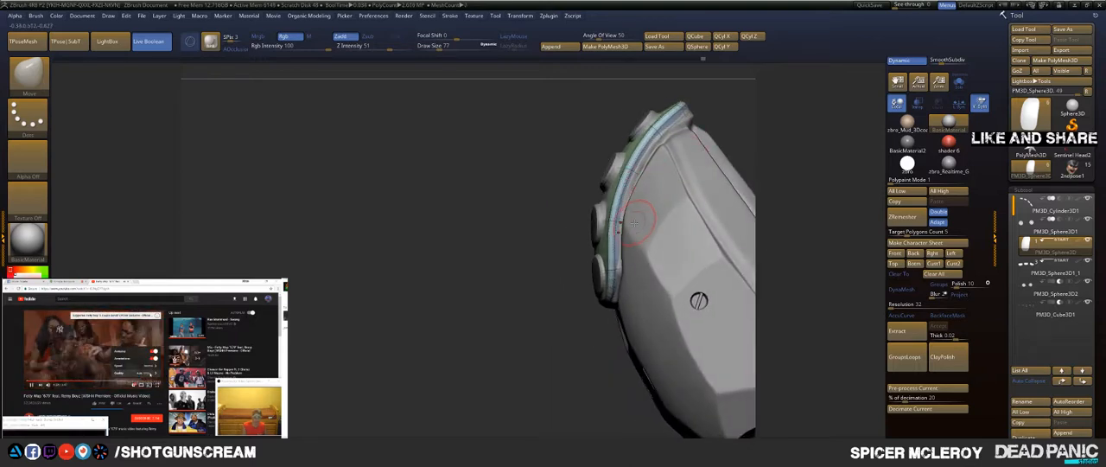
{"action": "left_click_drag", "start_coordinate": [374, 335], "coordinate": [459, 349]}
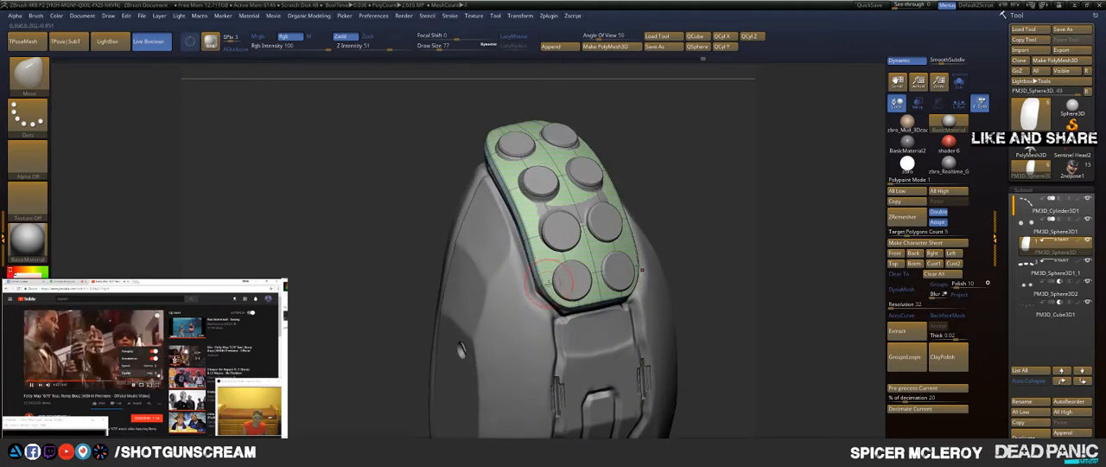
{"action": "left_click_drag", "start_coordinate": [737, 225], "coordinate": [491, 266]}
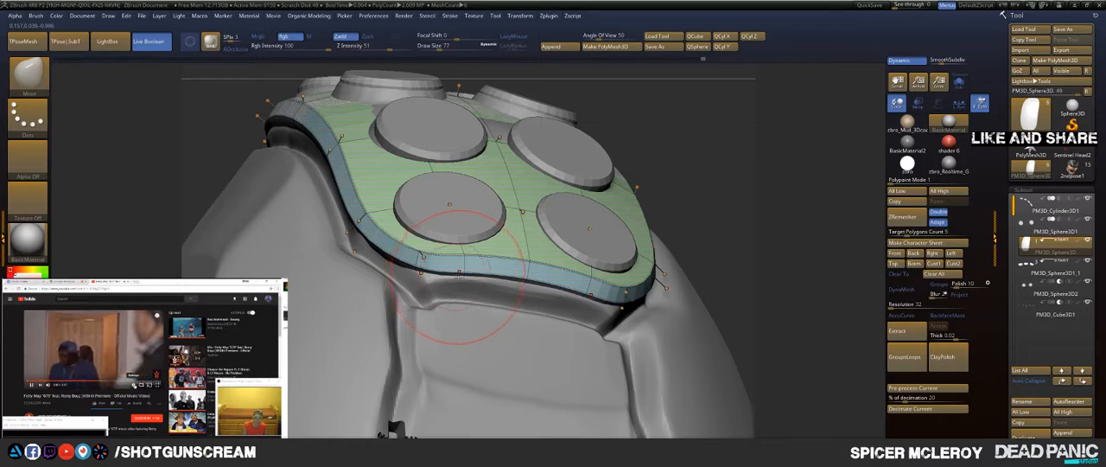
Step: Crease the complete edge loop around the panel's rim with ZModeler to sharpen its outline
{"action": "key", "text": "b"}
{"action": "key", "text": "z"}
{"action": "key", "text": "m"}
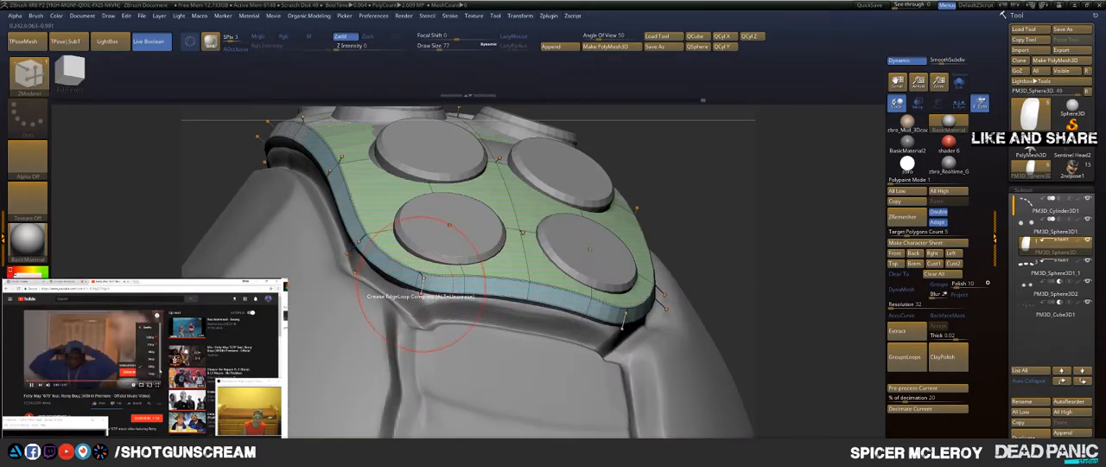
{"action": "left_click_drag", "start_coordinate": [734, 180], "coordinate": [731, 221]}
{"action": "left_click_drag", "start_coordinate": [786, 136], "coordinate": [763, 204]}
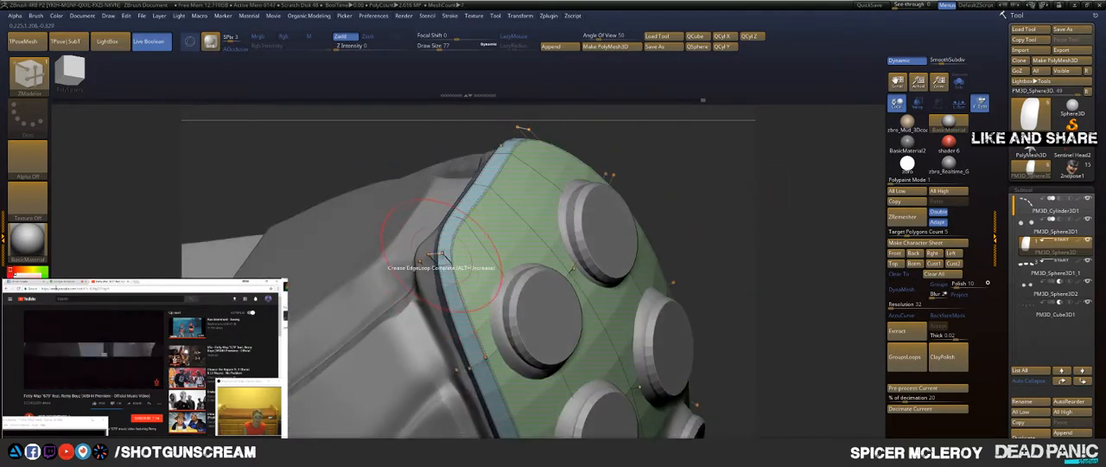
{"action": "left_click", "coordinate": [440, 253]}
{"action": "mouse_move", "coordinate": [761, 170]}
{"action": "left_mouse_down"}
{"action": "mouse_move", "coordinate": [575, 181]}
{"action": "mouse_move", "coordinate": [643, 235]}
{"action": "mouse_move", "coordinate": [650, 256]}
{"action": "mouse_move", "coordinate": [648, 216]}
{"action": "left_mouse_up"}
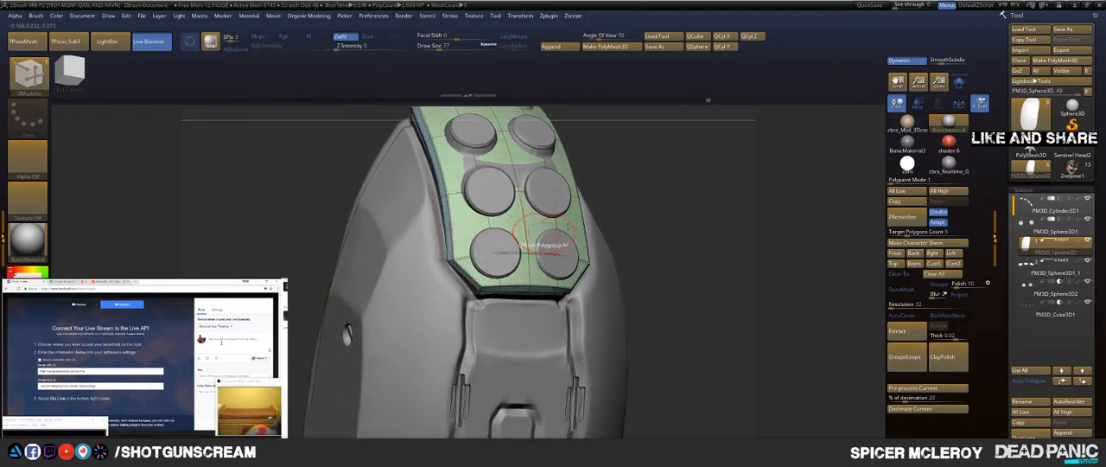
{"action": "left_click_drag", "start_coordinate": [697, 194], "coordinate": [536, 150]}
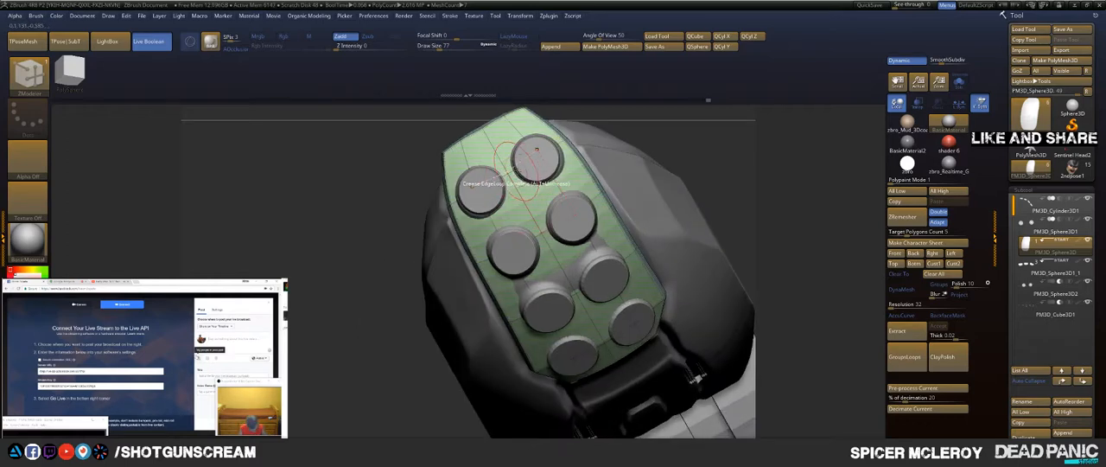
{"action": "mouse_move", "coordinate": [722, 146]}
{"action": "left_mouse_down"}
{"action": "mouse_move", "coordinate": [655, 191]}
{"action": "mouse_move", "coordinate": [688, 152]}
{"action": "left_mouse_up"}
Step: Pull the panel's end at the fingertip into line with the shell using the Move brush at draw size 163
{"action": "key", "text": "b"}
{"action": "key", "text": "m"}
{"action": "key", "text": "v"}
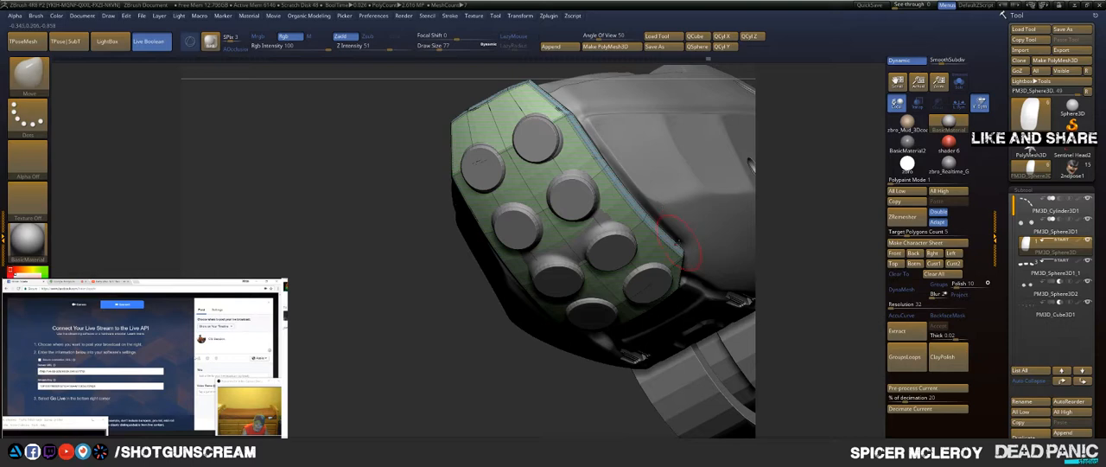
{"action": "left_click_drag", "start_coordinate": [810, 197], "coordinate": [544, 357]}
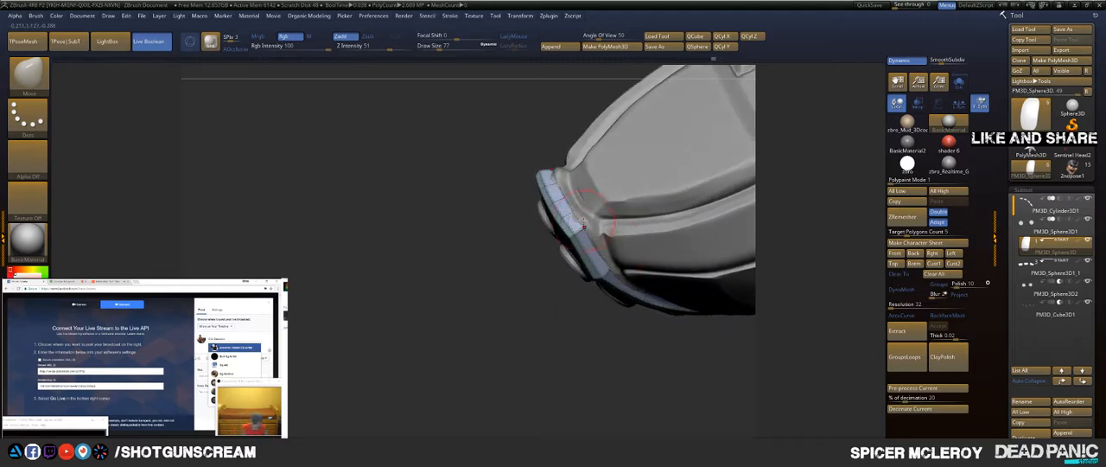
{"action": "key", "text": "s"}
{"action": "left_click_drag", "start_coordinate": [567, 223], "coordinate": [573, 221]}
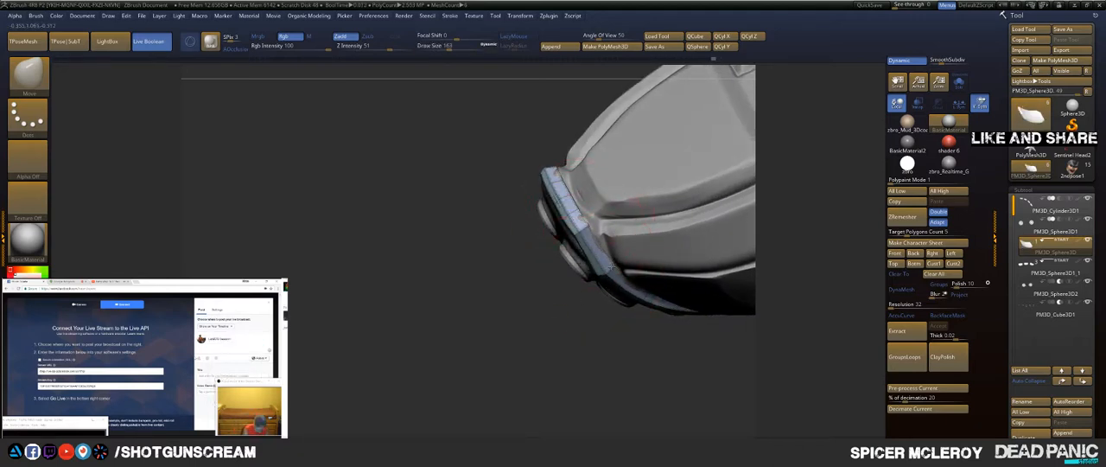
{"action": "left_click_drag", "start_coordinate": [537, 313], "coordinate": [636, 226]}
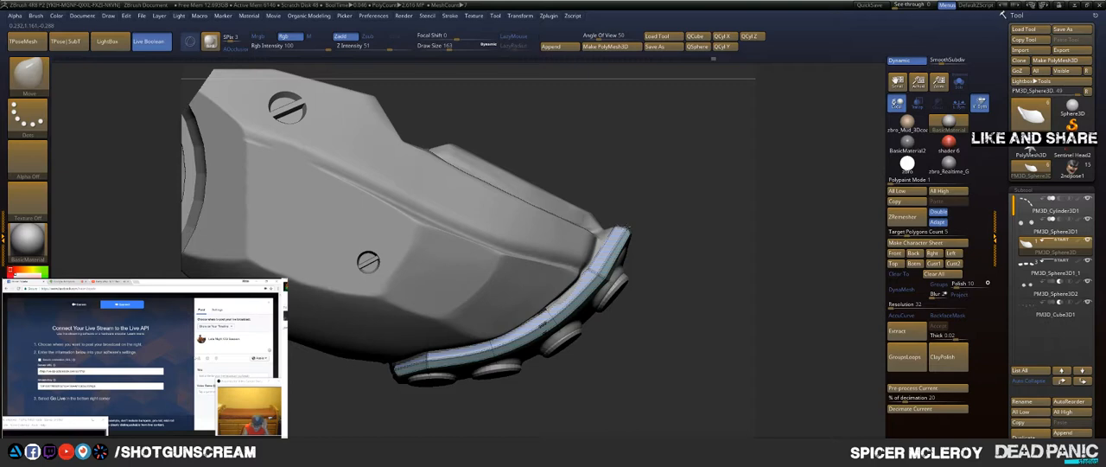
{"action": "left_click_drag", "start_coordinate": [640, 224], "coordinate": [659, 284]}
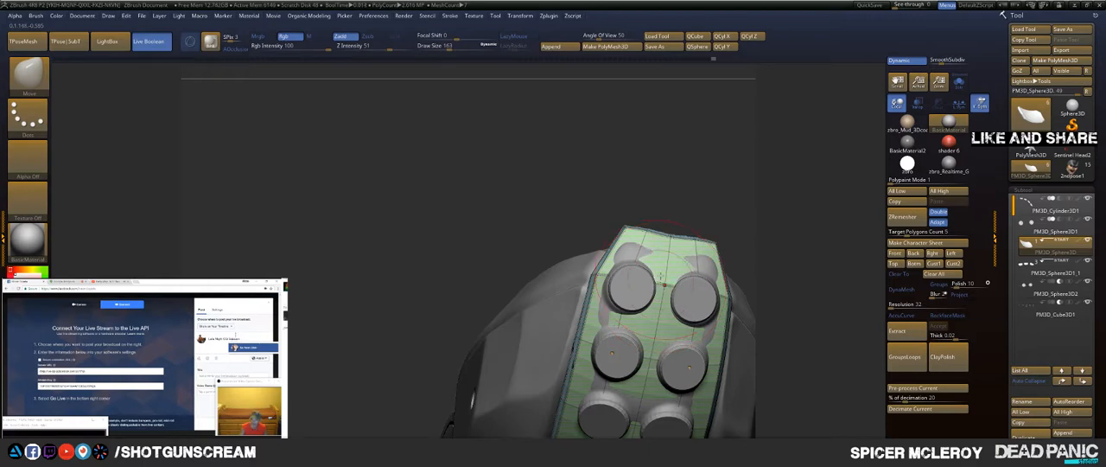
Step: Reduce the Move brush's draw size to 87 and adjust the panel's top edge at the fingertip
{"action": "key", "text": "s"}
{"action": "left_click", "coordinate": [671, 240]}
{"action": "left_click_drag", "start_coordinate": [671, 240], "coordinate": [626, 230]}
{"action": "left_click_drag", "start_coordinate": [614, 183], "coordinate": [614, 156]}
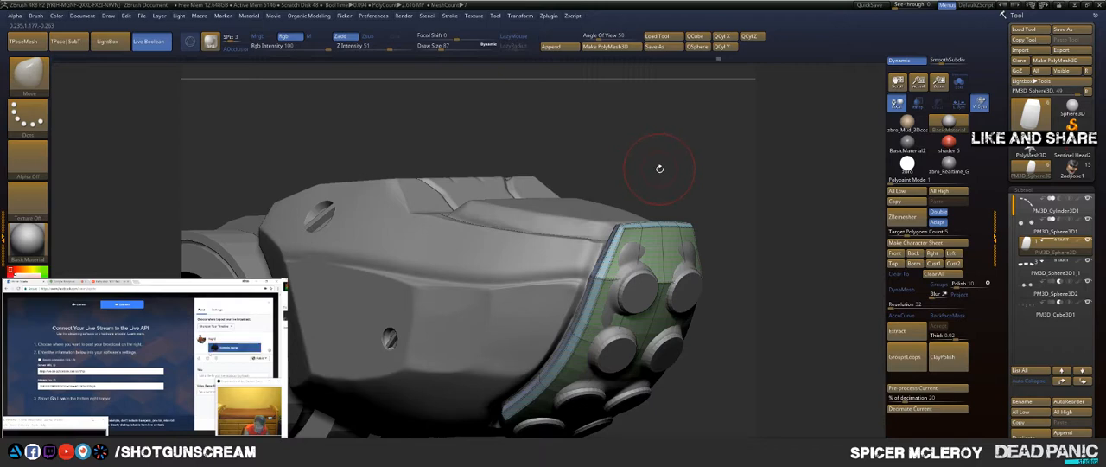
{"action": "left_click_drag", "start_coordinate": [664, 179], "coordinate": [383, 143]}
{"action": "left_click_drag", "start_coordinate": [597, 164], "coordinate": [641, 191]}
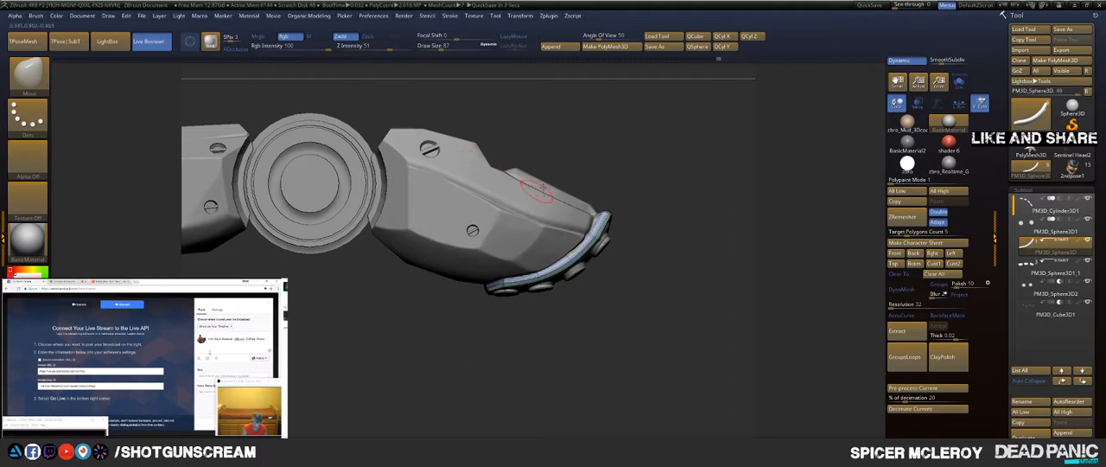
{"action": "left_click_drag", "start_coordinate": [637, 156], "coordinate": [657, 191]}
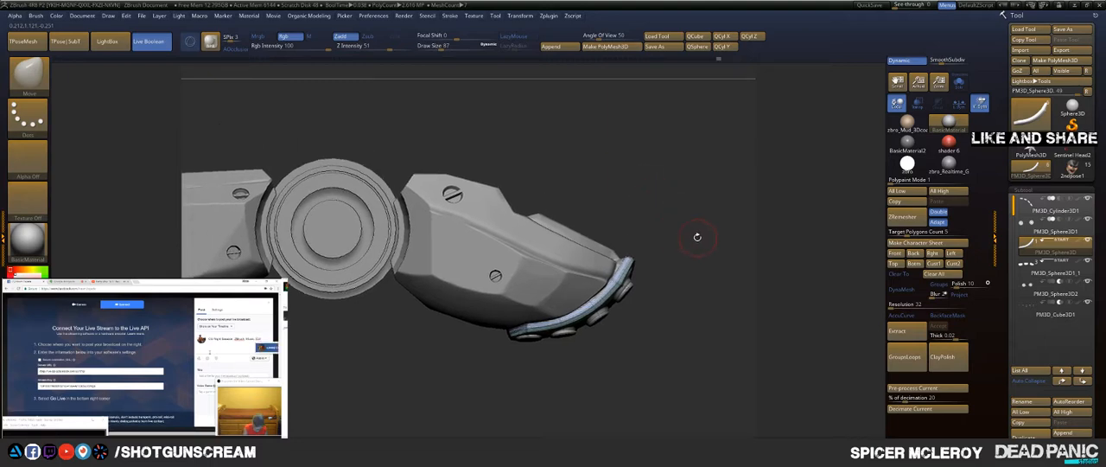
{"action": "left_click_drag", "start_coordinate": [603, 186], "coordinate": [641, 201]}
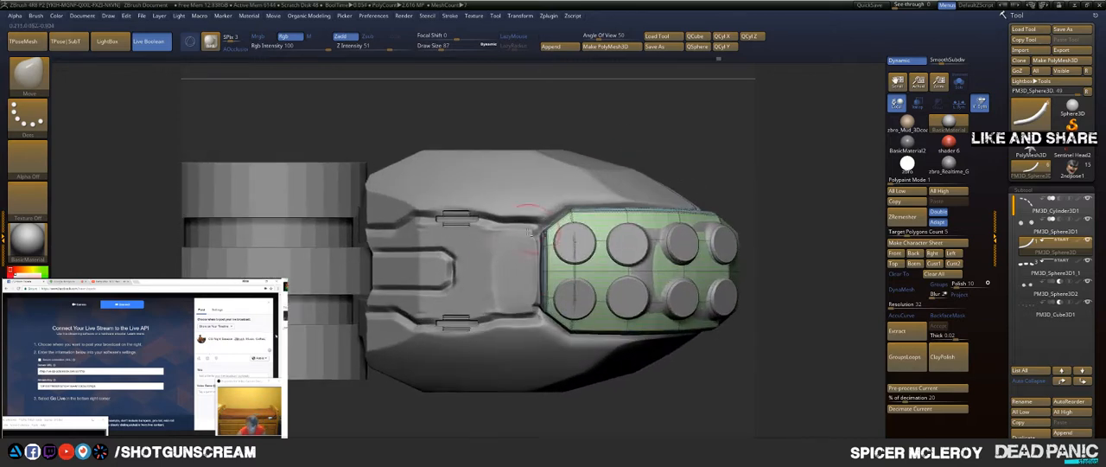
Step: Select and solo the finger shell subtool, turn off its polyframe display and switch to the Topology brush
{"action": "left_click", "coordinate": [493, 253], "text": "alt"}
{"action": "left_click", "coordinate": [959, 83]}
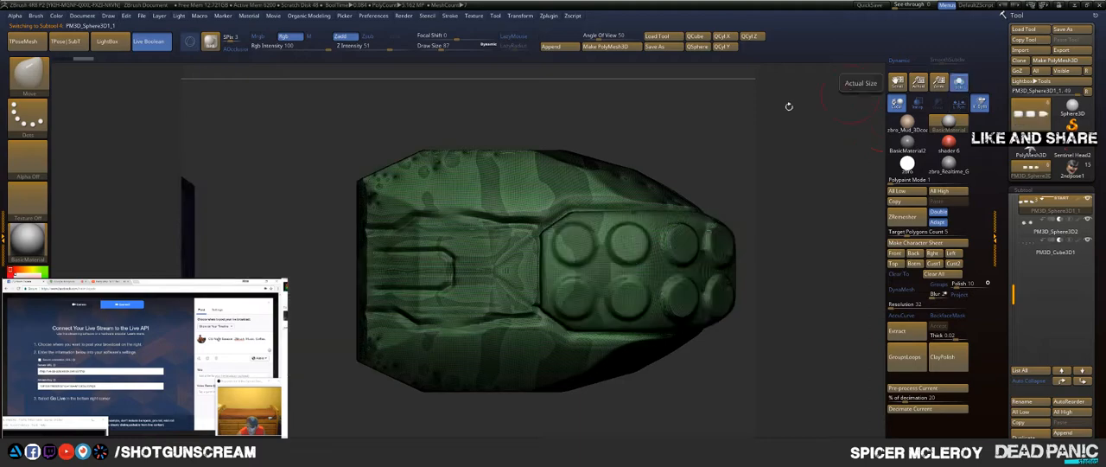
{"action": "left_click_drag", "start_coordinate": [618, 132], "coordinate": [697, 114], "text": "alt"}
{"action": "key", "text": "shift+f"}
{"action": "key", "text": "b"}
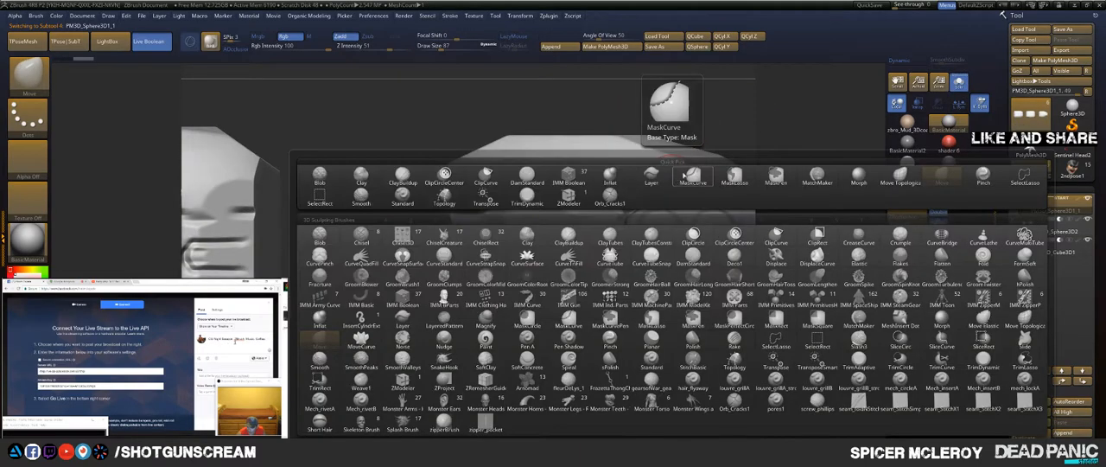
{"action": "left_click", "coordinate": [698, 175]}
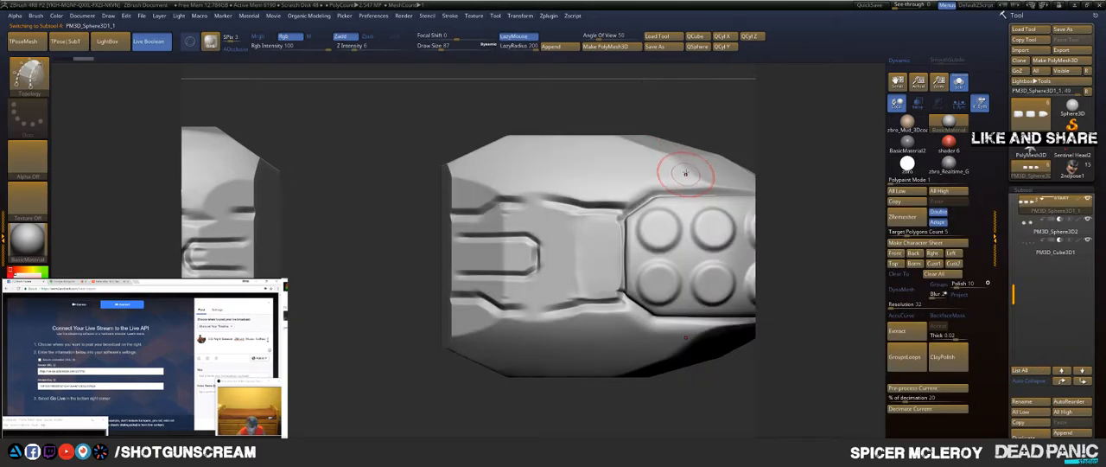
Step: Reduce the draw size and draw Topology curves along the recessed area's upper groove and down its edge beside the bump panel
{"action": "key", "text": "s"}
{"action": "mouse_move", "coordinate": [622, 210]}
{"action": "left_mouse_down"}
{"action": "mouse_move", "coordinate": [497, 213]}
{"action": "mouse_move", "coordinate": [544, 204]}
{"action": "mouse_move", "coordinate": [458, 178]}
{"action": "mouse_move", "coordinate": [474, 196]}
{"action": "mouse_move", "coordinate": [405, 203]}
{"action": "mouse_move", "coordinate": [417, 230]}
{"action": "mouse_move", "coordinate": [458, 215]}
{"action": "mouse_move", "coordinate": [578, 210]}
{"action": "left_mouse_up"}
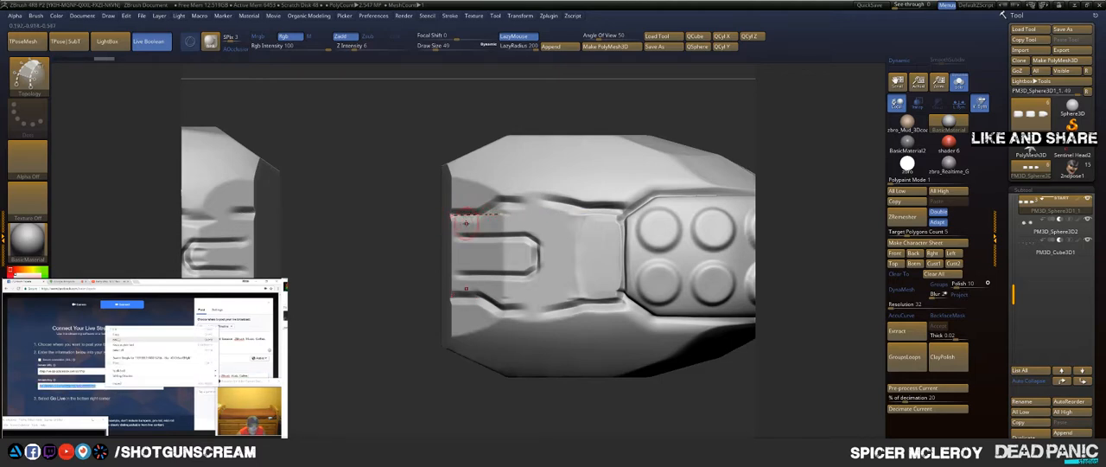
{"action": "left_click_drag", "start_coordinate": [465, 223], "coordinate": [603, 152]}
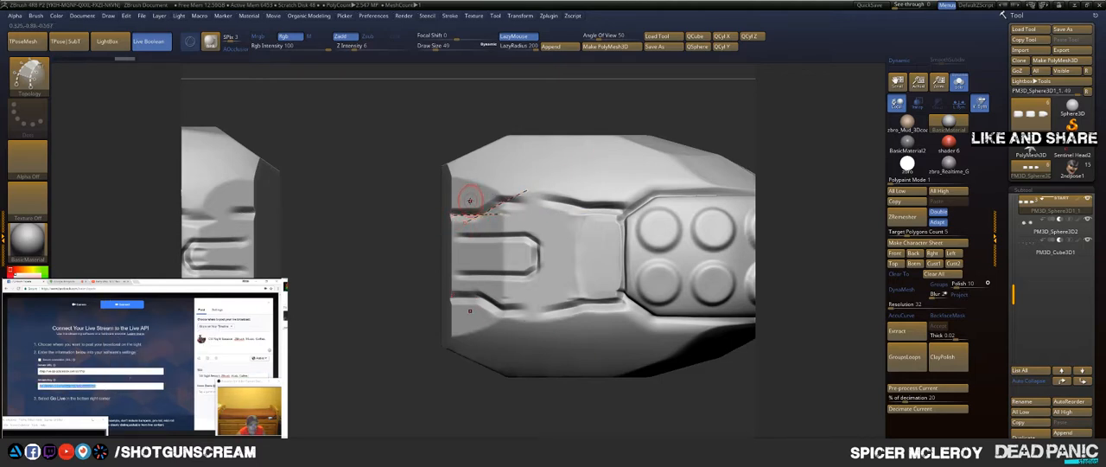
{"action": "left_click_drag", "start_coordinate": [471, 201], "coordinate": [690, 213]}
{"action": "left_click_drag", "start_coordinate": [626, 198], "coordinate": [624, 343]}
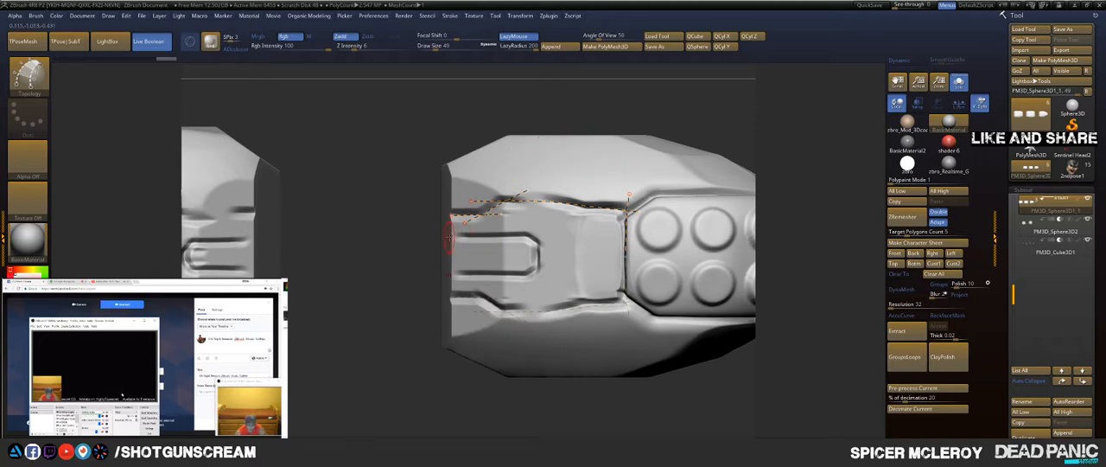
Step: Close the half-panel outline with a vertical curve along the fingertip edge and a straight curve along the centre line
{"action": "left_click_drag", "start_coordinate": [504, 239], "coordinate": [642, 237]}
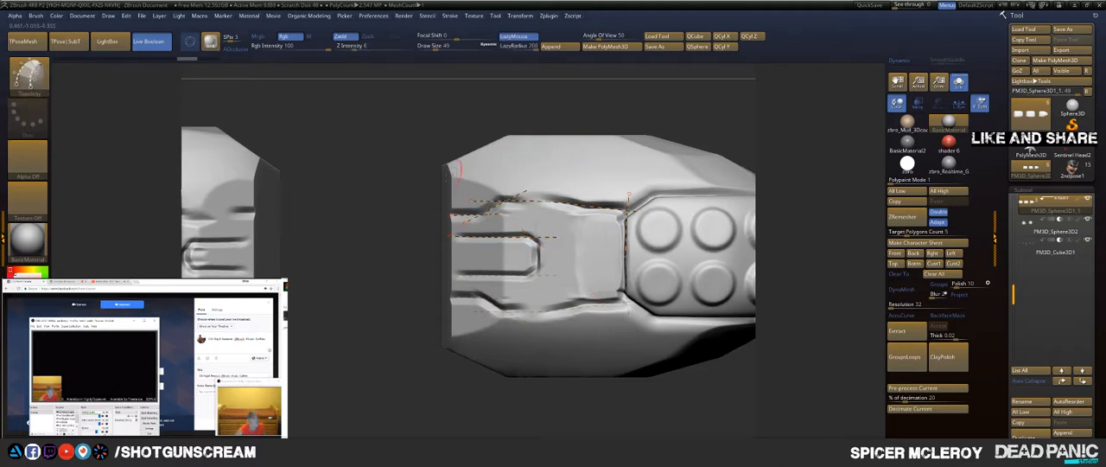
{"action": "left_click_drag", "start_coordinate": [350, 223], "coordinate": [370, 221]}
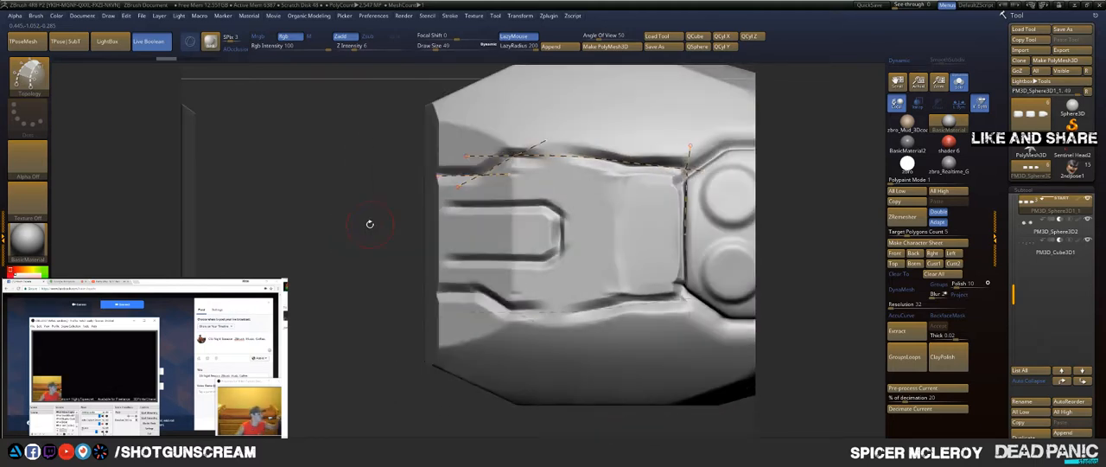
{"action": "left_click_drag", "start_coordinate": [442, 177], "coordinate": [447, 326]}
{"action": "left_click_drag", "start_coordinate": [445, 234], "coordinate": [714, 226]}
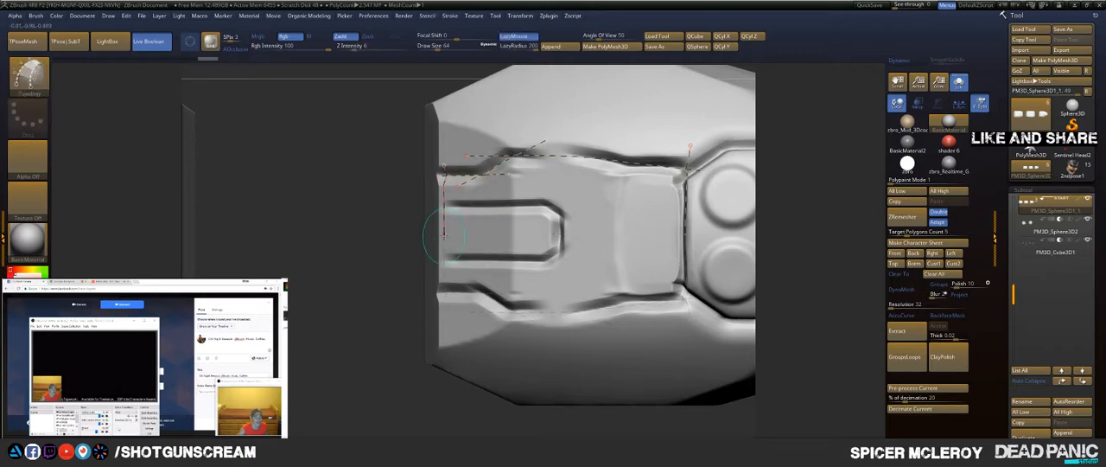
{"action": "left_click_drag", "start_coordinate": [444, 233], "coordinate": [592, 233]}
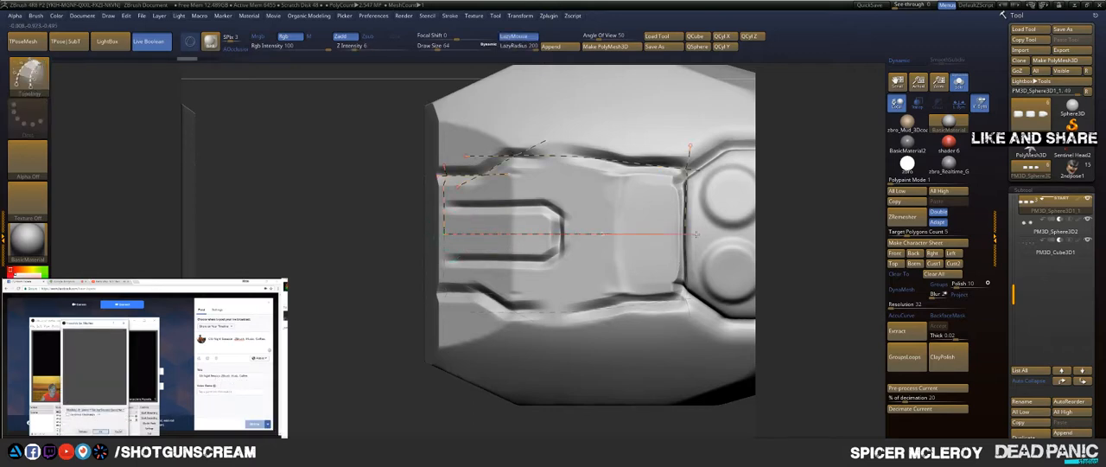
{"action": "mouse_move", "coordinate": [695, 234]}
{"action": "left_mouse_down"}
{"action": "mouse_move", "coordinate": [740, 234]}
{"action": "mouse_move", "coordinate": [698, 232]}
{"action": "left_mouse_up"}
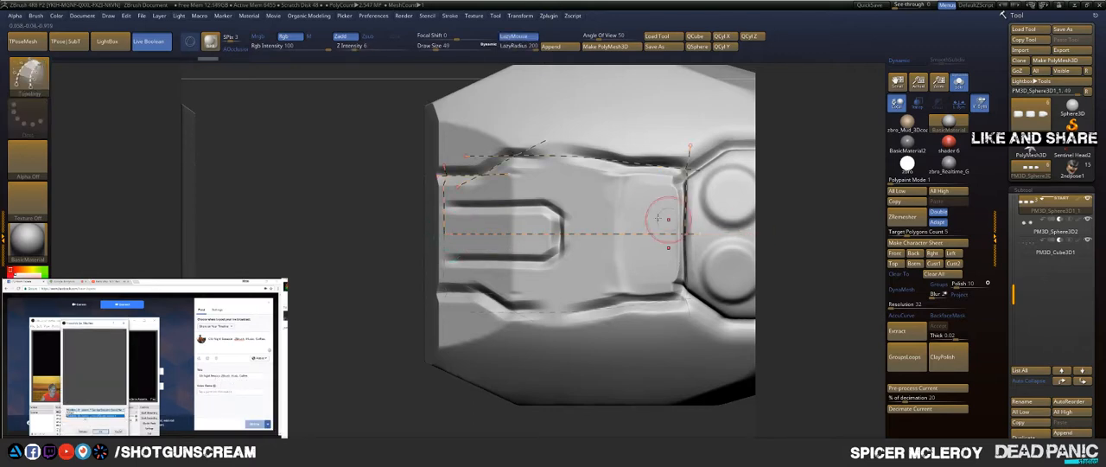
{"action": "left_click_drag", "start_coordinate": [639, 138], "coordinate": [644, 319]}
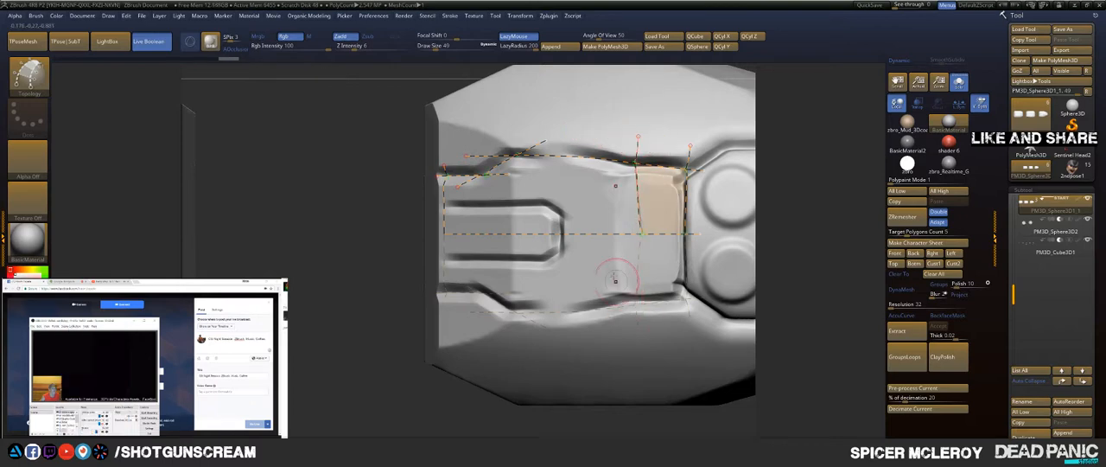
{"action": "key", "text": "ctrl+z"}
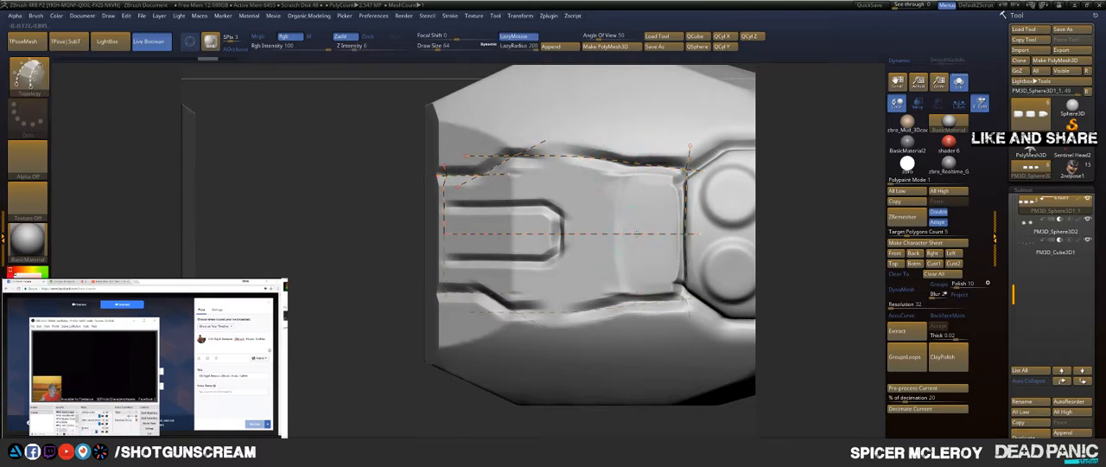
{"action": "left_click_drag", "start_coordinate": [636, 233], "coordinate": [632, 134]}
{"action": "key", "text": "ctrl+z"}
{"action": "left_click_drag", "start_coordinate": [616, 223], "coordinate": [625, 69]}
{"action": "key", "text": "ctrl+z"}
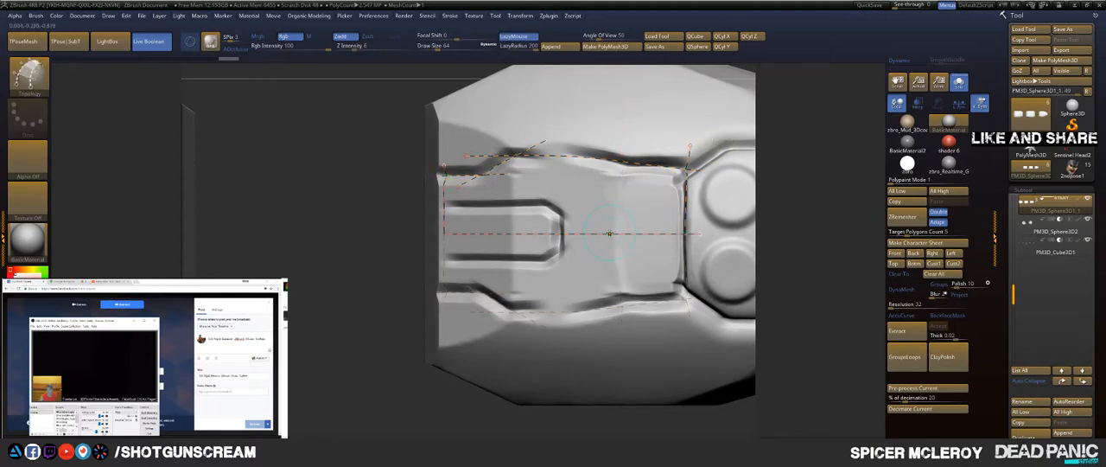
Step: Draw two vertical cross curves from the centre line past the upper outline, between the slot's rounded end and the bump panel
{"action": "left_click_drag", "start_coordinate": [617, 232], "coordinate": [618, 153]}
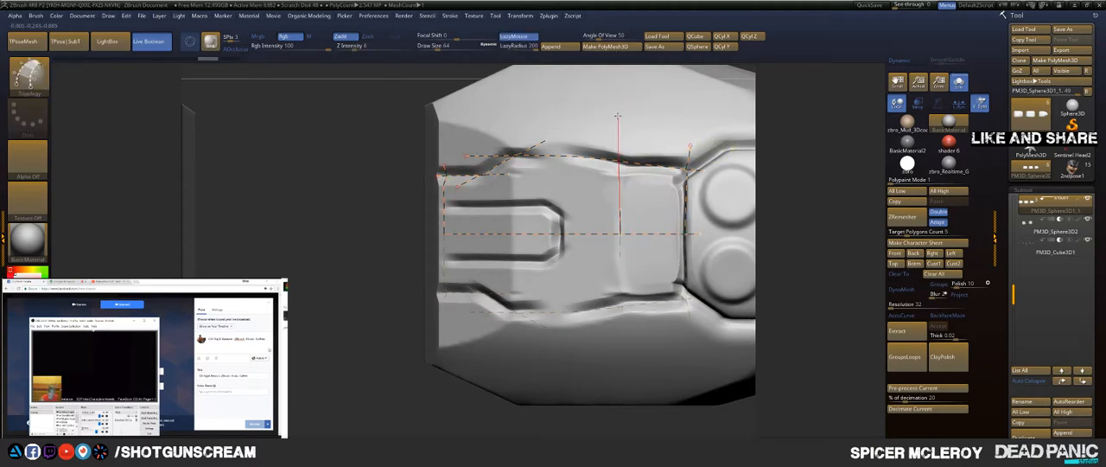
{"action": "left_click_drag", "start_coordinate": [618, 116], "coordinate": [611, 68]}
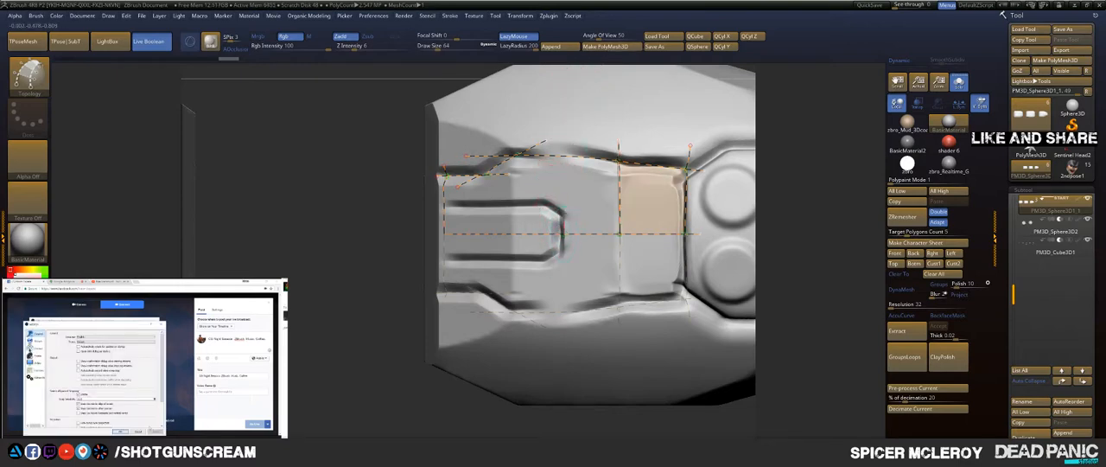
{"action": "left_click_drag", "start_coordinate": [559, 226], "coordinate": [562, 62]}
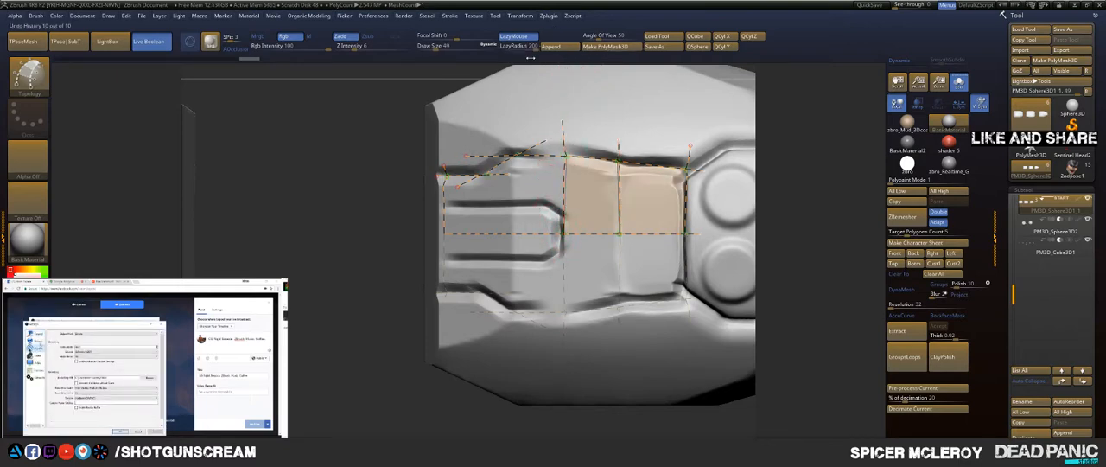
Step: Extend the centre curve beyond the fingertip edge and trim the loose curve ends outside the panel outline
{"action": "left_click_drag", "start_coordinate": [530, 88], "coordinate": [441, 139]}
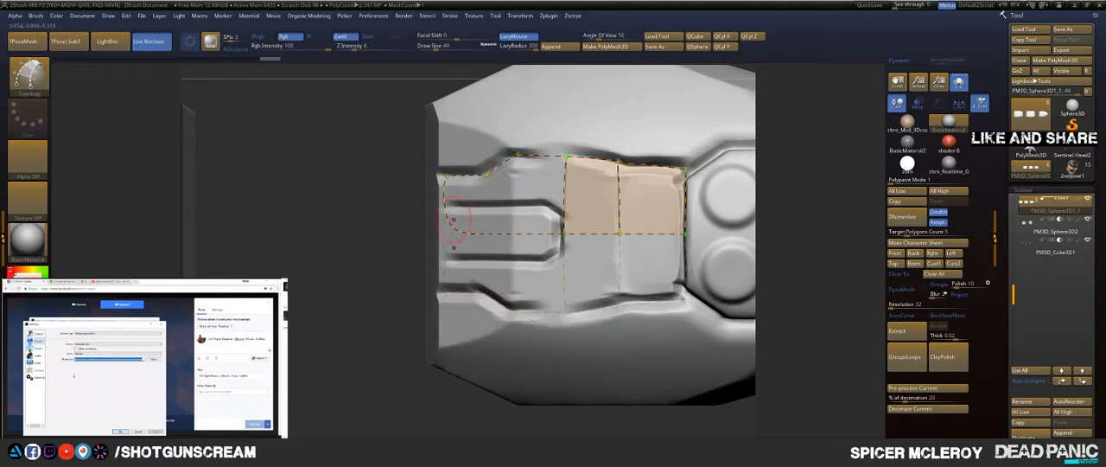
{"action": "key", "text": "ctrl+z"}
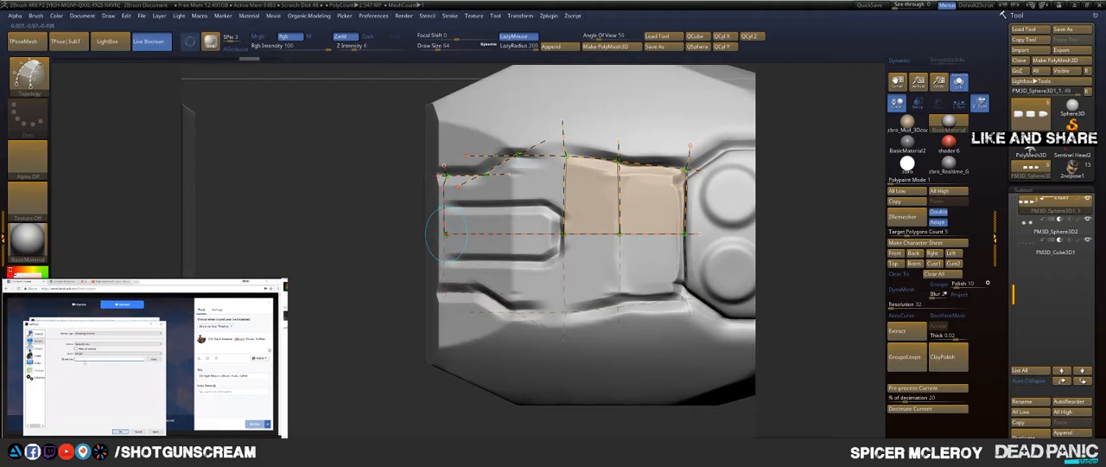
{"action": "left_click_drag", "start_coordinate": [446, 234], "coordinate": [328, 231]}
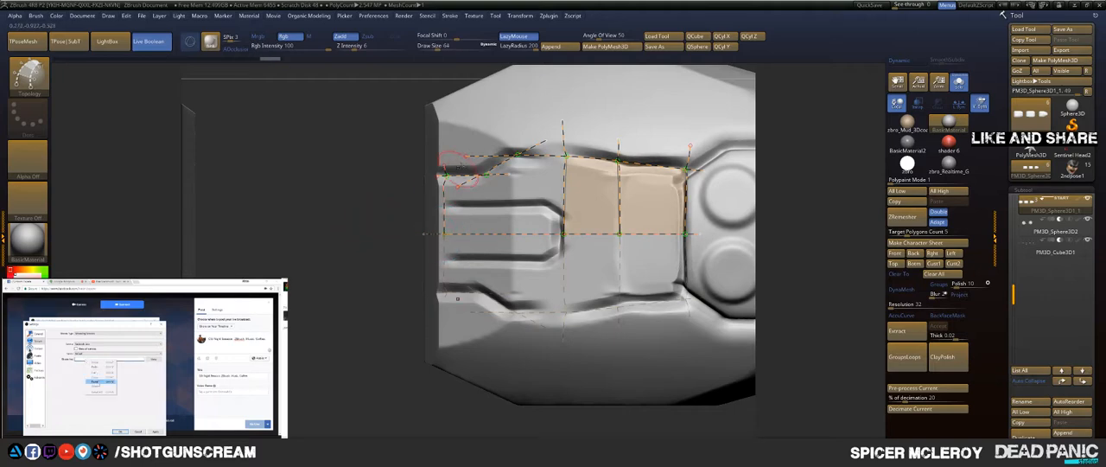
{"action": "left_click_drag", "start_coordinate": [518, 109], "coordinate": [681, 76]}
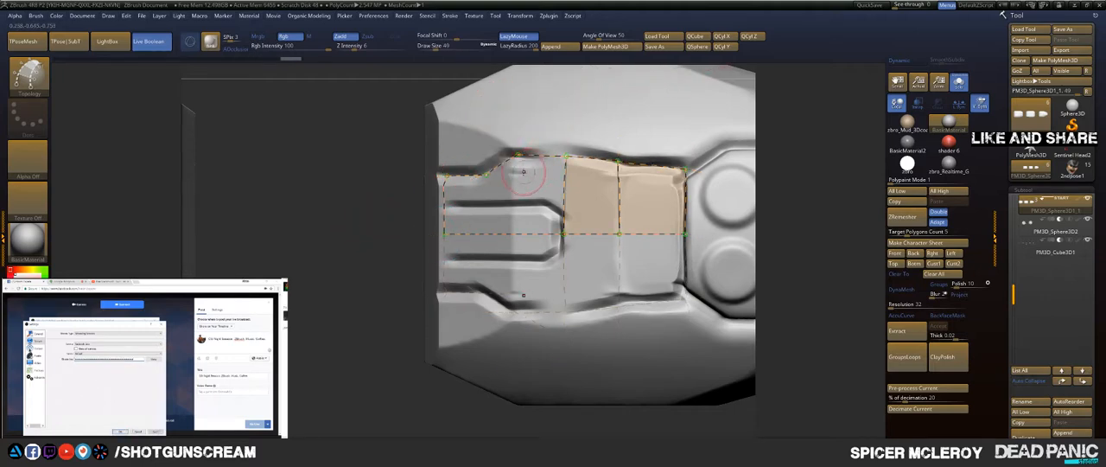
{"action": "left_click_drag", "start_coordinate": [517, 156], "coordinate": [517, 176]}
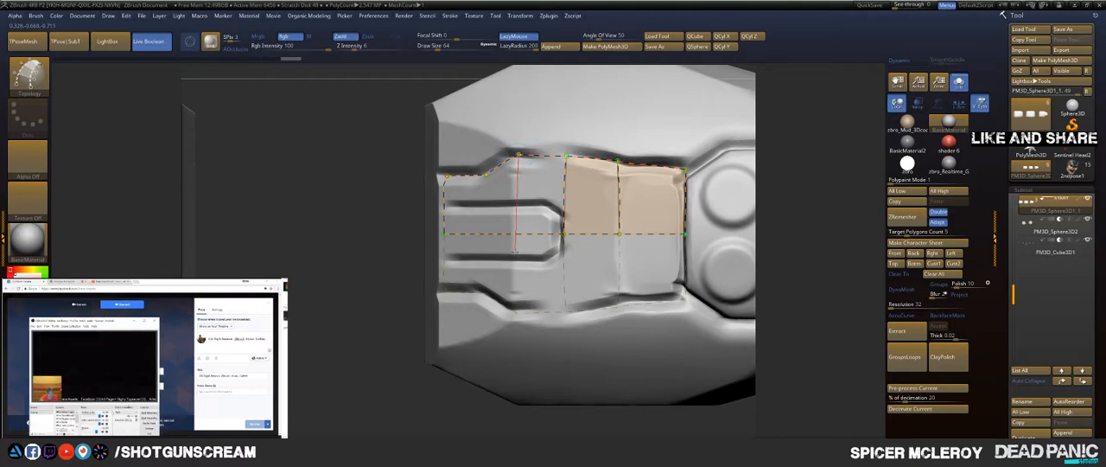
{"action": "left_click_drag", "start_coordinate": [516, 311], "coordinate": [516, 316]}
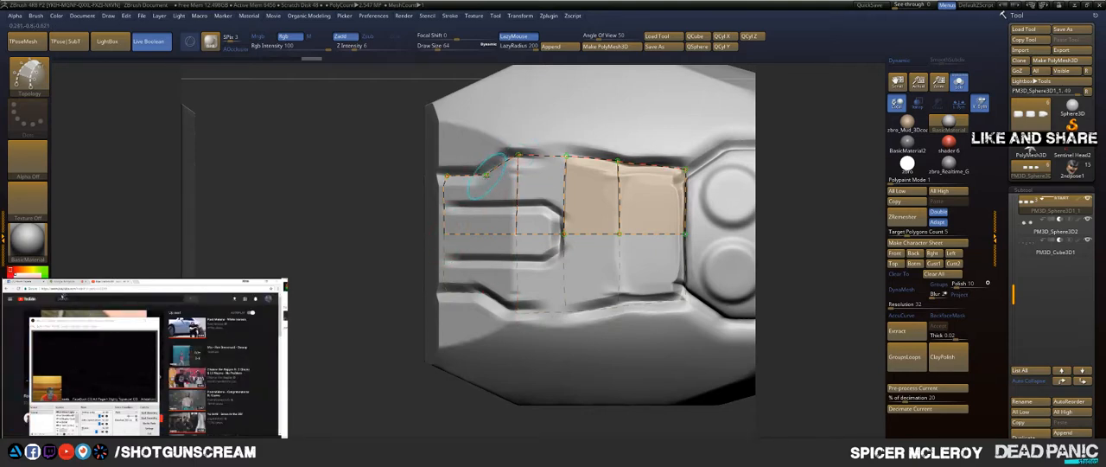
{"action": "left_click_drag", "start_coordinate": [485, 176], "coordinate": [486, 289]}
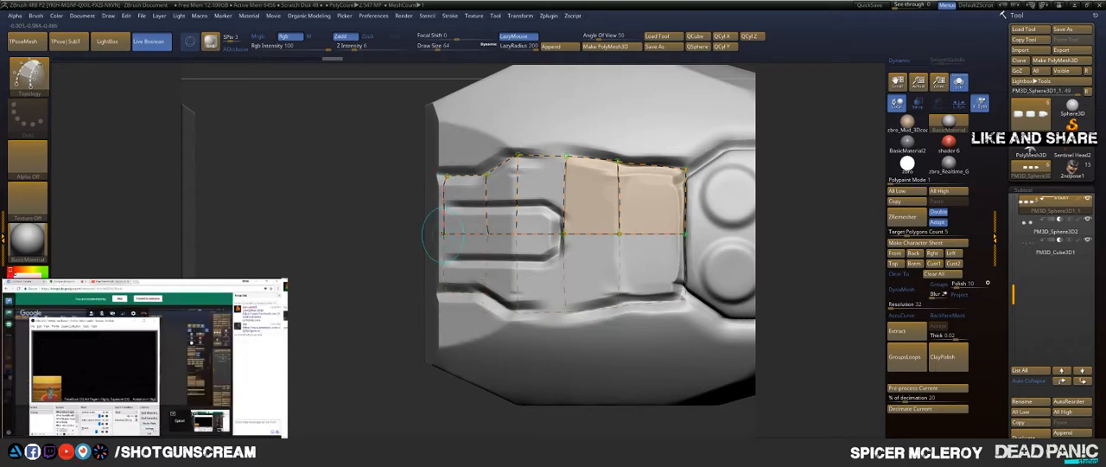
{"action": "left_click_drag", "start_coordinate": [444, 234], "coordinate": [335, 228]}
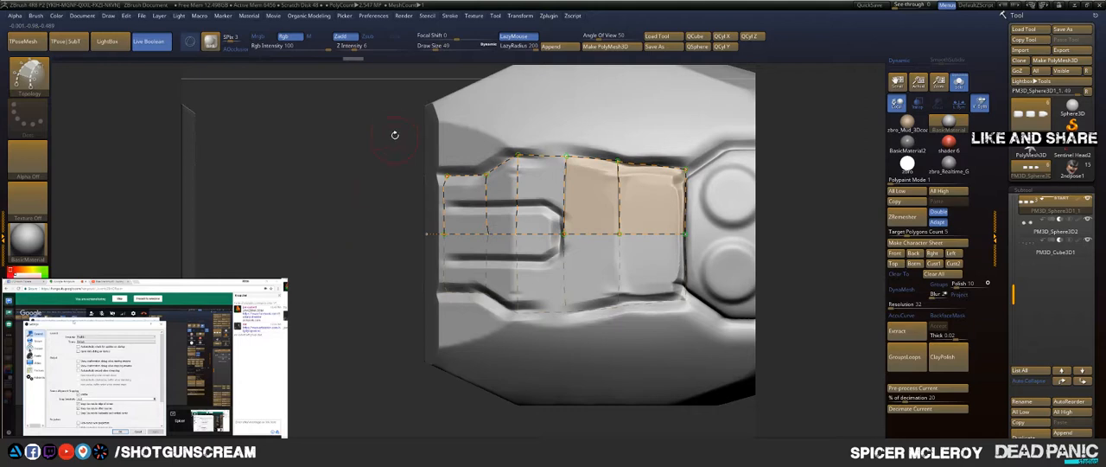
{"action": "left_click_drag", "start_coordinate": [367, 166], "coordinate": [307, 163], "text": "alt"}
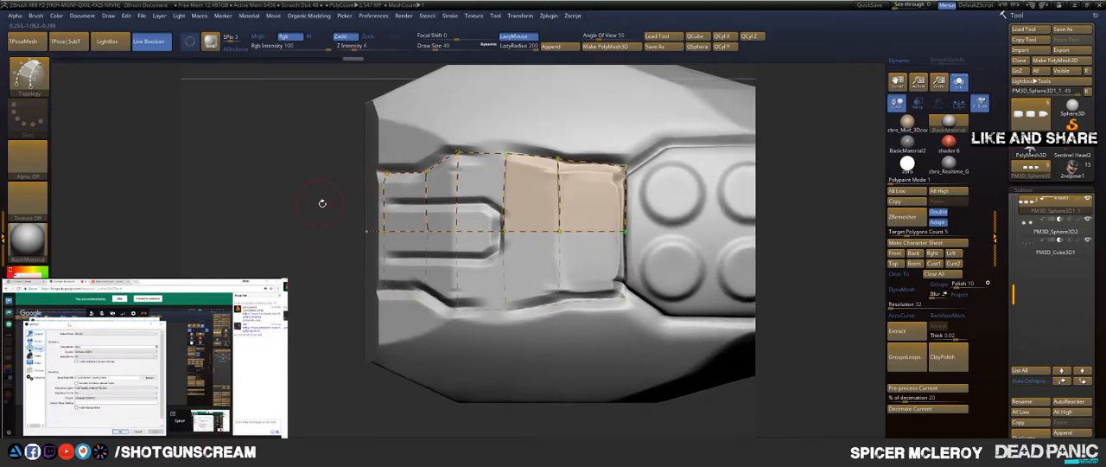
{"action": "left_click_drag", "start_coordinate": [323, 222], "coordinate": [325, 244], "text": "alt"}
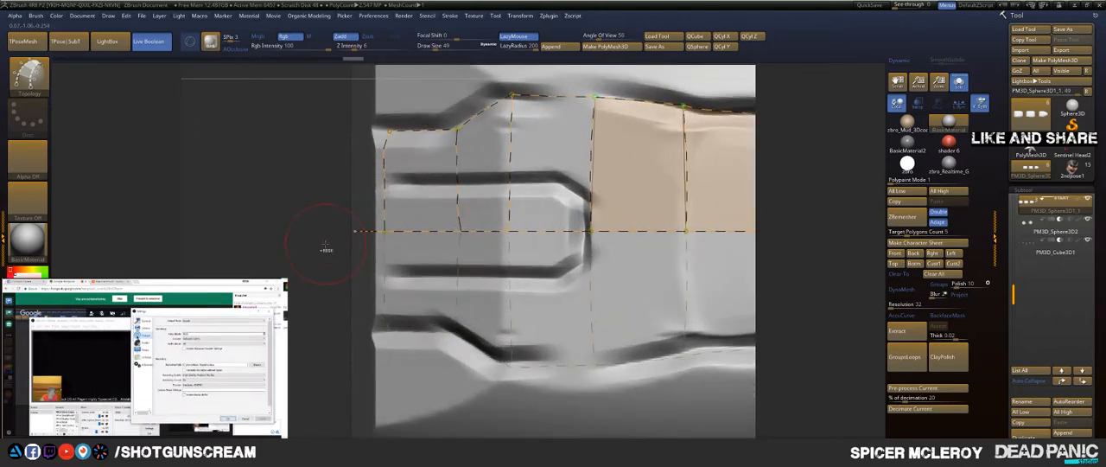
{"action": "key", "text": "ctrl+z"}
{"action": "key", "text": "ctrl+z"}
{"action": "key", "text": "ctrl+z"}
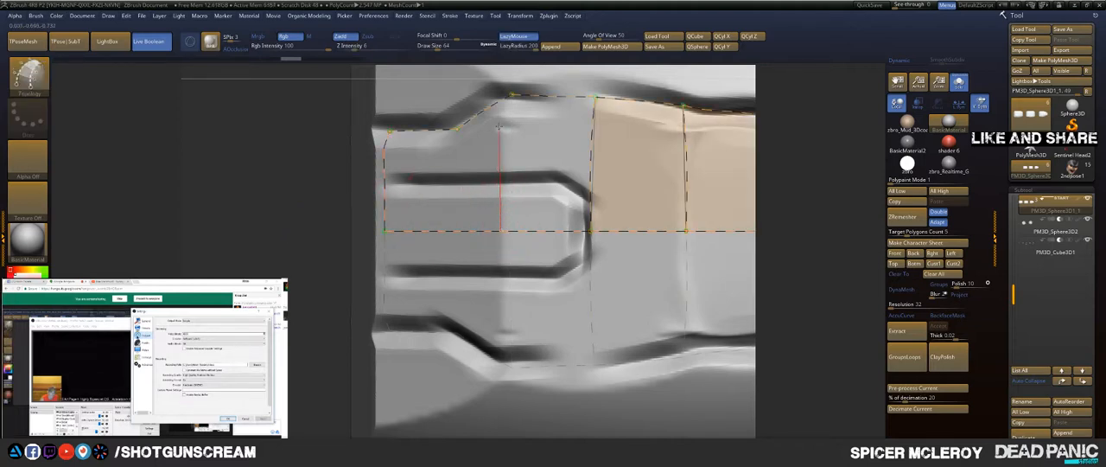
Step: Draw vertical cross curves at both ends of the outline's slanted section and extend the centre curve past the fingertip edge
{"action": "left_click_drag", "start_coordinate": [498, 127], "coordinate": [517, 68]}
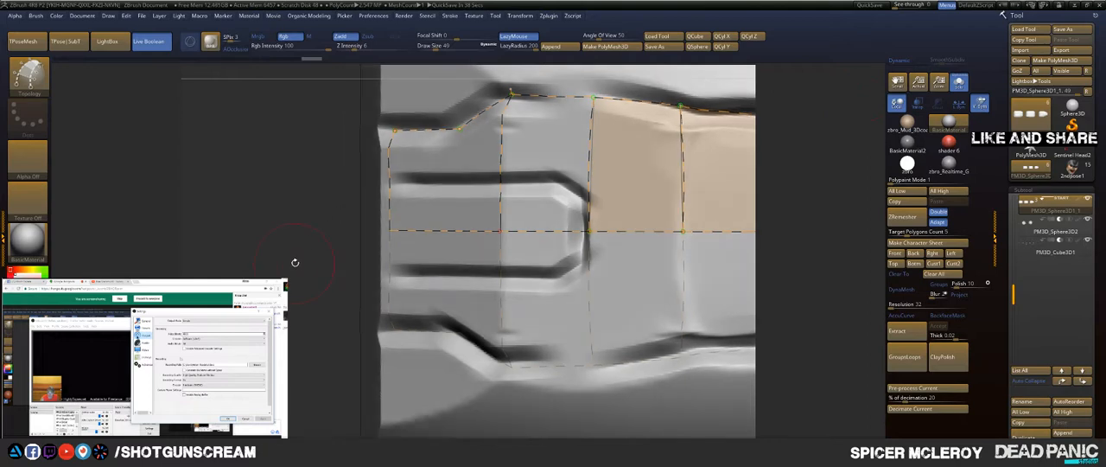
{"action": "left_click_drag", "start_coordinate": [294, 262], "coordinate": [208, 249]}
{"action": "left_click_drag", "start_coordinate": [799, 162], "coordinate": [517, 179], "text": "alt"}
{"action": "mouse_move", "coordinate": [879, 184]}
{"action": "left_mouse_down", "text": "alt"}
{"action": "mouse_move", "coordinate": [776, 181]}
{"action": "mouse_move", "coordinate": [842, 239]}
{"action": "left_mouse_up", "text": "alt"}
{"action": "left_click_drag", "start_coordinate": [839, 207], "coordinate": [795, 200]}
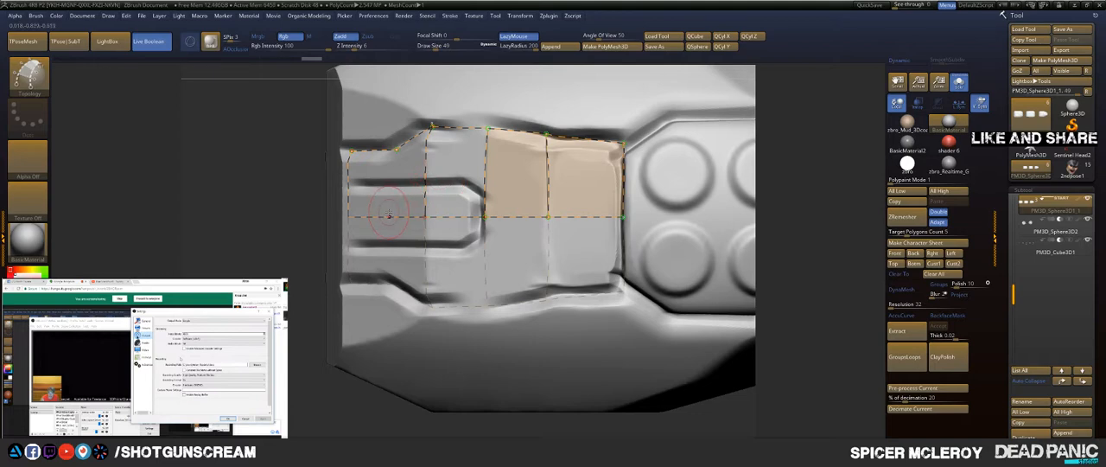
{"action": "left_click_drag", "start_coordinate": [388, 187], "coordinate": [394, 152]}
{"action": "mouse_move", "coordinate": [395, 113]}
{"action": "left_mouse_down"}
{"action": "mouse_move", "coordinate": [403, 67]}
{"action": "mouse_move", "coordinate": [389, 59]}
{"action": "left_mouse_up"}
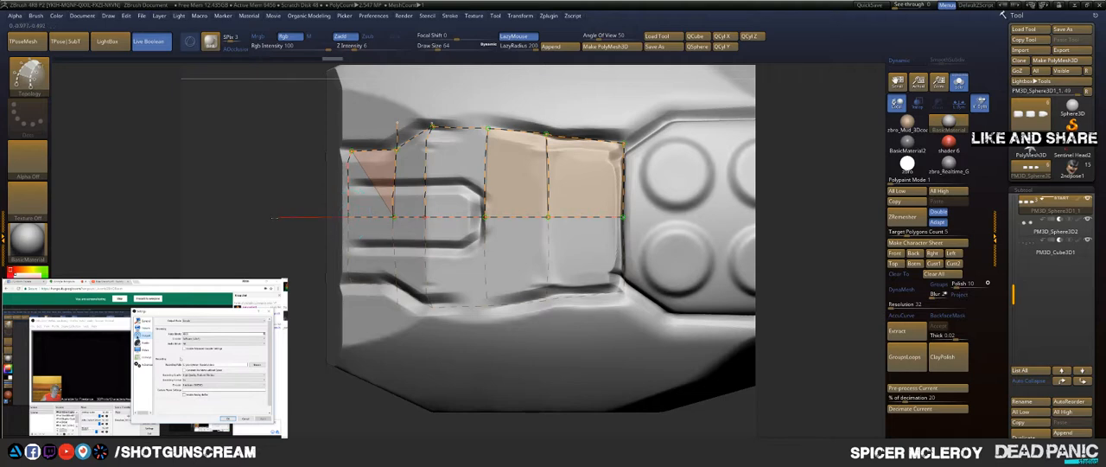
{"action": "left_click_drag", "start_coordinate": [235, 217], "coordinate": [236, 217]}
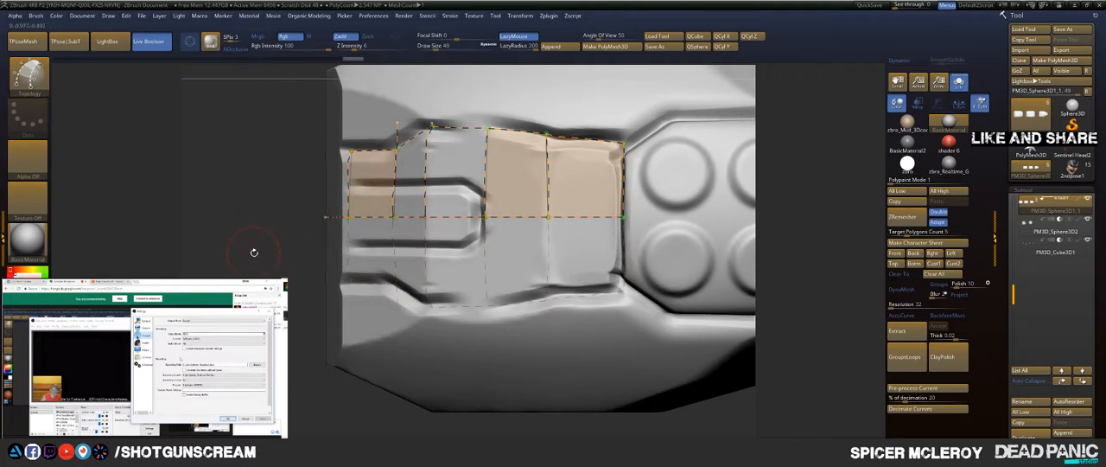
Step: Remove the cross curve nearest the slot's rounded end and trim the loose curve ends outside the outline
{"action": "mouse_move", "coordinate": [266, 253]}
{"action": "left_mouse_down"}
{"action": "mouse_move", "coordinate": [376, 266]}
{"action": "mouse_move", "coordinate": [271, 259]}
{"action": "left_mouse_up"}
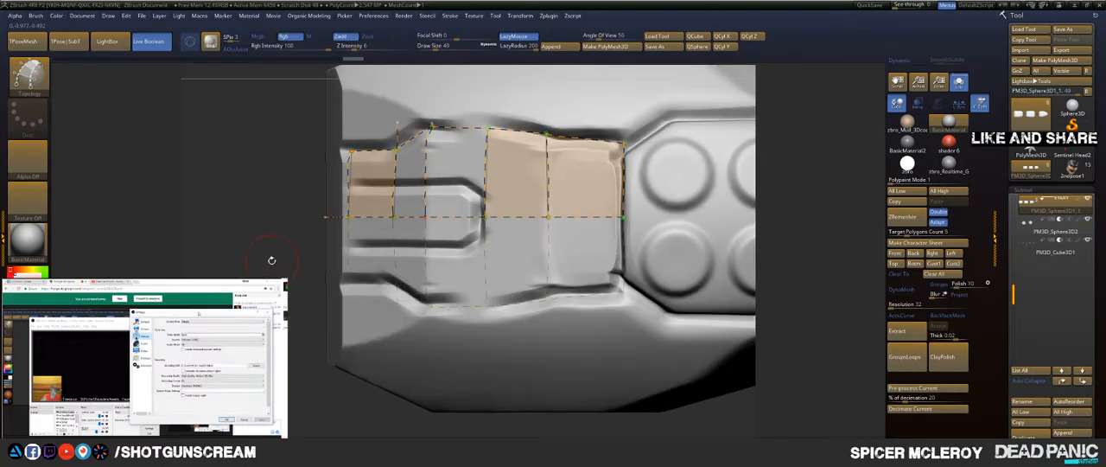
{"action": "left_click", "coordinate": [414, 165]}
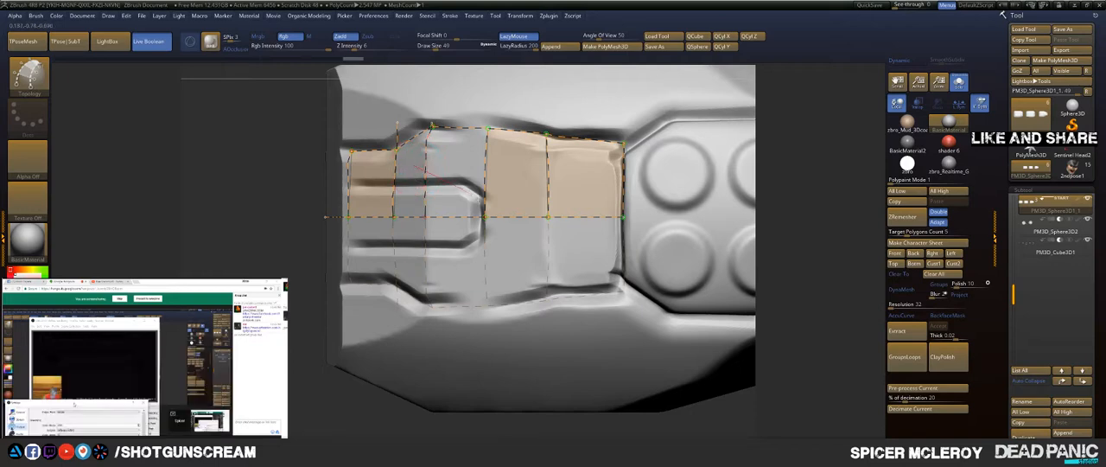
{"action": "left_click_drag", "start_coordinate": [524, 221], "coordinate": [525, 222], "text": "alt"}
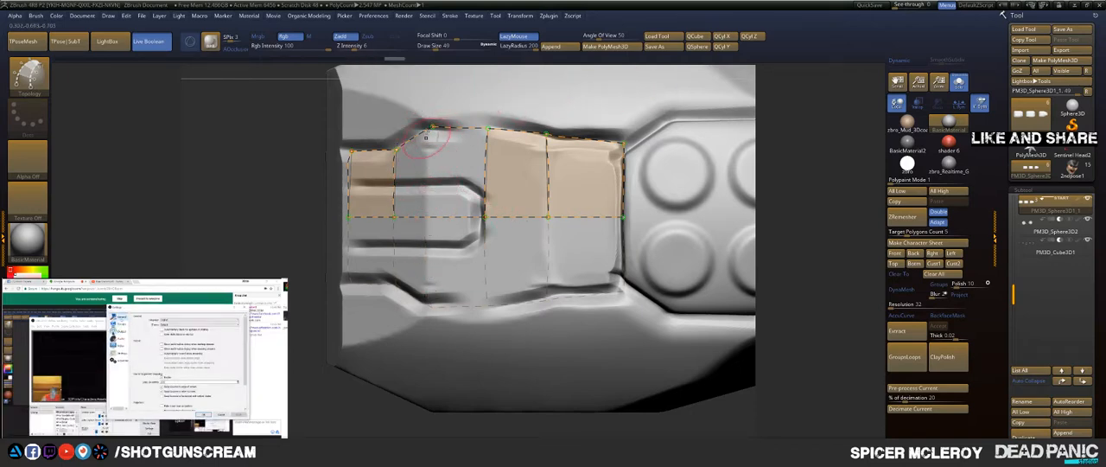
Step: Redraw the cross curve down from the outline's upper corner across the centre line, and re-extend the centre curve past the fingertip edge
{"action": "left_click_drag", "start_coordinate": [431, 127], "coordinate": [429, 198]}
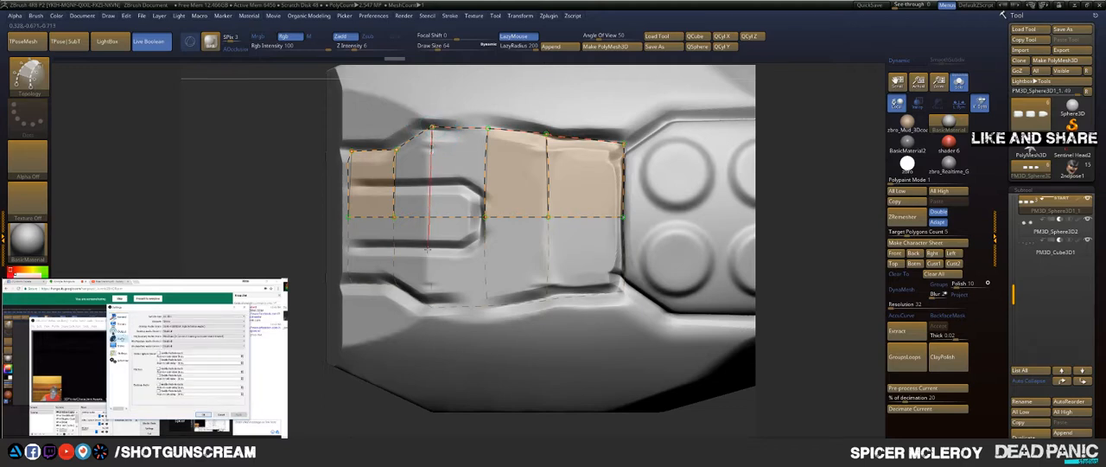
{"action": "left_click_drag", "start_coordinate": [419, 302], "coordinate": [420, 305]}
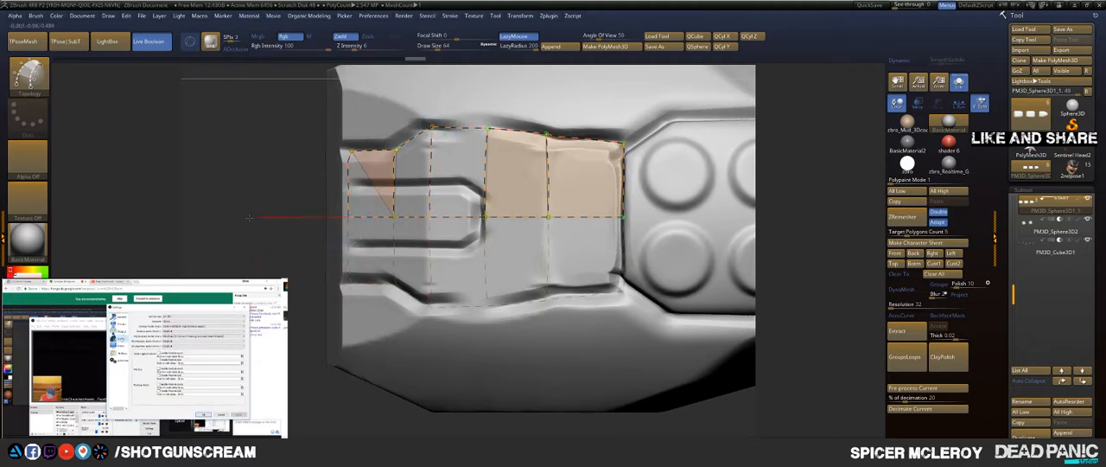
{"action": "left_click_drag", "start_coordinate": [249, 217], "coordinate": [228, 217], "text": "ctrl+shift"}
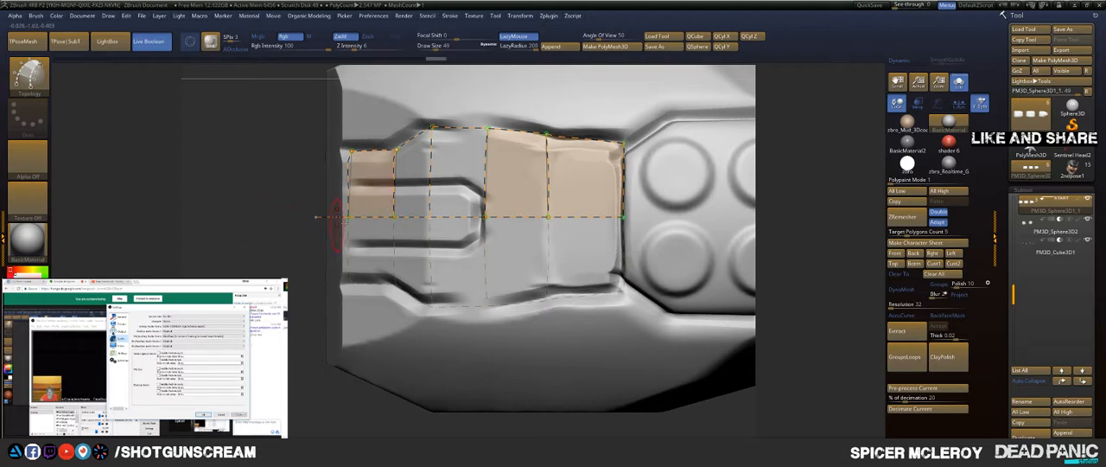
Step: Trace a topology curve along the slot's upper edge, around its chamfered end and across past the bump panel's near edge
{"action": "key", "text": "ctrl"}
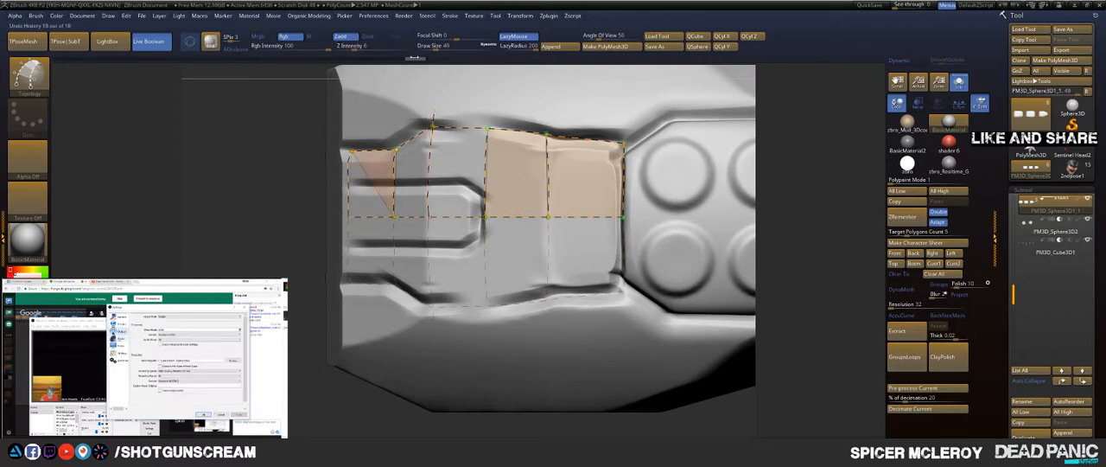
{"action": "key", "text": "ctrl"}
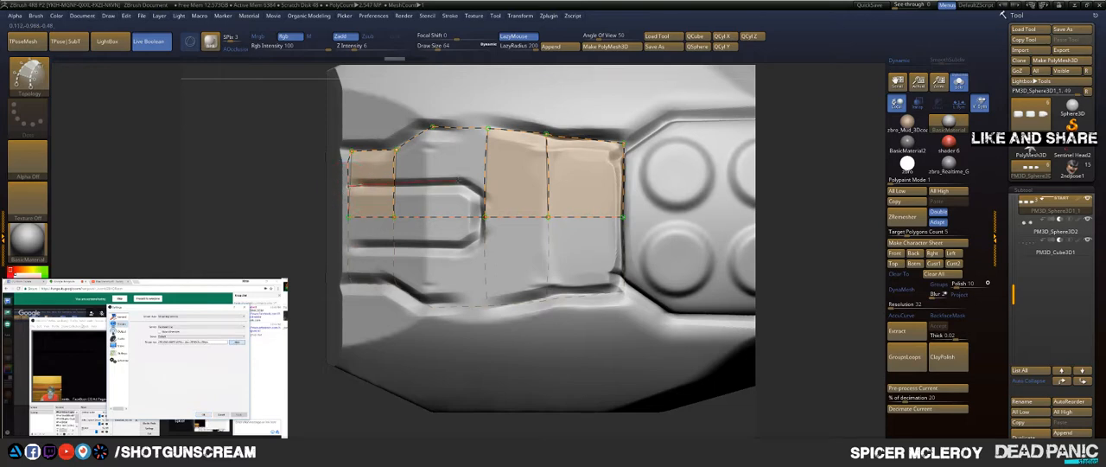
{"action": "left_click_drag", "start_coordinate": [461, 181], "coordinate": [558, 186]}
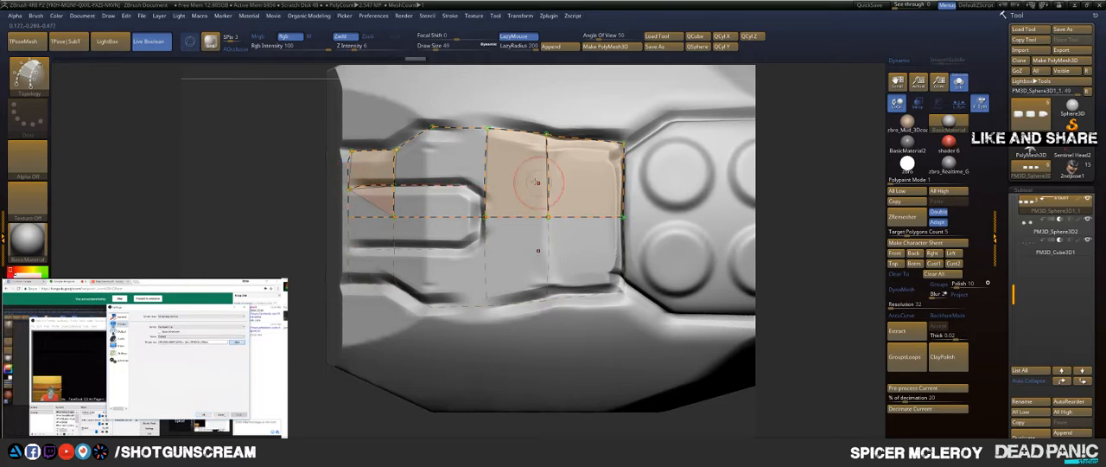
{"action": "left_click_drag", "start_coordinate": [446, 172], "coordinate": [554, 244]}
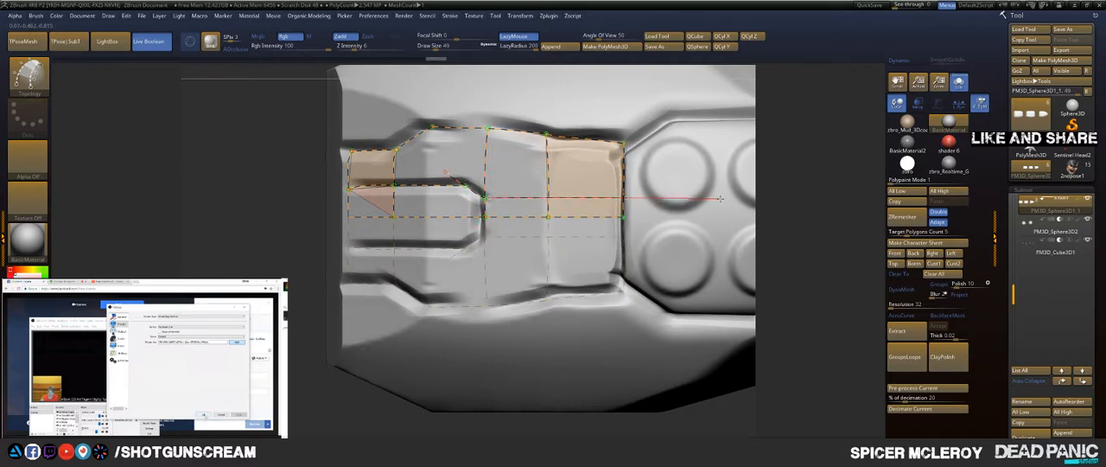
{"action": "left_click_drag", "start_coordinate": [720, 199], "coordinate": [718, 198]}
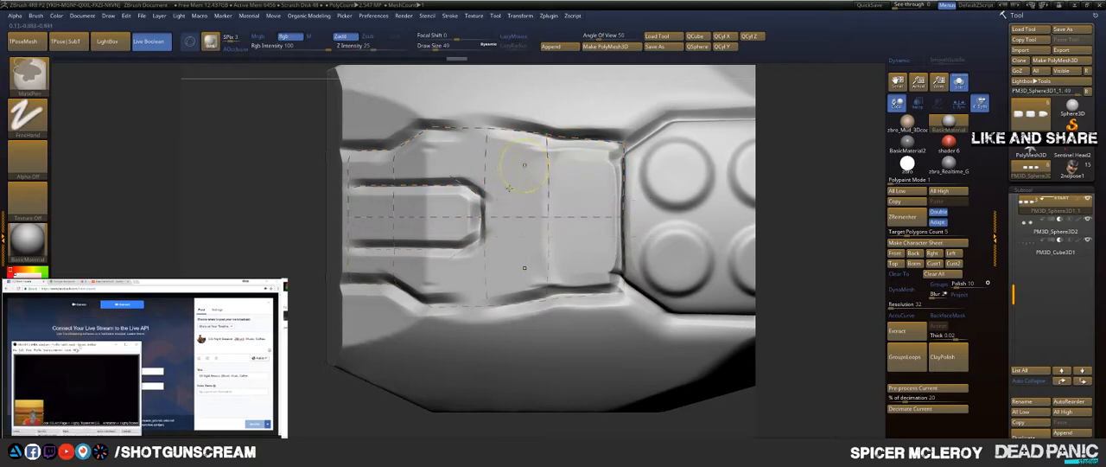
{"action": "left_click_drag", "start_coordinate": [485, 198], "coordinate": [527, 198]}
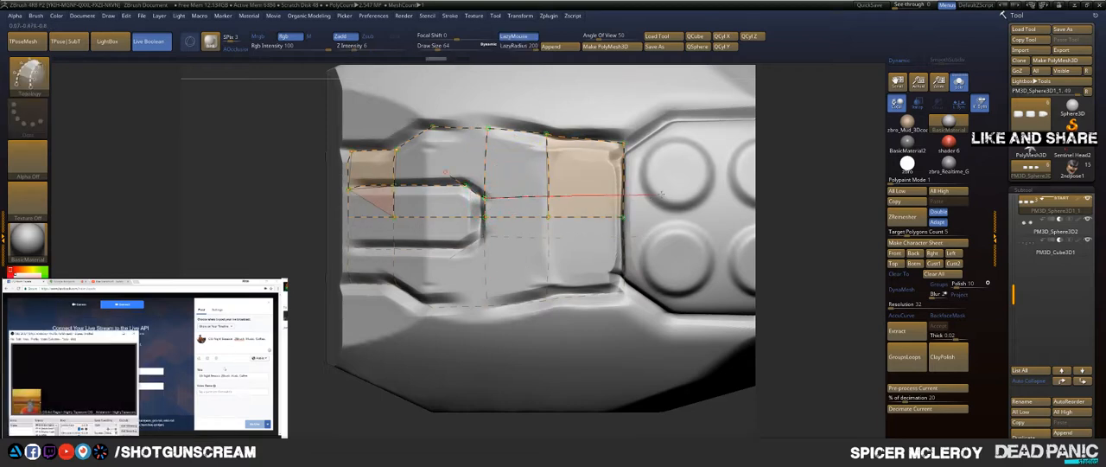
{"action": "left_click_drag", "start_coordinate": [735, 195], "coordinate": [731, 195]}
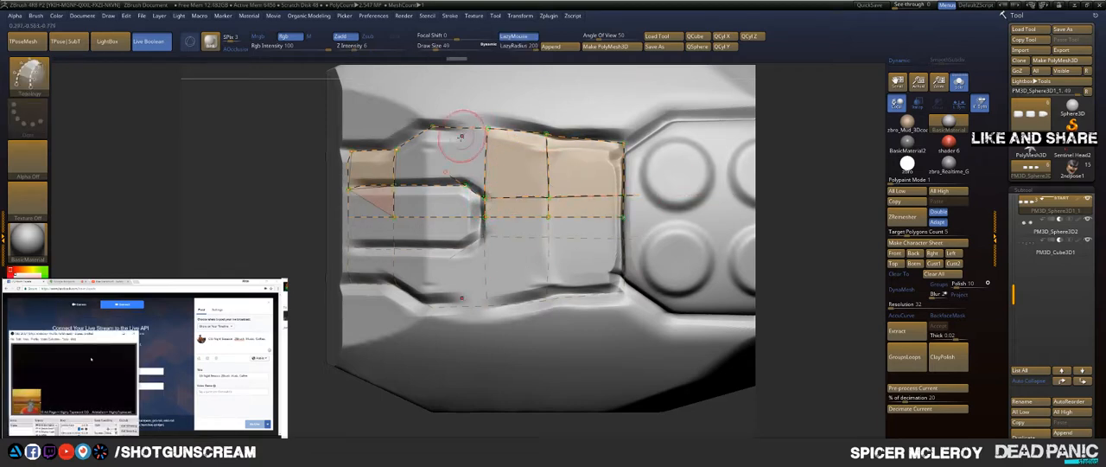
Step: Draw cross curves from the slot's upper edge through the outline, one near the slot's end and one at the outline's upper corner
{"action": "left_click_drag", "start_coordinate": [462, 147], "coordinate": [474, 108]}
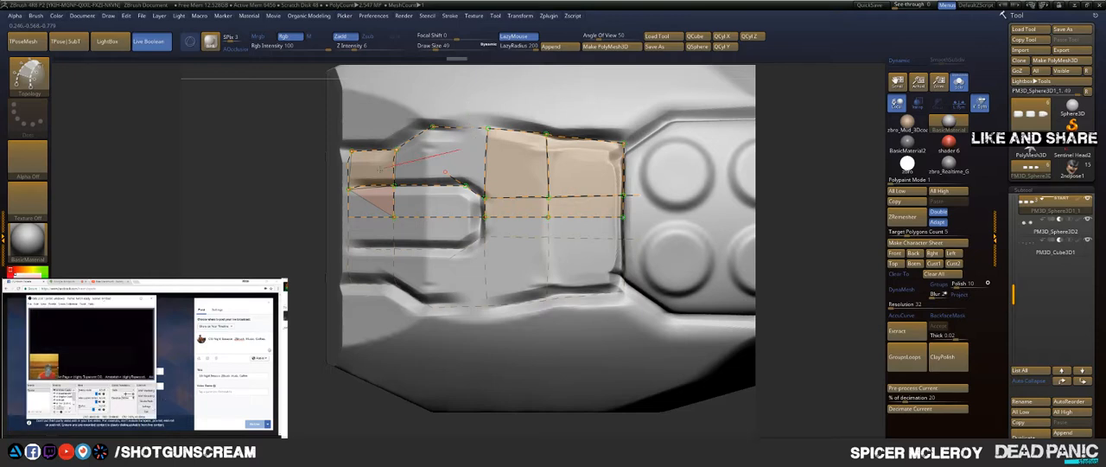
{"action": "left_click_drag", "start_coordinate": [445, 172], "coordinate": [459, 125]}
{"action": "left_click_drag", "start_coordinate": [474, 45], "coordinate": [472, 12]}
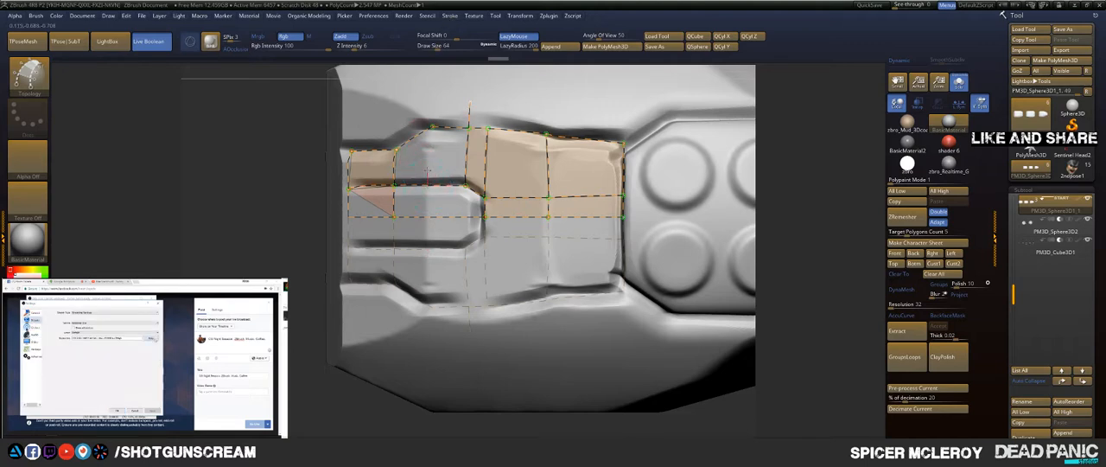
{"action": "left_click_drag", "start_coordinate": [437, 66], "coordinate": [420, 76]}
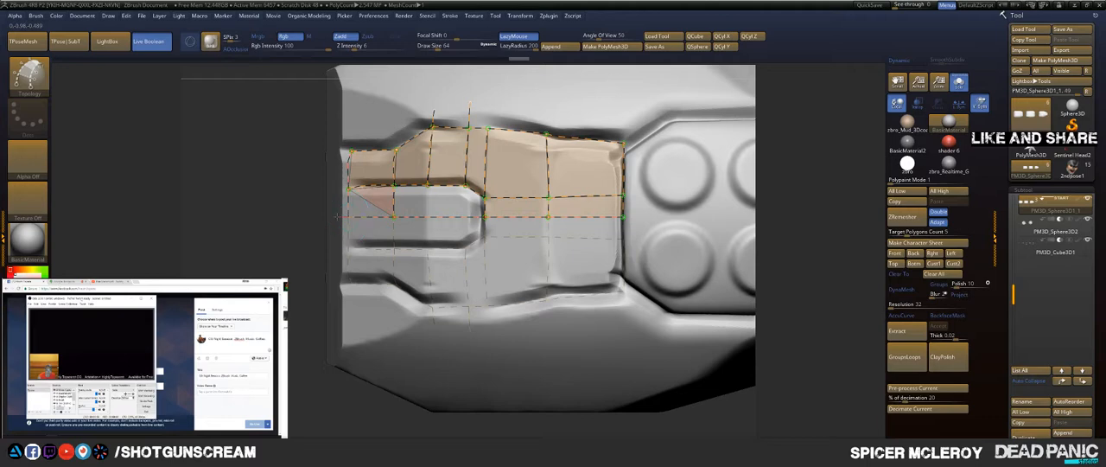
Step: Extend the centre curve past the fingertip edge and run the two cross curves through the slot to the centre line
{"action": "left_click_drag", "start_coordinate": [258, 216], "coordinate": [258, 217]}
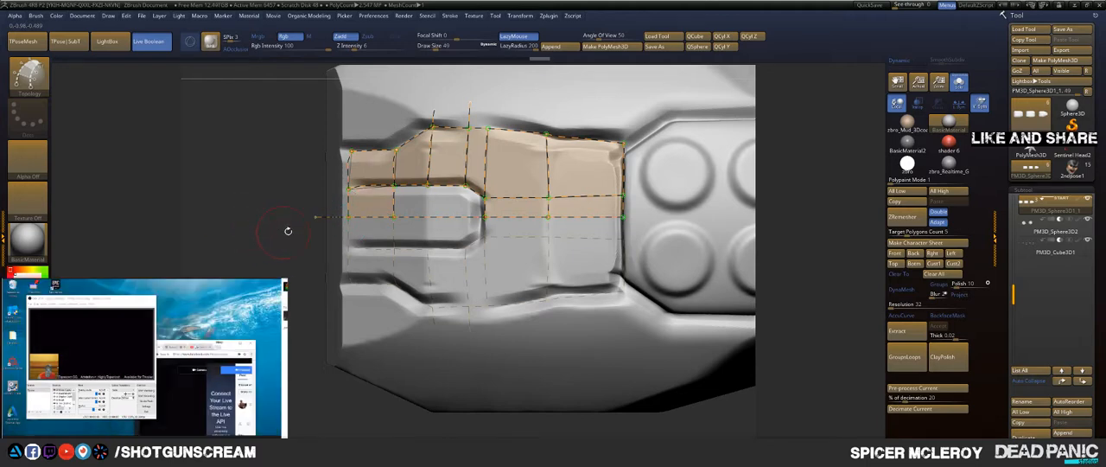
{"action": "mouse_move", "coordinate": [426, 183]}
{"action": "left_mouse_down"}
{"action": "mouse_move", "coordinate": [425, 216]}
{"action": "mouse_move", "coordinate": [433, 95]}
{"action": "left_mouse_up"}
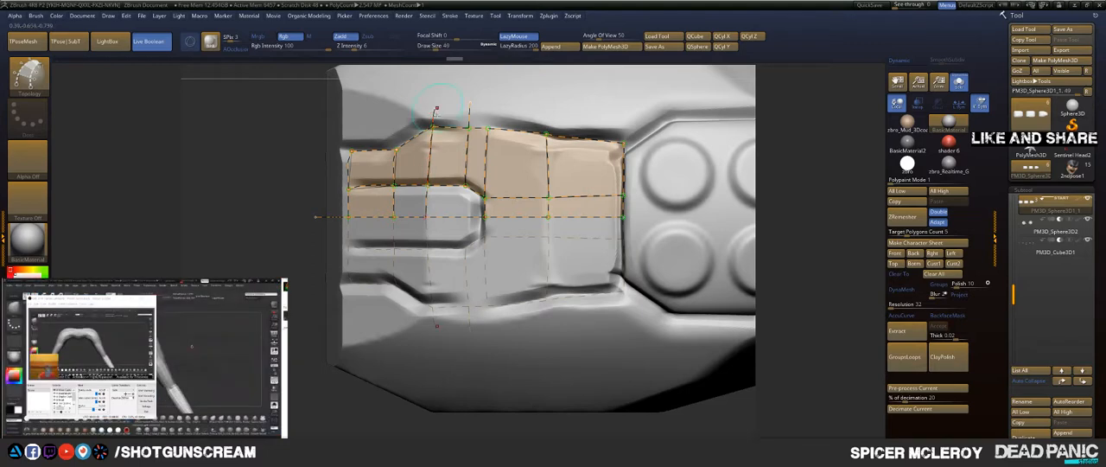
{"action": "key", "text": "]"}
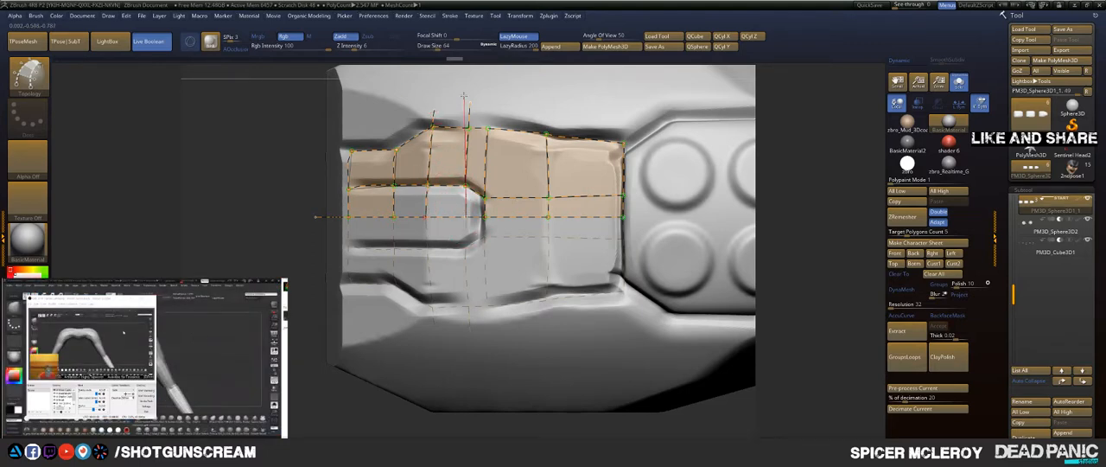
{"action": "left_click_drag", "start_coordinate": [462, 92], "coordinate": [462, 94]}
{"action": "key", "text": "["}
Step: Remove all curves inside the slot, including the centre curve section, and generate the panel mesh from the remaining curves
{"action": "left_click_drag", "start_coordinate": [260, 177], "coordinate": [207, 275], "text": "alt"}
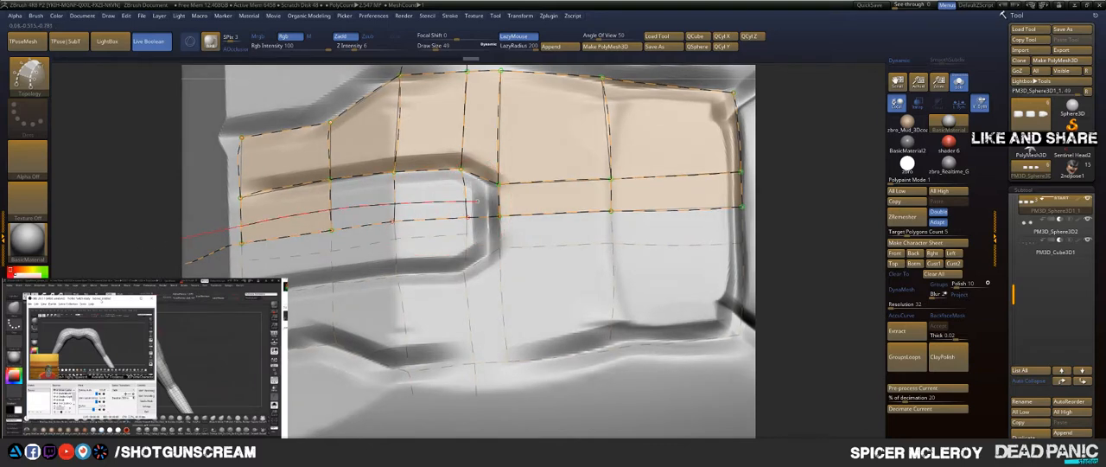
{"action": "left_click_drag", "start_coordinate": [180, 238], "coordinate": [141, 235], "text": "alt"}
{"action": "left_click_drag", "start_coordinate": [369, 231], "coordinate": [226, 204], "text": "alt"}
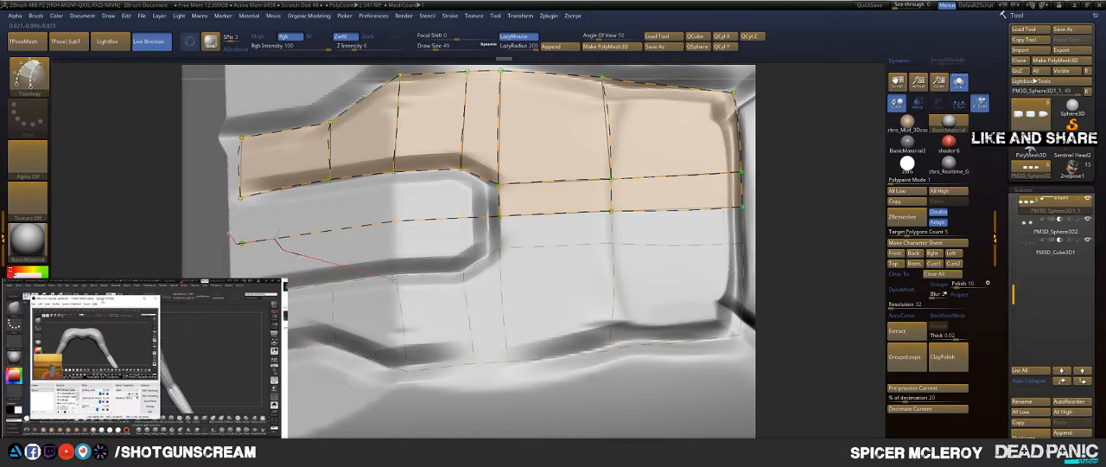
{"action": "key", "text": "ctrl+z"}
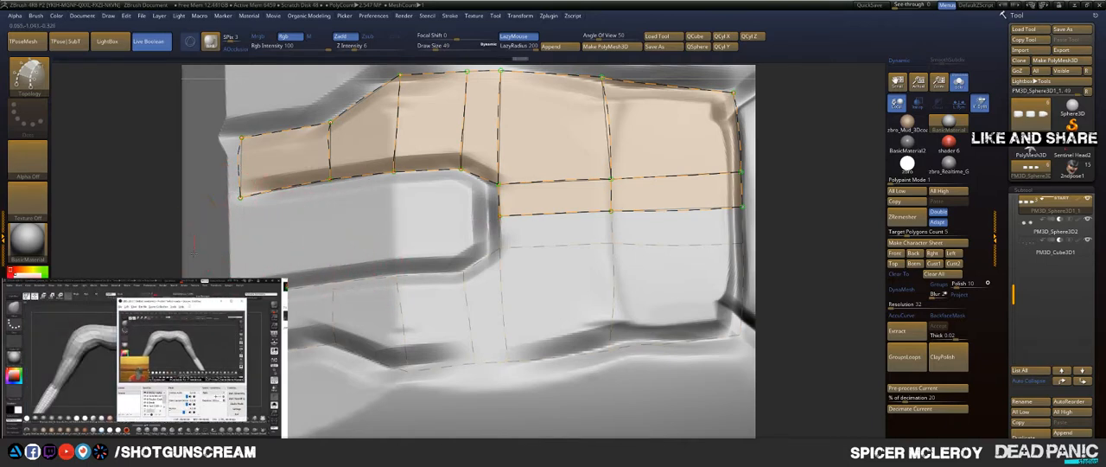
{"action": "left_click", "coordinate": [194, 252]}
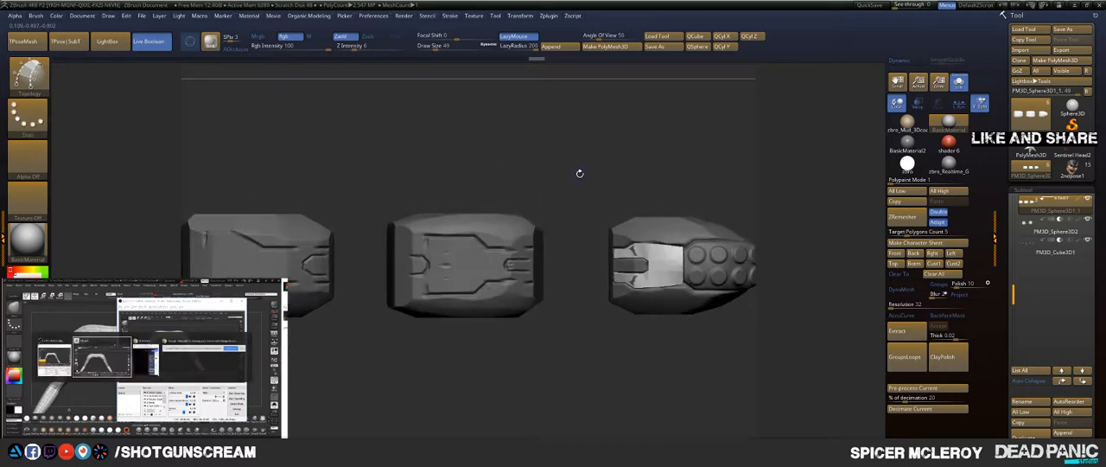
Step: Adjust the panel with the Move brush at draw size 120 so it covers the finger surface poking through beside the slot
{"action": "left_click_drag", "start_coordinate": [580, 174], "coordinate": [397, 151], "text": "alt"}
{"action": "key", "text": "b"}
{"action": "key", "text": "m"}
{"action": "key", "text": "v"}
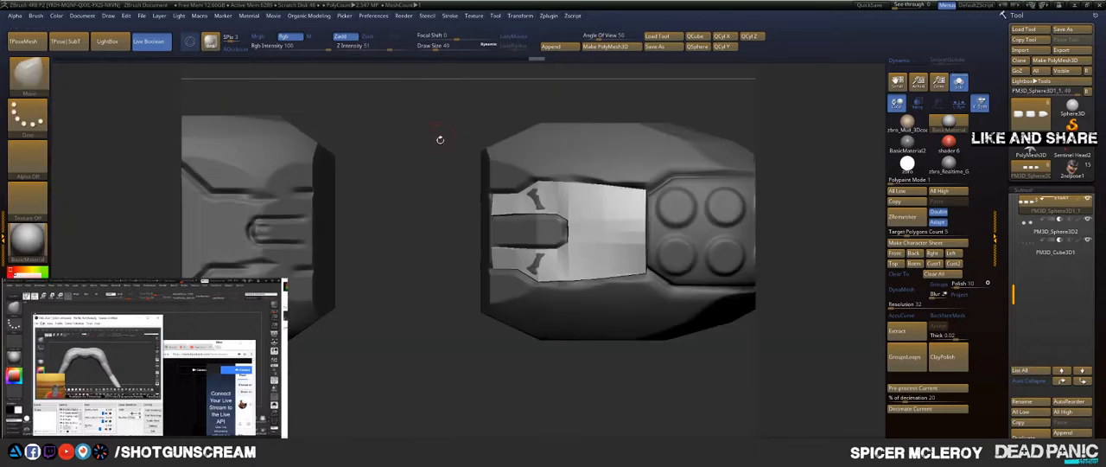
{"action": "key", "text": "s"}
{"action": "left_click_drag", "start_coordinate": [423, 179], "coordinate": [440, 179]}
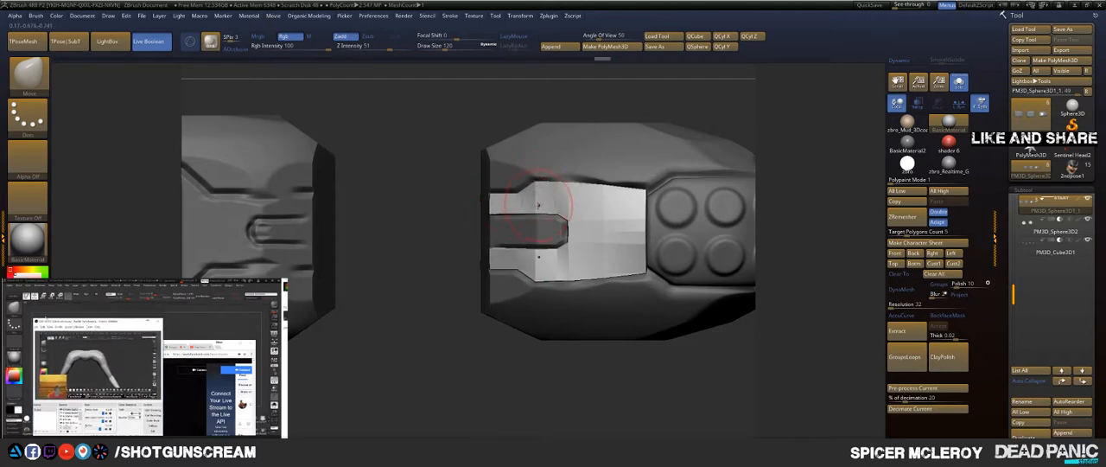
{"action": "mouse_move", "coordinate": [459, 257]}
{"action": "left_mouse_down"}
{"action": "mouse_move", "coordinate": [442, 175]}
{"action": "mouse_move", "coordinate": [556, 173]}
{"action": "mouse_move", "coordinate": [555, 207]}
{"action": "mouse_move", "coordinate": [484, 216]}
{"action": "mouse_move", "coordinate": [458, 203]}
{"action": "mouse_move", "coordinate": [487, 173]}
{"action": "mouse_move", "coordinate": [467, 153]}
{"action": "left_mouse_up"}
Step: Refine the panel's fit against the curved recess with the Move brush at draw size 65
{"action": "key", "text": "s"}
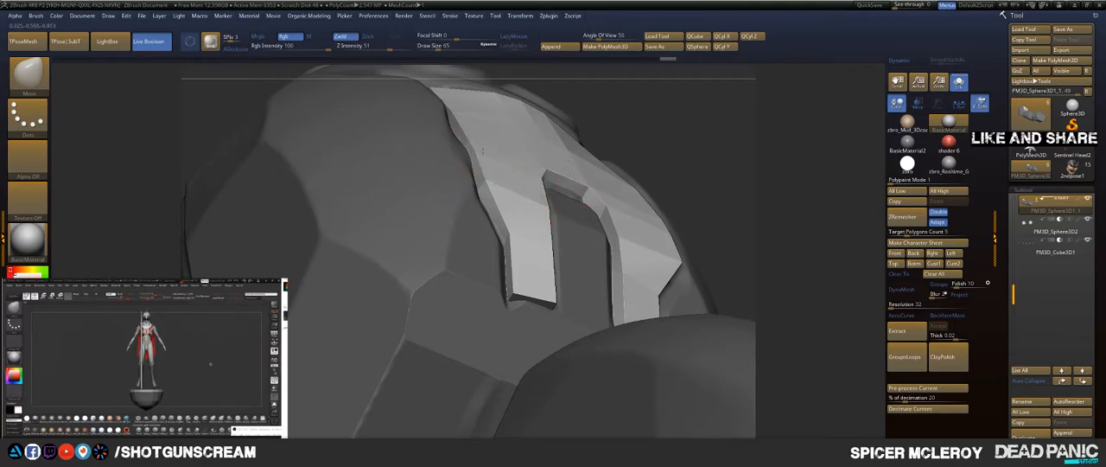
{"action": "right_click_drag", "start_coordinate": [482, 151], "coordinate": [737, 191]}
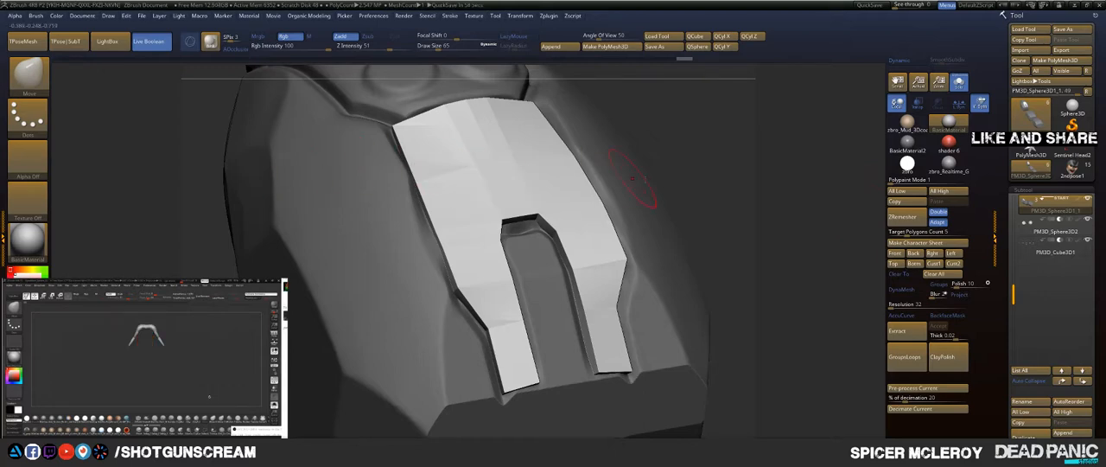
{"action": "right_click_drag", "start_coordinate": [632, 179], "coordinate": [675, 148]}
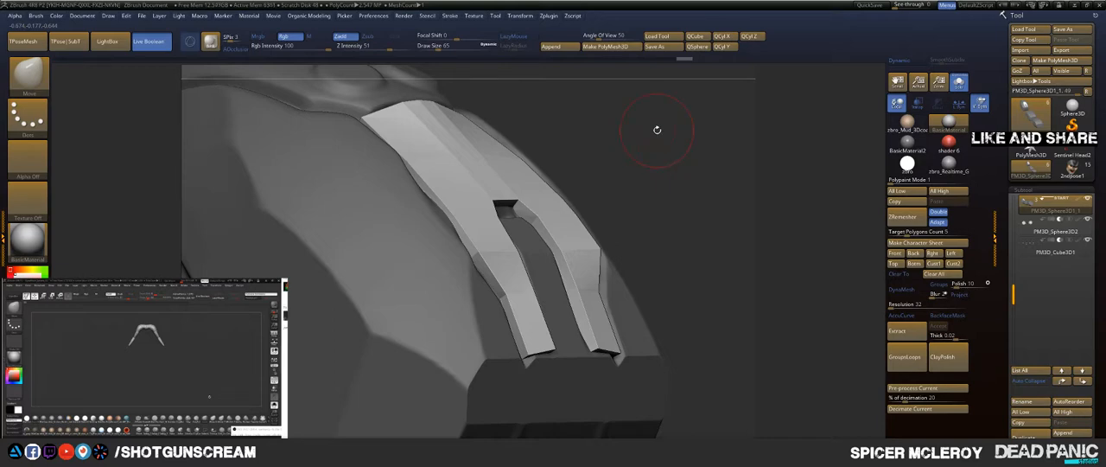
Step: Split the masked points into a separate subtool and show the panel alone with its polygroup wireframe
{"action": "key", "text": "space"}
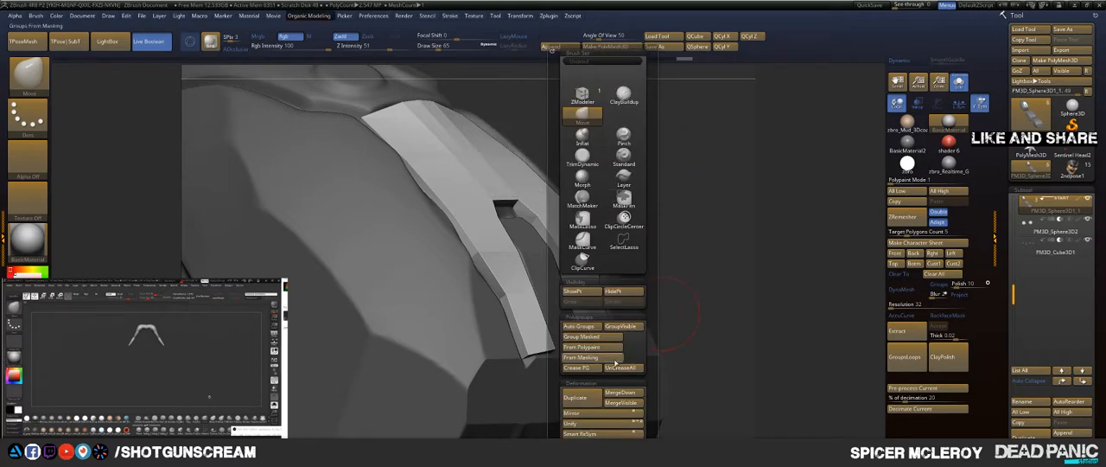
{"action": "key", "text": "space"}
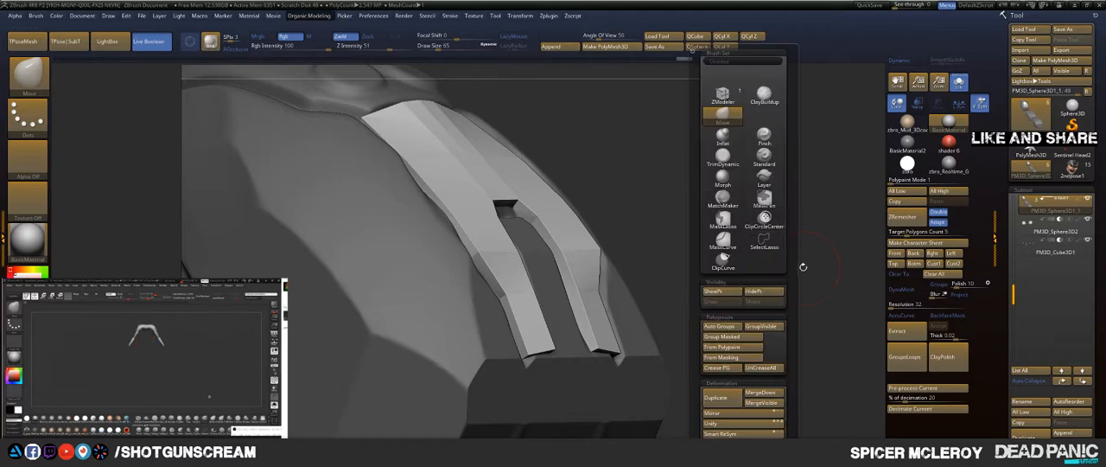
{"action": "scroll", "coordinate": [778, 259], "scroll_direction": "down", "scroll_amount": 5}
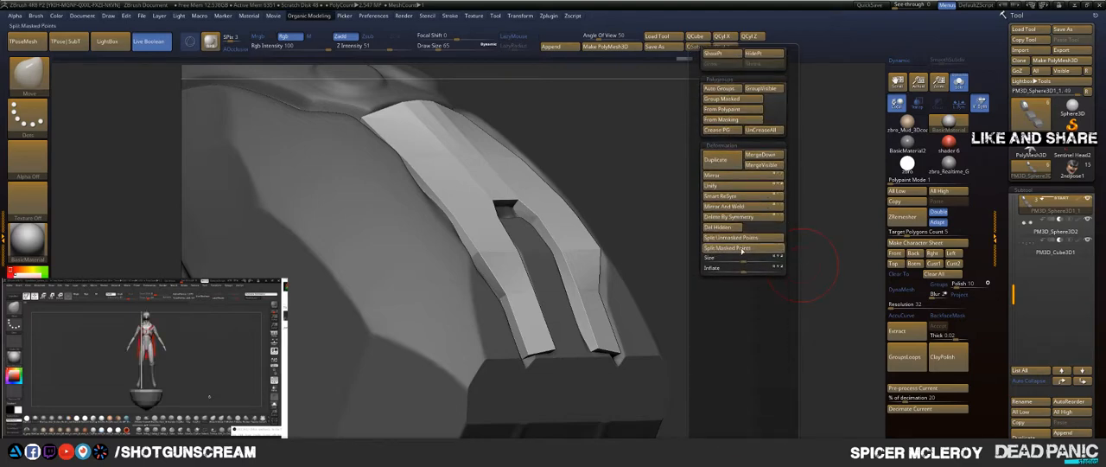
{"action": "left_click_drag", "start_coordinate": [565, 178], "coordinate": [700, 309]}
{"action": "mouse_move", "coordinate": [658, 218]}
{"action": "left_mouse_down", "text": "alt"}
{"action": "mouse_move", "coordinate": [687, 256]}
{"action": "mouse_move", "coordinate": [682, 228]}
{"action": "left_mouse_up", "text": "alt"}
{"action": "key", "text": "shift+f"}
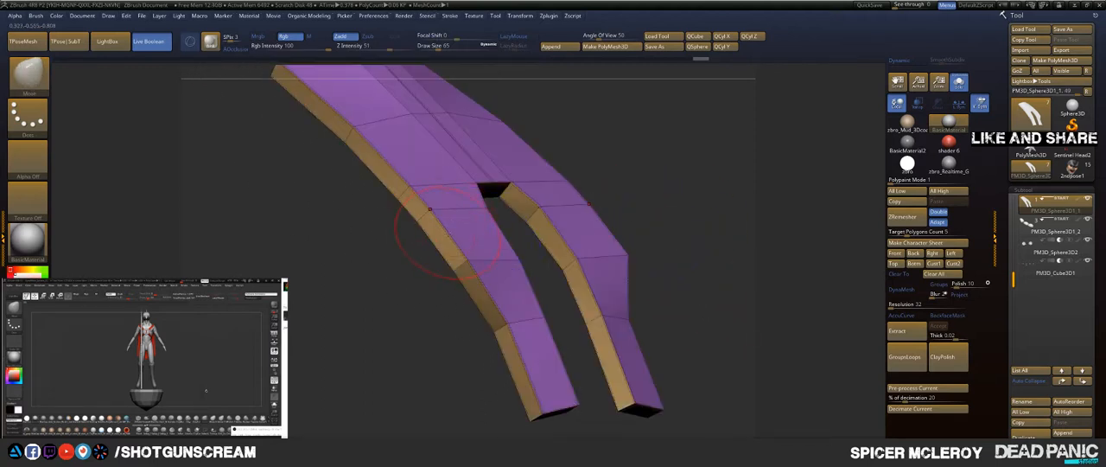
Step: Bevel the panel's upper border edge loop with ZModeler, using the EdgeLoop Complete target
{"action": "key", "text": "b"}
{"action": "key", "text": "z"}
{"action": "key", "text": "m"}
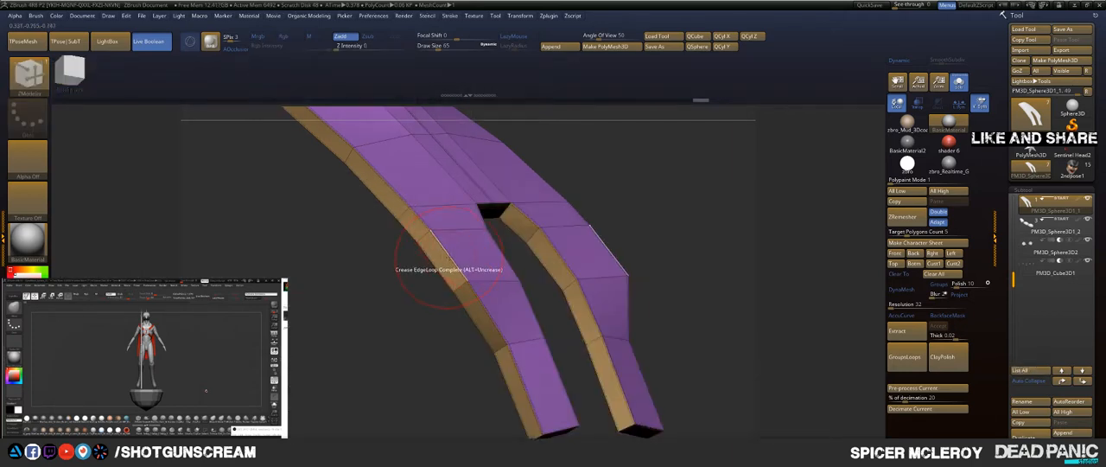
{"action": "key", "text": "space"}
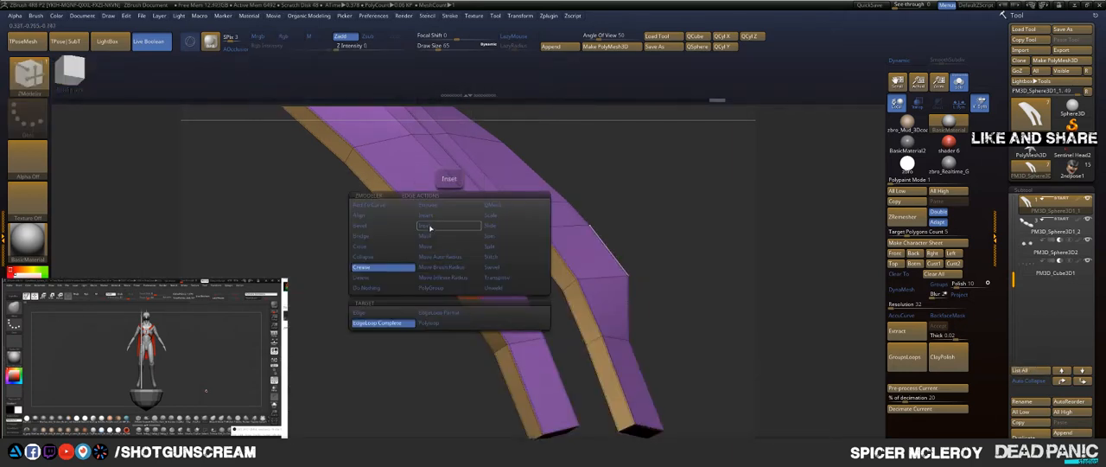
{"action": "left_click", "coordinate": [371, 225]}
{"action": "left_click_drag", "start_coordinate": [441, 253], "coordinate": [453, 257]}
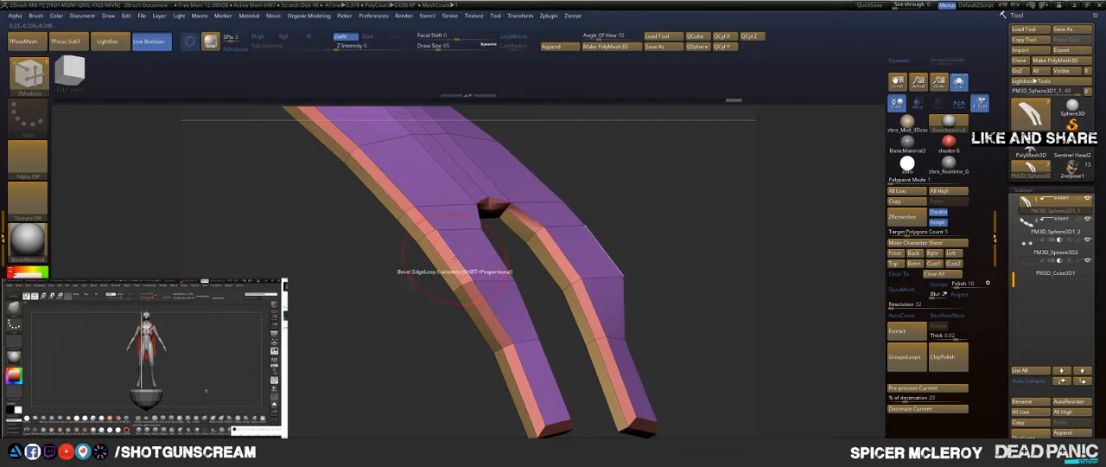
Step: Crease the bevelled panel's border edges with the EdgeLoop Complete target and turn on dynamic subdivision to check the smoothed shape
{"action": "key", "text": "space"}
{"action": "left_click", "coordinate": [437, 370]}
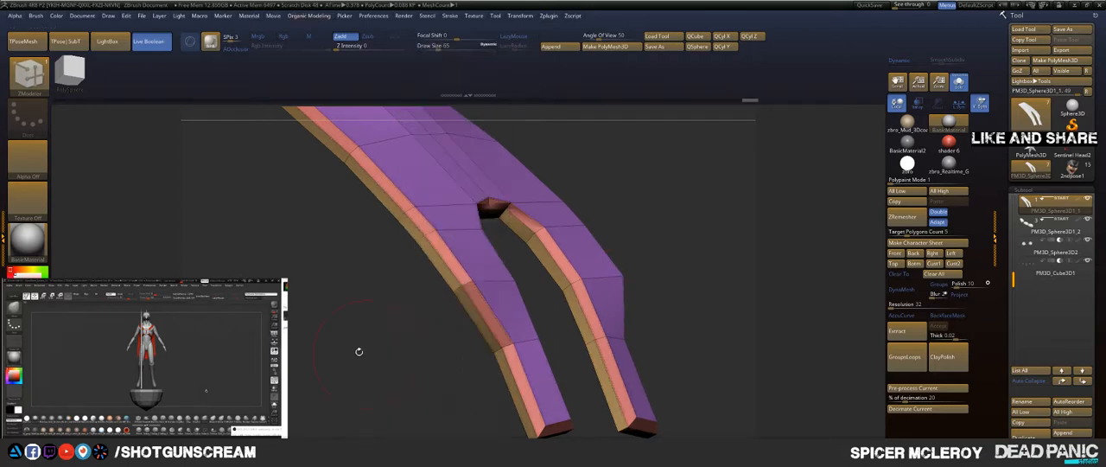
{"action": "left_click_drag", "start_coordinate": [329, 331], "coordinate": [430, 305]}
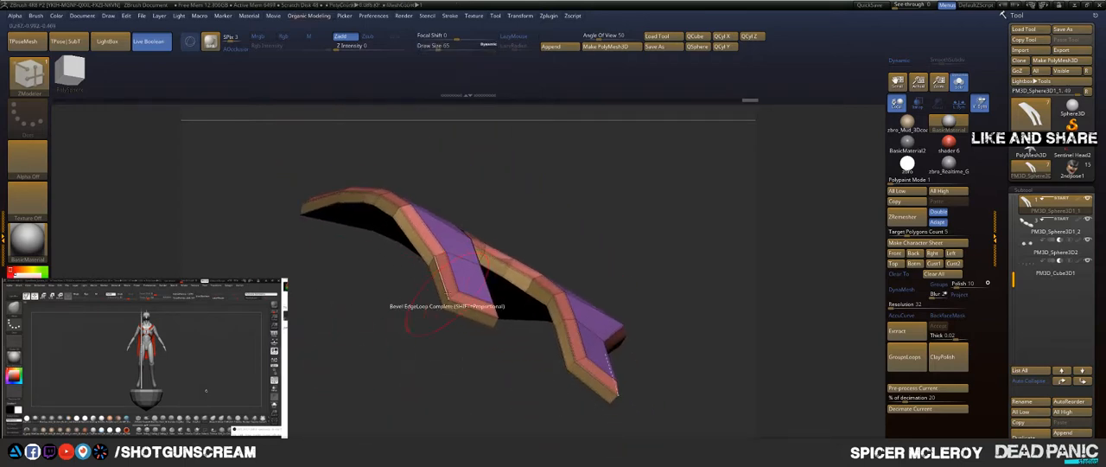
{"action": "key", "text": "space"}
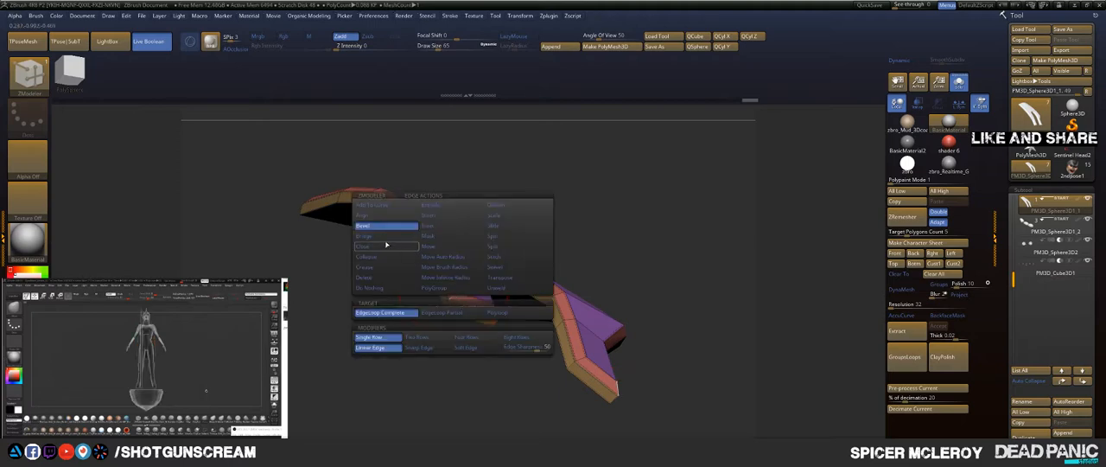
{"action": "left_click", "coordinate": [385, 272]}
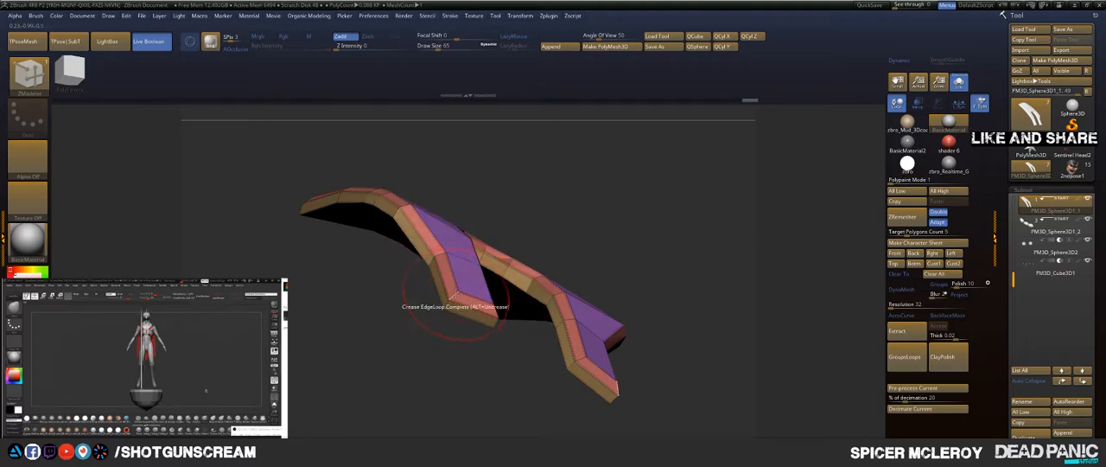
{"action": "mouse_move", "coordinate": [378, 325]}
{"action": "left_mouse_down"}
{"action": "mouse_move", "coordinate": [333, 320]}
{"action": "mouse_move", "coordinate": [370, 313]}
{"action": "left_mouse_up"}
{"action": "left_click", "coordinate": [481, 311]}
{"action": "key", "text": "d"}
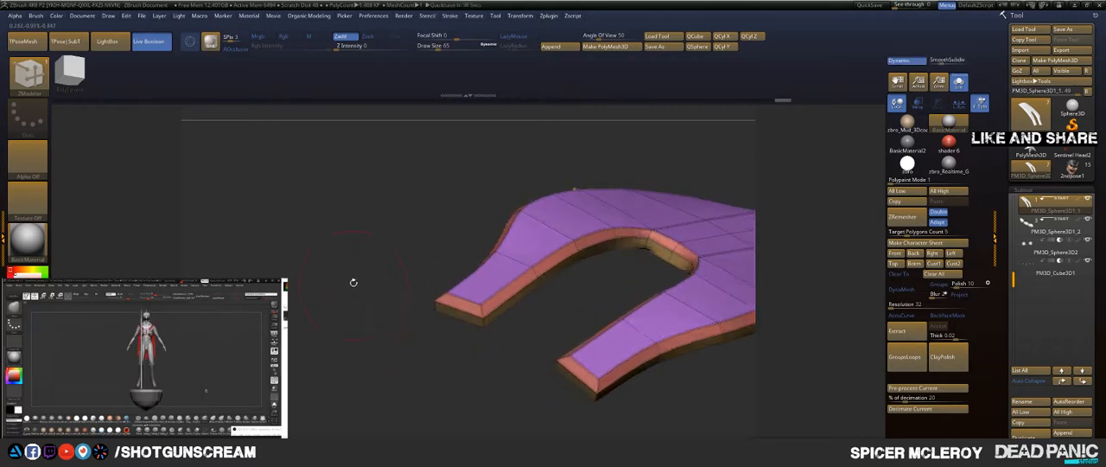
{"action": "left_click_drag", "start_coordinate": [358, 261], "coordinate": [490, 264]}
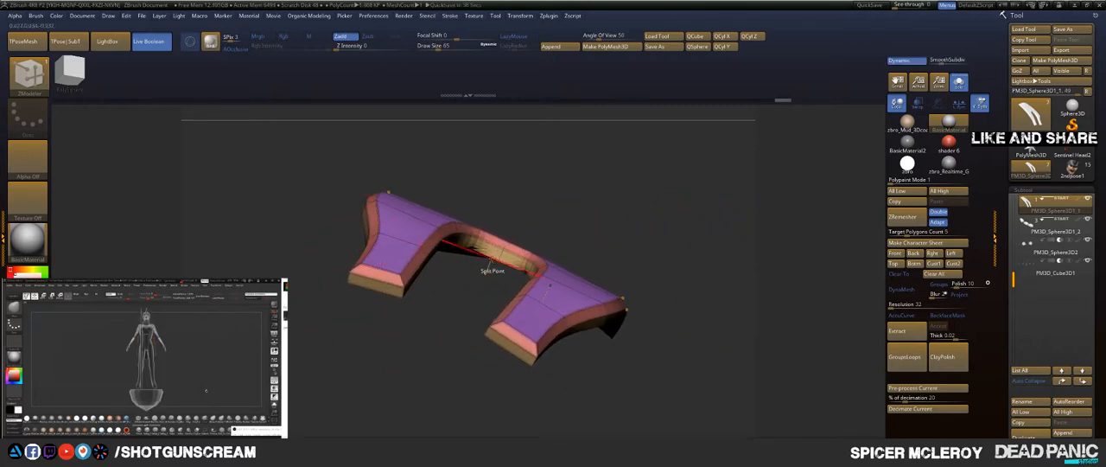
Step: Square off the rounded upper end of the panel's slot with the Move brush
{"action": "left_click", "coordinate": [532, 252]}
{"action": "mouse_move", "coordinate": [553, 216]}
{"action": "left_mouse_down"}
{"action": "mouse_move", "coordinate": [566, 277]}
{"action": "mouse_move", "coordinate": [573, 208]}
{"action": "left_mouse_up"}
{"action": "left_click_drag", "start_coordinate": [681, 206], "coordinate": [685, 240], "text": "alt"}
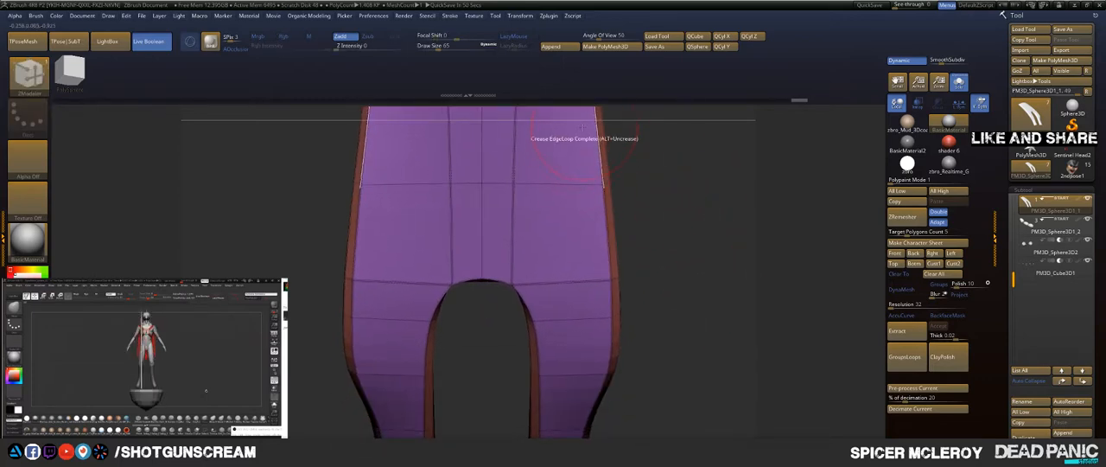
{"action": "key", "text": "b"}
{"action": "key", "text": "m"}
{"action": "key", "text": "v"}
{"action": "key", "text": "s"}
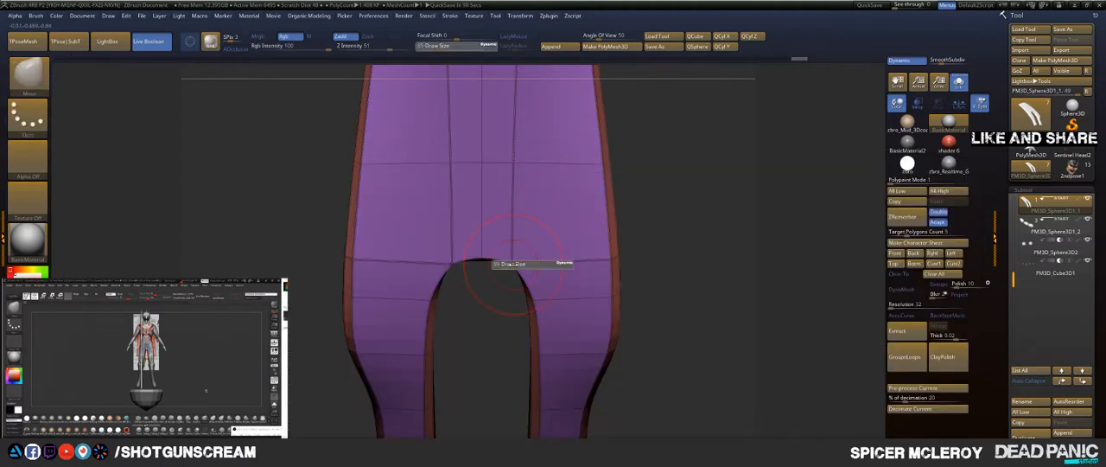
{"action": "left_click", "coordinate": [502, 265]}
{"action": "mouse_move", "coordinate": [516, 259]}
{"action": "left_mouse_down"}
{"action": "mouse_move", "coordinate": [521, 244]}
{"action": "mouse_move", "coordinate": [484, 252]}
{"action": "left_mouse_up"}
{"action": "left_click_drag", "start_coordinate": [477, 326], "coordinate": [570, 299]}
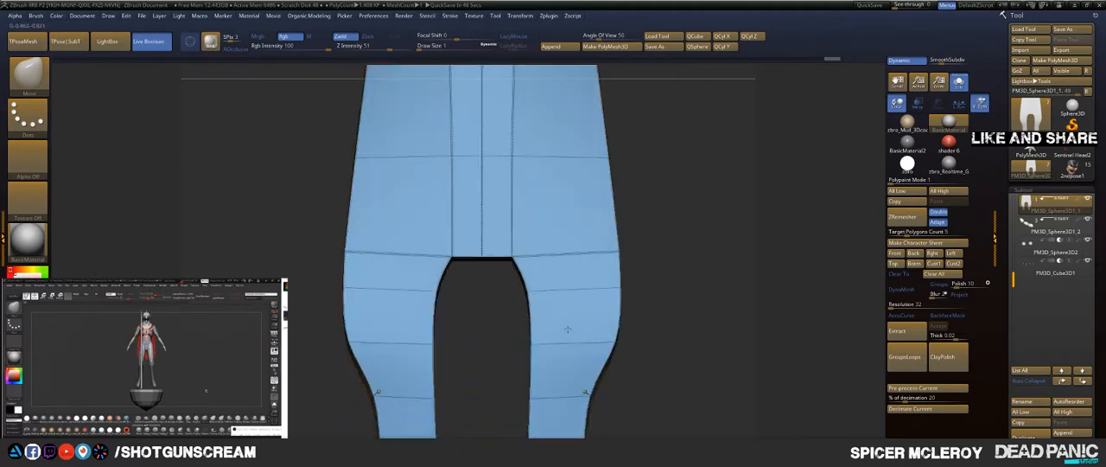
Step: Bring the surrounding finger parts back into view and select the plate with the round buttons
{"action": "mouse_move", "coordinate": [662, 230]}
{"action": "left_mouse_down"}
{"action": "mouse_move", "coordinate": [586, 236]}
{"action": "mouse_move", "coordinate": [668, 213]}
{"action": "left_mouse_up"}
{"action": "key", "text": "s"}
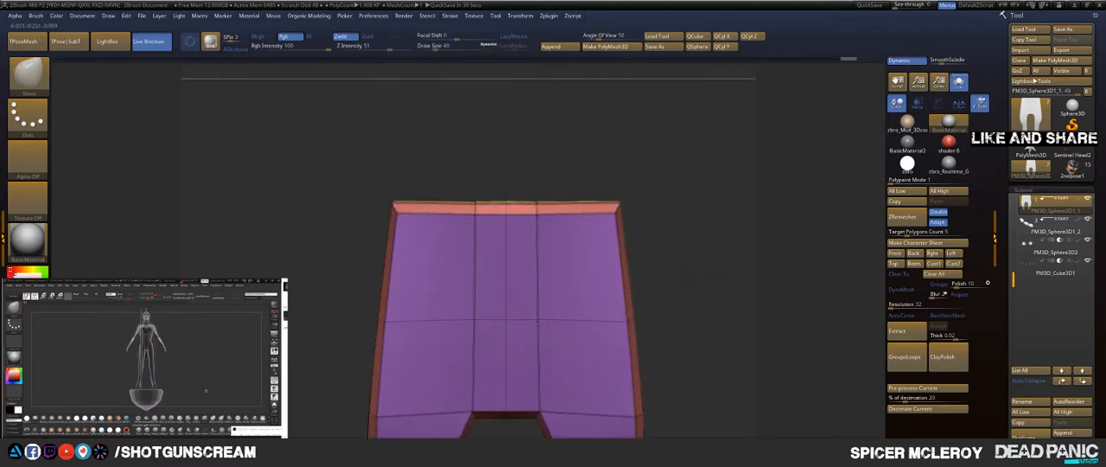
{"action": "mouse_move", "coordinate": [1055, 246]}
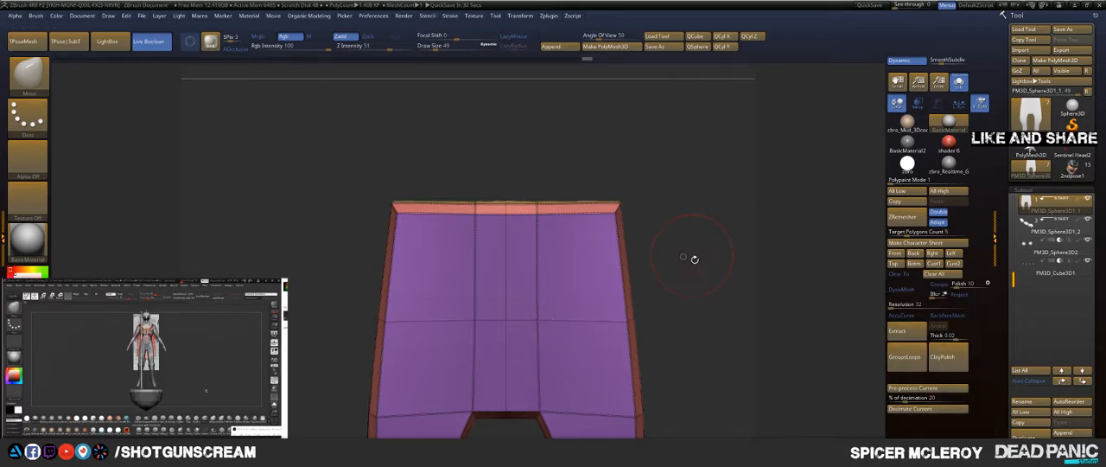
{"action": "left_click_drag", "start_coordinate": [694, 258], "coordinate": [692, 229]}
{"action": "left_click_drag", "start_coordinate": [644, 250], "coordinate": [635, 206]}
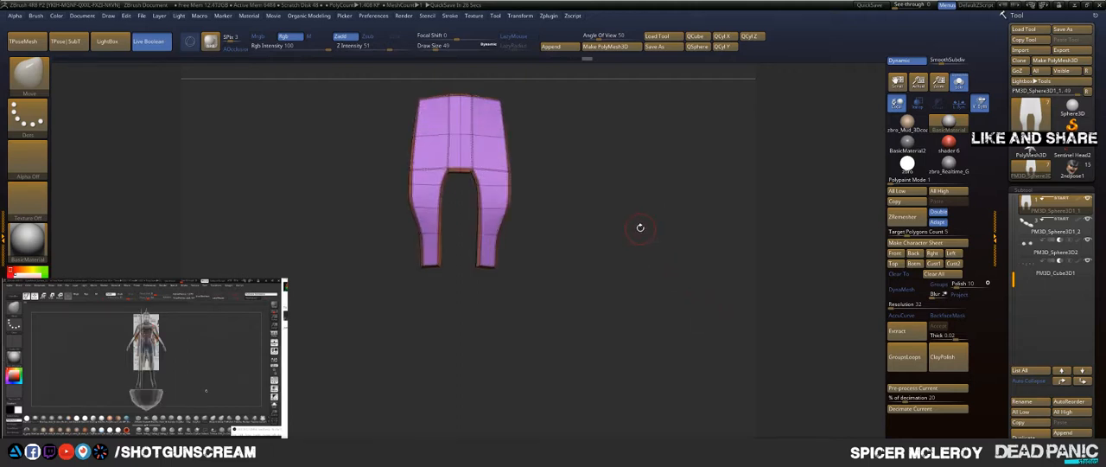
{"action": "left_click", "coordinate": [638, 227], "text": "ctrl+shift"}
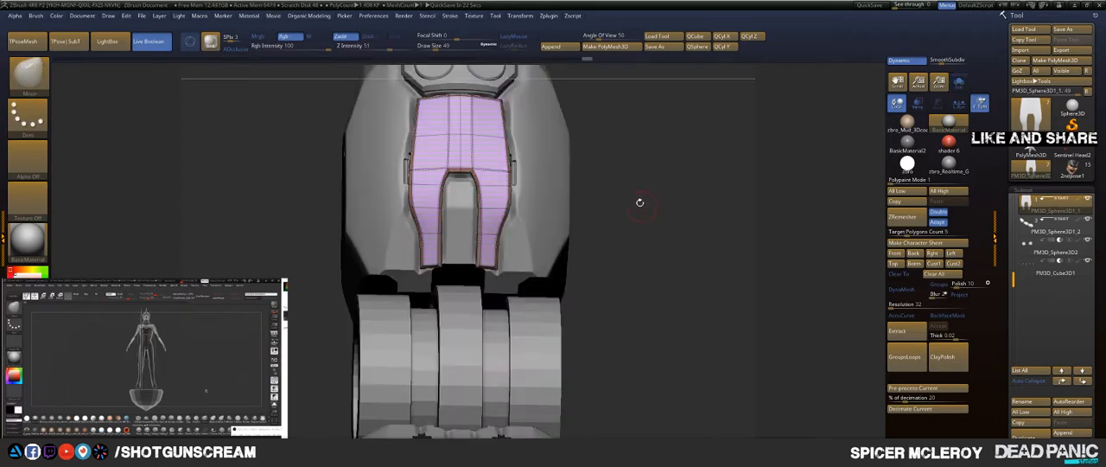
{"action": "mouse_move", "coordinate": [640, 203]}
{"action": "left_mouse_down"}
{"action": "mouse_move", "coordinate": [654, 206]}
{"action": "mouse_move", "coordinate": [592, 200]}
{"action": "mouse_move", "coordinate": [637, 183]}
{"action": "mouse_move", "coordinate": [675, 311]}
{"action": "mouse_move", "coordinate": [672, 250]}
{"action": "mouse_move", "coordinate": [649, 299]}
{"action": "mouse_move", "coordinate": [645, 187]}
{"action": "mouse_move", "coordinate": [659, 223]}
{"action": "mouse_move", "coordinate": [671, 218]}
{"action": "mouse_move", "coordinate": [458, 247]}
{"action": "left_mouse_up"}
{"action": "left_click", "coordinate": [484, 243], "text": "alt"}
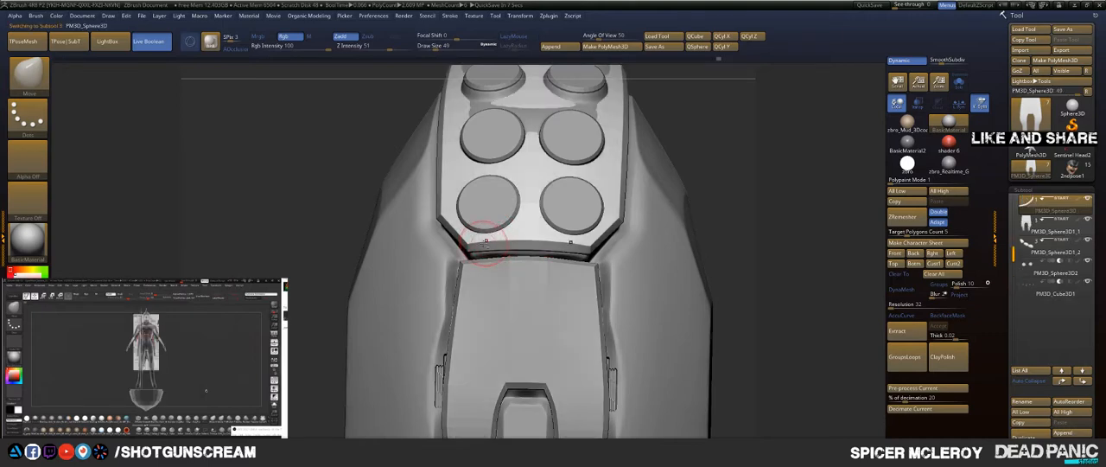
Step: Adjust the button plate's lower edge above the slotted panel with the Move brush at draw size 124
{"action": "key", "text": "b"}
{"action": "key", "text": "m"}
{"action": "key", "text": "v"}
{"action": "key", "text": "s"}
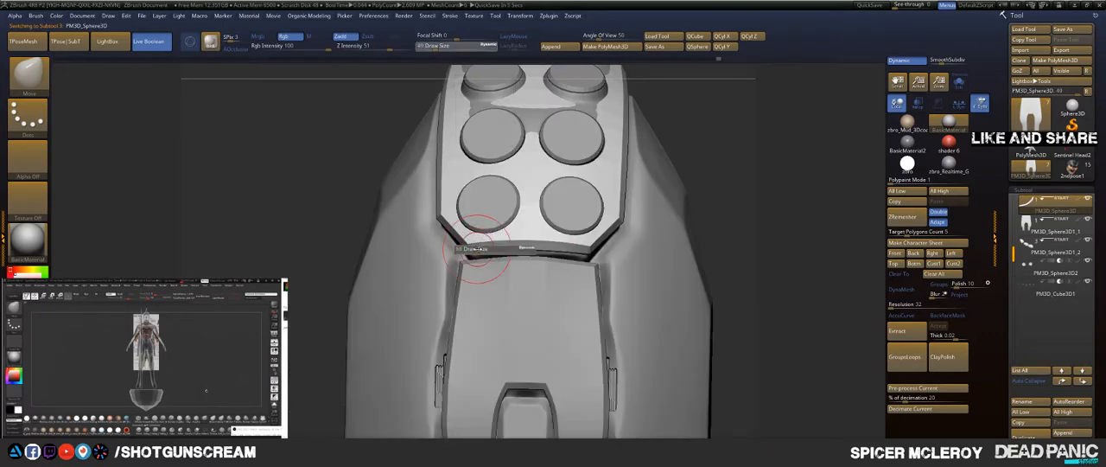
{"action": "left_click_drag", "start_coordinate": [485, 243], "coordinate": [495, 244]}
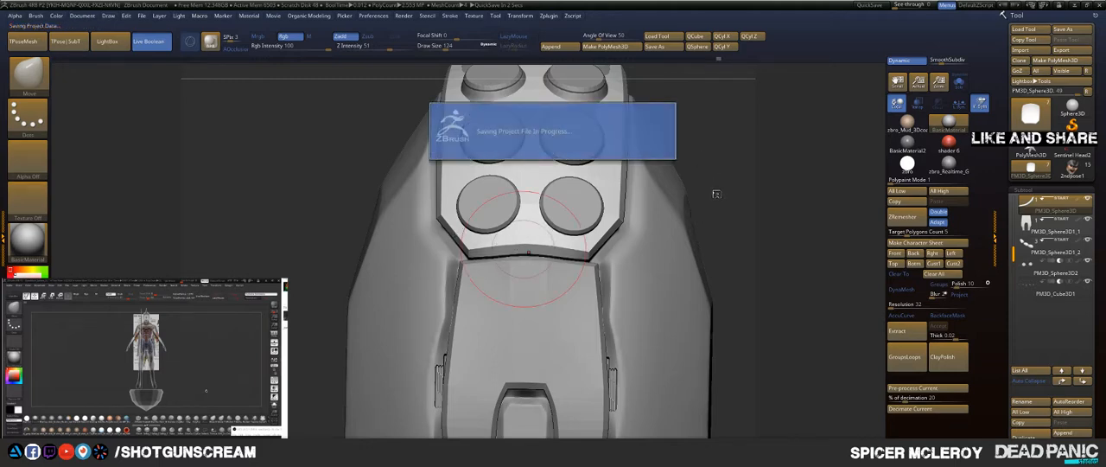
Step: Pull the button plate's far end closer to the finger shell with the Move brush at draw size 68
{"action": "left_click_drag", "start_coordinate": [718, 195], "coordinate": [621, 229]}
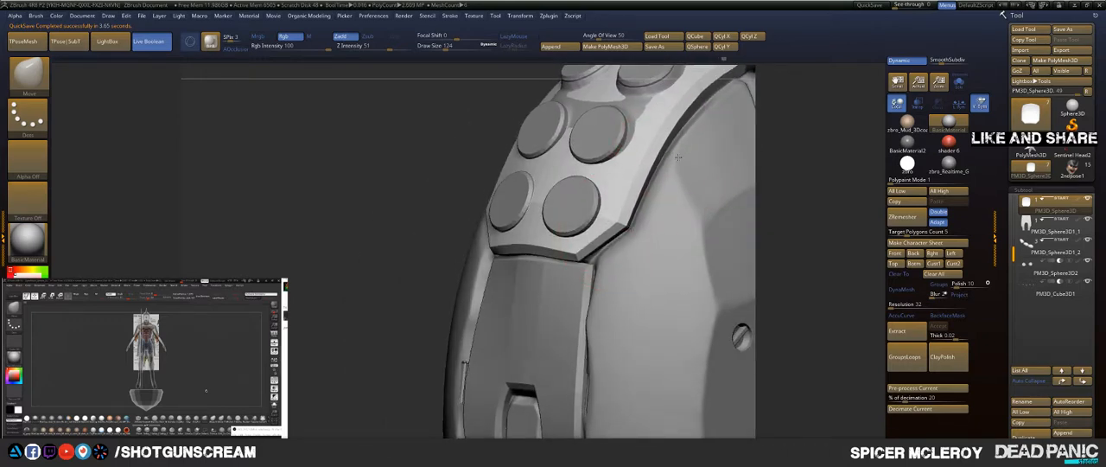
{"action": "left_click_drag", "start_coordinate": [829, 113], "coordinate": [718, 243], "text": "alt"}
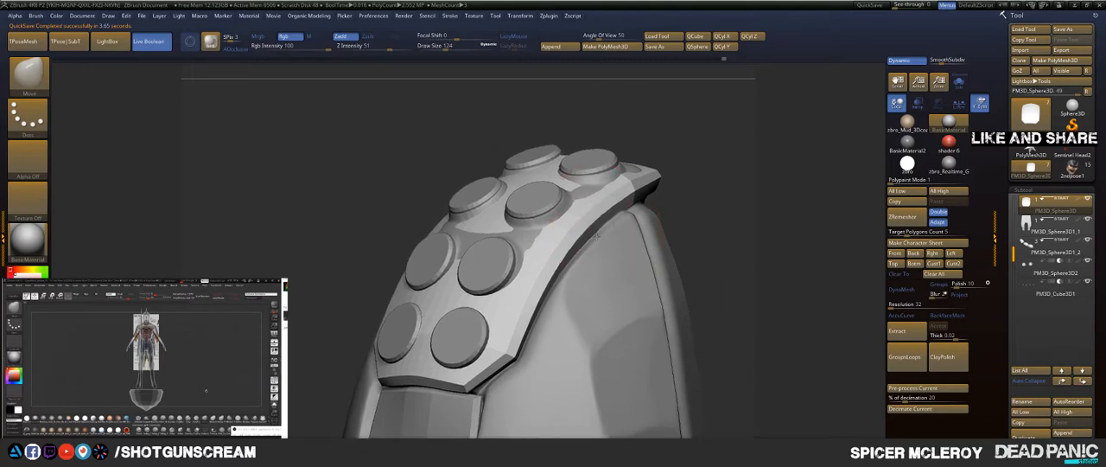
{"action": "left_click_drag", "start_coordinate": [713, 193], "coordinate": [654, 234]}
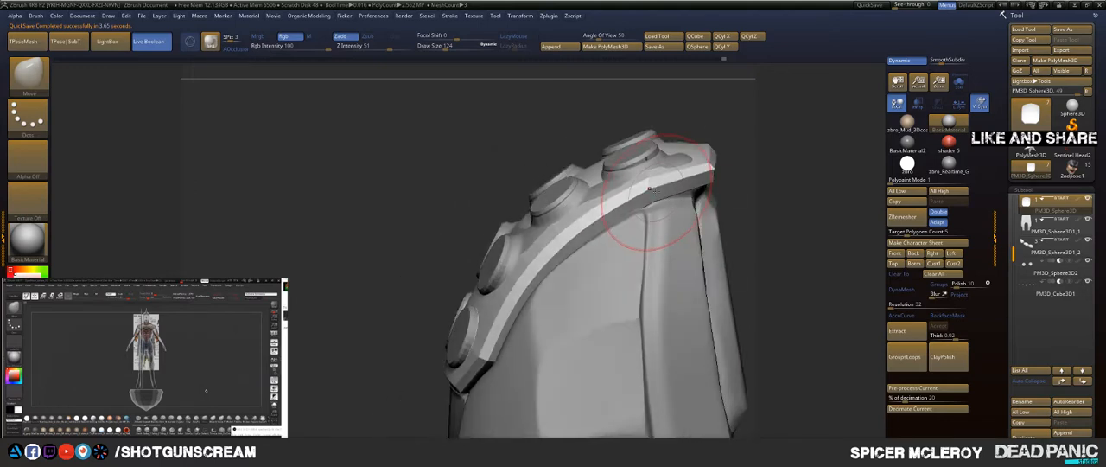
{"action": "mouse_move", "coordinate": [784, 173]}
{"action": "left_mouse_down"}
{"action": "mouse_move", "coordinate": [698, 178]}
{"action": "mouse_move", "coordinate": [732, 180]}
{"action": "mouse_move", "coordinate": [719, 209]}
{"action": "left_mouse_up"}
{"action": "key", "text": "s"}
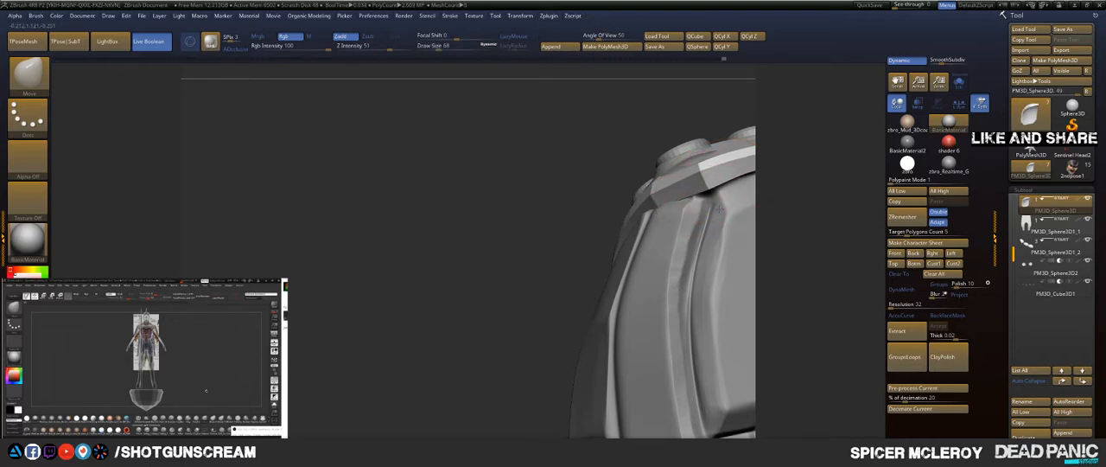
{"action": "left_click_drag", "start_coordinate": [863, 178], "coordinate": [667, 203]}
{"action": "left_click_drag", "start_coordinate": [598, 201], "coordinate": [604, 216]}
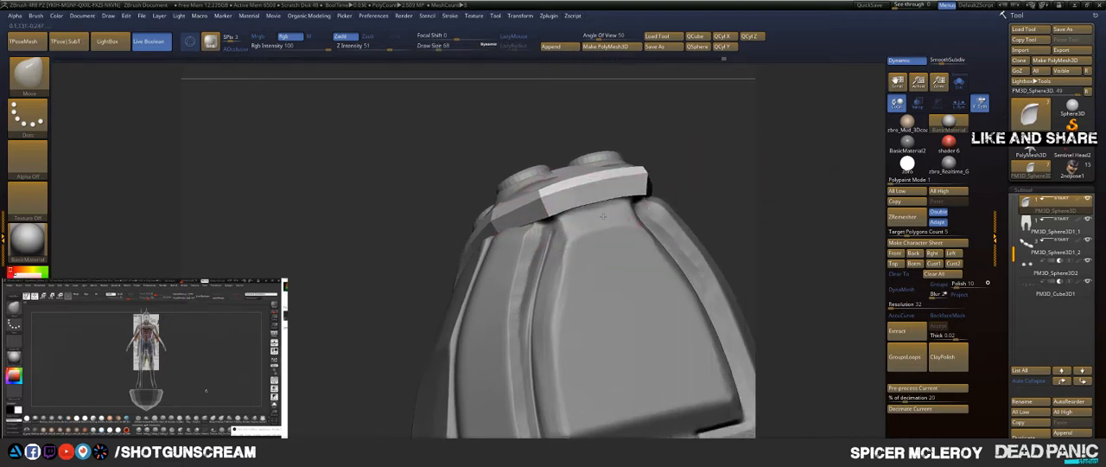
Step: Hide the large finger shell and select the slotted panel
{"action": "left_click_drag", "start_coordinate": [752, 176], "coordinate": [792, 215]}
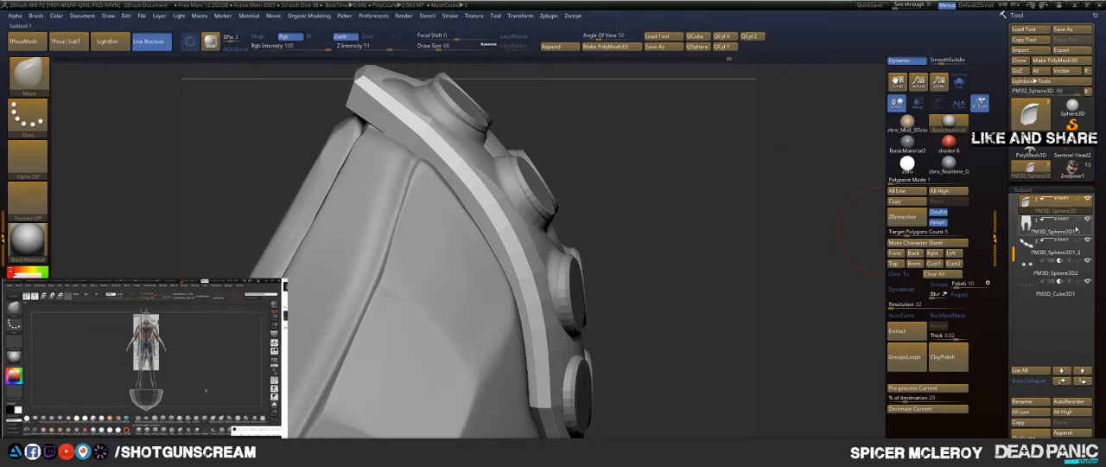
{"action": "left_click", "coordinate": [489, 196], "text": "ctrl+shift"}
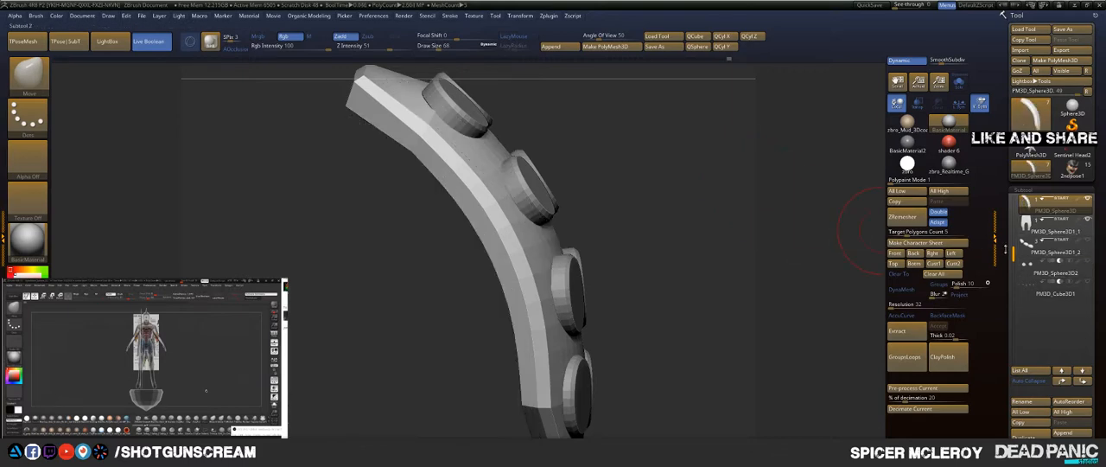
{"action": "key", "text": "f"}
{"action": "left_click_drag", "start_coordinate": [676, 148], "coordinate": [635, 173]}
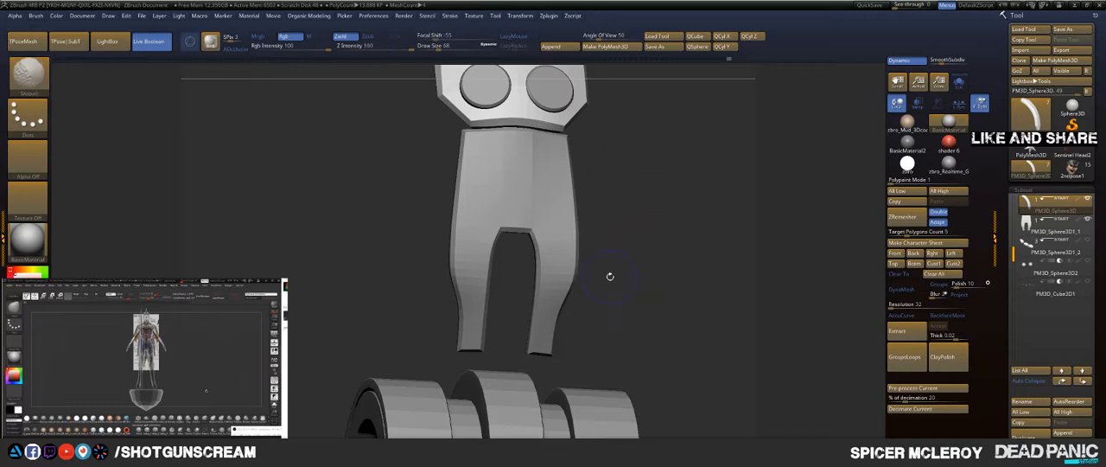
{"action": "left_click", "coordinate": [467, 252], "text": "alt"}
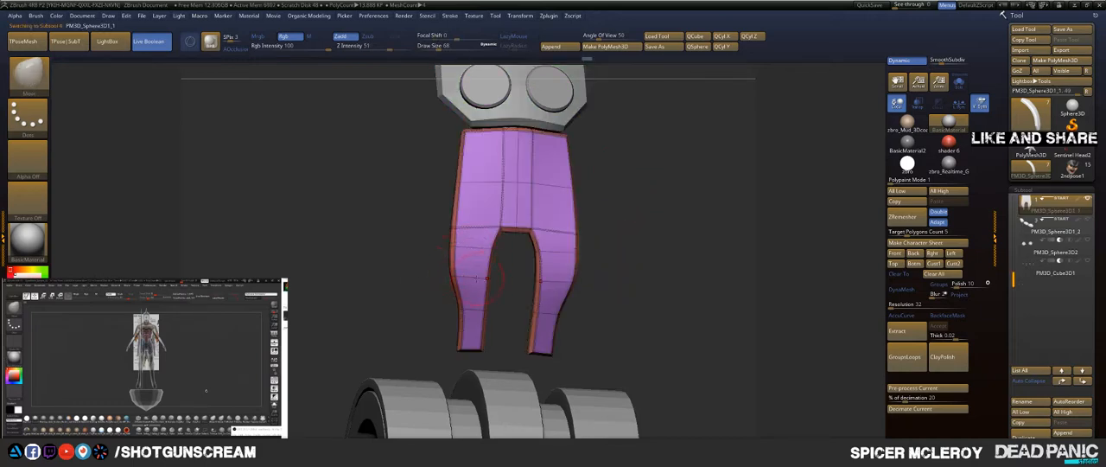
Step: Crease the edge loop crossing the panel's two legs with ZModeler, using the EdgeLoop Complete target
{"action": "key", "text": "b"}
{"action": "key", "text": "z"}
{"action": "key", "text": "m"}
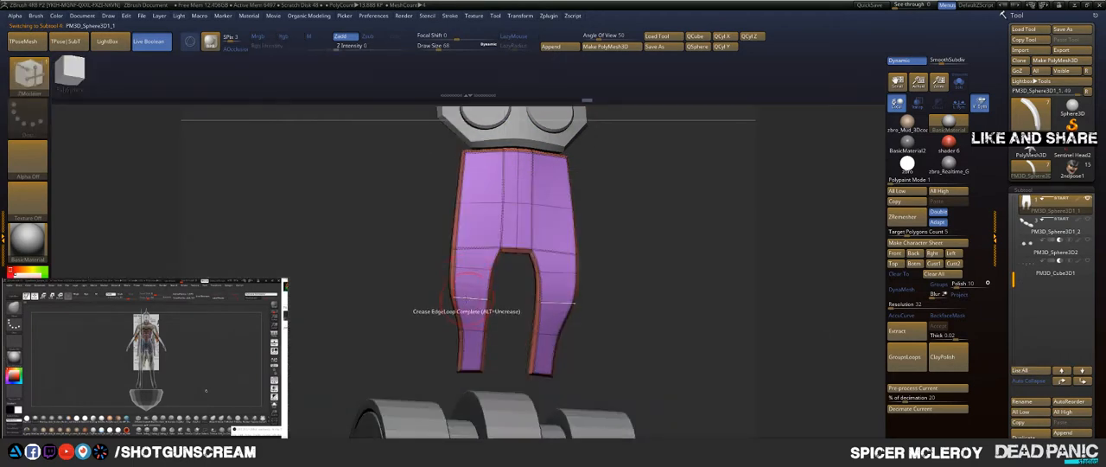
{"action": "left_click", "coordinate": [469, 298]}
{"action": "left_click_drag", "start_coordinate": [356, 284], "coordinate": [333, 280]}
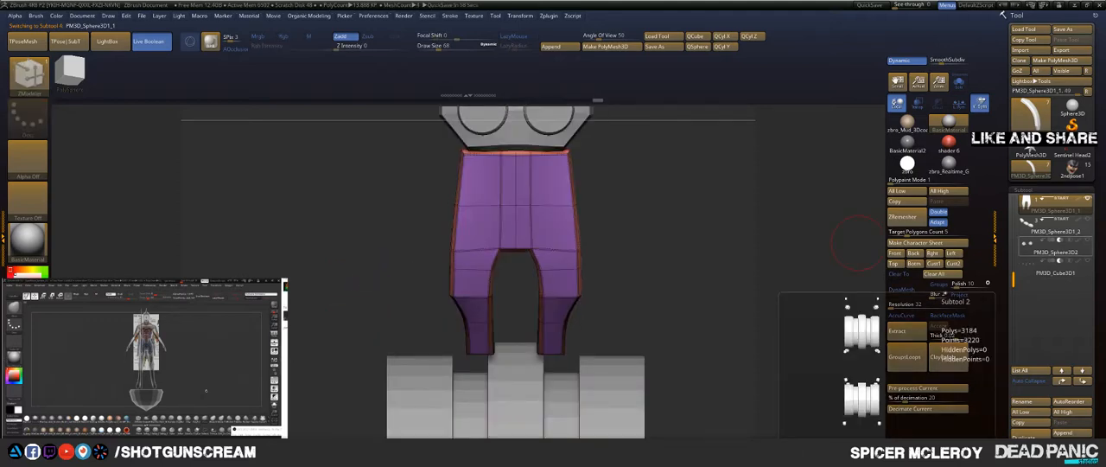
Step: Refine the slotted panel's side profile below the button plate with the Move brush at draw size 128
{"action": "left_click_drag", "start_coordinate": [654, 212], "coordinate": [531, 218]}
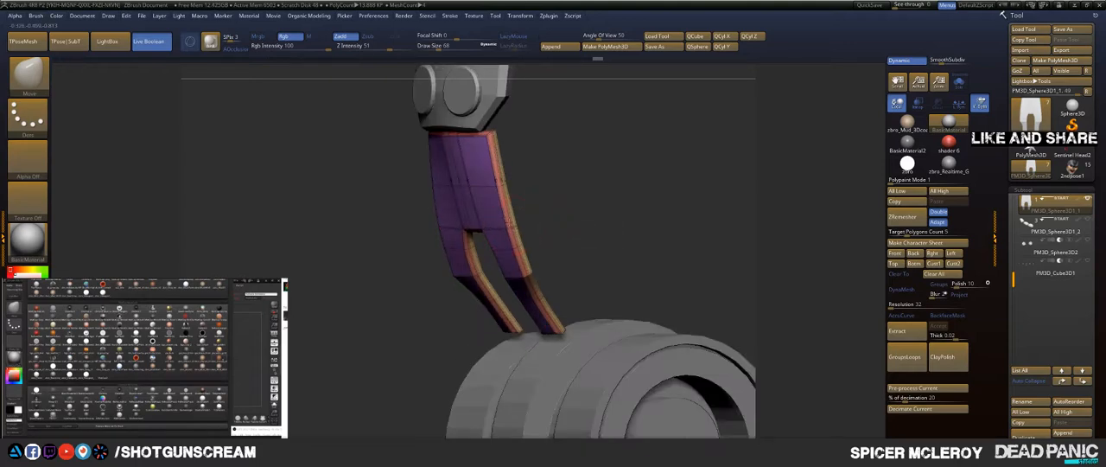
{"action": "mouse_move", "coordinate": [561, 210]}
{"action": "left_mouse_down"}
{"action": "mouse_move", "coordinate": [502, 212]}
{"action": "mouse_move", "coordinate": [619, 216]}
{"action": "left_mouse_up"}
{"action": "key", "text": "s"}
{"action": "left_click_drag", "start_coordinate": [585, 140], "coordinate": [596, 141]}
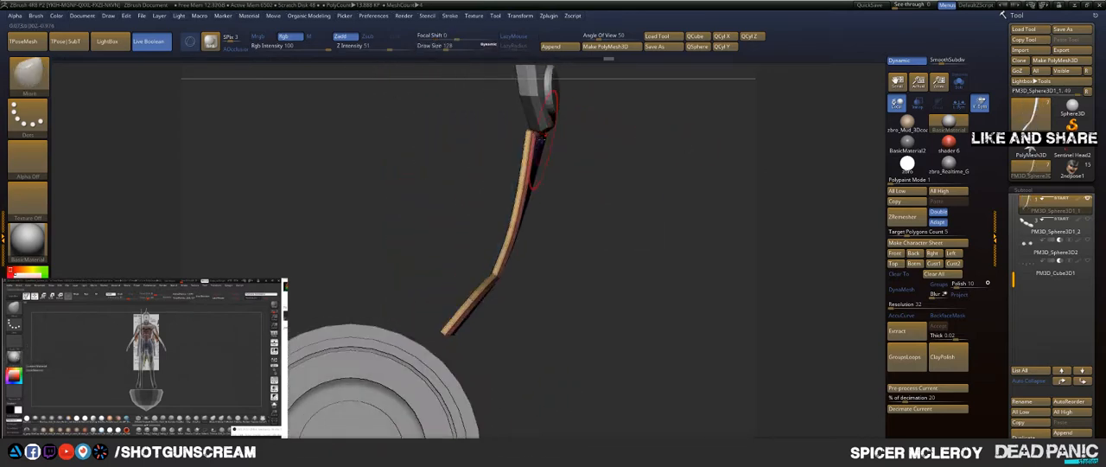
{"action": "left_click_drag", "start_coordinate": [535, 179], "coordinate": [528, 187]}
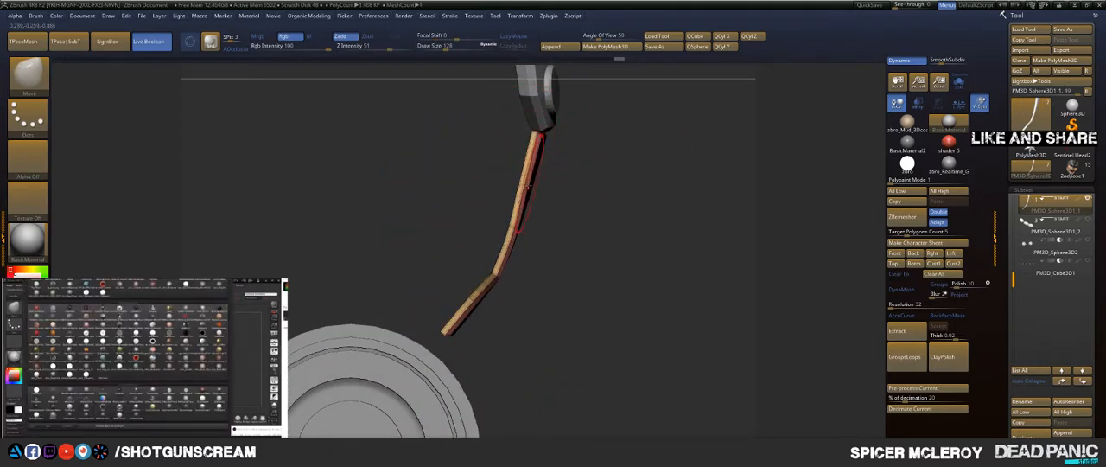
{"action": "mouse_move", "coordinate": [633, 167]}
{"action": "left_mouse_down"}
{"action": "mouse_move", "coordinate": [674, 156]}
{"action": "mouse_move", "coordinate": [665, 146]}
{"action": "mouse_move", "coordinate": [693, 134]}
{"action": "mouse_move", "coordinate": [653, 188]}
{"action": "left_mouse_up"}
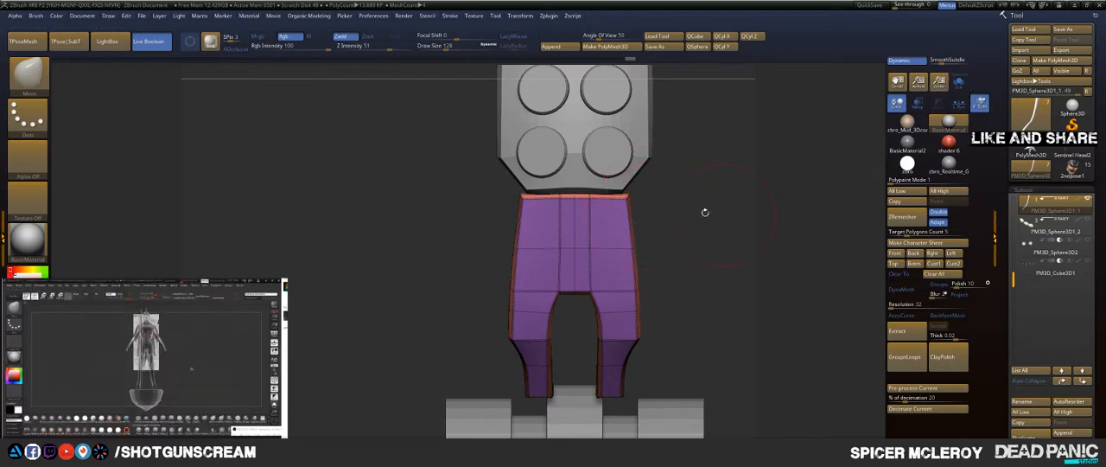
{"action": "left_click_drag", "start_coordinate": [704, 211], "coordinate": [698, 182]}
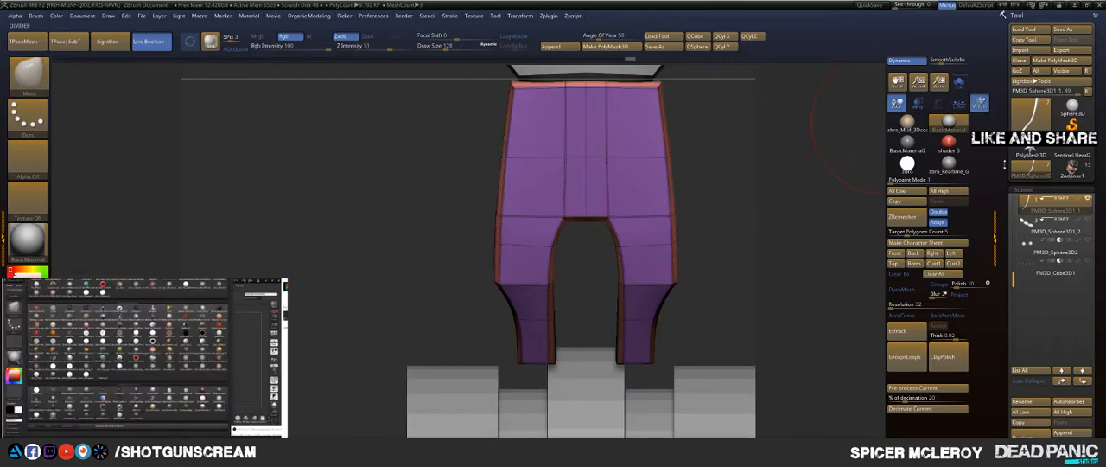
Step: Show the finger shell again, select it and isolate it from the other parts
{"action": "left_click", "coordinate": [1035, 223]}
{"action": "left_click_drag", "start_coordinate": [853, 185], "coordinate": [794, 133]}
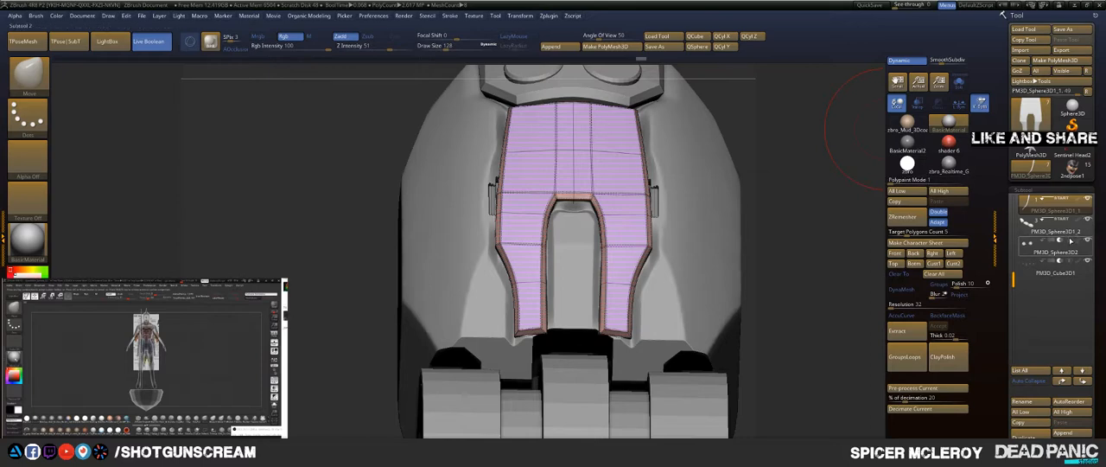
{"action": "left_click", "coordinate": [1053, 210]}
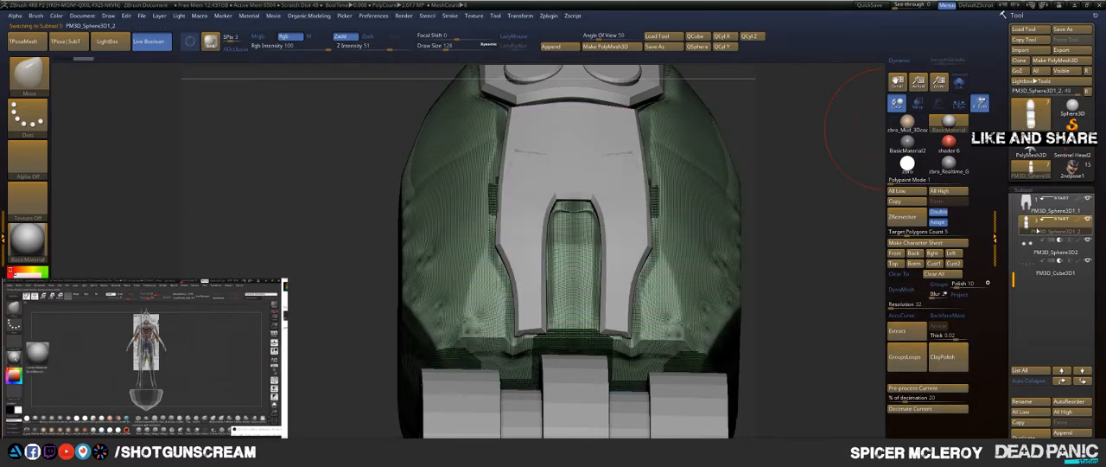
{"action": "left_click", "coordinate": [967, 83]}
{"action": "left_click_drag", "start_coordinate": [808, 192], "coordinate": [796, 101]}
Step: Hide the shell's wireframe and step its subdivision levels down and back up
{"action": "key", "text": "shift+f"}
{"action": "key", "text": "shift+d"}
{"action": "key", "text": "shift+d"}
{"action": "key", "text": "shift+d"}
{"action": "key", "text": "d"}
{"action": "key", "text": "d"}
{"action": "key", "text": "d"}
{"action": "key", "text": "d"}
Step: Draw crossing curves along the upper and side edges of the shell's slot recess with the Topology brush at draw size 9
{"action": "key", "text": "b"}
{"action": "key", "text": "t"}
{"action": "key", "text": "o"}
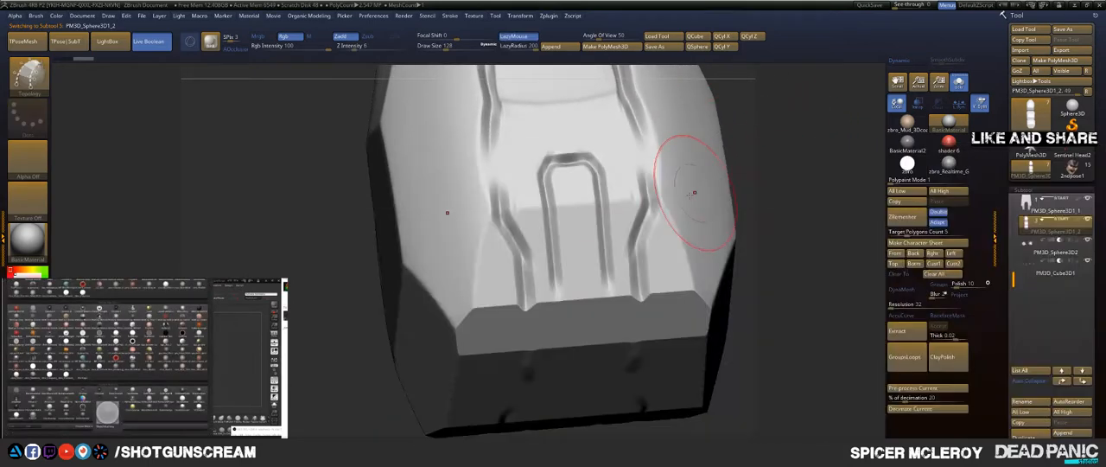
{"action": "key", "text": "s"}
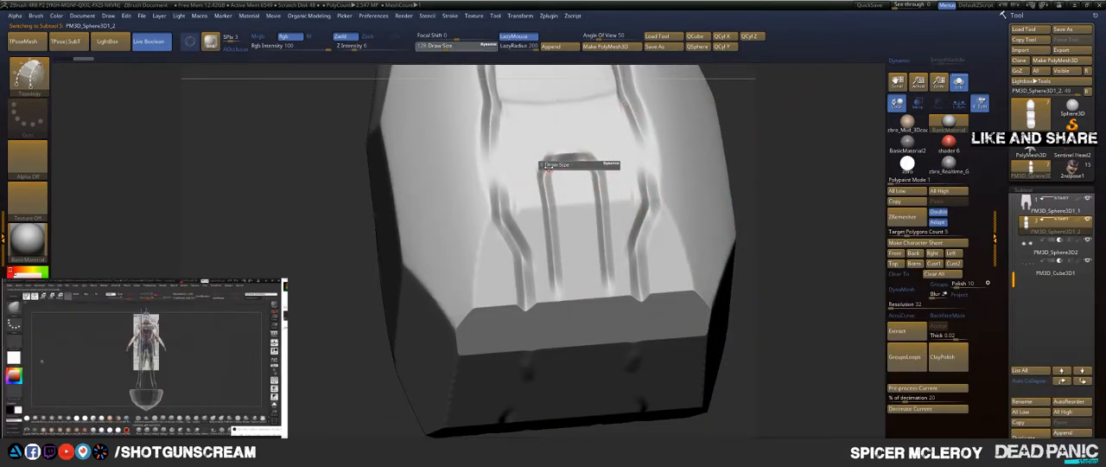
{"action": "left_click", "coordinate": [548, 166]}
{"action": "left_click_drag", "start_coordinate": [783, 138], "coordinate": [797, 183]}
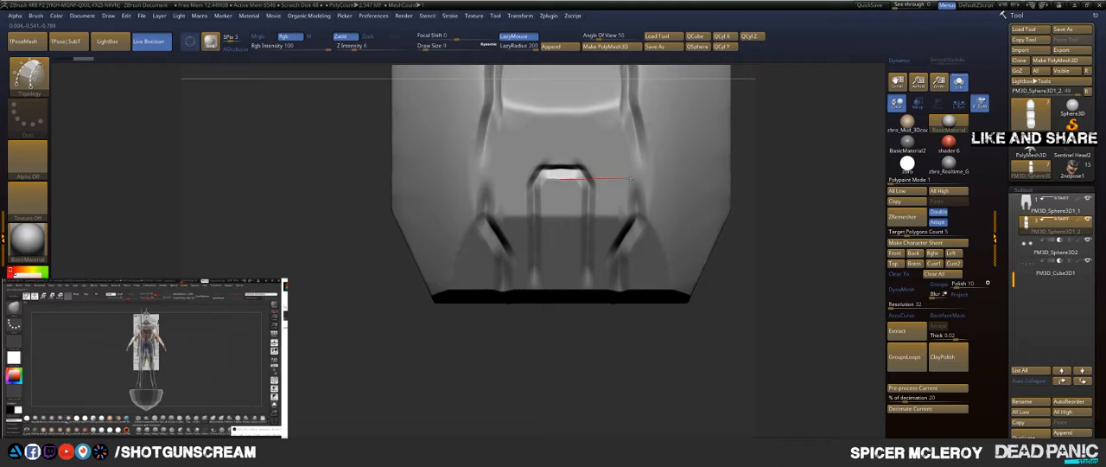
{"action": "left_click_drag", "start_coordinate": [631, 179], "coordinate": [715, 179]}
{"action": "left_click_drag", "start_coordinate": [586, 277], "coordinate": [585, 346]}
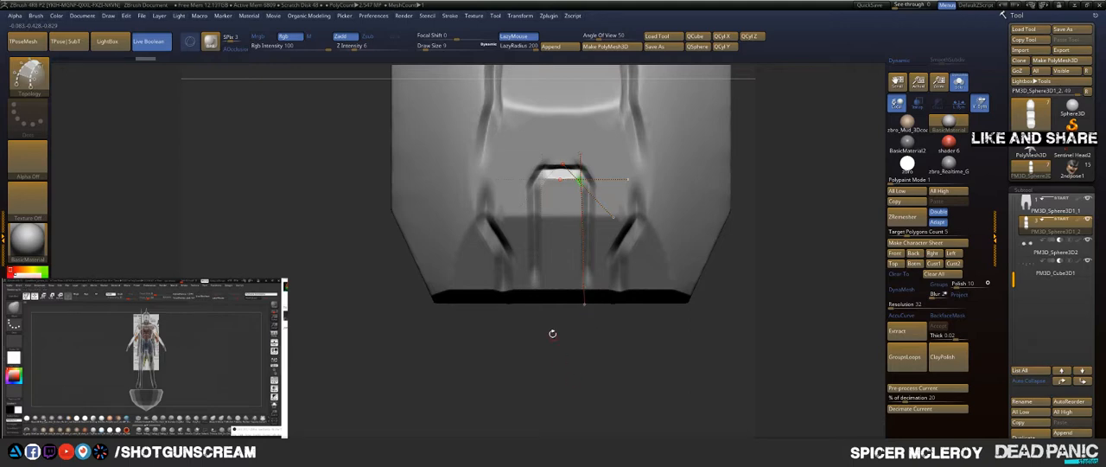
Step: Trim the overhanging topology curve segments around the upper corner of the slot recess
{"action": "left_click_drag", "start_coordinate": [766, 187], "coordinate": [745, 302], "text": "alt"}
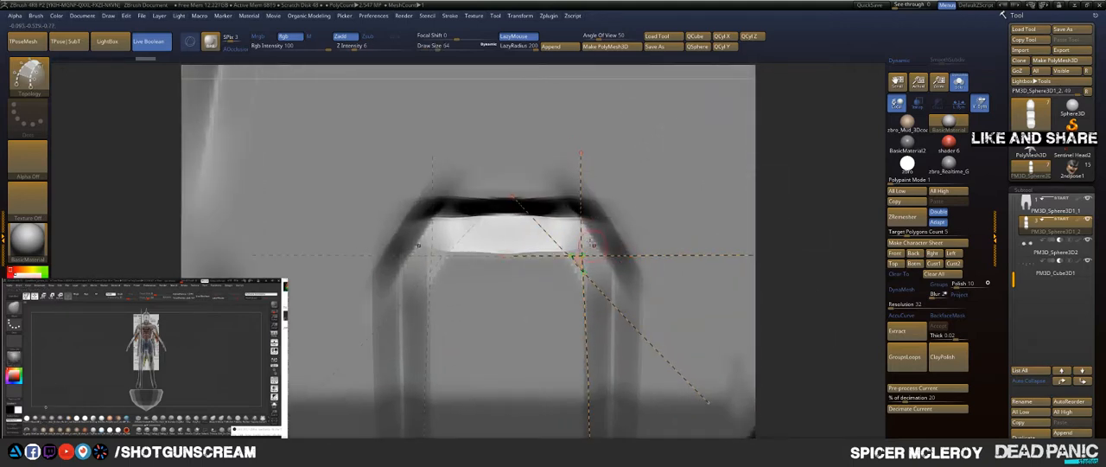
{"action": "left_click_drag", "start_coordinate": [562, 227], "coordinate": [623, 307]}
{"action": "left_click_drag", "start_coordinate": [663, 346], "coordinate": [664, 347], "text": "alt"}
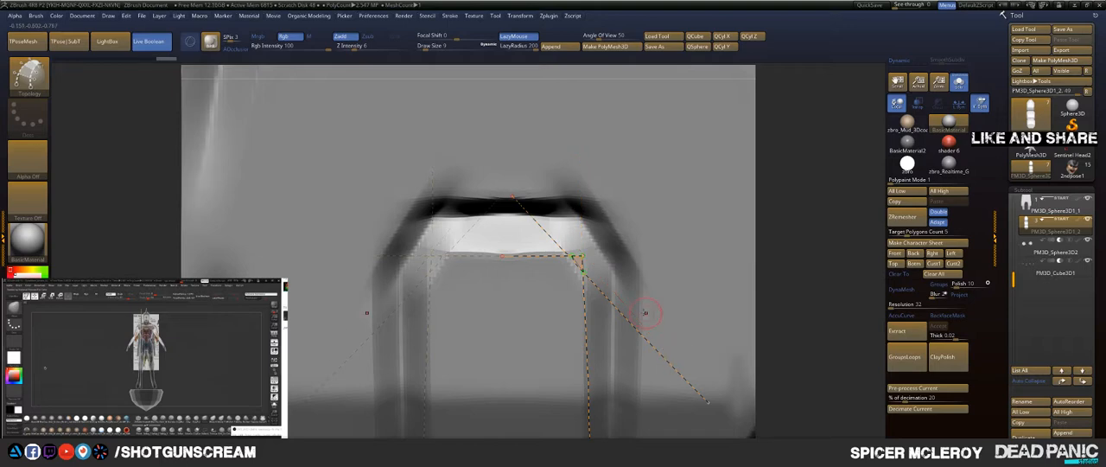
{"action": "left_click_drag", "start_coordinate": [563, 233], "coordinate": [611, 297], "text": "alt"}
{"action": "left_click_drag", "start_coordinate": [644, 329], "coordinate": [648, 332], "text": "alt"}
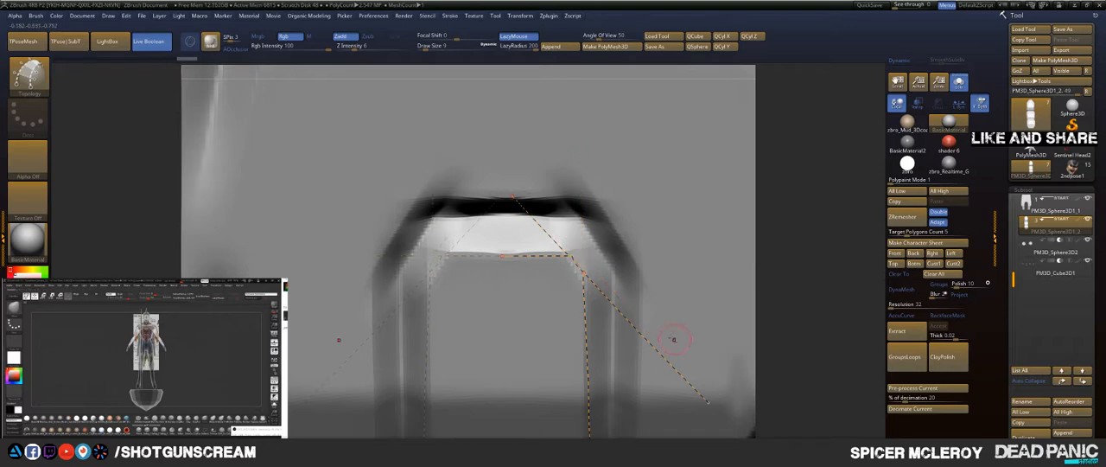
Step: Delete the stray diagonal topology curve crossing the upper corner of the shell's slot recess
{"action": "left_click_drag", "start_coordinate": [521, 228], "coordinate": [726, 246], "text": "alt"}
{"action": "left_click_drag", "start_coordinate": [613, 359], "coordinate": [614, 363], "text": "alt"}
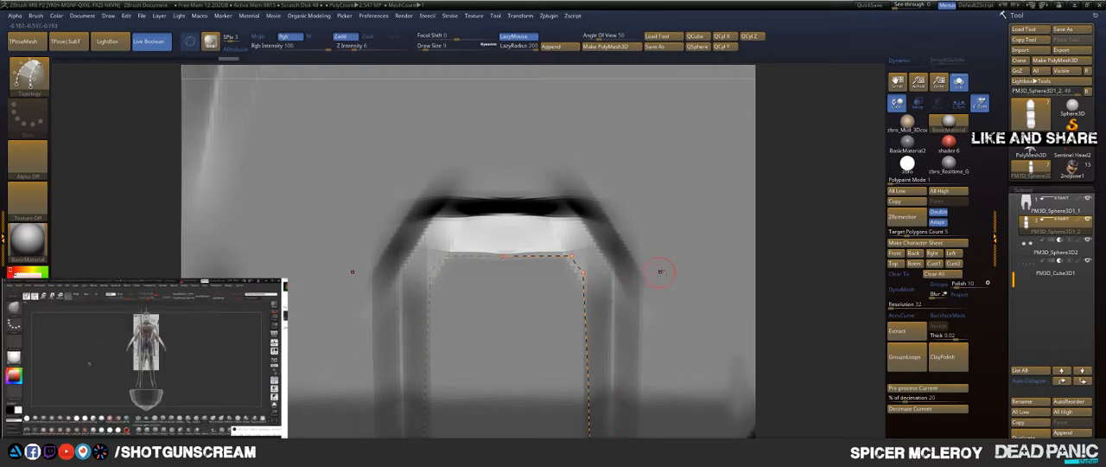
{"action": "key", "text": "f"}
{"action": "left_click_drag", "start_coordinate": [588, 201], "coordinate": [664, 281], "text": "alt"}
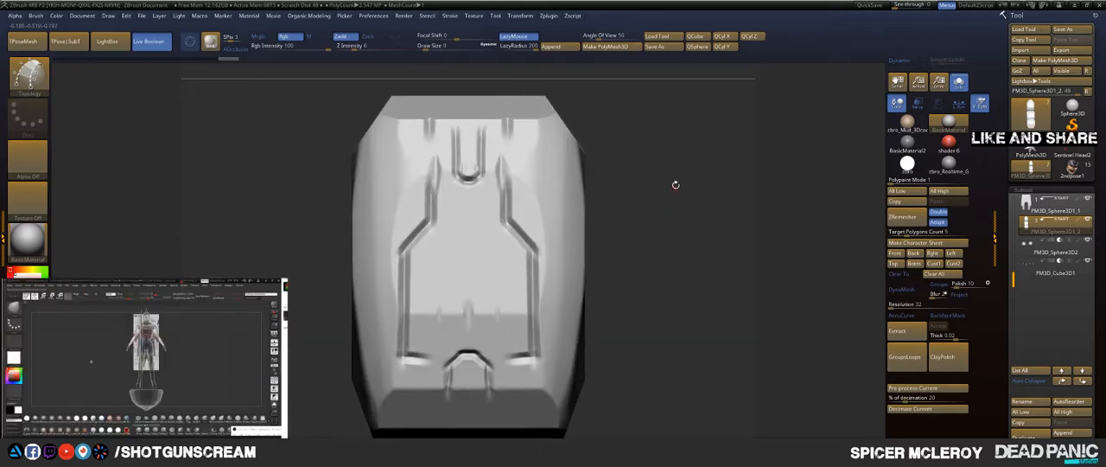
{"action": "left_click_drag", "start_coordinate": [667, 104], "coordinate": [713, 296], "text": "alt"}
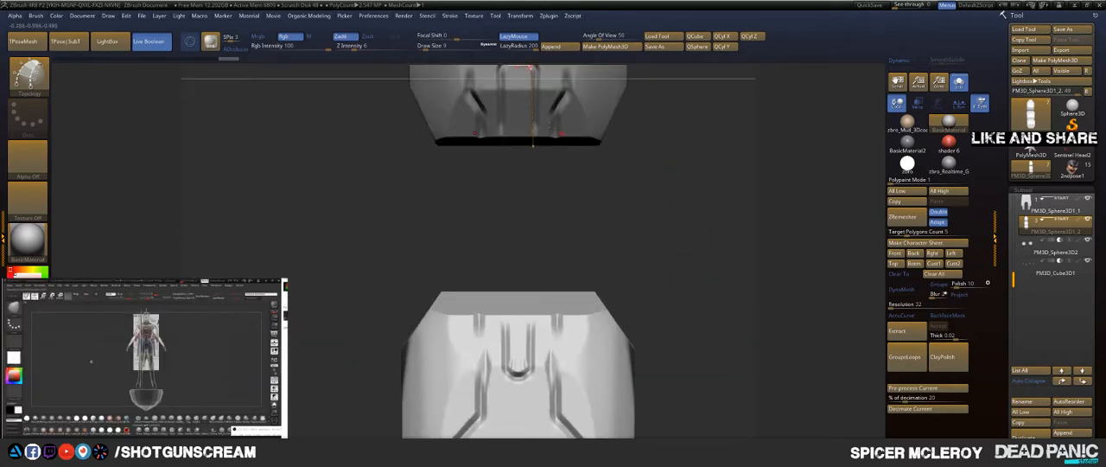
{"action": "left_click_drag", "start_coordinate": [559, 169], "coordinate": [650, 350], "text": "alt"}
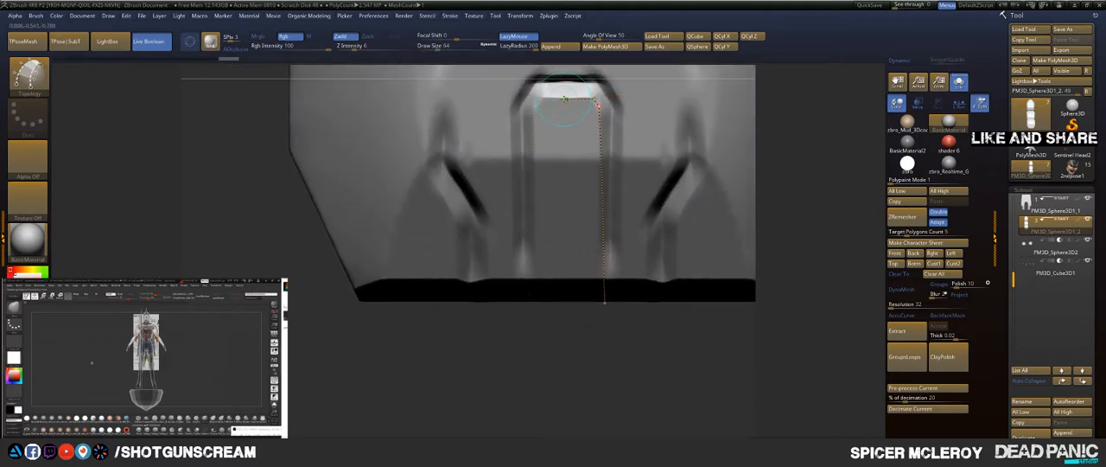
{"action": "left_click_drag", "start_coordinate": [566, 177], "coordinate": [564, 212]}
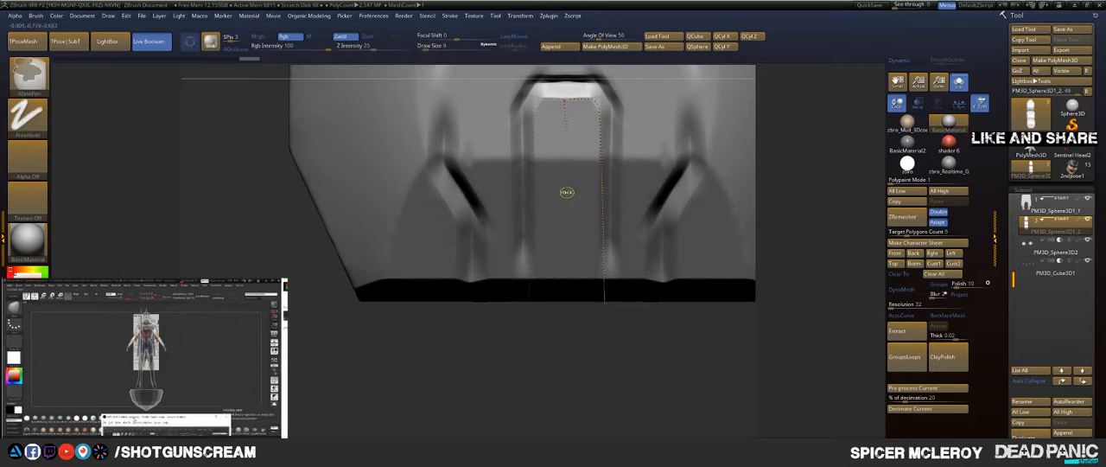
{"action": "key", "text": "ctrl+z"}
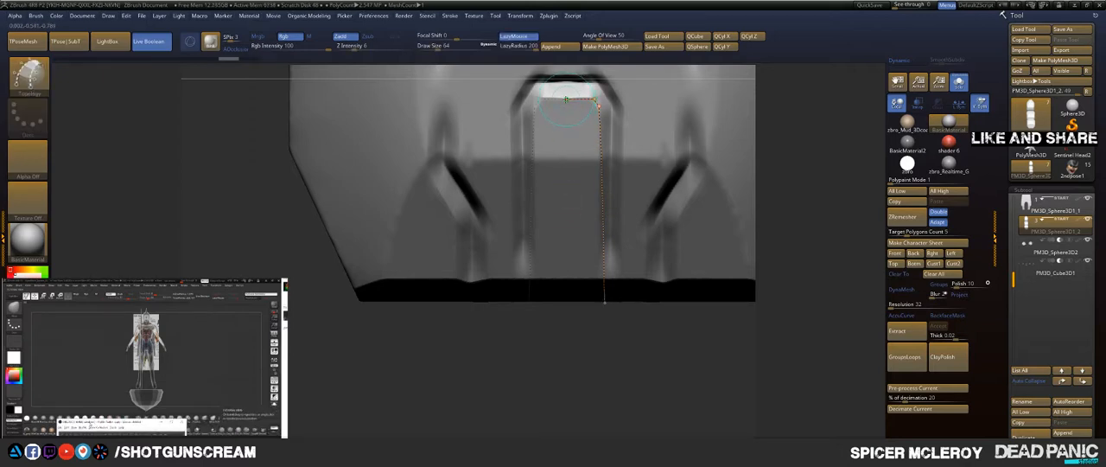
{"action": "right_click_drag", "start_coordinate": [661, 191], "coordinate": [664, 259], "text": "ctrl"}
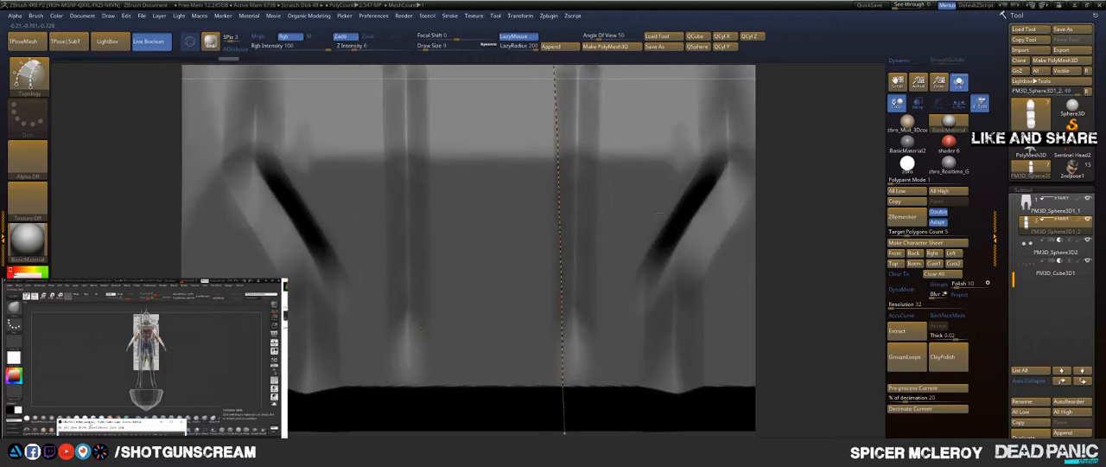
{"action": "right_click_drag", "start_coordinate": [522, 146], "coordinate": [564, 258], "text": "alt"}
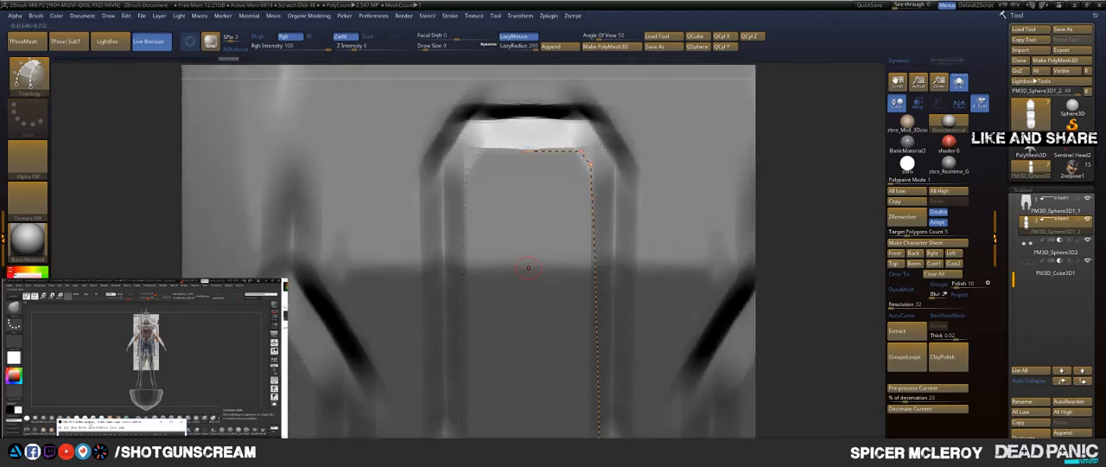
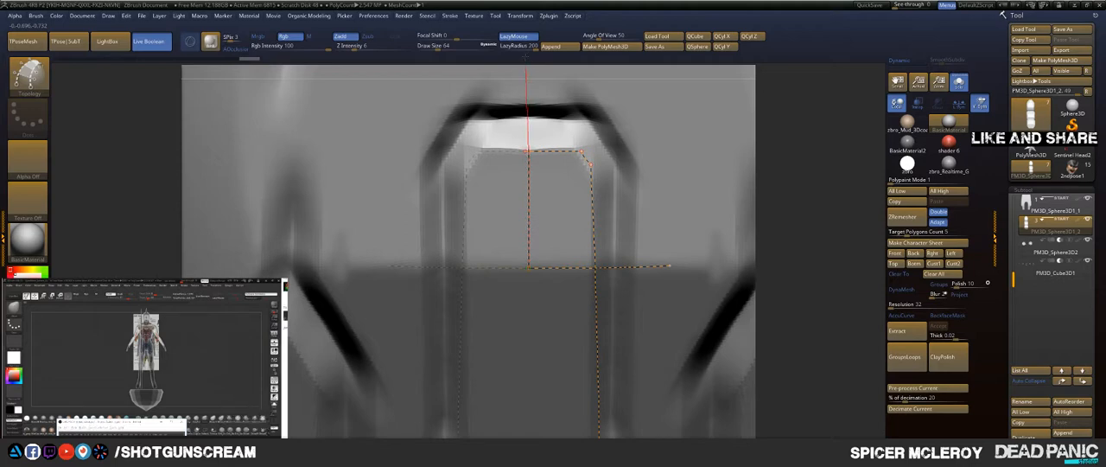
Step: Outline half of the slot panel with topology curves, extending its centre line down to the armour's lower edge
{"action": "left_click_drag", "start_coordinate": [516, 49], "coordinate": [519, 36]}
{"action": "left_click_drag", "start_coordinate": [757, 360], "coordinate": [774, 246], "text": "alt"}
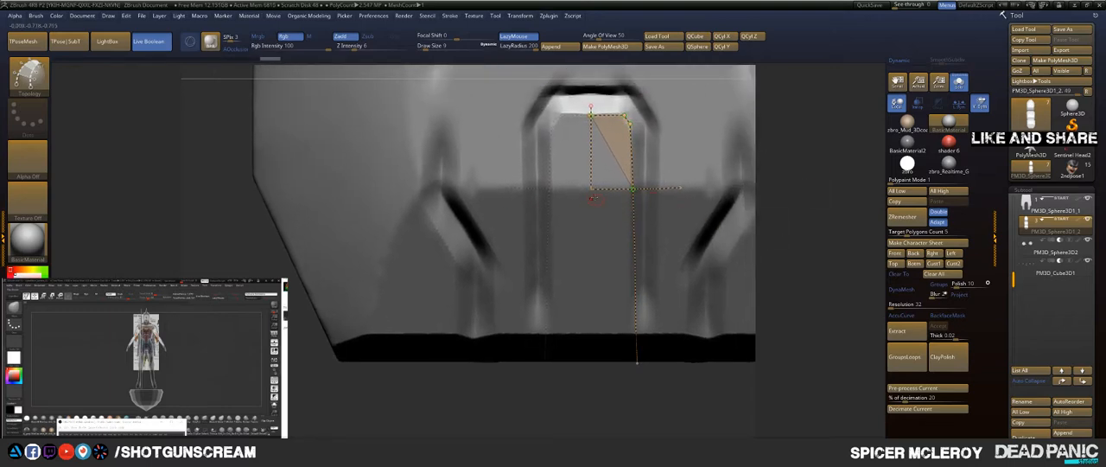
{"action": "left_click_drag", "start_coordinate": [590, 189], "coordinate": [589, 275]}
{"action": "left_click_drag", "start_coordinate": [593, 421], "coordinate": [580, 406]}
{"action": "left_click", "coordinate": [591, 332]}
{"action": "key", "text": "ctrl"}
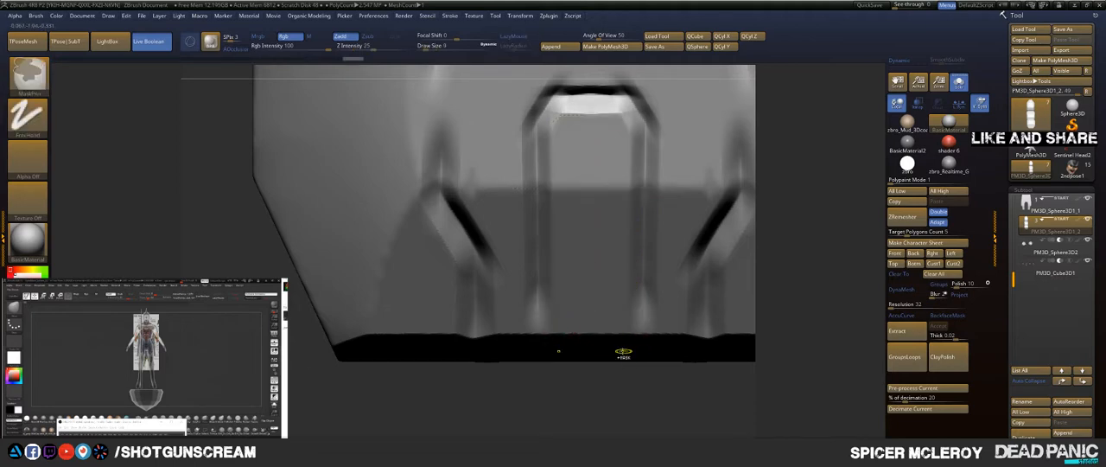
{"action": "key", "text": "ctrl+z"}
{"action": "key", "text": "ctrl+z"}
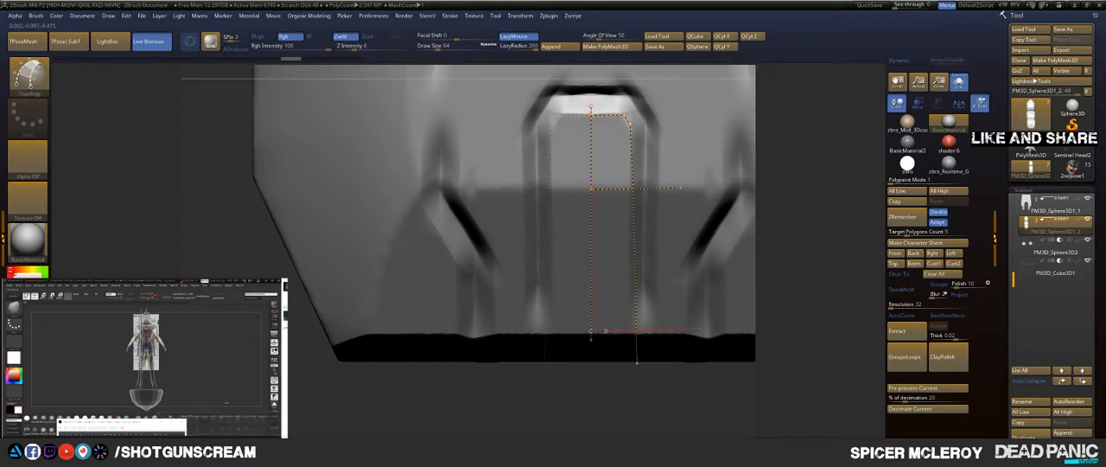
Step: Close the panel's lower end with a topology curve and divide its length with horizontal cross curves
{"action": "left_click_drag", "start_coordinate": [702, 328], "coordinate": [768, 330]}
{"action": "left_click_drag", "start_coordinate": [814, 240], "coordinate": [812, 322], "text": "alt"}
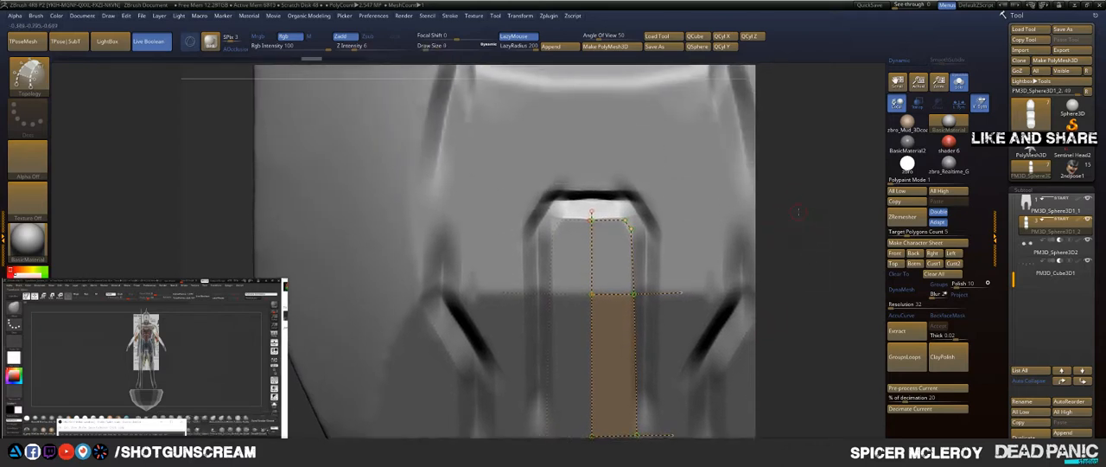
{"action": "left_click_drag", "start_coordinate": [798, 217], "coordinate": [808, 337], "text": "alt"}
{"action": "left_click_drag", "start_coordinate": [815, 136], "coordinate": [785, 375], "text": "alt"}
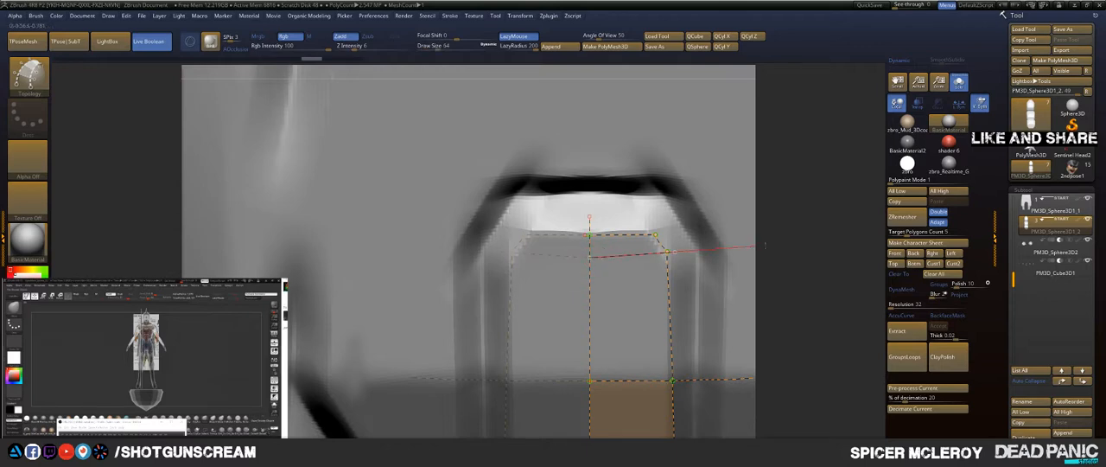
{"action": "mouse_move", "coordinate": [797, 229]}
{"action": "left_mouse_down"}
{"action": "mouse_move", "coordinate": [821, 231]}
{"action": "mouse_move", "coordinate": [796, 228]}
{"action": "mouse_move", "coordinate": [799, 163]}
{"action": "mouse_move", "coordinate": [674, 265]}
{"action": "left_mouse_up"}
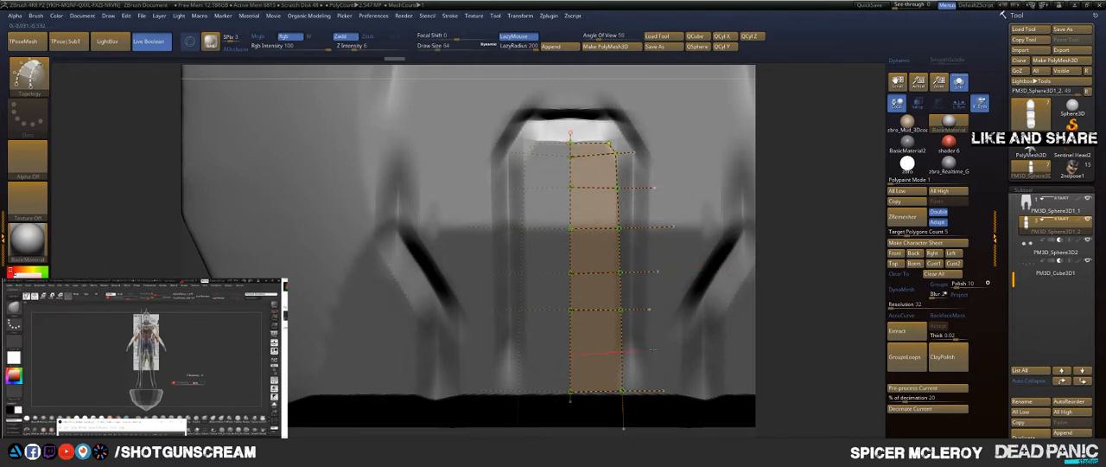
{"action": "mouse_move", "coordinate": [799, 198]}
{"action": "left_mouse_down"}
{"action": "mouse_move", "coordinate": [776, 195]}
{"action": "mouse_move", "coordinate": [802, 182]}
{"action": "left_mouse_up"}
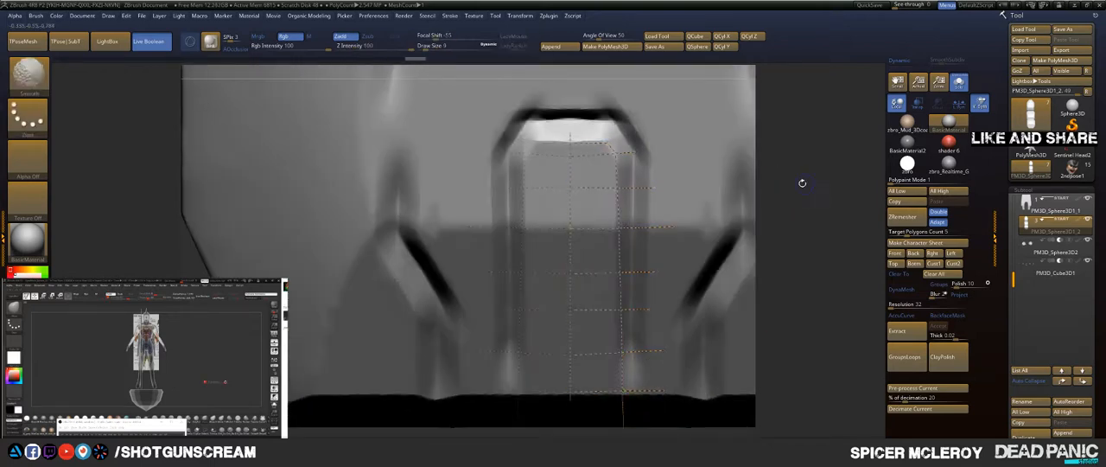
Step: Adjust the draw size and generate the thick panel mesh from the topology curves
{"action": "key", "text": "f"}
{"action": "mouse_move", "coordinate": [612, 162]}
{"action": "left_mouse_down", "text": "alt"}
{"action": "mouse_move", "coordinate": [665, 234]}
{"action": "mouse_move", "coordinate": [768, 269]}
{"action": "mouse_move", "coordinate": [808, 304]}
{"action": "left_mouse_up", "text": "alt"}
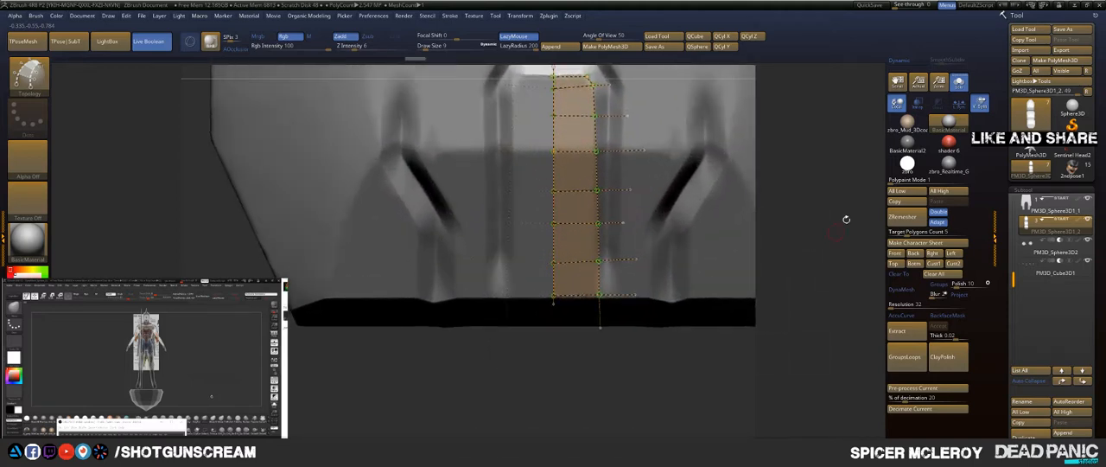
{"action": "left_click_drag", "start_coordinate": [845, 218], "coordinate": [851, 287], "text": "alt"}
{"action": "key", "text": "s"}
{"action": "mouse_move", "coordinate": [820, 195]}
{"action": "left_mouse_down"}
{"action": "mouse_move", "coordinate": [832, 195]}
{"action": "mouse_move", "coordinate": [684, 229]}
{"action": "left_mouse_up"}
{"action": "left_click", "coordinate": [681, 227]}
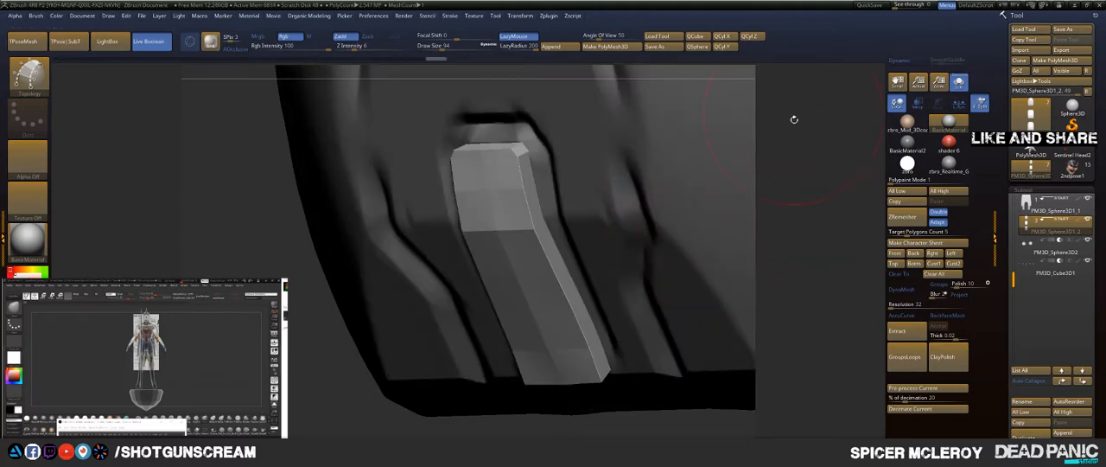
Step: Split the masked points so the new panel becomes its own subtool
{"action": "key", "text": "space"}
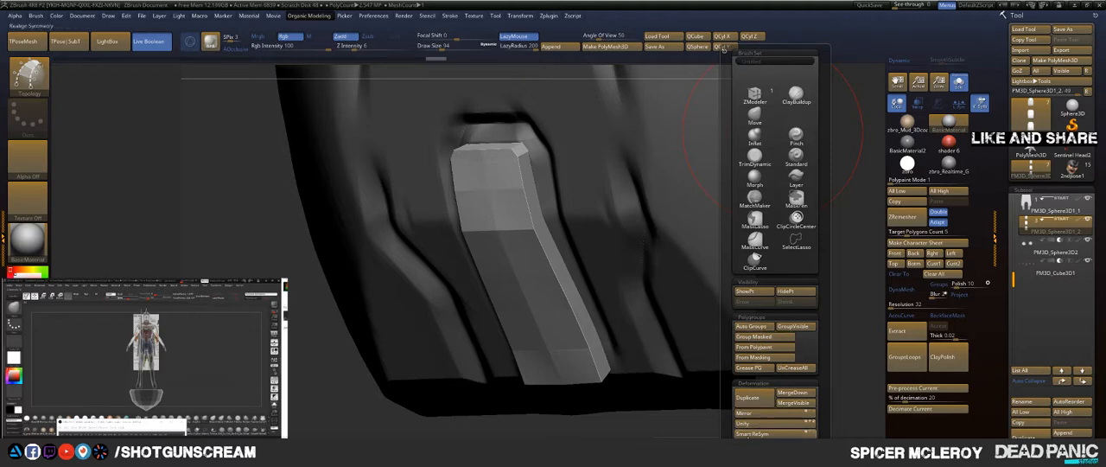
{"action": "scroll", "coordinate": [824, 367], "scroll_direction": "down", "scroll_amount": 3}
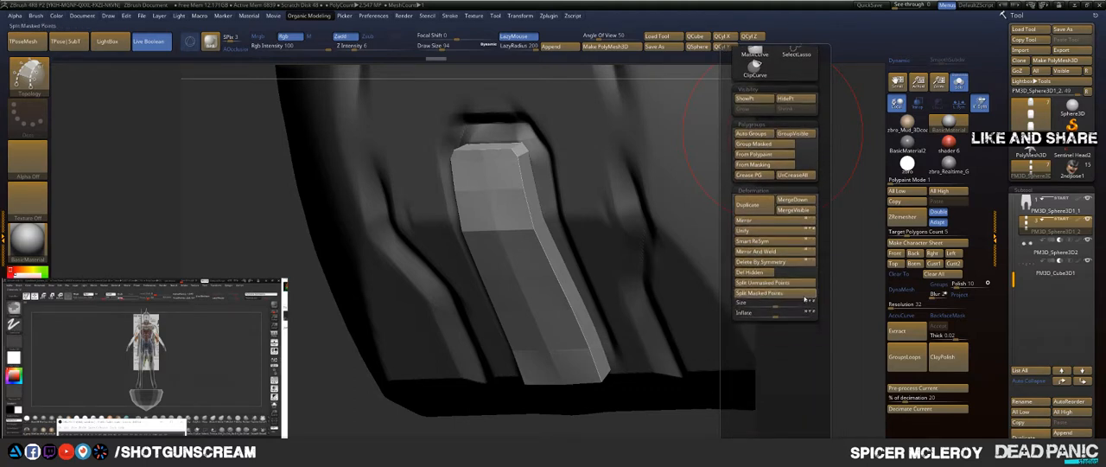
{"action": "left_click", "coordinate": [765, 294]}
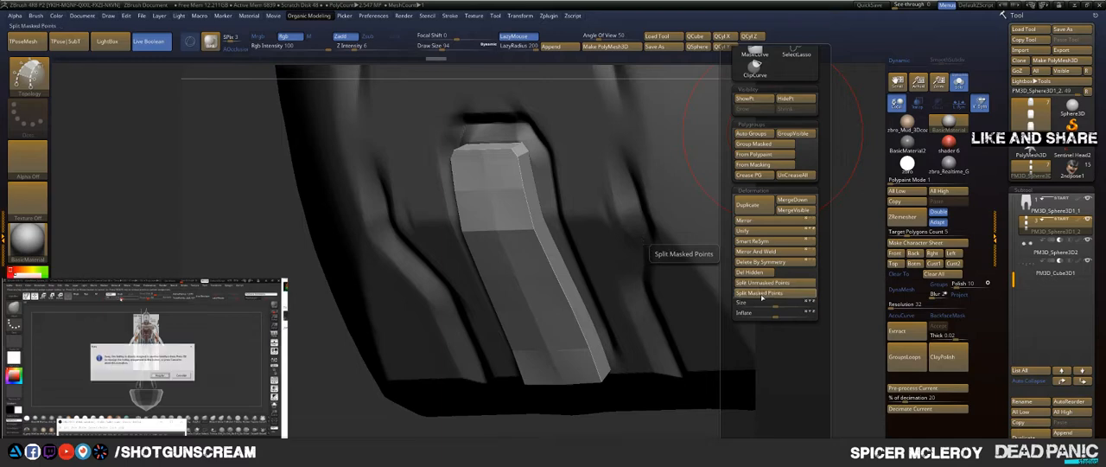
{"action": "left_click_drag", "start_coordinate": [451, 314], "coordinate": [419, 316]}
{"action": "left_click_drag", "start_coordinate": [538, 296], "coordinate": [425, 313], "text": "alt"}
Step: Turn on local symmetry for the panel and leave Solo mode to show the surrounding armour
{"action": "key", "text": "w"}
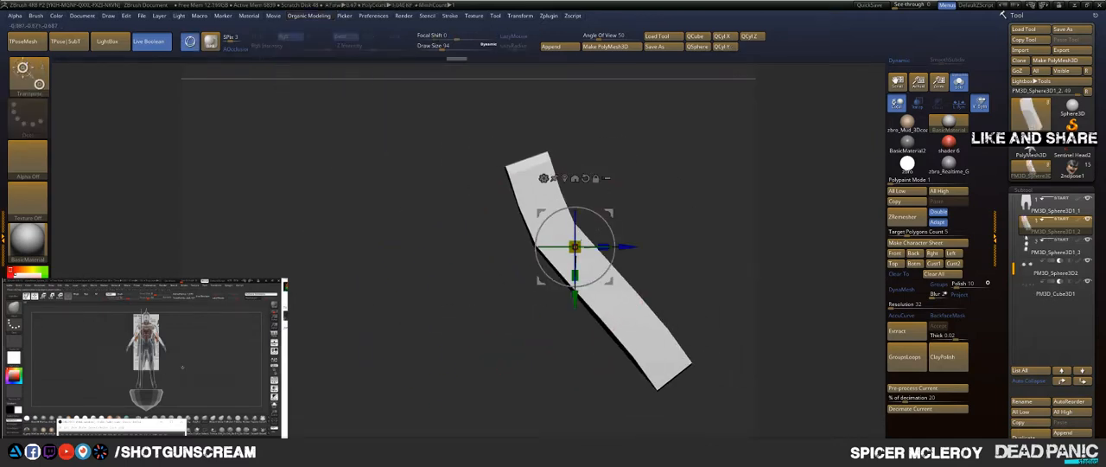
{"action": "left_click_drag", "start_coordinate": [650, 213], "coordinate": [727, 211]}
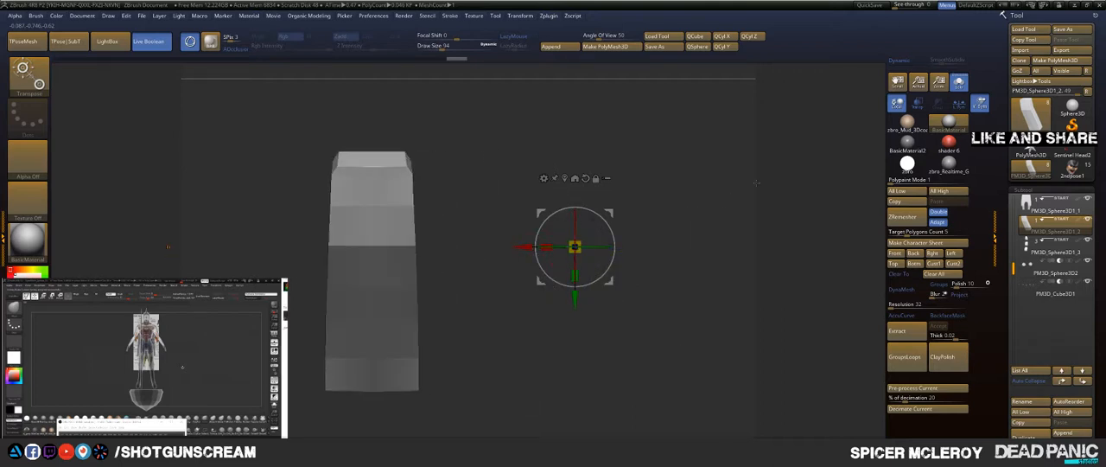
{"action": "left_click", "coordinate": [959, 102]}
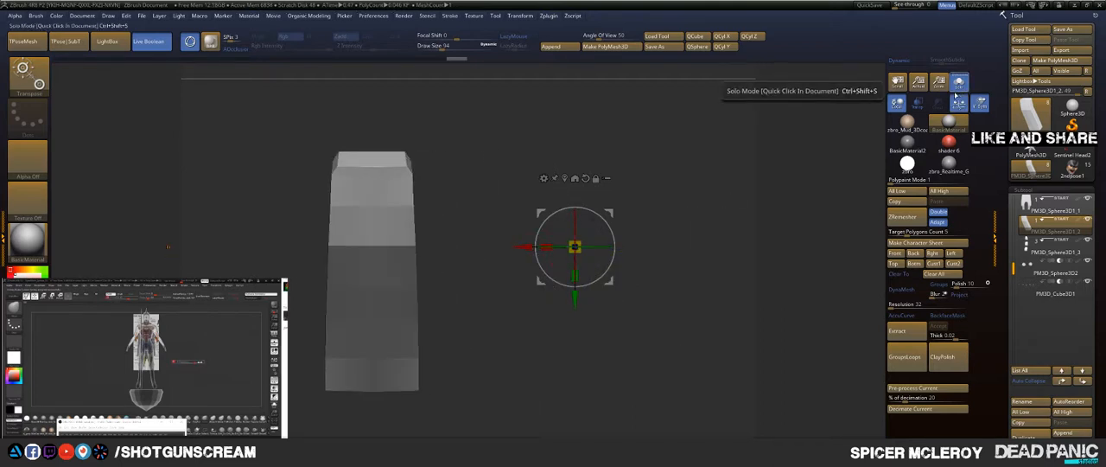
{"action": "left_click", "coordinate": [957, 85]}
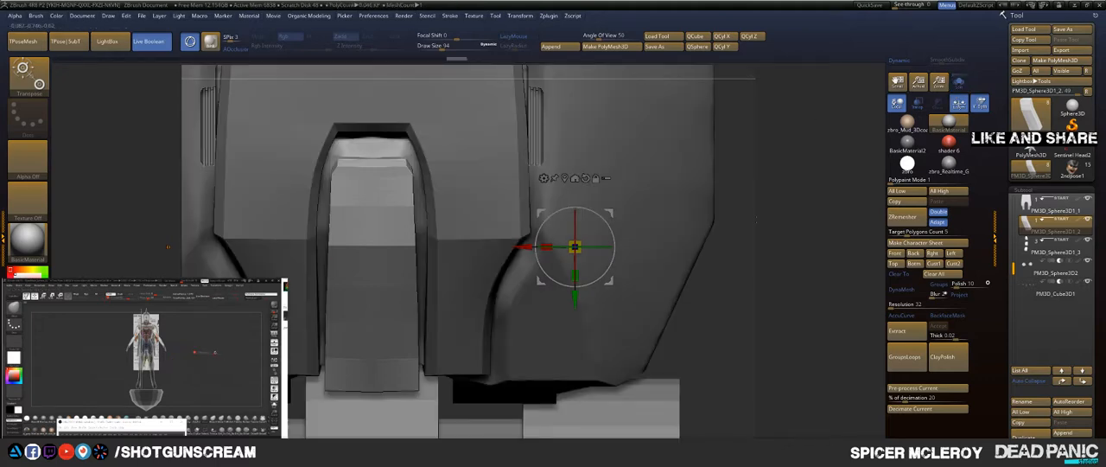
Step: Switch to the ZModeler brush and set its edge action to Bevel with the EdgeLoop Complete target
{"action": "mouse_move", "coordinate": [167, 247]}
{"action": "left_mouse_down"}
{"action": "mouse_move", "coordinate": [197, 260]}
{"action": "mouse_move", "coordinate": [226, 298]}
{"action": "left_mouse_up"}
{"action": "key", "text": "q"}
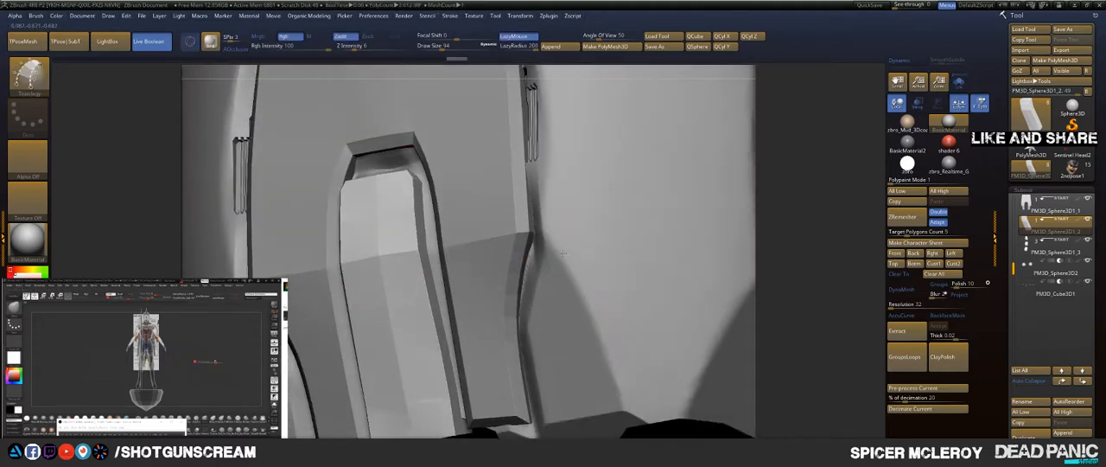
{"action": "mouse_move", "coordinate": [564, 252]}
{"action": "right_mouse_down"}
{"action": "mouse_move", "coordinate": [558, 236]}
{"action": "mouse_move", "coordinate": [559, 264]}
{"action": "right_mouse_up"}
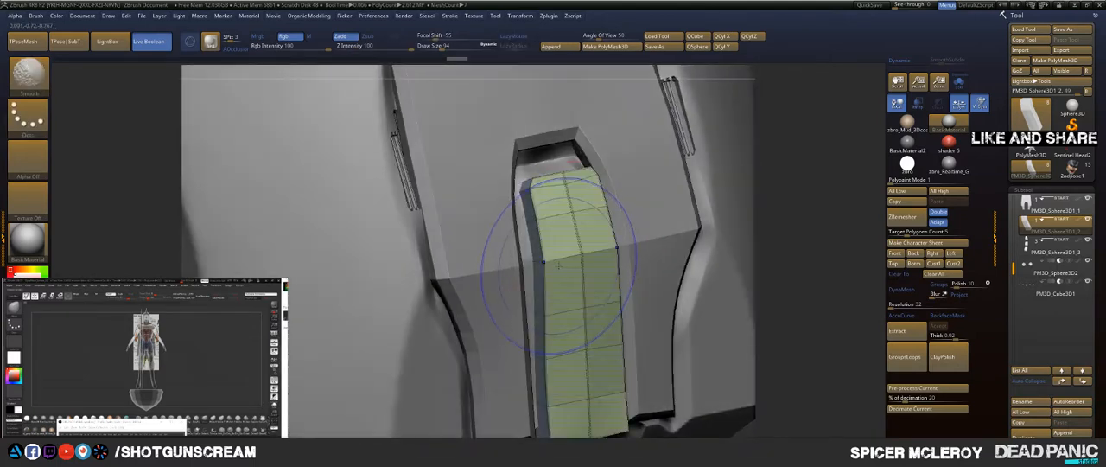
{"action": "key", "text": "b"}
{"action": "key", "text": "z"}
{"action": "key", "text": "m"}
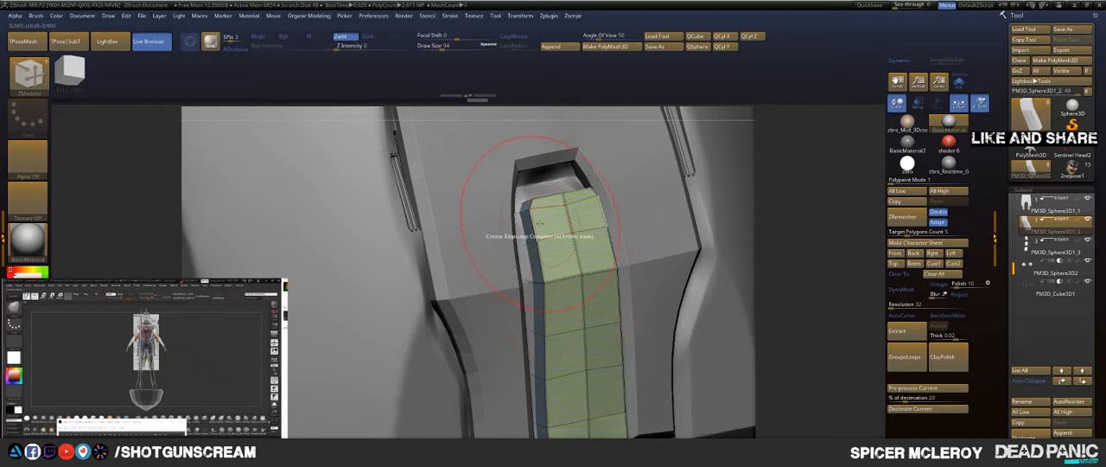
{"action": "right_click_drag", "start_coordinate": [539, 223], "coordinate": [560, 252], "text": "ctrl"}
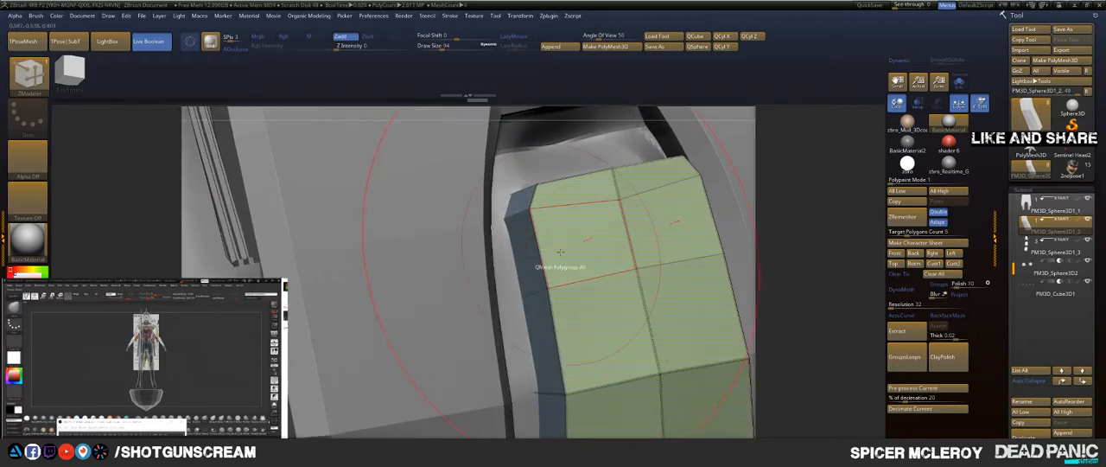
{"action": "left_click", "coordinate": [545, 210]}
{"action": "key", "text": "space"}
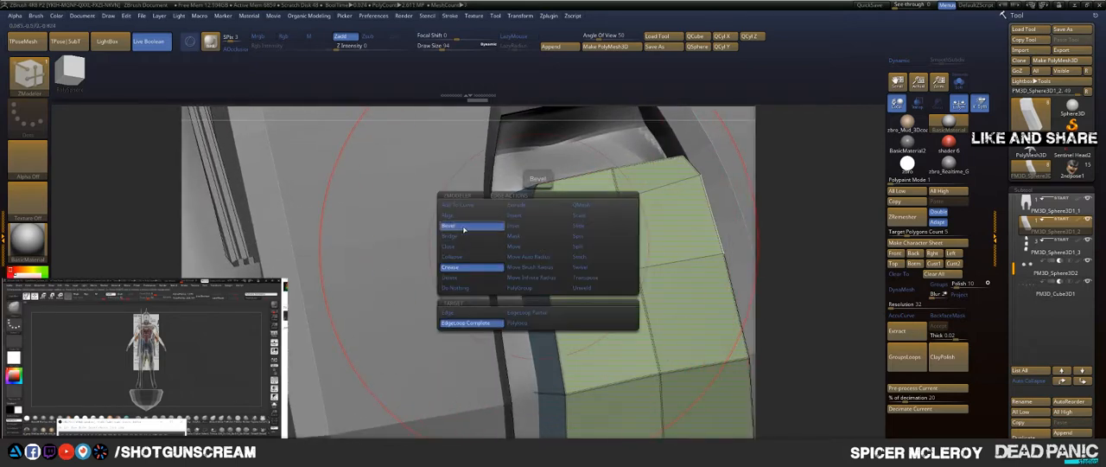
{"action": "left_click", "coordinate": [464, 229]}
Step: Try beveling the edge loop around the panel's front face at different widths, undoing each attempt
{"action": "left_click_drag", "start_coordinate": [538, 244], "coordinate": [552, 245]}
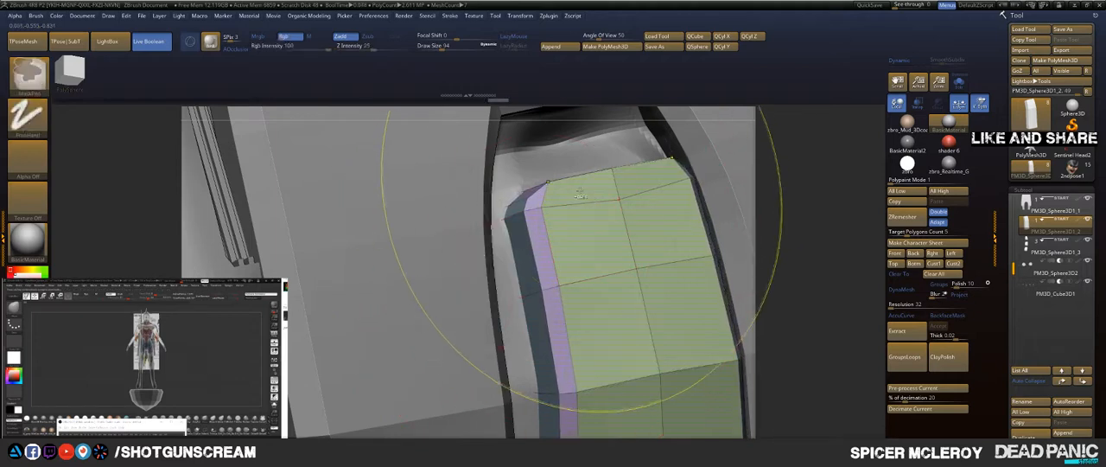
{"action": "key", "text": "ctrl+z"}
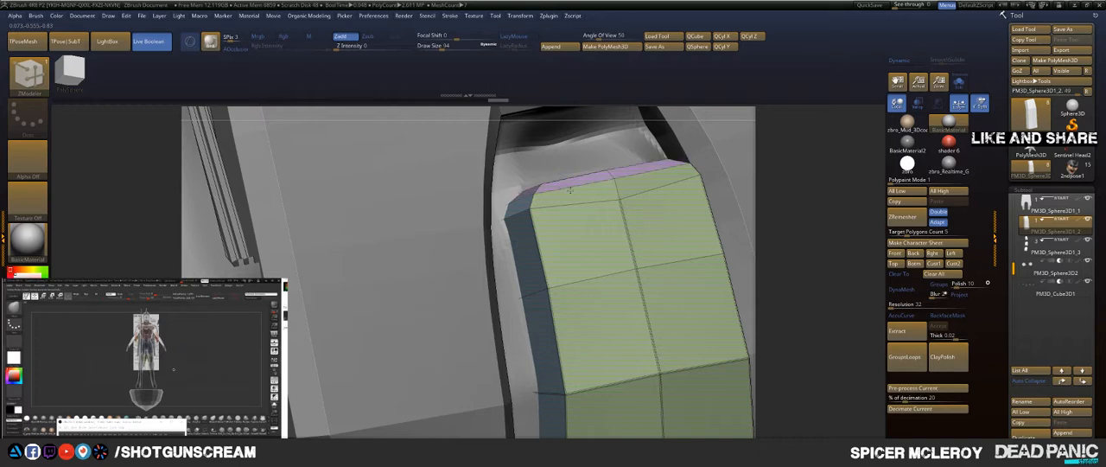
{"action": "key", "text": "ctrl+z"}
{"action": "left_click_drag", "start_coordinate": [533, 202], "coordinate": [546, 198]}
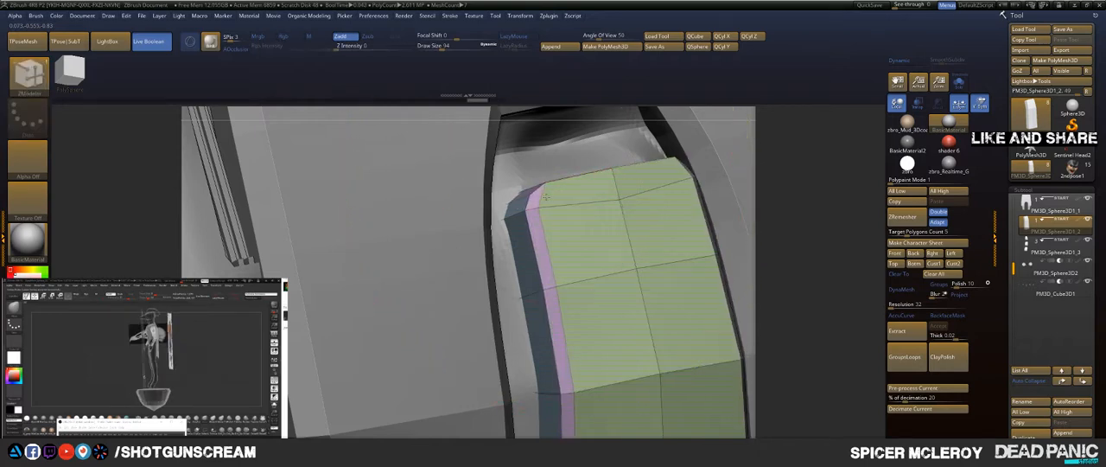
{"action": "key", "text": "ctrl+z"}
{"action": "right_click_drag", "start_coordinate": [616, 213], "coordinate": [601, 240]}
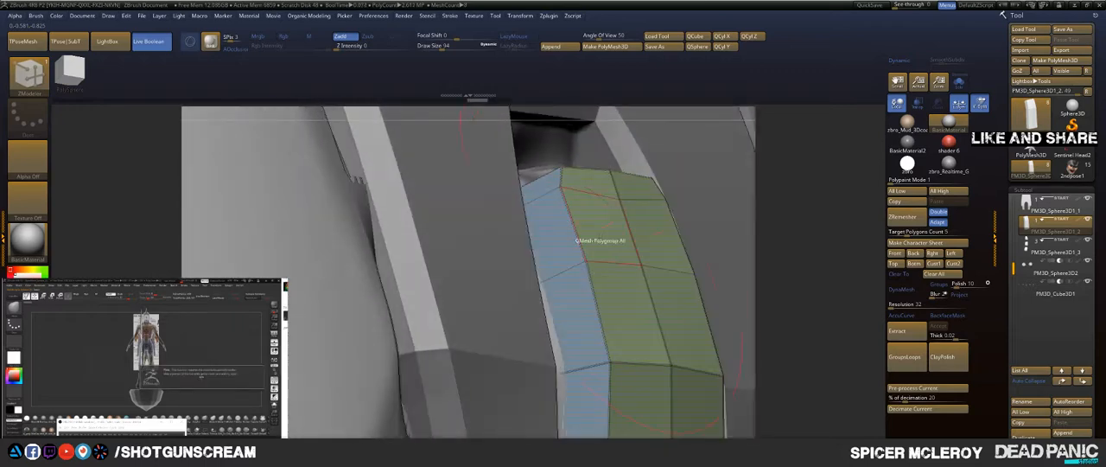
{"action": "left_click_drag", "start_coordinate": [595, 305], "coordinate": [587, 306]}
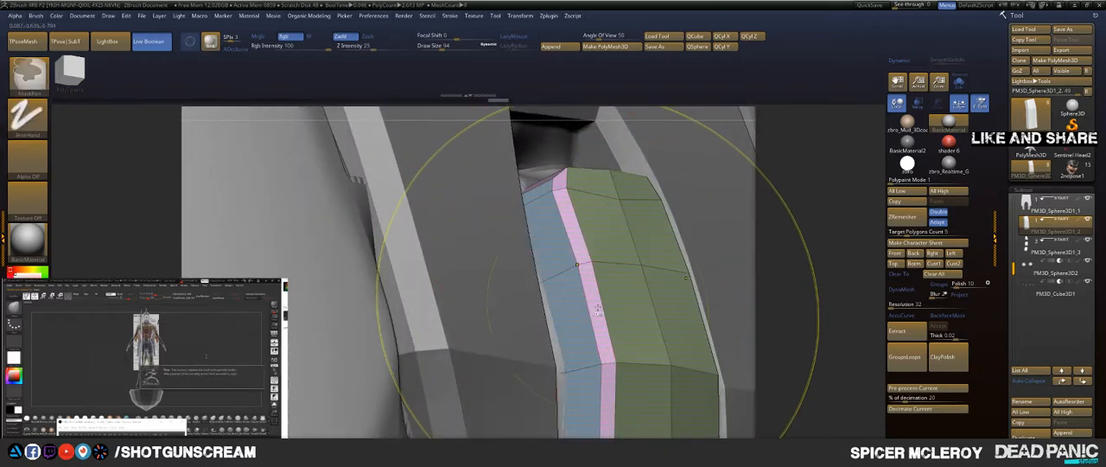
{"action": "key", "text": "ctrl+z"}
Step: Bevel the complete edge loop around the panel's front face with a narrow band
{"action": "right_click_drag", "start_coordinate": [598, 309], "coordinate": [572, 138], "text": "alt"}
{"action": "left_click_drag", "start_coordinate": [570, 278], "coordinate": [555, 277]}
{"action": "right_click_drag", "start_coordinate": [532, 290], "coordinate": [499, 259], "text": "alt"}
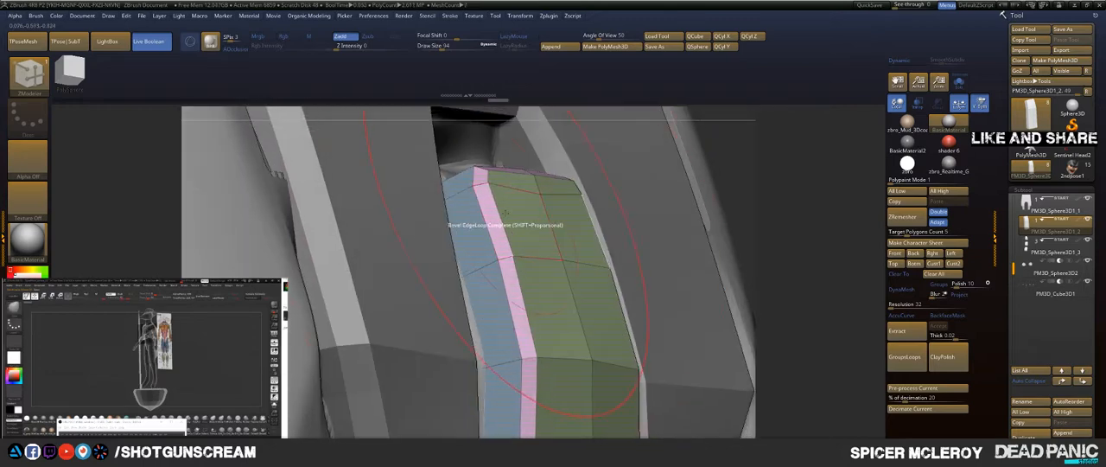
{"action": "right_click_drag", "start_coordinate": [510, 213], "coordinate": [565, 193]}
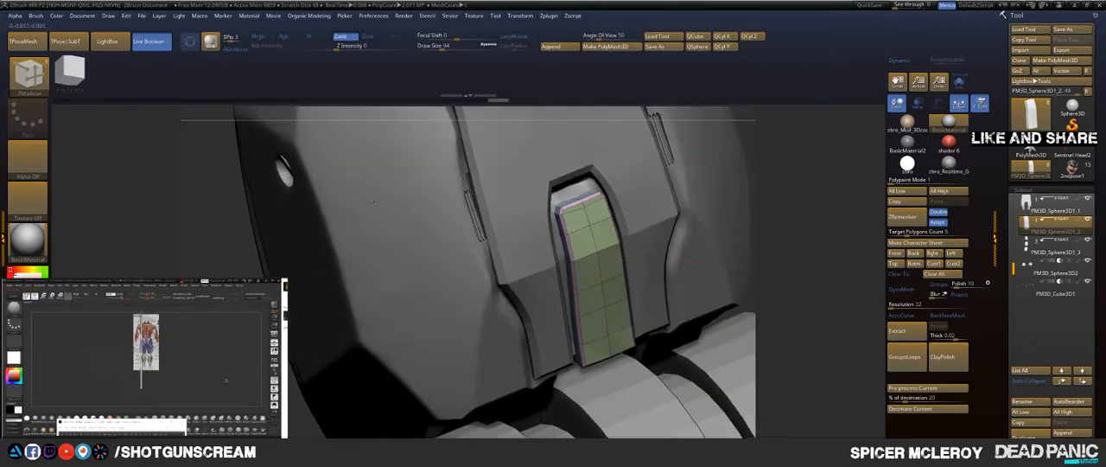
Step: Set the ZModeler edge action to Crease and crease the edge loop across the panel's bend
{"action": "right_click_drag", "start_coordinate": [835, 217], "coordinate": [805, 182]}
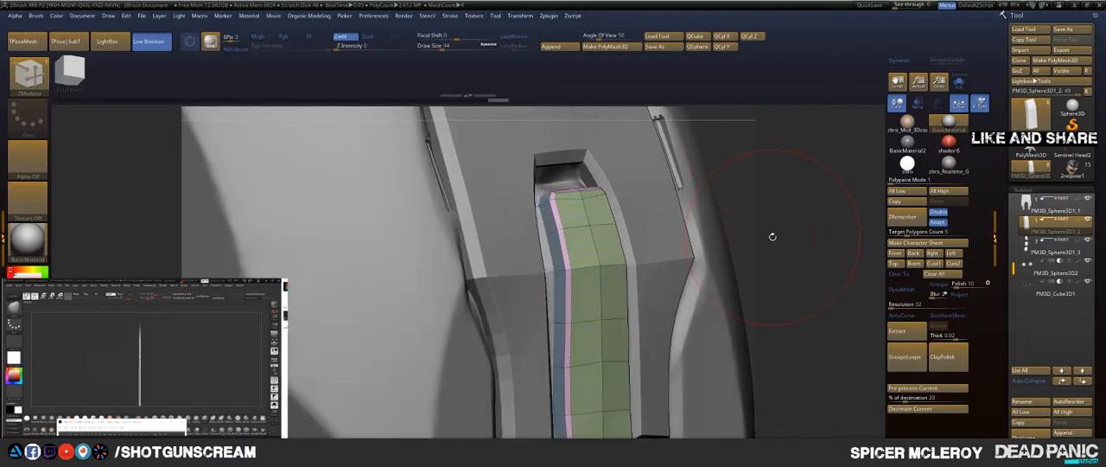
{"action": "key", "text": "space"}
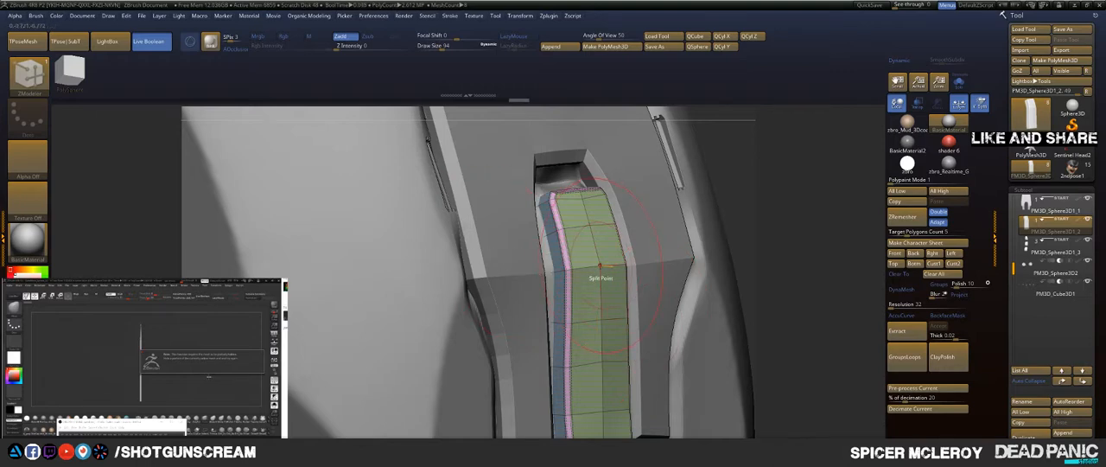
{"action": "key", "text": "space"}
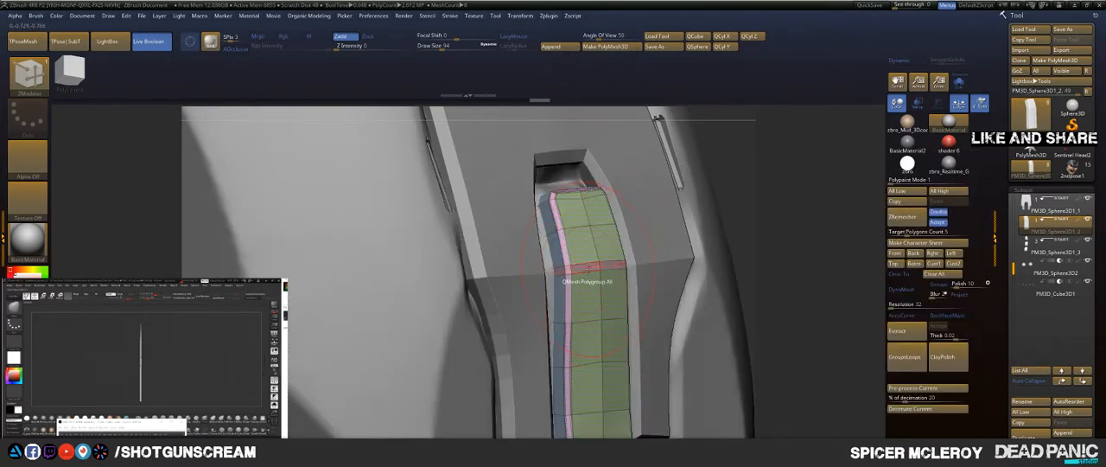
{"action": "key", "text": "space"}
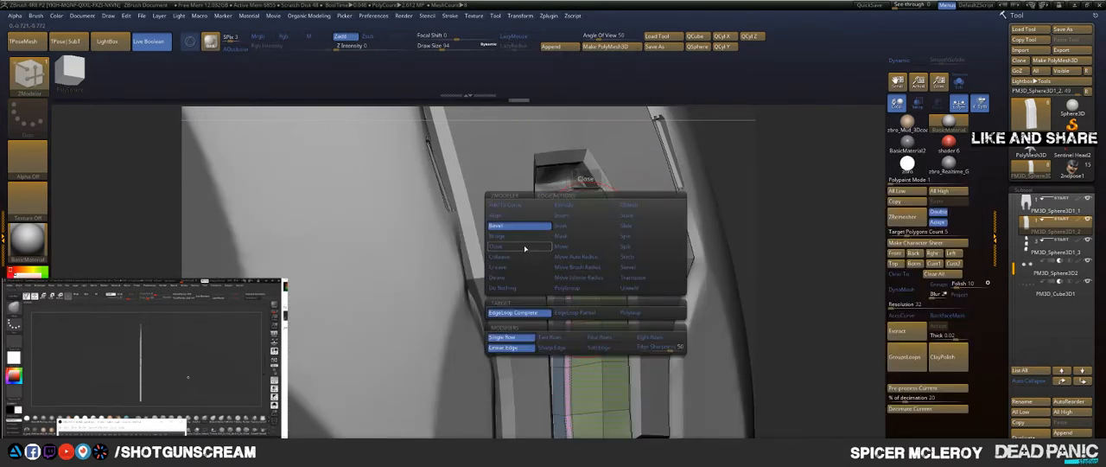
{"action": "left_click", "coordinate": [498, 266]}
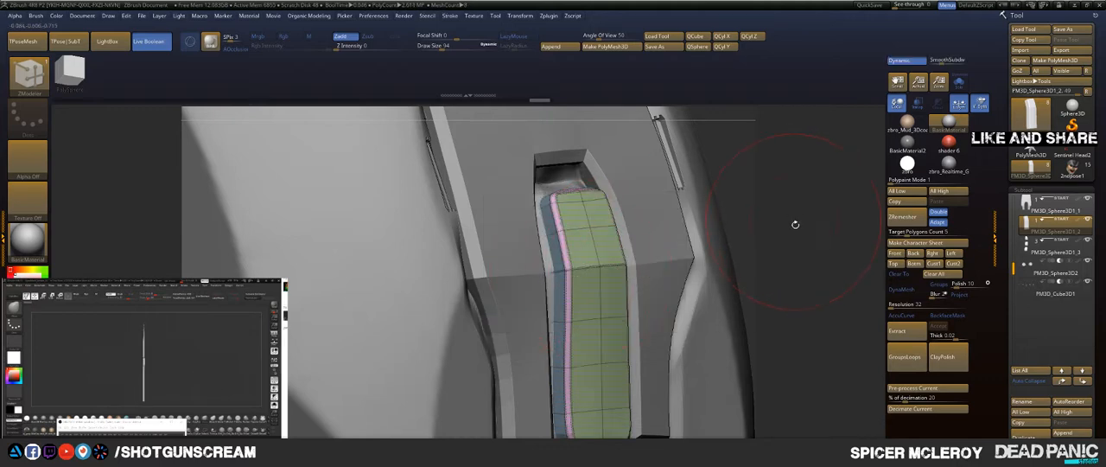
Step: Turn on dynamic subdivision for the panel to preview its smoothed shape
{"action": "left_click_drag", "start_coordinate": [793, 221], "coordinate": [767, 178]}
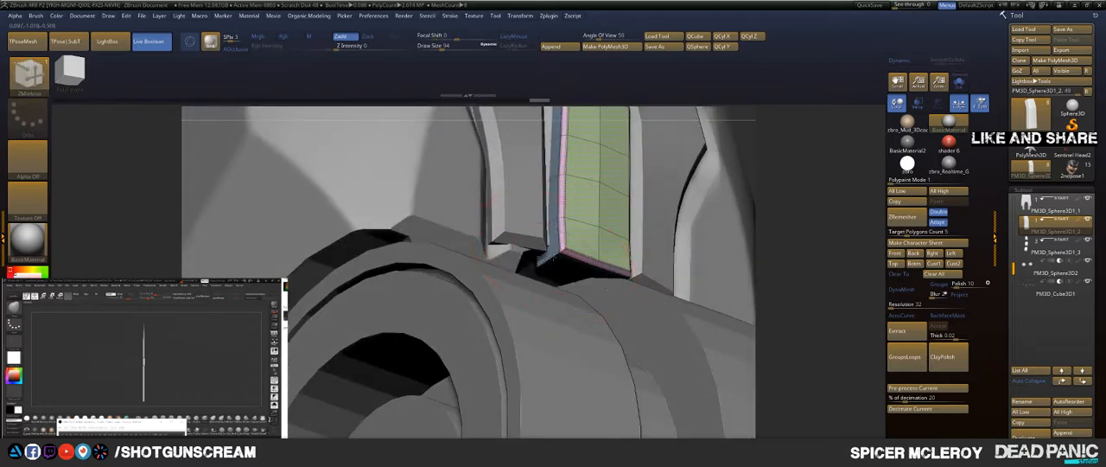
{"action": "key", "text": "d"}
{"action": "left_click_drag", "start_coordinate": [810, 181], "coordinate": [780, 222]}
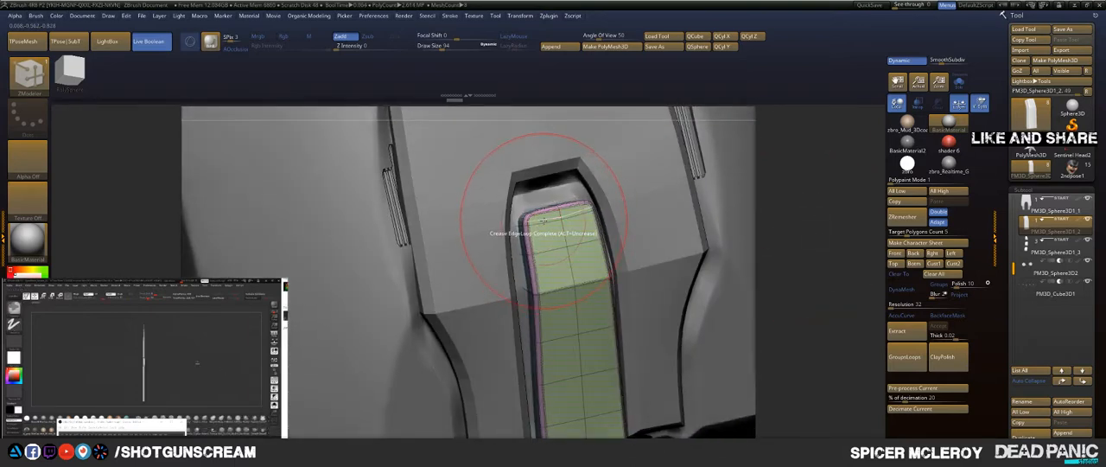
Step: Set the ZModeler edge action to Crease with EdgeLoop Complete and crease the loop along the panel's top corners
{"action": "key", "text": "space"}
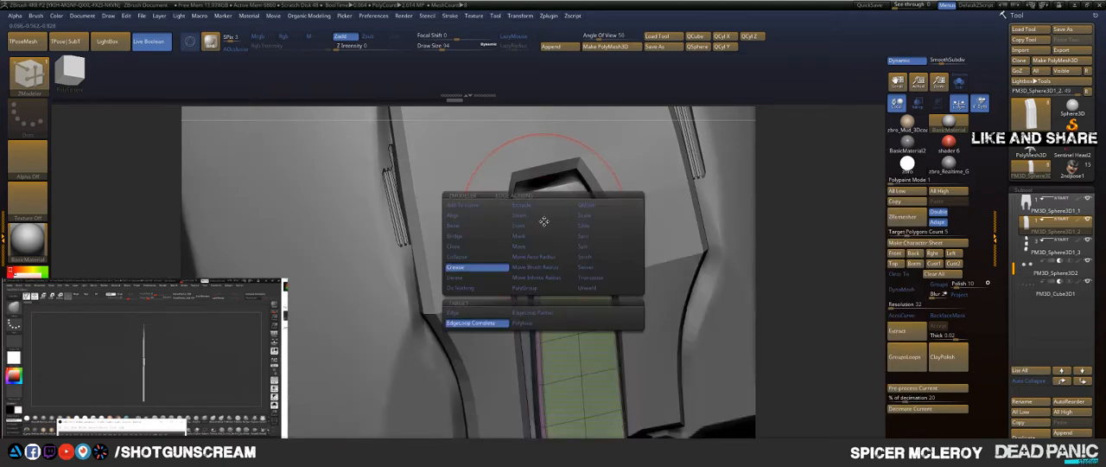
{"action": "left_click", "coordinate": [542, 222]}
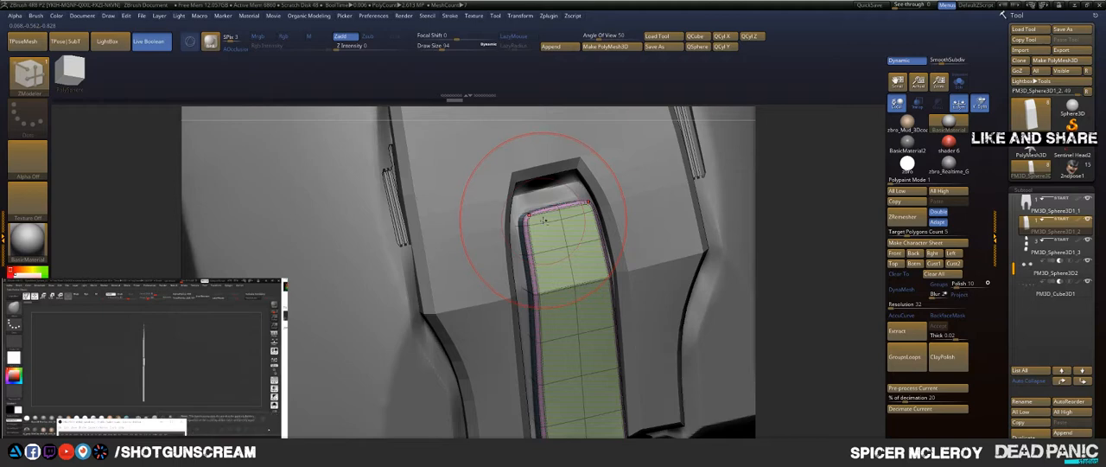
{"action": "left_click_drag", "start_coordinate": [820, 194], "coordinate": [769, 205]}
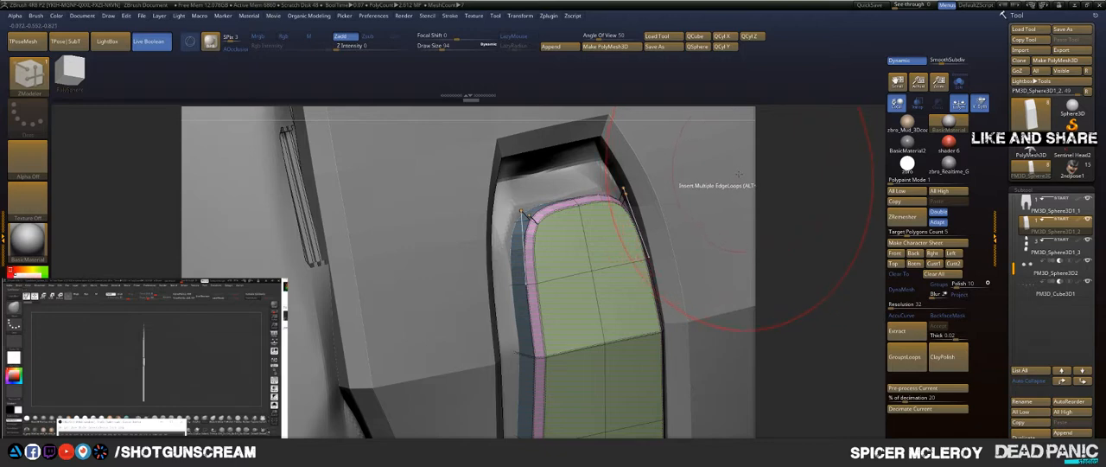
{"action": "key", "text": "b"}
{"action": "key", "text": "z"}
{"action": "key", "text": "m"}
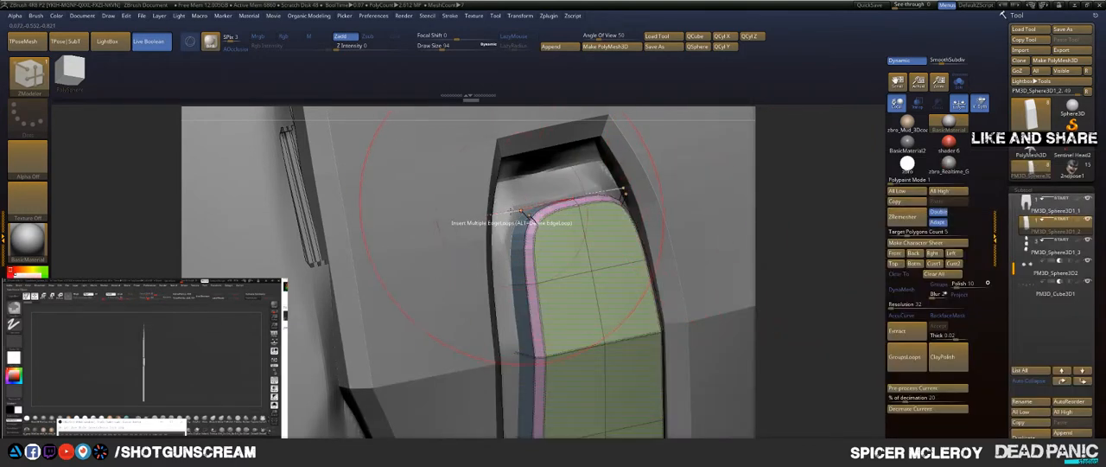
{"action": "key", "text": "space"}
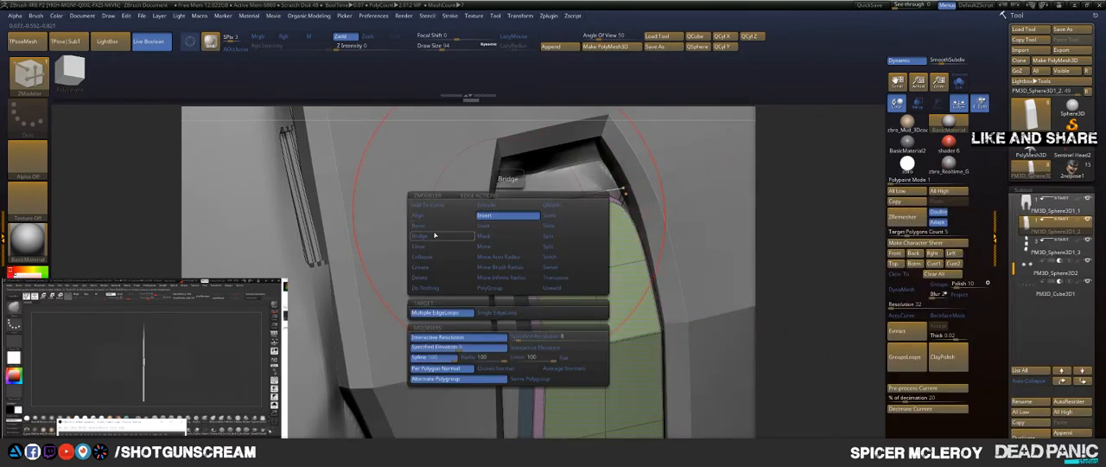
{"action": "left_click", "coordinate": [437, 269]}
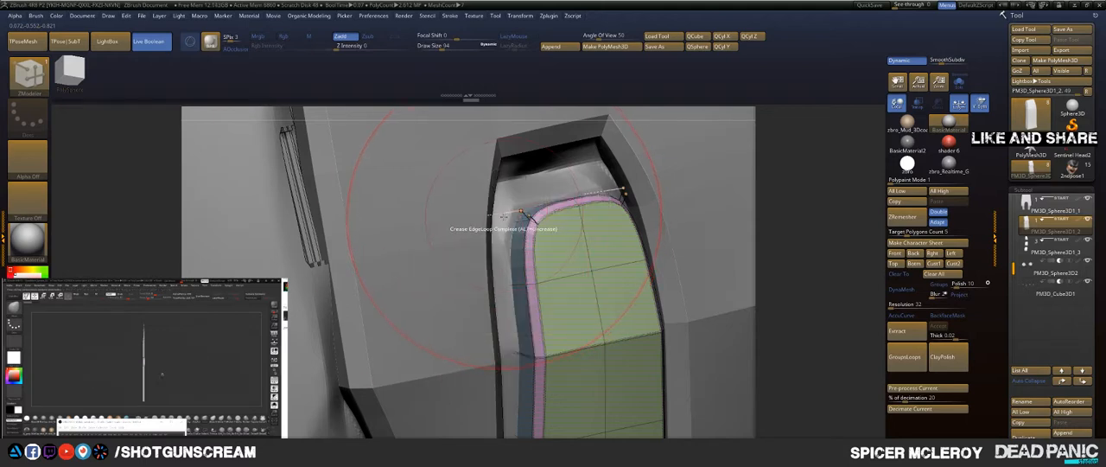
{"action": "left_click", "coordinate": [506, 217]}
{"action": "left_click_drag", "start_coordinate": [815, 183], "coordinate": [821, 181]}
Step: Pull the panel's top edge up toward the upper edge of the slot with the Move brush
{"action": "key", "text": "b"}
{"action": "key", "text": "m"}
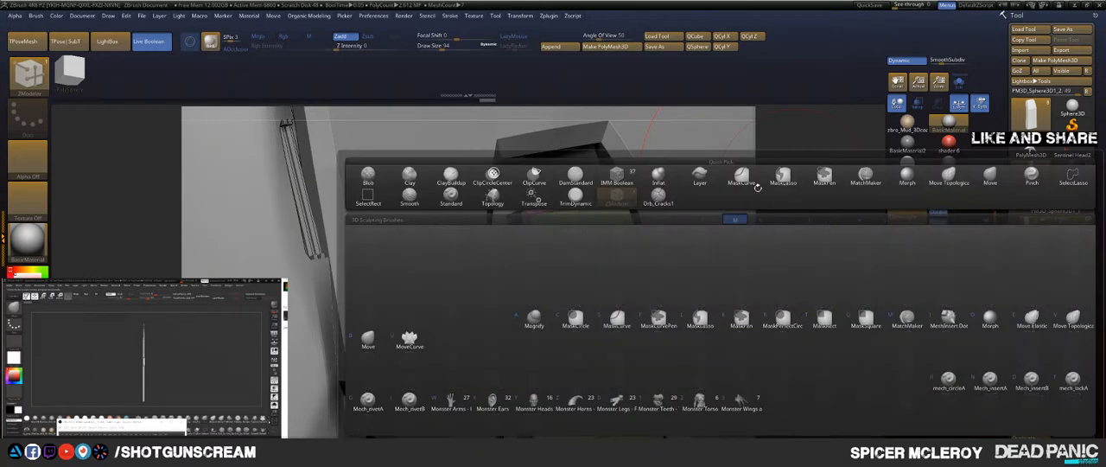
{"action": "key", "text": "v"}
{"action": "mouse_move", "coordinate": [512, 193]}
{"action": "left_mouse_down"}
{"action": "mouse_move", "coordinate": [507, 150]}
{"action": "mouse_move", "coordinate": [507, 173]}
{"action": "left_mouse_up"}
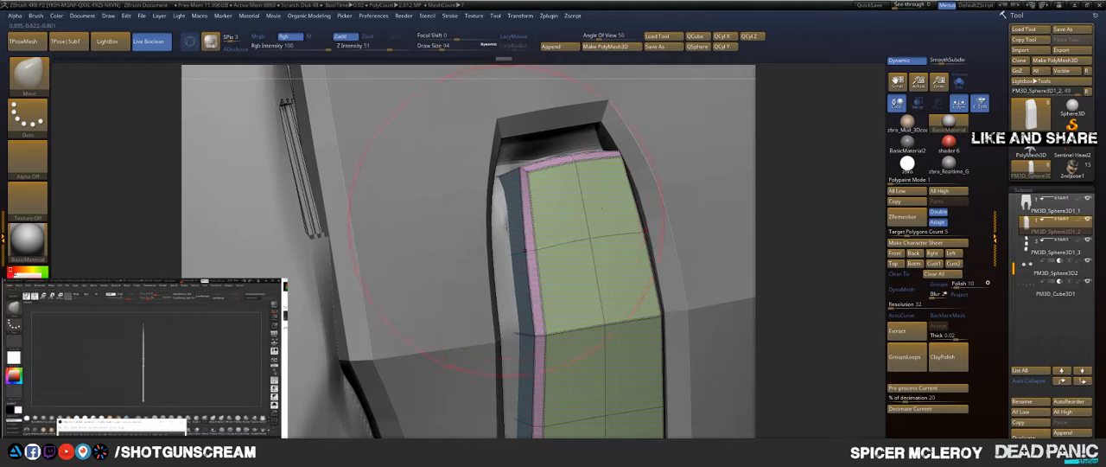
{"action": "mouse_move", "coordinate": [816, 165]}
{"action": "left_mouse_down"}
{"action": "mouse_move", "coordinate": [812, 141]}
{"action": "mouse_move", "coordinate": [799, 138]}
{"action": "left_mouse_up"}
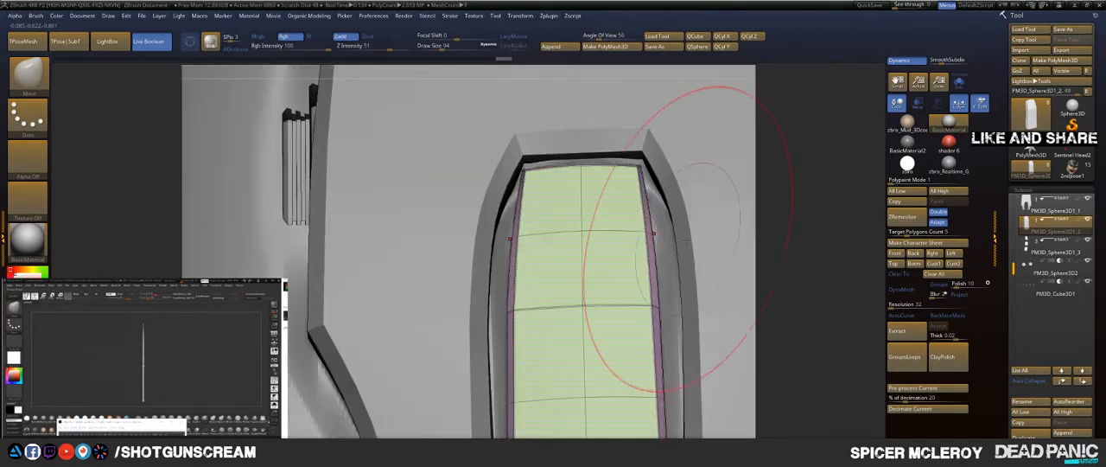
Step: Move the panel's side edges outward to follow the slot walls, reducing the Draw Size to 65 for finer shaping
{"action": "left_click_drag", "start_coordinate": [661, 300], "coordinate": [678, 303]}
{"action": "left_click_drag", "start_coordinate": [782, 270], "coordinate": [753, 177], "text": "alt"}
{"action": "key", "text": "s"}
{"action": "left_click_drag", "start_coordinate": [645, 266], "coordinate": [650, 266]}
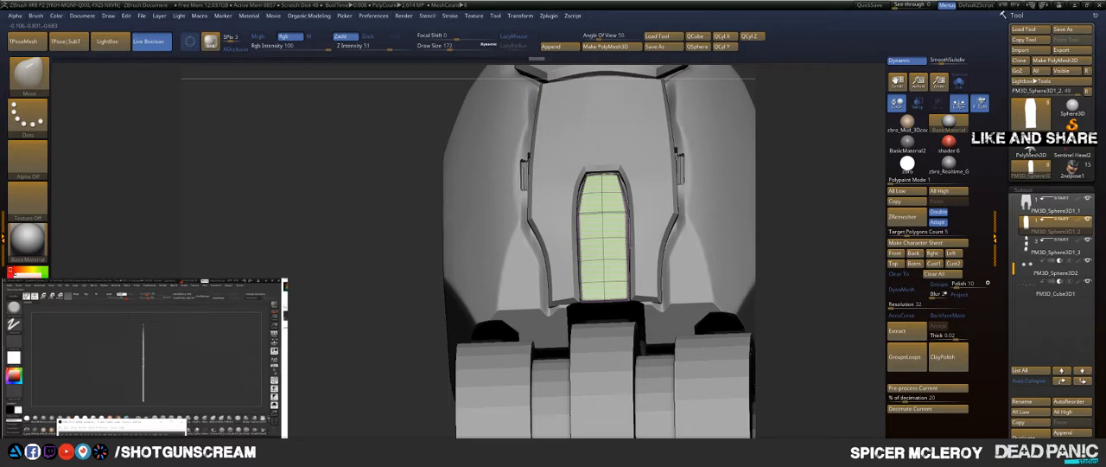
{"action": "key", "text": "s"}
{"action": "left_click_drag", "start_coordinate": [607, 185], "coordinate": [598, 185]}
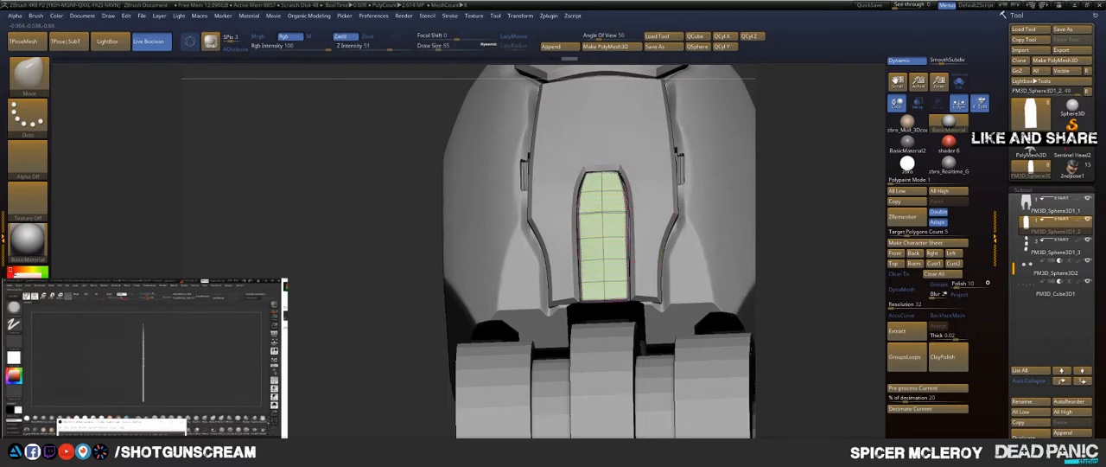
Step: Adjust the panel's bend and sides to fit the slot's depth, using Draw Sizes of 223 and 68
{"action": "mouse_move", "coordinate": [816, 138]}
{"action": "left_mouse_down"}
{"action": "mouse_move", "coordinate": [785, 133]}
{"action": "mouse_move", "coordinate": [790, 154]}
{"action": "left_mouse_up"}
{"action": "key", "text": "s"}
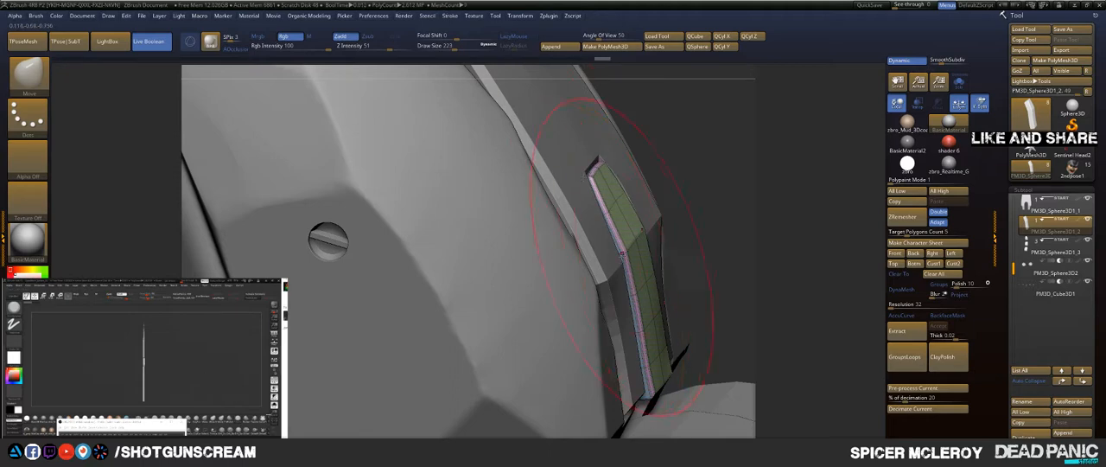
{"action": "left_click_drag", "start_coordinate": [635, 263], "coordinate": [629, 266]}
{"action": "left_click_drag", "start_coordinate": [683, 223], "coordinate": [709, 223]}
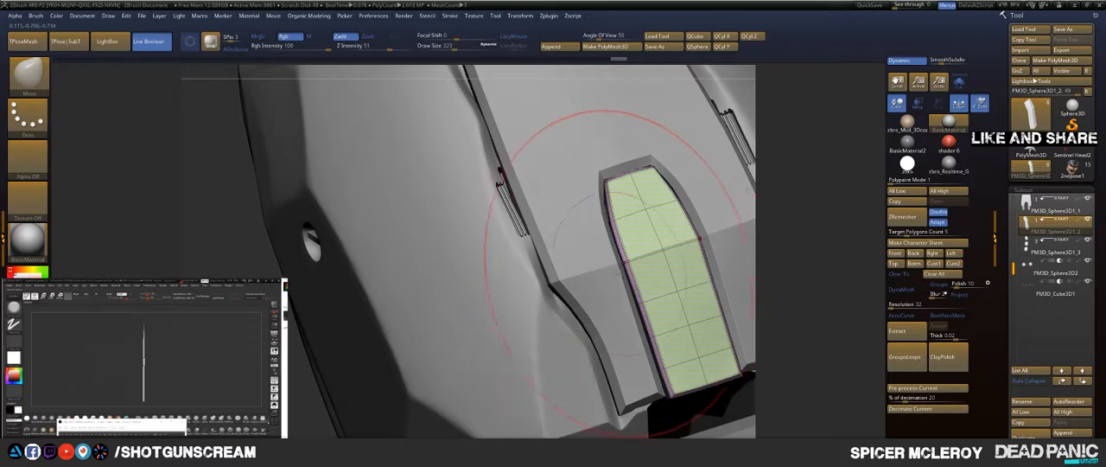
{"action": "key", "text": "s"}
{"action": "left_click_drag", "start_coordinate": [630, 271], "coordinate": [617, 270]}
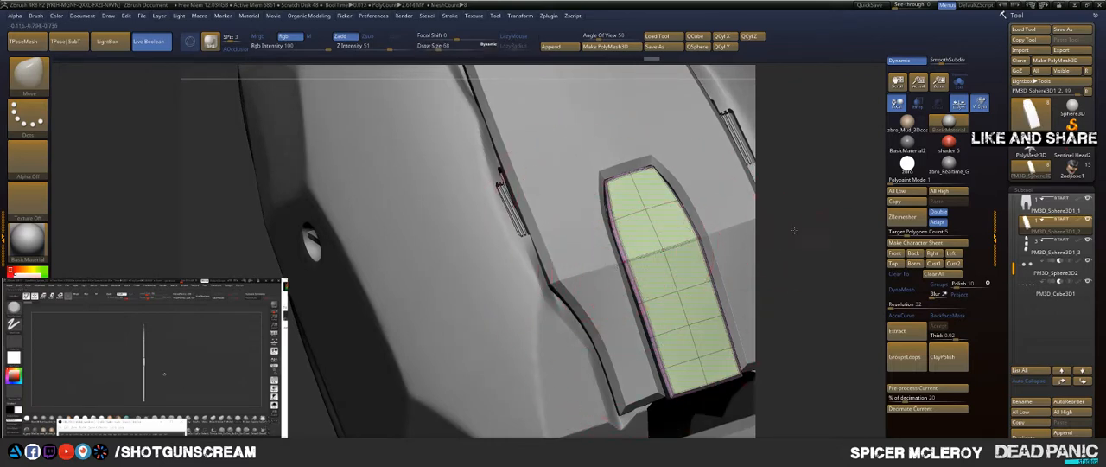
{"action": "left_click_drag", "start_coordinate": [794, 229], "coordinate": [768, 235]}
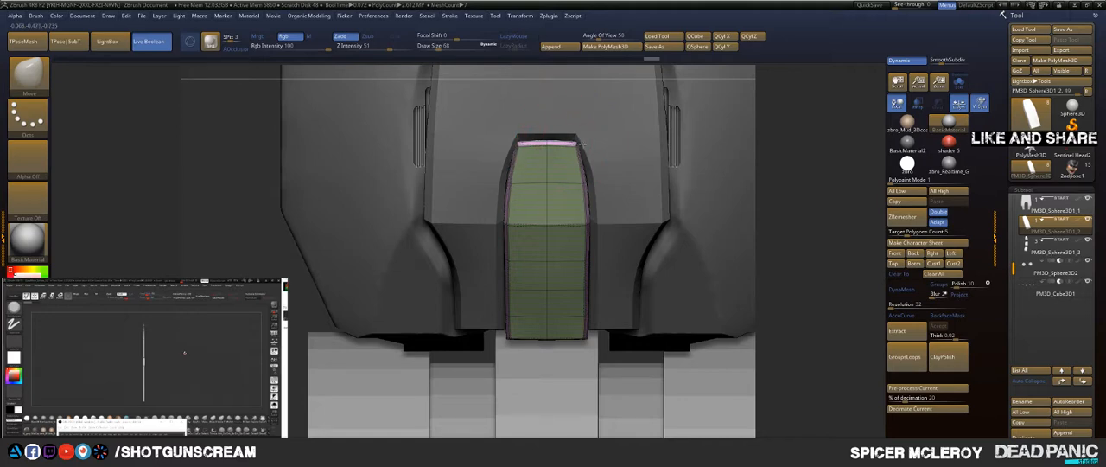
Step: Hide the polyframe display and select the middle finger segment's subtool, PM3D_Sphere3D1_3
{"action": "left_click", "coordinate": [586, 127], "text": "alt"}
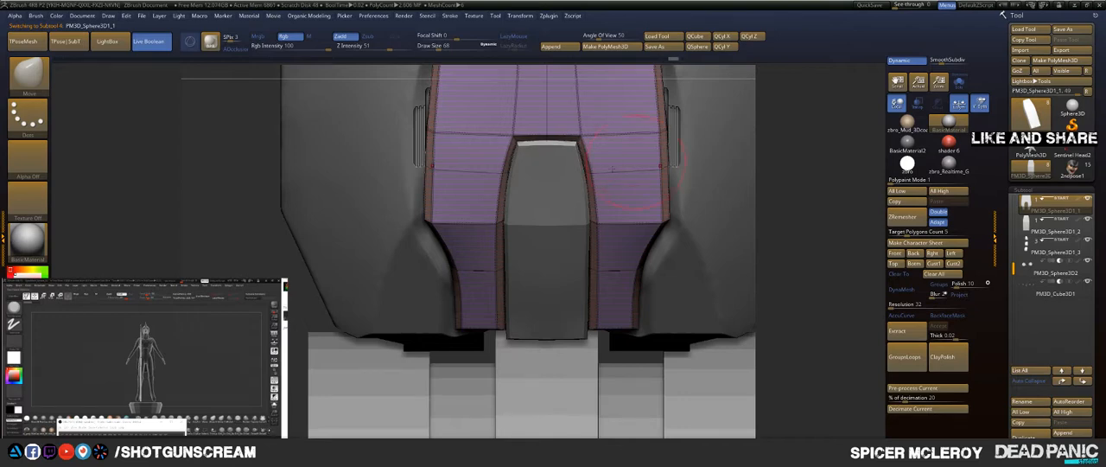
{"action": "left_click", "coordinate": [564, 207], "text": "alt"}
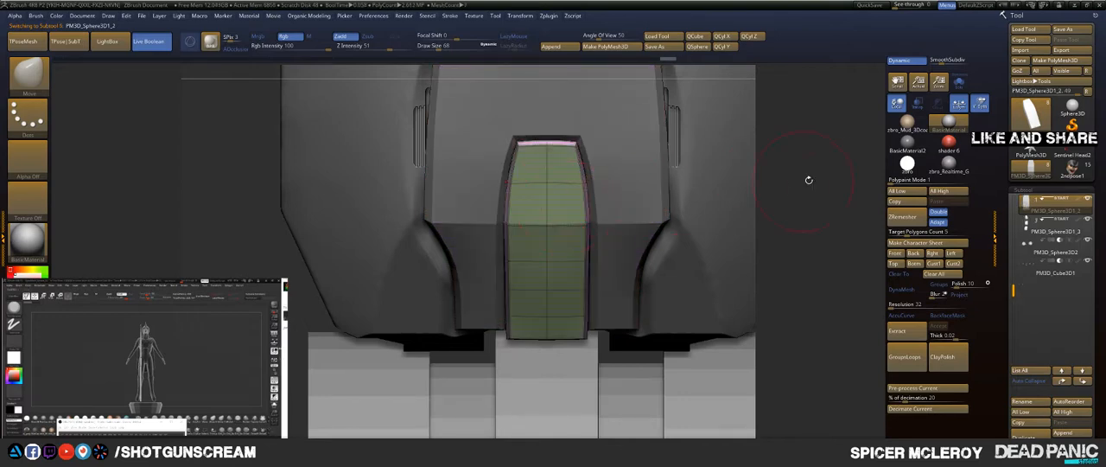
{"action": "left_click_drag", "start_coordinate": [809, 180], "coordinate": [807, 160]}
{"action": "key", "text": "f"}
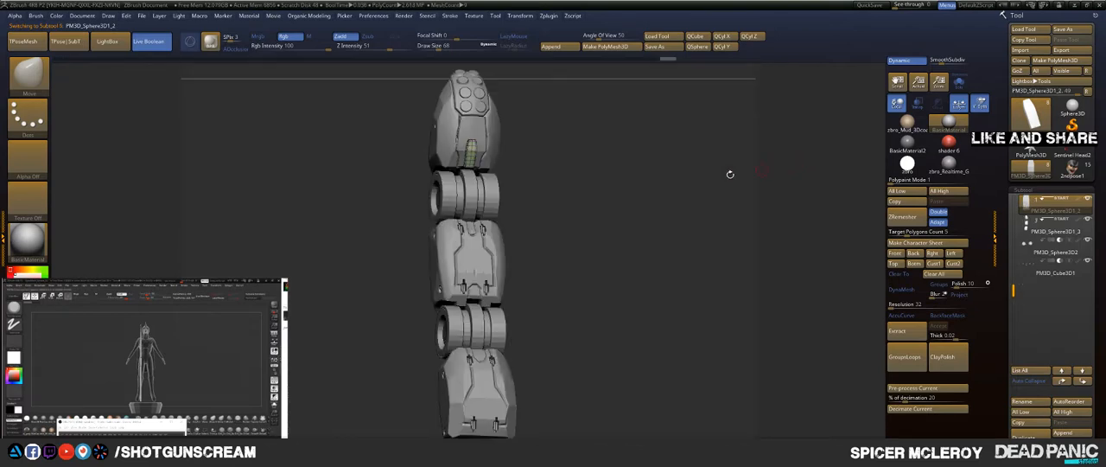
{"action": "key", "text": "shift+f"}
{"action": "left_click_drag", "start_coordinate": [612, 178], "coordinate": [669, 255]}
{"action": "mouse_move", "coordinate": [666, 217]}
{"action": "left_mouse_down"}
{"action": "mouse_move", "coordinate": [693, 183]}
{"action": "mouse_move", "coordinate": [699, 191]}
{"action": "mouse_move", "coordinate": [611, 199]}
{"action": "mouse_move", "coordinate": [665, 228]}
{"action": "mouse_move", "coordinate": [662, 190]}
{"action": "left_mouse_up"}
{"action": "left_click", "coordinate": [559, 238], "text": "alt"}
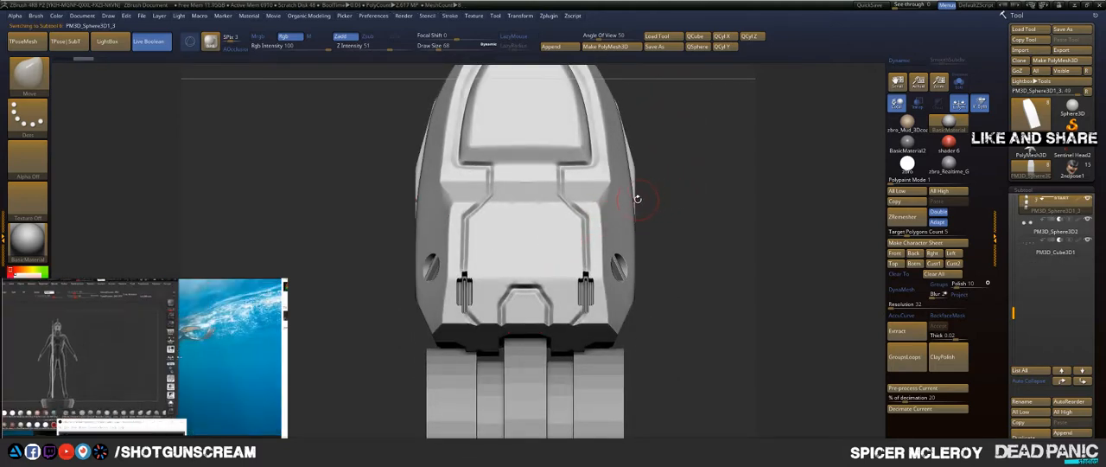
Step: Switch to the Topology brush and save the ZTool in the 2ndPose folder
{"action": "key", "text": "b"}
{"action": "key", "text": "t"}
{"action": "key", "text": "o"}
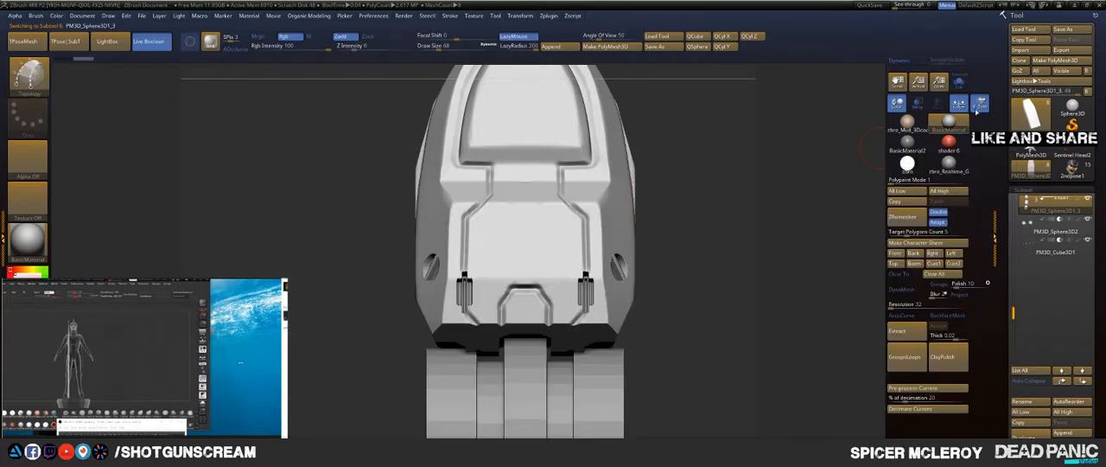
{"action": "left_click", "coordinate": [1063, 30]}
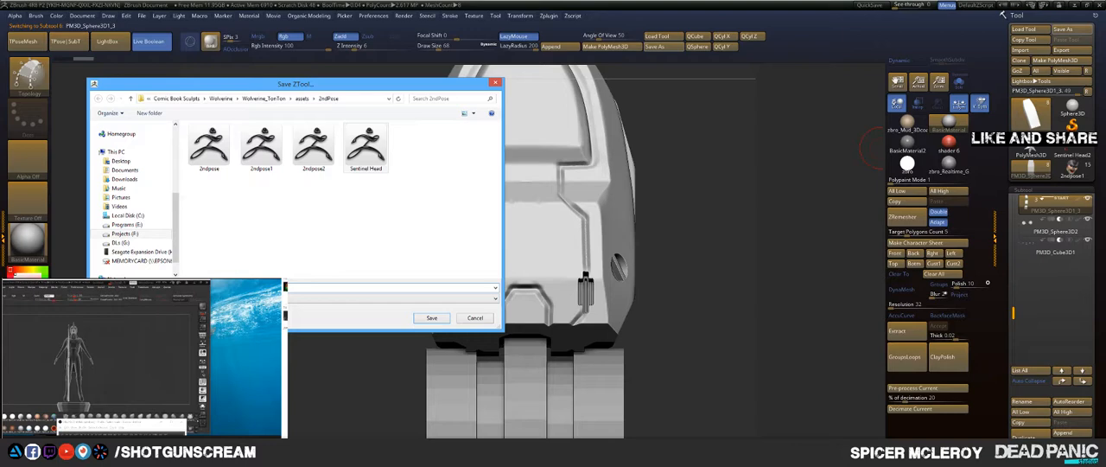
{"action": "key", "text": "Return"}
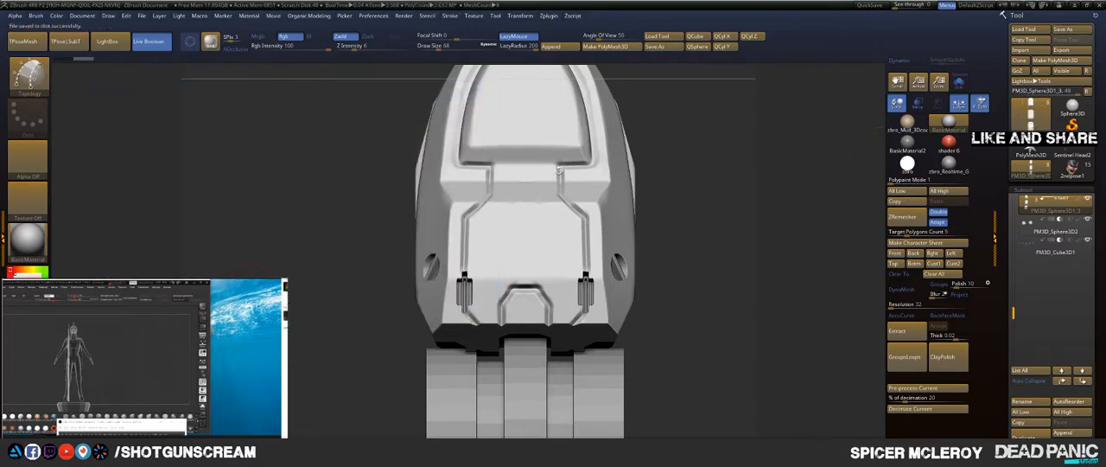
Step: Isolate the selected segment with Solo and set the Topology brush's Draw Size to 25
{"action": "left_click_drag", "start_coordinate": [685, 134], "coordinate": [691, 202], "text": "alt"}
{"action": "left_click_drag", "start_coordinate": [704, 256], "coordinate": [693, 160], "text": "alt"}
{"action": "mouse_move", "coordinate": [688, 211]}
{"action": "left_mouse_down", "text": "alt"}
{"action": "mouse_move", "coordinate": [685, 168]}
{"action": "mouse_move", "coordinate": [724, 160]}
{"action": "mouse_move", "coordinate": [750, 204]}
{"action": "left_mouse_up", "text": "alt"}
{"action": "left_click", "coordinate": [960, 83]}
{"action": "key", "text": "s"}
{"action": "left_click_drag", "start_coordinate": [591, 281], "coordinate": [584, 280]}
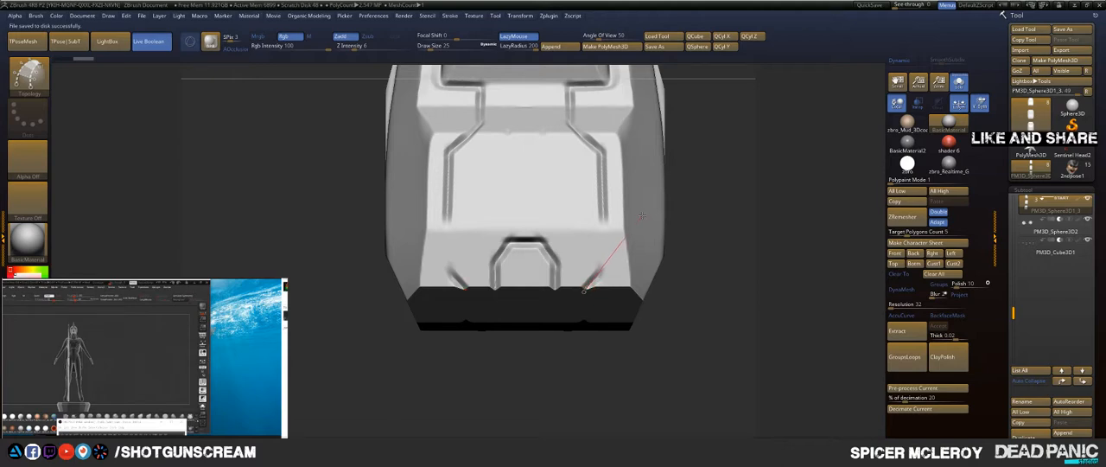
Step: Draw topology curves along one side's groove, covering the lower diagonal, long vertical run, upper diagonal and narrow neck
{"action": "left_click_drag", "start_coordinate": [642, 214], "coordinate": [694, 162]}
{"action": "left_click_drag", "start_coordinate": [604, 190], "coordinate": [597, 158]}
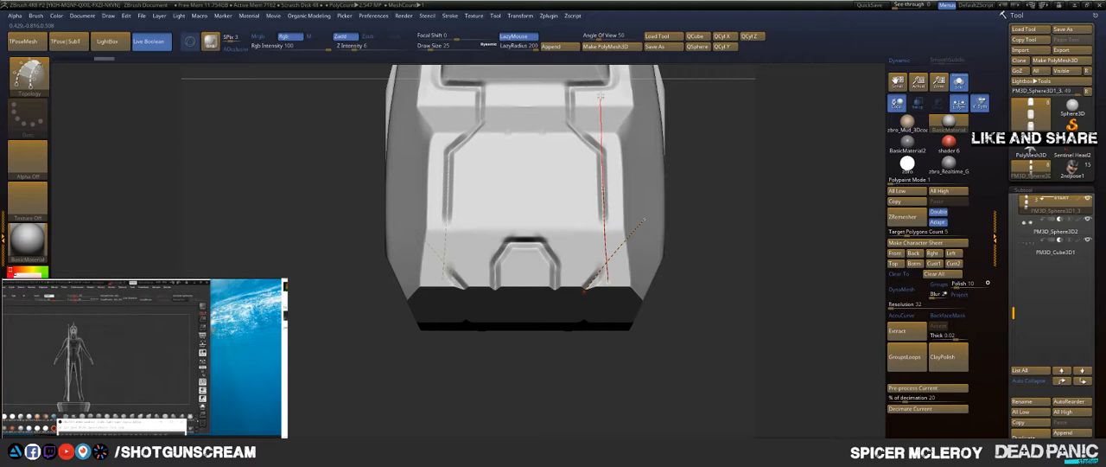
{"action": "left_click_drag", "start_coordinate": [603, 31], "coordinate": [604, 27]}
{"action": "left_click_drag", "start_coordinate": [722, 122], "coordinate": [758, 259], "text": "alt"}
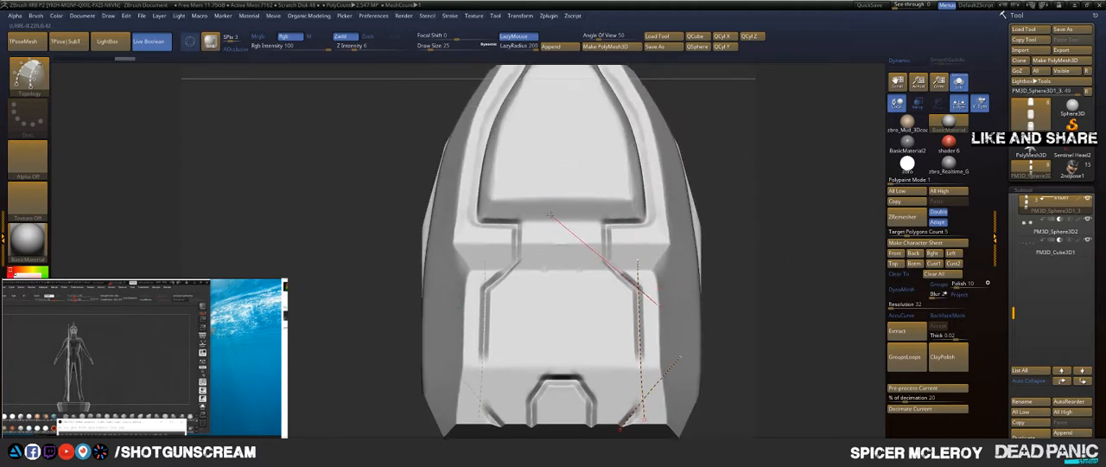
{"action": "left_click_drag", "start_coordinate": [549, 215], "coordinate": [547, 211]}
{"action": "left_click_drag", "start_coordinate": [609, 286], "coordinate": [602, 223]}
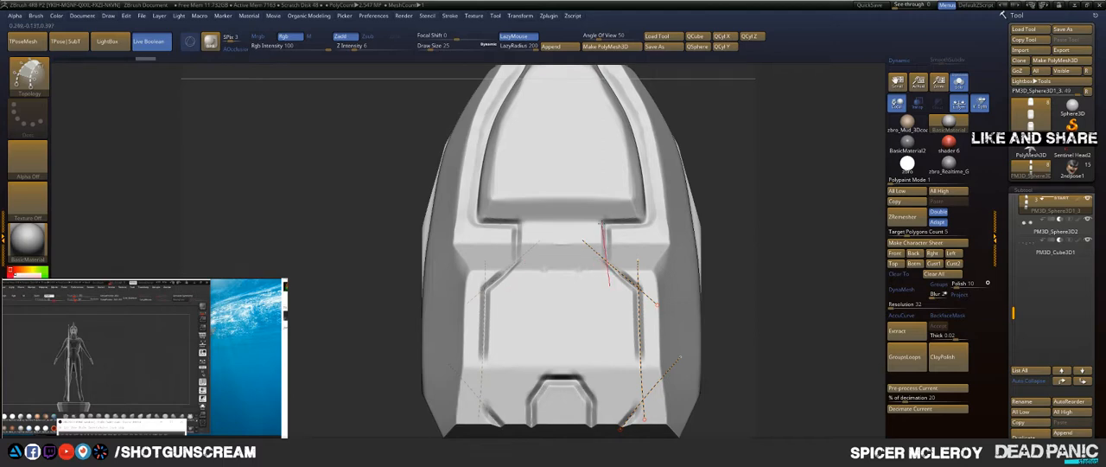
{"action": "left_click_drag", "start_coordinate": [602, 147], "coordinate": [599, 95]}
{"action": "mouse_move", "coordinate": [748, 220]}
{"action": "left_mouse_down"}
{"action": "mouse_move", "coordinate": [699, 252]}
{"action": "mouse_move", "coordinate": [733, 230]}
{"action": "mouse_move", "coordinate": [728, 242]}
{"action": "left_mouse_up"}
{"action": "left_click", "coordinate": [786, 331]}
{"action": "mouse_move", "coordinate": [717, 280]}
{"action": "left_mouse_down", "text": "alt"}
{"action": "mouse_move", "coordinate": [715, 221]}
{"action": "mouse_move", "coordinate": [730, 184]}
{"action": "left_mouse_up", "text": "alt"}
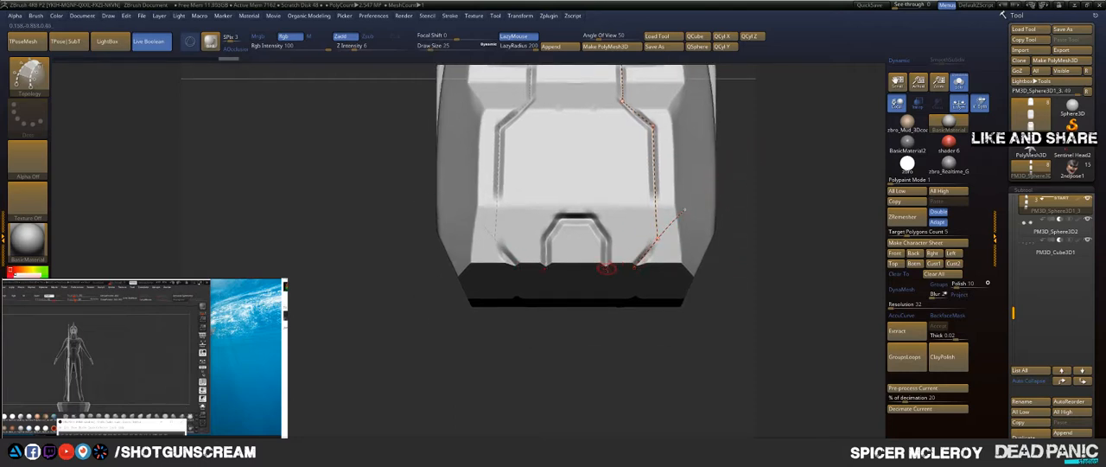
Step: Draw topology curves along the small arch's side and angled corner, and along the segment's lower edge
{"action": "left_click_drag", "start_coordinate": [615, 189], "coordinate": [606, 129]}
{"action": "left_click_drag", "start_coordinate": [616, 249], "coordinate": [595, 228]}
{"action": "left_click_drag", "start_coordinate": [556, 155], "coordinate": [548, 124]}
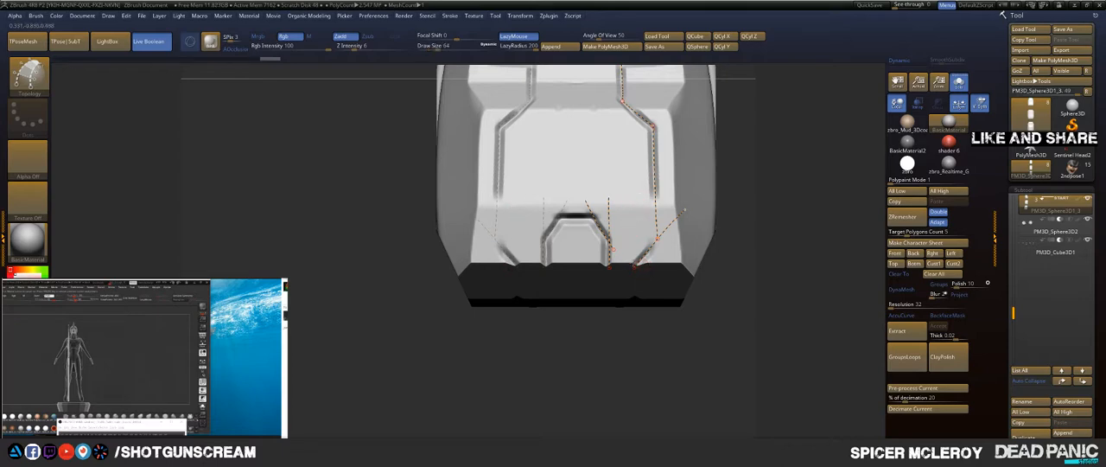
{"action": "left_click_drag", "start_coordinate": [516, 255], "coordinate": [497, 256]}
Step: Try to trim the loose ends of the topology curves and undo the trimming
{"action": "left_click", "coordinate": [798, 332]}
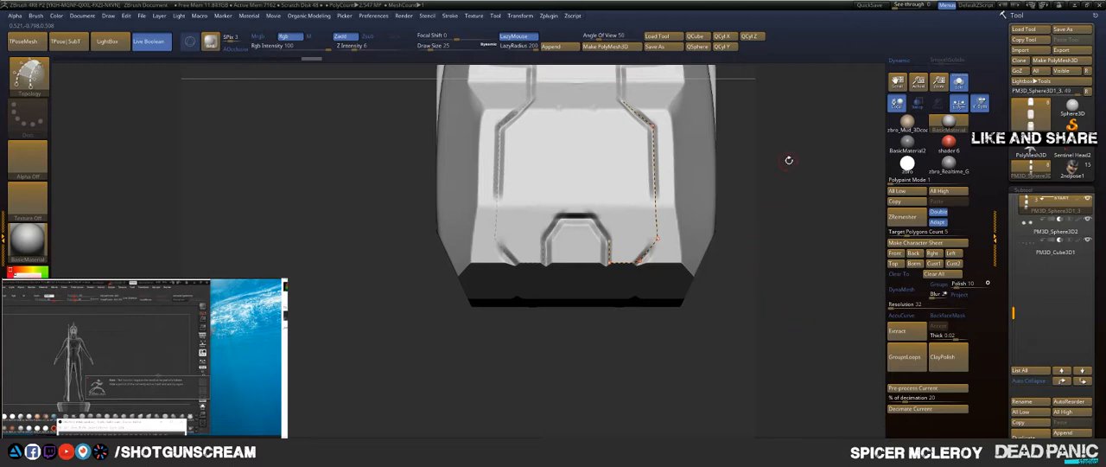
{"action": "mouse_move", "coordinate": [788, 160]}
{"action": "left_mouse_down"}
{"action": "mouse_move", "coordinate": [778, 147]}
{"action": "mouse_move", "coordinate": [762, 154]}
{"action": "left_mouse_up"}
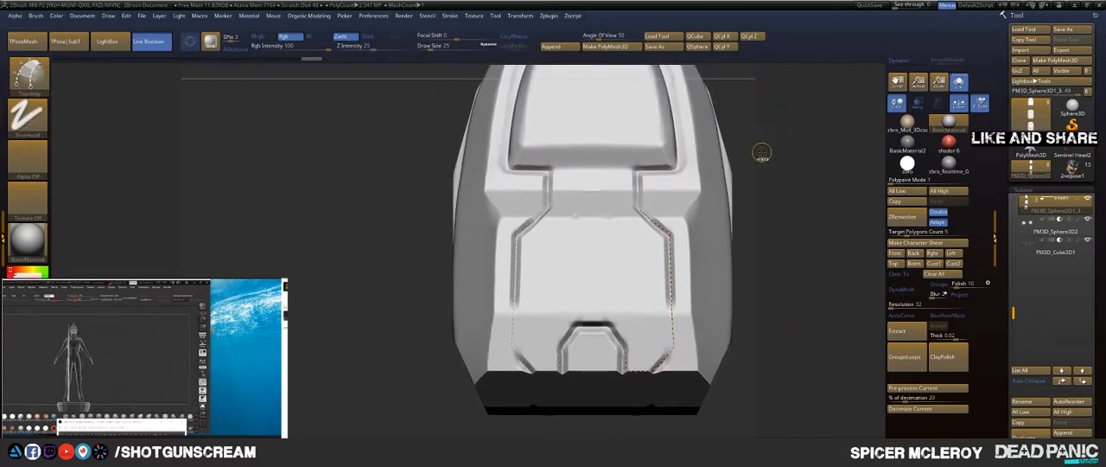
{"action": "key", "text": "ctrl+z"}
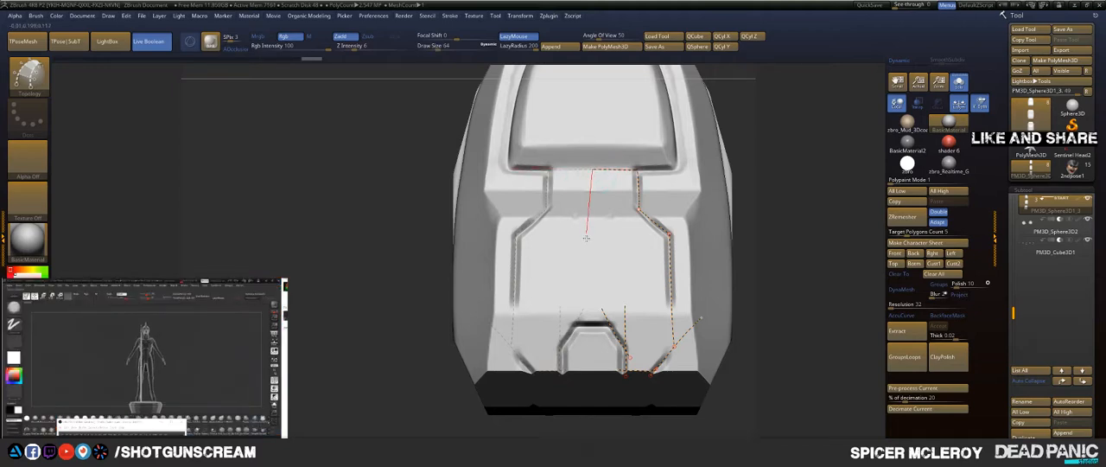
Step: Draw a vertical topology curve down the segment's centre and a horizontal one across the top of the small arch
{"action": "left_click_drag", "start_coordinate": [586, 237], "coordinate": [593, 269]}
{"action": "left_click_drag", "start_coordinate": [593, 311], "coordinate": [595, 324]}
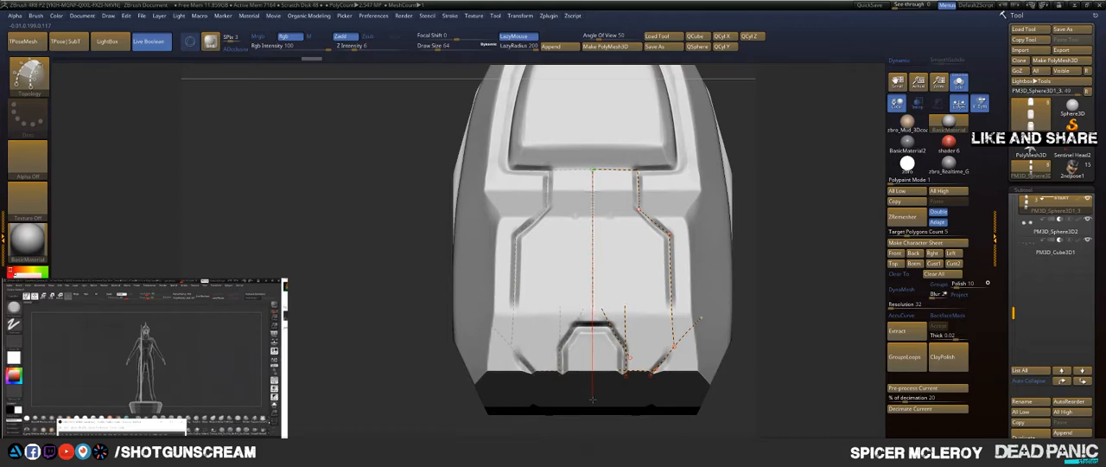
{"action": "left_click_drag", "start_coordinate": [594, 421], "coordinate": [594, 422]}
{"action": "mouse_move", "coordinate": [778, 248]}
{"action": "left_mouse_down", "text": "alt"}
{"action": "mouse_move", "coordinate": [731, 146]}
{"action": "mouse_move", "coordinate": [735, 226]}
{"action": "left_mouse_up", "text": "alt"}
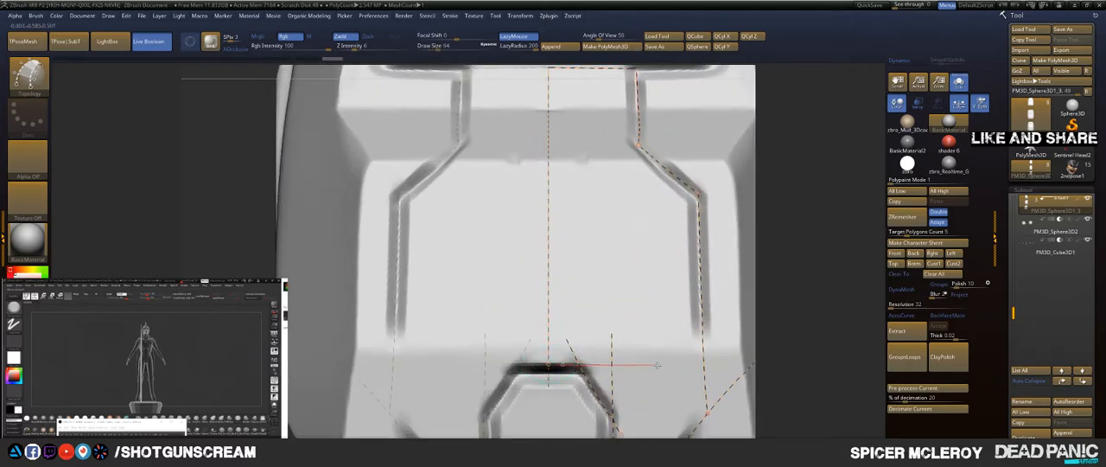
{"action": "left_click_drag", "start_coordinate": [683, 367], "coordinate": [683, 366]}
{"action": "left_click_drag", "start_coordinate": [586, 269], "coordinate": [743, 332], "text": "alt"}
Step: Undo the last curve edit and extend the topology centre line up across the segment's upper raised face
{"action": "left_click_drag", "start_coordinate": [851, 207], "coordinate": [700, 131], "text": "alt"}
{"action": "key", "text": "ctrl+z"}
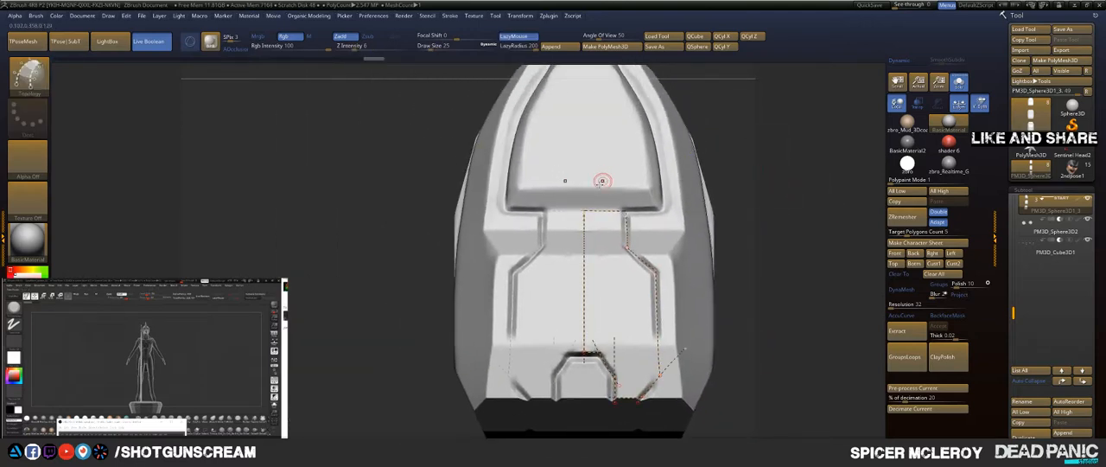
{"action": "left_click_drag", "start_coordinate": [592, 142], "coordinate": [586, 84]}
{"action": "mouse_move", "coordinate": [763, 185]}
{"action": "left_mouse_down", "text": "alt"}
{"action": "mouse_move", "coordinate": [724, 114]}
{"action": "mouse_move", "coordinate": [747, 173]}
{"action": "left_mouse_up", "text": "alt"}
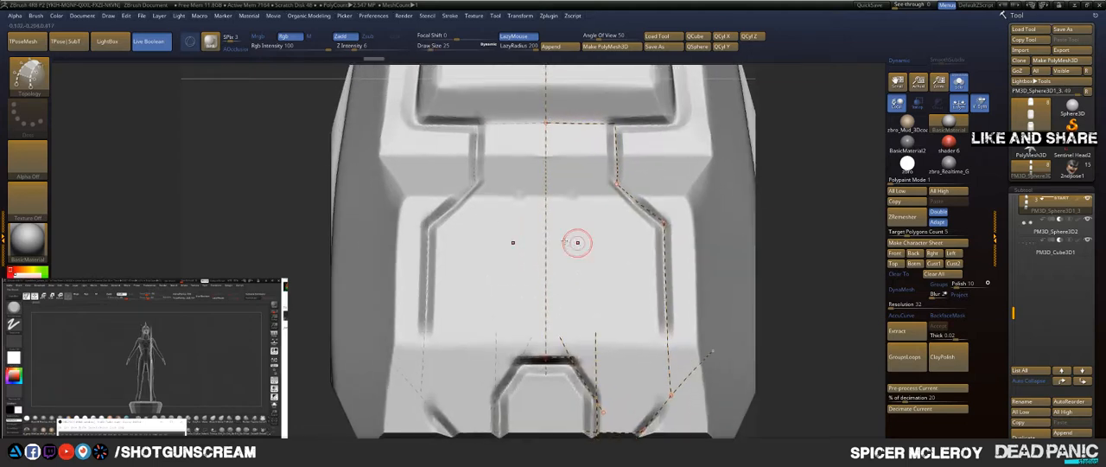
Step: Draw an angled topology curve at the raised face's corner and a horizontal curve across the segment between the inner grooves
{"action": "left_click_drag", "start_coordinate": [577, 243], "coordinate": [665, 348], "text": "alt"}
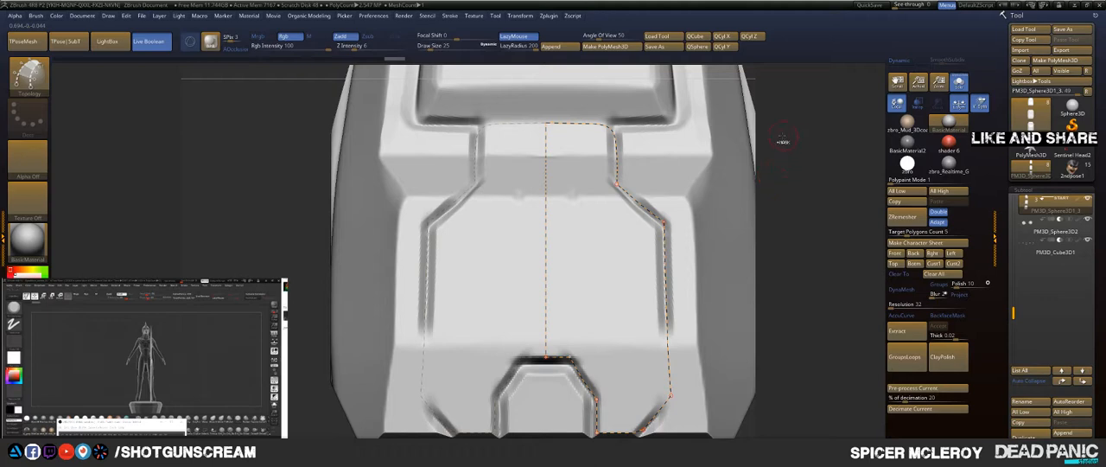
{"action": "key", "text": "ctrl+z"}
{"action": "mouse_move", "coordinate": [615, 122]}
{"action": "left_mouse_down"}
{"action": "mouse_move", "coordinate": [702, 73]}
{"action": "mouse_move", "coordinate": [687, 82]}
{"action": "left_mouse_up"}
{"action": "left_click_drag", "start_coordinate": [816, 176], "coordinate": [825, 236], "text": "alt"}
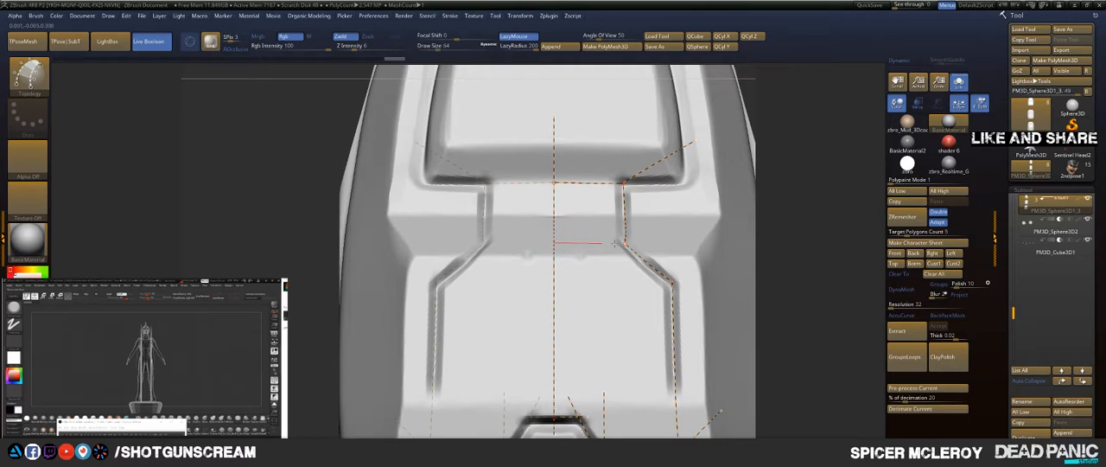
{"action": "left_click_drag", "start_coordinate": [712, 247], "coordinate": [710, 246]}
{"action": "left_click_drag", "start_coordinate": [590, 216], "coordinate": [738, 217]}
{"action": "left_click_drag", "start_coordinate": [811, 213], "coordinate": [717, 207]}
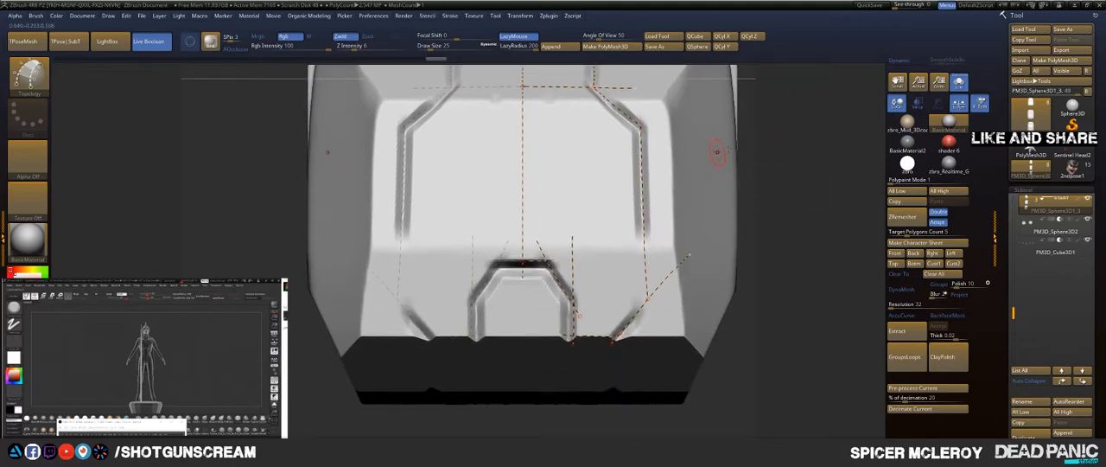
Step: Trim the loose ends of the topology curves around the segment's upper raised band
{"action": "left_click_drag", "start_coordinate": [716, 152], "coordinate": [713, 178]}
{"action": "left_click_drag", "start_coordinate": [745, 257], "coordinate": [746, 268], "text": "alt"}
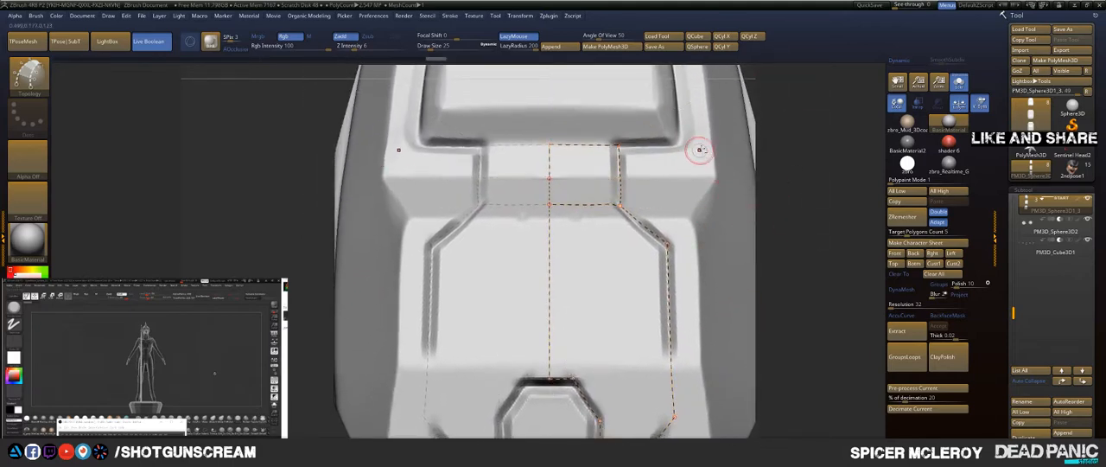
{"action": "left_click_drag", "start_coordinate": [707, 141], "coordinate": [720, 320], "text": "alt"}
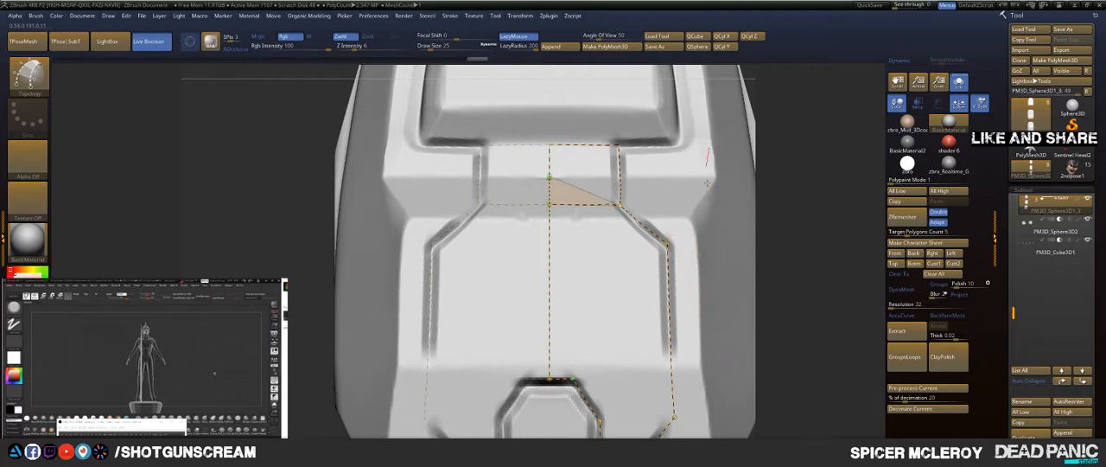
{"action": "left_click_drag", "start_coordinate": [813, 134], "coordinate": [684, 144]}
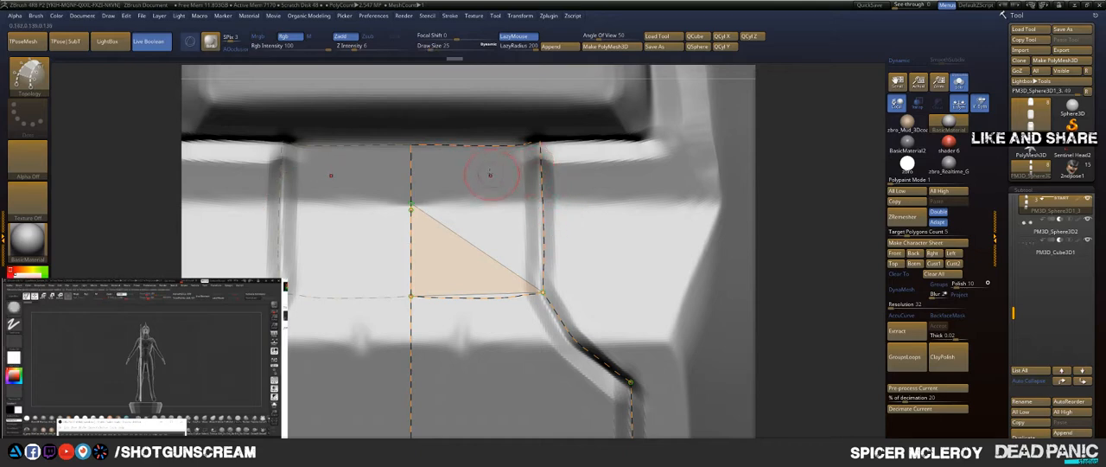
Step: Delete the topology curves across the upper band and along the side groove, keeping the vertical centre line
{"action": "right_click_drag", "start_coordinate": [491, 176], "coordinate": [558, 126], "text": "alt"}
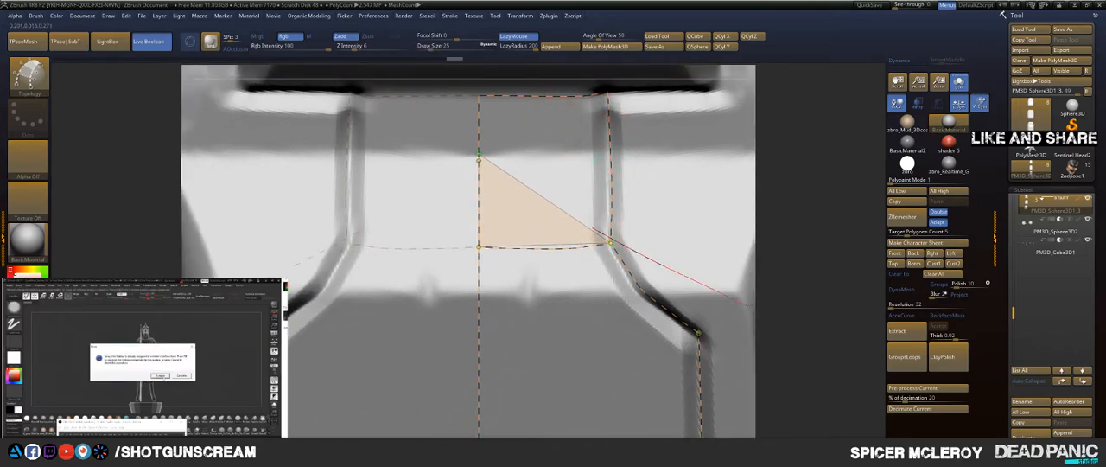
{"action": "left_click_drag", "start_coordinate": [727, 311], "coordinate": [728, 312], "text": "alt"}
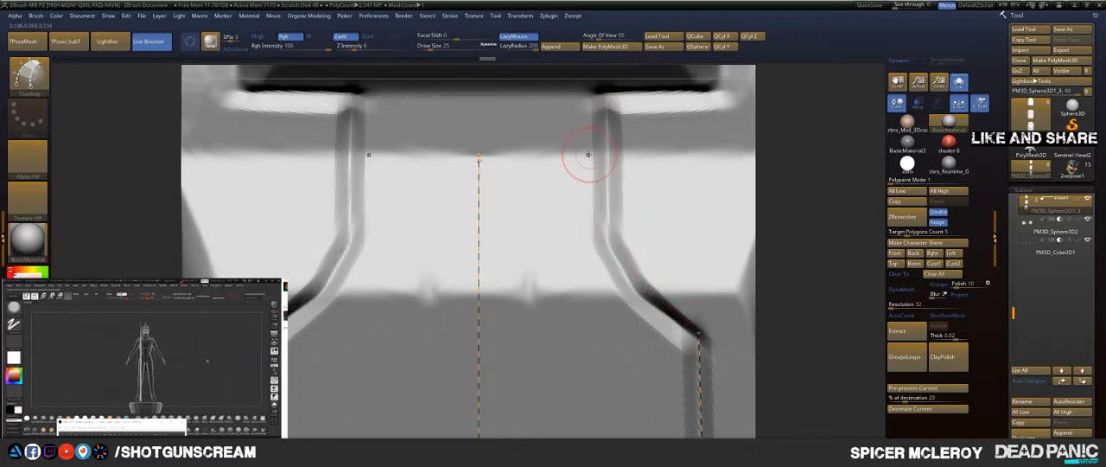
{"action": "right_click_drag", "start_coordinate": [588, 161], "coordinate": [555, 151], "text": "ctrl"}
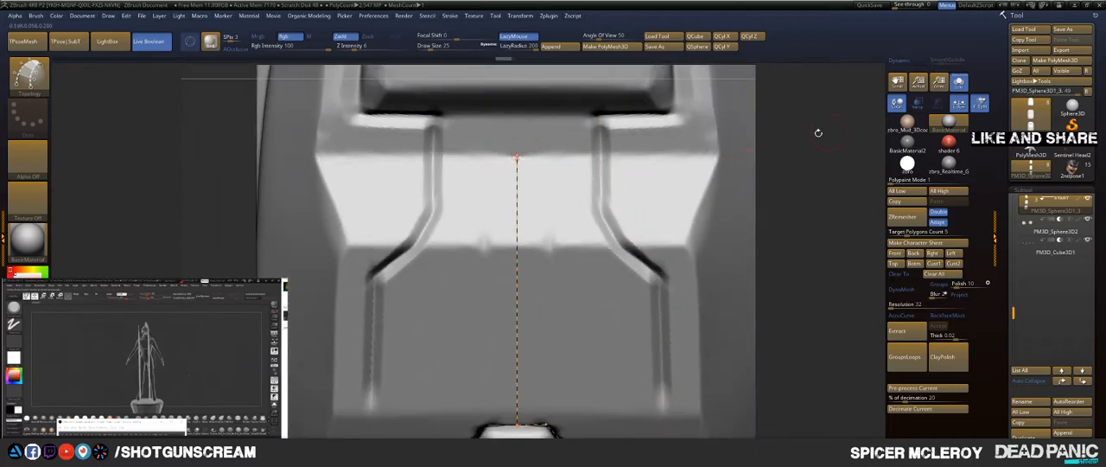
{"action": "right_click_drag", "start_coordinate": [727, 234], "coordinate": [757, 154], "text": "alt"}
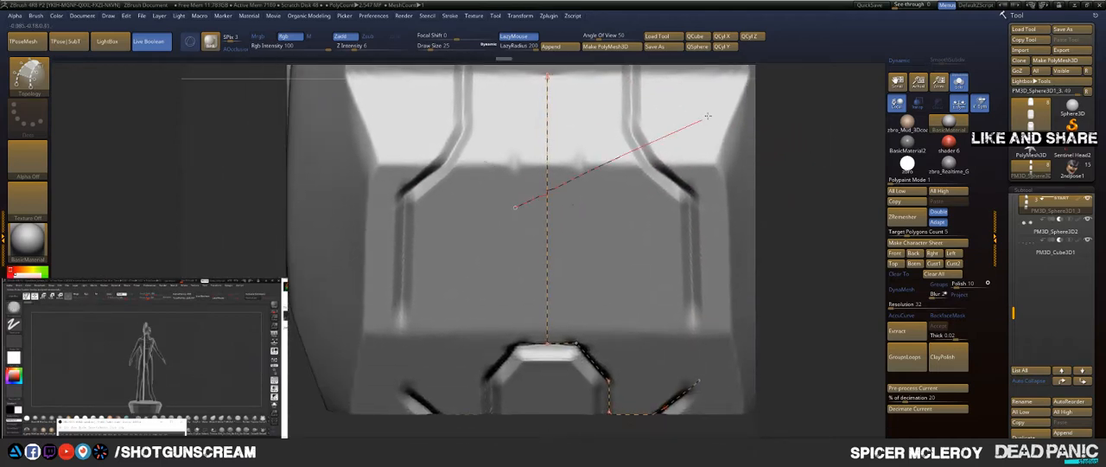
{"action": "right_click_drag", "start_coordinate": [815, 98], "coordinate": [804, 195], "text": "alt"}
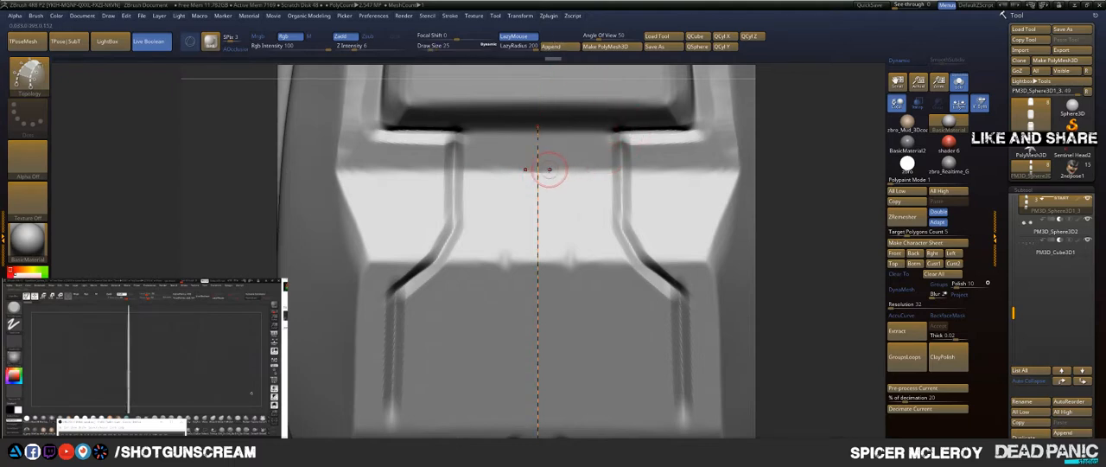
Step: Draw two horizontal topology curves across the upper band and a vertical one joining them into a quad beside the centre line
{"action": "left_click_drag", "start_coordinate": [550, 168], "coordinate": [714, 169]}
{"action": "left_click_drag", "start_coordinate": [560, 125], "coordinate": [691, 136]}
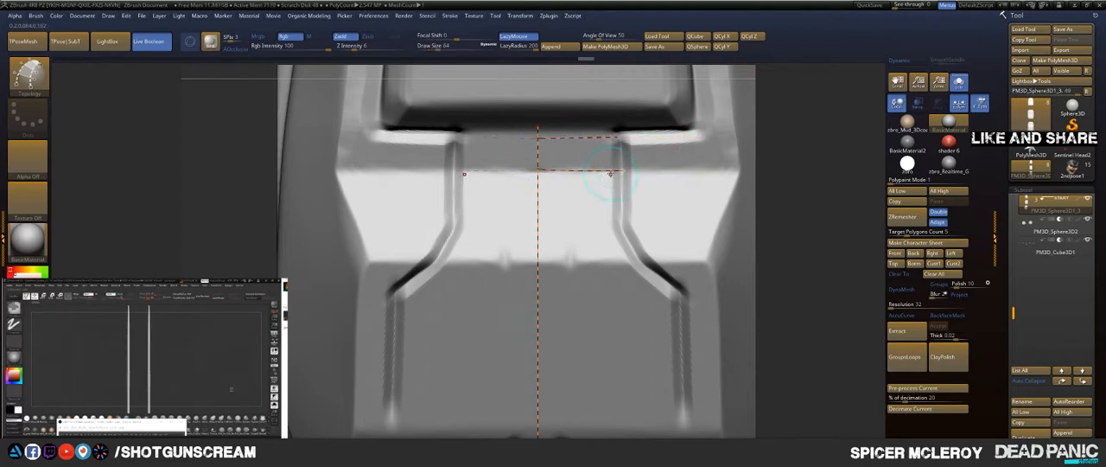
{"action": "left_click_drag", "start_coordinate": [610, 173], "coordinate": [616, 24]}
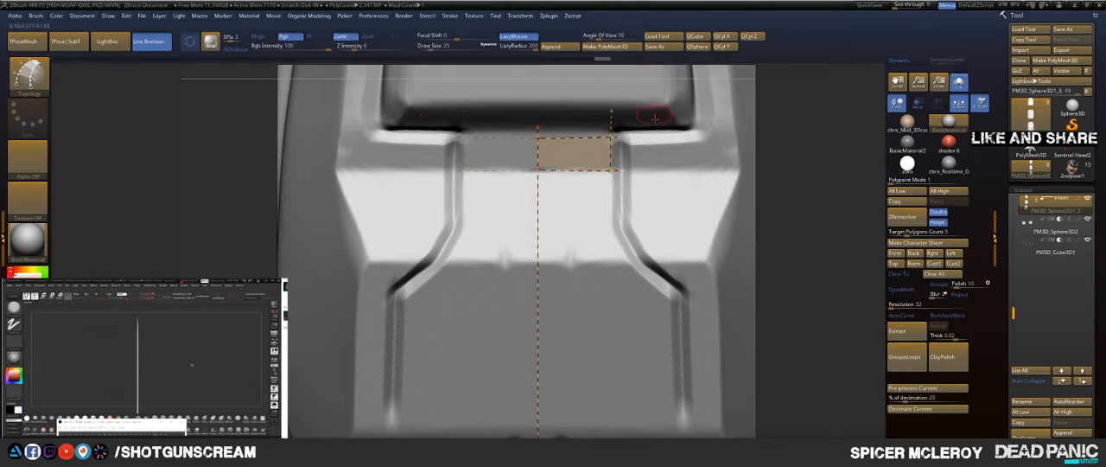
Step: Draw topology curves down the groove's inner edge from the quad and diagonally at its bend, and trim their loose ends
{"action": "right_click_drag", "start_coordinate": [639, 166], "coordinate": [602, 122], "text": "alt"}
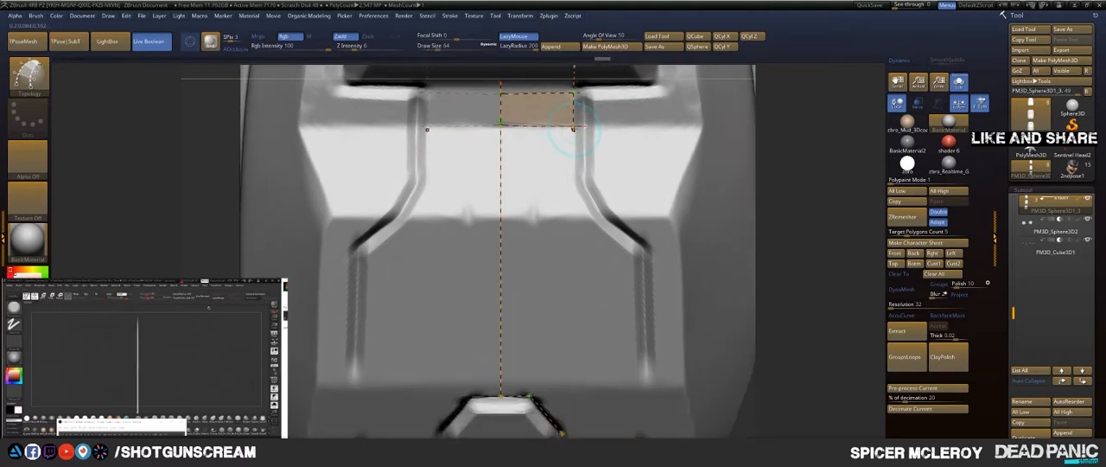
{"action": "left_click_drag", "start_coordinate": [575, 200], "coordinate": [579, 243]}
{"action": "left_click_drag", "start_coordinate": [579, 287], "coordinate": [579, 289]}
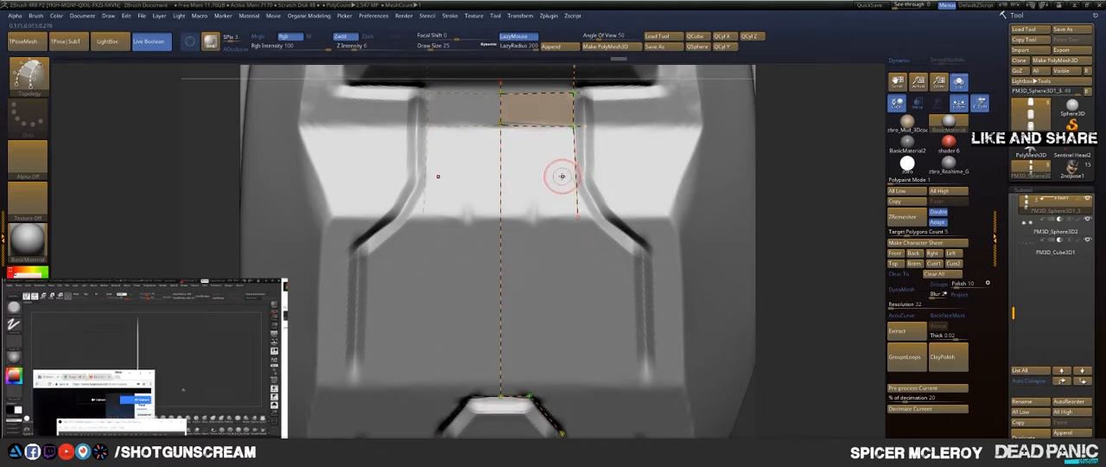
{"action": "left_click_drag", "start_coordinate": [565, 175], "coordinate": [571, 191]}
{"action": "left_click_drag", "start_coordinate": [600, 259], "coordinate": [650, 322]}
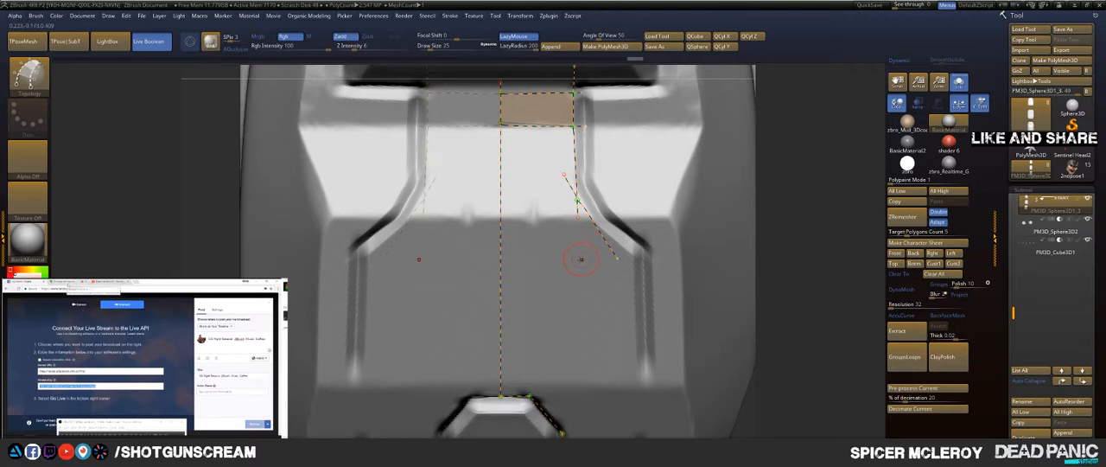
{"action": "left_click_drag", "start_coordinate": [633, 256], "coordinate": [518, 164]}
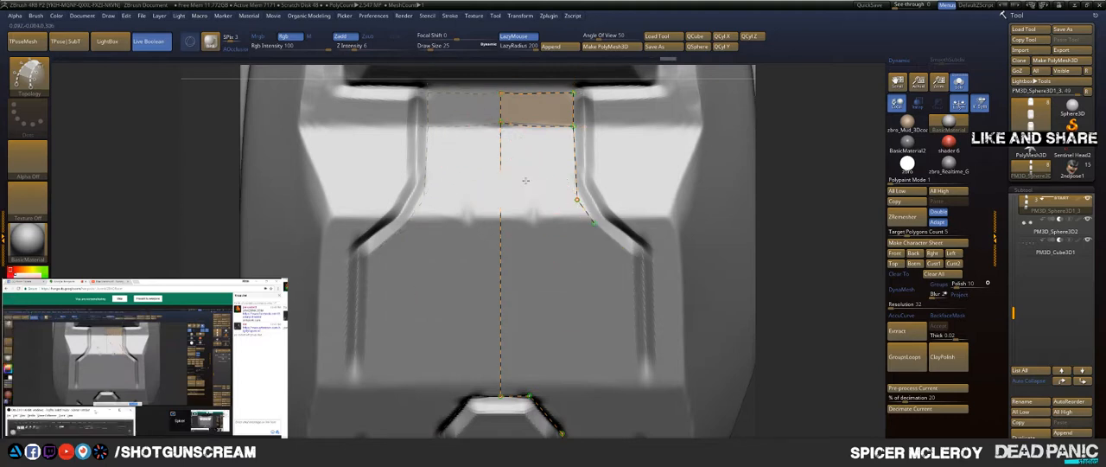
Step: Extend the topology curve diagonally along the groove's bend to its outer corner and cross it with a short curve
{"action": "right_click_drag", "start_coordinate": [525, 181], "coordinate": [489, 131], "text": "alt"}
{"action": "mouse_move", "coordinate": [556, 172]}
{"action": "left_mouse_down"}
{"action": "mouse_move", "coordinate": [622, 242]}
{"action": "mouse_move", "coordinate": [668, 269]}
{"action": "left_mouse_up"}
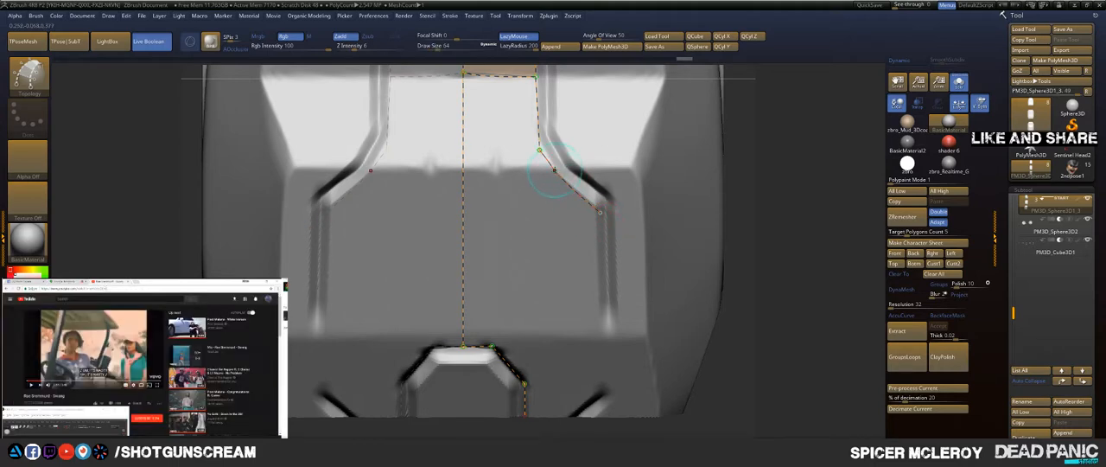
{"action": "left_click_drag", "start_coordinate": [674, 111], "coordinate": [676, 110]}
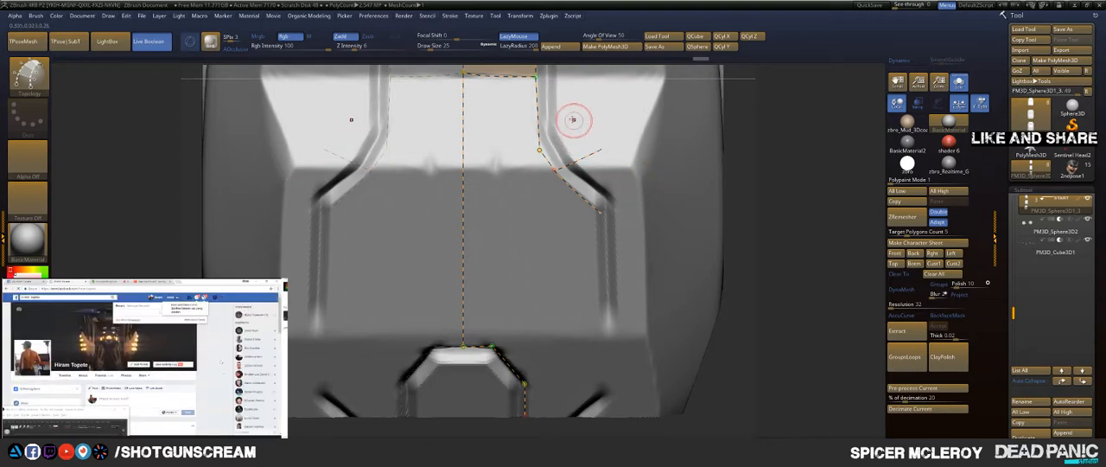
Step: Draw a vertical topology curve down the outer groove to the lower corner, then try trimming the curves and undo the trim
{"action": "right_click_drag", "start_coordinate": [611, 190], "coordinate": [628, 141], "text": "alt"}
{"action": "left_click_drag", "start_coordinate": [612, 153], "coordinate": [620, 281]}
{"action": "left_click_drag", "start_coordinate": [624, 331], "coordinate": [624, 354]}
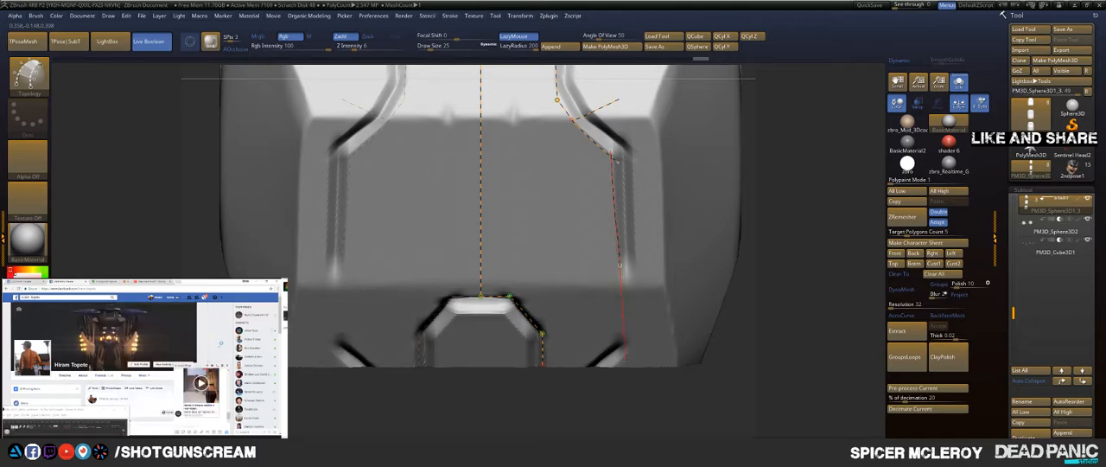
{"action": "left_click_drag", "start_coordinate": [621, 431], "coordinate": [627, 422]}
{"action": "left_click", "coordinate": [766, 280]}
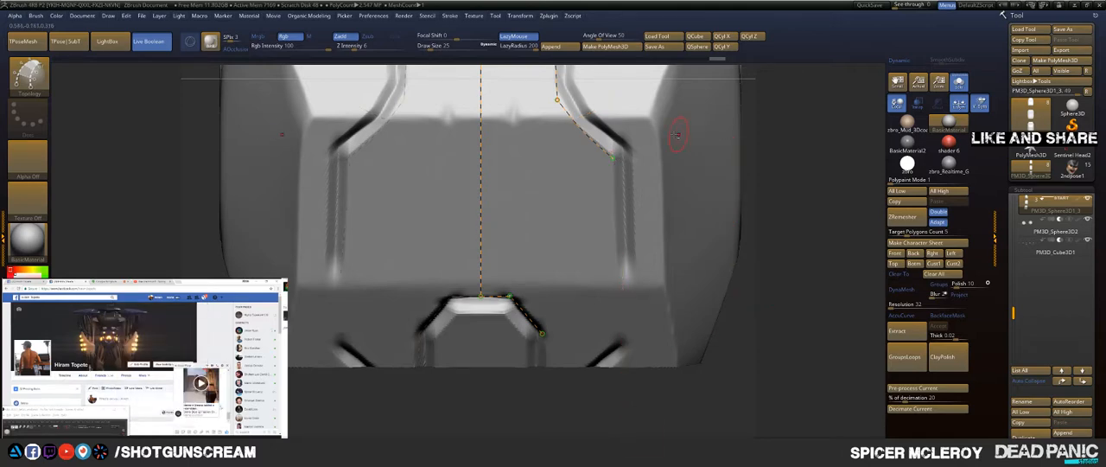
{"action": "key", "text": "ctrl+z"}
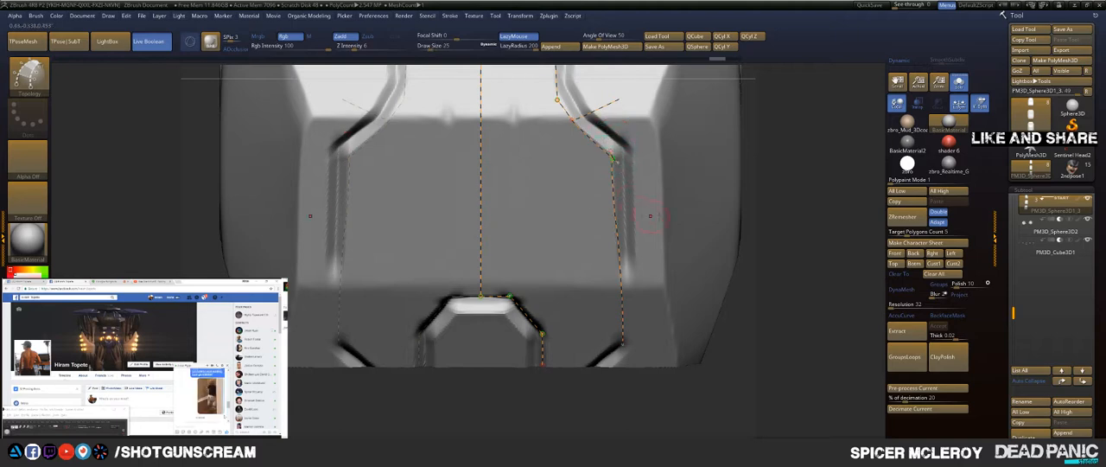
Step: Draw topology curves diagonally through the segment's angled lower corner and along its lower edge
{"action": "left_click_drag", "start_coordinate": [757, 217], "coordinate": [743, 70], "text": "alt"}
{"action": "left_click_drag", "start_coordinate": [580, 222], "coordinate": [698, 104]}
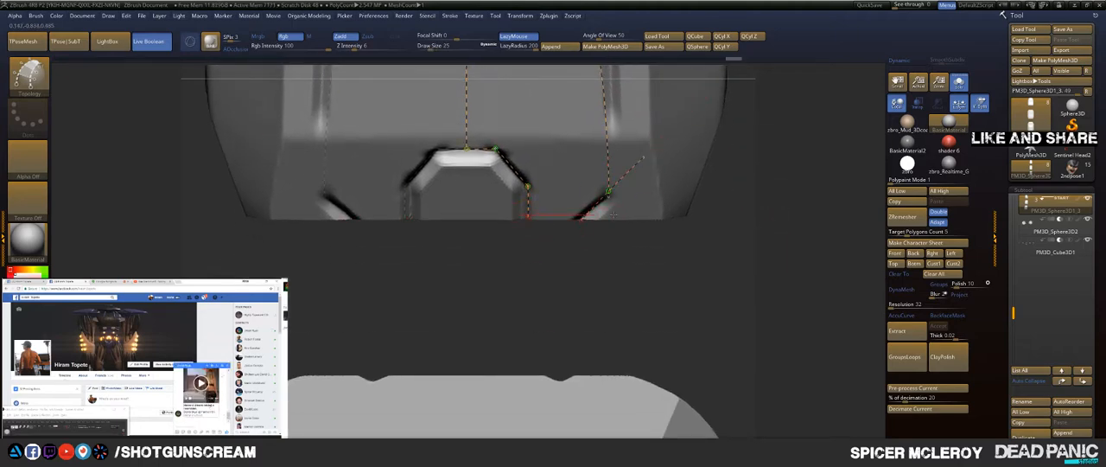
{"action": "left_click_drag", "start_coordinate": [766, 164], "coordinate": [777, 190], "text": "alt"}
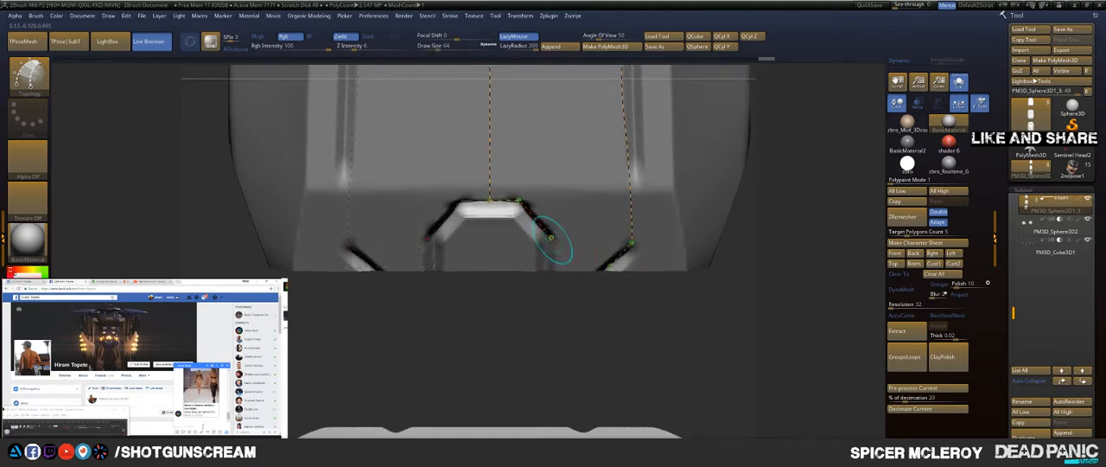
Step: Draw topology curves down the small arch's side and along the lower edge to the angled corner, and trim the loose ends
{"action": "left_click_drag", "start_coordinate": [552, 240], "coordinate": [553, 276]}
{"action": "left_click_drag", "start_coordinate": [568, 353], "coordinate": [570, 335]}
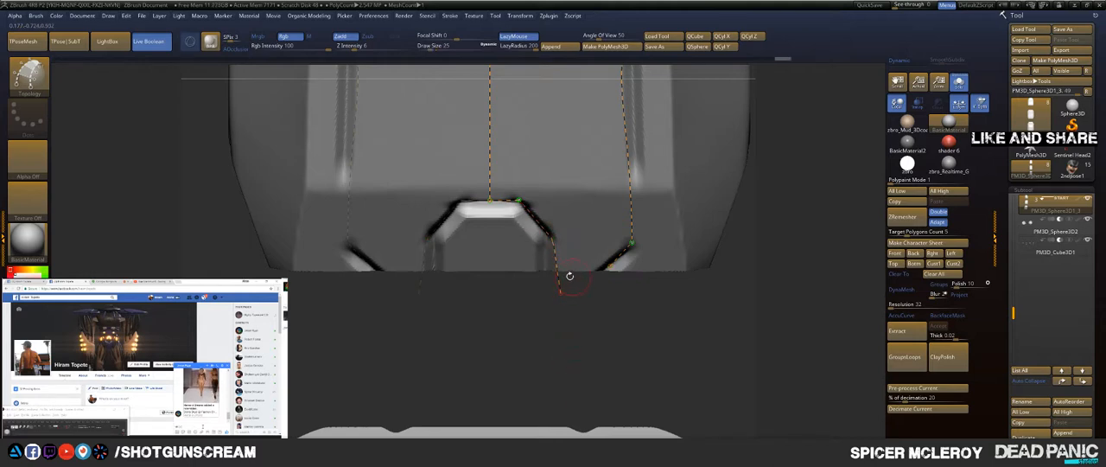
{"action": "left_click_drag", "start_coordinate": [558, 270], "coordinate": [664, 270]}
{"action": "left_click_drag", "start_coordinate": [705, 245], "coordinate": [715, 242]}
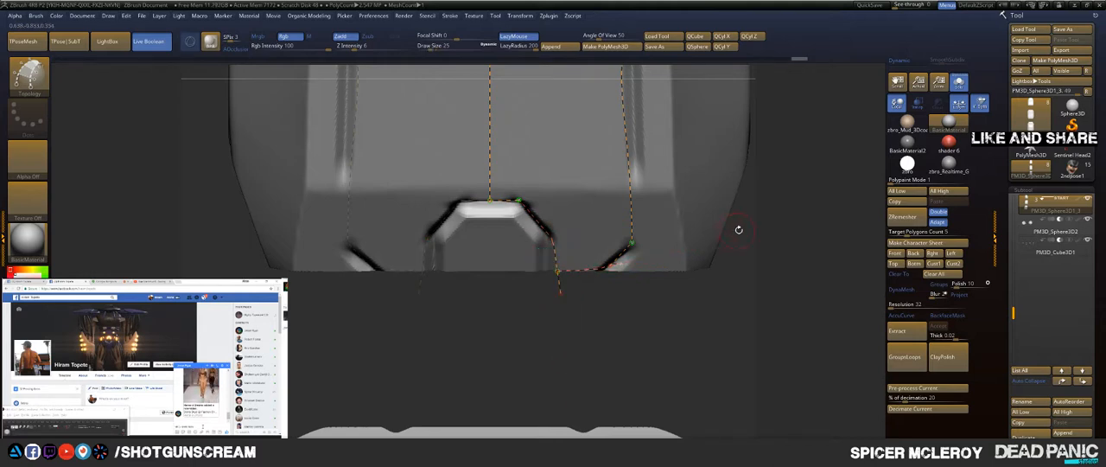
{"action": "left_click_drag", "start_coordinate": [859, 213], "coordinate": [854, 212]}
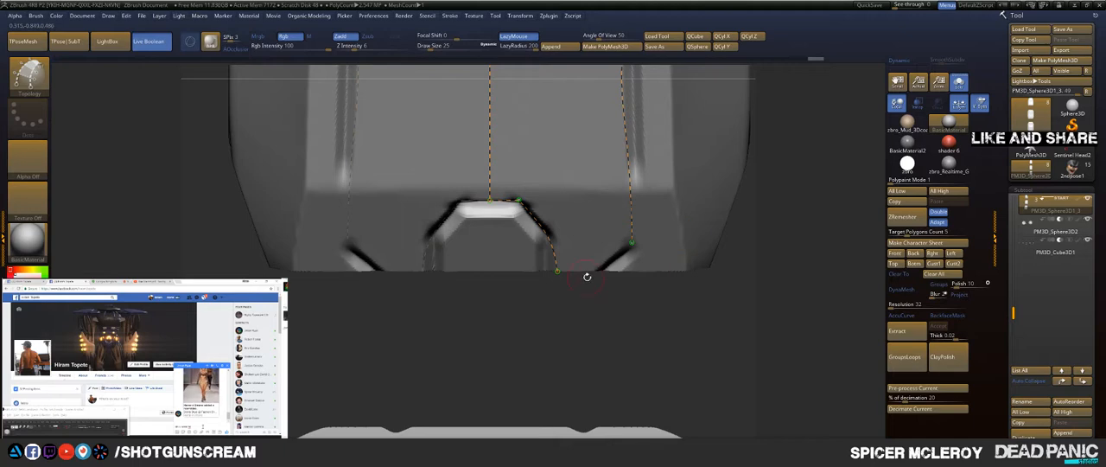
Step: Redraw the topology curve between the small arch and the angled corner slightly above the segment's lower edge
{"action": "mouse_move", "coordinate": [588, 276]}
{"action": "left_mouse_down"}
{"action": "mouse_move", "coordinate": [603, 249]}
{"action": "mouse_move", "coordinate": [579, 259]}
{"action": "mouse_move", "coordinate": [594, 256]}
{"action": "mouse_move", "coordinate": [595, 281]}
{"action": "left_mouse_up"}
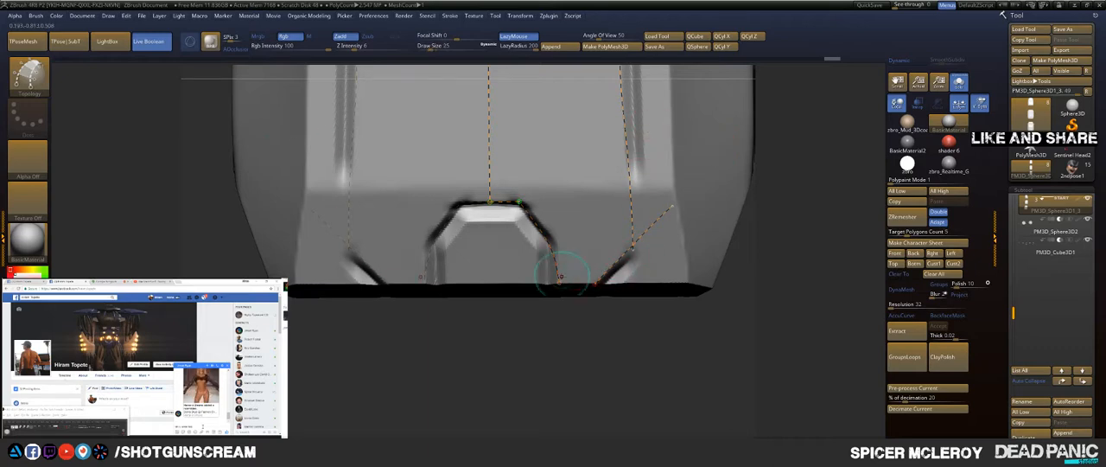
{"action": "left_click_drag", "start_coordinate": [687, 274], "coordinate": [727, 264]}
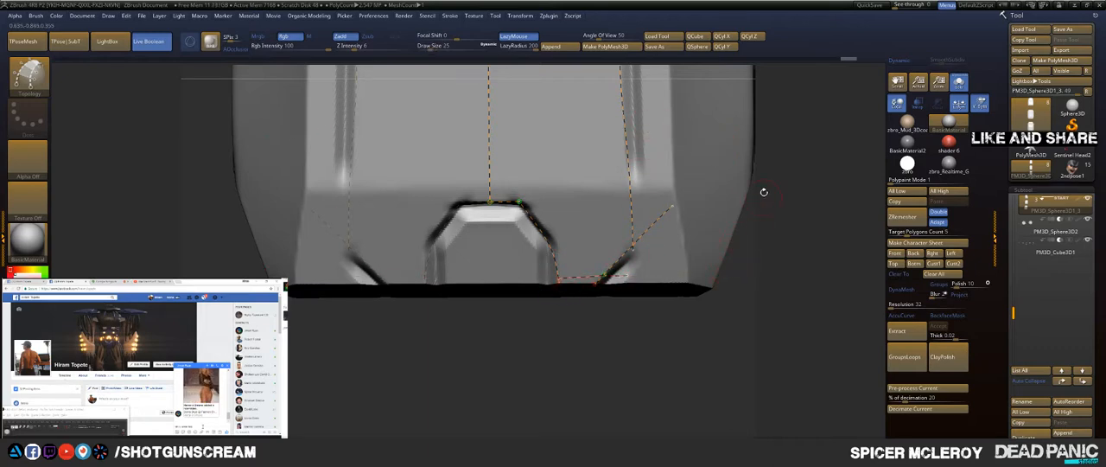
{"action": "left_click_drag", "start_coordinate": [764, 192], "coordinate": [793, 250], "text": "alt"}
Step: Undo the latest topology curve edits and clear the curves below the start of the groove's bend
{"action": "key", "text": "ctrl+z"}
{"action": "key", "text": "ctrl+z"}
{"action": "key", "text": "ctrl+z"}
{"action": "key", "text": "ctrl+z"}
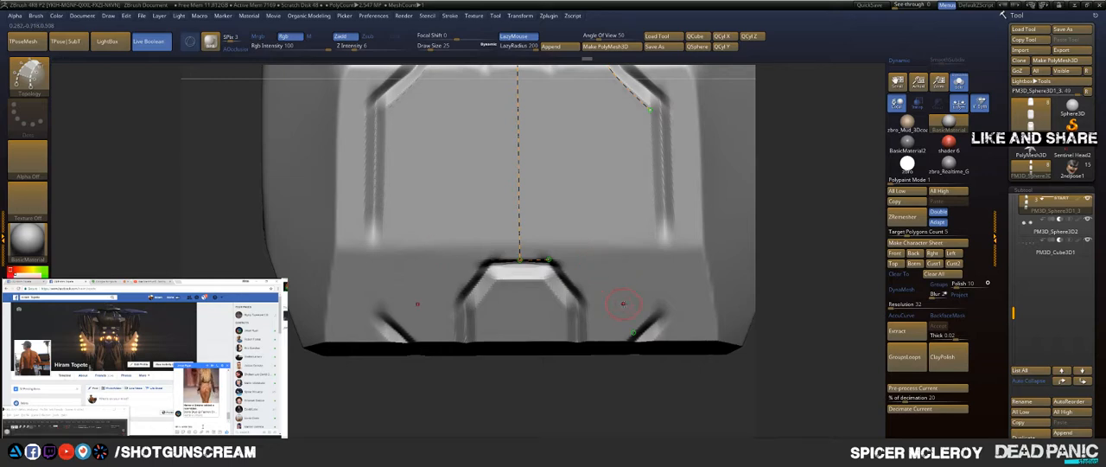
{"action": "left_click_drag", "start_coordinate": [631, 131], "coordinate": [624, 137], "text": "alt"}
{"action": "left_click_drag", "start_coordinate": [839, 138], "coordinate": [813, 314], "text": "alt"}
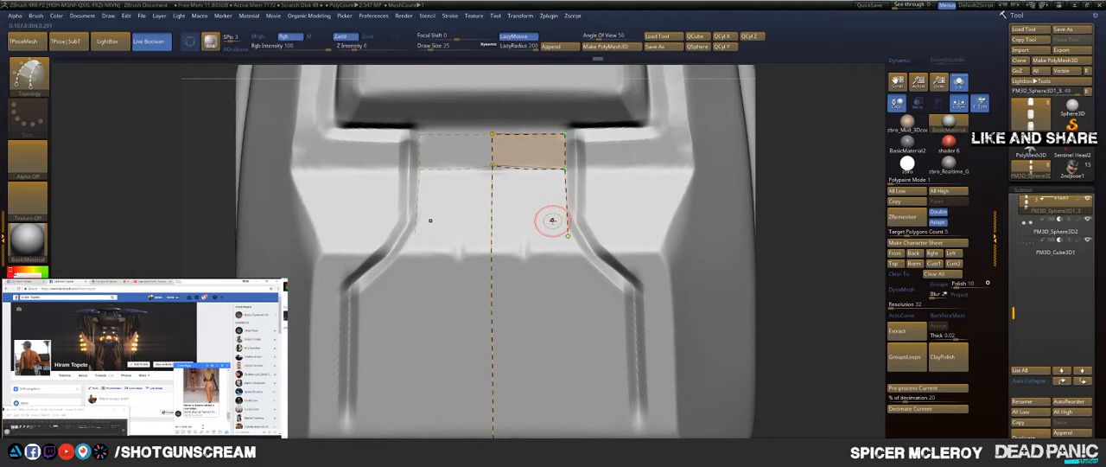
Step: Draw topology curves along the groove's diagonal bend and down its inner side to the segment's angled lower corner
{"action": "key", "text": "shift"}
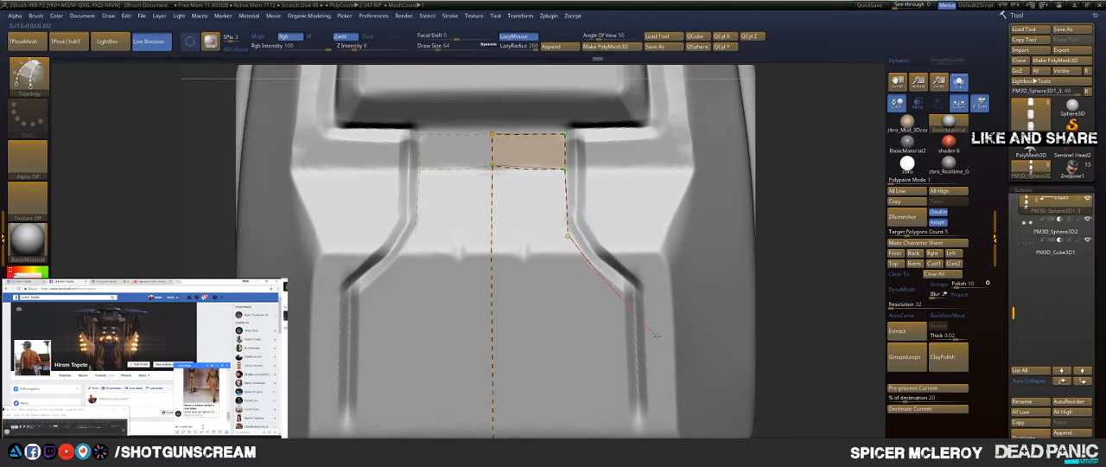
{"action": "left_click_drag", "start_coordinate": [698, 362], "coordinate": [702, 366], "text": "shift"}
{"action": "mouse_move", "coordinate": [770, 247]}
{"action": "left_mouse_down", "text": "alt"}
{"action": "mouse_move", "coordinate": [756, 138]}
{"action": "mouse_move", "coordinate": [766, 120]}
{"action": "left_mouse_up", "text": "alt"}
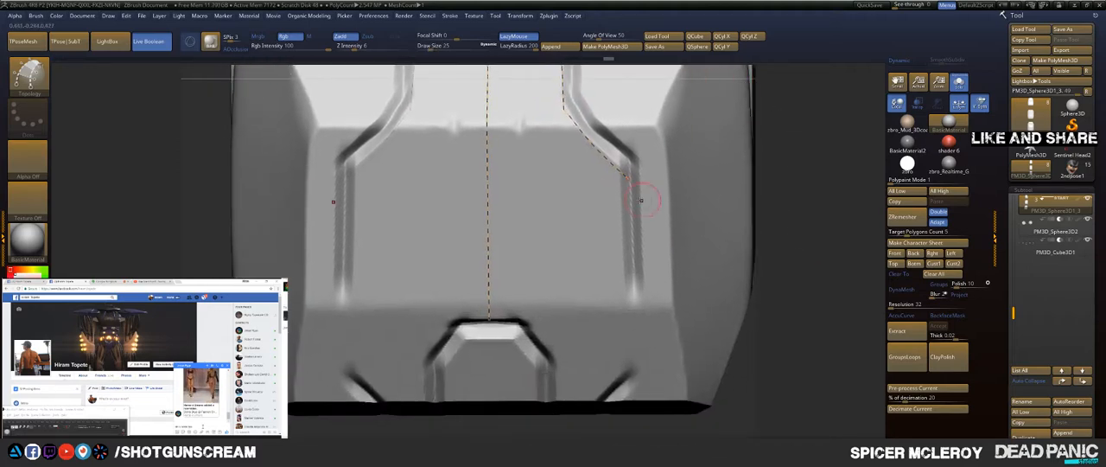
{"action": "left_click_drag", "start_coordinate": [622, 158], "coordinate": [632, 271]}
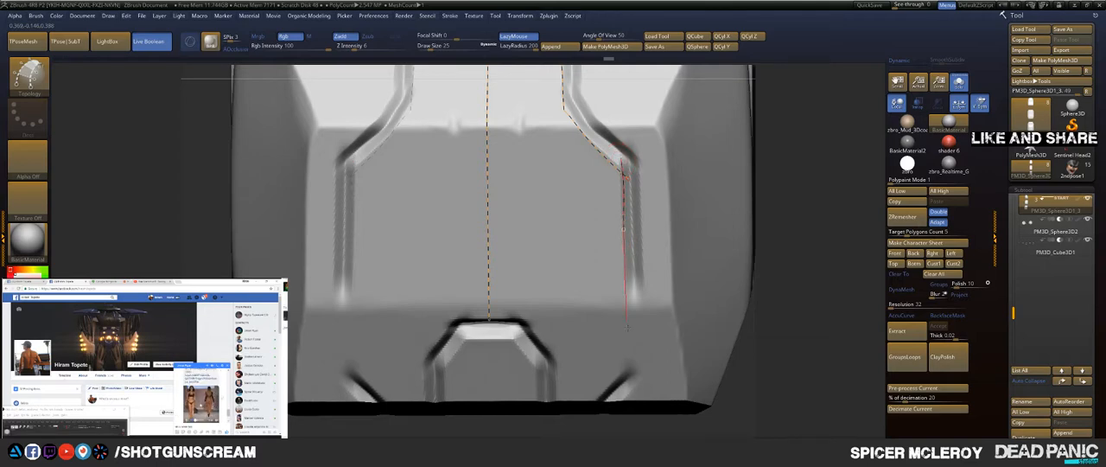
{"action": "left_click_drag", "start_coordinate": [628, 327], "coordinate": [632, 370]}
{"action": "left_click_drag", "start_coordinate": [629, 419], "coordinate": [642, 434]}
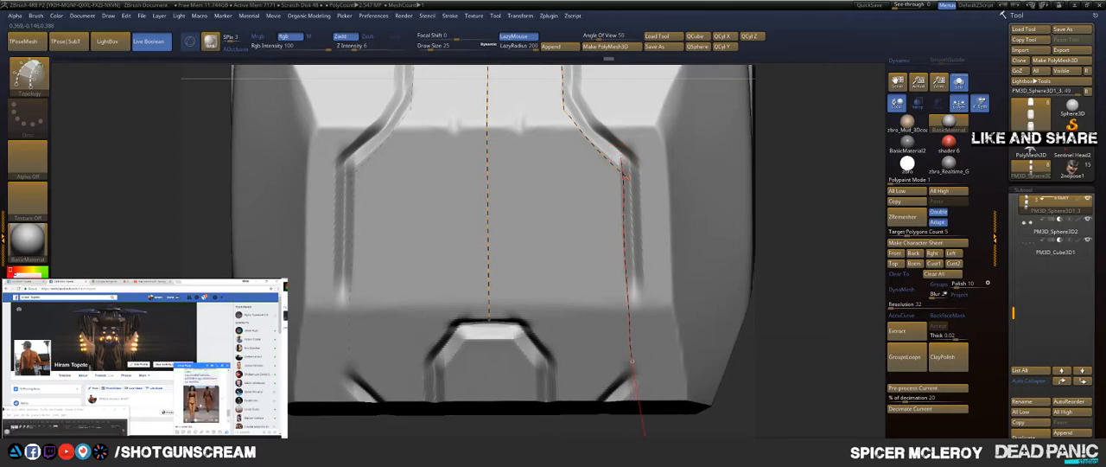
Step: Draw topology curves along the segment's lower edge and around the side, slanted corner and upper edge of the small arch
{"action": "left_click_drag", "start_coordinate": [778, 279], "coordinate": [757, 148], "text": "alt"}
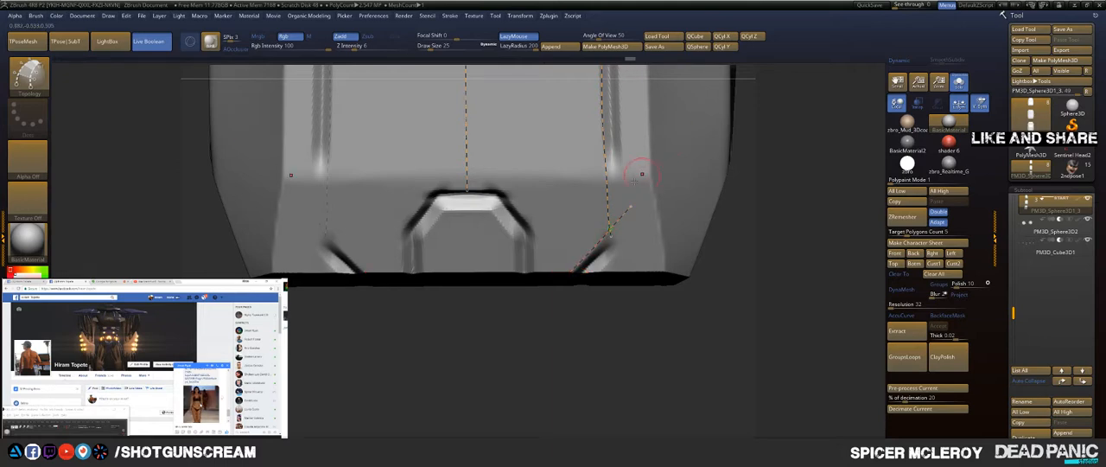
{"action": "left_click_drag", "start_coordinate": [572, 270], "coordinate": [564, 269]}
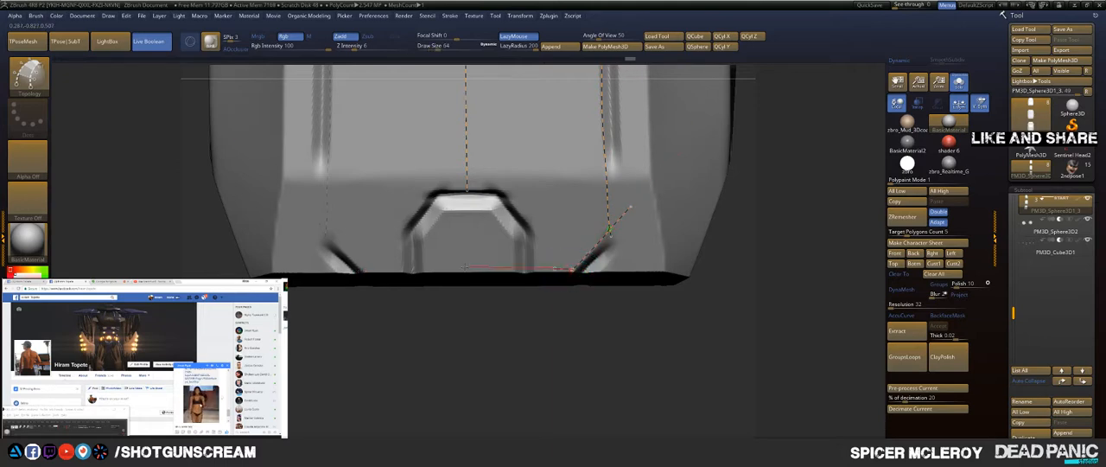
{"action": "left_click_drag", "start_coordinate": [467, 267], "coordinate": [407, 265]}
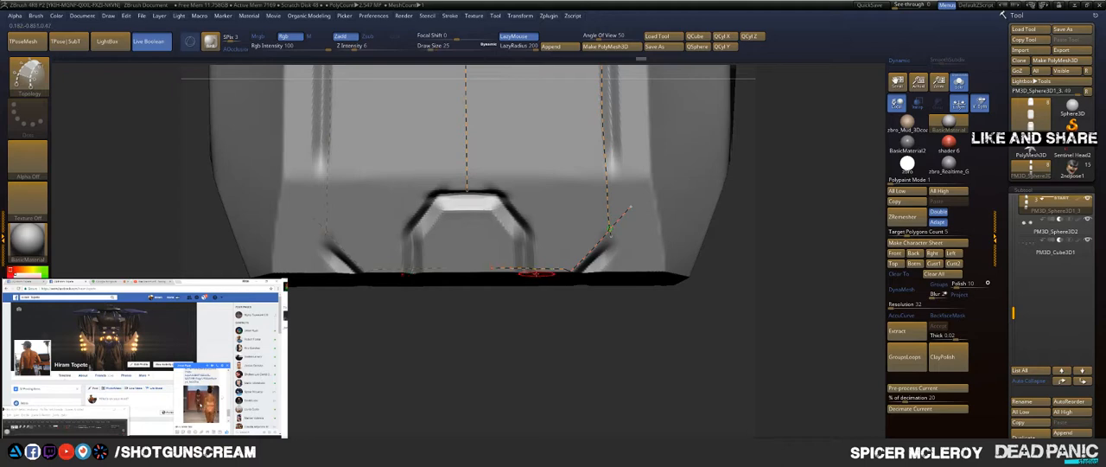
{"action": "left_click_drag", "start_coordinate": [545, 102], "coordinate": [544, 103]}
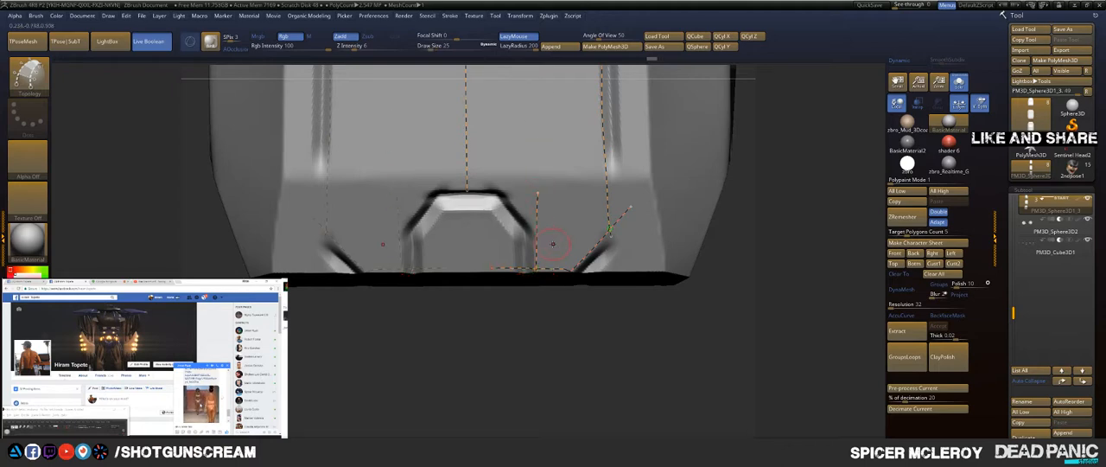
{"action": "left_click_drag", "start_coordinate": [455, 132], "coordinate": [447, 109]}
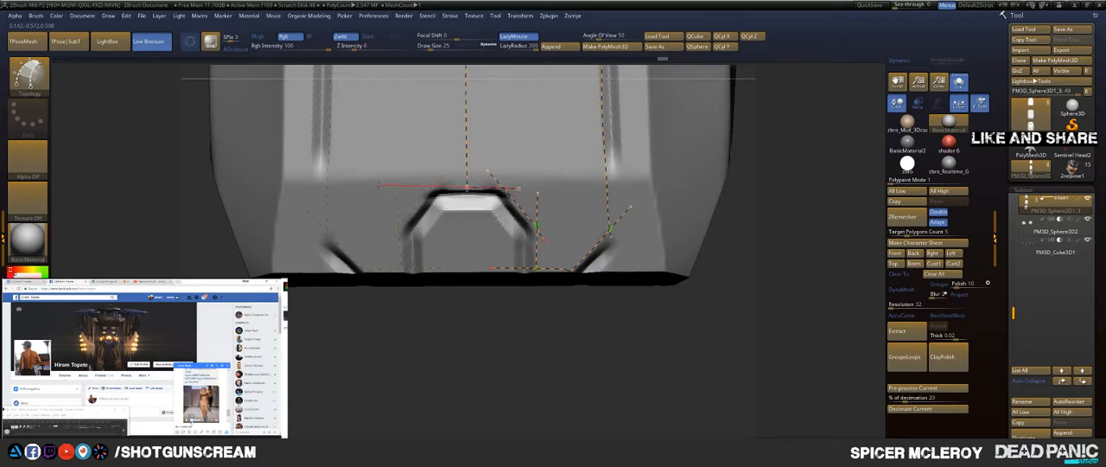
{"action": "left_click_drag", "start_coordinate": [378, 185], "coordinate": [325, 183]}
{"action": "left_click_drag", "start_coordinate": [801, 148], "coordinate": [777, 290], "text": "alt"}
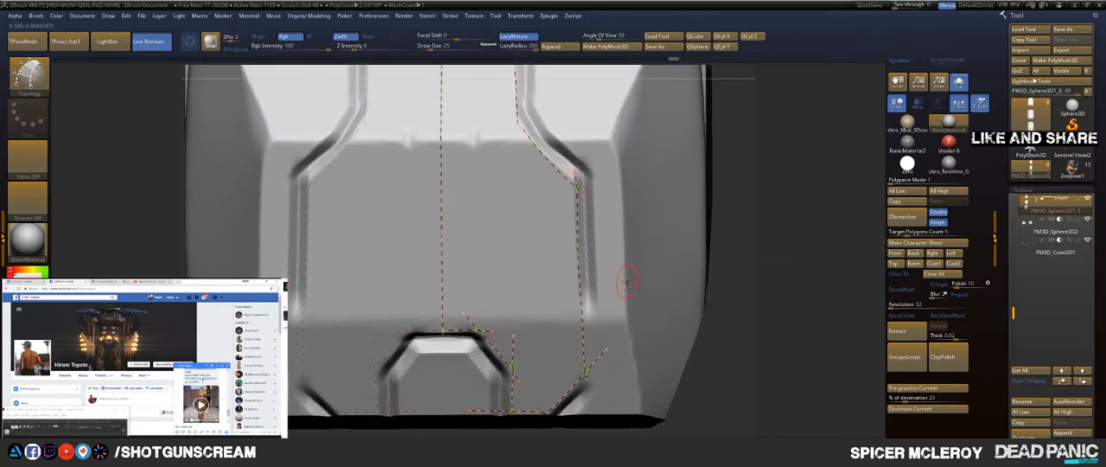
{"action": "mouse_move", "coordinate": [768, 156]}
{"action": "left_mouse_down"}
{"action": "mouse_move", "coordinate": [787, 227]}
{"action": "mouse_move", "coordinate": [790, 206]}
{"action": "mouse_move", "coordinate": [761, 177]}
{"action": "mouse_move", "coordinate": [770, 207]}
{"action": "left_mouse_up"}
{"action": "key", "text": "ctrl+z"}
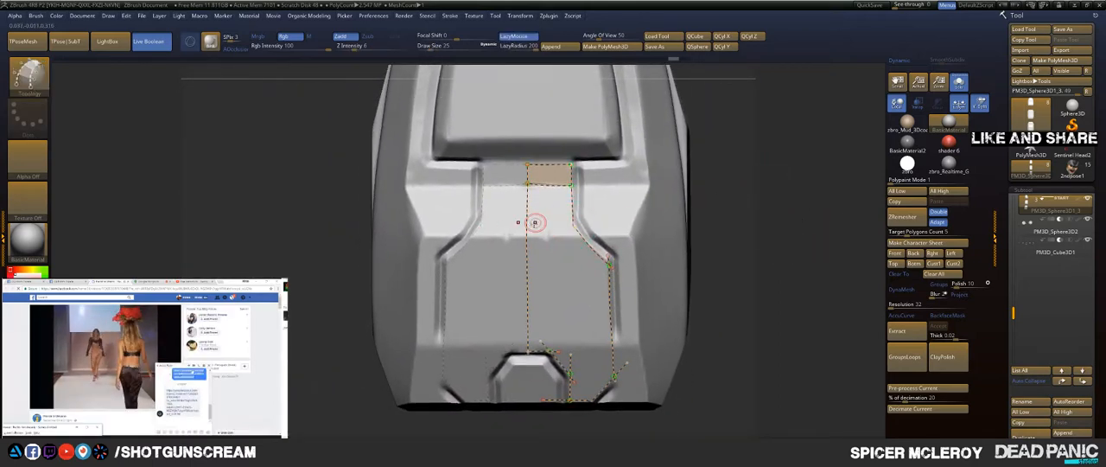
Step: Try a crossing topology curve between the centreline and the start of the groove's bend, and clear it together with the centre curve
{"action": "mouse_move", "coordinate": [526, 223]}
{"action": "left_mouse_down"}
{"action": "mouse_move", "coordinate": [726, 214]}
{"action": "mouse_move", "coordinate": [731, 258]}
{"action": "left_mouse_up"}
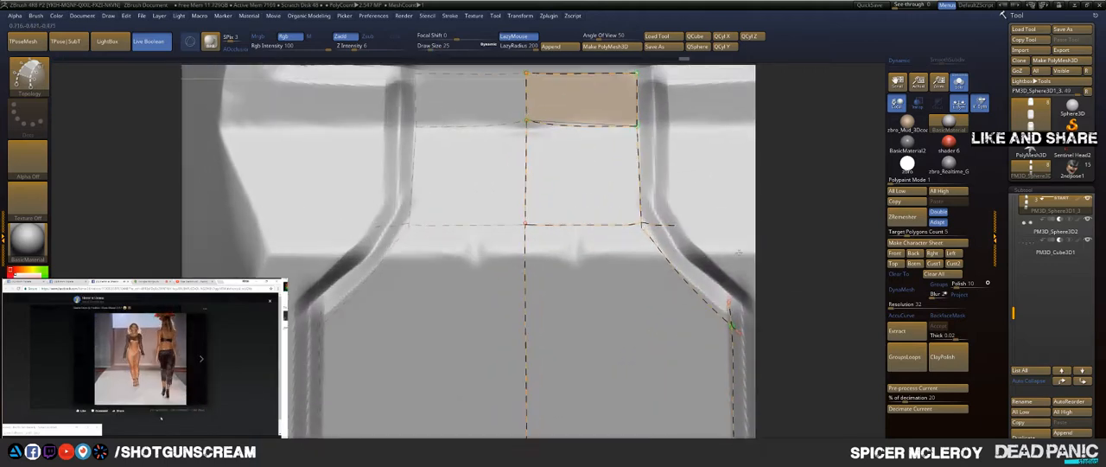
{"action": "key", "text": "ctrl+z"}
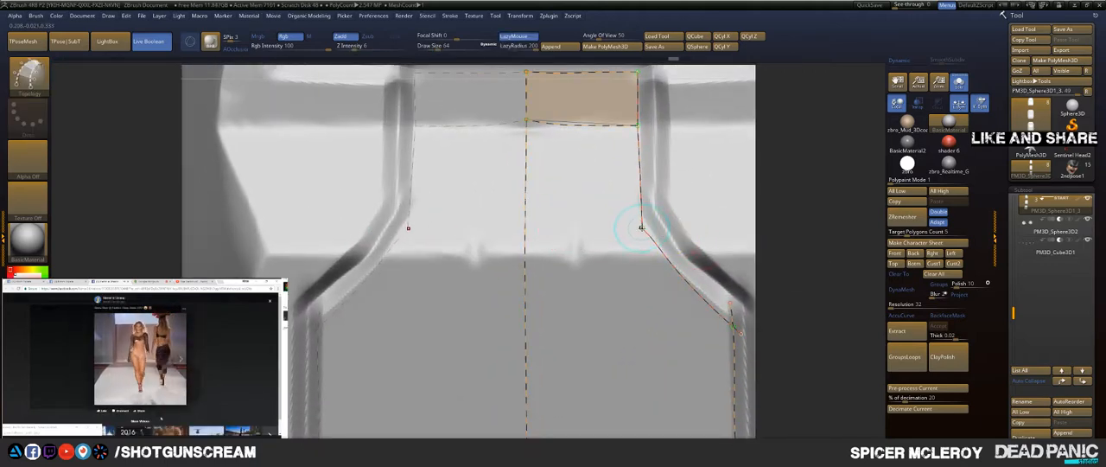
{"action": "left_click_drag", "start_coordinate": [573, 228], "coordinate": [432, 228]}
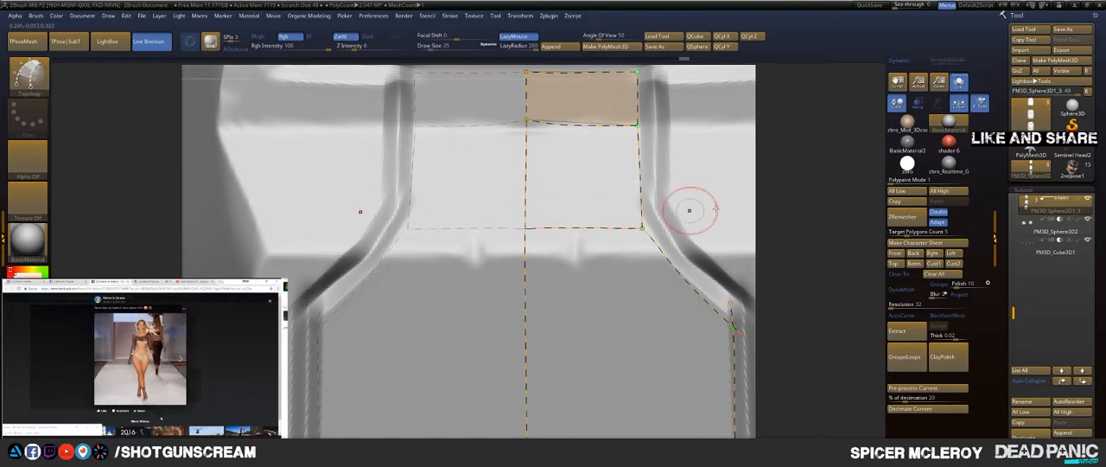
{"action": "left_click_drag", "start_coordinate": [686, 161], "coordinate": [750, 213], "text": "alt"}
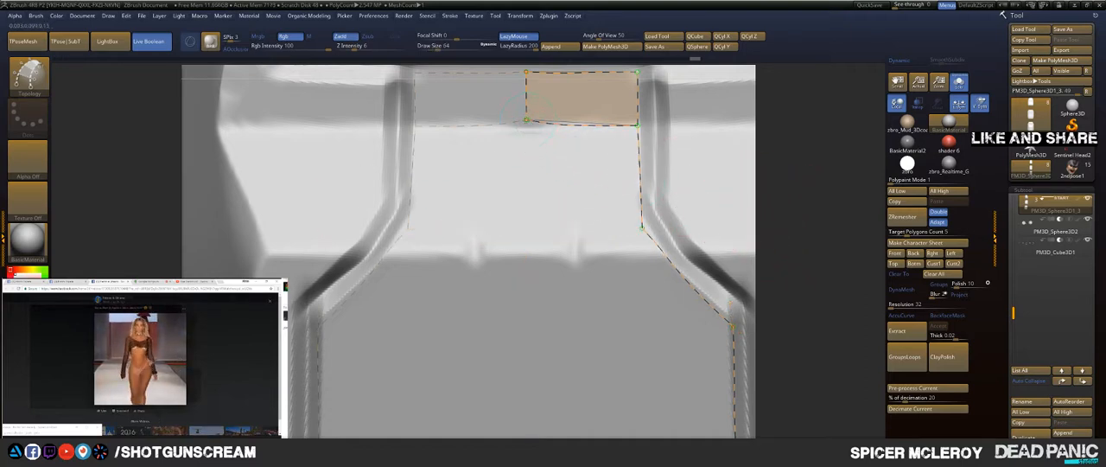
Step: Redraw the centre topology curve below the existing face and the crossing curve at the start of the groove's bend to close another face
{"action": "mouse_move", "coordinate": [520, 216]}
{"action": "left_mouse_down"}
{"action": "mouse_move", "coordinate": [527, 336]}
{"action": "mouse_move", "coordinate": [527, 250]}
{"action": "left_mouse_up"}
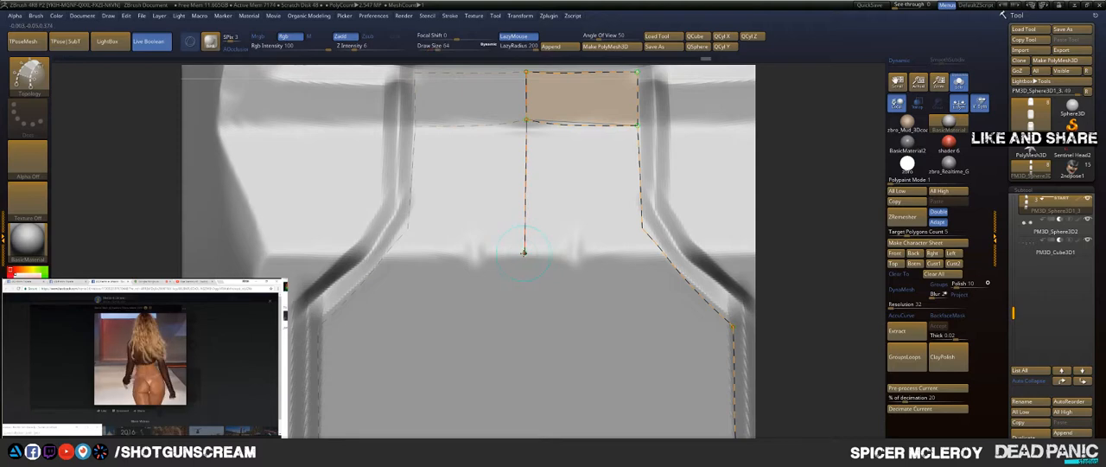
{"action": "left_click_drag", "start_coordinate": [620, 248], "coordinate": [769, 255]}
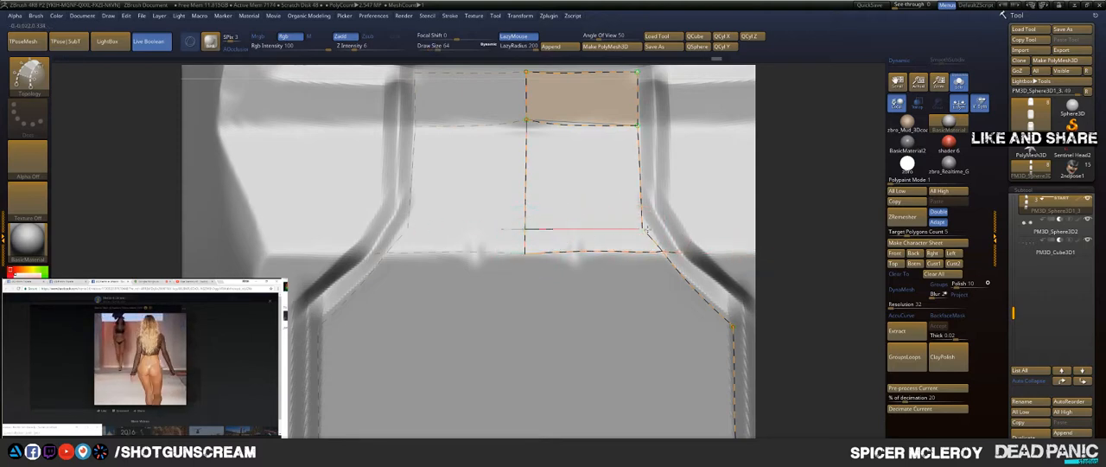
{"action": "mouse_move", "coordinate": [718, 227]}
{"action": "left_mouse_down"}
{"action": "mouse_move", "coordinate": [748, 227]}
{"action": "mouse_move", "coordinate": [745, 155]}
{"action": "left_mouse_up"}
{"action": "left_click_drag", "start_coordinate": [560, 171], "coordinate": [619, 316], "text": "alt"}
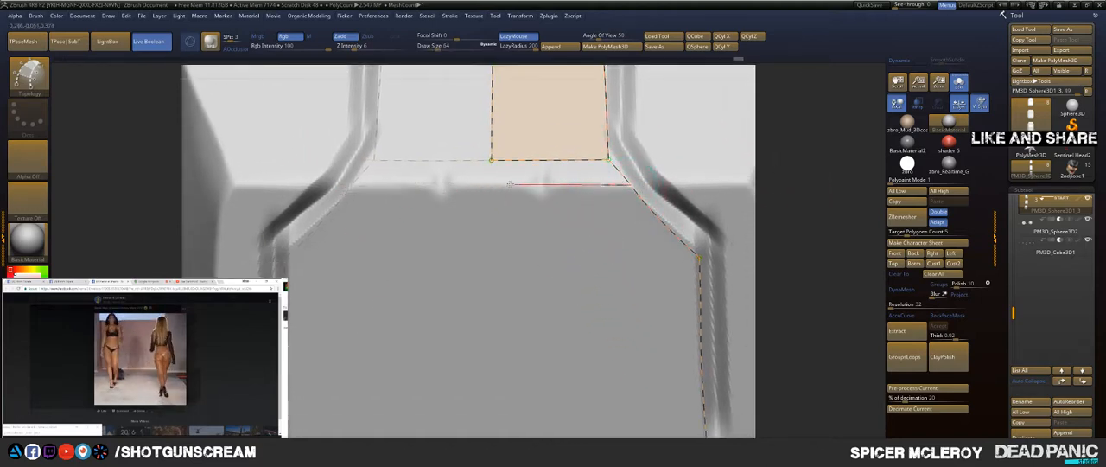
Step: Try to draw topology curves along the horizontal crease and down the centreline below the new face, and undo them
{"action": "left_click_drag", "start_coordinate": [510, 183], "coordinate": [394, 184]}
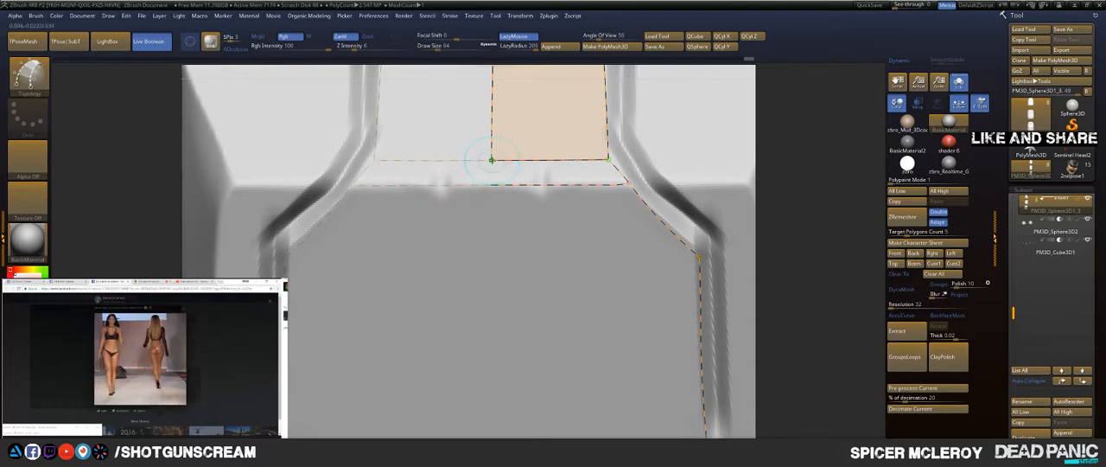
{"action": "left_click_drag", "start_coordinate": [485, 255], "coordinate": [489, 260]}
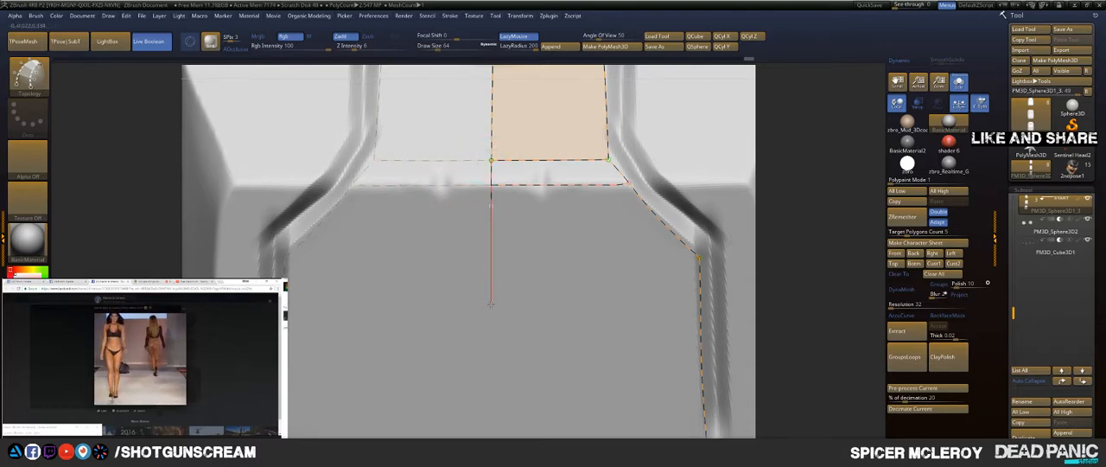
{"action": "left_click_drag", "start_coordinate": [810, 136], "coordinate": [806, 110]}
{"action": "key", "text": "ctrl+z"}
{"action": "left_click_drag", "start_coordinate": [831, 142], "coordinate": [823, 171]}
{"action": "left_click_drag", "start_coordinate": [465, 158], "coordinate": [591, 148]}
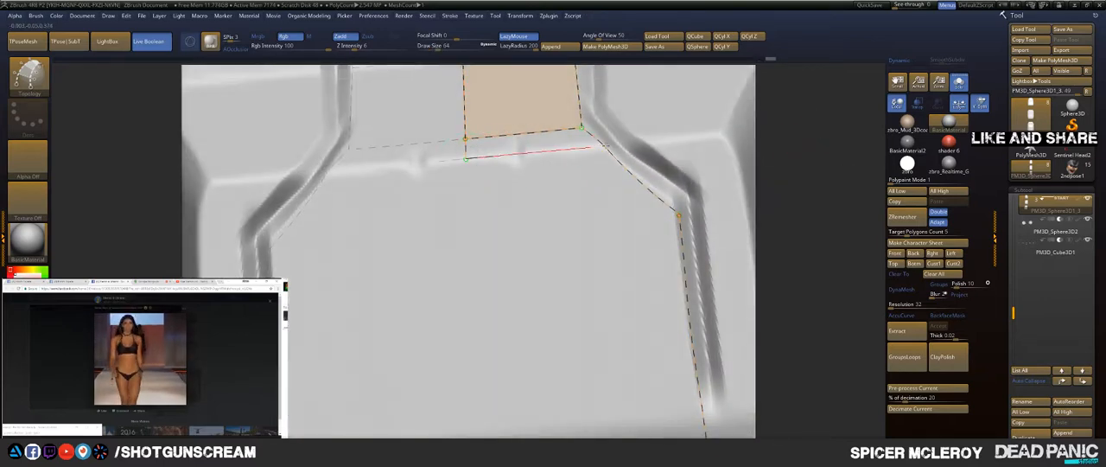
{"action": "left_click_drag", "start_coordinate": [693, 139], "coordinate": [698, 139]}
{"action": "key", "text": "ctrl+z"}
{"action": "key", "text": "ctrl+z"}
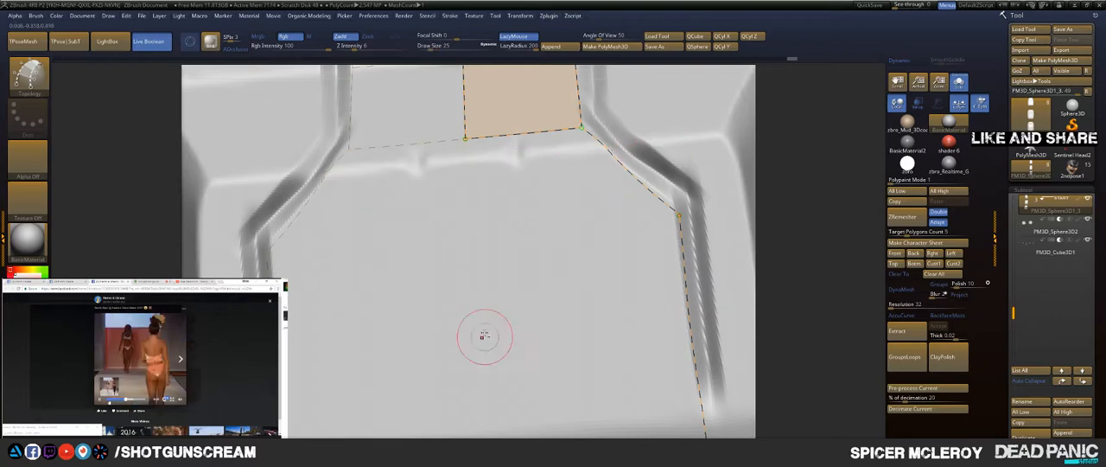
Step: Examine the stroke's curve settings, including CurveStep, Curve Smoothness and the Curve Modifiers
{"action": "mouse_move", "coordinate": [803, 153]}
{"action": "left_mouse_down"}
{"action": "mouse_move", "coordinate": [802, 200]}
{"action": "mouse_move", "coordinate": [804, 164]}
{"action": "left_mouse_up"}
{"action": "left_click", "coordinate": [450, 16]}
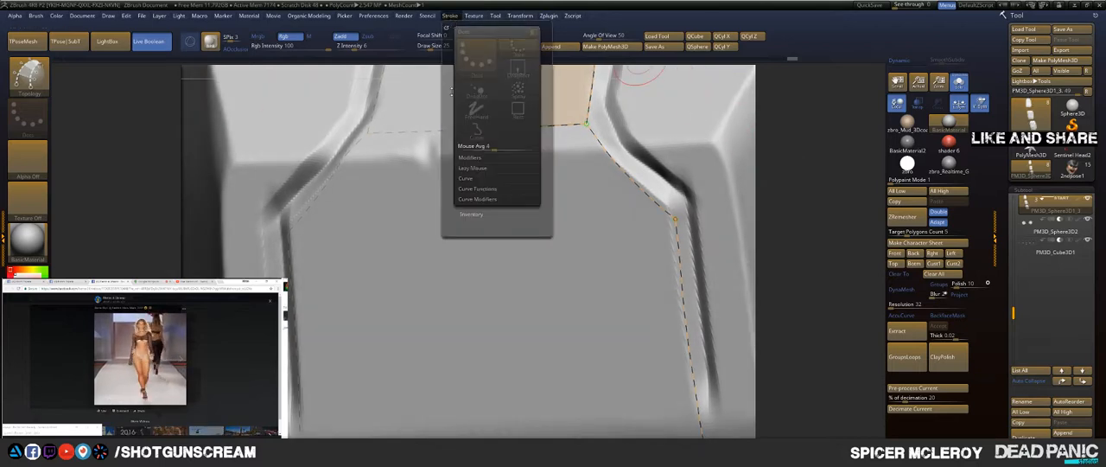
{"action": "left_click", "coordinate": [470, 178]}
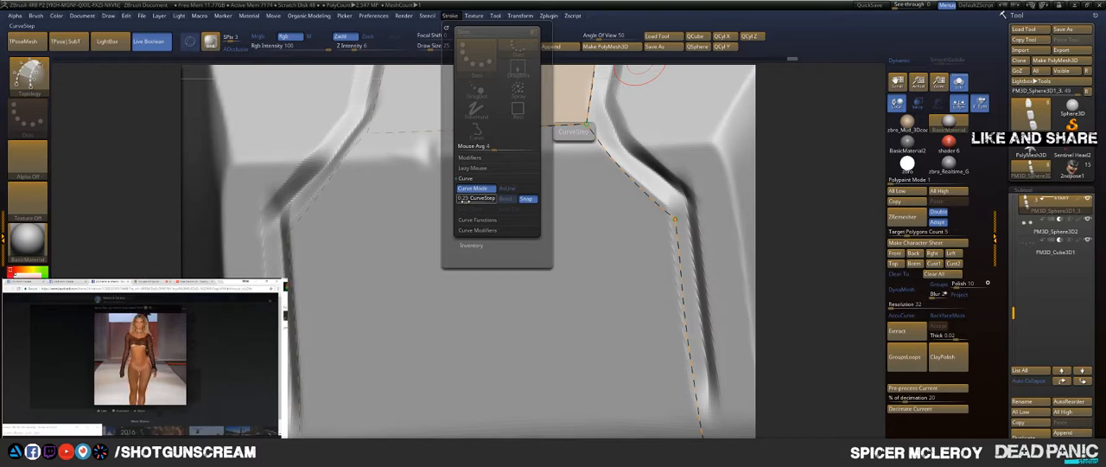
{"action": "left_click_drag", "start_coordinate": [464, 198], "coordinate": [471, 182]}
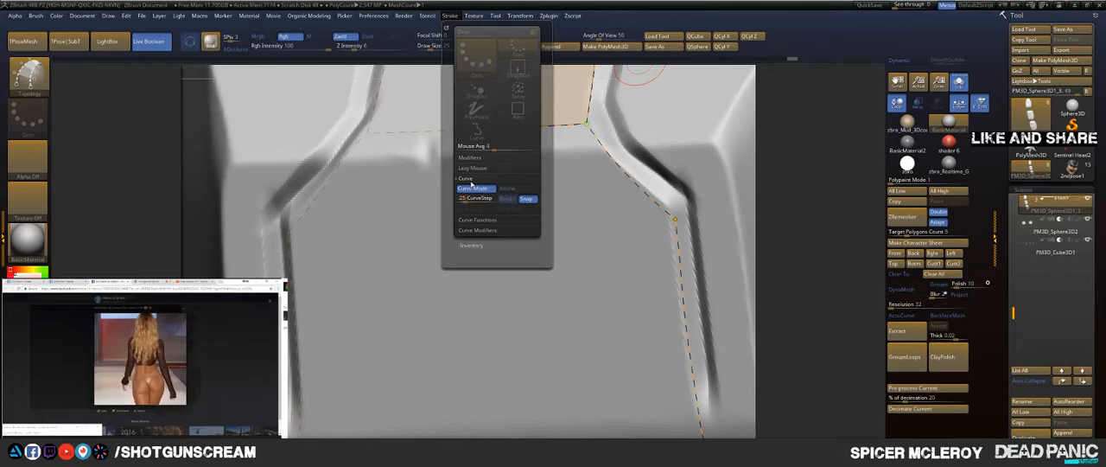
{"action": "left_click", "coordinate": [453, 16]}
{"action": "left_click", "coordinate": [479, 221]}
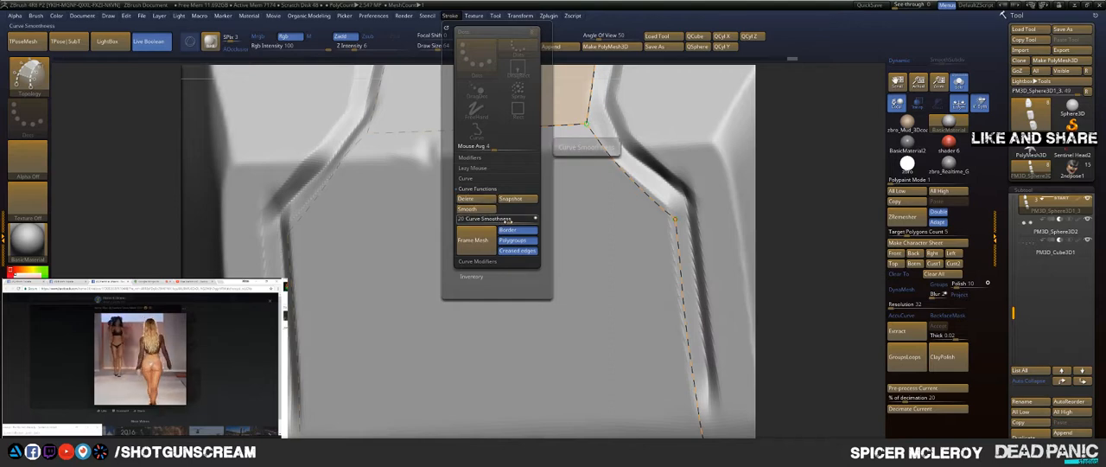
{"action": "key", "text": "ctrl"}
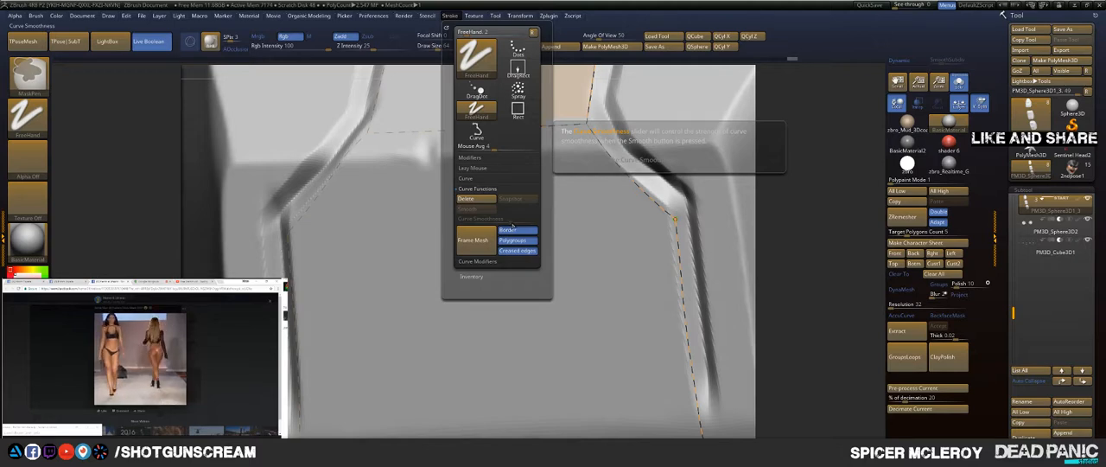
{"action": "left_click", "coordinate": [480, 260]}
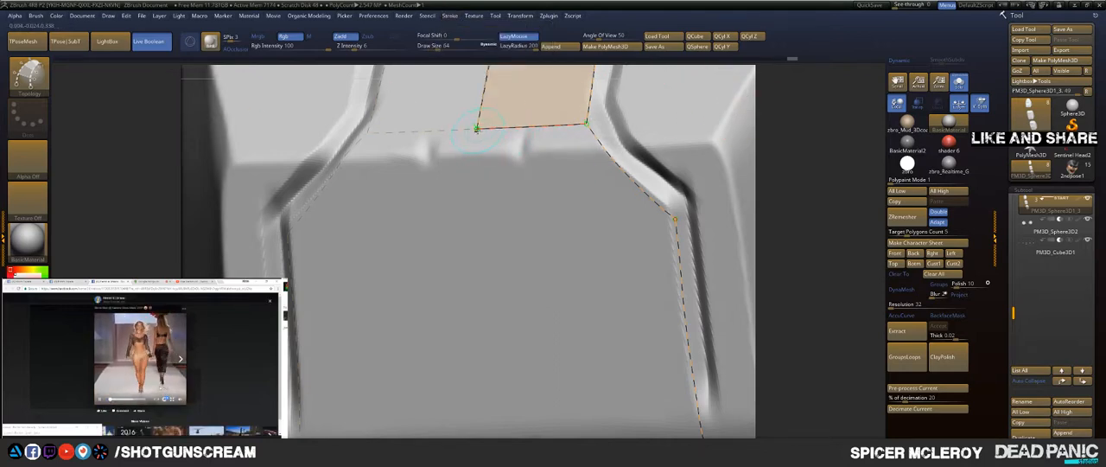
Step: Draw a short centre topology curve down to the horizontal crease, and try crossing curves from it to the groove
{"action": "left_click_drag", "start_coordinate": [477, 169], "coordinate": [470, 234]}
{"action": "mouse_move", "coordinate": [470, 270]}
{"action": "left_mouse_down"}
{"action": "mouse_move", "coordinate": [474, 173]}
{"action": "mouse_move", "coordinate": [618, 144]}
{"action": "left_mouse_up"}
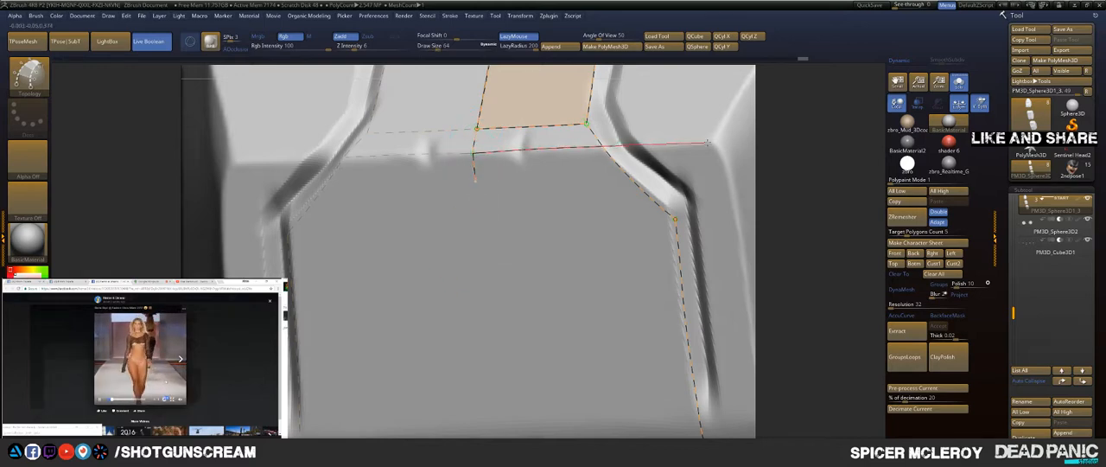
{"action": "left_click_drag", "start_coordinate": [708, 143], "coordinate": [721, 141]}
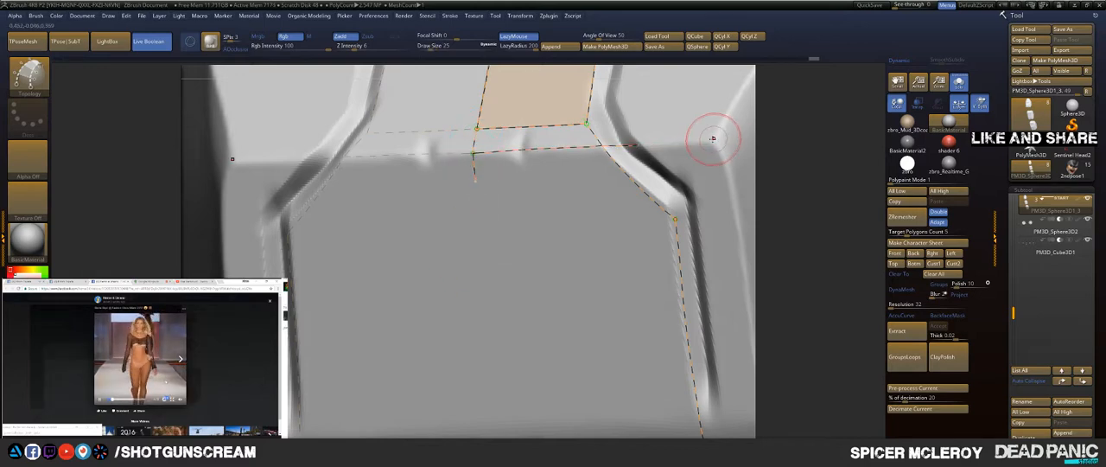
{"action": "left_click", "coordinate": [602, 145]}
{"action": "left_click_drag", "start_coordinate": [519, 147], "coordinate": [382, 155]}
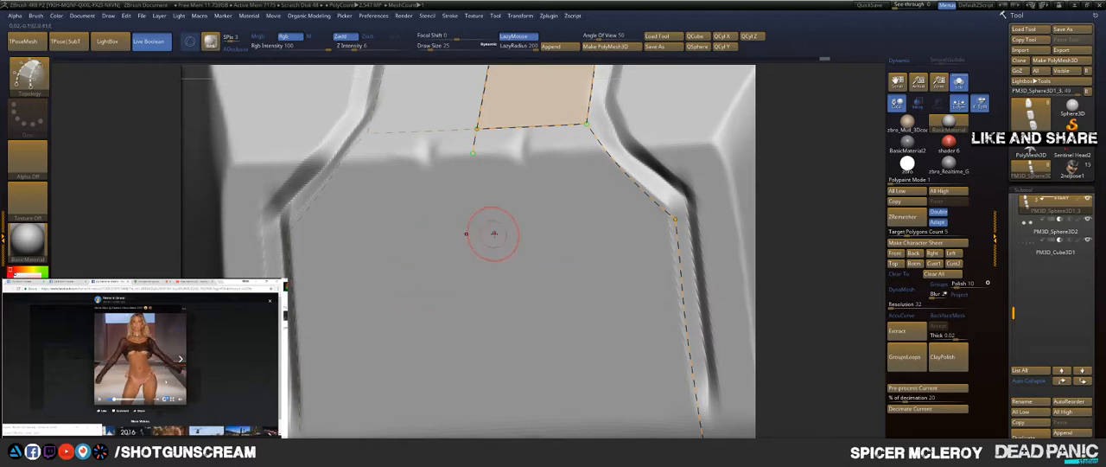
Step: Draw a crossing curve from the groove's lower bend to the centreline, and extend the centre curve down to the small arch's upper edge
{"action": "left_click_drag", "start_coordinate": [553, 228], "coordinate": [386, 237]}
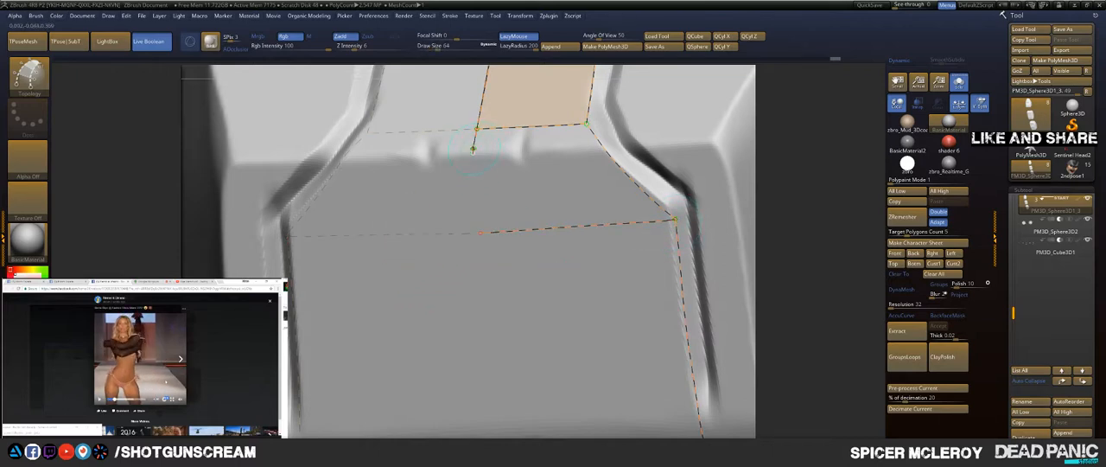
{"action": "left_click_drag", "start_coordinate": [468, 164], "coordinate": [487, 360]}
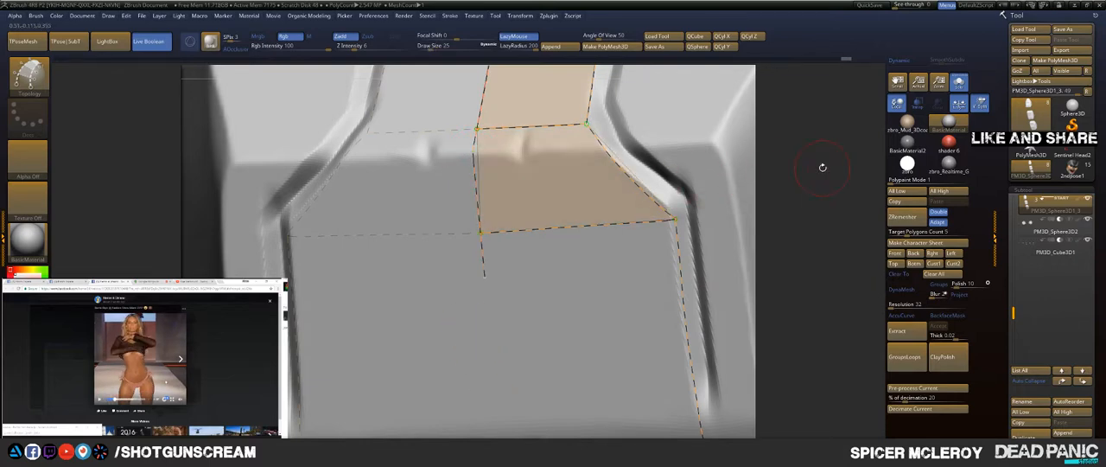
{"action": "left_click_drag", "start_coordinate": [822, 167], "coordinate": [695, 173]}
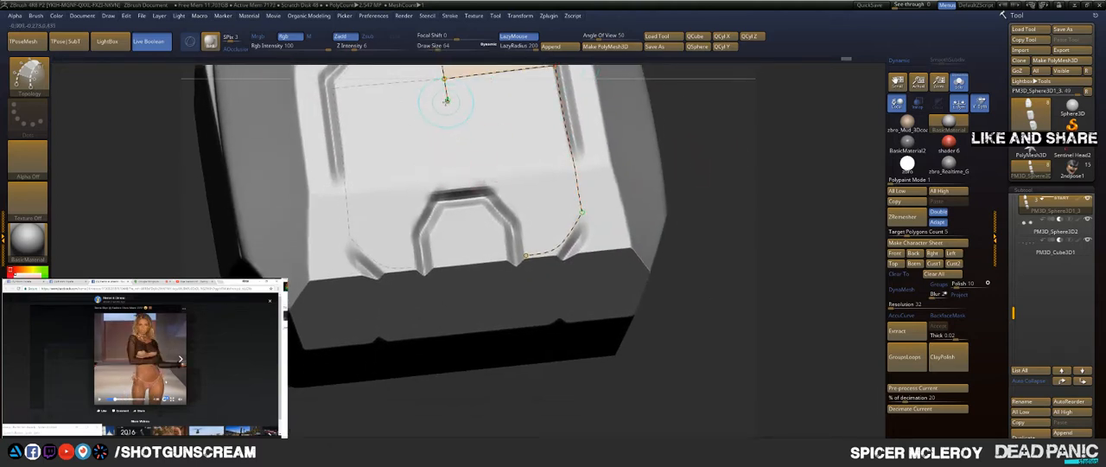
{"action": "mouse_move", "coordinate": [444, 102]}
{"action": "left_mouse_down"}
{"action": "mouse_move", "coordinate": [479, 275]}
{"action": "mouse_move", "coordinate": [463, 189]}
{"action": "left_mouse_up"}
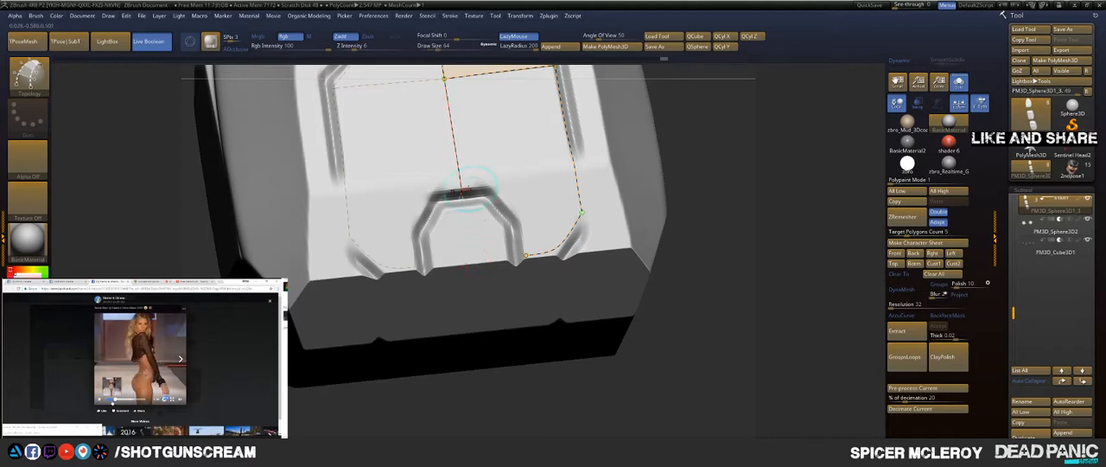
Step: Draw a horizontal topology curve across the centreline along the small arch's upper edge
{"action": "left_click_drag", "start_coordinate": [614, 176], "coordinate": [616, 177]}
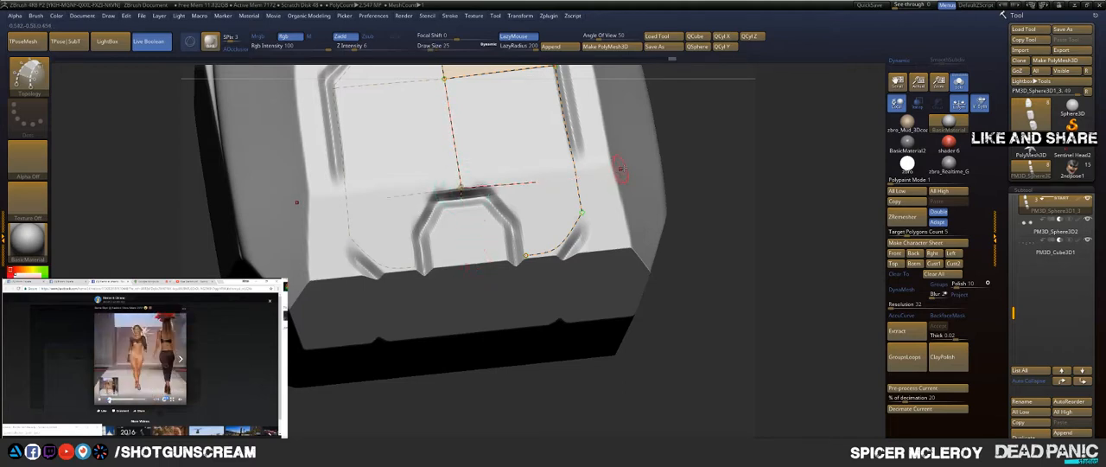
{"action": "left_click_drag", "start_coordinate": [770, 129], "coordinate": [788, 204]}
Step: Try to draw a diagonal topology curve down the small arch's sloped side, and undo it
{"action": "left_click_drag", "start_coordinate": [542, 240], "coordinate": [569, 275]}
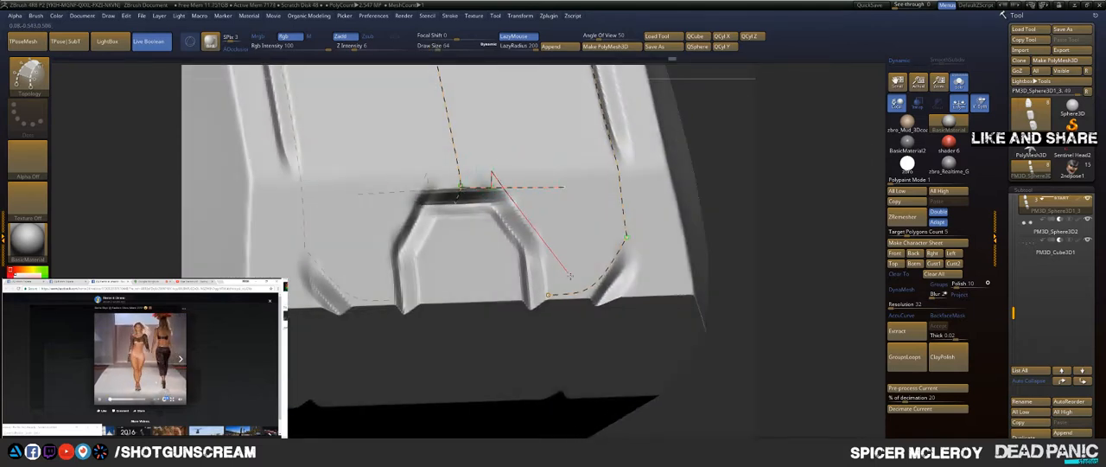
{"action": "left_click_drag", "start_coordinate": [626, 332], "coordinate": [624, 330]}
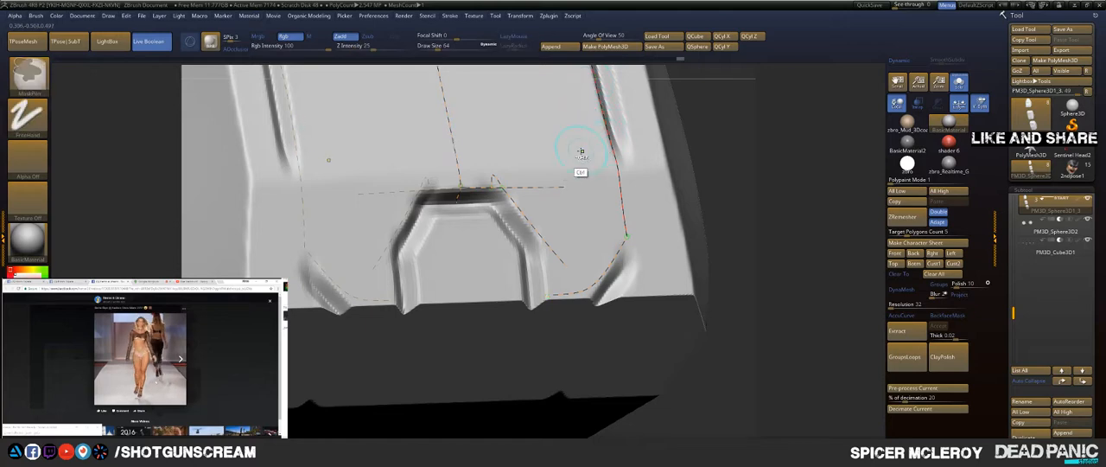
{"action": "key", "text": "ctrl+z"}
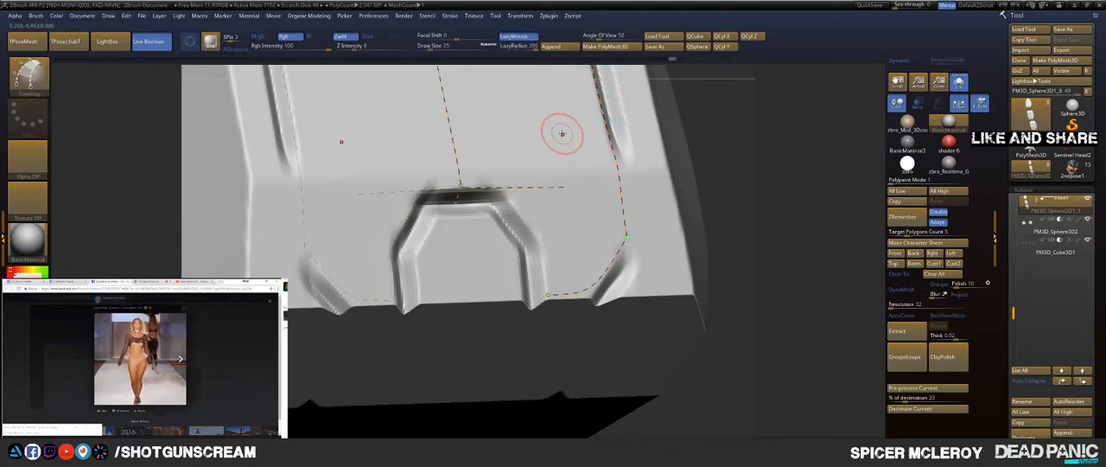
{"action": "left_click", "coordinate": [450, 16]}
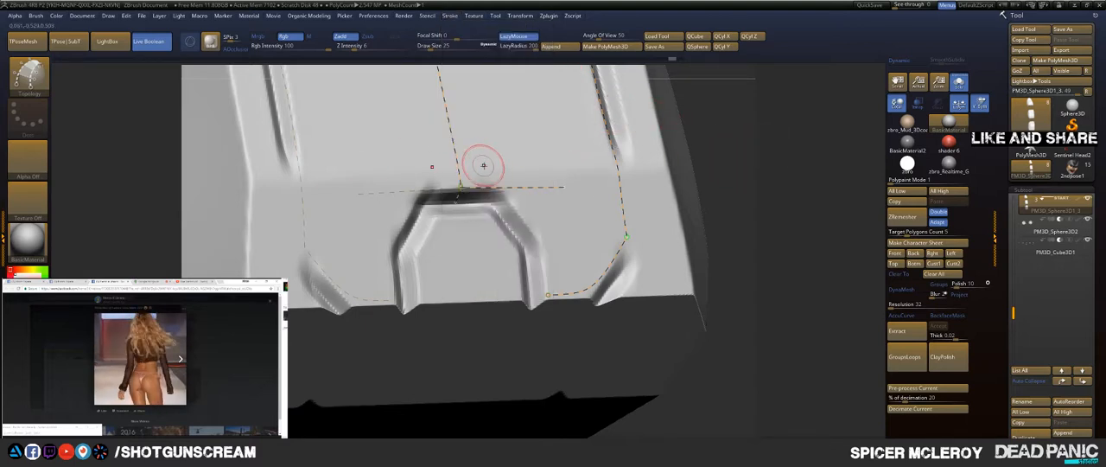
Step: Draw a diagonal curve down the small arch's slope and a vertical one to the panel's lower edge, and trim the overhanging ends
{"action": "mouse_move", "coordinate": [488, 166]}
{"action": "left_mouse_down"}
{"action": "mouse_move", "coordinate": [524, 231]}
{"action": "mouse_move", "coordinate": [593, 301]}
{"action": "left_mouse_up"}
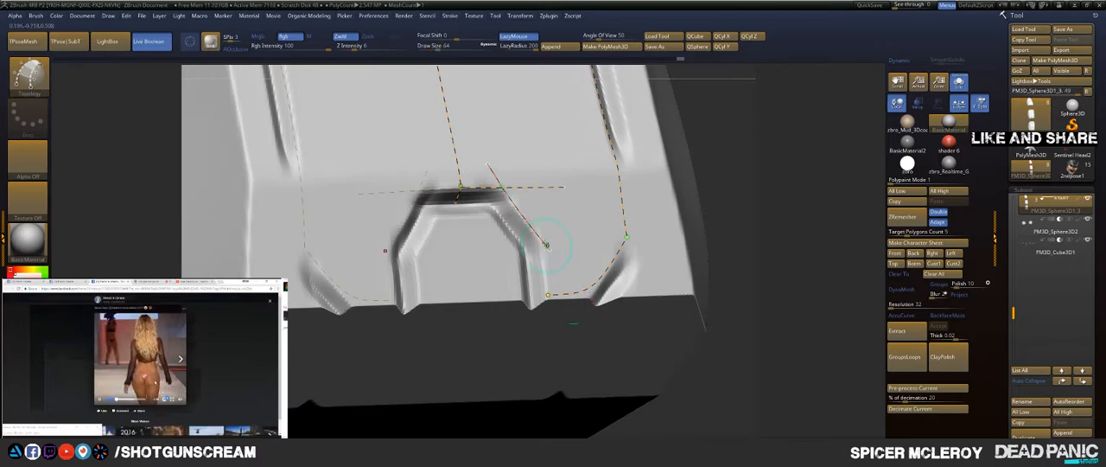
{"action": "mouse_move", "coordinate": [546, 245]}
{"action": "left_mouse_down"}
{"action": "mouse_move", "coordinate": [526, 217]}
{"action": "mouse_move", "coordinate": [550, 284]}
{"action": "left_mouse_up"}
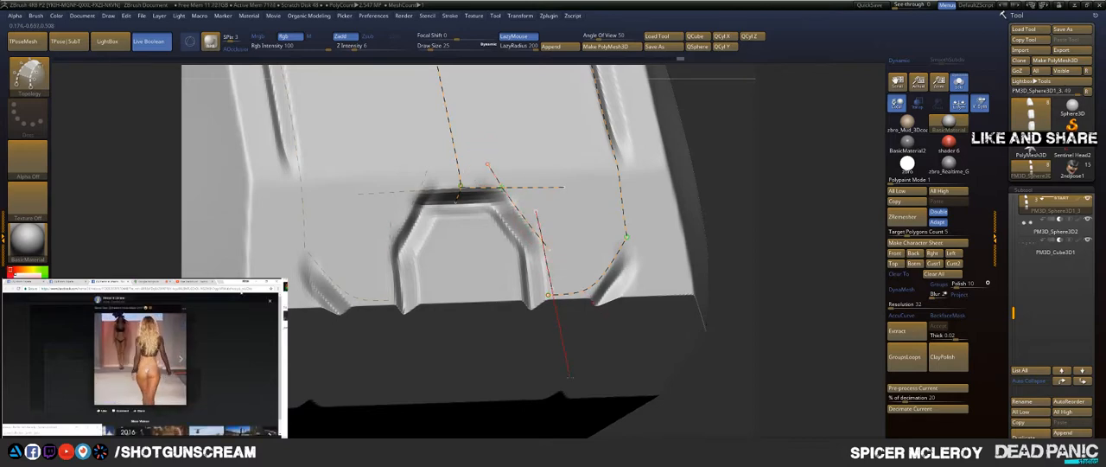
{"action": "mouse_move", "coordinate": [761, 212]}
{"action": "left_mouse_down"}
{"action": "mouse_move", "coordinate": [796, 215]}
{"action": "mouse_move", "coordinate": [775, 192]}
{"action": "mouse_move", "coordinate": [801, 194]}
{"action": "left_mouse_up"}
{"action": "mouse_move", "coordinate": [588, 203]}
{"action": "left_mouse_down"}
{"action": "mouse_move", "coordinate": [572, 324]}
{"action": "mouse_move", "coordinate": [573, 262]}
{"action": "mouse_move", "coordinate": [542, 294]}
{"action": "left_mouse_up"}
{"action": "left_click_drag", "start_coordinate": [543, 243], "coordinate": [531, 138]}
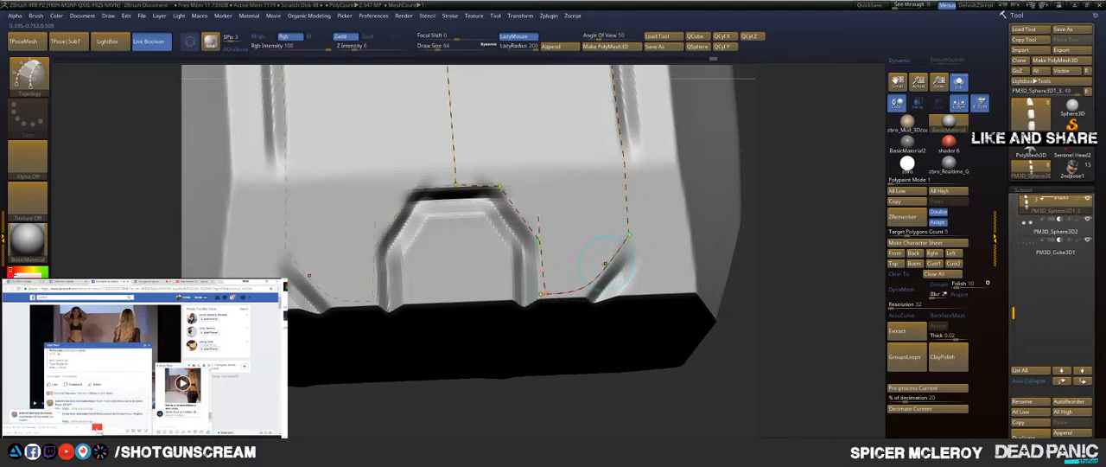
{"action": "left_click_drag", "start_coordinate": [634, 379], "coordinate": [649, 384]}
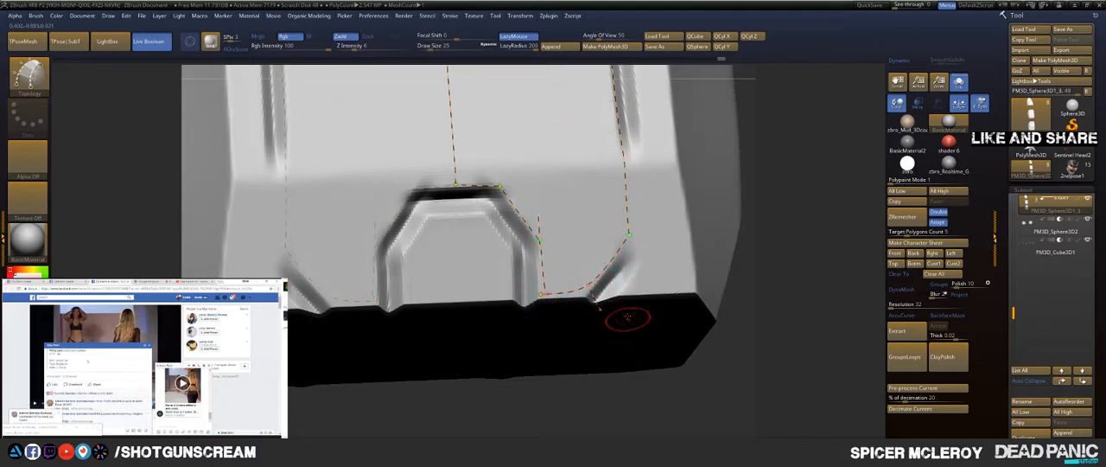
Step: Try to redraw the vertical curve from the small arch's bend to the panel's lower edge, and undo it
{"action": "left_click_drag", "start_coordinate": [570, 189], "coordinate": [537, 65]}
{"action": "left_click_drag", "start_coordinate": [537, 210], "coordinate": [544, 312]}
{"action": "left_click_drag", "start_coordinate": [550, 370], "coordinate": [553, 382]}
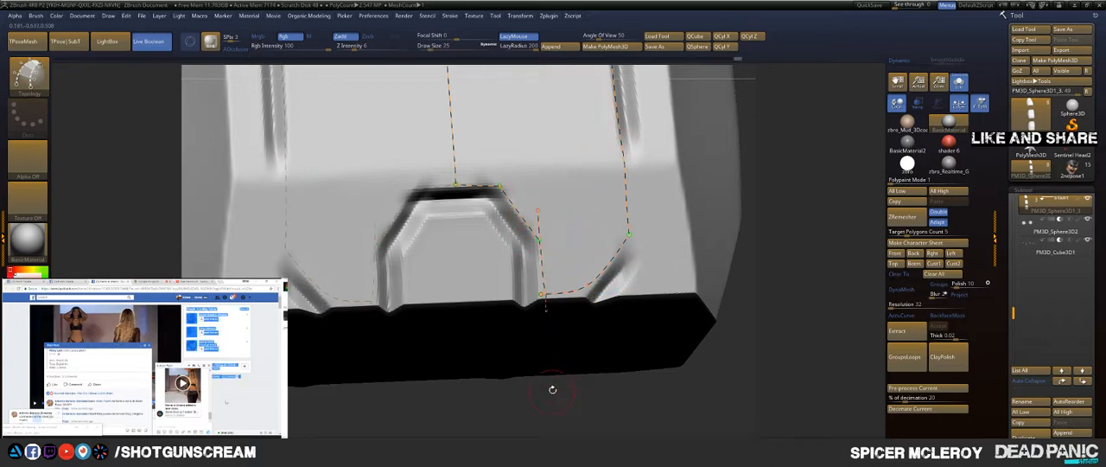
{"action": "key", "text": "ctrl+z"}
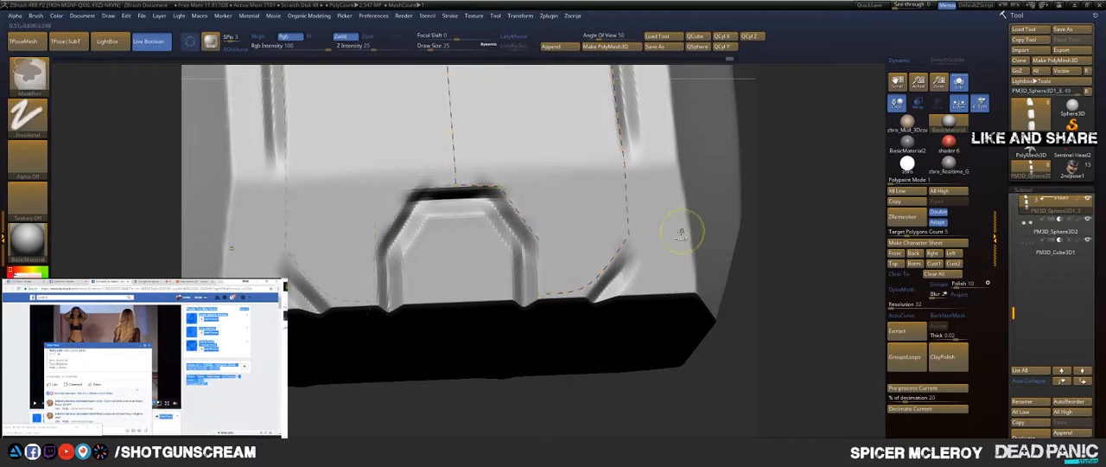
Step: Draw a crossing topology curve from the small arch's side bend to the lower end of the side groove curve
{"action": "left_click_drag", "start_coordinate": [762, 184], "coordinate": [757, 226], "text": "alt"}
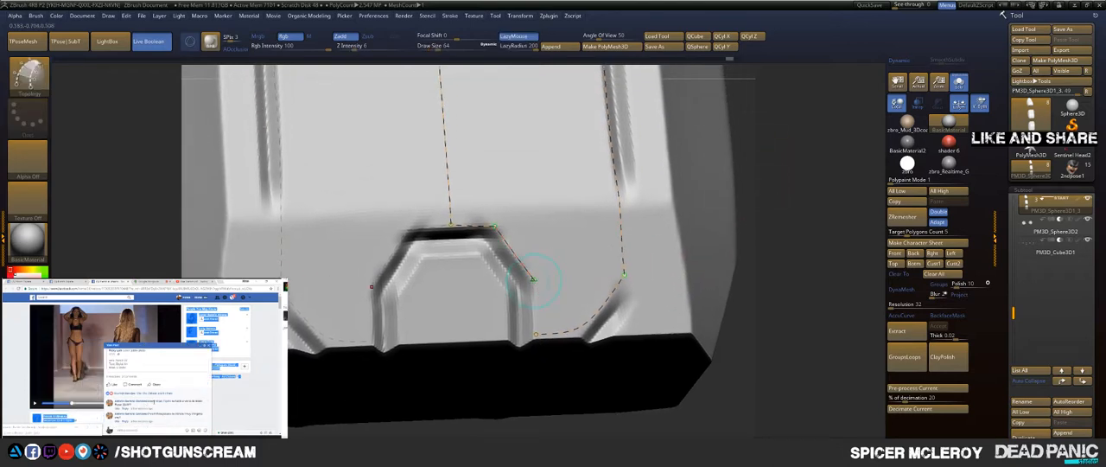
{"action": "left_click_drag", "start_coordinate": [578, 277], "coordinate": [759, 261]}
{"action": "left_click_drag", "start_coordinate": [784, 214], "coordinate": [775, 267], "text": "alt"}
Step: Try to draw a crossing curve from the small arch's upper corner out to the side groove
{"action": "left_click_drag", "start_coordinate": [490, 278], "coordinate": [706, 265]}
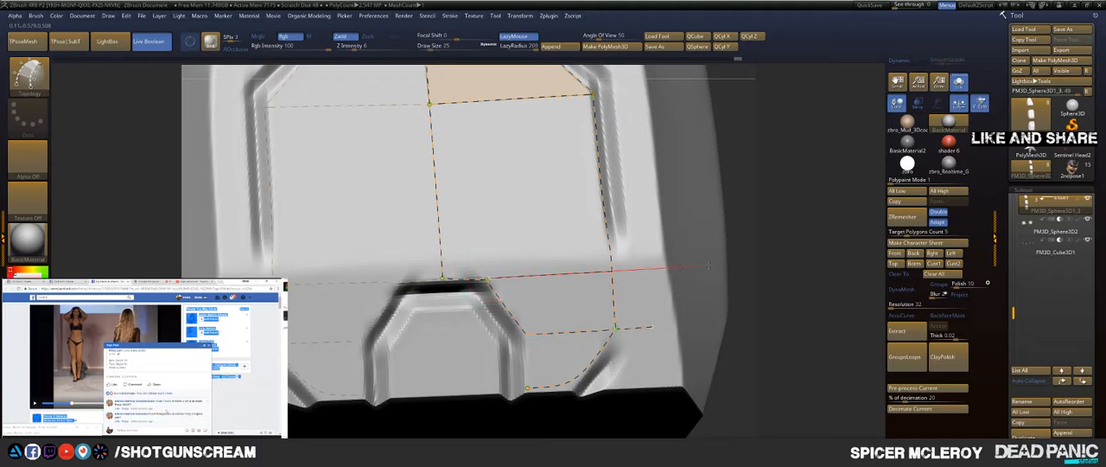
{"action": "key", "text": "ctrl+z"}
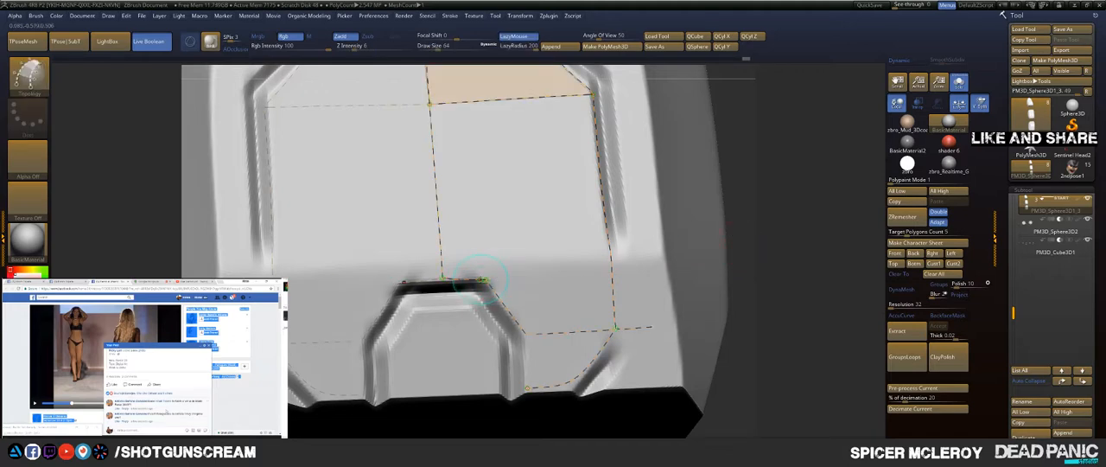
{"action": "left_click_drag", "start_coordinate": [539, 274], "coordinate": [687, 267]}
{"action": "left_click_drag", "start_coordinate": [786, 161], "coordinate": [782, 78]}
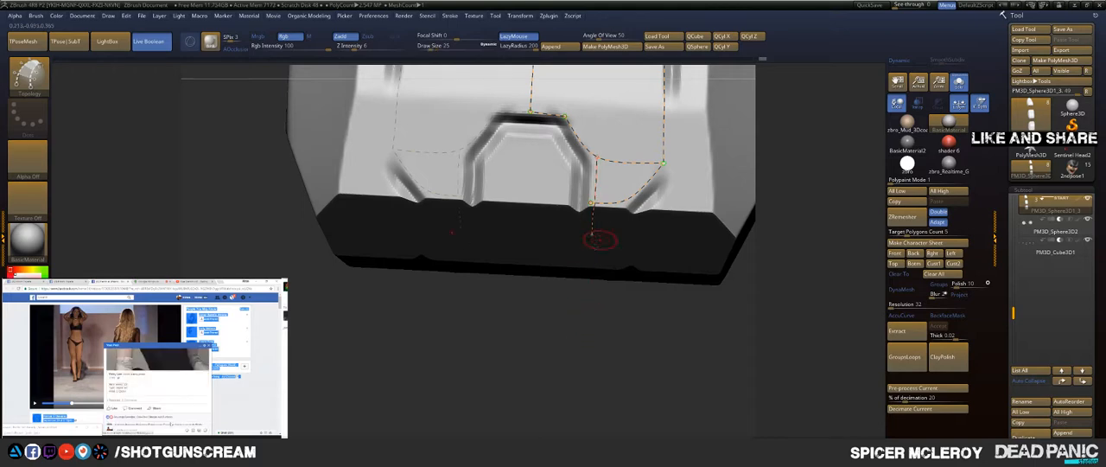
{"action": "left_click_drag", "start_coordinate": [593, 352], "coordinate": [829, 115]}
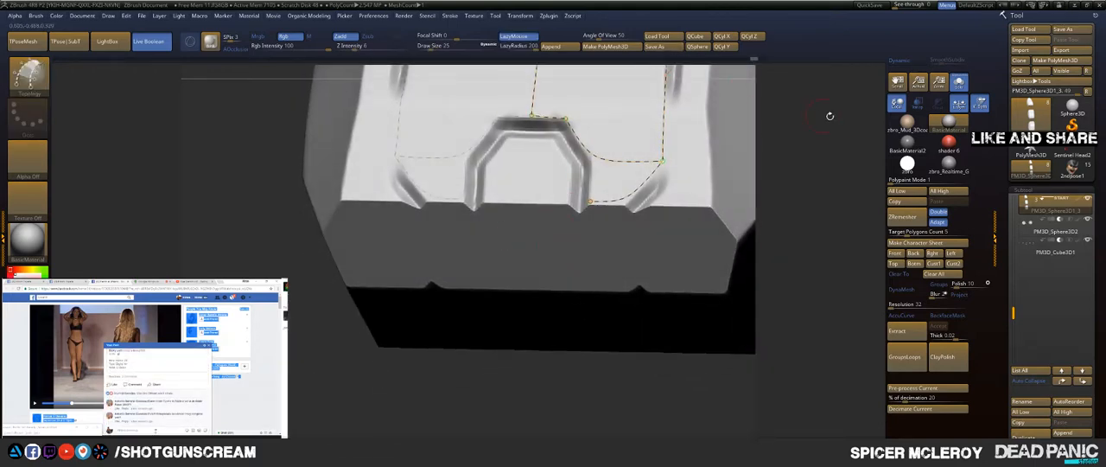
Step: Save the tool over the existing Sentinel Hand file in the 2ndPose folder
{"action": "left_click", "coordinate": [1062, 28]}
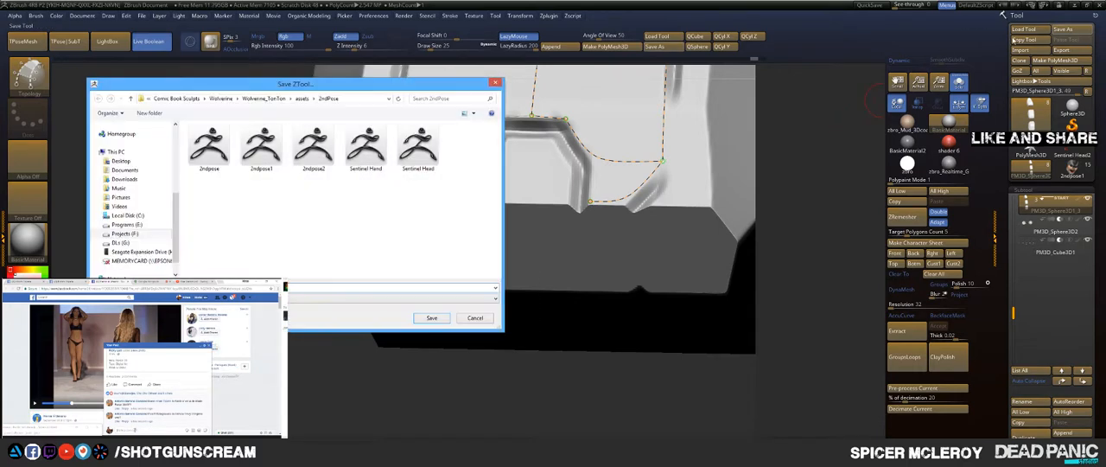
{"action": "double_click", "coordinate": [365, 147]}
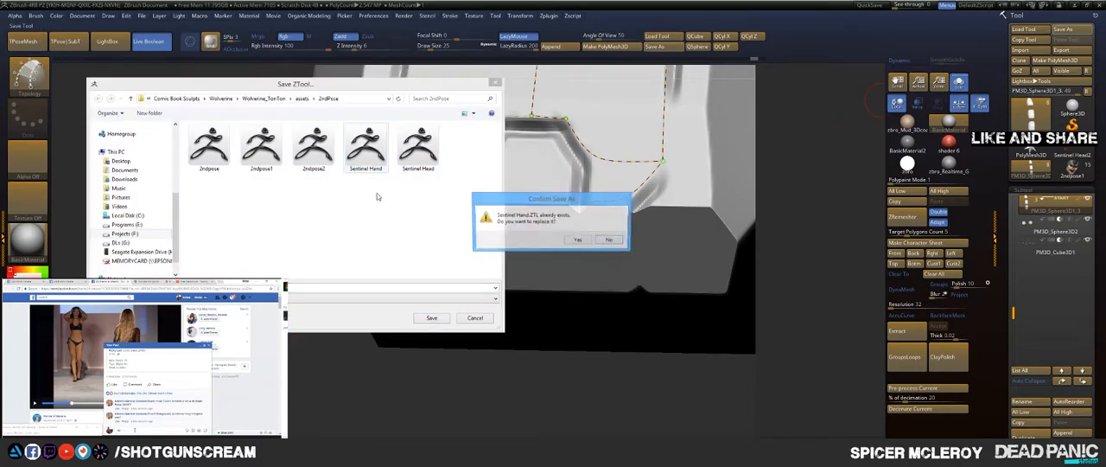
{"action": "left_click", "coordinate": [579, 241]}
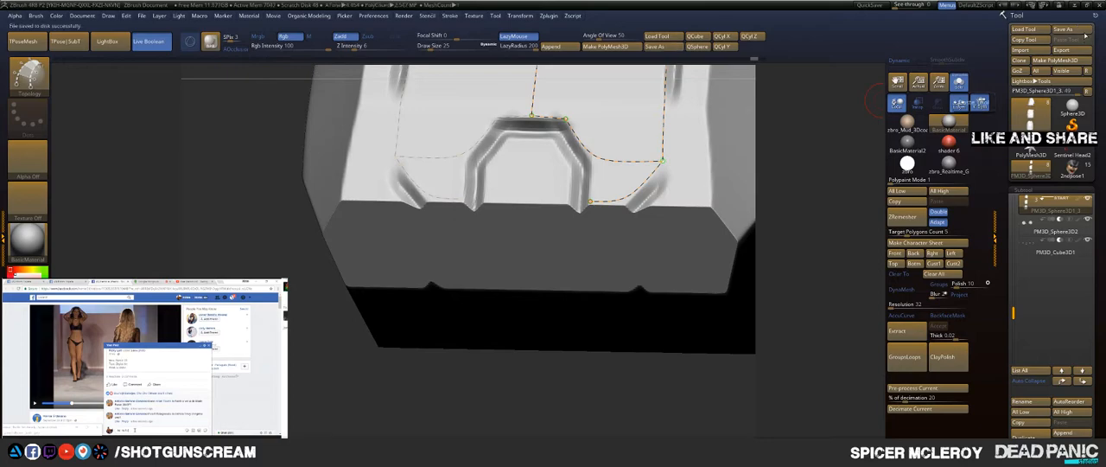
Step: Close ZBrush without saving the project, and start it again
{"action": "left_click", "coordinate": [1098, 7]}
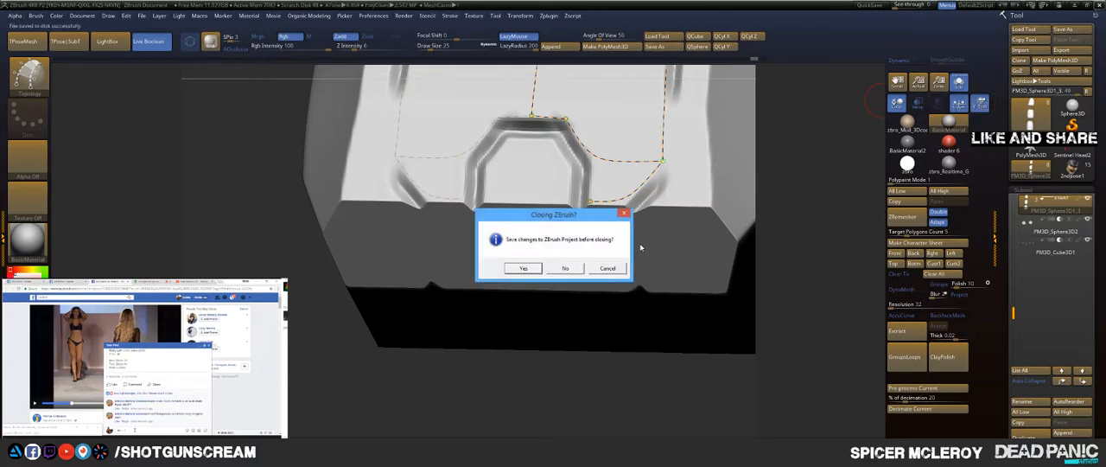
{"action": "left_click", "coordinate": [564, 267]}
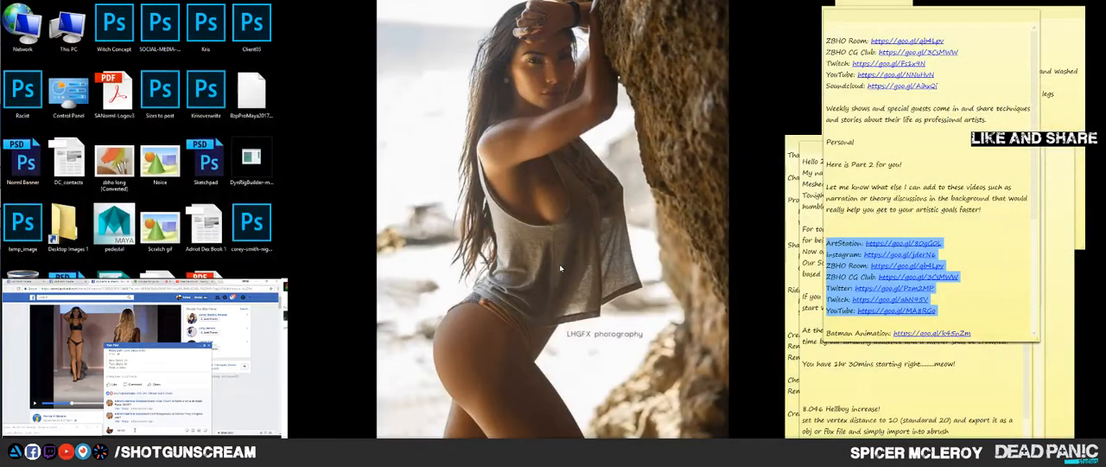
{"action": "key", "text": "super"}
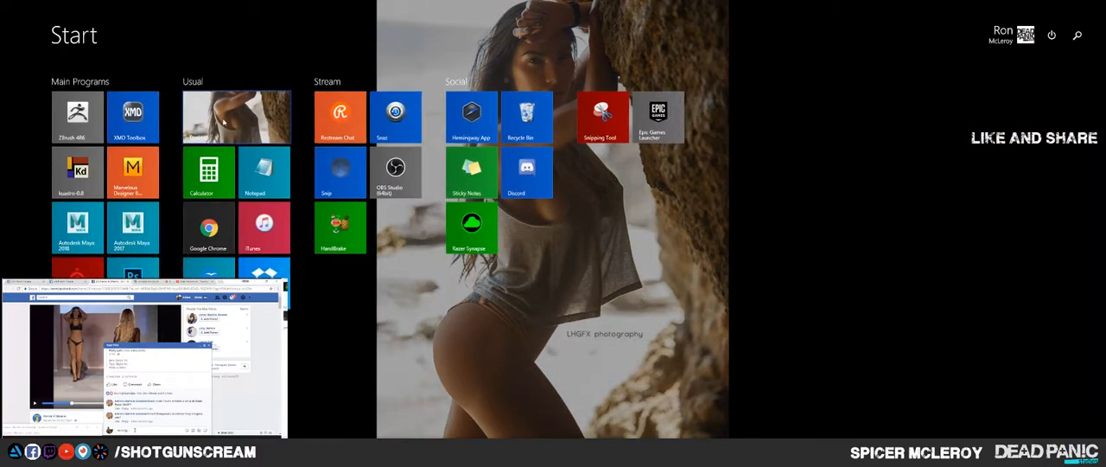
{"action": "key", "text": "super"}
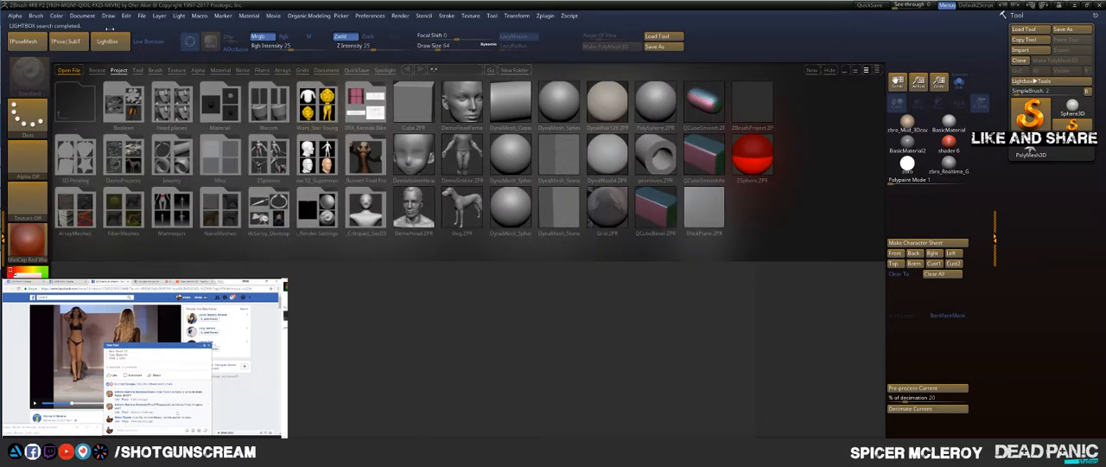
Step: Load the Sentinel Hand tool from the 2ndPose folder, place it on the canvas and enter edit mode
{"action": "left_click", "coordinate": [107, 41]}
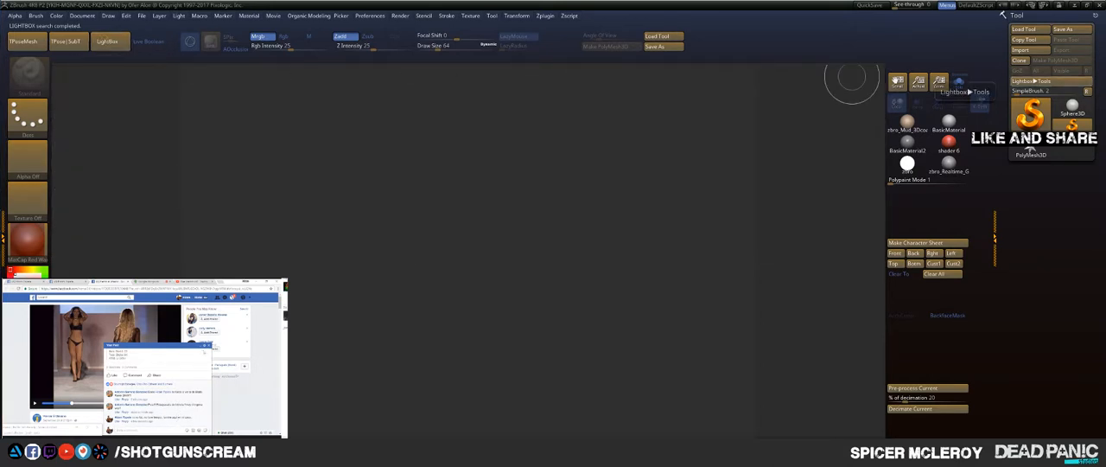
{"action": "left_click", "coordinate": [1024, 30]}
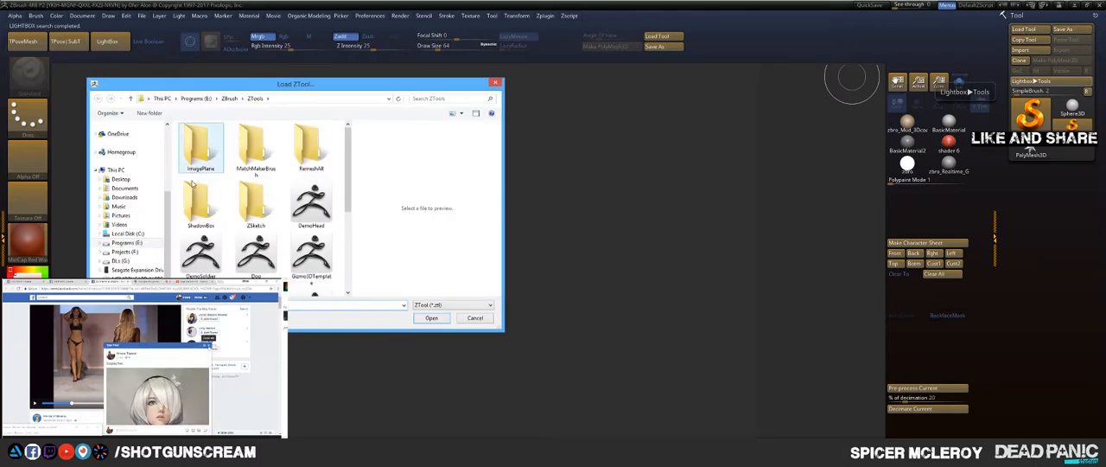
{"action": "scroll", "coordinate": [170, 205], "scroll_direction": "up", "scroll_amount": 3}
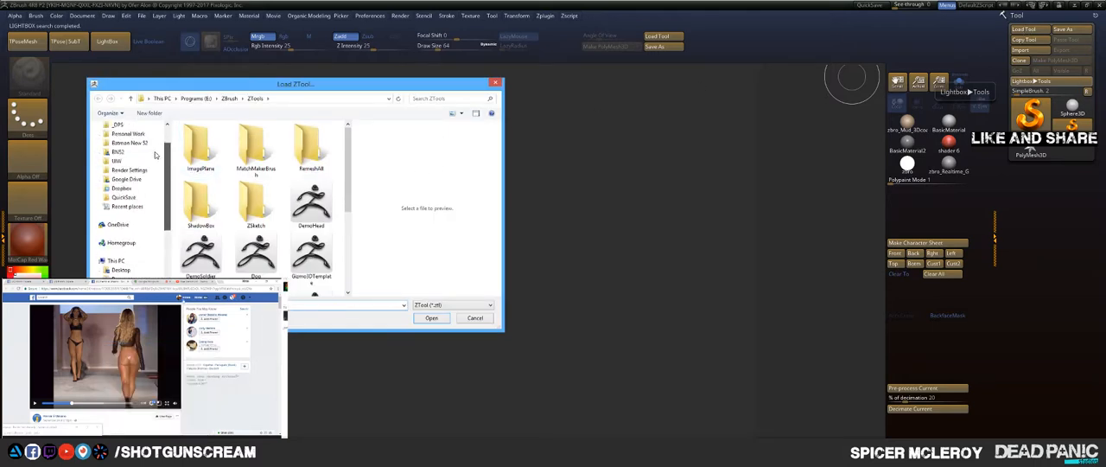
{"action": "left_click", "coordinate": [127, 206]}
{"action": "double_click", "coordinate": [205, 139]}
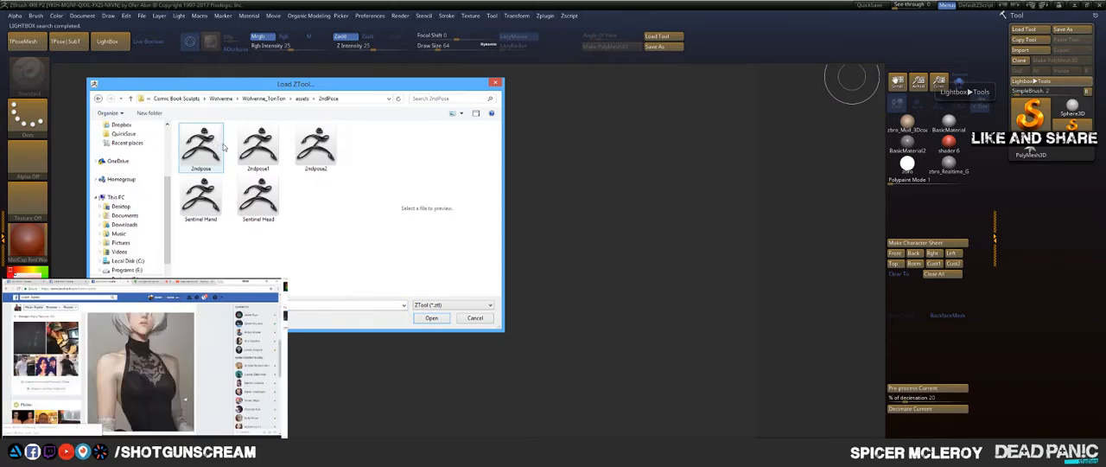
{"action": "double_click", "coordinate": [214, 204]}
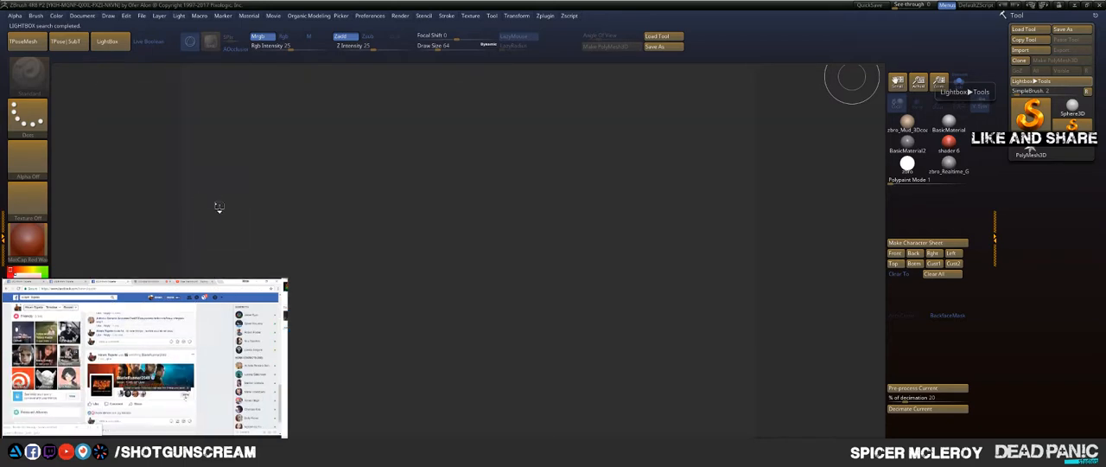
{"action": "left_click_drag", "start_coordinate": [494, 274], "coordinate": [513, 329]}
{"action": "key", "text": "t"}
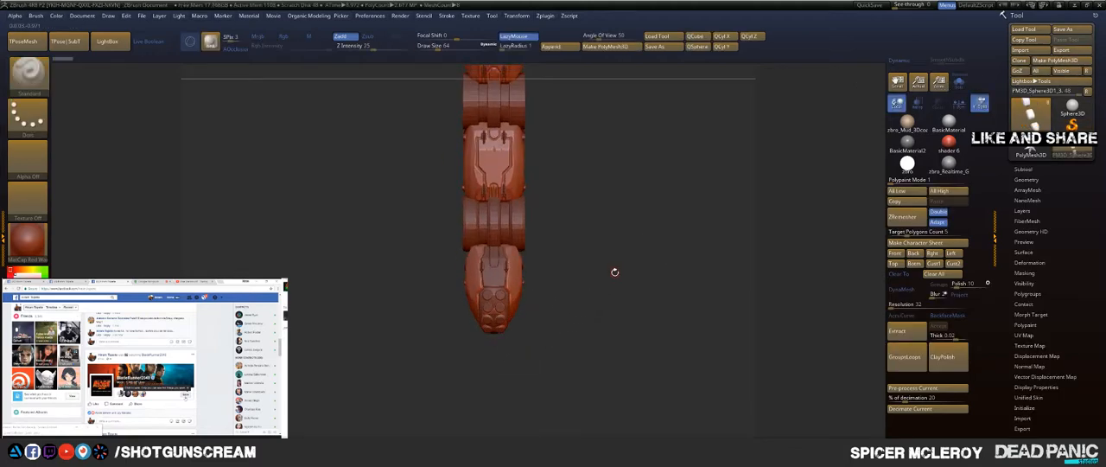
Step: Choose the Topology brush, frame the finger segment with the panel curves, and give it the BasicMaterial
{"action": "key", "text": "b"}
{"action": "key", "text": "t"}
{"action": "key", "text": "o"}
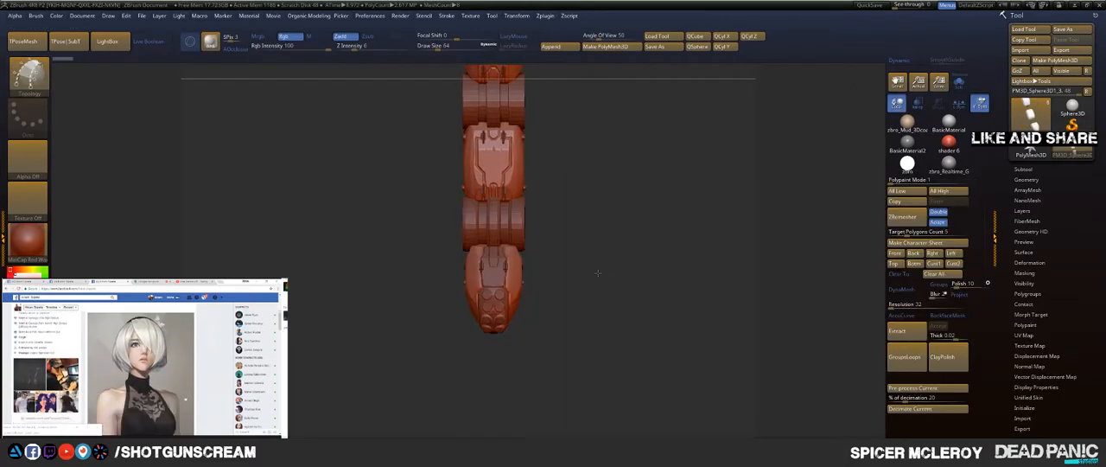
{"action": "mouse_move", "coordinate": [598, 271]}
{"action": "left_mouse_down"}
{"action": "mouse_move", "coordinate": [673, 275]}
{"action": "mouse_move", "coordinate": [610, 251]}
{"action": "mouse_move", "coordinate": [735, 255]}
{"action": "mouse_move", "coordinate": [782, 294]}
{"action": "left_mouse_up"}
{"action": "key", "text": "f"}
{"action": "left_click_drag", "start_coordinate": [819, 138], "coordinate": [822, 226], "text": "alt"}
{"action": "left_click", "coordinate": [948, 120]}
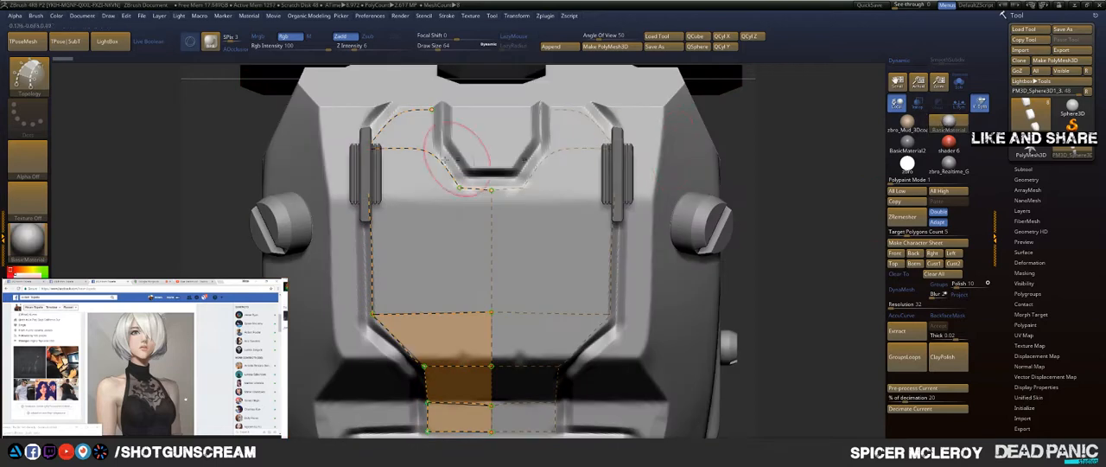
Step: Try a closing curve beside the small arch, undo it, and turn on LazyMouse with a LazyRadius of 200
{"action": "left_click_drag", "start_coordinate": [442, 112], "coordinate": [433, 156]}
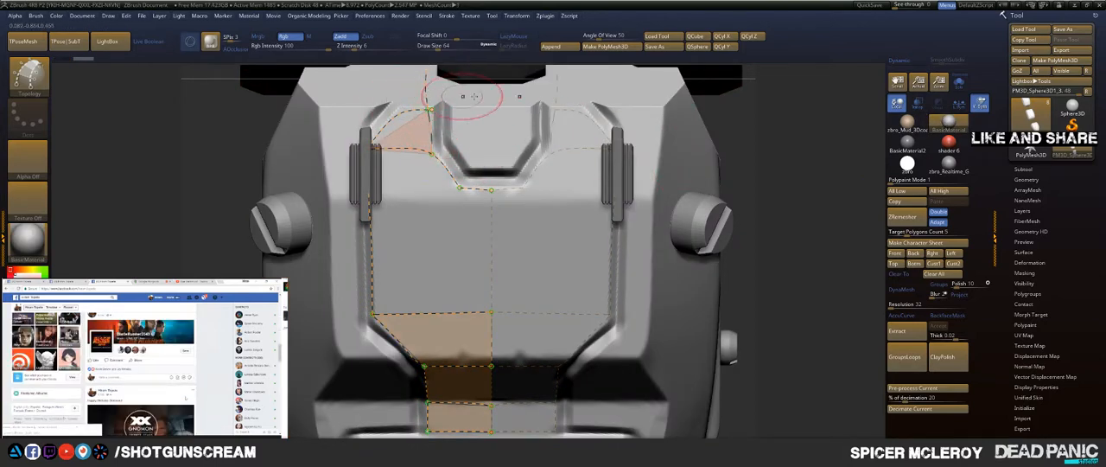
{"action": "key", "text": "ctrl+z"}
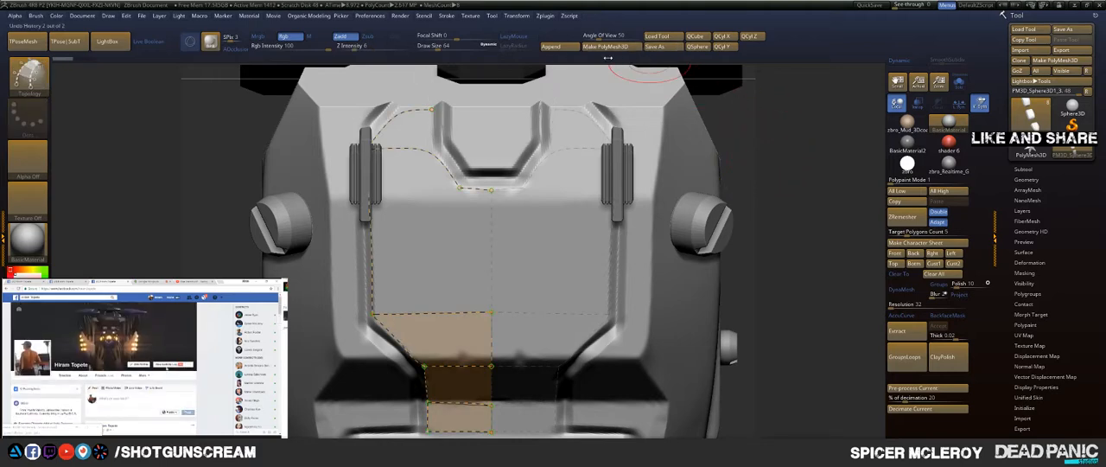
{"action": "left_click", "coordinate": [514, 37]}
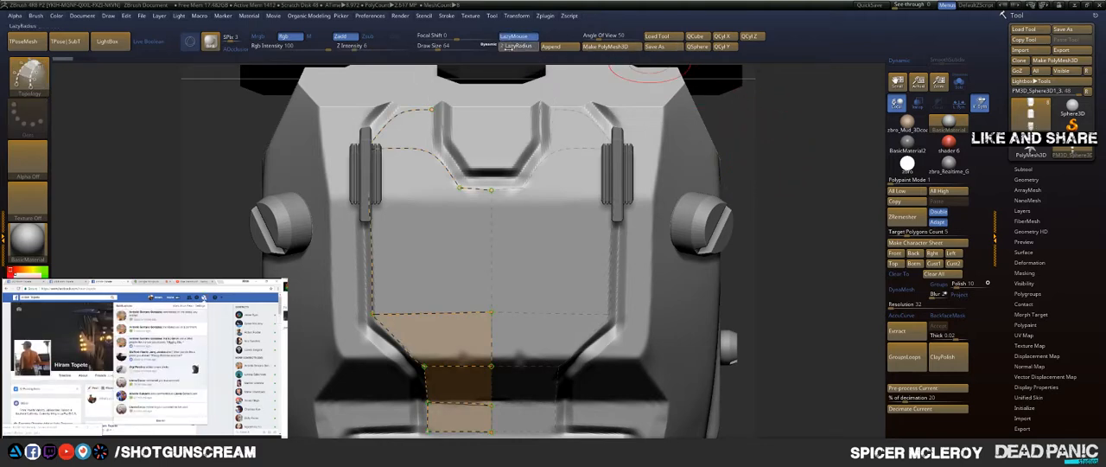
{"action": "left_click", "coordinate": [537, 50]}
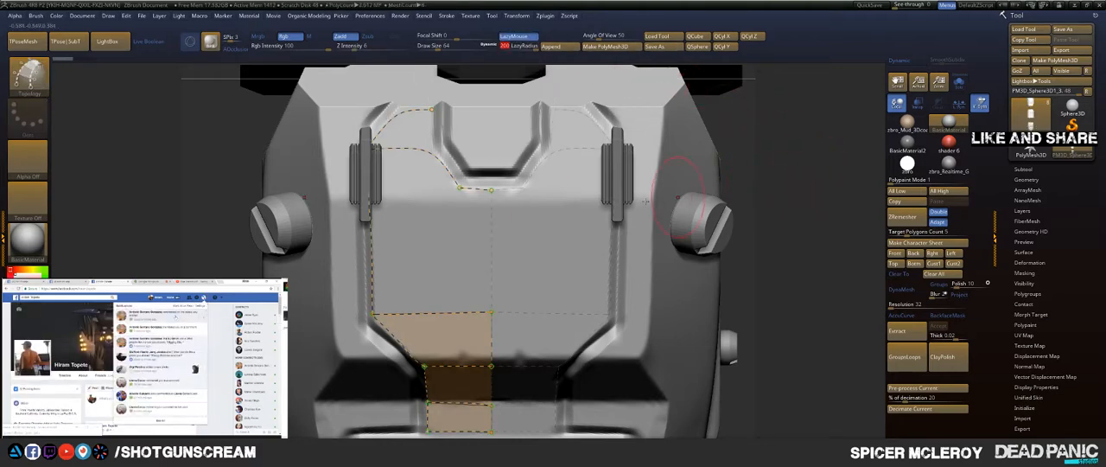
Step: Draw a horizontal topology curve across the middle of the panel and a vertical one from the arch's lower corner down through it
{"action": "left_click_drag", "start_coordinate": [492, 256], "coordinate": [298, 258]}
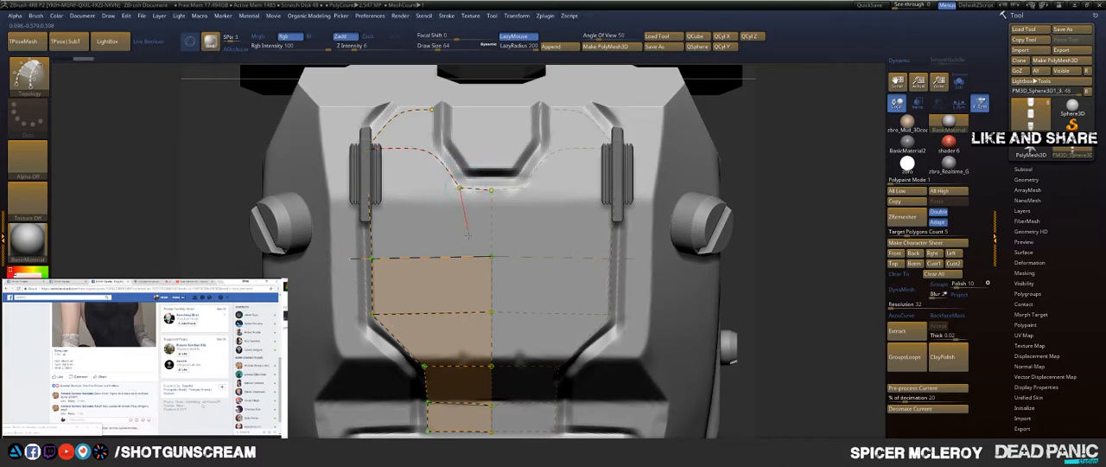
{"action": "left_click_drag", "start_coordinate": [467, 294], "coordinate": [462, 373]}
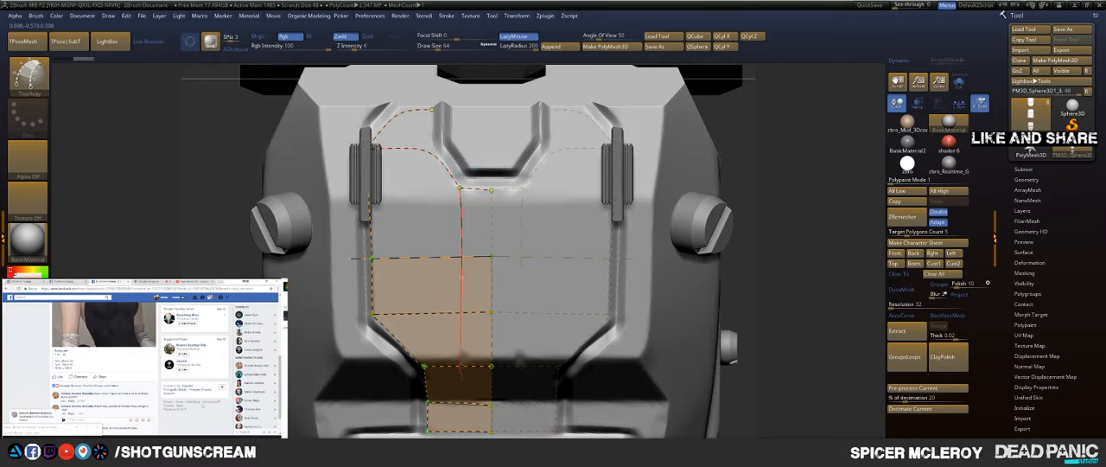
{"action": "left_click_drag", "start_coordinate": [507, 334], "coordinate": [508, 328]}
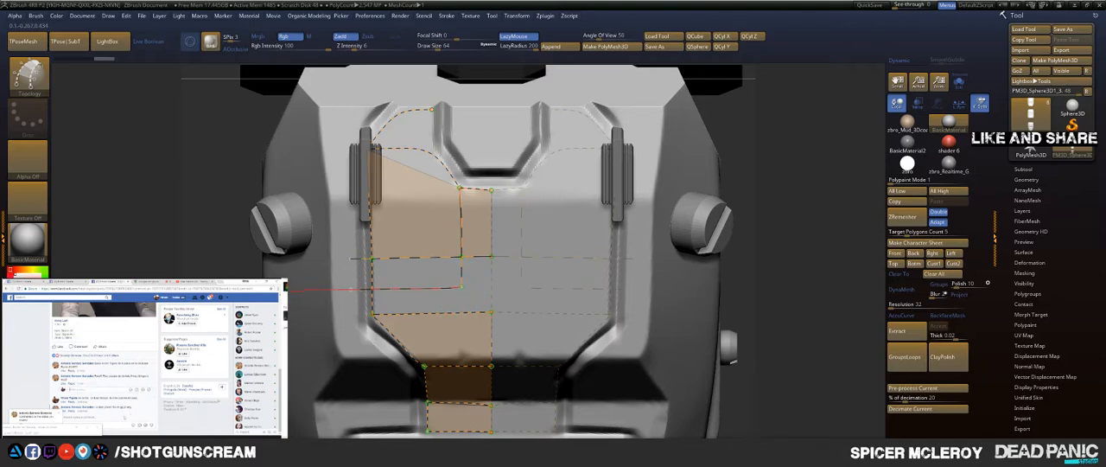
Step: Add a second horizontal curve below the first, and join its inner end diagonally to the panel's centre line
{"action": "left_click_drag", "start_coordinate": [265, 292], "coordinate": [257, 291]}
{"action": "left_click_drag", "start_coordinate": [558, 367], "coordinate": [560, 366]}
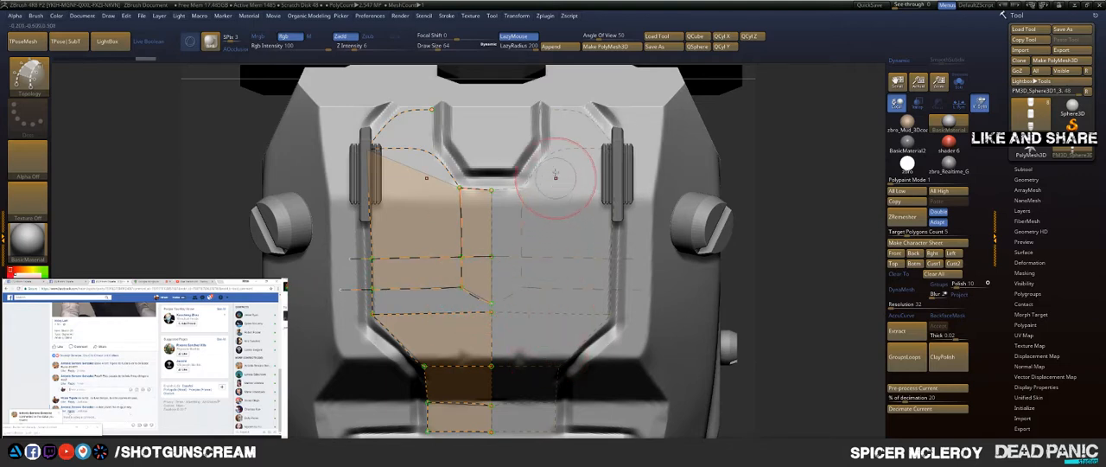
{"action": "key", "text": "ctrl+z"}
{"action": "mouse_move", "coordinate": [803, 254]}
{"action": "left_mouse_down", "text": "alt"}
{"action": "mouse_move", "coordinate": [831, 152]}
{"action": "mouse_move", "coordinate": [829, 229]}
{"action": "left_mouse_up", "text": "alt"}
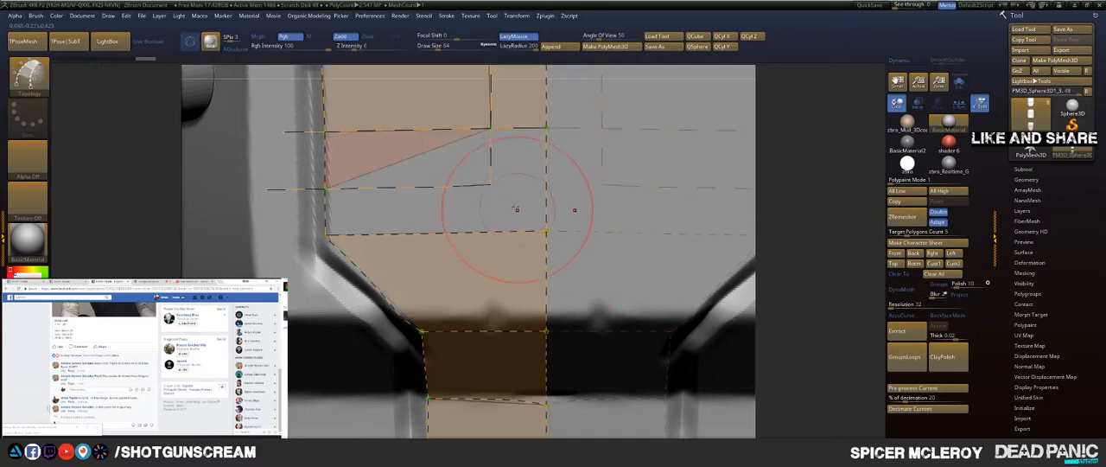
{"action": "key", "text": "s"}
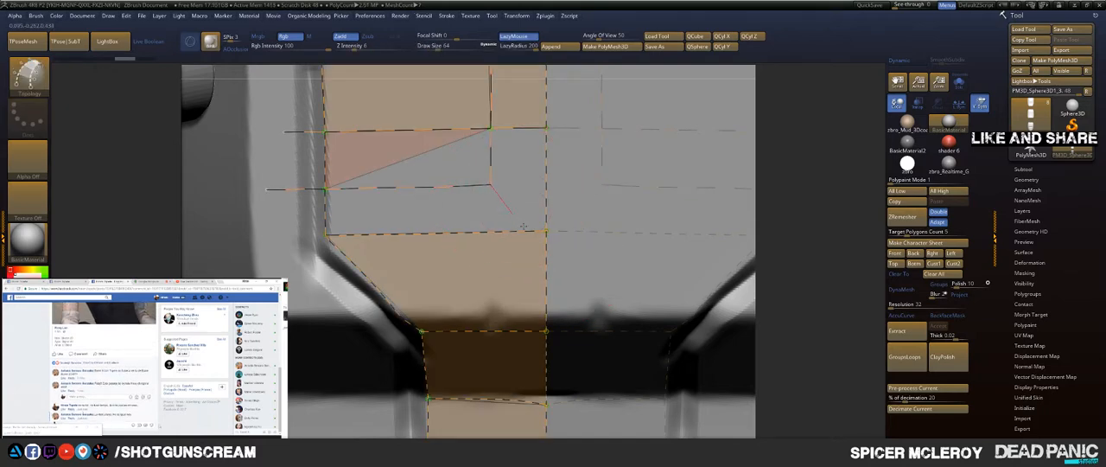
{"action": "left_click_drag", "start_coordinate": [619, 286], "coordinate": [626, 280]}
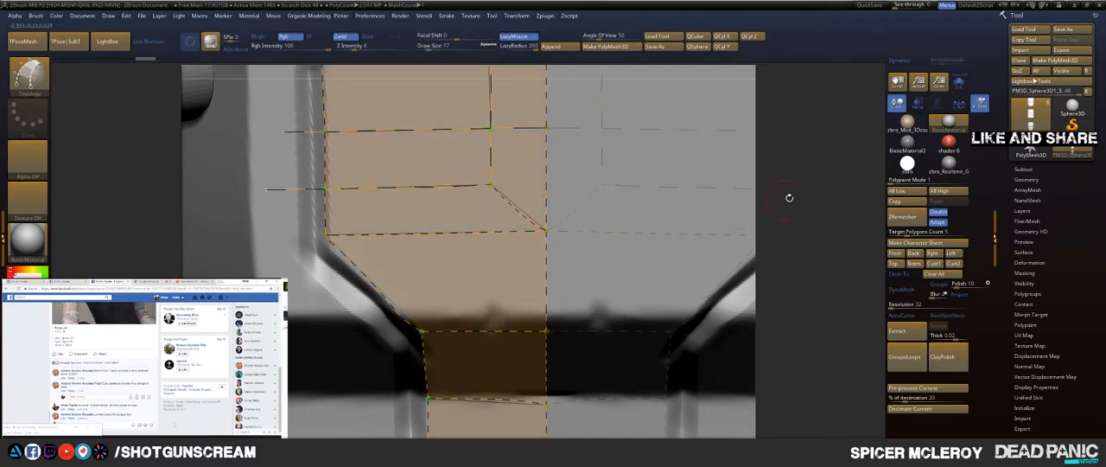
{"action": "mouse_move", "coordinate": [832, 194]}
{"action": "left_mouse_down", "text": "alt"}
{"action": "mouse_move", "coordinate": [736, 159]}
{"action": "mouse_move", "coordinate": [788, 228]}
{"action": "mouse_move", "coordinate": [788, 252]}
{"action": "left_mouse_up", "text": "alt"}
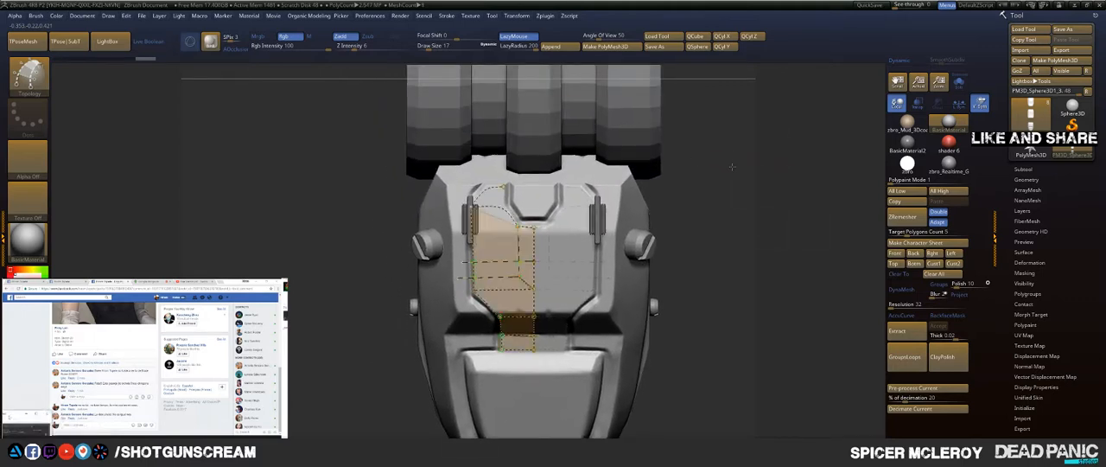
Step: Close the panel's upper corner face with a short vertical curve along the outer side of the small arch
{"action": "mouse_move", "coordinate": [733, 168]}
{"action": "left_mouse_down", "text": "alt"}
{"action": "mouse_move", "coordinate": [842, 133]}
{"action": "mouse_move", "coordinate": [840, 249]}
{"action": "left_mouse_up", "text": "alt"}
{"action": "mouse_move", "coordinate": [442, 173]}
{"action": "left_mouse_down"}
{"action": "mouse_move", "coordinate": [454, 184]}
{"action": "mouse_move", "coordinate": [482, 109]}
{"action": "left_mouse_up"}
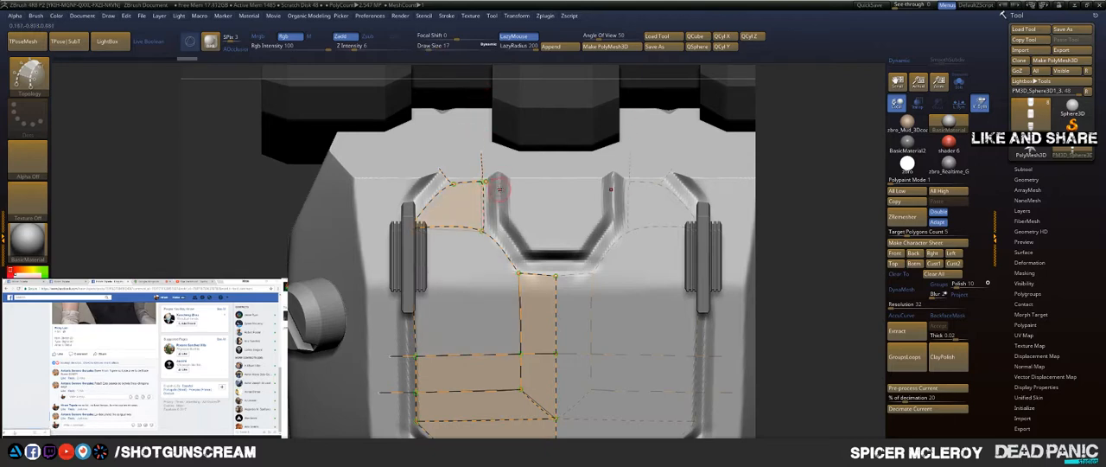
{"action": "right_click_drag", "start_coordinate": [450, 249], "coordinate": [471, 151], "text": "alt"}
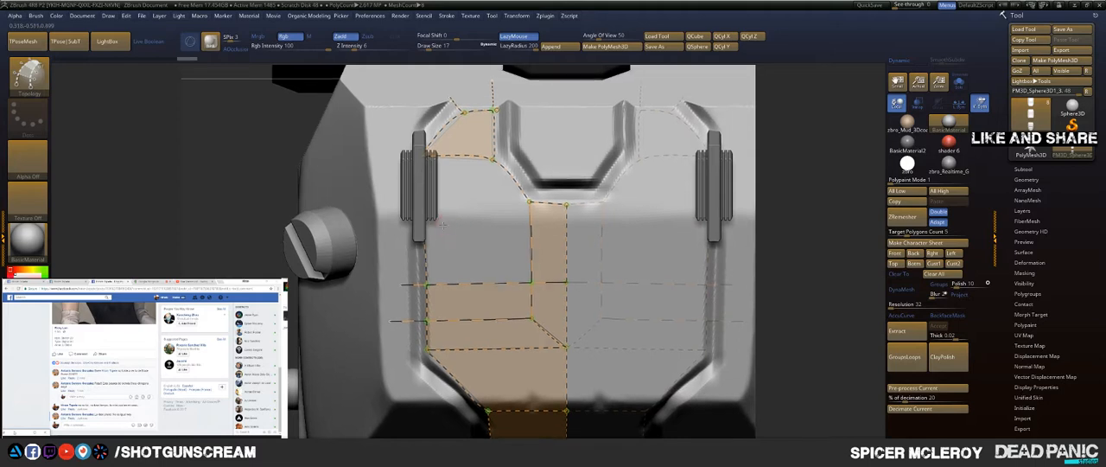
Step: Draw long vertical curves from the side of the arch through the panel and down past the narrow lower tab, splitting the faces
{"action": "right_click_drag", "start_coordinate": [443, 225], "coordinate": [486, 171], "text": "ctrl"}
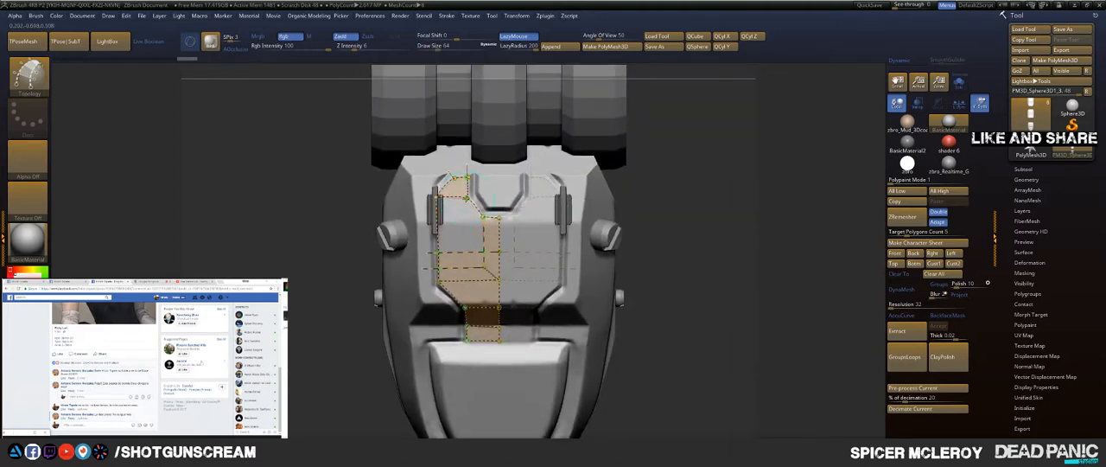
{"action": "mouse_move", "coordinate": [467, 272]}
{"action": "left_mouse_down"}
{"action": "mouse_move", "coordinate": [469, 345]}
{"action": "mouse_move", "coordinate": [496, 369]}
{"action": "mouse_move", "coordinate": [501, 408]}
{"action": "mouse_move", "coordinate": [485, 427]}
{"action": "left_mouse_up"}
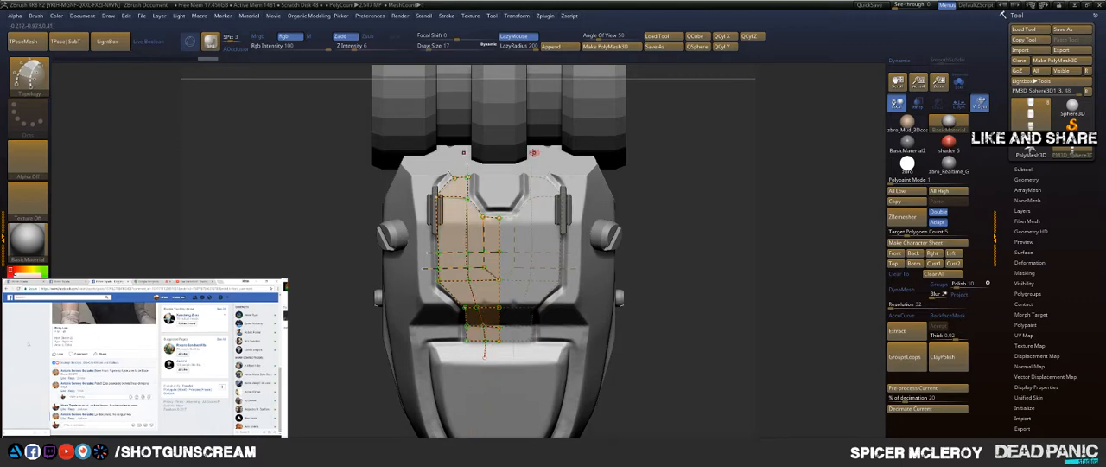
{"action": "right_click_drag", "start_coordinate": [508, 156], "coordinate": [474, 182], "text": "ctrl"}
{"action": "left_click_drag", "start_coordinate": [439, 171], "coordinate": [534, 179]}
{"action": "right_click_drag", "start_coordinate": [524, 157], "coordinate": [560, 134], "text": "ctrl"}
{"action": "mouse_move", "coordinate": [709, 190]}
{"action": "right_mouse_down", "text": "alt"}
{"action": "mouse_move", "coordinate": [701, 138]}
{"action": "mouse_move", "coordinate": [689, 159]}
{"action": "right_mouse_up", "text": "alt"}
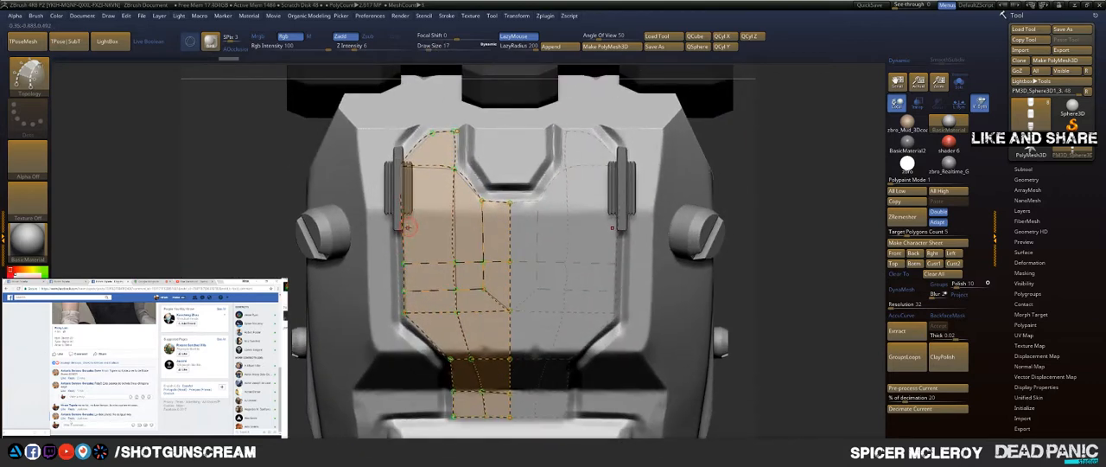
{"action": "left_click_drag", "start_coordinate": [401, 226], "coordinate": [646, 225]}
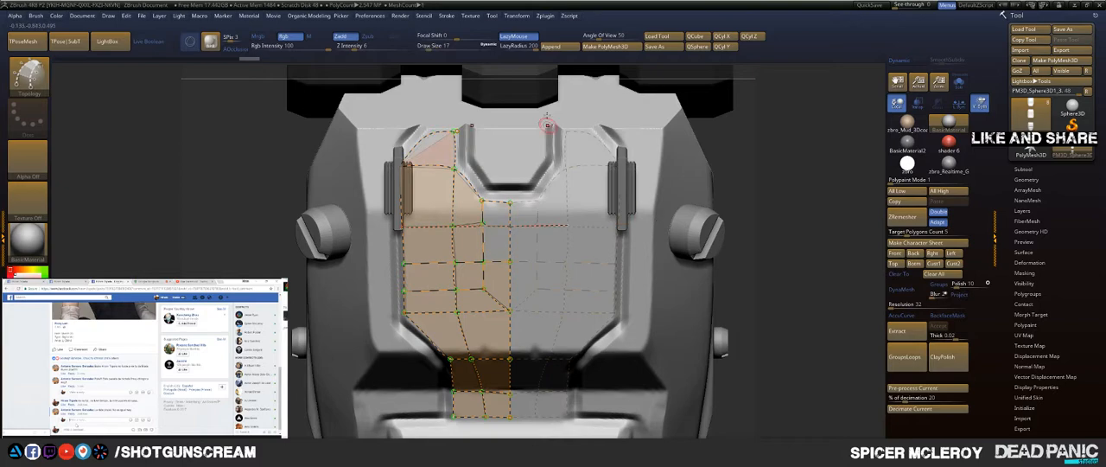
{"action": "key", "text": "ctrl+z"}
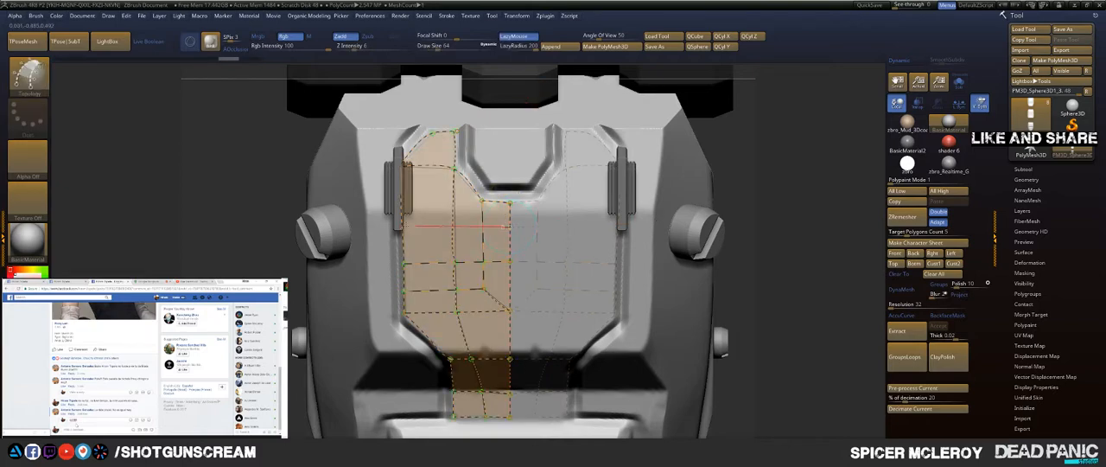
{"action": "left_click_drag", "start_coordinate": [318, 226], "coordinate": [330, 225]}
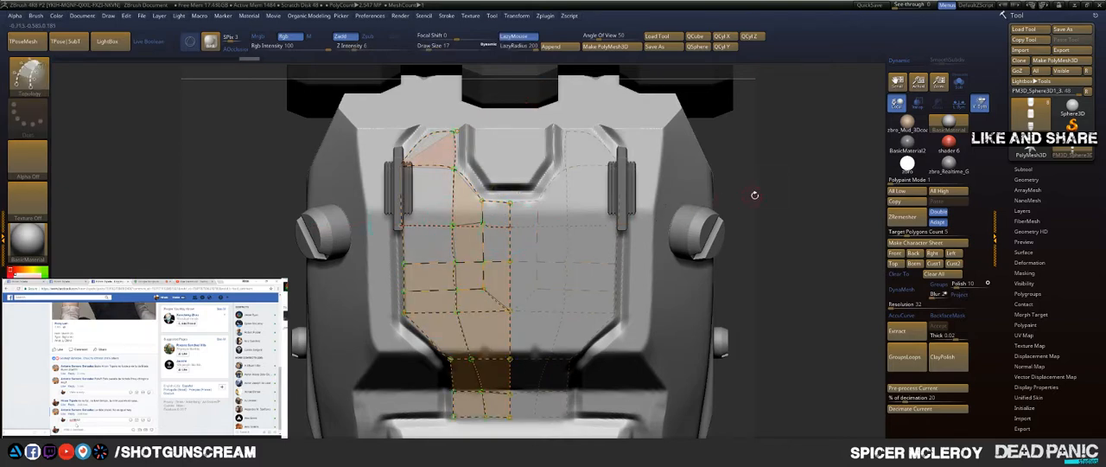
{"action": "left_click_drag", "start_coordinate": [754, 195], "coordinate": [781, 123]}
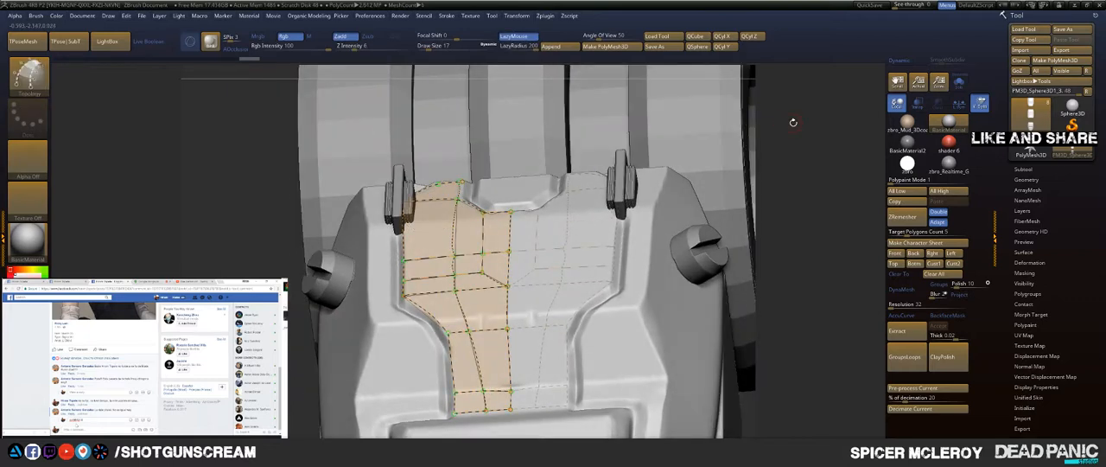
Step: Turn on Live Boolean and draw a horizontal curve from the centre line to the panel's outer edge just below the arch
{"action": "left_click", "coordinate": [148, 40]}
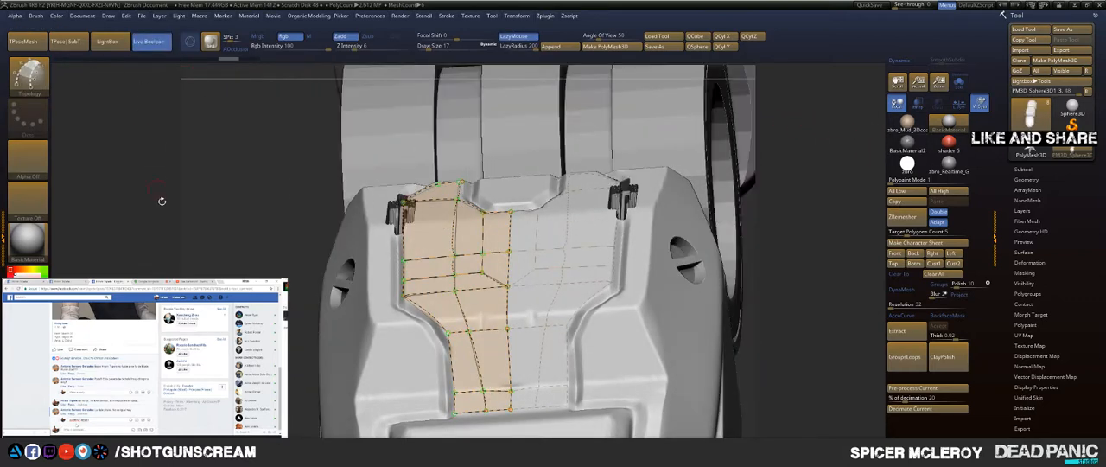
{"action": "left_click_drag", "start_coordinate": [170, 258], "coordinate": [186, 324], "text": "shift"}
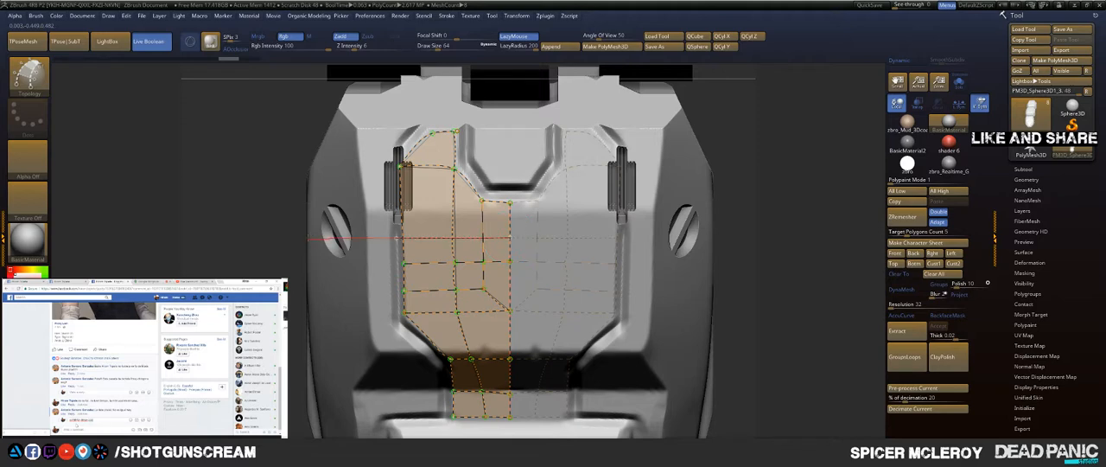
{"action": "left_click_drag", "start_coordinate": [309, 238], "coordinate": [306, 237]}
{"action": "mouse_move", "coordinate": [246, 312]}
{"action": "left_mouse_down"}
{"action": "mouse_move", "coordinate": [234, 270]}
{"action": "mouse_move", "coordinate": [243, 257]}
{"action": "left_mouse_up"}
{"action": "key", "text": "ctrl+z"}
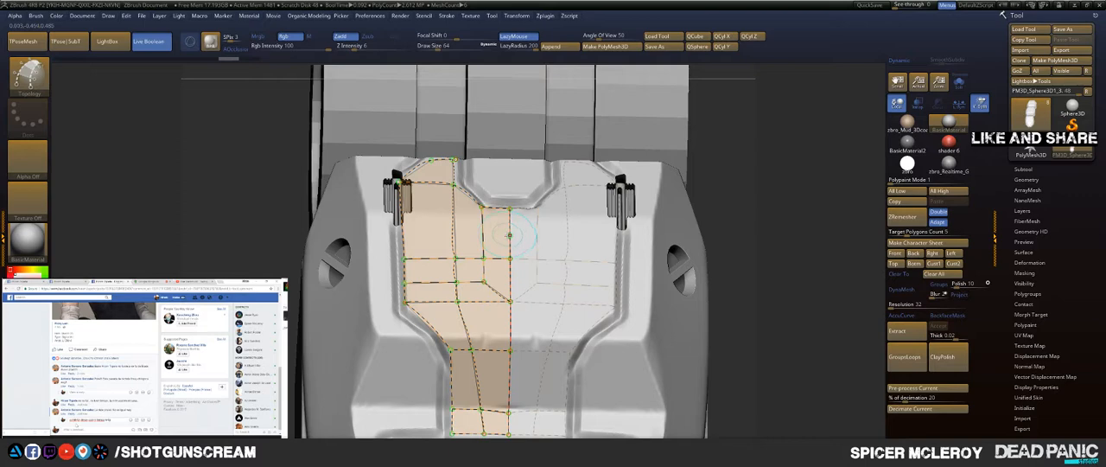
{"action": "left_click_drag", "start_coordinate": [350, 232], "coordinate": [337, 233]}
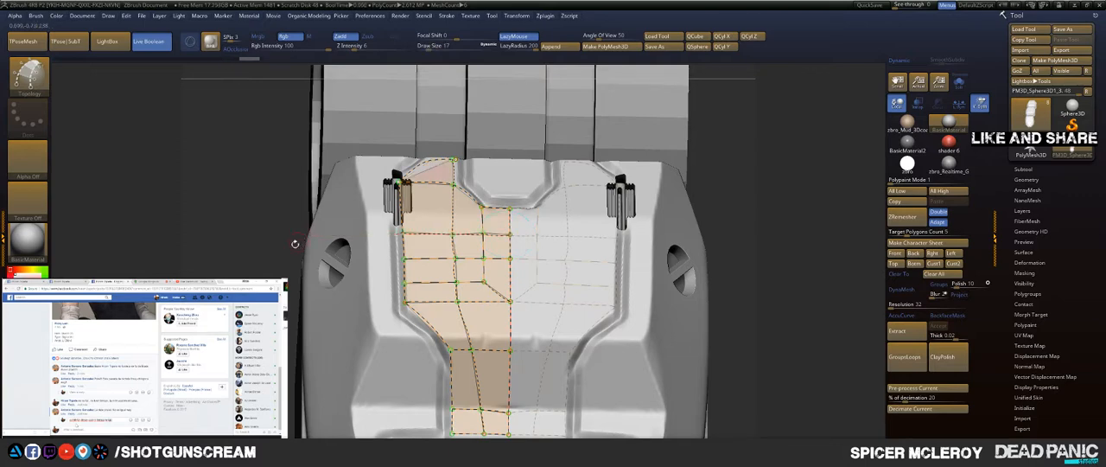
Step: Redraw the curve along the panel's upper outer corner to complete the corner face beside the arch
{"action": "left_click_drag", "start_coordinate": [248, 267], "coordinate": [273, 305]}
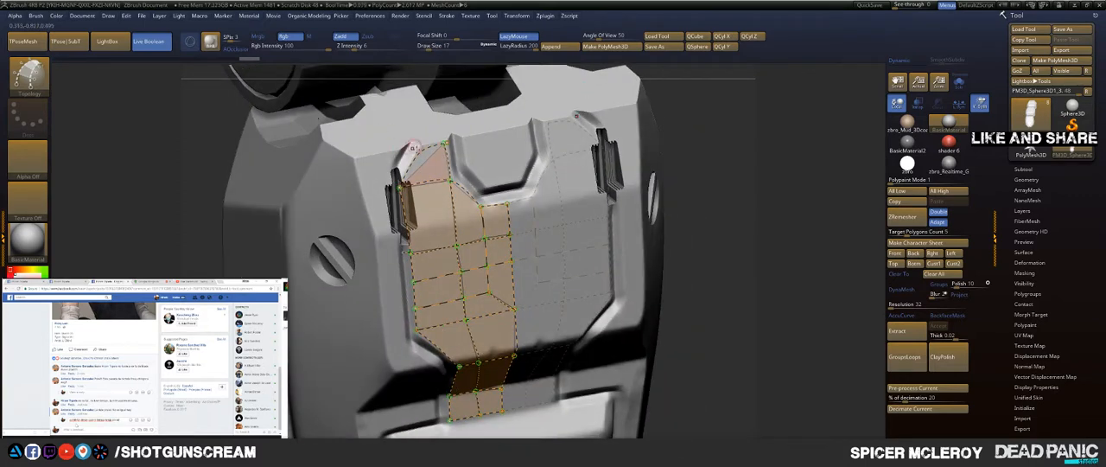
{"action": "left_click_drag", "start_coordinate": [347, 85], "coordinate": [338, 81]}
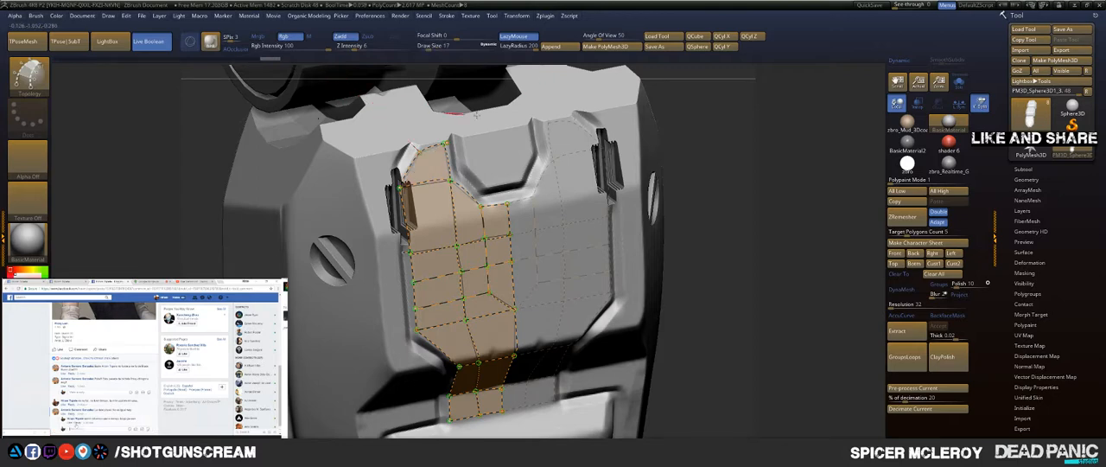
Step: Draw a horizontal curve from the centre line to the outer edge just above the lower crease, undoing and redrawing it for better placement
{"action": "mouse_move", "coordinate": [724, 185]}
{"action": "left_mouse_down"}
{"action": "mouse_move", "coordinate": [736, 225]}
{"action": "mouse_move", "coordinate": [767, 114]}
{"action": "left_mouse_up"}
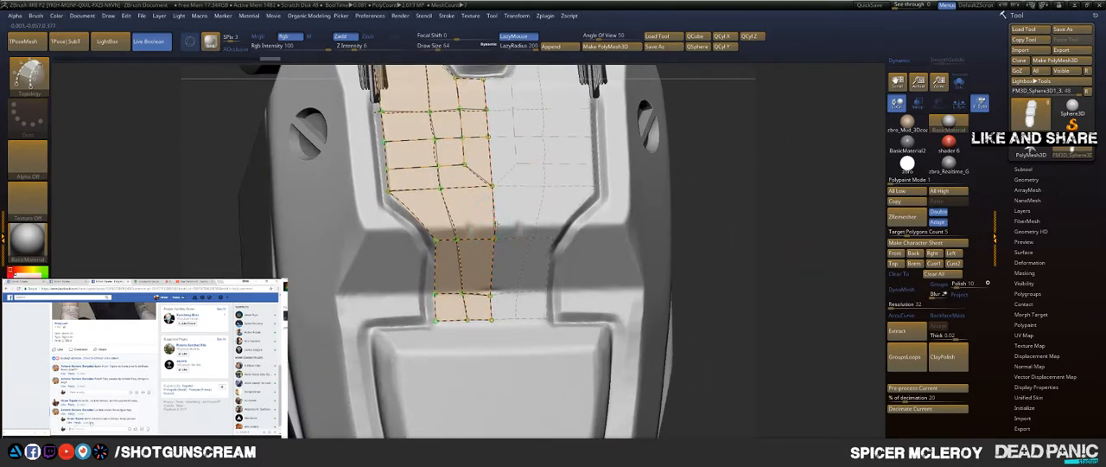
{"action": "left_click_drag", "start_coordinate": [495, 226], "coordinate": [429, 220]}
{"action": "left_click_drag", "start_coordinate": [357, 222], "coordinate": [341, 222]}
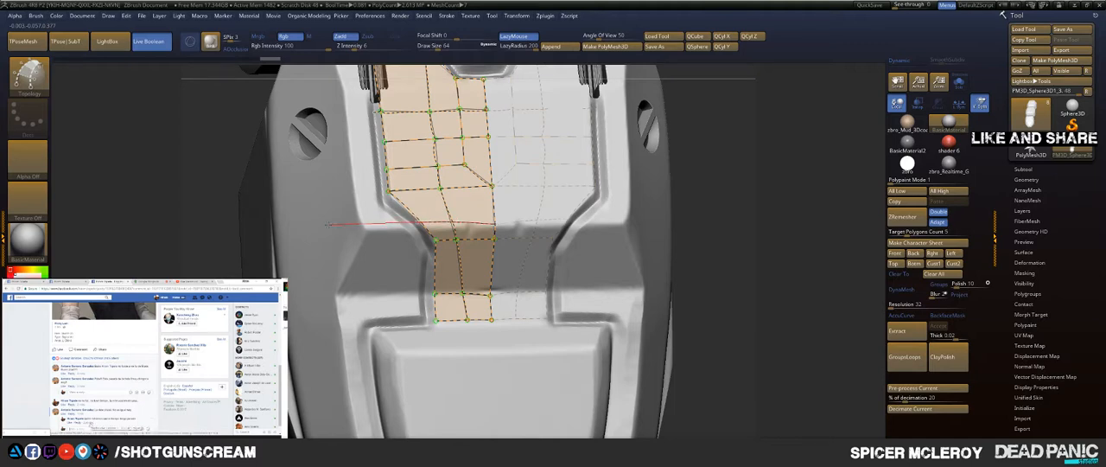
{"action": "key", "text": "ctrl+z"}
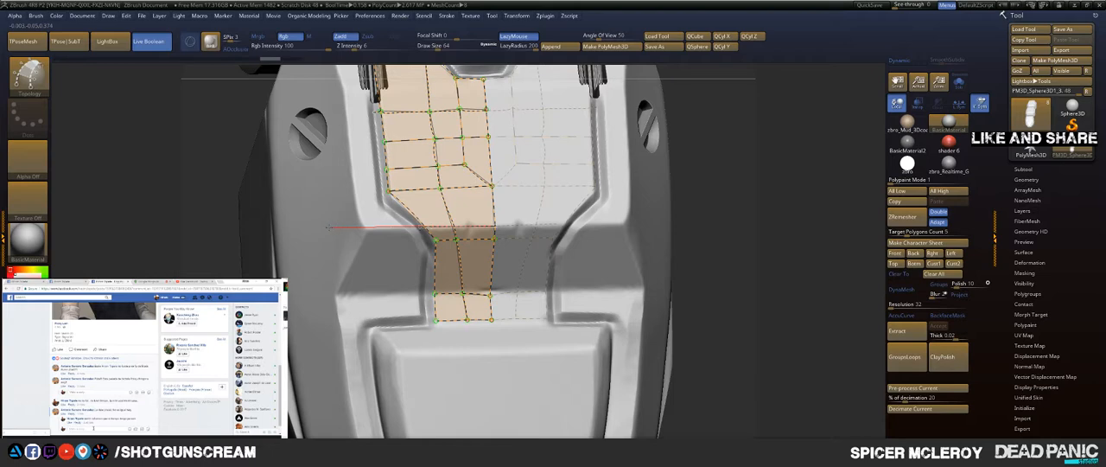
{"action": "left_click_drag", "start_coordinate": [329, 228], "coordinate": [317, 228]}
{"action": "key", "text": "ctrl+z"}
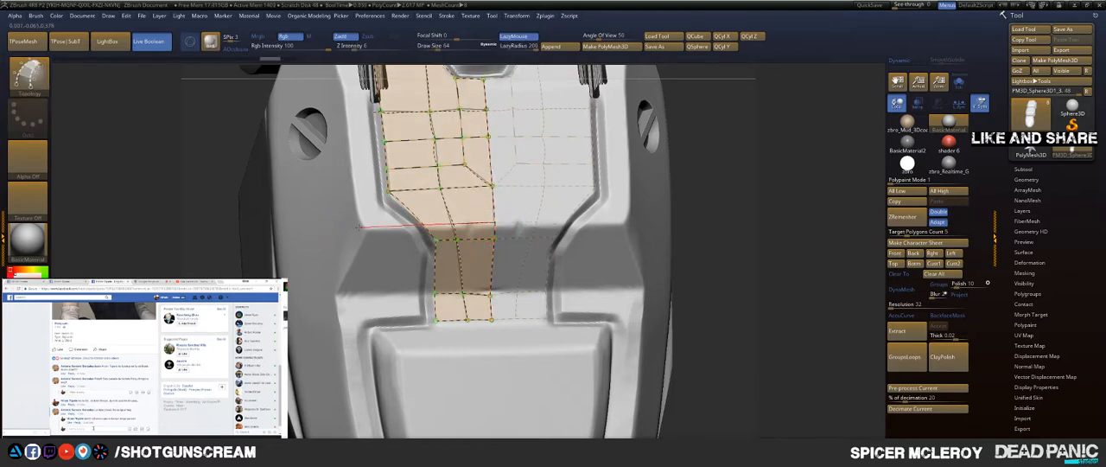
{"action": "left_click_drag", "start_coordinate": [325, 228], "coordinate": [323, 228]}
Step: Erase the centre-line curves above the lower crease, redraw a short centre segment, and connect the crease's horizontal curve to it
{"action": "left_click_drag", "start_coordinate": [722, 164], "coordinate": [723, 277], "text": "alt"}
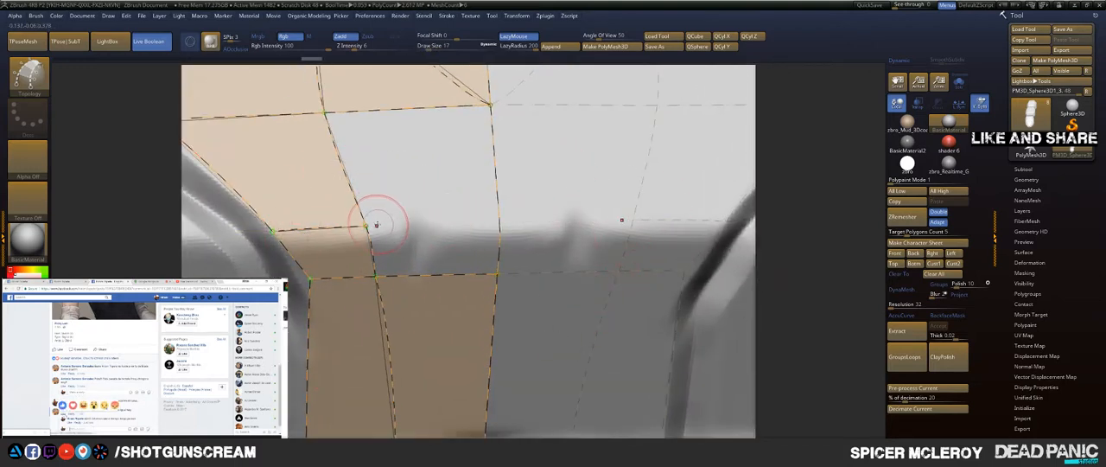
{"action": "left_click_drag", "start_coordinate": [366, 226], "coordinate": [579, 218]}
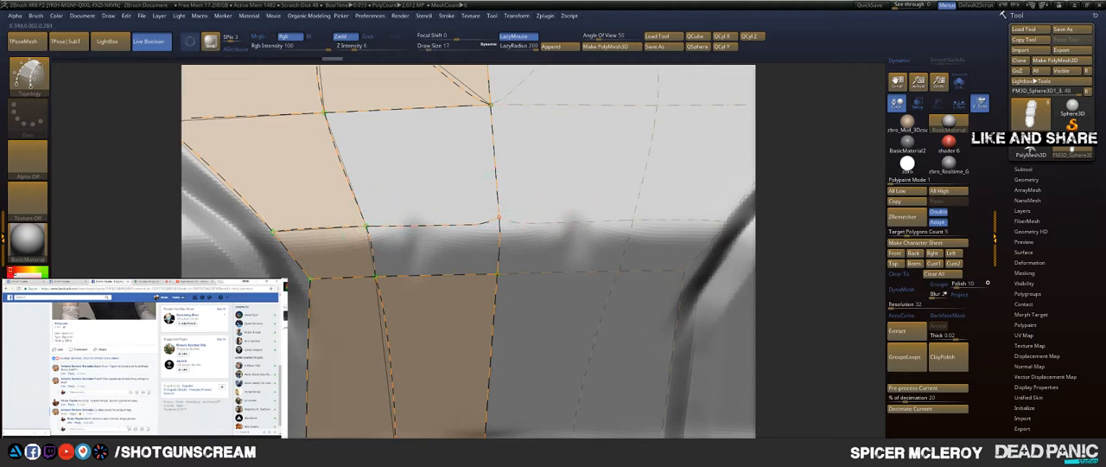
{"action": "mouse_move", "coordinate": [495, 173]}
{"action": "left_mouse_down"}
{"action": "mouse_move", "coordinate": [617, 235]}
{"action": "mouse_move", "coordinate": [603, 238]}
{"action": "left_mouse_up"}
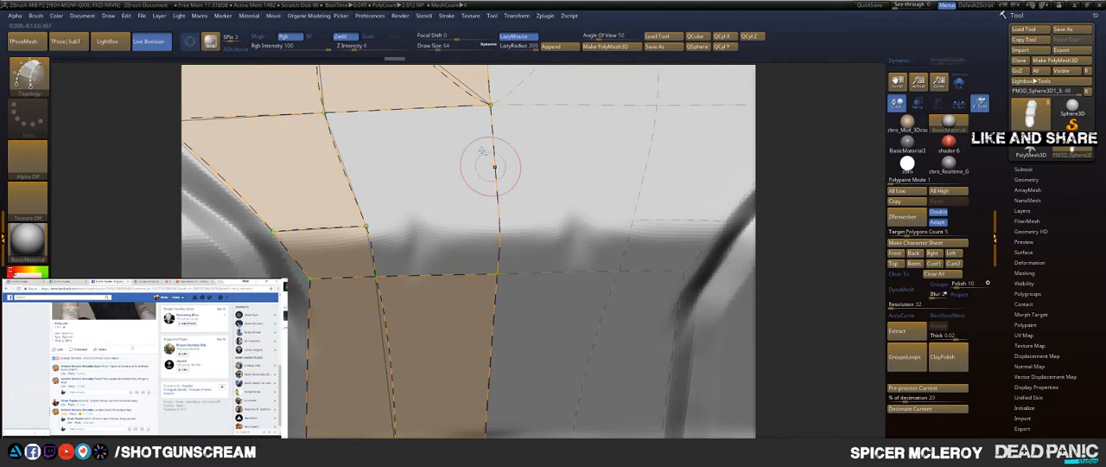
{"action": "mouse_move", "coordinate": [464, 120]}
{"action": "left_mouse_down", "text": "alt"}
{"action": "mouse_move", "coordinate": [520, 86]}
{"action": "mouse_move", "coordinate": [601, 64]}
{"action": "left_mouse_up", "text": "alt"}
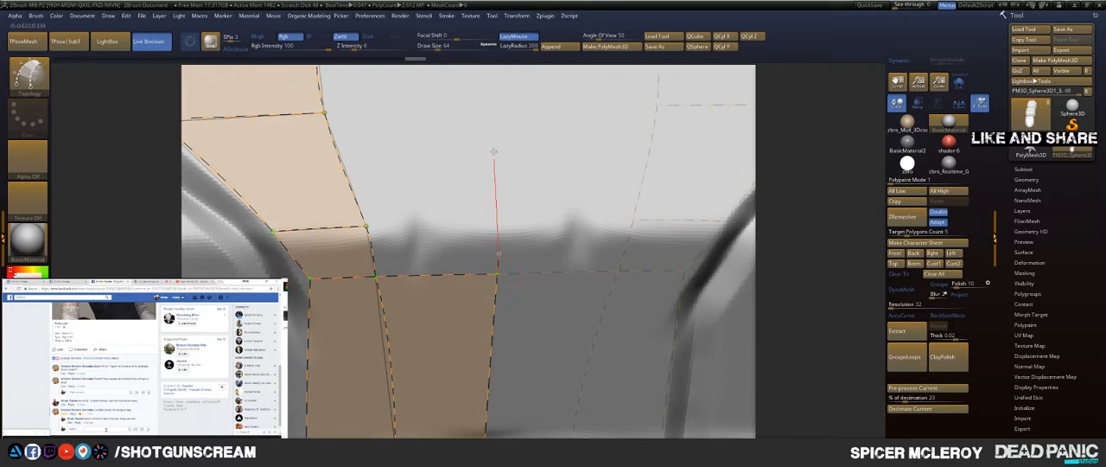
{"action": "left_click_drag", "start_coordinate": [478, 46], "coordinate": [475, 38]}
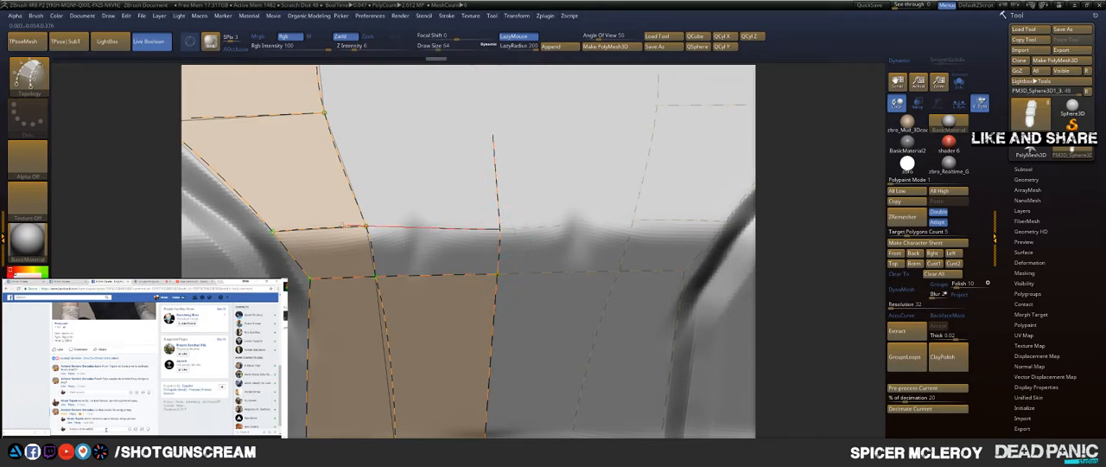
{"action": "left_click_drag", "start_coordinate": [272, 222], "coordinate": [274, 222]}
Step: Redraw the missing centre line between the mid-panel curves and the lower crease, and extend the horizontal curve above the gap to it
{"action": "mouse_move", "coordinate": [467, 146]}
{"action": "right_mouse_down", "text": "alt"}
{"action": "mouse_move", "coordinate": [492, 262]}
{"action": "mouse_move", "coordinate": [492, 221]}
{"action": "mouse_move", "coordinate": [518, 210]}
{"action": "mouse_move", "coordinate": [540, 221]}
{"action": "mouse_move", "coordinate": [504, 185]}
{"action": "mouse_move", "coordinate": [507, 173]}
{"action": "right_mouse_up", "text": "alt"}
{"action": "left_click_drag", "start_coordinate": [752, 176], "coordinate": [687, 175]}
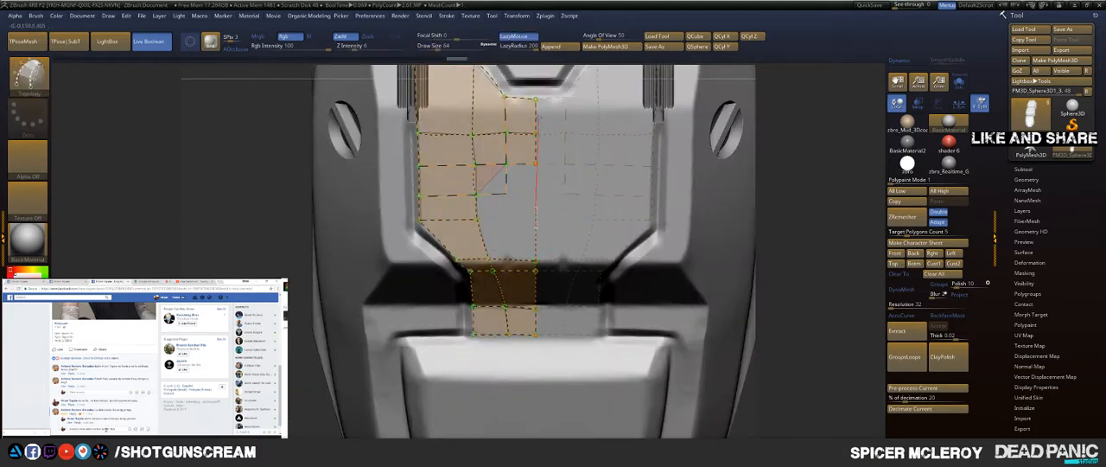
{"action": "left_click_drag", "start_coordinate": [541, 80], "coordinate": [543, 80]}
{"action": "key", "text": "ctrl+z"}
{"action": "left_click_drag", "start_coordinate": [532, 73], "coordinate": [535, 79]}
{"action": "right_click_drag", "start_coordinate": [551, 135], "coordinate": [517, 167], "text": "alt"}
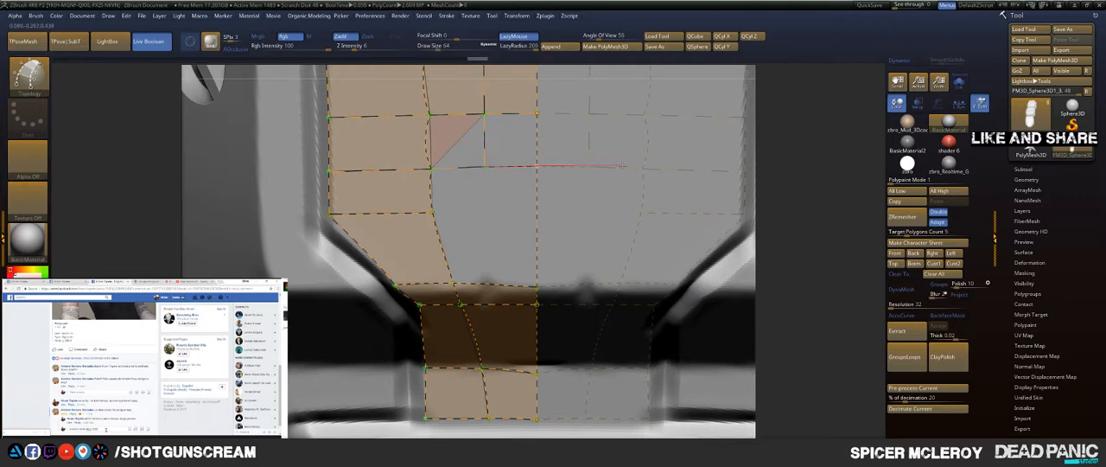
{"action": "left_click_drag", "start_coordinate": [622, 166], "coordinate": [624, 164]}
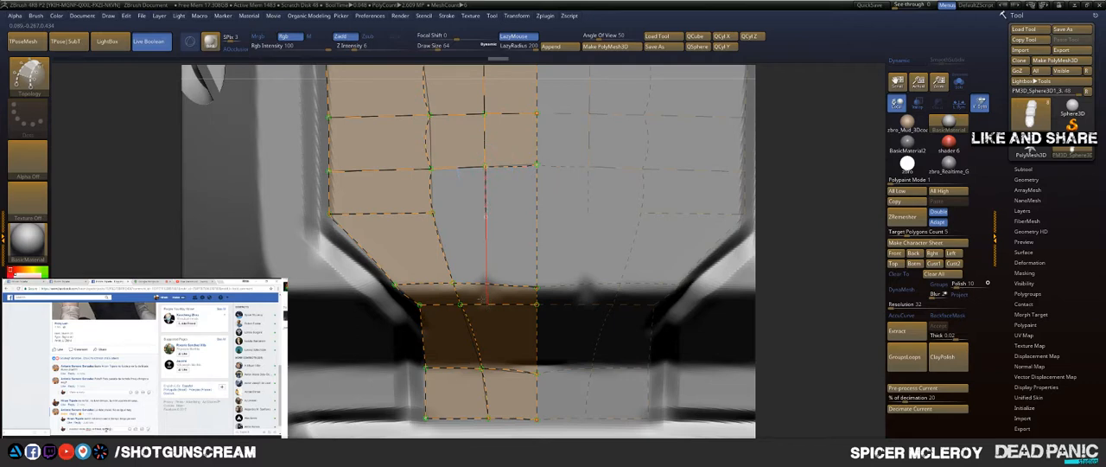
Step: Draw the missing horizontal curve to the centre line above the lower crease and a vertical curve through the crease to the panel's bottom edge
{"action": "left_click_drag", "start_coordinate": [487, 303], "coordinate": [488, 304]}
{"action": "left_click_drag", "start_coordinate": [430, 211], "coordinate": [570, 225]}
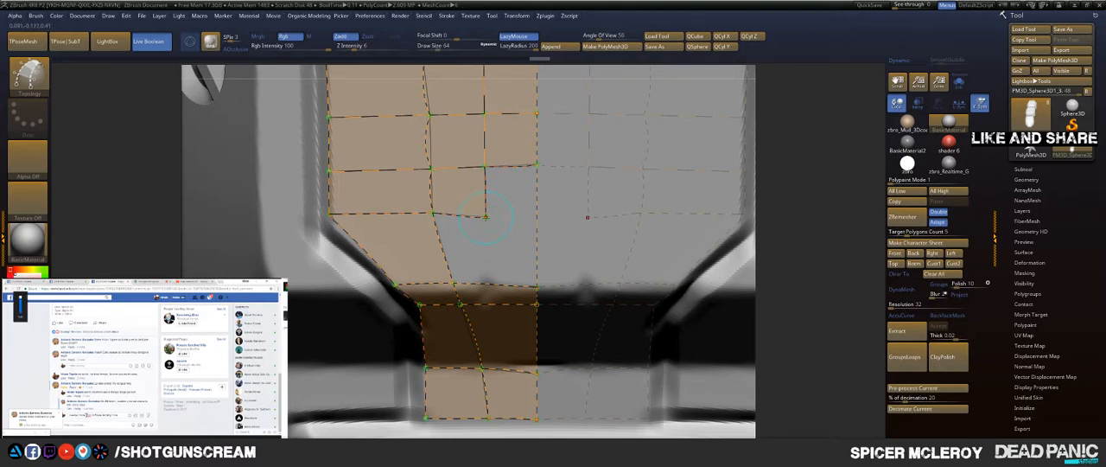
{"action": "mouse_move", "coordinate": [486, 216]}
{"action": "left_mouse_down"}
{"action": "mouse_move", "coordinate": [553, 255]}
{"action": "mouse_move", "coordinate": [537, 240]}
{"action": "left_mouse_up"}
{"action": "right_click_drag", "start_coordinate": [473, 162], "coordinate": [504, 145]}
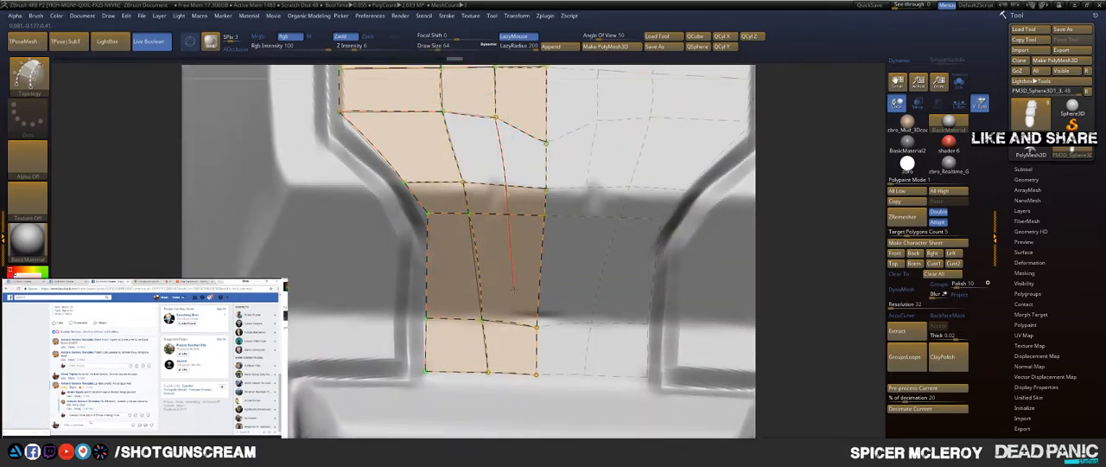
{"action": "left_click_drag", "start_coordinate": [508, 421], "coordinate": [509, 425]}
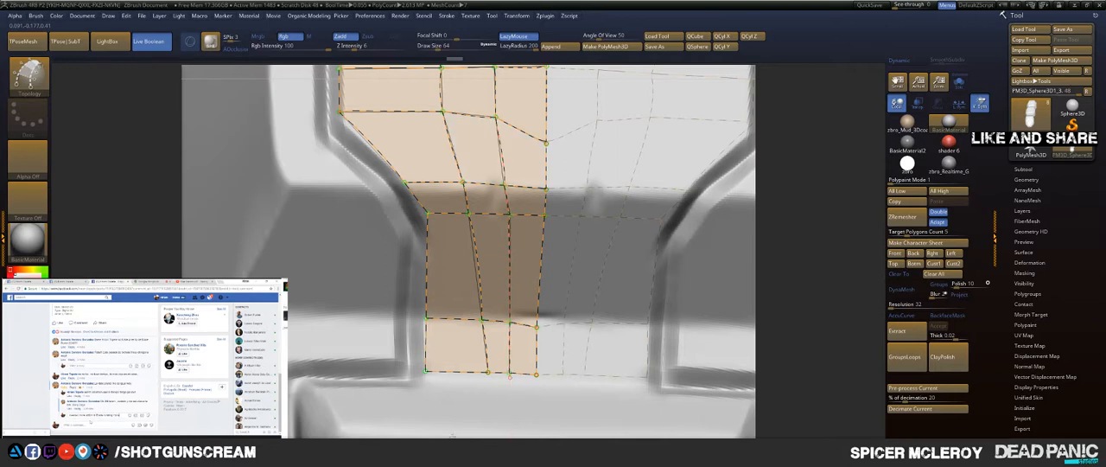
Step: Draw a topology curve across the panel's top outer corner to close the face beside the arch
{"action": "right_click_drag", "start_coordinate": [509, 377], "coordinate": [372, 225], "text": "ctrl"}
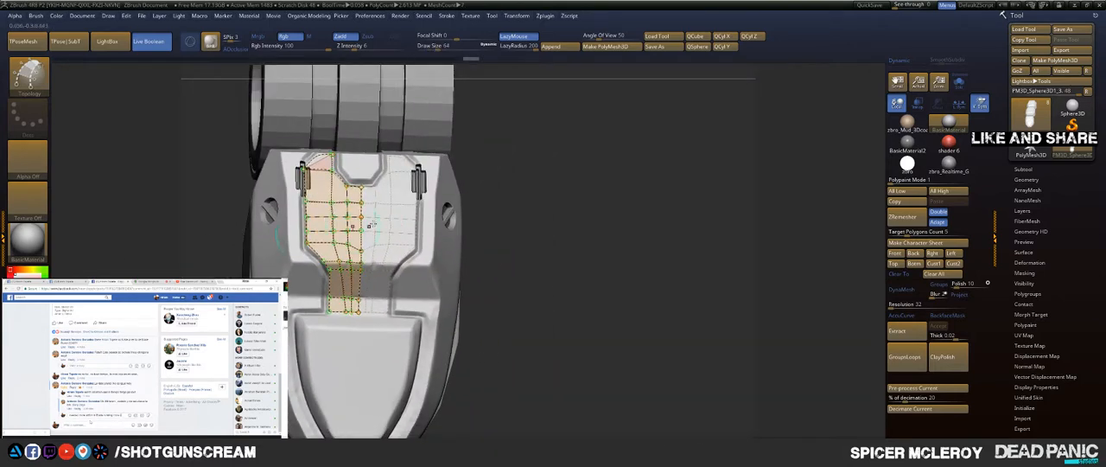
{"action": "mouse_move", "coordinate": [523, 202]}
{"action": "right_mouse_down"}
{"action": "mouse_move", "coordinate": [538, 203]}
{"action": "mouse_move", "coordinate": [538, 225]}
{"action": "mouse_move", "coordinate": [543, 200]}
{"action": "right_mouse_up"}
{"action": "right_click_drag", "start_coordinate": [507, 169], "coordinate": [596, 263], "text": "alt"}
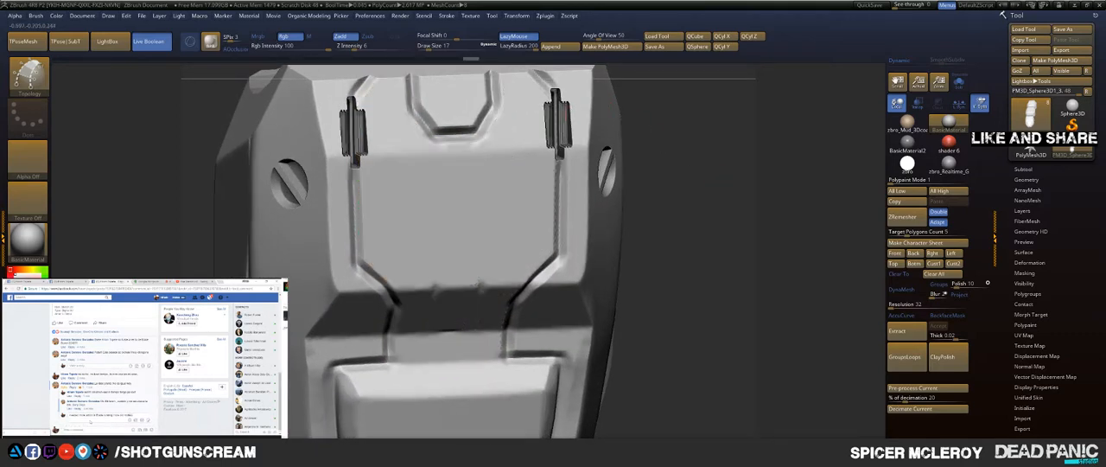
{"action": "right_click_drag", "start_coordinate": [694, 162], "coordinate": [720, 262], "text": "alt"}
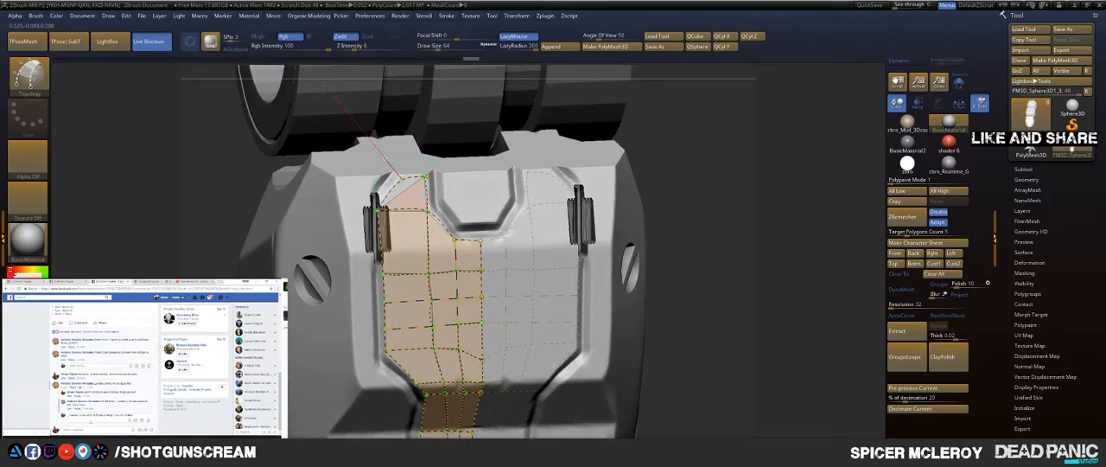
{"action": "right_click_drag", "start_coordinate": [723, 211], "coordinate": [690, 117], "text": "alt"}
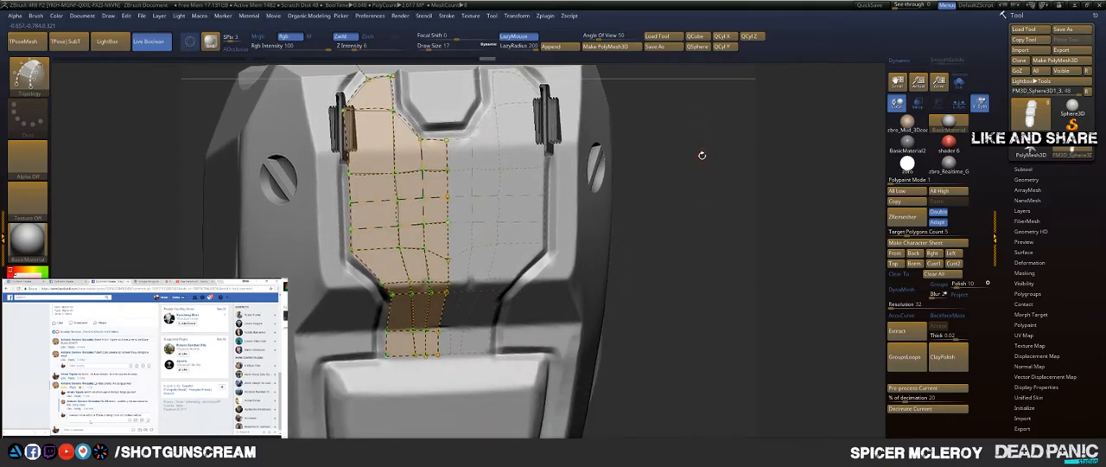
Step: Set the brush size to 90 and generate a thick panel mesh from the topology grid
{"action": "right_click_drag", "start_coordinate": [701, 153], "coordinate": [730, 146]}
{"action": "right_click_drag", "start_coordinate": [356, 260], "coordinate": [367, 261]}
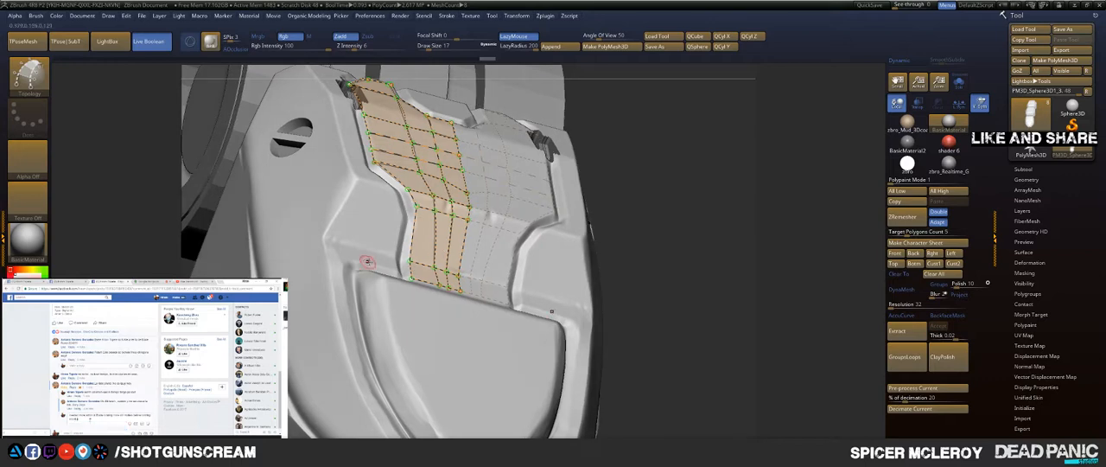
{"action": "key", "text": "s"}
{"action": "left_click_drag", "start_coordinate": [360, 230], "coordinate": [375, 229]}
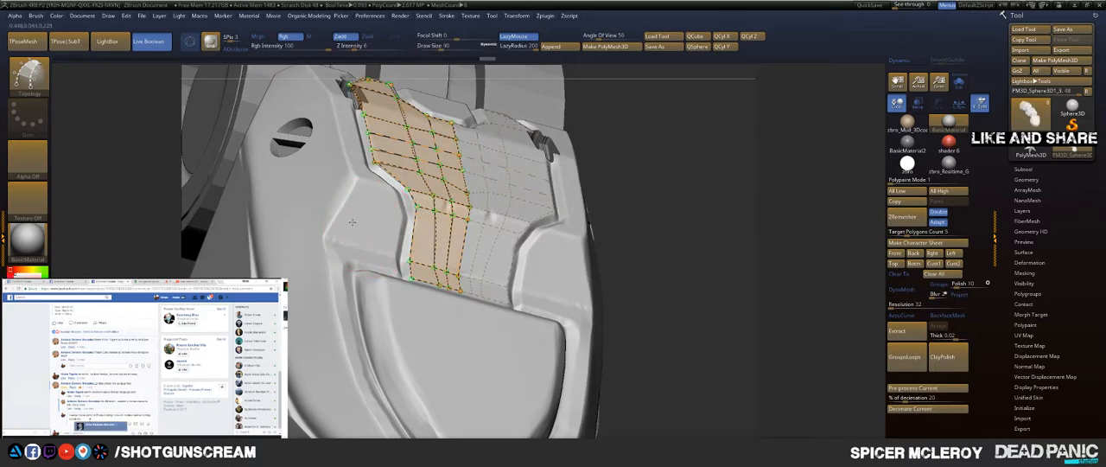
{"action": "key", "text": "a"}
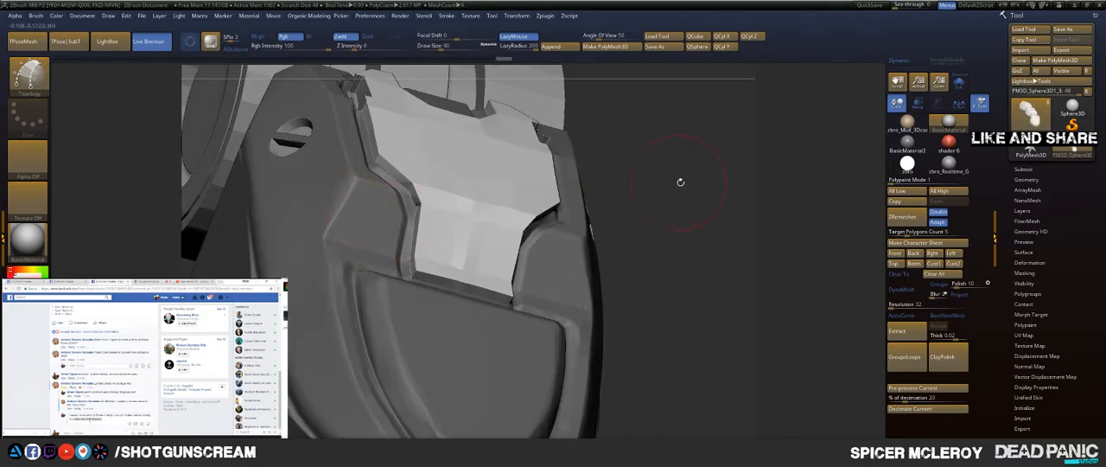
Step: Move the new panel slightly down against the finger segment in side view and return to drawing mode
{"action": "left_click_drag", "start_coordinate": [681, 182], "coordinate": [703, 184]}
{"action": "left_click_drag", "start_coordinate": [479, 157], "coordinate": [518, 159]}
{"action": "key", "text": "w"}
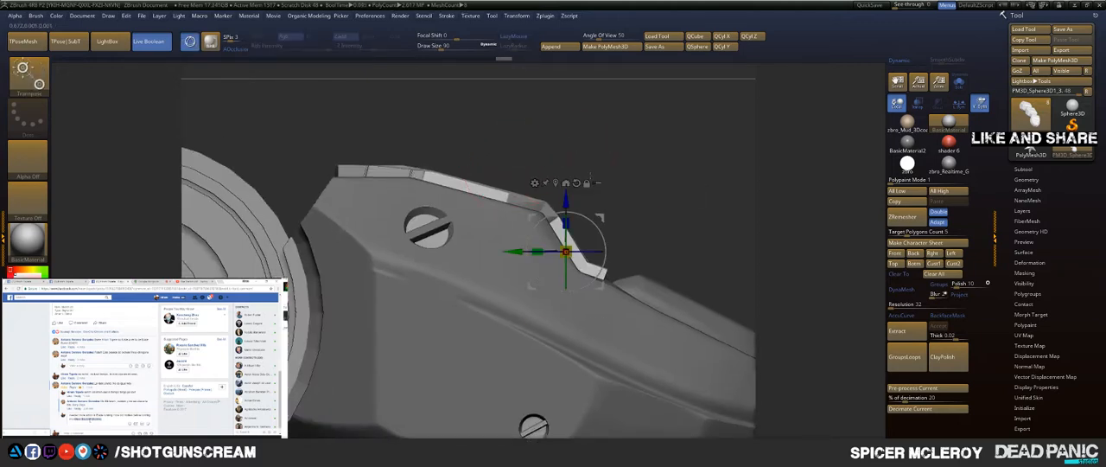
{"action": "left_click_drag", "start_coordinate": [566, 201], "coordinate": [566, 205]}
{"action": "key", "text": "q"}
{"action": "left_click_drag", "start_coordinate": [495, 121], "coordinate": [488, 181]}
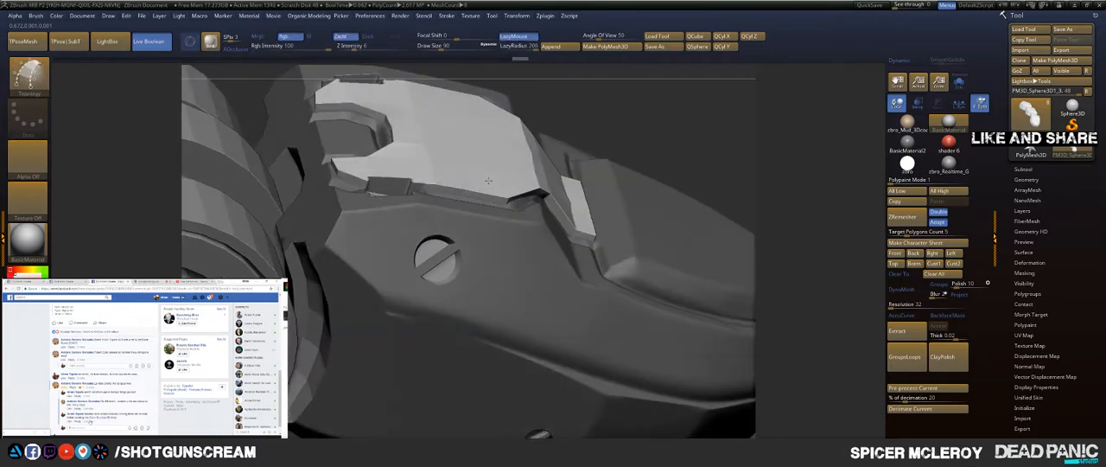
Step: Split the masked points so that the new panel becomes a separate subtool
{"action": "right_click_drag", "start_coordinate": [488, 181], "coordinate": [498, 180]}
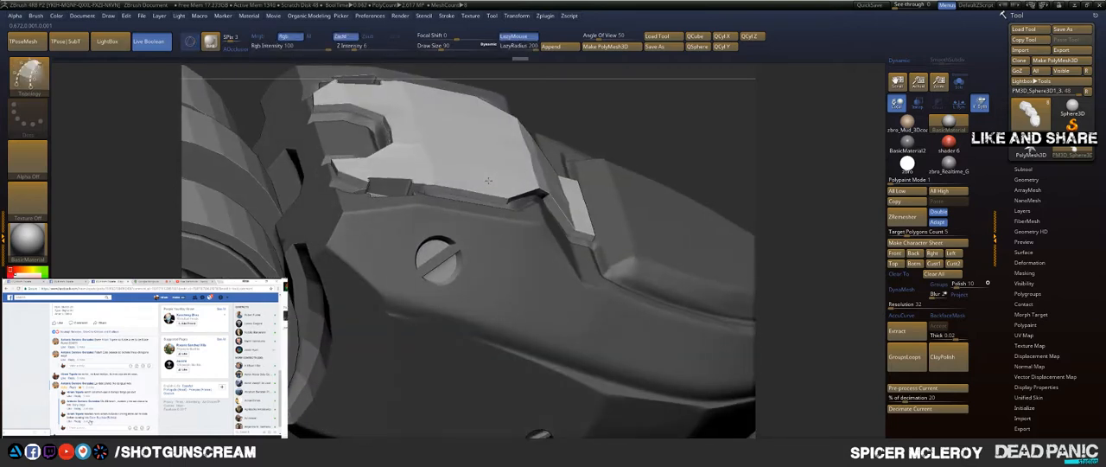
{"action": "left_click", "coordinate": [1024, 169]}
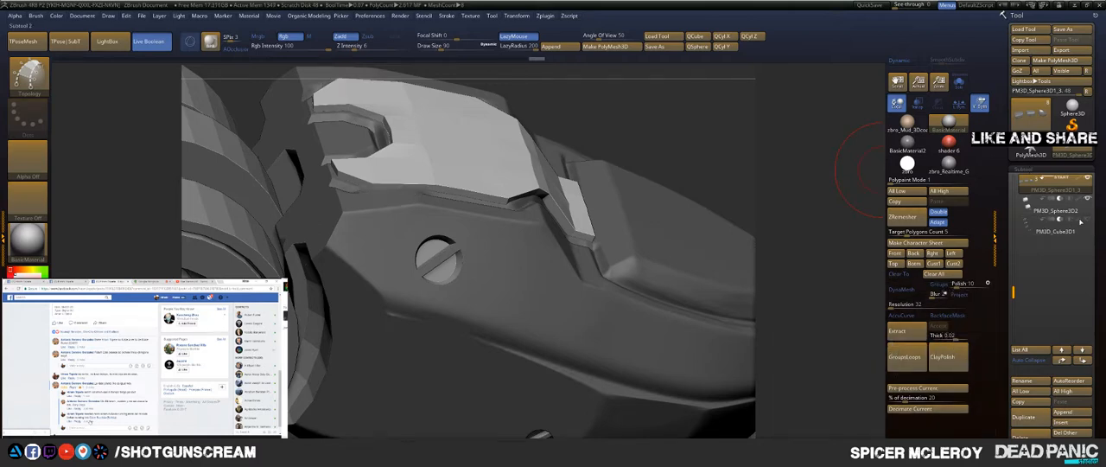
{"action": "right_click_drag", "start_coordinate": [641, 115], "coordinate": [638, 149]}
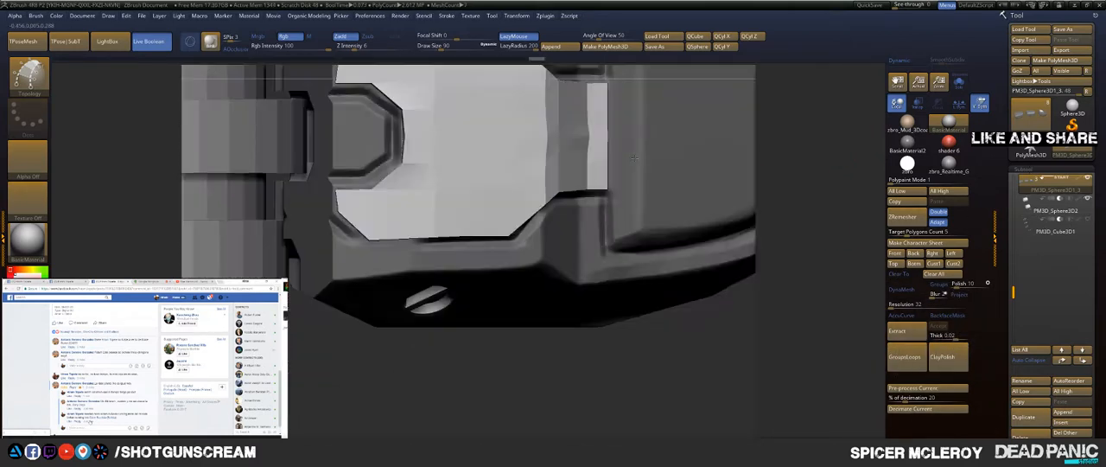
{"action": "key", "text": "space"}
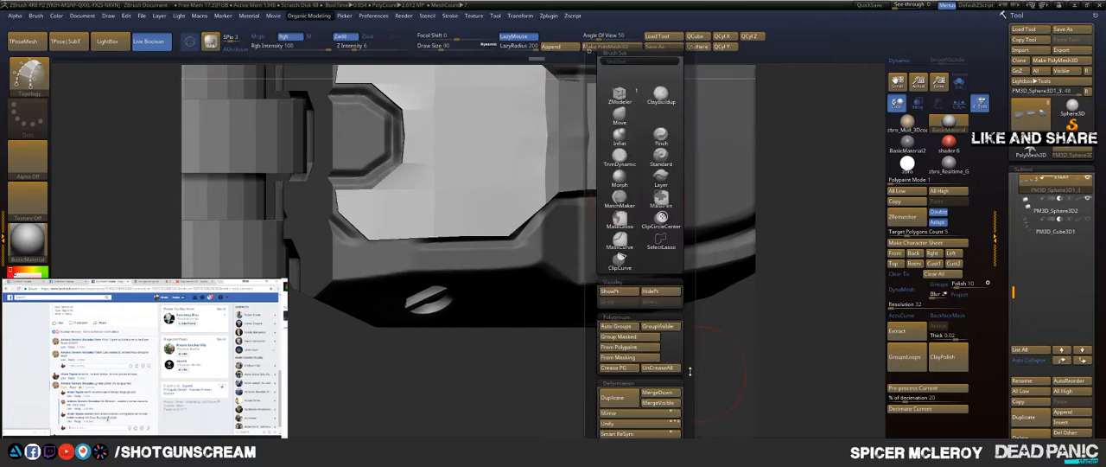
{"action": "left_click_drag", "start_coordinate": [689, 371], "coordinate": [689, 183]}
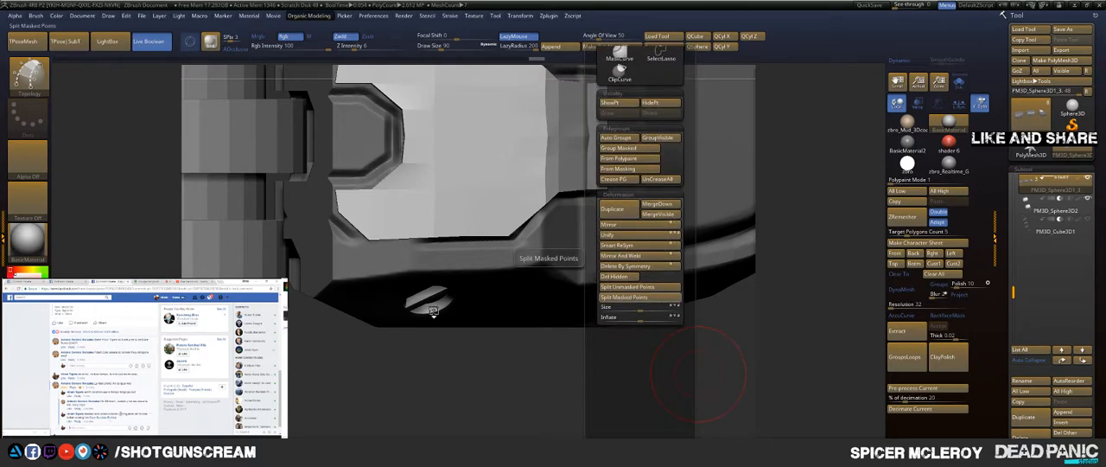
{"action": "right_click_drag", "start_coordinate": [402, 375], "coordinate": [481, 401], "text": "alt"}
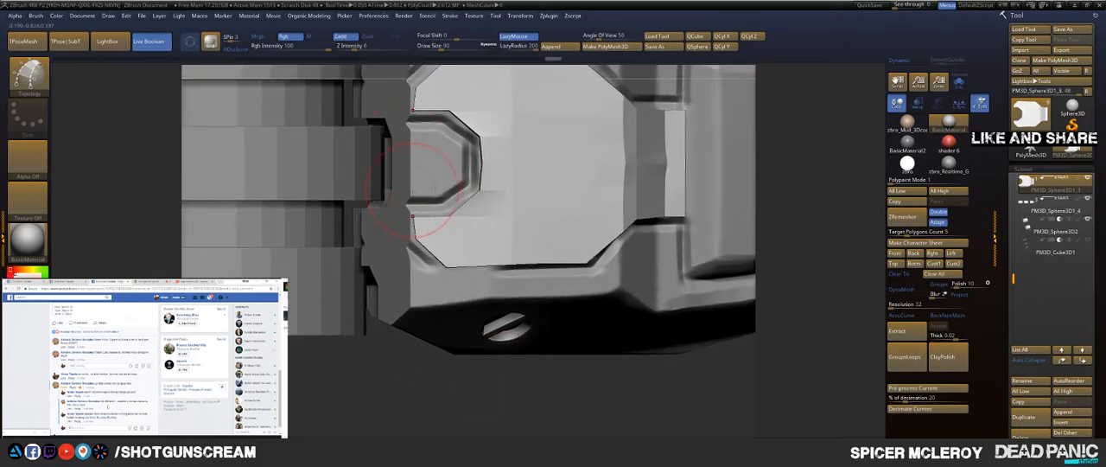
Step: Reshape the panel's arch edge and upper outer corners with the Move brush to follow the engraved outline
{"action": "key", "text": "b"}
{"action": "key", "text": "m"}
{"action": "key", "text": "v"}
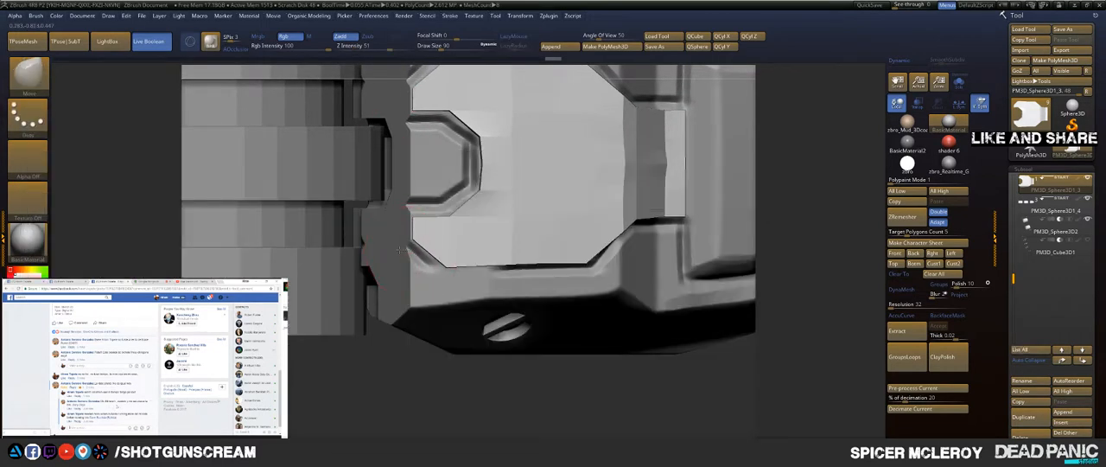
{"action": "left_click_drag", "start_coordinate": [400, 250], "coordinate": [413, 227]}
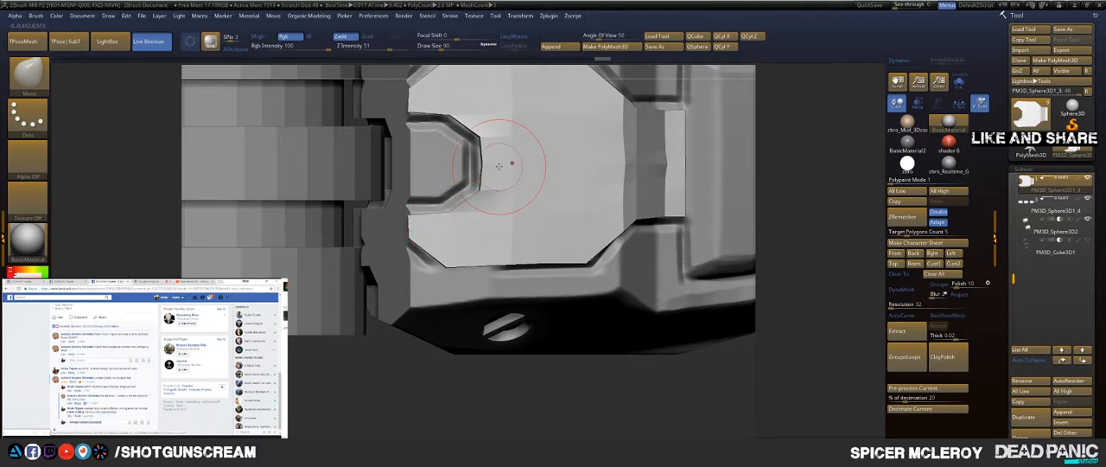
{"action": "left_click_drag", "start_coordinate": [499, 166], "coordinate": [494, 166]}
{"action": "left_click_drag", "start_coordinate": [449, 258], "coordinate": [430, 253]}
{"action": "left_click_drag", "start_coordinate": [452, 211], "coordinate": [445, 210]}
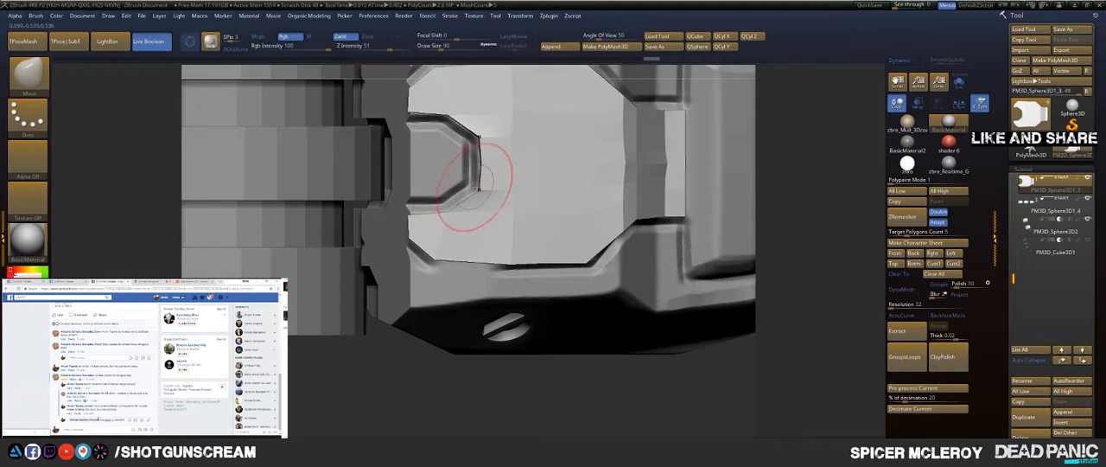
{"action": "left_click_drag", "start_coordinate": [498, 161], "coordinate": [491, 161]}
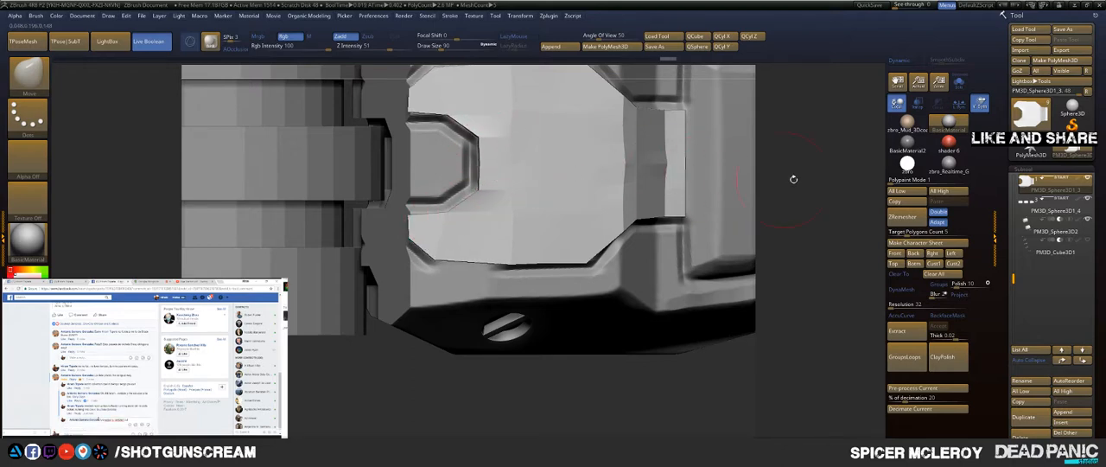
Step: Display the wireframe on the panel and set the brush size to 41
{"action": "left_click_drag", "start_coordinate": [792, 178], "coordinate": [790, 158]}
{"action": "key", "text": "shift+f"}
{"action": "left_click_drag", "start_coordinate": [797, 188], "coordinate": [786, 183]}
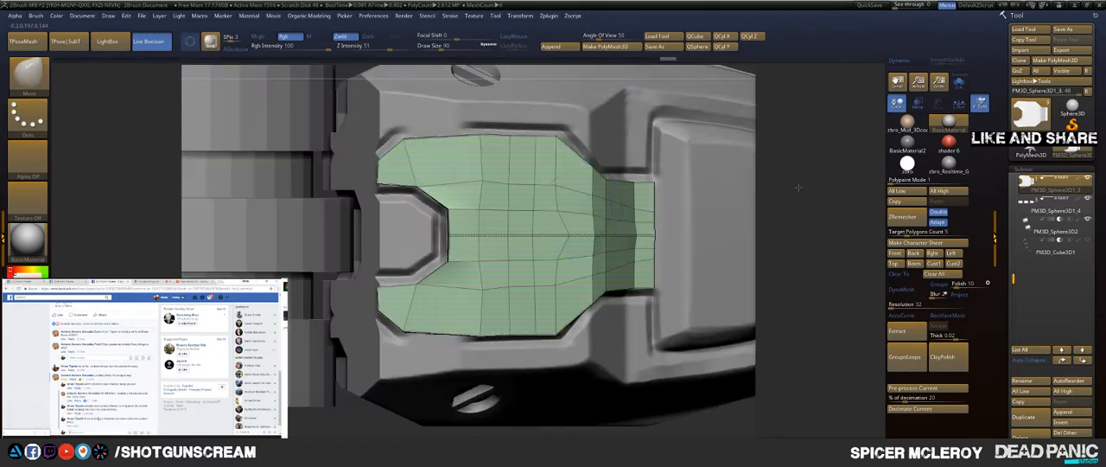
{"action": "key", "text": "s"}
{"action": "left_click_drag", "start_coordinate": [559, 233], "coordinate": [561, 233]}
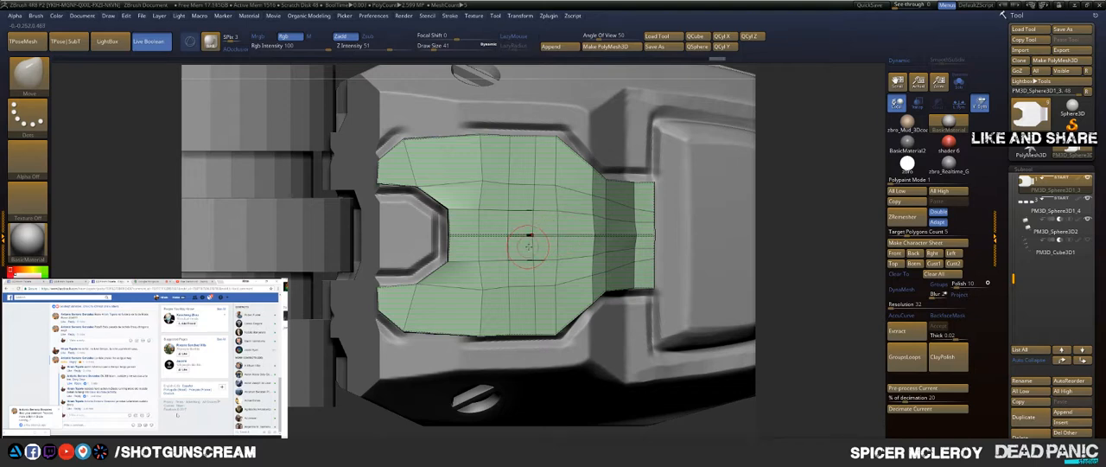
Step: Delete extra crosswise edge loops from the middle of the panel with ZModeler and undo the last deletion
{"action": "key", "text": "b"}
{"action": "key", "text": "z"}
{"action": "key", "text": "m"}
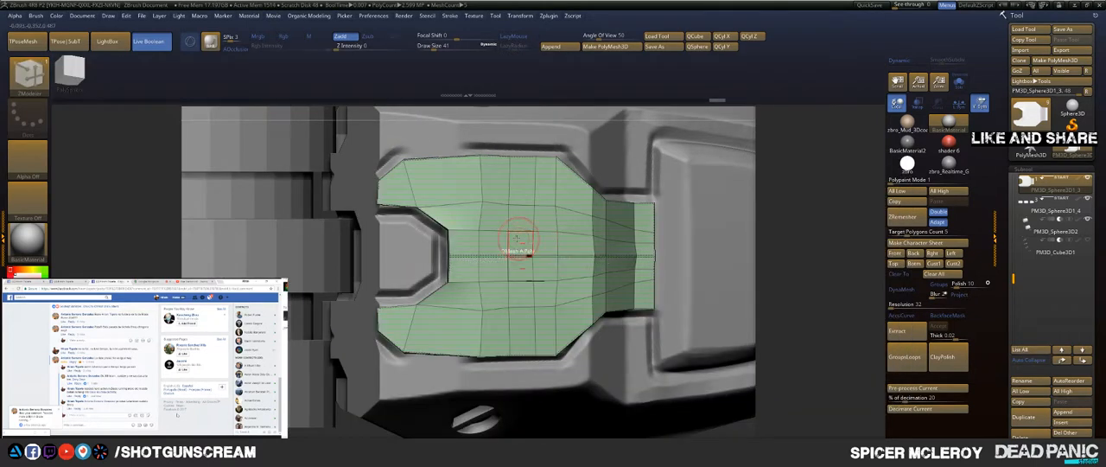
{"action": "left_click", "coordinate": [508, 242]}
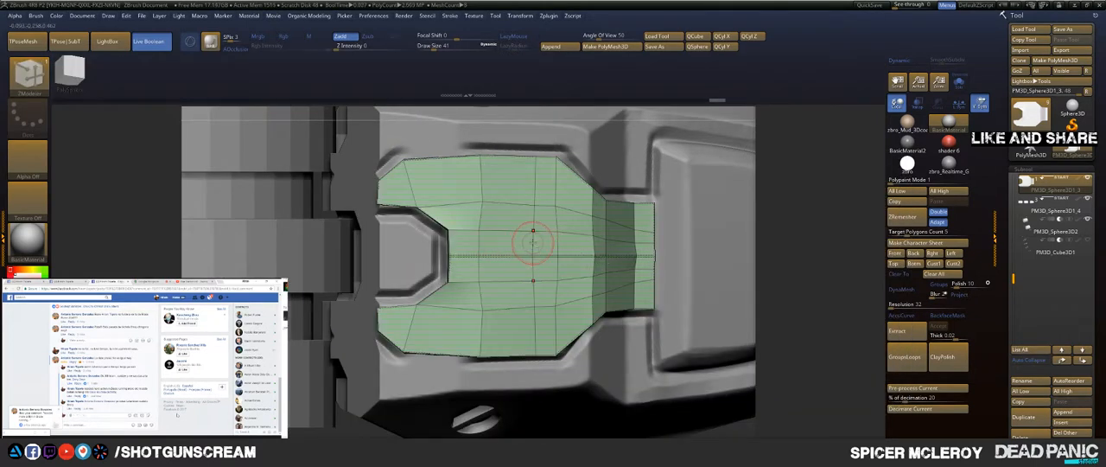
{"action": "left_click", "coordinate": [482, 245]}
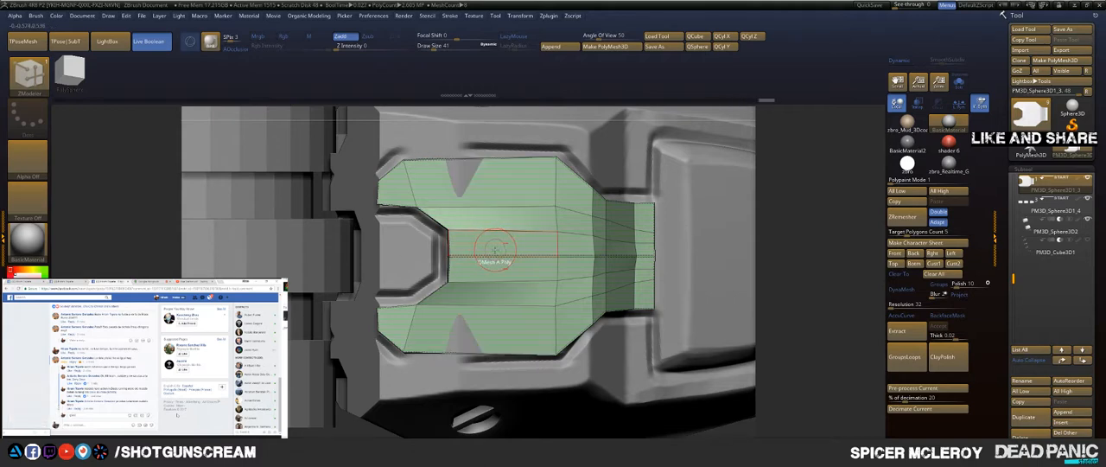
{"action": "key", "text": "ctrl+z"}
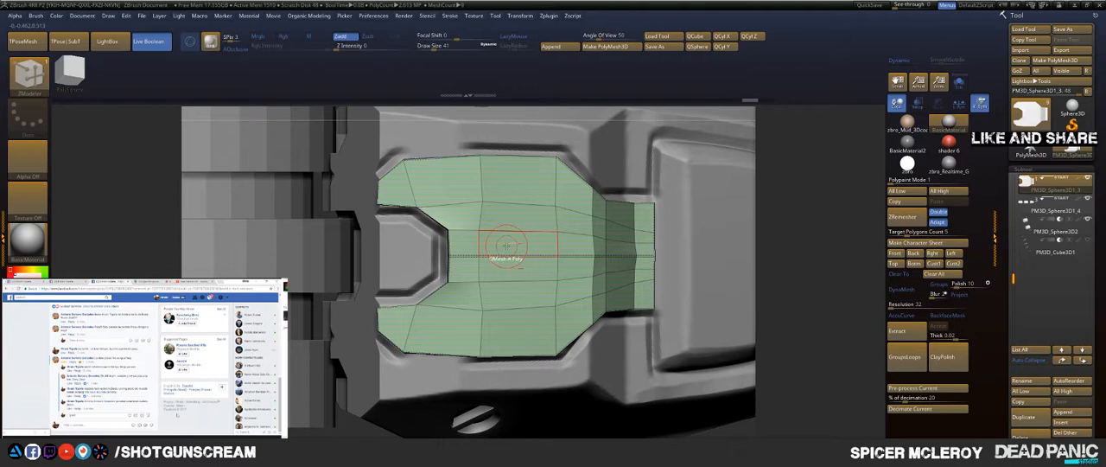
Step: Inspect the panel from several angles and switch to the Move brush with a larger brush size
{"action": "left_click_drag", "start_coordinate": [798, 230], "coordinate": [741, 203]}
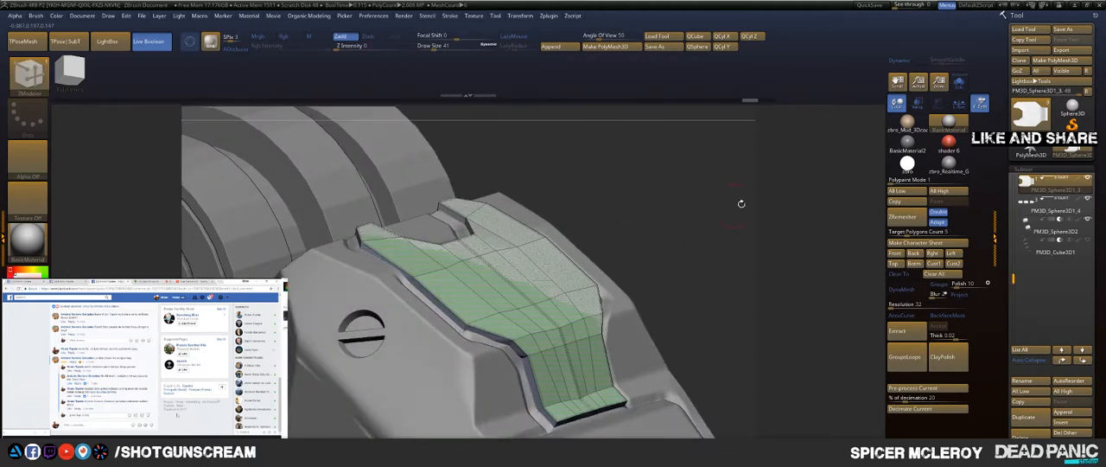
{"action": "left_click_drag", "start_coordinate": [662, 221], "coordinate": [628, 183]}
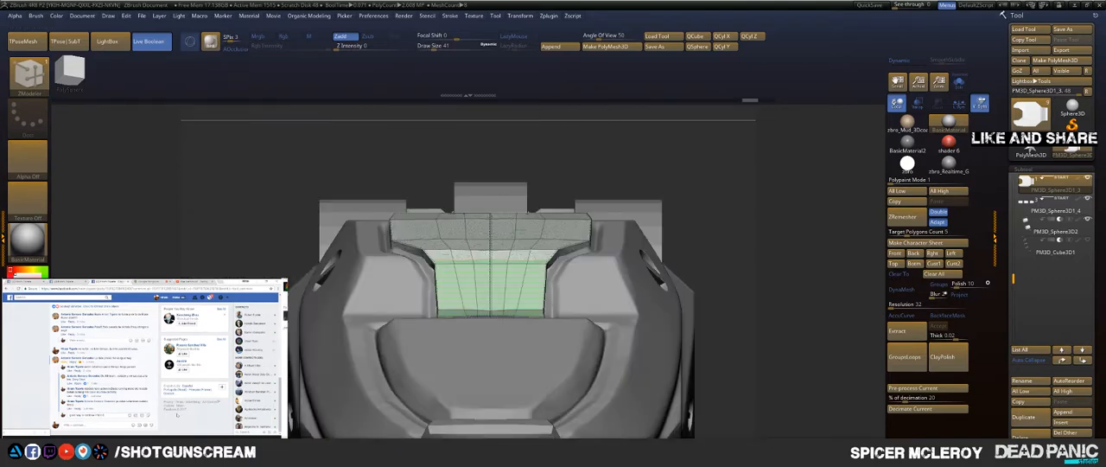
{"action": "mouse_move", "coordinate": [759, 238]}
{"action": "left_mouse_down", "text": "alt"}
{"action": "mouse_move", "coordinate": [743, 177]}
{"action": "mouse_move", "coordinate": [743, 246]}
{"action": "left_mouse_up", "text": "alt"}
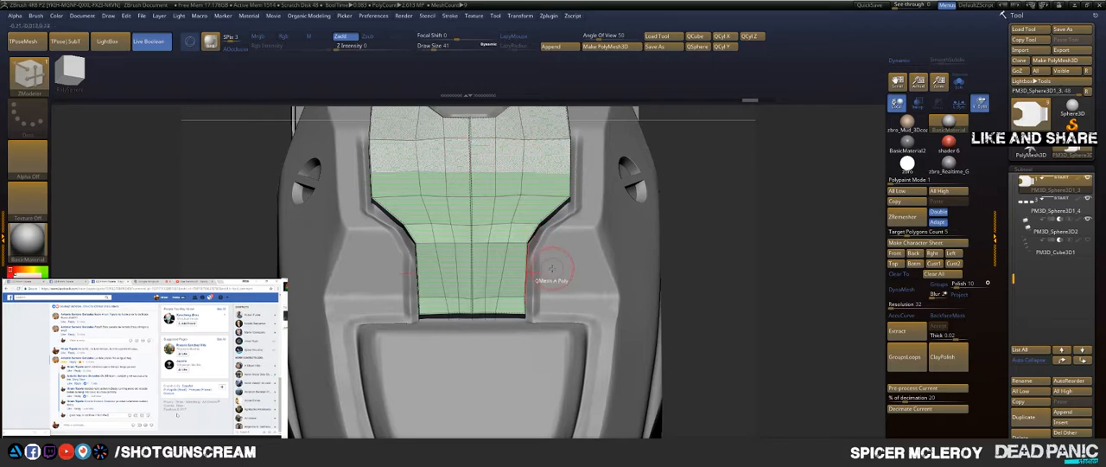
{"action": "key", "text": "b"}
{"action": "key", "text": "m"}
{"action": "key", "text": "v"}
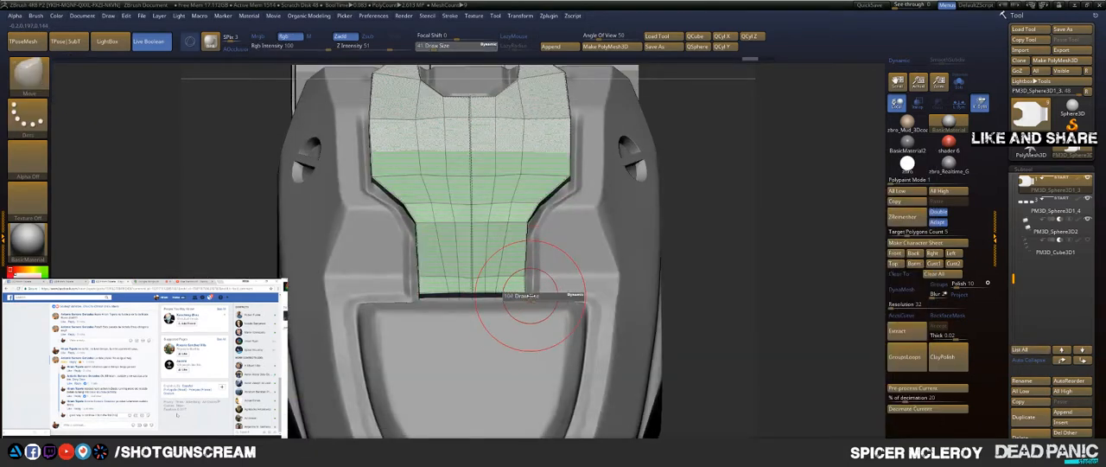
Step: Realign the transform gizmo, centre it on the panel and scale the panel wider along its red axis
{"action": "key", "text": "w"}
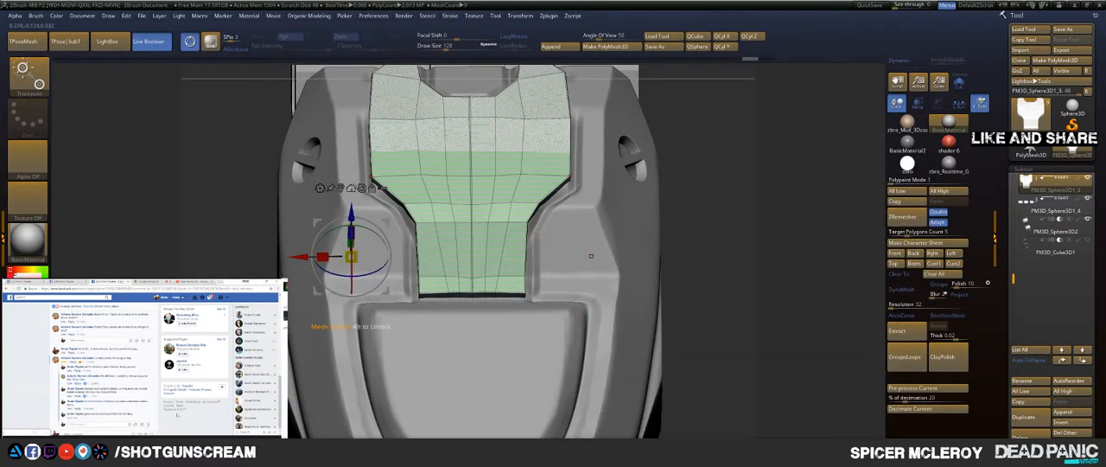
{"action": "left_click", "coordinate": [363, 187]}
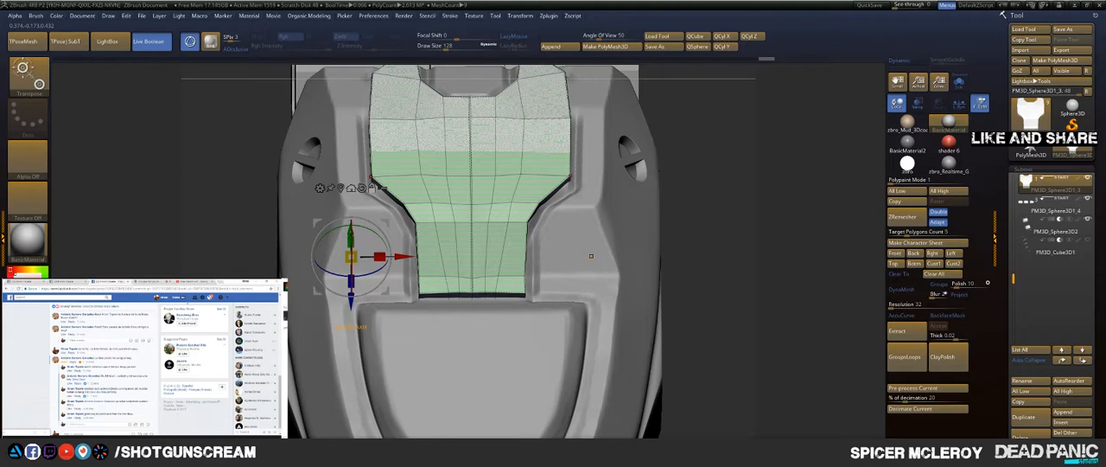
{"action": "left_click", "coordinate": [418, 184]}
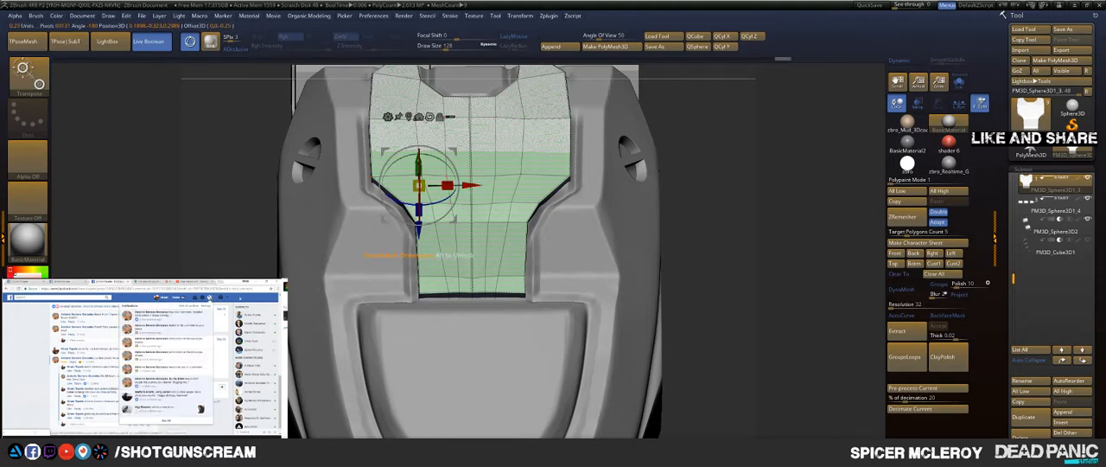
{"action": "left_click", "coordinate": [408, 116]}
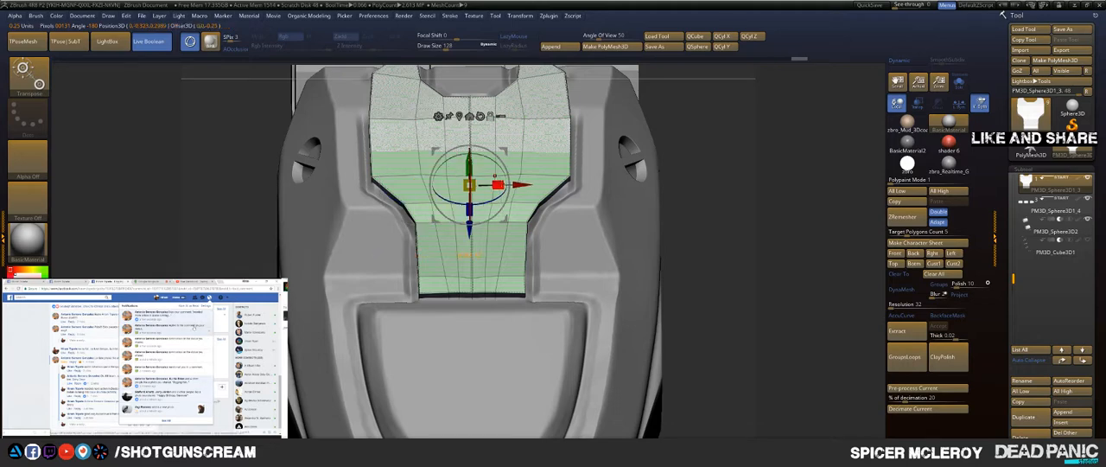
{"action": "left_click_drag", "start_coordinate": [499, 184], "coordinate": [513, 184]}
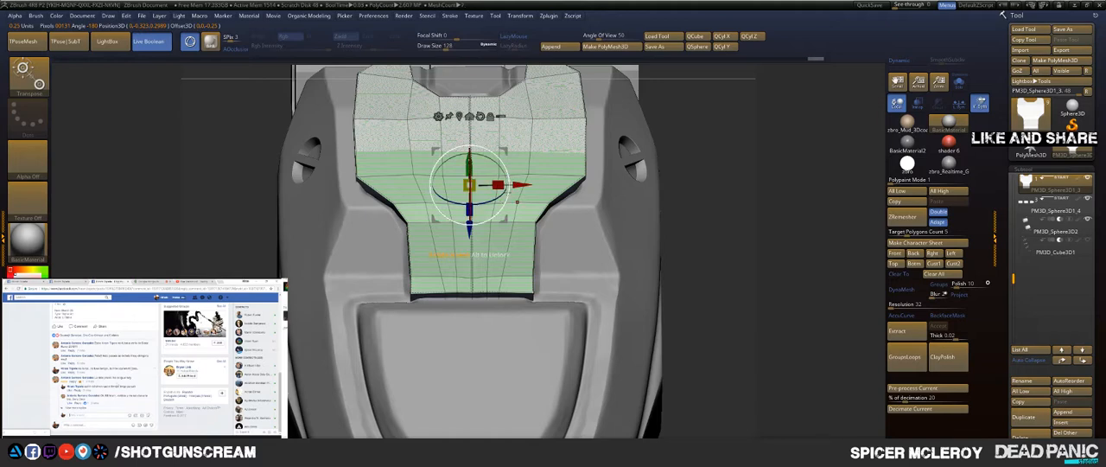
Step: Try to pull the panel's lower edge with the Move brush, undo it and set the brush size to 44
{"action": "key", "text": "q"}
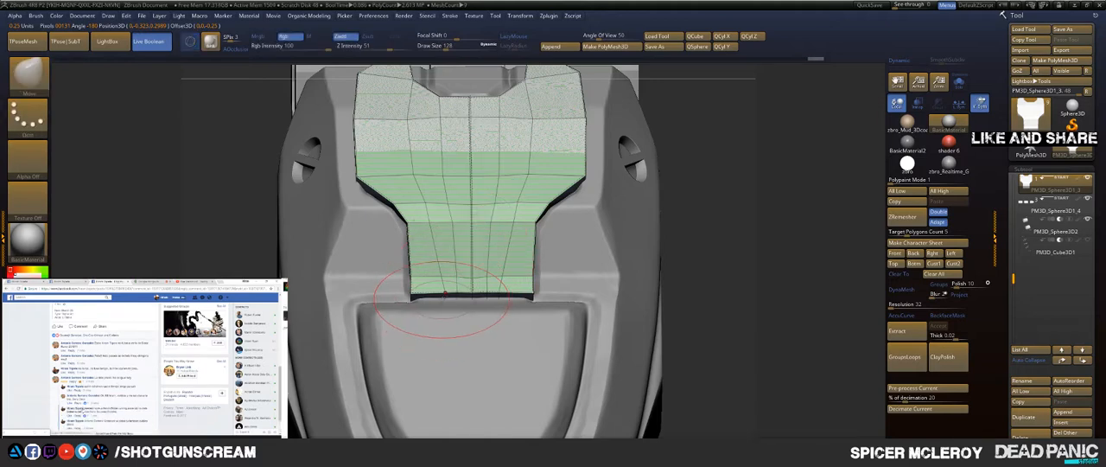
{"action": "left_click_drag", "start_coordinate": [439, 295], "coordinate": [435, 299]}
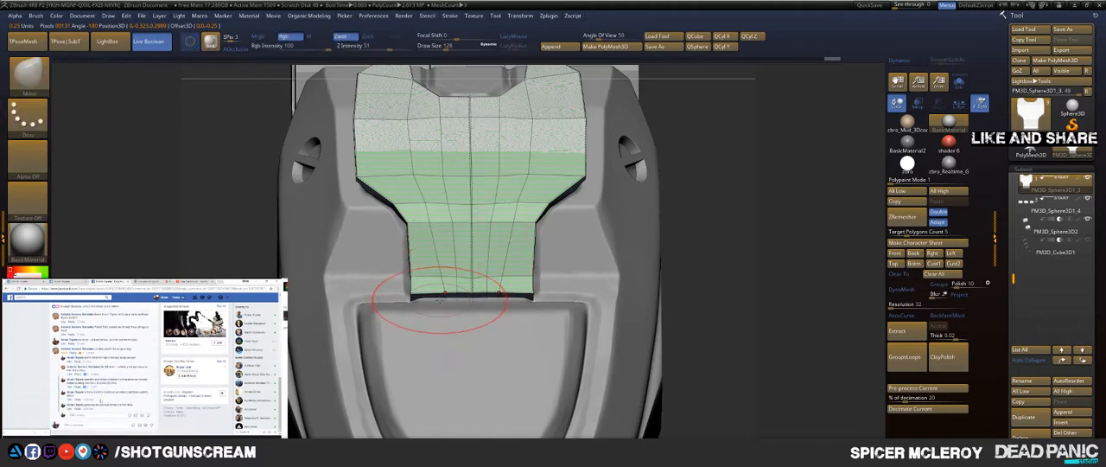
{"action": "key", "text": "ctrl+z"}
{"action": "key", "text": "bracketleft"}
{"action": "key", "text": "bracketleft"}
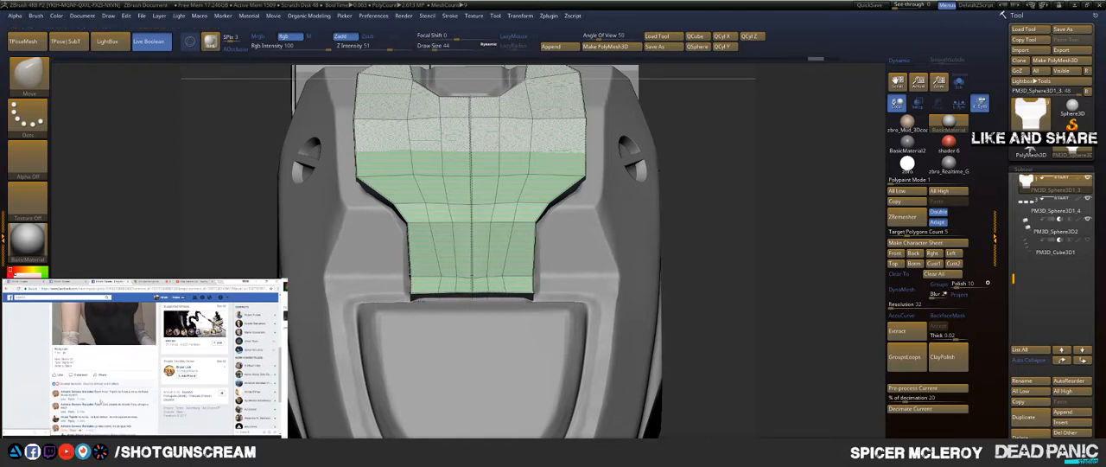
Step: Isolate the panel and slide edges on the end face of its narrow part with ZModeler's Slide action, using the EdgeLoop Partial target
{"action": "left_click", "coordinate": [961, 86]}
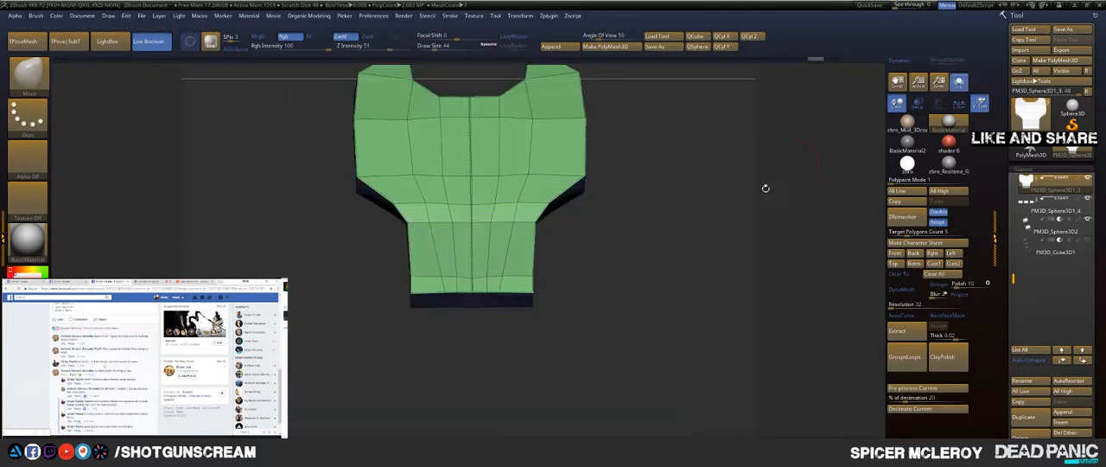
{"action": "left_click_drag", "start_coordinate": [766, 185], "coordinate": [674, 312]}
{"action": "key", "text": "b"}
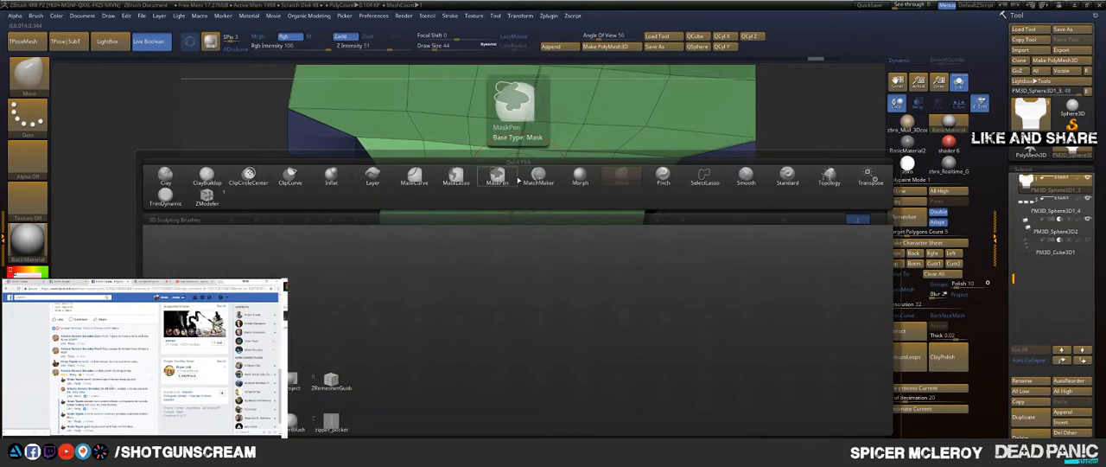
{"action": "key", "text": "z"}
{"action": "key", "text": "m"}
{"action": "key", "text": "space"}
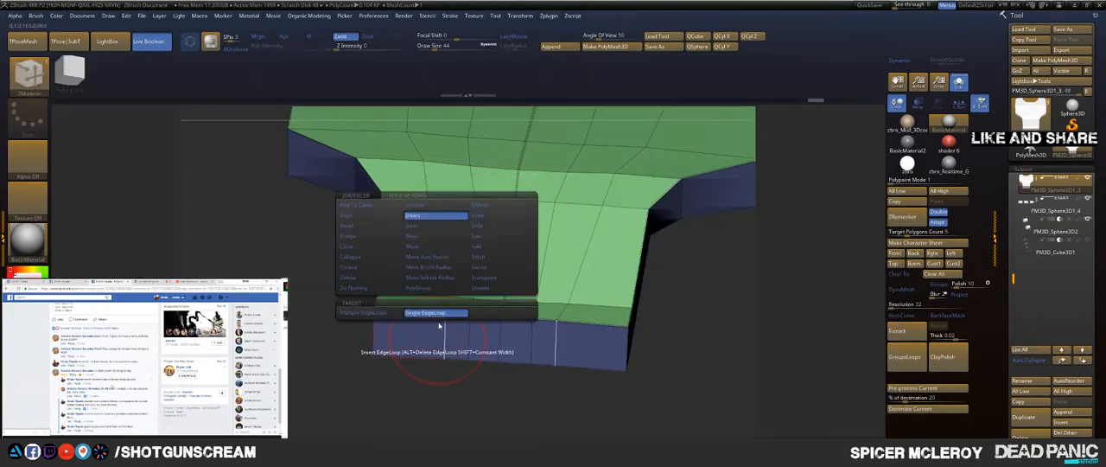
{"action": "left_click", "coordinate": [484, 227]}
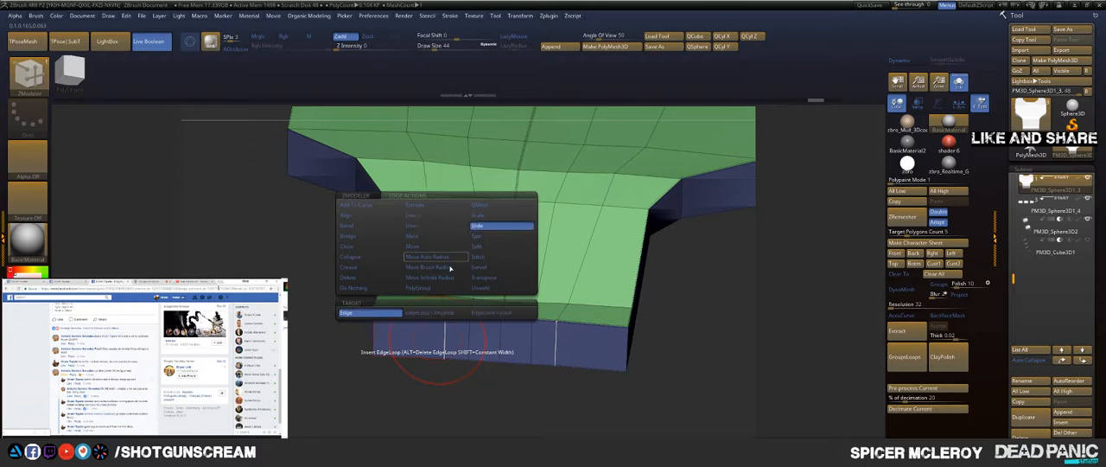
{"action": "left_click", "coordinate": [491, 313]}
{"action": "left_click_drag", "start_coordinate": [444, 344], "coordinate": [416, 345]}
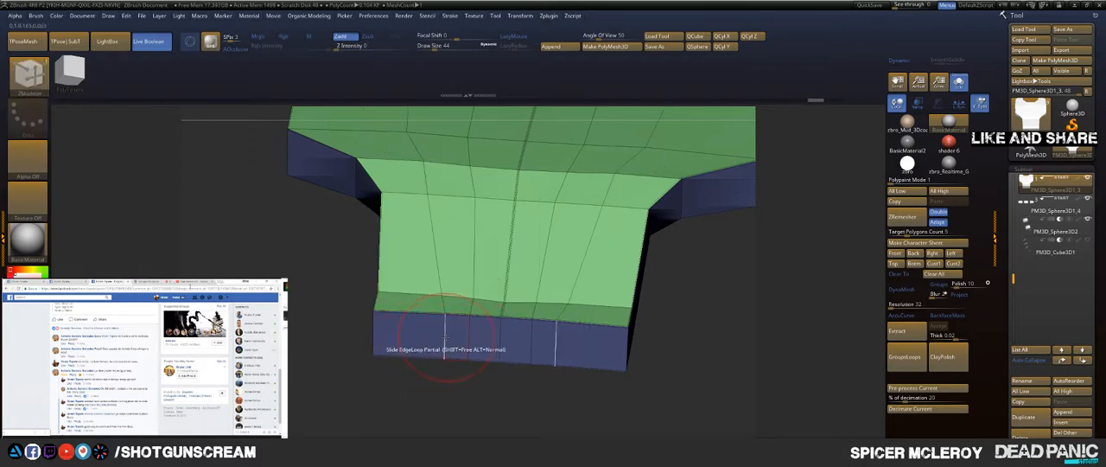
{"action": "key", "text": "space"}
{"action": "left_click", "coordinate": [392, 316]}
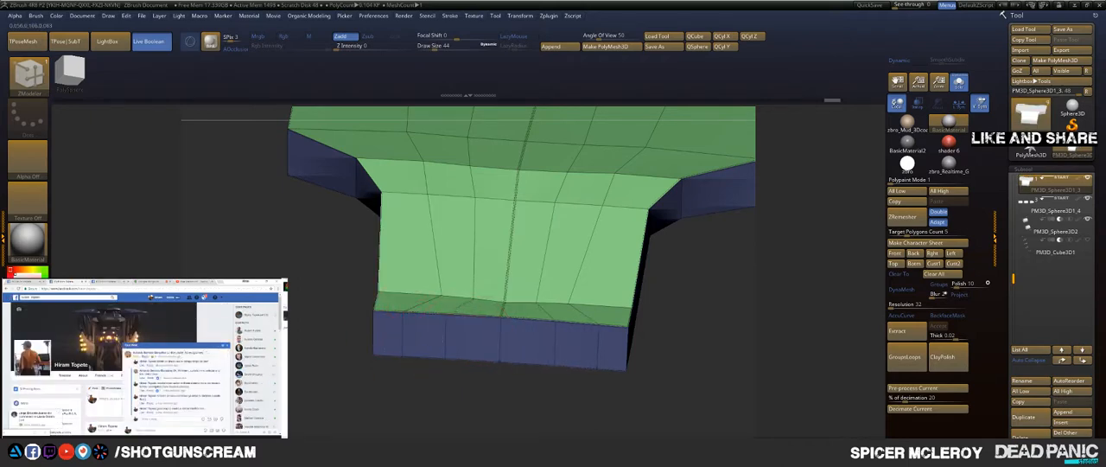
Step: Mask all but the inner lengthwise edges of the panel's narrow part, scale those edges sideways with the gizmo and clear the mask
{"action": "left_click_drag", "start_coordinate": [309, 304], "coordinate": [278, 356]}
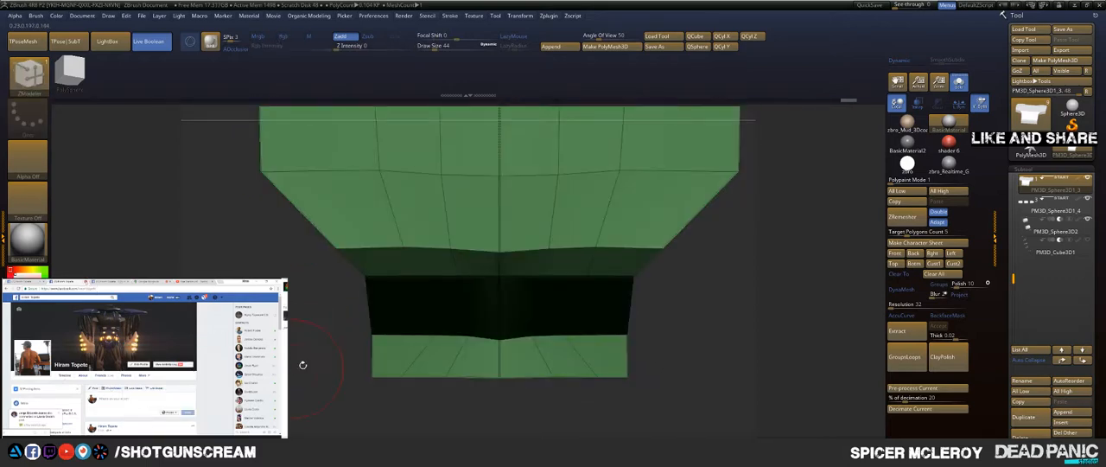
{"action": "key", "text": "ctrl"}
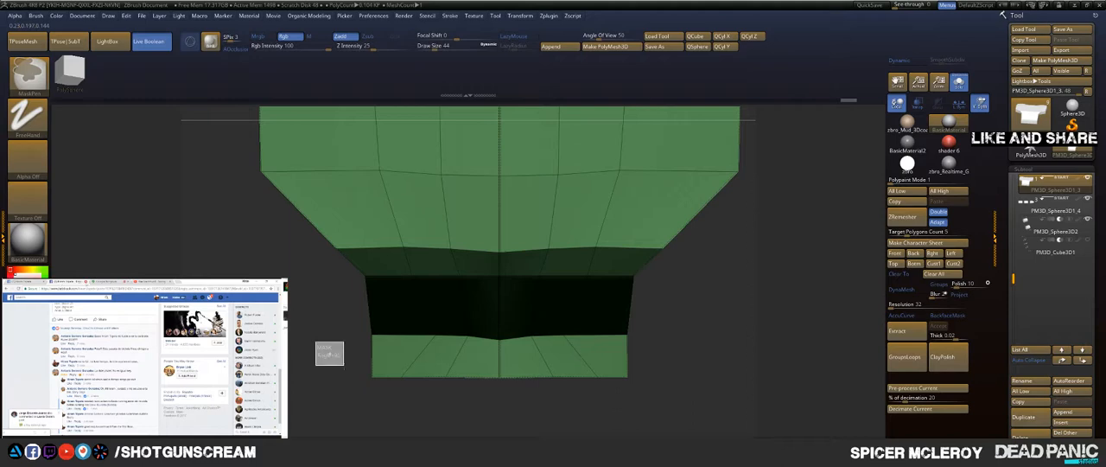
{"action": "left_click_drag", "start_coordinate": [344, 365], "coordinate": [485, 351], "text": "ctrl"}
{"action": "key", "text": "alt"}
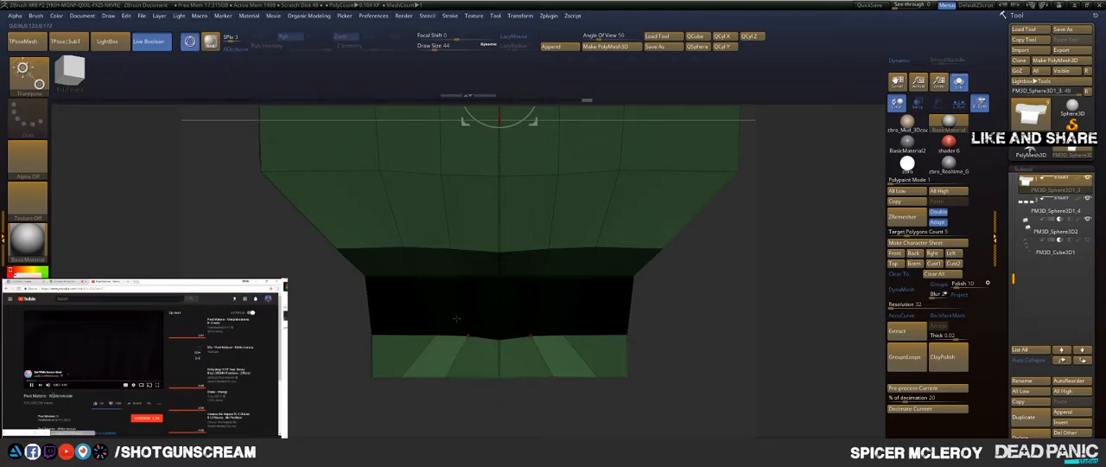
{"action": "right_click_drag", "start_coordinate": [484, 337], "coordinate": [491, 425], "text": "alt"}
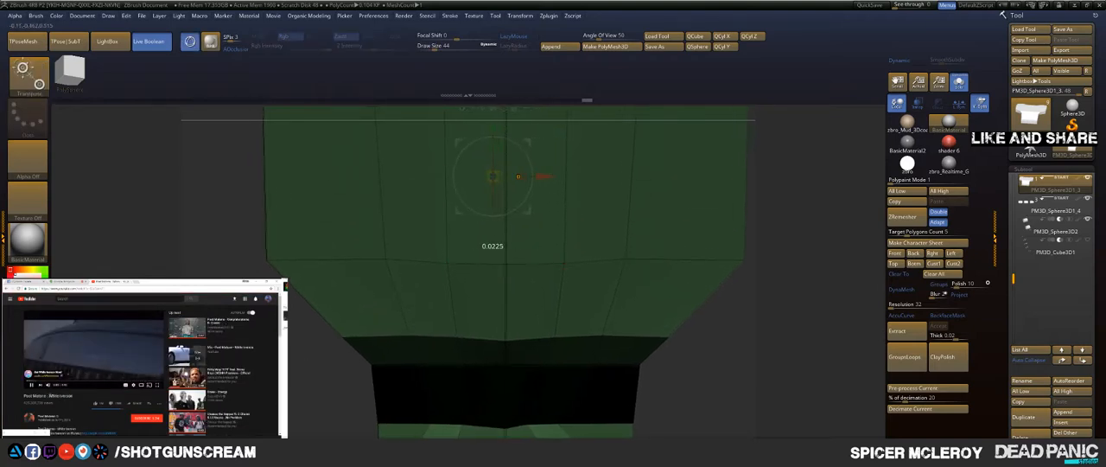
{"action": "left_click_drag", "start_coordinate": [556, 176], "coordinate": [506, 176]}
{"action": "key", "text": "q"}
{"action": "mouse_move", "coordinate": [508, 178]}
{"action": "right_mouse_down"}
{"action": "mouse_move", "coordinate": [474, 121]}
{"action": "mouse_move", "coordinate": [415, 173]}
{"action": "right_mouse_up"}
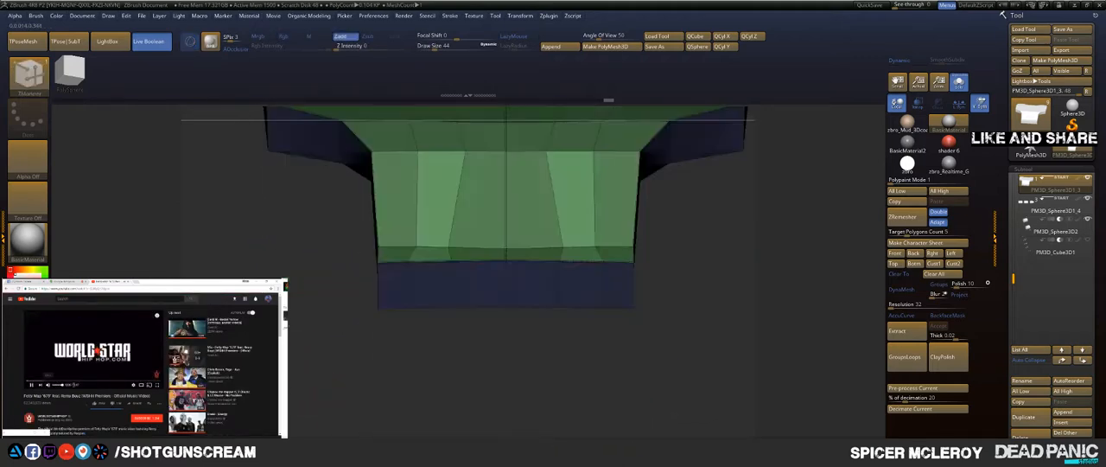
{"action": "right_click_drag", "start_coordinate": [275, 253], "coordinate": [286, 324], "text": "alt"}
{"action": "left_click_drag", "start_coordinate": [285, 324], "coordinate": [283, 314], "text": "ctrl"}
{"action": "right_click_drag", "start_coordinate": [296, 306], "coordinate": [307, 350], "text": "alt"}
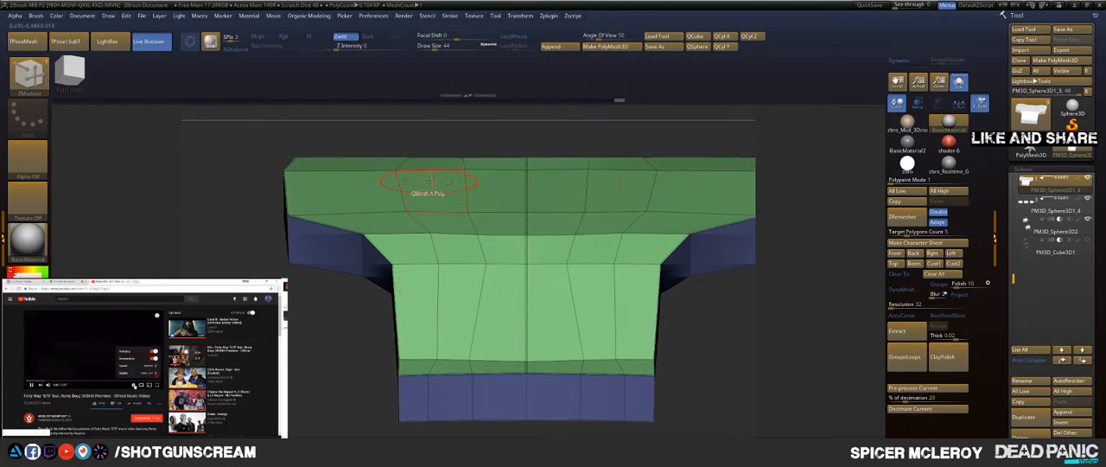
Step: Shift the lengthwise edge points where the narrow part meets the wider body outward with the Move brush
{"action": "key", "text": "b"}
{"action": "key", "text": "m"}
{"action": "key", "text": "v"}
{"action": "left_click_drag", "start_coordinate": [464, 241], "coordinate": [451, 238]}
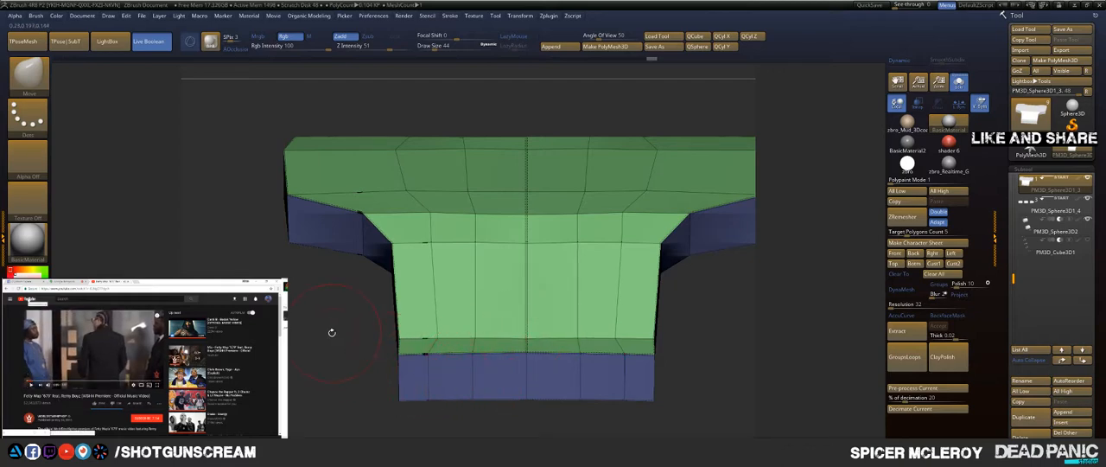
{"action": "left_click_drag", "start_coordinate": [331, 332], "coordinate": [312, 381]}
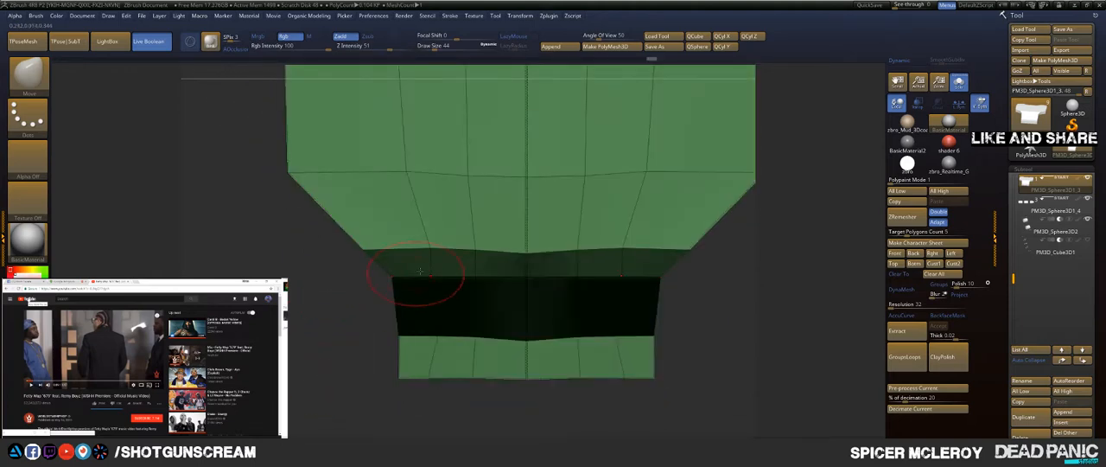
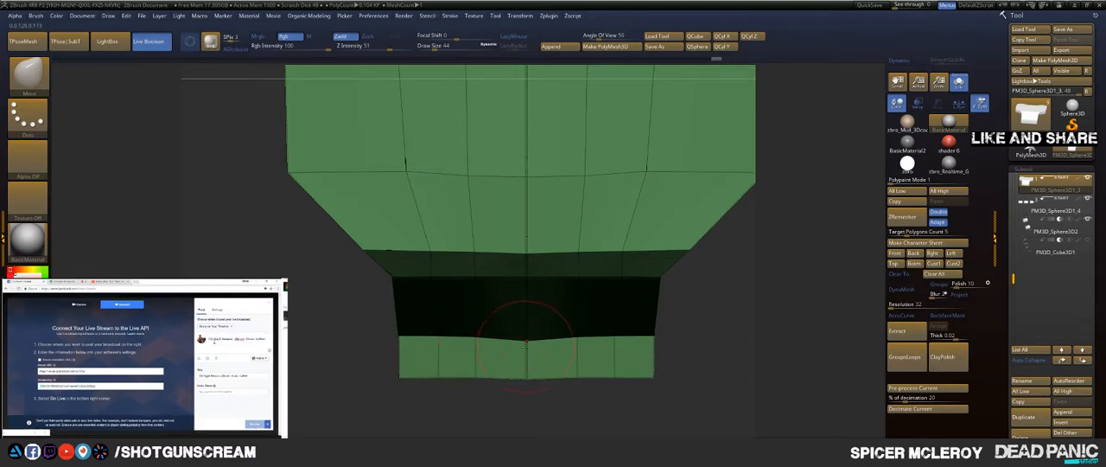
Step: Inspect the panel's narrow part and its junction with the wider body from the front, end and underside
{"action": "left_click_drag", "start_coordinate": [738, 324], "coordinate": [664, 234]}
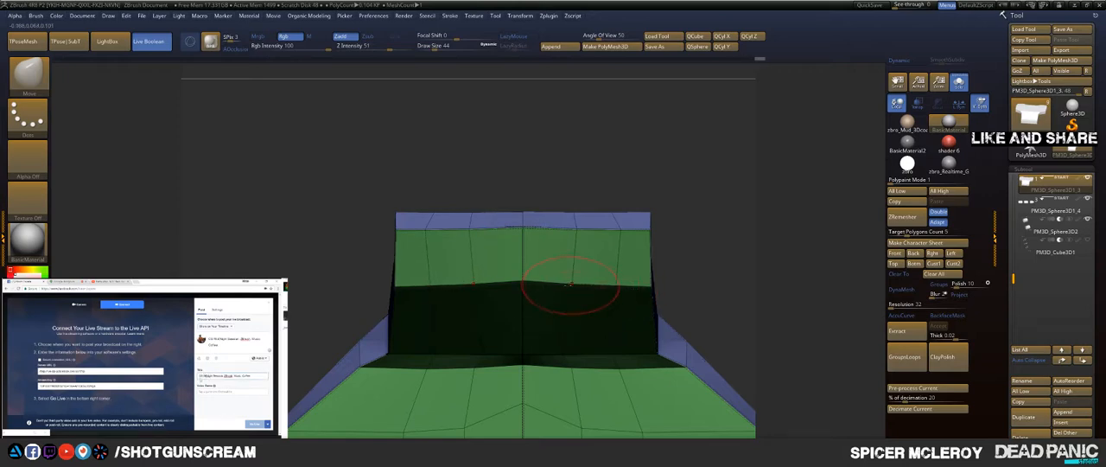
{"action": "left_click_drag", "start_coordinate": [692, 207], "coordinate": [710, 195]}
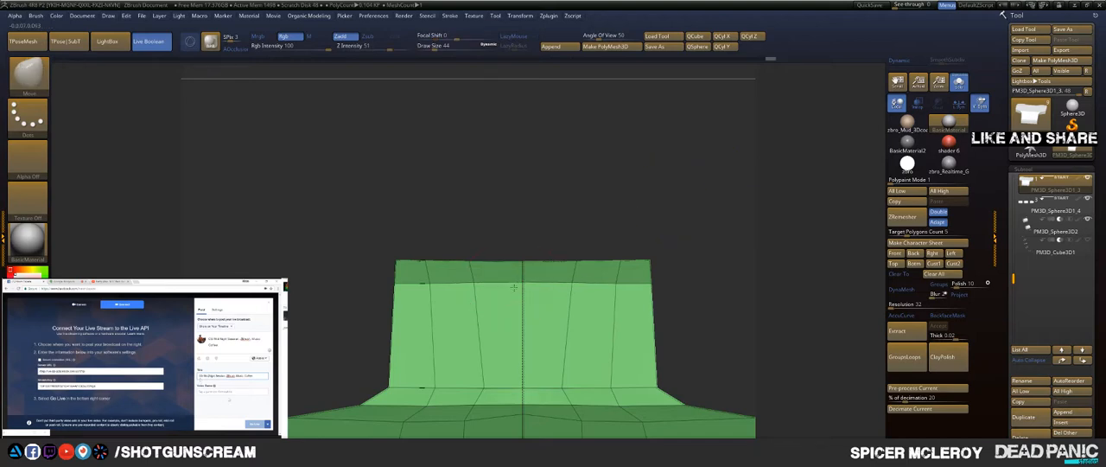
{"action": "left_click_drag", "start_coordinate": [532, 219], "coordinate": [529, 268]}
{"action": "left_click_drag", "start_coordinate": [545, 203], "coordinate": [509, 364]}
{"action": "left_click_drag", "start_coordinate": [613, 229], "coordinate": [654, 136]}
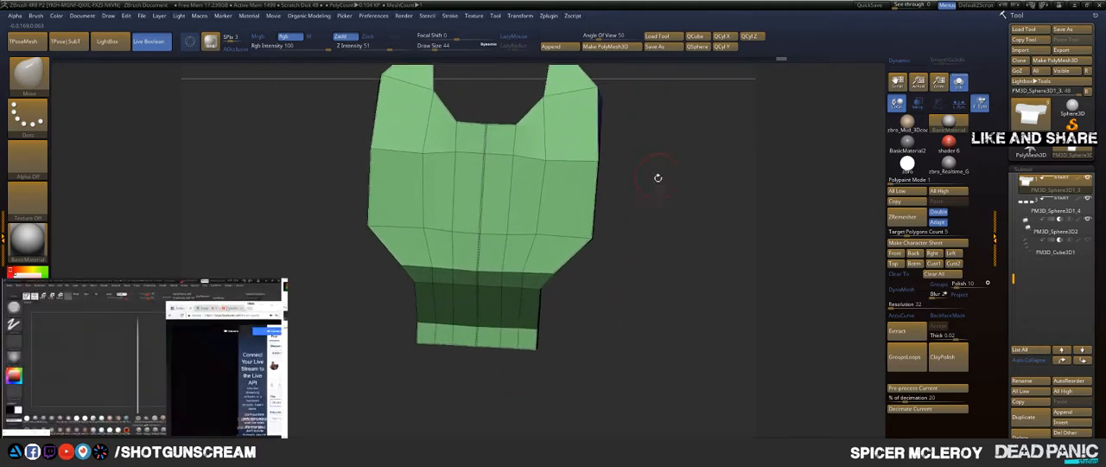
{"action": "left_click_drag", "start_coordinate": [657, 177], "coordinate": [538, 165]}
{"action": "mouse_move", "coordinate": [316, 407]}
{"action": "left_mouse_down", "text": "alt"}
{"action": "mouse_move", "coordinate": [383, 286]}
{"action": "mouse_move", "coordinate": [387, 349]}
{"action": "mouse_move", "coordinate": [389, 326]}
{"action": "left_mouse_up", "text": "alt"}
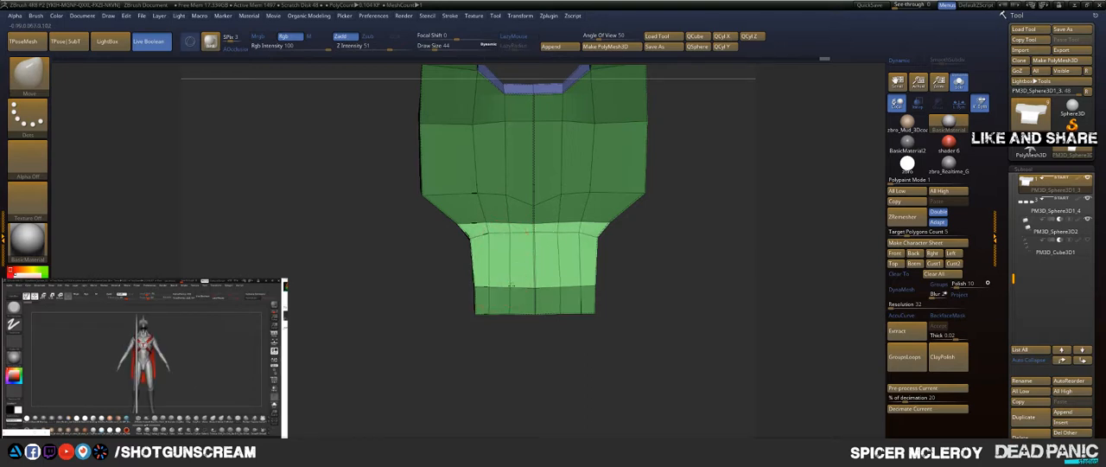
{"action": "mouse_move", "coordinate": [356, 283]}
{"action": "left_mouse_down", "text": "alt"}
{"action": "mouse_move", "coordinate": [375, 354]}
{"action": "mouse_move", "coordinate": [388, 332]}
{"action": "mouse_move", "coordinate": [377, 337]}
{"action": "left_mouse_up", "text": "alt"}
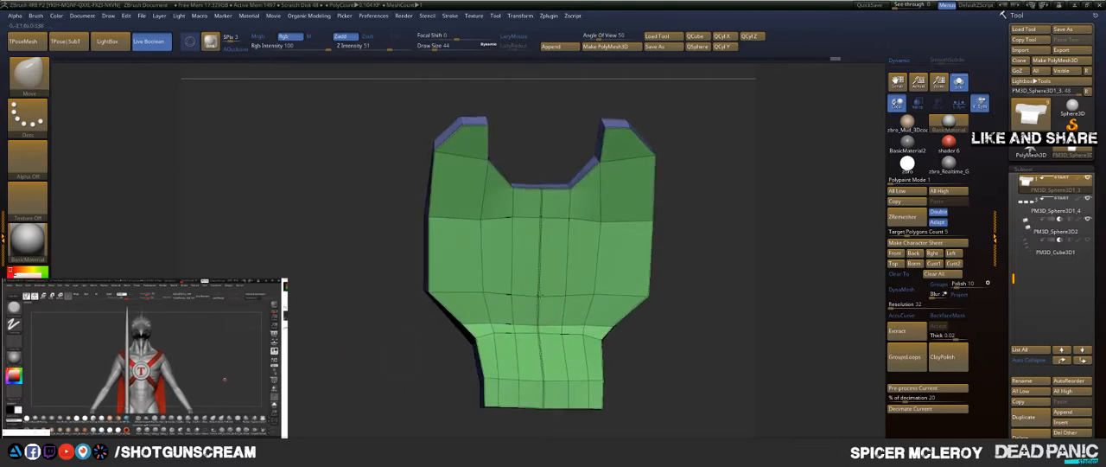
{"action": "mouse_move", "coordinate": [341, 351]}
{"action": "left_mouse_down"}
{"action": "mouse_move", "coordinate": [366, 362]}
{"action": "mouse_move", "coordinate": [479, 347]}
{"action": "left_mouse_up"}
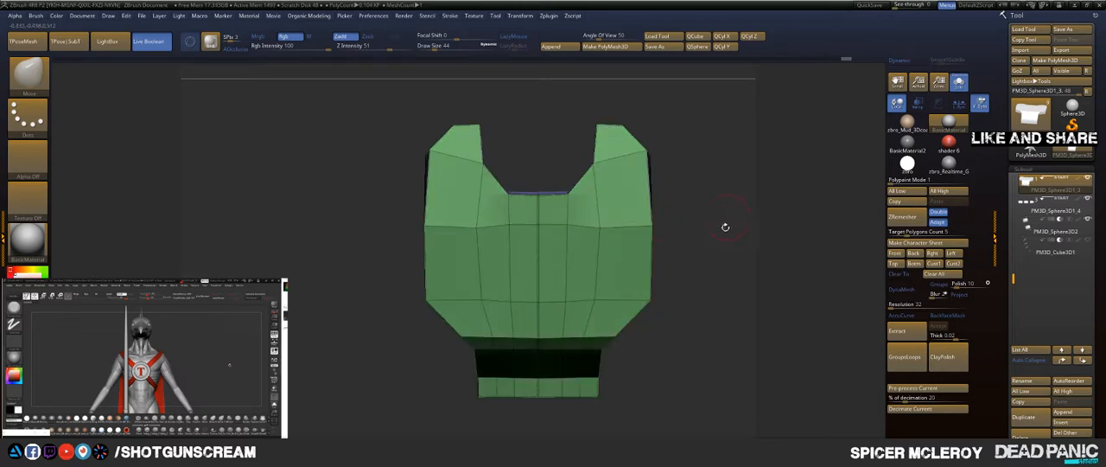
{"action": "mouse_move", "coordinate": [725, 227]}
{"action": "left_mouse_down"}
{"action": "mouse_move", "coordinate": [701, 192]}
{"action": "mouse_move", "coordinate": [712, 226]}
{"action": "left_mouse_up"}
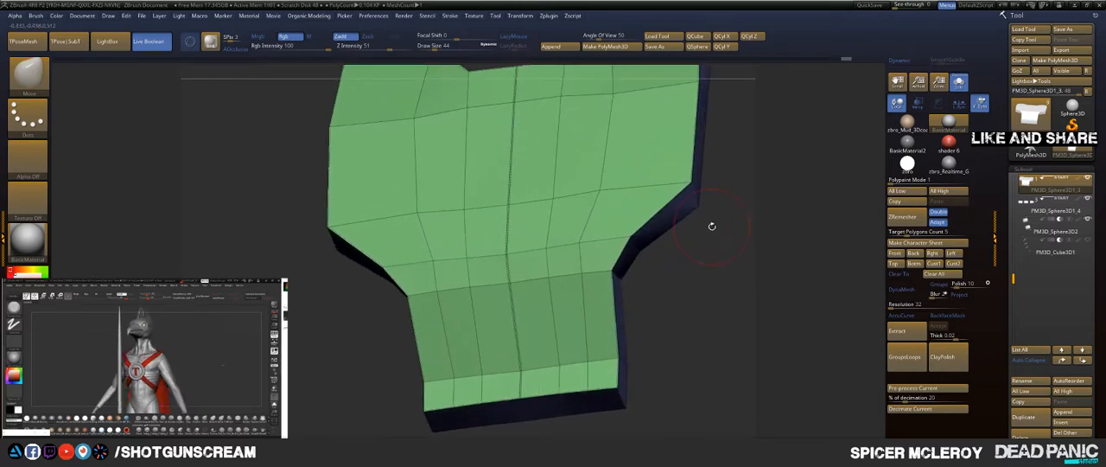
Step: Crease the edge loop where the narrow part meets the wider body with ZModeler's Crease action and the EdgeLoop Complete target
{"action": "key", "text": "b"}
{"action": "key", "text": "z"}
{"action": "key", "text": "m"}
{"action": "left_click_drag", "start_coordinate": [708, 255], "coordinate": [748, 261]}
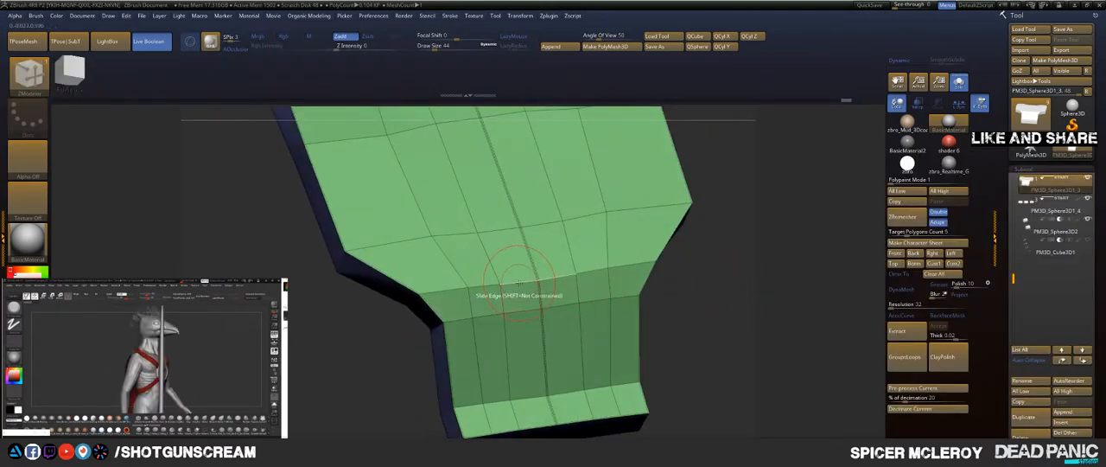
{"action": "key", "text": "space"}
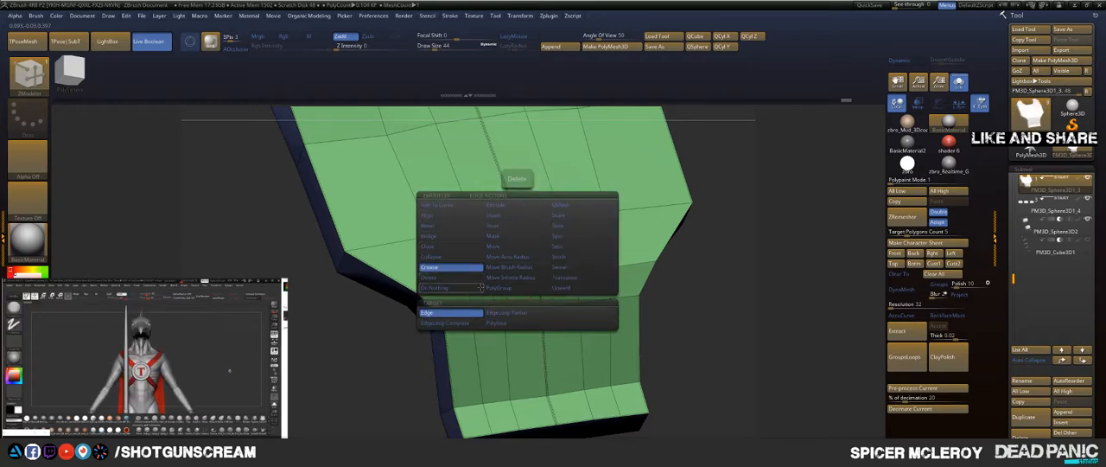
{"action": "left_click", "coordinate": [447, 267]}
{"action": "left_click", "coordinate": [423, 323]}
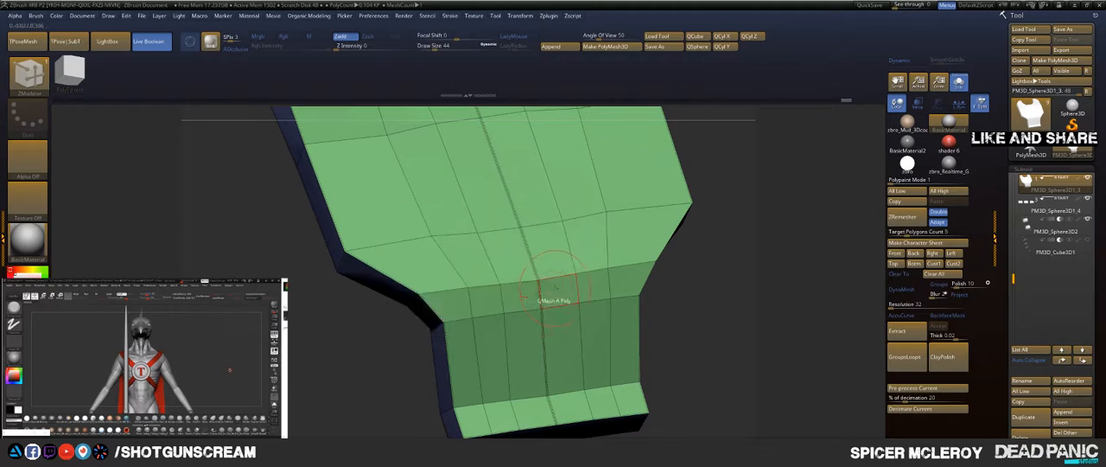
{"action": "left_click", "coordinate": [522, 309]}
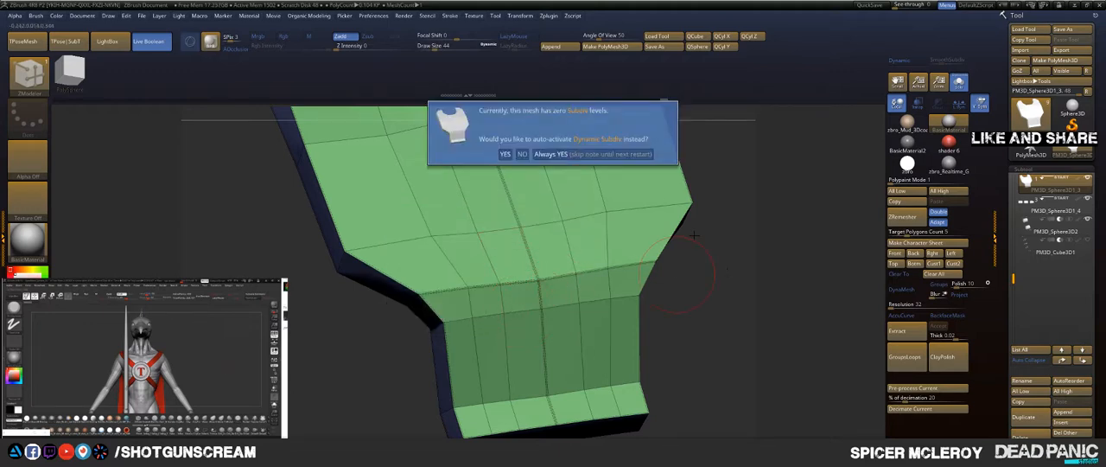
Step: Accept Always YES for auto-activating Dynamic Subdiv and crease the edge loop across the body where its lower taper begins
{"action": "left_click", "coordinate": [588, 158]}
{"action": "mouse_move", "coordinate": [748, 201]}
{"action": "left_mouse_down"}
{"action": "mouse_move", "coordinate": [808, 201]}
{"action": "mouse_move", "coordinate": [736, 215]}
{"action": "left_mouse_up"}
{"action": "left_click", "coordinate": [376, 237]}
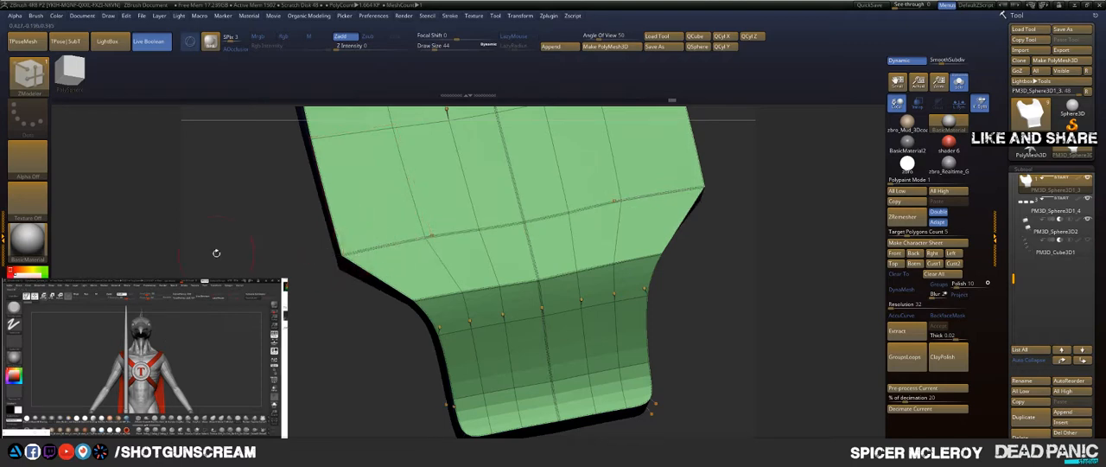
Step: Insert a lengthwise edge loop through each upper prong with ZModeler's Insert action and the Single EdgeLoop target
{"action": "left_click_drag", "start_coordinate": [215, 251], "coordinate": [327, 288], "text": "alt"}
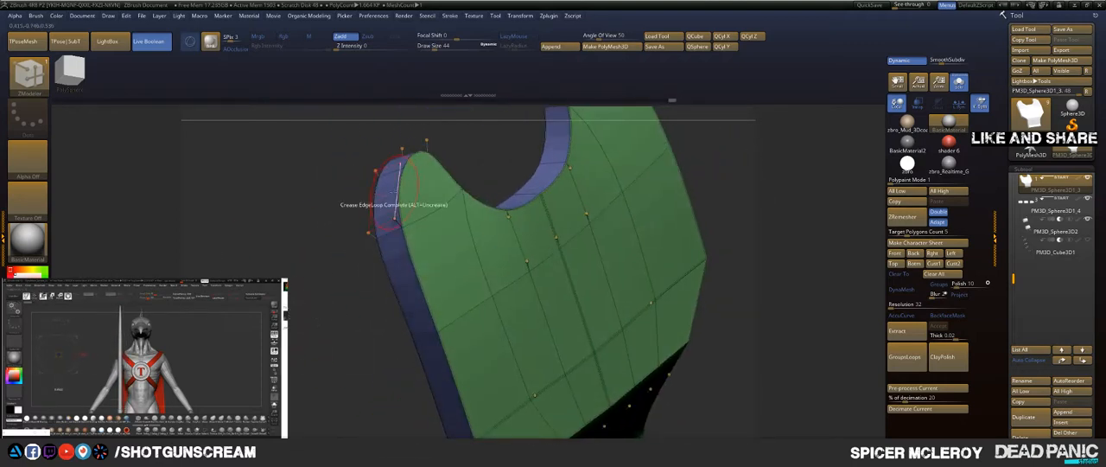
{"action": "left_click_drag", "start_coordinate": [325, 199], "coordinate": [308, 215]}
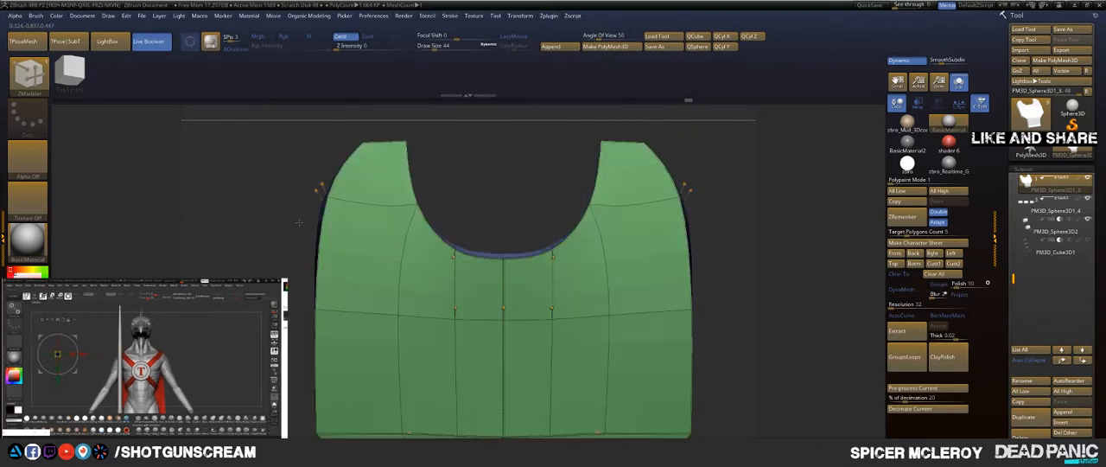
{"action": "key", "text": "space"}
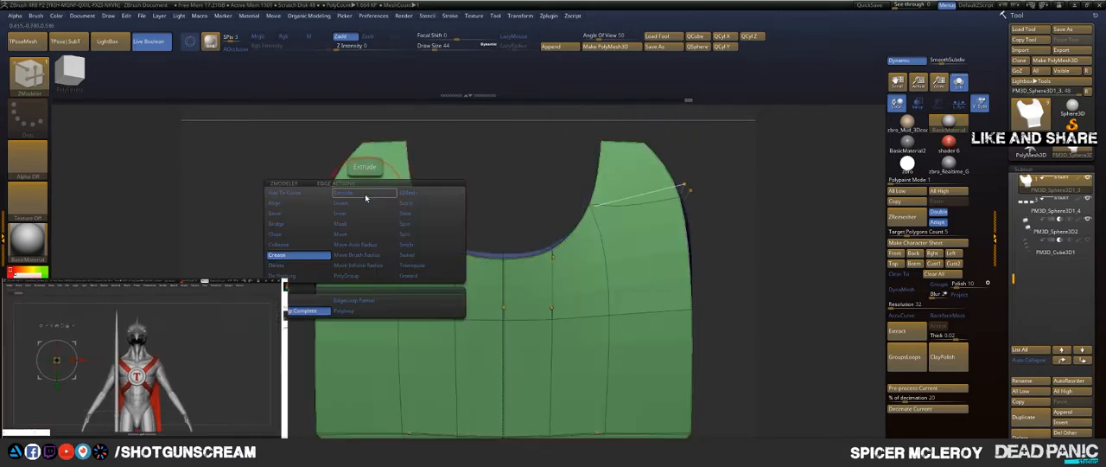
{"action": "left_click", "coordinate": [350, 203]}
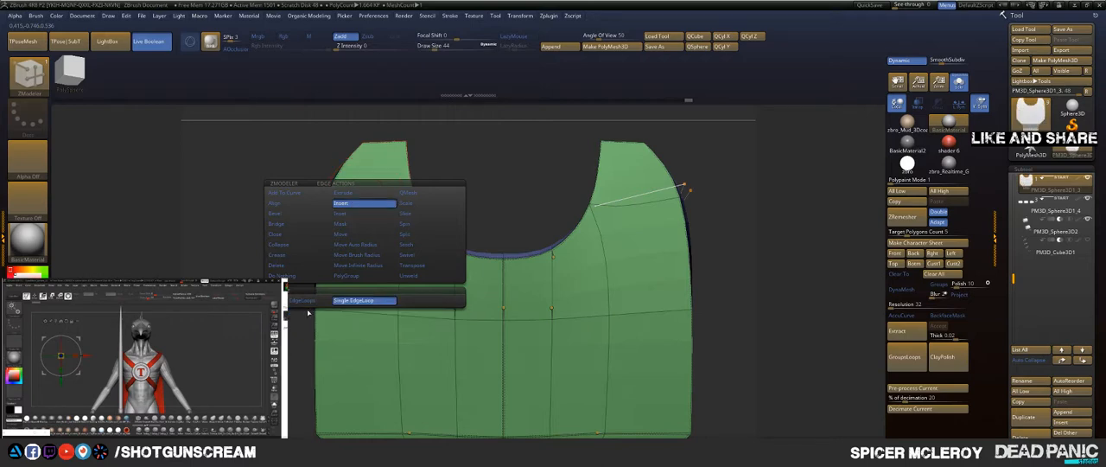
{"action": "left_click", "coordinate": [361, 196]}
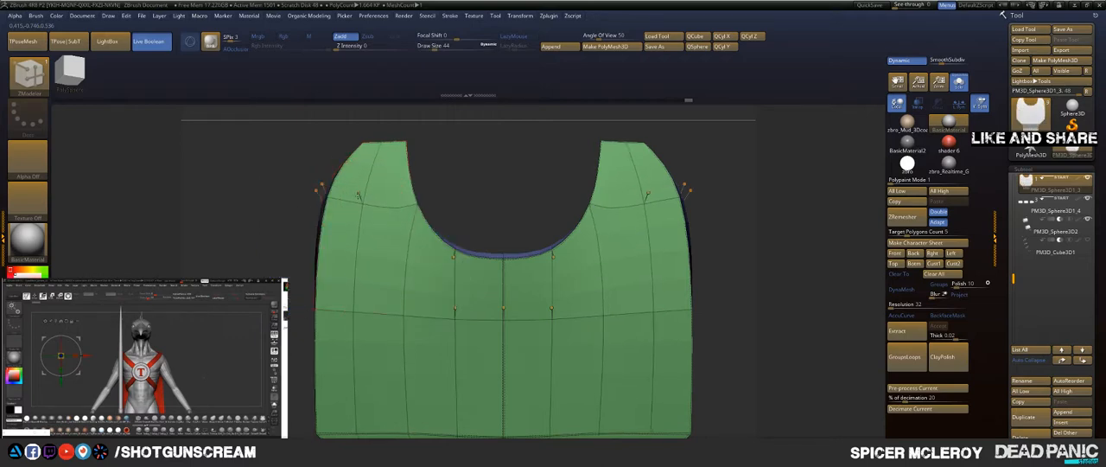
{"action": "left_click_drag", "start_coordinate": [298, 146], "coordinate": [285, 339]}
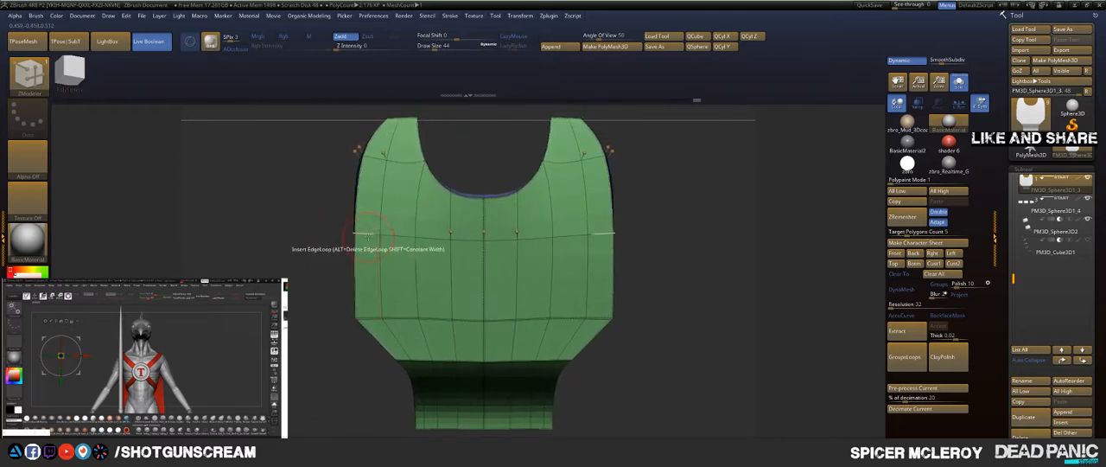
{"action": "left_click_drag", "start_coordinate": [449, 166], "coordinate": [461, 179]}
{"action": "key", "text": "space"}
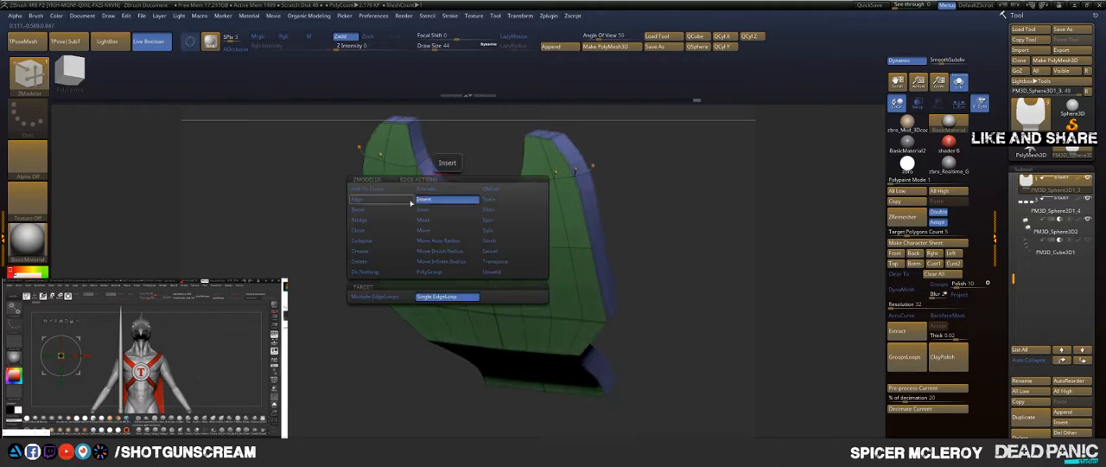
{"action": "left_click", "coordinate": [372, 252]}
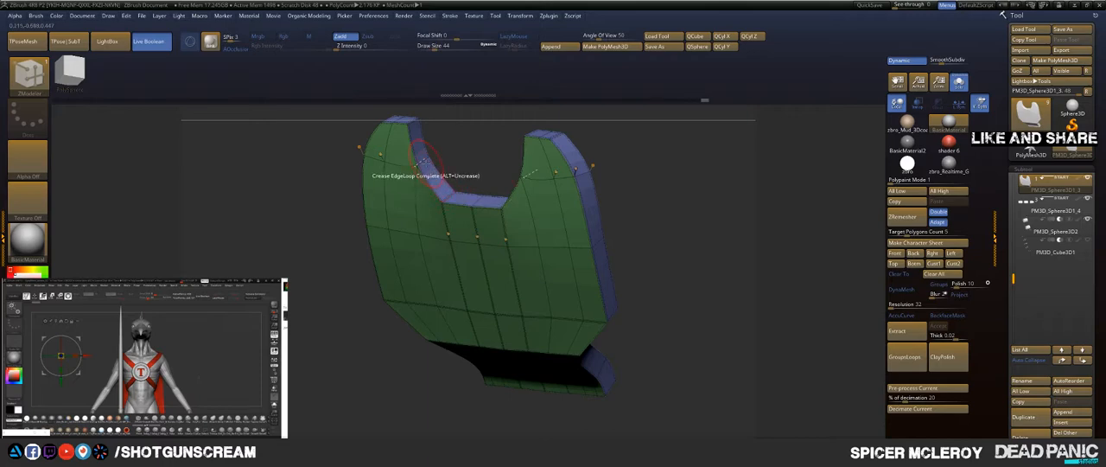
{"action": "mouse_move", "coordinate": [450, 151]}
{"action": "left_mouse_down"}
{"action": "mouse_move", "coordinate": [472, 144]}
{"action": "mouse_move", "coordinate": [452, 274]}
{"action": "mouse_move", "coordinate": [441, 270]}
{"action": "left_mouse_up"}
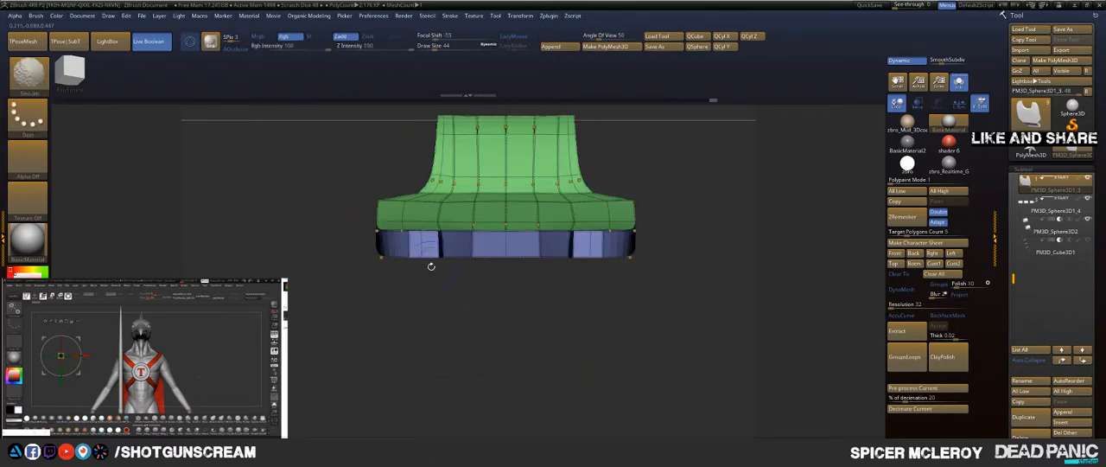
{"action": "key", "text": "b"}
{"action": "key", "text": "m"}
{"action": "key", "text": "v"}
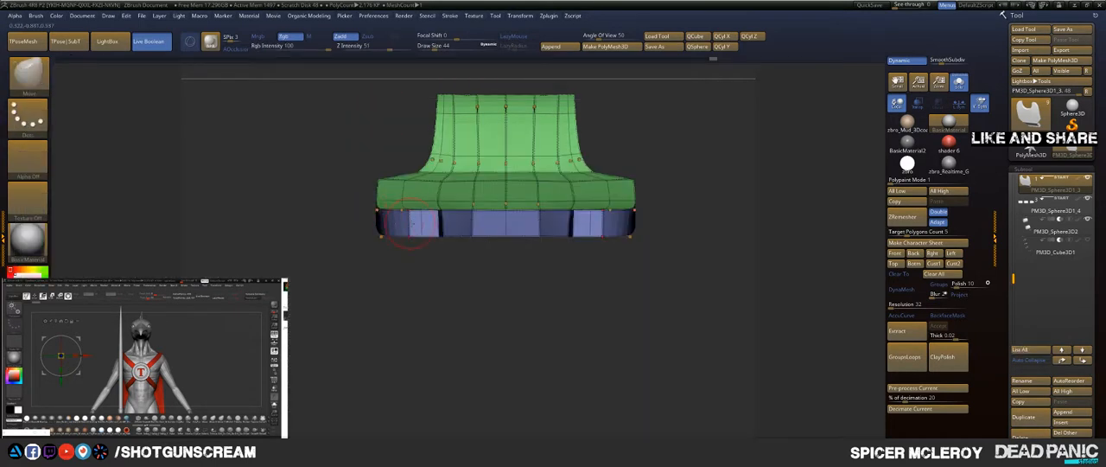
{"action": "key", "text": "b"}
{"action": "key", "text": "z"}
{"action": "key", "text": "m"}
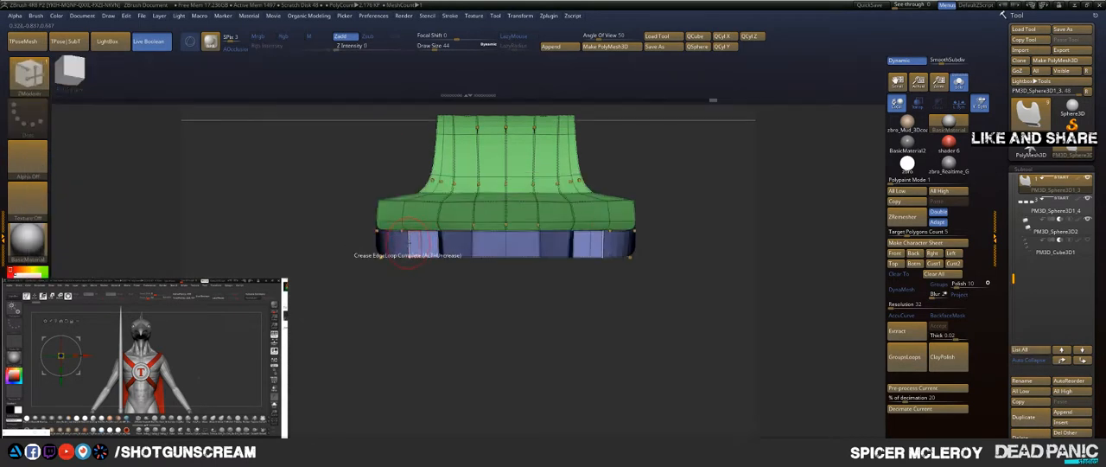
{"action": "key", "text": "space"}
{"action": "left_click", "coordinate": [450, 230]}
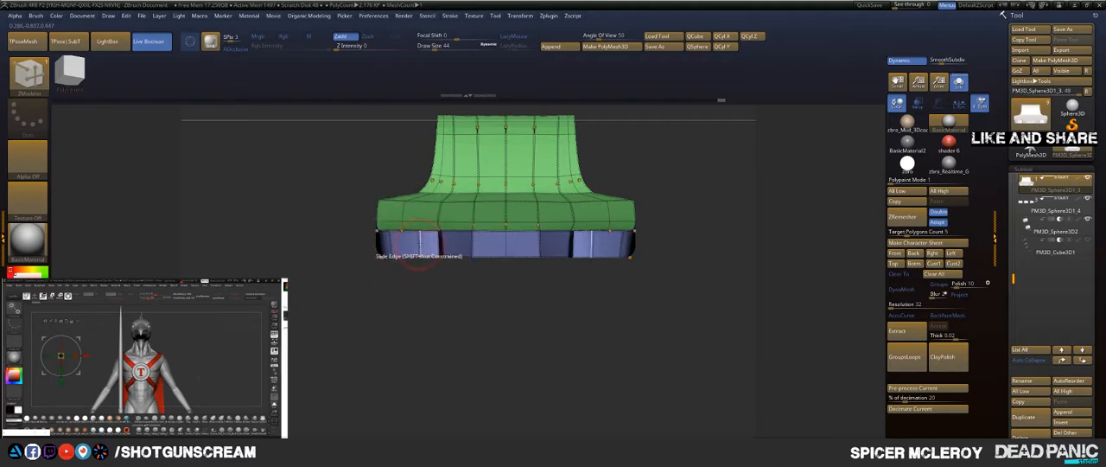
{"action": "mouse_move", "coordinate": [409, 266]}
{"action": "left_mouse_down"}
{"action": "mouse_move", "coordinate": [357, 217]}
{"action": "mouse_move", "coordinate": [420, 190]}
{"action": "mouse_move", "coordinate": [513, 210]}
{"action": "mouse_move", "coordinate": [467, 222]}
{"action": "left_mouse_up"}
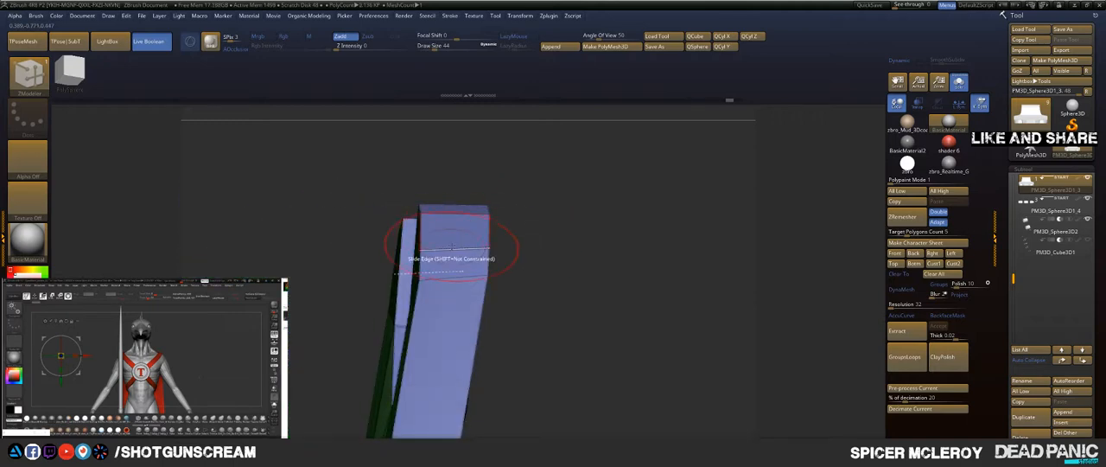
Step: Transpose the edge across the prong's outer side face, move it lengthwise about -0.05 with the gizmo and clear the mask
{"action": "key", "text": "space"}
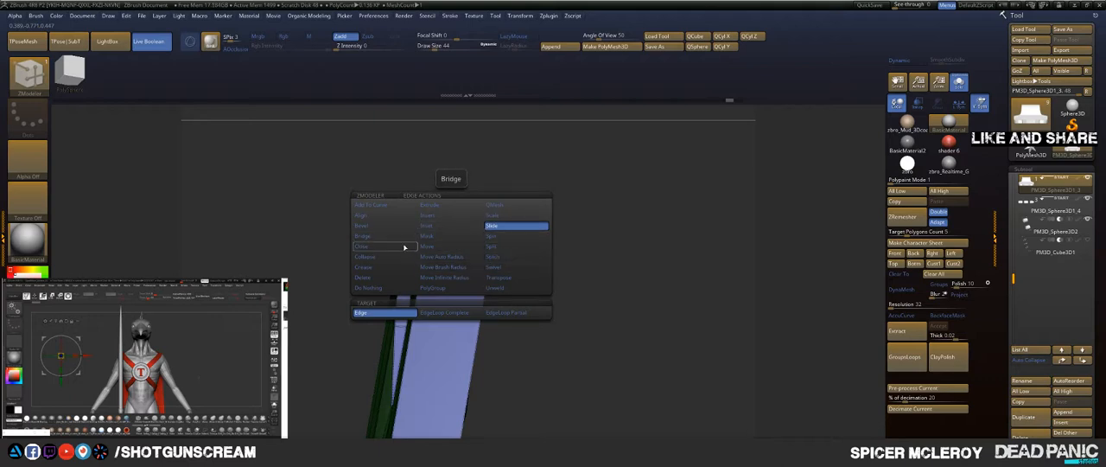
{"action": "left_click", "coordinate": [499, 280]}
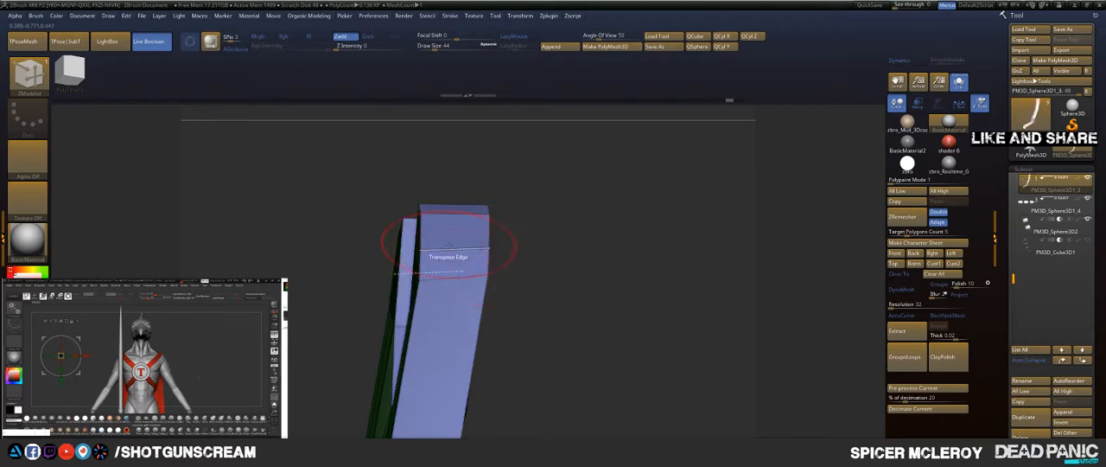
{"action": "left_click", "coordinate": [448, 246]}
{"action": "left_click", "coordinate": [601, 228], "text": "ctrl+shift"}
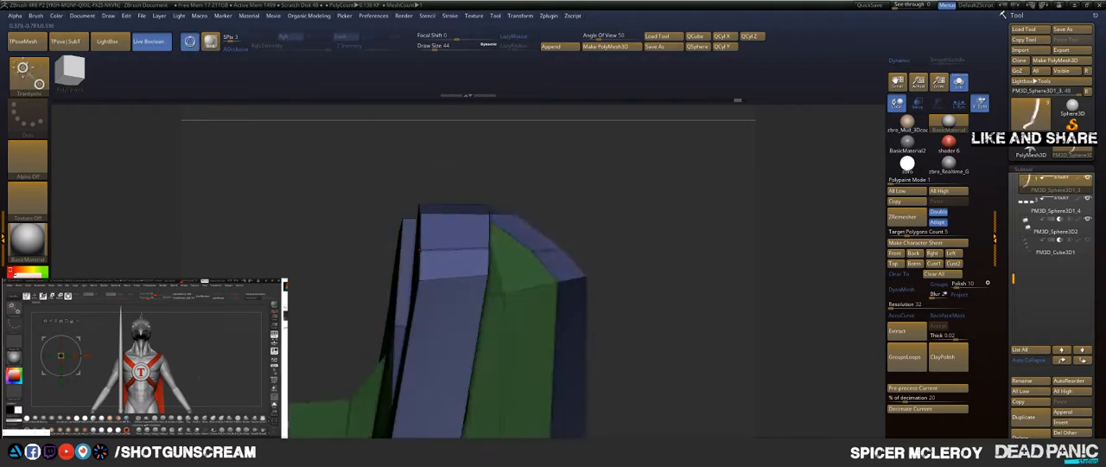
{"action": "left_click", "coordinate": [594, 220], "text": "ctrl+shift"}
{"action": "left_click_drag", "start_coordinate": [533, 228], "coordinate": [513, 218], "text": "alt"}
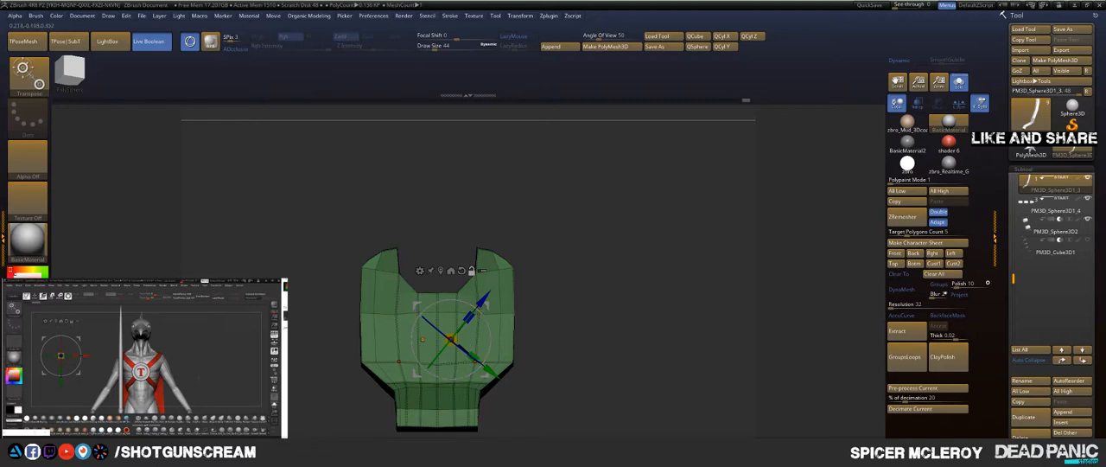
{"action": "left_click_drag", "start_coordinate": [484, 308], "coordinate": [505, 254], "text": "alt"}
{"action": "left_click", "coordinate": [516, 211], "text": "alt"}
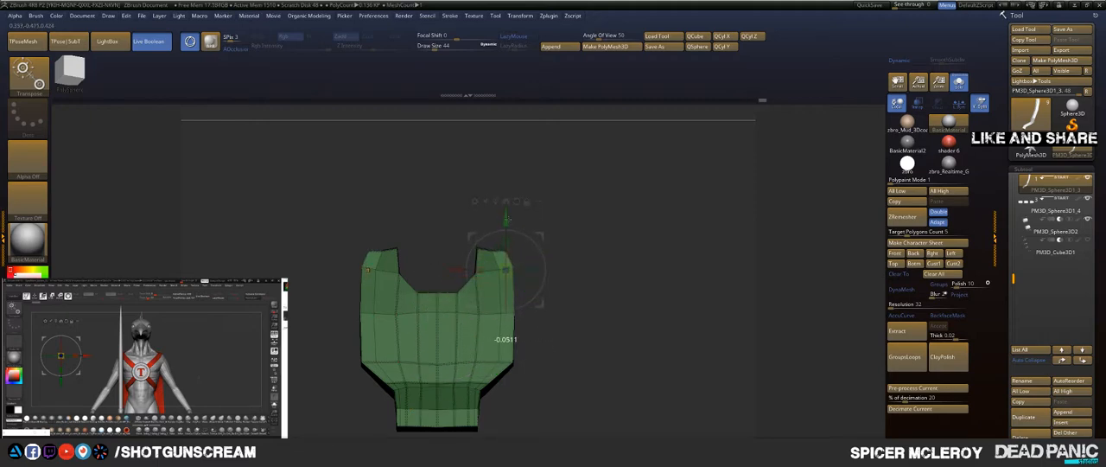
{"action": "key", "text": "q"}
{"action": "right_click_drag", "start_coordinate": [597, 230], "coordinate": [394, 281]}
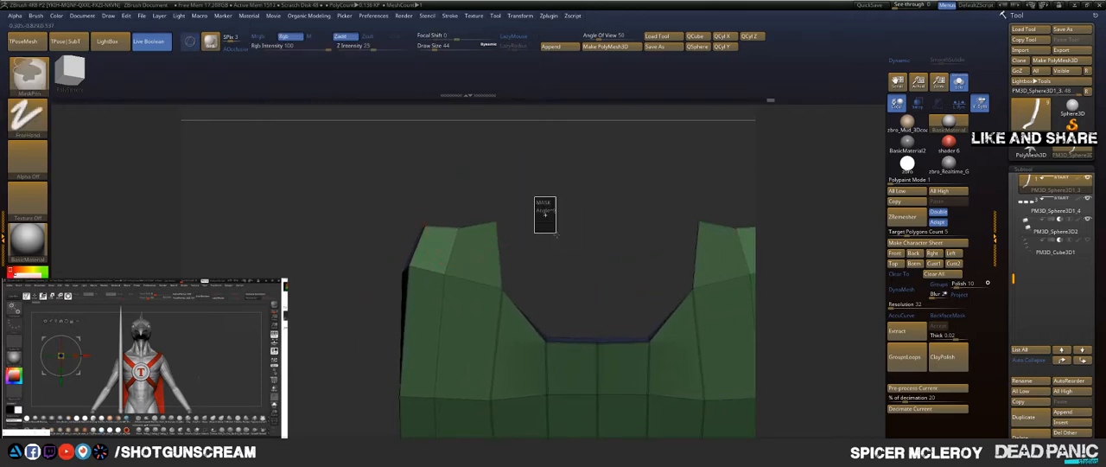
{"action": "mouse_move", "coordinate": [544, 217]}
{"action": "left_mouse_down"}
{"action": "mouse_move", "coordinate": [526, 232]}
{"action": "mouse_move", "coordinate": [536, 219]}
{"action": "mouse_move", "coordinate": [518, 199]}
{"action": "left_mouse_up"}
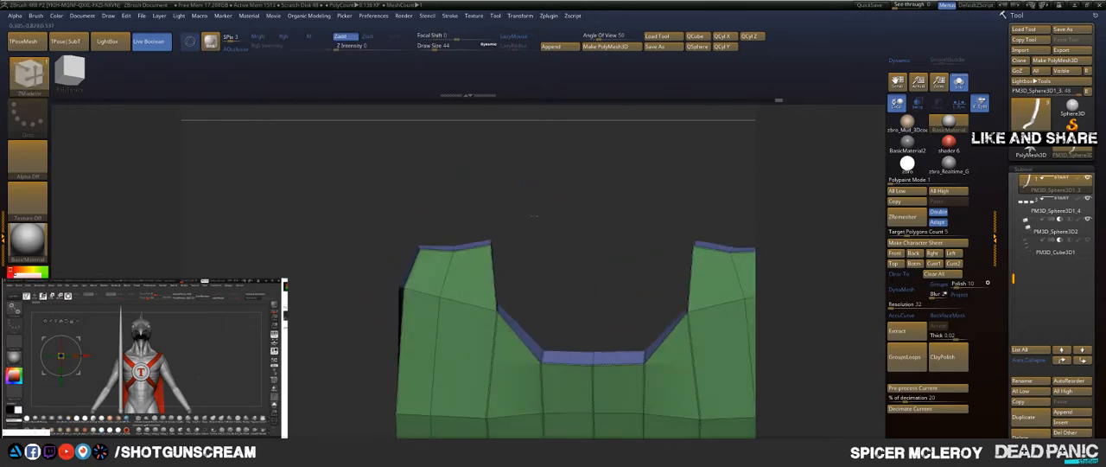
Step: Nudge the prong's outer corner outward and its tip edge upward with the Move brush, and check the Dynamic Subdiv preview from the side
{"action": "key", "text": "b"}
{"action": "key", "text": "m"}
{"action": "key", "text": "v"}
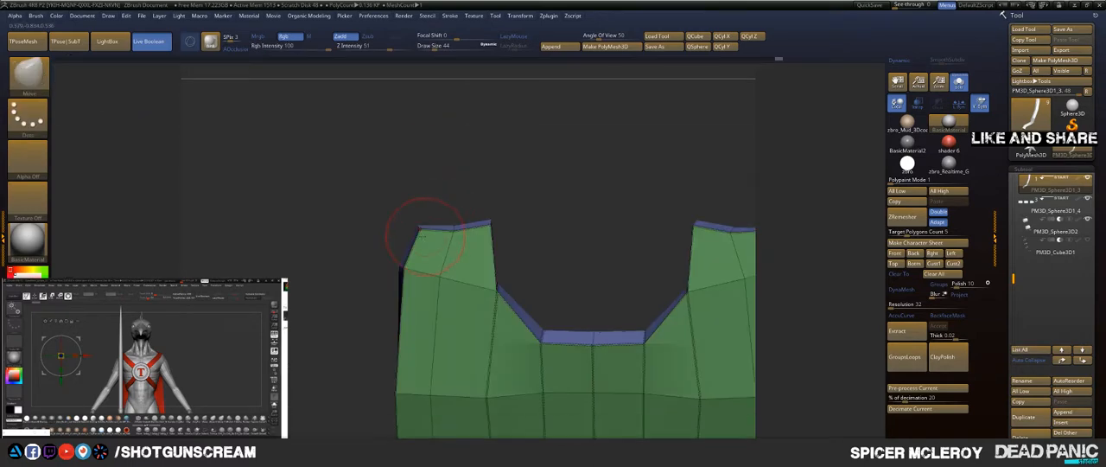
{"action": "left_click_drag", "start_coordinate": [412, 267], "coordinate": [406, 268]}
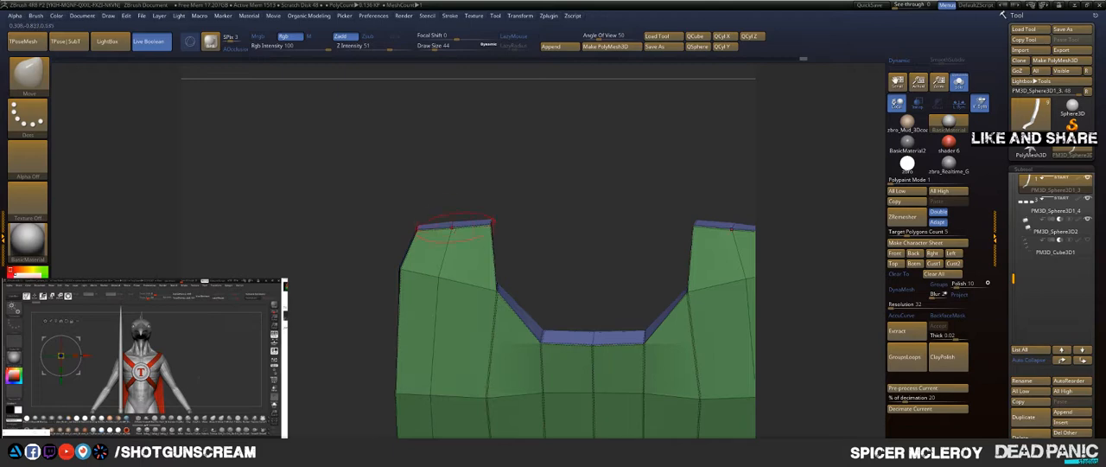
{"action": "left_click_drag", "start_coordinate": [452, 227], "coordinate": [452, 222]}
{"action": "left_click_drag", "start_coordinate": [546, 252], "coordinate": [527, 177]}
{"action": "left_click_drag", "start_coordinate": [380, 313], "coordinate": [393, 265], "text": "alt"}
{"action": "key", "text": "shift"}
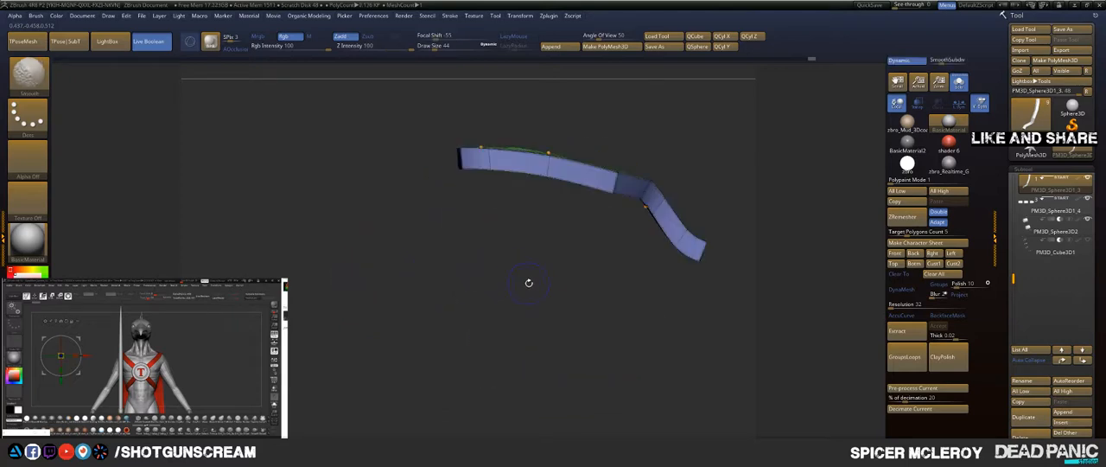
Step: Crease the complete edge loop near the panel's lower end with ZModeler's Crease edge action
{"action": "mouse_move", "coordinate": [791, 195]}
{"action": "left_mouse_down", "text": "alt"}
{"action": "mouse_move", "coordinate": [556, 192]}
{"action": "mouse_move", "coordinate": [540, 208]}
{"action": "left_mouse_up", "text": "alt"}
{"action": "key", "text": "b"}
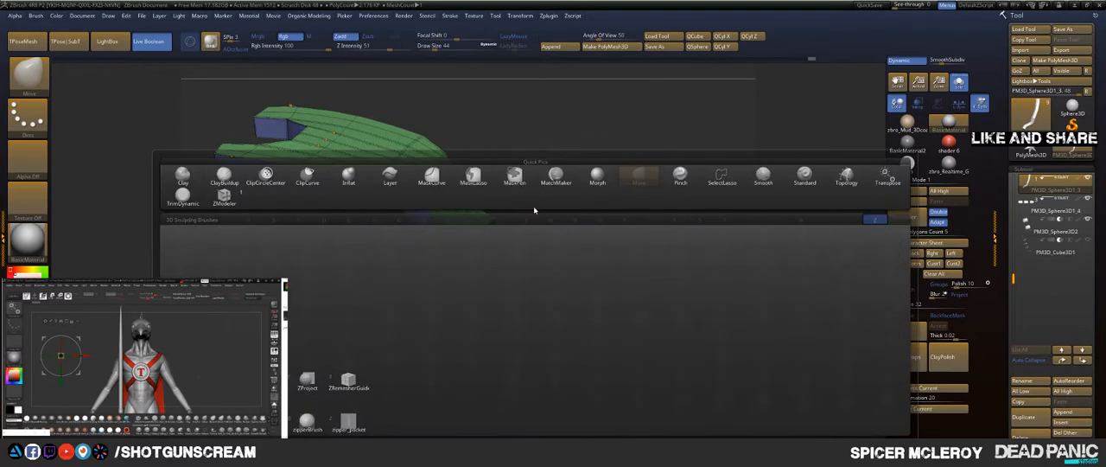
{"action": "key", "text": "z"}
{"action": "key", "text": "m"}
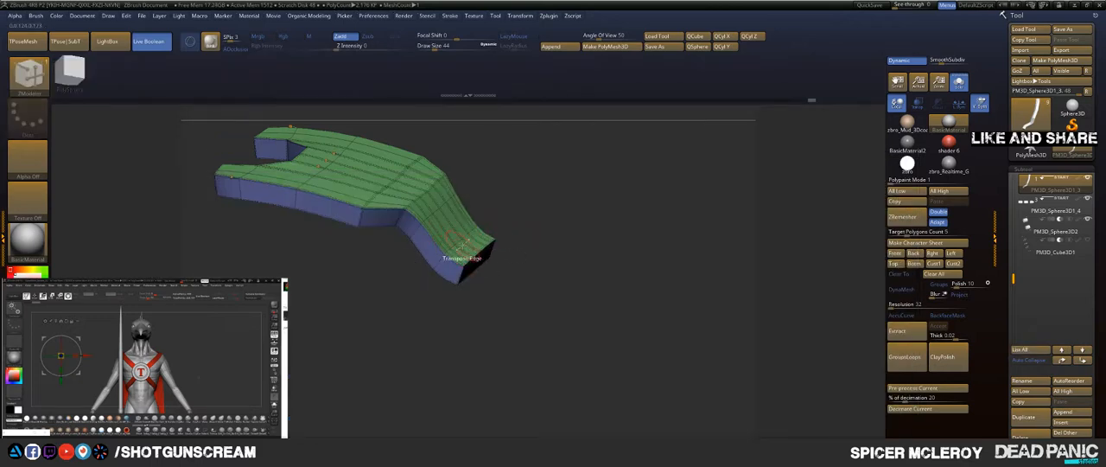
{"action": "key", "text": "space"}
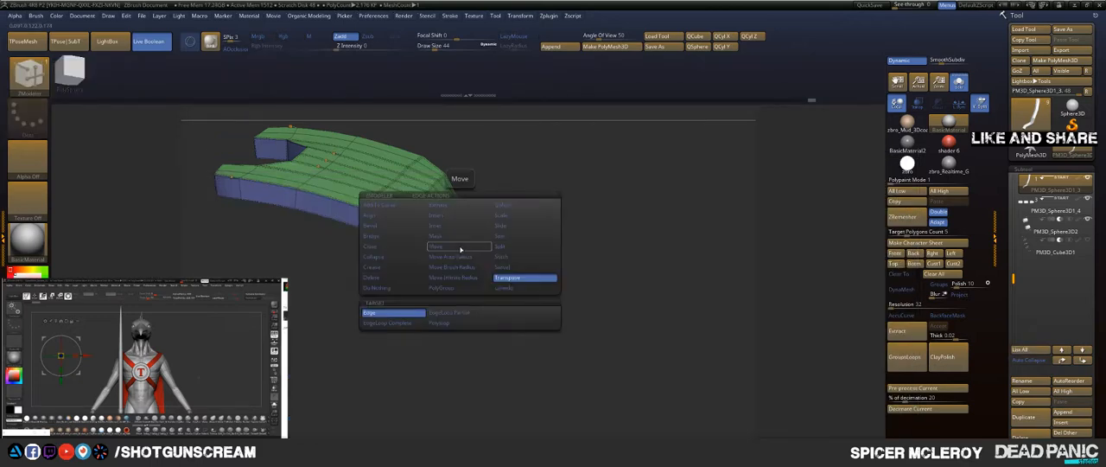
{"action": "left_click", "coordinate": [387, 268]}
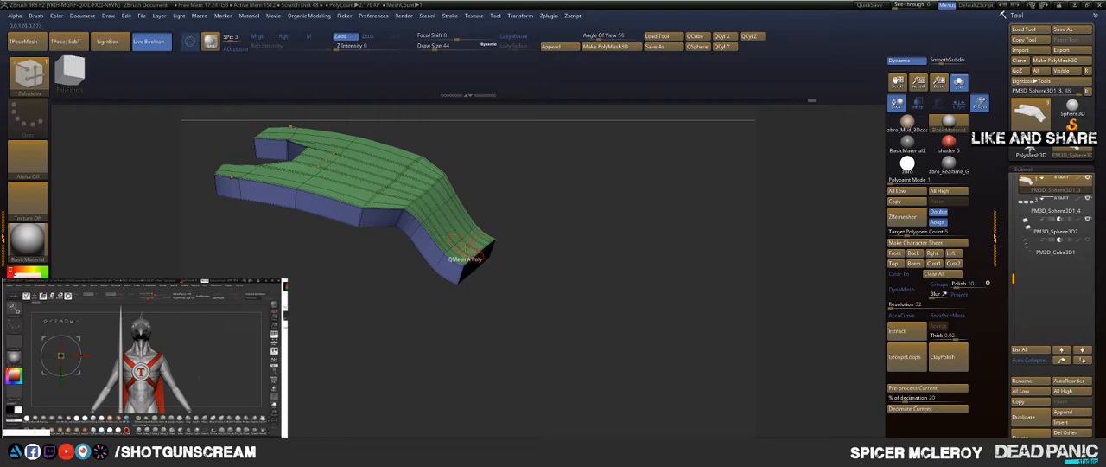
{"action": "left_click_drag", "start_coordinate": [523, 167], "coordinate": [528, 240], "text": "alt"}
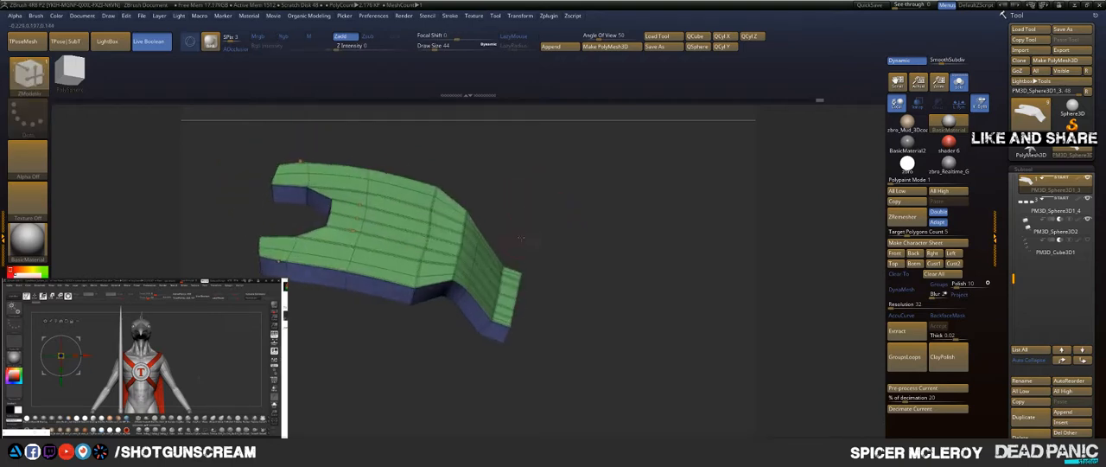
Step: Exit Solo mode and inspect the panel against the whole finger with the wireframe hidden
{"action": "left_click", "coordinate": [963, 89]}
{"action": "left_click_drag", "start_coordinate": [644, 178], "coordinate": [522, 218]}
{"action": "key", "text": "shift+f"}
{"action": "mouse_move", "coordinate": [725, 192]}
{"action": "left_mouse_down"}
{"action": "mouse_move", "coordinate": [757, 227]}
{"action": "mouse_move", "coordinate": [756, 248]}
{"action": "mouse_move", "coordinate": [722, 268]}
{"action": "left_mouse_up"}
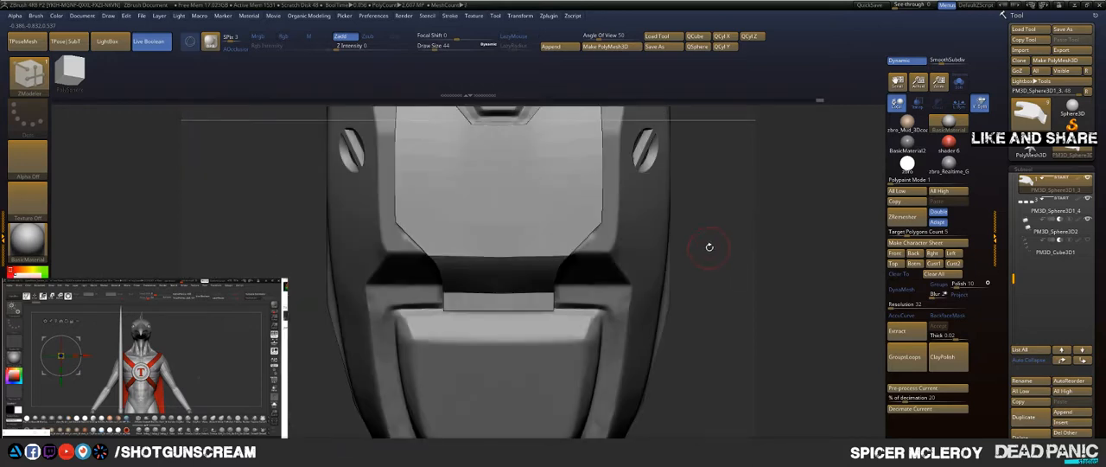
Step: Choose the Move brush with a draw size of 140 and show the panel's wireframe again
{"action": "key", "text": "b"}
{"action": "key", "text": "m"}
{"action": "key", "text": "v"}
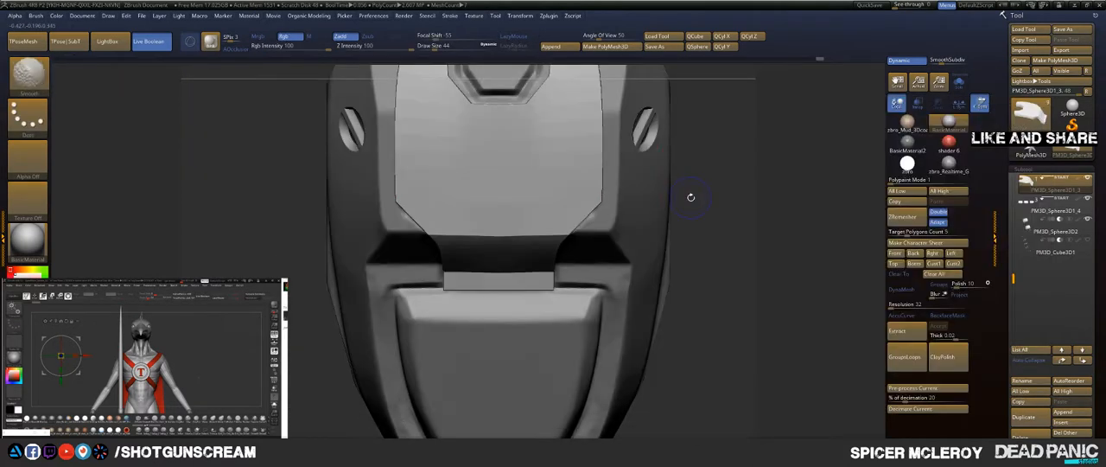
{"action": "key", "text": "shift+f"}
{"action": "key", "text": "s"}
{"action": "left_click_drag", "start_coordinate": [697, 204], "coordinate": [711, 205]}
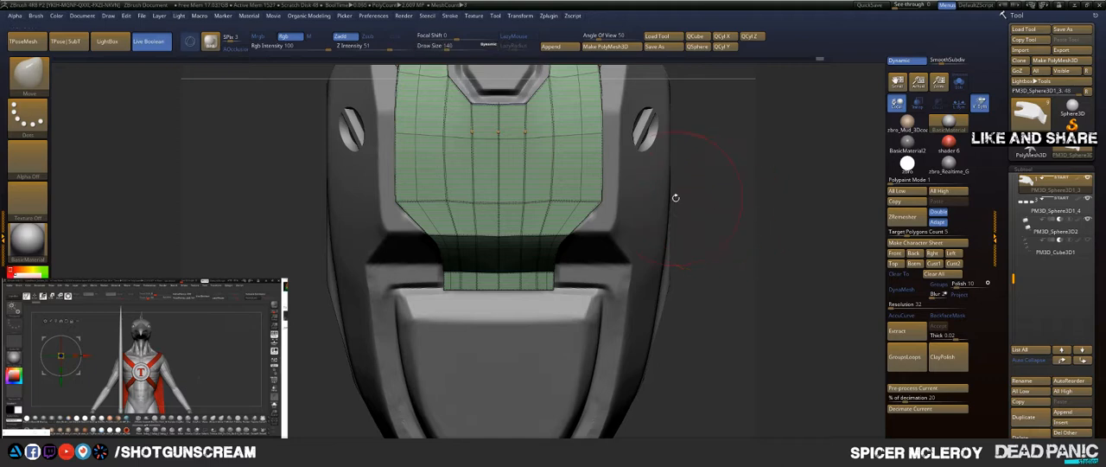
Step: Slide the edge loop above the lower taper slightly downward with ZModeler's Slide action and EdgeLoop Complete target
{"action": "key", "text": "b"}
{"action": "key", "text": "z"}
{"action": "key", "text": "m"}
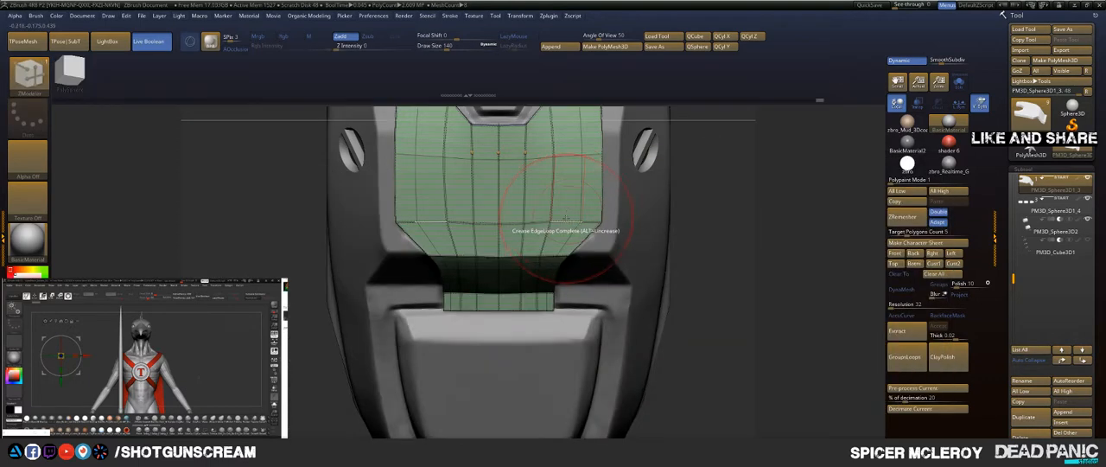
{"action": "key", "text": "space"}
{"action": "left_click", "coordinate": [609, 227]}
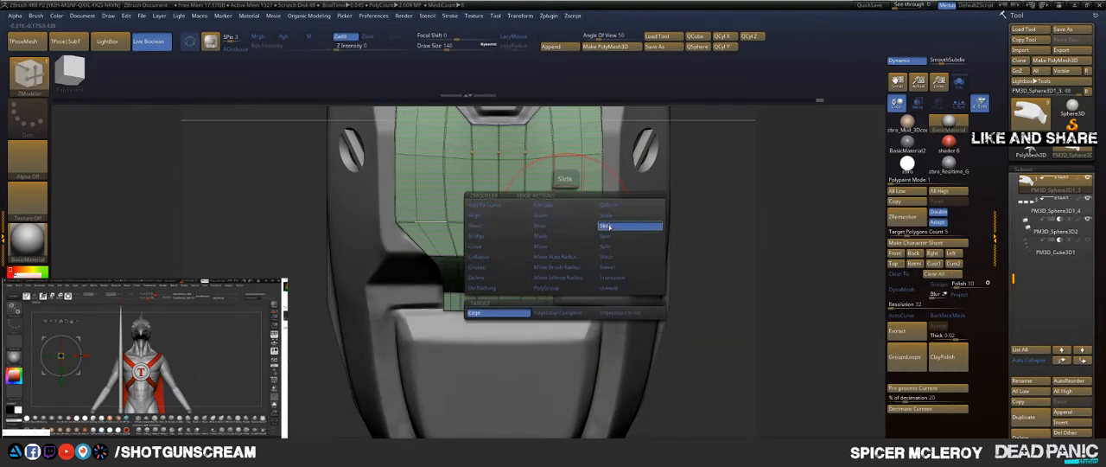
{"action": "left_click", "coordinate": [562, 312]}
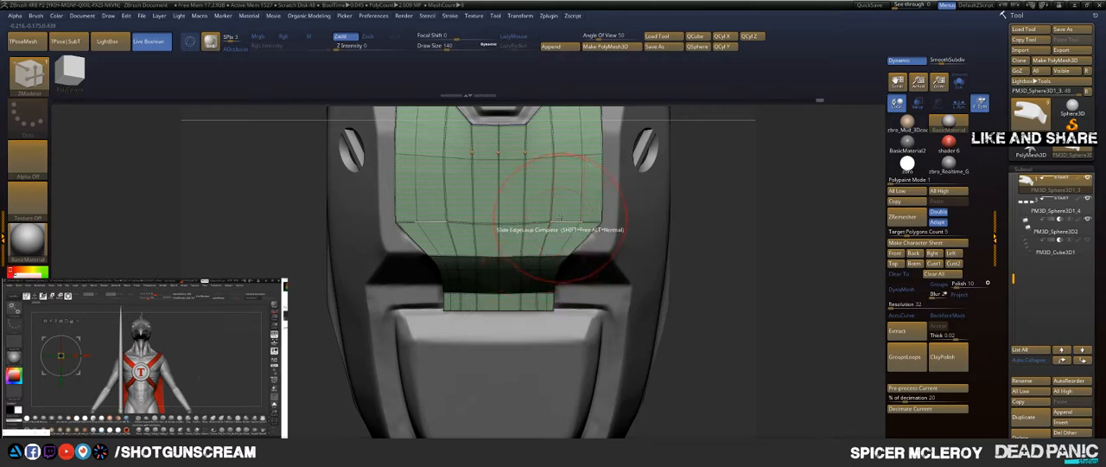
{"action": "left_click_drag", "start_coordinate": [560, 223], "coordinate": [562, 229]}
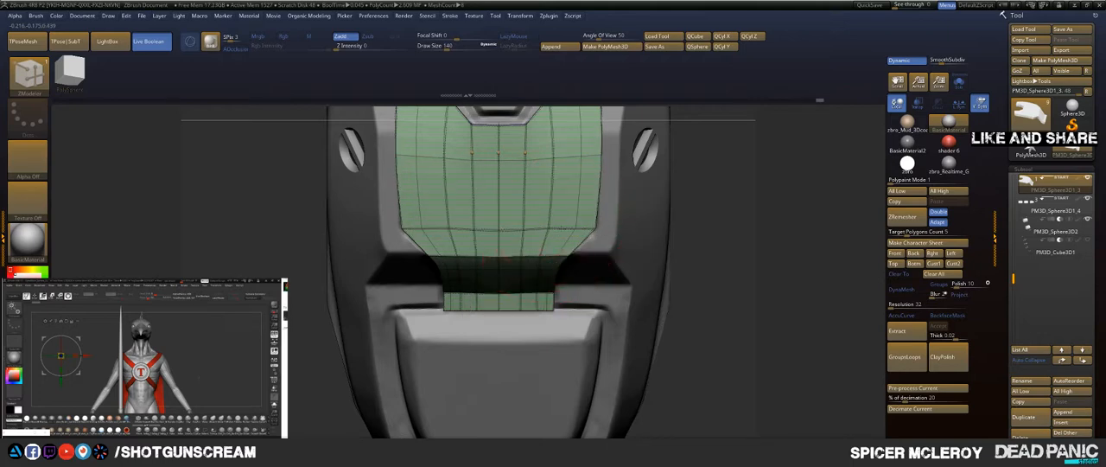
Step: Crease the edge loop across the upper prongs with ZModeler and check the panel from the side
{"action": "left_click_drag", "start_coordinate": [747, 177], "coordinate": [736, 294], "text": "alt"}
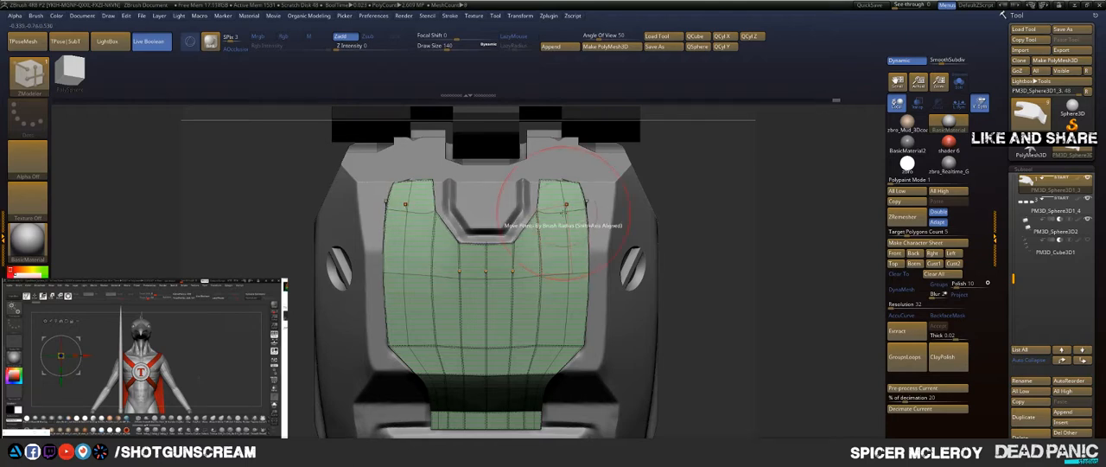
{"action": "key", "text": "space"}
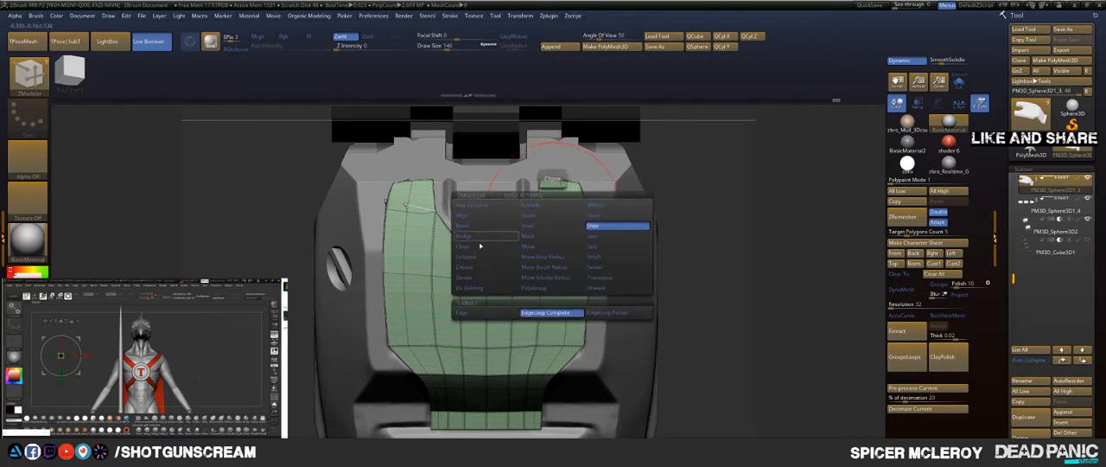
{"action": "left_click", "coordinate": [474, 266]}
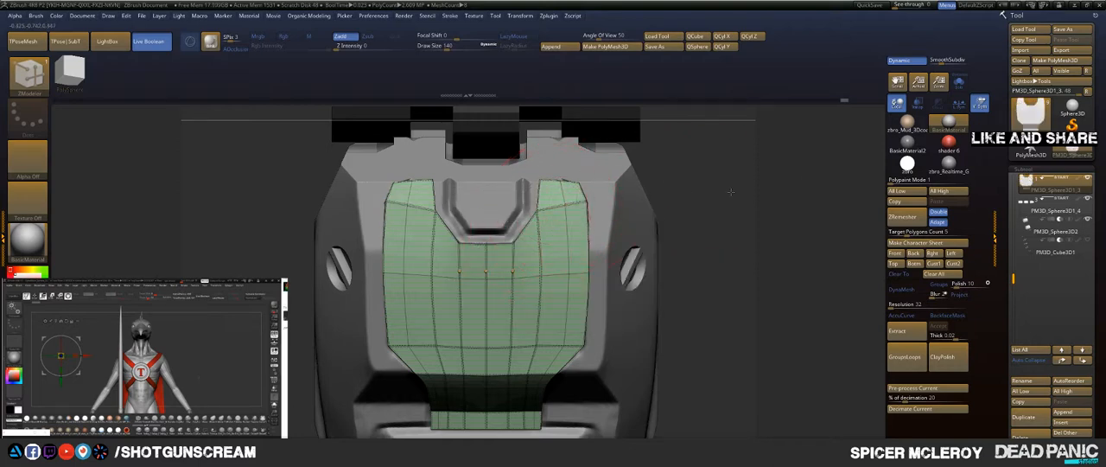
{"action": "left_click_drag", "start_coordinate": [730, 192], "coordinate": [718, 220]}
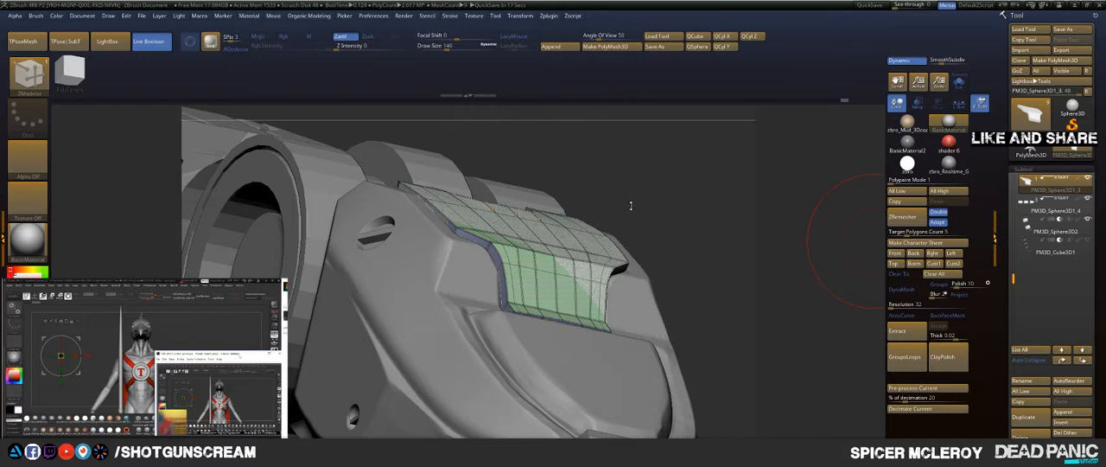
{"action": "left_click_drag", "start_coordinate": [692, 200], "coordinate": [662, 247]}
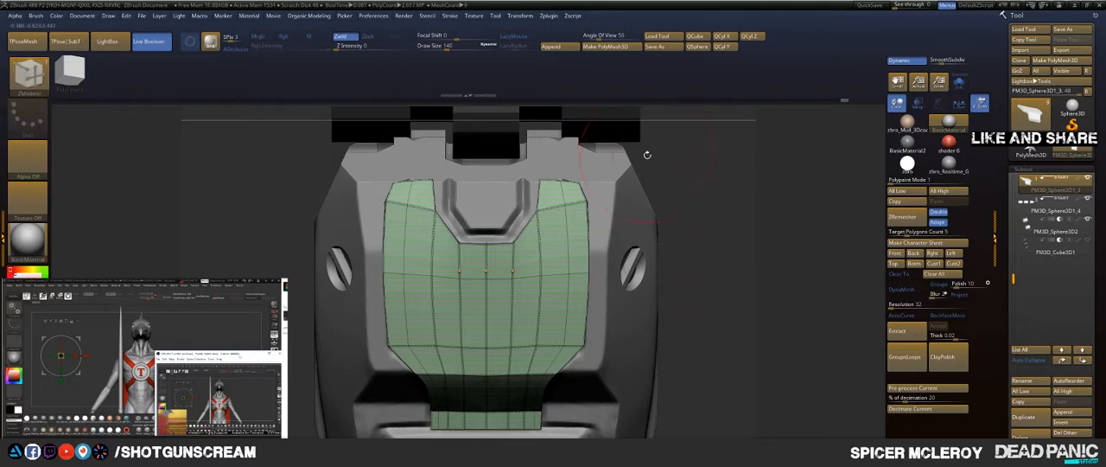
Step: Reshape the prongs with the Move brush, pulling their inner corners toward the notch and the notch's lower edge upward
{"action": "key", "text": "b"}
{"action": "key", "text": "m"}
{"action": "key", "text": "v"}
{"action": "left_click_drag", "start_coordinate": [535, 167], "coordinate": [522, 157]}
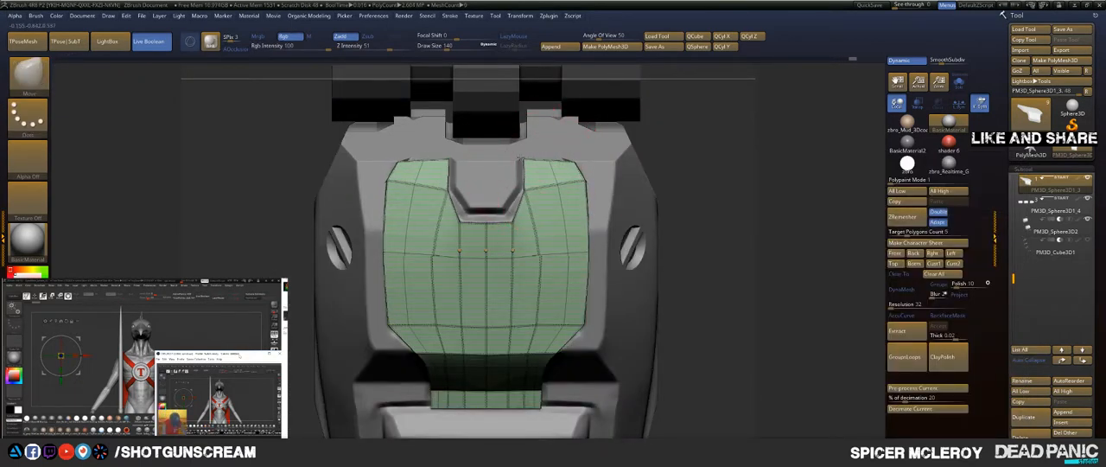
{"action": "left_click_drag", "start_coordinate": [589, 171], "coordinate": [585, 175]}
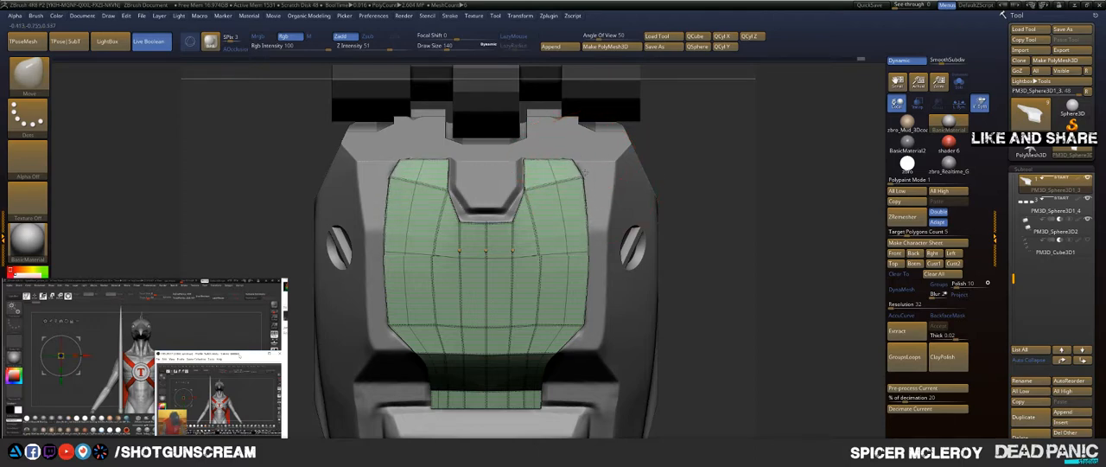
{"action": "left_click_drag", "start_coordinate": [513, 225], "coordinate": [512, 218]}
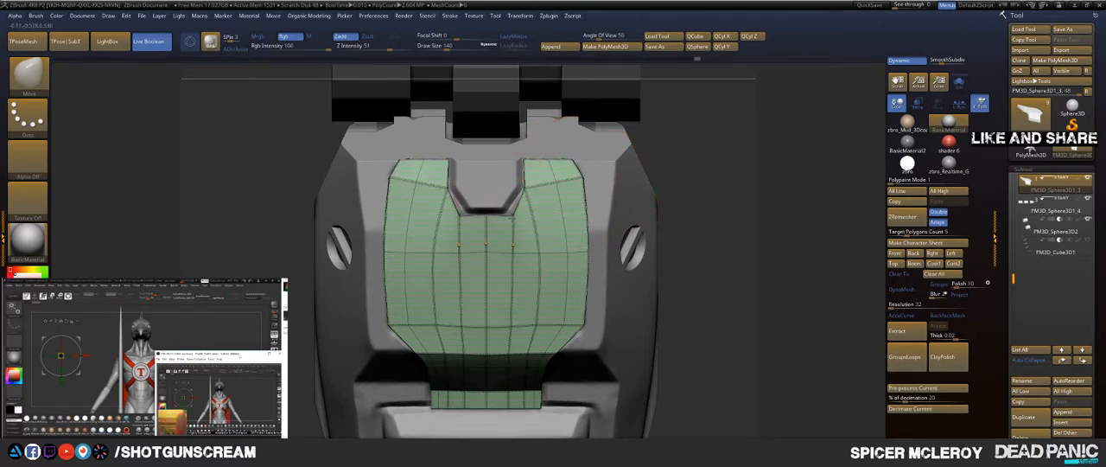
Step: Reduce the Move brush's draw size to 68 and refine the prongs' outer corners, tips and the side edge points
{"action": "key", "text": "s"}
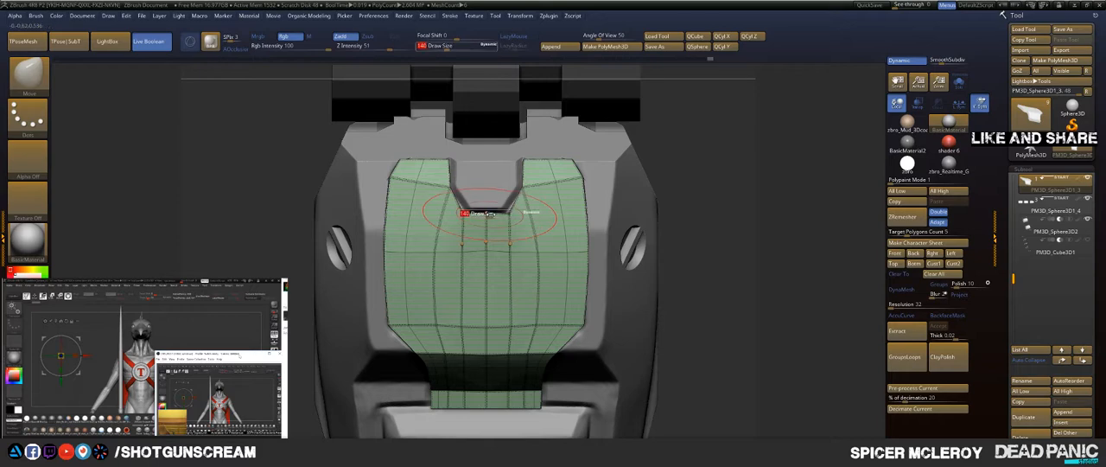
{"action": "left_click_drag", "start_coordinate": [490, 215], "coordinate": [467, 208]}
{"action": "mouse_move", "coordinate": [401, 184]}
{"action": "left_mouse_down"}
{"action": "mouse_move", "coordinate": [411, 189]}
{"action": "mouse_move", "coordinate": [377, 202]}
{"action": "mouse_move", "coordinate": [416, 193]}
{"action": "left_mouse_up"}
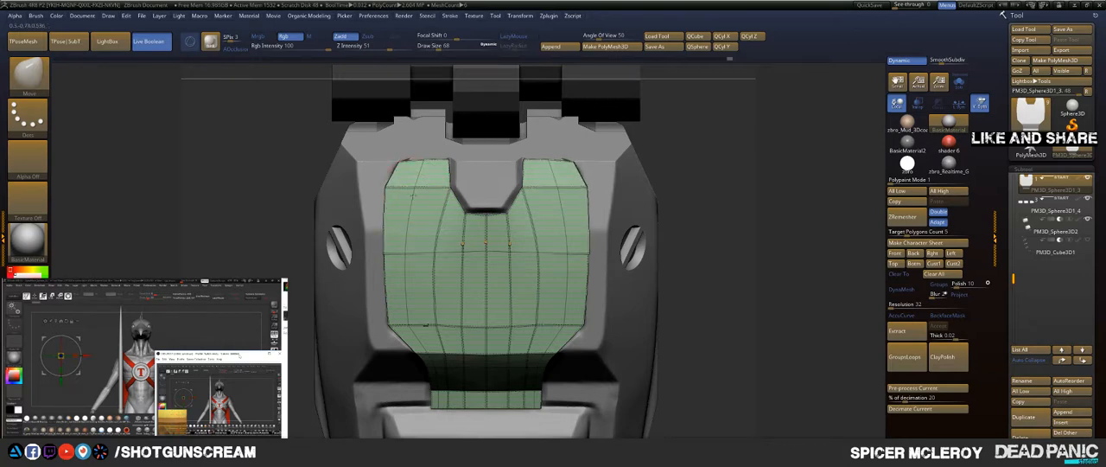
{"action": "left_click_drag", "start_coordinate": [407, 164], "coordinate": [407, 158]}
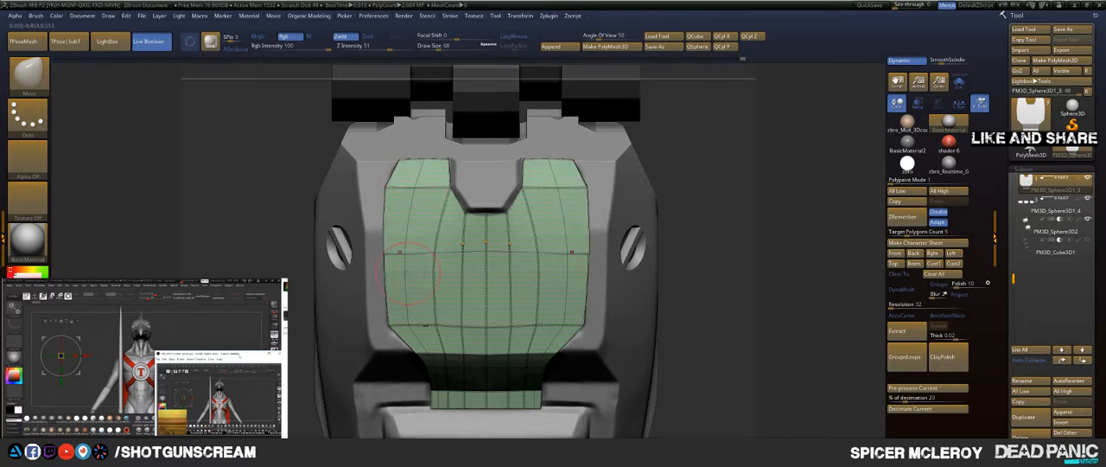
{"action": "left_click_drag", "start_coordinate": [400, 253], "coordinate": [401, 251]}
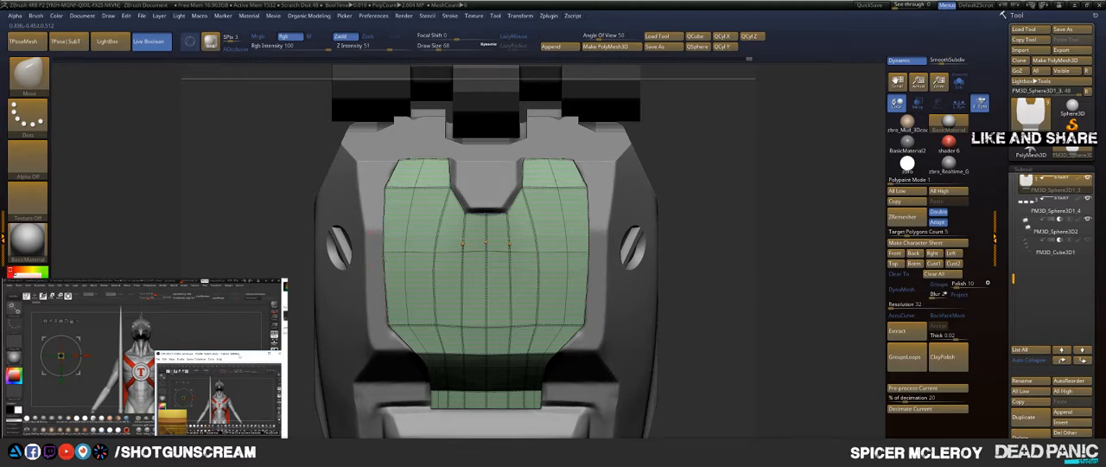
Step: Adjust the panel's lower outer corner with the Move brush and check the surface from oblique angles
{"action": "mouse_move", "coordinate": [711, 258]}
{"action": "left_mouse_down"}
{"action": "mouse_move", "coordinate": [703, 199]}
{"action": "mouse_move", "coordinate": [688, 214]}
{"action": "mouse_move", "coordinate": [699, 214]}
{"action": "left_mouse_up"}
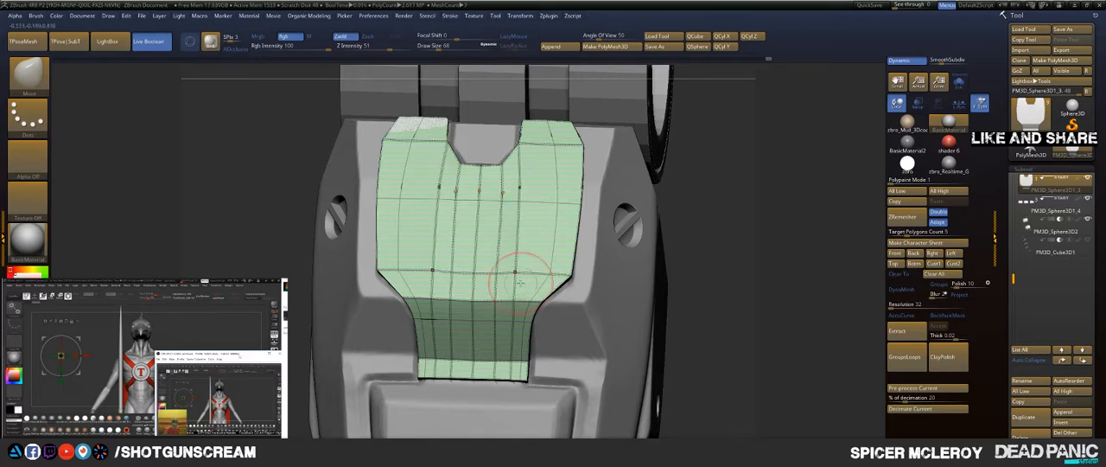
{"action": "mouse_move", "coordinate": [549, 270]}
{"action": "left_mouse_down"}
{"action": "mouse_move", "coordinate": [522, 266]}
{"action": "mouse_move", "coordinate": [577, 289]}
{"action": "left_mouse_up"}
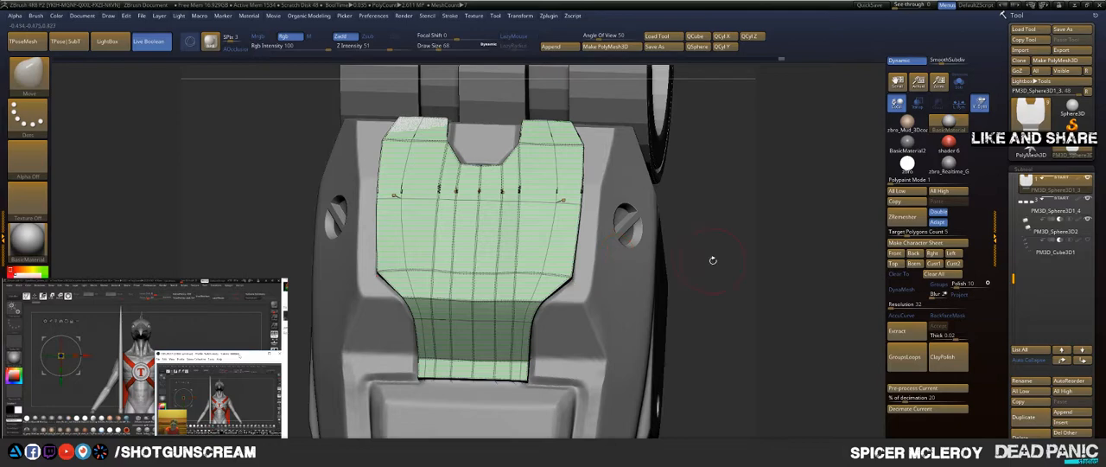
{"action": "left_click_drag", "start_coordinate": [713, 260], "coordinate": [694, 255]}
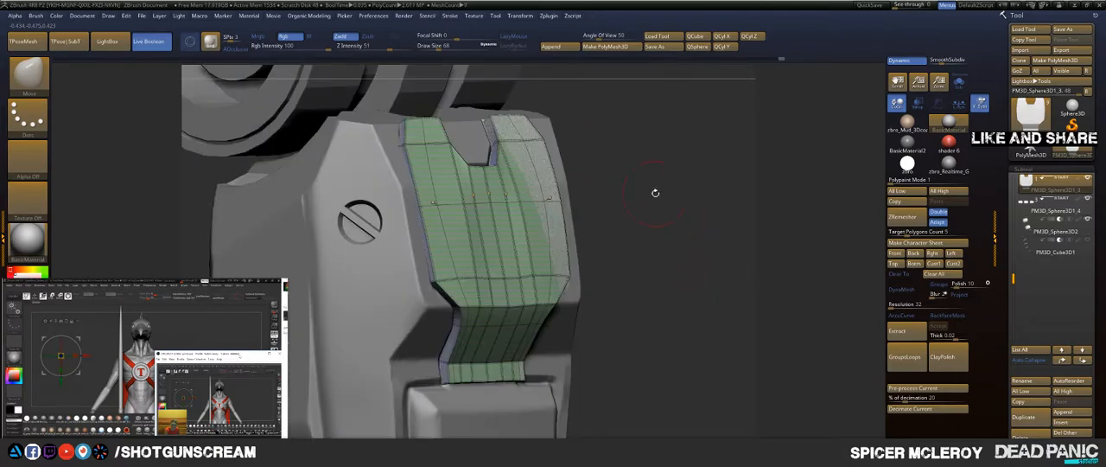
{"action": "left_click_drag", "start_coordinate": [655, 192], "coordinate": [653, 244]}
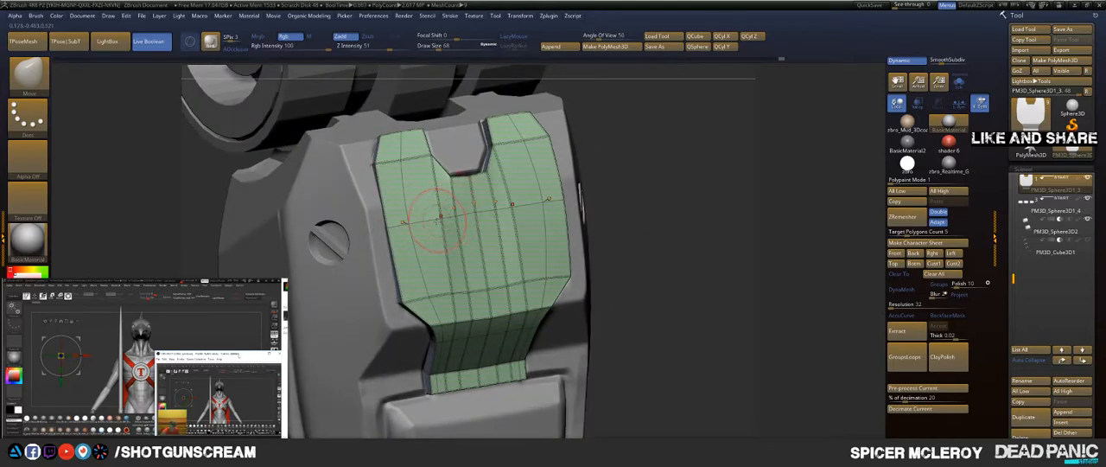
Step: Slide the edge loop across the panel's middle upward toward the notch with ZModeler's Slide action
{"action": "key", "text": "b"}
{"action": "key", "text": "z"}
{"action": "key", "text": "m"}
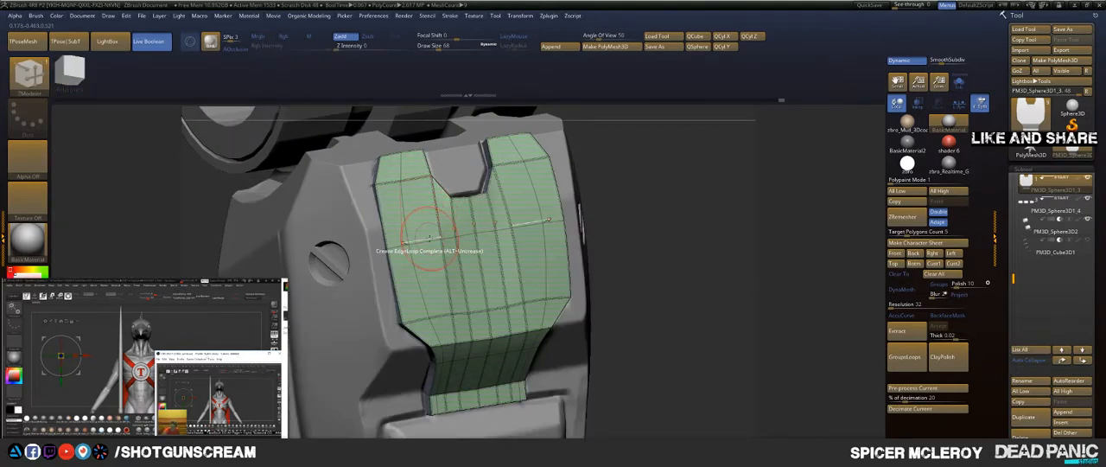
{"action": "key", "text": "space"}
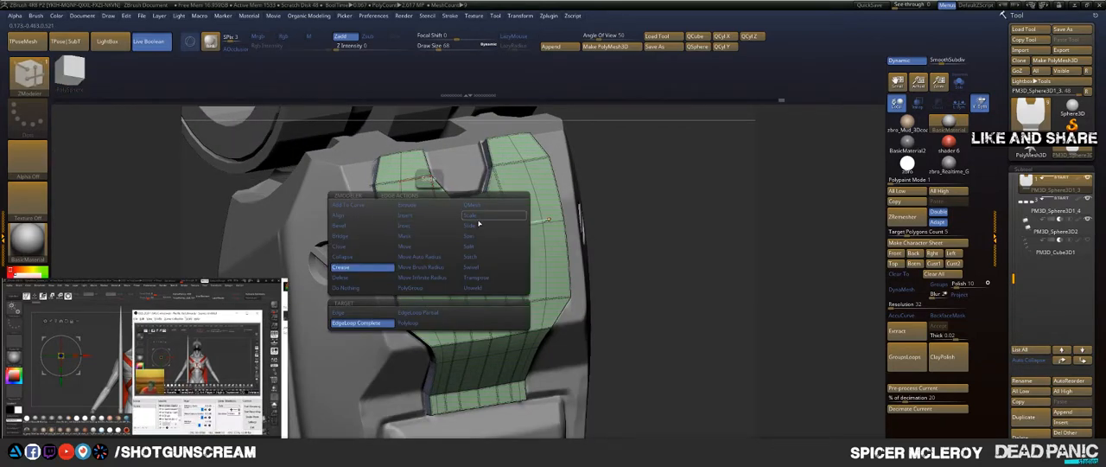
{"action": "left_click", "coordinate": [477, 228]}
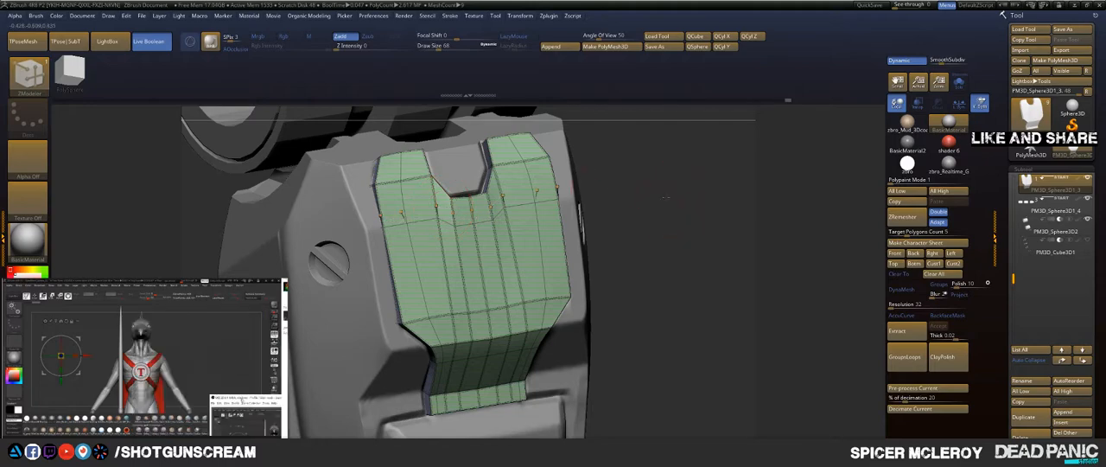
{"action": "right_click_drag", "start_coordinate": [415, 251], "coordinate": [400, 210]}
Step: Set ZModeler's edge action to Insert on the loop at the panel's lower bend and check the bend from the side
{"action": "left_click_drag", "start_coordinate": [644, 232], "coordinate": [705, 240]}
{"action": "left_click_drag", "start_coordinate": [610, 285], "coordinate": [635, 190]}
{"action": "left_click_drag", "start_coordinate": [648, 222], "coordinate": [588, 276], "text": "alt"}
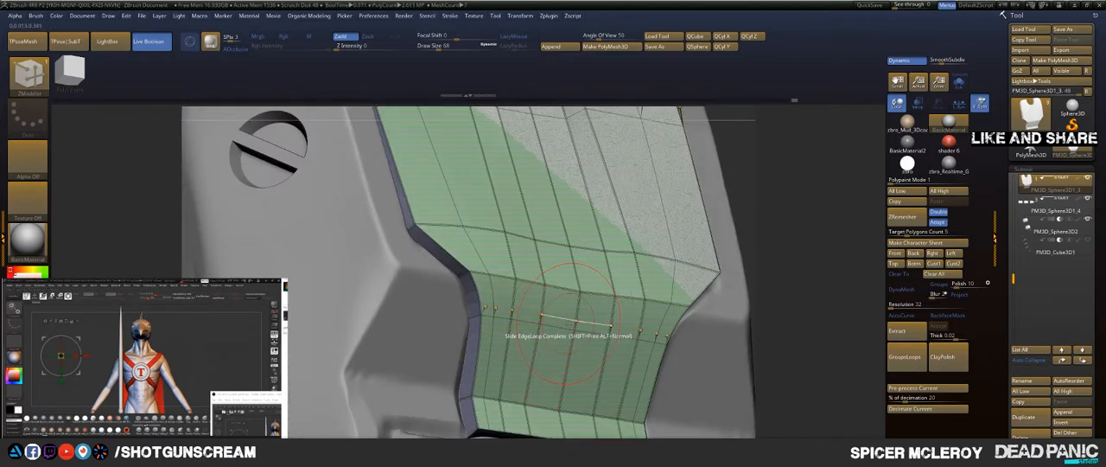
{"action": "key", "text": "space"}
{"action": "left_click", "coordinate": [549, 217]}
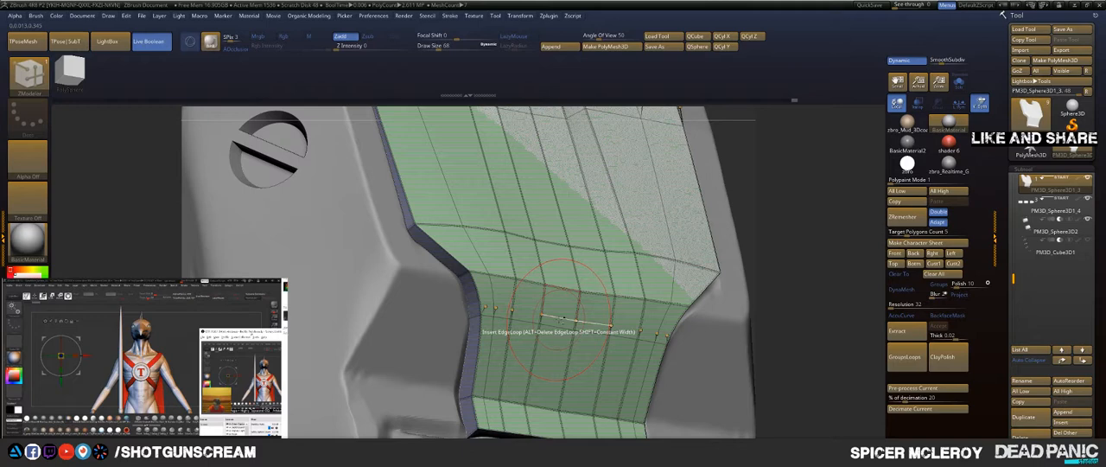
{"action": "left_click_drag", "start_coordinate": [817, 220], "coordinate": [691, 185]}
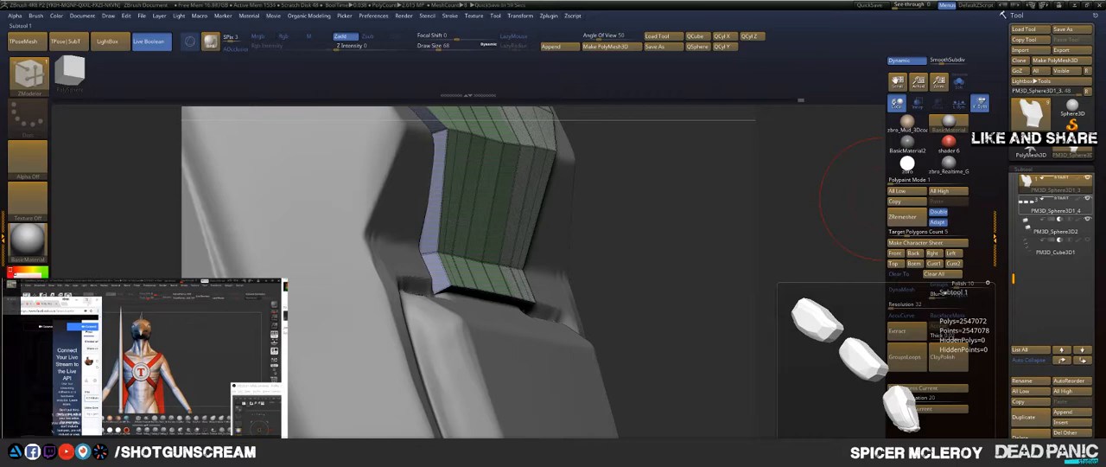
{"action": "key", "text": "alt+Tab"}
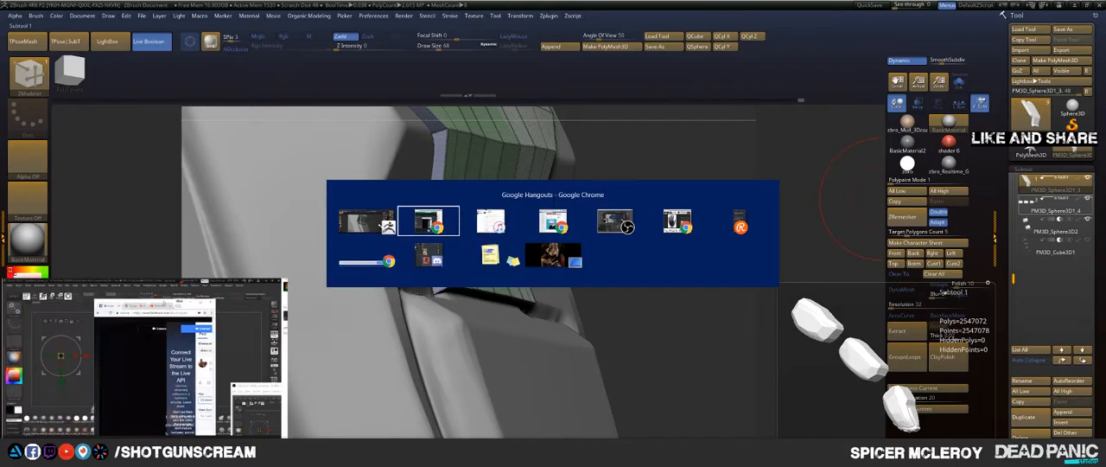
{"action": "key", "text": "alt+Tab"}
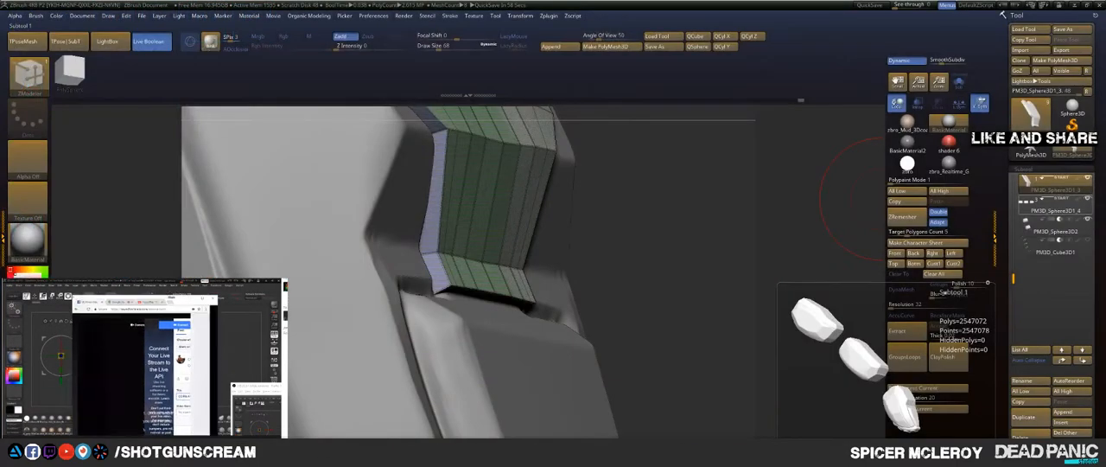
Step: Nudge the edge beside the panel's notch with ZModeler's Move action and set the edge action to Slide
{"action": "left_click_drag", "start_coordinate": [702, 232], "coordinate": [792, 353]}
{"action": "left_click_drag", "start_coordinate": [755, 251], "coordinate": [743, 228]}
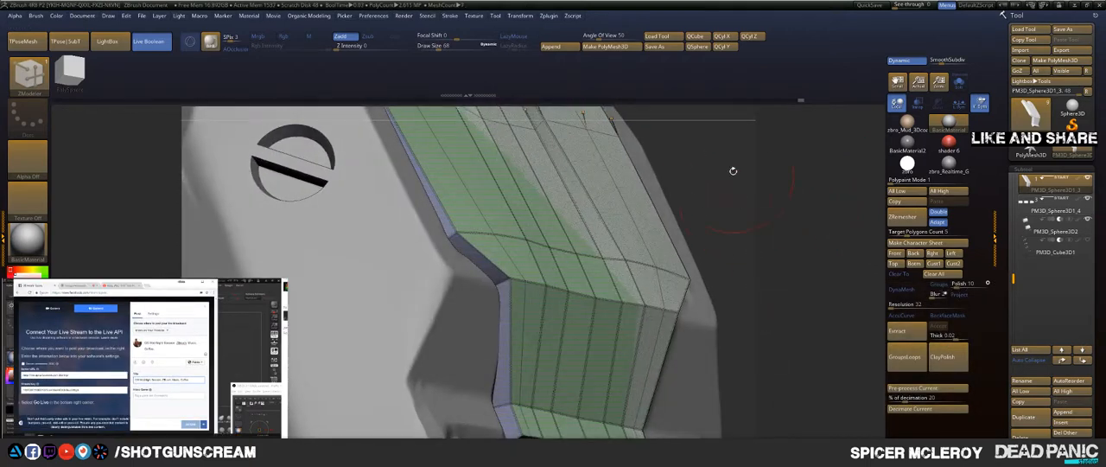
{"action": "left_click_drag", "start_coordinate": [733, 170], "coordinate": [834, 381], "text": "alt"}
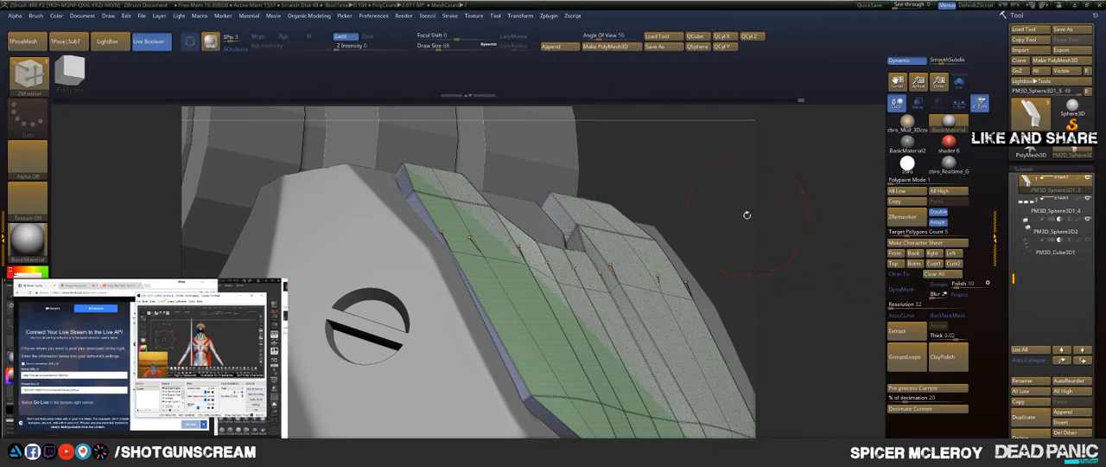
{"action": "left_click_drag", "start_coordinate": [747, 214], "coordinate": [674, 259]}
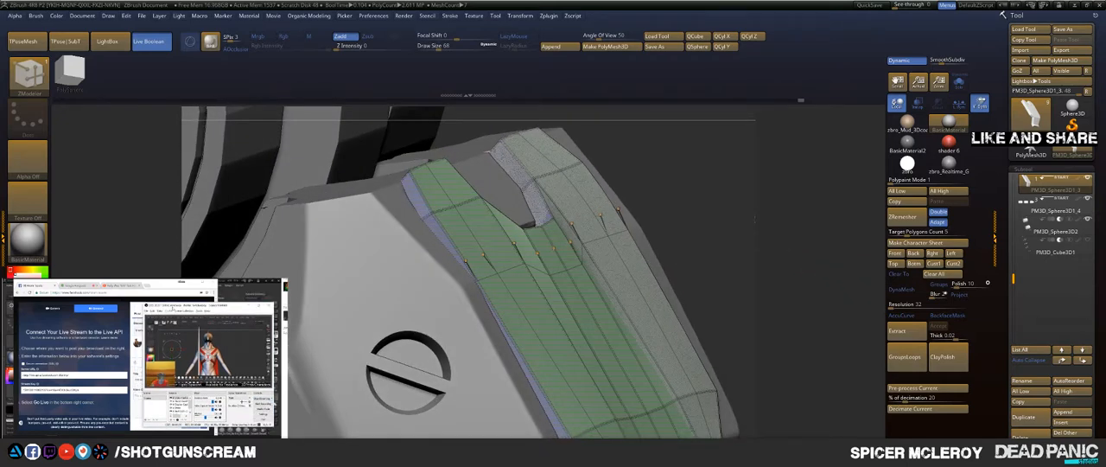
{"action": "left_click_drag", "start_coordinate": [752, 222], "coordinate": [718, 242]}
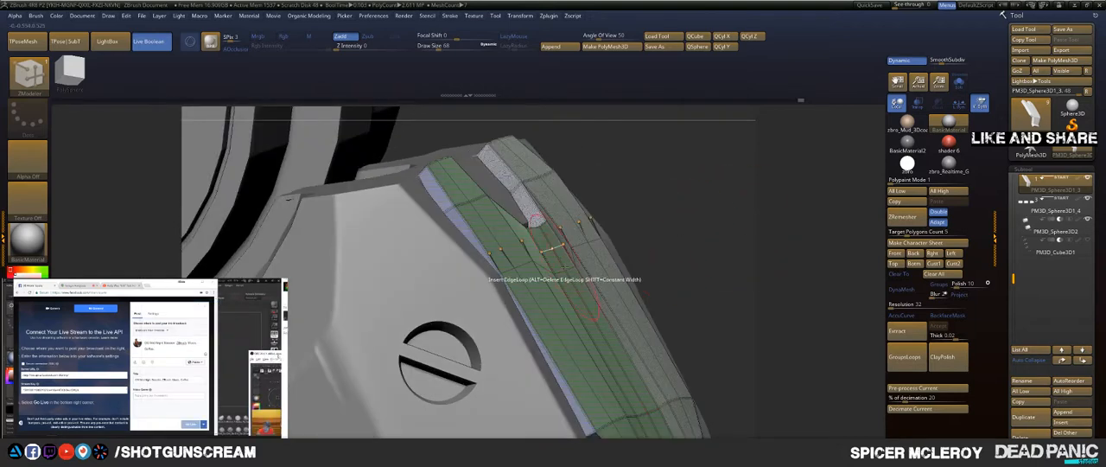
{"action": "key", "text": "space"}
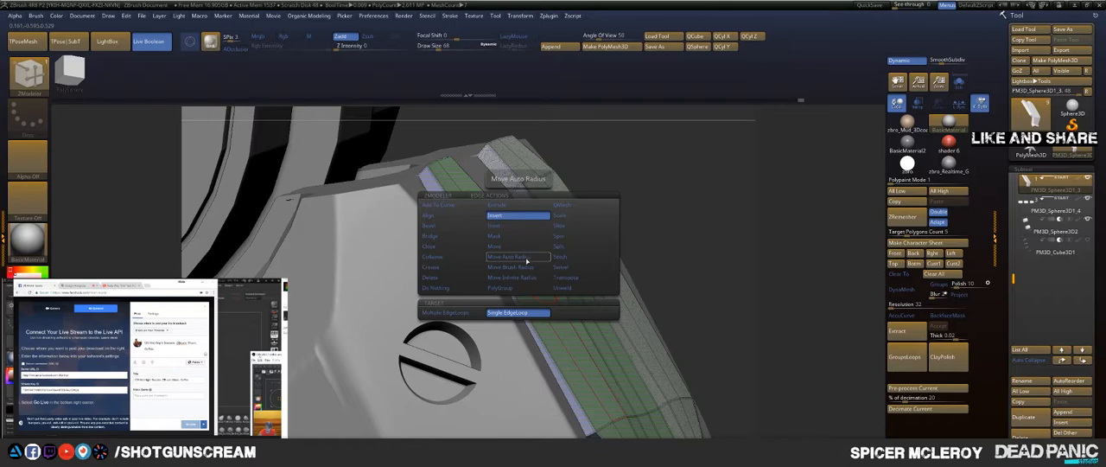
{"action": "left_click", "coordinate": [521, 247]}
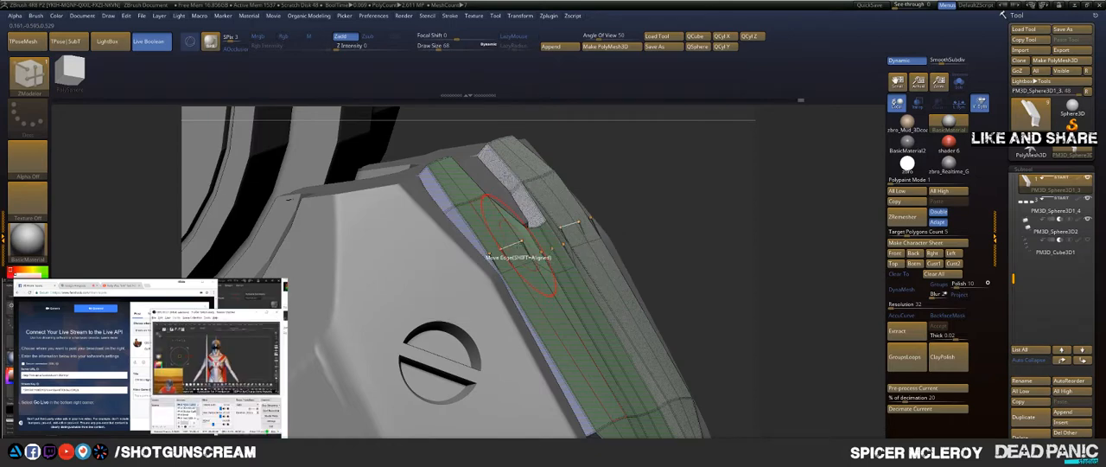
{"action": "left_click_drag", "start_coordinate": [513, 245], "coordinate": [526, 239]}
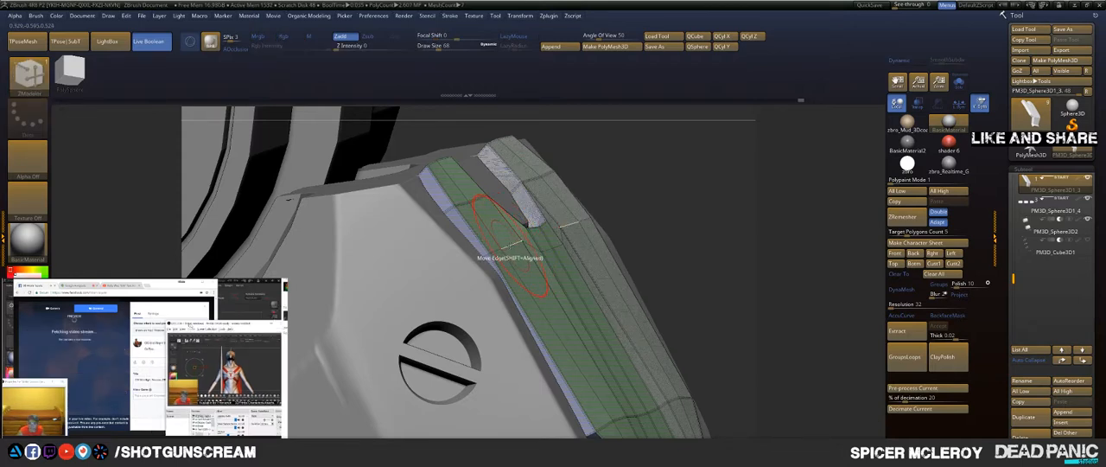
{"action": "key", "text": "space"}
{"action": "left_click", "coordinate": [551, 229]}
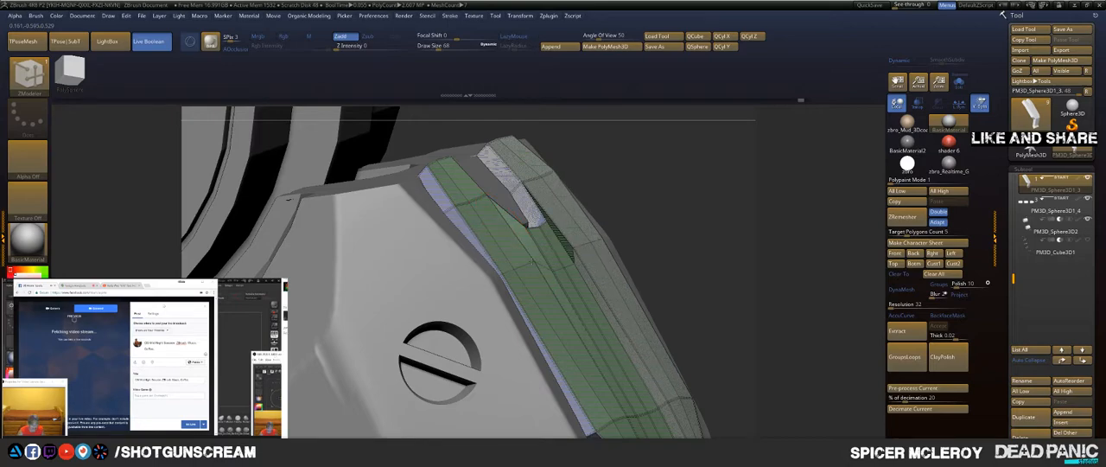
Step: Mask part of the panel in the side view, shift the unmasked part down toward the segment with the gizmo, and clear the mask
{"action": "left_click_drag", "start_coordinate": [742, 223], "coordinate": [607, 167]}
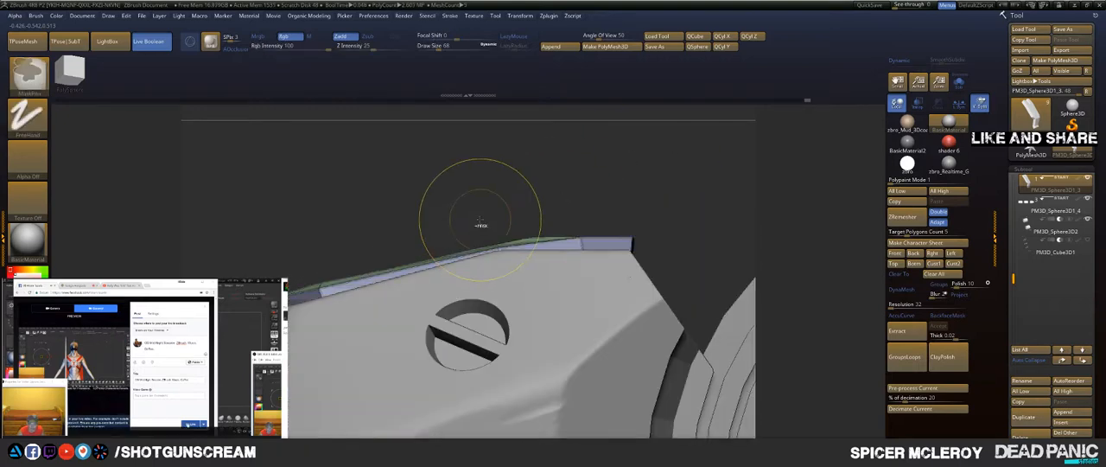
{"action": "mouse_move", "coordinate": [504, 192]}
{"action": "left_mouse_down"}
{"action": "mouse_move", "coordinate": [512, 230]}
{"action": "mouse_move", "coordinate": [505, 202]}
{"action": "mouse_move", "coordinate": [474, 240]}
{"action": "mouse_move", "coordinate": [505, 283]}
{"action": "mouse_move", "coordinate": [506, 263]}
{"action": "left_mouse_up"}
{"action": "key", "text": "w"}
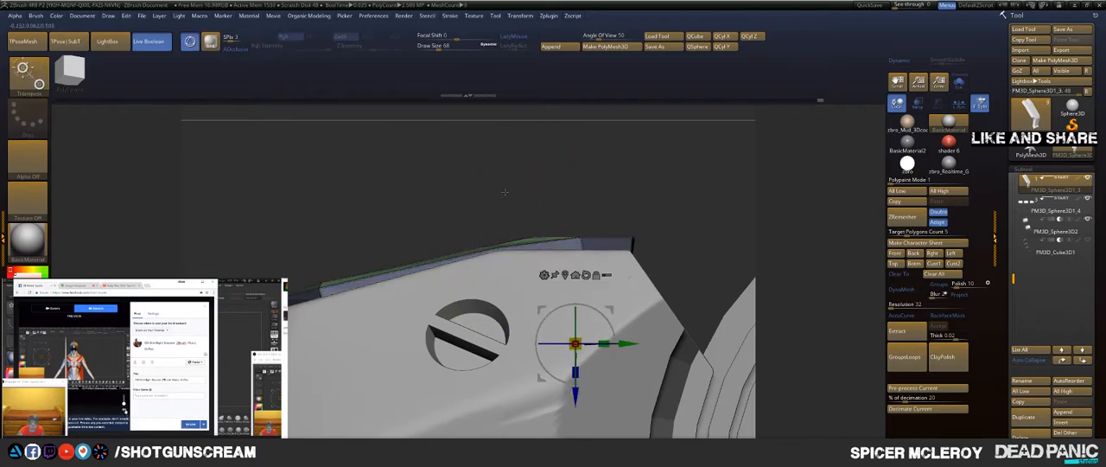
{"action": "left_click_drag", "start_coordinate": [575, 373], "coordinate": [570, 386]}
{"action": "left_click_drag", "start_coordinate": [560, 164], "coordinate": [558, 209]}
{"action": "key", "text": "q"}
{"action": "left_click_drag", "start_coordinate": [605, 155], "coordinate": [681, 134]}
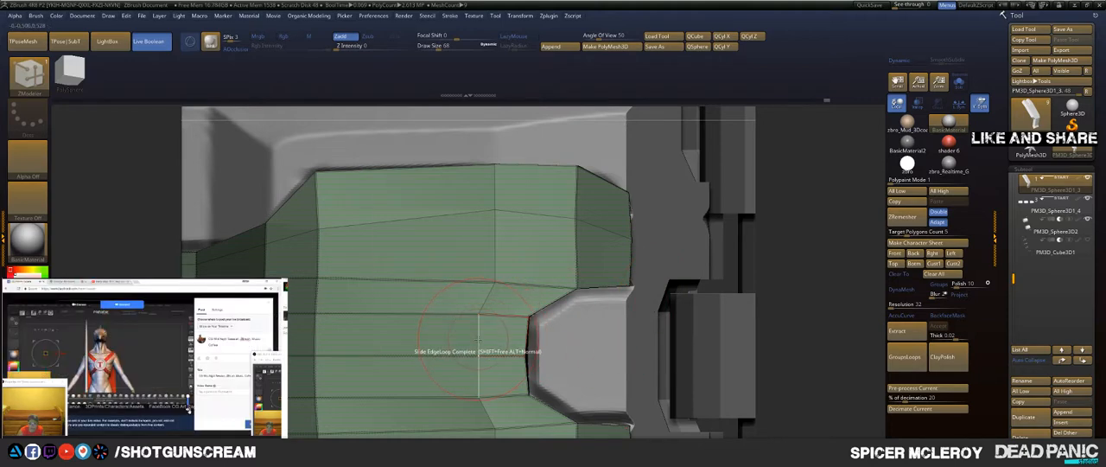
Step: Set ZModeler's edge action to Insert with a single edge loop and apply it to the lengthwise edge on the panel's upper prong
{"action": "key", "text": "space"}
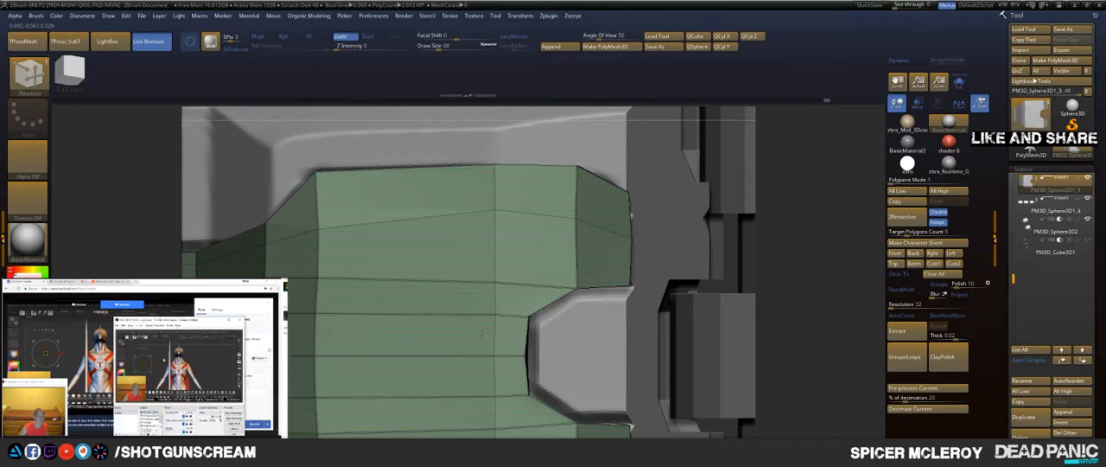
{"action": "left_click_drag", "start_coordinate": [784, 226], "coordinate": [637, 162]}
{"action": "key", "text": "space"}
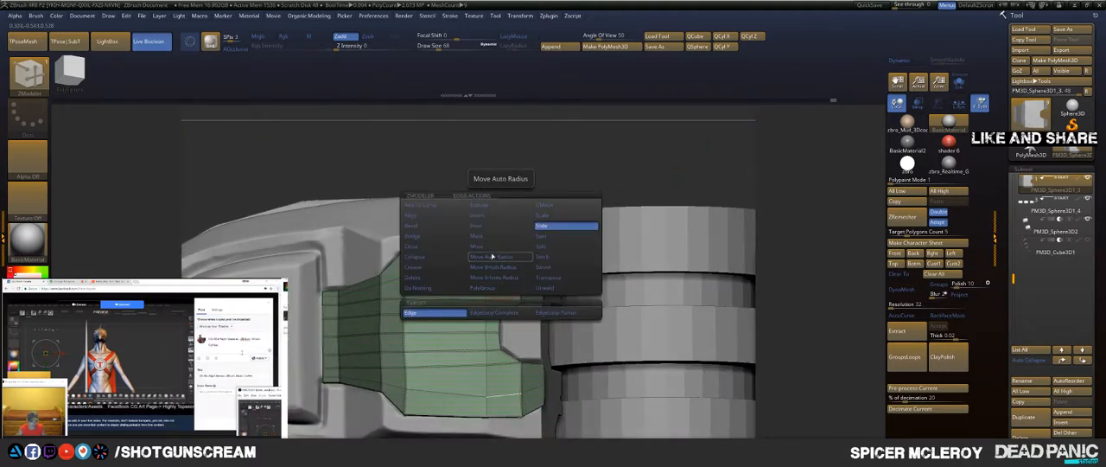
{"action": "left_click", "coordinate": [484, 214]}
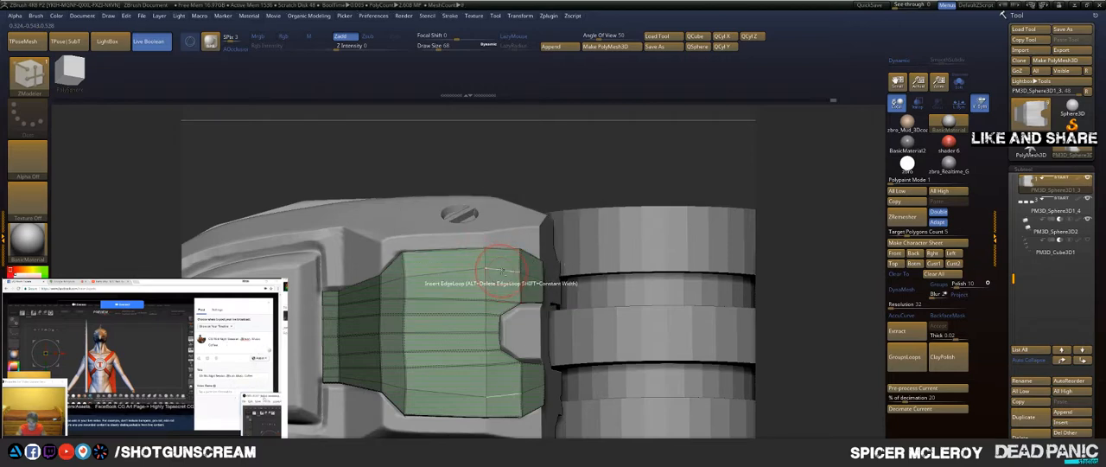
{"action": "key", "text": "ctrl"}
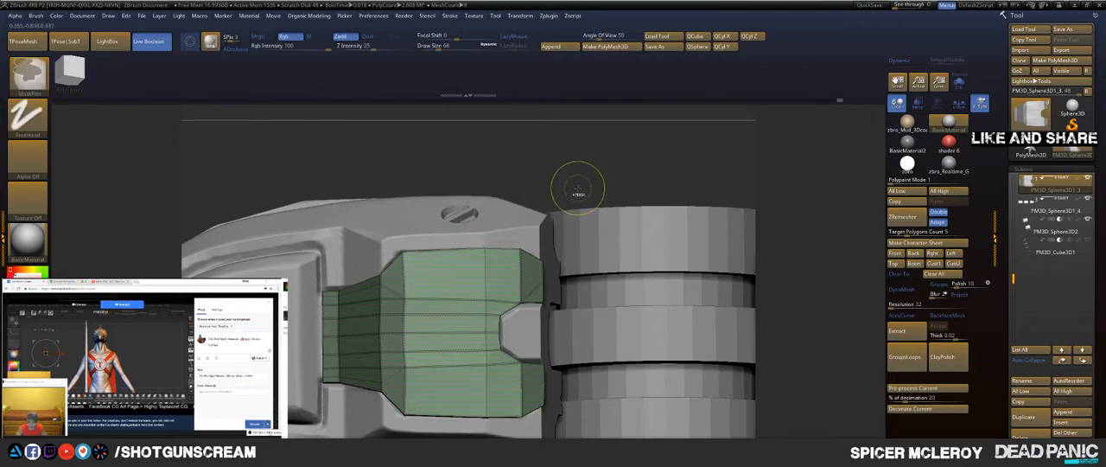
{"action": "mouse_move", "coordinate": [566, 173]}
{"action": "left_mouse_down", "text": "ctrl"}
{"action": "mouse_move", "coordinate": [599, 183]}
{"action": "mouse_move", "coordinate": [599, 196]}
{"action": "left_mouse_up", "text": "ctrl"}
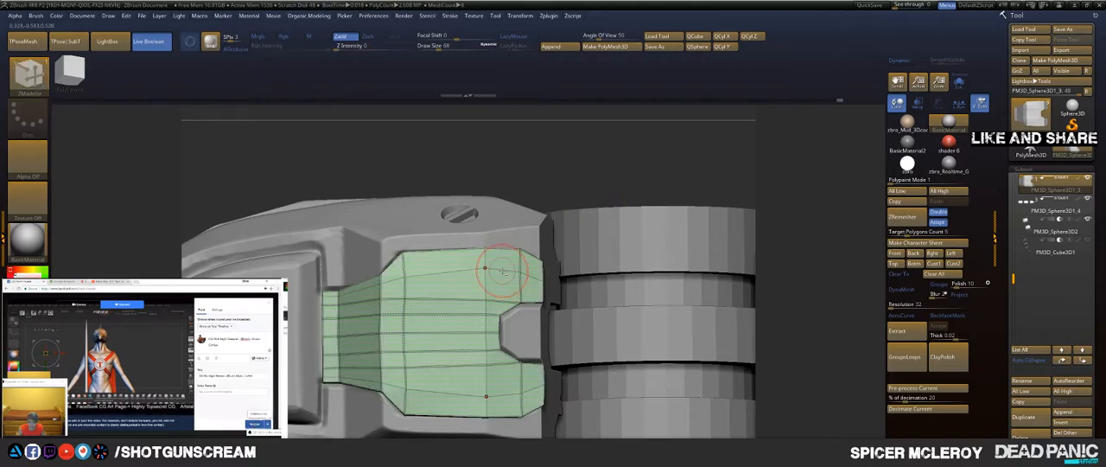
{"action": "left_click", "coordinate": [502, 271]}
{"action": "left_click_drag", "start_coordinate": [616, 171], "coordinate": [615, 152]}
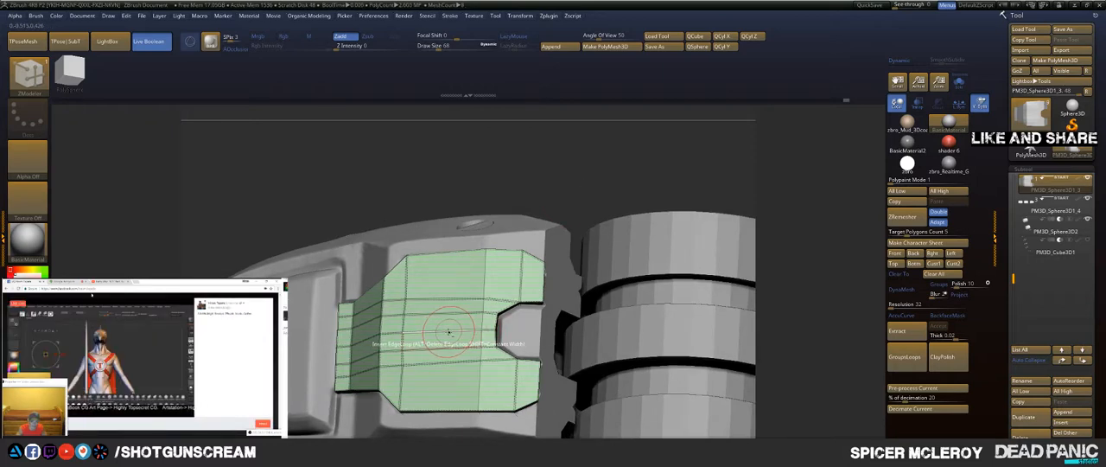
Step: Set ZModeler's edge action to Crease with EdgeLoop Complete and crease the loop crossing the panel's prongs
{"action": "mouse_move", "coordinate": [534, 172]}
{"action": "left_mouse_down"}
{"action": "mouse_move", "coordinate": [545, 185]}
{"action": "mouse_move", "coordinate": [590, 164]}
{"action": "left_mouse_up"}
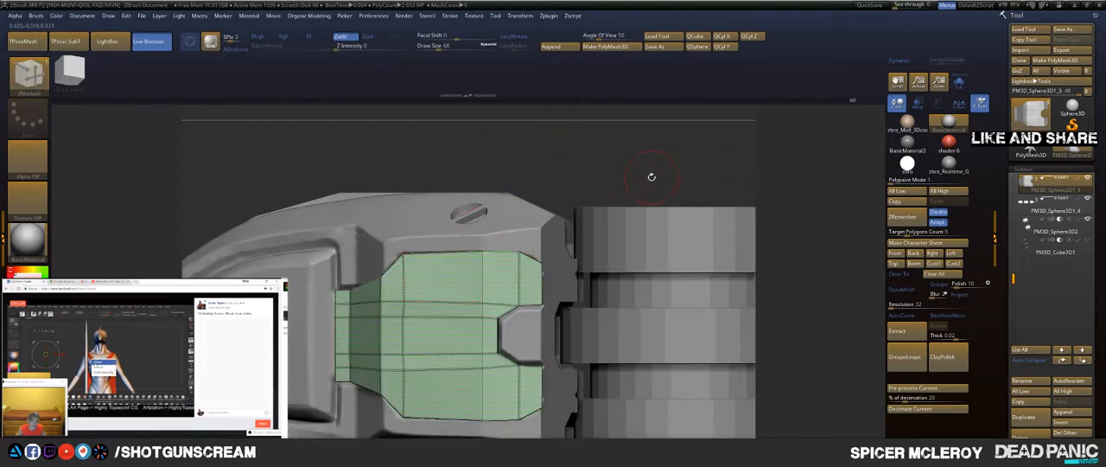
{"action": "left_click_drag", "start_coordinate": [652, 176], "coordinate": [555, 230]}
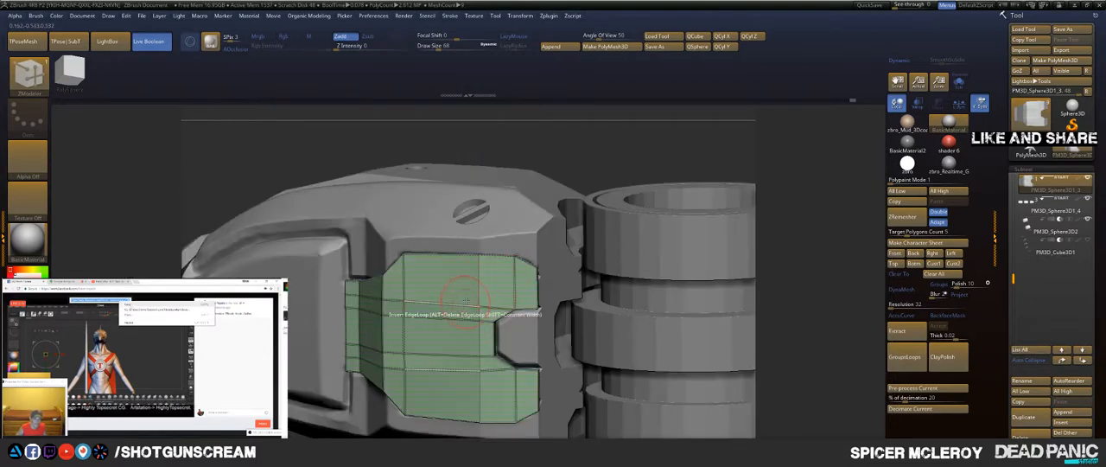
{"action": "key", "text": "space"}
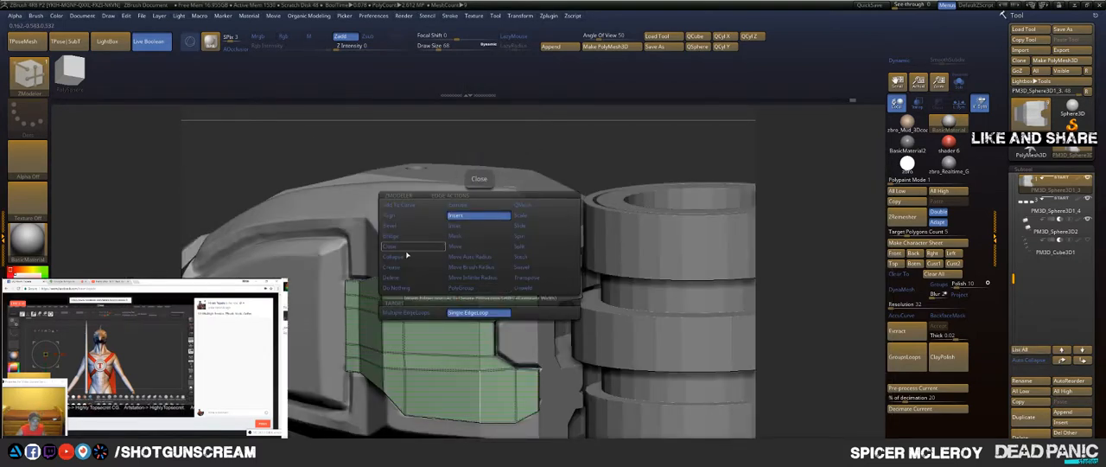
{"action": "left_click", "coordinate": [414, 271]}
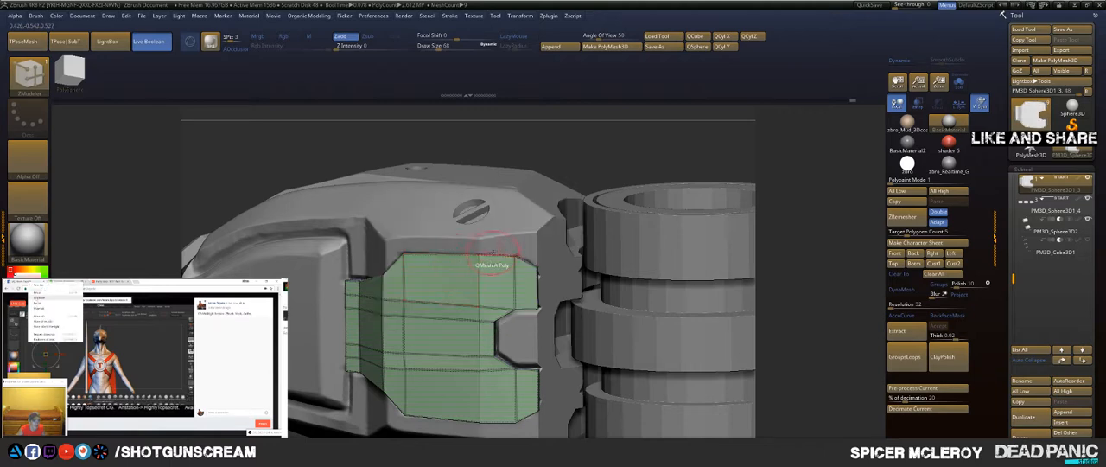
{"action": "left_click", "coordinate": [477, 279]}
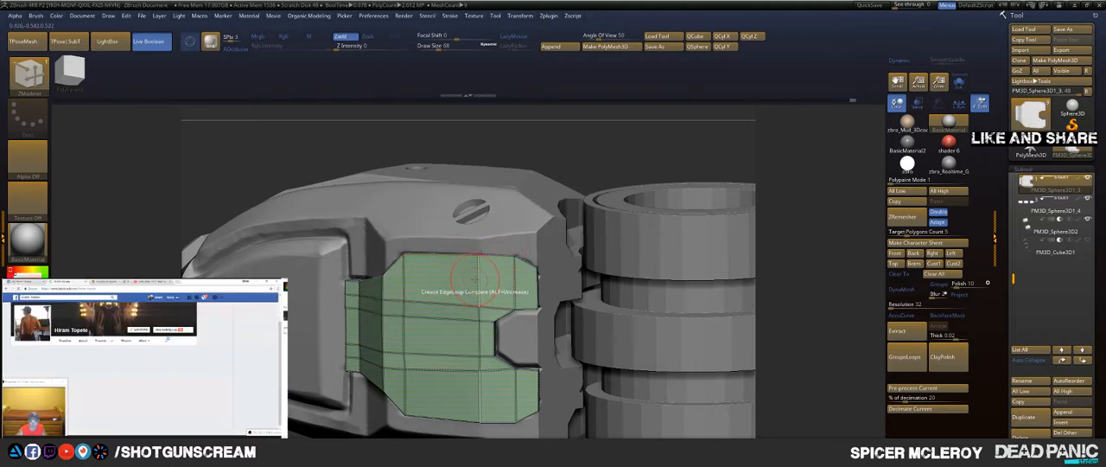
{"action": "left_click_drag", "start_coordinate": [602, 160], "coordinate": [605, 123]}
{"action": "left_click_drag", "start_coordinate": [557, 216], "coordinate": [543, 200]}
{"action": "left_click_drag", "start_coordinate": [462, 252], "coordinate": [507, 260]}
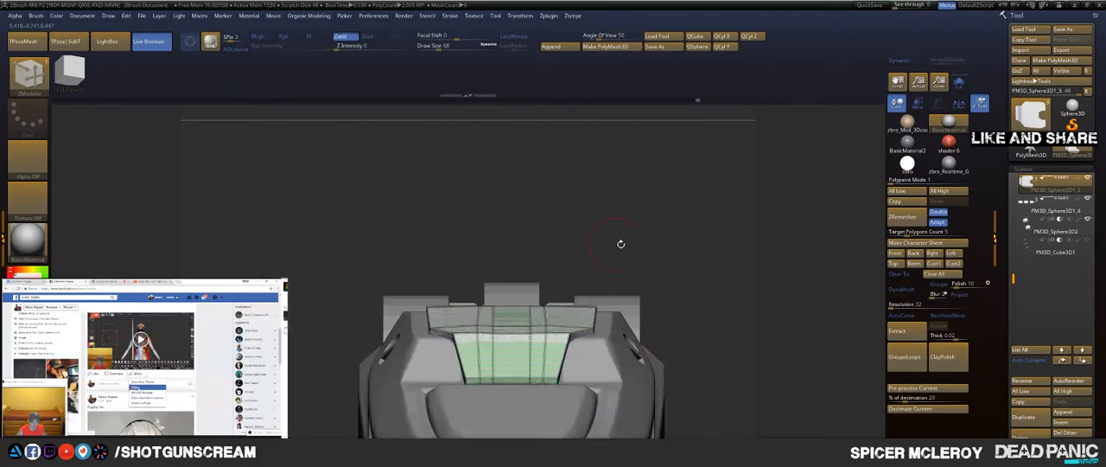
{"action": "left_click_drag", "start_coordinate": [652, 232], "coordinate": [596, 304]}
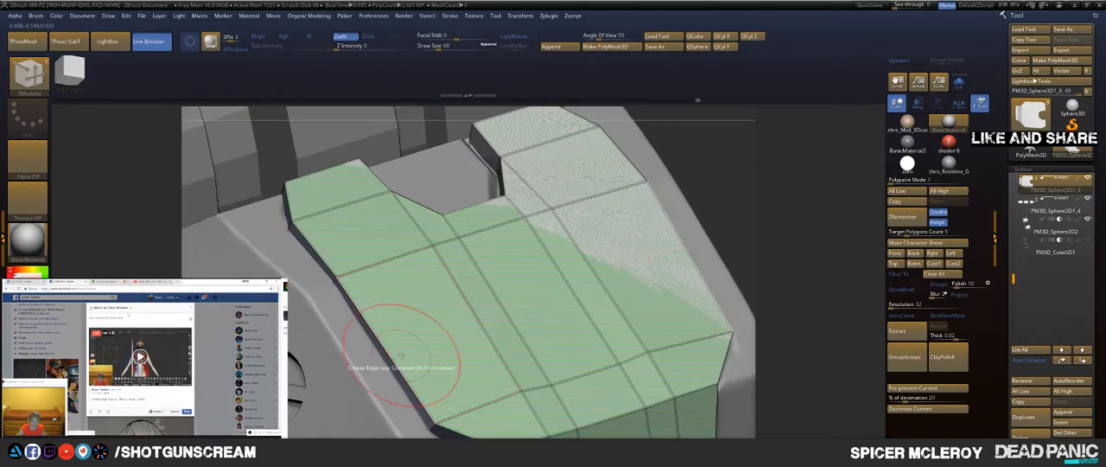
Step: Bevel the complete edge loop along the panel's outer rim and crease the polygroup borders with Crease PG
{"action": "key", "text": "space"}
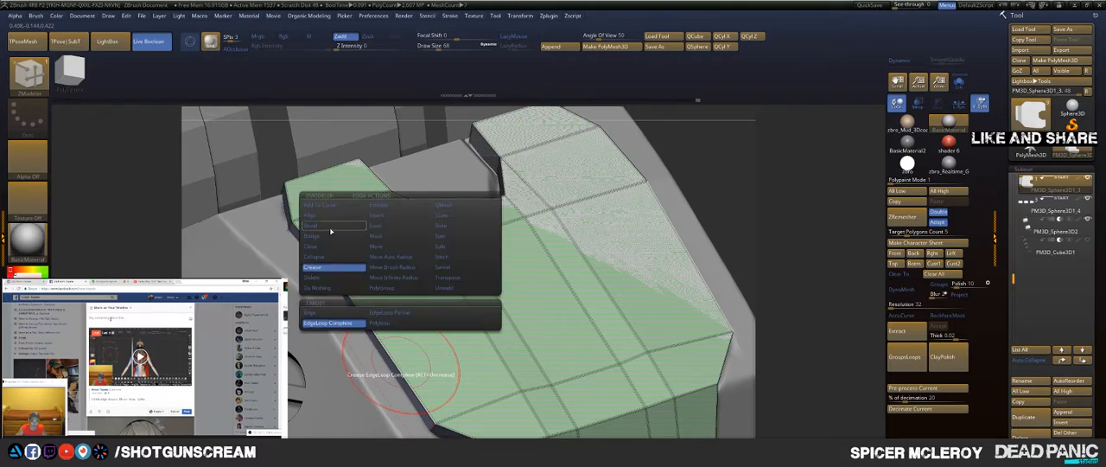
{"action": "left_click", "coordinate": [330, 230]}
{"action": "left_click_drag", "start_coordinate": [384, 356], "coordinate": [400, 350]}
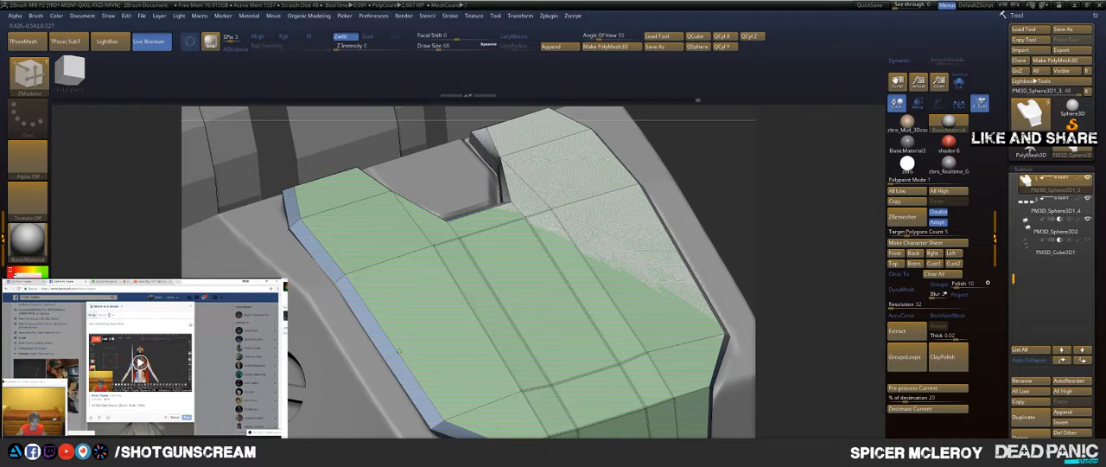
{"action": "key", "text": "2"}
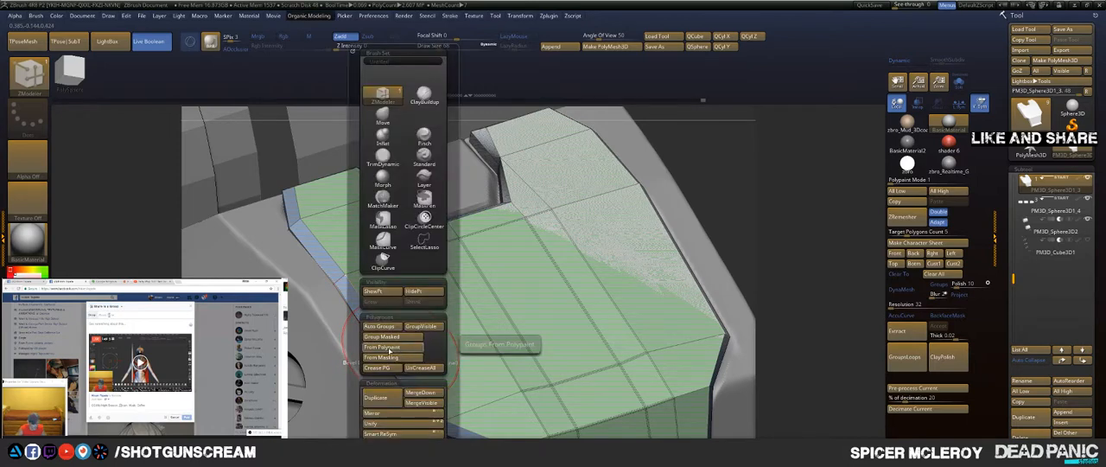
{"action": "left_click", "coordinate": [384, 368]}
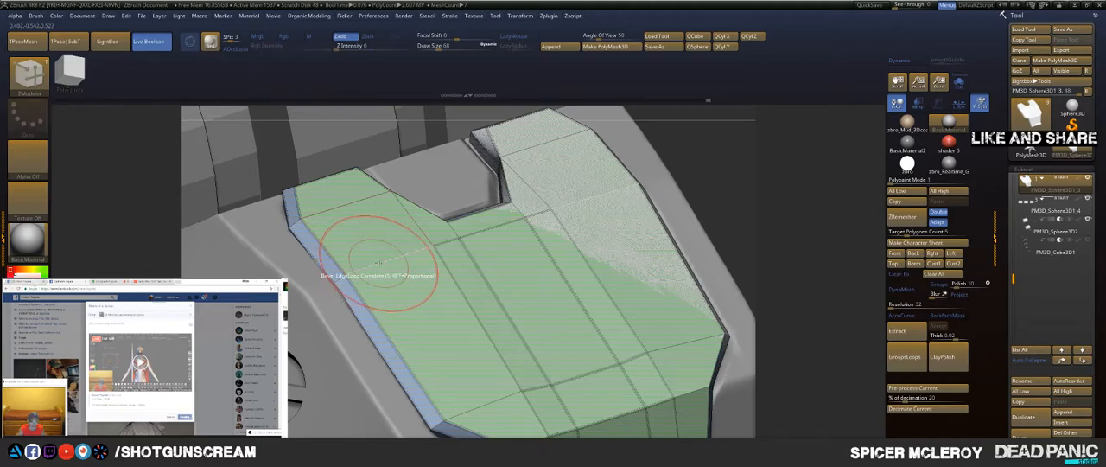
Step: Set ZModeler's edge action back to Crease, crease the loop crossing the panel below the notch, and undo the last stray edit
{"action": "key", "text": "space"}
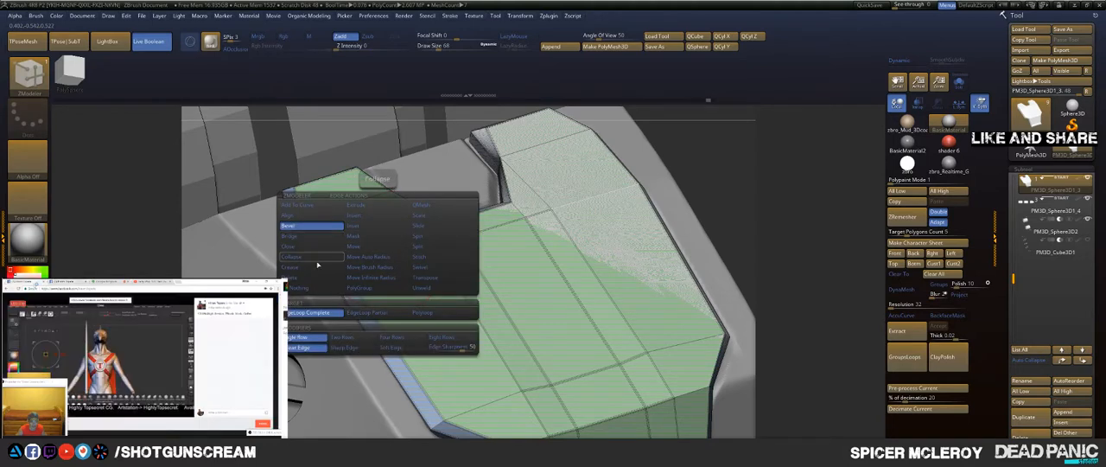
{"action": "left_click", "coordinate": [318, 267]}
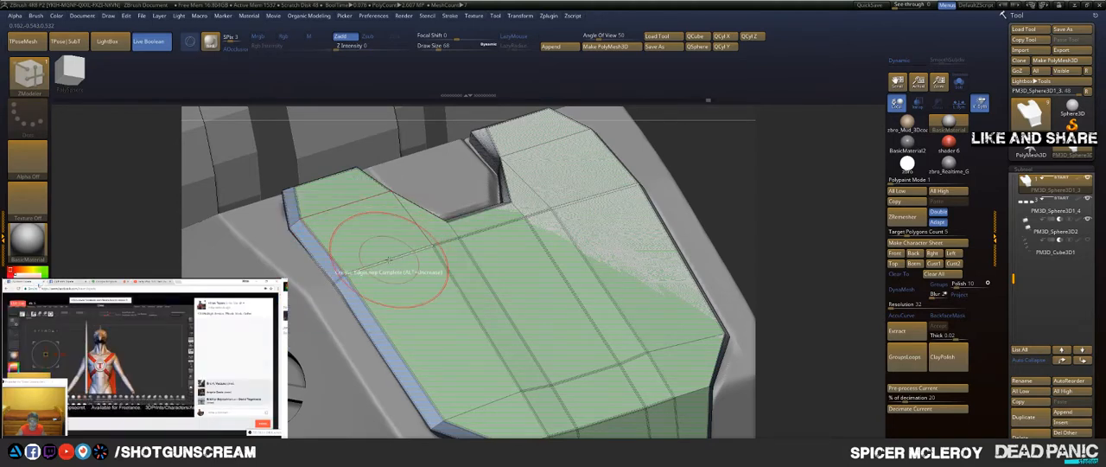
{"action": "key", "text": "ctrl"}
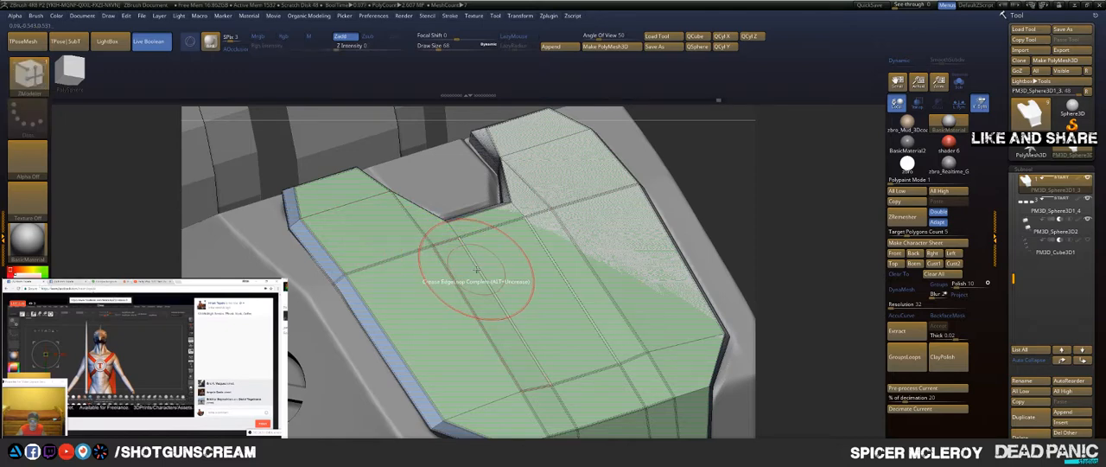
{"action": "left_click_drag", "start_coordinate": [809, 194], "coordinate": [784, 232]}
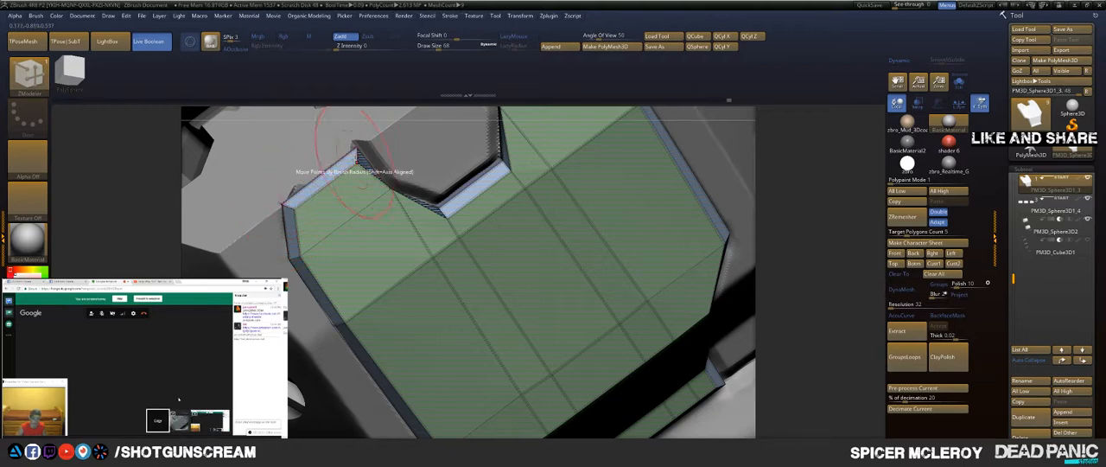
{"action": "key", "text": "ctrl+z"}
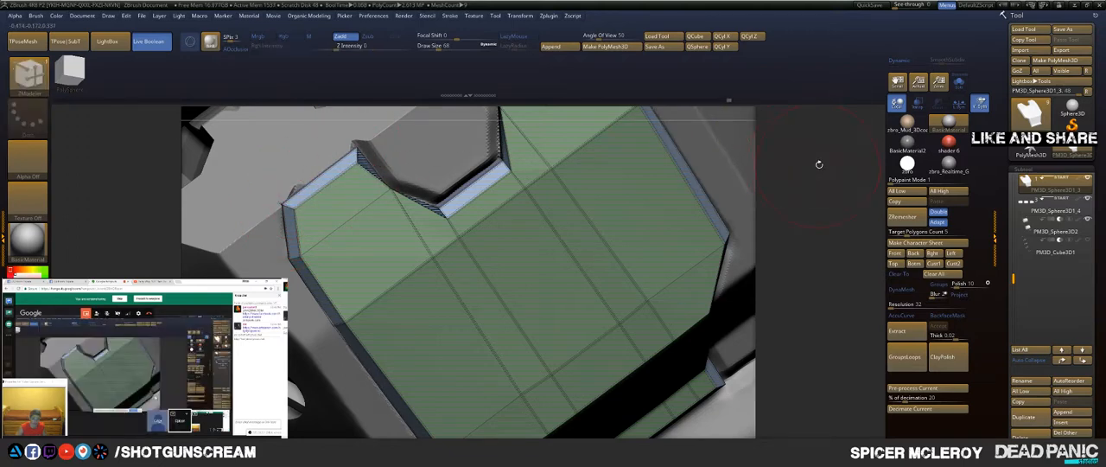
Step: With the Move brush at draw size 1, shift the panel's notch points outward so its sides follow the recess beneath
{"action": "left_click_drag", "start_coordinate": [819, 163], "coordinate": [769, 312], "text": "alt"}
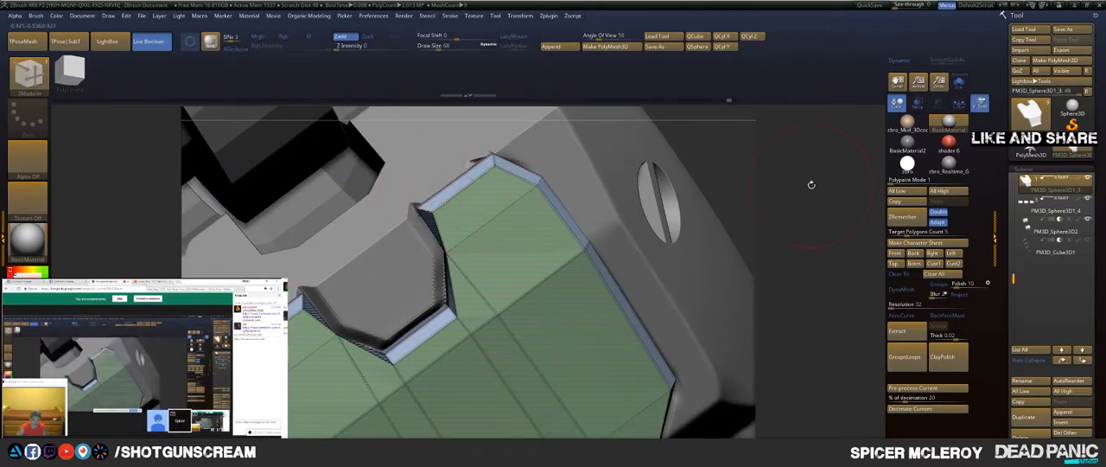
{"action": "mouse_move", "coordinate": [809, 184]}
{"action": "left_mouse_down"}
{"action": "mouse_move", "coordinate": [794, 136]}
{"action": "mouse_move", "coordinate": [813, 210]}
{"action": "left_mouse_up"}
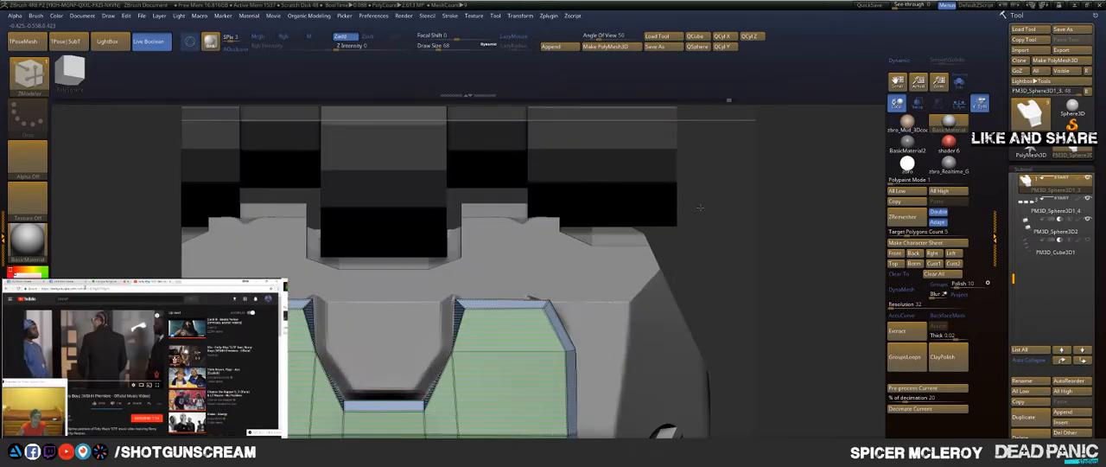
{"action": "key", "text": "b"}
{"action": "key", "text": "m"}
{"action": "key", "text": "v"}
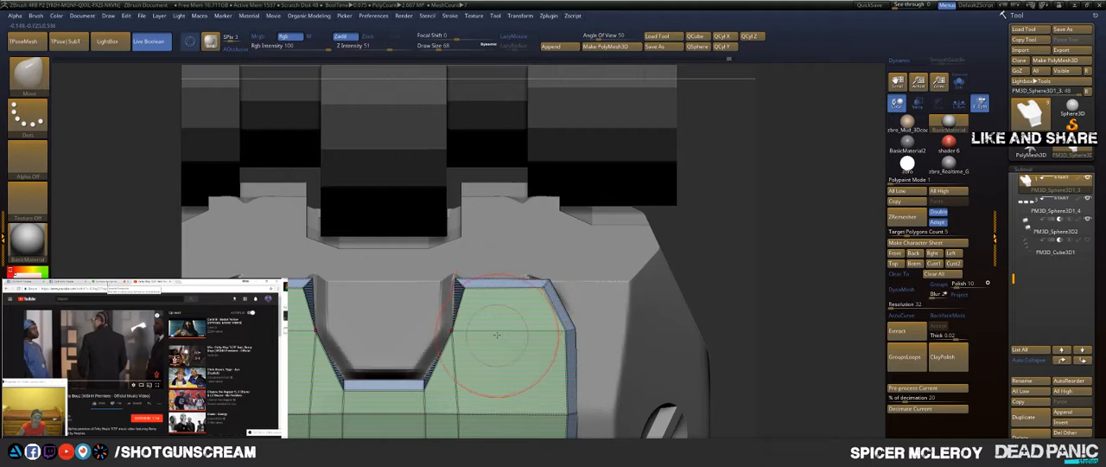
{"action": "key", "text": "s"}
{"action": "left_click_drag", "start_coordinate": [657, 274], "coordinate": [628, 275]}
{"action": "left_click_drag", "start_coordinate": [789, 264], "coordinate": [851, 103], "text": "alt"}
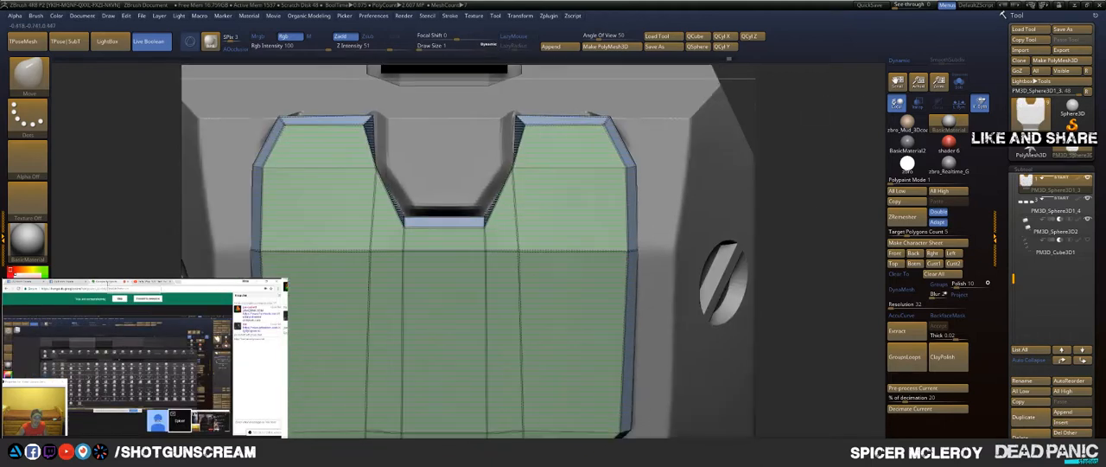
{"action": "left_click_drag", "start_coordinate": [515, 171], "coordinate": [527, 173]}
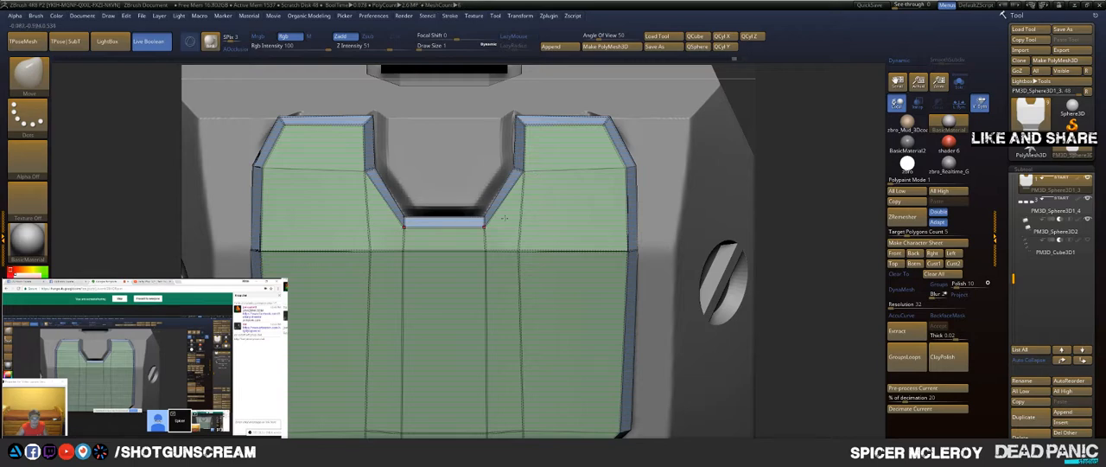
Step: Straighten the loop crossing the panel near its narrow end, then switch back to the ZModeler brush
{"action": "left_click_drag", "start_coordinate": [789, 285], "coordinate": [738, 109], "text": "alt"}
{"action": "left_click_drag", "start_coordinate": [749, 289], "coordinate": [738, 250]}
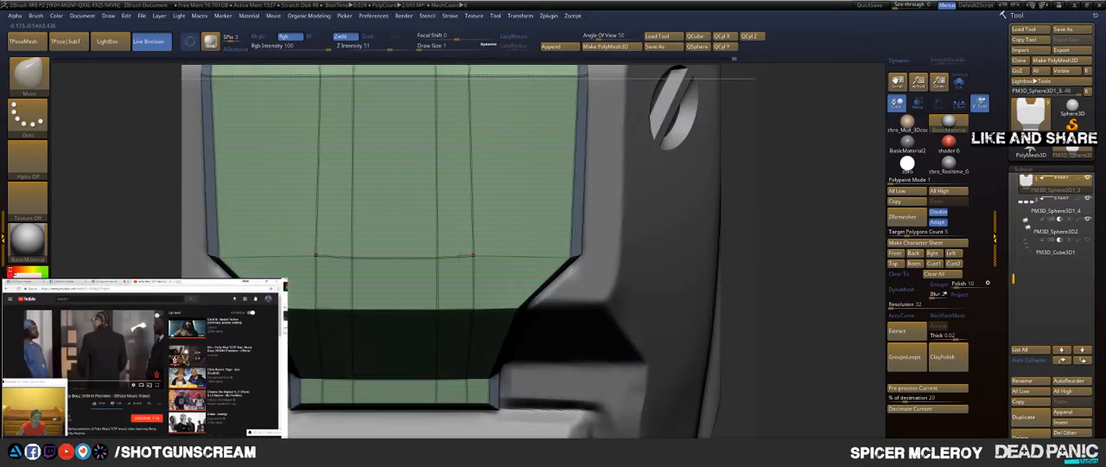
{"action": "key", "text": "b"}
{"action": "key", "text": "z"}
{"action": "key", "text": "m"}
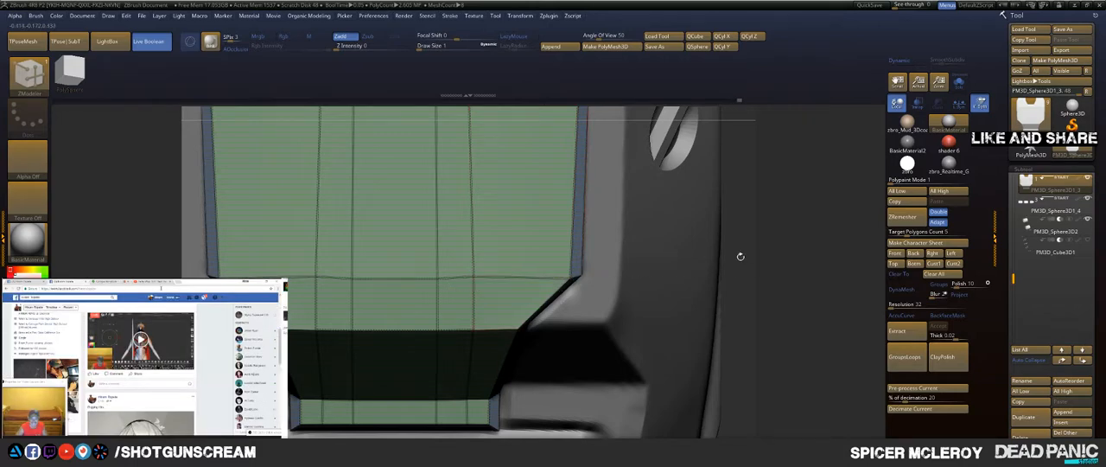
{"action": "key", "text": "f"}
{"action": "left_click_drag", "start_coordinate": [785, 236], "coordinate": [691, 267]}
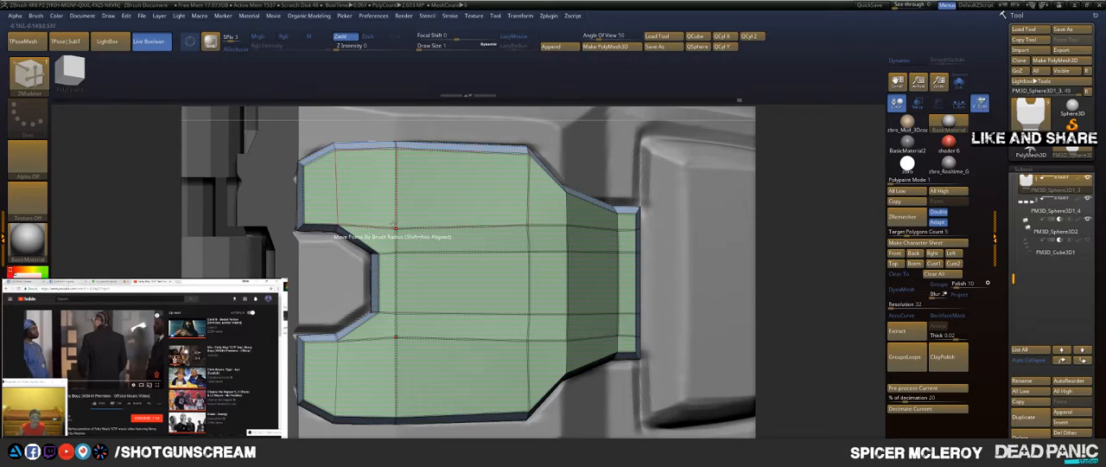
Step: Use the Move brush to nudge the points of the loop crossing the panel just behind the notch
{"action": "key", "text": "b"}
{"action": "key", "text": "m"}
{"action": "key", "text": "v"}
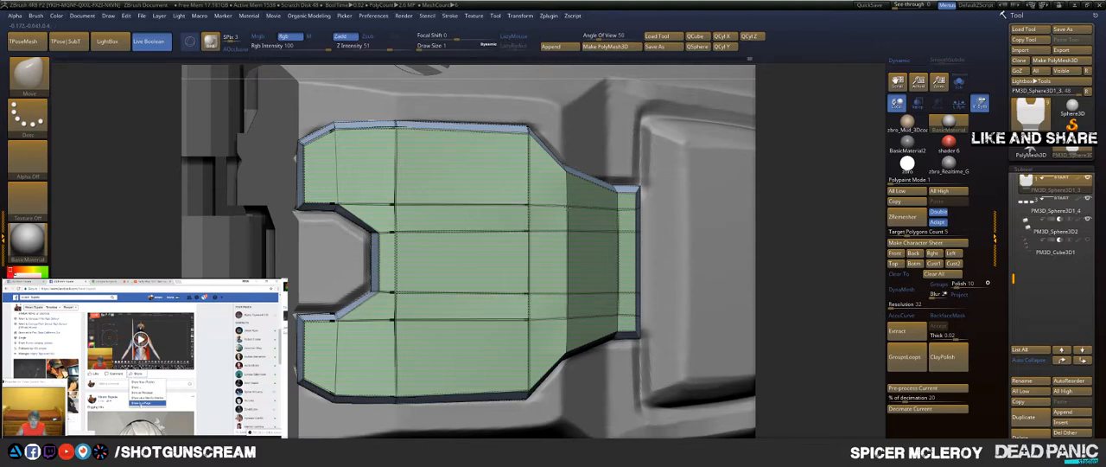
{"action": "left_click_drag", "start_coordinate": [788, 187], "coordinate": [751, 184]}
Step: Turn on dynamic subdivision and crease the complete edge loop at the panel's narrow end with ZModeler
{"action": "key", "text": "b"}
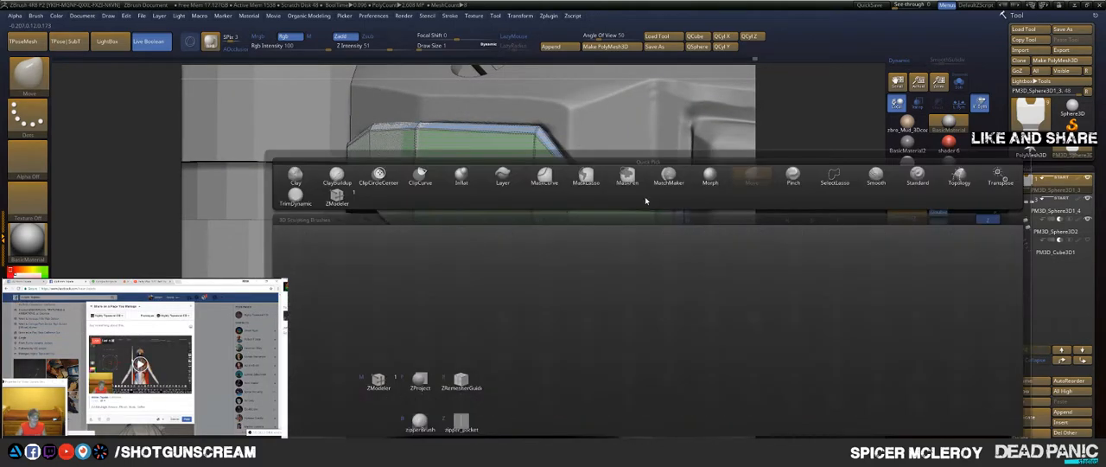
{"action": "key", "text": "z"}
{"action": "key", "text": "m"}
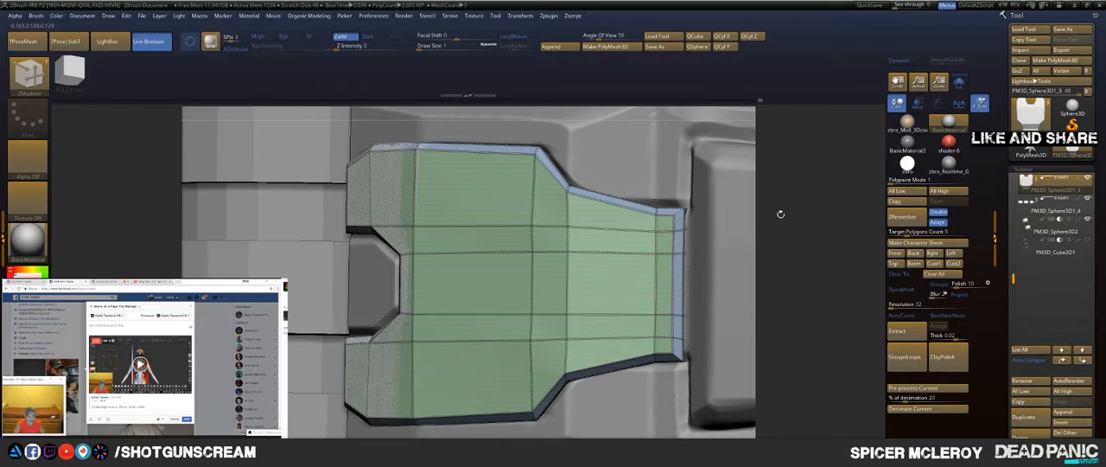
{"action": "key", "text": "d"}
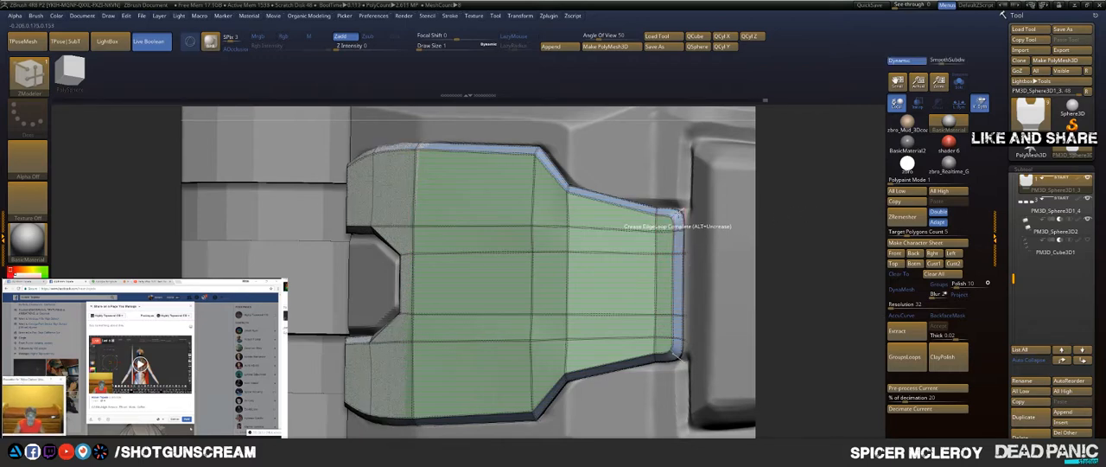
{"action": "left_click", "coordinate": [680, 212]}
{"action": "mouse_move", "coordinate": [764, 208]}
{"action": "left_mouse_down"}
{"action": "mouse_move", "coordinate": [821, 198]}
{"action": "mouse_move", "coordinate": [795, 219]}
{"action": "left_mouse_up"}
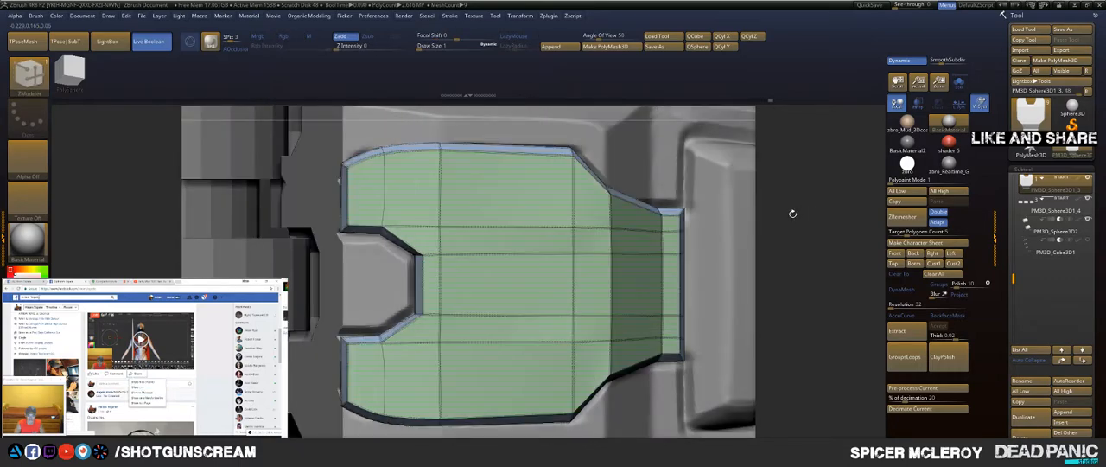
Step: Reposition the points of the loop crossing the panel's shoulders with the Move brush
{"action": "key", "text": "b"}
{"action": "key", "text": "m"}
{"action": "key", "text": "v"}
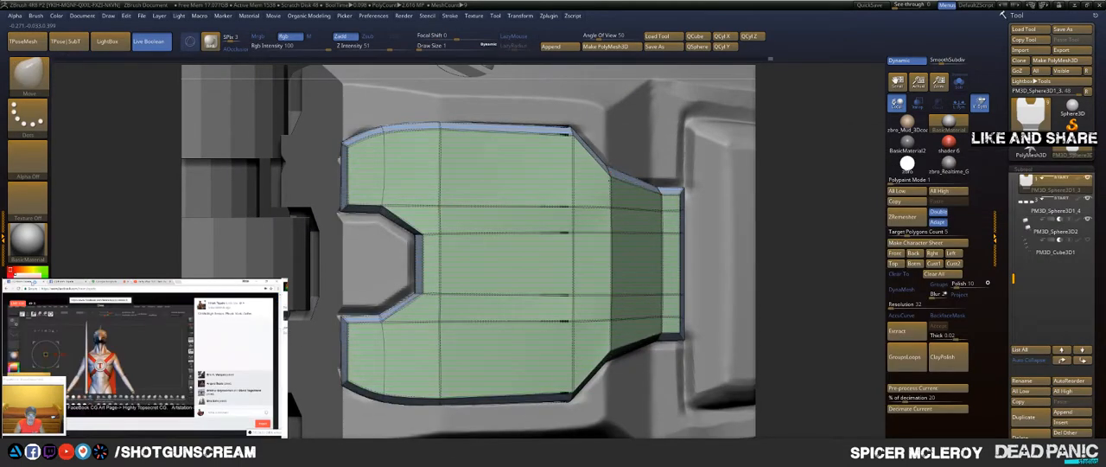
{"action": "left_click_drag", "start_coordinate": [803, 210], "coordinate": [802, 143]}
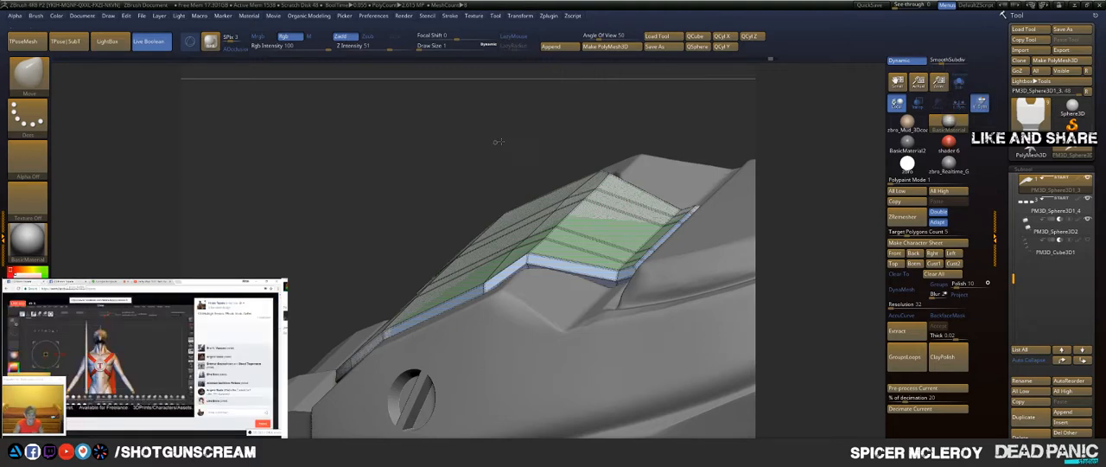
{"action": "left_click_drag", "start_coordinate": [517, 143], "coordinate": [566, 192]}
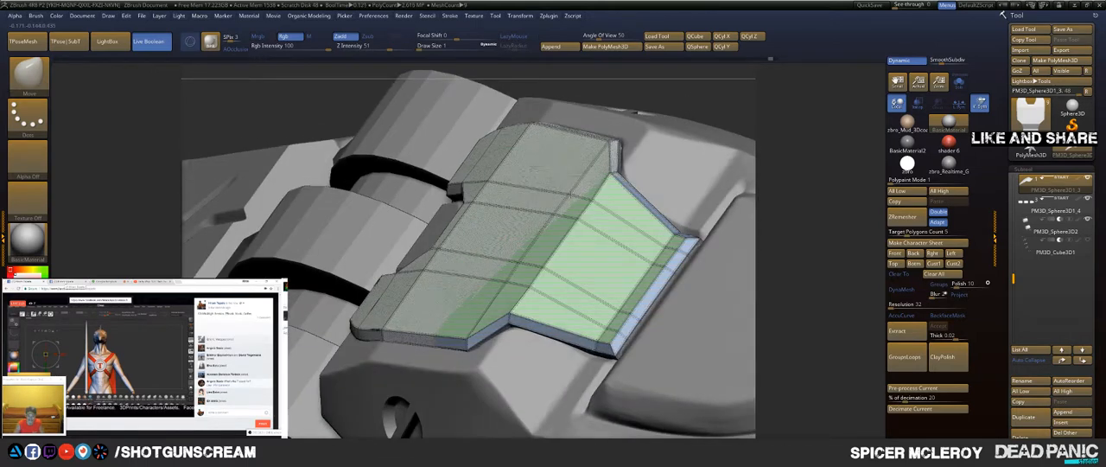
{"action": "left_click_drag", "start_coordinate": [805, 159], "coordinate": [800, 194]}
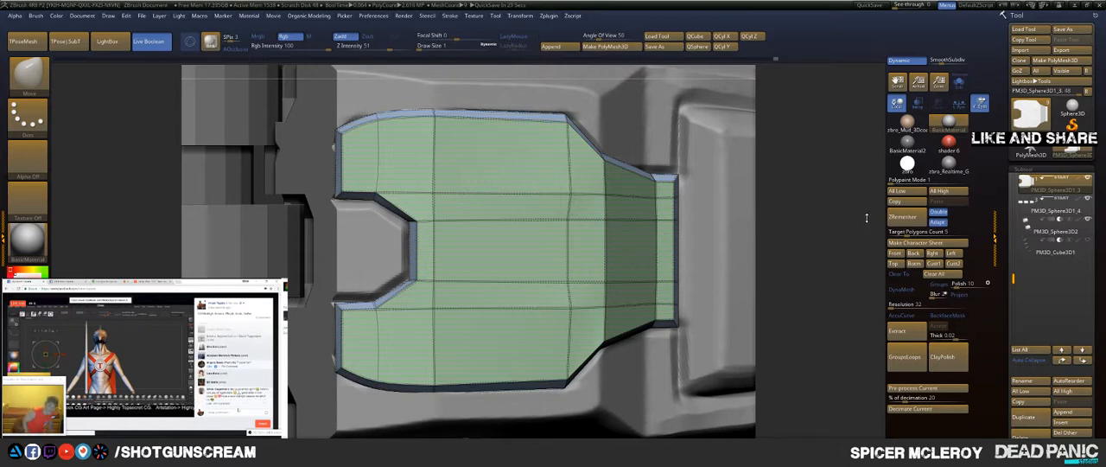
Step: Examine the whole finger and the fitted fingertip panel from several sides, with the polyframe hidden
{"action": "key", "text": "f"}
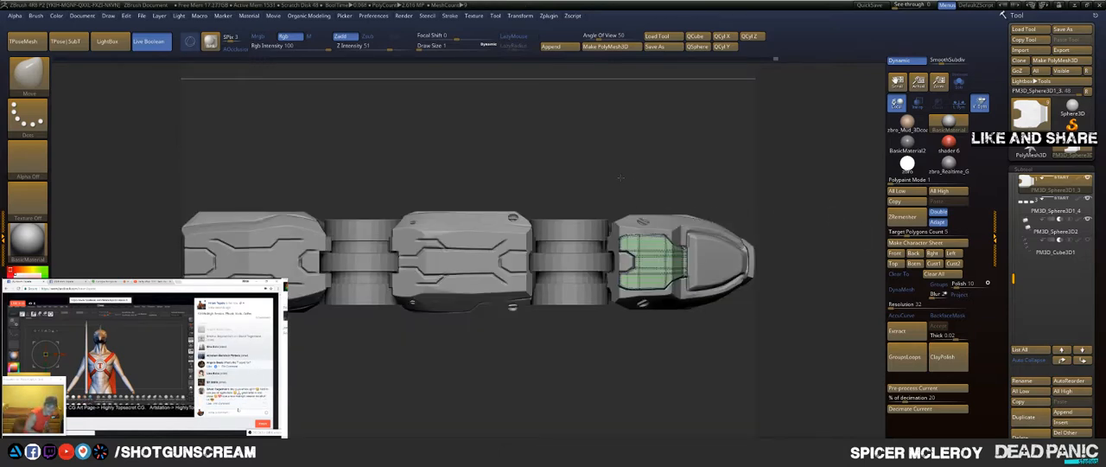
{"action": "left_click_drag", "start_coordinate": [619, 177], "coordinate": [642, 271]}
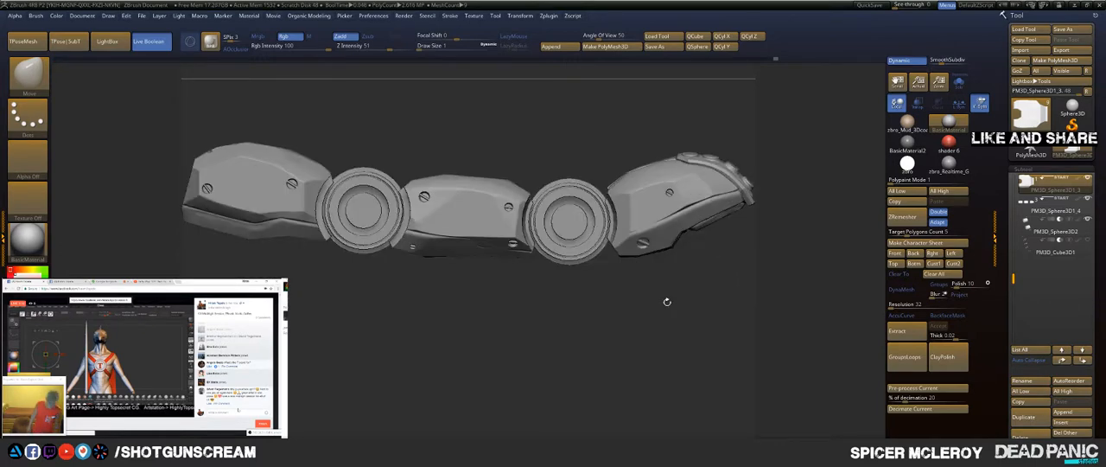
{"action": "left_click_drag", "start_coordinate": [666, 301], "coordinate": [668, 137]}
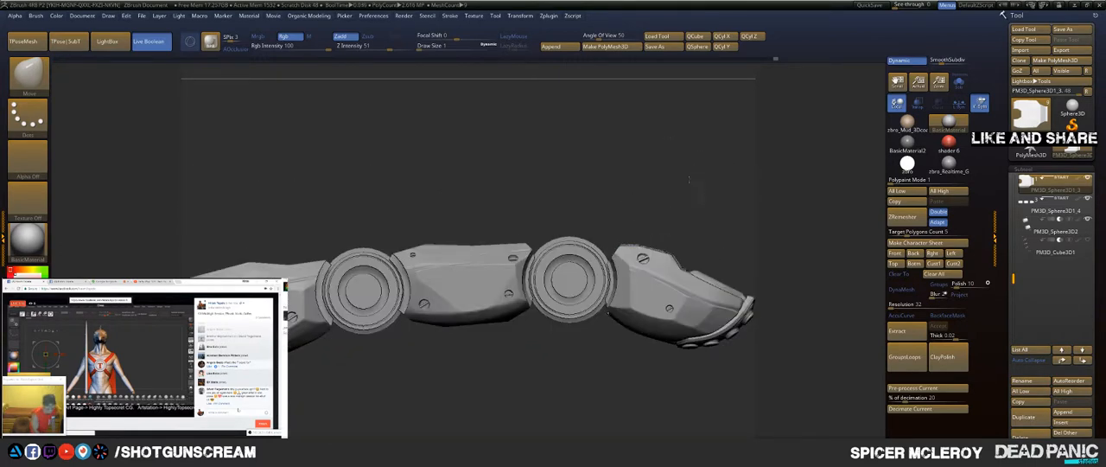
{"action": "left_click_drag", "start_coordinate": [689, 180], "coordinate": [641, 181]}
{"action": "left_click_drag", "start_coordinate": [480, 258], "coordinate": [598, 270]}
{"action": "left_click_drag", "start_coordinate": [678, 250], "coordinate": [515, 183]}
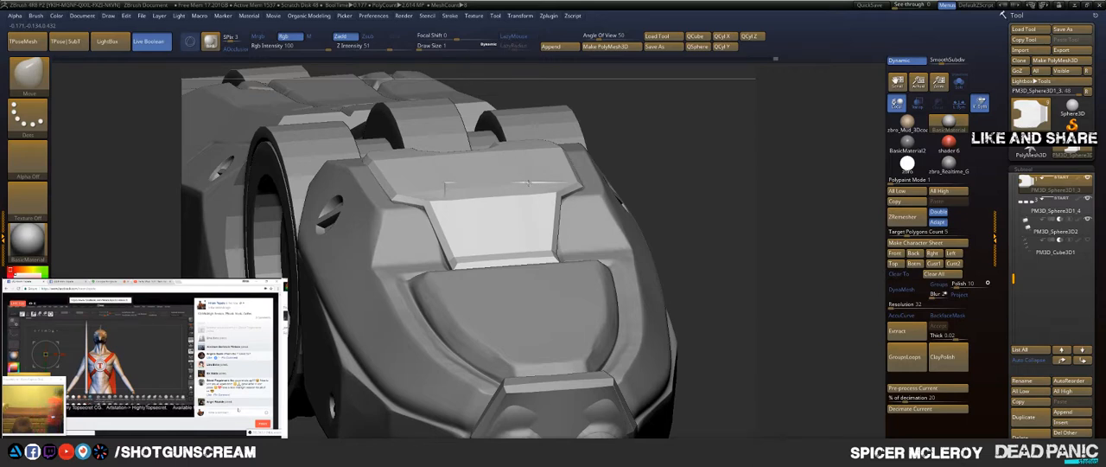
{"action": "mouse_move", "coordinate": [696, 164]}
{"action": "left_mouse_down"}
{"action": "mouse_move", "coordinate": [612, 185]}
{"action": "mouse_move", "coordinate": [711, 131]}
{"action": "left_mouse_up"}
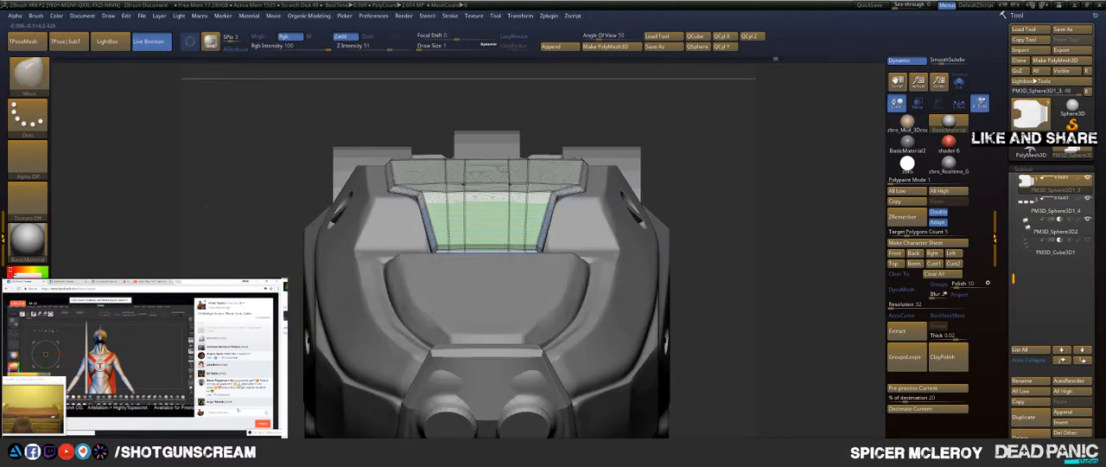
{"action": "key", "text": "shift+f"}
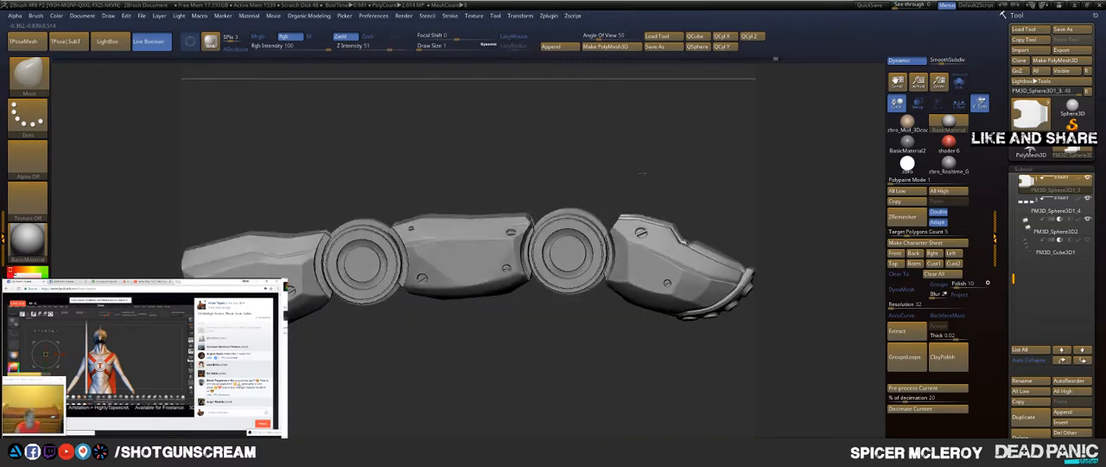
{"action": "left_click_drag", "start_coordinate": [643, 173], "coordinate": [503, 349]}
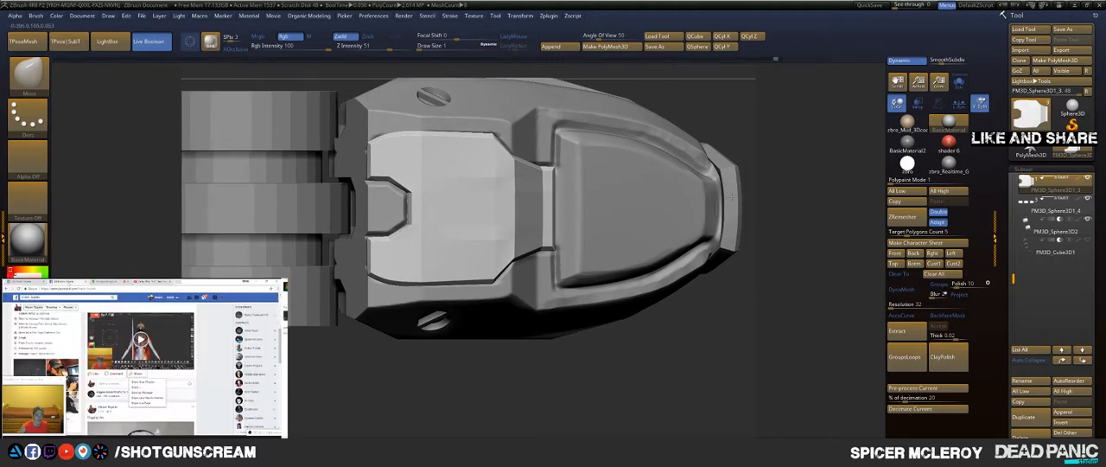
Step: Make the grooved base segments the active subtool and isolate them with Solo mode
{"action": "left_click", "coordinate": [583, 132], "text": "alt"}
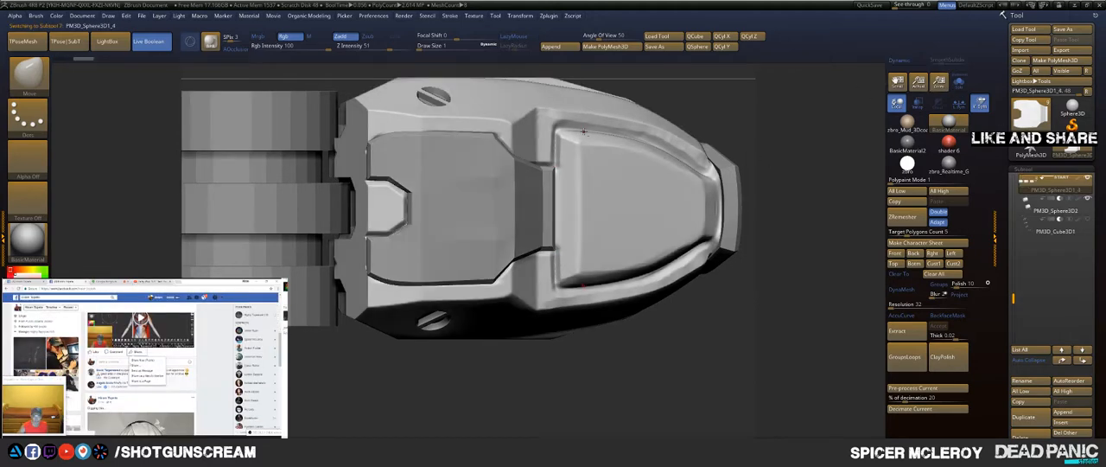
{"action": "left_click", "coordinate": [958, 81]}
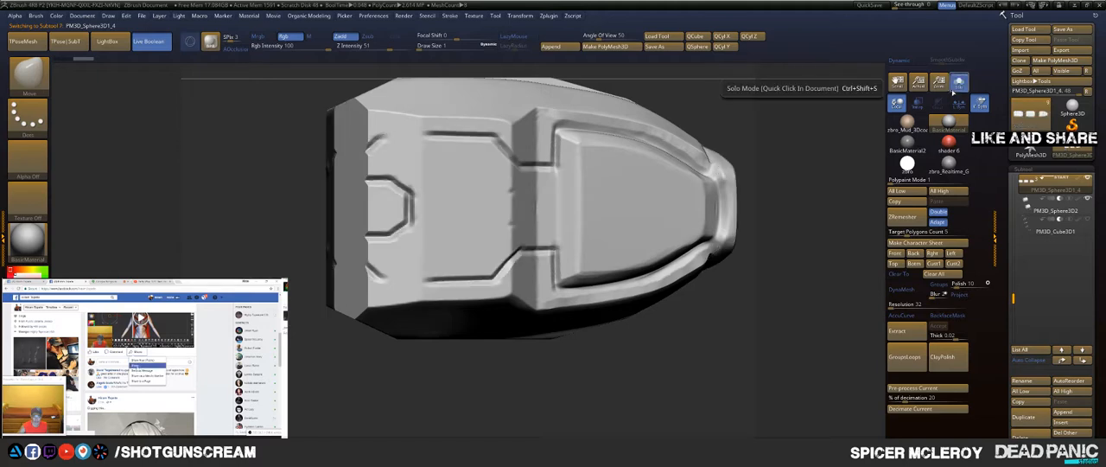
{"action": "left_click_drag", "start_coordinate": [521, 342], "coordinate": [607, 377], "text": "alt"}
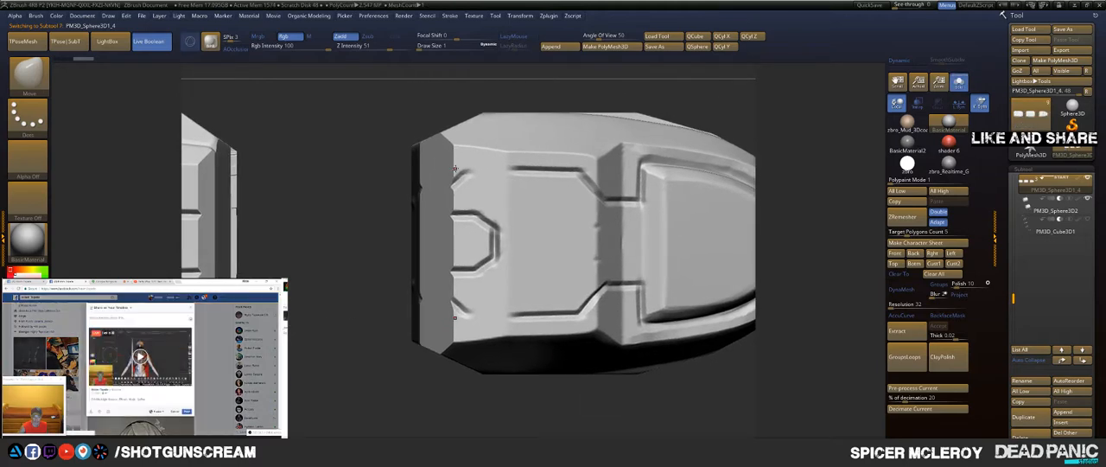
Step: With the Topology brush at draw size 27, draw curves along the fingertip segment's side groove and across to the front recess
{"action": "key", "text": "b"}
{"action": "key", "text": "t"}
{"action": "key", "text": "o"}
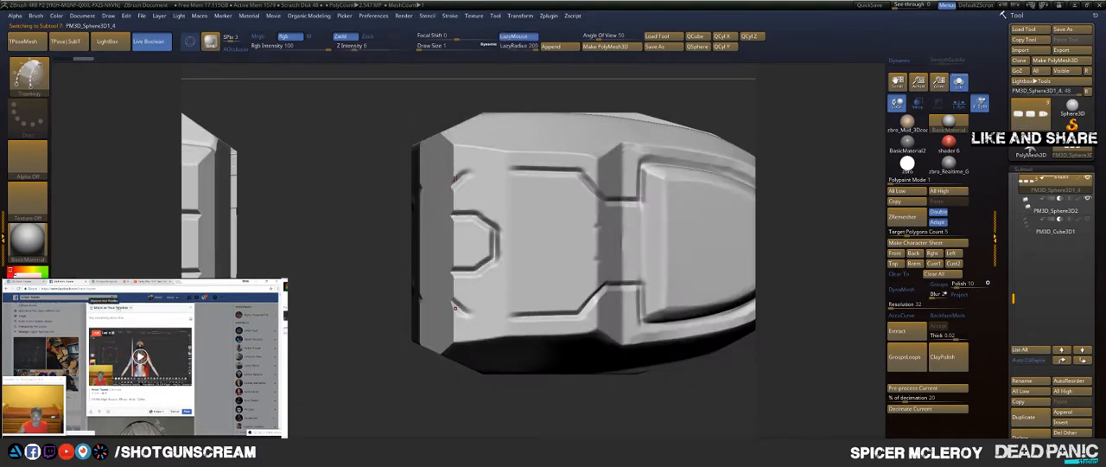
{"action": "key", "text": "s"}
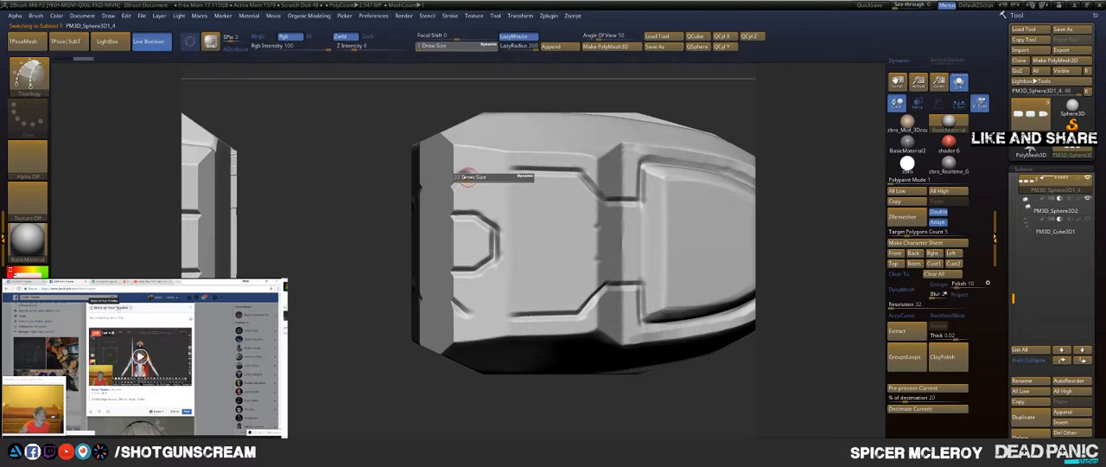
{"action": "left_click", "coordinate": [465, 178]}
{"action": "left_click_drag", "start_coordinate": [484, 158], "coordinate": [555, 96]}
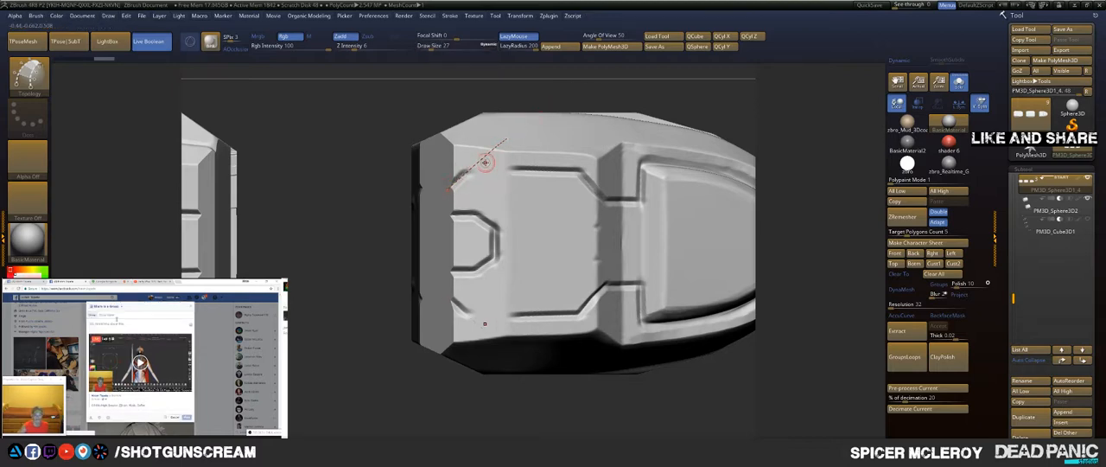
{"action": "left_click_drag", "start_coordinate": [456, 171], "coordinate": [676, 175]}
{"action": "left_click_drag", "start_coordinate": [631, 206], "coordinate": [688, 257]}
{"action": "mouse_move", "coordinate": [591, 198]}
{"action": "left_mouse_down"}
{"action": "mouse_move", "coordinate": [730, 196]}
{"action": "mouse_move", "coordinate": [659, 193]}
{"action": "left_mouse_up"}
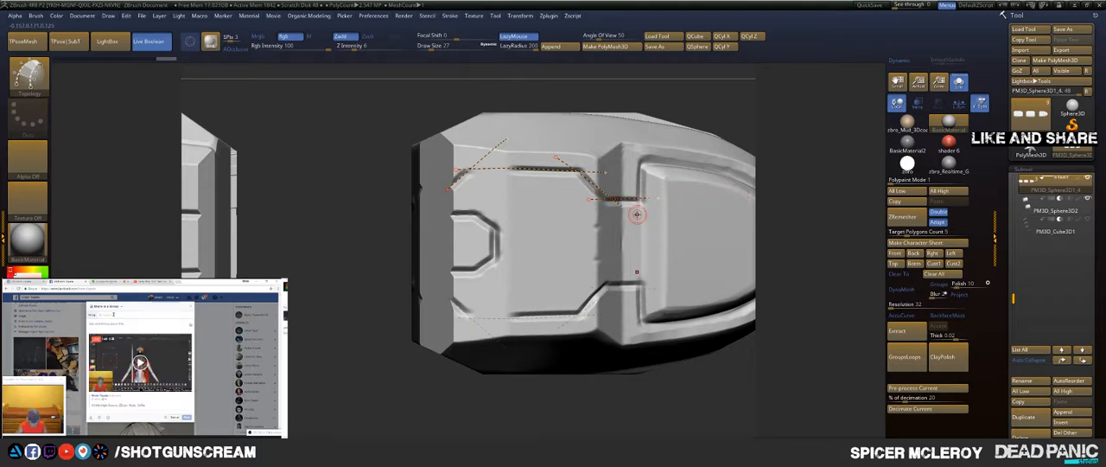
{"action": "left_click_drag", "start_coordinate": [638, 220], "coordinate": [647, 68]}
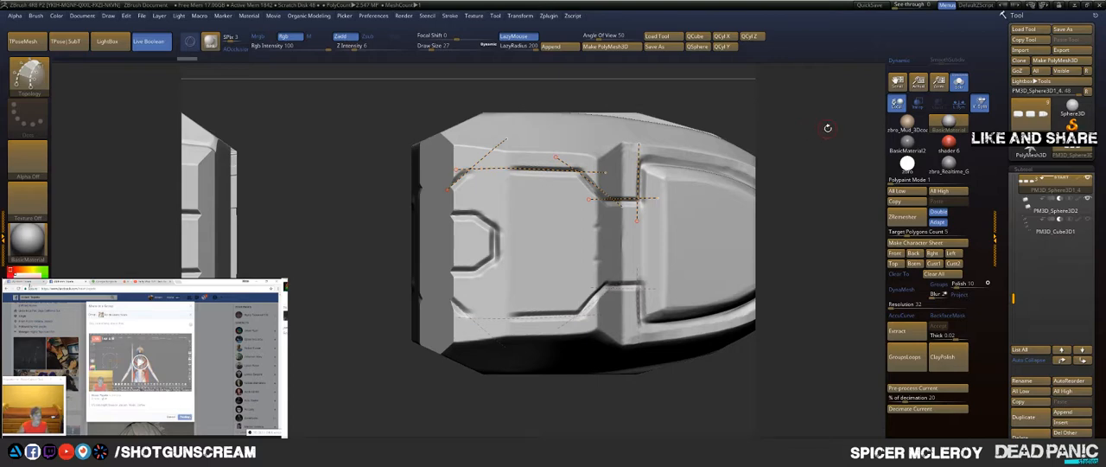
Step: Draw a topology curve along the fingertip segment's side groove from the recess corner to the tip
{"action": "left_click_drag", "start_coordinate": [827, 128], "coordinate": [750, 145]}
{"action": "mouse_move", "coordinate": [553, 171]}
{"action": "left_mouse_down"}
{"action": "mouse_move", "coordinate": [666, 180]}
{"action": "mouse_move", "coordinate": [759, 223]}
{"action": "mouse_move", "coordinate": [748, 242]}
{"action": "left_mouse_up"}
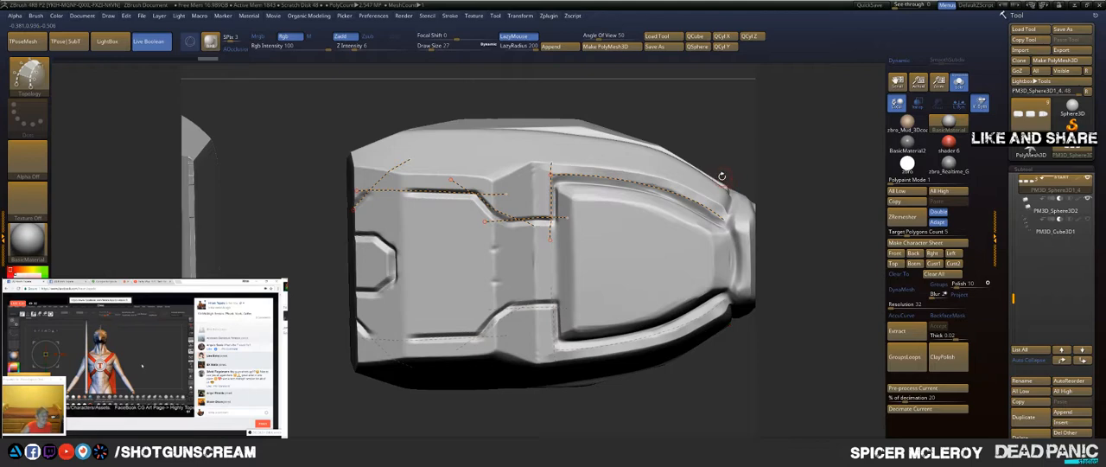
{"action": "left_click_drag", "start_coordinate": [738, 150], "coordinate": [622, 88]}
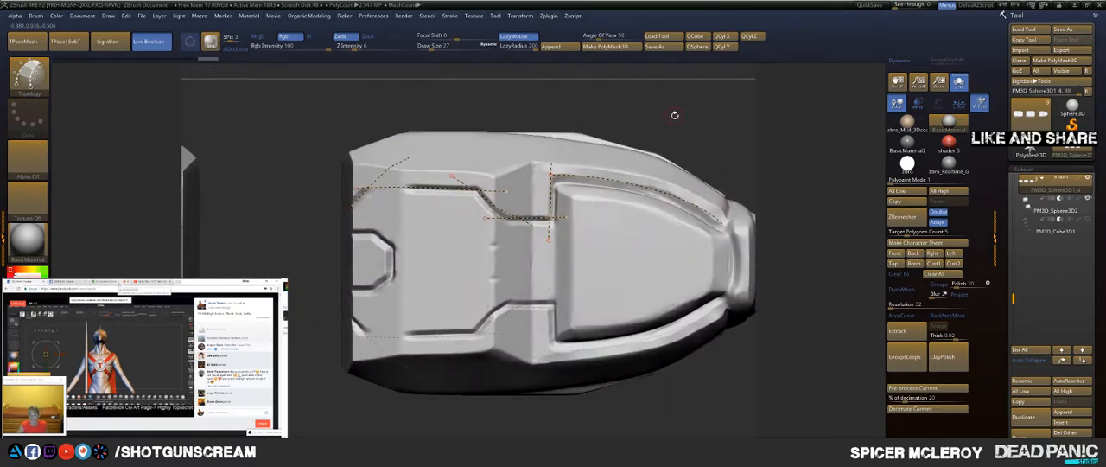
{"action": "left_click_drag", "start_coordinate": [674, 113], "coordinate": [587, 111], "text": "alt"}
{"action": "mouse_move", "coordinate": [660, 130]}
{"action": "left_mouse_down"}
{"action": "mouse_move", "coordinate": [629, 125]}
{"action": "mouse_move", "coordinate": [685, 144]}
{"action": "mouse_move", "coordinate": [661, 141]}
{"action": "left_mouse_up"}
{"action": "left_click_drag", "start_coordinate": [513, 257], "coordinate": [635, 257], "text": "alt"}
{"action": "mouse_move", "coordinate": [647, 160]}
{"action": "left_mouse_down"}
{"action": "mouse_move", "coordinate": [682, 164]}
{"action": "mouse_move", "coordinate": [663, 153]}
{"action": "left_mouse_up"}
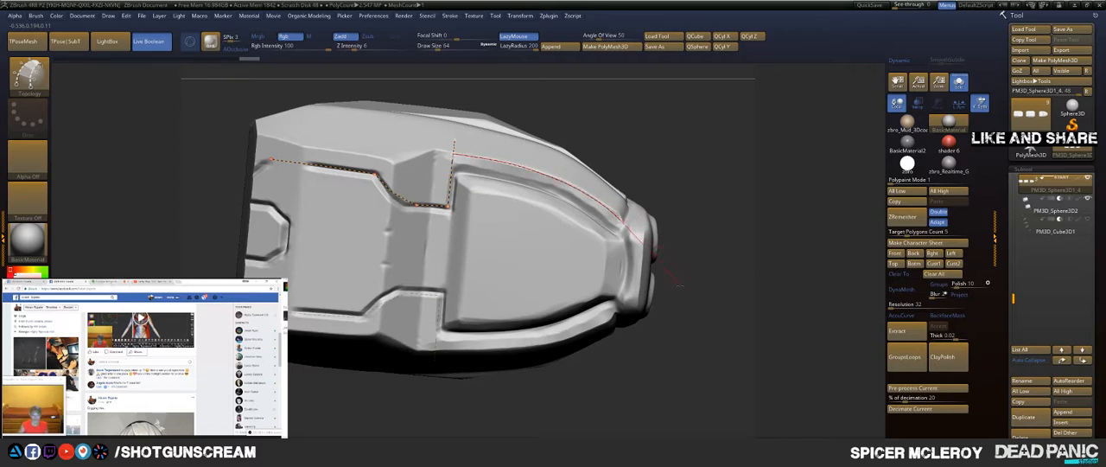
{"action": "left_click_drag", "start_coordinate": [680, 286], "coordinate": [661, 237]}
Step: Draw topology curves around the fingertip rim and along the edge of the padded underside
{"action": "left_click_drag", "start_coordinate": [667, 158], "coordinate": [458, 255]}
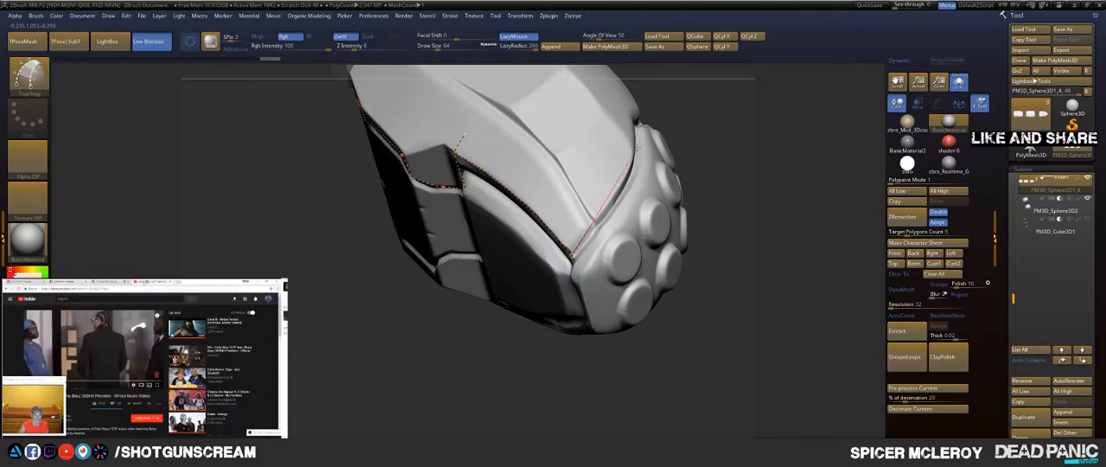
{"action": "left_click_drag", "start_coordinate": [637, 147], "coordinate": [635, 139]}
{"action": "mouse_move", "coordinate": [740, 117]}
{"action": "left_mouse_down", "text": "alt"}
{"action": "mouse_move", "coordinate": [735, 203]}
{"action": "mouse_move", "coordinate": [644, 223]}
{"action": "mouse_move", "coordinate": [695, 219]}
{"action": "left_mouse_up", "text": "alt"}
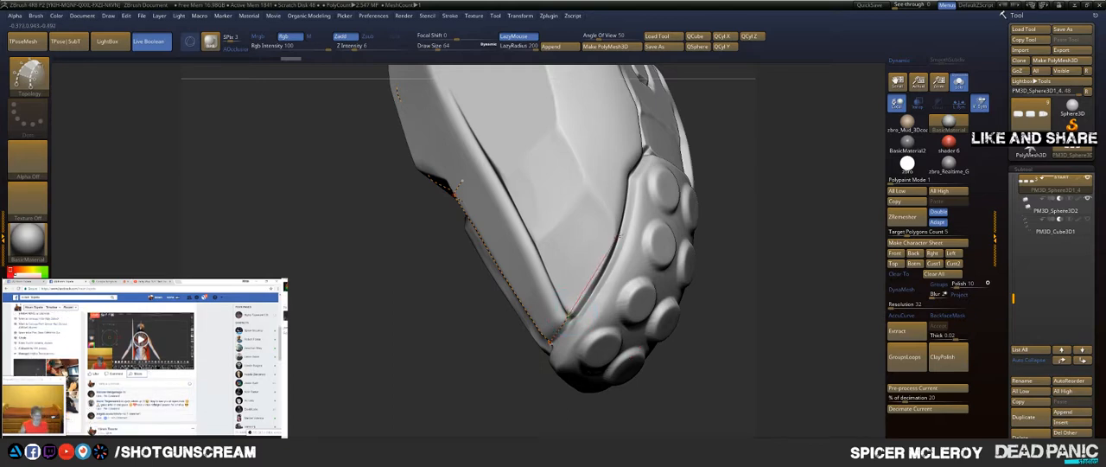
{"action": "mouse_move", "coordinate": [637, 206]}
{"action": "left_mouse_down"}
{"action": "mouse_move", "coordinate": [645, 158]}
{"action": "mouse_move", "coordinate": [630, 86]}
{"action": "left_mouse_up"}
{"action": "left_click_drag", "start_coordinate": [713, 99], "coordinate": [579, 134]}
{"action": "left_click_drag", "start_coordinate": [408, 277], "coordinate": [342, 360], "text": "alt"}
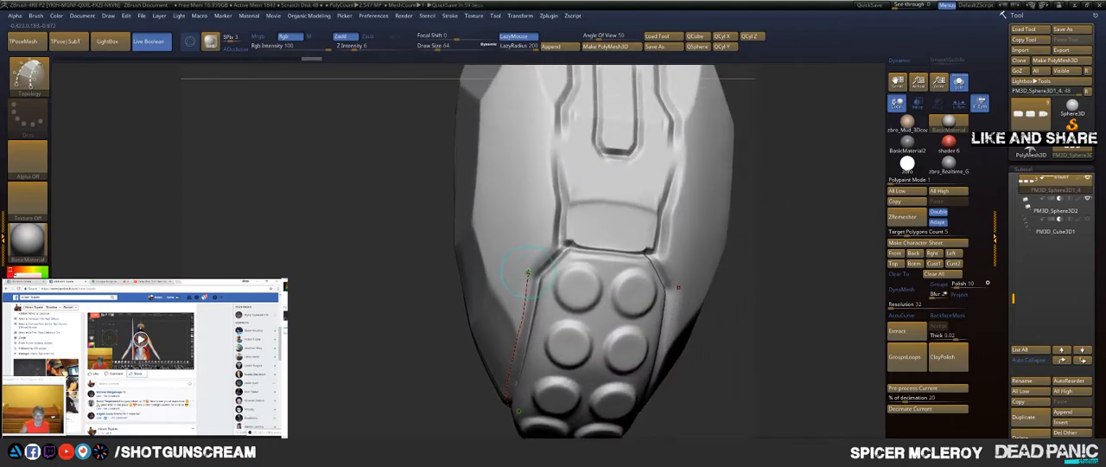
{"action": "left_click_drag", "start_coordinate": [545, 245], "coordinate": [612, 187]}
Step: With draw size 27, extend the outline along the underside's stepped groove to the segment's rear edge
{"action": "left_click_drag", "start_coordinate": [755, 142], "coordinate": [681, 226], "text": "alt"}
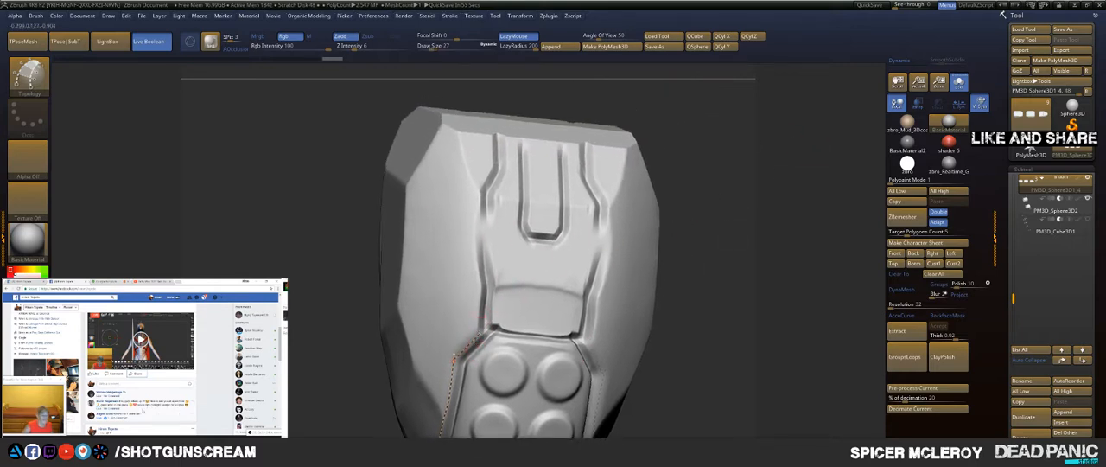
{"action": "left_click_drag", "start_coordinate": [478, 336], "coordinate": [481, 253]}
{"action": "mouse_move", "coordinate": [487, 223]}
{"action": "left_mouse_down"}
{"action": "mouse_move", "coordinate": [478, 145]}
{"action": "mouse_move", "coordinate": [490, 125]}
{"action": "mouse_move", "coordinate": [500, 129]}
{"action": "left_mouse_up"}
{"action": "left_click_drag", "start_coordinate": [534, 99], "coordinate": [507, 108]}
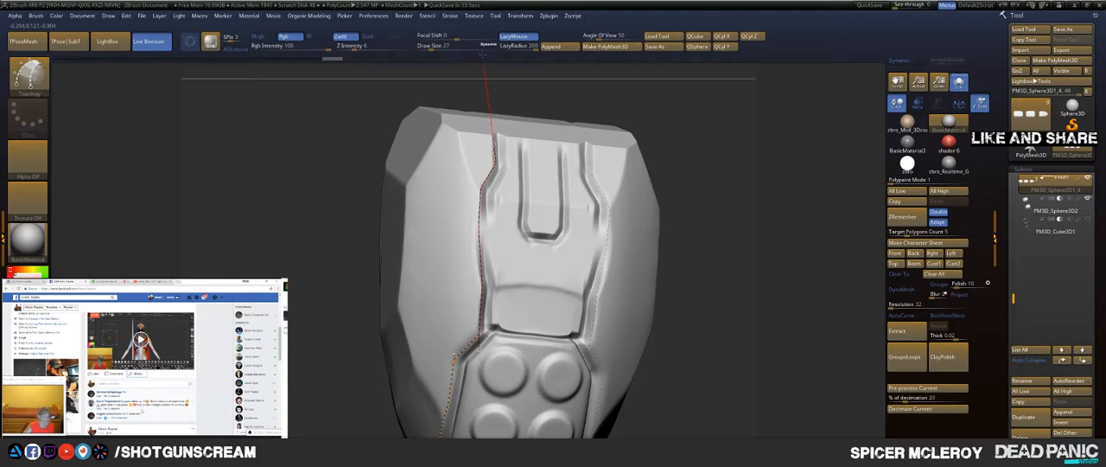
{"action": "left_click_drag", "start_coordinate": [488, 66], "coordinate": [490, 69]}
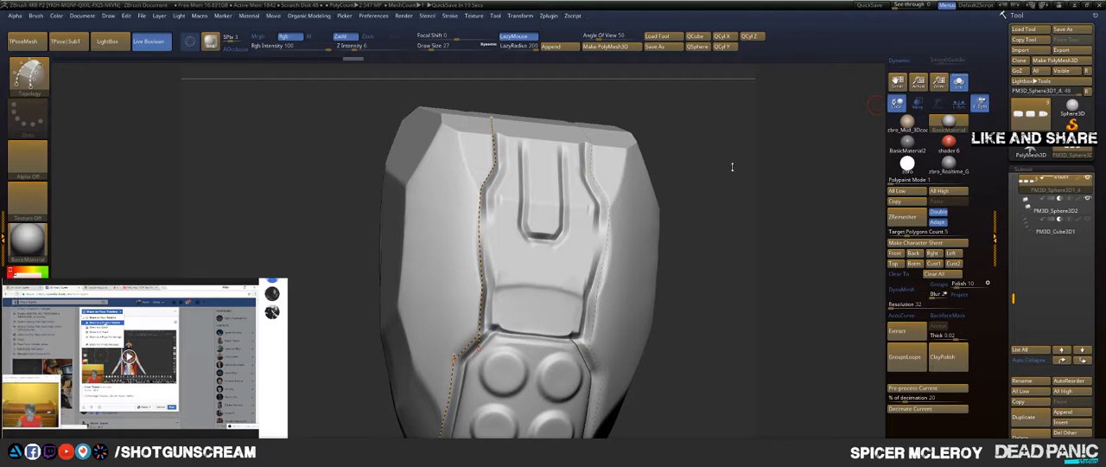
Step: Draw topology curves over the segment's rear bevels to link the upper groove outline with the underside outline
{"action": "left_click_drag", "start_coordinate": [725, 157], "coordinate": [654, 206]}
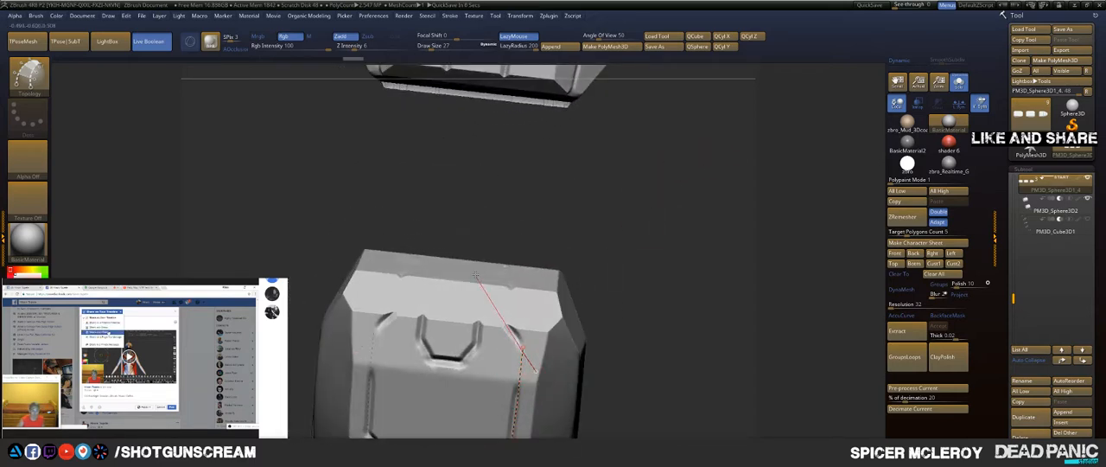
{"action": "left_click_drag", "start_coordinate": [475, 275], "coordinate": [450, 233]}
{"action": "left_click_drag", "start_coordinate": [598, 160], "coordinate": [604, 207]}
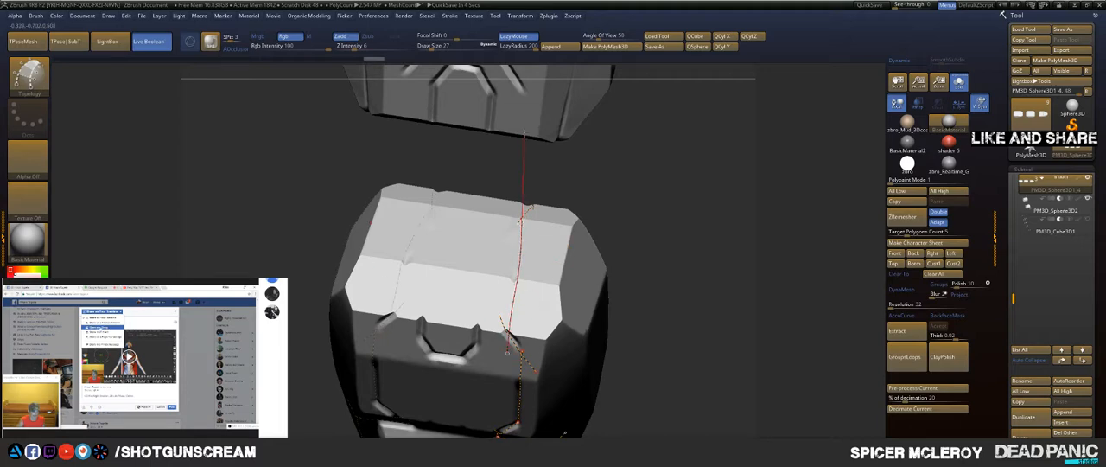
{"action": "left_click_drag", "start_coordinate": [524, 134], "coordinate": [524, 134]}
{"action": "mouse_move", "coordinate": [659, 195]}
{"action": "left_mouse_down"}
{"action": "mouse_move", "coordinate": [624, 214]}
{"action": "mouse_move", "coordinate": [621, 270]}
{"action": "mouse_move", "coordinate": [547, 229]}
{"action": "left_mouse_up"}
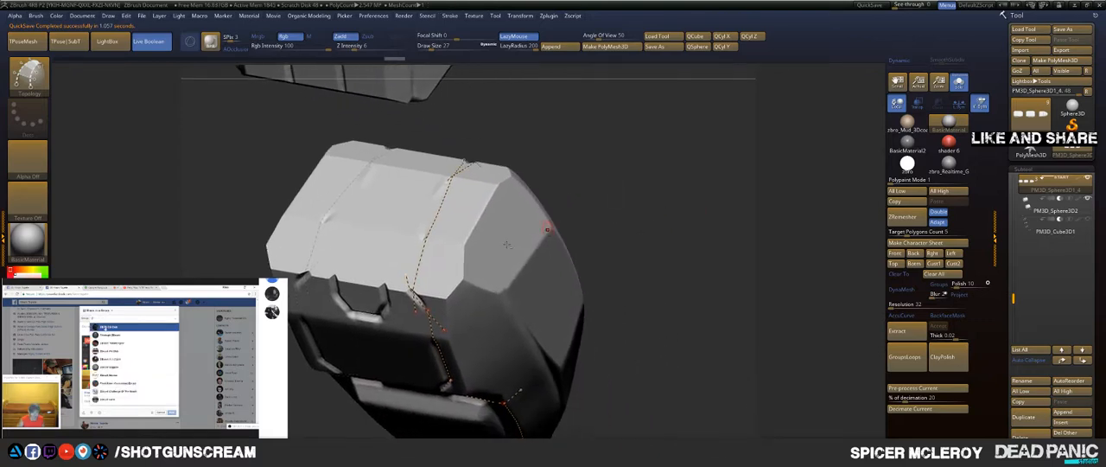
Step: Undo the last curve and draw a topology curve along the segment's side ridge down to the fingertip rim
{"action": "left_click_drag", "start_coordinate": [639, 218], "coordinate": [658, 148]}
{"action": "left_click_drag", "start_coordinate": [622, 325], "coordinate": [655, 196], "text": "alt"}
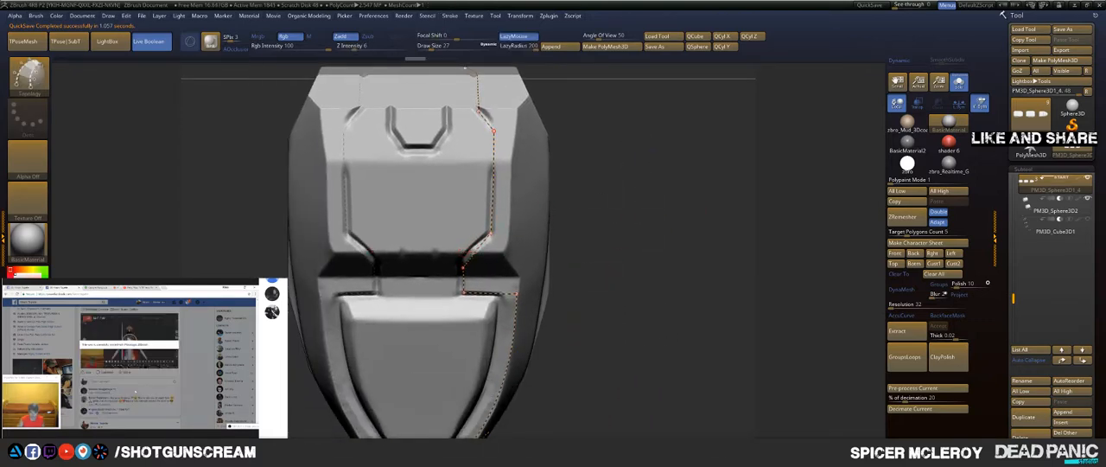
{"action": "left_click_drag", "start_coordinate": [638, 259], "coordinate": [643, 202]}
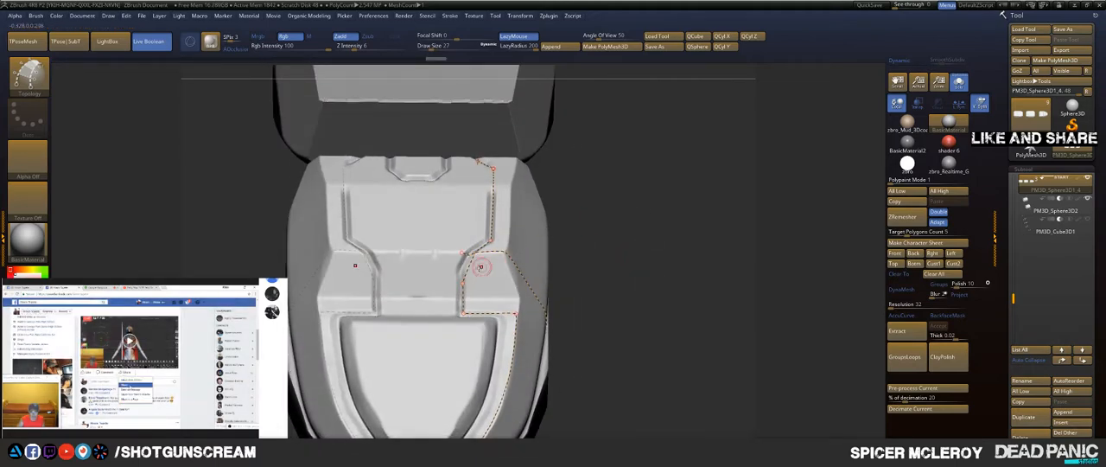
{"action": "mouse_move", "coordinate": [443, 276]}
{"action": "left_mouse_down"}
{"action": "mouse_move", "coordinate": [601, 269]}
{"action": "mouse_move", "coordinate": [583, 193]}
{"action": "mouse_move", "coordinate": [629, 191]}
{"action": "mouse_move", "coordinate": [646, 227]}
{"action": "mouse_move", "coordinate": [643, 171]}
{"action": "mouse_move", "coordinate": [393, 358]}
{"action": "mouse_move", "coordinate": [528, 231]}
{"action": "mouse_move", "coordinate": [577, 157]}
{"action": "mouse_move", "coordinate": [655, 103]}
{"action": "mouse_move", "coordinate": [606, 140]}
{"action": "mouse_move", "coordinate": [568, 222]}
{"action": "left_mouse_up"}
{"action": "key", "text": "ctrl"}
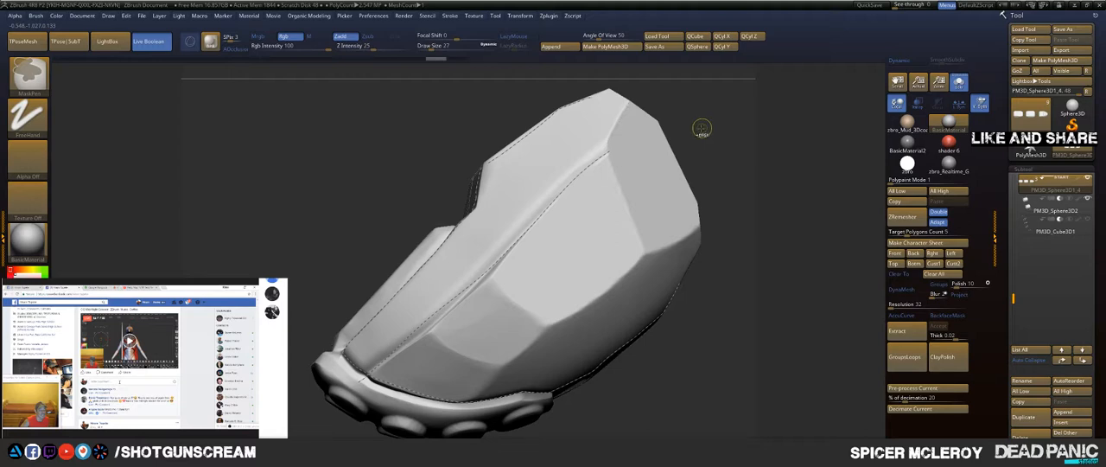
{"action": "key", "text": "ctrl+z"}
{"action": "left_click_drag", "start_coordinate": [714, 123], "coordinate": [711, 126]}
{"action": "mouse_move", "coordinate": [614, 144]}
{"action": "left_mouse_down"}
{"action": "mouse_move", "coordinate": [542, 238]}
{"action": "mouse_move", "coordinate": [435, 345]}
{"action": "left_mouse_up"}
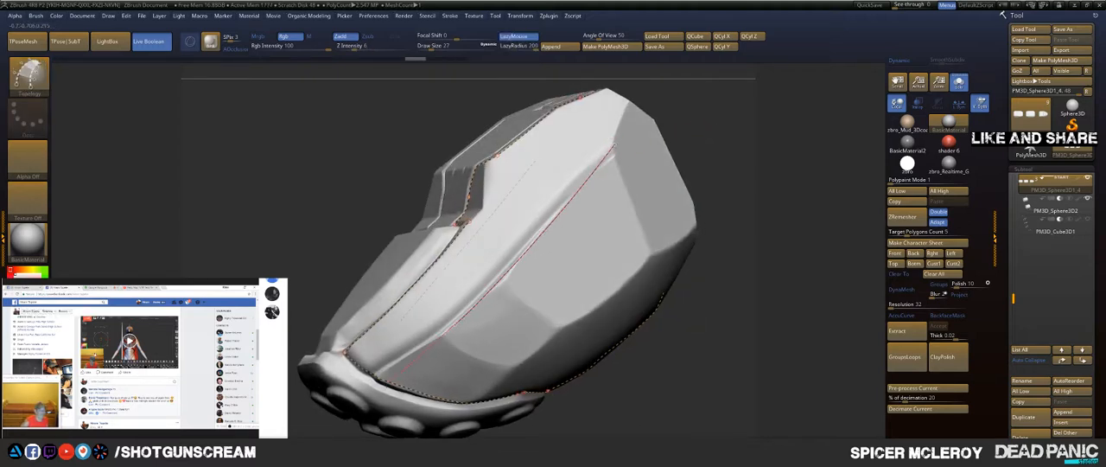
{"action": "left_click_drag", "start_coordinate": [292, 432], "coordinate": [291, 433]}
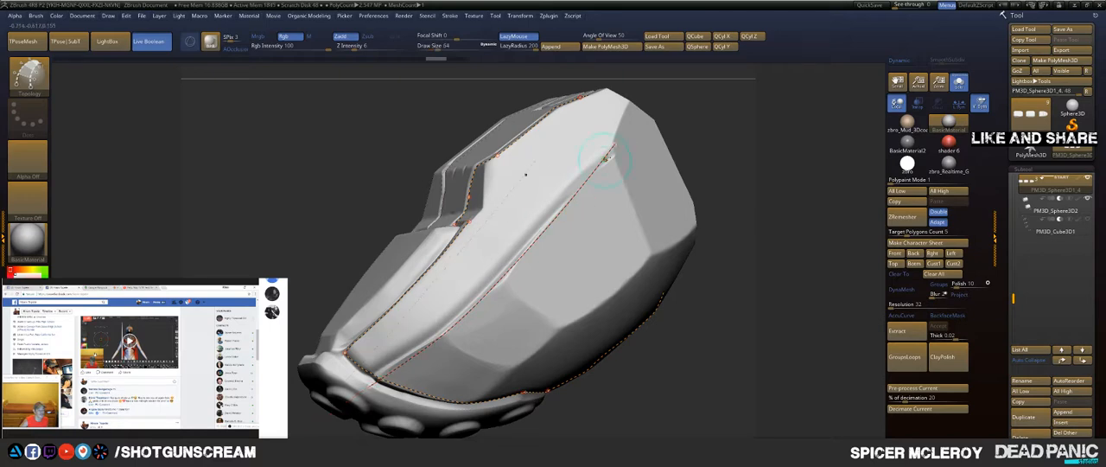
Step: Draw topology curves from the upper end of the side ridge to the rear corner and down the rear facet's front edge
{"action": "left_click_drag", "start_coordinate": [701, 105], "coordinate": [684, 131]}
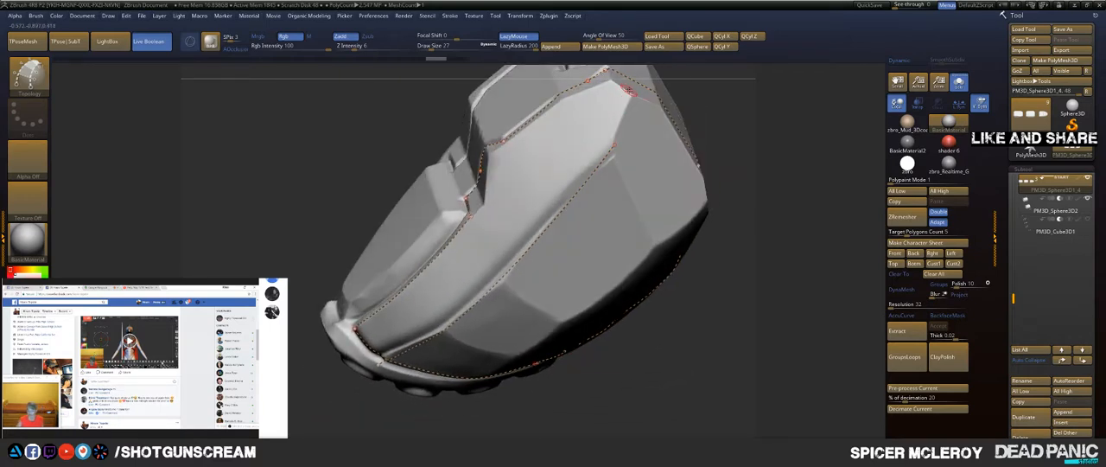
{"action": "left_click_drag", "start_coordinate": [621, 110], "coordinate": [591, 192]}
{"action": "left_click_drag", "start_coordinate": [579, 248], "coordinate": [579, 250]}
{"action": "mouse_move", "coordinate": [734, 118]}
{"action": "left_mouse_down", "text": "alt"}
{"action": "mouse_move", "coordinate": [719, 195]}
{"action": "mouse_move", "coordinate": [733, 159]}
{"action": "mouse_move", "coordinate": [645, 235]}
{"action": "left_mouse_up", "text": "alt"}
{"action": "left_click_drag", "start_coordinate": [738, 210], "coordinate": [585, 143]}
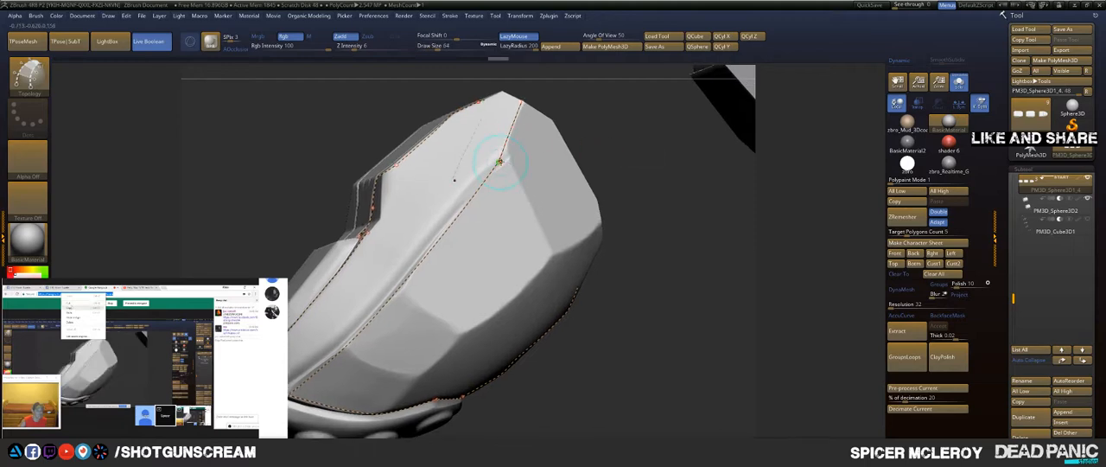
{"action": "left_click_drag", "start_coordinate": [503, 162], "coordinate": [597, 324]}
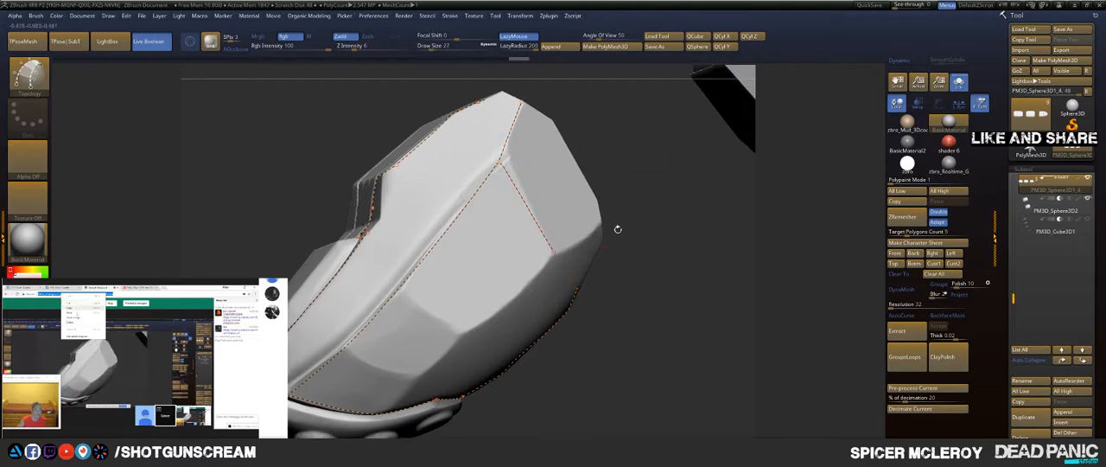
Step: Outline the remaining edges of the flat rear side facet with topology curves that reach the rear outline
{"action": "left_click_drag", "start_coordinate": [617, 227], "coordinate": [550, 232]}
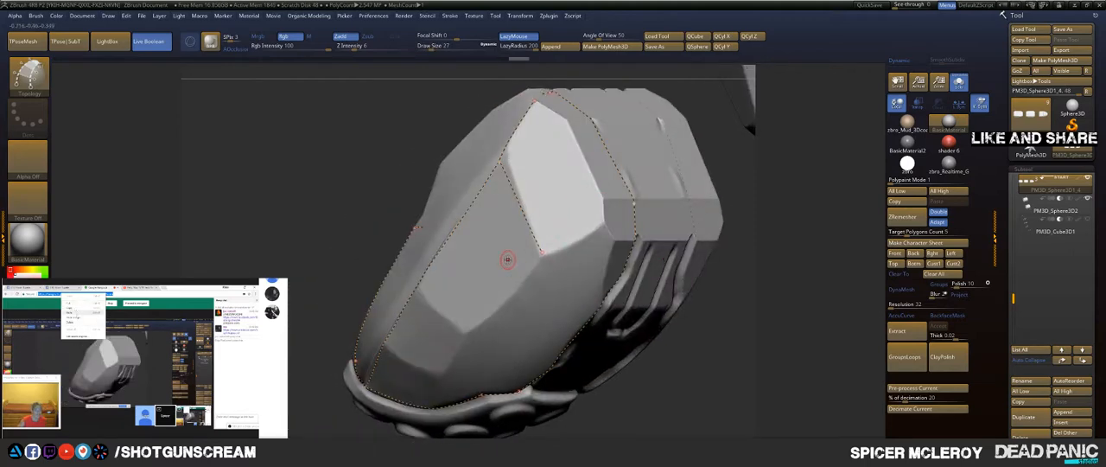
{"action": "left_click_drag", "start_coordinate": [511, 259], "coordinate": [654, 212]}
{"action": "left_click_drag", "start_coordinate": [661, 163], "coordinate": [664, 162]}
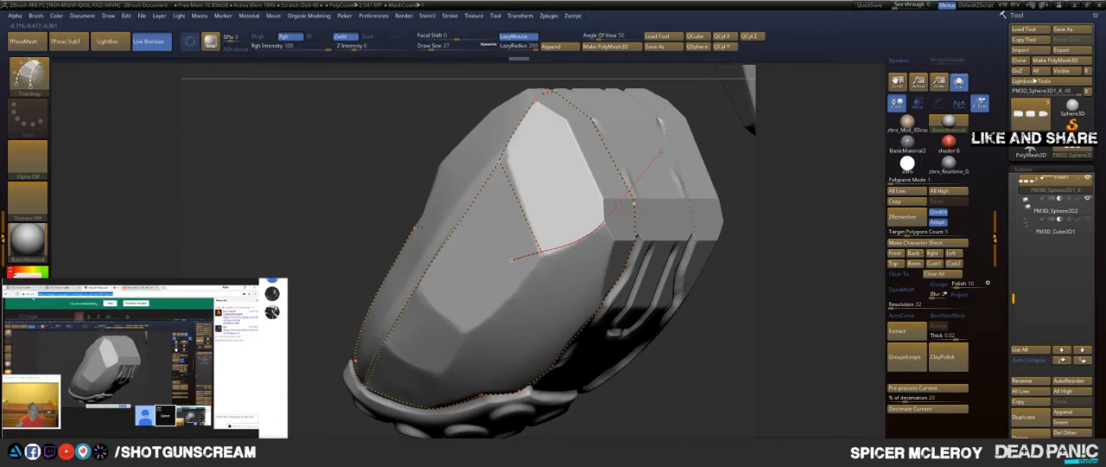
{"action": "left_click_drag", "start_coordinate": [750, 129], "coordinate": [742, 166]}
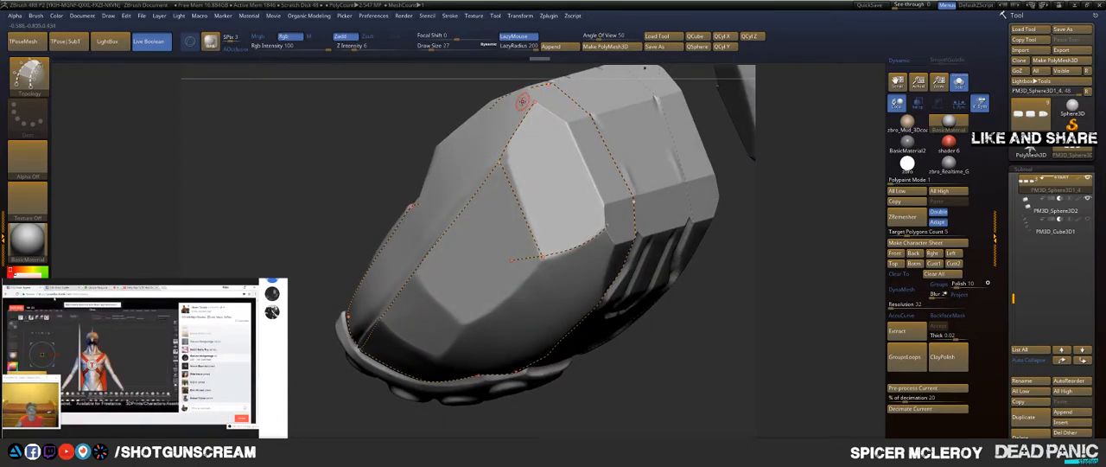
{"action": "left_click_drag", "start_coordinate": [644, 178], "coordinate": [648, 179]}
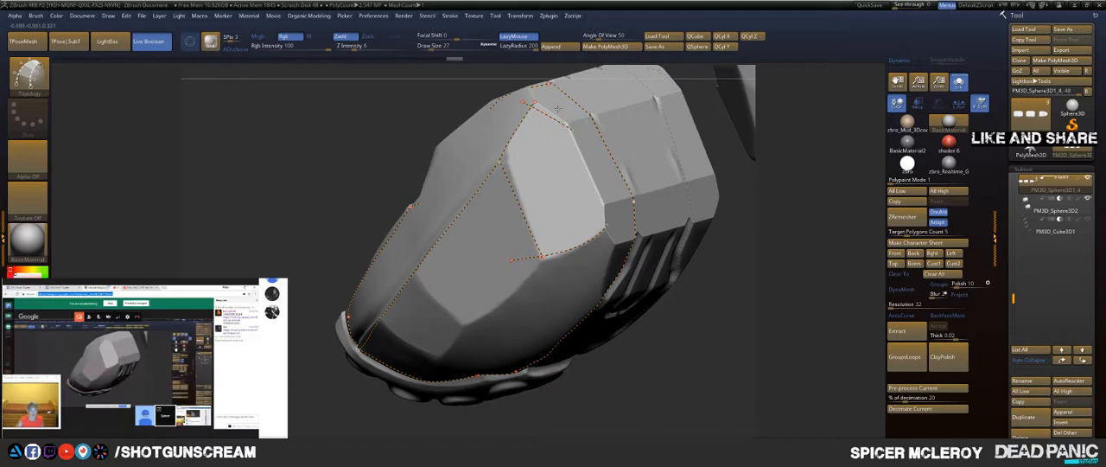
{"action": "mouse_move", "coordinate": [559, 110]}
{"action": "left_mouse_down"}
{"action": "mouse_move", "coordinate": [581, 192]}
{"action": "mouse_move", "coordinate": [607, 229]}
{"action": "mouse_move", "coordinate": [600, 177]}
{"action": "left_mouse_up"}
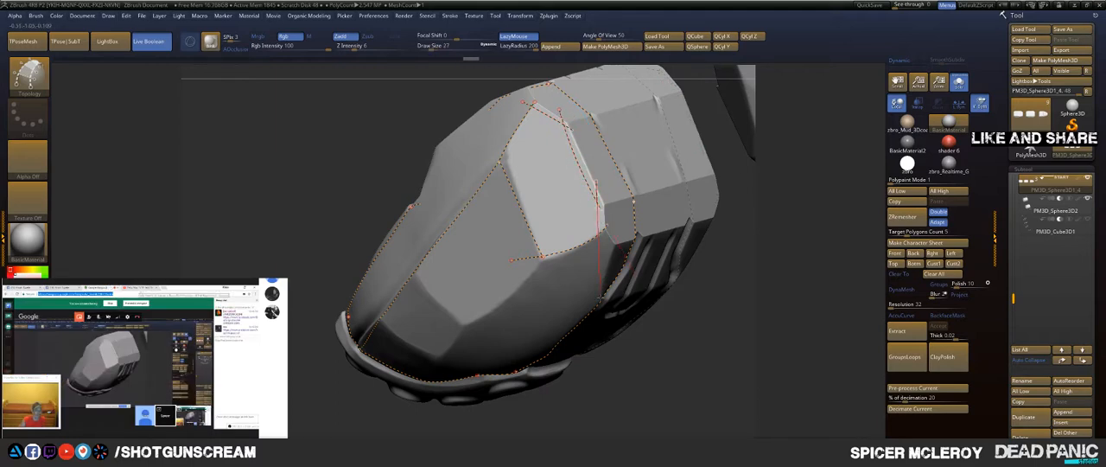
{"action": "left_click_drag", "start_coordinate": [600, 298], "coordinate": [602, 335]}
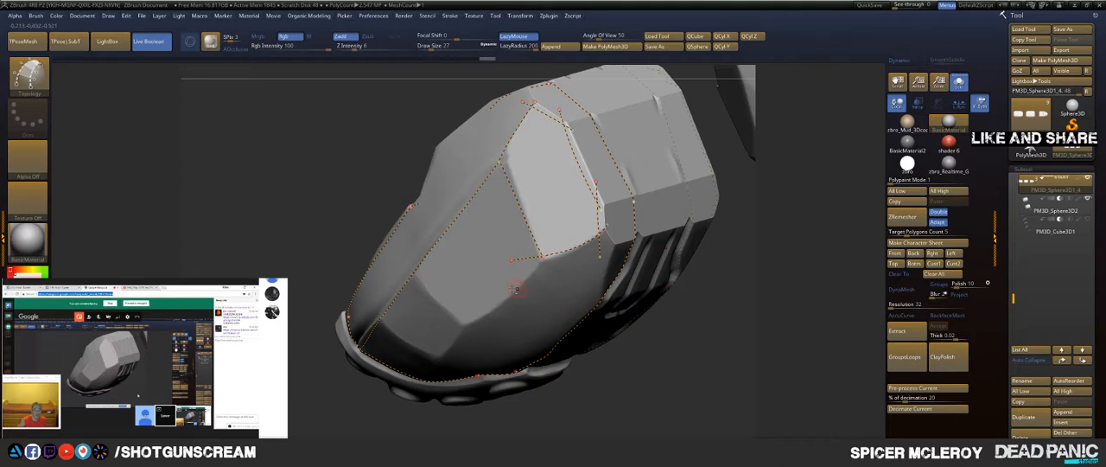
Step: Draw a topology curve from the rear facet's lower corner down to the fingertip rim, closing the side panel face
{"action": "left_click_drag", "start_coordinate": [384, 352], "coordinate": [383, 352]}
{"action": "mouse_move", "coordinate": [654, 308]}
{"action": "left_mouse_down"}
{"action": "mouse_move", "coordinate": [670, 316]}
{"action": "mouse_move", "coordinate": [659, 320]}
{"action": "left_mouse_up"}
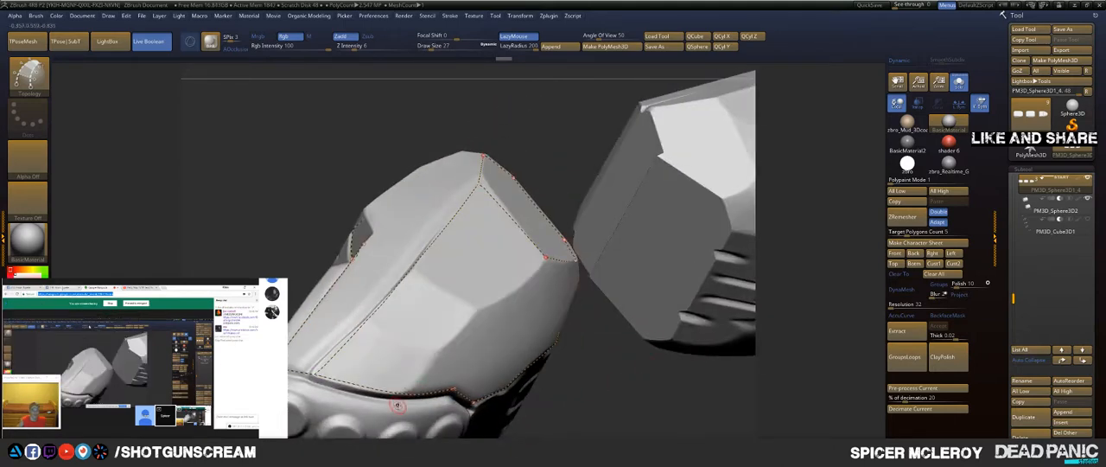
{"action": "mouse_move", "coordinate": [399, 403]}
{"action": "left_mouse_down"}
{"action": "mouse_move", "coordinate": [488, 288]}
{"action": "mouse_move", "coordinate": [624, 216]}
{"action": "left_mouse_up"}
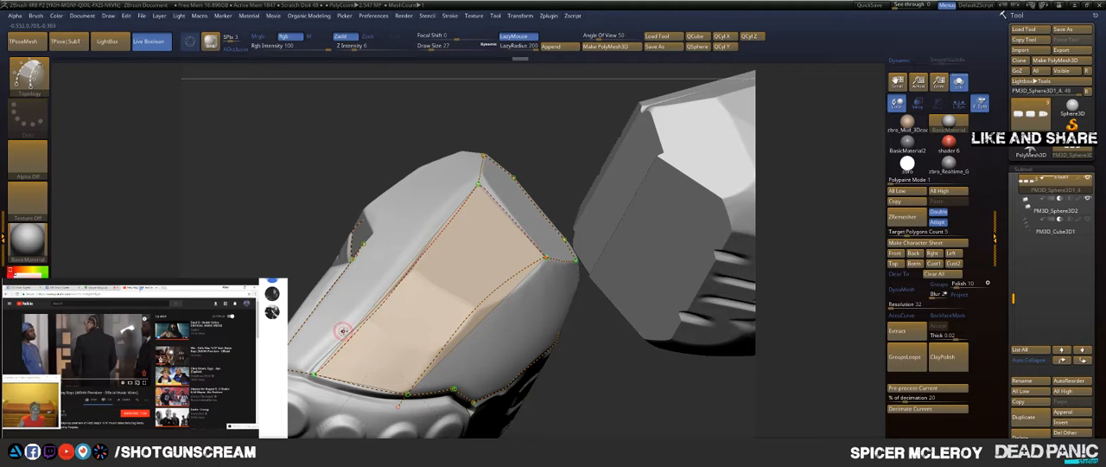
Step: Draw two topology curves across the side panel, one from the recess corner and one nearer the tip
{"action": "mouse_move", "coordinate": [246, 303]}
{"action": "left_mouse_down"}
{"action": "mouse_move", "coordinate": [278, 290]}
{"action": "mouse_move", "coordinate": [270, 333]}
{"action": "left_mouse_up"}
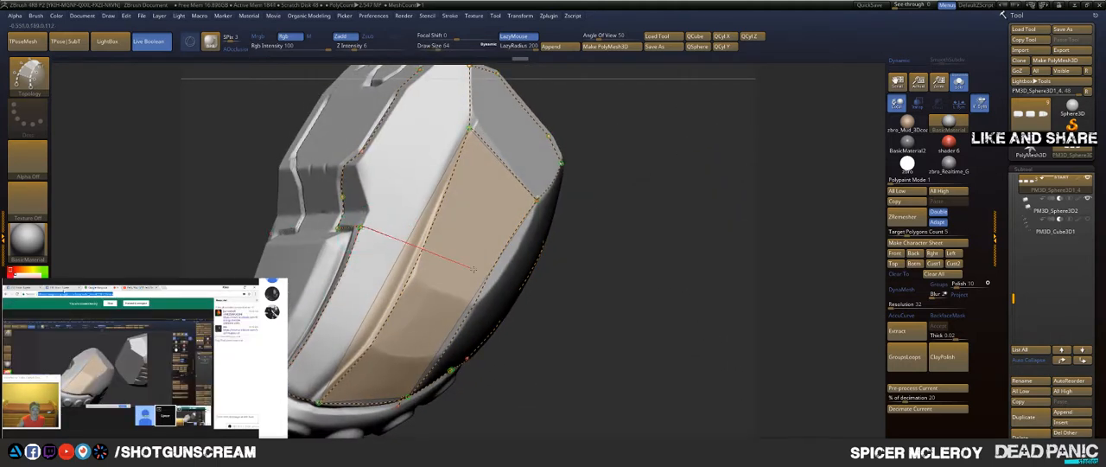
{"action": "left_click_drag", "start_coordinate": [557, 318], "coordinate": [489, 281]}
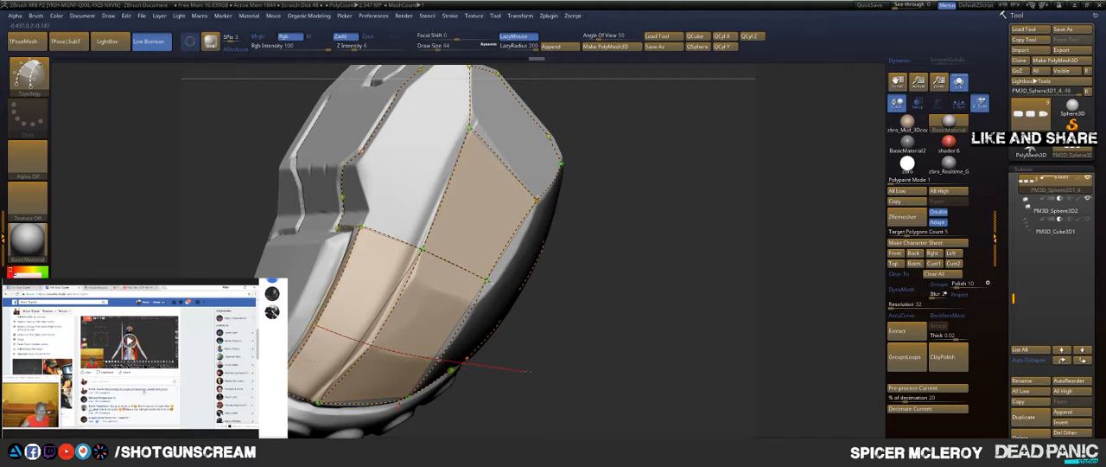
{"action": "left_click_drag", "start_coordinate": [528, 371], "coordinate": [528, 372]}
Step: Draw a topology curve beside the side notch, from the cross seam up towards the notch's outer corner
{"action": "mouse_move", "coordinate": [596, 266]}
{"action": "left_mouse_down"}
{"action": "mouse_move", "coordinate": [628, 279]}
{"action": "mouse_move", "coordinate": [541, 252]}
{"action": "mouse_move", "coordinate": [388, 270]}
{"action": "left_mouse_up"}
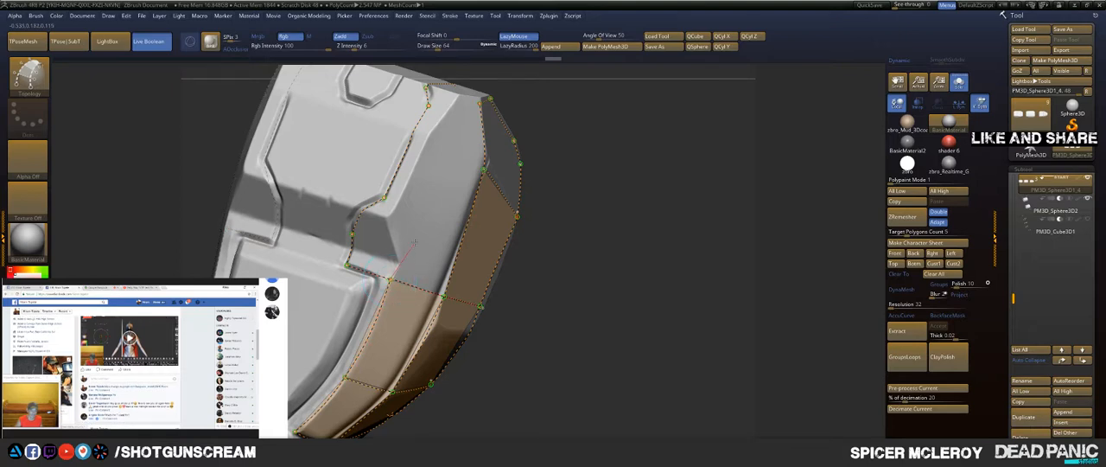
{"action": "left_click_drag", "start_coordinate": [424, 183], "coordinate": [430, 153]}
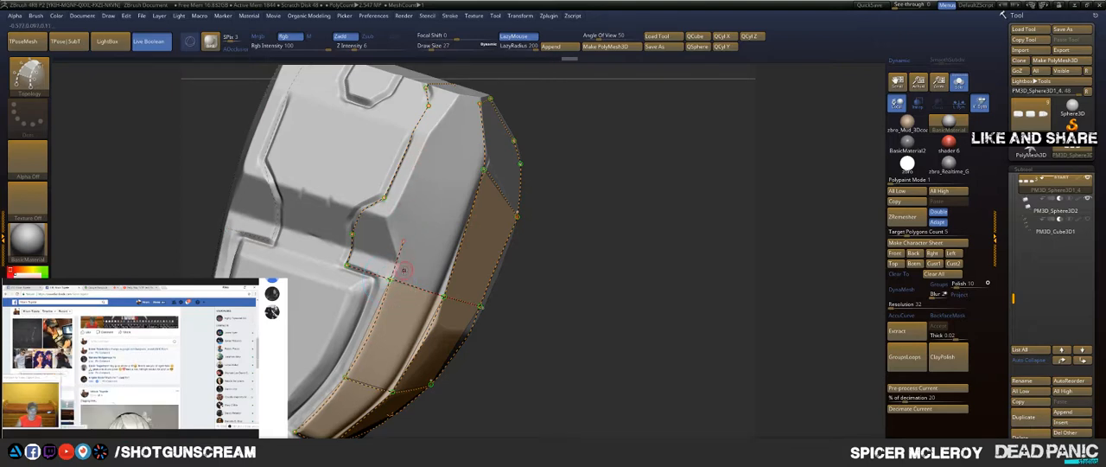
{"action": "left_click_drag", "start_coordinate": [383, 197], "coordinate": [370, 128]}
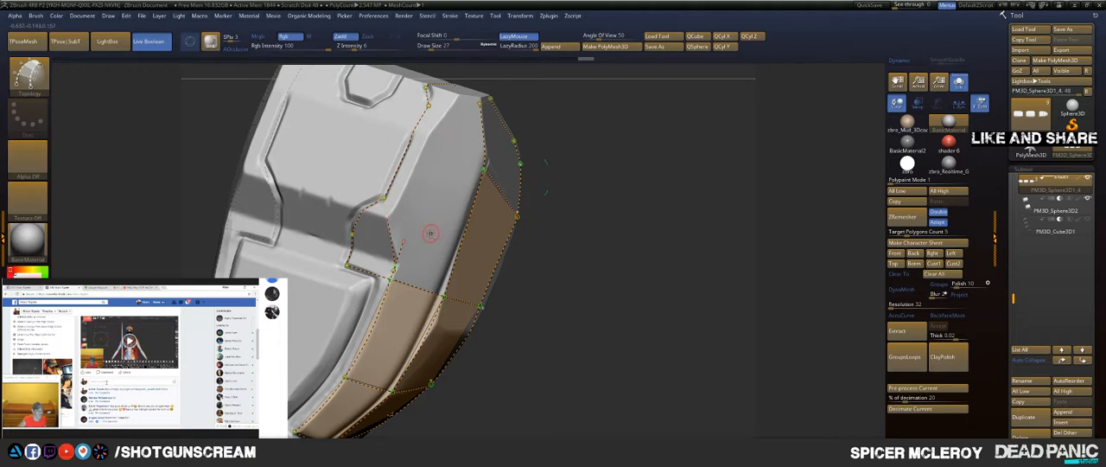
{"action": "key", "text": "ctrl"}
{"action": "key", "text": "ctrl+z"}
{"action": "left_click_drag", "start_coordinate": [412, 309], "coordinate": [414, 313]}
{"action": "left_click_drag", "start_coordinate": [428, 352], "coordinate": [429, 349]}
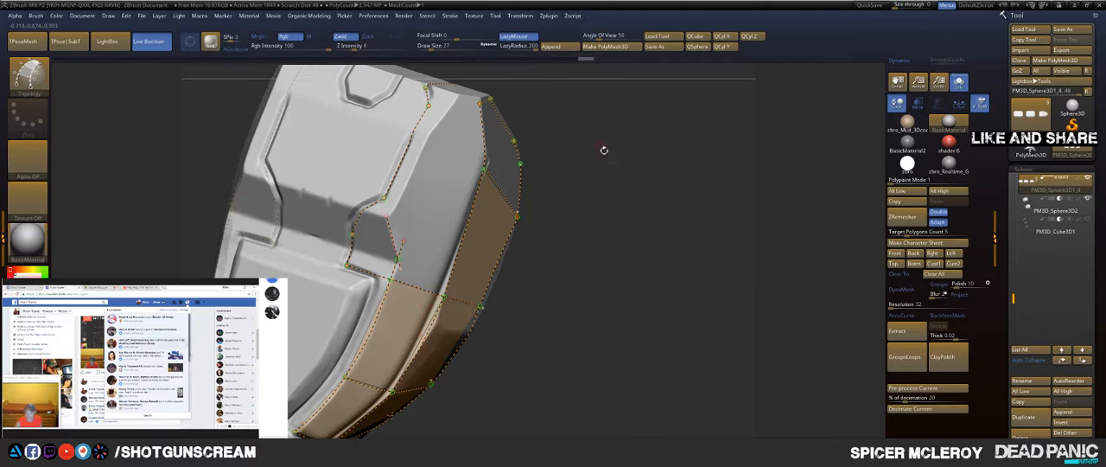
Step: Draw topology curves from the notch's outer corner up to the top rim, following the outer edge of the narrow bevel strip
{"action": "left_click_drag", "start_coordinate": [605, 151], "coordinate": [551, 193]}
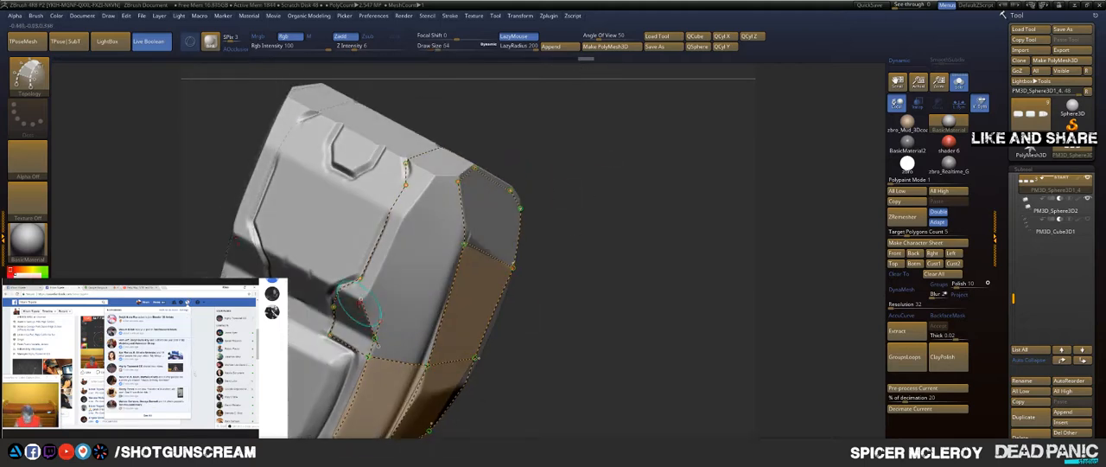
{"action": "mouse_move", "coordinate": [361, 300]}
{"action": "left_mouse_down"}
{"action": "mouse_move", "coordinate": [446, 137]}
{"action": "mouse_move", "coordinate": [463, 131]}
{"action": "left_mouse_up"}
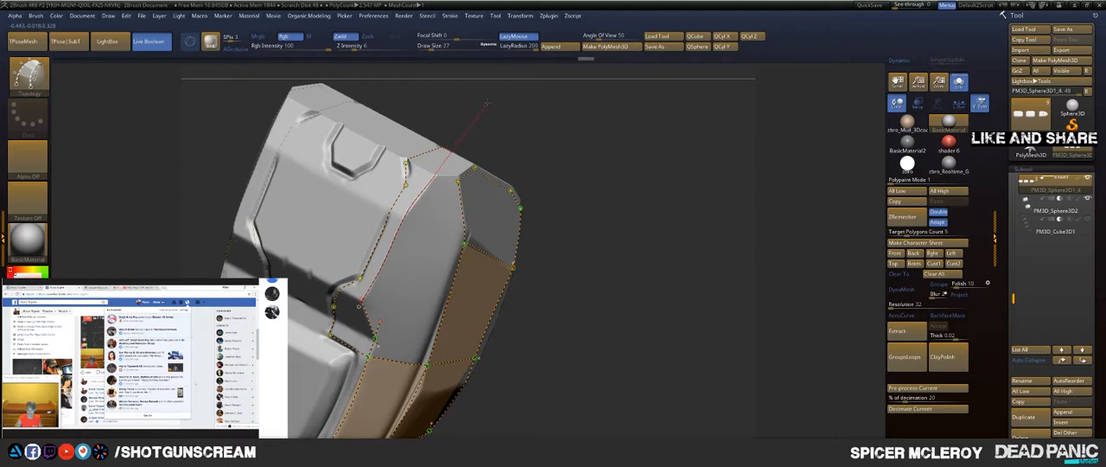
{"action": "left_click_drag", "start_coordinate": [487, 103], "coordinate": [485, 102]}
{"action": "left_click_drag", "start_coordinate": [413, 291], "coordinate": [428, 238]}
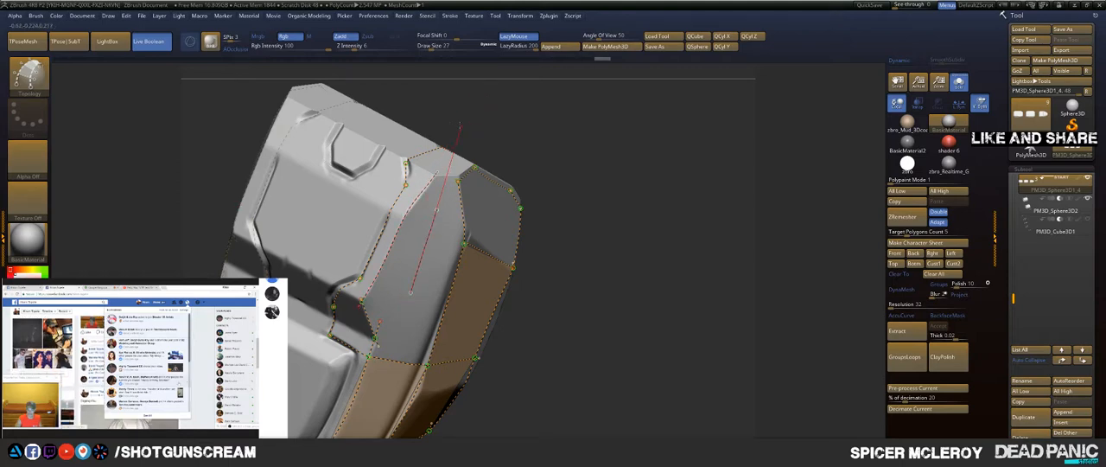
{"action": "left_click_drag", "start_coordinate": [460, 127], "coordinate": [468, 123]}
Step: Draw topology curves across the upper end of the bevel strip to divide it into short faces
{"action": "mouse_move", "coordinate": [563, 139]}
{"action": "left_mouse_down"}
{"action": "mouse_move", "coordinate": [570, 146]}
{"action": "mouse_move", "coordinate": [494, 179]}
{"action": "left_mouse_up"}
{"action": "left_click_drag", "start_coordinate": [379, 162], "coordinate": [465, 198]}
{"action": "left_click_drag", "start_coordinate": [372, 188], "coordinate": [479, 233]}
{"action": "key", "text": "ctrl+z"}
{"action": "left_click_drag", "start_coordinate": [391, 189], "coordinate": [490, 241]}
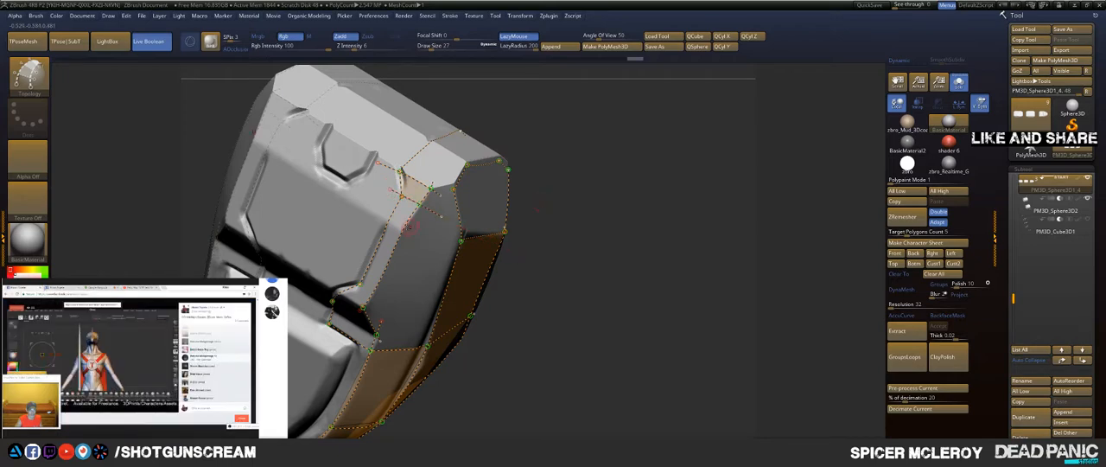
{"action": "left_click_drag", "start_coordinate": [369, 213], "coordinate": [471, 254]}
Step: Draw a topology curve across the bevel strip just above the notch, closing the strip's long face
{"action": "mouse_move", "coordinate": [609, 154]}
{"action": "left_mouse_down"}
{"action": "mouse_move", "coordinate": [566, 185]}
{"action": "mouse_move", "coordinate": [555, 215]}
{"action": "mouse_move", "coordinate": [593, 168]}
{"action": "mouse_move", "coordinate": [502, 197]}
{"action": "mouse_move", "coordinate": [402, 203]}
{"action": "left_mouse_up"}
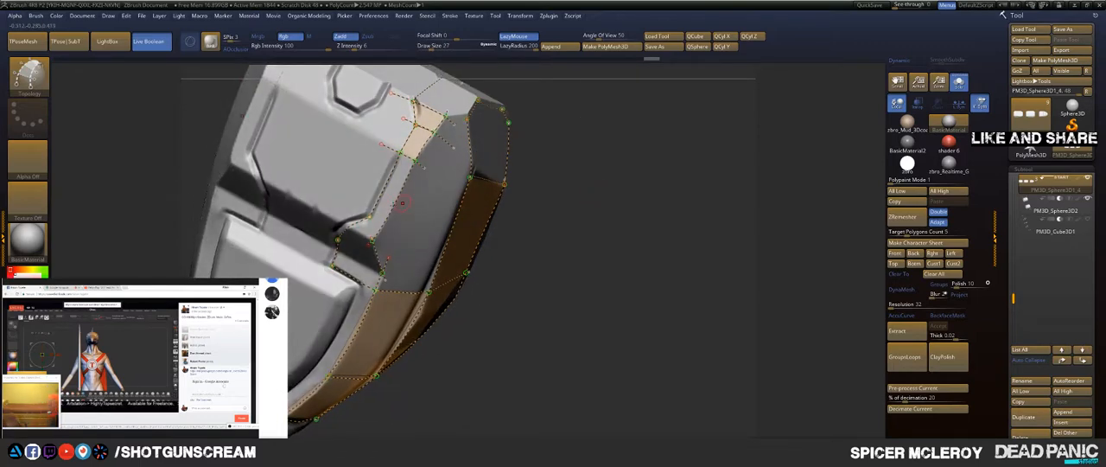
{"action": "left_click_drag", "start_coordinate": [445, 249], "coordinate": [486, 267]}
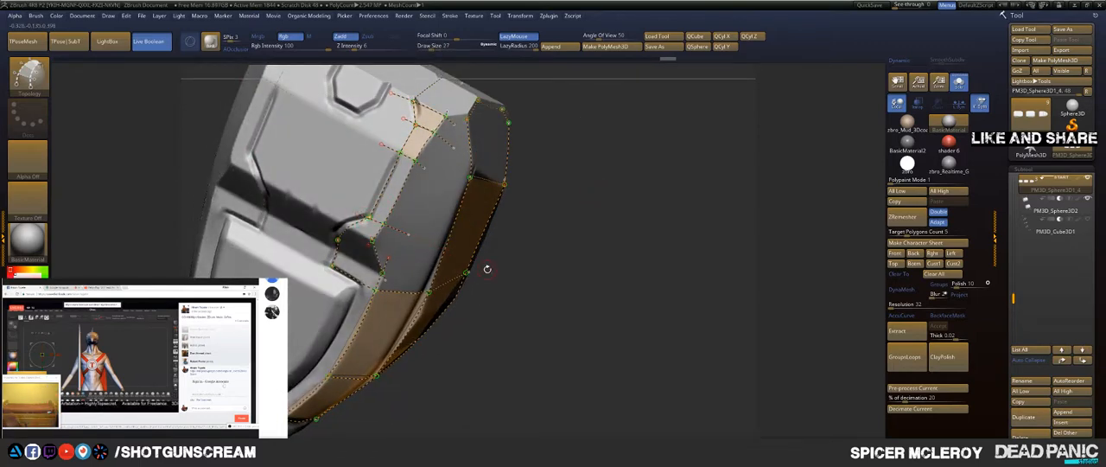
{"action": "key", "text": "ctrl+z"}
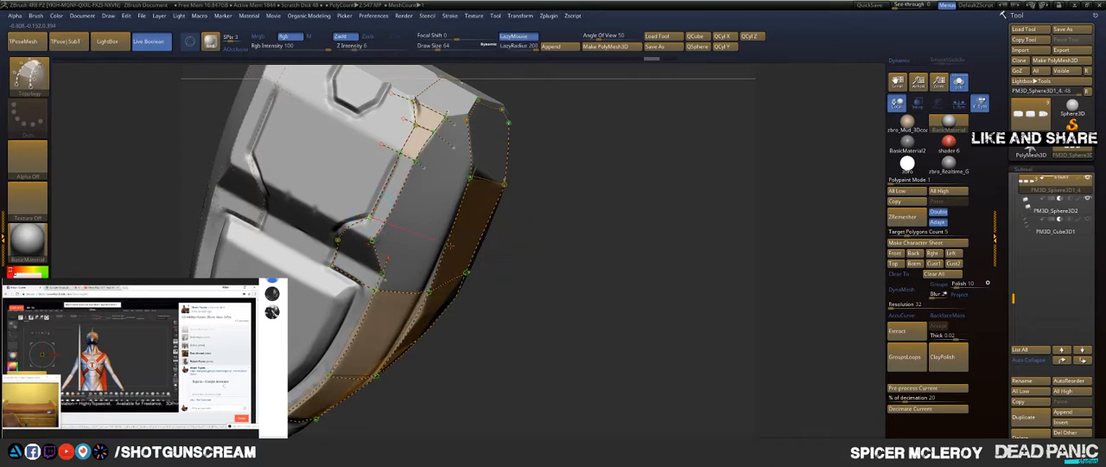
{"action": "left_click_drag", "start_coordinate": [528, 228], "coordinate": [438, 191]}
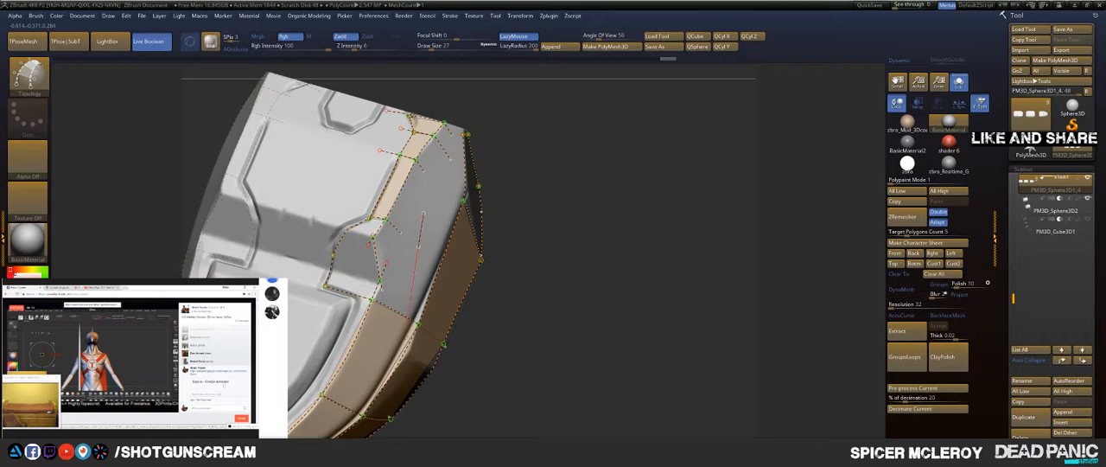
{"action": "left_click_drag", "start_coordinate": [410, 307], "coordinate": [409, 321]}
Step: Draw a topology curve from the notch's upper corner across to the strip's outer edge, closing the bend face
{"action": "left_click_drag", "start_coordinate": [347, 230], "coordinate": [434, 251]}
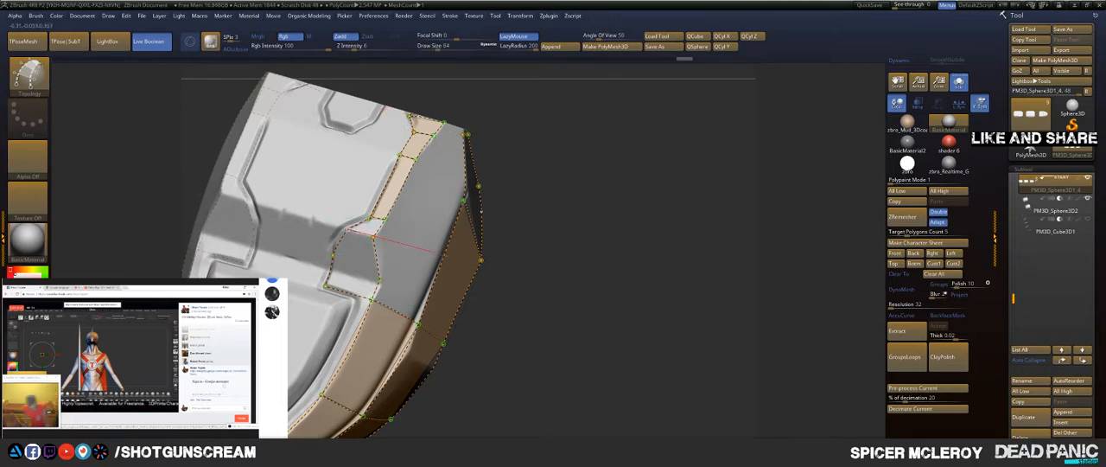
{"action": "mouse_move", "coordinate": [534, 194]}
{"action": "left_mouse_down"}
{"action": "mouse_move", "coordinate": [548, 193]}
{"action": "mouse_move", "coordinate": [574, 259]}
{"action": "left_mouse_up"}
{"action": "key", "text": "ctrl+z"}
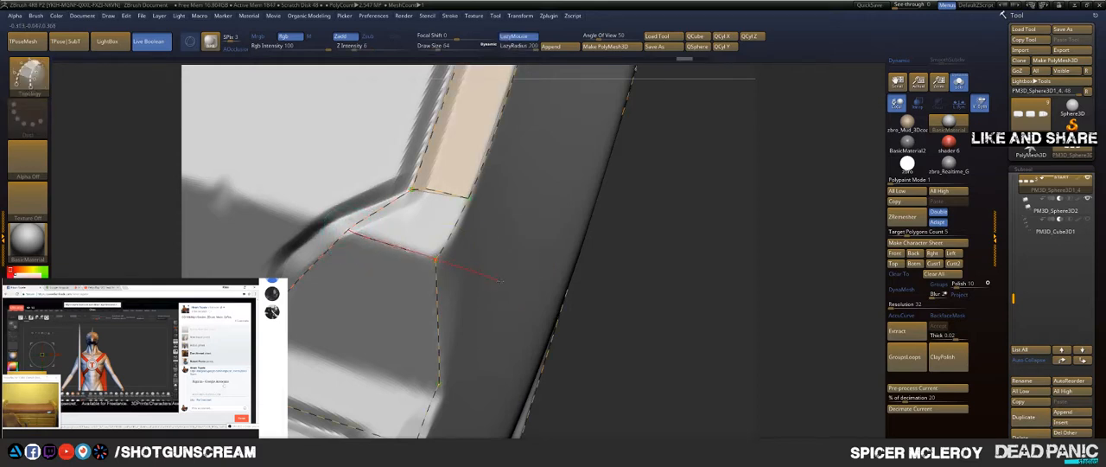
{"action": "left_click_drag", "start_coordinate": [549, 305], "coordinate": [551, 306]}
Step: Draw two topology curves across the notch wall and join their outer ends, filling the remaining notch faces
{"action": "left_click_drag", "start_coordinate": [632, 266], "coordinate": [645, 159], "text": "alt"}
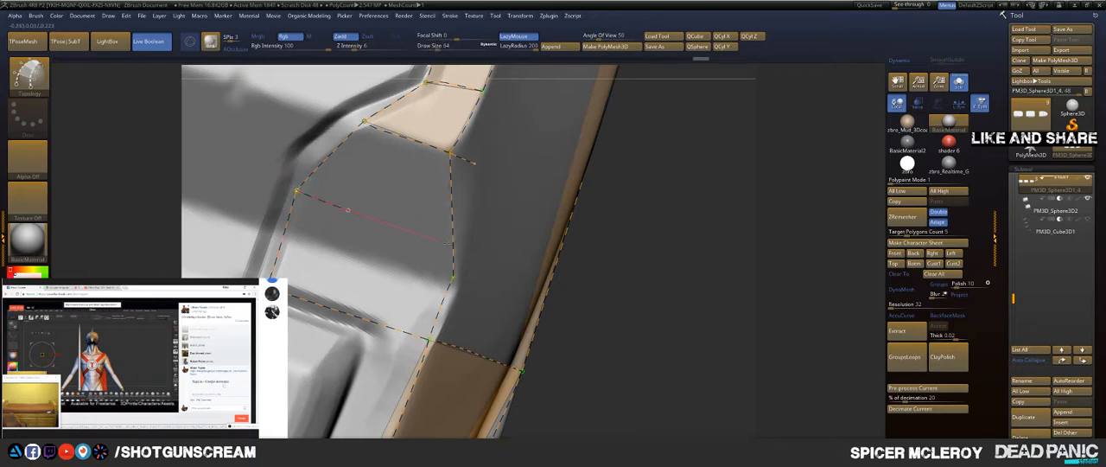
{"action": "mouse_move", "coordinate": [540, 273]}
{"action": "left_mouse_down"}
{"action": "mouse_move", "coordinate": [558, 277]}
{"action": "mouse_move", "coordinate": [602, 207]}
{"action": "mouse_move", "coordinate": [596, 223]}
{"action": "left_mouse_up"}
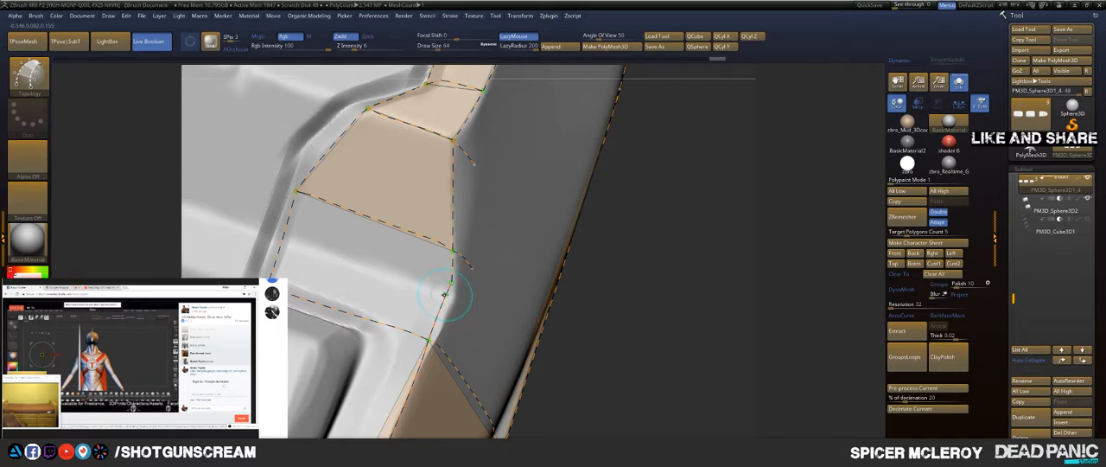
{"action": "left_click_drag", "start_coordinate": [353, 260], "coordinate": [282, 233]}
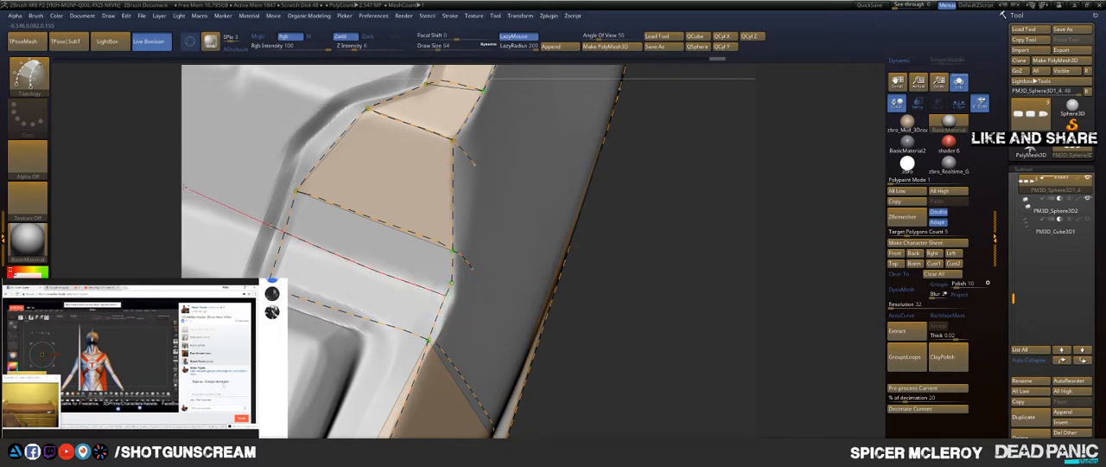
{"action": "left_click_drag", "start_coordinate": [184, 187], "coordinate": [259, 220]}
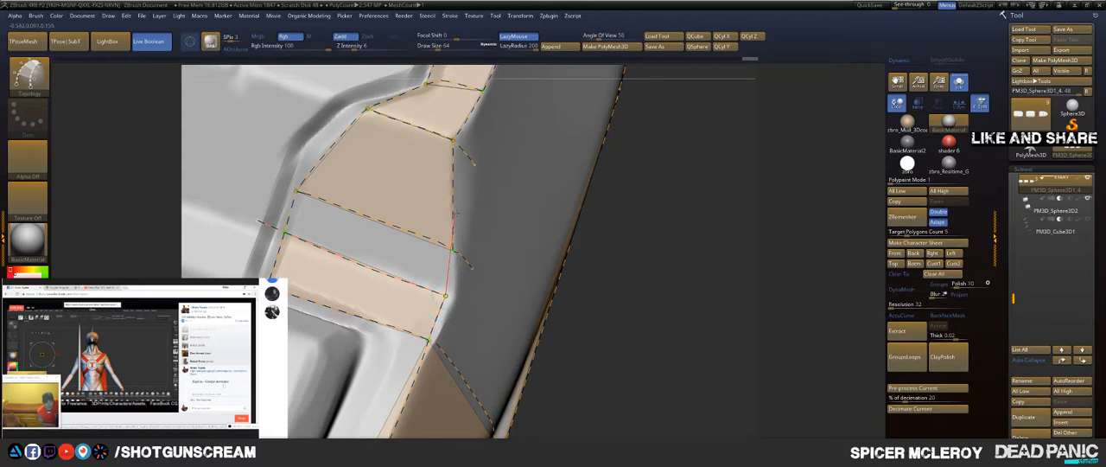
{"action": "left_click_drag", "start_coordinate": [464, 183], "coordinate": [457, 159]}
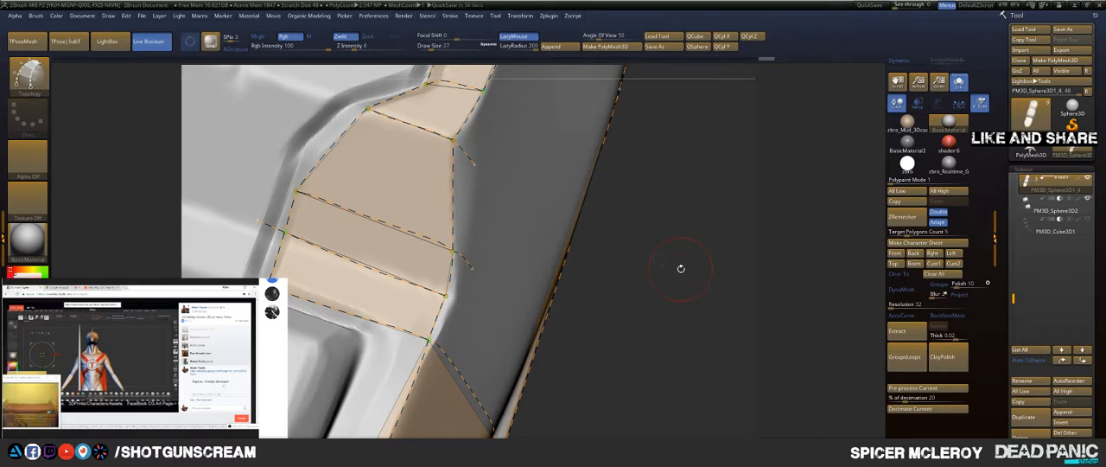
Step: Draw a topology curve from the side panel's upper rear corner to the rear end of the bevel strip
{"action": "left_click_drag", "start_coordinate": [681, 269], "coordinate": [413, 253], "text": "alt"}
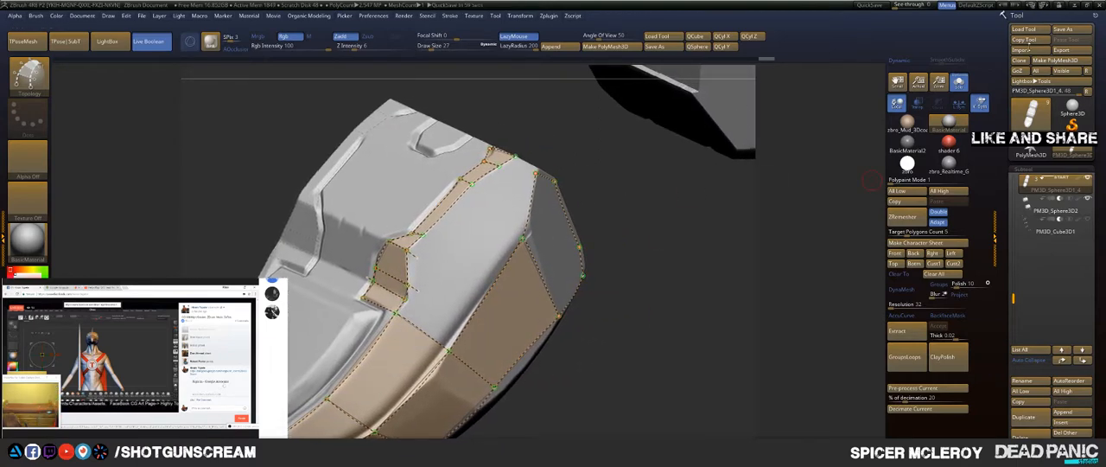
{"action": "left_click_drag", "start_coordinate": [631, 278], "coordinate": [717, 257]}
{"action": "left_click_drag", "start_coordinate": [842, 178], "coordinate": [572, 125], "text": "alt"}
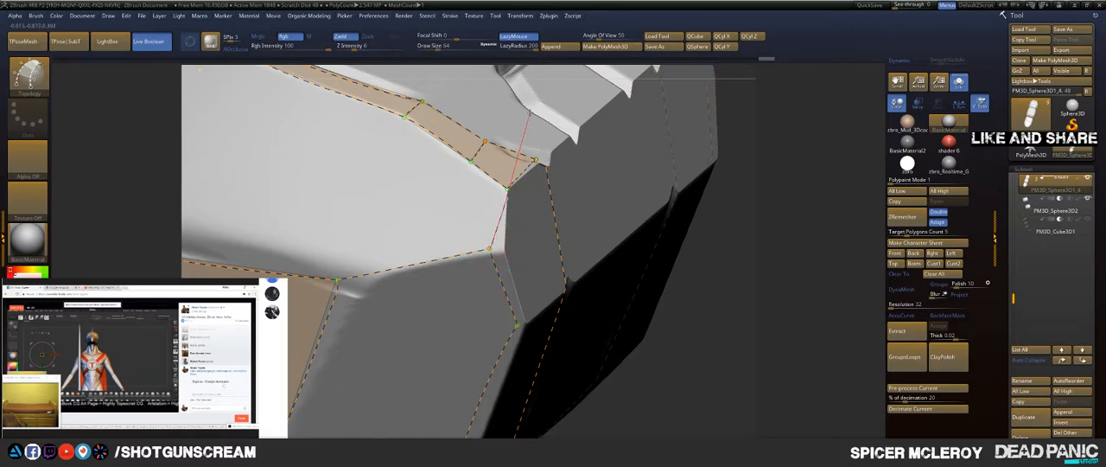
{"action": "left_click_drag", "start_coordinate": [530, 102], "coordinate": [532, 102]}
{"action": "key", "text": "ctrl+z"}
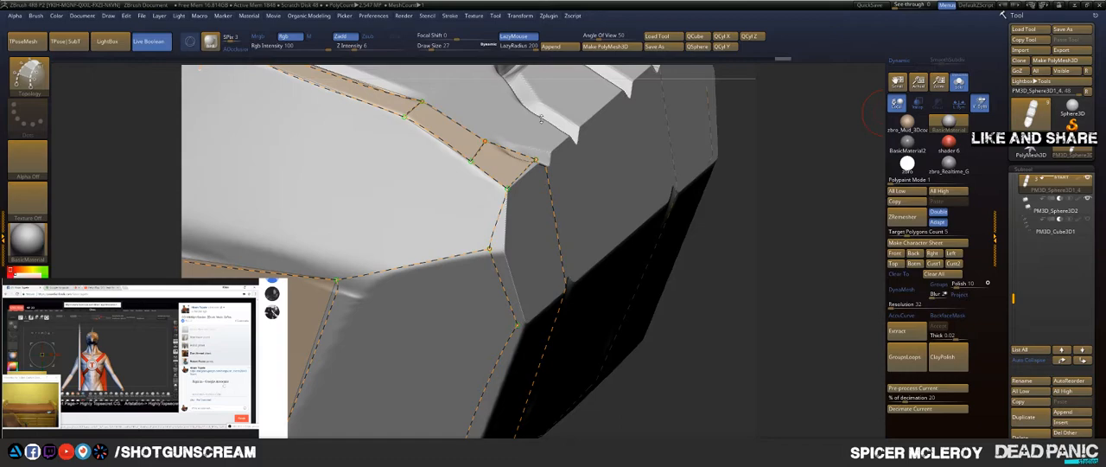
Step: Draw a short topology curve from the notch's lower outer corner towards the side ridge, parallel to the cross seam
{"action": "right_click_drag", "start_coordinate": [343, 183], "coordinate": [519, 167]}
{"action": "right_click_drag", "start_coordinate": [618, 193], "coordinate": [663, 131]}
{"action": "left_click_drag", "start_coordinate": [371, 179], "coordinate": [508, 109]}
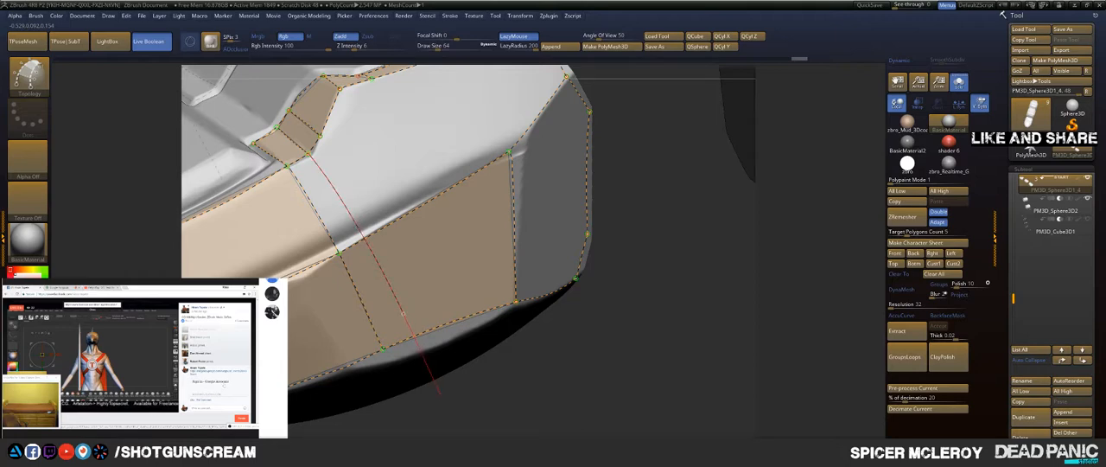
{"action": "left_click_drag", "start_coordinate": [450, 413], "coordinate": [452, 387]}
{"action": "left_click_drag", "start_coordinate": [647, 156], "coordinate": [651, 175]}
{"action": "key", "text": "ctrl+z"}
{"action": "left_click_drag", "start_coordinate": [625, 141], "coordinate": [598, 170]}
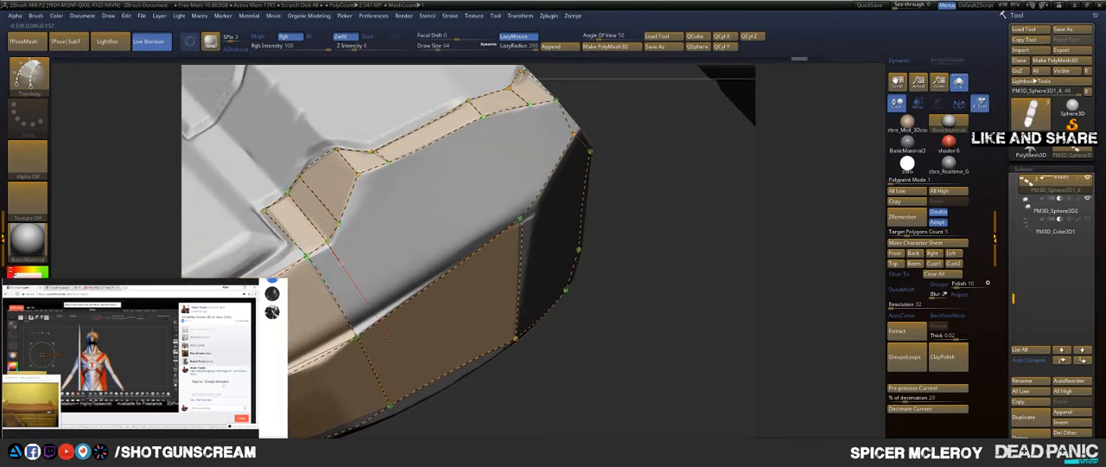
{"action": "left_click_drag", "start_coordinate": [411, 358], "coordinate": [411, 360]}
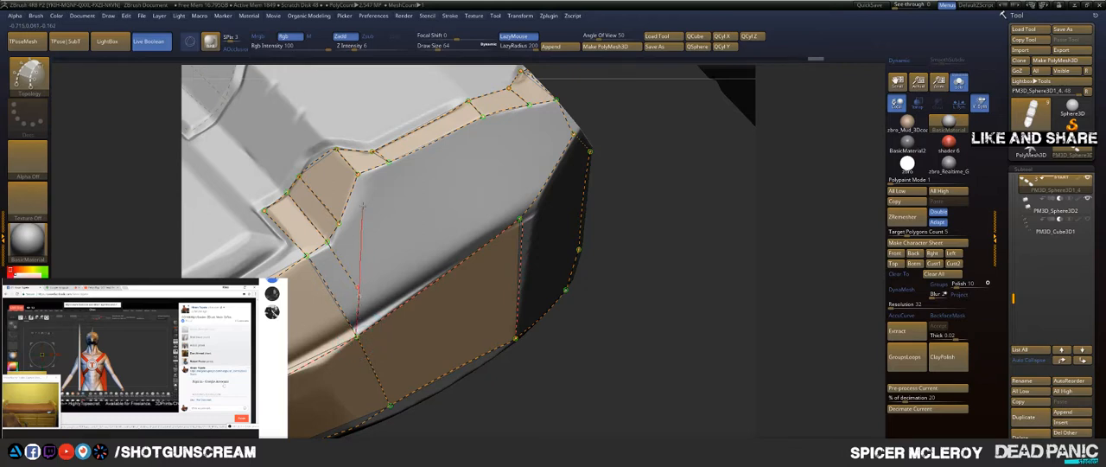
Step: Draw a topology curve from the cross seam's ridge point up to the short curve's end, closing the face below the notch
{"action": "left_click_drag", "start_coordinate": [360, 197], "coordinate": [358, 233]}
{"action": "key", "text": "ctrl+z"}
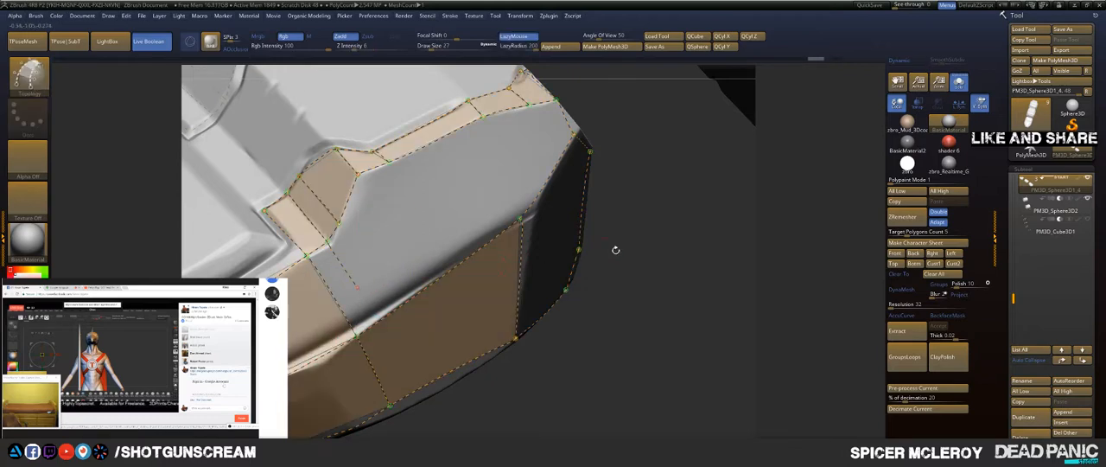
{"action": "left_click_drag", "start_coordinate": [362, 286], "coordinate": [355, 287]}
{"action": "left_click_drag", "start_coordinate": [666, 248], "coordinate": [666, 299], "text": "alt"}
{"action": "left_click_drag", "start_coordinate": [354, 371], "coordinate": [375, 226]}
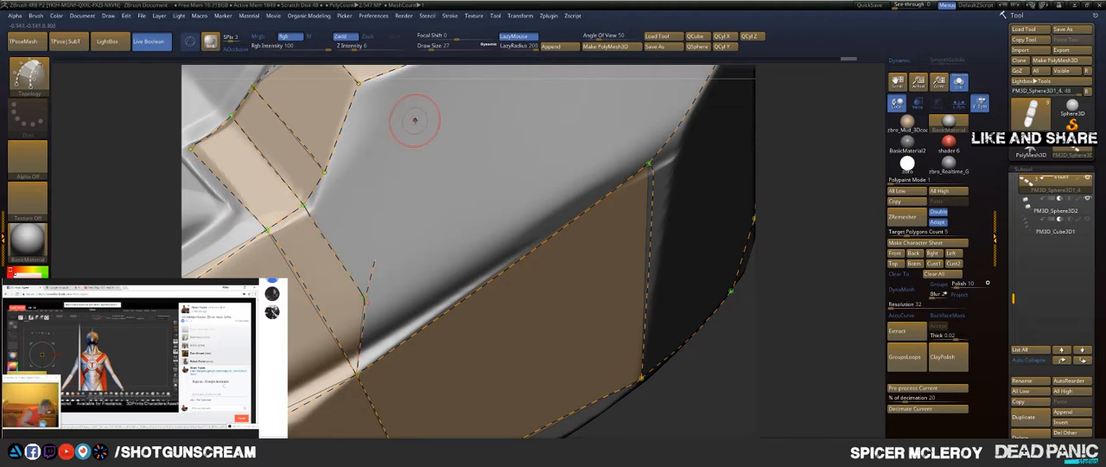
Step: Draw a topology curve along the upper side of the ridge and join its rear end to the ridge's rear corner
{"action": "mouse_move", "coordinate": [827, 178]}
{"action": "left_mouse_down"}
{"action": "mouse_move", "coordinate": [875, 165]}
{"action": "mouse_move", "coordinate": [869, 157]}
{"action": "mouse_move", "coordinate": [827, 186]}
{"action": "mouse_move", "coordinate": [762, 275]}
{"action": "left_mouse_up"}
{"action": "key", "text": "ctrl+z"}
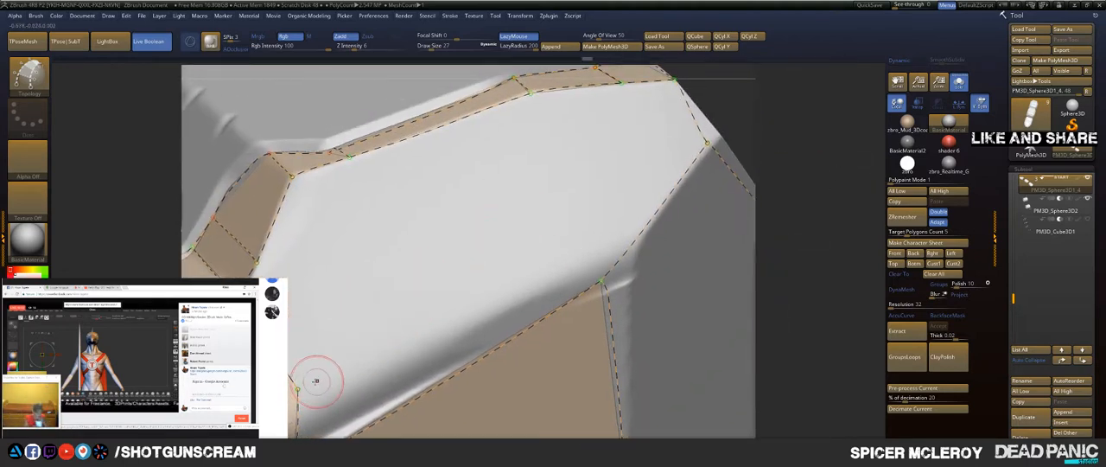
{"action": "left_click_drag", "start_coordinate": [443, 303], "coordinate": [657, 197]}
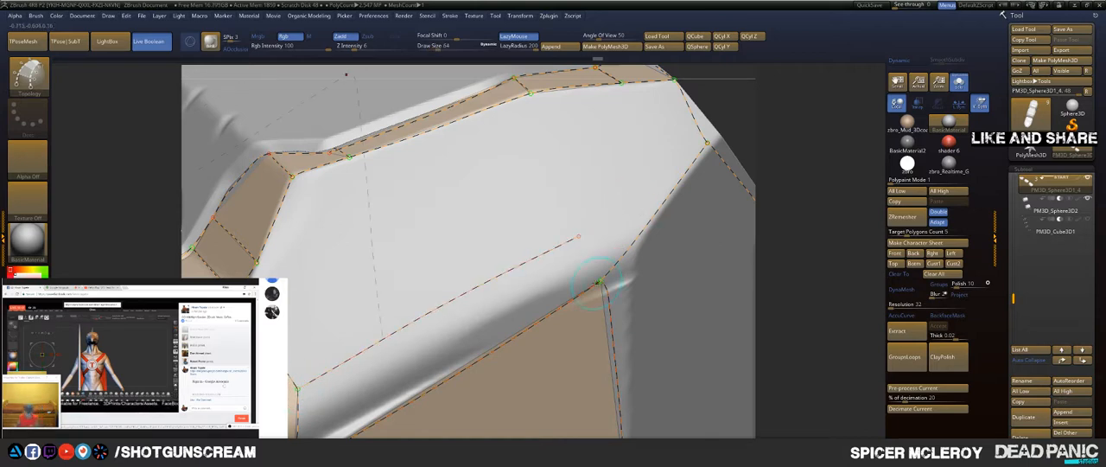
{"action": "left_click_drag", "start_coordinate": [600, 279], "coordinate": [527, 121]}
Step: Draw short topology curves inward from the panel's two upper rear corners and an inset curve along the slanted rear edge
{"action": "left_click_drag", "start_coordinate": [815, 111], "coordinate": [654, 180], "text": "alt"}
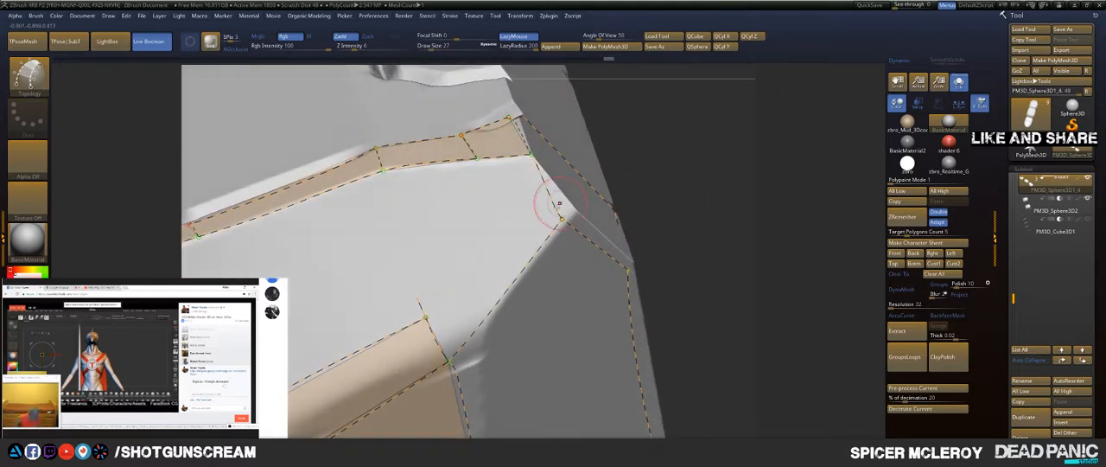
{"action": "left_click_drag", "start_coordinate": [561, 219], "coordinate": [425, 207]}
{"action": "left_click_drag", "start_coordinate": [516, 170], "coordinate": [454, 261]}
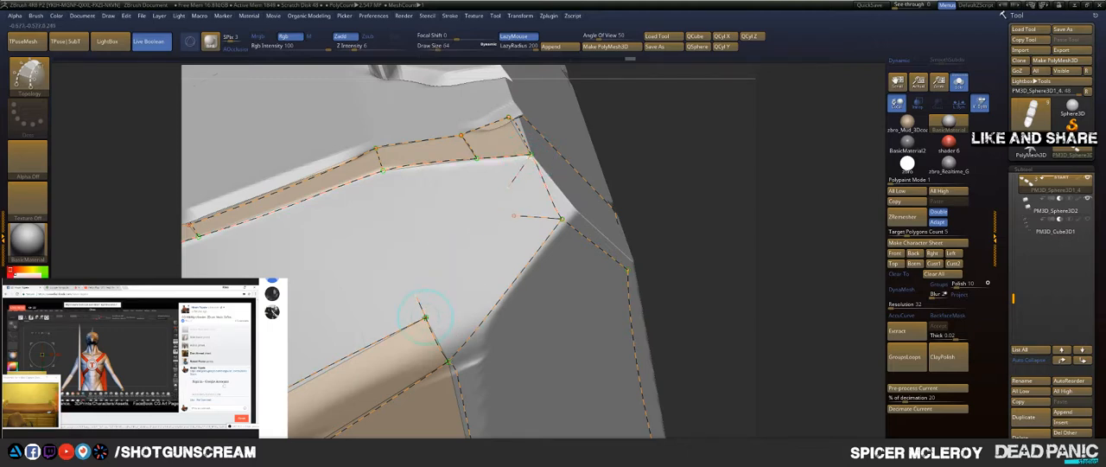
{"action": "mouse_move", "coordinate": [425, 317]}
{"action": "left_mouse_down"}
{"action": "mouse_move", "coordinate": [512, 242]}
{"action": "mouse_move", "coordinate": [549, 175]}
{"action": "left_mouse_up"}
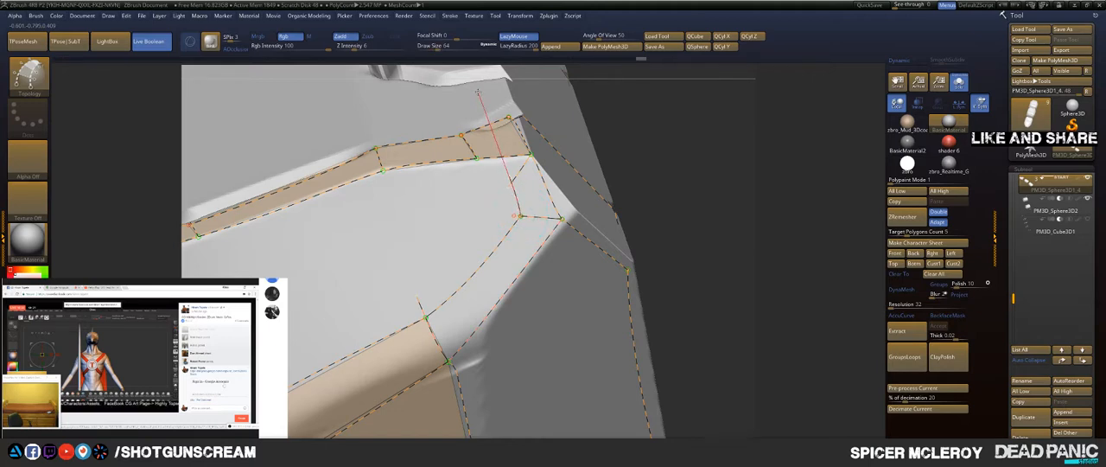
Step: Draw topology curves around the panel's inset rear corner, closing the corner face and the first border face under the strip
{"action": "left_click_drag", "start_coordinate": [478, 92], "coordinate": [474, 78]}
{"action": "left_click_drag", "start_coordinate": [445, 218], "coordinate": [246, 263]}
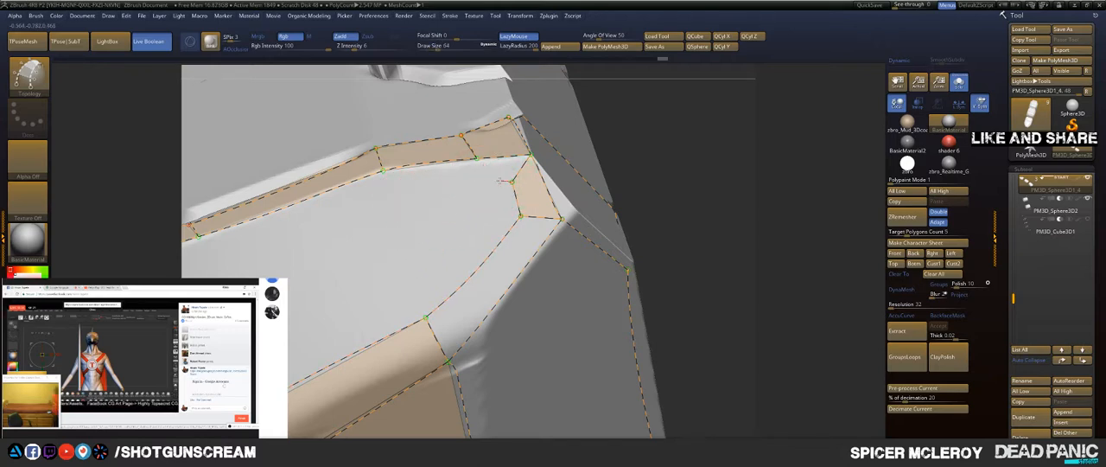
{"action": "left_click_drag", "start_coordinate": [500, 180], "coordinate": [376, 171]}
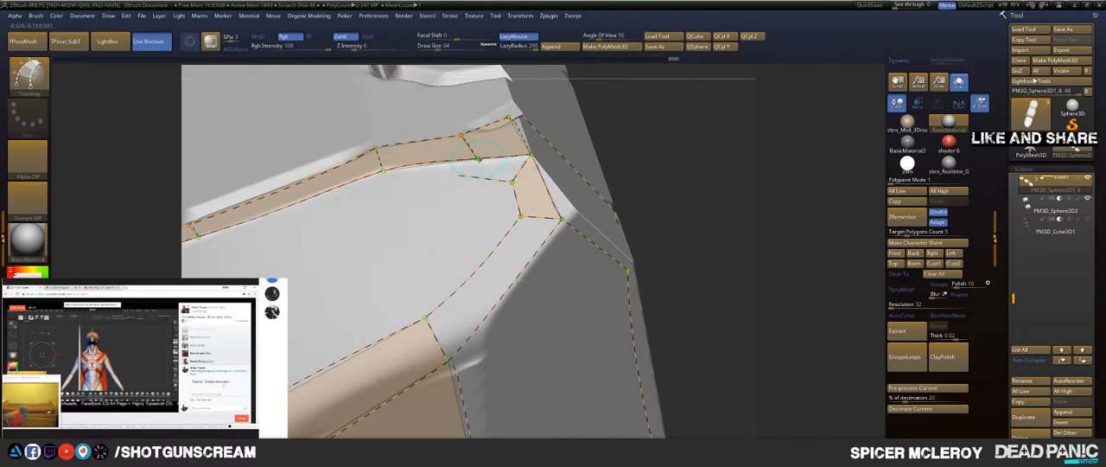
{"action": "left_click_drag", "start_coordinate": [472, 191], "coordinate": [465, 285]}
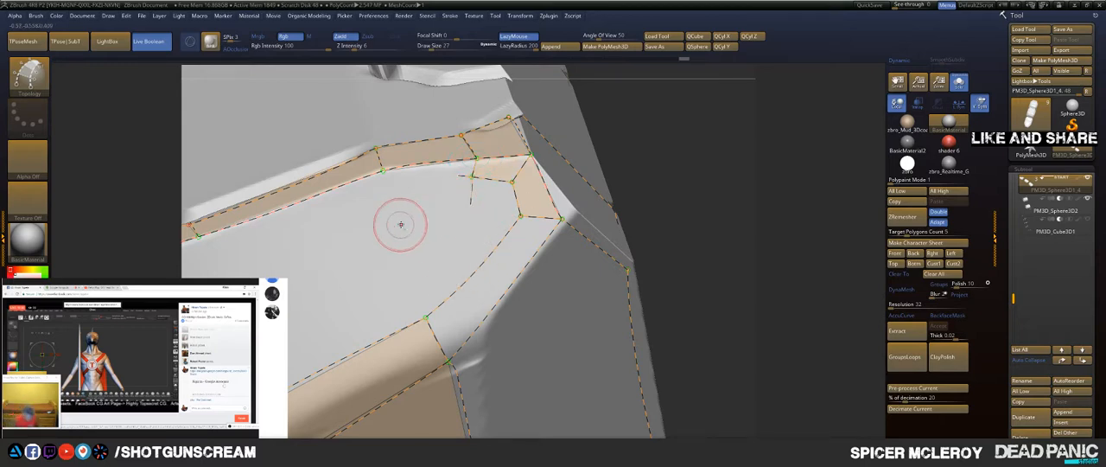
Step: Draw a short topology curve from the ridge's upper front corner toward the notch, closing the border face at the ridge's front end
{"action": "left_click_drag", "start_coordinate": [404, 226], "coordinate": [307, 303]}
{"action": "mouse_move", "coordinate": [699, 132]}
{"action": "left_mouse_down", "text": "alt"}
{"action": "mouse_move", "coordinate": [787, 112]}
{"action": "mouse_move", "coordinate": [779, 147]}
{"action": "mouse_move", "coordinate": [844, 71]}
{"action": "left_mouse_up", "text": "alt"}
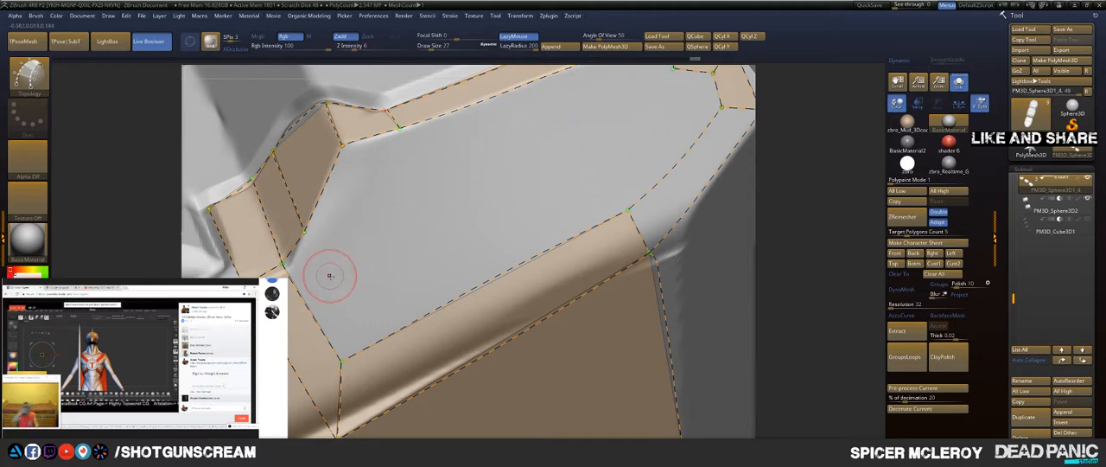
{"action": "left_click_drag", "start_coordinate": [322, 291], "coordinate": [283, 308]}
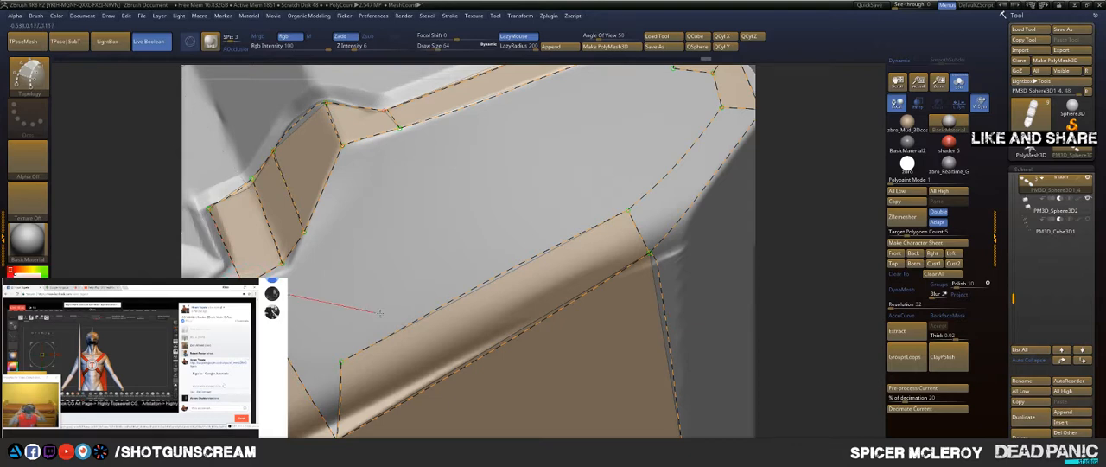
{"action": "left_click_drag", "start_coordinate": [380, 313], "coordinate": [395, 315]}
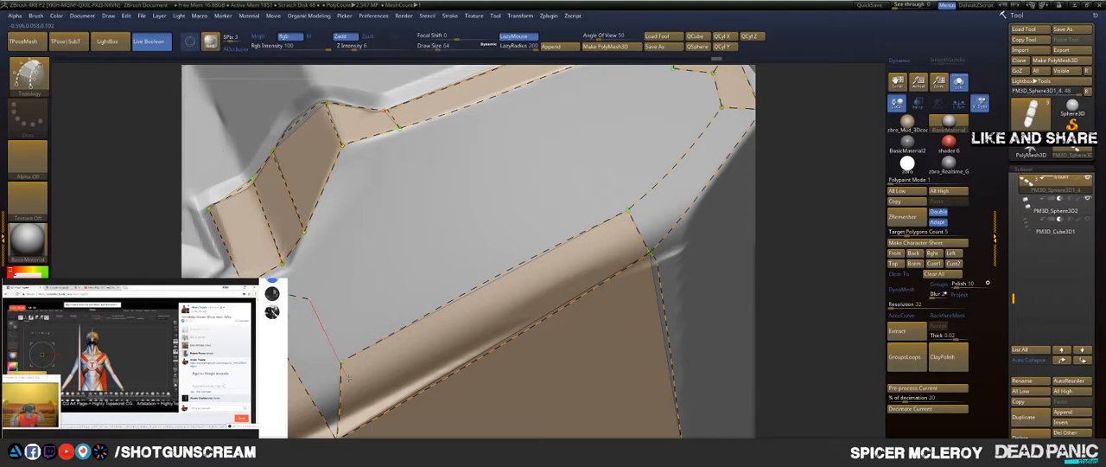
{"action": "left_click_drag", "start_coordinate": [371, 426], "coordinate": [372, 427], "text": "alt"}
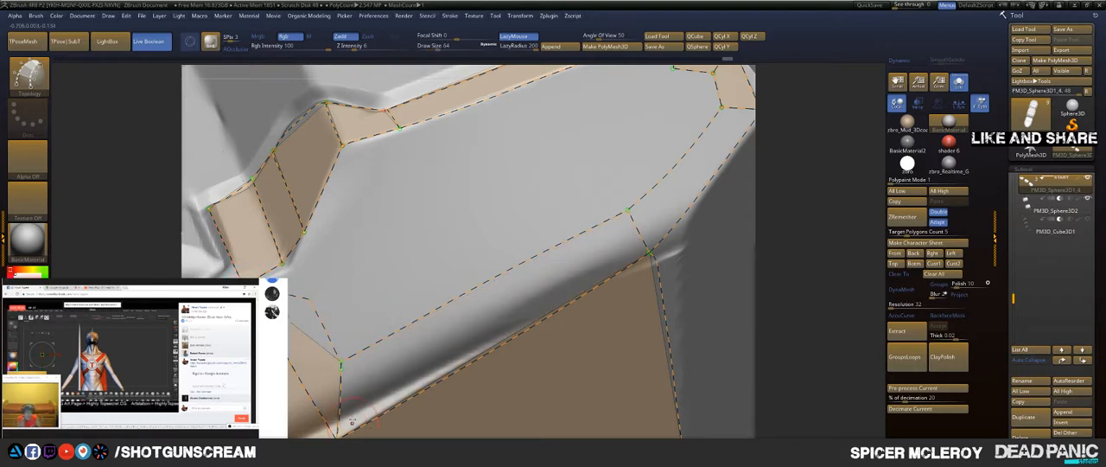
{"action": "key", "text": "ctrl+z"}
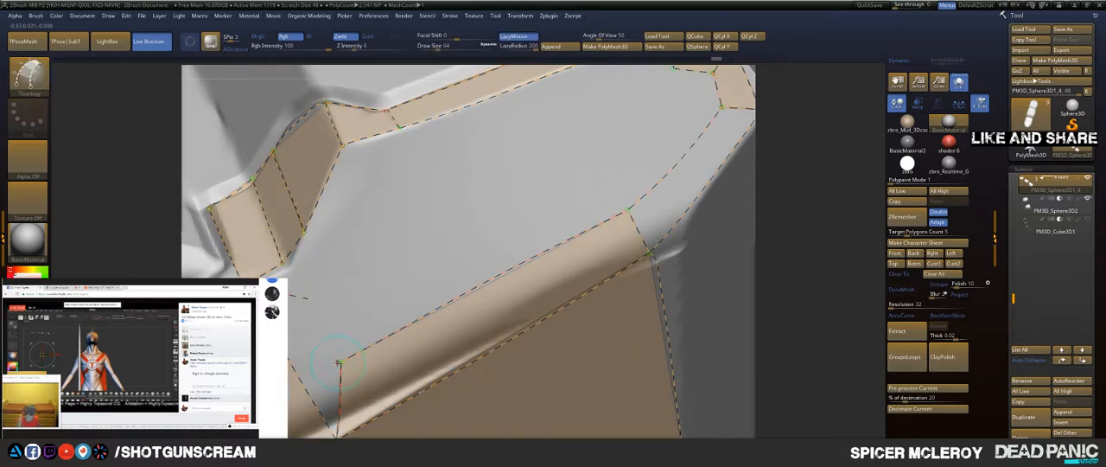
{"action": "left_click_drag", "start_coordinate": [259, 207], "coordinate": [257, 205]}
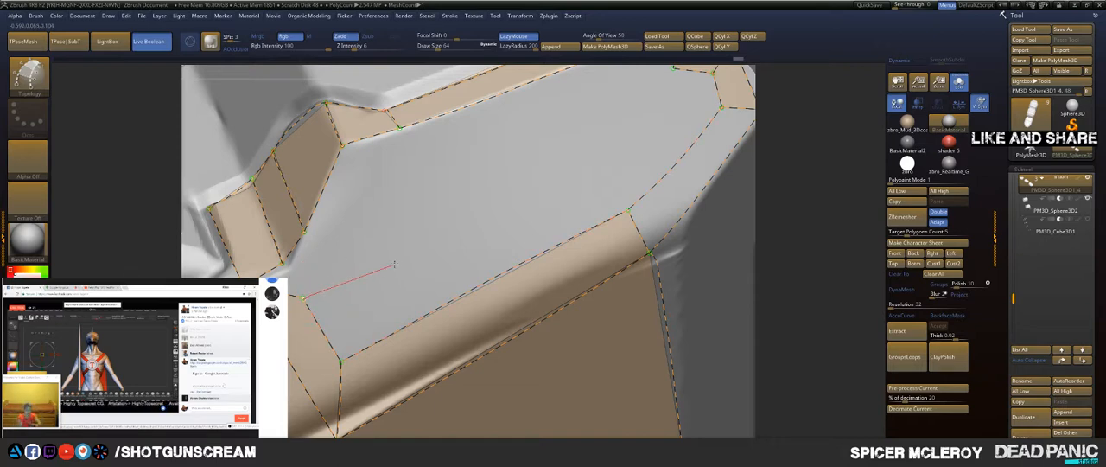
Step: Draw an inset topology curve up the notch's slanted side and along the panel's upper border to the inset rear corner
{"action": "left_click_drag", "start_coordinate": [394, 264], "coordinate": [381, 259]}
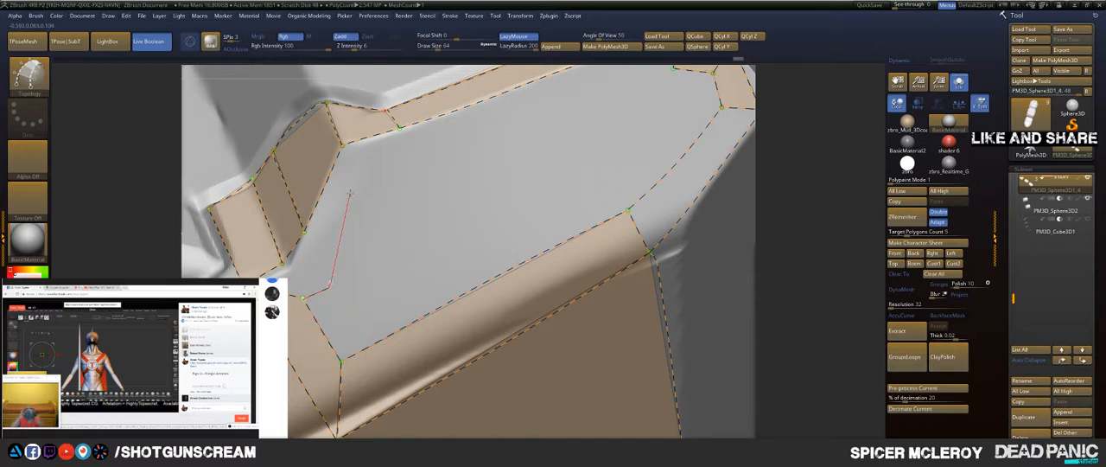
{"action": "left_click_drag", "start_coordinate": [363, 138], "coordinate": [381, 92]}
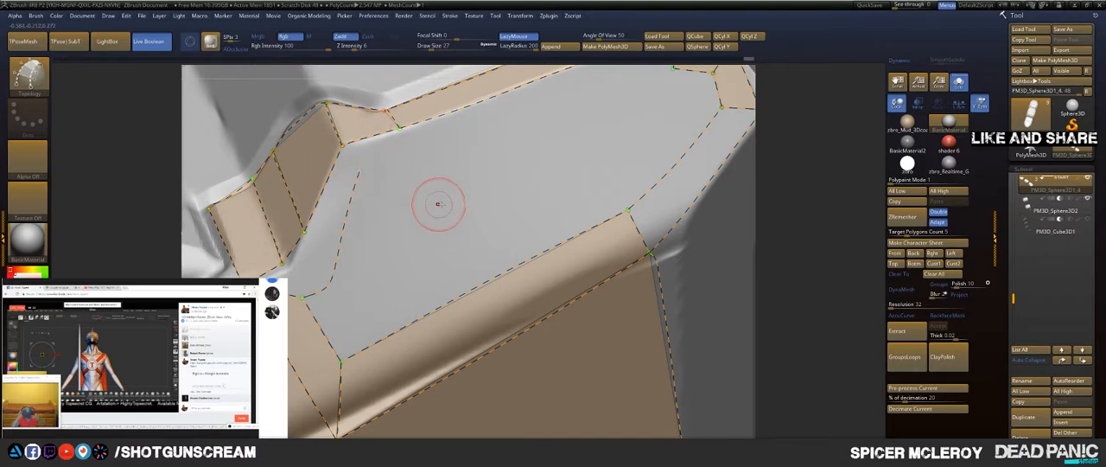
{"action": "left_click_drag", "start_coordinate": [829, 168], "coordinate": [702, 159]}
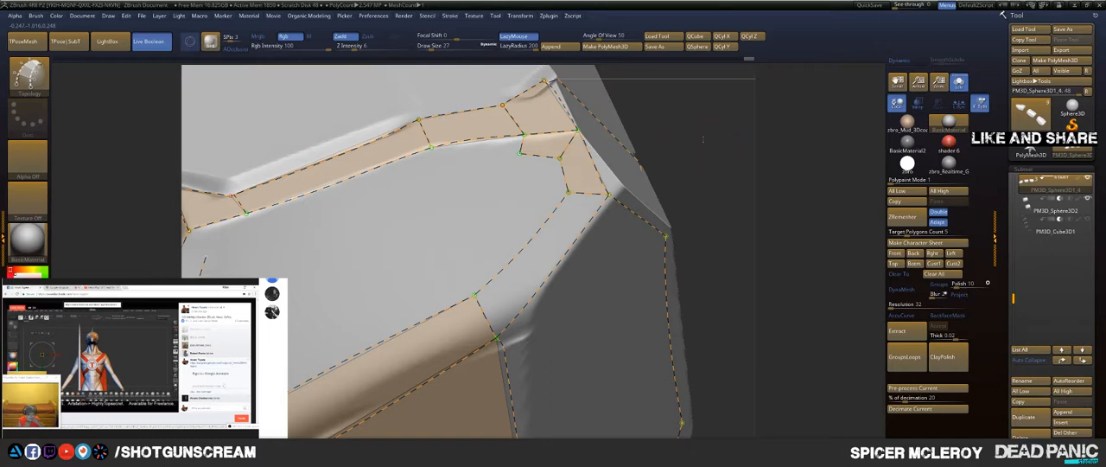
{"action": "left_click_drag", "start_coordinate": [702, 138], "coordinate": [437, 190]}
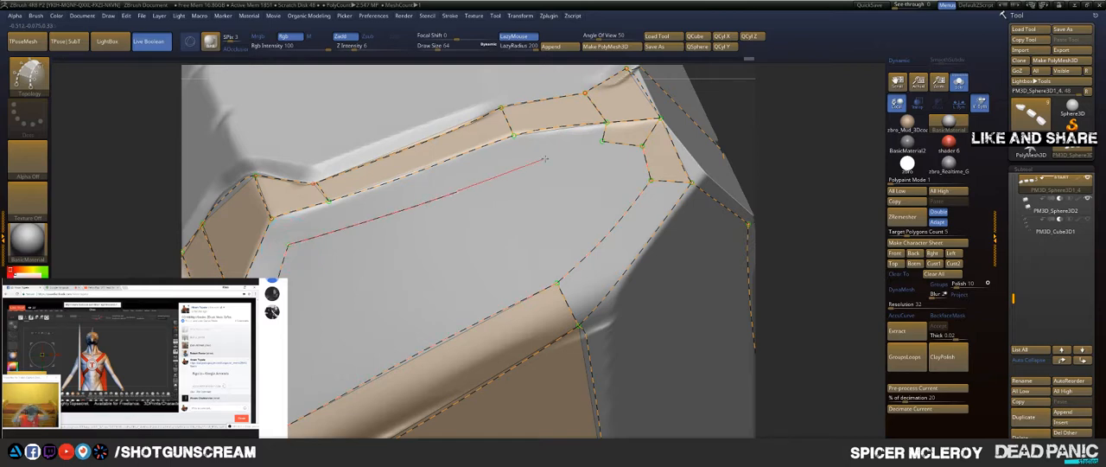
{"action": "left_click_drag", "start_coordinate": [609, 117], "coordinate": [665, 121]}
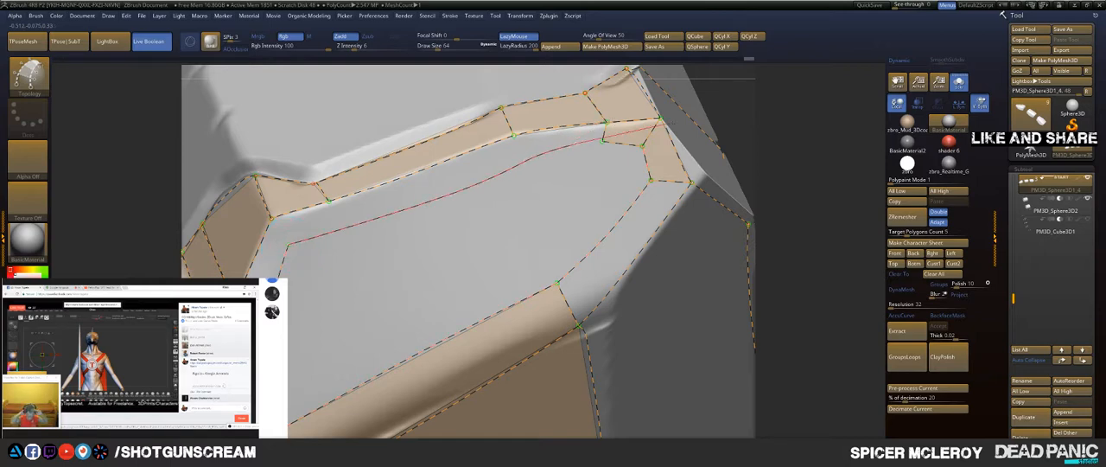
{"action": "key", "text": "ctrl+z"}
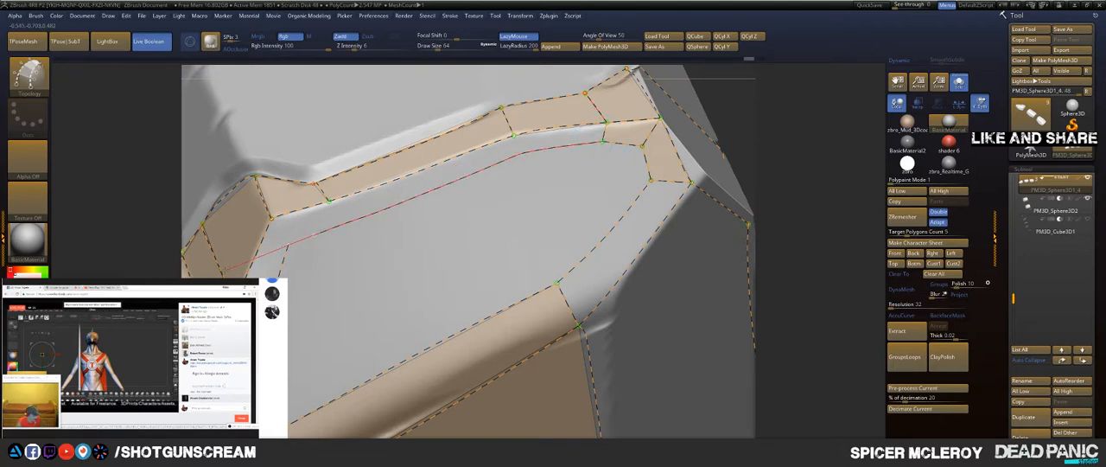
{"action": "left_click_drag", "start_coordinate": [199, 274], "coordinate": [197, 274]}
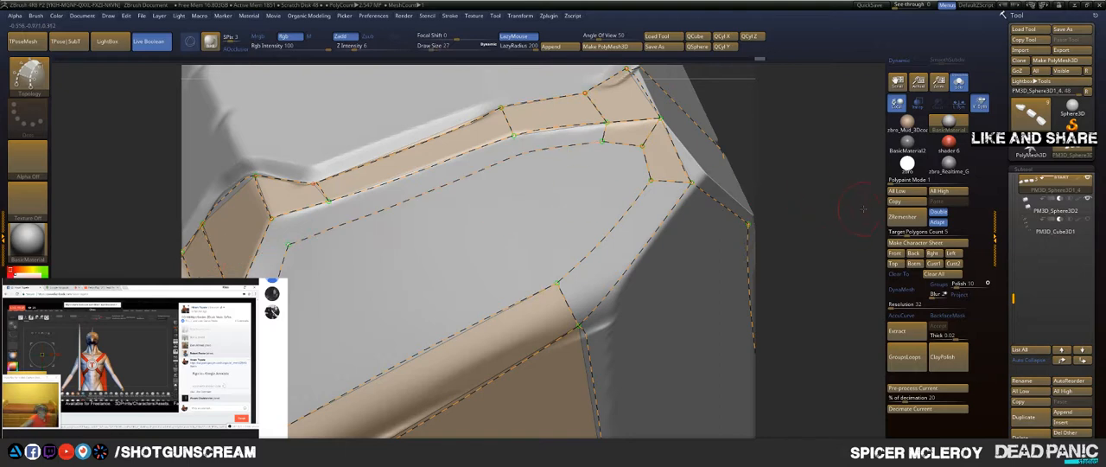
Step: Draw short topology curves across the notch side and upper border at the existing seam points, closing the inset border faces
{"action": "left_click_drag", "start_coordinate": [863, 210], "coordinate": [976, 173], "text": "alt"}
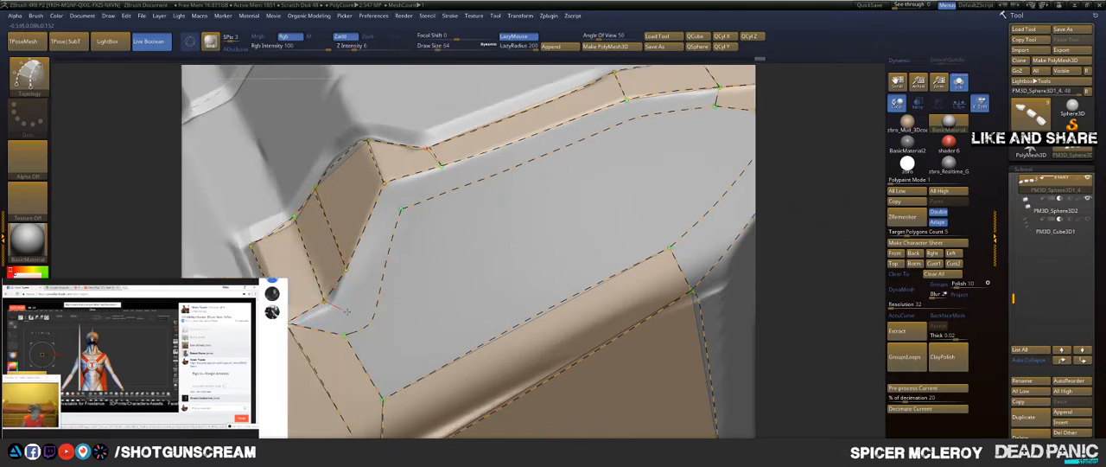
{"action": "left_click_drag", "start_coordinate": [450, 353], "coordinate": [489, 369]}
{"action": "mouse_move", "coordinate": [346, 271]}
{"action": "left_mouse_down"}
{"action": "mouse_move", "coordinate": [510, 319]}
{"action": "mouse_move", "coordinate": [430, 296]}
{"action": "mouse_move", "coordinate": [453, 265]}
{"action": "left_mouse_up"}
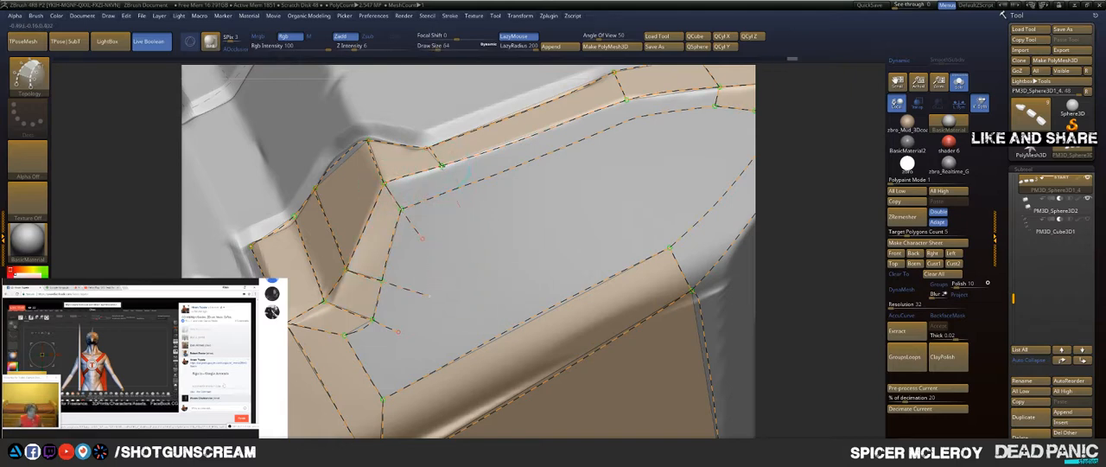
{"action": "left_click_drag", "start_coordinate": [503, 295], "coordinate": [464, 214]}
{"action": "left_click_drag", "start_coordinate": [759, 178], "coordinate": [624, 235], "text": "alt"}
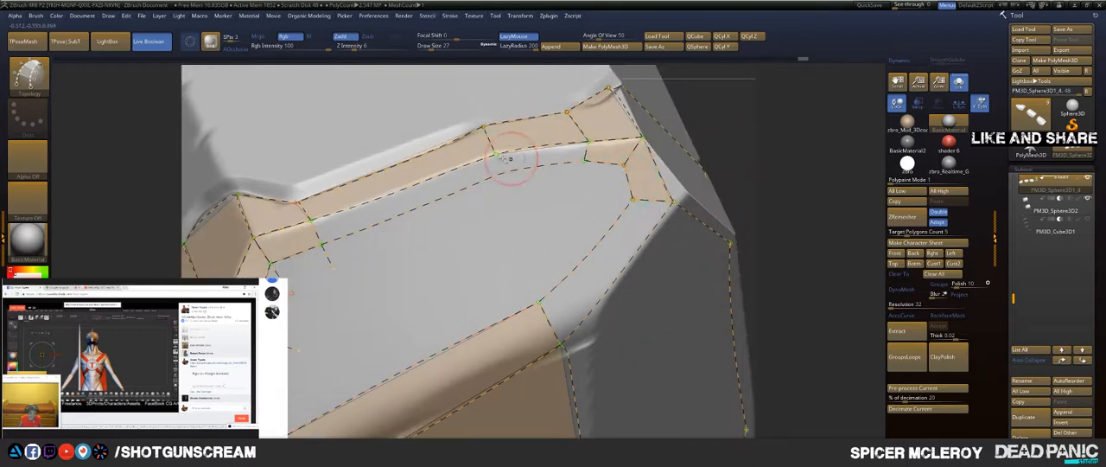
{"action": "left_click_drag", "start_coordinate": [501, 243], "coordinate": [504, 293]}
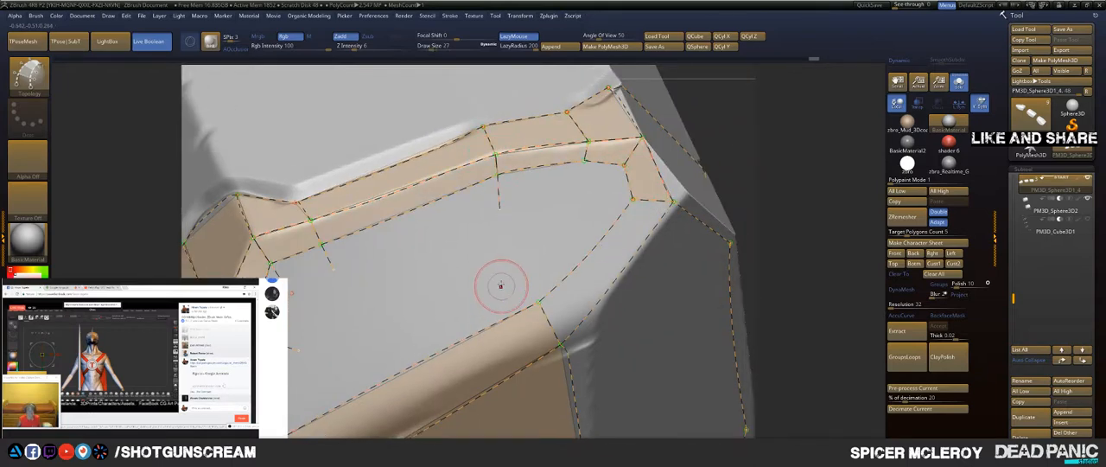
Step: Remove the curves at the ridge's rear end and redraw the topology curve along the ridge's lower edge up to its tip
{"action": "left_click_drag", "start_coordinate": [558, 215], "coordinate": [407, 311], "text": "alt"}
{"action": "left_click_drag", "start_coordinate": [815, 173], "coordinate": [700, 133], "text": "alt"}
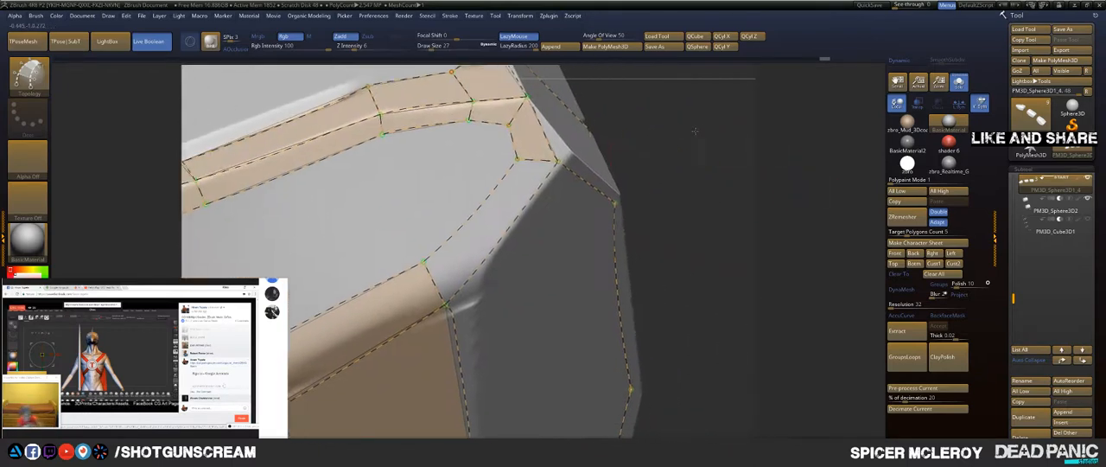
{"action": "left_click_drag", "start_coordinate": [783, 170], "coordinate": [820, 159]}
{"action": "left_click_drag", "start_coordinate": [498, 208], "coordinate": [537, 180], "text": "alt"}
{"action": "left_click_drag", "start_coordinate": [630, 121], "coordinate": [620, 177], "text": "alt"}
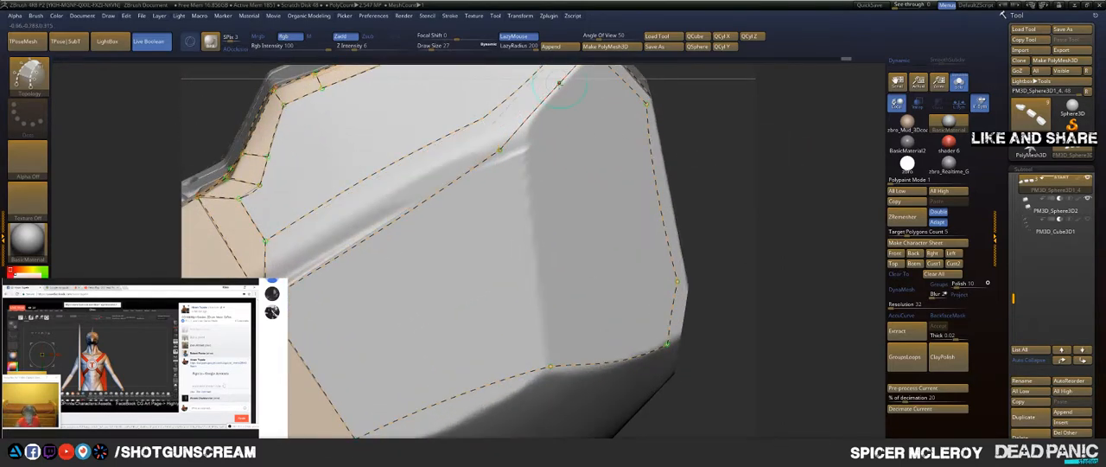
{"action": "left_click_drag", "start_coordinate": [758, 119], "coordinate": [590, 189]}
{"action": "left_click_drag", "start_coordinate": [439, 221], "coordinate": [581, 192], "text": "alt"}
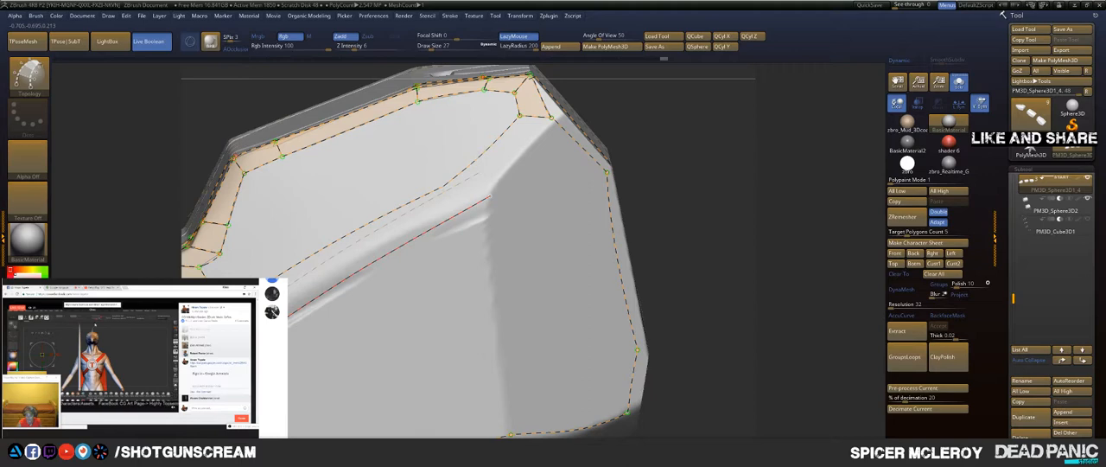
{"action": "key", "text": "ctrl+z"}
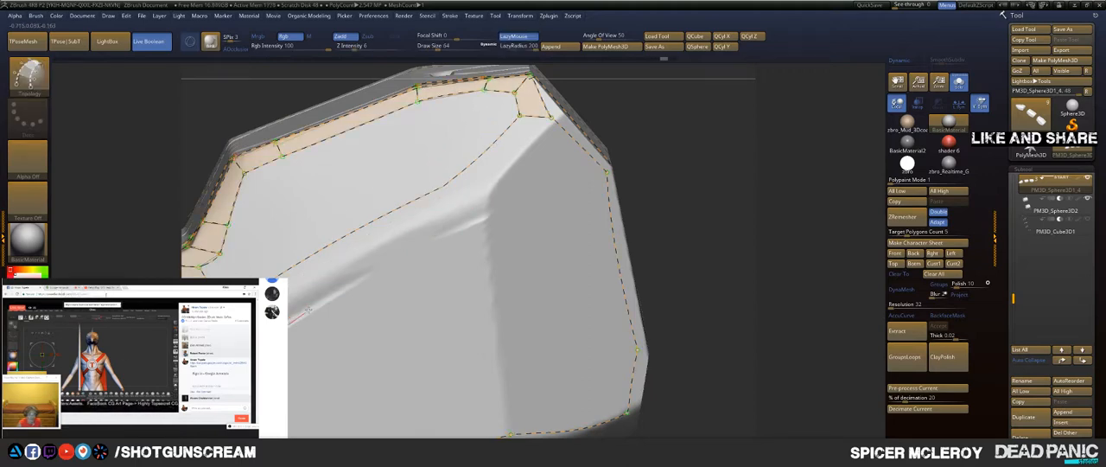
{"action": "mouse_move", "coordinate": [379, 266]}
{"action": "left_mouse_down"}
{"action": "mouse_move", "coordinate": [561, 174]}
{"action": "mouse_move", "coordinate": [507, 173]}
{"action": "left_mouse_up"}
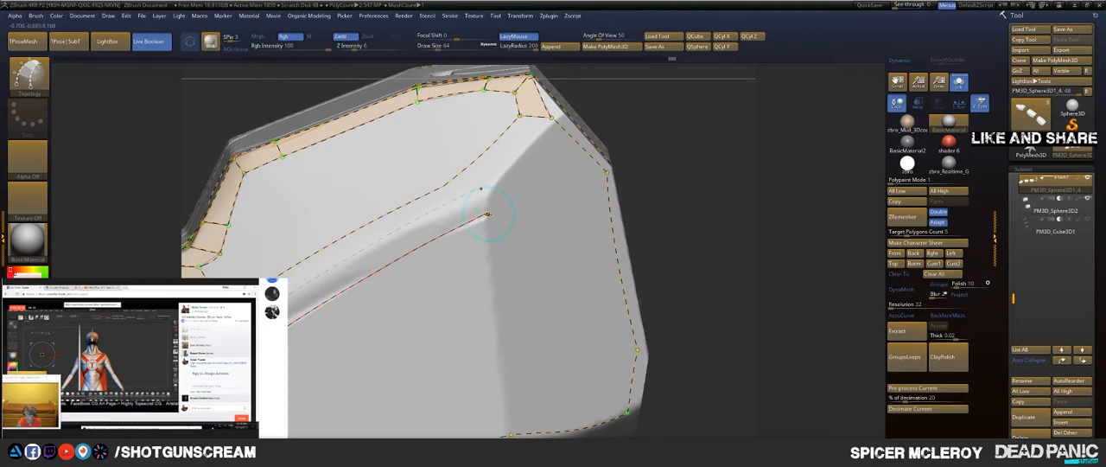
Step: Draw a topology curve along the slanted rear edge from the panel's rear corner down to the ridge's rear end
{"action": "left_click_drag", "start_coordinate": [496, 156], "coordinate": [509, 97]}
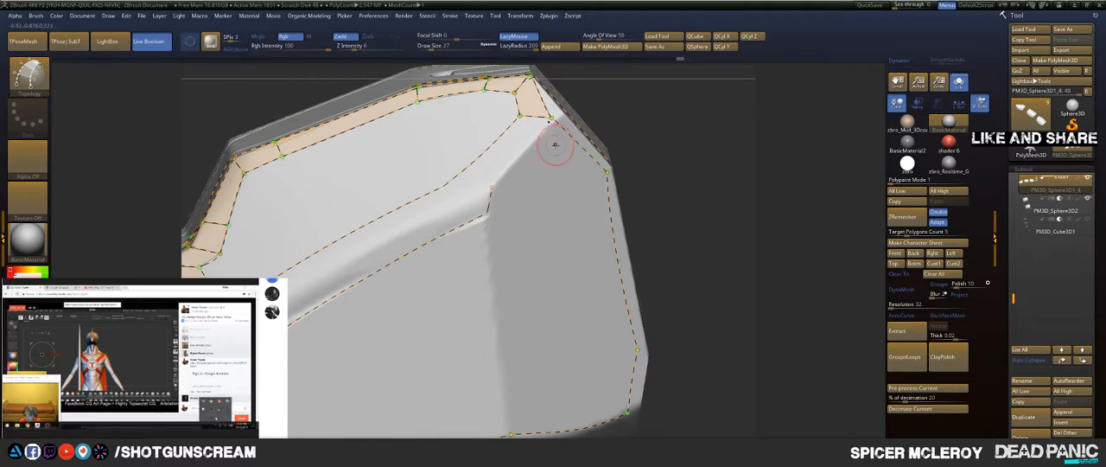
{"action": "left_click_drag", "start_coordinate": [490, 192], "coordinate": [581, 31]}
{"action": "mouse_move", "coordinate": [683, 165]}
{"action": "left_mouse_down", "text": "alt"}
{"action": "mouse_move", "coordinate": [706, 133]}
{"action": "mouse_move", "coordinate": [699, 191]}
{"action": "left_mouse_up", "text": "alt"}
{"action": "key", "text": "ctrl+z"}
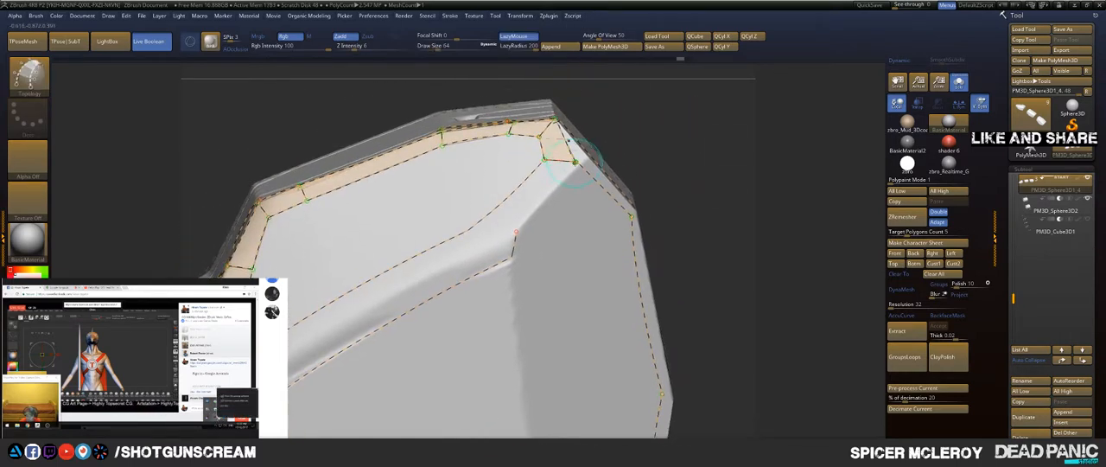
{"action": "left_click_drag", "start_coordinate": [575, 162], "coordinate": [514, 249]}
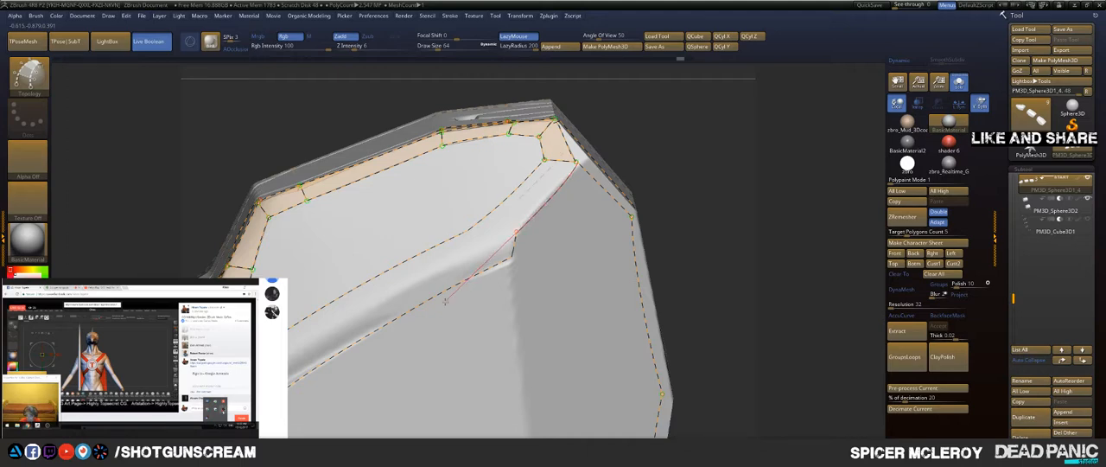
{"action": "left_click_drag", "start_coordinate": [446, 301], "coordinate": [424, 318]}
Step: Join the ridge's lower curve to the slanted edge and add short cross curves closing the ridge's long face and rear-end face
{"action": "left_click_drag", "start_coordinate": [694, 160], "coordinate": [682, 113], "text": "alt"}
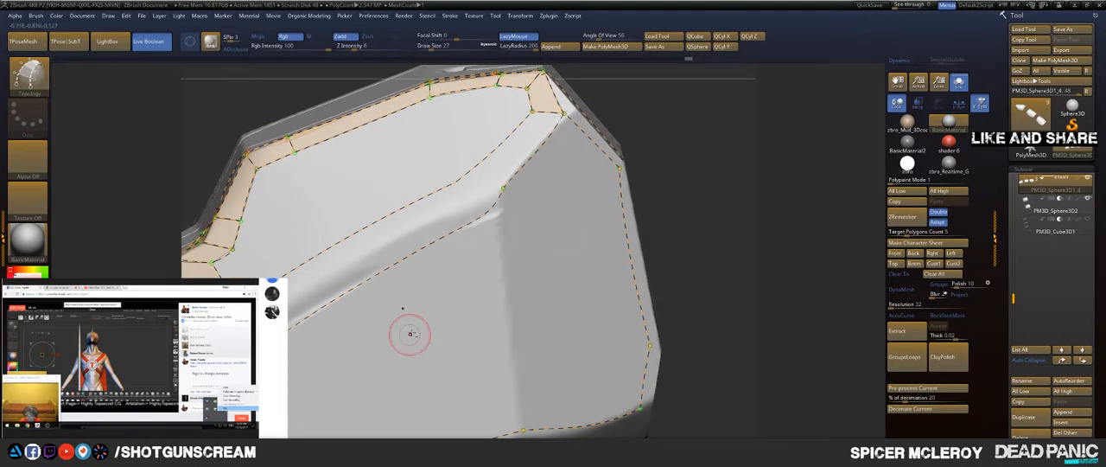
{"action": "left_click_drag", "start_coordinate": [726, 145], "coordinate": [751, 209], "text": "alt"}
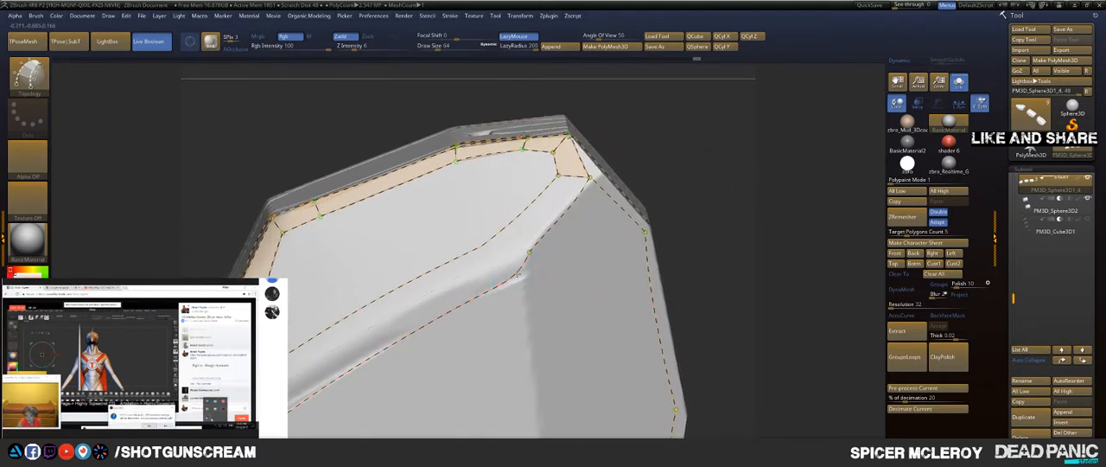
{"action": "left_click_drag", "start_coordinate": [401, 186], "coordinate": [400, 178]}
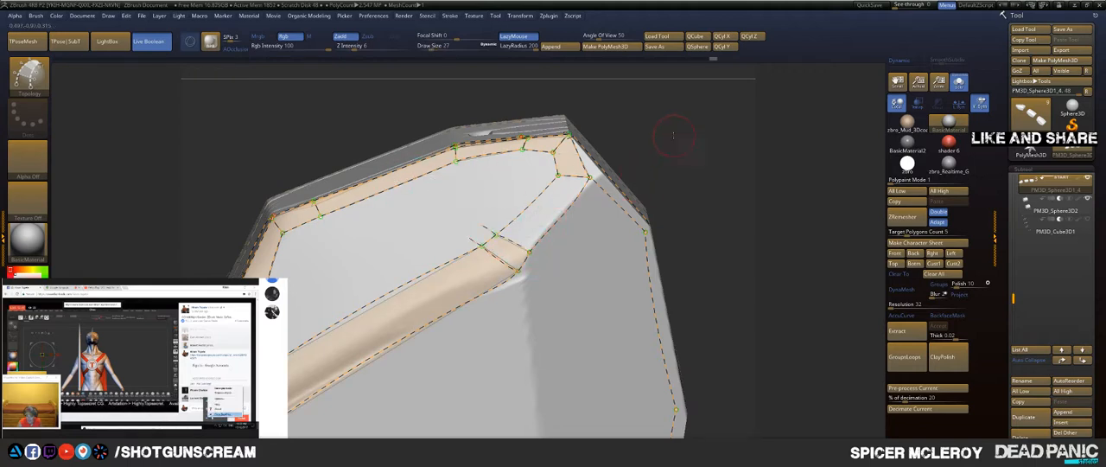
{"action": "left_click_drag", "start_coordinate": [673, 136], "coordinate": [663, 127]}
{"action": "mouse_move", "coordinate": [783, 119]}
{"action": "left_mouse_down"}
{"action": "mouse_move", "coordinate": [733, 121]}
{"action": "mouse_move", "coordinate": [719, 229]}
{"action": "left_mouse_up"}
{"action": "left_click_drag", "start_coordinate": [472, 378], "coordinate": [470, 380], "text": "alt"}
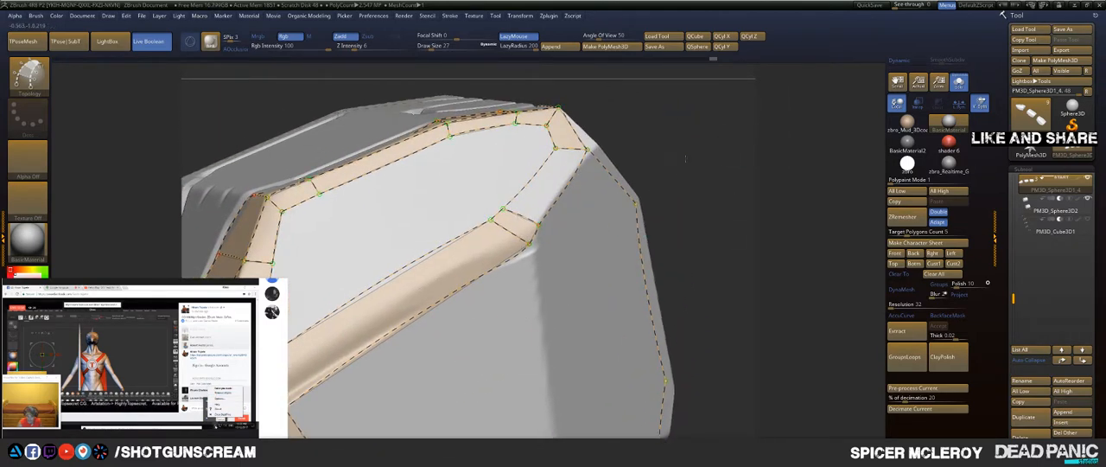
Step: Remove the rear corner's outer curves with a smaller brush and redraw them along the slanted edge, closing the corner and rear border faces
{"action": "left_click_drag", "start_coordinate": [710, 93], "coordinate": [680, 215]}
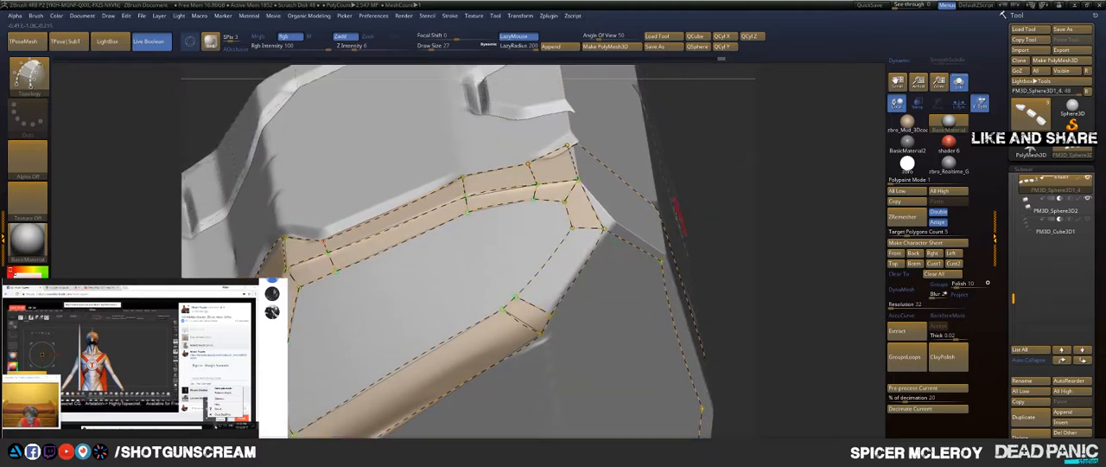
{"action": "key", "text": "bracketleft"}
{"action": "key", "text": "bracketleft"}
{"action": "key", "text": "bracketleft"}
{"action": "left_click_drag", "start_coordinate": [588, 218], "coordinate": [612, 241], "text": "alt"}
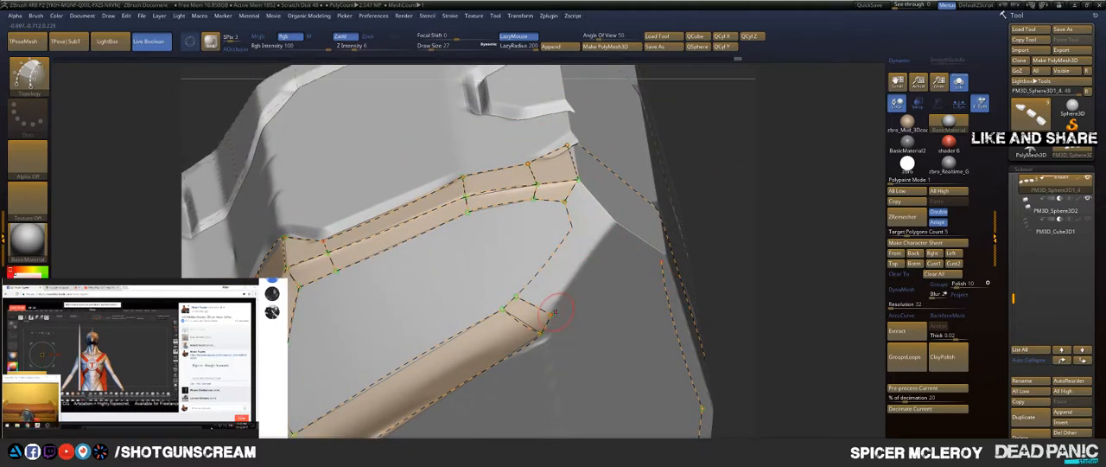
{"action": "left_click_drag", "start_coordinate": [555, 304], "coordinate": [605, 215]}
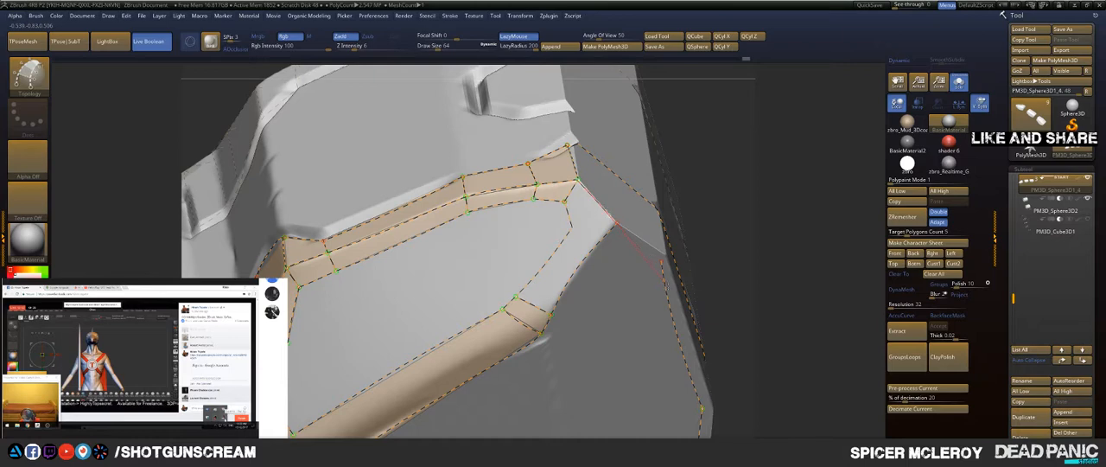
{"action": "left_click_drag", "start_coordinate": [606, 240], "coordinate": [572, 228]}
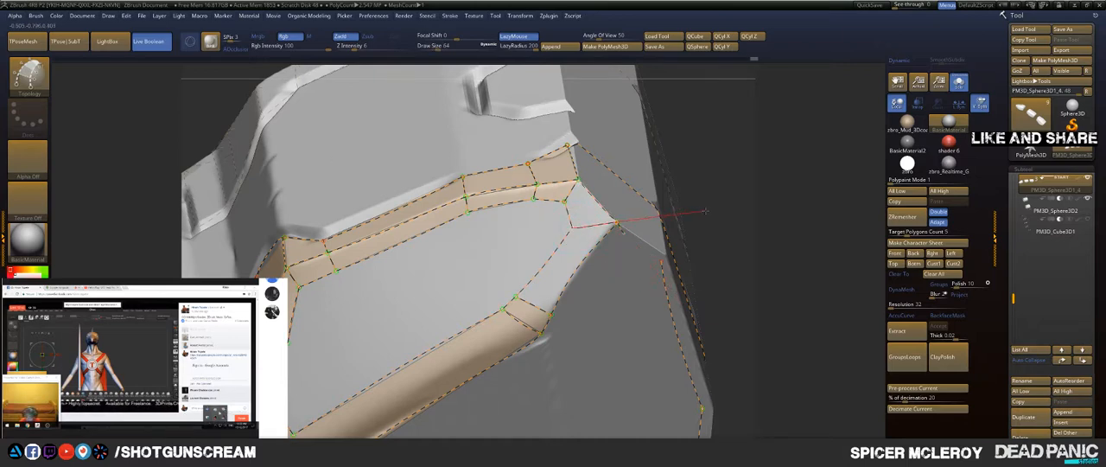
{"action": "left_click_drag", "start_coordinate": [721, 191], "coordinate": [649, 265]}
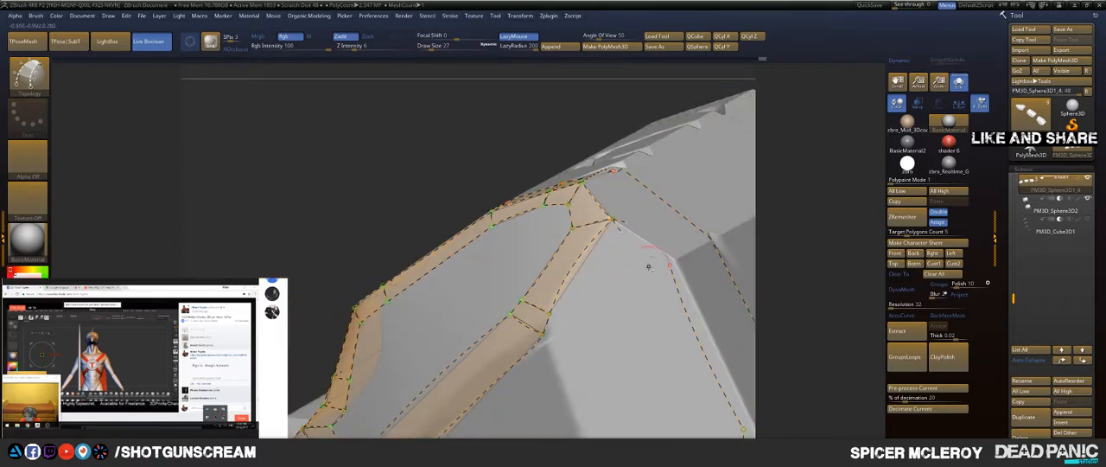
{"action": "left_click_drag", "start_coordinate": [788, 168], "coordinate": [578, 265]}
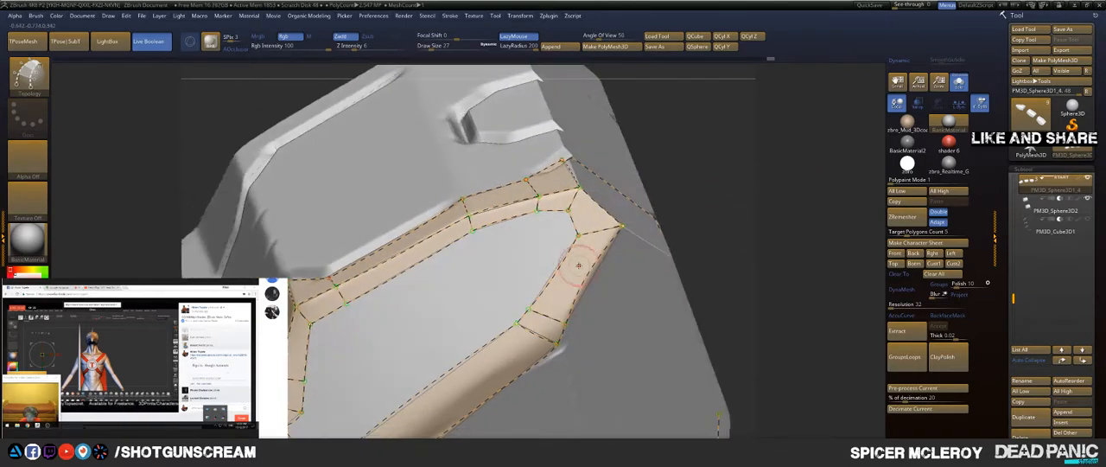
Step: Draw a topology curve from the ridge's rear end down to the panel's lower edge, closing the large face below the ridge
{"action": "mouse_move", "coordinate": [706, 306]}
{"action": "left_mouse_down"}
{"action": "mouse_move", "coordinate": [726, 138]}
{"action": "mouse_move", "coordinate": [732, 210]}
{"action": "mouse_move", "coordinate": [739, 113]}
{"action": "mouse_move", "coordinate": [716, 98]}
{"action": "mouse_move", "coordinate": [557, 144]}
{"action": "left_mouse_up"}
{"action": "mouse_move", "coordinate": [691, 147]}
{"action": "left_mouse_down"}
{"action": "mouse_move", "coordinate": [635, 151]}
{"action": "mouse_move", "coordinate": [689, 147]}
{"action": "left_mouse_up"}
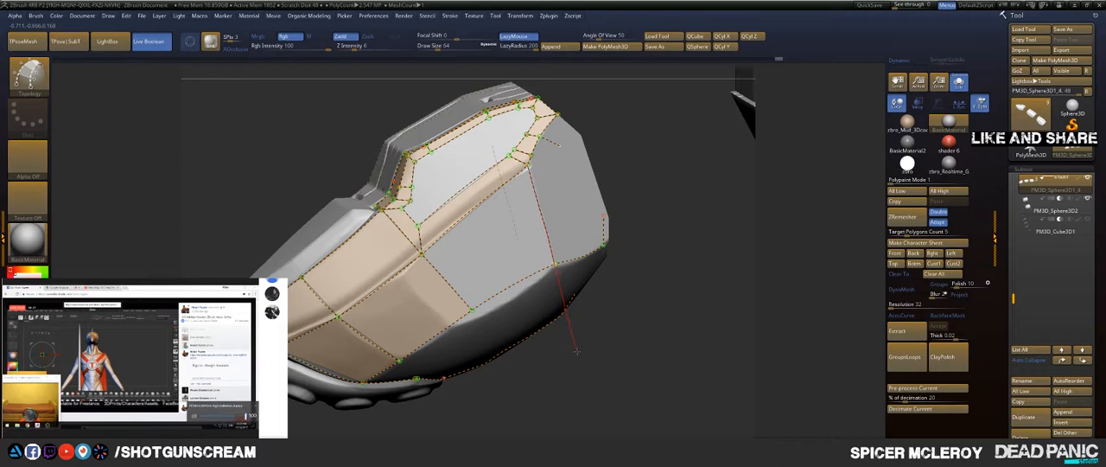
{"action": "left_click_drag", "start_coordinate": [690, 210], "coordinate": [681, 194]}
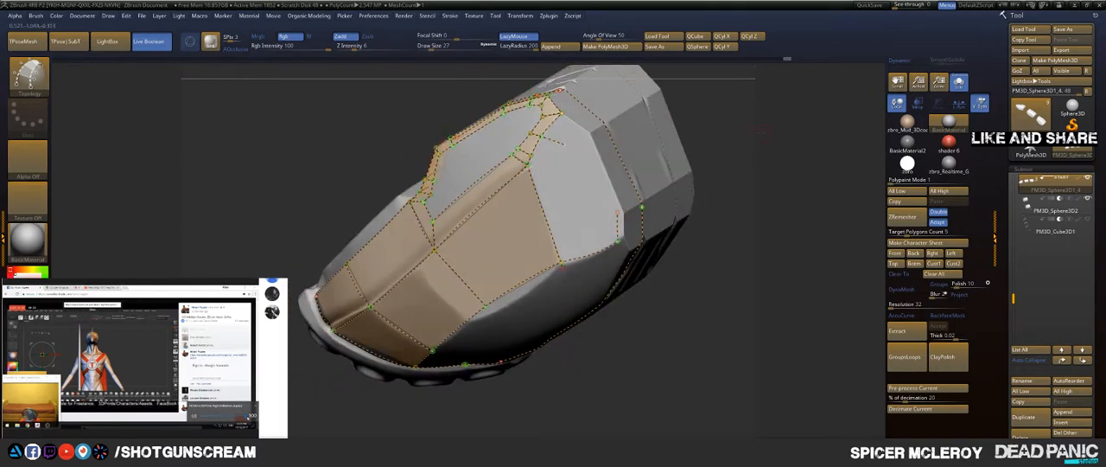
Step: Draw topology curves along the upper and lower edges of the rear facet, meeting at its far corner
{"action": "left_click_drag", "start_coordinate": [763, 132], "coordinate": [718, 155]}
{"action": "left_click_drag", "start_coordinate": [681, 128], "coordinate": [573, 153]}
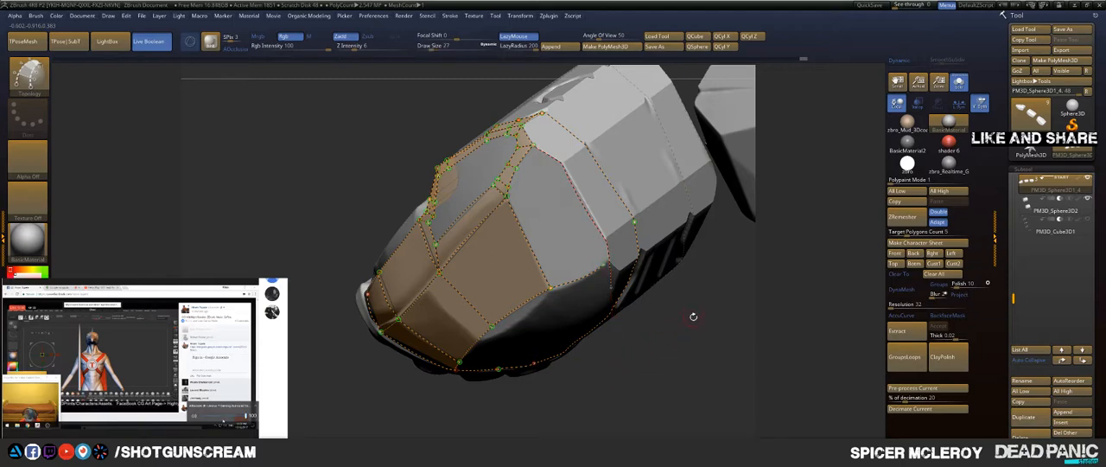
{"action": "left_click_drag", "start_coordinate": [693, 316], "coordinate": [739, 347], "text": "alt"}
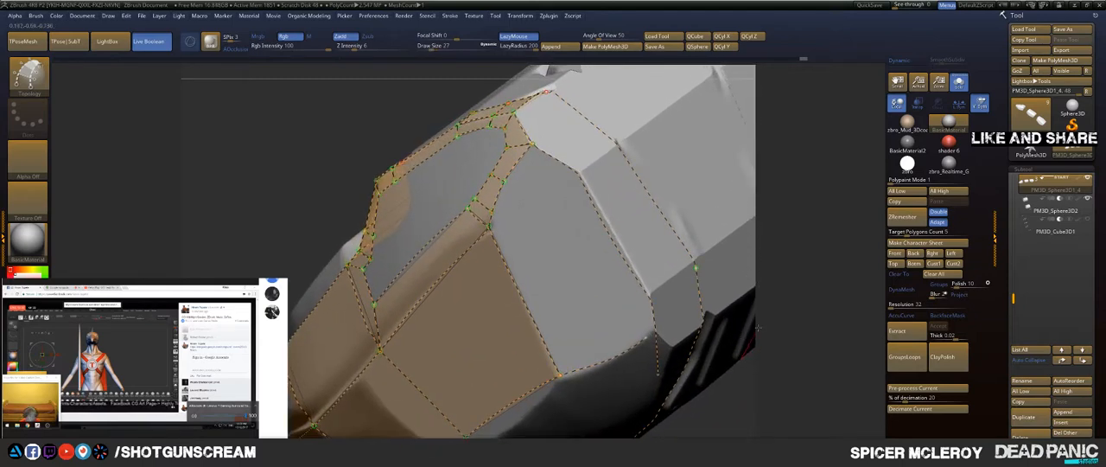
{"action": "left_click_drag", "start_coordinate": [763, 278], "coordinate": [649, 217]}
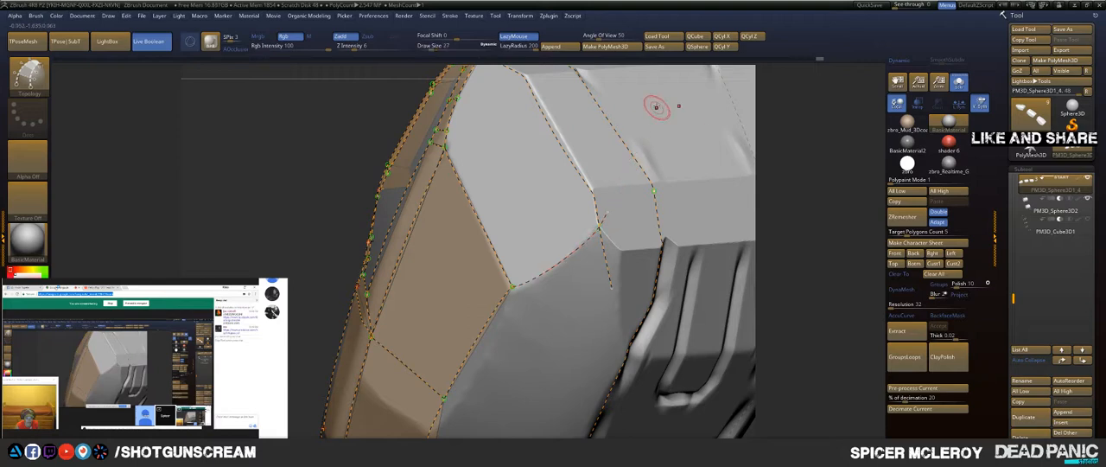
Step: Draw a cross curve from the rear facet's upper edge to the outer curve, closing the long strip face beside the facet
{"action": "left_click_drag", "start_coordinate": [789, 135], "coordinate": [769, 181]}
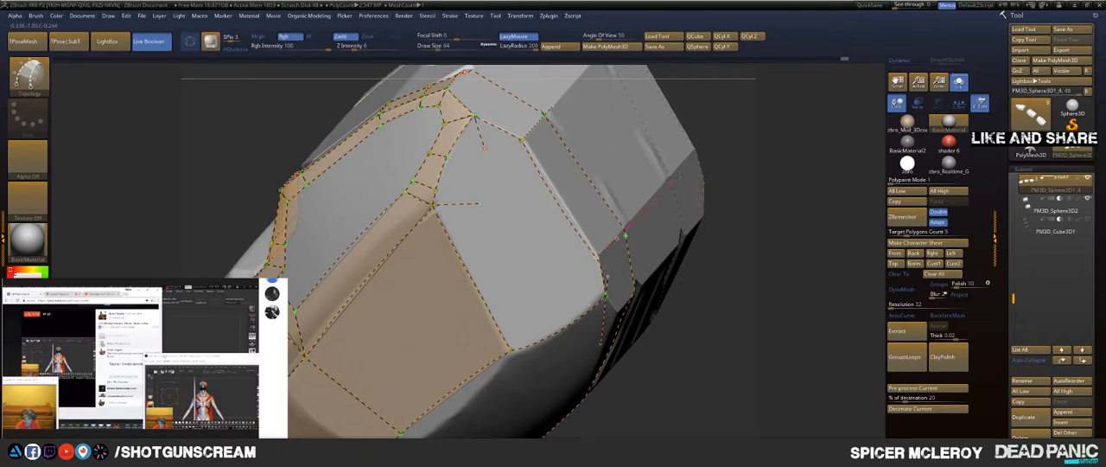
{"action": "left_click_drag", "start_coordinate": [692, 152], "coordinate": [693, 150]}
{"action": "left_click_drag", "start_coordinate": [769, 173], "coordinate": [615, 256]}
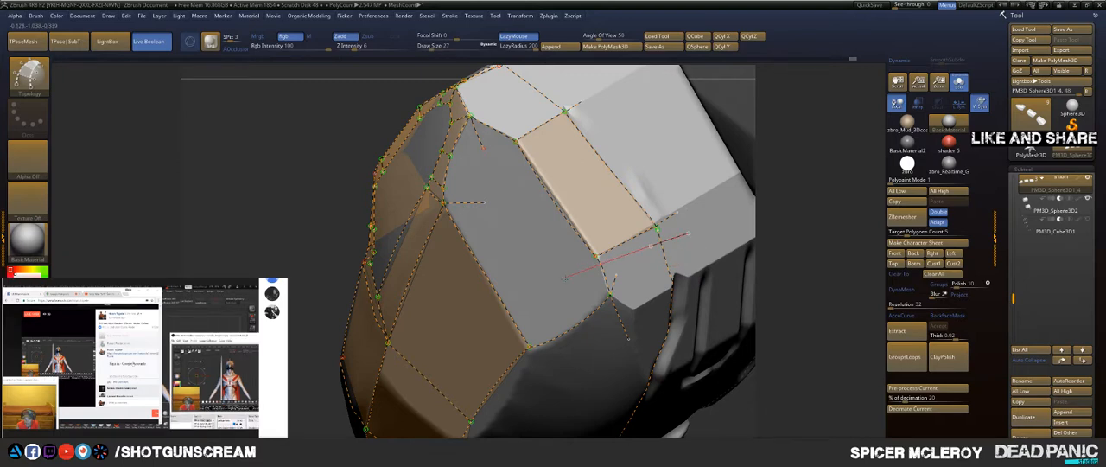
{"action": "left_click_drag", "start_coordinate": [564, 278], "coordinate": [561, 279]}
Step: Draw a topology curve from the facet's far corner along the lower edge of the flat band above the grooves
{"action": "left_click_drag", "start_coordinate": [804, 279], "coordinate": [727, 182], "text": "alt"}
{"action": "left_click_drag", "start_coordinate": [648, 330], "coordinate": [629, 304]}
{"action": "left_click_drag", "start_coordinate": [792, 156], "coordinate": [765, 154]}
{"action": "left_click_drag", "start_coordinate": [523, 181], "coordinate": [707, 160]}
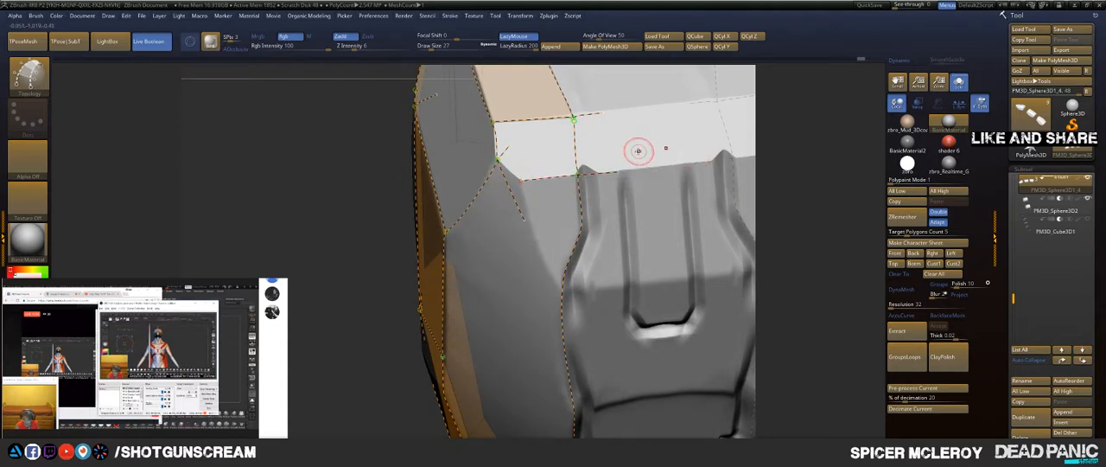
Step: Trim the overhanging curve ends around the band and redraw the short curve connecting its upper and lower edges
{"action": "mouse_move", "coordinate": [647, 131]}
{"action": "left_mouse_down"}
{"action": "mouse_move", "coordinate": [681, 204]}
{"action": "mouse_move", "coordinate": [680, 235]}
{"action": "left_mouse_up"}
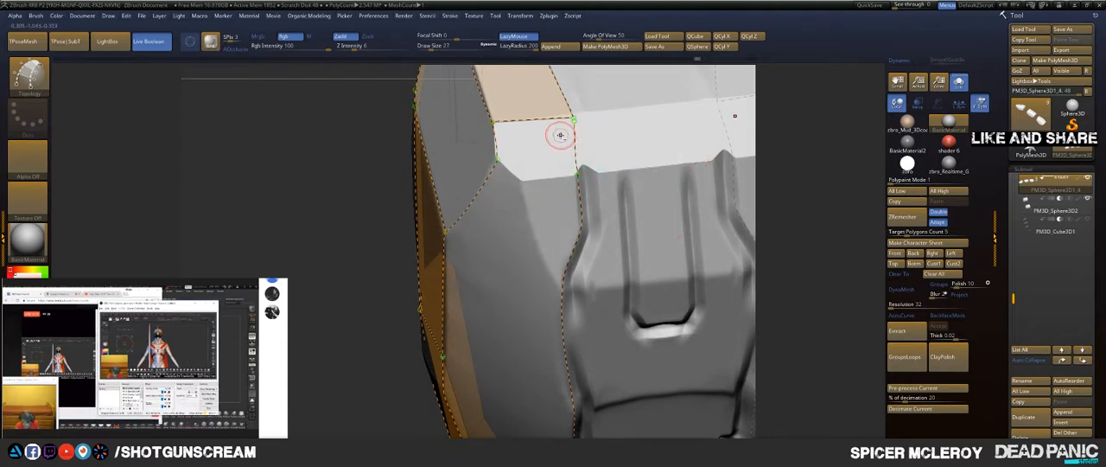
{"action": "key", "text": "ctrl+z"}
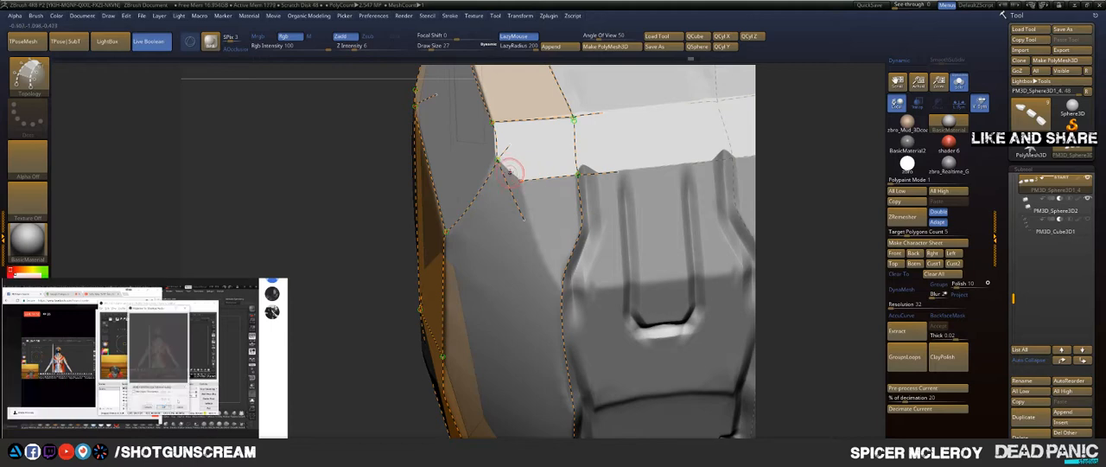
{"action": "key", "text": "bracketright"}
{"action": "key", "text": "bracketright"}
{"action": "key", "text": "bracketright"}
{"action": "left_click_drag", "start_coordinate": [521, 181], "coordinate": [577, 232]}
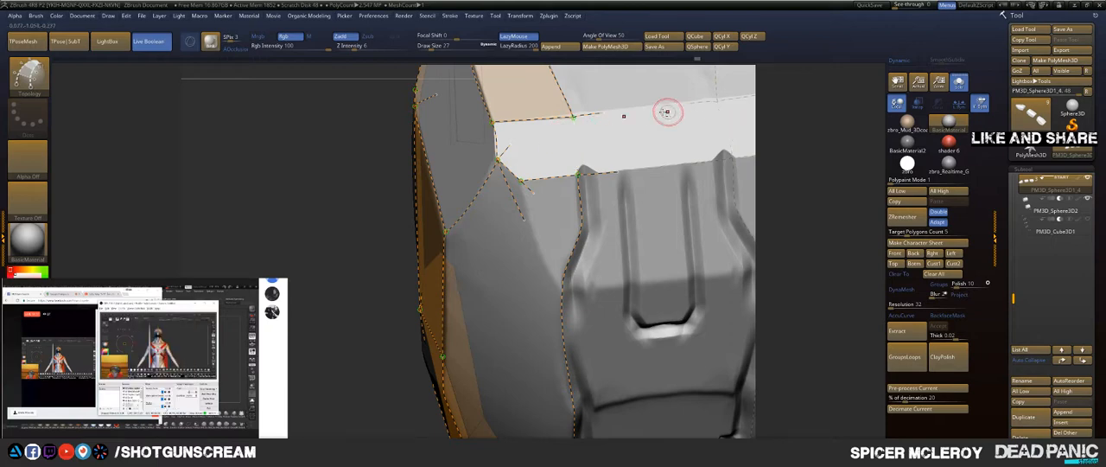
{"action": "left_click_drag", "start_coordinate": [550, 130], "coordinate": [657, 113], "text": "alt"}
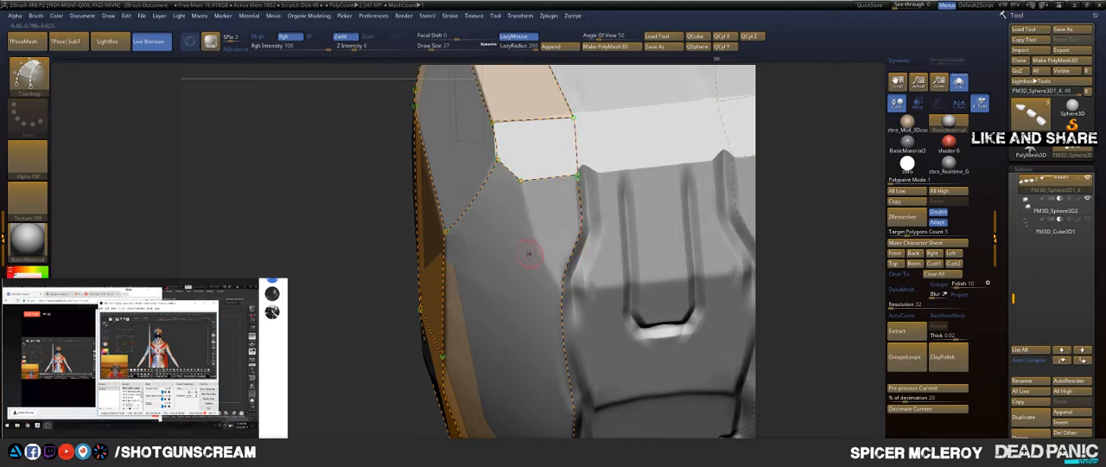
{"action": "key", "text": "ctrl+z"}
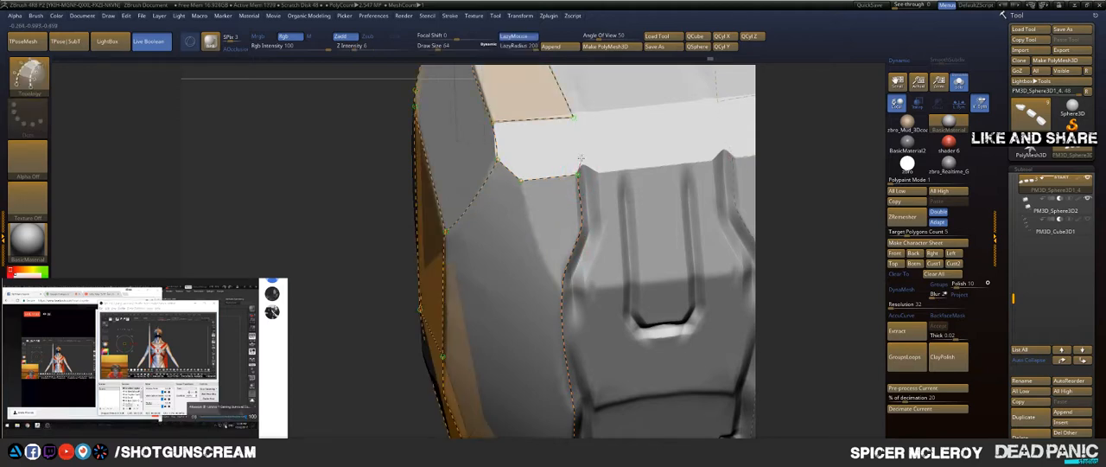
{"action": "left_click_drag", "start_coordinate": [579, 173], "coordinate": [568, 65]}
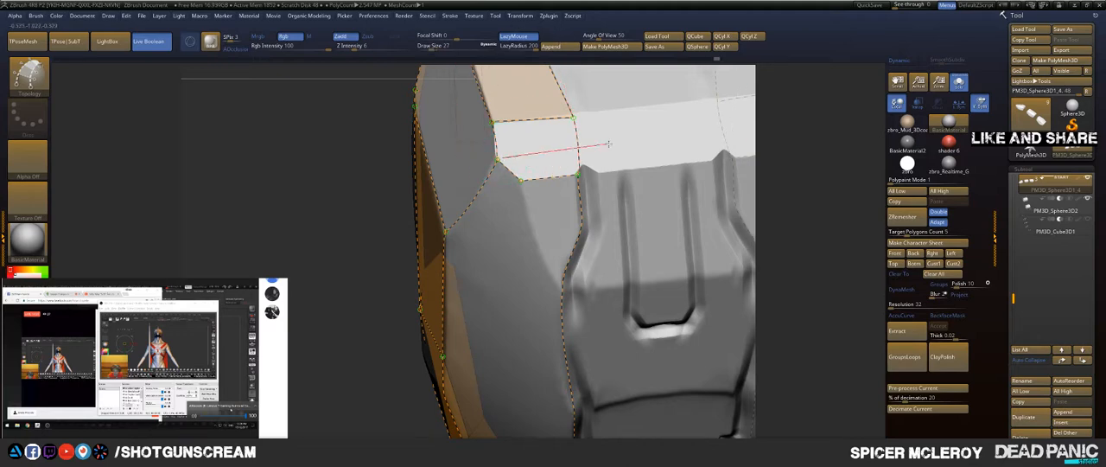
Step: Draw a cross curve from the facet's far corner over the band, splitting its end into two closed faces
{"action": "left_click_drag", "start_coordinate": [673, 141], "coordinate": [670, 141]}
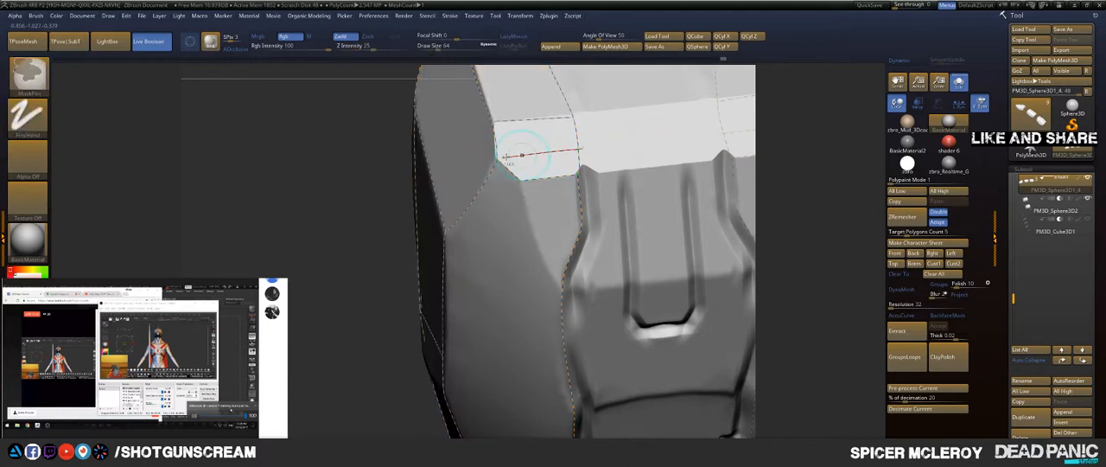
{"action": "key", "text": "ctrl+z"}
{"action": "left_click_drag", "start_coordinate": [499, 158], "coordinate": [681, 135]}
Step: Draw a curve from the band's lower corner down to the outer curve and retrace the groove side, closing the tapered face
{"action": "left_click_drag", "start_coordinate": [518, 180], "coordinate": [581, 339]}
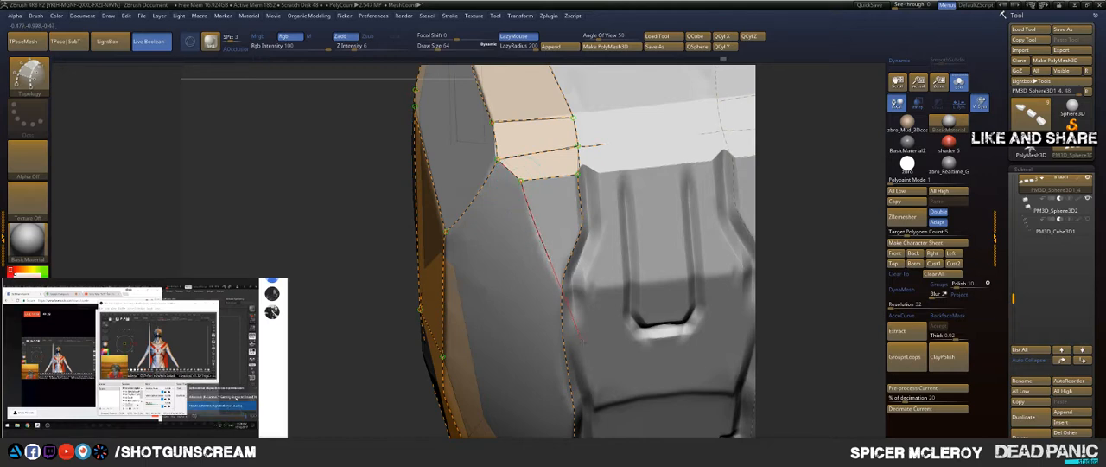
{"action": "left_click_drag", "start_coordinate": [595, 373], "coordinate": [595, 373]}
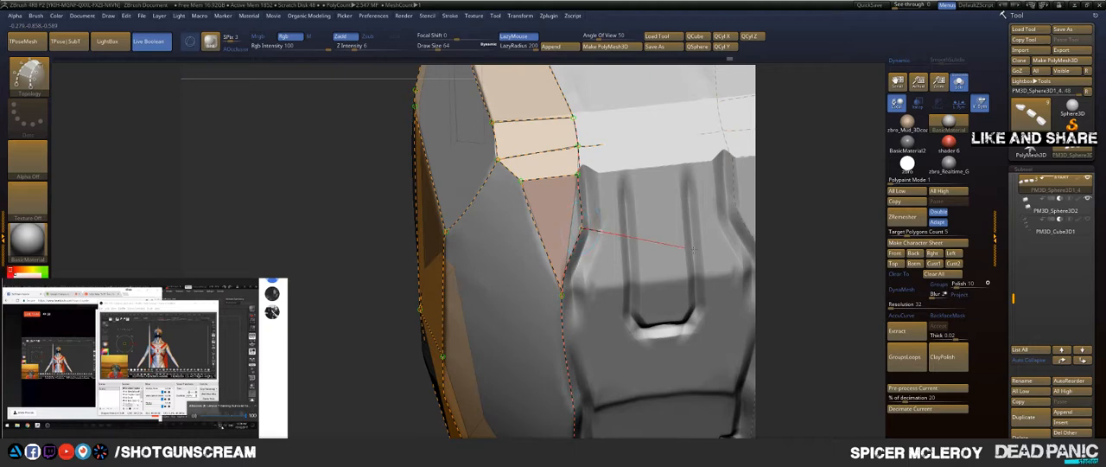
{"action": "left_click_drag", "start_coordinate": [694, 251], "coordinate": [725, 260]}
{"action": "mouse_move", "coordinate": [819, 176]}
{"action": "left_mouse_down"}
{"action": "mouse_move", "coordinate": [778, 121]}
{"action": "mouse_move", "coordinate": [827, 165]}
{"action": "mouse_move", "coordinate": [800, 167]}
{"action": "left_mouse_up"}
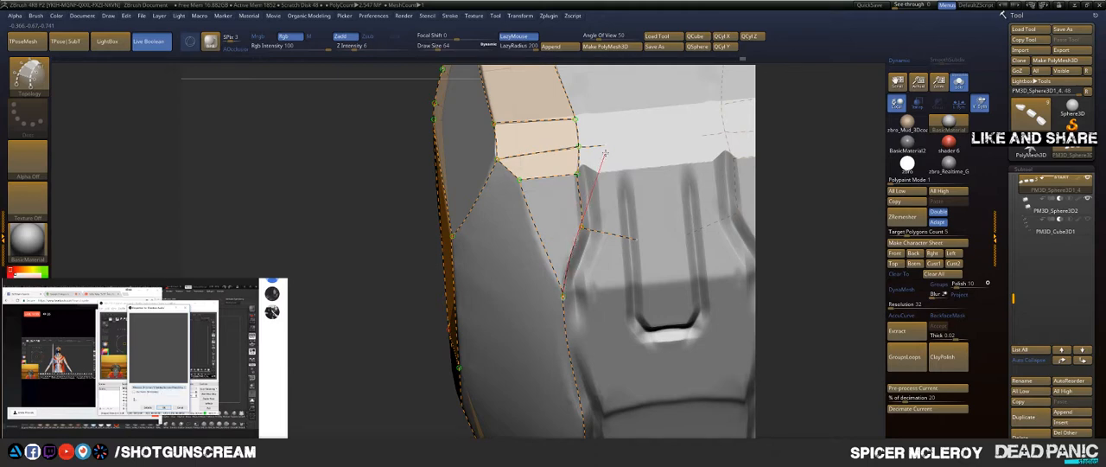
{"action": "left_click_drag", "start_coordinate": [611, 143], "coordinate": [614, 141]}
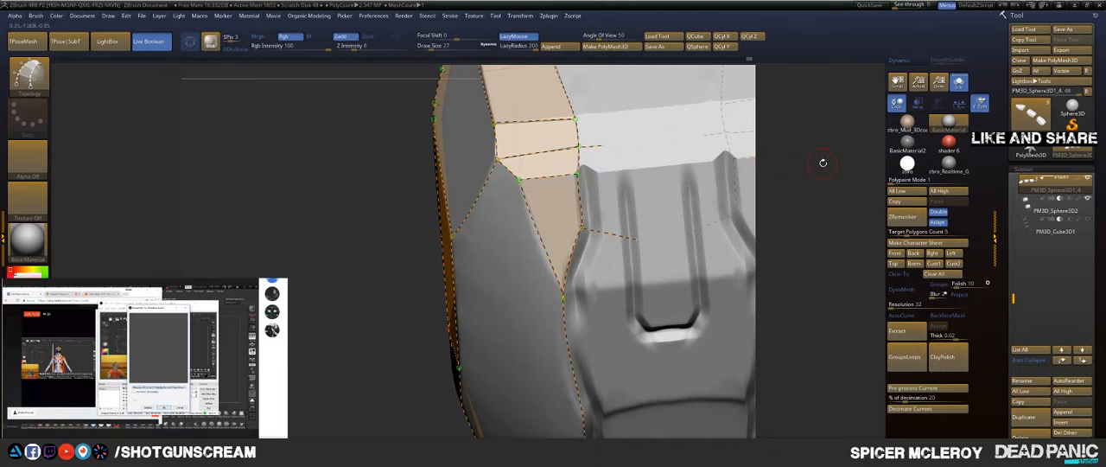
Step: Remove the large face's lower edge curve and redraw it along the crease up to the rear facet's lower corner
{"action": "left_click_drag", "start_coordinate": [816, 151], "coordinate": [811, 202]}
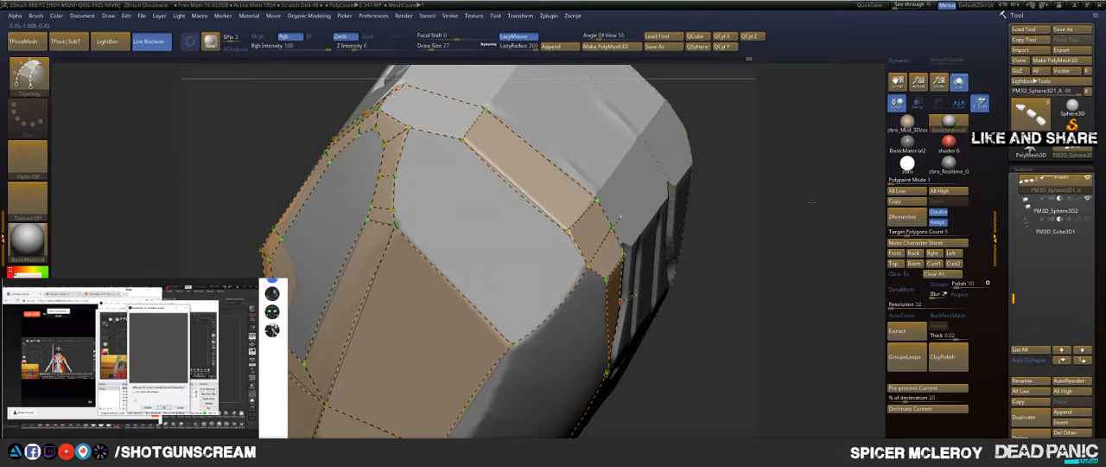
{"action": "left_click_drag", "start_coordinate": [810, 202], "coordinate": [814, 192]}
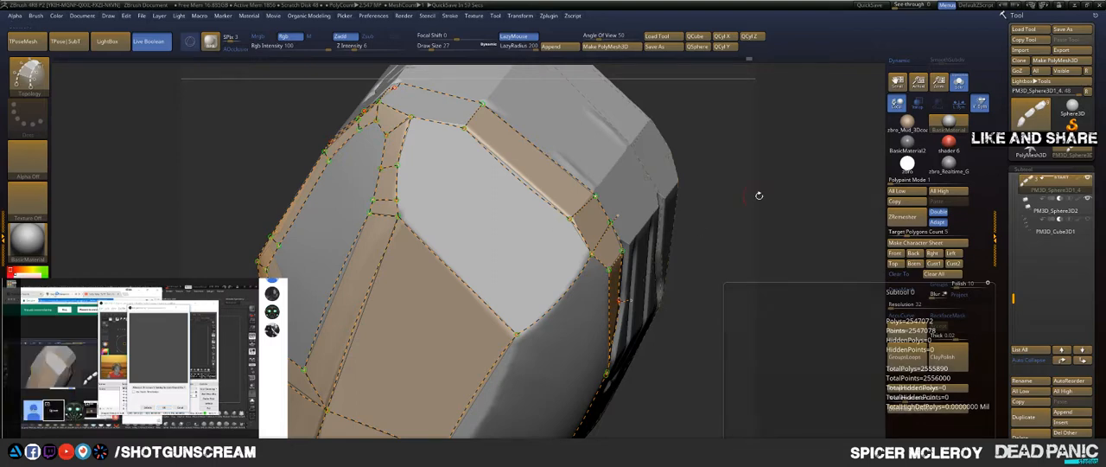
{"action": "left_click_drag", "start_coordinate": [758, 195], "coordinate": [627, 168]}
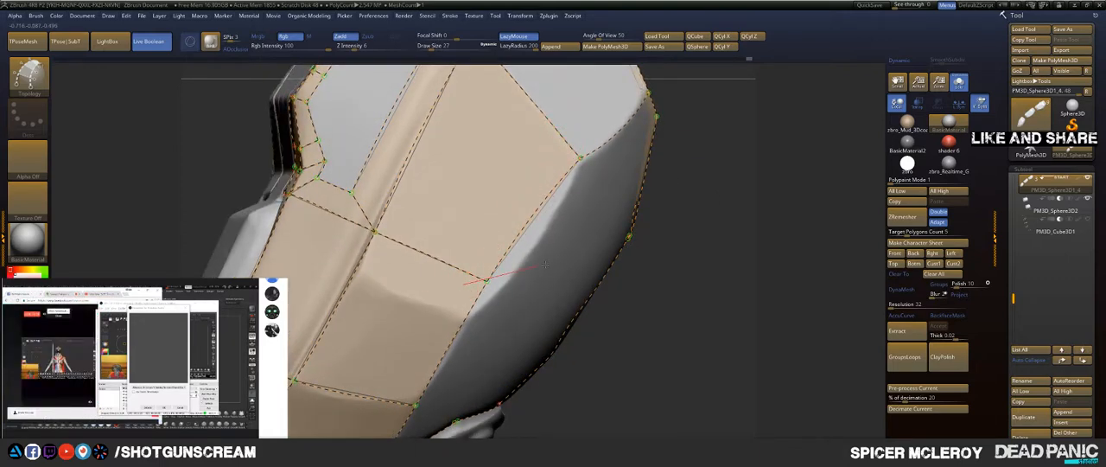
{"action": "left_click", "coordinate": [575, 258]}
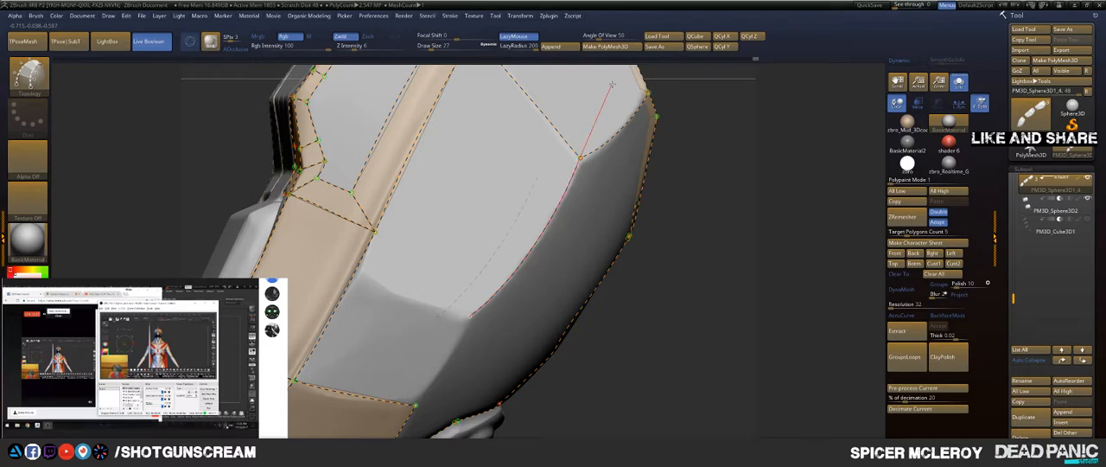
Step: Draw topology curves across the ridge and large face along the crease and down the lower edge, closing the face below the crease
{"action": "left_click_drag", "start_coordinate": [666, 279], "coordinate": [676, 184]}
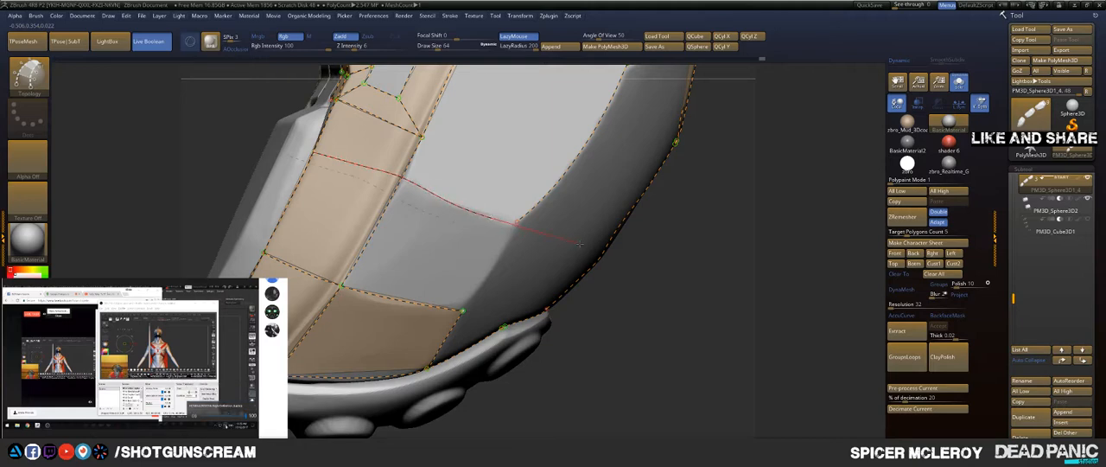
{"action": "left_click_drag", "start_coordinate": [579, 244], "coordinate": [627, 233]}
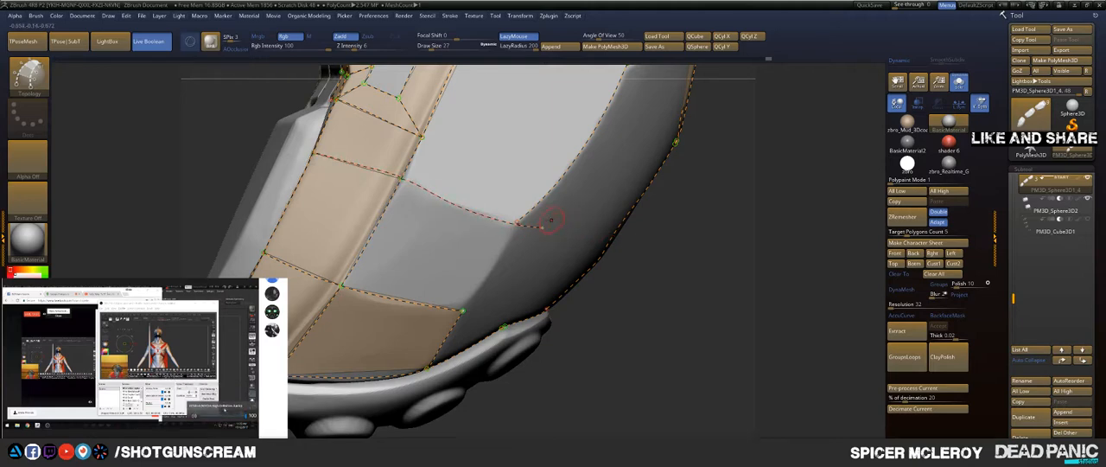
{"action": "left_click_drag", "start_coordinate": [461, 193], "coordinate": [570, 290]}
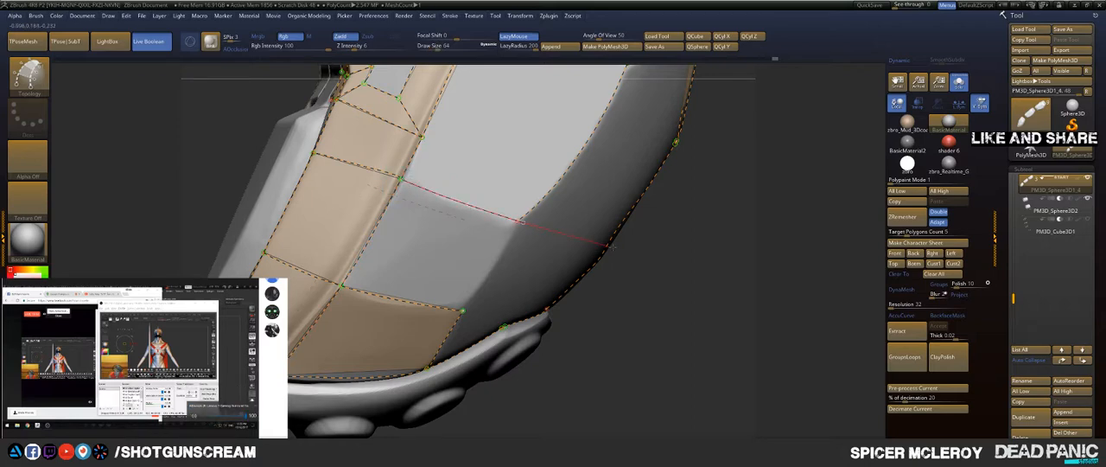
{"action": "left_click_drag", "start_coordinate": [609, 245], "coordinate": [536, 251]}
{"action": "left_click", "coordinate": [622, 205]}
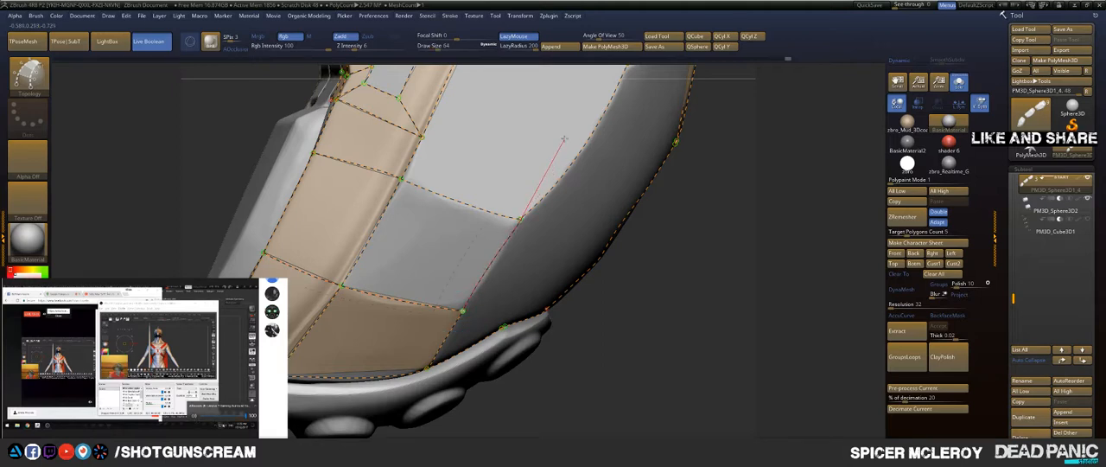
{"action": "left_click_drag", "start_coordinate": [564, 138], "coordinate": [567, 136]}
Step: Redraw the large face's lower edge curve from the crease corner up to the rear facet's lower corner
{"action": "left_click_drag", "start_coordinate": [759, 157], "coordinate": [704, 285], "text": "alt"}
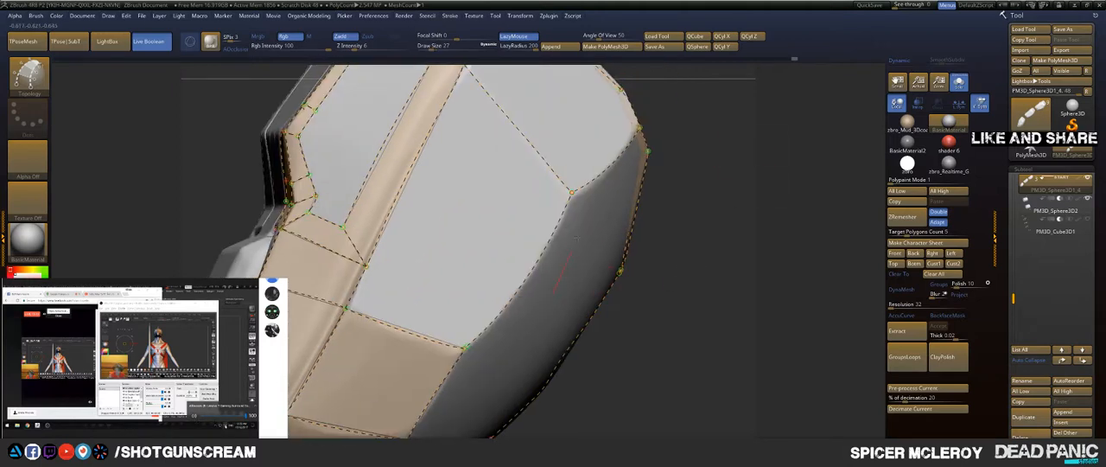
{"action": "left_click_drag", "start_coordinate": [515, 262], "coordinate": [514, 274]}
{"action": "left_click_drag", "start_coordinate": [494, 403], "coordinate": [491, 404], "text": "alt"}
{"action": "left_click_drag", "start_coordinate": [459, 325], "coordinate": [491, 399], "text": "alt"}
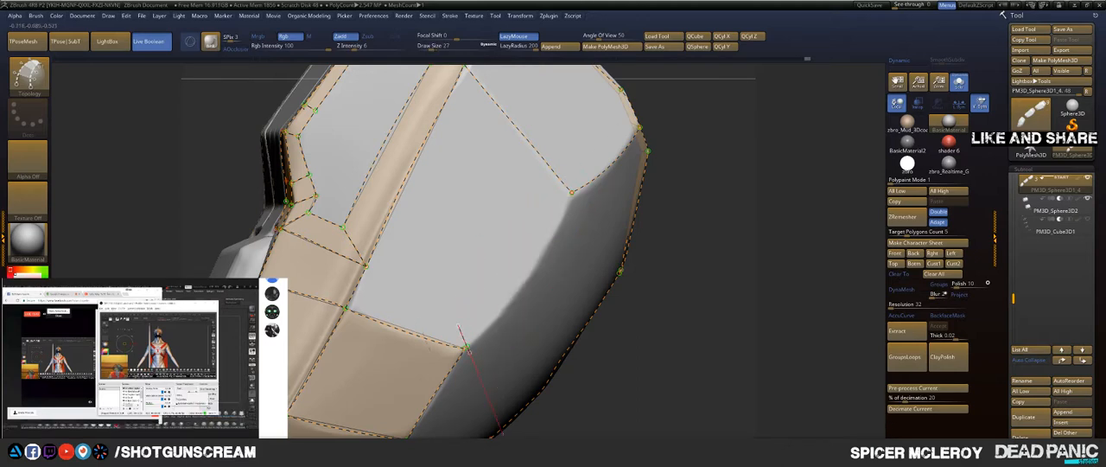
{"action": "left_click_drag", "start_coordinate": [502, 434], "coordinate": [504, 437], "text": "alt"}
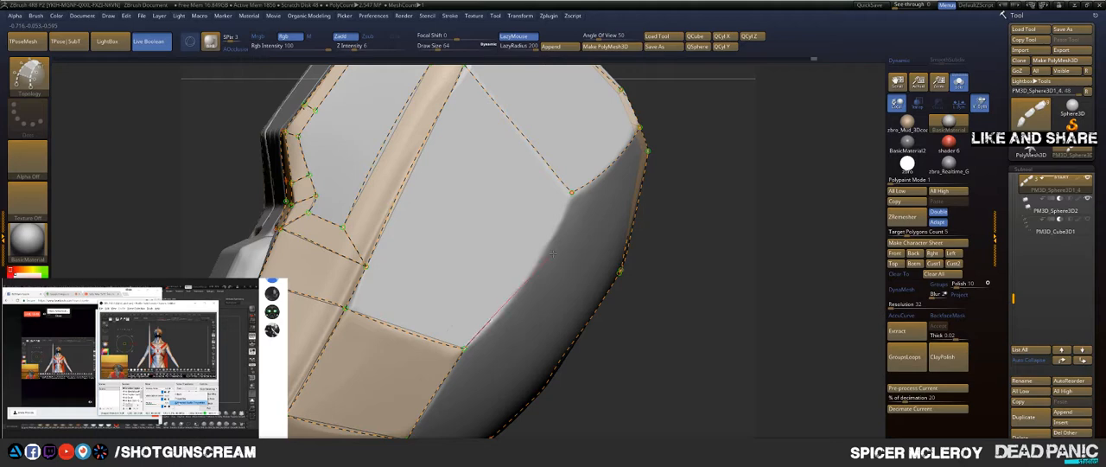
{"action": "left_click_drag", "start_coordinate": [594, 154], "coordinate": [600, 113]}
Step: Close the large face above the crease with a topology curve through the crease corner
{"action": "left_click_drag", "start_coordinate": [721, 148], "coordinate": [701, 158]}
{"action": "left_click_drag", "start_coordinate": [716, 210], "coordinate": [745, 102]}
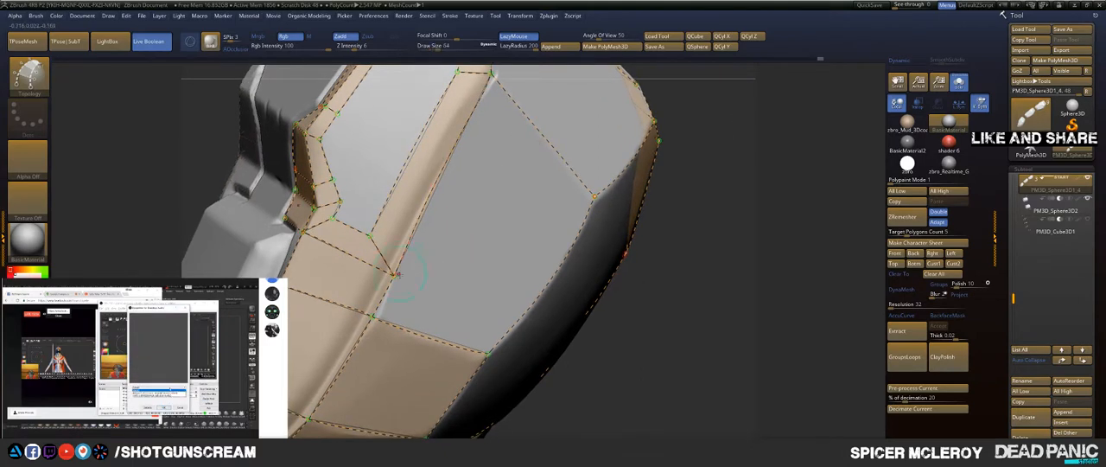
{"action": "left_click_drag", "start_coordinate": [453, 294], "coordinate": [631, 365]}
{"action": "left_click_drag", "start_coordinate": [723, 169], "coordinate": [662, 343], "text": "alt"}
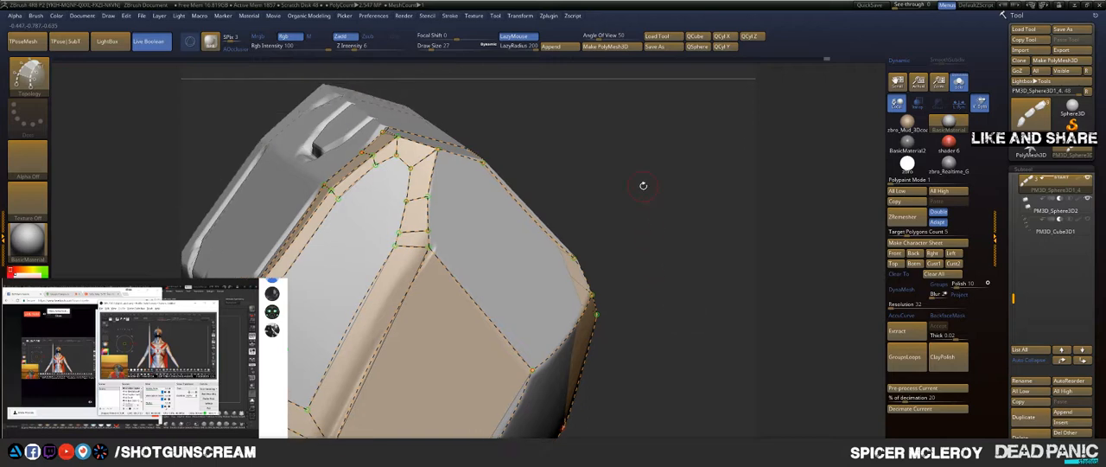
{"action": "mouse_move", "coordinate": [643, 185]}
{"action": "left_mouse_down"}
{"action": "mouse_move", "coordinate": [630, 199]}
{"action": "mouse_move", "coordinate": [651, 197]}
{"action": "left_mouse_up"}
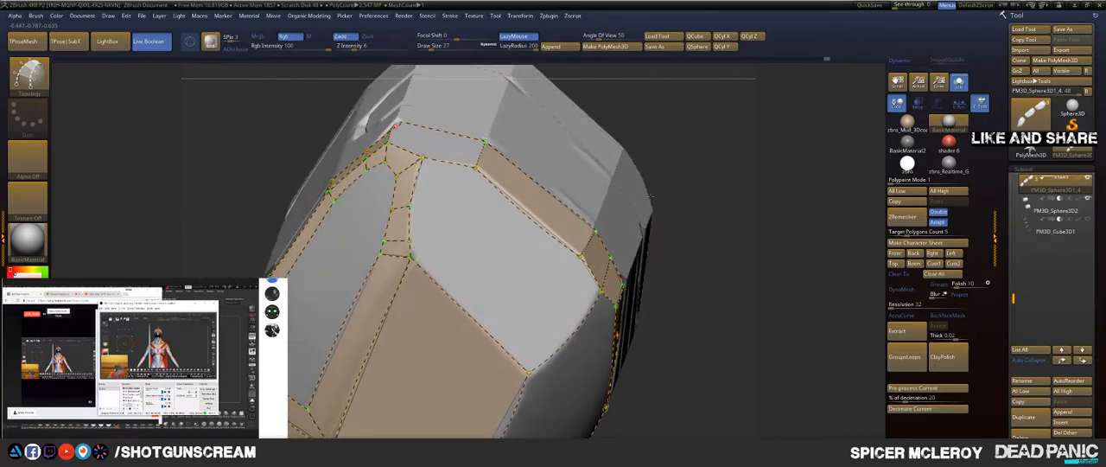
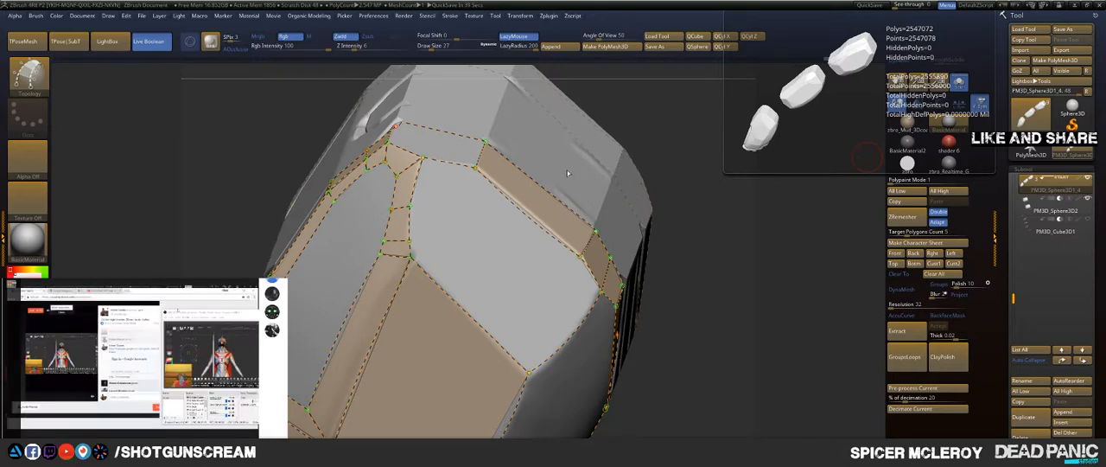
Step: Examine the fingertip's topology curves around the ridge, crease and large side face from several angles
{"action": "left_click_drag", "start_coordinate": [729, 277], "coordinate": [694, 171]}
{"action": "left_click_drag", "start_coordinate": [679, 199], "coordinate": [755, 232], "text": "alt"}
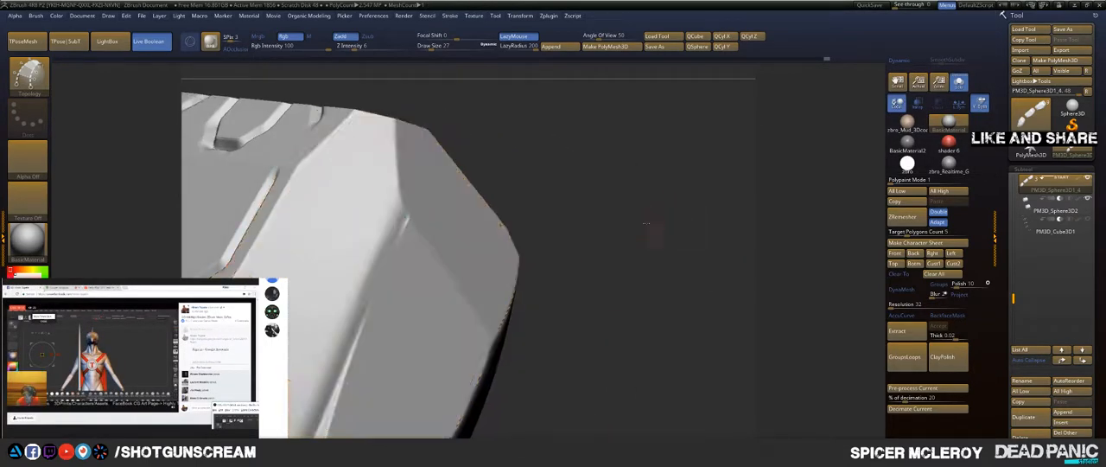
{"action": "left_click_drag", "start_coordinate": [652, 231], "coordinate": [745, 223], "text": "alt"}
{"action": "left_click_drag", "start_coordinate": [684, 203], "coordinate": [691, 202]}
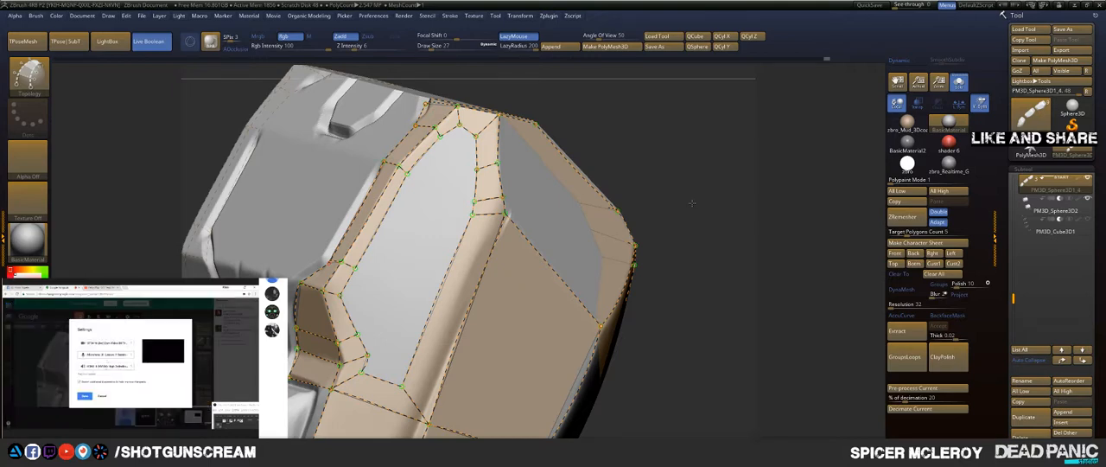
{"action": "left_click_drag", "start_coordinate": [691, 203], "coordinate": [761, 296]}
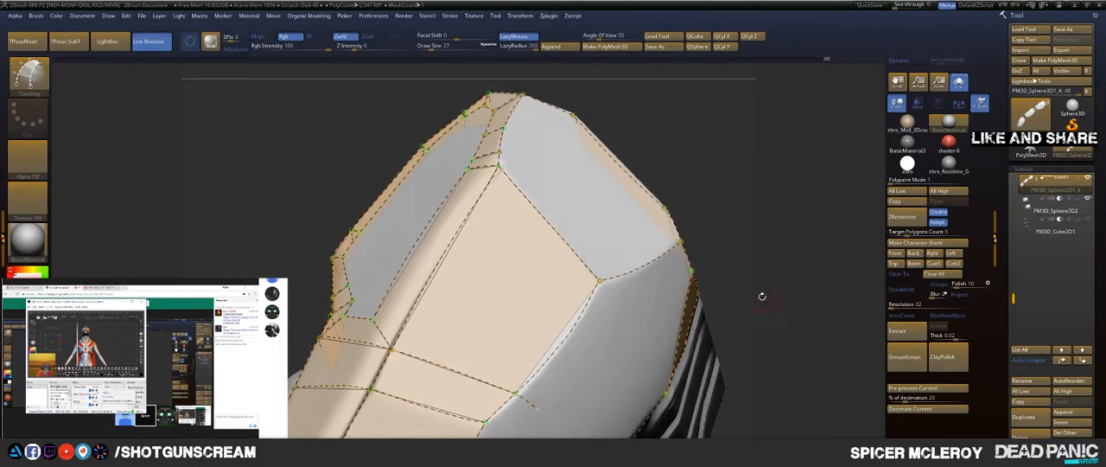
{"action": "left_click_drag", "start_coordinate": [748, 213], "coordinate": [667, 259]}
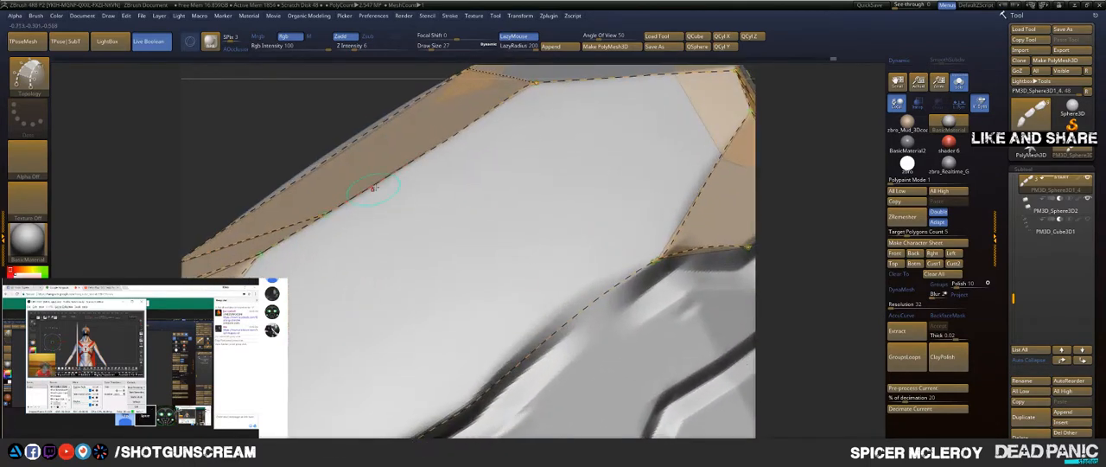
Step: Draw topology curves along the large side face's lower border, from the band's lower corner to the notch and across its flat stretch
{"action": "right_click_drag", "start_coordinate": [389, 314], "coordinate": [612, 170]}
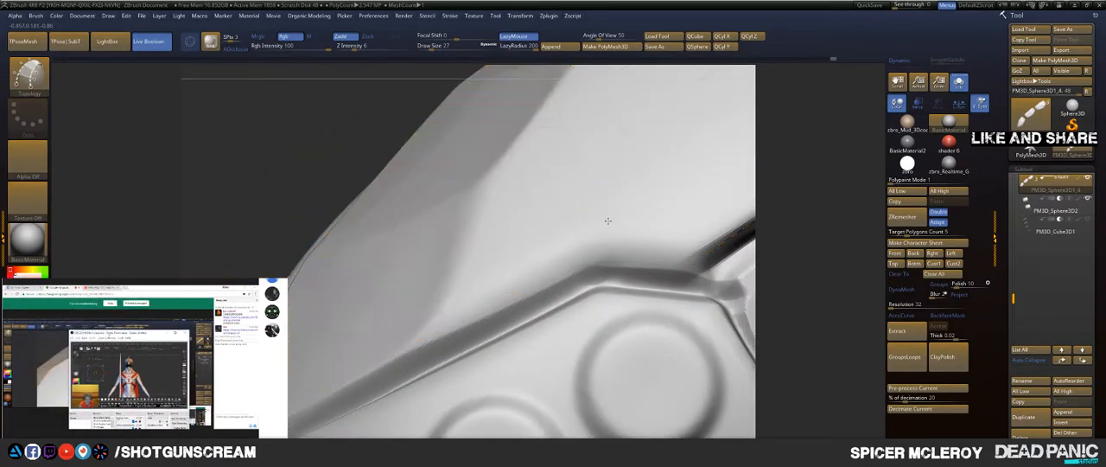
{"action": "right_click_drag", "start_coordinate": [608, 219], "coordinate": [615, 278], "text": "ctrl"}
{"action": "left_click_drag", "start_coordinate": [628, 393], "coordinate": [632, 396], "text": "alt"}
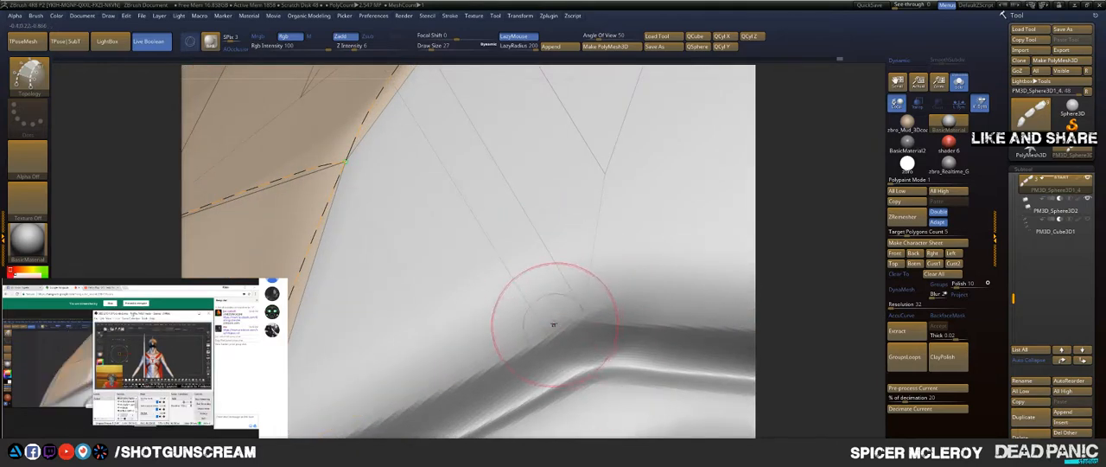
{"action": "mouse_move", "coordinate": [553, 323]}
{"action": "right_mouse_down"}
{"action": "mouse_move", "coordinate": [585, 232]}
{"action": "mouse_move", "coordinate": [555, 173]}
{"action": "right_mouse_up"}
{"action": "right_click_drag", "start_coordinate": [513, 247], "coordinate": [352, 321]}
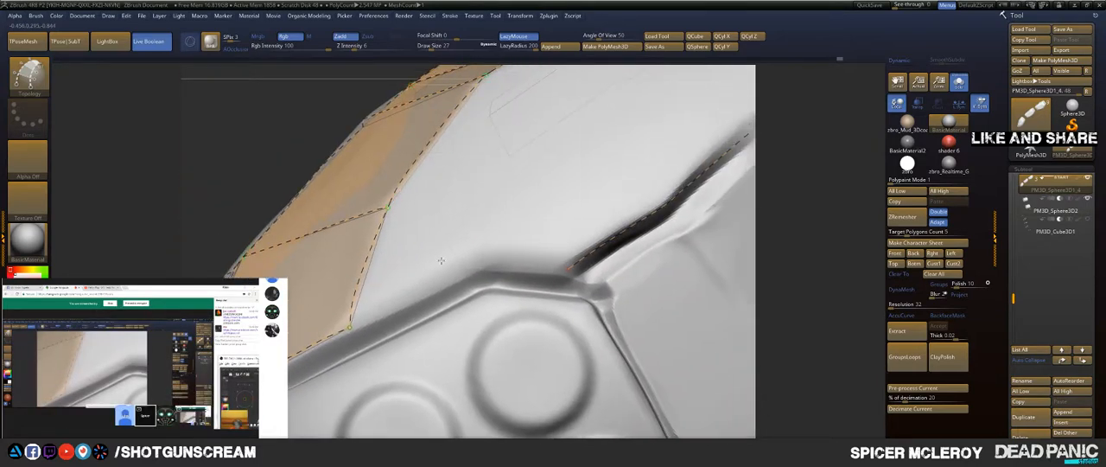
{"action": "left_click_drag", "start_coordinate": [445, 295], "coordinate": [521, 249]}
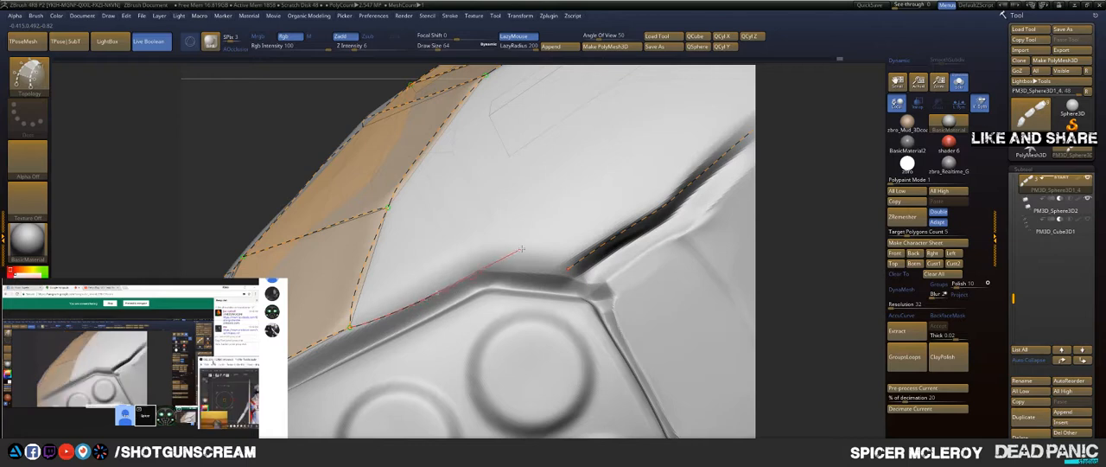
{"action": "mouse_move", "coordinate": [623, 184]}
{"action": "left_mouse_down"}
{"action": "mouse_move", "coordinate": [571, 246]}
{"action": "mouse_move", "coordinate": [531, 242]}
{"action": "left_mouse_up"}
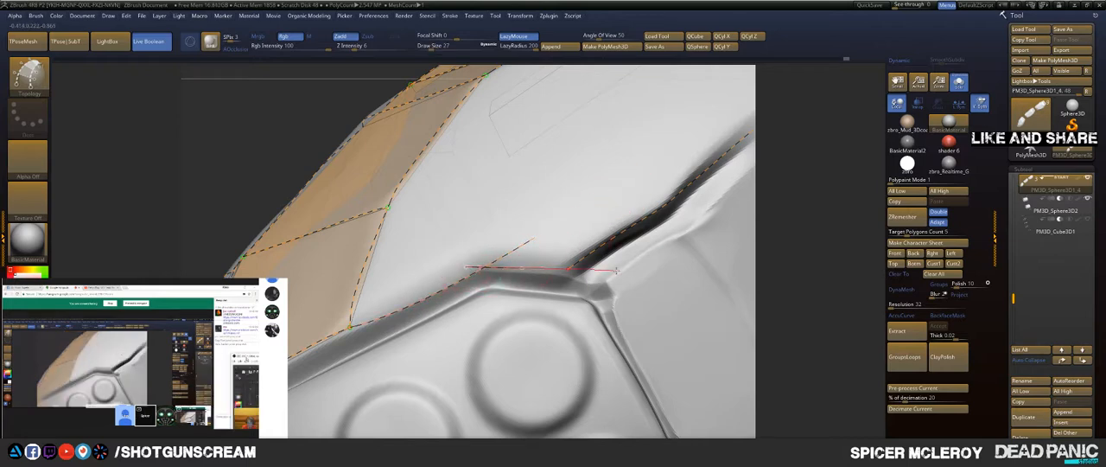
{"action": "mouse_move", "coordinate": [616, 270]}
{"action": "left_mouse_down"}
{"action": "mouse_move", "coordinate": [648, 262]}
{"action": "mouse_move", "coordinate": [593, 222]}
{"action": "mouse_move", "coordinate": [592, 183]}
{"action": "left_mouse_up"}
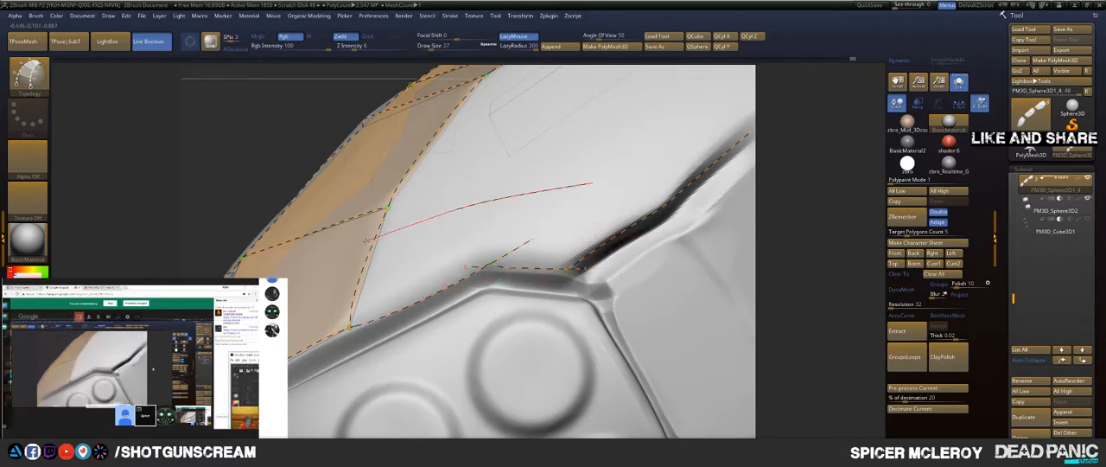
Step: Remove the large face's sloping lower edge curve and redraw it along the groove from the notch to the rear facet's lower corner
{"action": "left_click_drag", "start_coordinate": [366, 242], "coordinate": [365, 243]}
{"action": "mouse_move", "coordinate": [511, 185]}
{"action": "right_mouse_down", "text": "alt"}
{"action": "mouse_move", "coordinate": [507, 283]}
{"action": "mouse_move", "coordinate": [514, 244]}
{"action": "mouse_move", "coordinate": [493, 248]}
{"action": "mouse_move", "coordinate": [496, 212]}
{"action": "mouse_move", "coordinate": [504, 257]}
{"action": "mouse_move", "coordinate": [538, 226]}
{"action": "mouse_move", "coordinate": [474, 247]}
{"action": "mouse_move", "coordinate": [467, 233]}
{"action": "mouse_move", "coordinate": [507, 234]}
{"action": "mouse_move", "coordinate": [526, 274]}
{"action": "right_mouse_up", "text": "alt"}
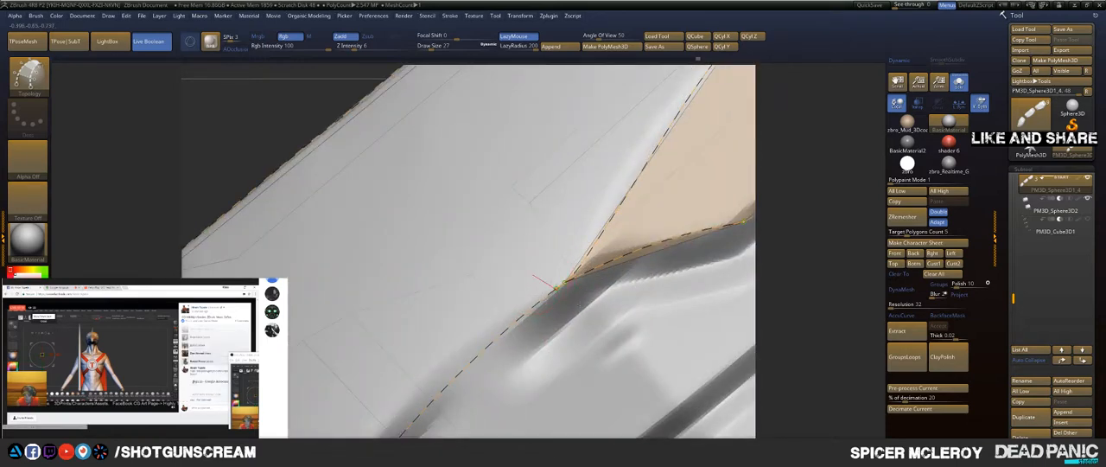
{"action": "key", "text": "ctrl+z"}
{"action": "mouse_move", "coordinate": [596, 342]}
{"action": "right_mouse_down", "text": "ctrl"}
{"action": "mouse_move", "coordinate": [484, 276]}
{"action": "mouse_move", "coordinate": [472, 232]}
{"action": "right_mouse_up", "text": "ctrl"}
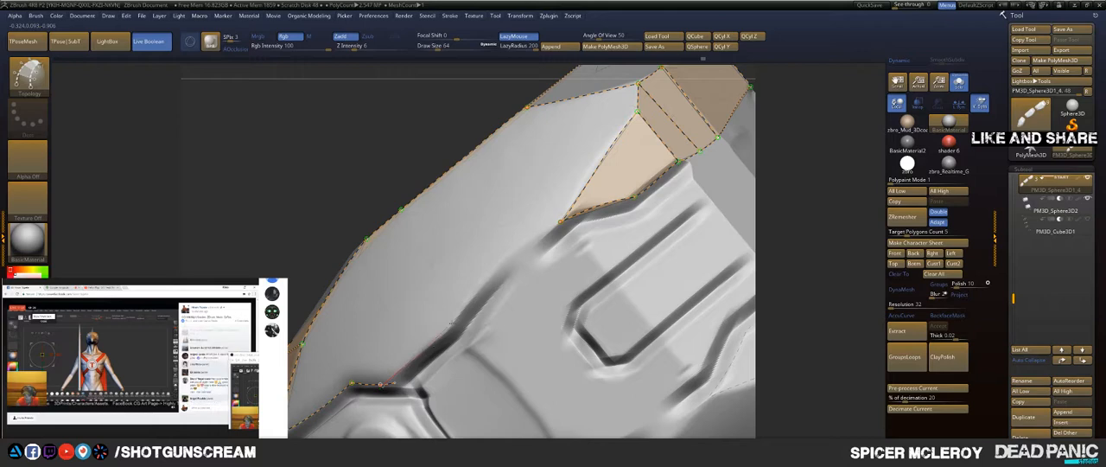
{"action": "left_click_drag", "start_coordinate": [393, 383], "coordinate": [565, 237]}
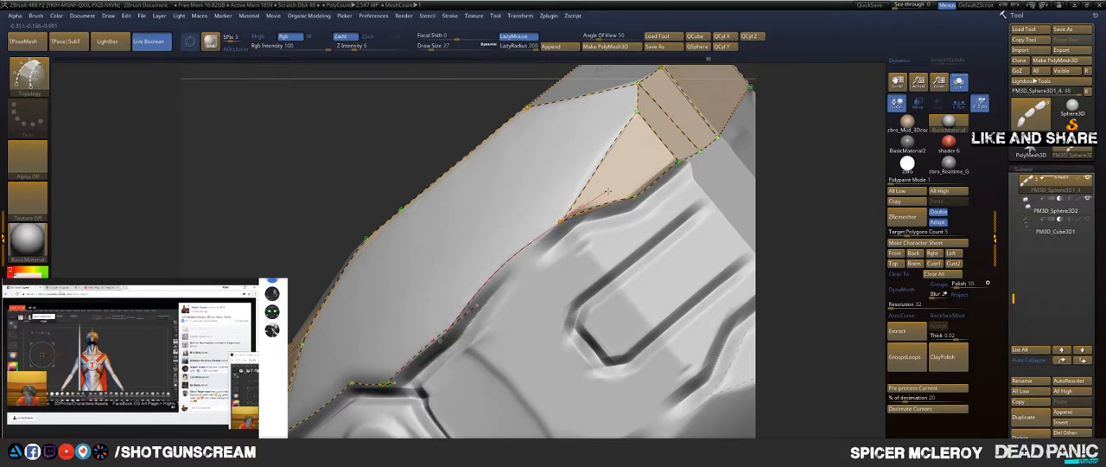
{"action": "left_click_drag", "start_coordinate": [607, 191], "coordinate": [634, 169]}
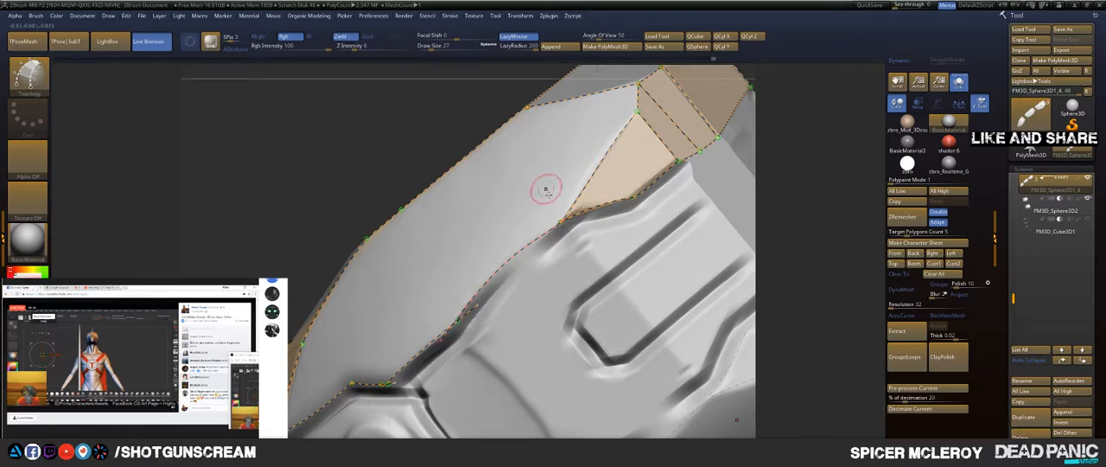
Step: Remove the short curve across the notch's flat stretch and redraw it to meet both neighbouring edge curves
{"action": "mouse_move", "coordinate": [477, 407]}
{"action": "right_mouse_down"}
{"action": "mouse_move", "coordinate": [485, 342]}
{"action": "mouse_move", "coordinate": [439, 339]}
{"action": "mouse_move", "coordinate": [465, 367]}
{"action": "mouse_move", "coordinate": [467, 415]}
{"action": "right_mouse_up"}
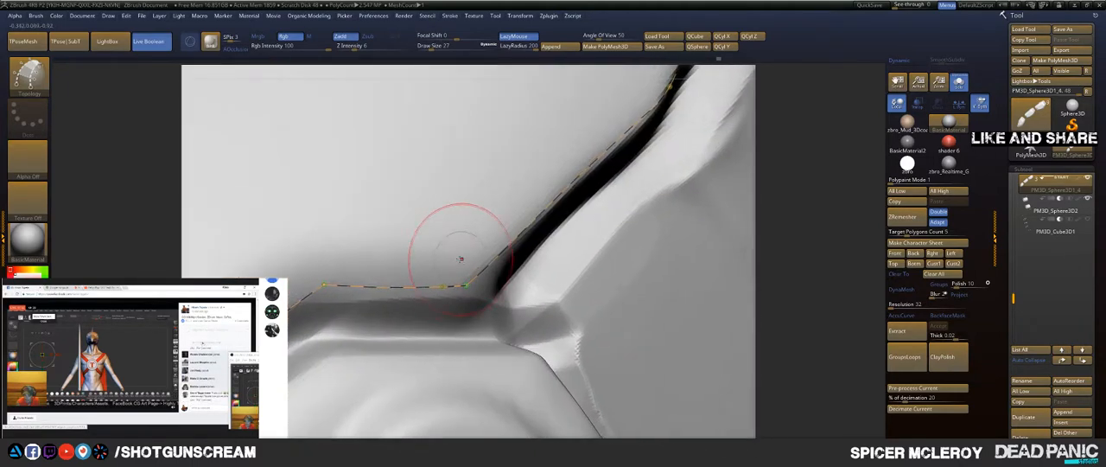
{"action": "left_click_drag", "start_coordinate": [460, 260], "coordinate": [415, 363], "text": "alt"}
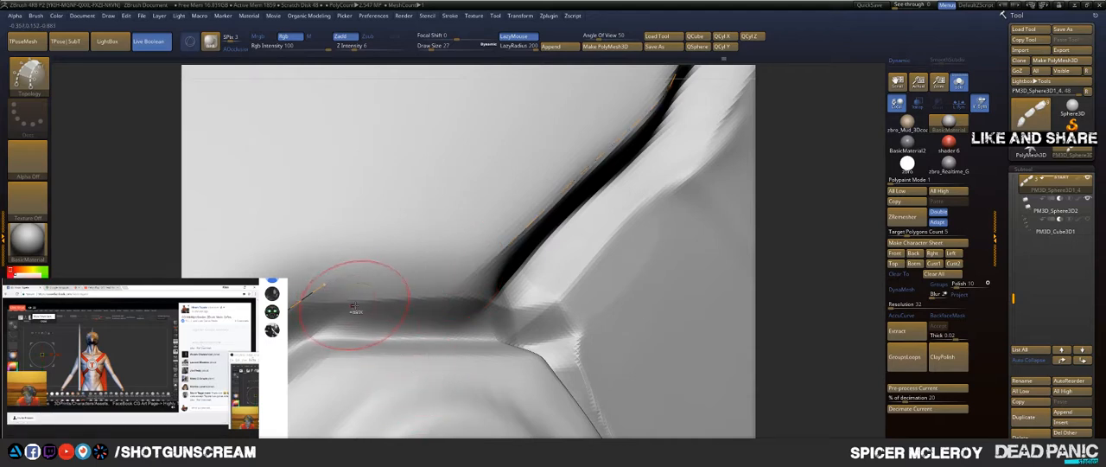
{"action": "key", "text": "ctrl+z"}
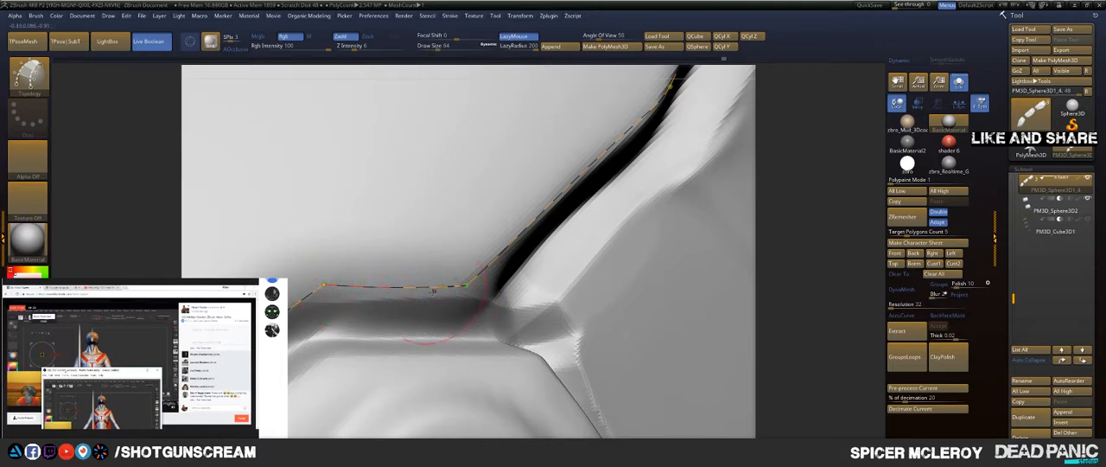
{"action": "left_click_drag", "start_coordinate": [377, 216], "coordinate": [374, 215], "text": "alt"}
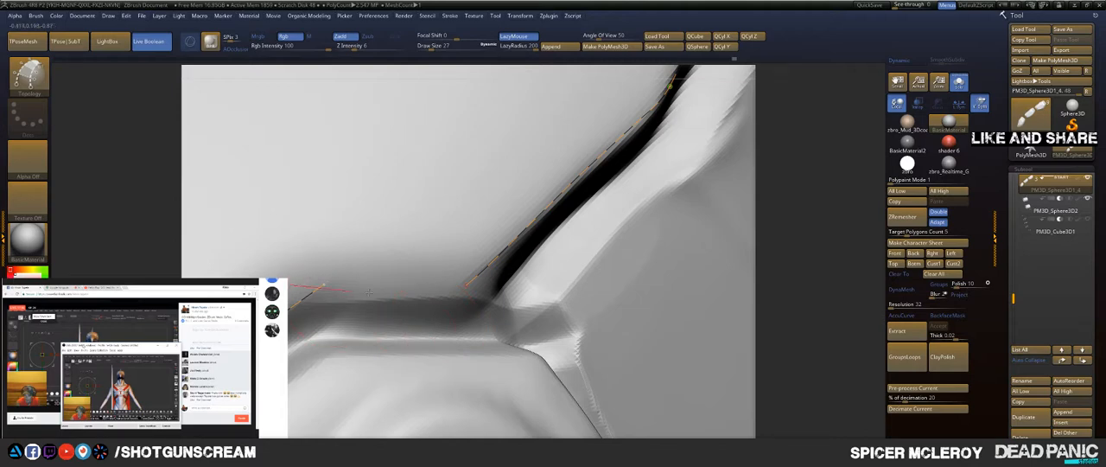
{"action": "mouse_move", "coordinate": [281, 284]}
{"action": "left_mouse_down"}
{"action": "mouse_move", "coordinate": [462, 292]}
{"action": "mouse_move", "coordinate": [586, 266]}
{"action": "left_mouse_up"}
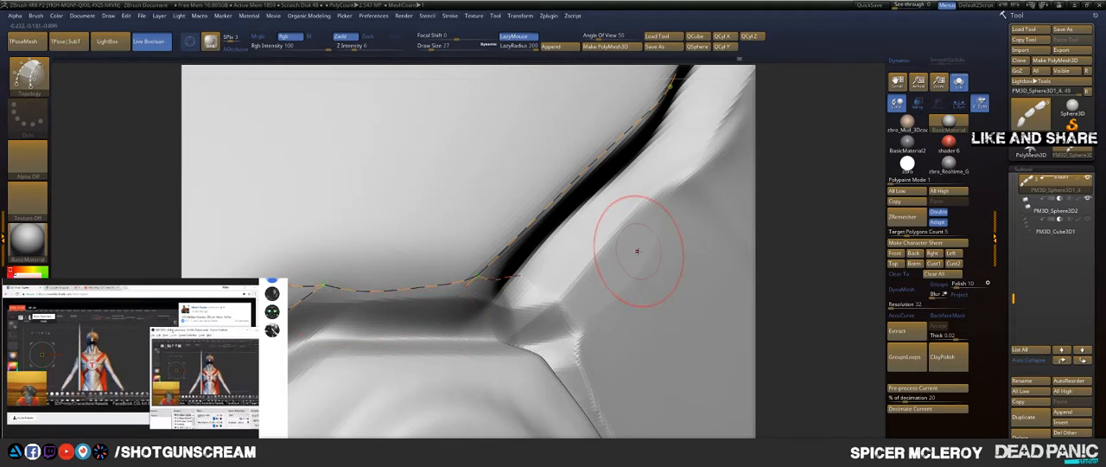
Step: Draw a lengthwise topology curve through the large side face from the notch corner to the rear facet's upper corner
{"action": "left_click_drag", "start_coordinate": [633, 295], "coordinate": [415, 374]}
{"action": "right_click_drag", "start_coordinate": [422, 318], "coordinate": [383, 287], "text": "ctrl"}
{"action": "mouse_move", "coordinate": [388, 249]}
{"action": "right_mouse_down"}
{"action": "mouse_move", "coordinate": [377, 277]}
{"action": "mouse_move", "coordinate": [382, 248]}
{"action": "right_mouse_up"}
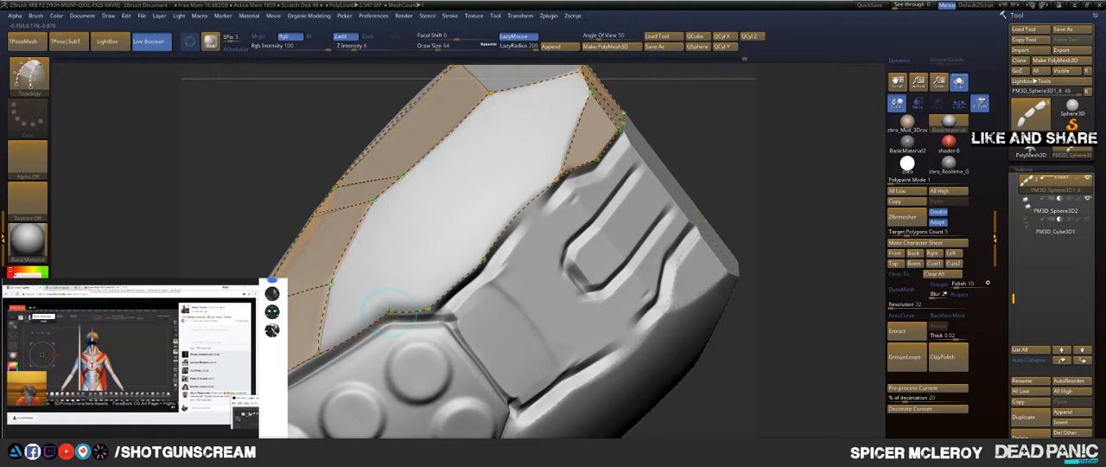
{"action": "left_click_drag", "start_coordinate": [452, 198], "coordinate": [589, 86]}
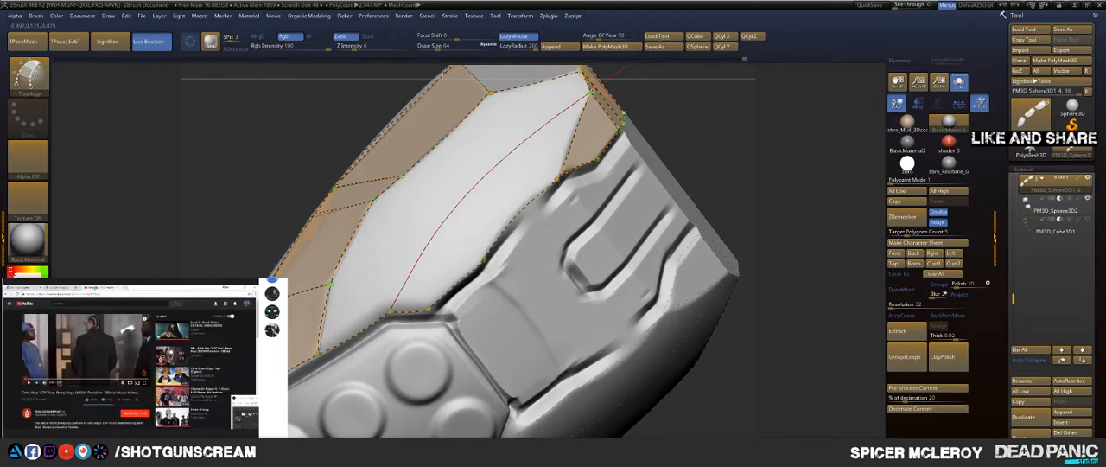
Step: Draw topology curves across the large side face from the band's corner points to the groove, closing the lower patches
{"action": "left_click_drag", "start_coordinate": [704, 116], "coordinate": [724, 136]}
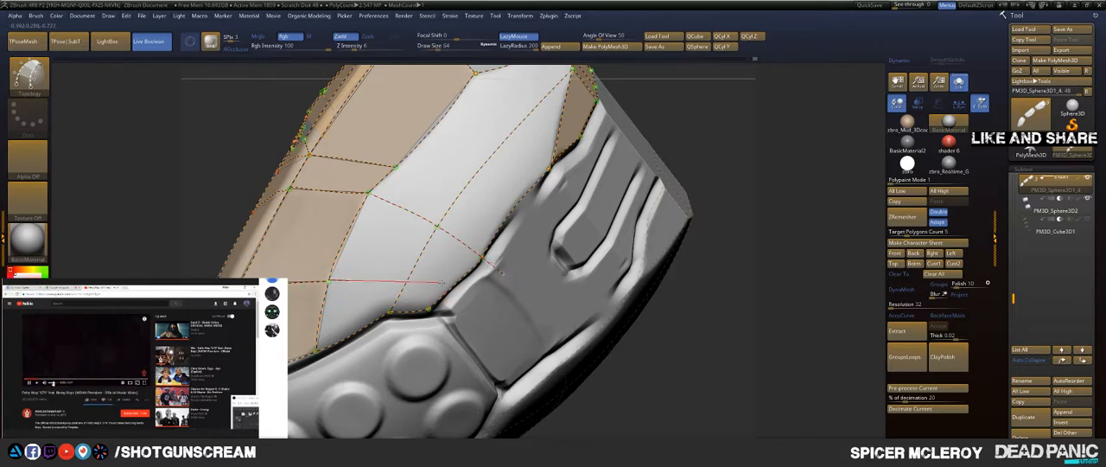
{"action": "left_click_drag", "start_coordinate": [550, 320], "coordinate": [568, 330]}
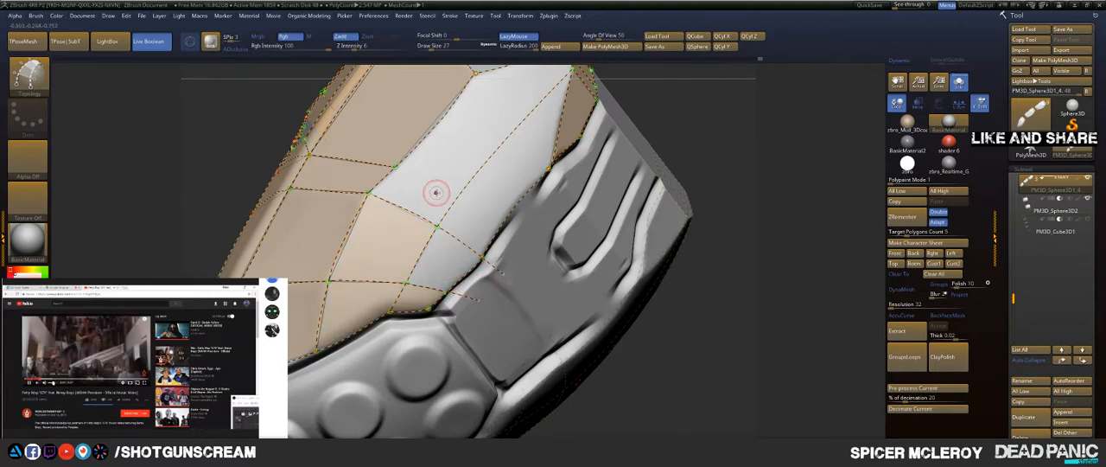
{"action": "right_click_drag", "start_coordinate": [436, 193], "coordinate": [352, 226], "text": "alt"}
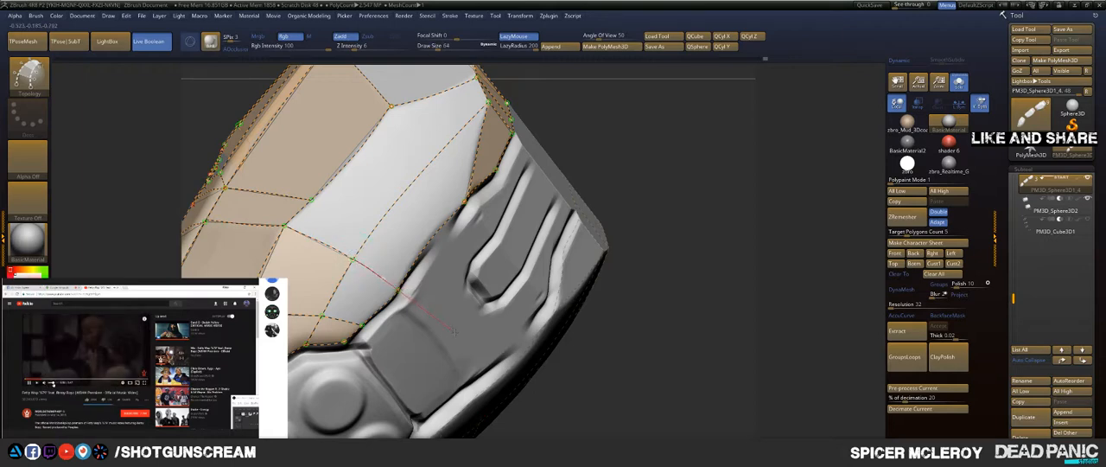
{"action": "left_click_drag", "start_coordinate": [471, 344], "coordinate": [473, 346]}
Step: Draw two more cross curves down the large side face, from the crease's band point and from the crease corner to the groove
{"action": "left_click_drag", "start_coordinate": [633, 177], "coordinate": [600, 200]}
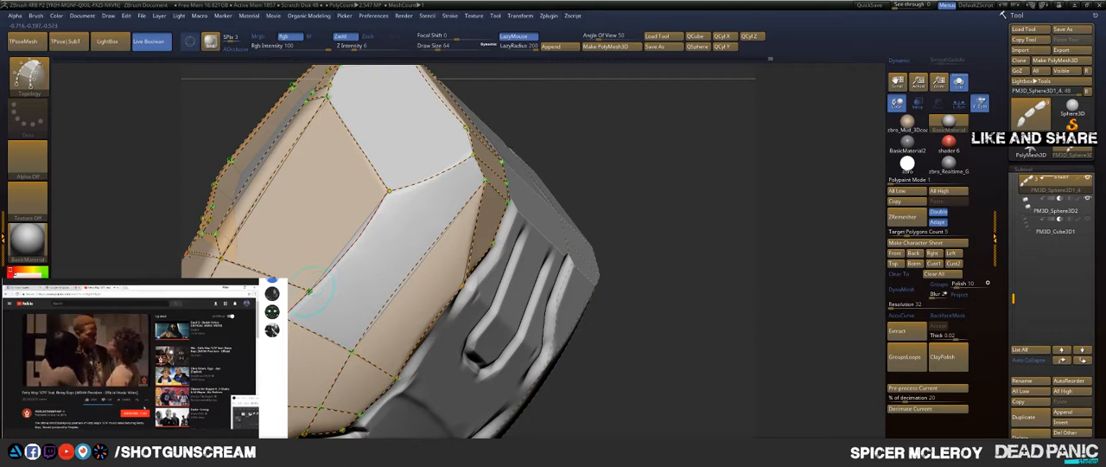
{"action": "left_click_drag", "start_coordinate": [309, 291], "coordinate": [498, 405]}
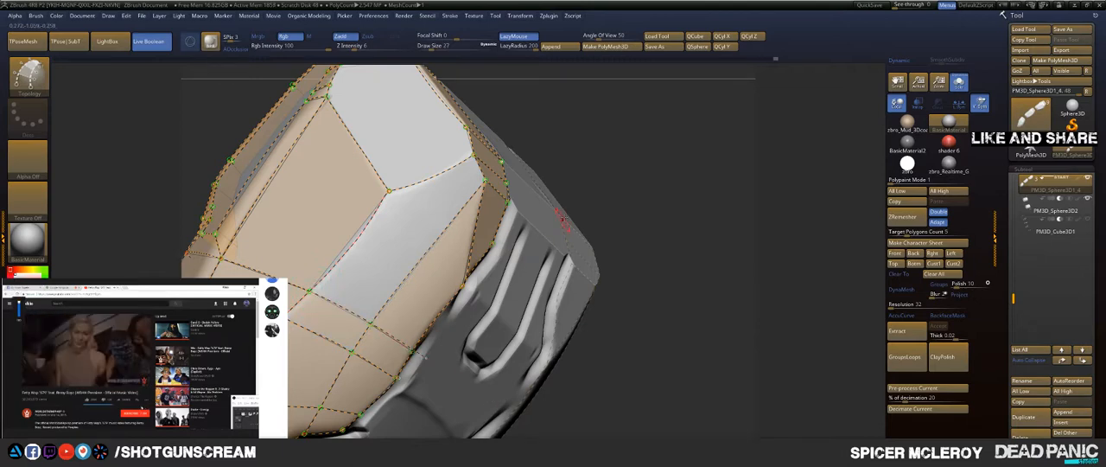
{"action": "left_click_drag", "start_coordinate": [614, 155], "coordinate": [611, 186], "text": "alt"}
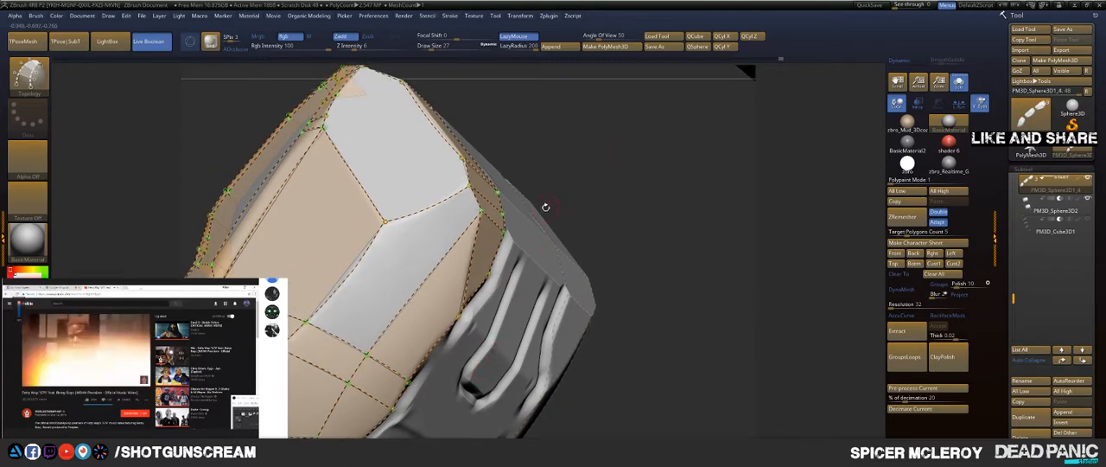
{"action": "left_click_drag", "start_coordinate": [588, 156], "coordinate": [494, 164]}
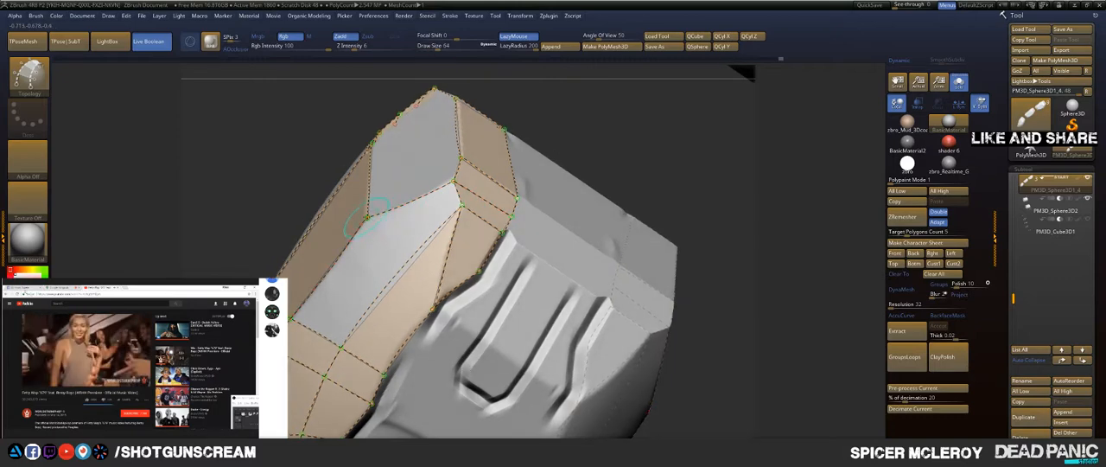
{"action": "left_click_drag", "start_coordinate": [367, 218], "coordinate": [380, 238]}
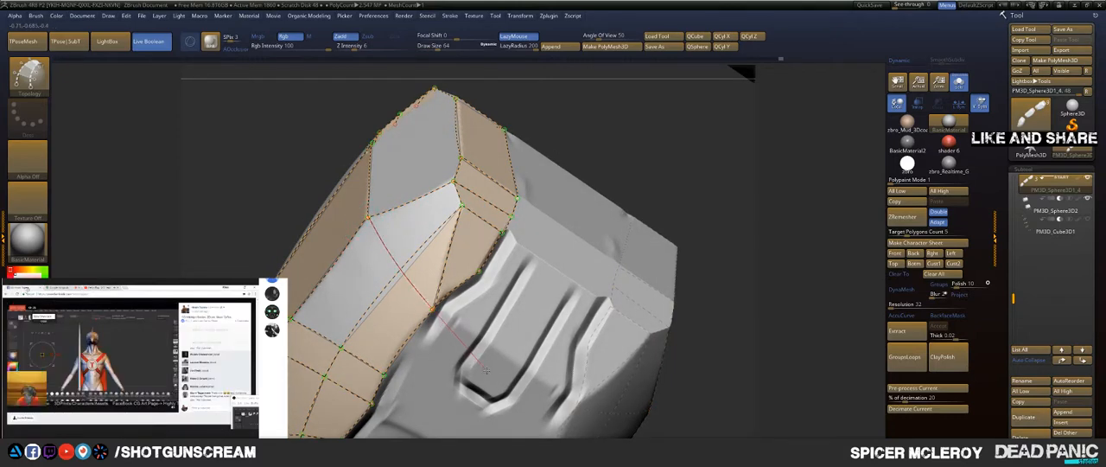
{"action": "left_click_drag", "start_coordinate": [485, 371], "coordinate": [494, 377]}
Step: Remove the edge curve running up from the crease corner beside the open upper facet and redraw it to meet the shared corner point
{"action": "mouse_move", "coordinate": [578, 134]}
{"action": "left_mouse_down"}
{"action": "mouse_move", "coordinate": [649, 147]}
{"action": "mouse_move", "coordinate": [605, 159]}
{"action": "left_mouse_up"}
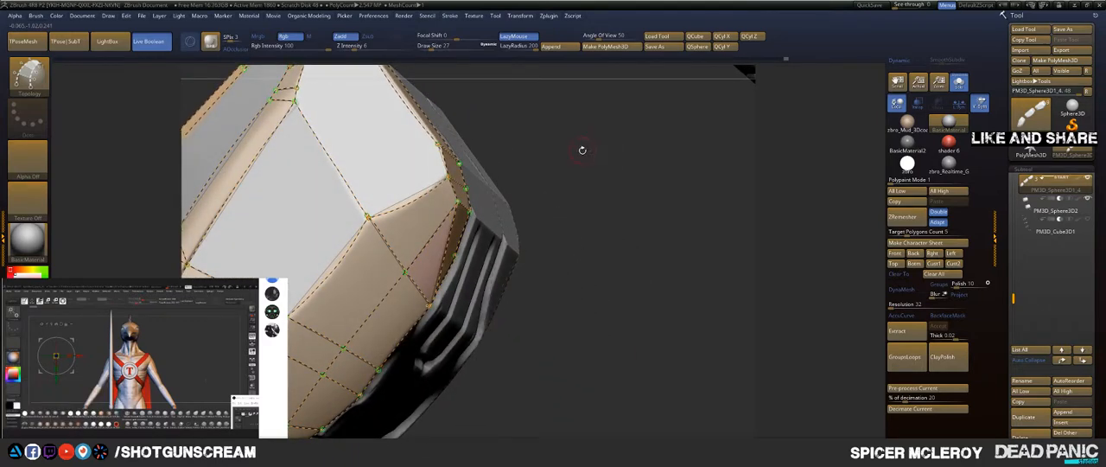
{"action": "left_click_drag", "start_coordinate": [384, 257], "coordinate": [382, 266], "text": "alt"}
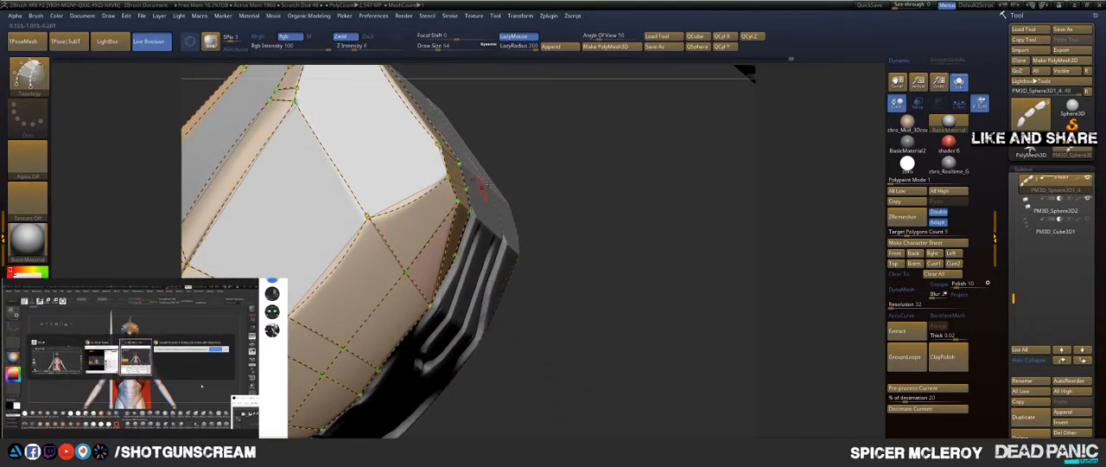
{"action": "left_click_drag", "start_coordinate": [566, 154], "coordinate": [610, 223], "text": "alt"}
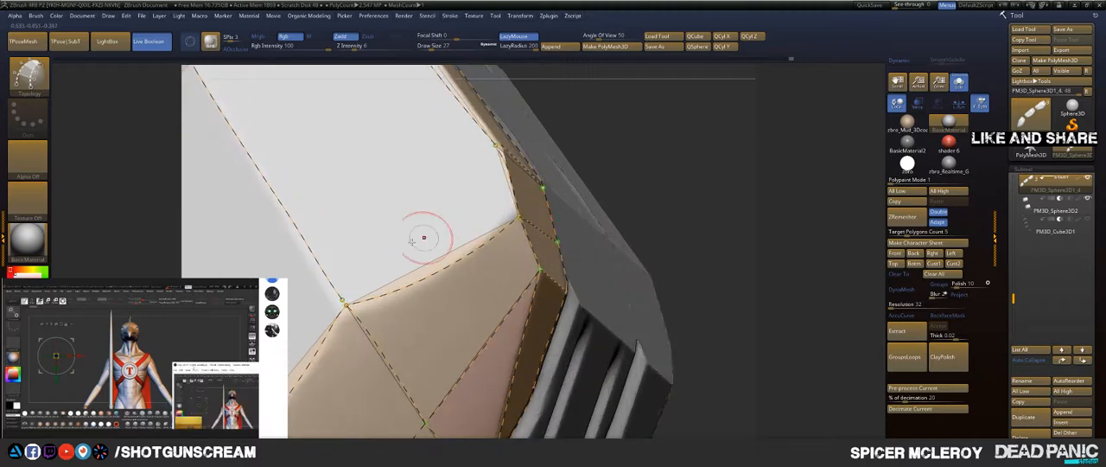
{"action": "mouse_move", "coordinate": [415, 242]}
{"action": "left_mouse_down", "text": "alt"}
{"action": "mouse_move", "coordinate": [420, 211]}
{"action": "mouse_move", "coordinate": [358, 227]}
{"action": "left_mouse_up", "text": "alt"}
{"action": "key", "text": "ctrl+z"}
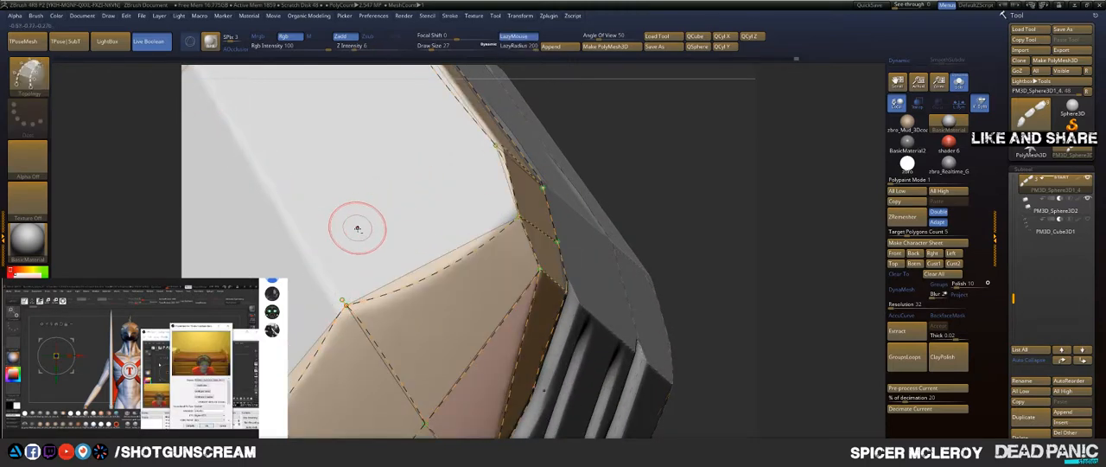
{"action": "left_click_drag", "start_coordinate": [448, 241], "coordinate": [438, 242]}
{"action": "mouse_move", "coordinate": [378, 240]}
{"action": "right_mouse_down", "text": "ctrl"}
{"action": "mouse_move", "coordinate": [350, 215]}
{"action": "mouse_move", "coordinate": [341, 224]}
{"action": "mouse_move", "coordinate": [393, 259]}
{"action": "mouse_move", "coordinate": [335, 224]}
{"action": "mouse_move", "coordinate": [349, 222]}
{"action": "mouse_move", "coordinate": [302, 212]}
{"action": "mouse_move", "coordinate": [349, 222]}
{"action": "mouse_move", "coordinate": [391, 256]}
{"action": "right_mouse_up", "text": "ctrl"}
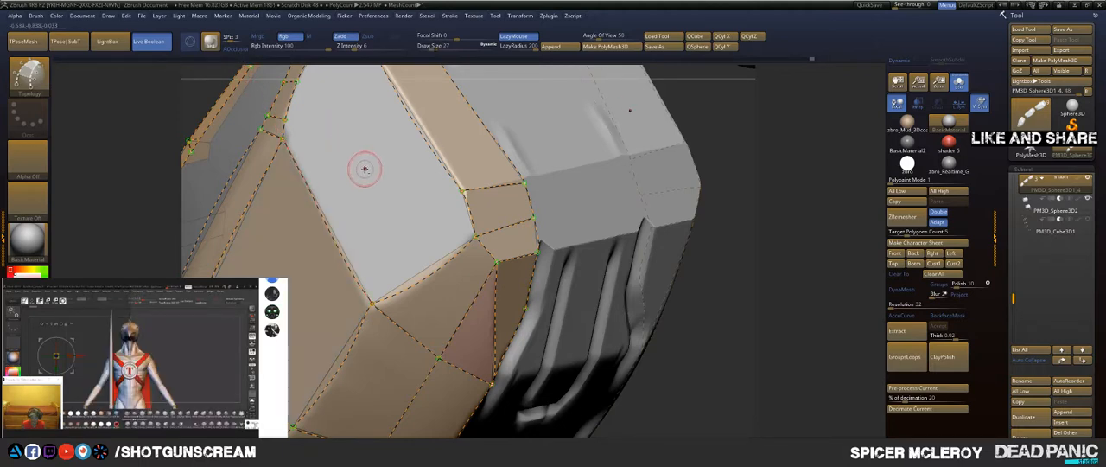
{"action": "left_click_drag", "start_coordinate": [708, 99], "coordinate": [528, 281], "text": "alt"}
{"action": "left_click_drag", "start_coordinate": [543, 186], "coordinate": [636, 302], "text": "alt"}
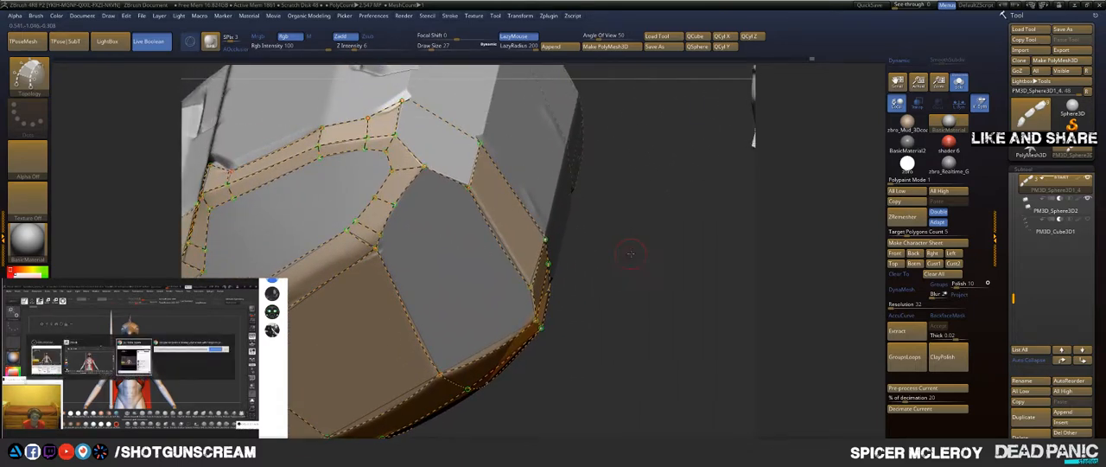
Step: Draw a topology curve from the band's lower inner corner over the rounded crease and down the large side face to the groove
{"action": "left_click_drag", "start_coordinate": [634, 252], "coordinate": [618, 227]}
{"action": "left_click_drag", "start_coordinate": [576, 175], "coordinate": [648, 180], "text": "alt"}
{"action": "right_click_drag", "start_coordinate": [648, 179], "coordinate": [638, 185]}
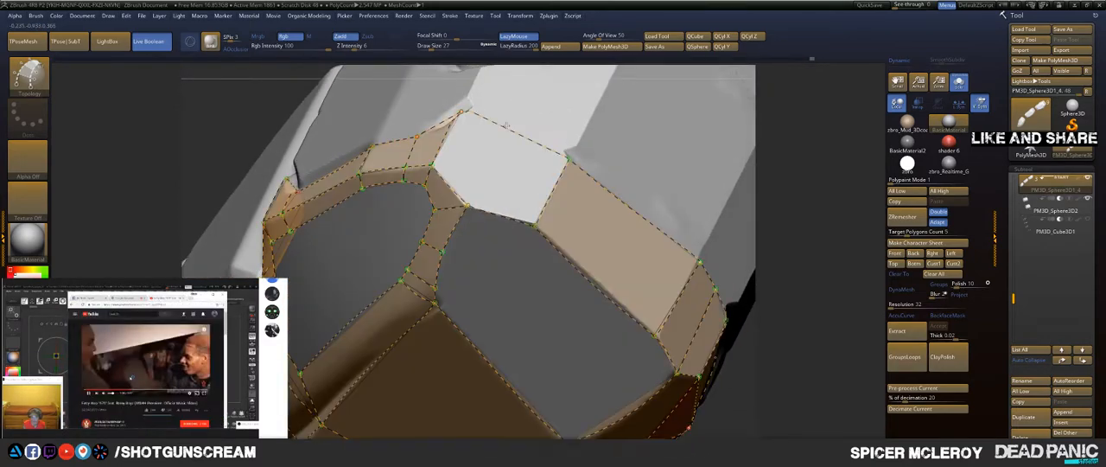
{"action": "right_click_drag", "start_coordinate": [525, 79], "coordinate": [377, 283], "text": "alt"}
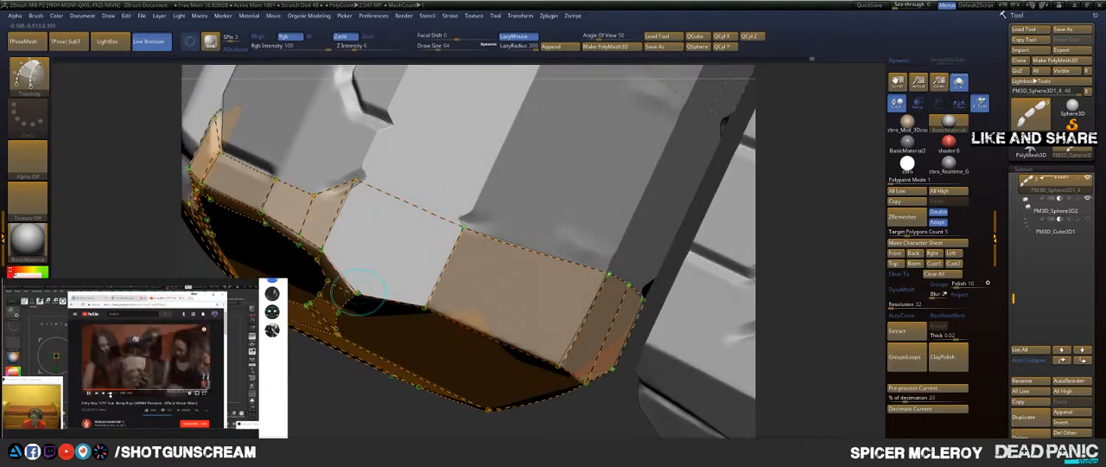
{"action": "left_click_drag", "start_coordinate": [358, 292], "coordinate": [445, 105]}
{"action": "right_click_drag", "start_coordinate": [466, 285], "coordinate": [472, 69]}
{"action": "right_click_drag", "start_coordinate": [437, 213], "coordinate": [558, 53]}
{"action": "right_click_drag", "start_coordinate": [397, 207], "coordinate": [382, 95]}
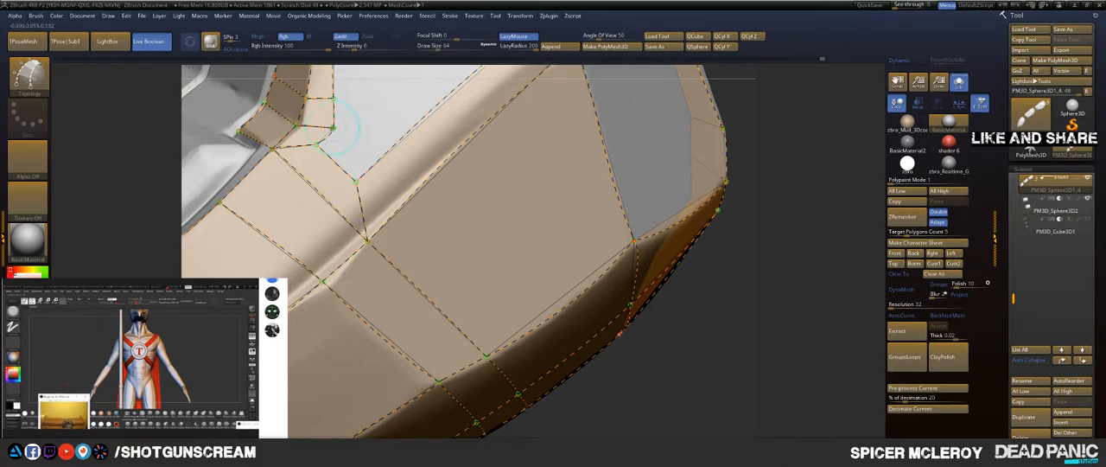
{"action": "left_click_drag", "start_coordinate": [335, 129], "coordinate": [407, 204]}
{"action": "left_click_drag", "start_coordinate": [454, 248], "coordinate": [507, 297]}
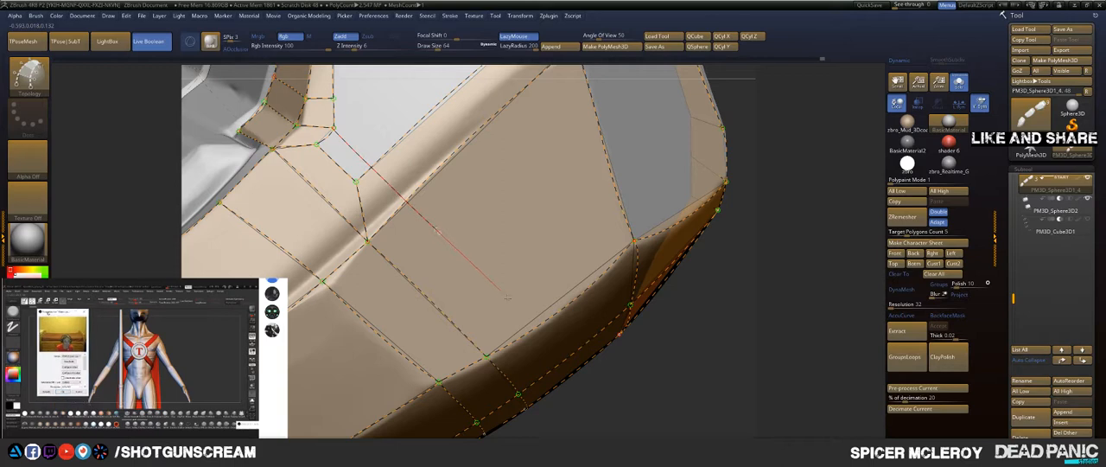
{"action": "mouse_move", "coordinate": [557, 359]}
{"action": "left_mouse_down"}
{"action": "mouse_move", "coordinate": [629, 436]}
{"action": "mouse_move", "coordinate": [610, 394]}
{"action": "left_mouse_up"}
{"action": "left_click_drag", "start_coordinate": [714, 353], "coordinate": [616, 321]}
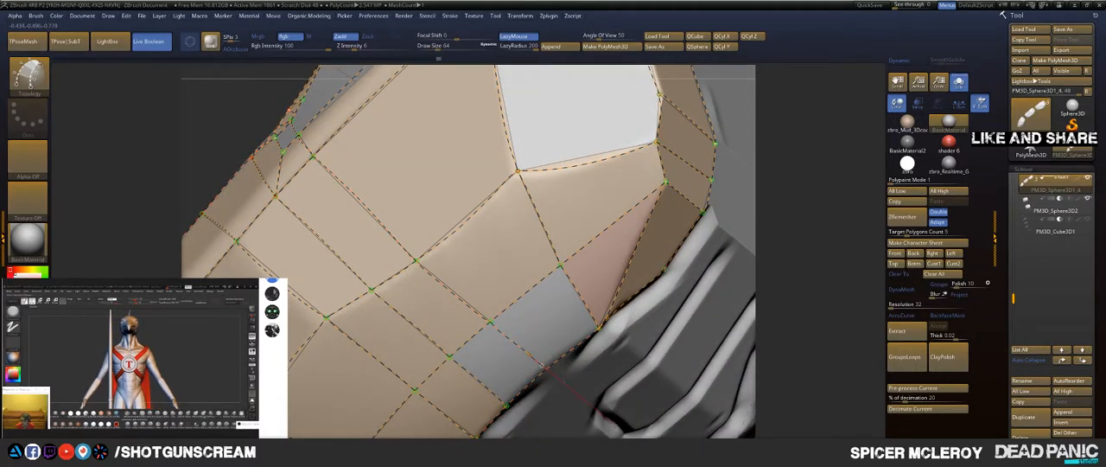
Step: Try to close the small corner patch below the open upper facet by reworking its edge to the notch corner
{"action": "mouse_move", "coordinate": [557, 386]}
{"action": "left_mouse_down"}
{"action": "mouse_move", "coordinate": [370, 233]}
{"action": "mouse_move", "coordinate": [378, 283]}
{"action": "mouse_move", "coordinate": [431, 227]}
{"action": "left_mouse_up"}
{"action": "left_click_drag", "start_coordinate": [346, 200], "coordinate": [330, 179]}
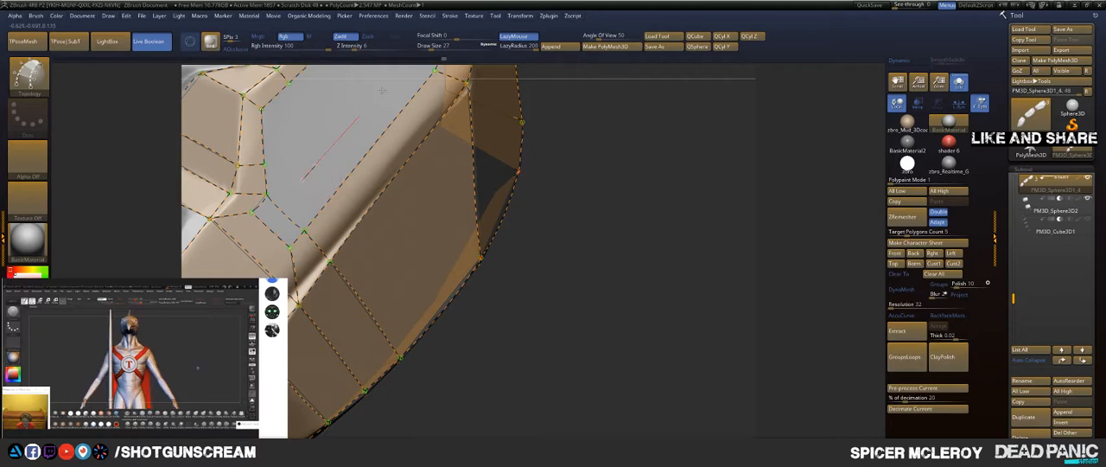
{"action": "left_click_drag", "start_coordinate": [333, 103], "coordinate": [453, 121]}
{"action": "right_click_drag", "start_coordinate": [454, 121], "coordinate": [437, 167]}
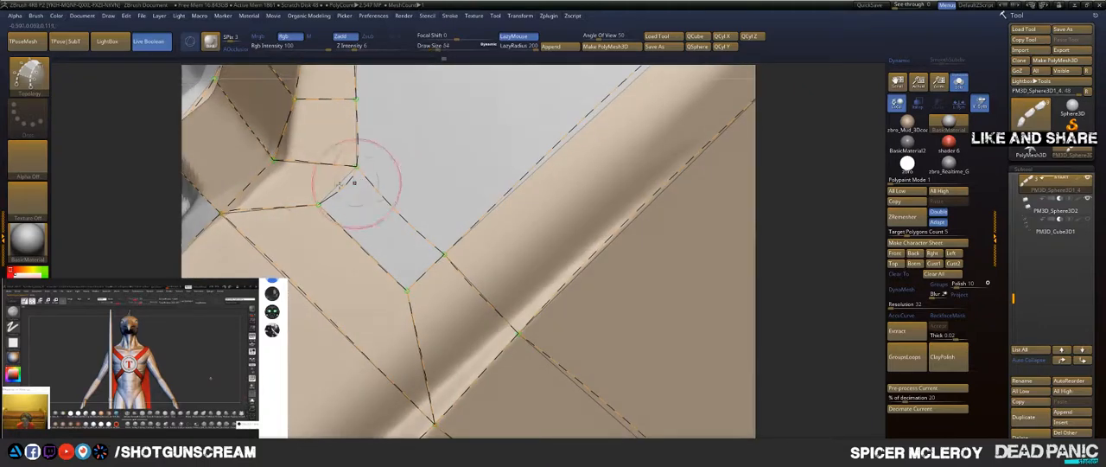
{"action": "left_click_drag", "start_coordinate": [319, 178], "coordinate": [434, 264], "text": "alt"}
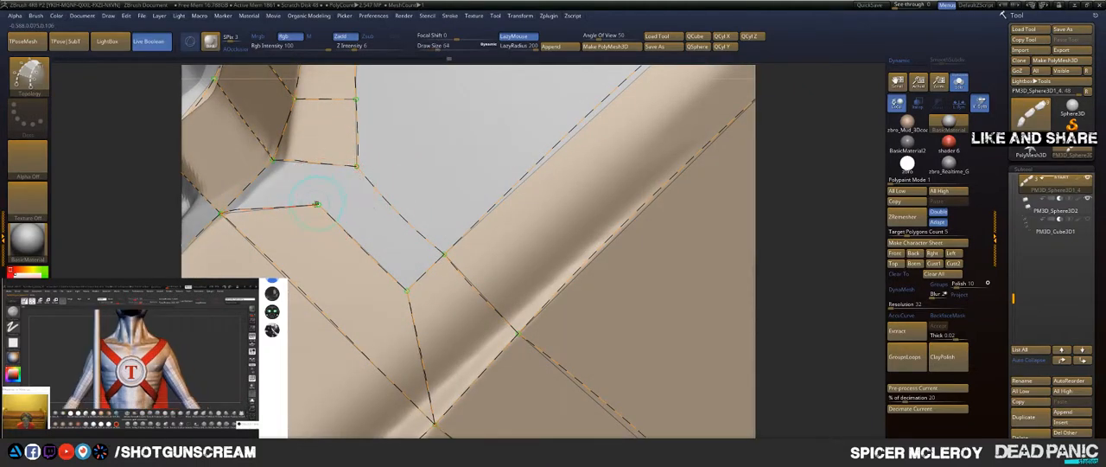
{"action": "mouse_move", "coordinate": [356, 165]}
{"action": "left_mouse_down"}
{"action": "mouse_move", "coordinate": [386, 125]}
{"action": "mouse_move", "coordinate": [429, 111]}
{"action": "mouse_move", "coordinate": [461, 189]}
{"action": "left_mouse_up"}
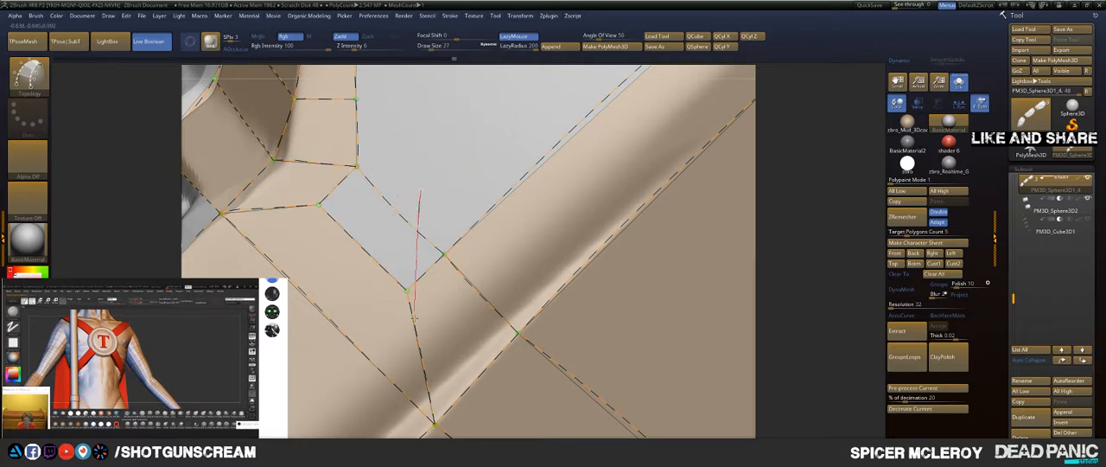
Step: Try to fill the small corner patch by retracing the curve from the band's inner corner across the crease
{"action": "left_click_drag", "start_coordinate": [415, 318], "coordinate": [413, 311]}
{"action": "left_click_drag", "start_coordinate": [423, 239], "coordinate": [486, 295]}
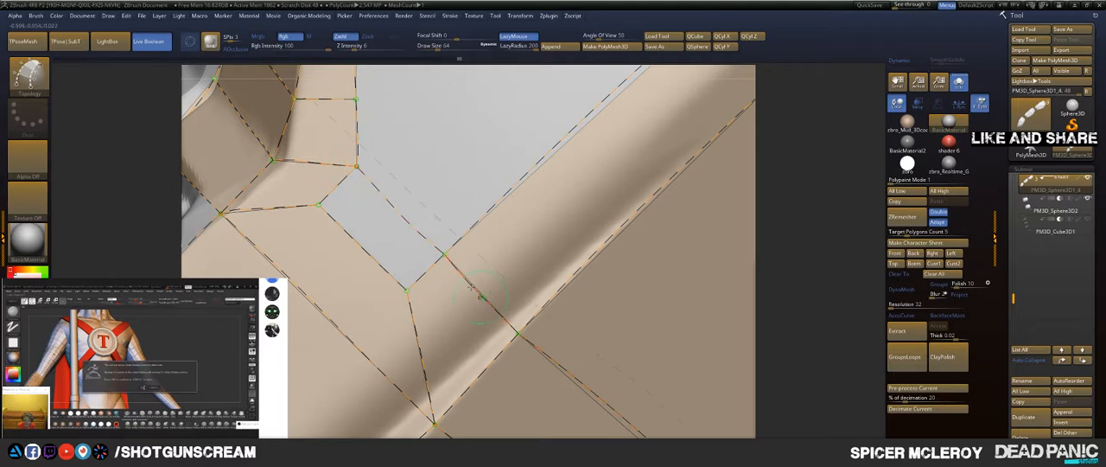
{"action": "left_click_drag", "start_coordinate": [474, 141], "coordinate": [469, 140], "text": "alt"}
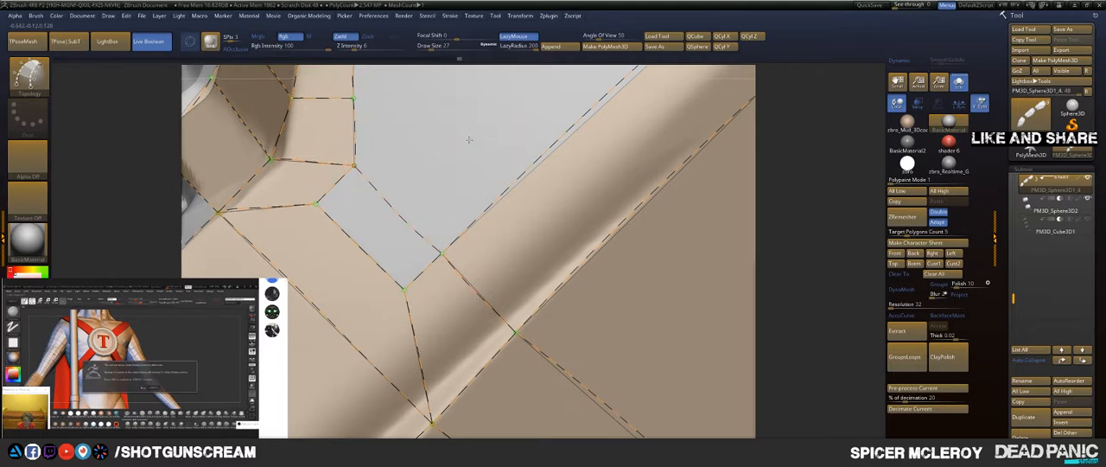
{"action": "right_click_drag", "start_coordinate": [469, 139], "coordinate": [459, 160], "text": "ctrl"}
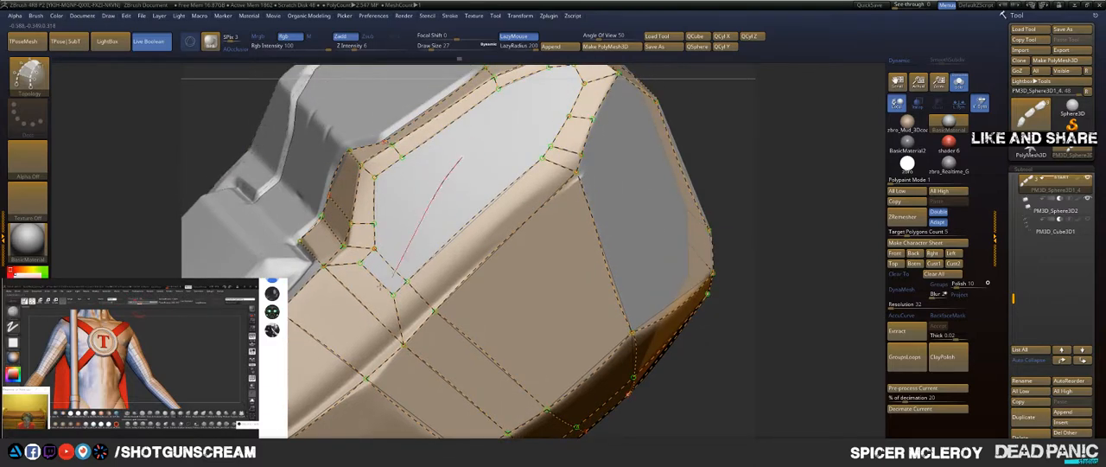
{"action": "right_click_drag", "start_coordinate": [410, 209], "coordinate": [432, 207], "text": "ctrl"}
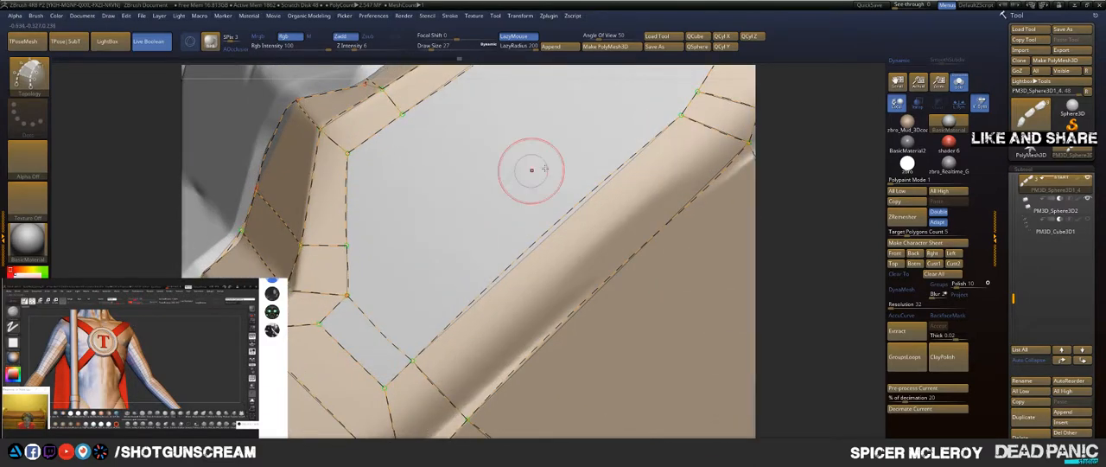
Step: Redraw the small patch's short crease edge, and remove the edge between the band's inner corner and the crease
{"action": "mouse_move", "coordinate": [1030, 114]}
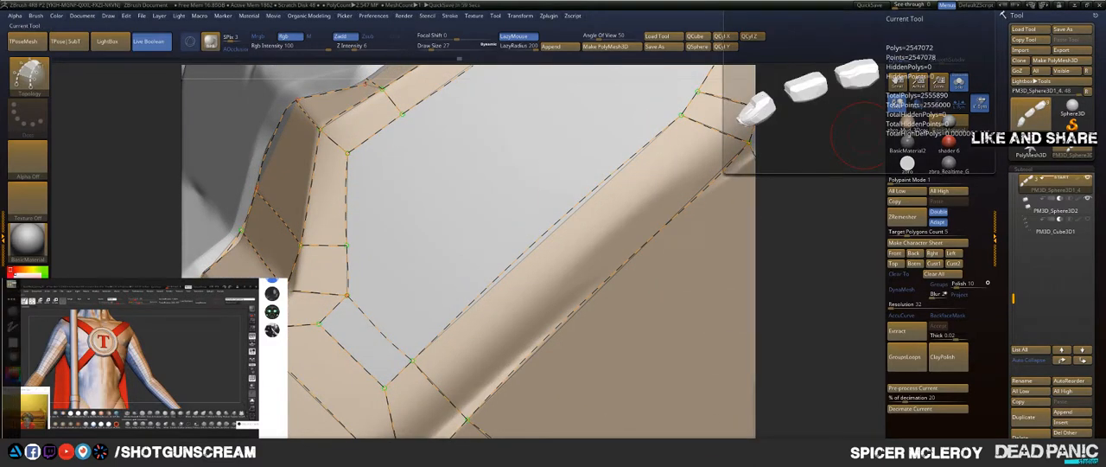
{"action": "mouse_move", "coordinate": [449, 215]}
{"action": "right_mouse_down"}
{"action": "mouse_move", "coordinate": [454, 239]}
{"action": "mouse_move", "coordinate": [541, 124]}
{"action": "mouse_move", "coordinate": [493, 230]}
{"action": "right_mouse_up"}
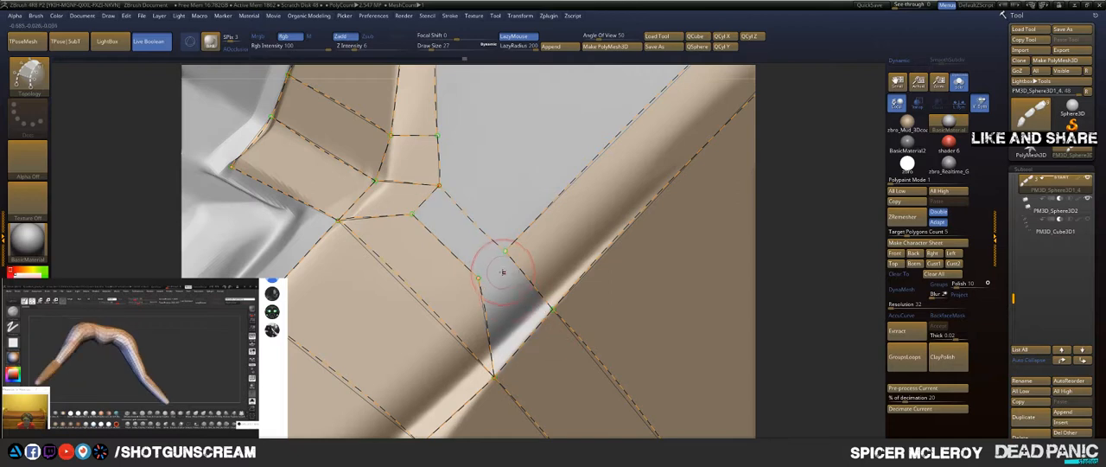
{"action": "left_click_drag", "start_coordinate": [479, 278], "coordinate": [557, 177]}
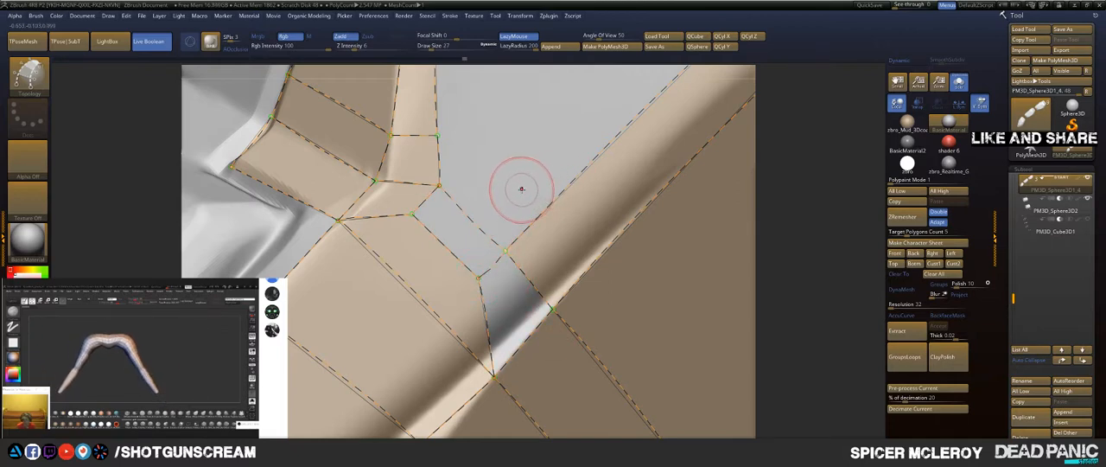
{"action": "key", "text": "ctrl+z"}
{"action": "key", "text": "ctrl+shift+z"}
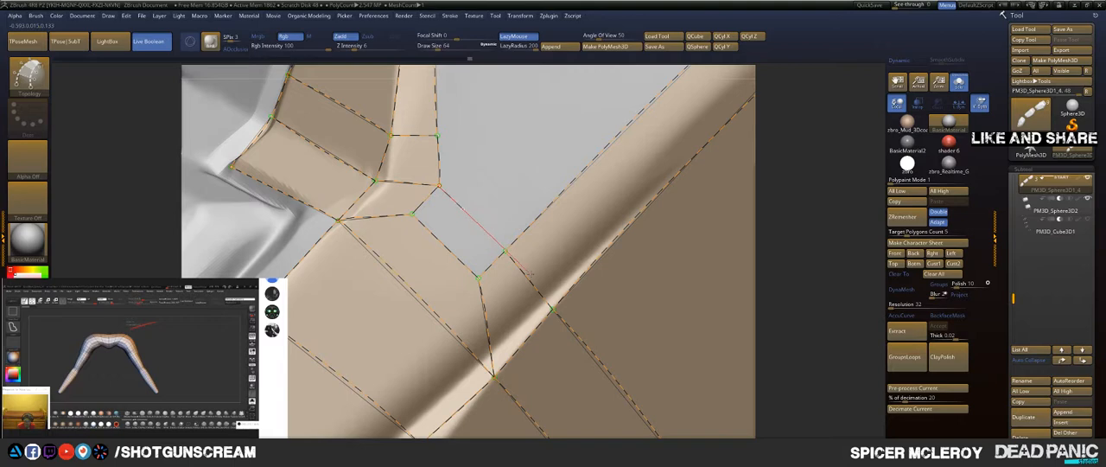
{"action": "left_click", "coordinate": [489, 156]}
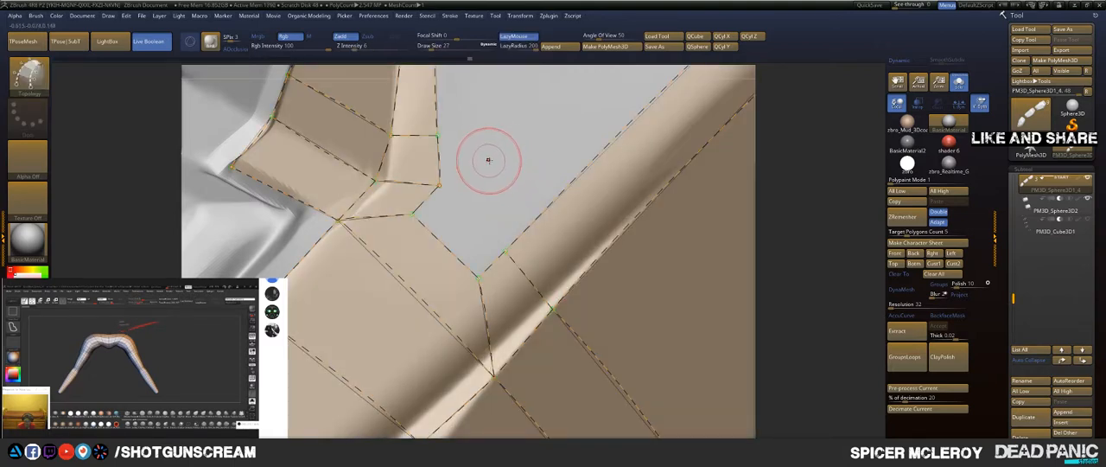
{"action": "right_click_drag", "start_coordinate": [496, 153], "coordinate": [406, 218], "text": "ctrl"}
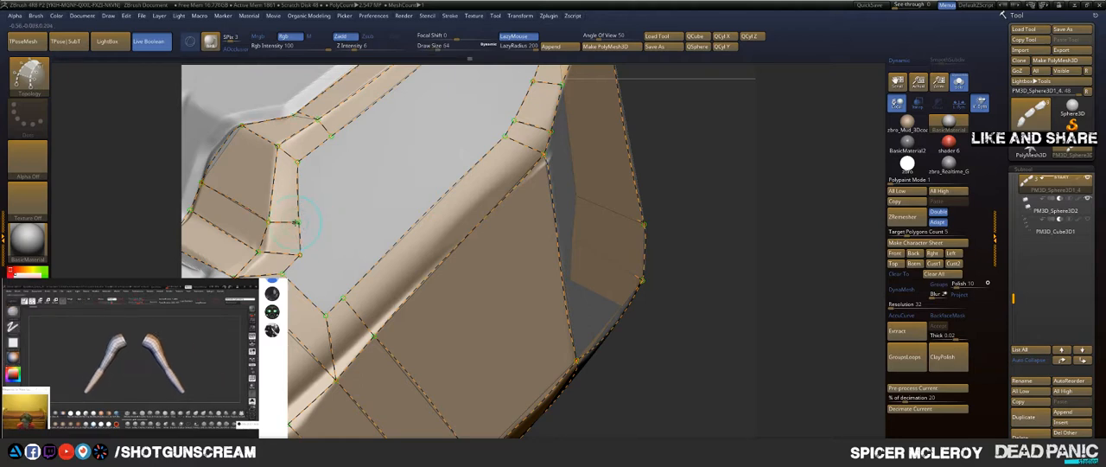
Step: Draw a curve from the band's next inner point across the open facet and rounded crease onto the large side face
{"action": "left_click_drag", "start_coordinate": [298, 223], "coordinate": [333, 247]}
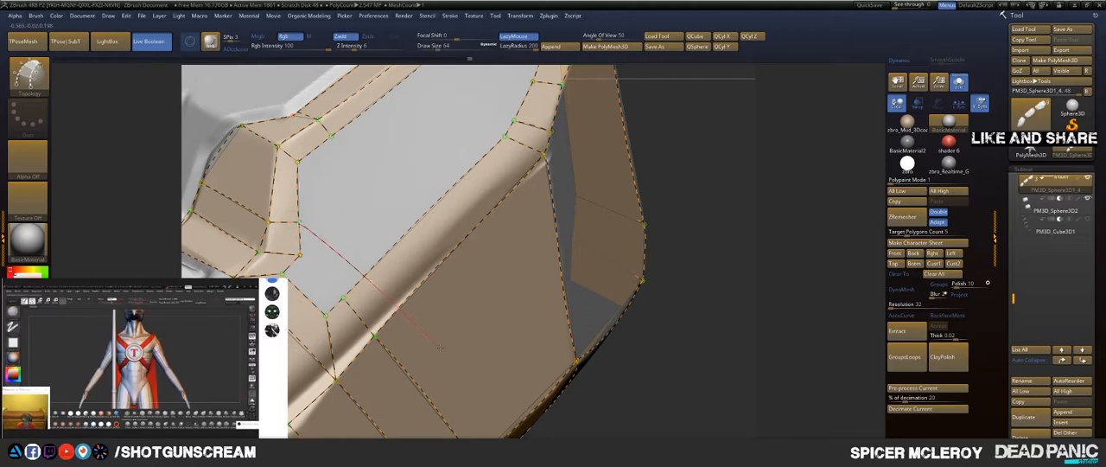
{"action": "left_click_drag", "start_coordinate": [456, 367], "coordinate": [464, 377]}
{"action": "mouse_move", "coordinate": [464, 377]}
{"action": "right_mouse_down", "text": "alt"}
{"action": "mouse_move", "coordinate": [464, 350]}
{"action": "mouse_move", "coordinate": [525, 325]}
{"action": "right_mouse_up", "text": "alt"}
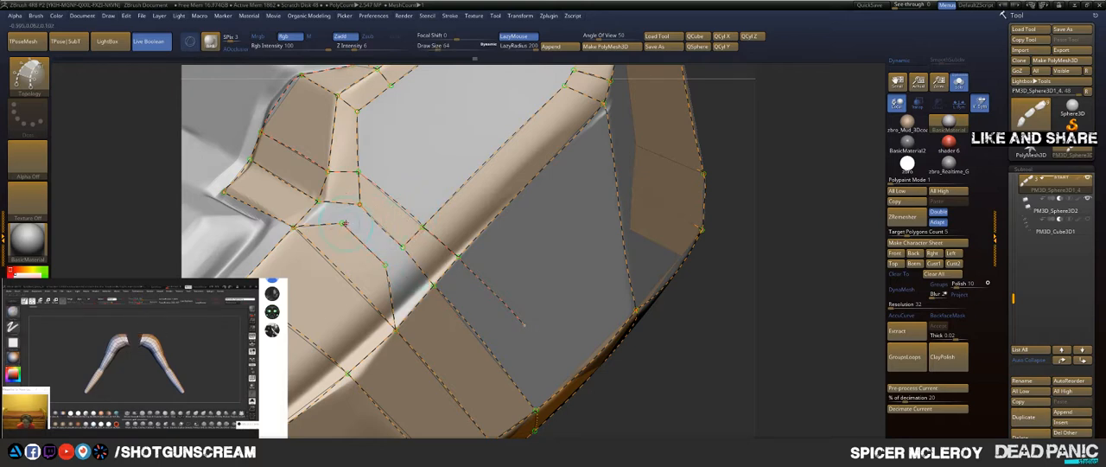
Step: Draw an edge from the band's inner corner to the crease point, closing the small corner patch and the one beside it
{"action": "left_click_drag", "start_coordinate": [359, 203], "coordinate": [419, 139]}
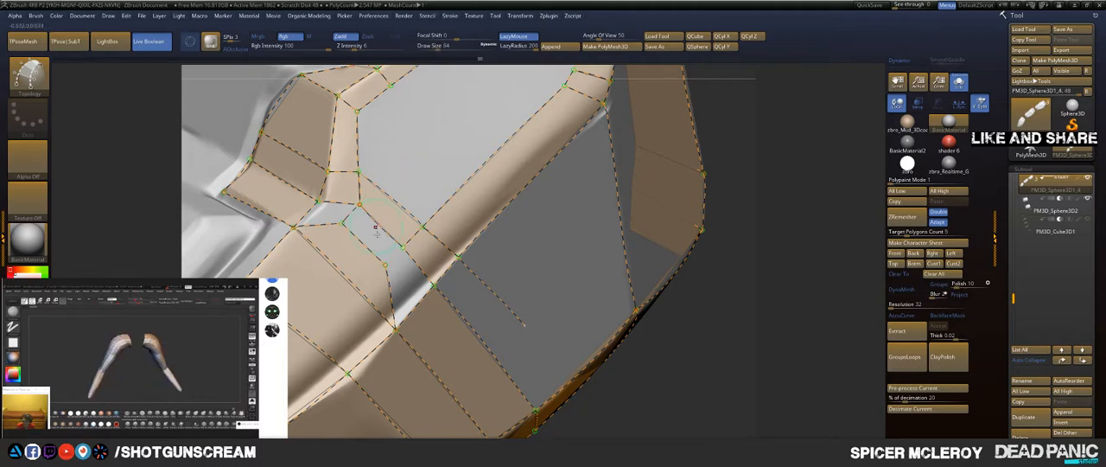
{"action": "mouse_move", "coordinate": [420, 222]}
{"action": "left_mouse_down"}
{"action": "mouse_move", "coordinate": [449, 197]}
{"action": "mouse_move", "coordinate": [443, 178]}
{"action": "left_mouse_up"}
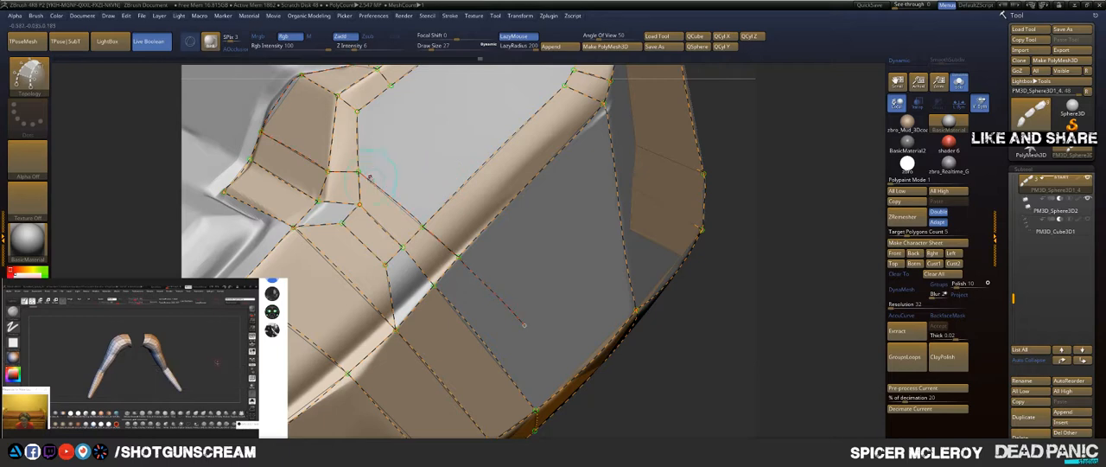
{"action": "mouse_move", "coordinate": [369, 177]}
{"action": "right_mouse_down"}
{"action": "mouse_move", "coordinate": [393, 202]}
{"action": "mouse_move", "coordinate": [373, 267]}
{"action": "mouse_move", "coordinate": [335, 257]}
{"action": "right_mouse_up"}
Step: Redraw the short edges joining the band's inner corner points to the notch corners, closing the patches between them
{"action": "left_click_drag", "start_coordinate": [379, 129], "coordinate": [377, 131], "text": "alt"}
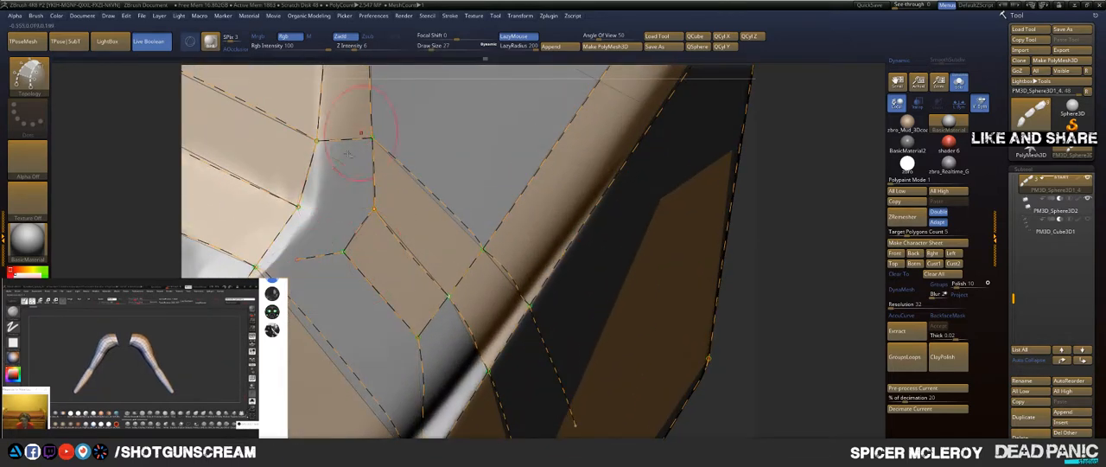
{"action": "left_click_drag", "start_coordinate": [310, 232], "coordinate": [354, 348]}
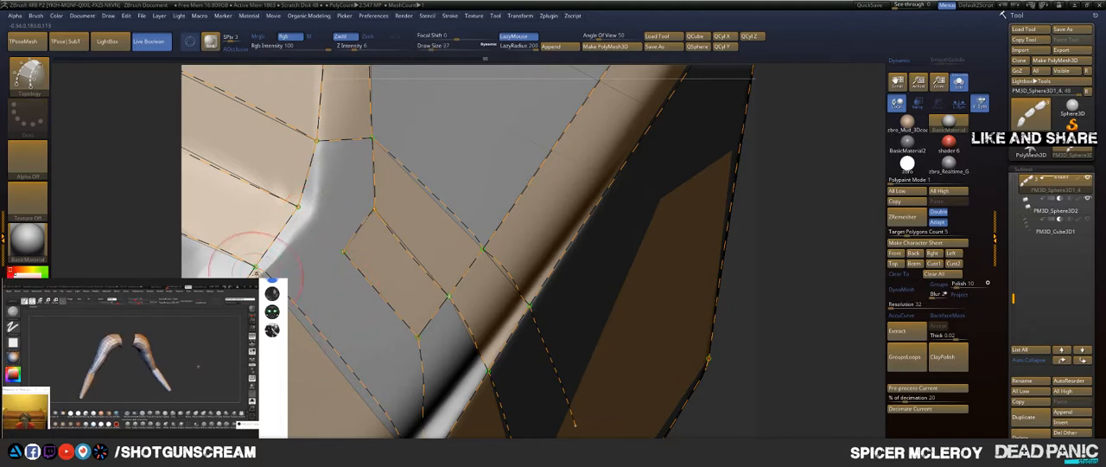
{"action": "left_click_drag", "start_coordinate": [257, 266], "coordinate": [424, 237]}
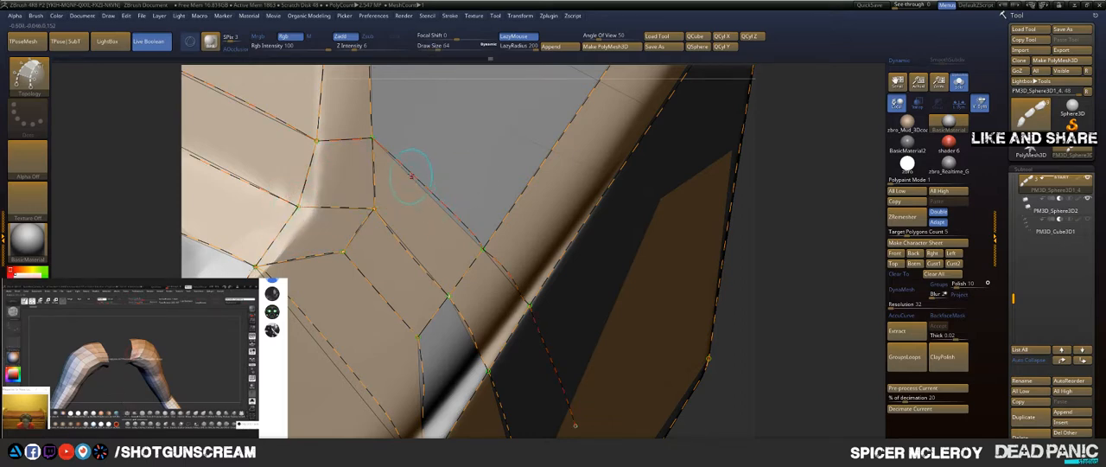
Step: Remove the loose curve end hanging into the large side face and redraw the crease curve to close the open crease patch
{"action": "mouse_move", "coordinate": [468, 147]}
{"action": "right_mouse_down"}
{"action": "mouse_move", "coordinate": [476, 131]}
{"action": "mouse_move", "coordinate": [283, 143]}
{"action": "mouse_move", "coordinate": [452, 149]}
{"action": "mouse_move", "coordinate": [588, 179]}
{"action": "mouse_move", "coordinate": [638, 229]}
{"action": "right_mouse_up"}
{"action": "mouse_move", "coordinate": [476, 193]}
{"action": "right_mouse_down", "text": "alt"}
{"action": "mouse_move", "coordinate": [496, 214]}
{"action": "mouse_move", "coordinate": [568, 186]}
{"action": "right_mouse_up", "text": "alt"}
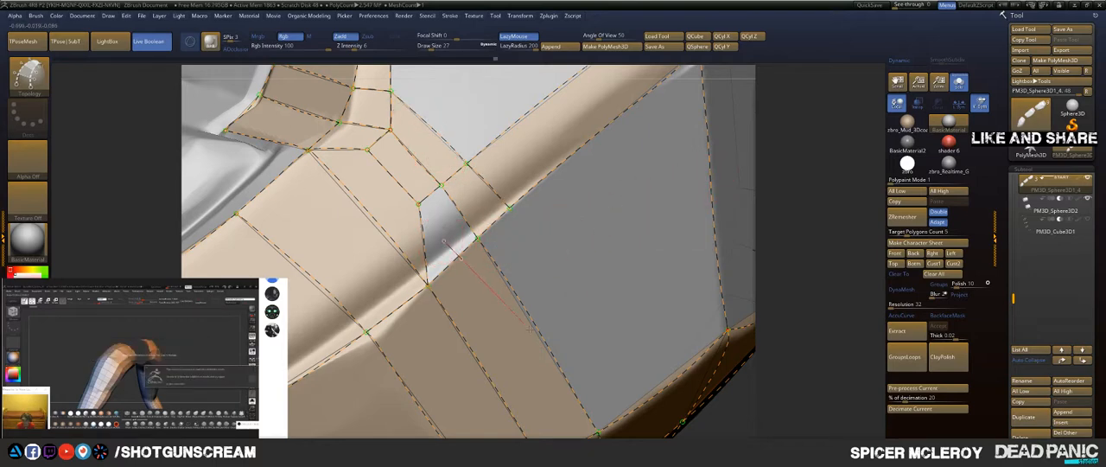
{"action": "left_click_drag", "start_coordinate": [531, 328], "coordinate": [534, 332], "text": "alt"}
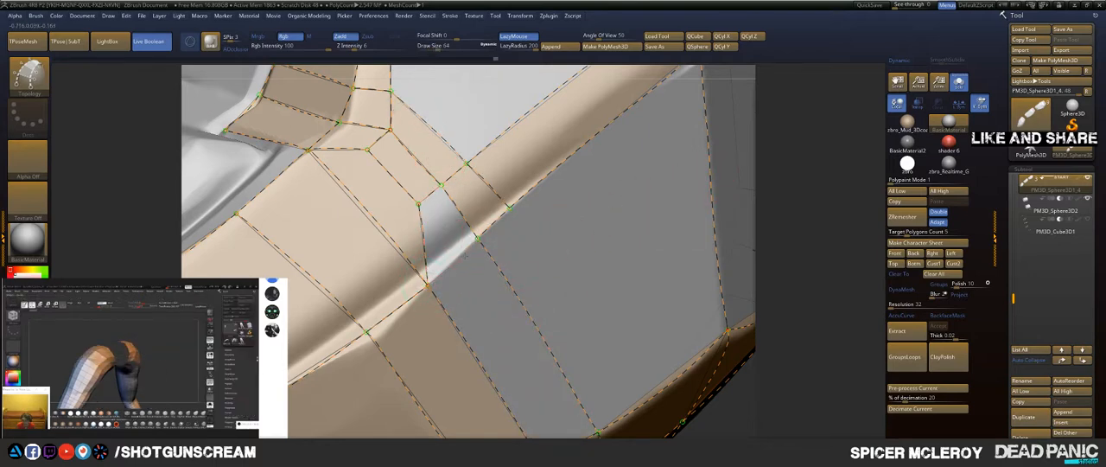
{"action": "left_click_drag", "start_coordinate": [515, 201], "coordinate": [534, 157]}
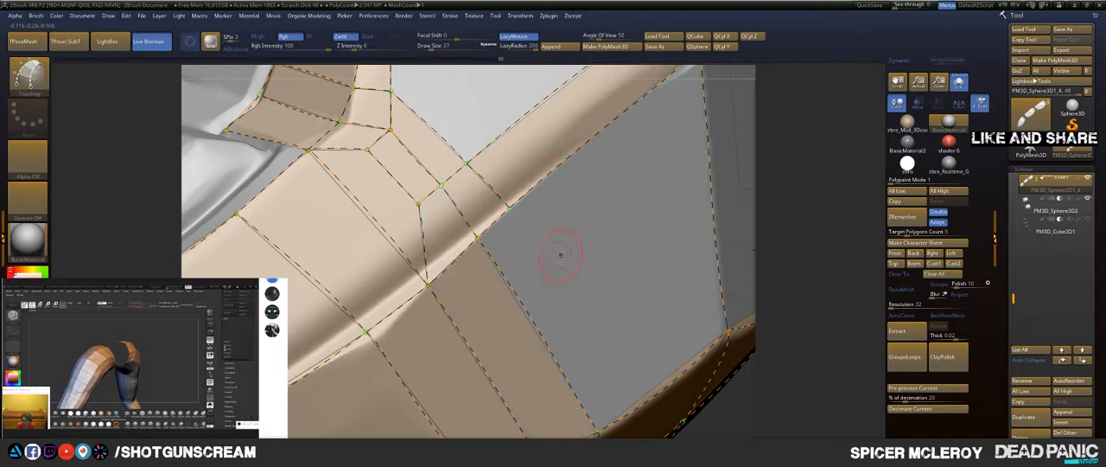
Step: Remove the middle cross edge from the band beside the rear facet, leaving one long patch between its corners
{"action": "right_click_drag", "start_coordinate": [544, 194], "coordinate": [484, 294], "text": "alt"}
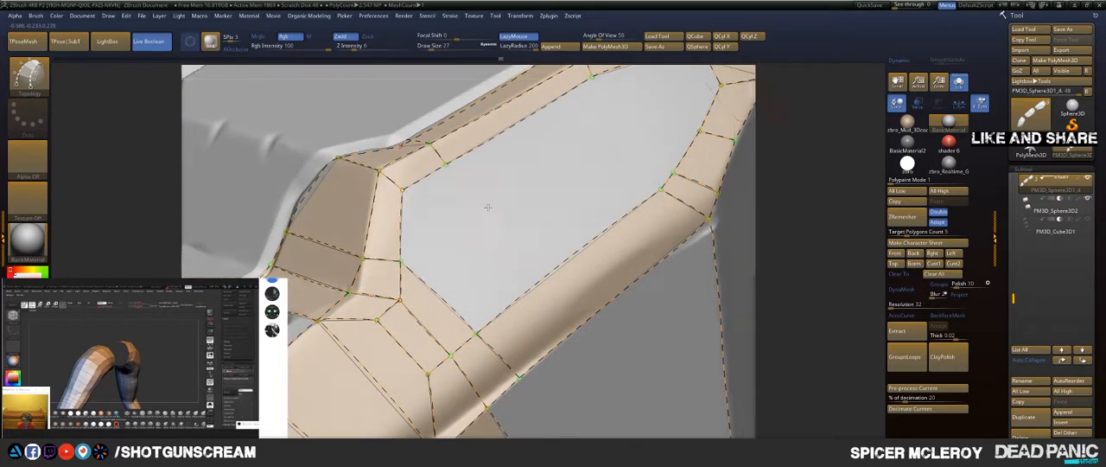
{"action": "right_click_drag", "start_coordinate": [489, 210], "coordinate": [485, 216], "text": "alt"}
{"action": "right_click_drag", "start_coordinate": [580, 179], "coordinate": [429, 263], "text": "alt"}
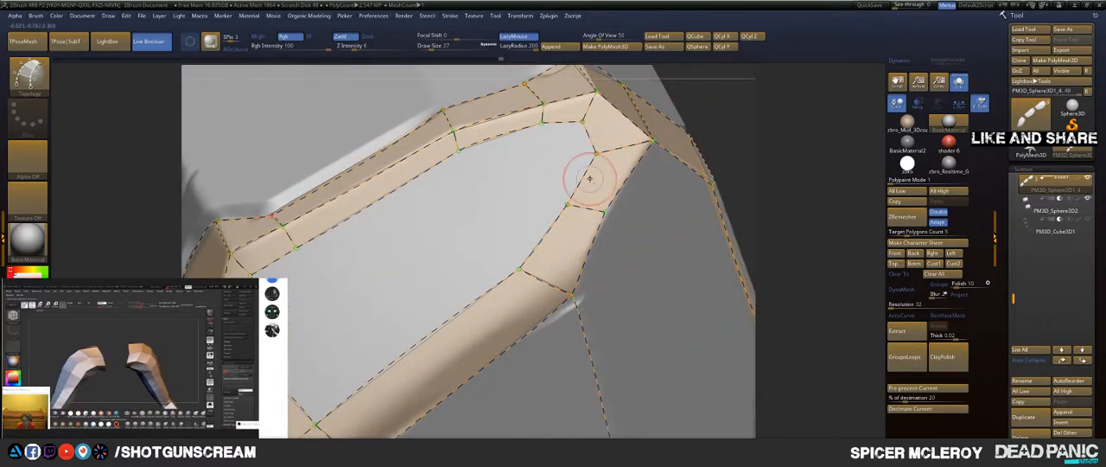
{"action": "mouse_move", "coordinate": [506, 202]}
{"action": "right_mouse_down", "text": "alt"}
{"action": "mouse_move", "coordinate": [445, 187]}
{"action": "mouse_move", "coordinate": [475, 168]}
{"action": "mouse_move", "coordinate": [444, 182]}
{"action": "mouse_move", "coordinate": [445, 224]}
{"action": "right_mouse_up", "text": "alt"}
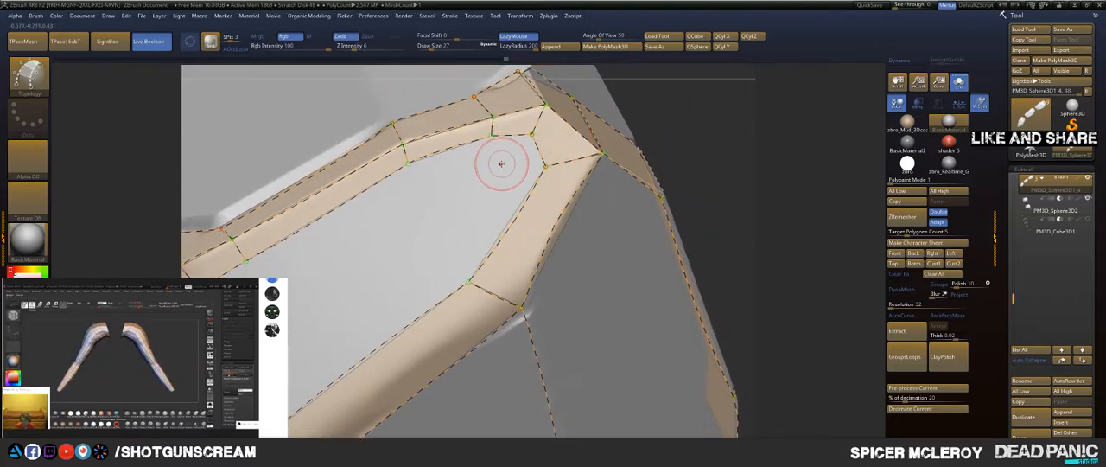
{"action": "right_click_drag", "start_coordinate": [452, 202], "coordinate": [369, 130], "text": "alt"}
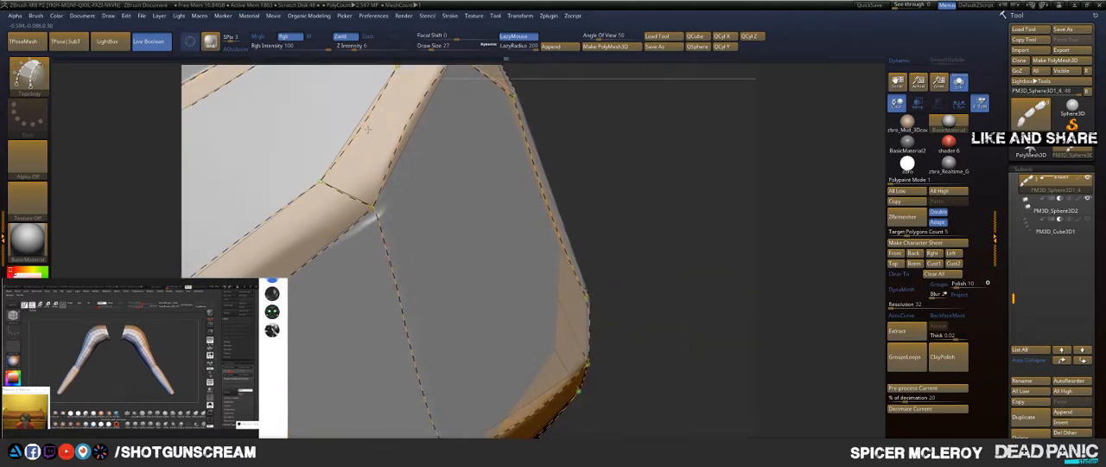
Step: Draw cross curves over the open upper facet between the upper and lower band points, redrawing the rear one after undoing it
{"action": "right_click_drag", "start_coordinate": [501, 227], "coordinate": [631, 168], "text": "ctrl"}
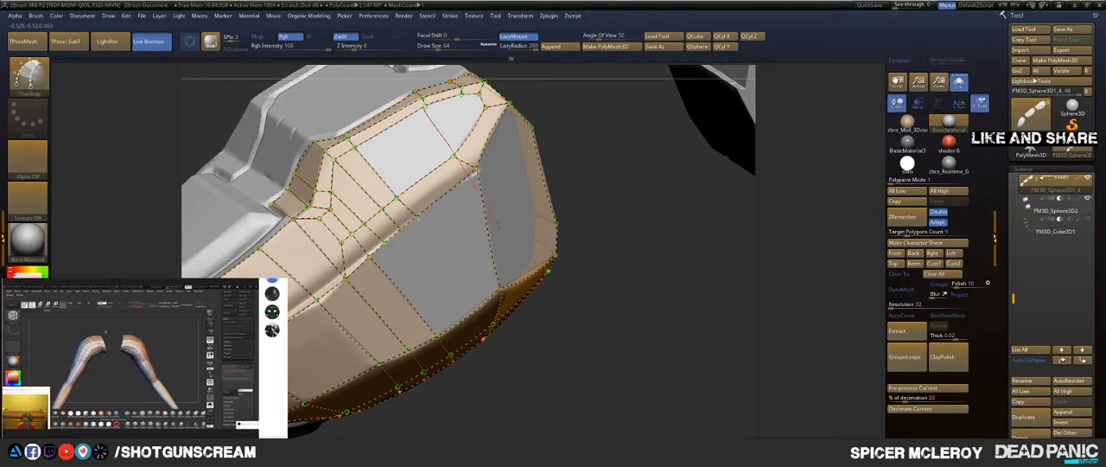
{"action": "left_click_drag", "start_coordinate": [497, 224], "coordinate": [499, 230]}
{"action": "key", "text": "ctrl+z"}
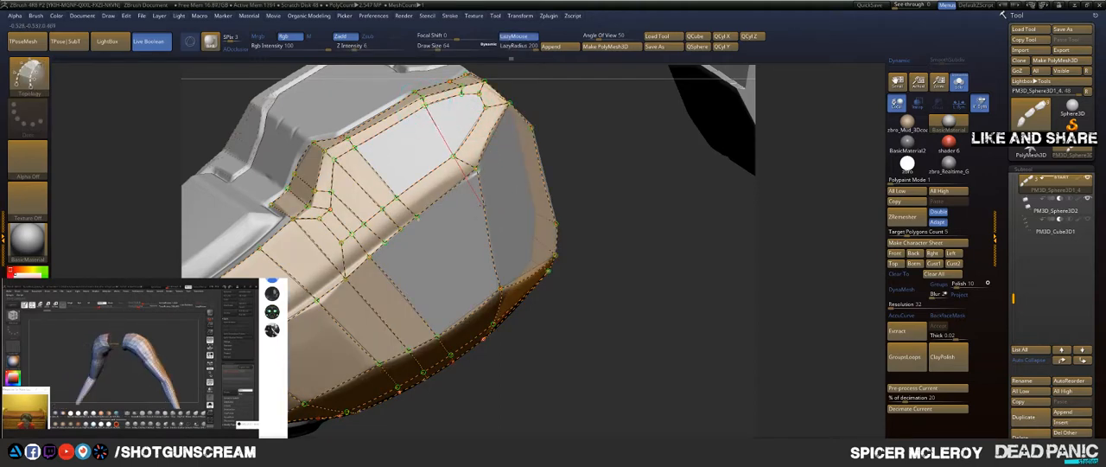
{"action": "left_click_drag", "start_coordinate": [491, 220], "coordinate": [492, 223]}
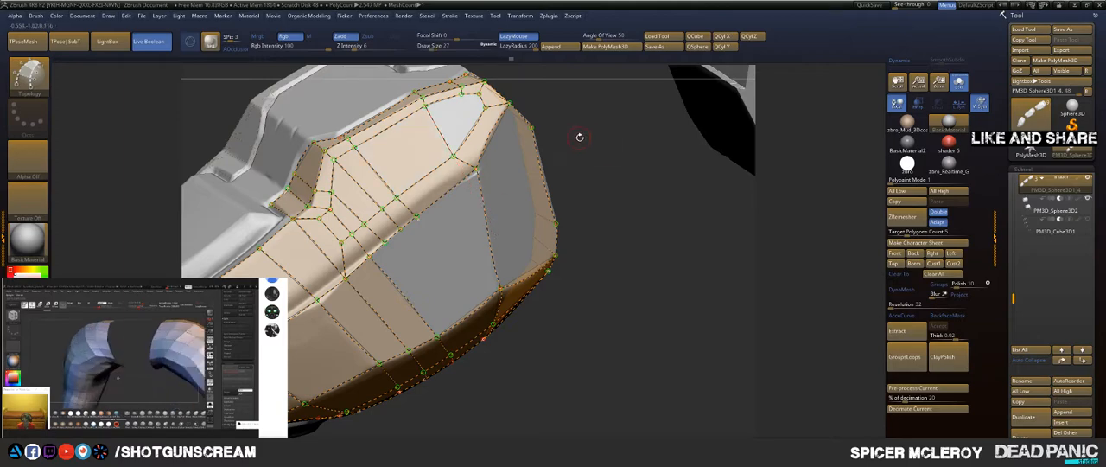
Step: Draw curves from the open upper facet and the side band across the bevelled edge strip to subdivide the corner patches
{"action": "mouse_move", "coordinate": [580, 138]}
{"action": "left_mouse_down", "text": "alt"}
{"action": "mouse_move", "coordinate": [564, 204]}
{"action": "mouse_move", "coordinate": [550, 109]}
{"action": "mouse_move", "coordinate": [577, 138]}
{"action": "mouse_move", "coordinate": [524, 122]}
{"action": "mouse_move", "coordinate": [556, 118]}
{"action": "mouse_move", "coordinate": [590, 146]}
{"action": "mouse_move", "coordinate": [453, 127]}
{"action": "left_mouse_up", "text": "alt"}
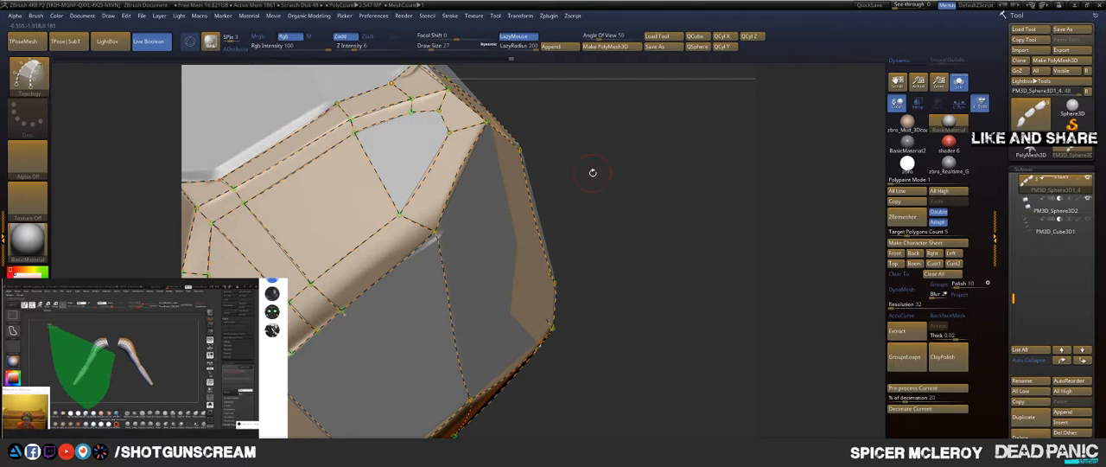
{"action": "left_click_drag", "start_coordinate": [593, 172], "coordinate": [536, 194]}
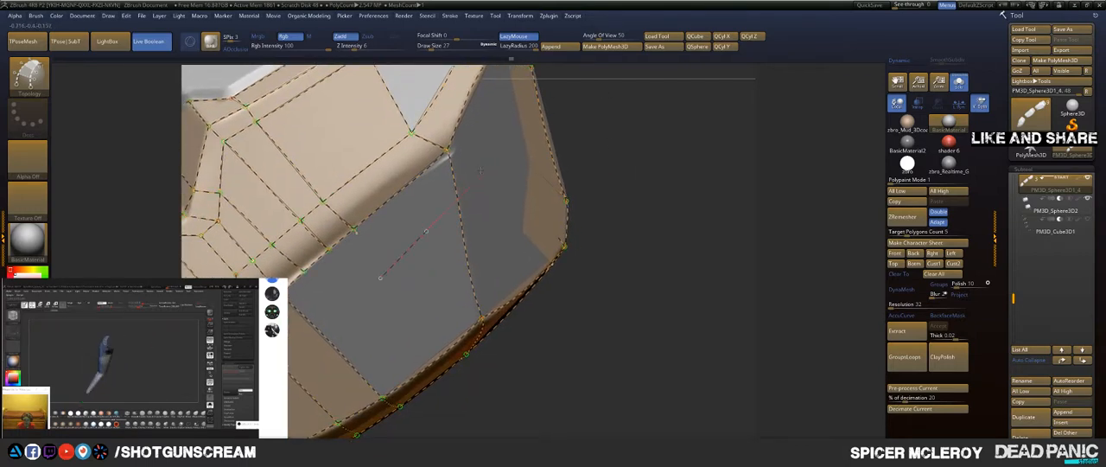
{"action": "left_click_drag", "start_coordinate": [610, 115], "coordinate": [412, 126]}
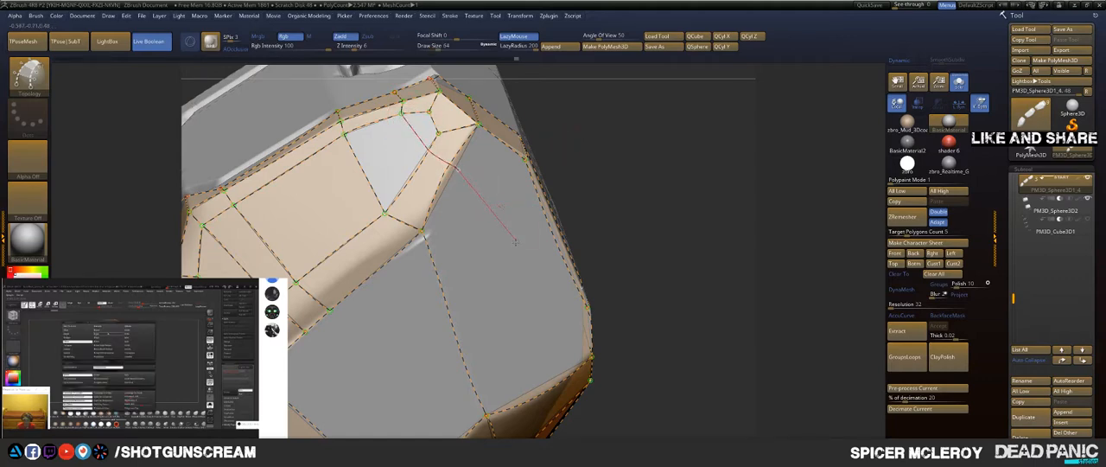
{"action": "left_click_drag", "start_coordinate": [536, 353], "coordinate": [550, 382]}
{"action": "mouse_move", "coordinate": [683, 293]}
{"action": "left_mouse_down"}
{"action": "mouse_move", "coordinate": [629, 220]}
{"action": "mouse_move", "coordinate": [516, 249]}
{"action": "left_mouse_up"}
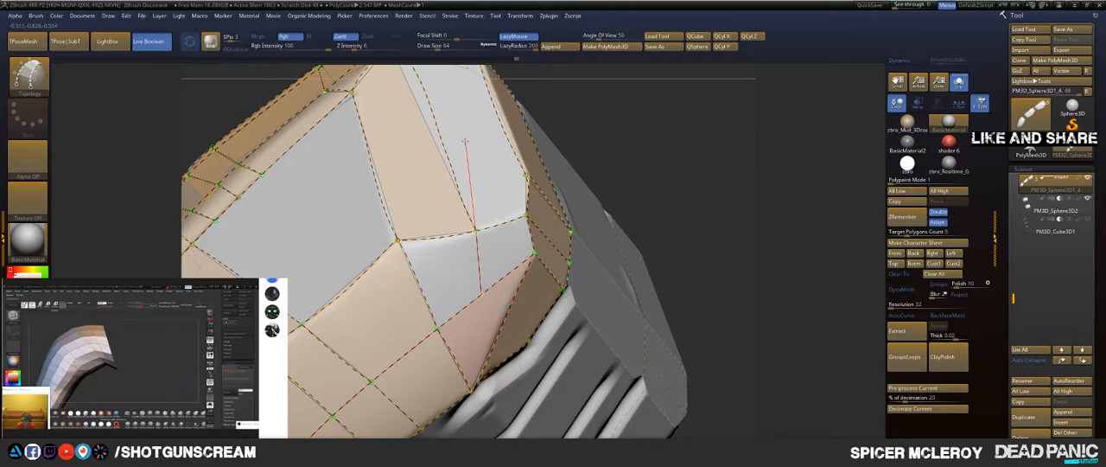
{"action": "left_click_drag", "start_coordinate": [617, 140], "coordinate": [567, 140]}
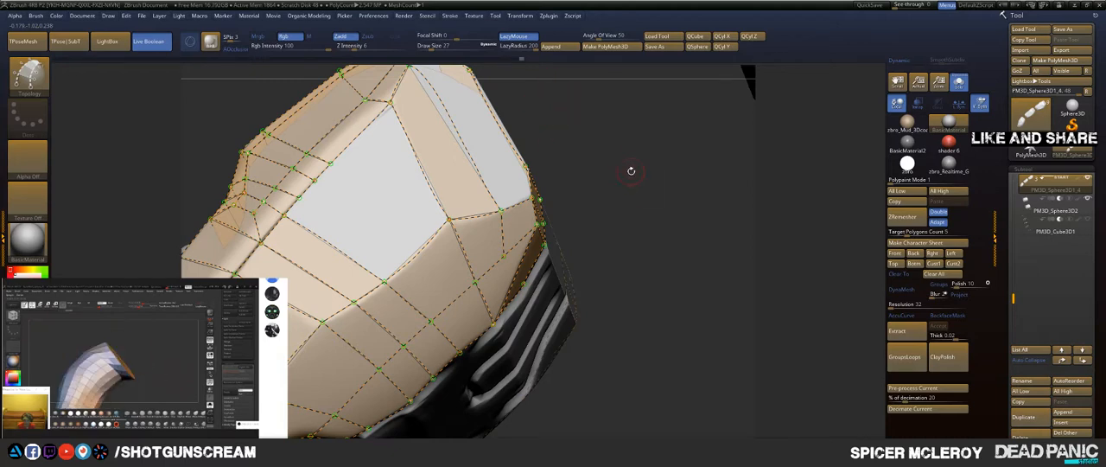
Step: Draw a lengthwise curve through the open facets and redraw the short edge between the corner points to close the adjoining patch
{"action": "mouse_move", "coordinate": [595, 143]}
{"action": "left_mouse_down"}
{"action": "mouse_move", "coordinate": [611, 181]}
{"action": "mouse_move", "coordinate": [620, 170]}
{"action": "mouse_move", "coordinate": [611, 183]}
{"action": "mouse_move", "coordinate": [667, 161]}
{"action": "mouse_move", "coordinate": [640, 168]}
{"action": "mouse_move", "coordinate": [624, 226]}
{"action": "left_mouse_up"}
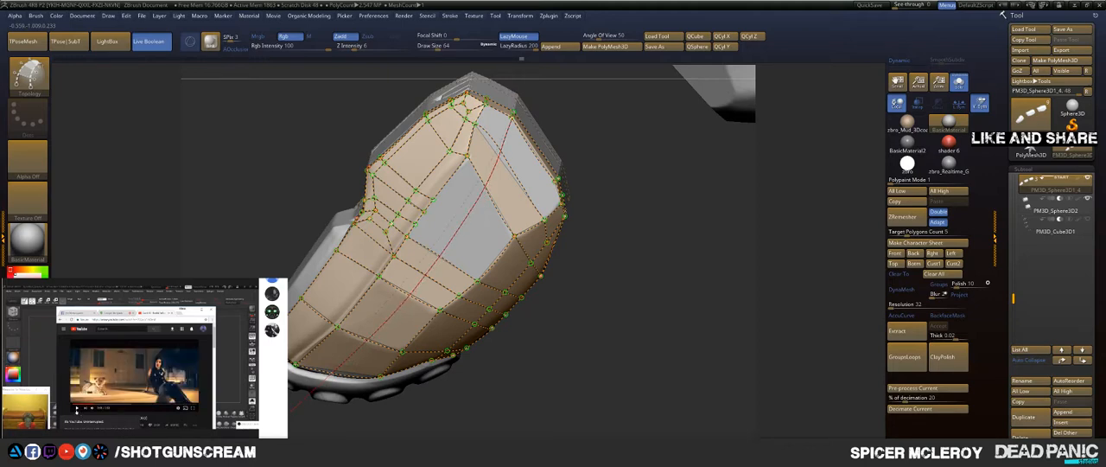
{"action": "left_click_drag", "start_coordinate": [321, 385], "coordinate": [312, 392]}
{"action": "mouse_move", "coordinate": [596, 131]}
{"action": "left_mouse_down"}
{"action": "mouse_move", "coordinate": [601, 159]}
{"action": "mouse_move", "coordinate": [631, 199]}
{"action": "left_mouse_up"}
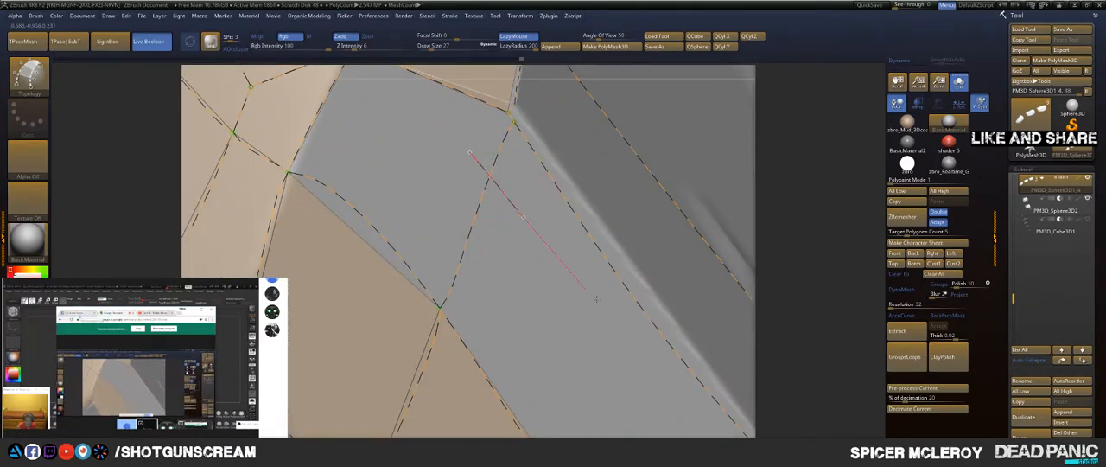
{"action": "left_click_drag", "start_coordinate": [596, 299], "coordinate": [594, 297]}
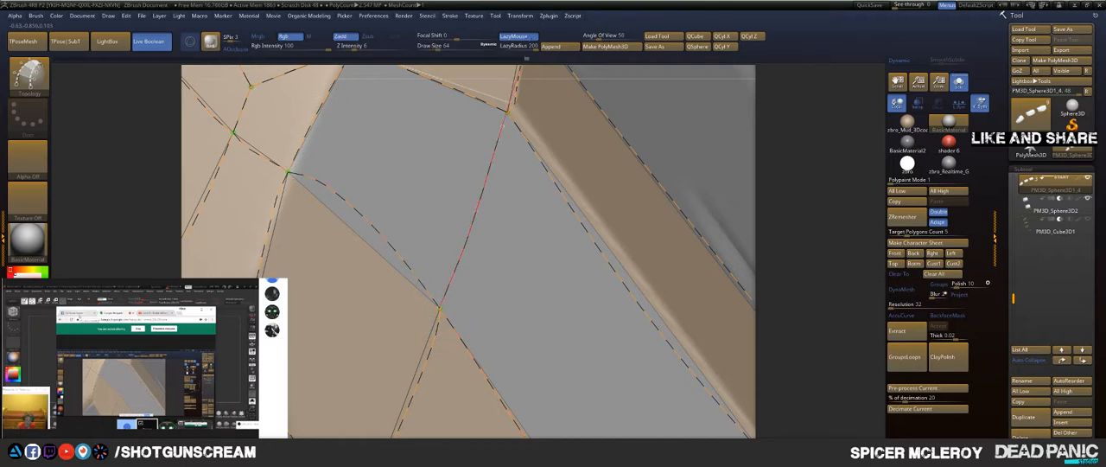
{"action": "left_click_drag", "start_coordinate": [511, 23], "coordinate": [512, 22]}
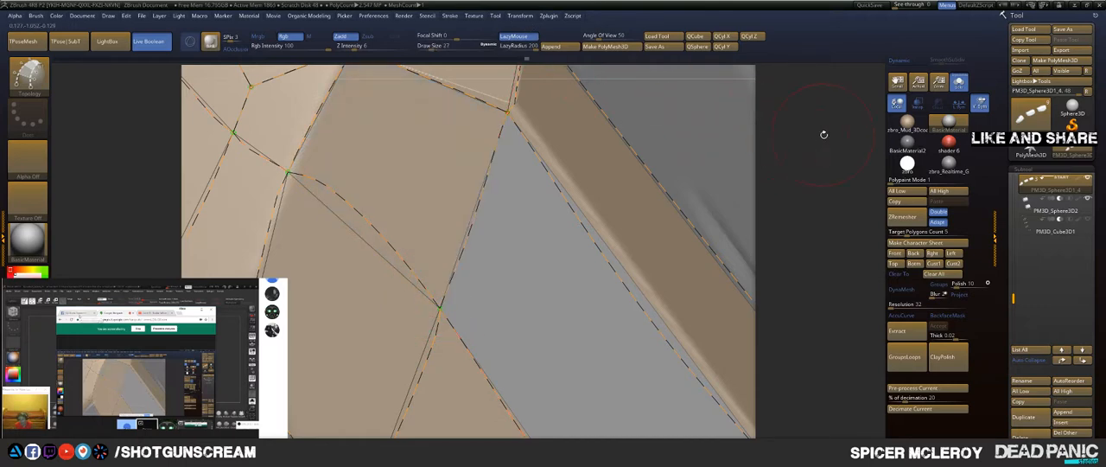
Step: Draw a long curve across the open end facet and down through the lower panel to fill the facet
{"action": "left_click_drag", "start_coordinate": [824, 134], "coordinate": [598, 178], "text": "alt"}
{"action": "mouse_move", "coordinate": [598, 332]}
{"action": "left_mouse_down", "text": "alt"}
{"action": "mouse_move", "coordinate": [577, 274]}
{"action": "mouse_move", "coordinate": [581, 224]}
{"action": "mouse_move", "coordinate": [654, 128]}
{"action": "mouse_move", "coordinate": [599, 106]}
{"action": "left_mouse_up", "text": "alt"}
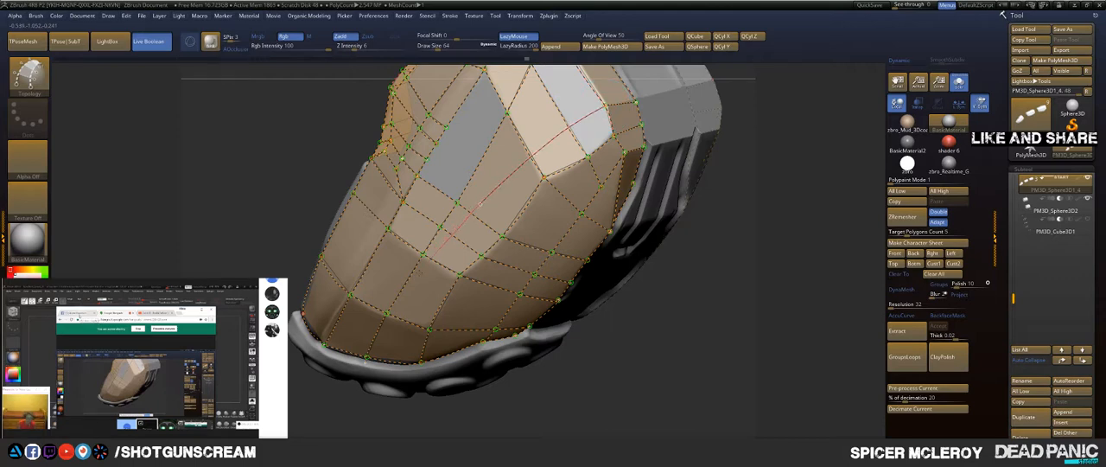
{"action": "mouse_move", "coordinate": [382, 394]}
{"action": "left_mouse_down"}
{"action": "mouse_move", "coordinate": [366, 444]}
{"action": "mouse_move", "coordinate": [364, 435]}
{"action": "left_mouse_up"}
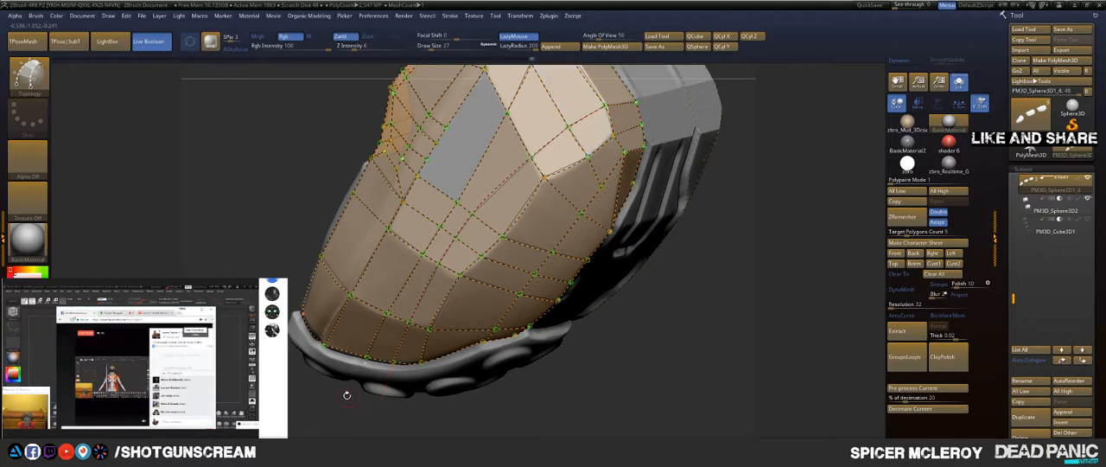
Step: Draw connecting edges at the lower end of the remaining open side facet to close part of it
{"action": "left_click_drag", "start_coordinate": [333, 401], "coordinate": [680, 254]}
{"action": "left_click_drag", "start_coordinate": [621, 233], "coordinate": [648, 147]}
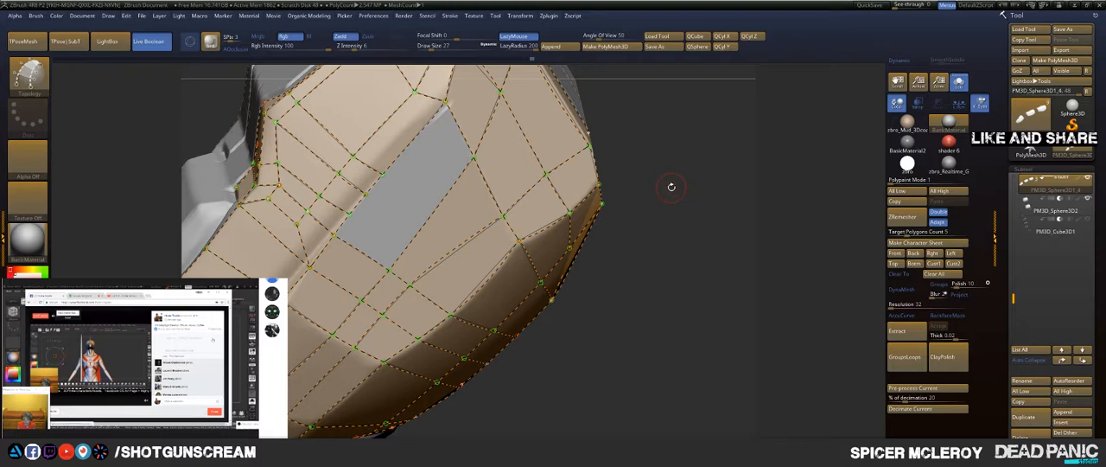
{"action": "left_click_drag", "start_coordinate": [692, 188], "coordinate": [655, 160]}
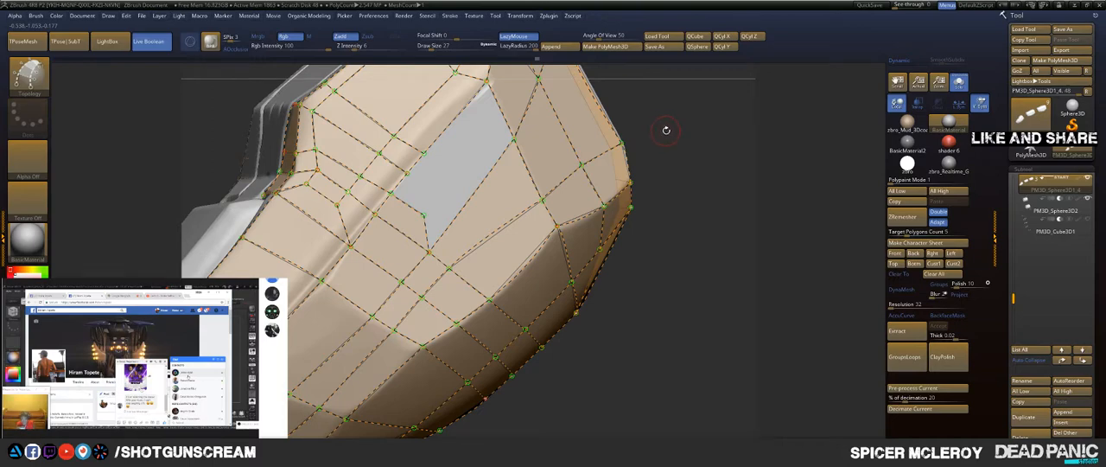
{"action": "mouse_move", "coordinate": [675, 117]}
{"action": "left_mouse_down"}
{"action": "mouse_move", "coordinate": [613, 171]}
{"action": "mouse_move", "coordinate": [630, 152]}
{"action": "left_mouse_up"}
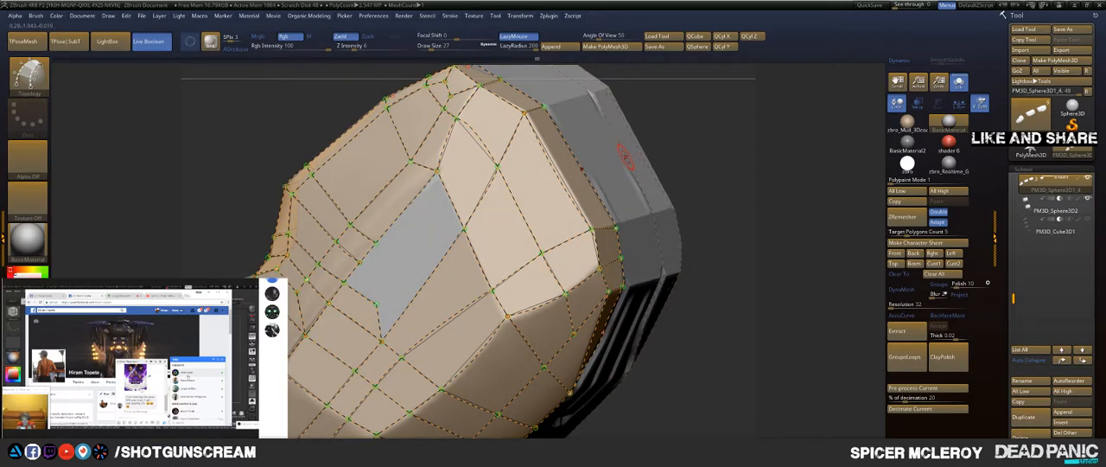
{"action": "left_click_drag", "start_coordinate": [670, 135], "coordinate": [682, 120]}
Step: Split the remaining open side facet lengthwise and draw a cross curve over it to close its last patches
{"action": "mouse_move", "coordinate": [466, 153]}
{"action": "left_mouse_down"}
{"action": "mouse_move", "coordinate": [452, 200]}
{"action": "mouse_move", "coordinate": [568, 158]}
{"action": "mouse_move", "coordinate": [695, 149]}
{"action": "mouse_move", "coordinate": [680, 153]}
{"action": "left_mouse_up"}
{"action": "key", "text": "ctrl"}
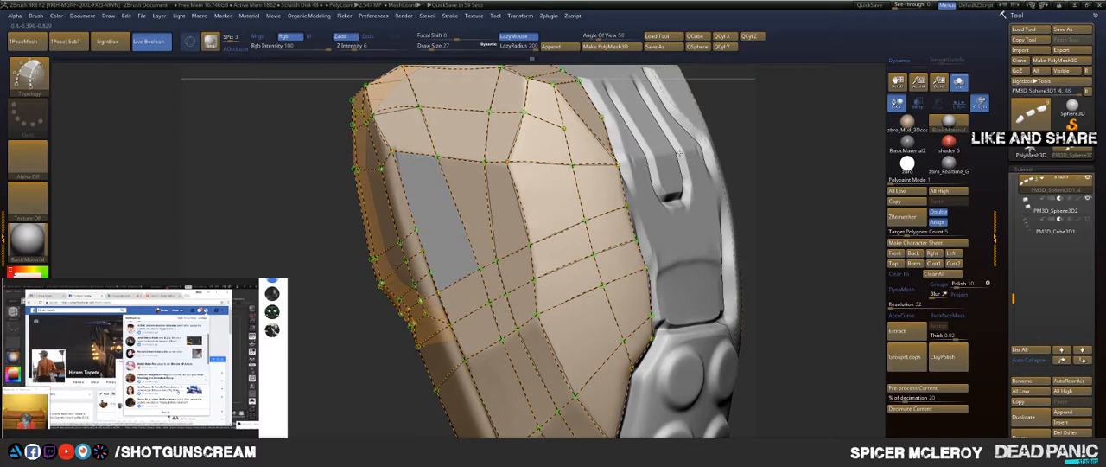
{"action": "right_click_drag", "start_coordinate": [681, 153], "coordinate": [697, 148]}
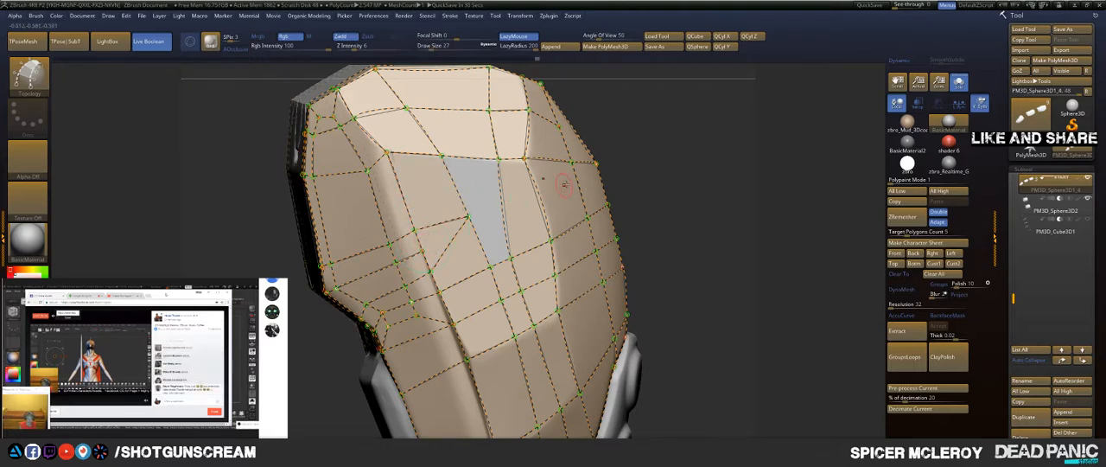
{"action": "left_click_drag", "start_coordinate": [658, 159], "coordinate": [593, 99]}
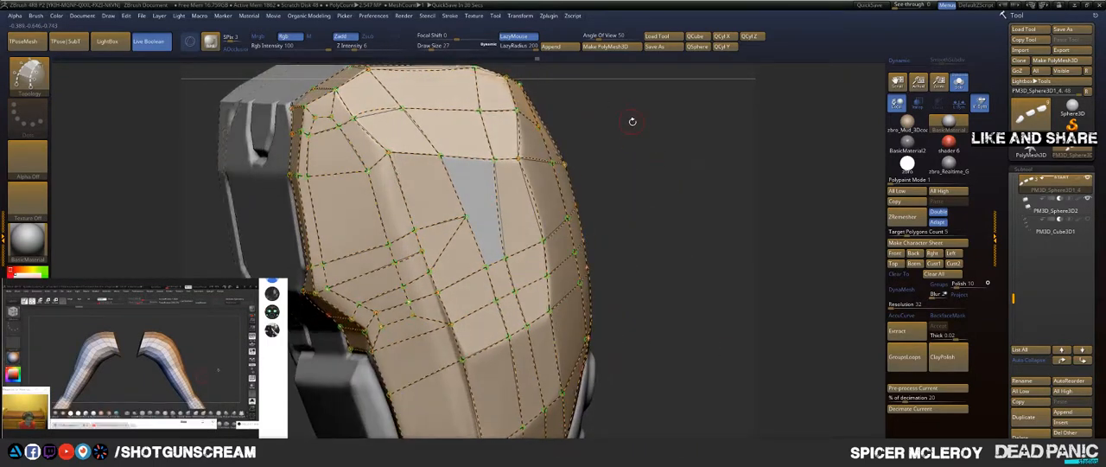
{"action": "left_click_drag", "start_coordinate": [657, 131], "coordinate": [465, 214]}
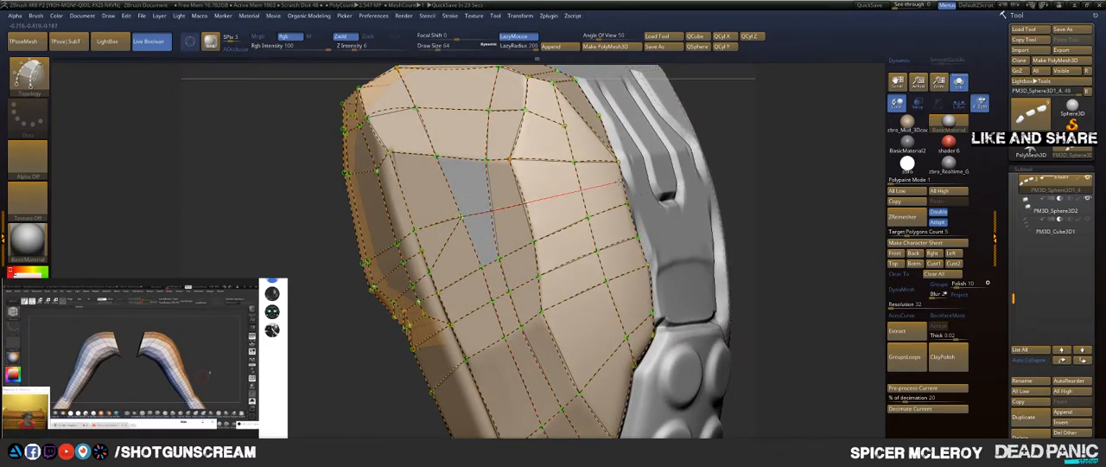
{"action": "left_click_drag", "start_coordinate": [707, 168], "coordinate": [710, 166]}
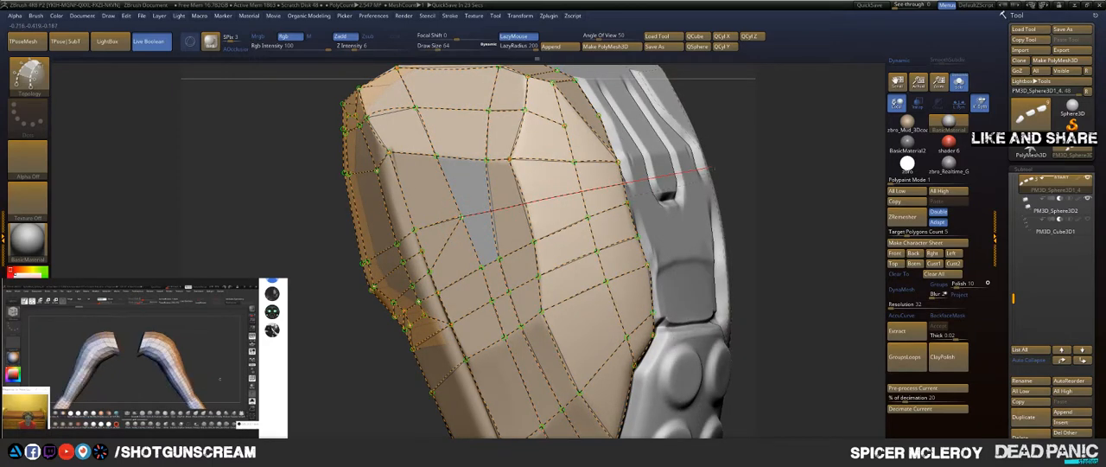
{"action": "mouse_move", "coordinate": [720, 121]}
{"action": "left_mouse_down"}
{"action": "mouse_move", "coordinate": [729, 121]}
{"action": "mouse_move", "coordinate": [603, 162]}
{"action": "mouse_move", "coordinate": [621, 182]}
{"action": "mouse_move", "coordinate": [450, 225]}
{"action": "left_mouse_up"}
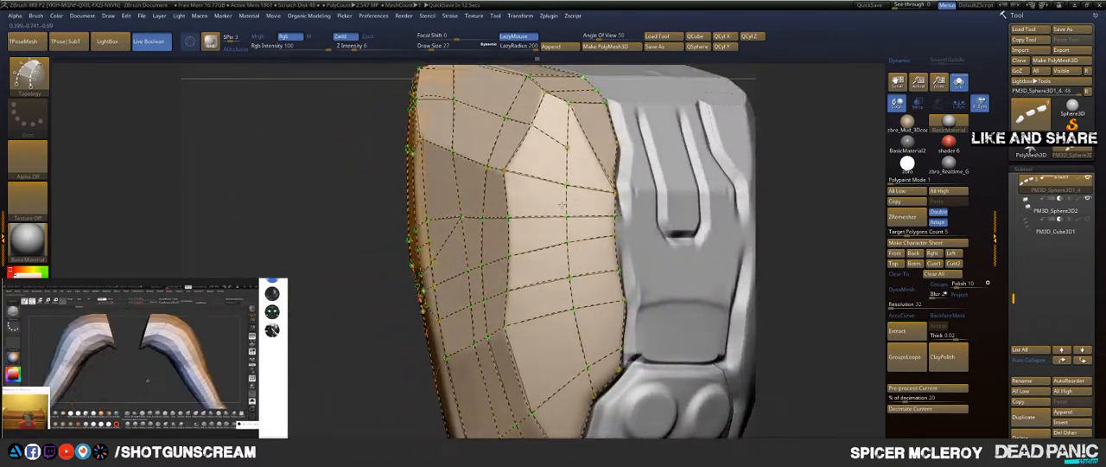
Step: Check the finished curve network around the fingertip and generate the armour panel mesh from it
{"action": "left_click_drag", "start_coordinate": [332, 262], "coordinate": [357, 257]}
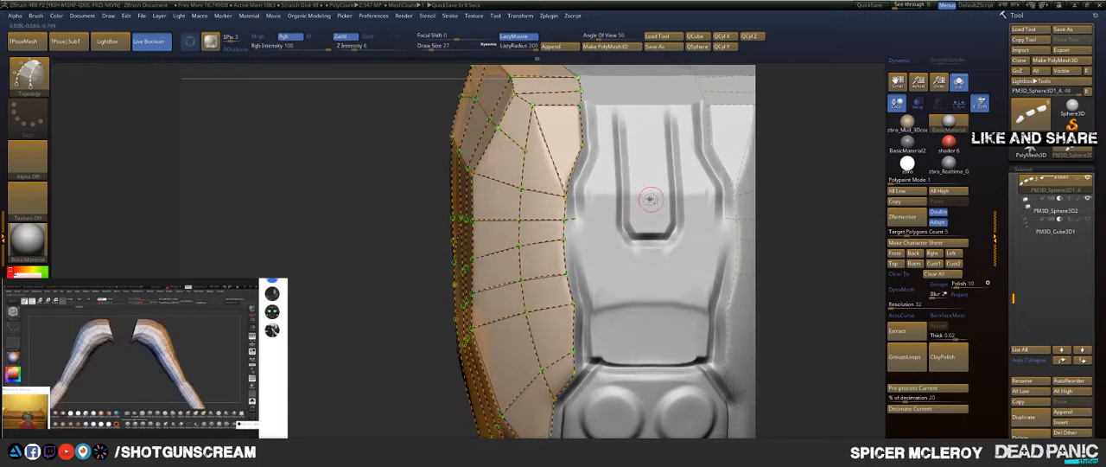
{"action": "left_click_drag", "start_coordinate": [343, 294], "coordinate": [329, 210]}
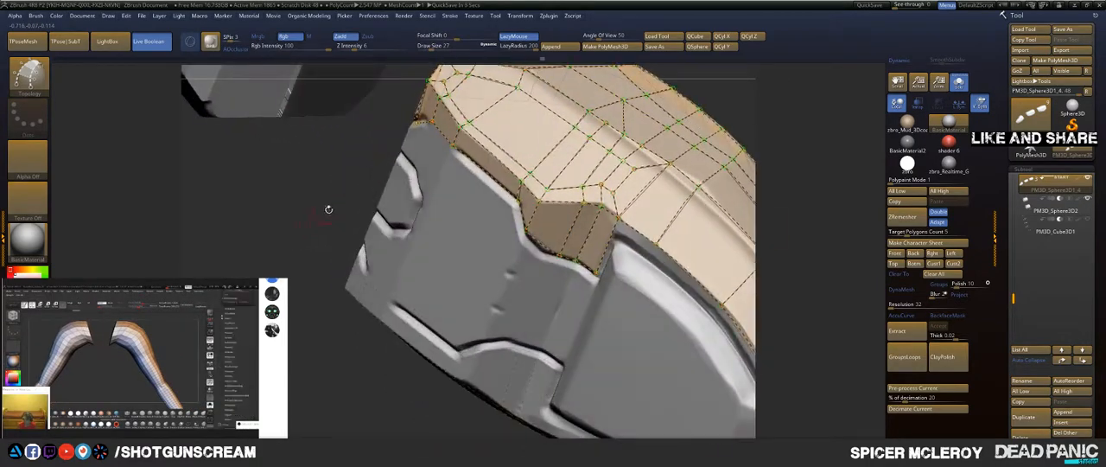
{"action": "left_click_drag", "start_coordinate": [810, 139], "coordinate": [701, 102], "text": "alt"}
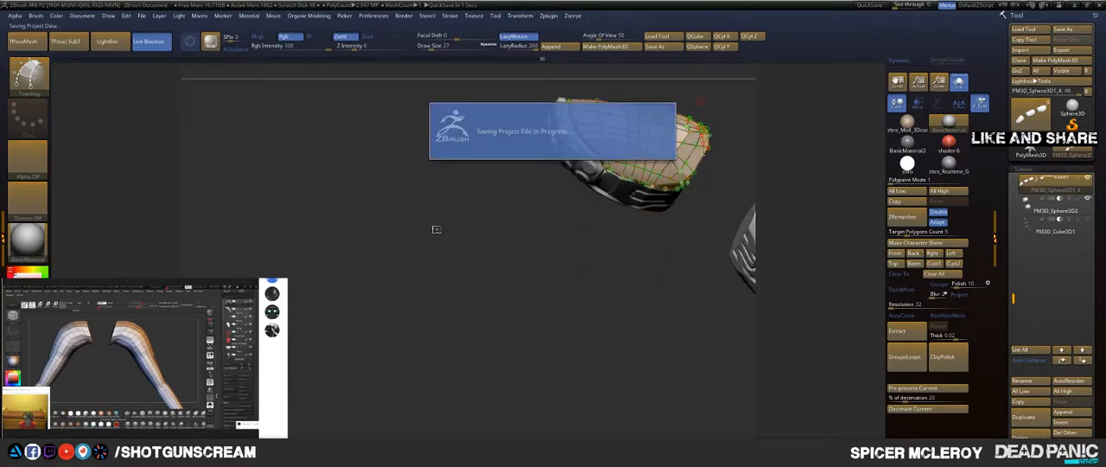
{"action": "left_click_drag", "start_coordinate": [439, 217], "coordinate": [450, 346]}
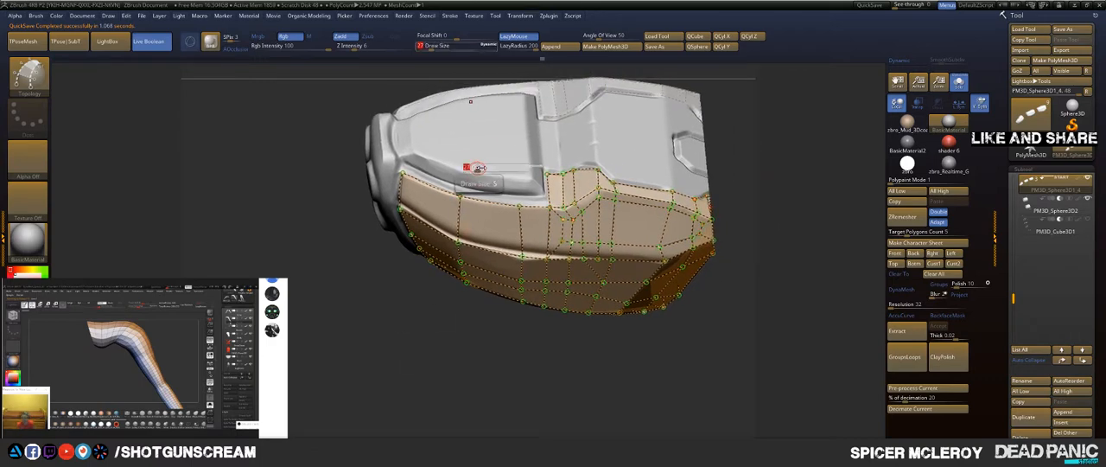
{"action": "key", "text": "a"}
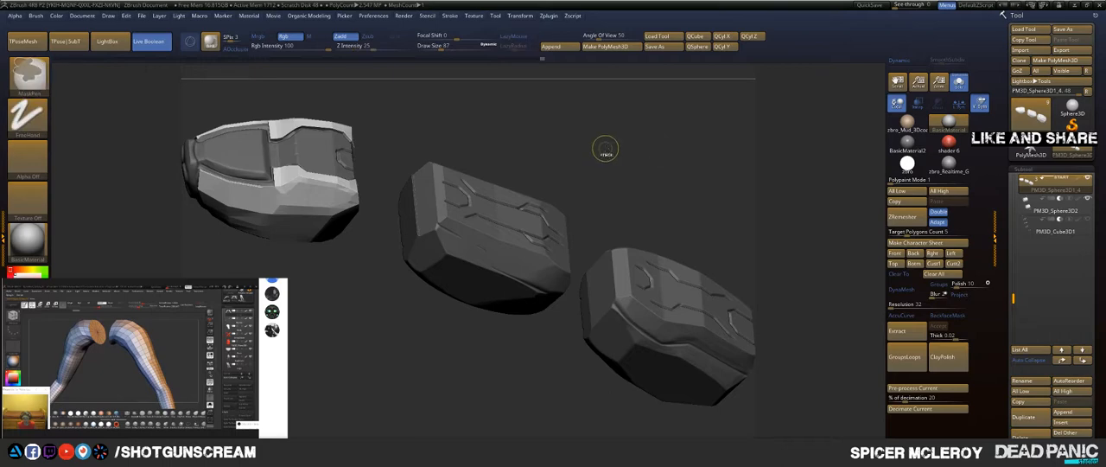
Step: Split the masked finger pieces from the new armour panel into their own subtool and keep the panel's subtool selected
{"action": "key", "text": "space"}
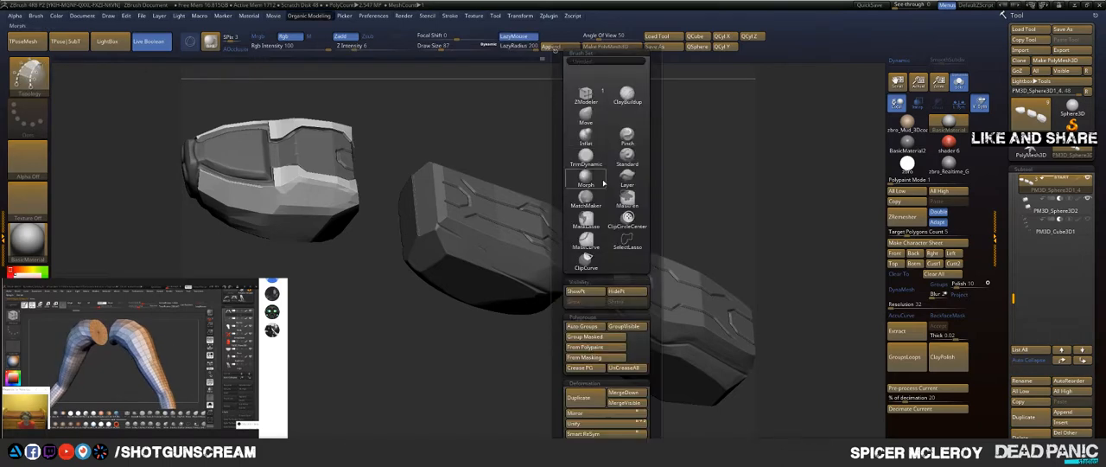
{"action": "left_click_drag", "start_coordinate": [649, 328], "coordinate": [653, 257]}
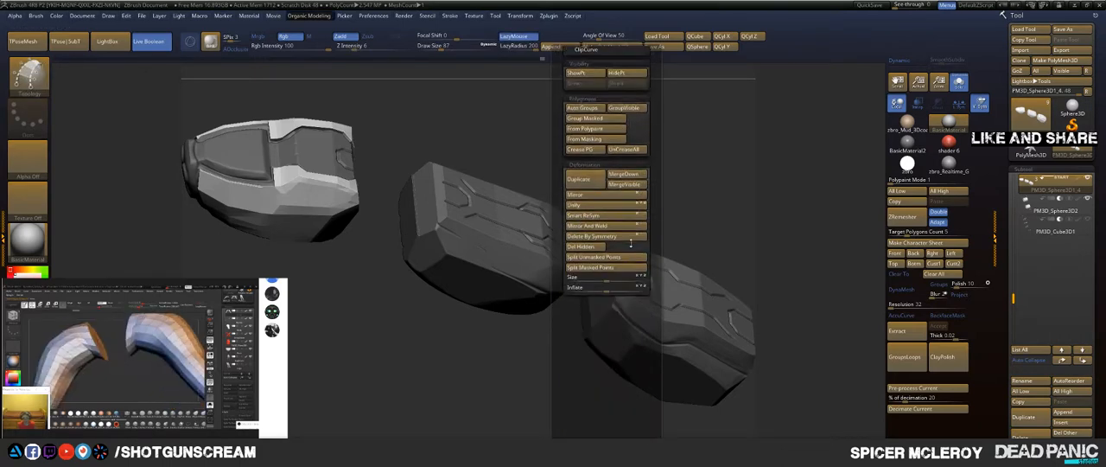
{"action": "left_click", "coordinate": [590, 270]}
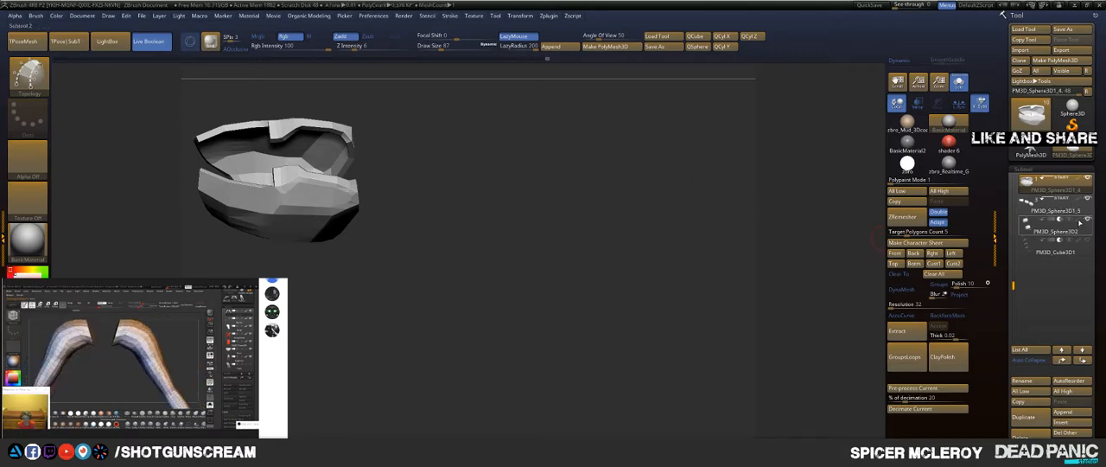
{"action": "mouse_move", "coordinate": [1085, 252]}
{"action": "mouse_move", "coordinate": [1090, 205]}
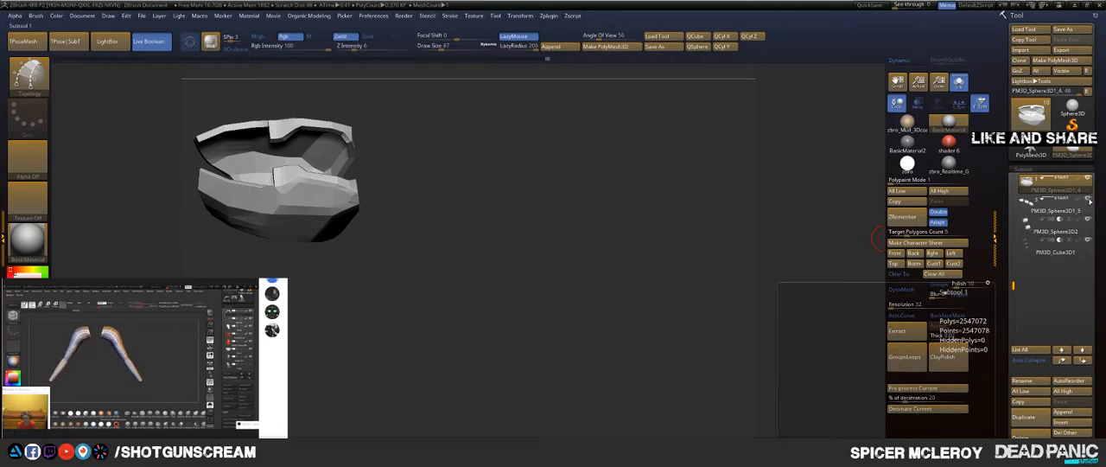
{"action": "left_click", "coordinate": [1080, 210]}
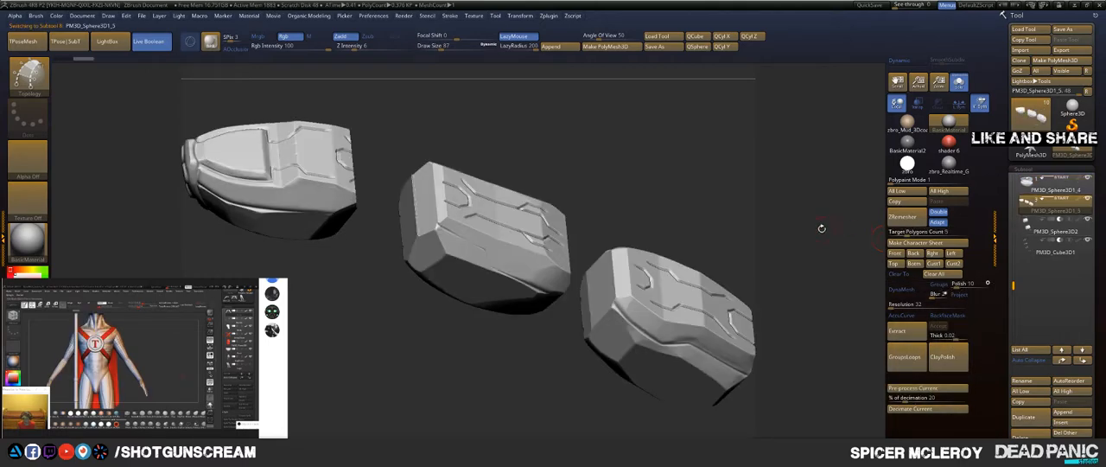
{"action": "left_click", "coordinate": [1050, 190]}
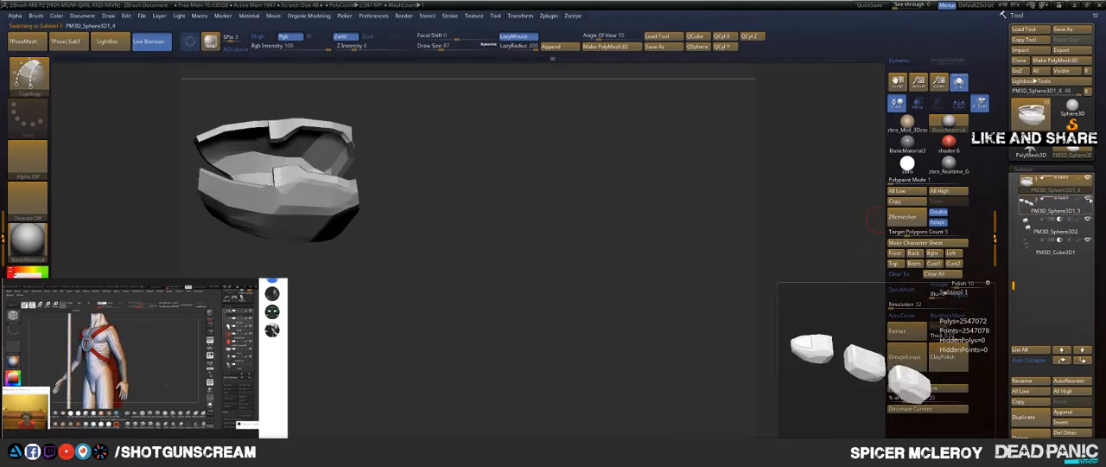
{"action": "mouse_move", "coordinate": [1054, 202]}
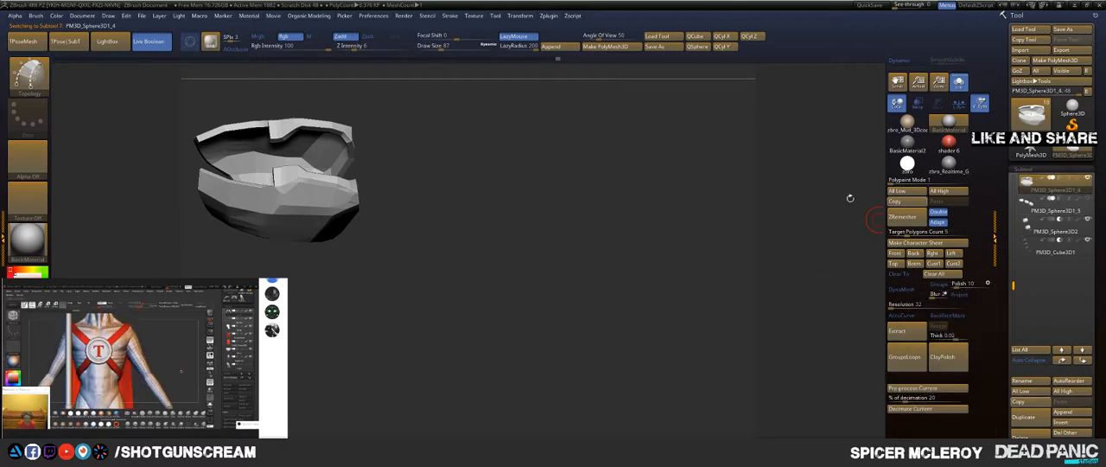
Step: View the panel together with the other hand parts, isolate it again and display its polygroups and wireframe
{"action": "left_click_drag", "start_coordinate": [590, 213], "coordinate": [723, 163]}
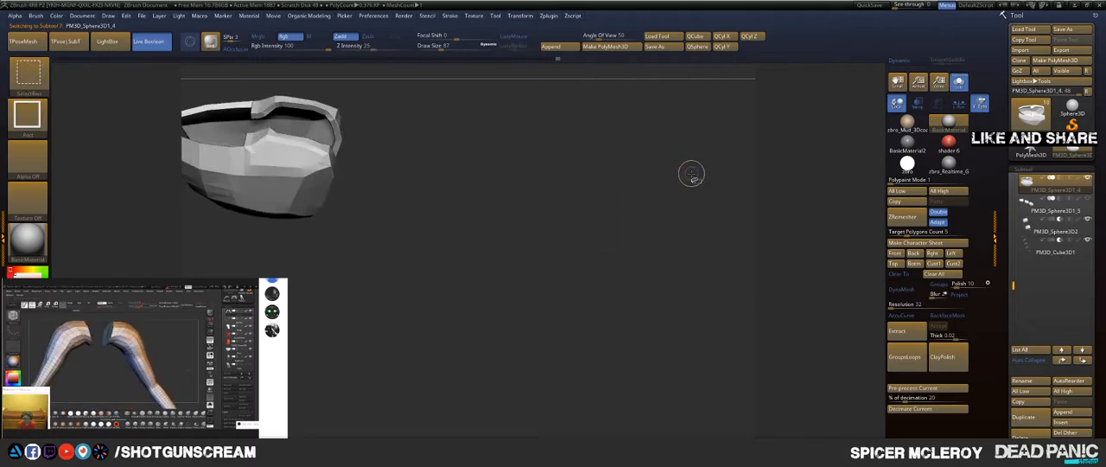
{"action": "left_click", "coordinate": [579, 206], "text": "ctrl+shift"}
{"action": "mouse_move", "coordinate": [572, 196]}
{"action": "left_mouse_down"}
{"action": "mouse_move", "coordinate": [567, 76]}
{"action": "mouse_move", "coordinate": [683, 155]}
{"action": "mouse_move", "coordinate": [739, 225]}
{"action": "mouse_move", "coordinate": [724, 278]}
{"action": "mouse_move", "coordinate": [606, 140]}
{"action": "mouse_move", "coordinate": [701, 229]}
{"action": "mouse_move", "coordinate": [654, 131]}
{"action": "mouse_move", "coordinate": [679, 150]}
{"action": "mouse_move", "coordinate": [597, 169]}
{"action": "left_mouse_up"}
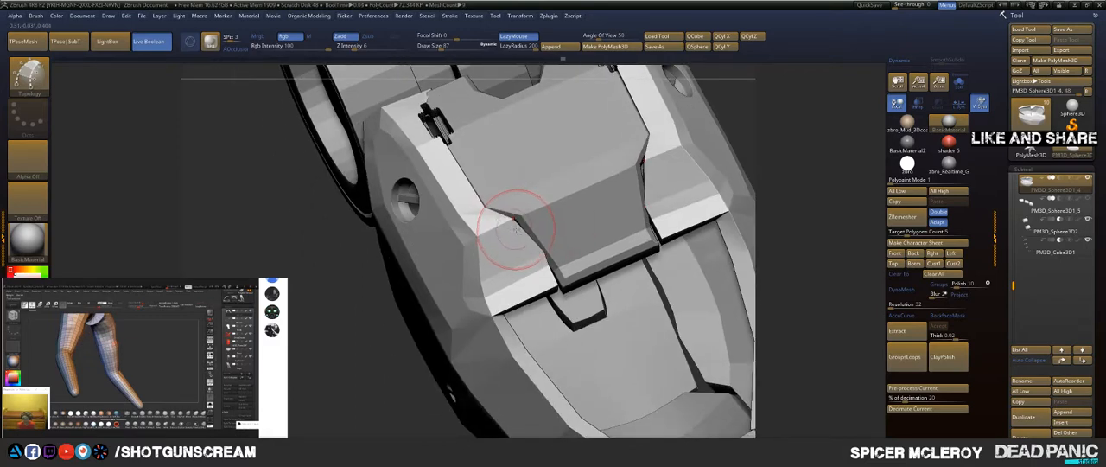
{"action": "left_click", "coordinate": [958, 89]}
{"action": "left_click_drag", "start_coordinate": [822, 134], "coordinate": [797, 248]}
{"action": "key", "text": "shift+f"}
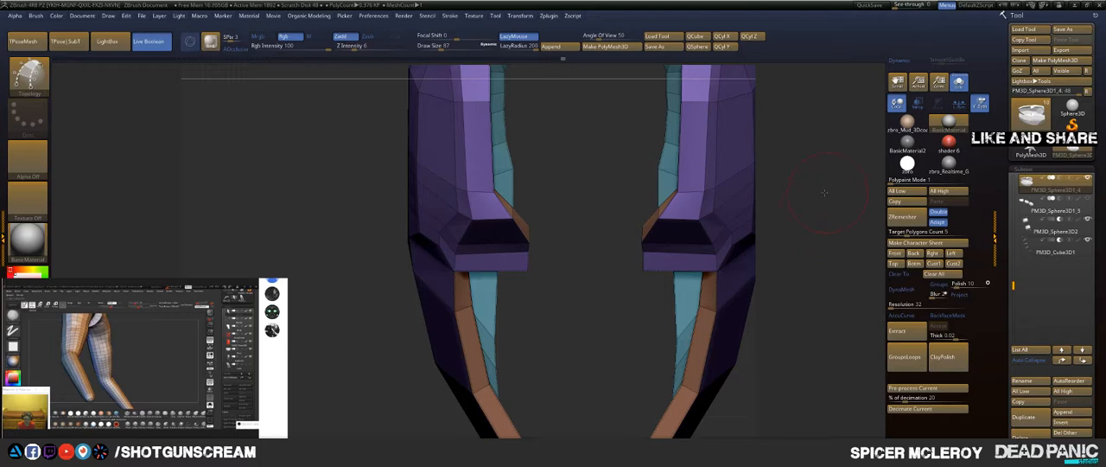
Step: Bevel the complete edge loop around the armour panel's rim with the ZModeler brush, using a single row
{"action": "mouse_move", "coordinate": [824, 191]}
{"action": "left_mouse_down"}
{"action": "mouse_move", "coordinate": [739, 143]}
{"action": "mouse_move", "coordinate": [531, 199]}
{"action": "mouse_move", "coordinate": [539, 192]}
{"action": "left_mouse_up"}
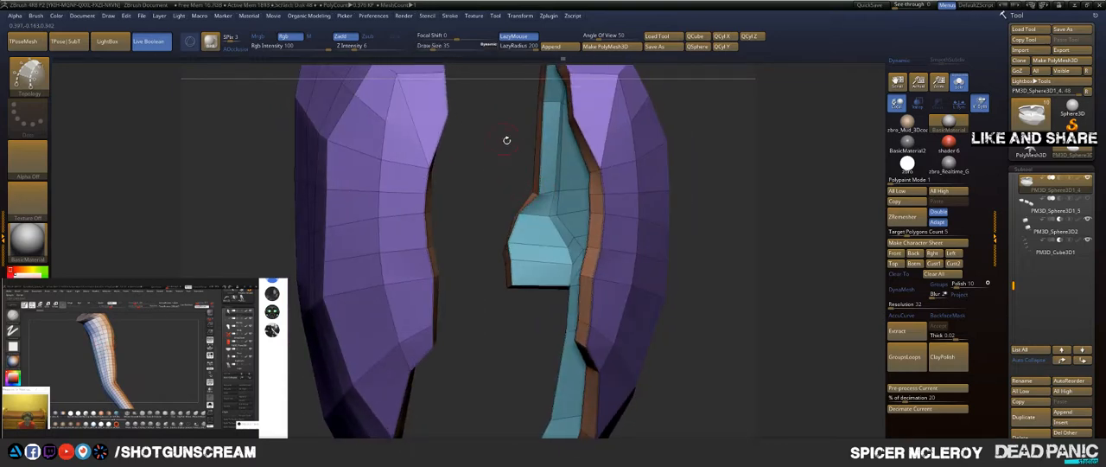
{"action": "key", "text": "b"}
{"action": "key", "text": "m"}
{"action": "key", "text": "v"}
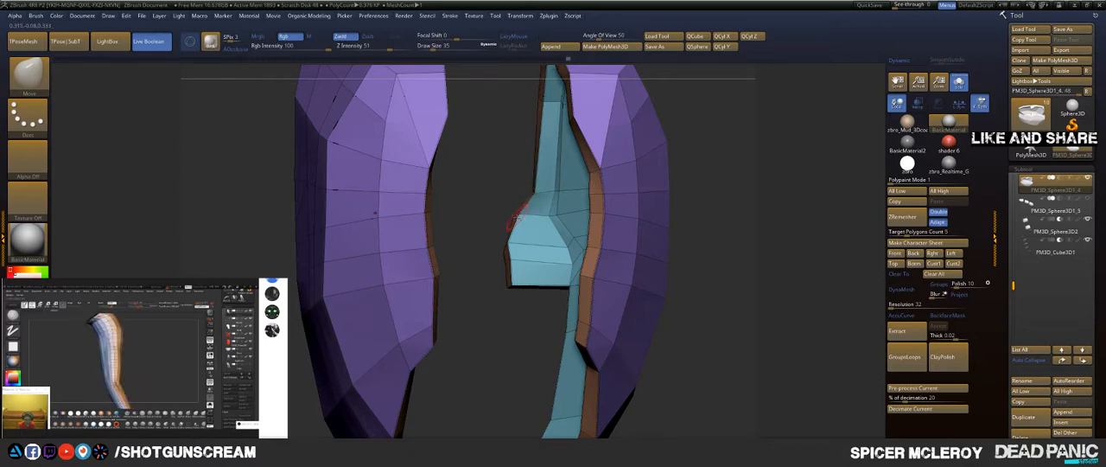
{"action": "left_click_drag", "start_coordinate": [497, 181], "coordinate": [420, 91]}
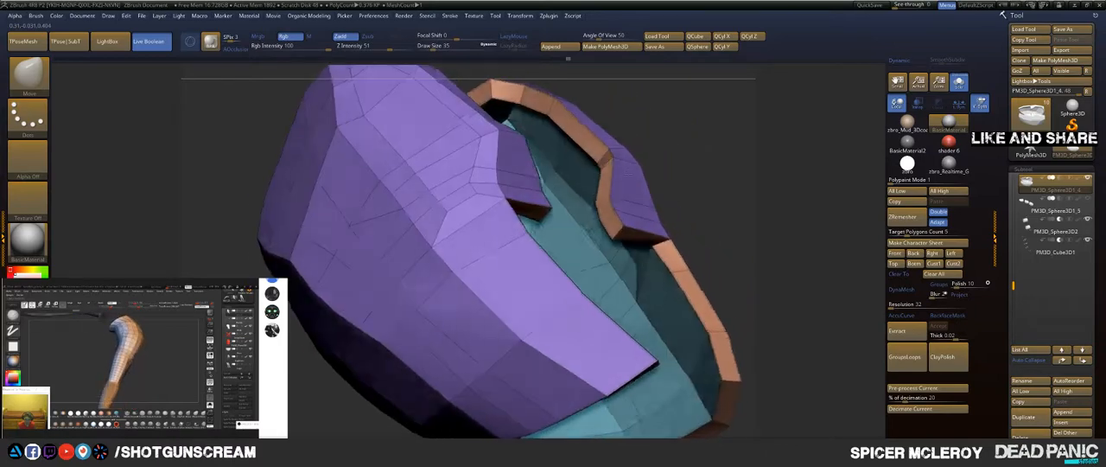
{"action": "mouse_move", "coordinate": [597, 169]}
{"action": "left_mouse_down"}
{"action": "mouse_move", "coordinate": [633, 175]}
{"action": "mouse_move", "coordinate": [594, 156]}
{"action": "mouse_move", "coordinate": [581, 180]}
{"action": "left_mouse_up"}
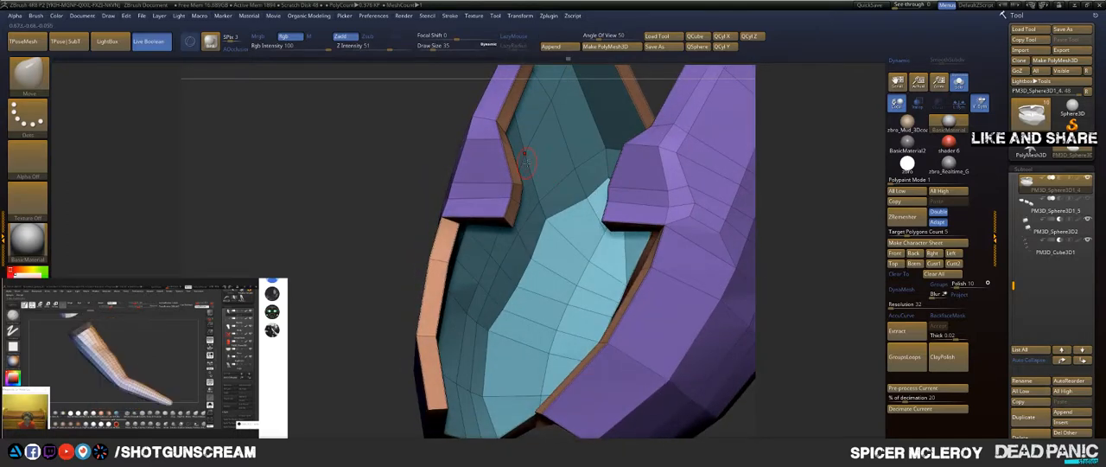
{"action": "key", "text": "b"}
{"action": "key", "text": "z"}
{"action": "key", "text": "m"}
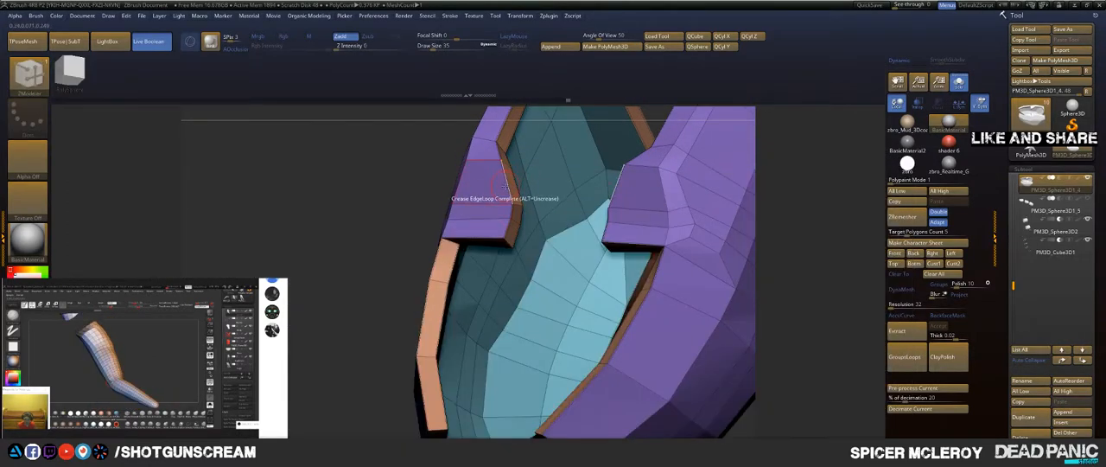
{"action": "right_click", "coordinate": [504, 186]}
{"action": "left_click", "coordinate": [426, 206]}
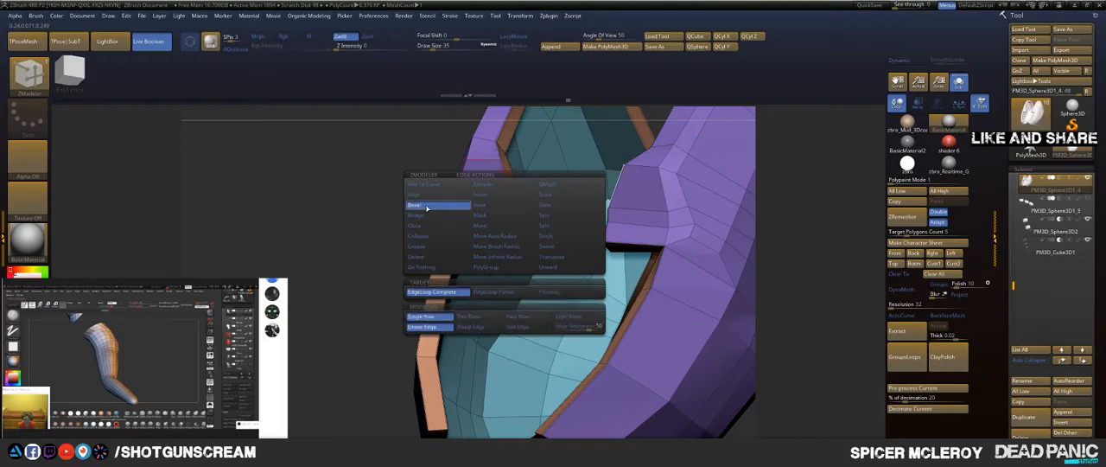
{"action": "left_click_drag", "start_coordinate": [507, 185], "coordinate": [496, 184]}
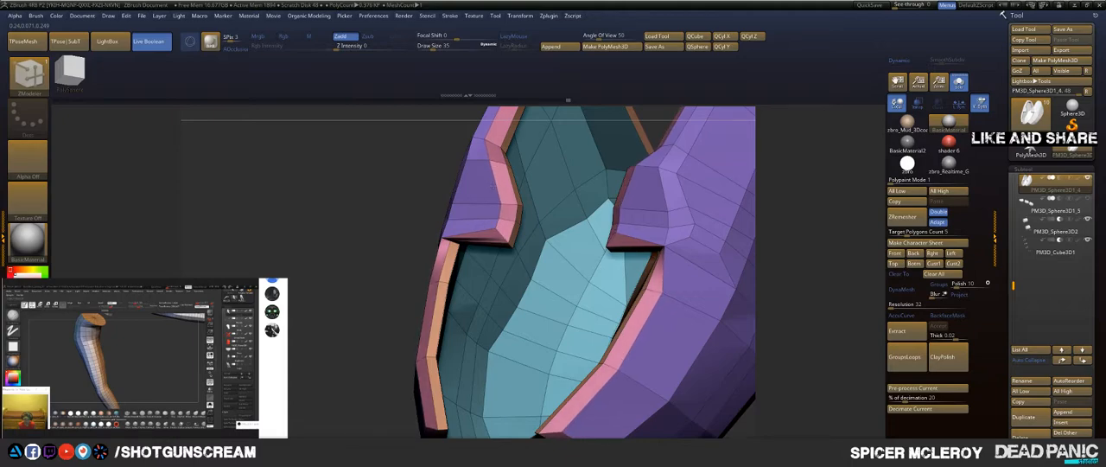
Step: Examine the bevelled rim and the inner and outer faces of both mirrored panel halves, with the Move brush active
{"action": "mouse_move", "coordinate": [383, 222]}
{"action": "left_mouse_down"}
{"action": "mouse_move", "coordinate": [553, 214]}
{"action": "mouse_move", "coordinate": [762, 119]}
{"action": "mouse_move", "coordinate": [735, 210]}
{"action": "mouse_move", "coordinate": [715, 164]}
{"action": "mouse_move", "coordinate": [741, 145]}
{"action": "mouse_move", "coordinate": [731, 181]}
{"action": "mouse_move", "coordinate": [717, 182]}
{"action": "mouse_move", "coordinate": [722, 166]}
{"action": "mouse_move", "coordinate": [708, 156]}
{"action": "mouse_move", "coordinate": [696, 207]}
{"action": "mouse_move", "coordinate": [665, 204]}
{"action": "mouse_move", "coordinate": [671, 264]}
{"action": "mouse_move", "coordinate": [548, 105]}
{"action": "left_mouse_up"}
{"action": "key", "text": "ctrl+shift"}
{"action": "key", "text": "ctrl+z"}
{"action": "key", "text": "ctrl+shift+z"}
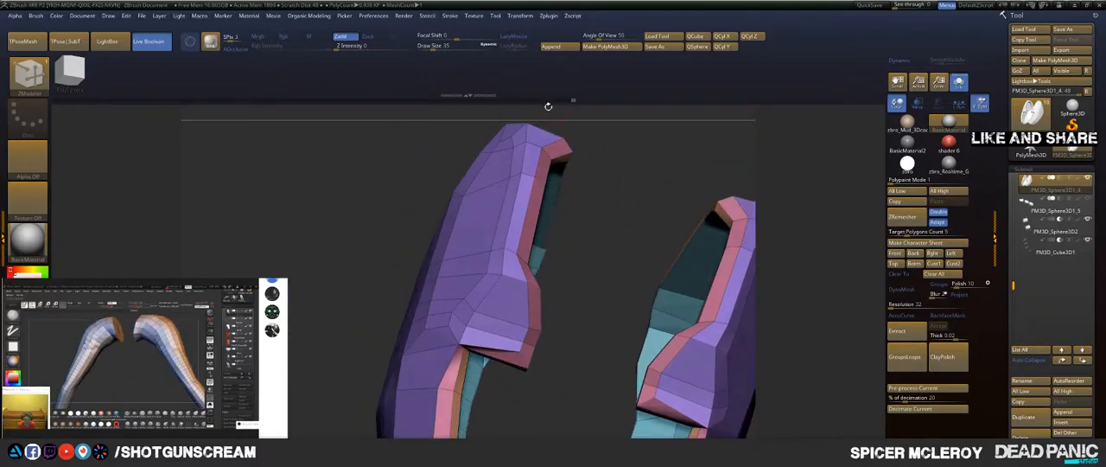
{"action": "key", "text": "b"}
{"action": "key", "text": "m"}
{"action": "key", "text": "v"}
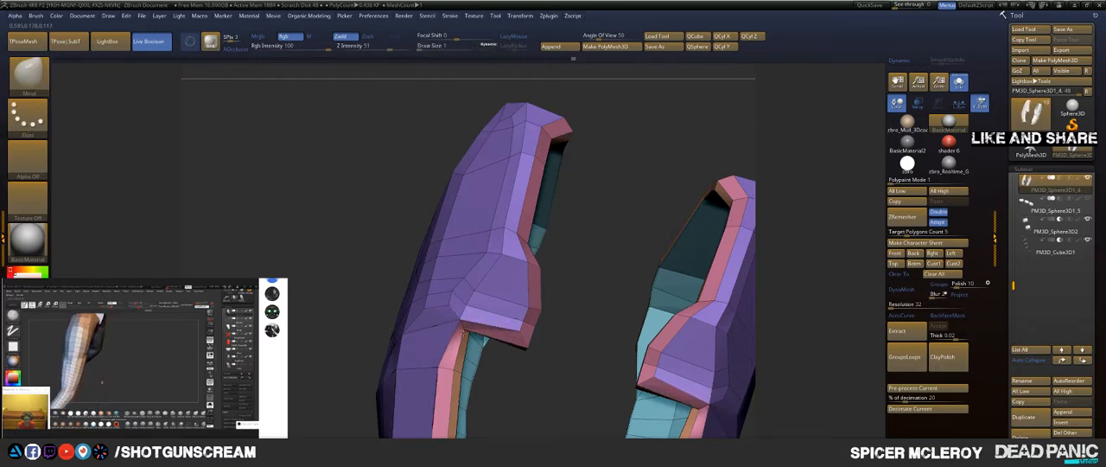
{"action": "mouse_move", "coordinate": [625, 288]}
{"action": "left_mouse_down"}
{"action": "mouse_move", "coordinate": [602, 167]}
{"action": "mouse_move", "coordinate": [683, 255]}
{"action": "mouse_move", "coordinate": [638, 285]}
{"action": "left_mouse_up"}
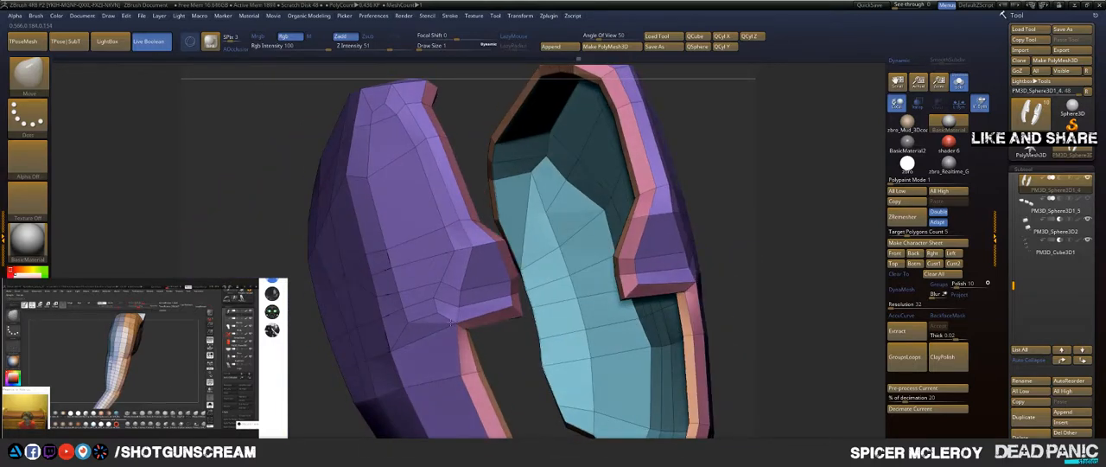
{"action": "left_click_drag", "start_coordinate": [232, 273], "coordinate": [339, 214]}
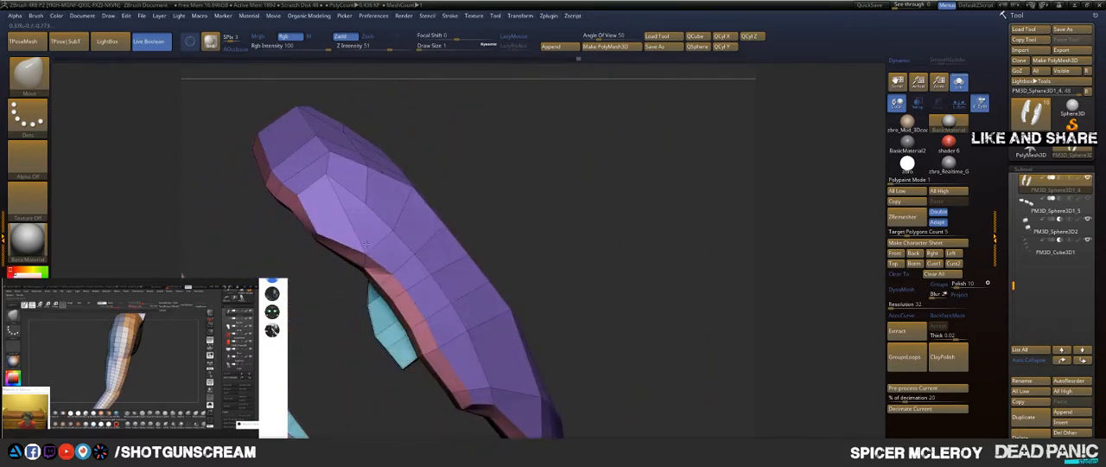
{"action": "left_click_drag", "start_coordinate": [322, 221], "coordinate": [670, 154]}
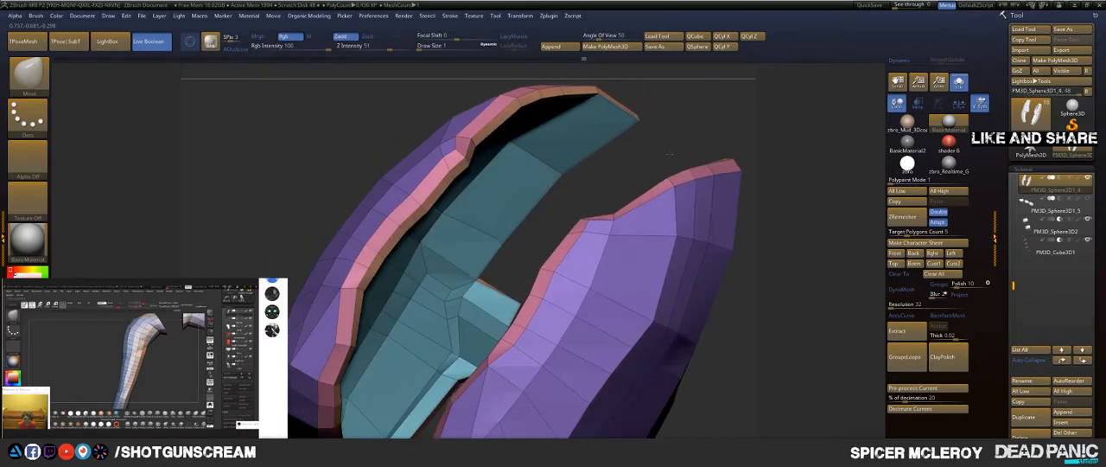
{"action": "left_click_drag", "start_coordinate": [548, 235], "coordinate": [524, 212]}
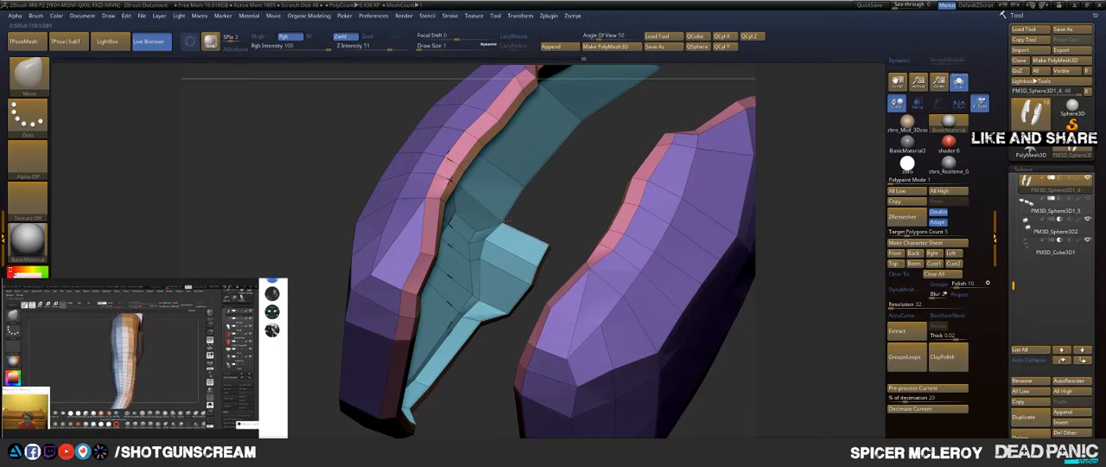
{"action": "left_click_drag", "start_coordinate": [656, 199], "coordinate": [528, 277]}
{"action": "left_click_drag", "start_coordinate": [415, 197], "coordinate": [396, 216]}
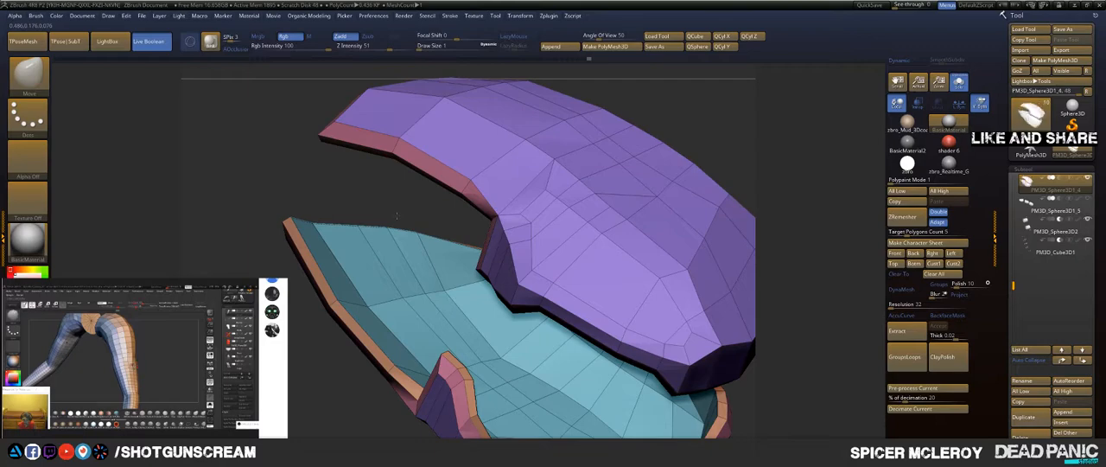
{"action": "left_click_drag", "start_coordinate": [396, 216], "coordinate": [555, 146]}
Step: Display the dynamically smoothed panel without polyframe among the other finger parts and hide the PM3D_Cube3D1 and PM3D_Sphere2 cutter subtools
{"action": "key", "text": "shift+f"}
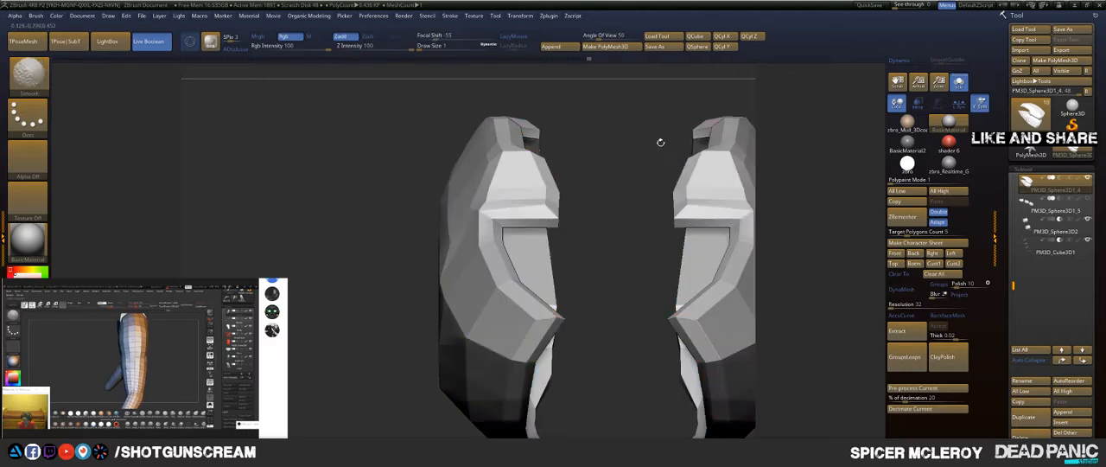
{"action": "left_click", "coordinate": [959, 81]}
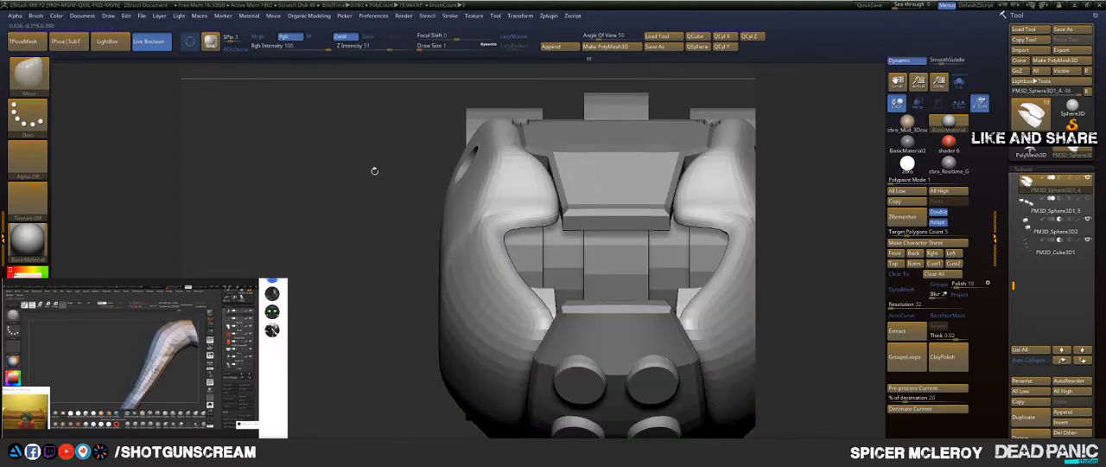
{"action": "left_click_drag", "start_coordinate": [374, 206], "coordinate": [363, 237]}
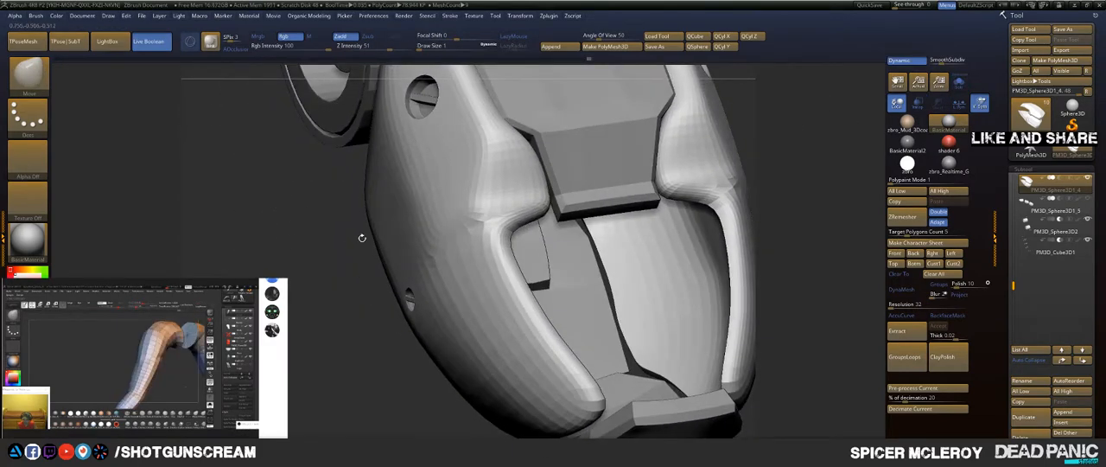
{"action": "key", "text": "shift+f"}
{"action": "key", "text": "shift+f"}
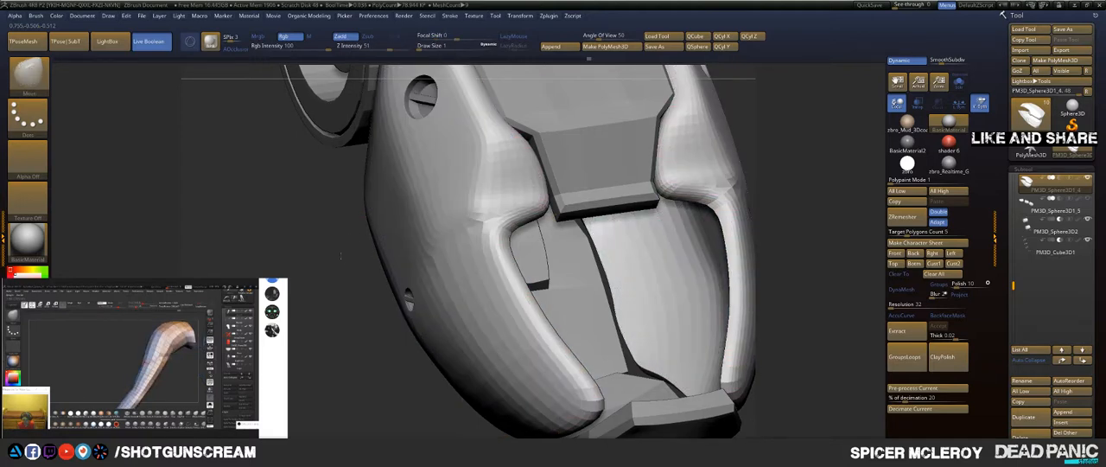
{"action": "key", "text": "f"}
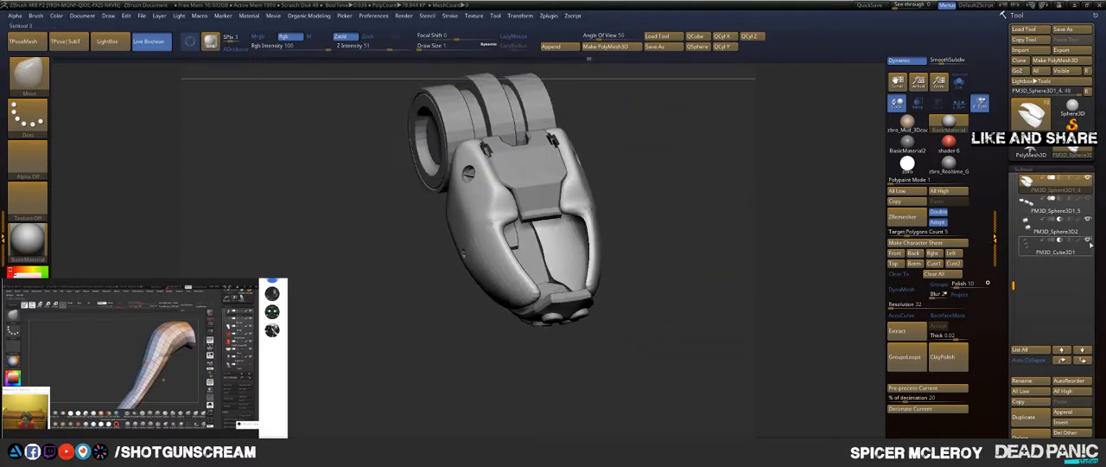
{"action": "mouse_move", "coordinate": [1079, 229]}
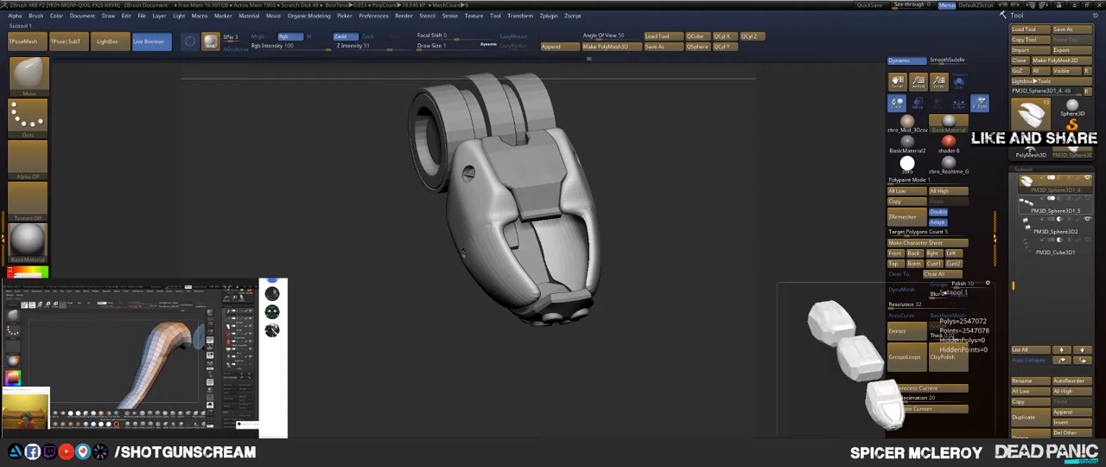
{"action": "left_click", "coordinate": [1088, 221]}
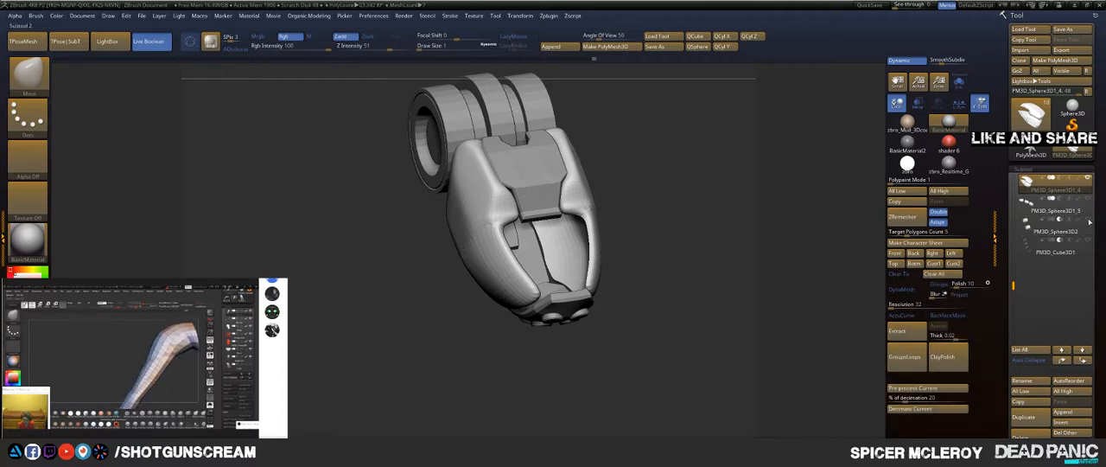
Step: Crease the unsmoothed panel along its polygroup borders and check the rim with dynamic smoothing and polyframe displayed
{"action": "left_click_drag", "start_coordinate": [683, 179], "coordinate": [647, 197]}
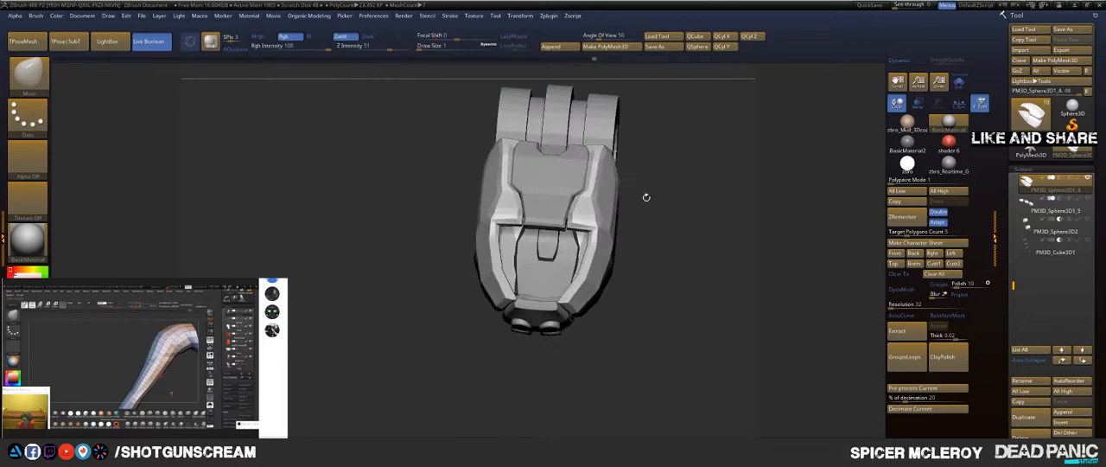
{"action": "key", "text": "space"}
{"action": "left_click", "coordinate": [630, 369]}
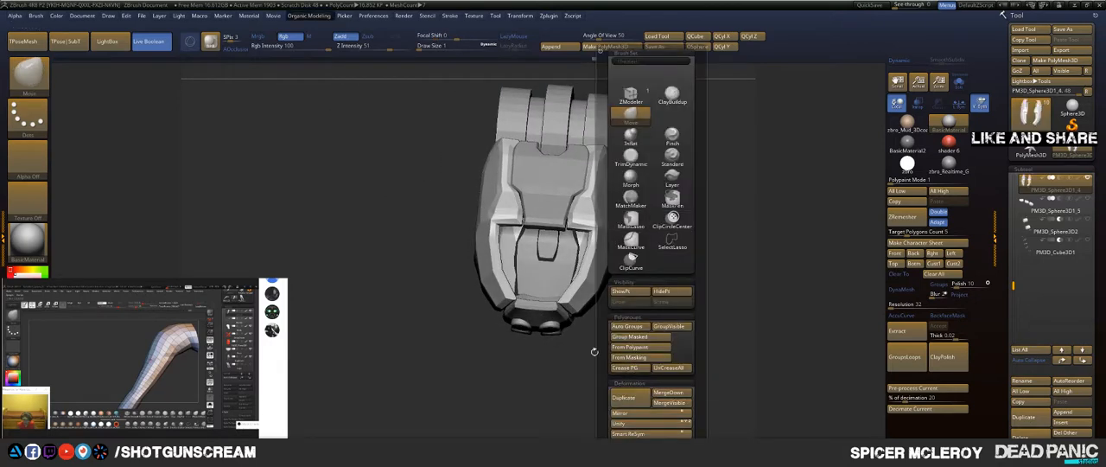
{"action": "left_click_drag", "start_coordinate": [676, 223], "coordinate": [632, 230]}
{"action": "key", "text": "shift+f"}
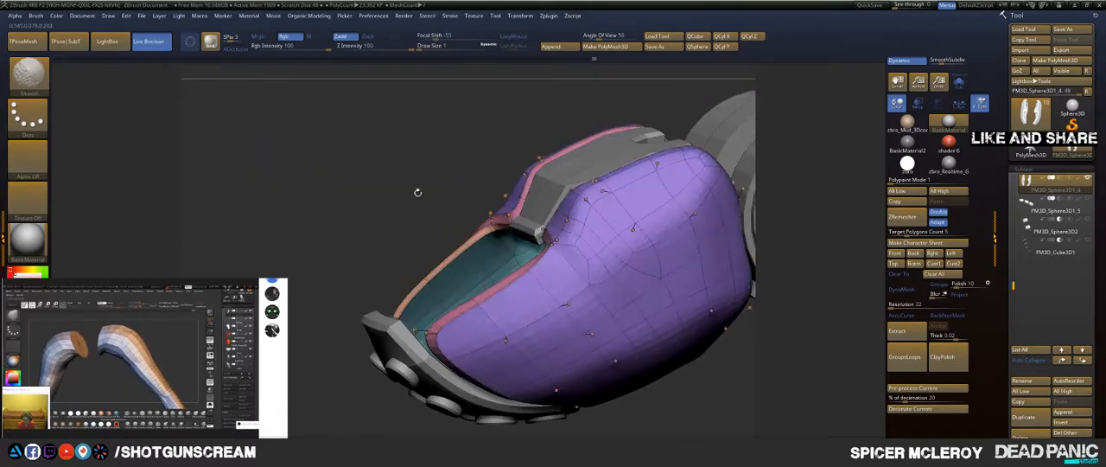
{"action": "left_click_drag", "start_coordinate": [418, 193], "coordinate": [415, 212]}
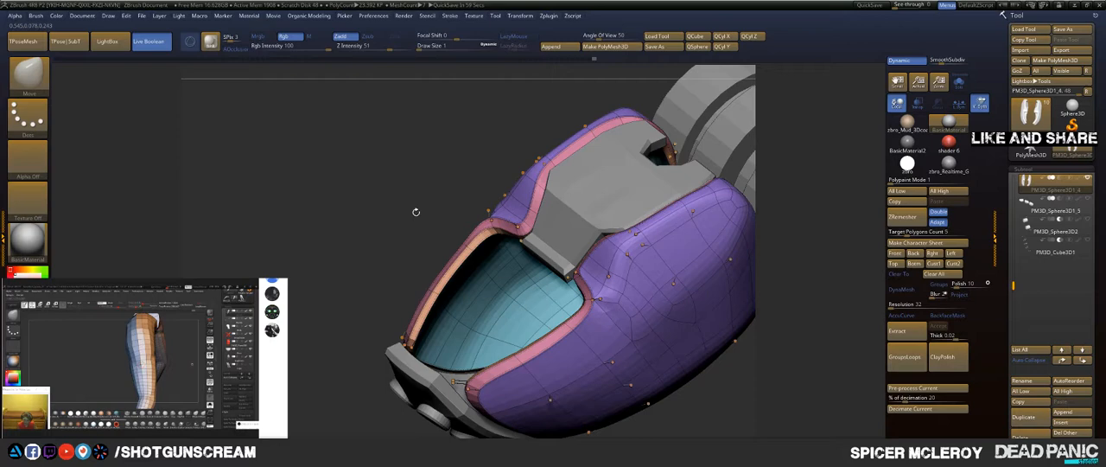
{"action": "left_click_drag", "start_coordinate": [768, 372], "coordinate": [670, 331], "text": "alt"}
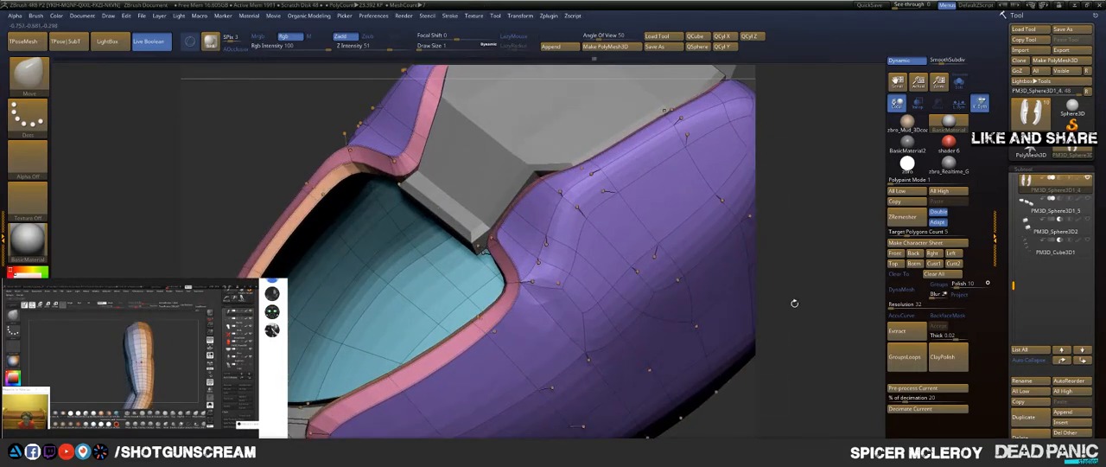
{"action": "left_click_drag", "start_coordinate": [794, 303], "coordinate": [856, 281]}
Step: Isolate the panel and crease the complete edge loops at its rim's notch corners with ZModeler, restoring dynamic smoothing to check them
{"action": "left_click", "coordinate": [960, 84]}
{"action": "left_click_drag", "start_coordinate": [830, 181], "coordinate": [831, 203]}
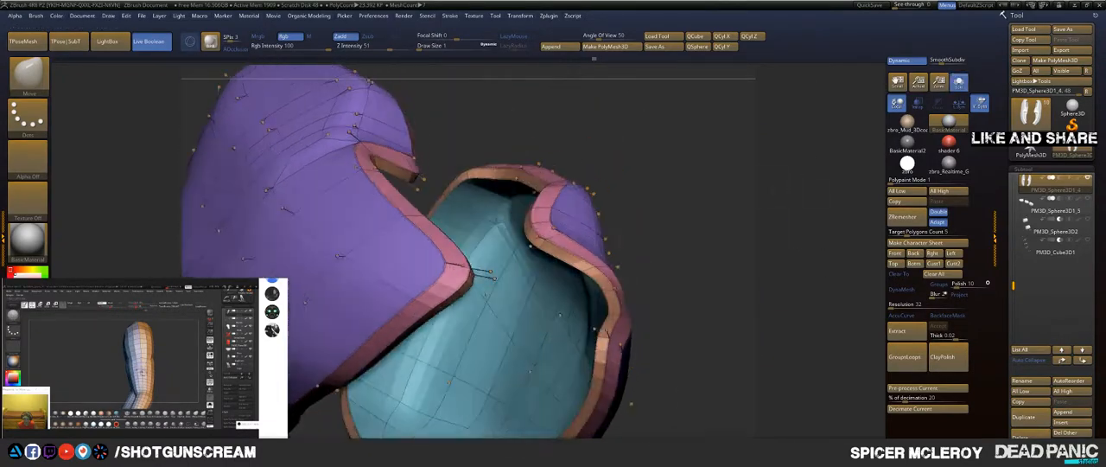
{"action": "left_click_drag", "start_coordinate": [711, 195], "coordinate": [769, 204]}
{"action": "key", "text": "shift+d"}
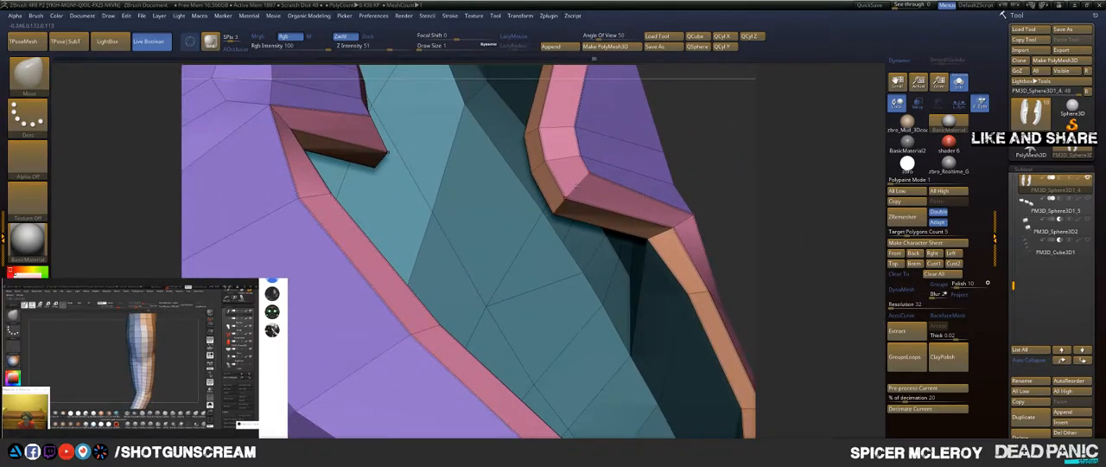
{"action": "key", "text": "b"}
{"action": "key", "text": "z"}
{"action": "key", "text": "m"}
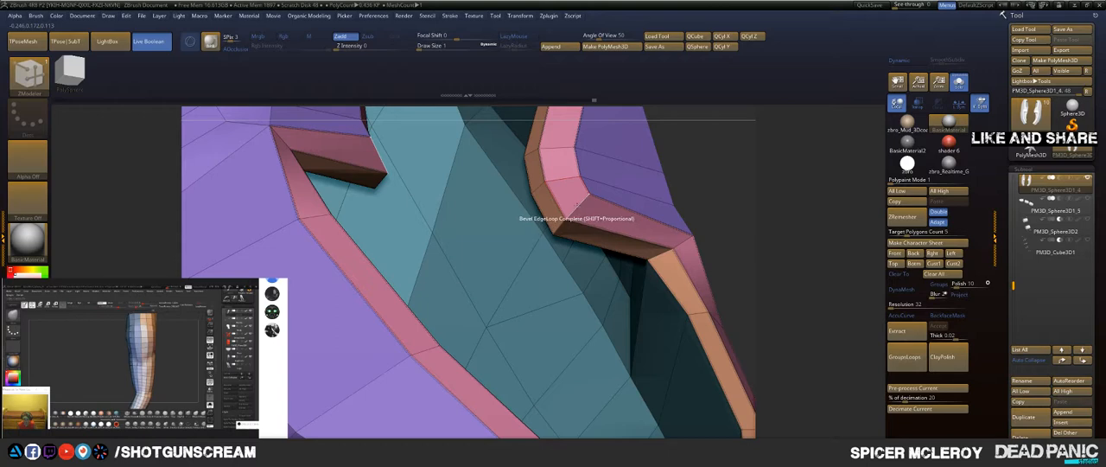
{"action": "key", "text": "space"}
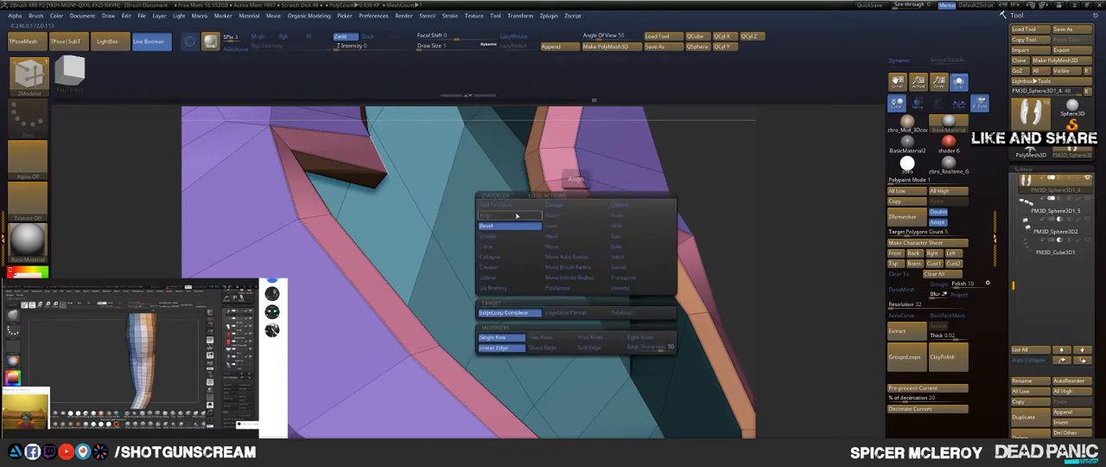
{"action": "left_click", "coordinate": [500, 271]}
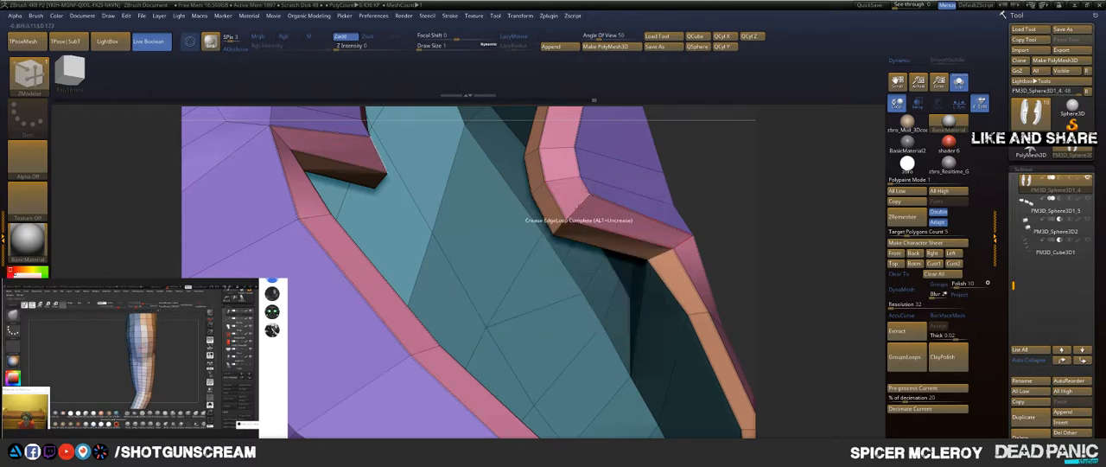
{"action": "key", "text": "d"}
{"action": "left_click_drag", "start_coordinate": [777, 193], "coordinate": [695, 203]}
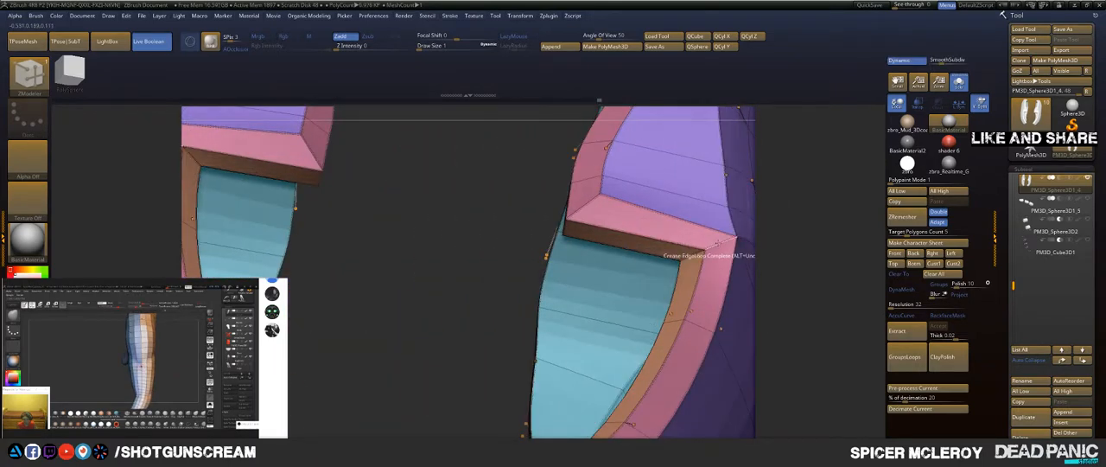
Step: Frame the creased panel and examine its topology and rim from several sides, both smoothed and unsmoothed
{"action": "key", "text": "f"}
{"action": "left_click_drag", "start_coordinate": [815, 213], "coordinate": [771, 227]}
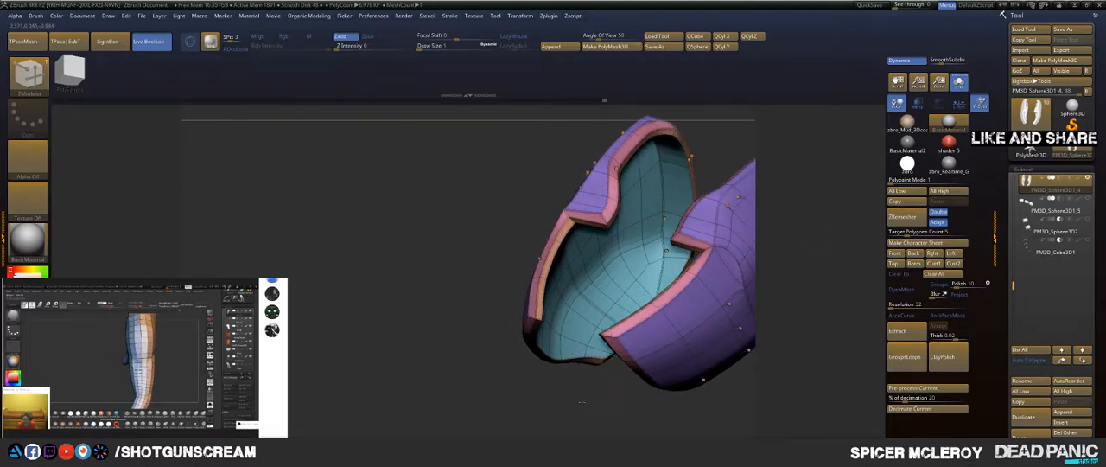
{"action": "mouse_move", "coordinate": [581, 401]}
{"action": "left_mouse_down"}
{"action": "mouse_move", "coordinate": [585, 179]}
{"action": "mouse_move", "coordinate": [645, 187]}
{"action": "mouse_move", "coordinate": [594, 247]}
{"action": "mouse_move", "coordinate": [641, 230]}
{"action": "mouse_move", "coordinate": [684, 235]}
{"action": "mouse_move", "coordinate": [592, 162]}
{"action": "mouse_move", "coordinate": [649, 213]}
{"action": "mouse_move", "coordinate": [642, 231]}
{"action": "mouse_move", "coordinate": [724, 237]}
{"action": "mouse_move", "coordinate": [637, 165]}
{"action": "left_mouse_up"}
{"action": "key", "text": "shift+d"}
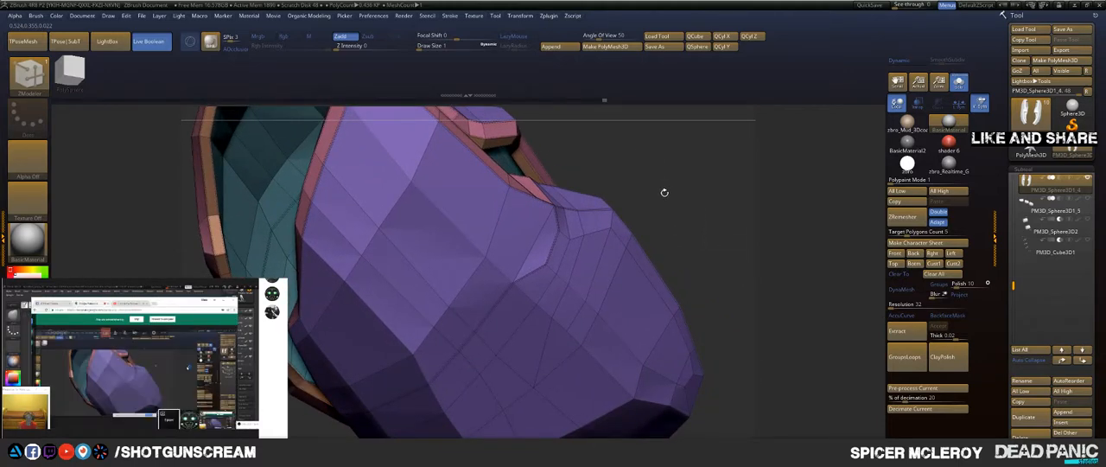
{"action": "left_click_drag", "start_coordinate": [695, 194], "coordinate": [293, 310]}
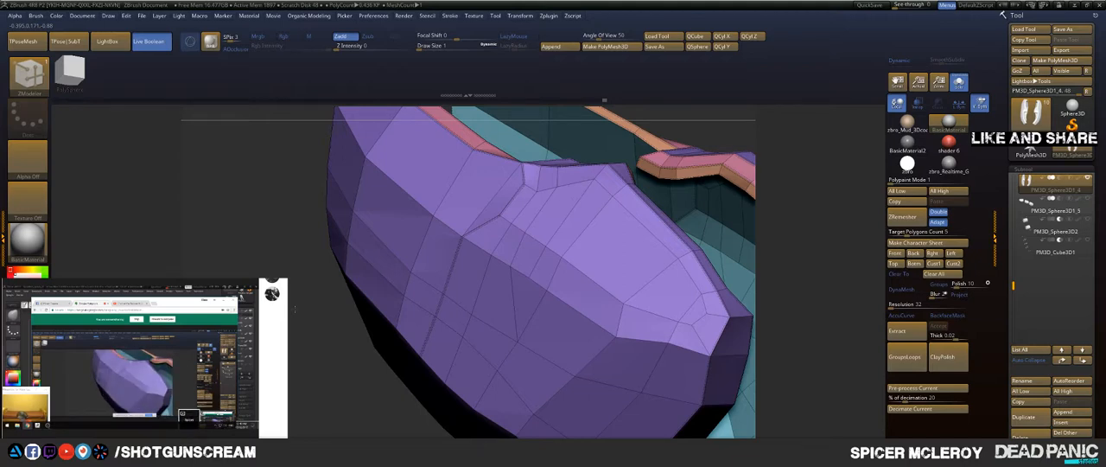
{"action": "left_click_drag", "start_coordinate": [295, 308], "coordinate": [350, 221]}
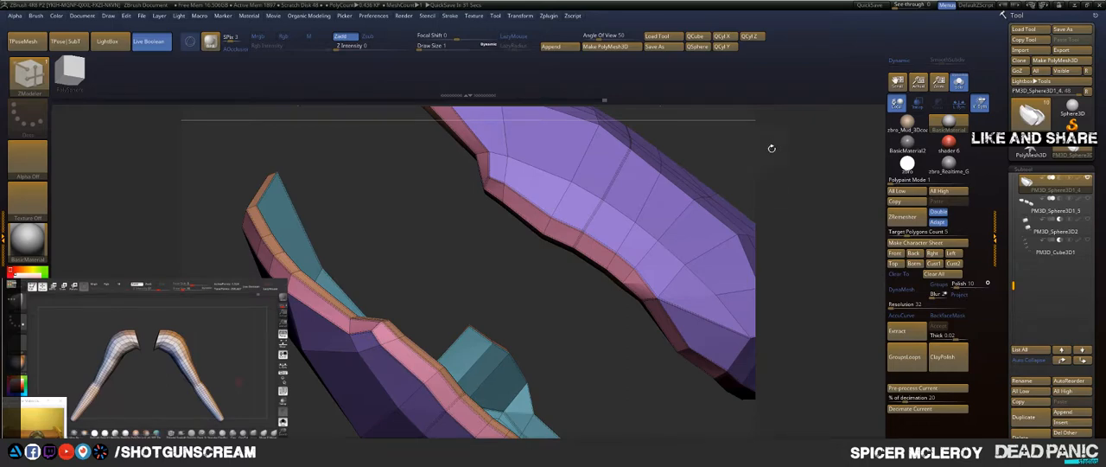
Step: Display the smoothed panel with the other fingertip parts again and check how its side surface flows around them
{"action": "left_click_drag", "start_coordinate": [772, 148], "coordinate": [628, 265]}
{"action": "key", "text": "d"}
{"action": "left_click_drag", "start_coordinate": [383, 349], "coordinate": [714, 200]}
{"action": "left_click", "coordinate": [958, 81]}
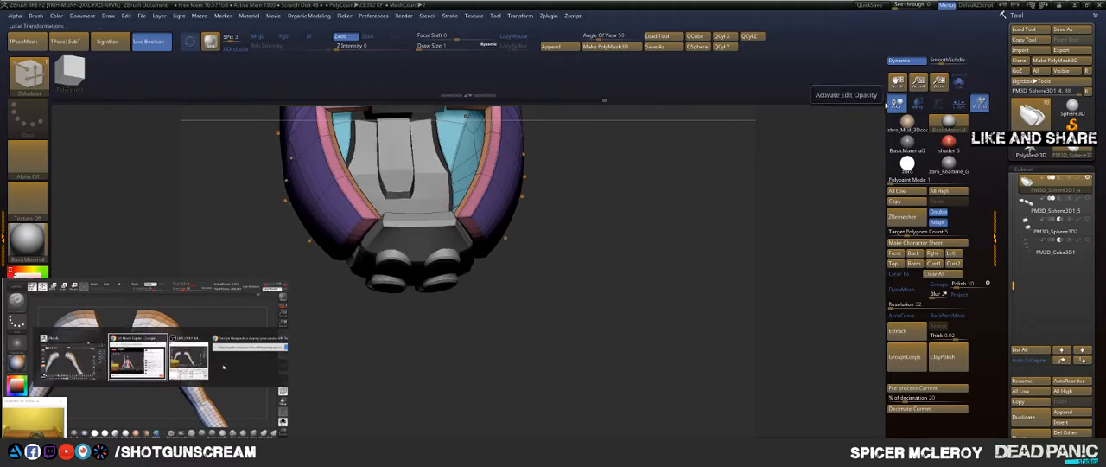
{"action": "left_click_drag", "start_coordinate": [649, 184], "coordinate": [508, 218]}
{"action": "left_click_drag", "start_coordinate": [593, 366], "coordinate": [597, 375]}
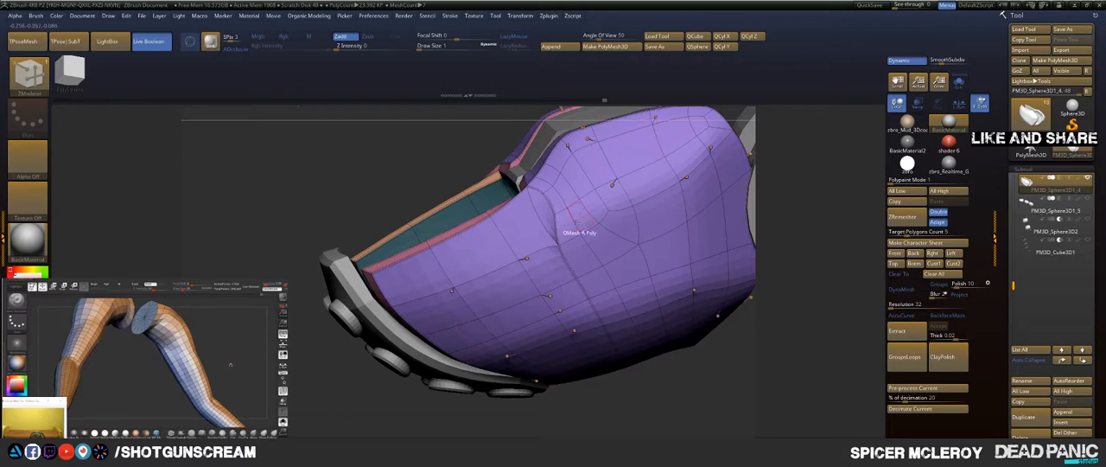